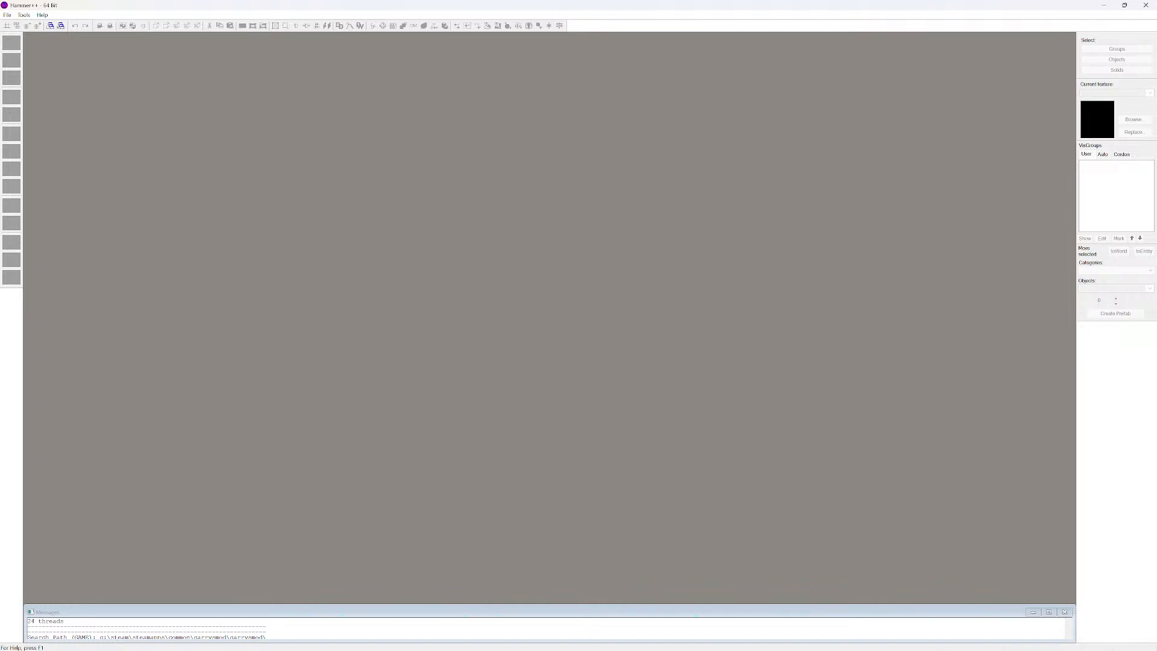
Create a new, empty map
key("alt+f")
key("Escape")
key("alt+f")
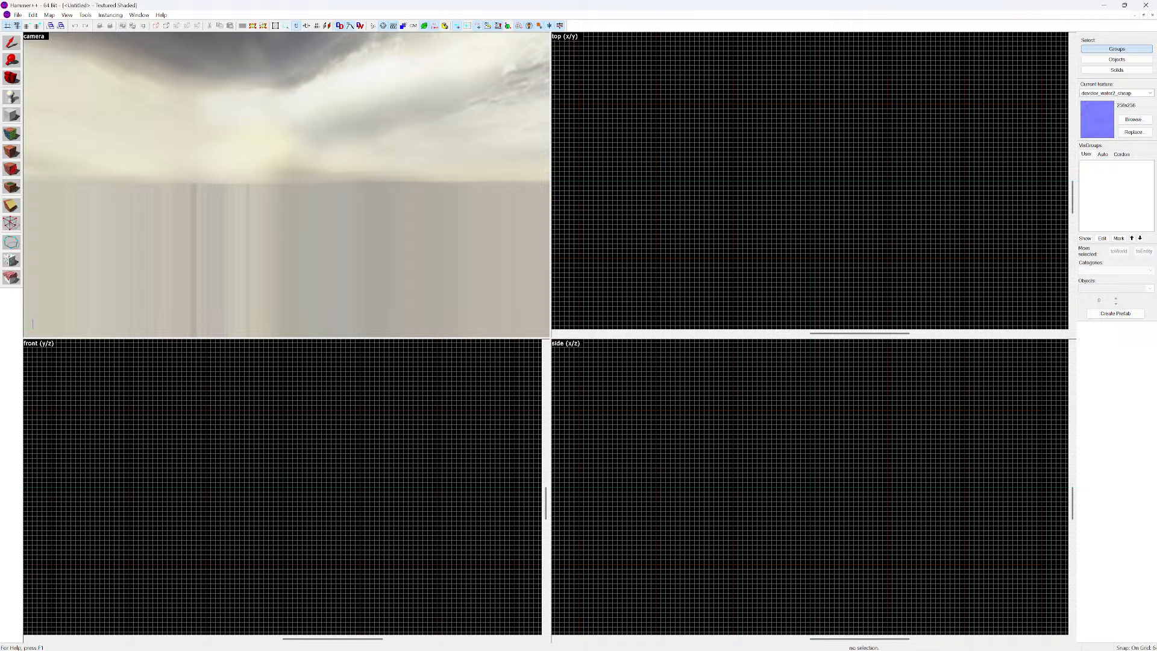
key("z")
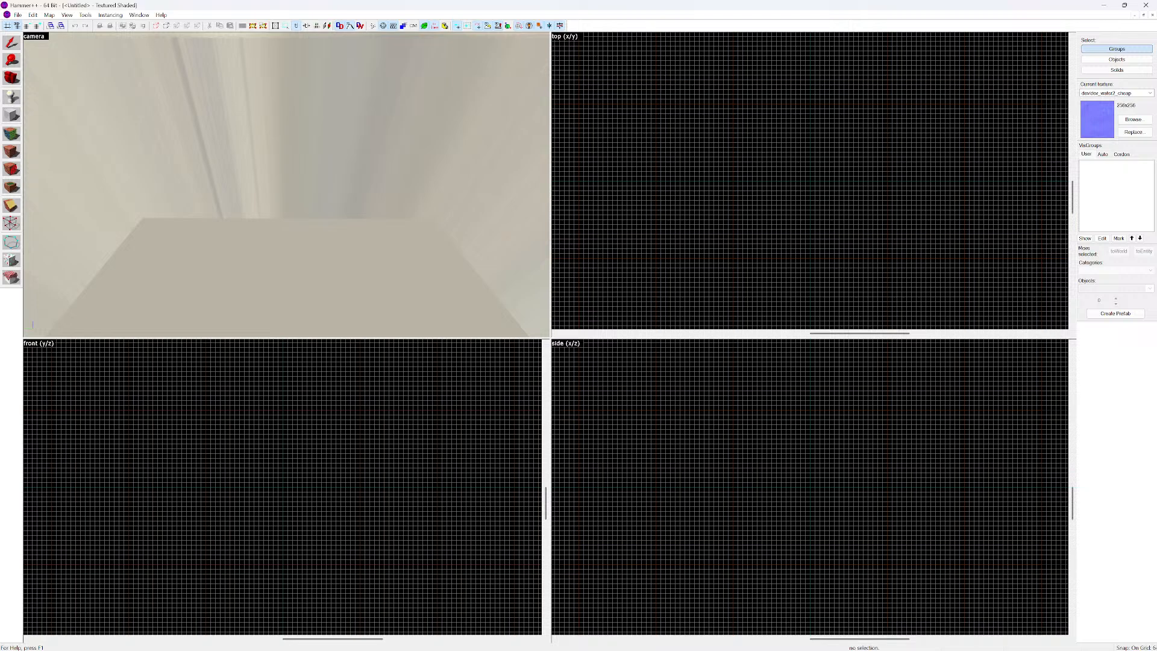
left_click(12, 114)
left_click(49, 15)
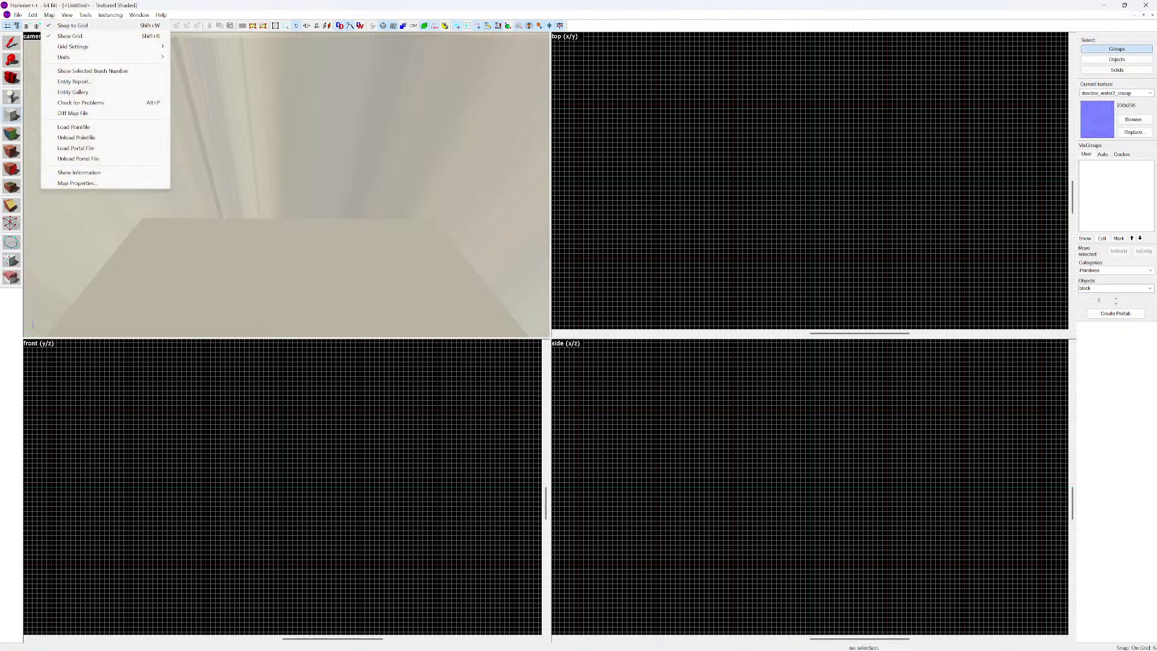
key("Escape")
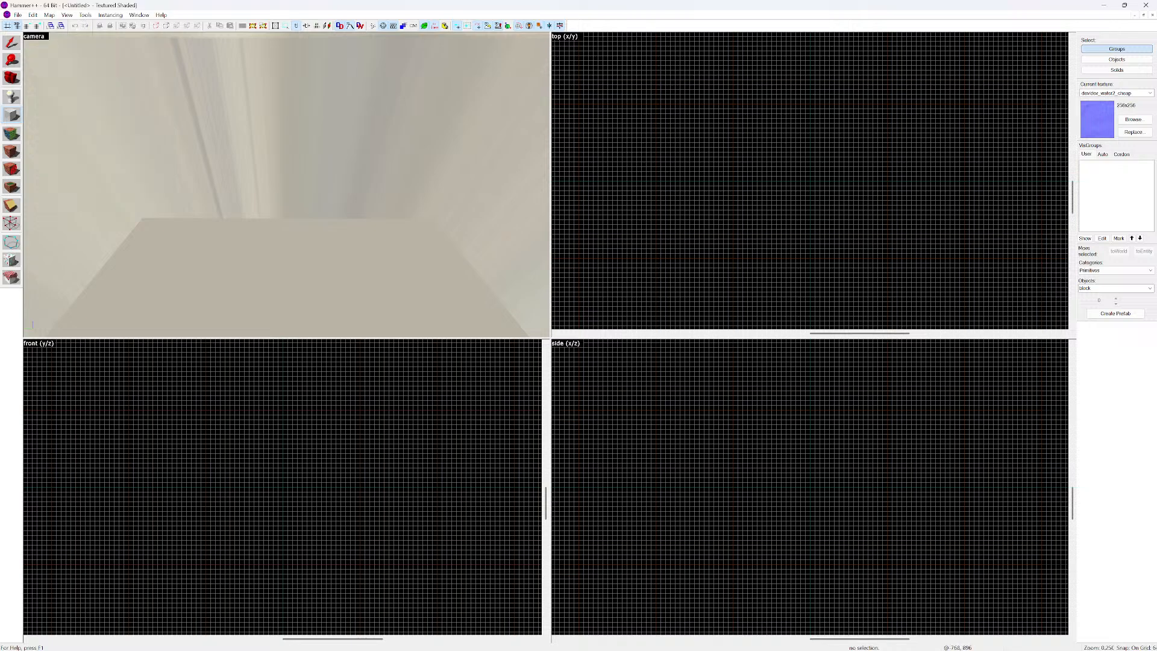
left_click_drag(732, 103, 888, 260)
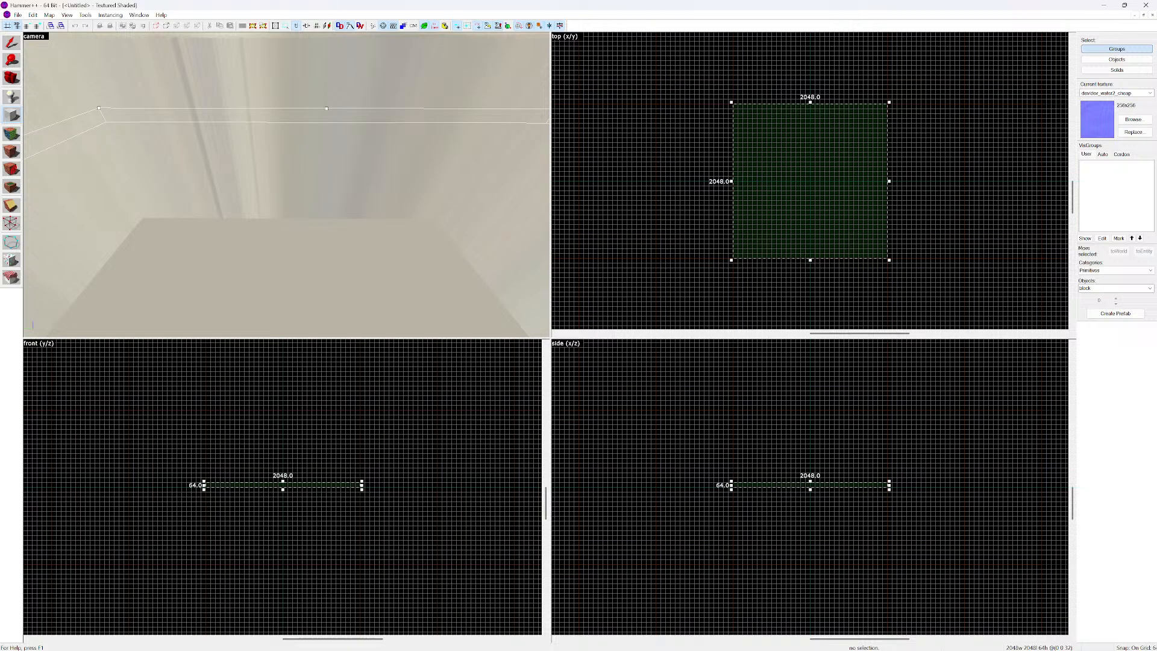
key("s")
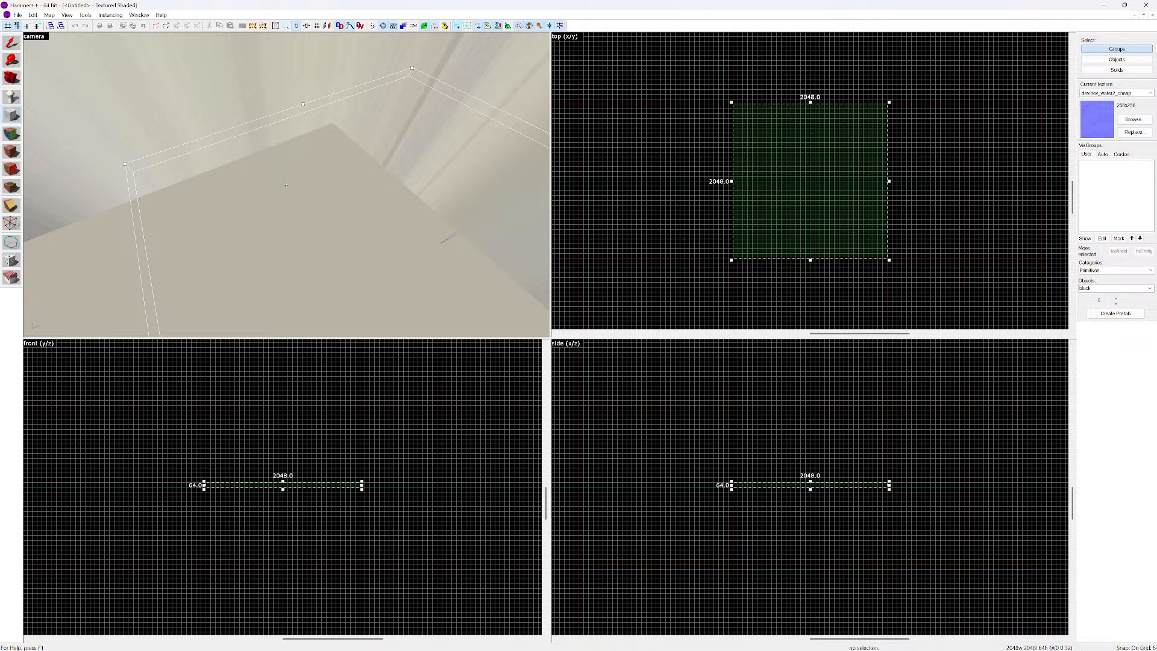
key("w")
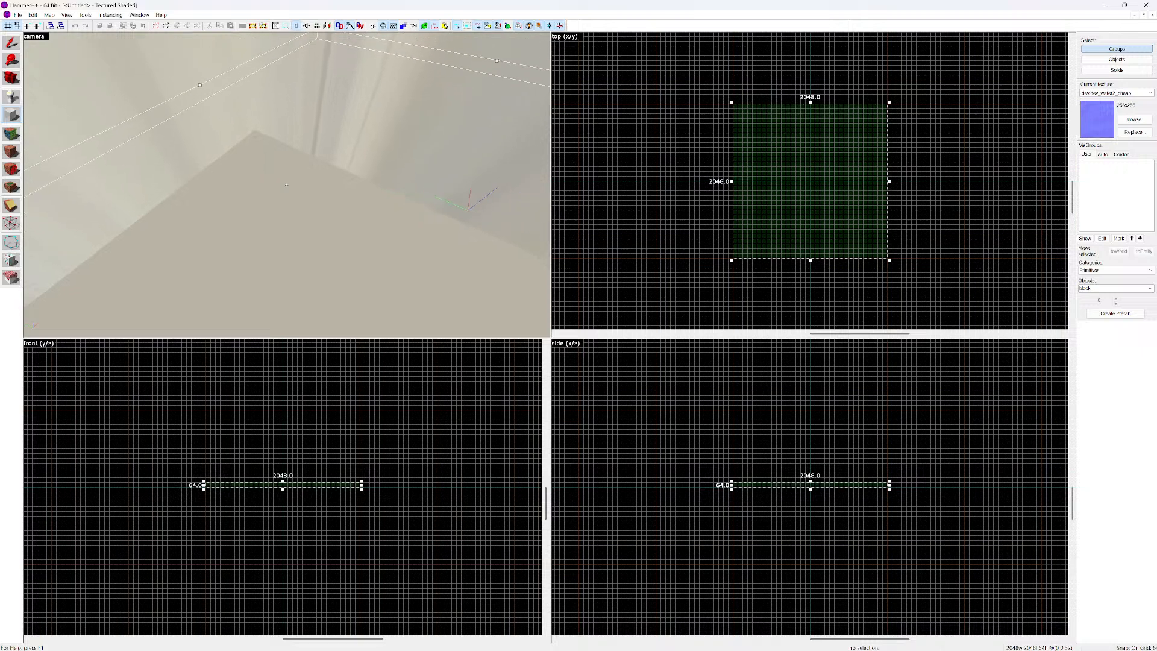
key("Delete")
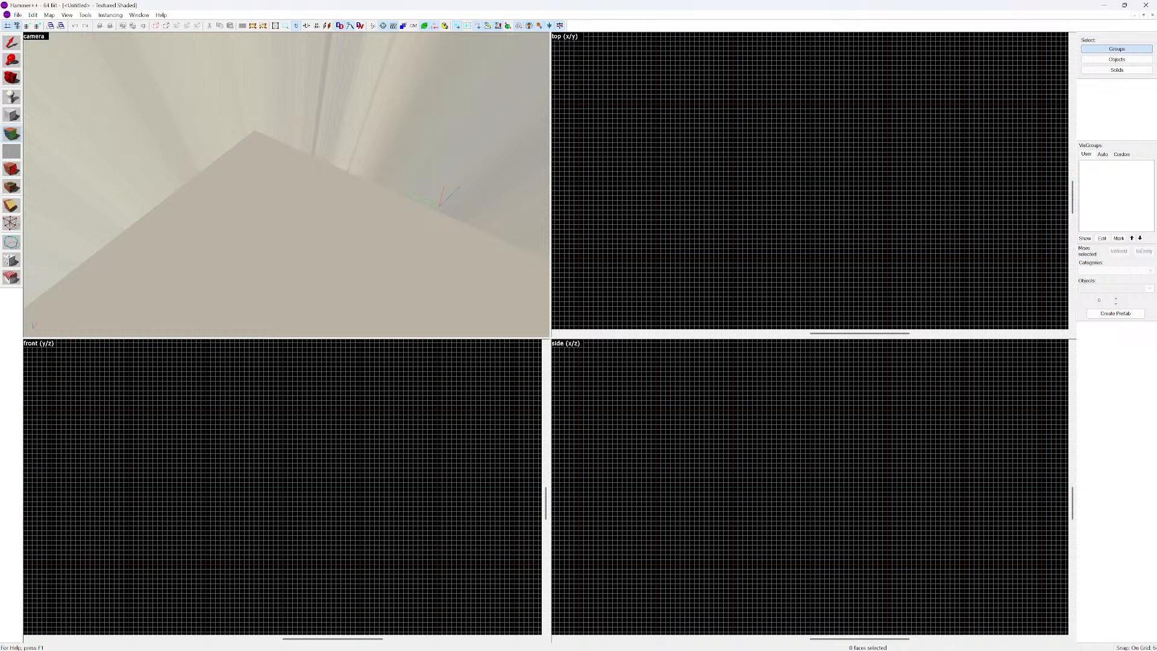
key("shift+s")
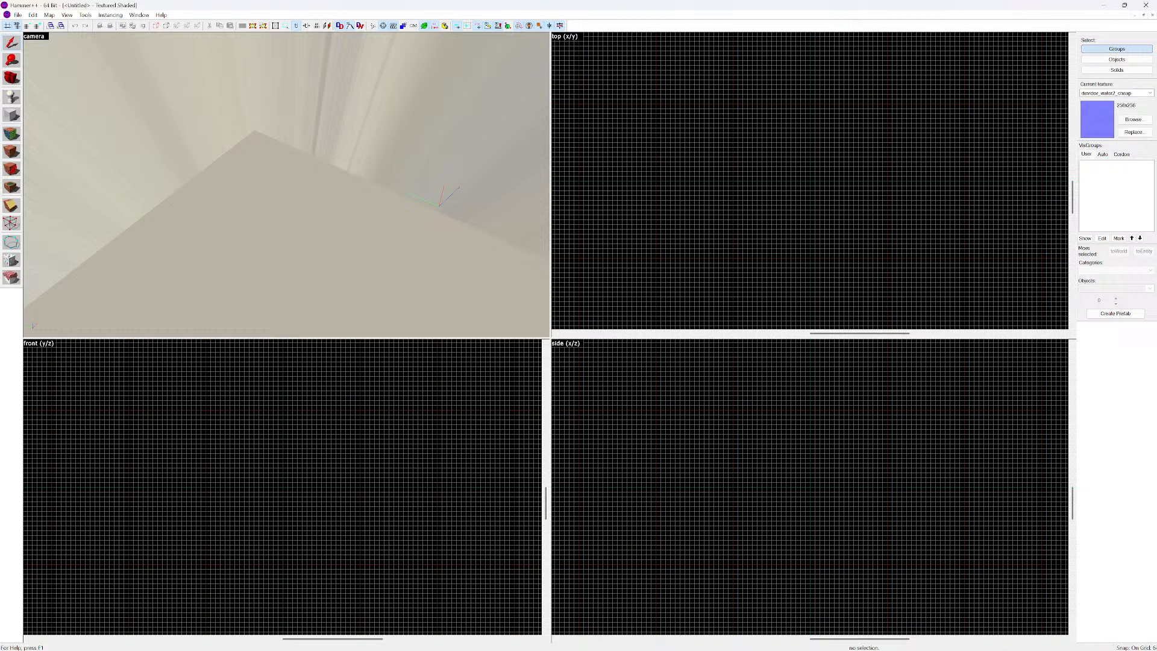
left_click_drag(732, 103, 888, 259)
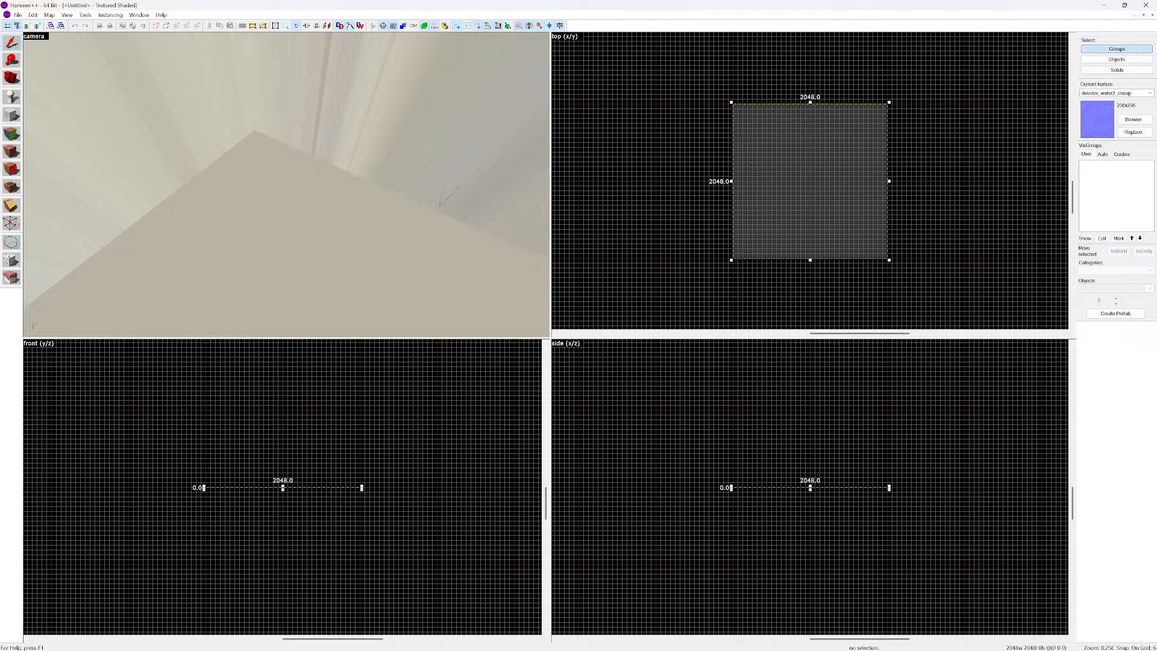
key("Escape")
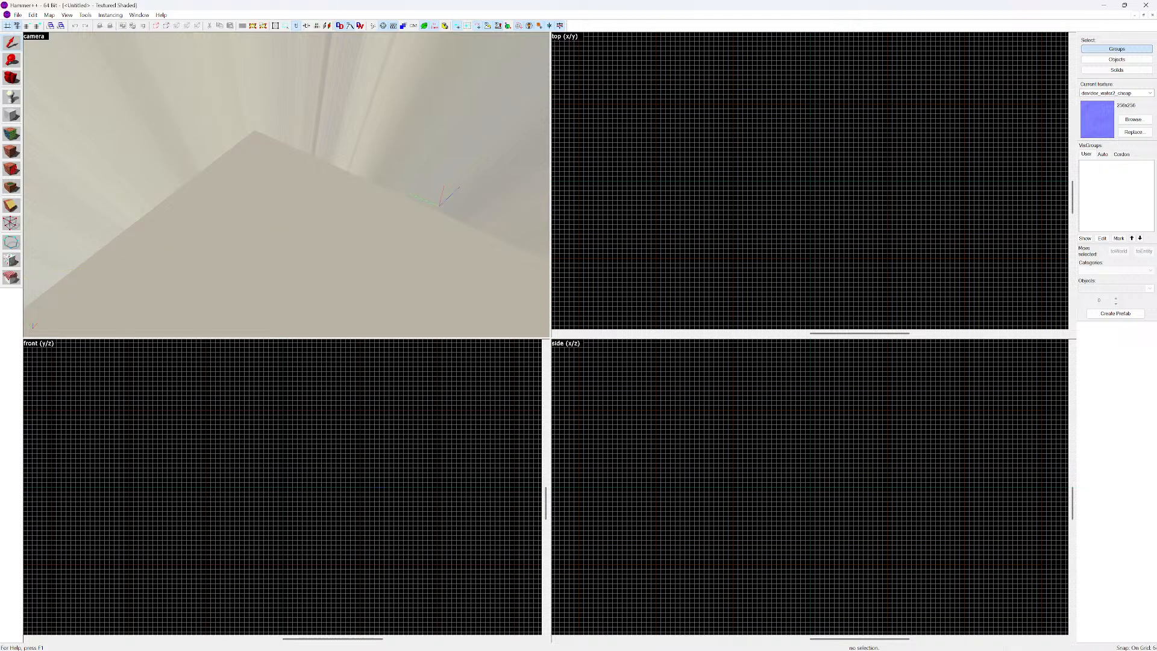
Create a flat block primitive of 2048 × 2048 units and 64 units high, centred in the top view
key("shift+b")
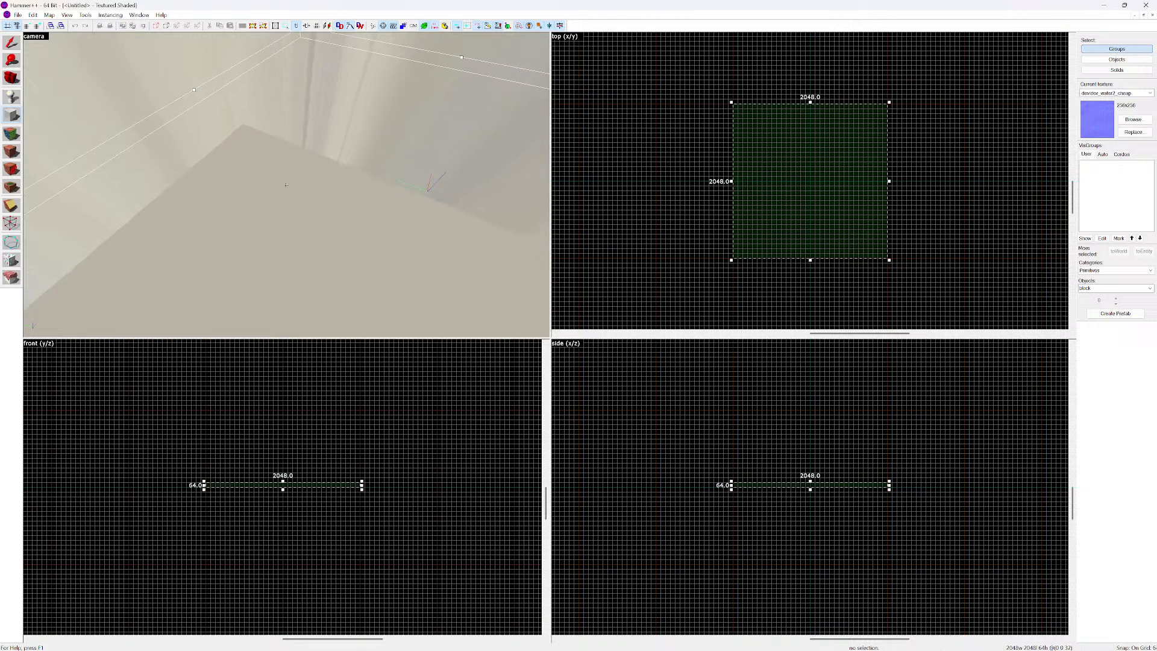
key("s")
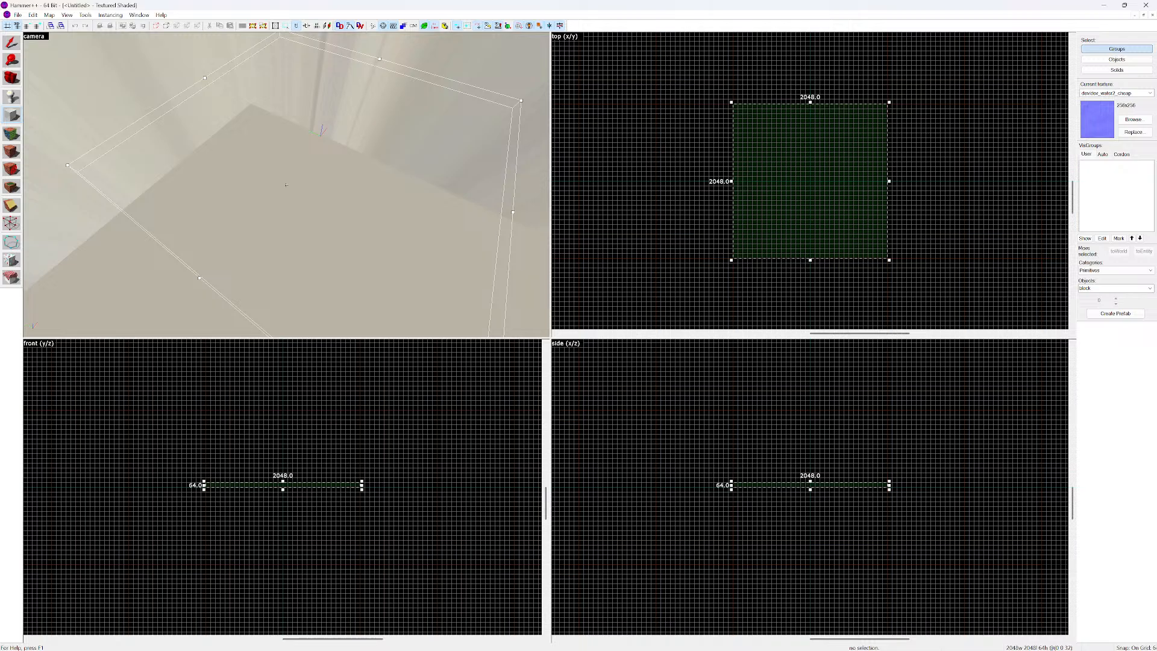
key("Return")
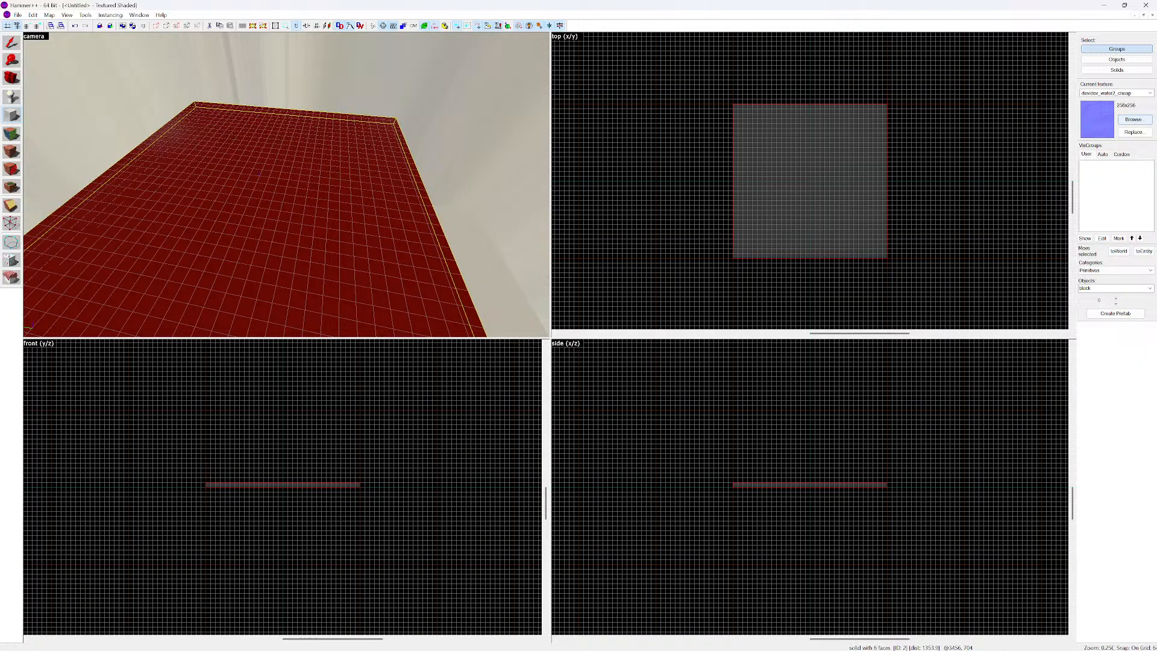
Filter the textures by "grass", apply gm_construct/flatgrass to the whole block and clear the selection
left_click(1133, 119)
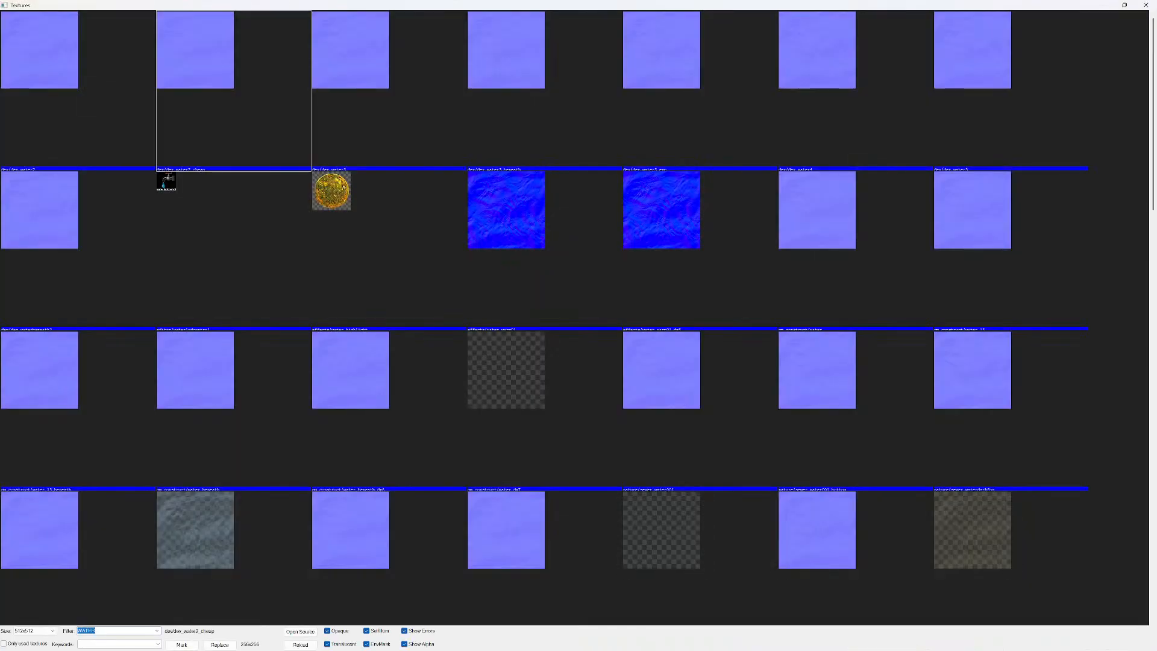
type("grass")
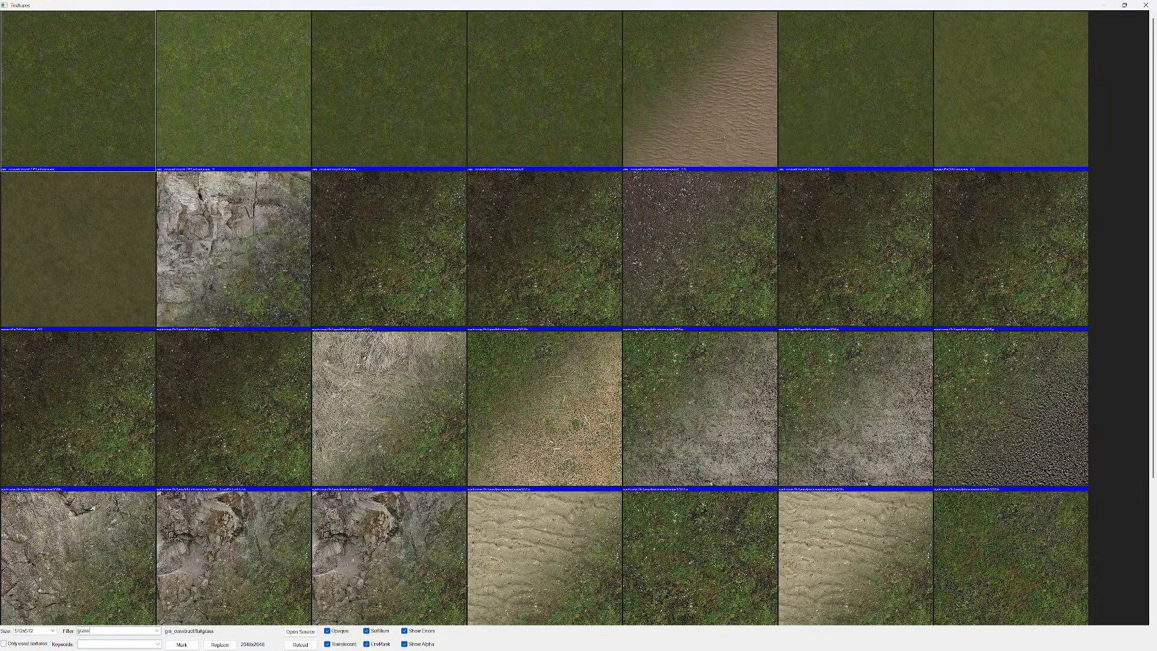
key("Return")
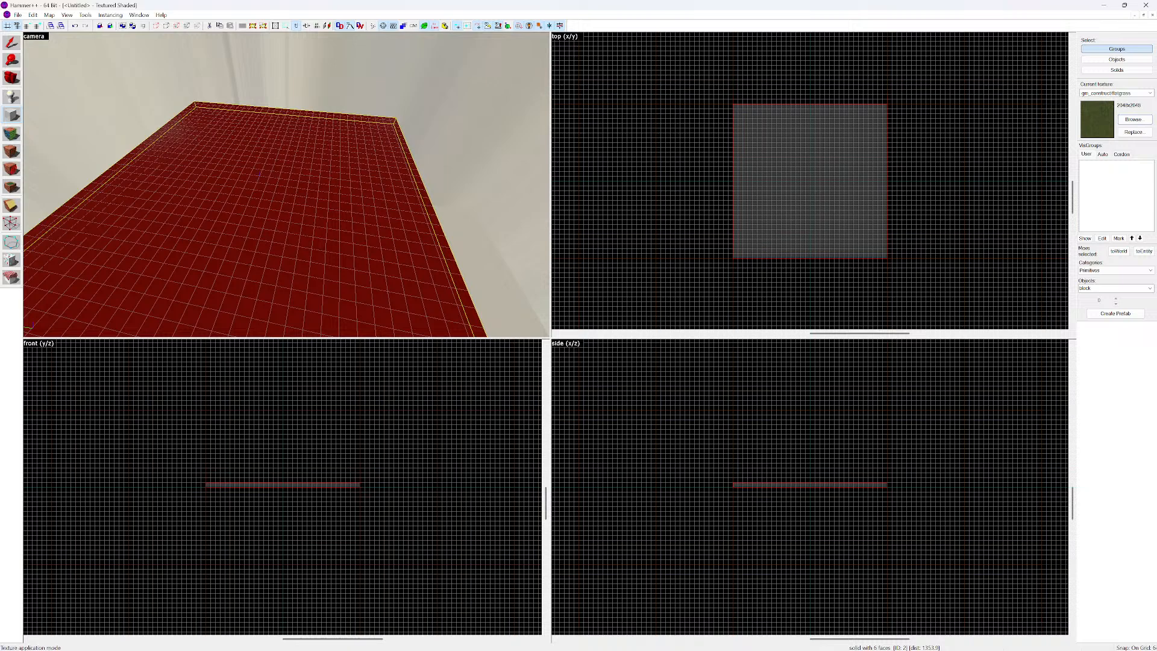
left_click(11, 150)
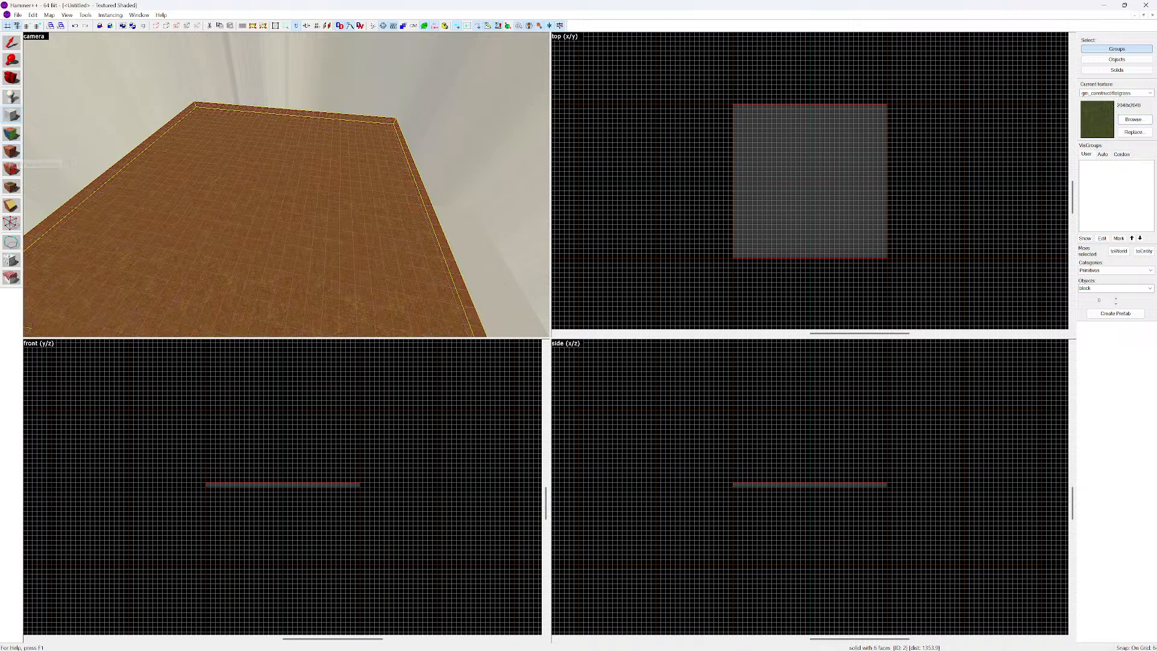
key("w")
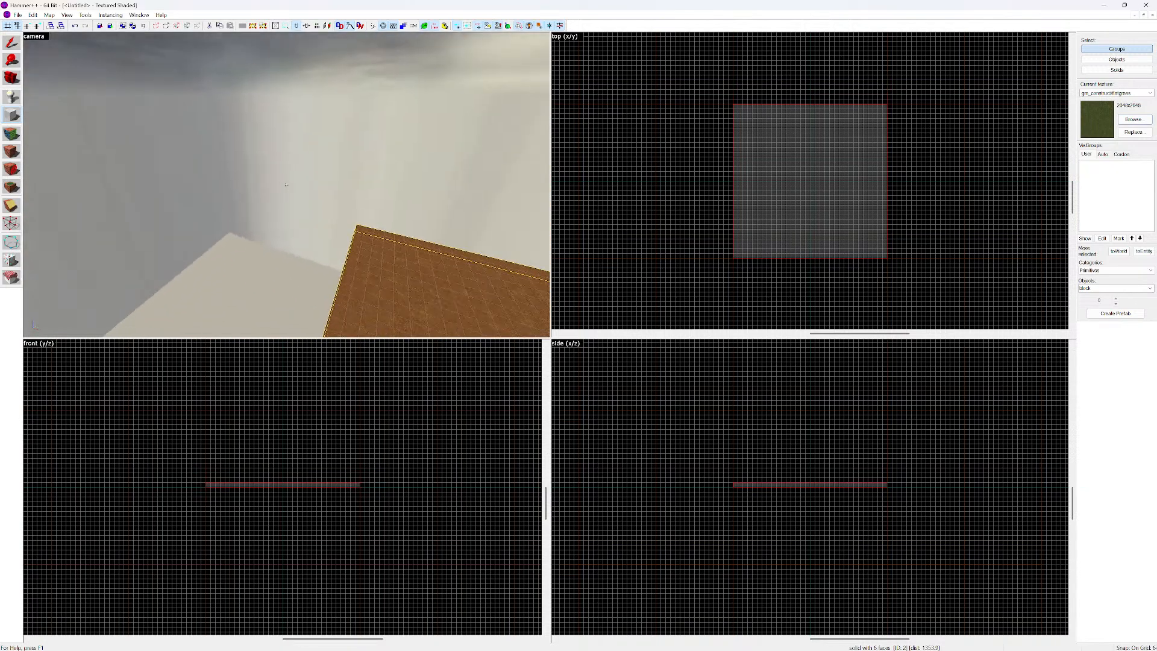
key("w")
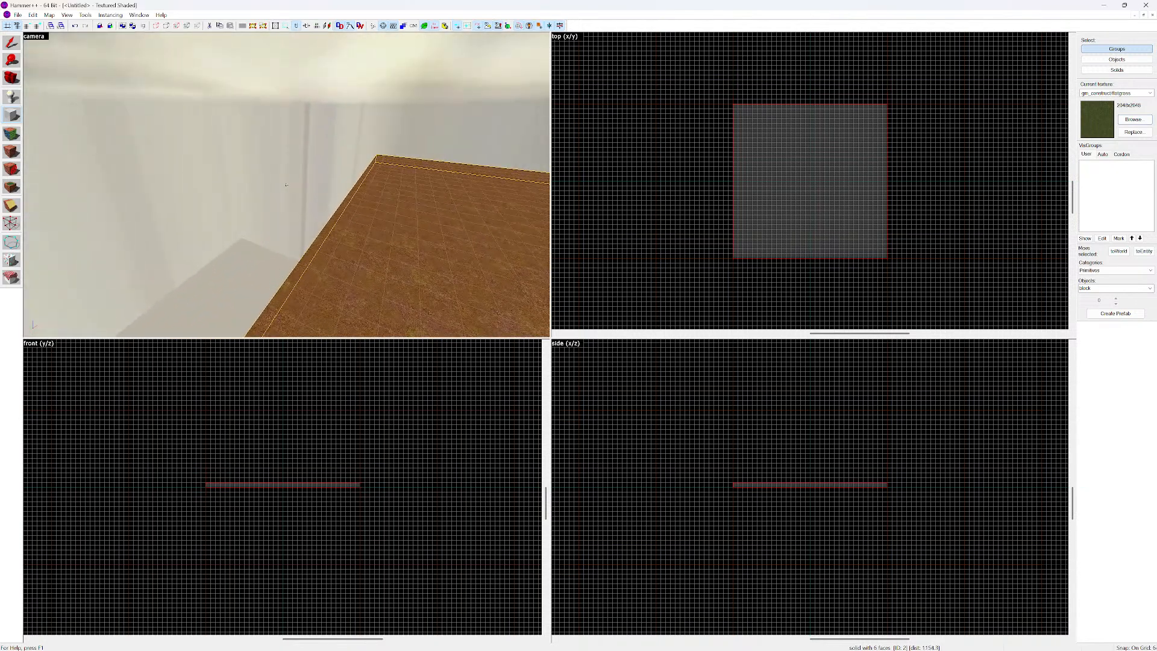
key("a")
key("s")
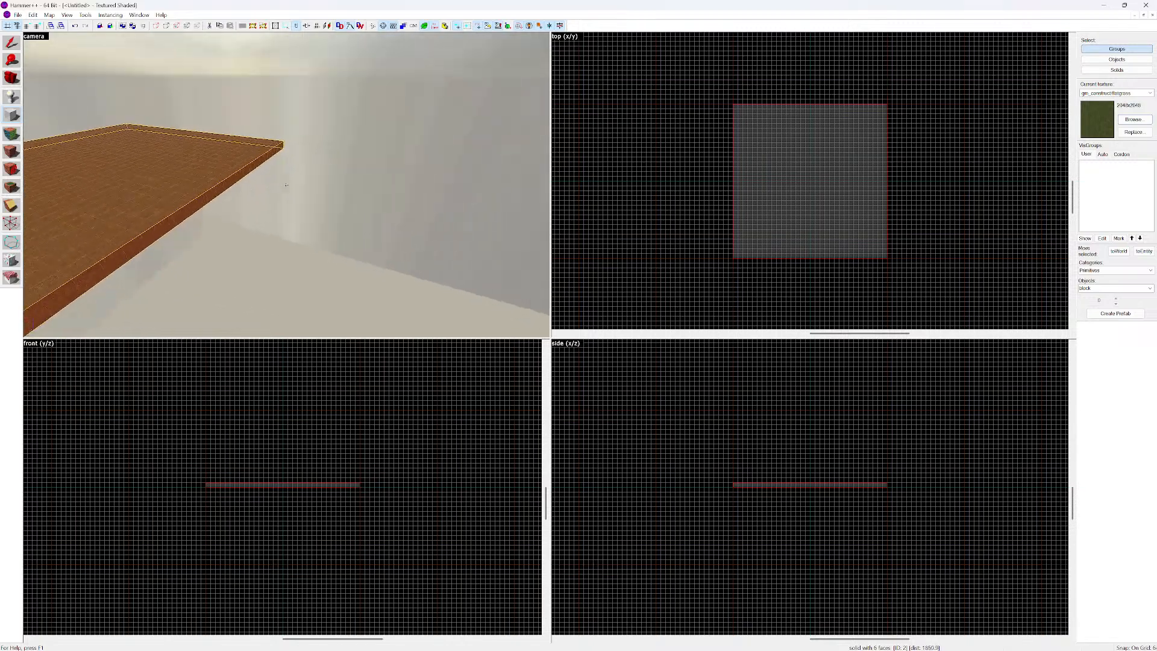
key("w")
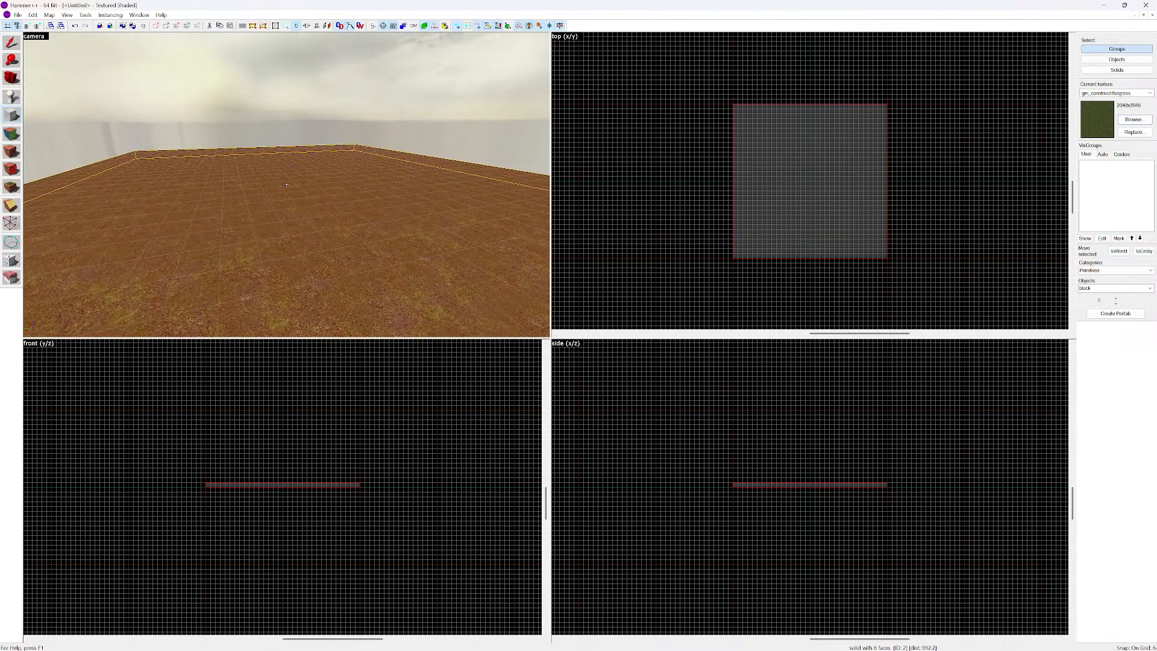
left_click(287, 185)
key("Escape")
Examine the grass-textured ground block from several angles and distances in the 3D camera view
key("w")
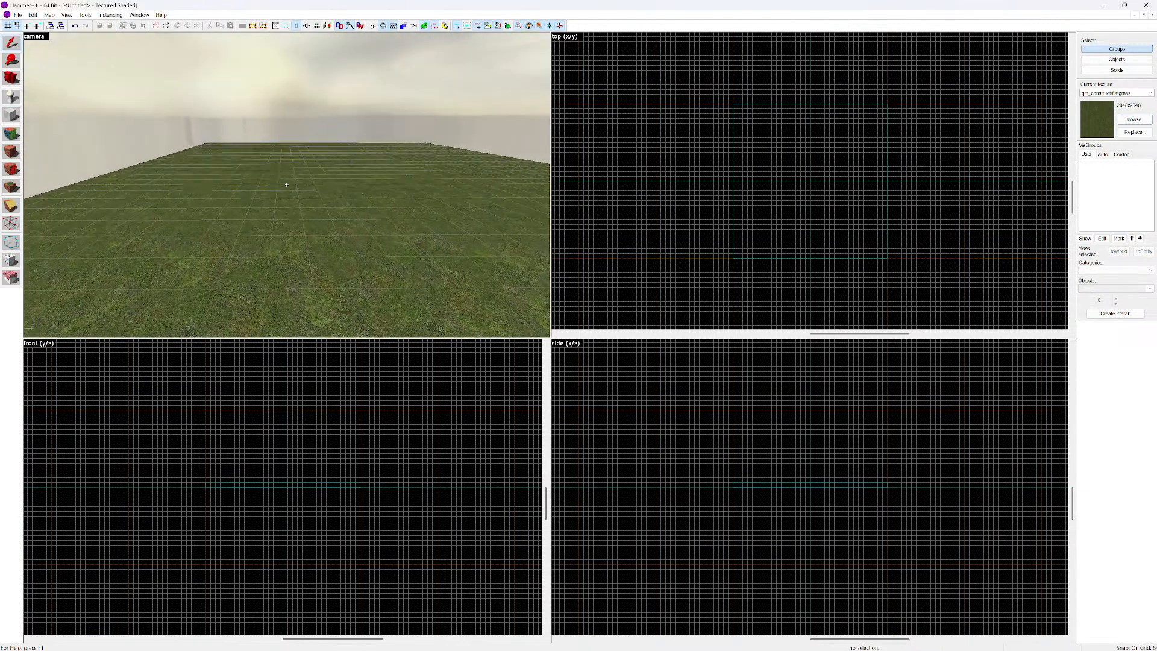
key("w")
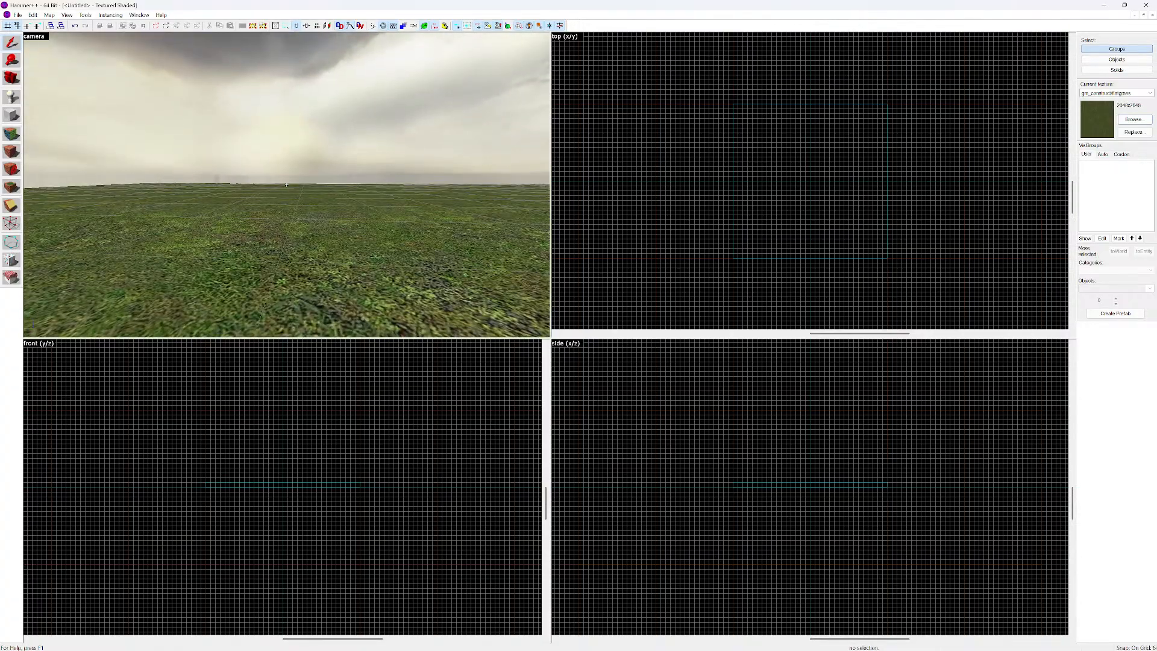
key("w")
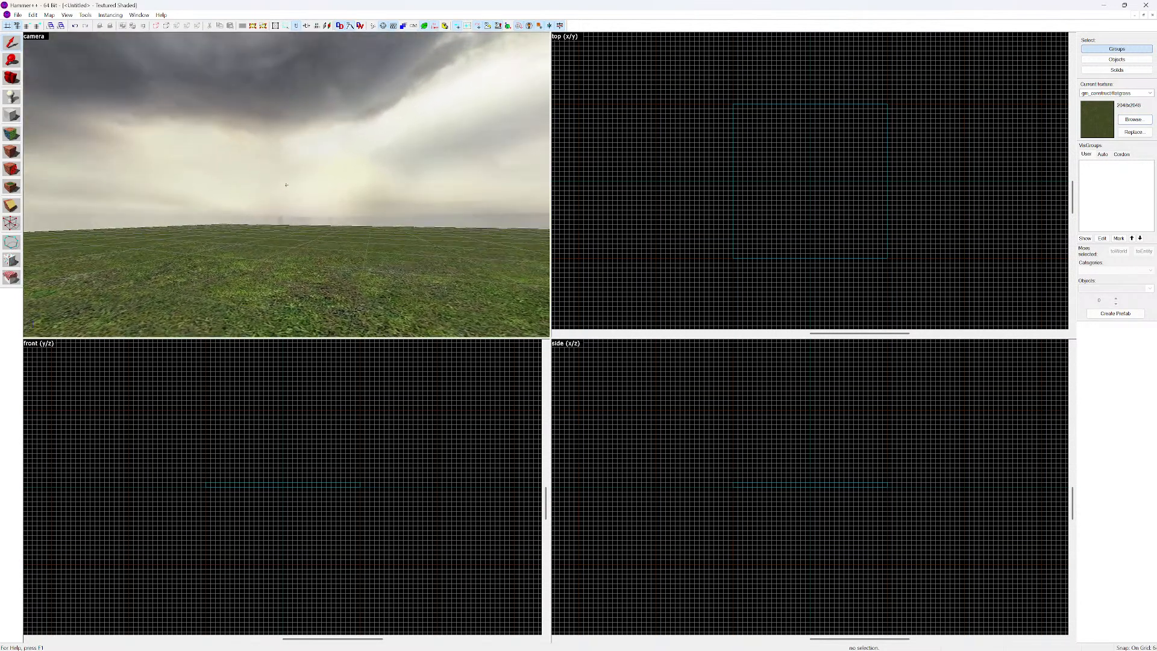
key("w")
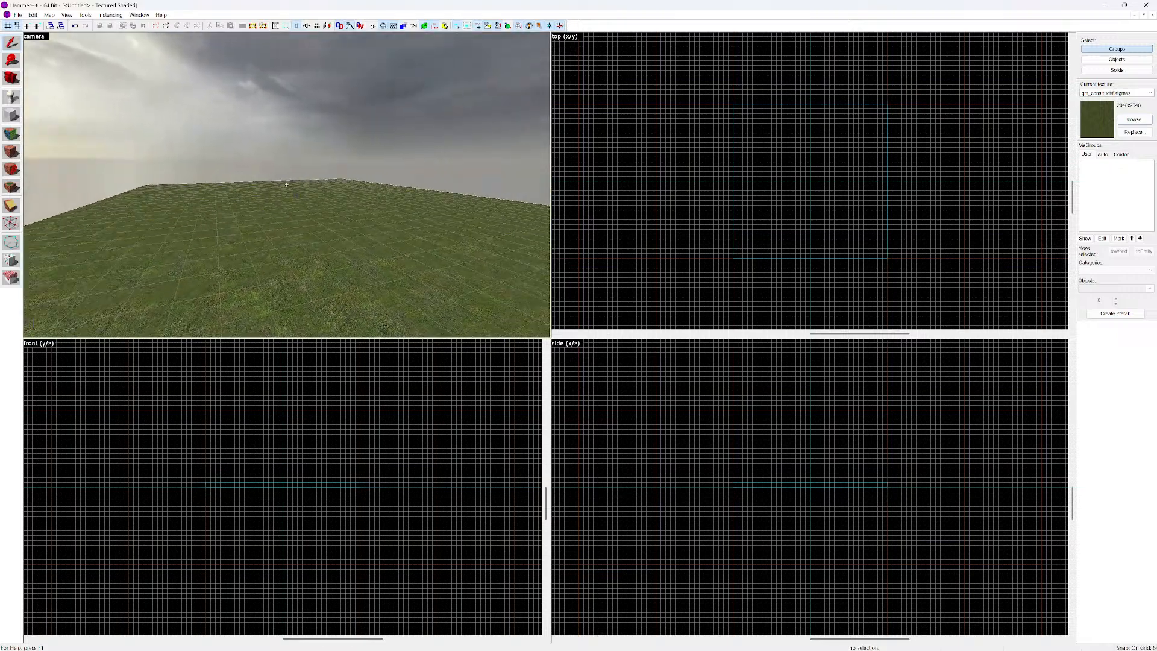
key("w")
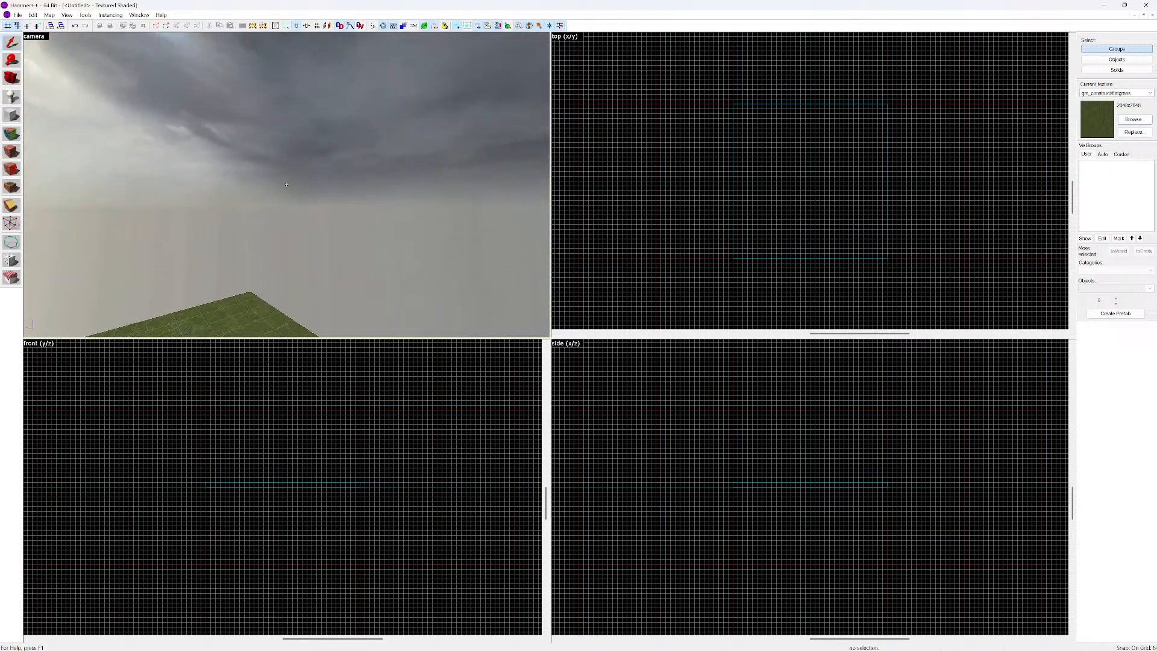
key("w")
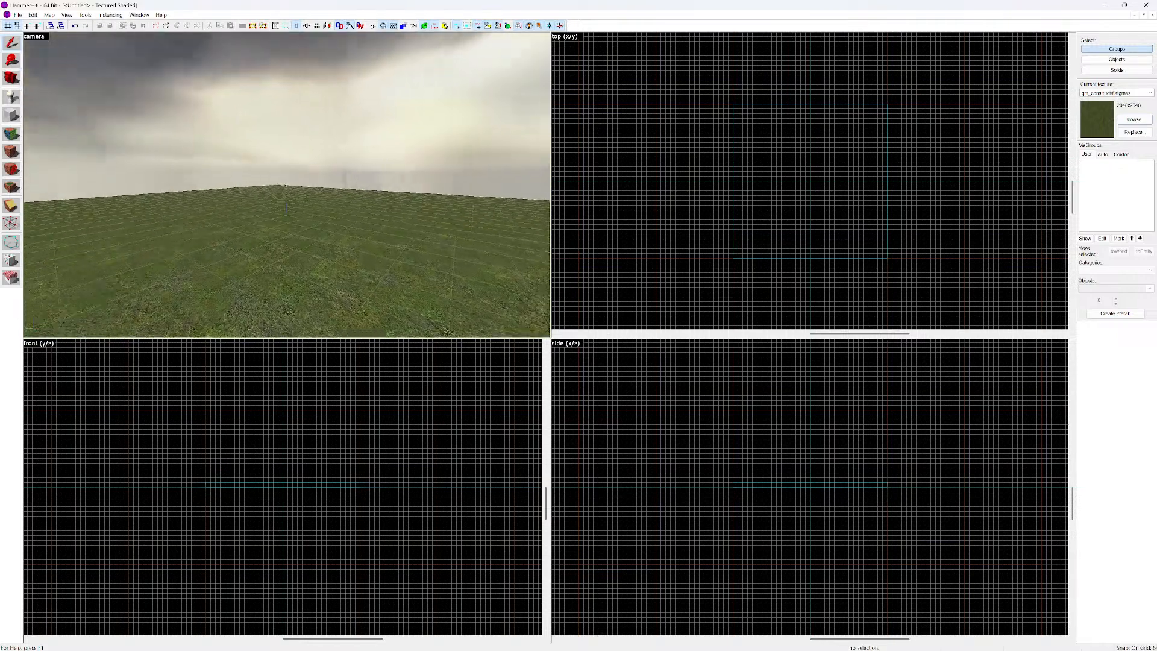
key("s")
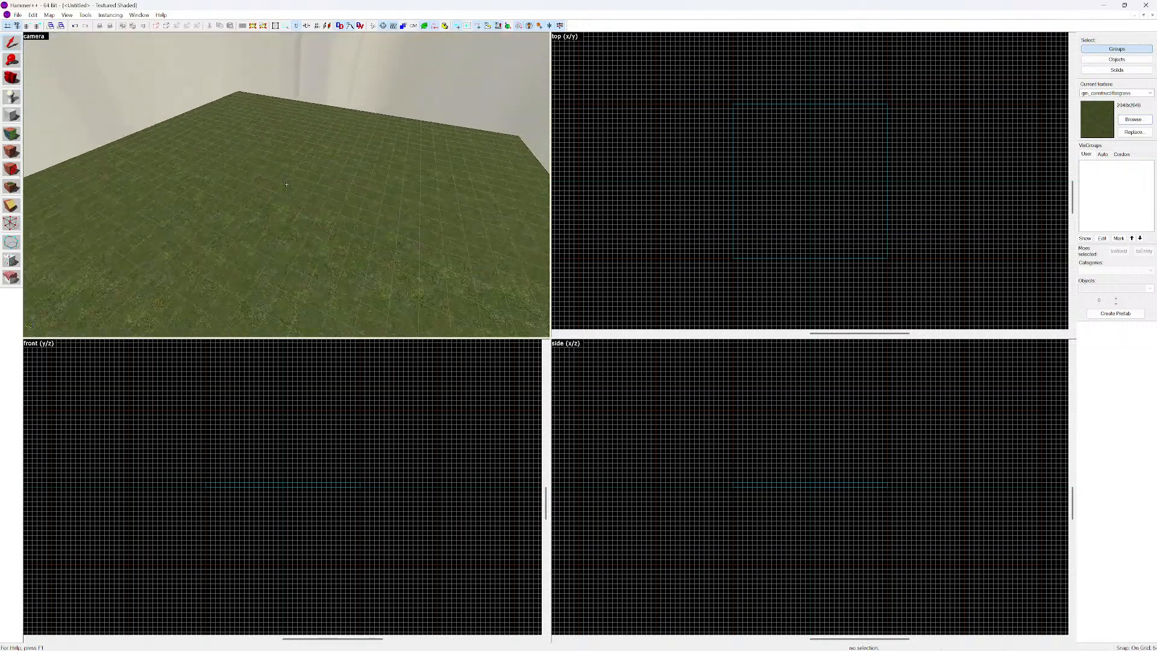
key("w")
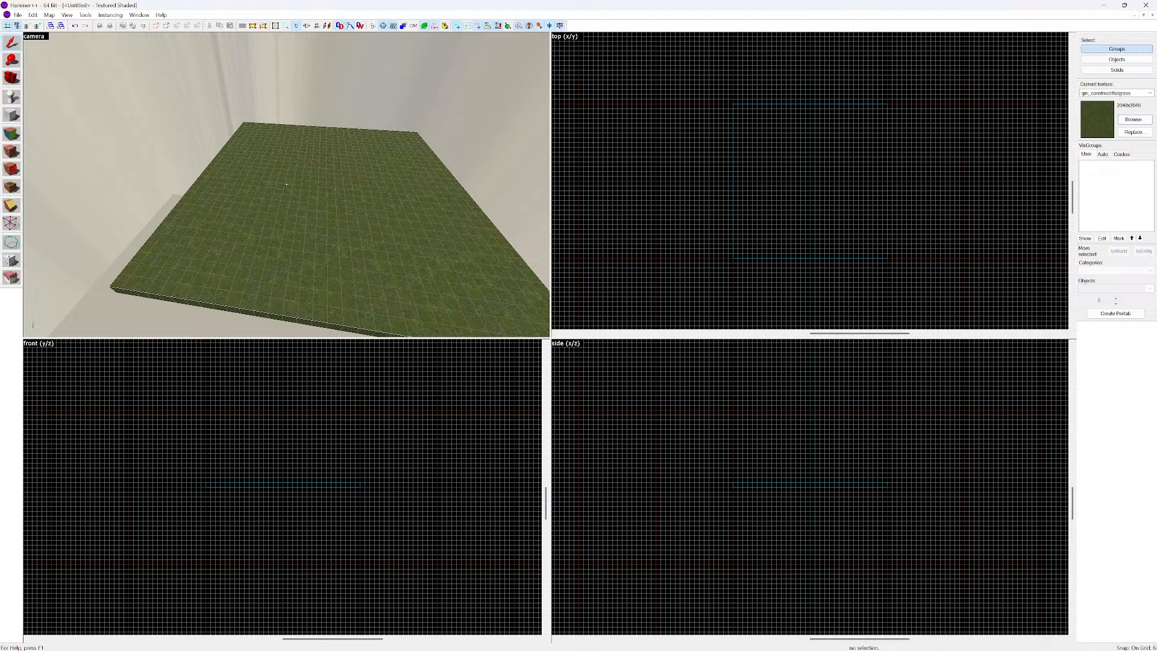
key("w")
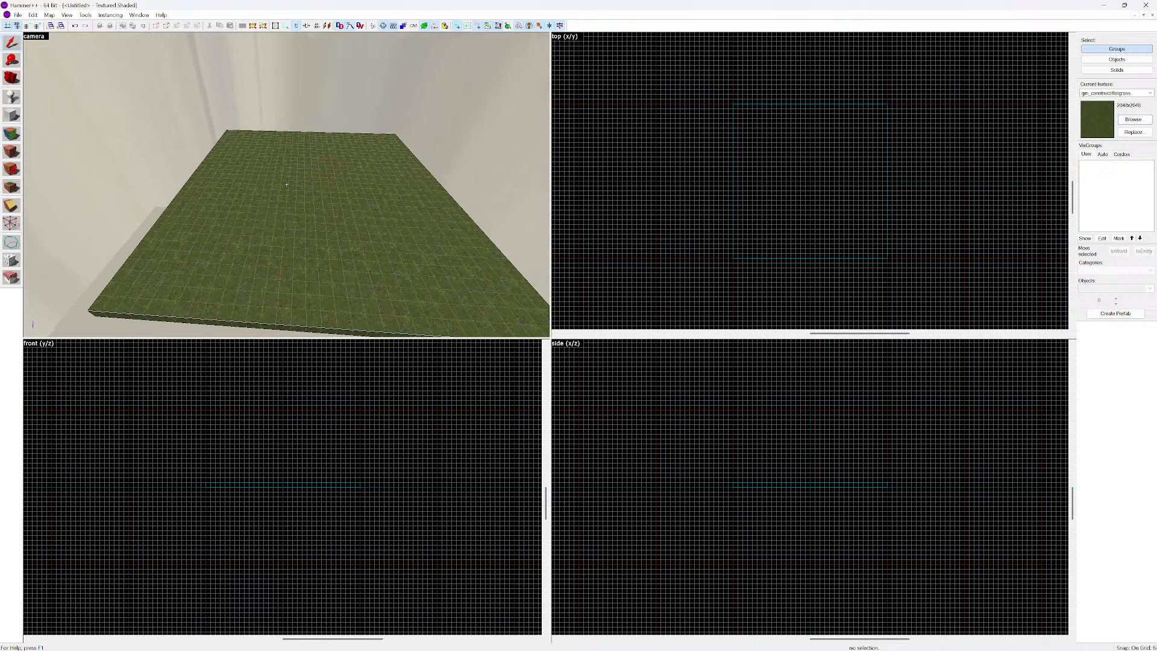
key("w")
key("w")
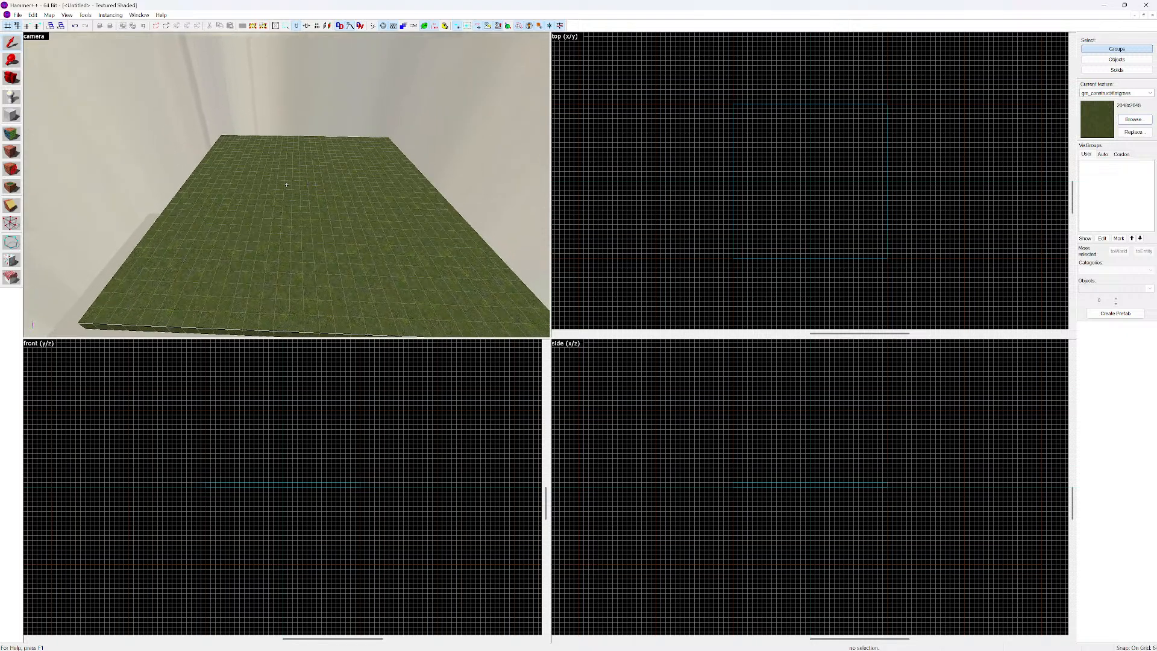
key("w")
key("w")
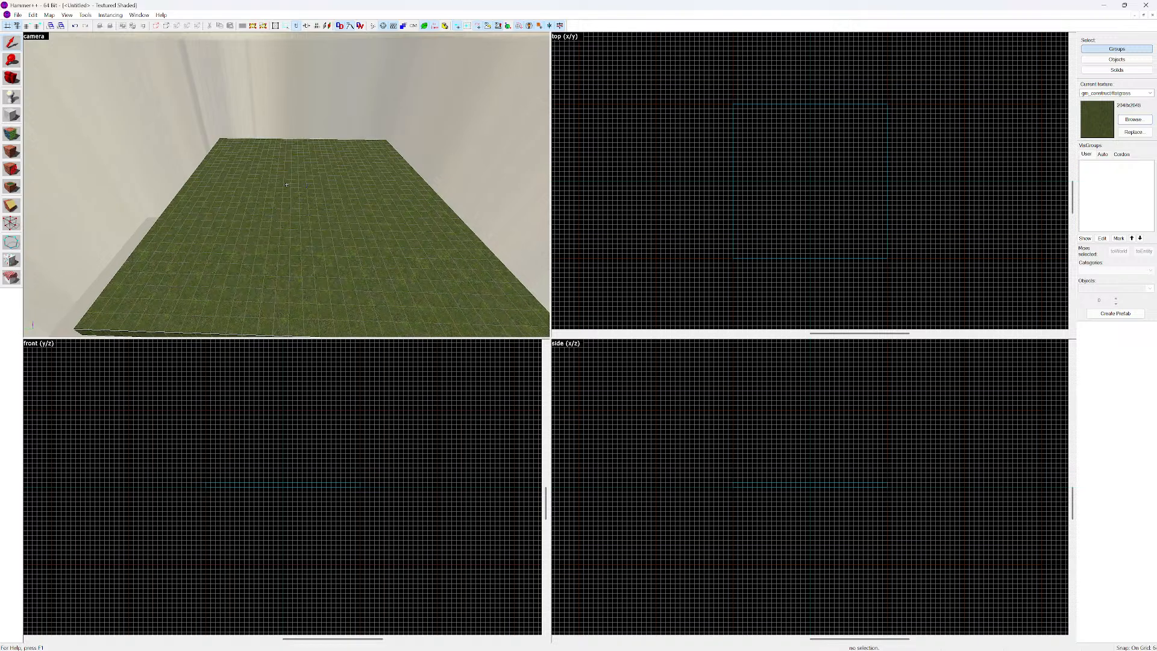
key("s")
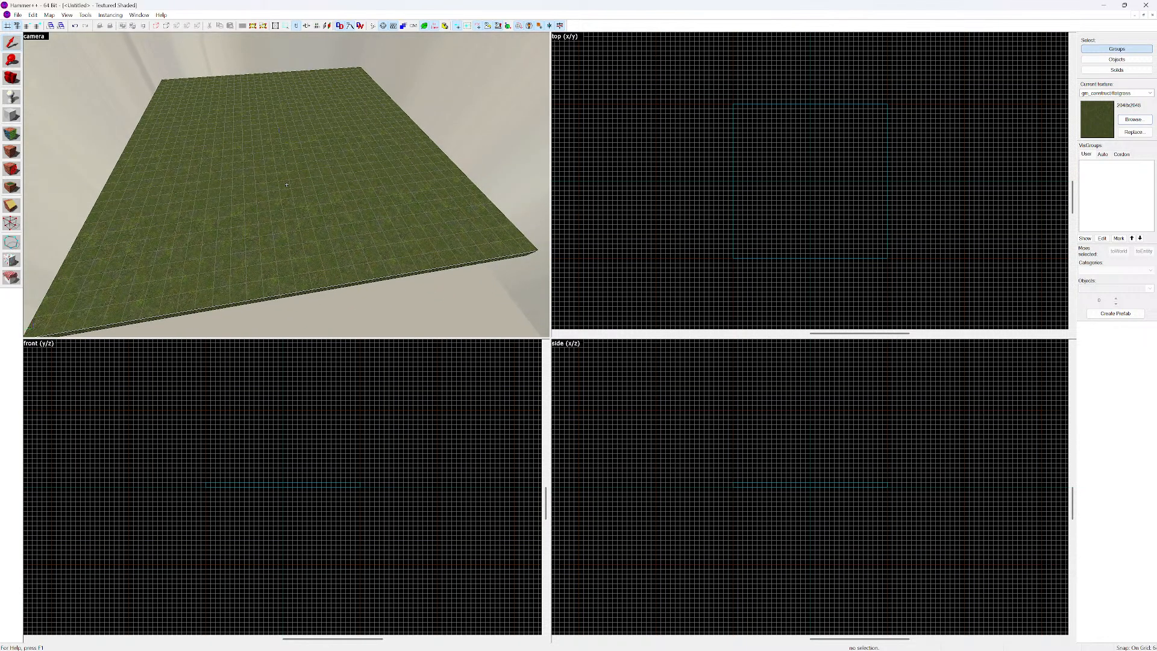
key("w")
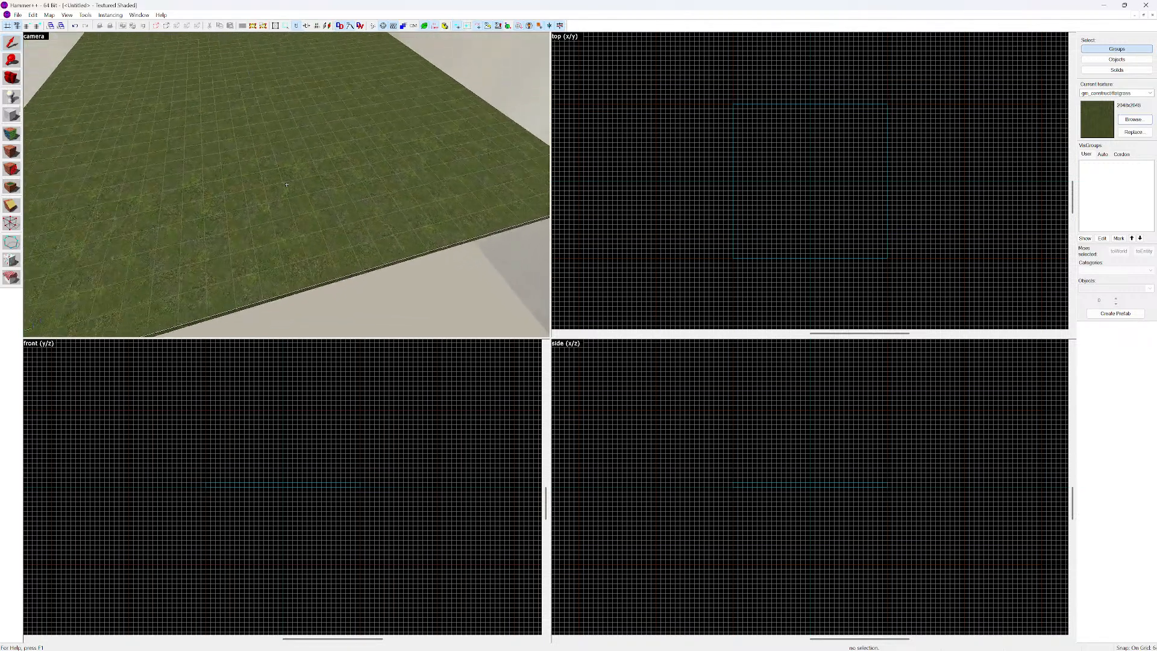
Duplicate the grass ground block and raise the copy high above the original
key("s")
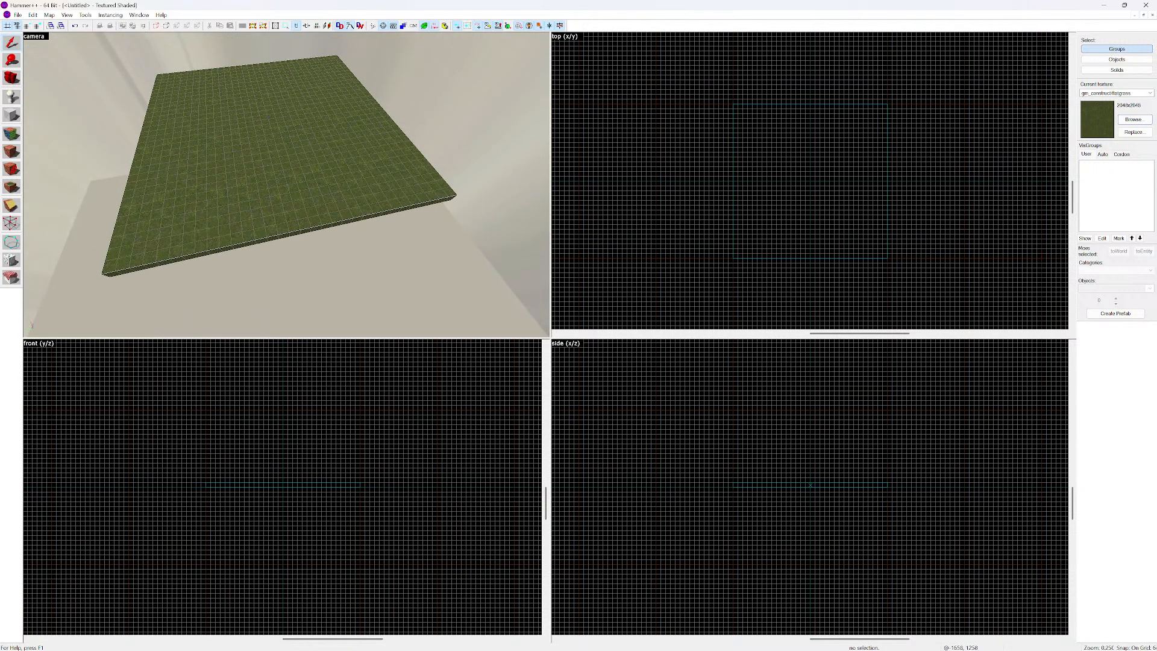
left_click(811, 180)
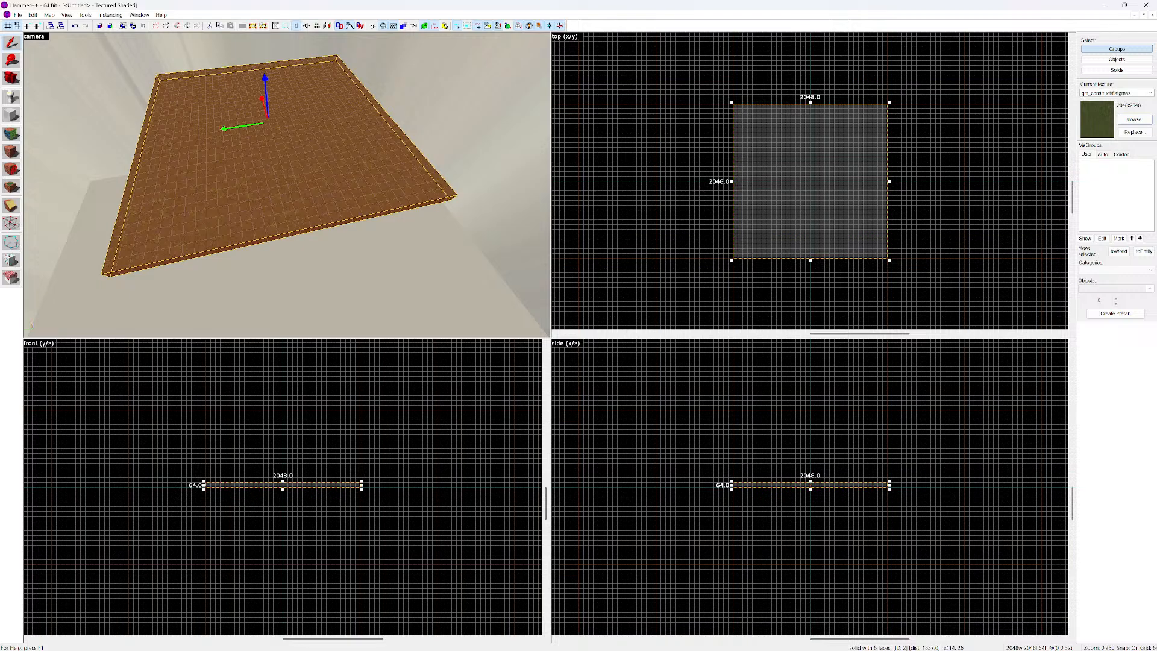
left_click_drag(265, 84, 254, 34)
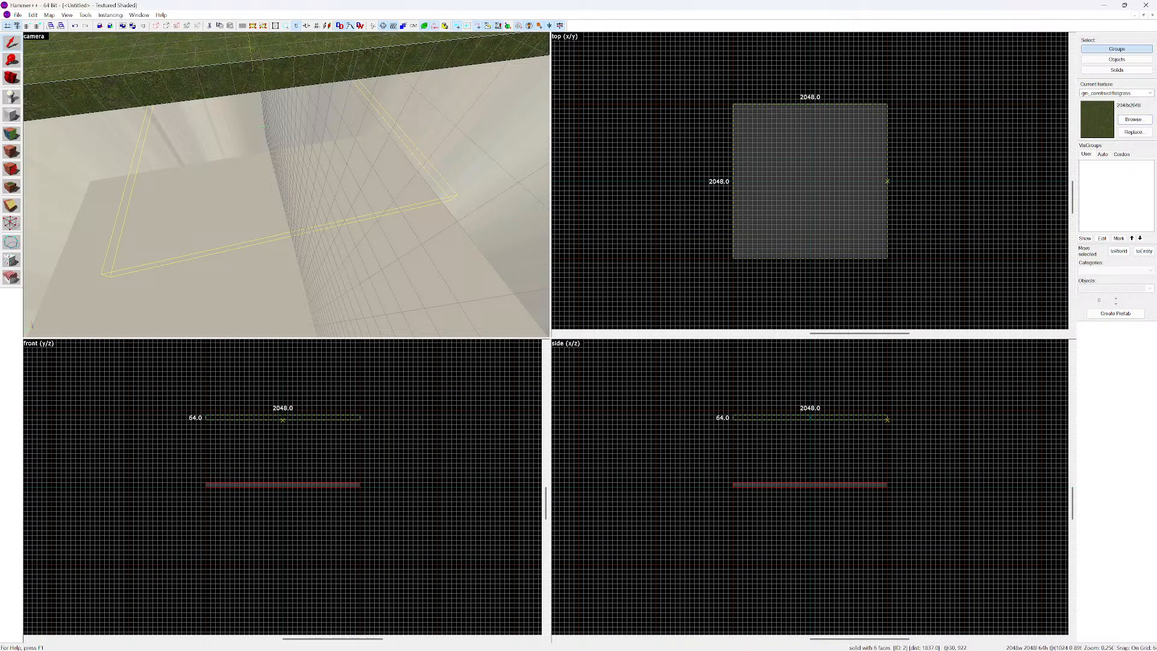
left_click_drag(255, 33, 252, 12)
scroll(790, 603, "down", 2)
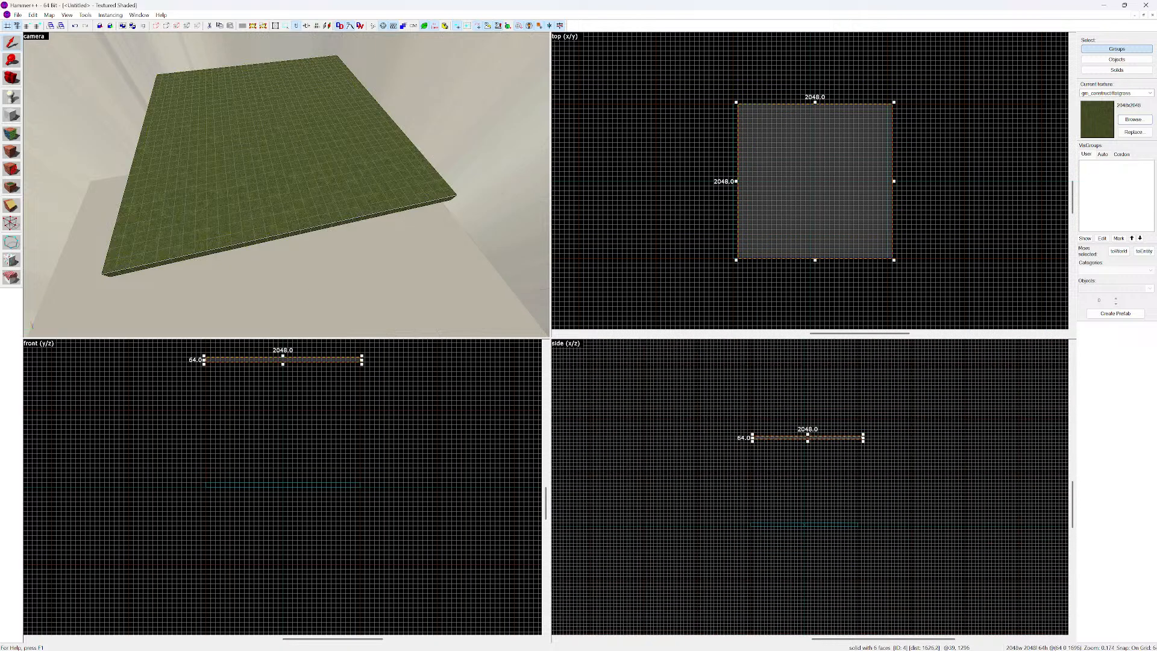
scroll(805, 440, "up", 1)
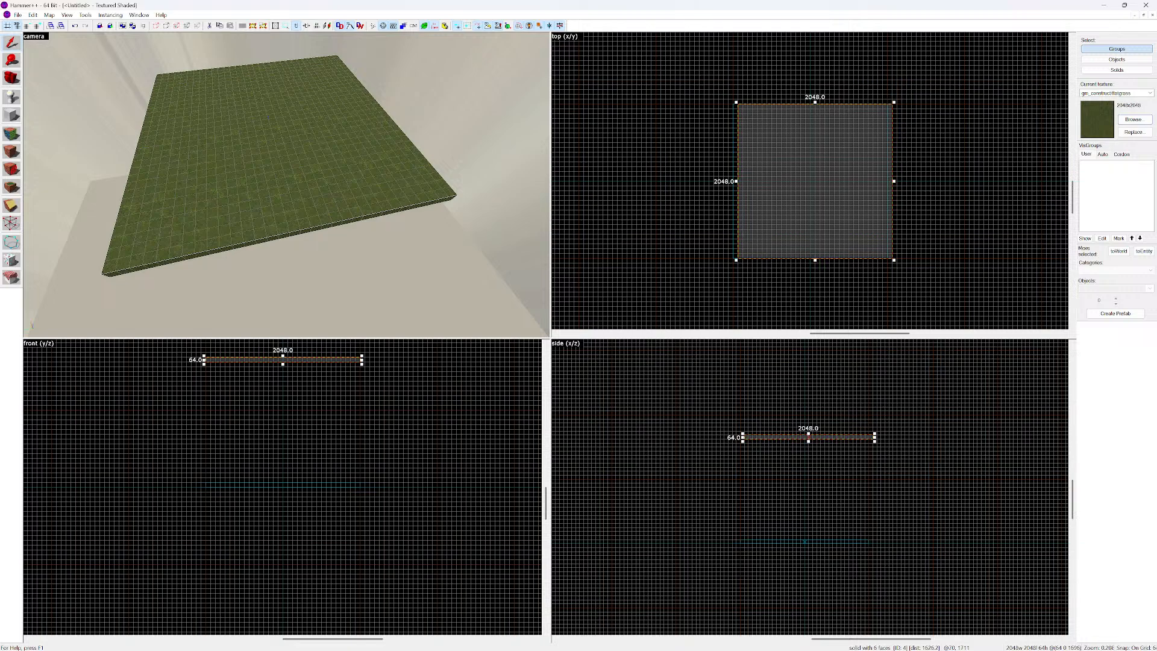
left_click_drag(805, 439, 805, 417)
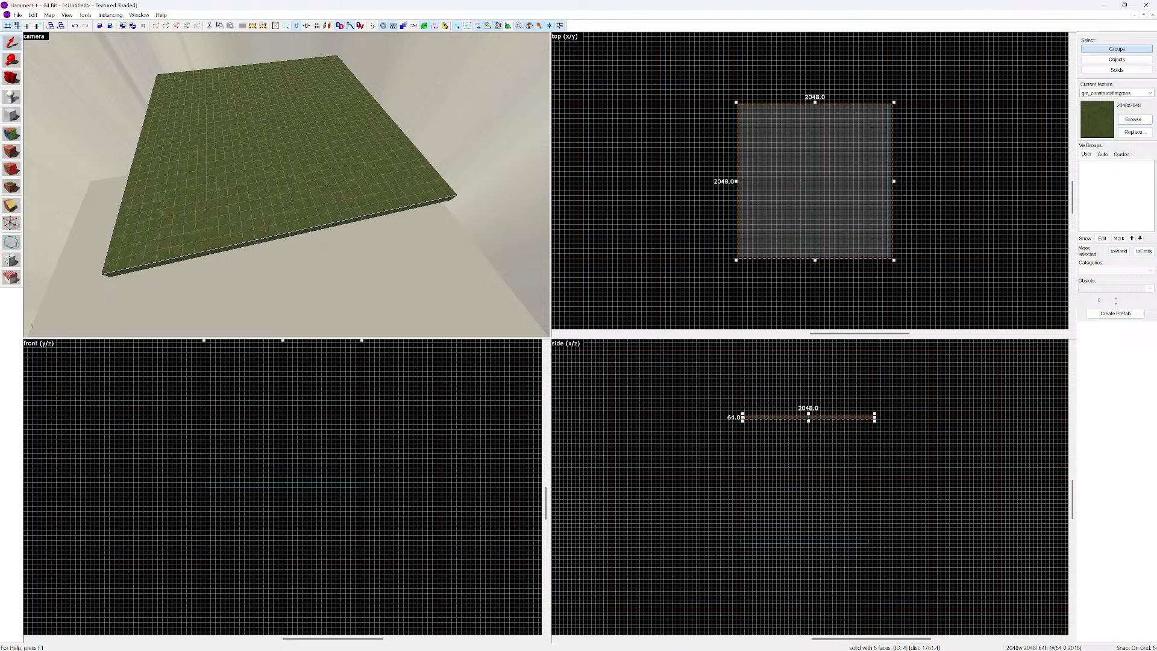
Move the copied block down and off to the negative X side of the ground, and rotate it 90° so it stands upright
key("w")
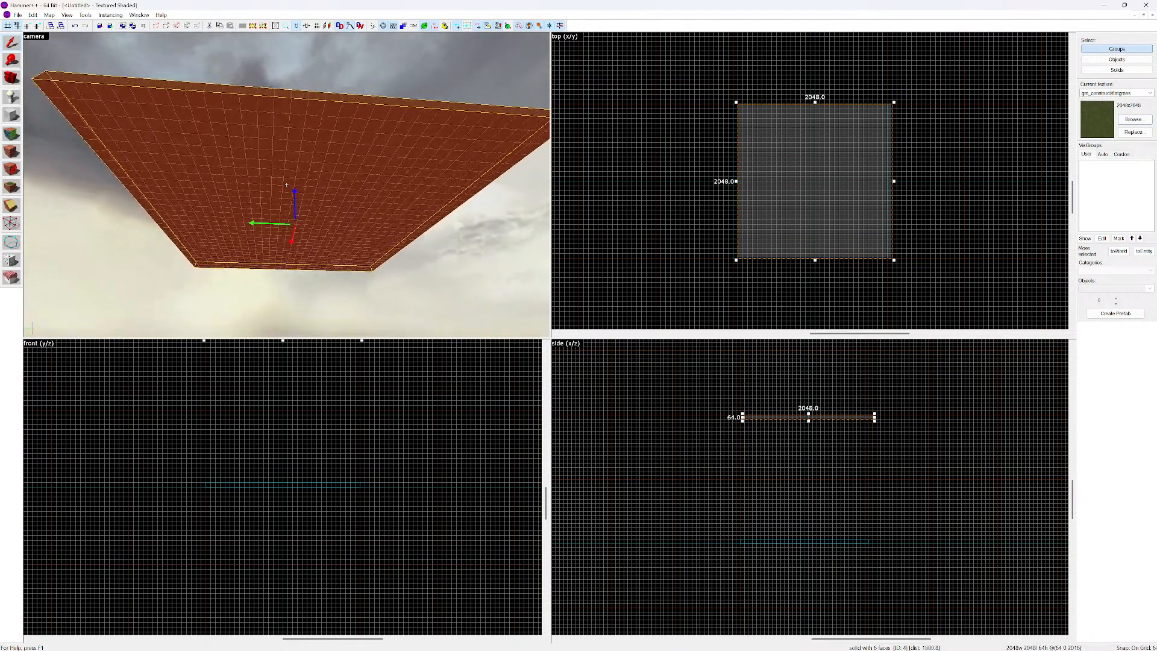
key("w")
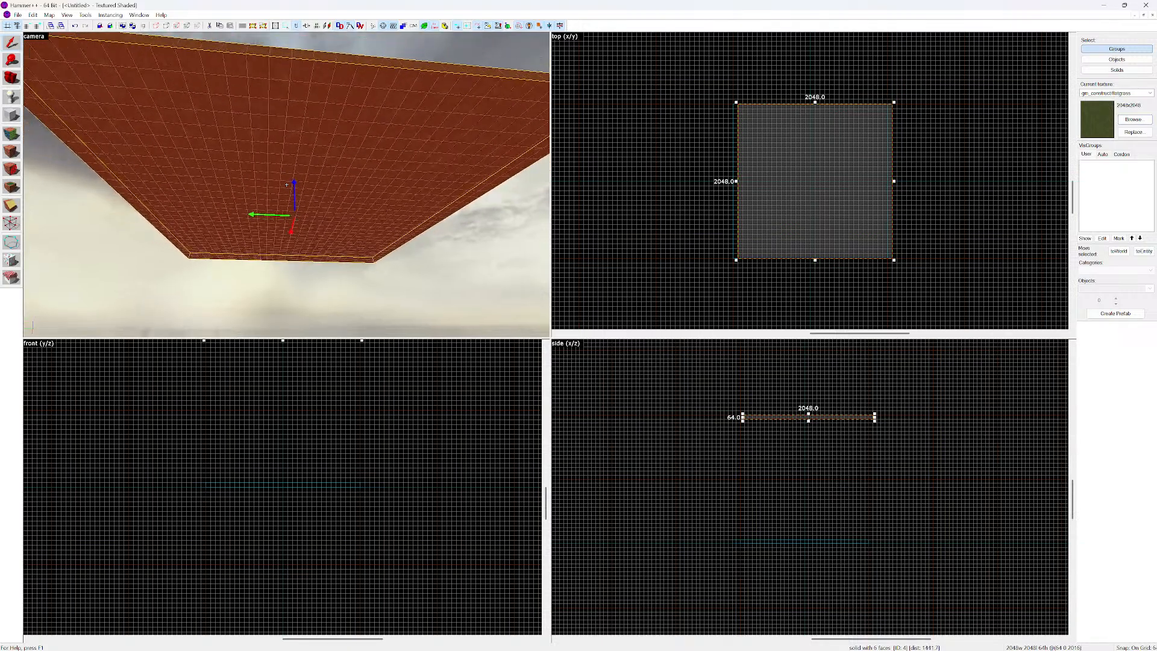
key("s")
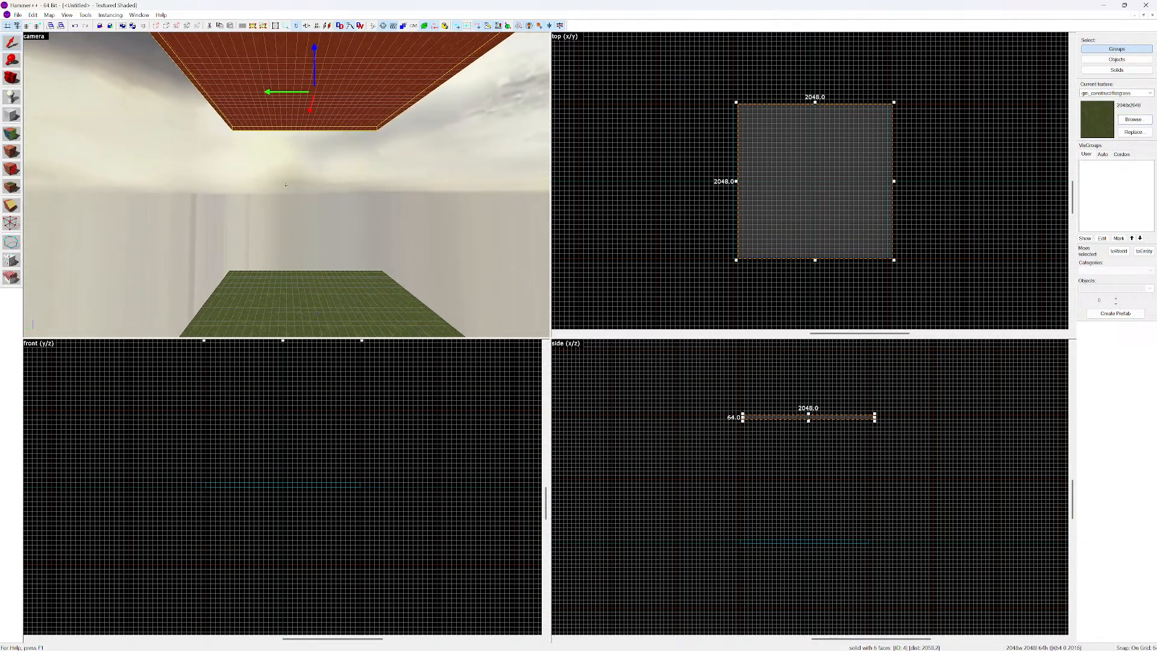
key("Right")
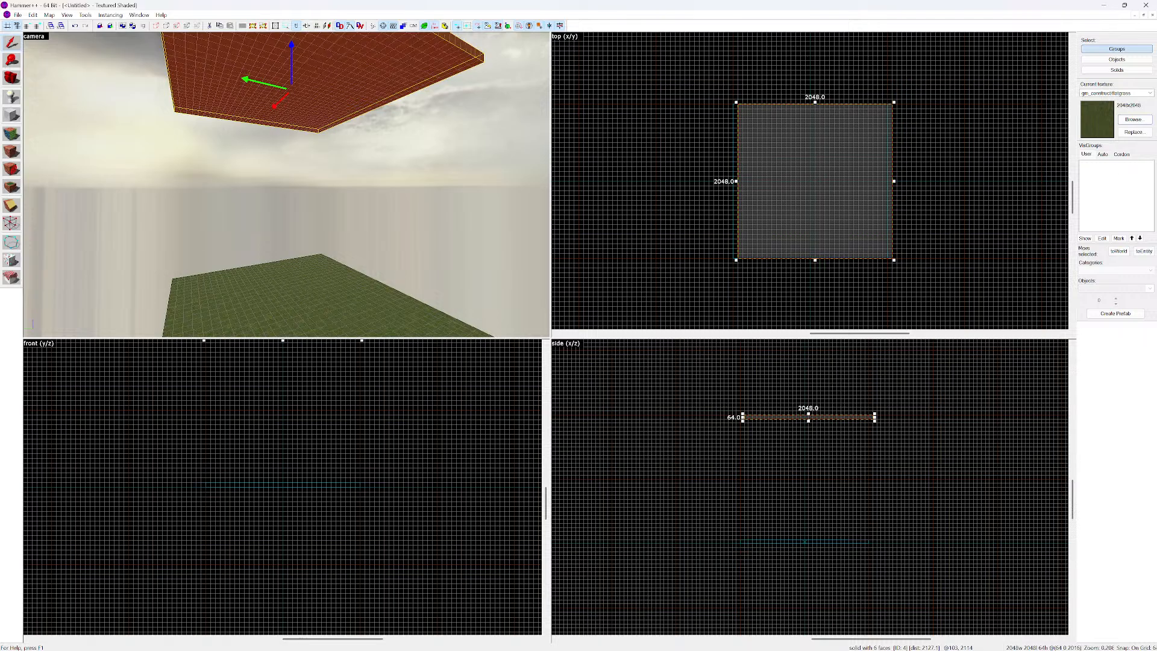
key("Down")
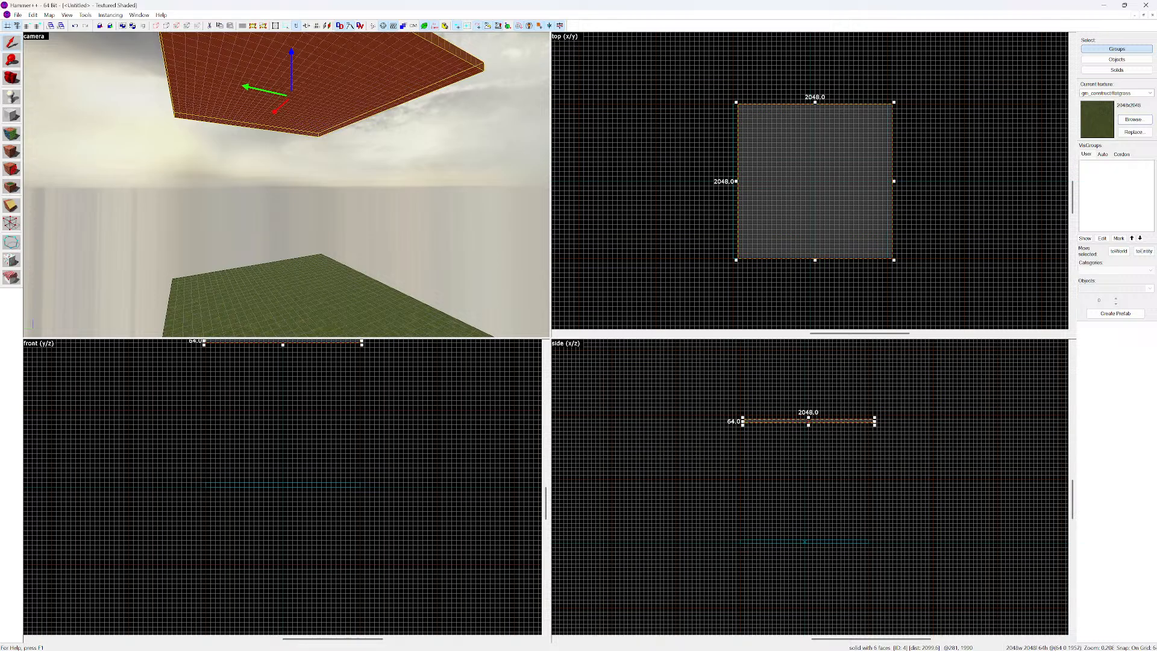
left_click_drag(819, 421, 707, 492)
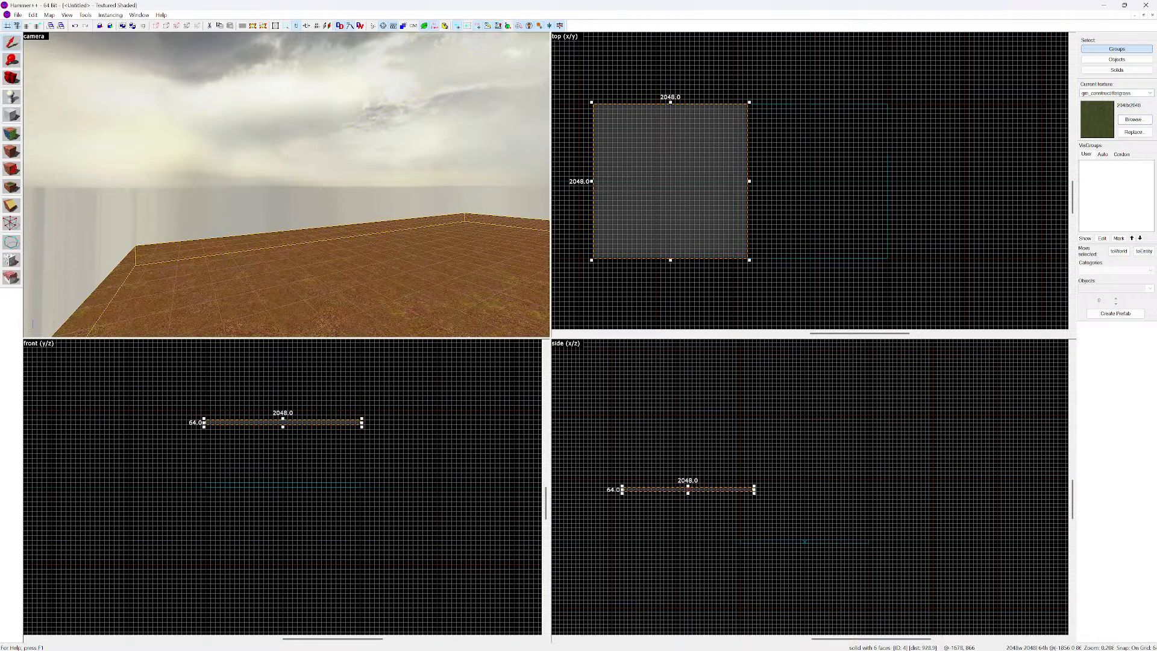
left_click(707, 489)
left_click_drag(754, 485, 683, 406)
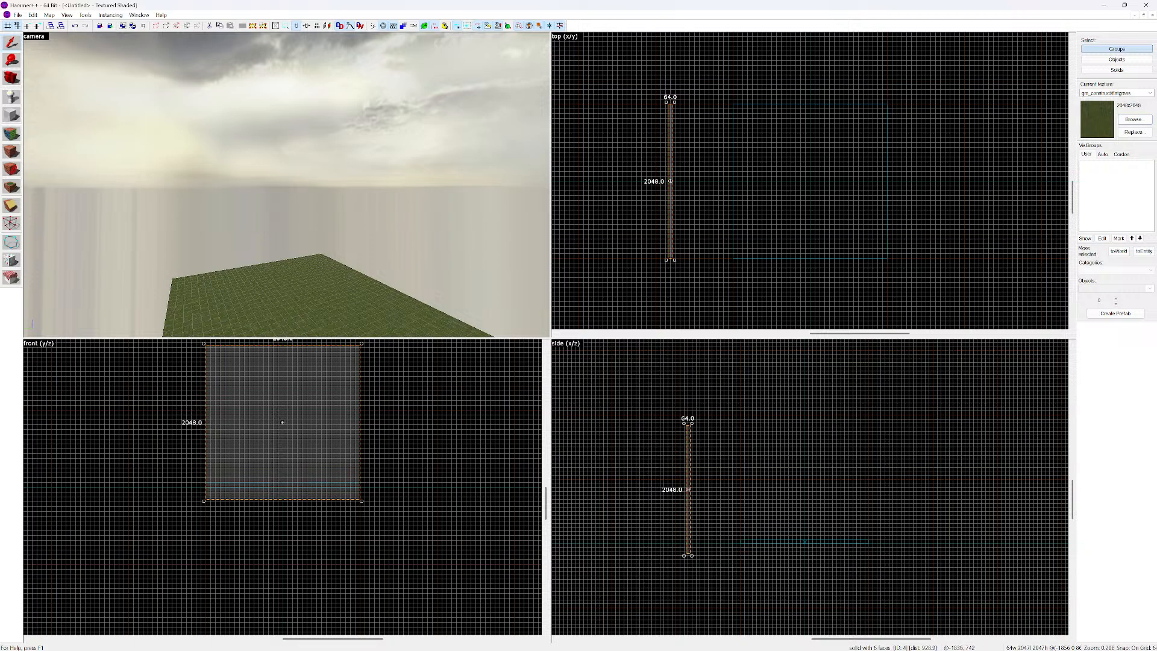
Place the upright block against the ground's negative X edge as a side wall and clear the selection
left_click_drag(687, 552, 736, 544)
key("z")
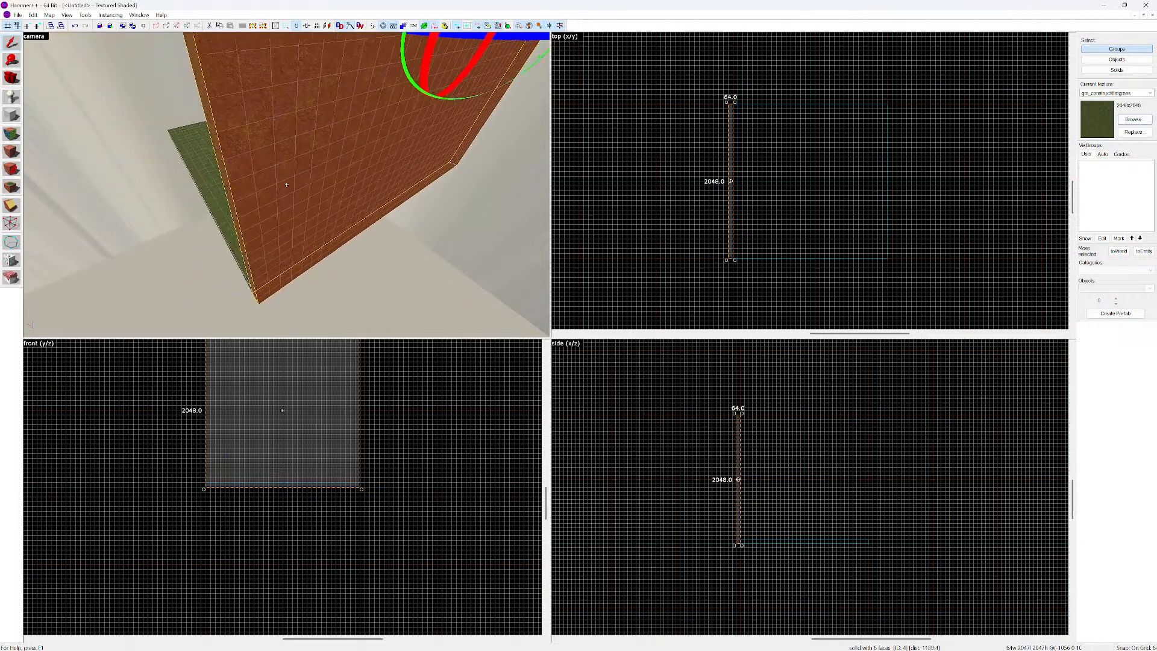
key("a")
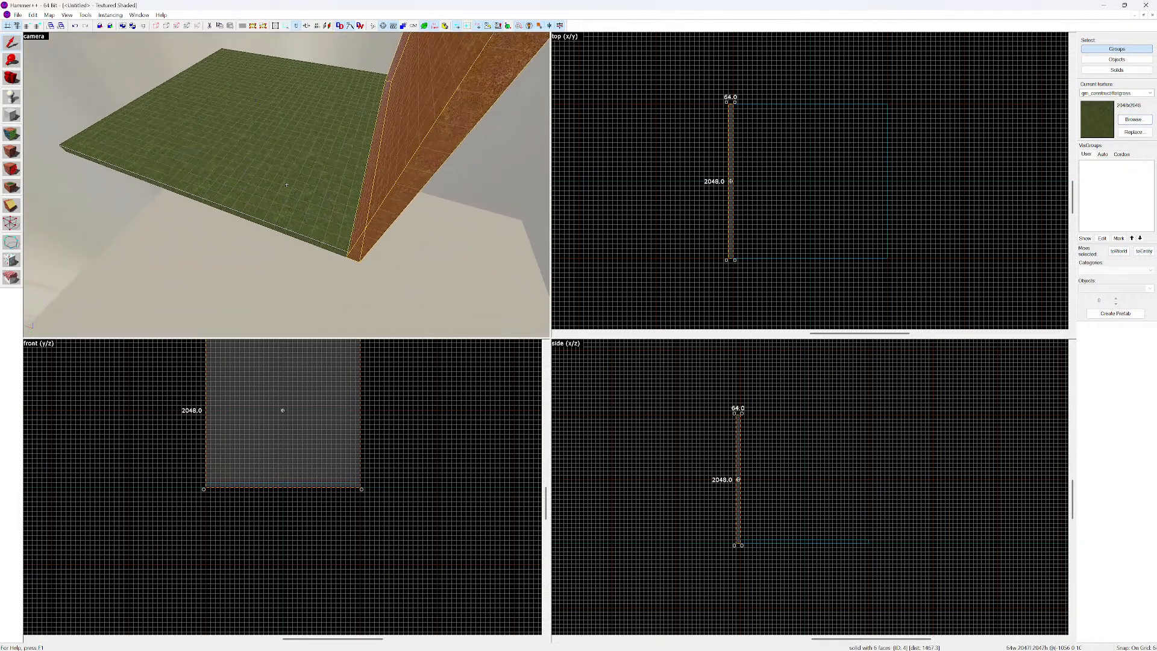
key("shift+a")
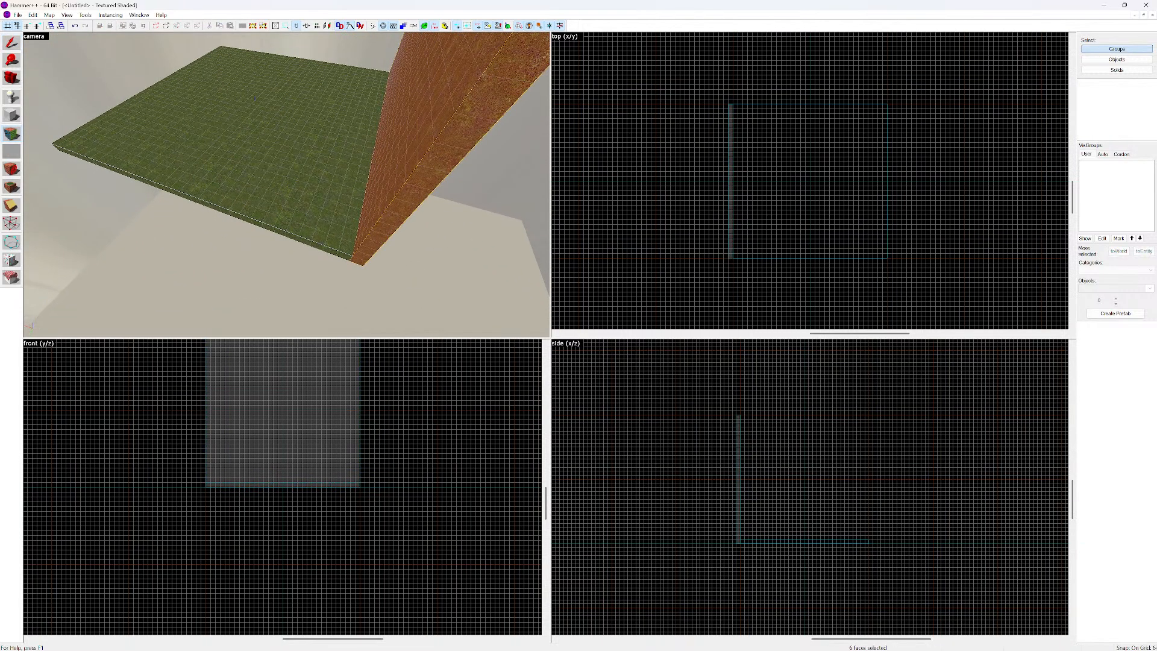
key("shift+a")
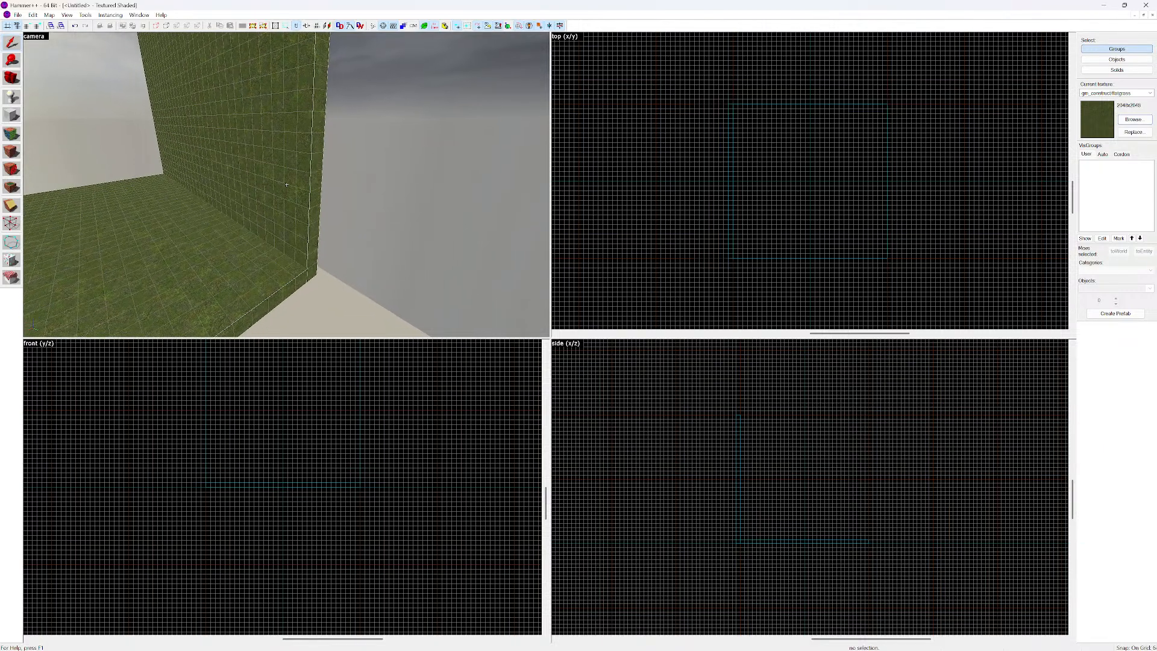
key("w")
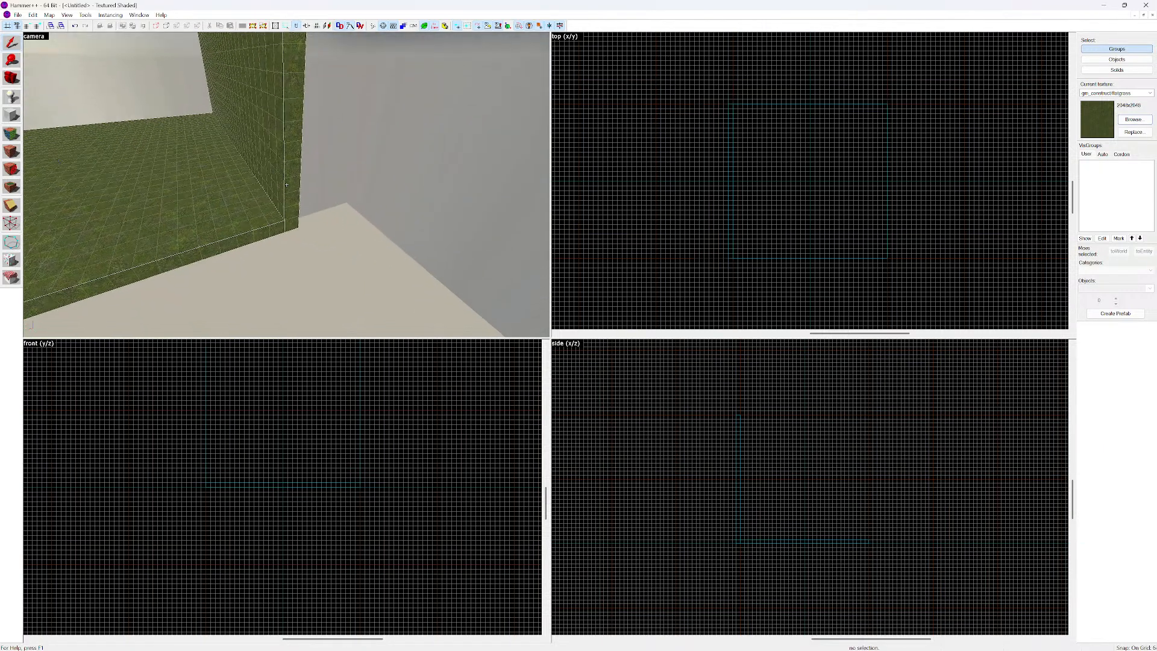
key("s")
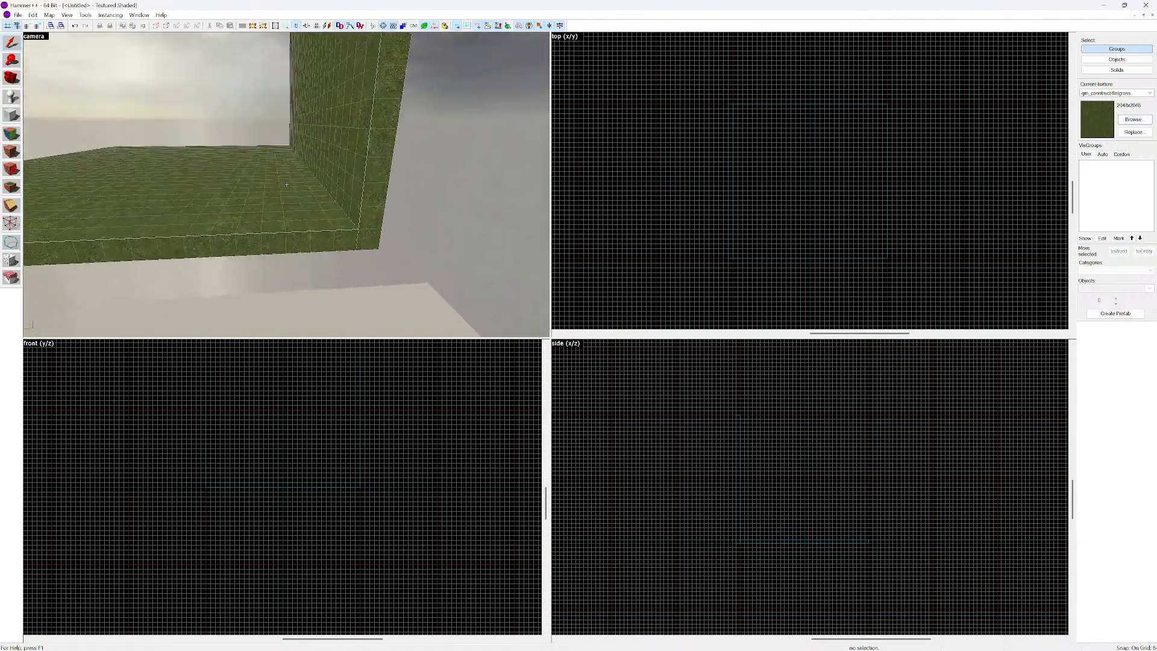
Duplicate the side wall onto the opposite, positive X edge of the ground
key("z")
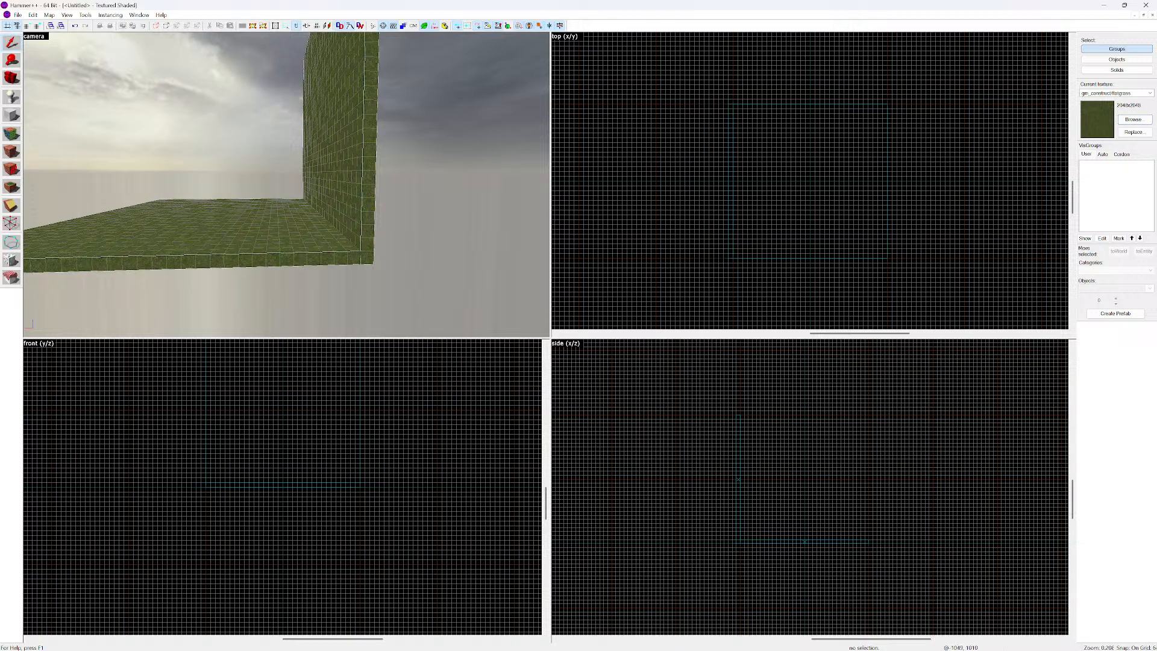
left_click(731, 180)
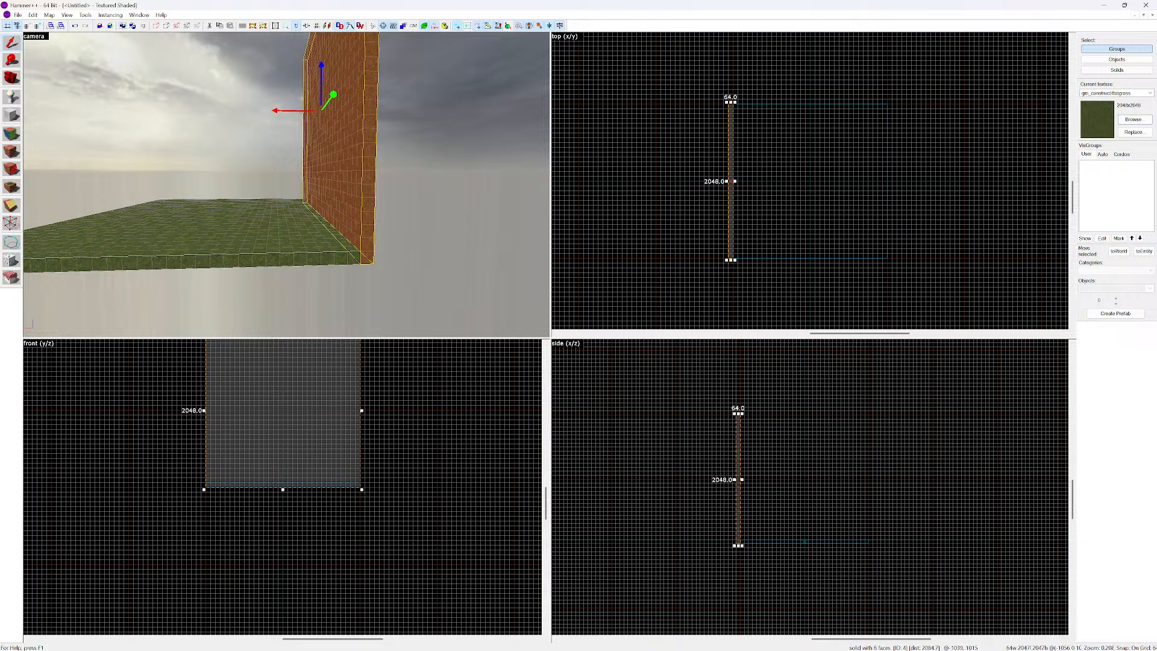
mouse_move(738, 480)
left_mouse_down()
mouse_move(872, 479)
mouse_move(738, 481)
left_mouse_up()
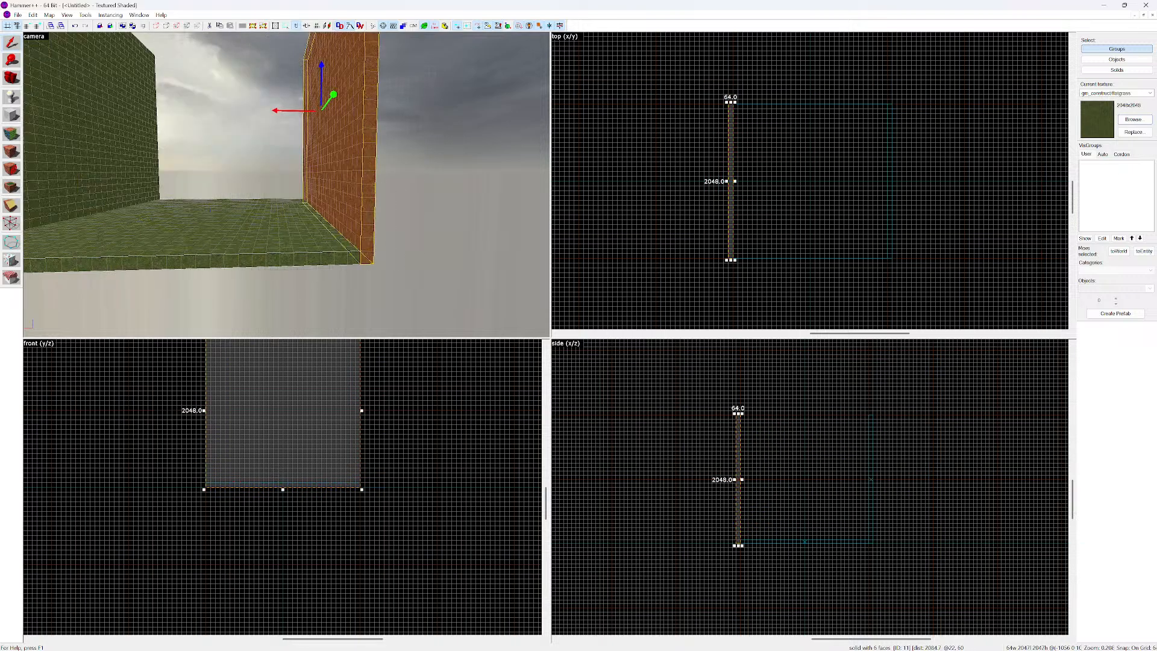
Duplicate the ground block on top of the two walls as a ceiling, aligned directly over the ground
left_click(210, 232)
left_click_drag(805, 540, 808, 413, "shift")
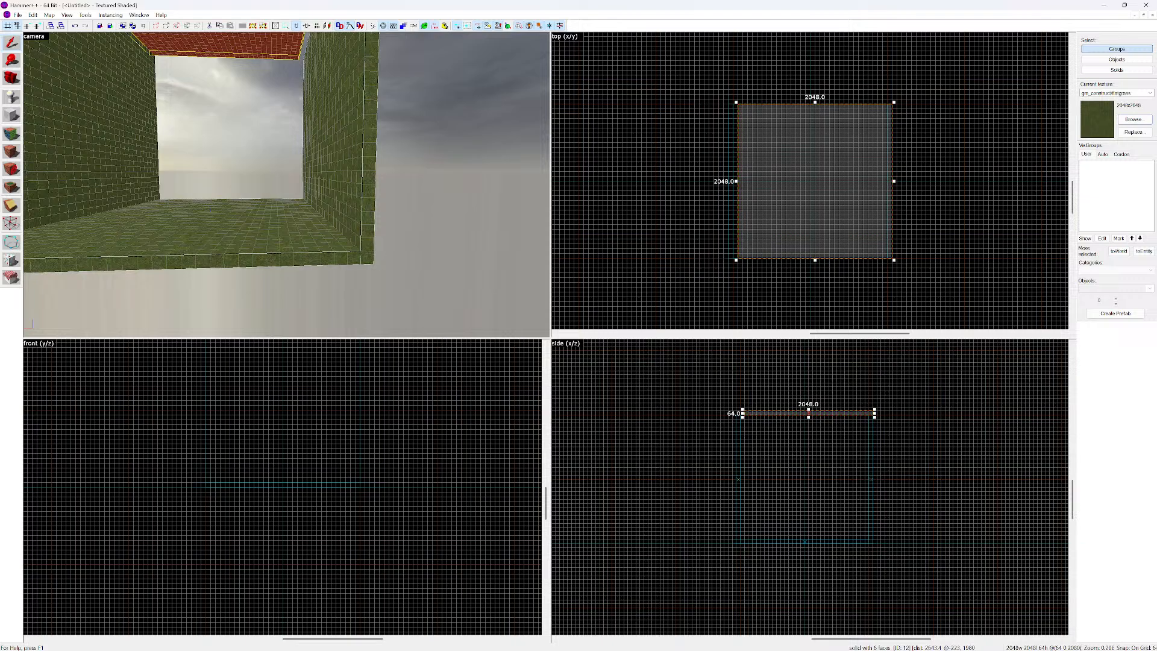
left_click_drag(809, 414, 804, 413)
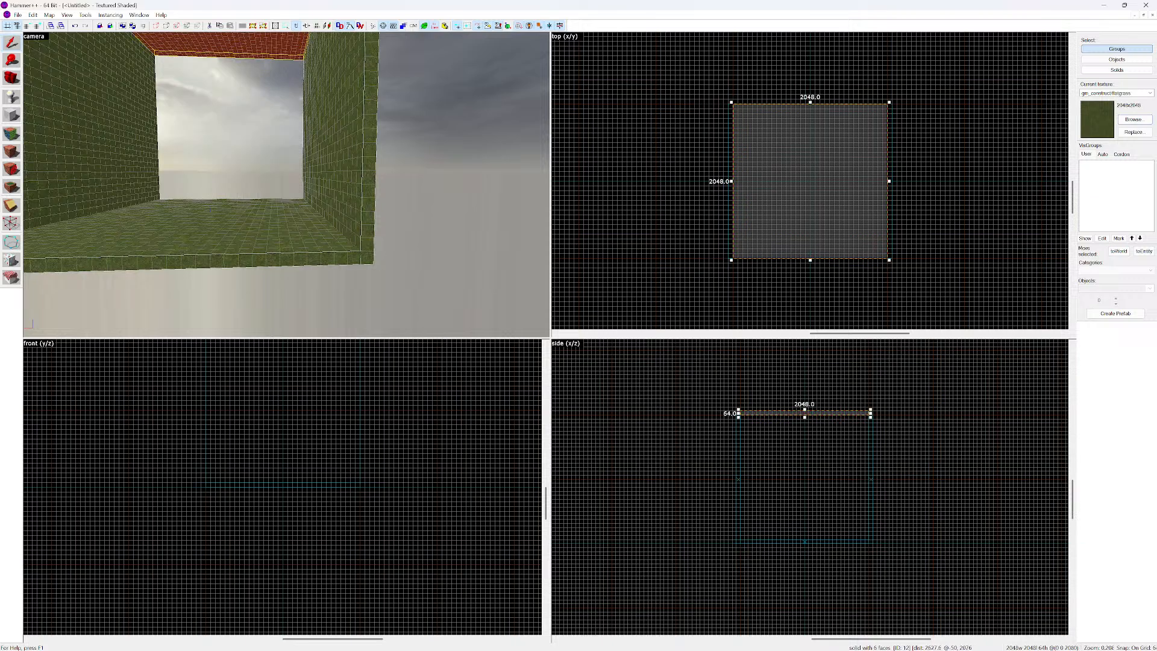
Examine the ground, side walls and ceiling from inside and outside in the camera view and centre the structure in the front view
key("z")
key("w")
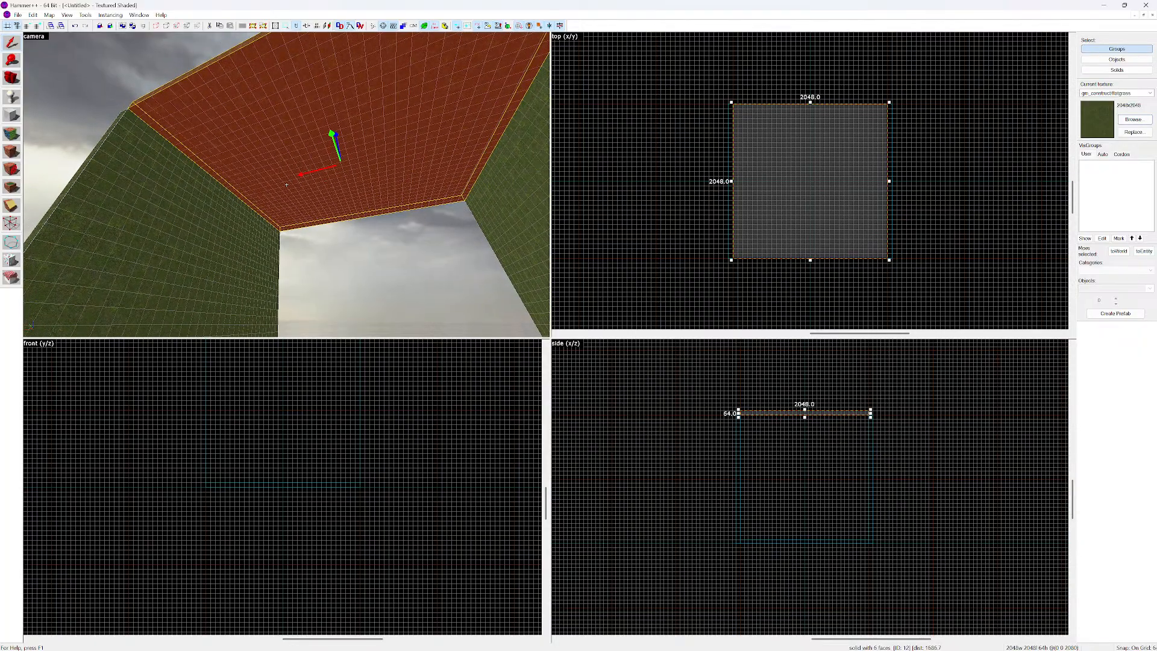
key("w")
key("d")
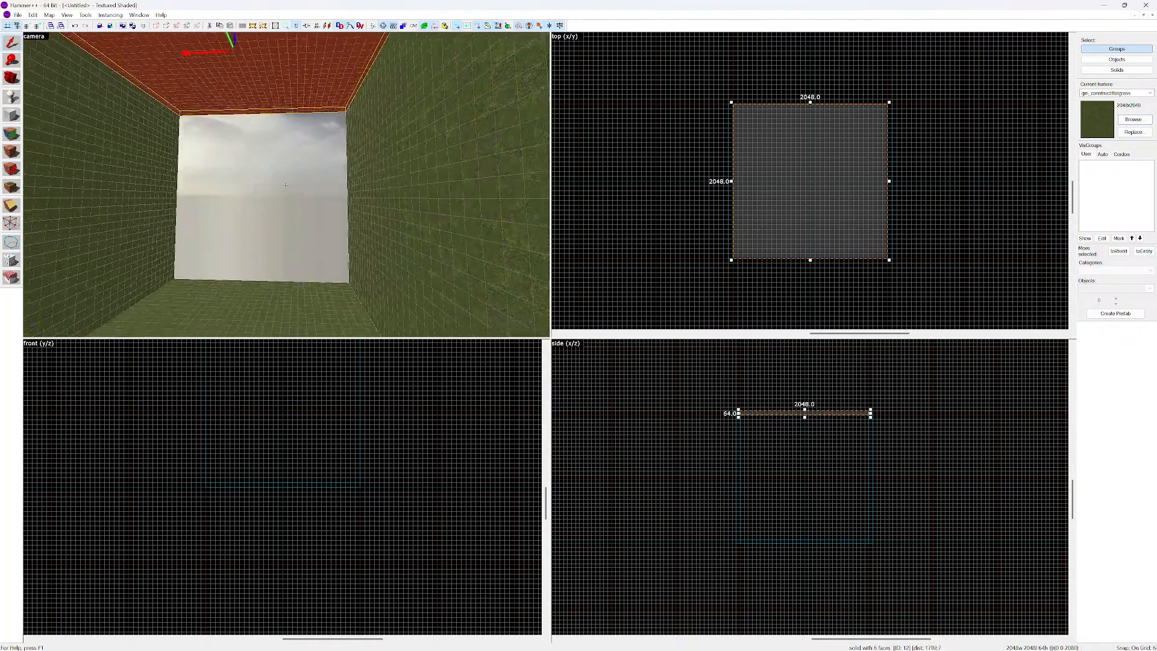
key("a")
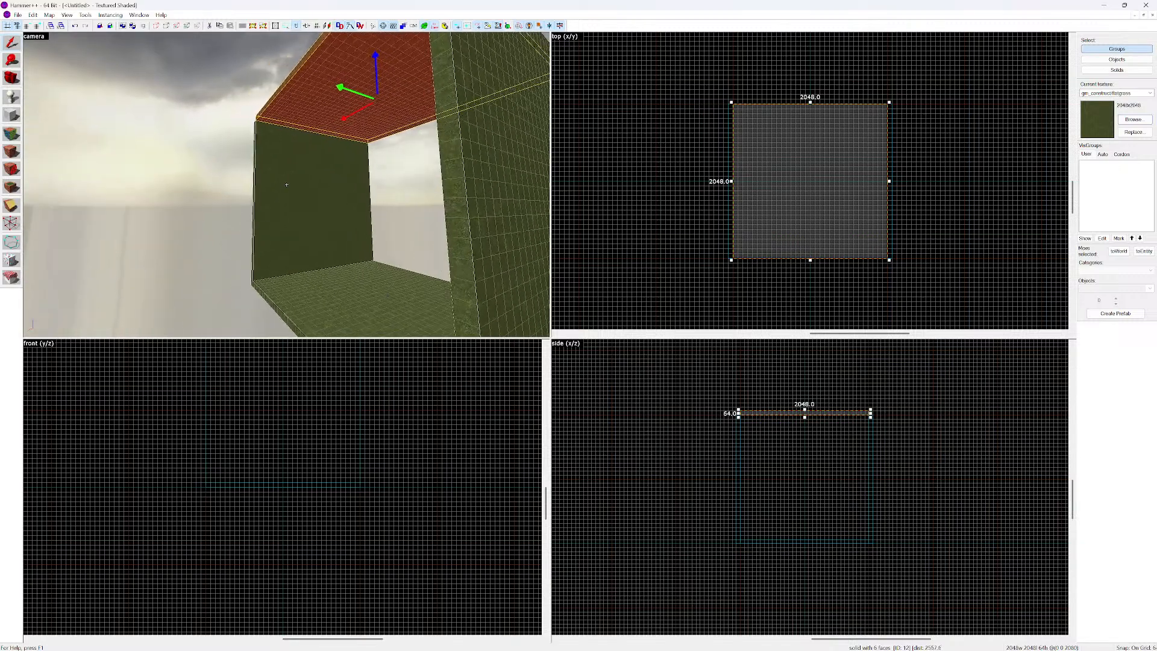
key("s")
key("w")
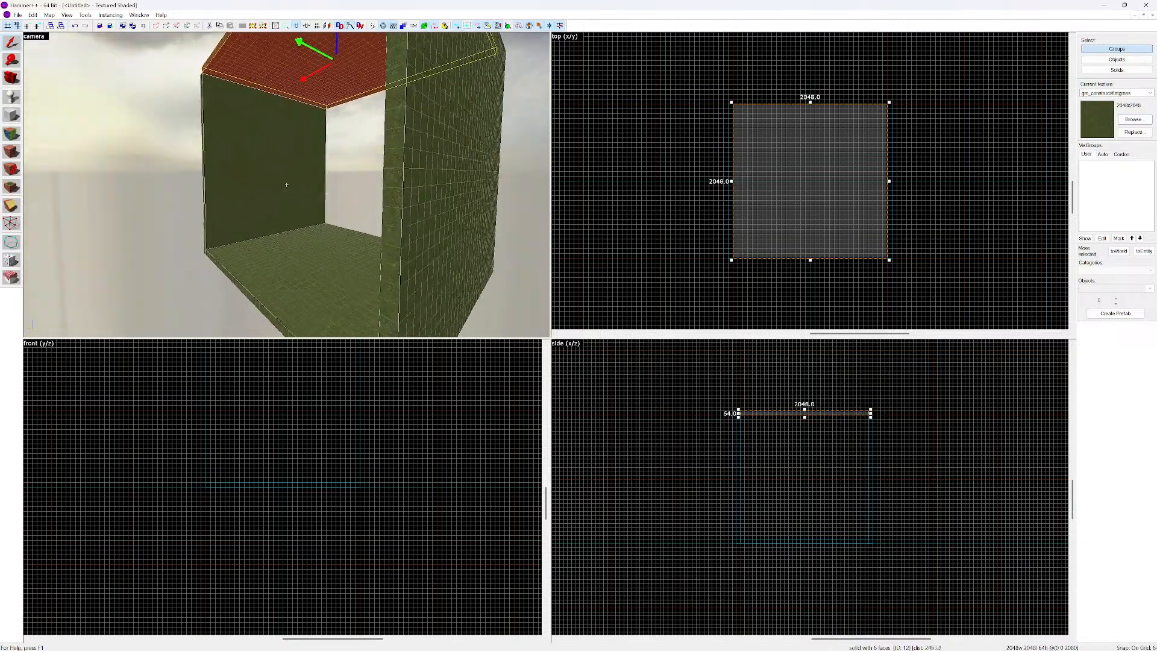
scroll(283, 488, "down", 3)
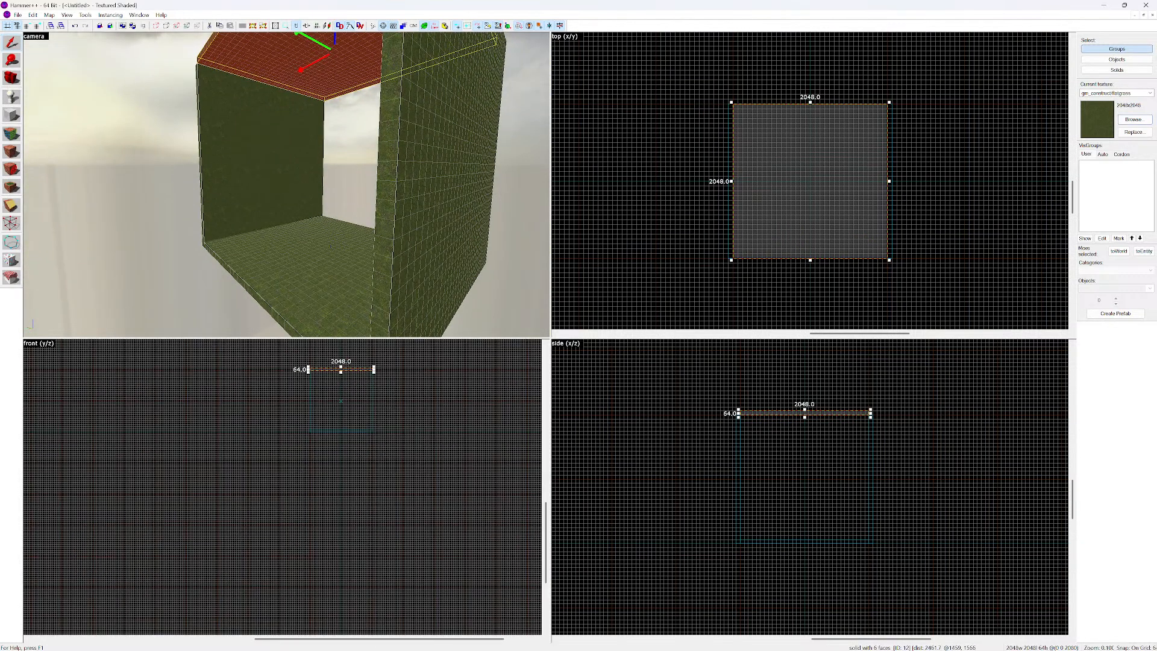
mouse_move(387, 386)
middle_mouse_down()
mouse_move(362, 426)
mouse_move(356, 473)
mouse_move(351, 414)
mouse_move(328, 448)
mouse_move(320, 437)
middle_mouse_up()
scroll(325, 444, "up", 2)
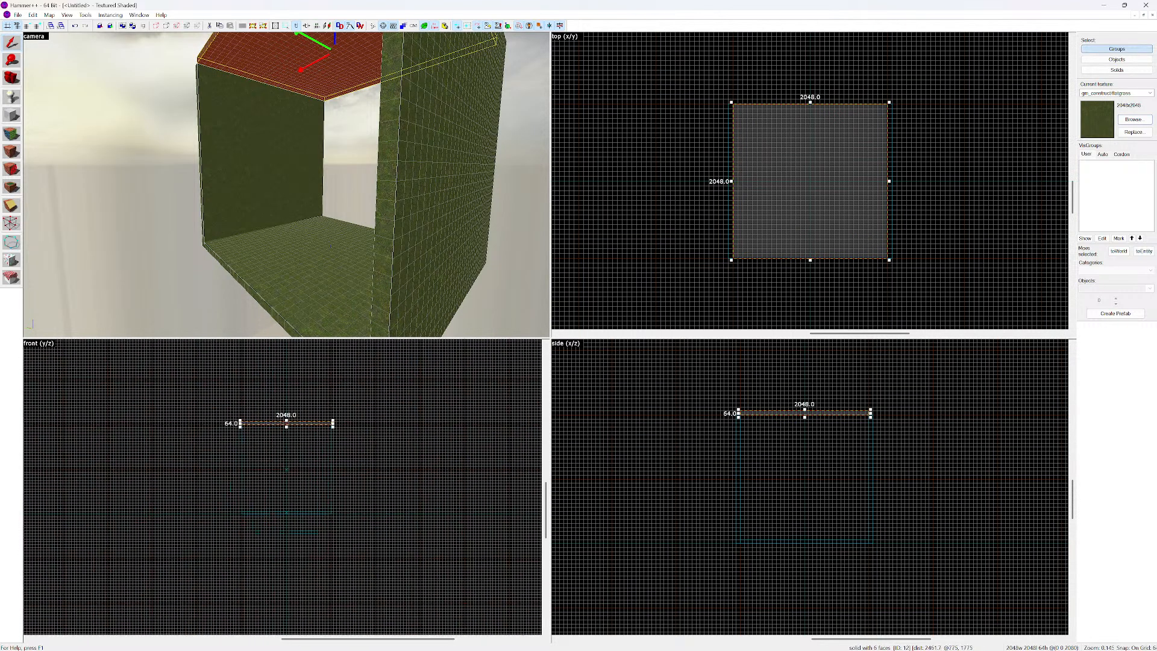
mouse_move(283, 488)
middle_mouse_down()
mouse_move(304, 431)
mouse_move(278, 444)
mouse_move(301, 503)
middle_mouse_up()
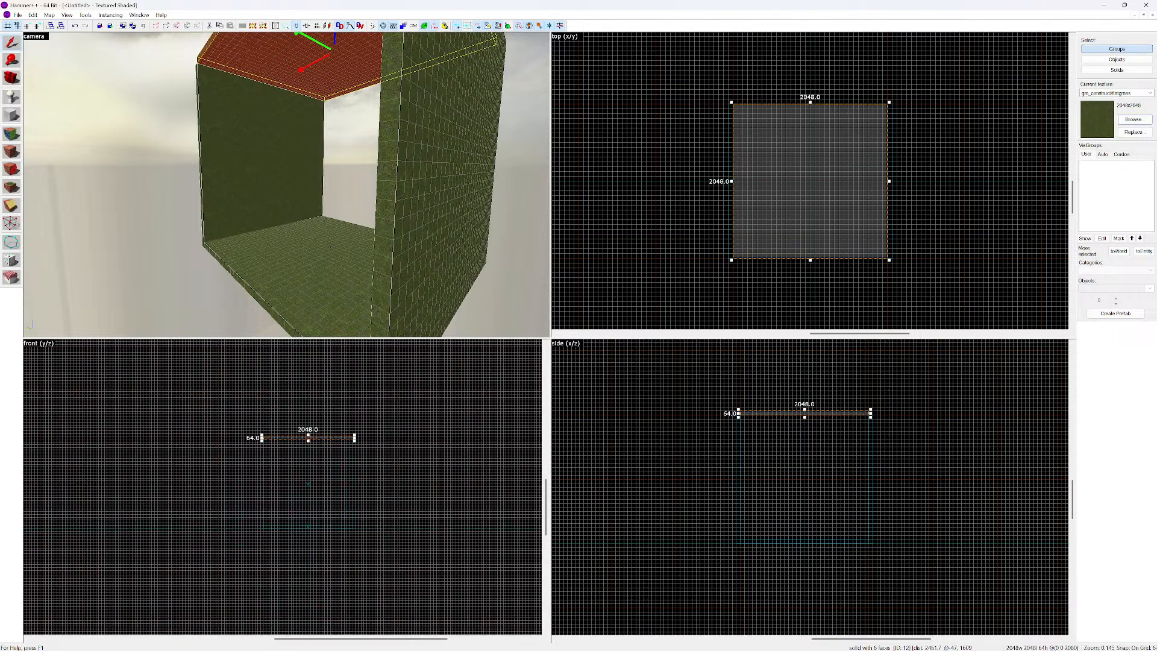
scroll(301, 503, "up", 2)
scroll(333, 527, "up", 1)
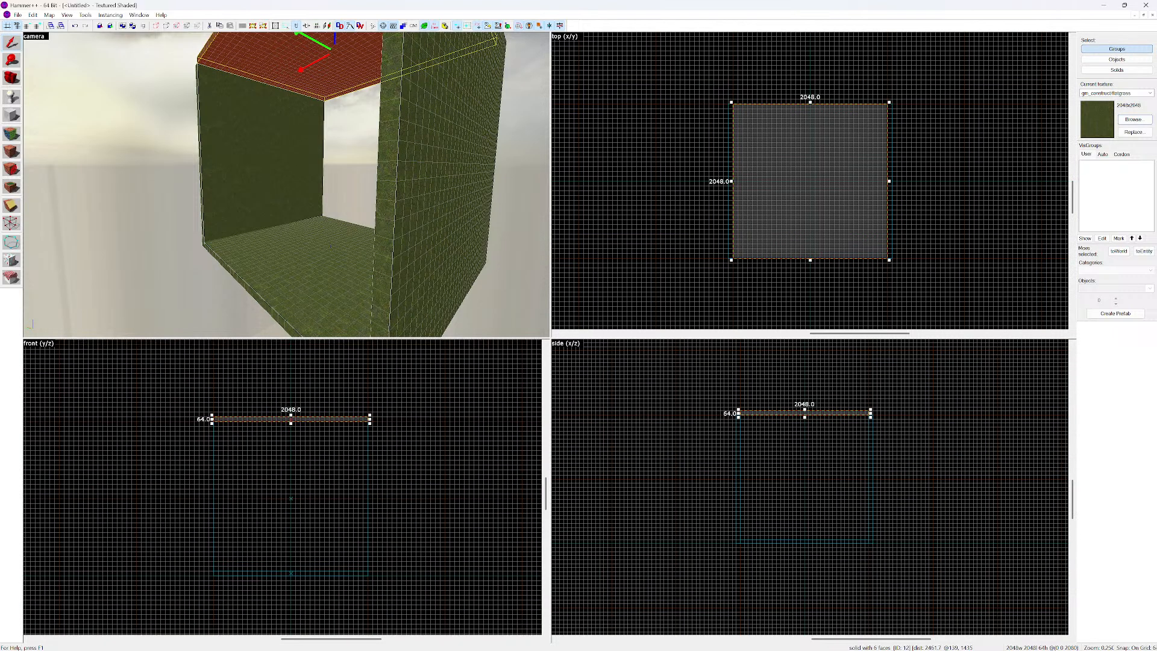
middle_click_drag(301, 471, 303, 465)
Duplicate the negative X side wall into the middle of the room, halfway between the two side walls
key("Escape")
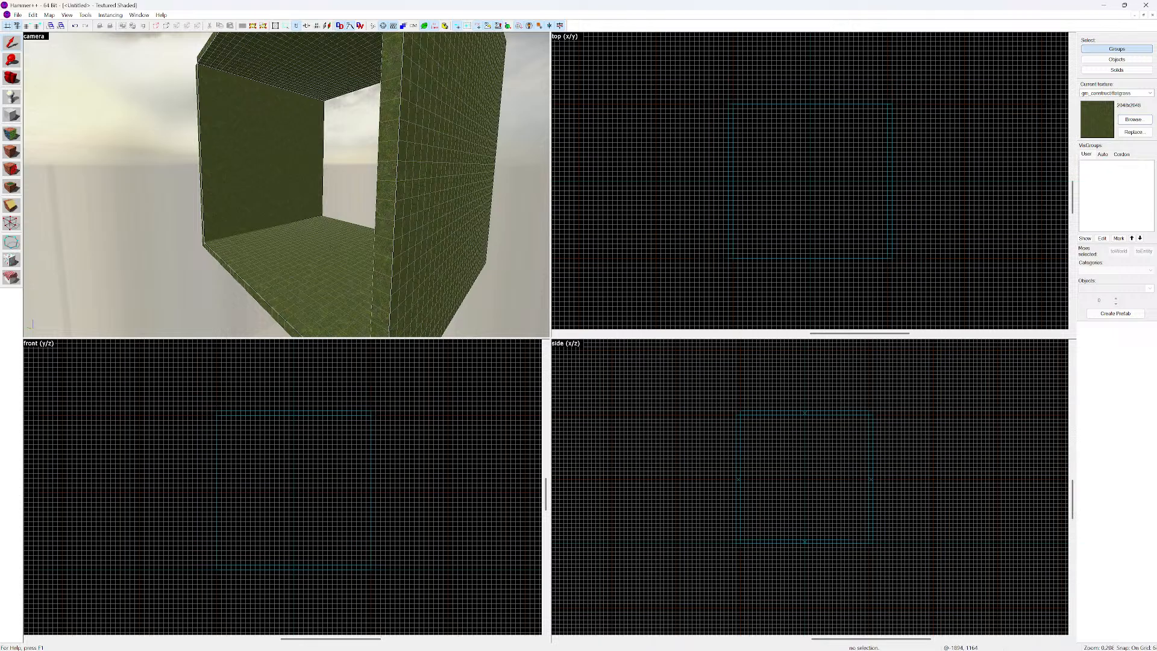
scroll(737, 220, "down", 2)
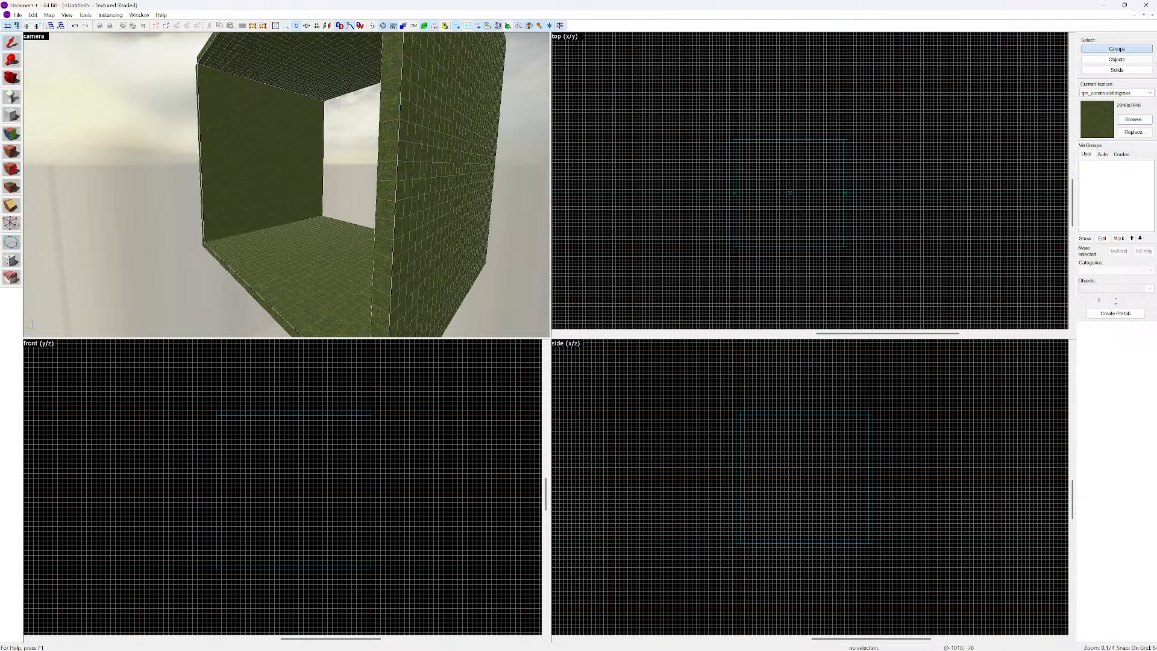
left_click(435, 193)
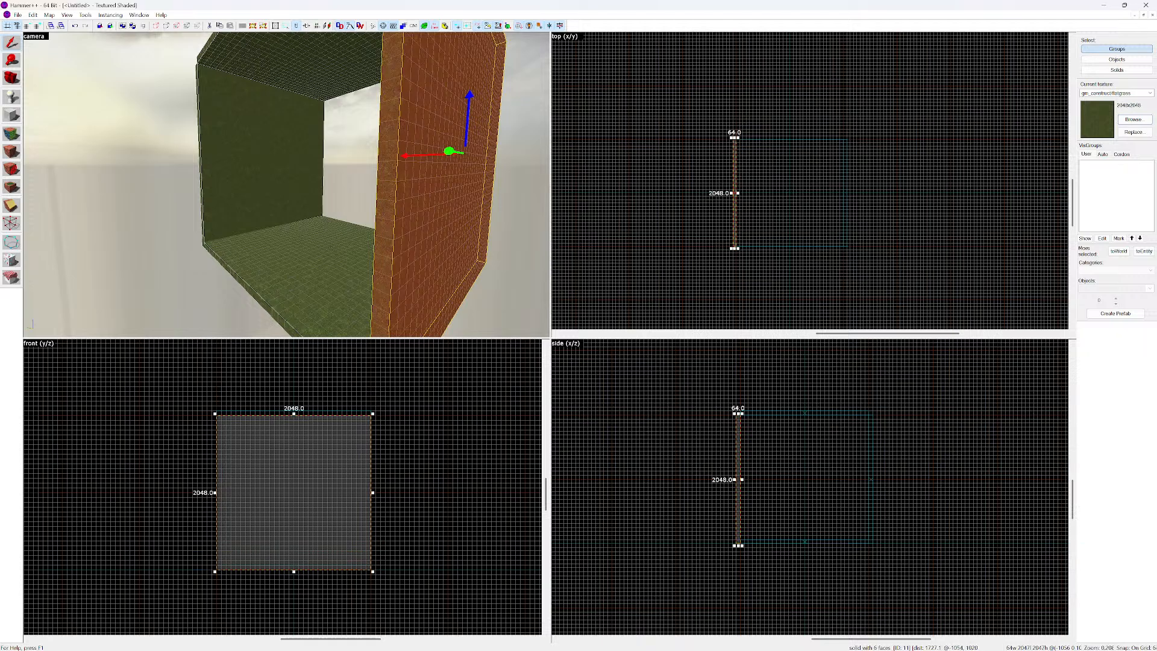
left_click(738, 479)
left_click(738, 480)
left_click_drag(738, 481, 802, 481)
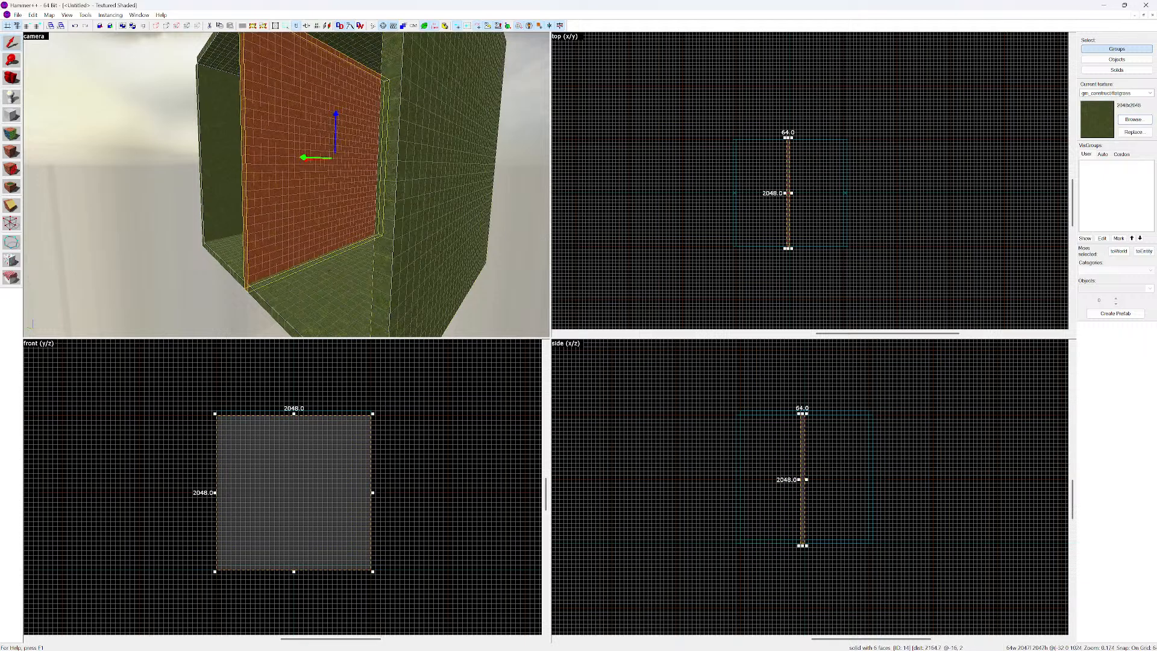
Rotate the duplicated wall 90 degrees about the vertical axis and place copies at both Y ends of the room as end walls
left_click(802, 481)
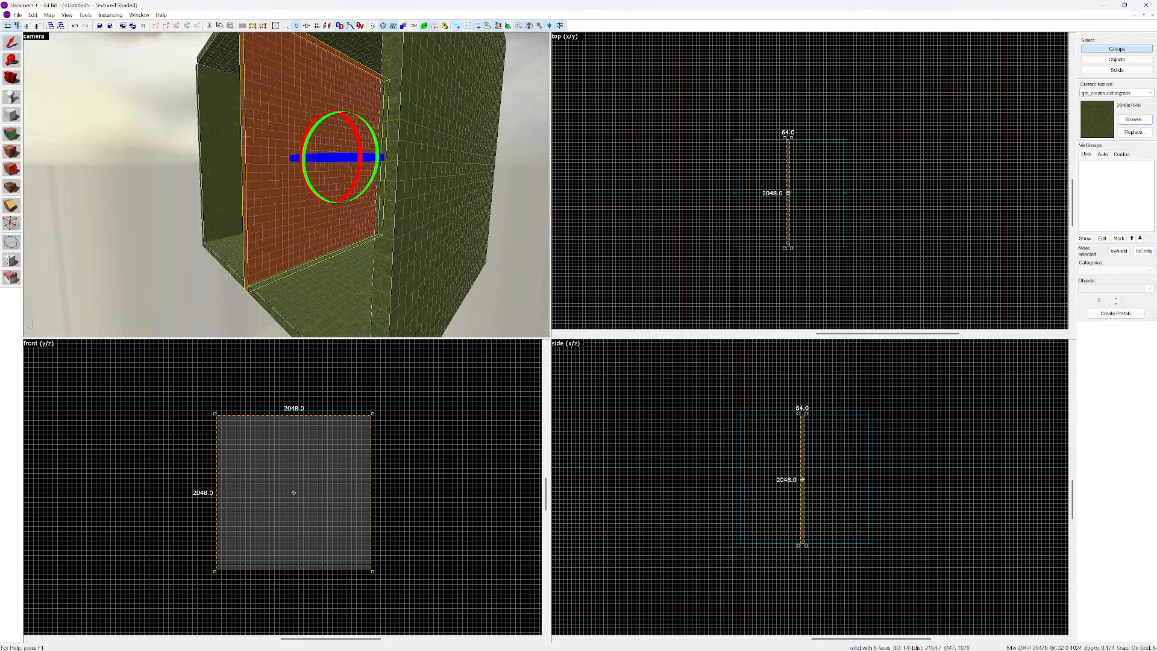
mouse_move(790, 137)
left_mouse_down()
mouse_move(842, 194)
mouse_move(839, 210)
mouse_move(843, 195)
left_mouse_up()
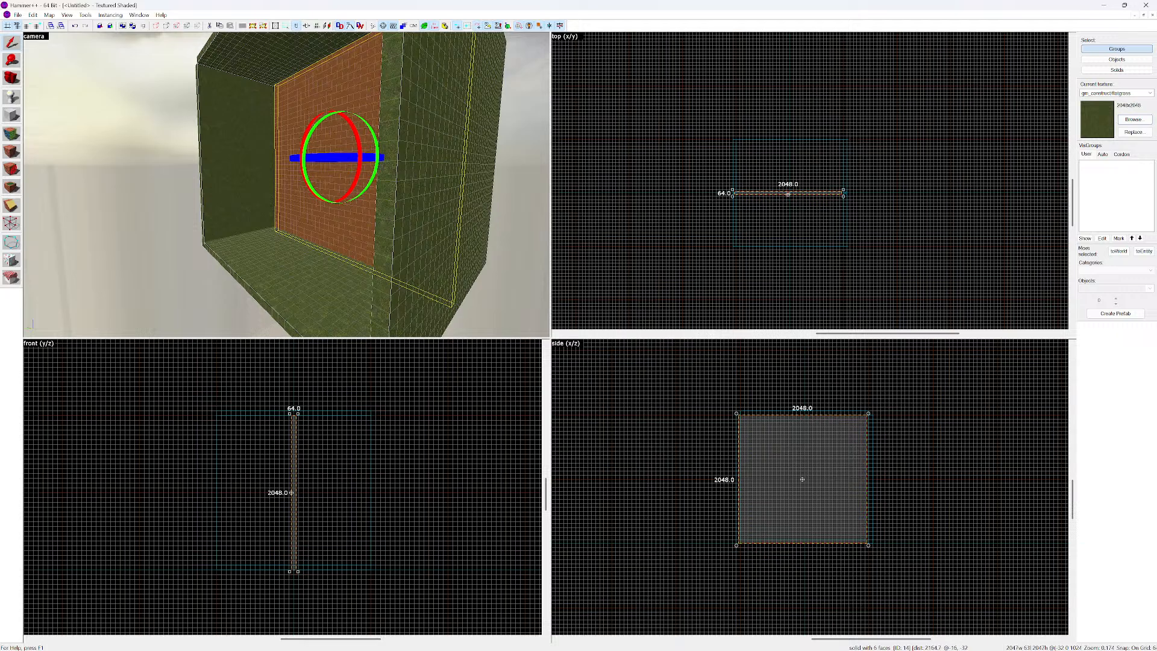
left_click(837, 192)
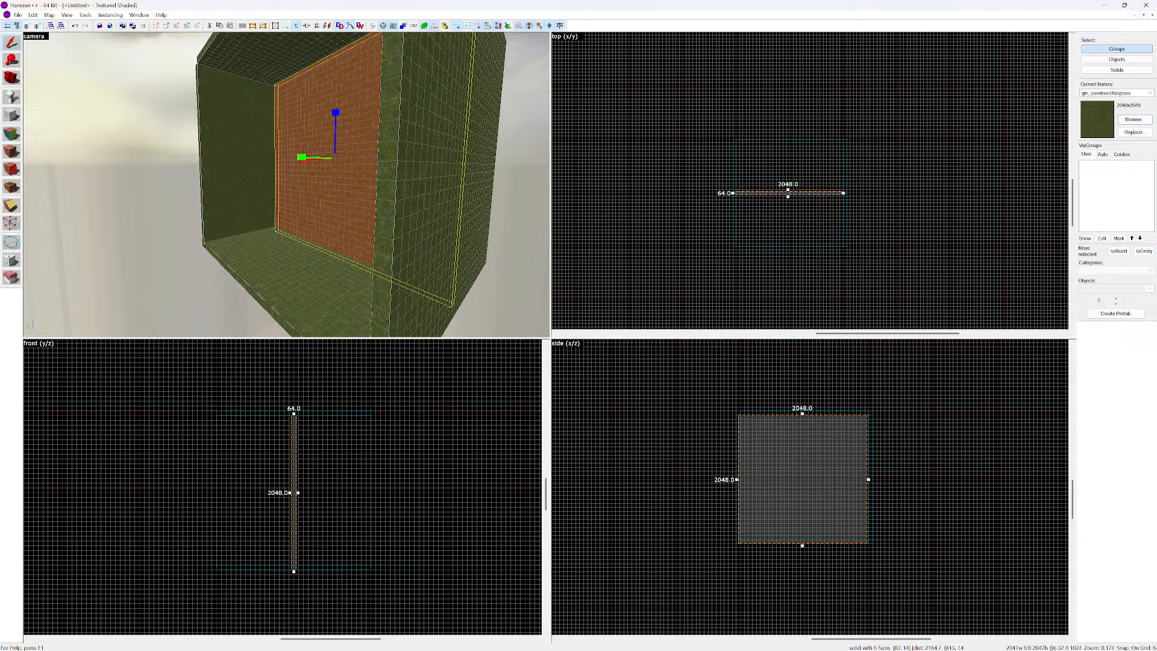
left_click_drag(840, 192, 843, 142)
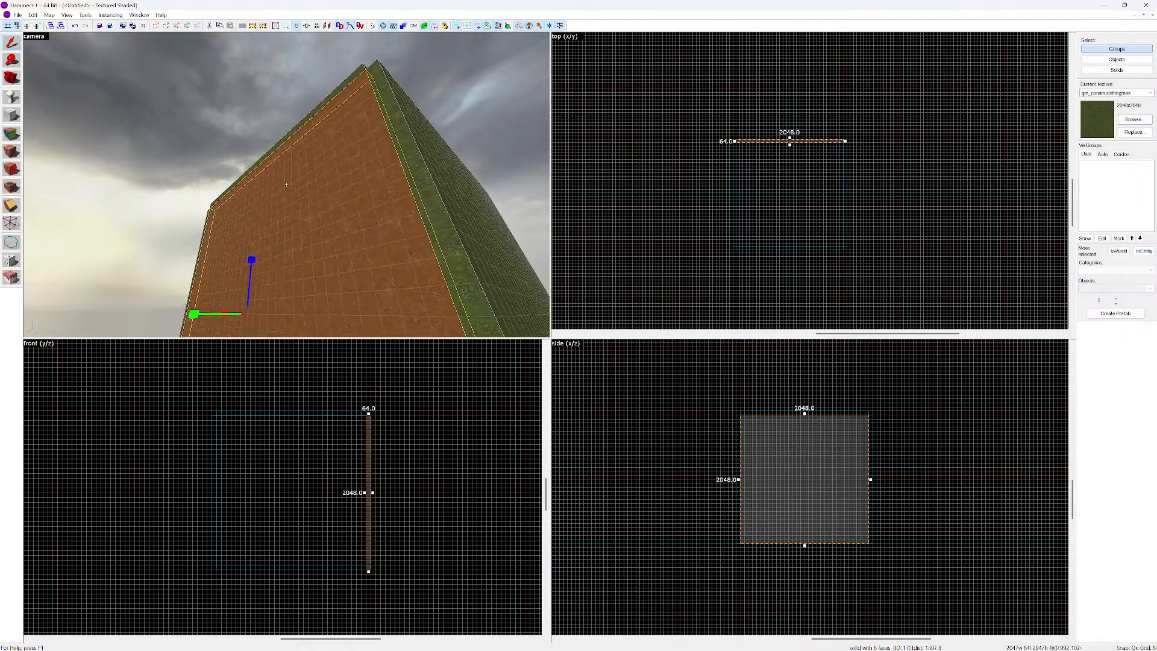
Examine the end walls and their corner joints from outside and inside in the camera view
key("a")
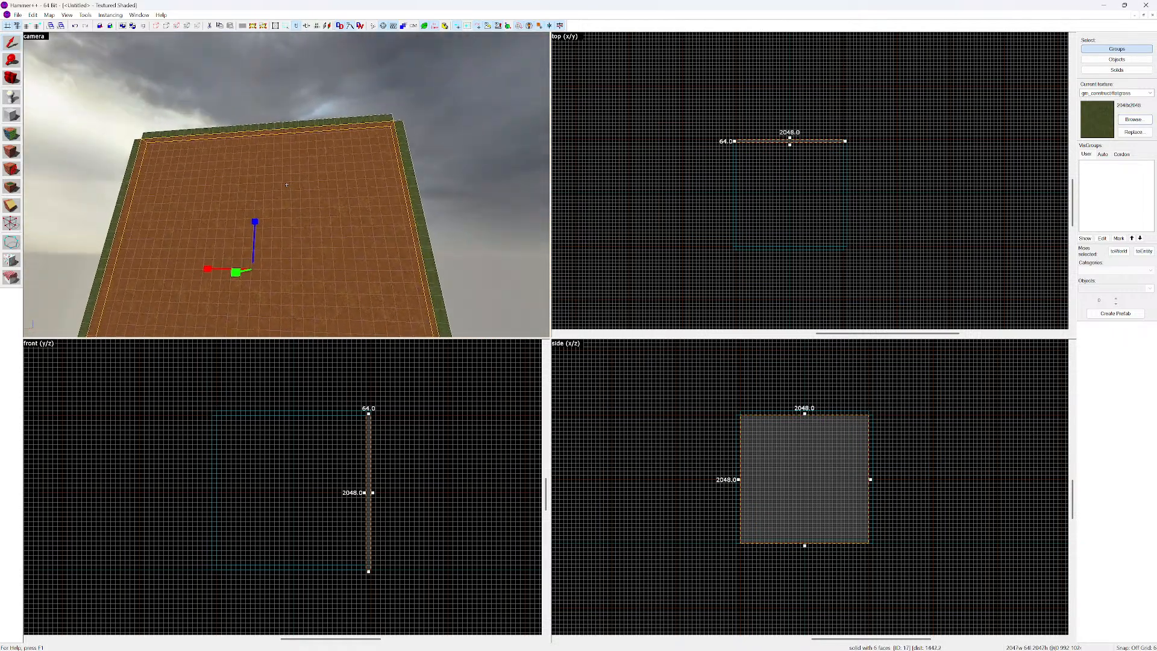
key("shift+w")
key("w")
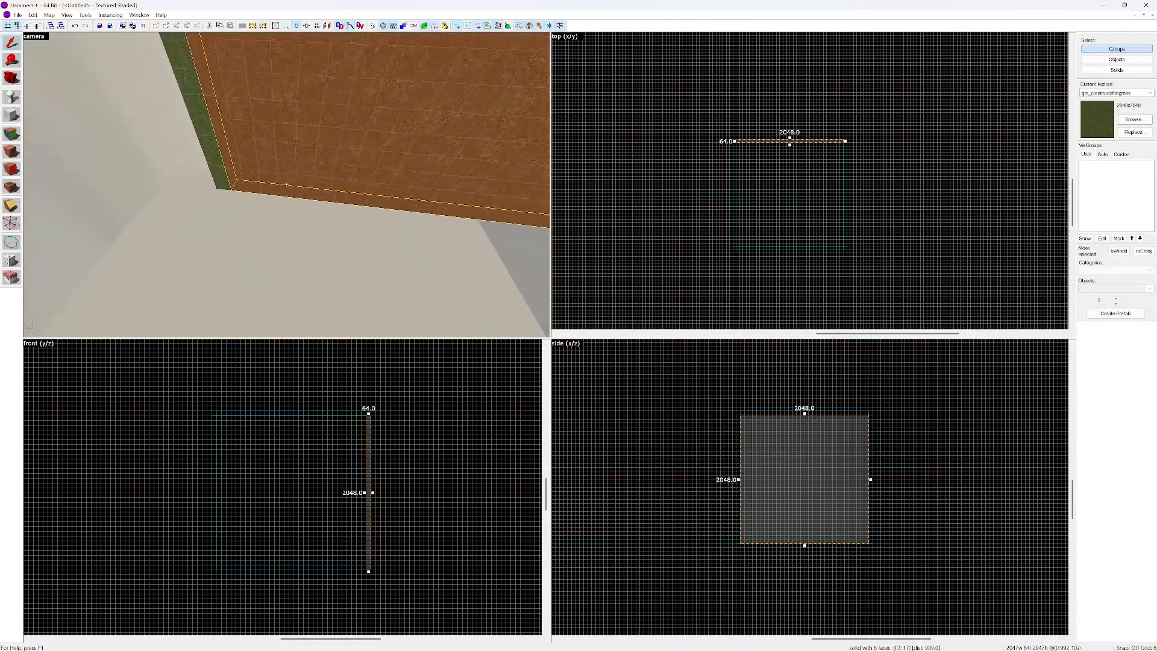
key("w")
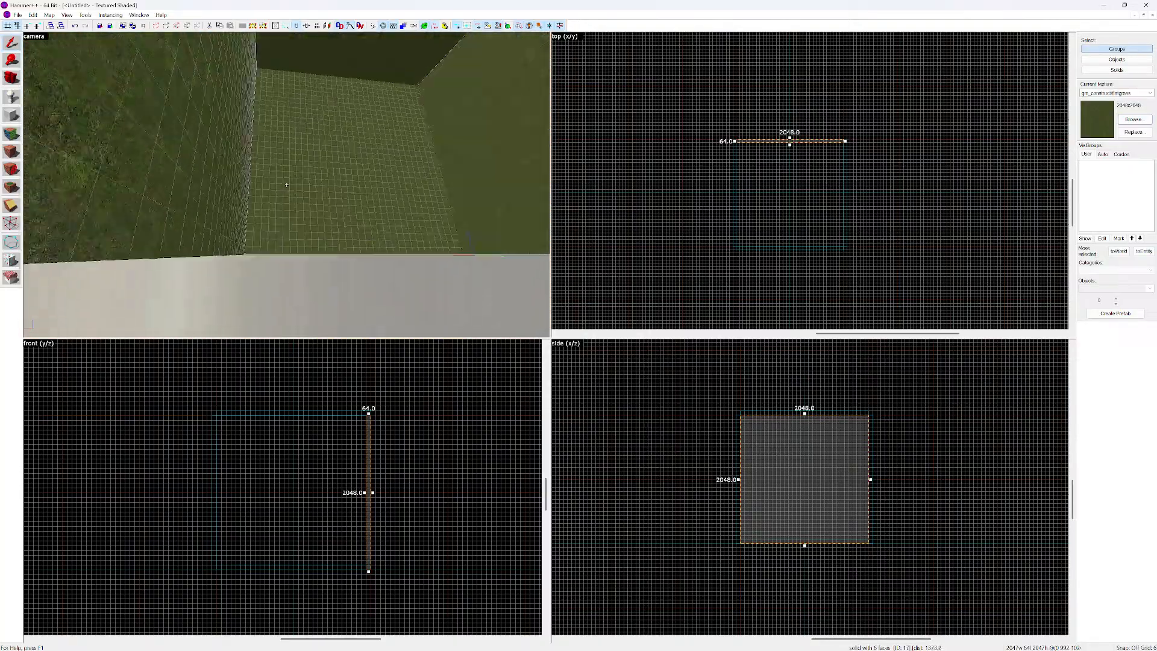
key("s")
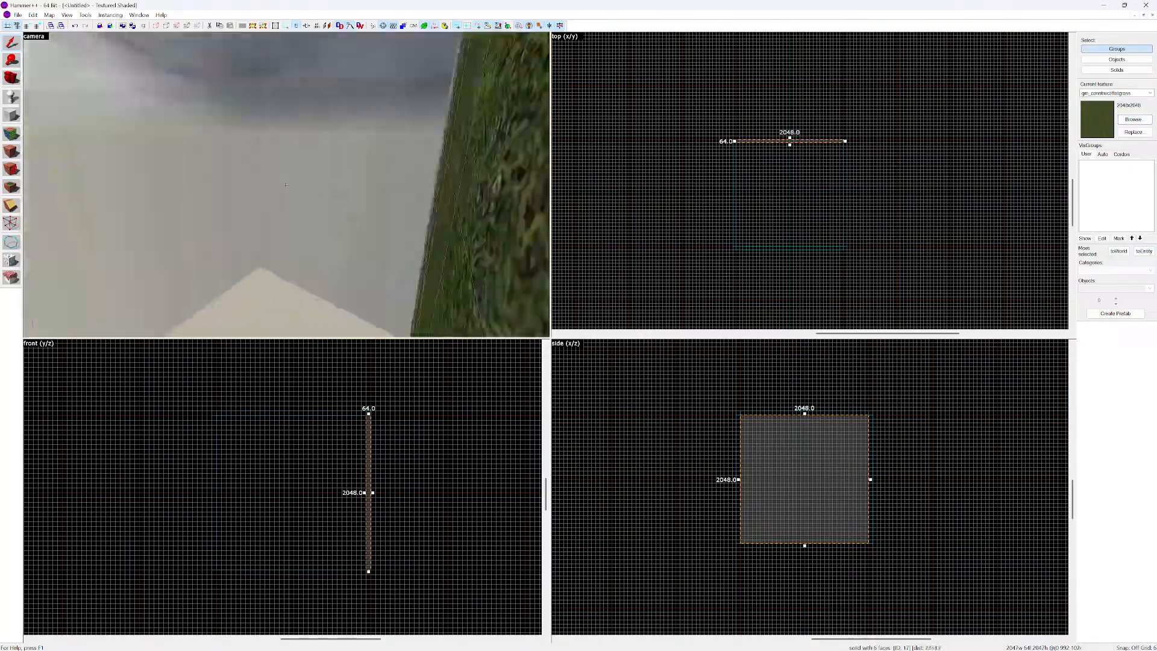
key("s")
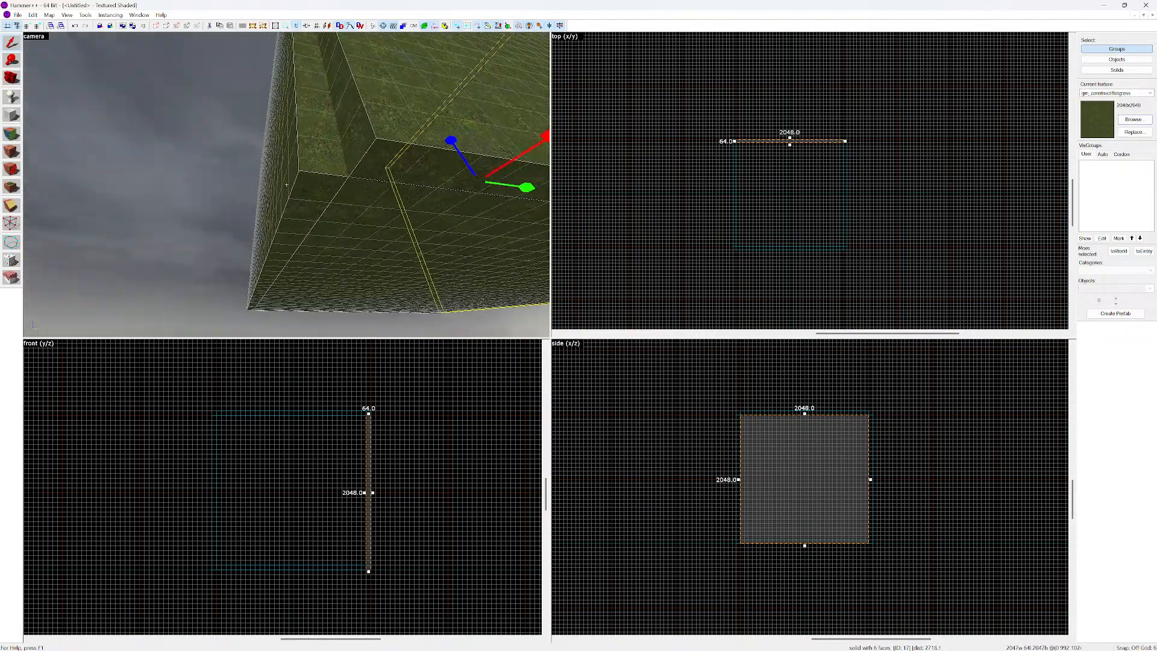
left_click(286, 185)
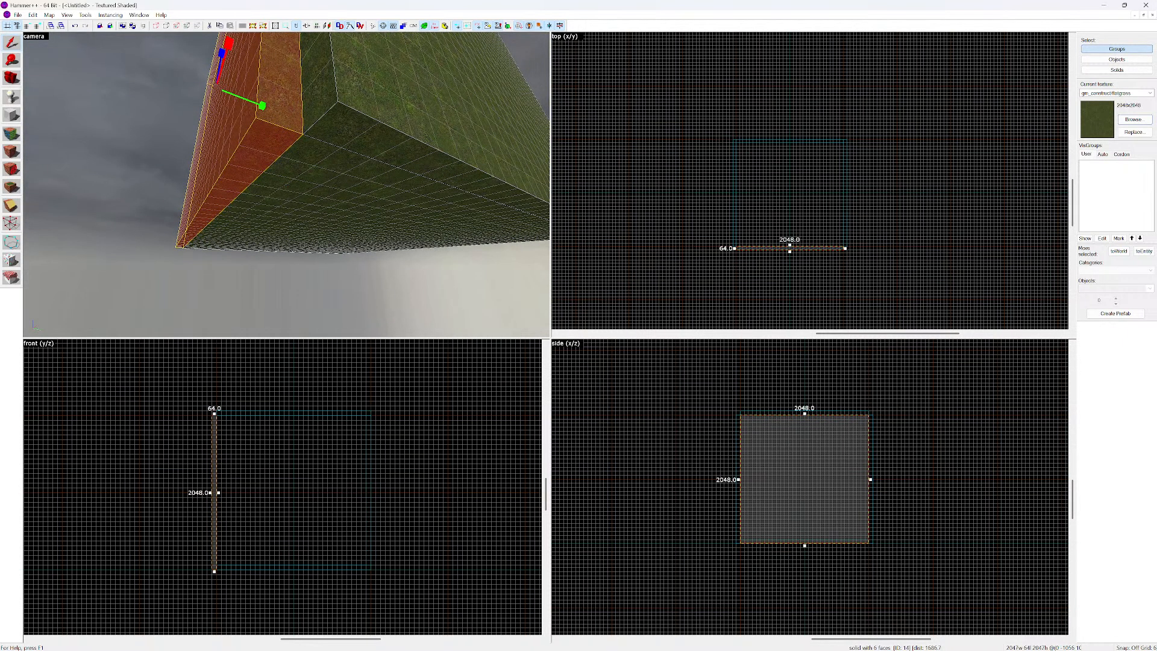
Move the ground block straight down by its 64-unit thickness, beneath the walls
left_click(286, 185)
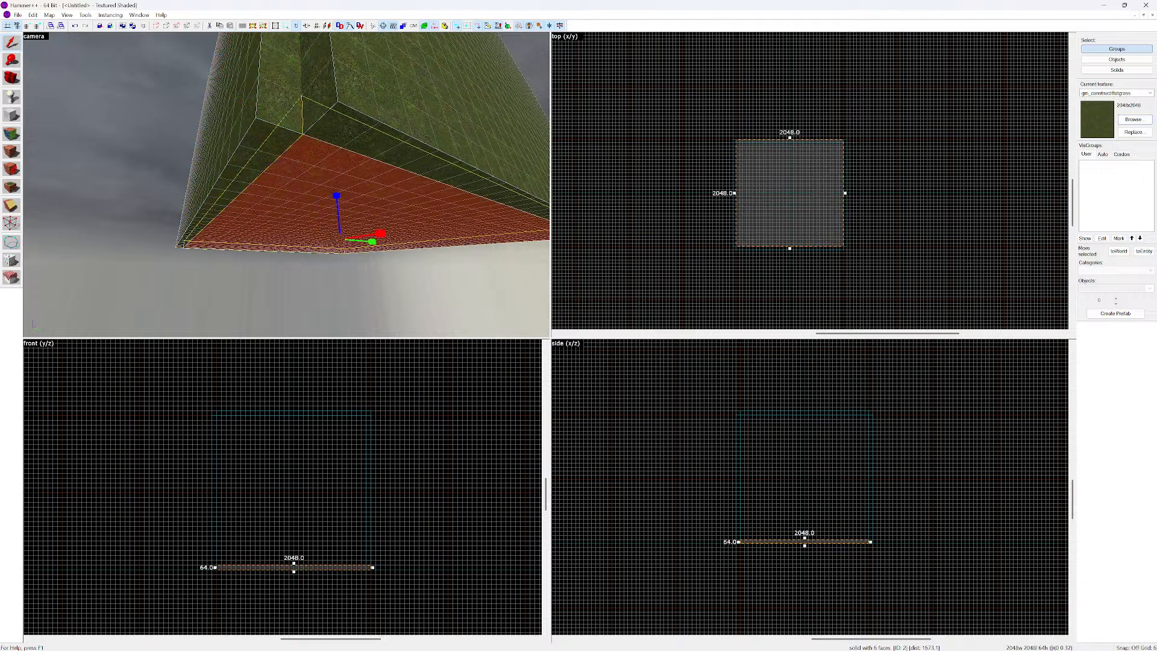
key("w")
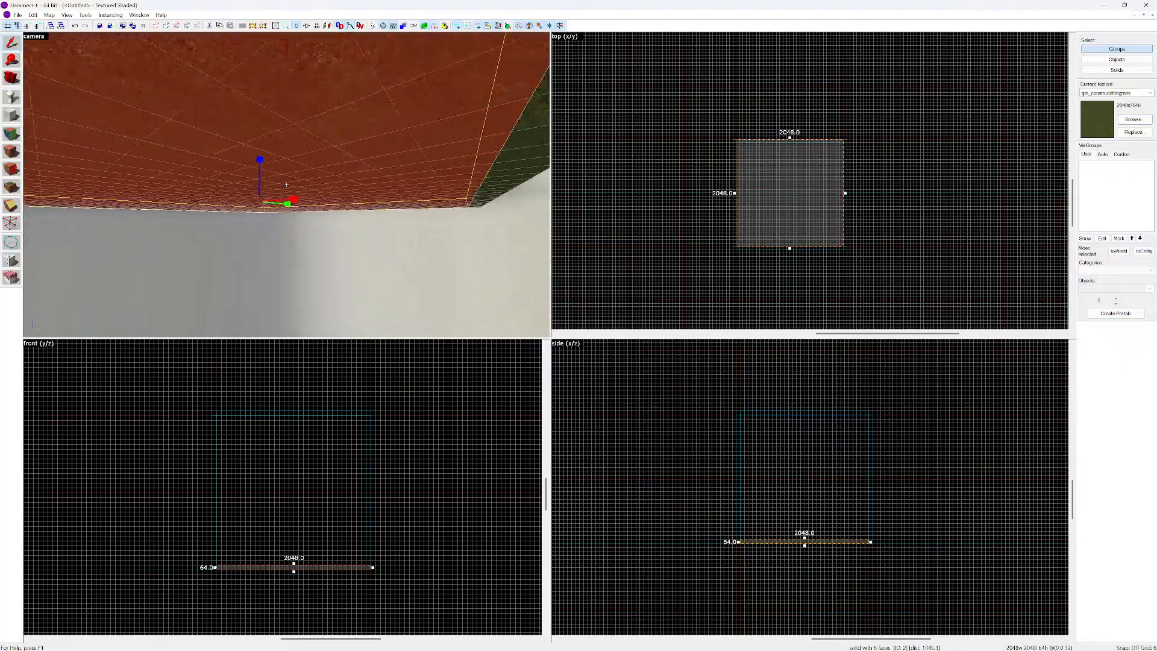
key("s")
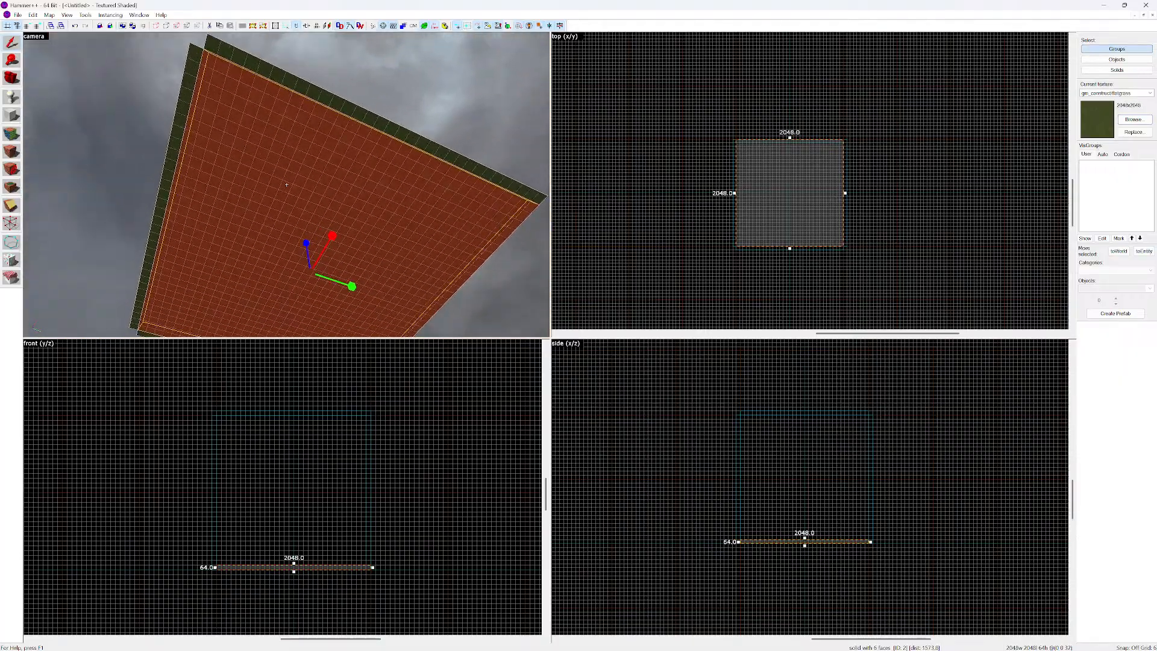
key("d")
key("w")
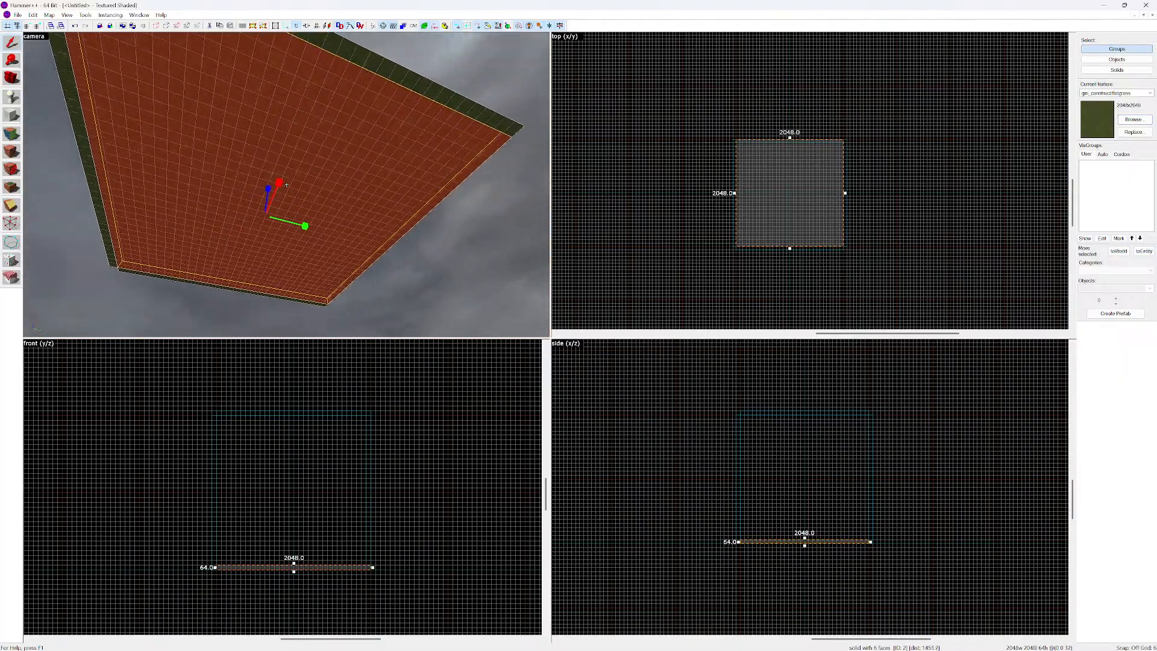
key("d")
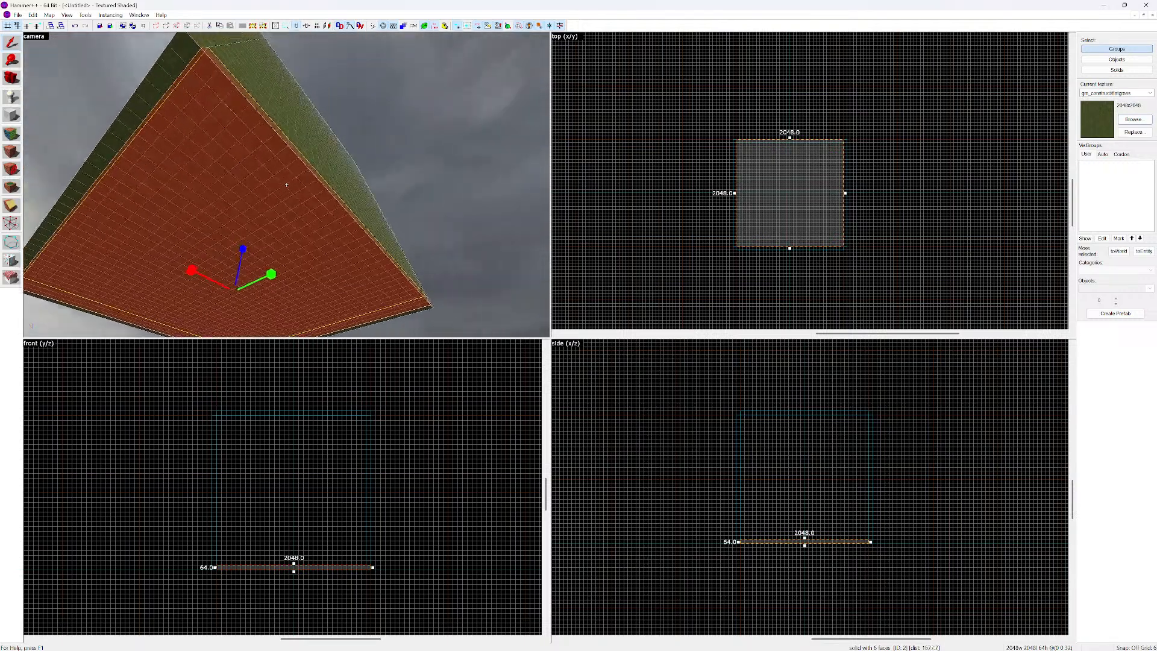
key("z")
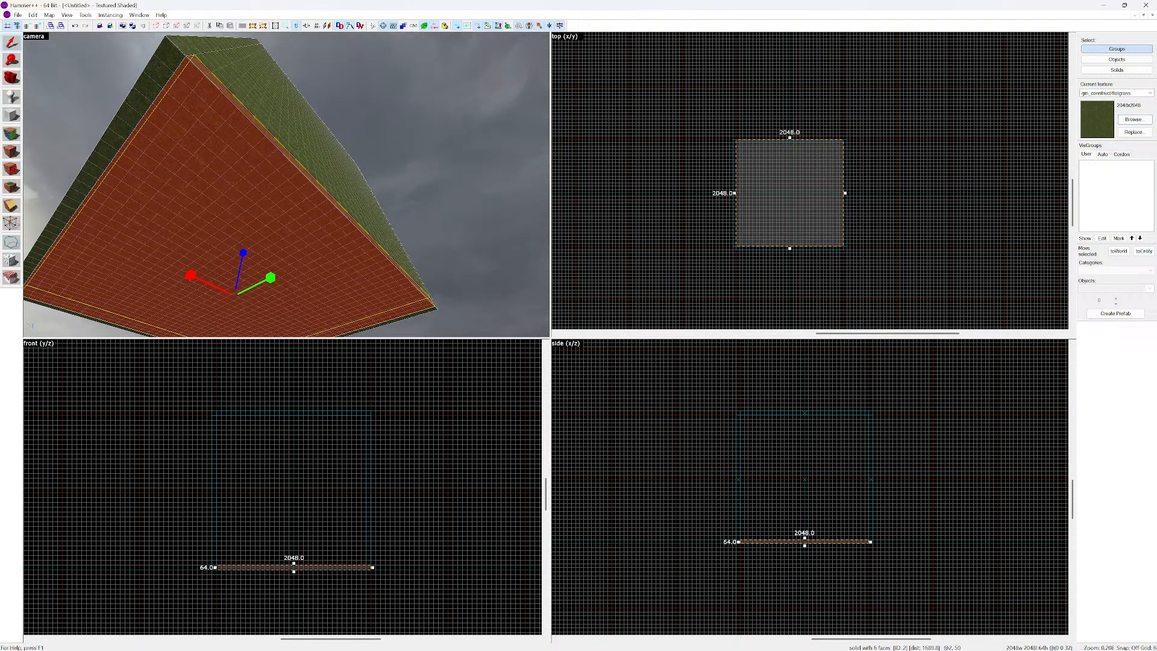
left_click_drag(805, 543, 804, 545)
key("ctrl+z")
left_click_drag(868, 542, 870, 545)
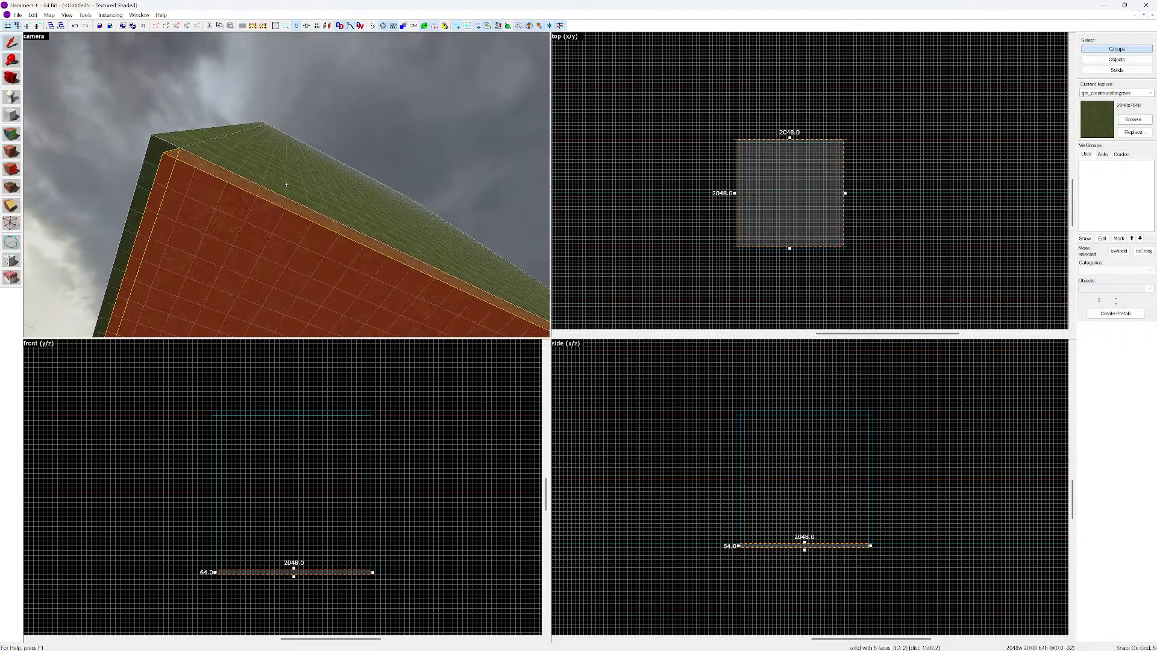
Move the positive Y end wall outward by its 64-unit thickness, against the outer edges of the side walls
key("a")
key("a")
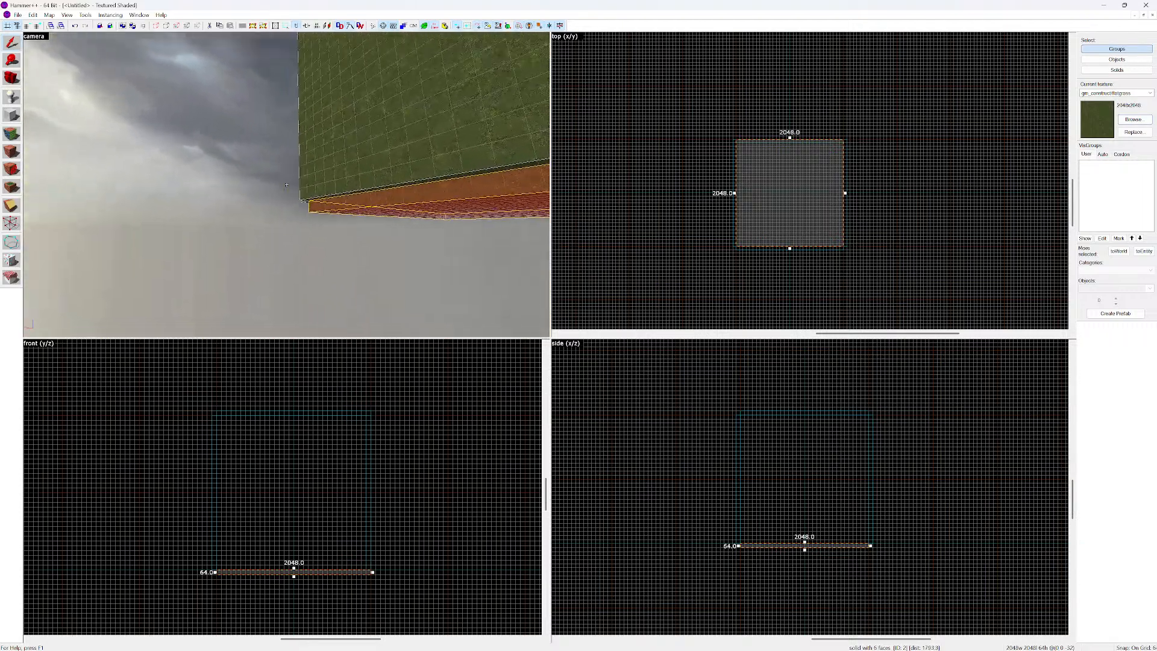
key("a")
key("w")
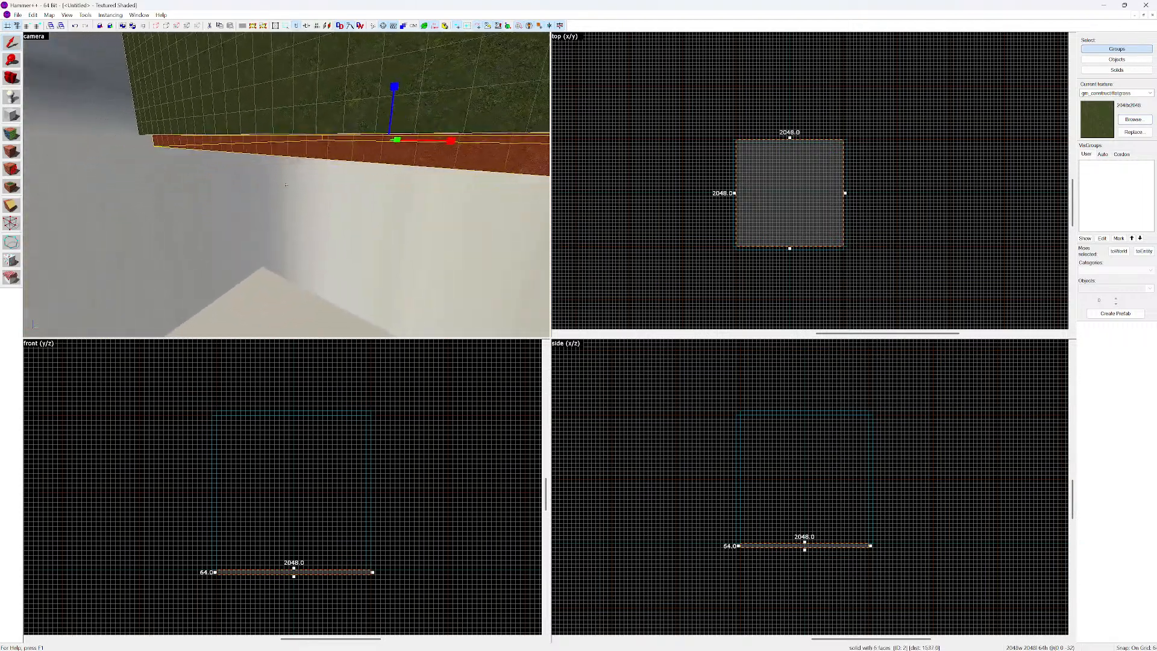
key("s")
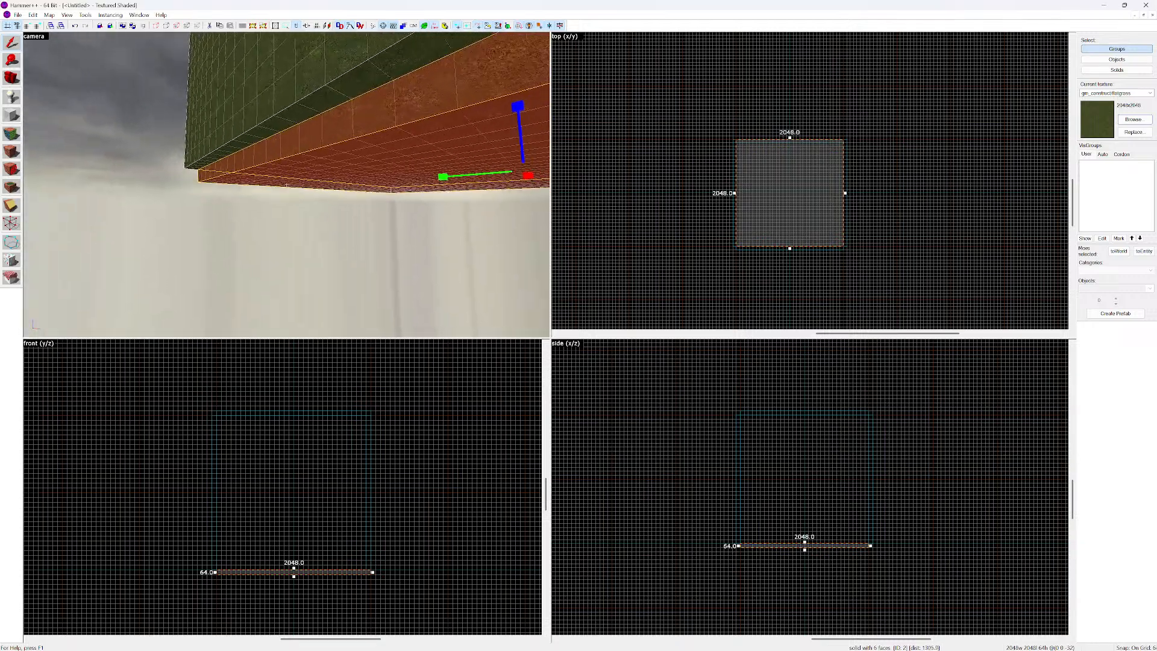
key("s")
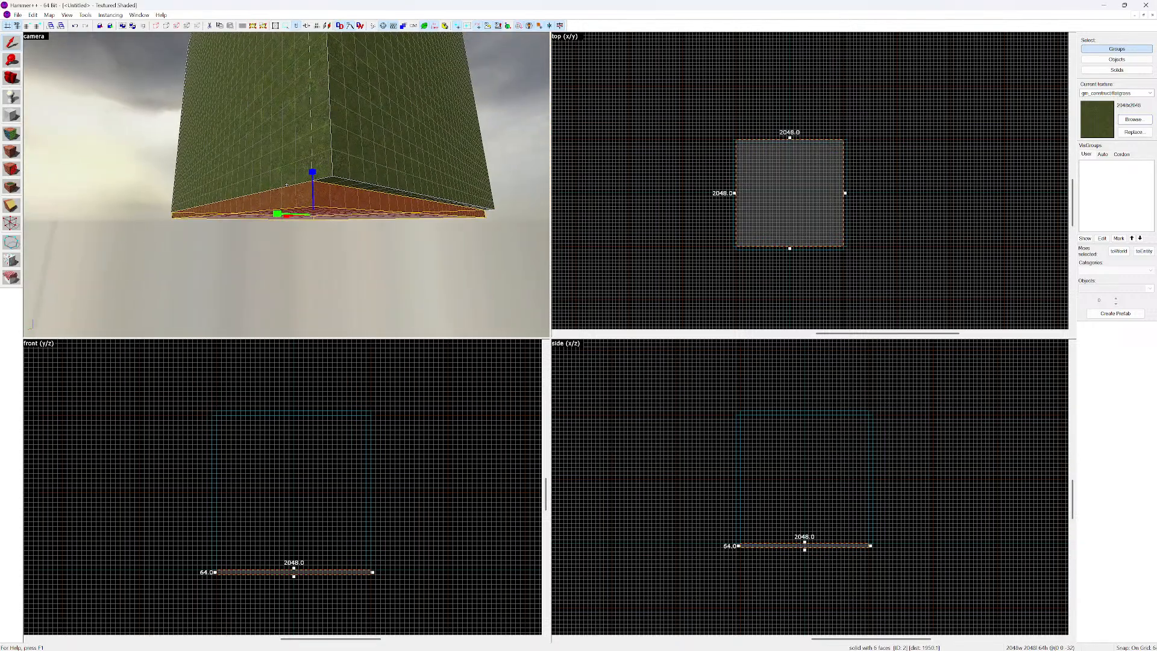
left_click(286, 185)
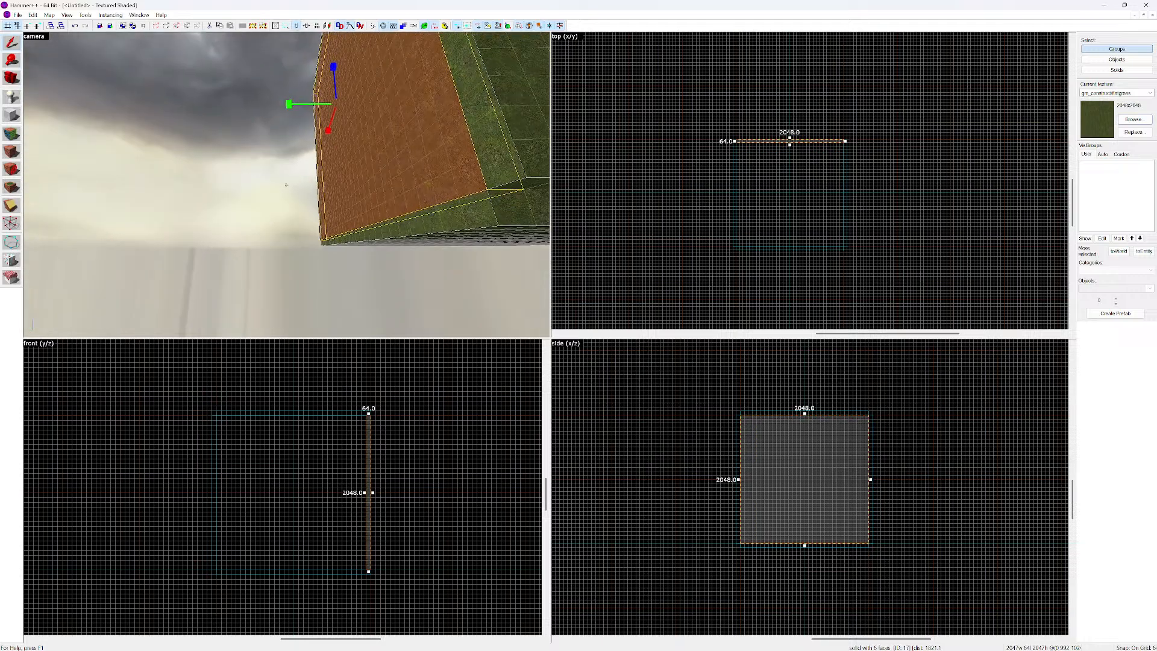
key("z")
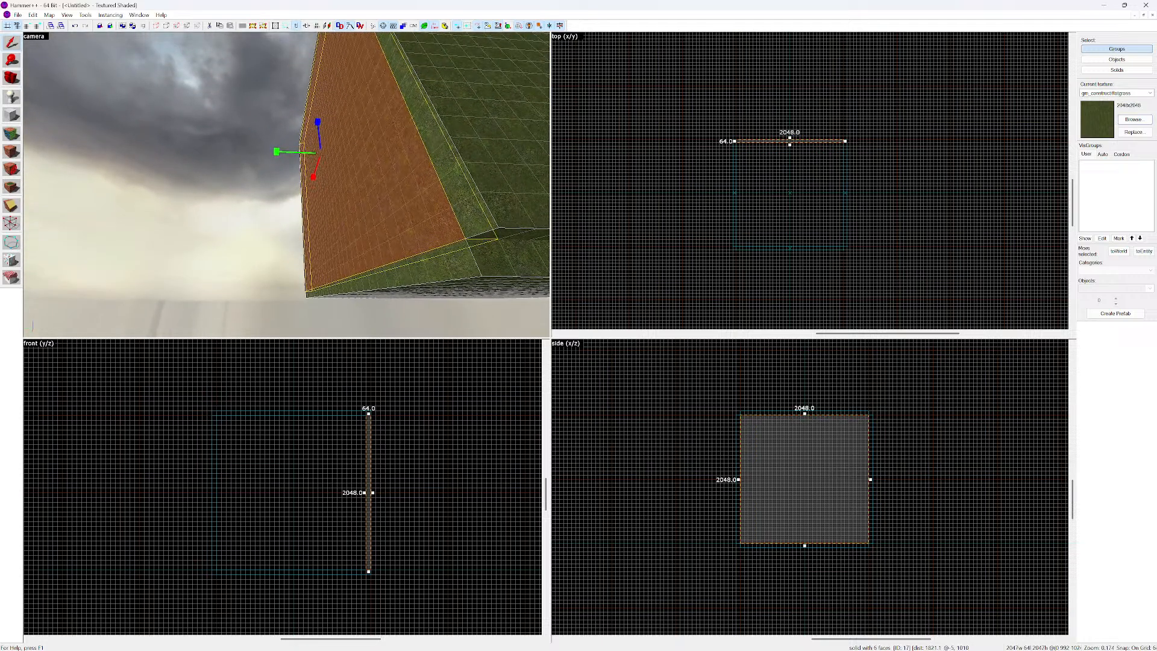
left_click_drag(789, 140, 789, 136)
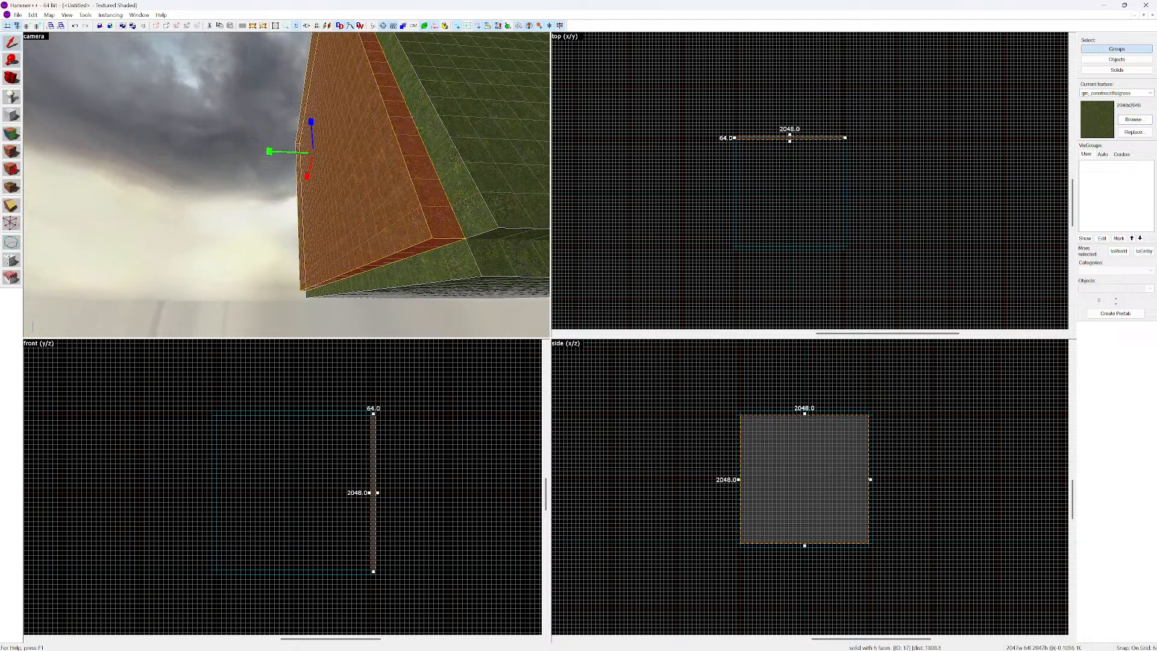
Examine the walls, ceiling, floor and corners from inside the box for gaps in the camera view
key("w")
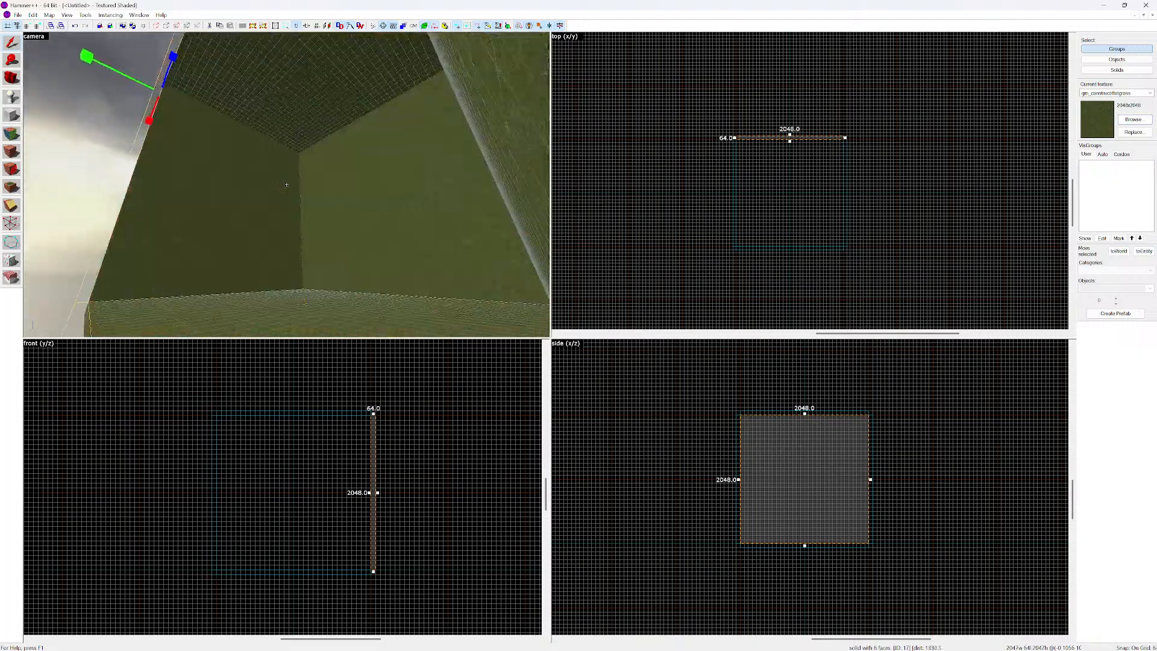
key("s")
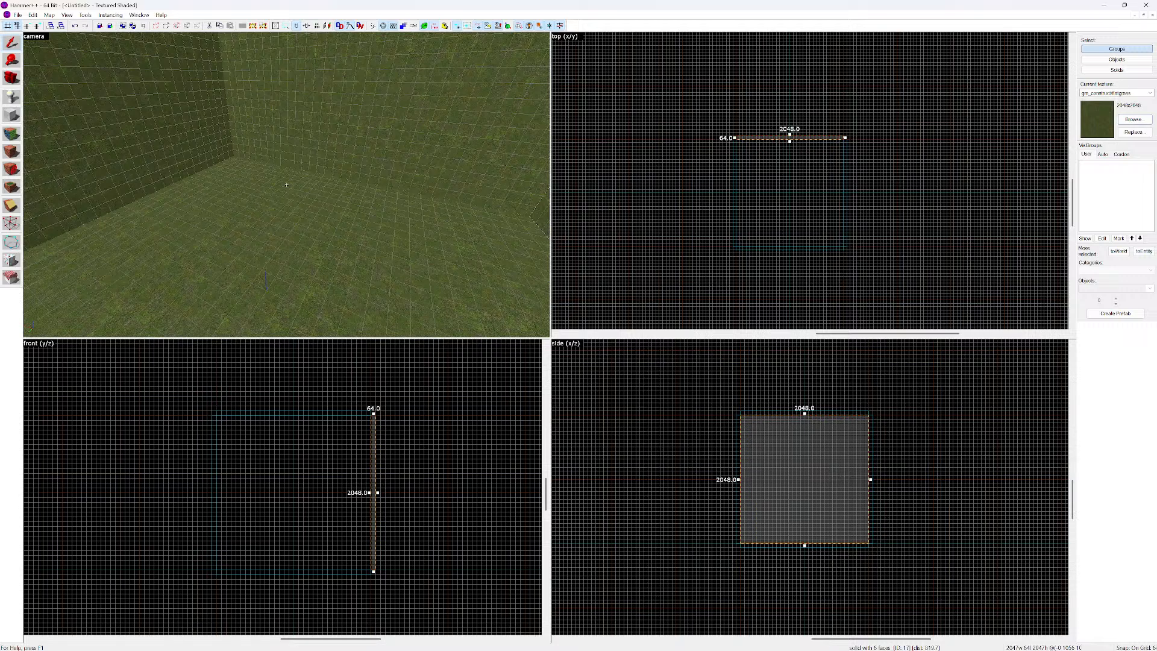
key("w")
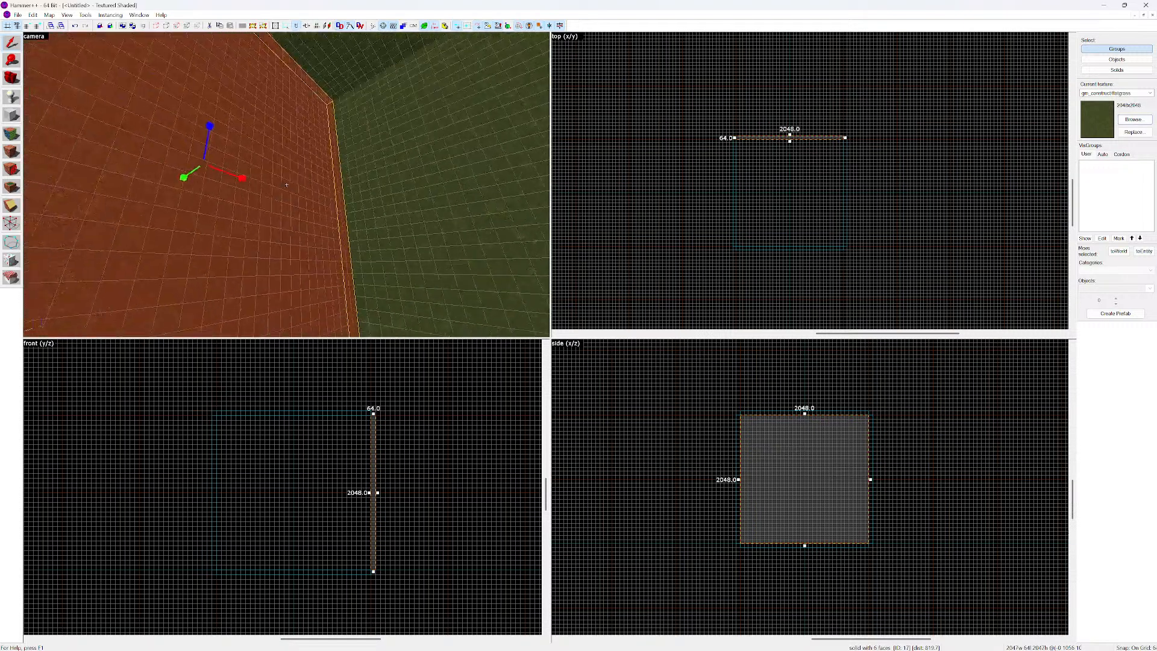
key("Left")
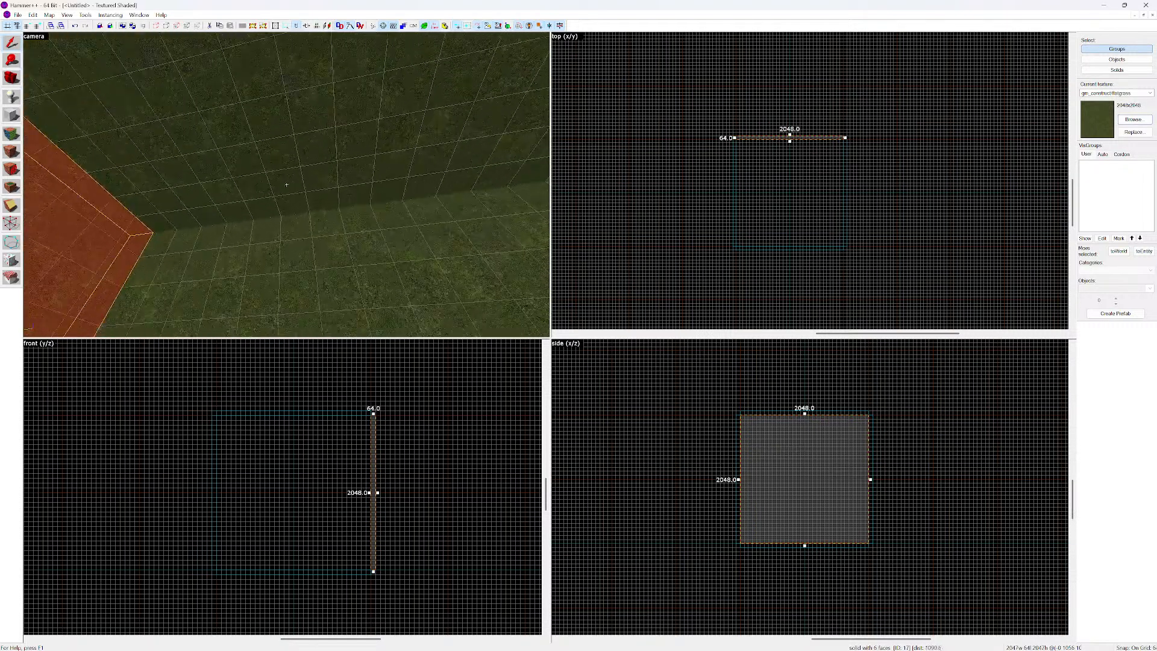
key("w")
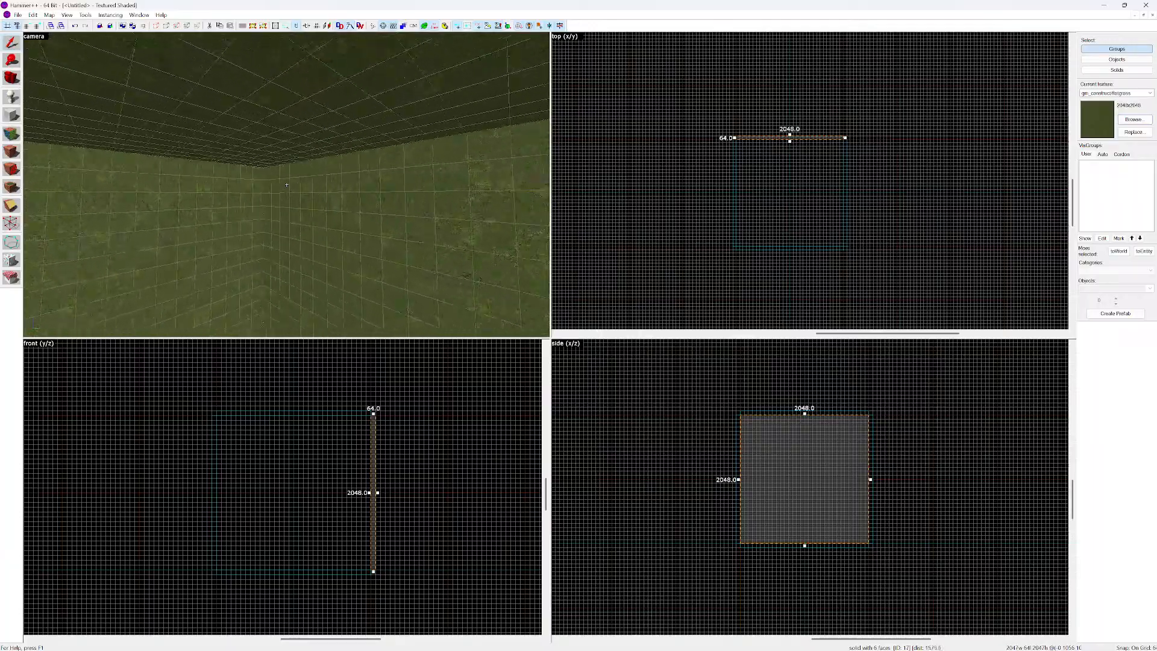
key("w")
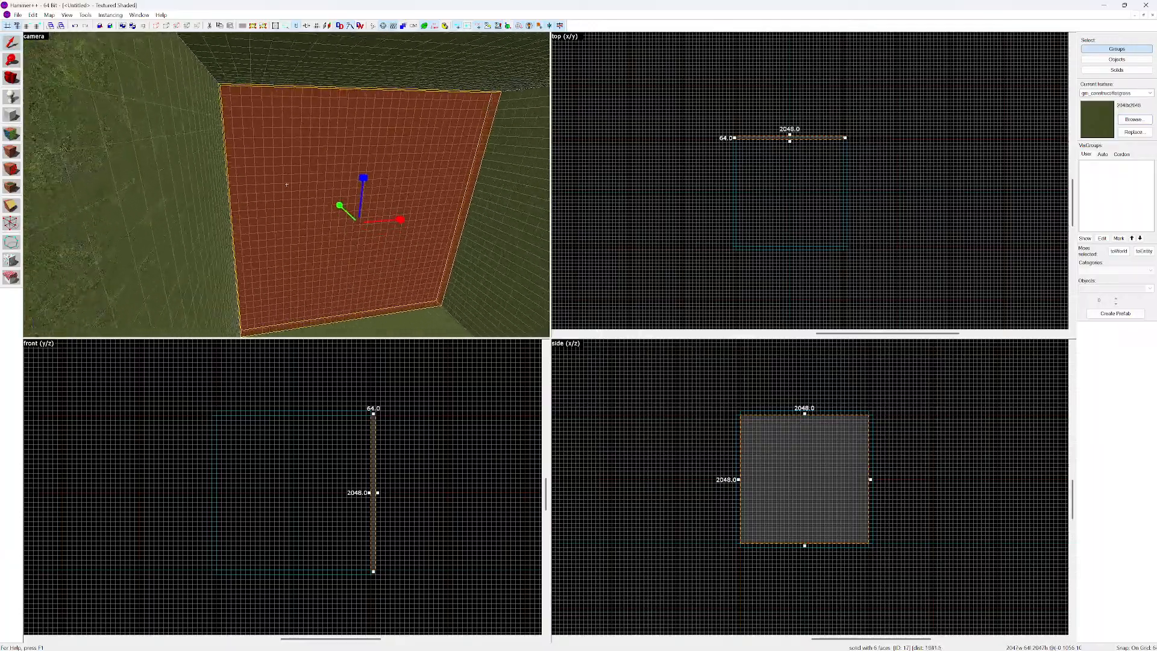
key("w")
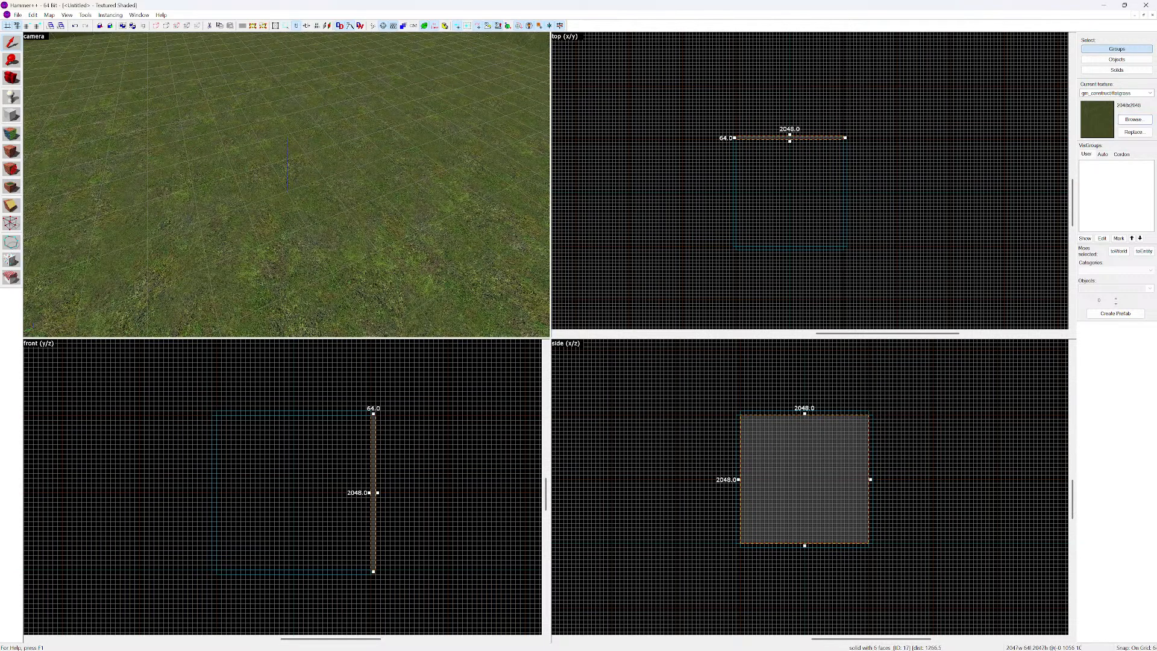
Place an info_player_start entity on the grass floor near the center of the room
left_click(11, 96)
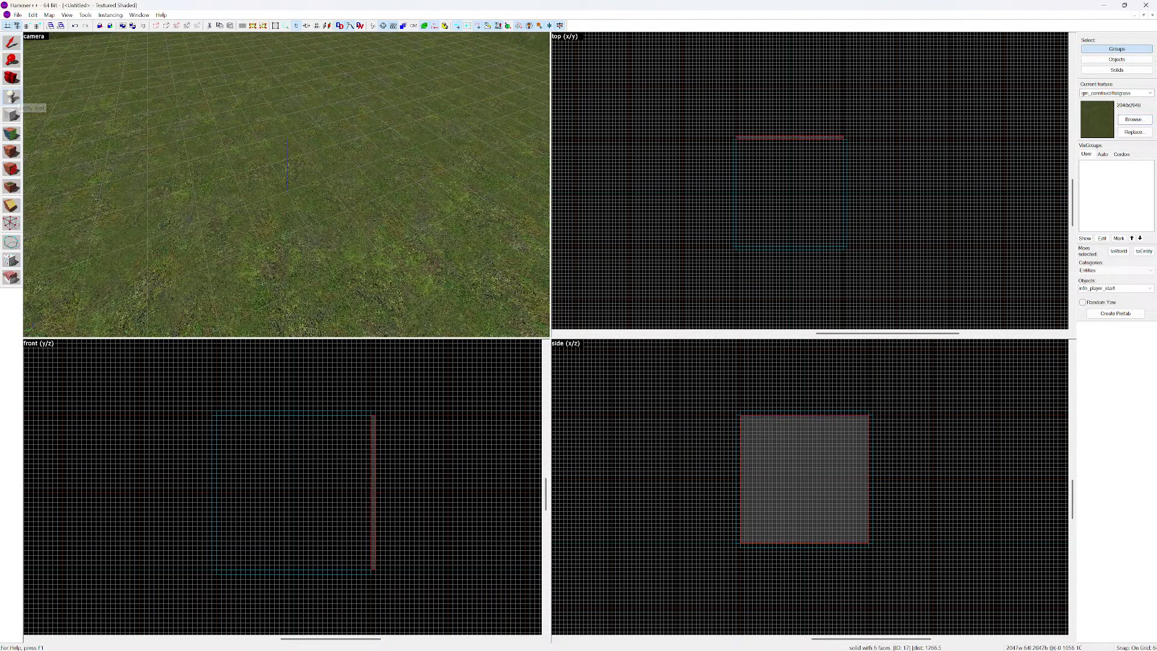
left_click(286, 191)
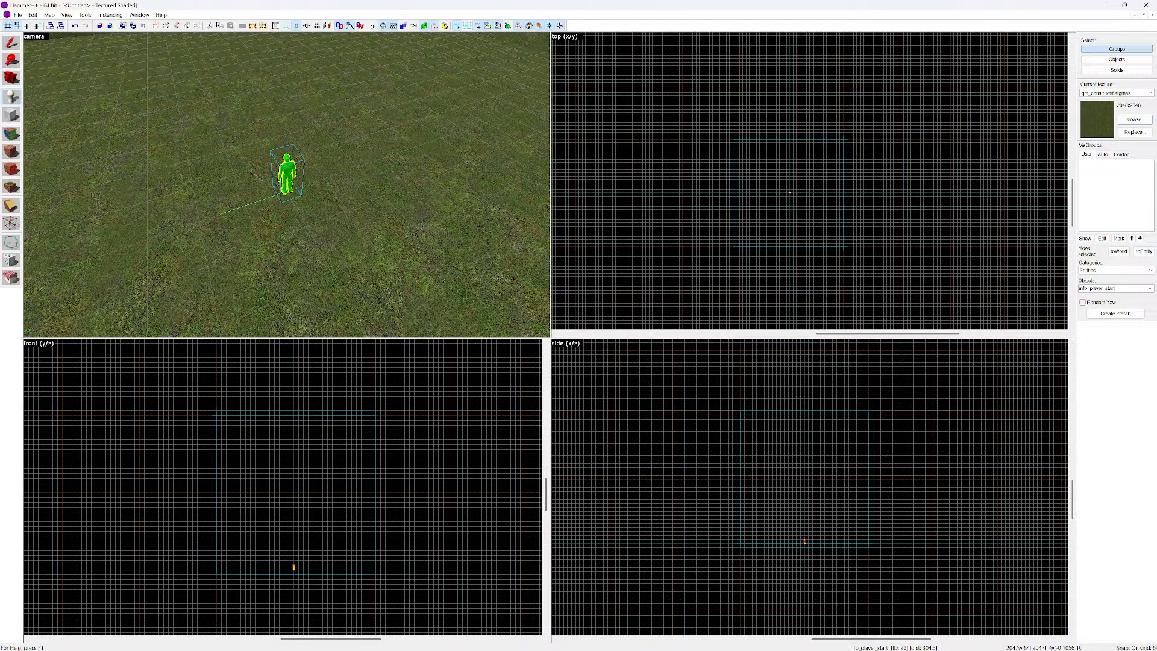
left_click(287, 179)
key("Delete")
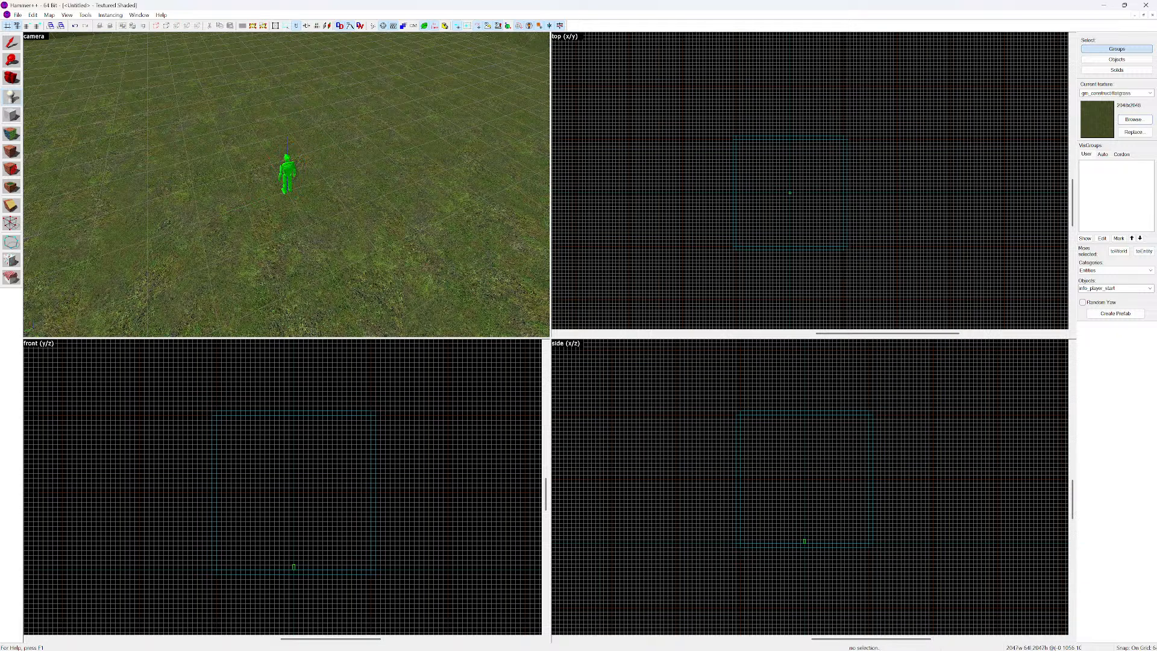
left_click(287, 162)
key("Delete")
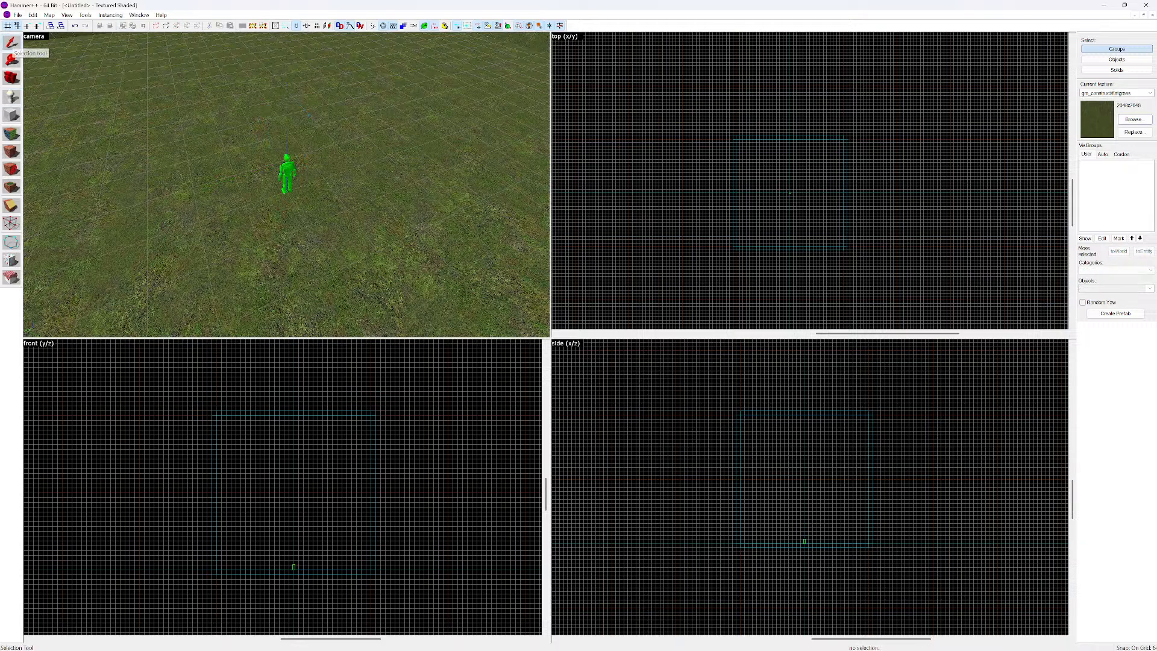
Examine the player start's object properties and the list of available entity classes
left_click(287, 175)
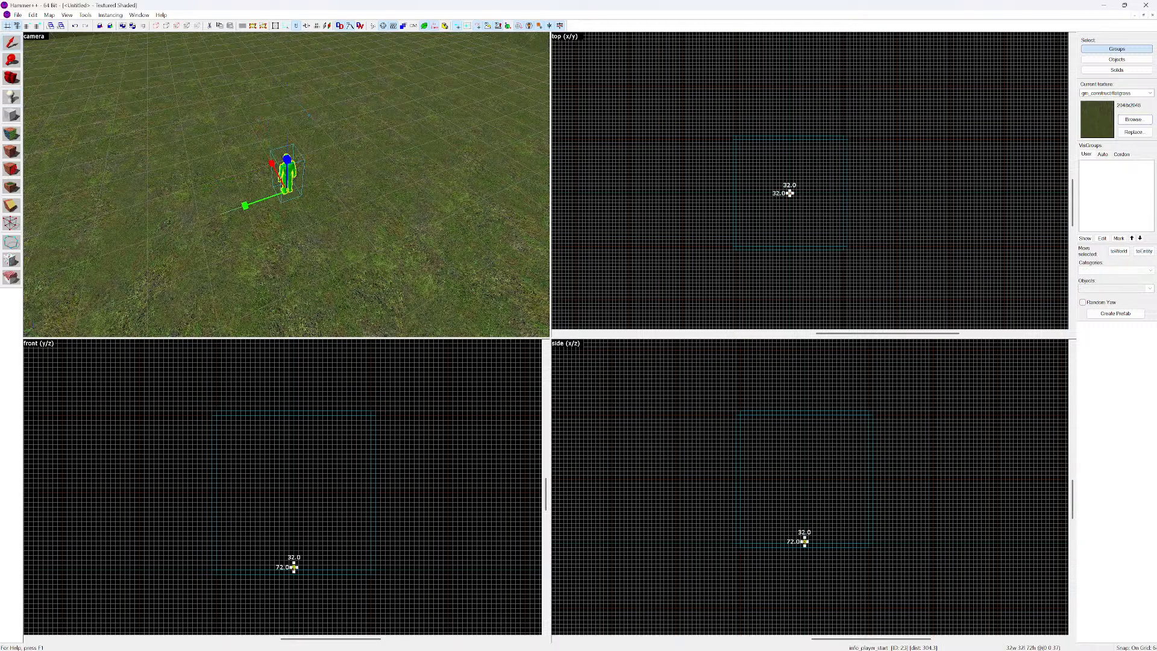
key("alt+Return")
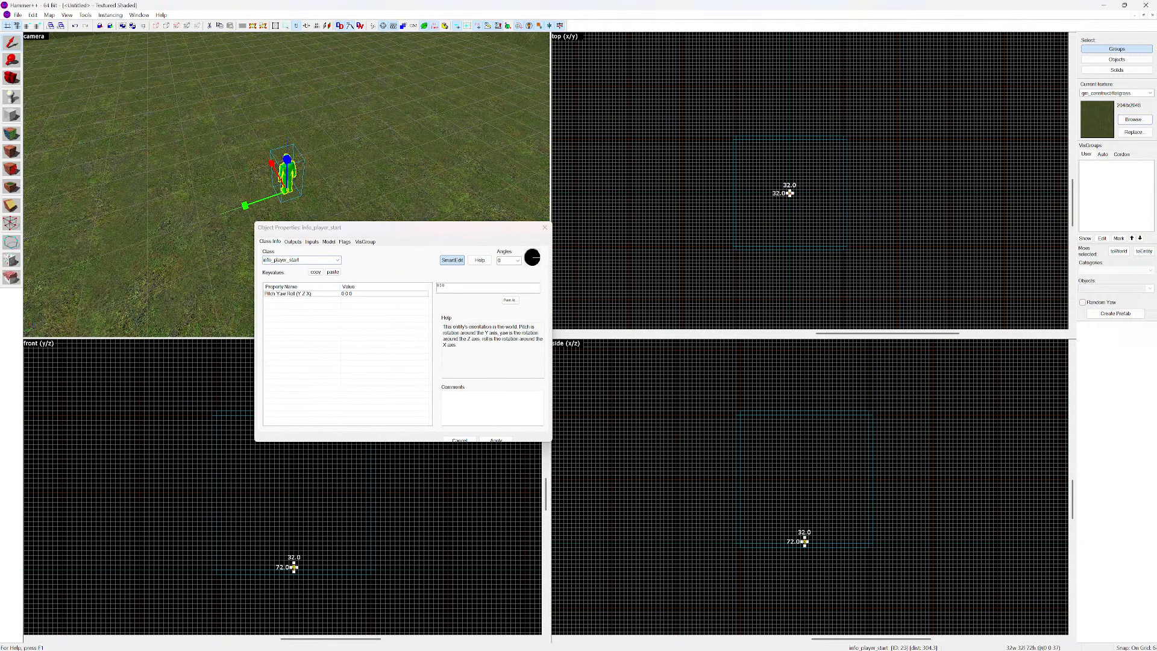
left_click(337, 260)
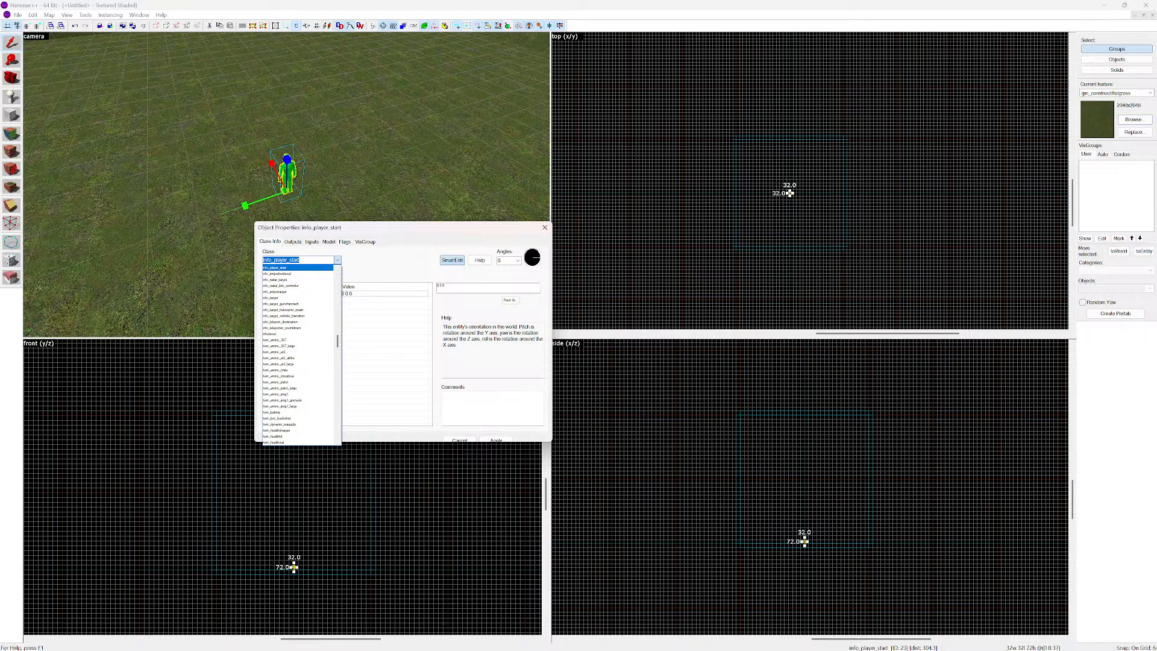
scroll(298, 355, "down", 12)
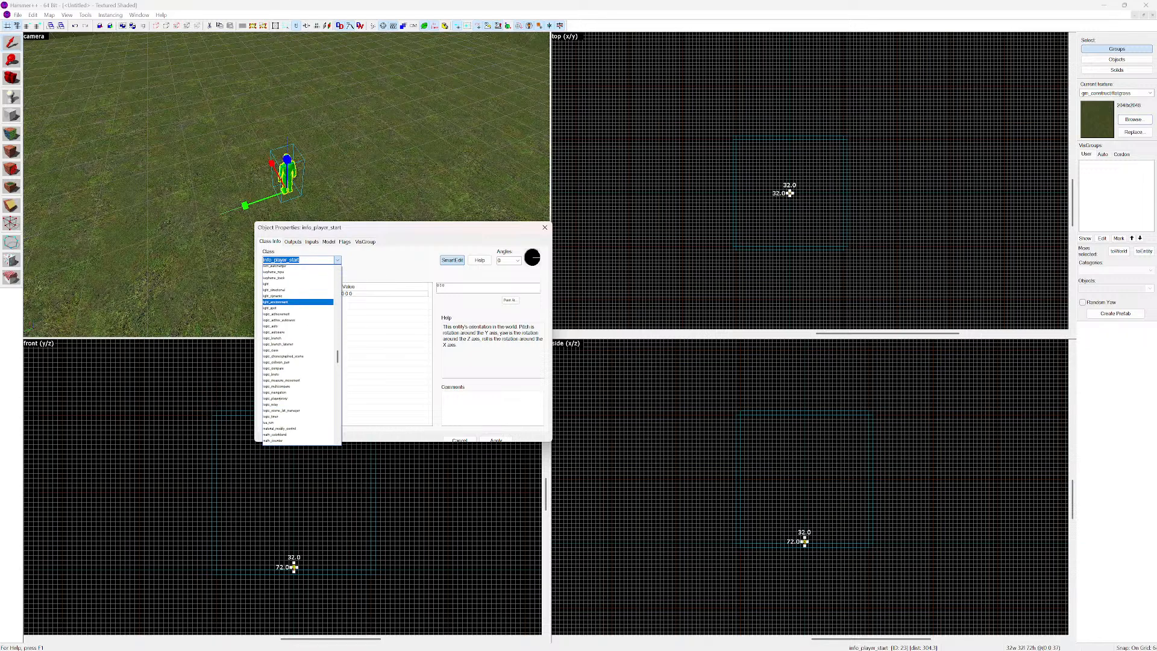
scroll(297, 356, "down", 20)
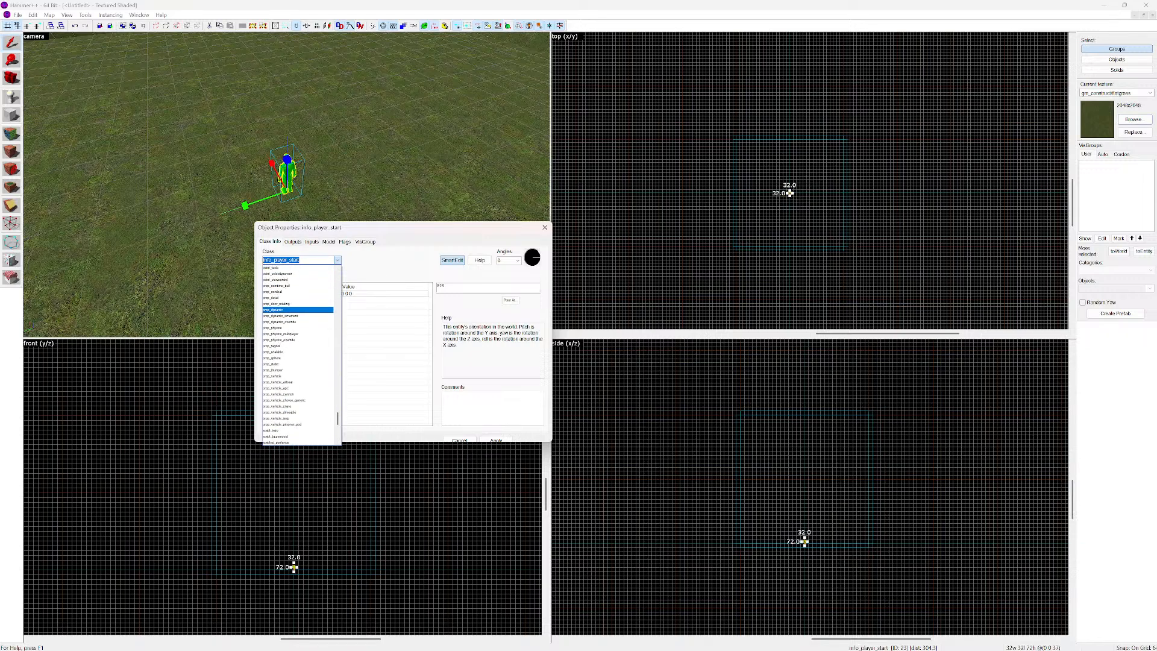
left_click(544, 227)
left_click(545, 227)
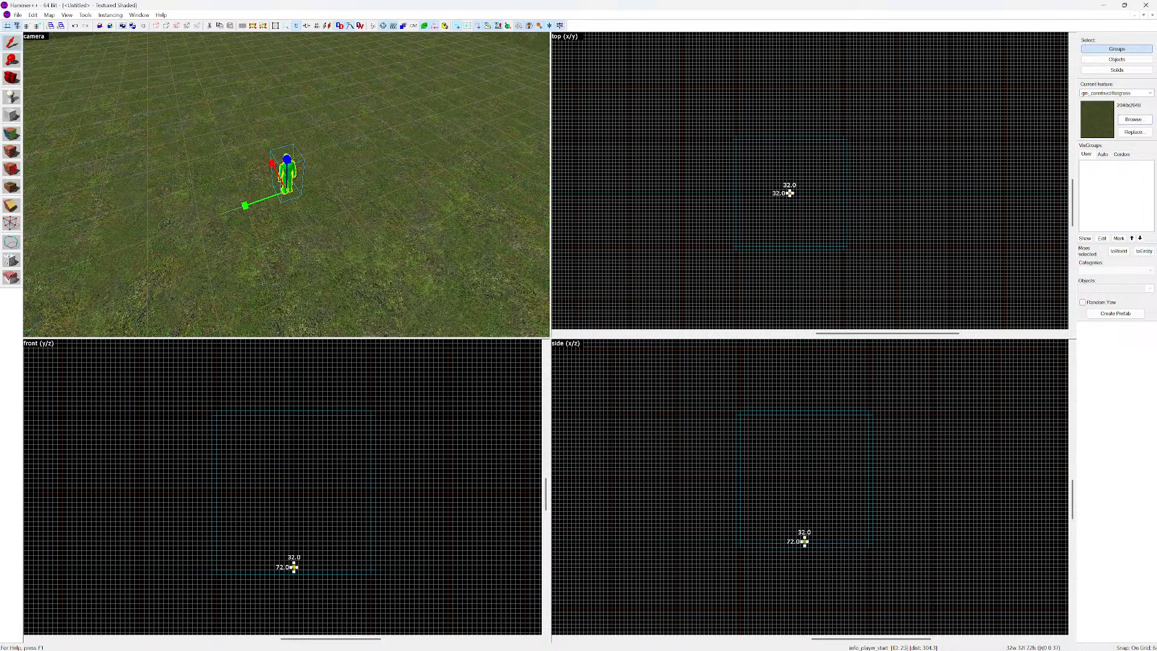
Try to run the map, saving it as grass in the .vmf files folder and accepting the overwrite of the existing file
left_click(789, 192)
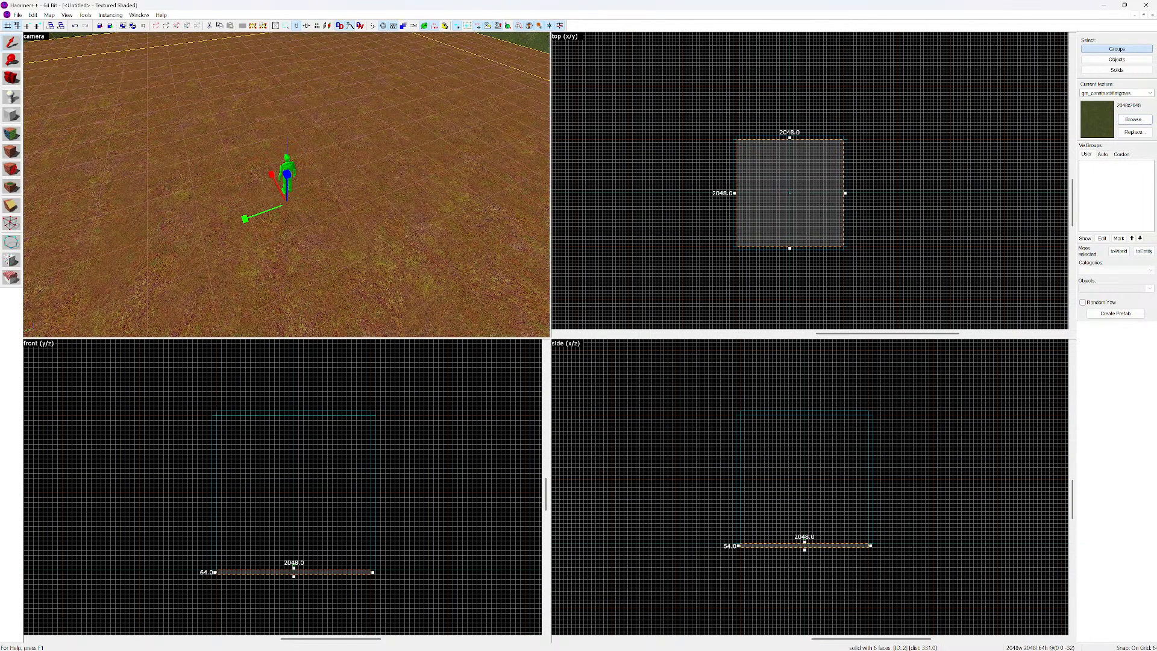
key("alt+f")
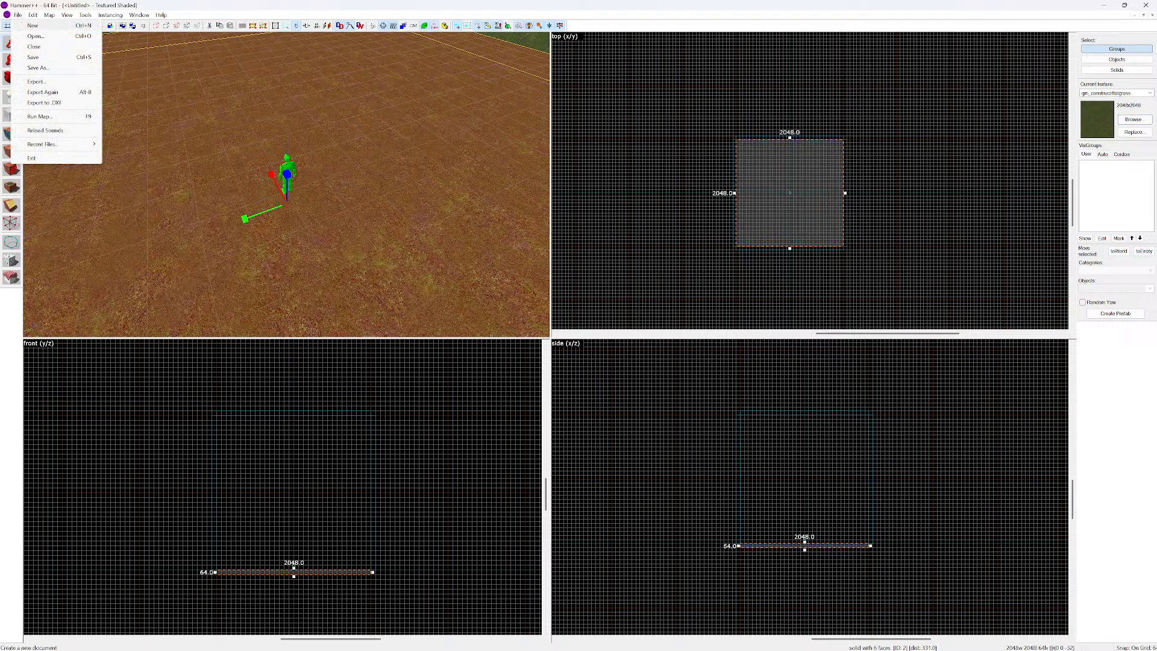
left_click(58, 117)
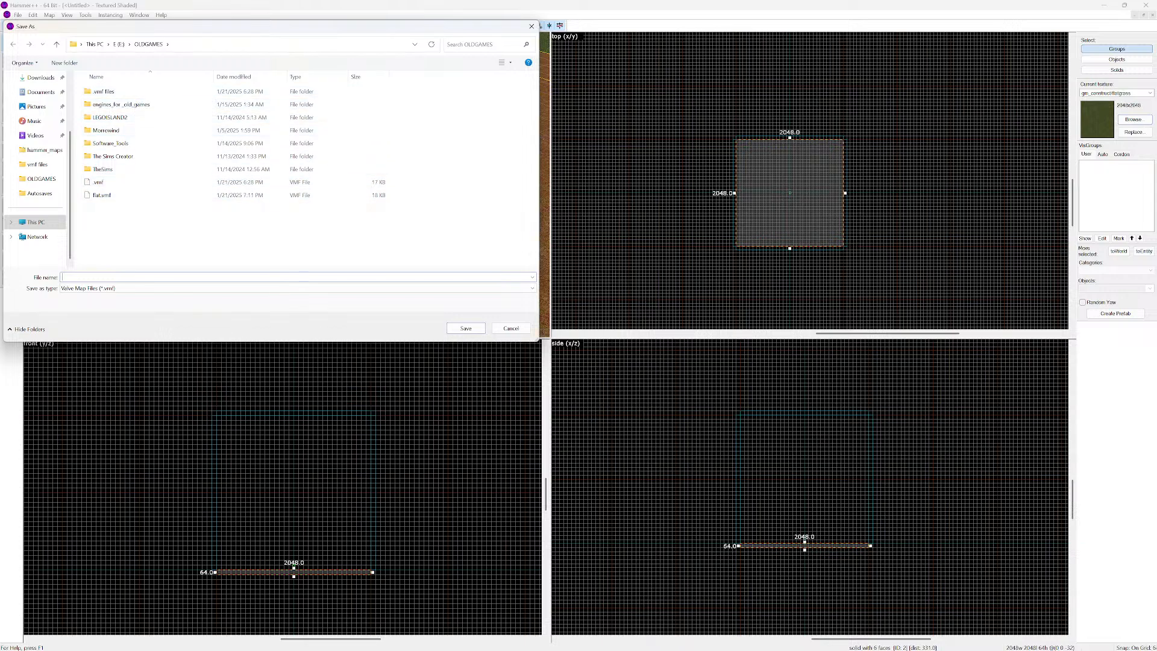
double_click(105, 91)
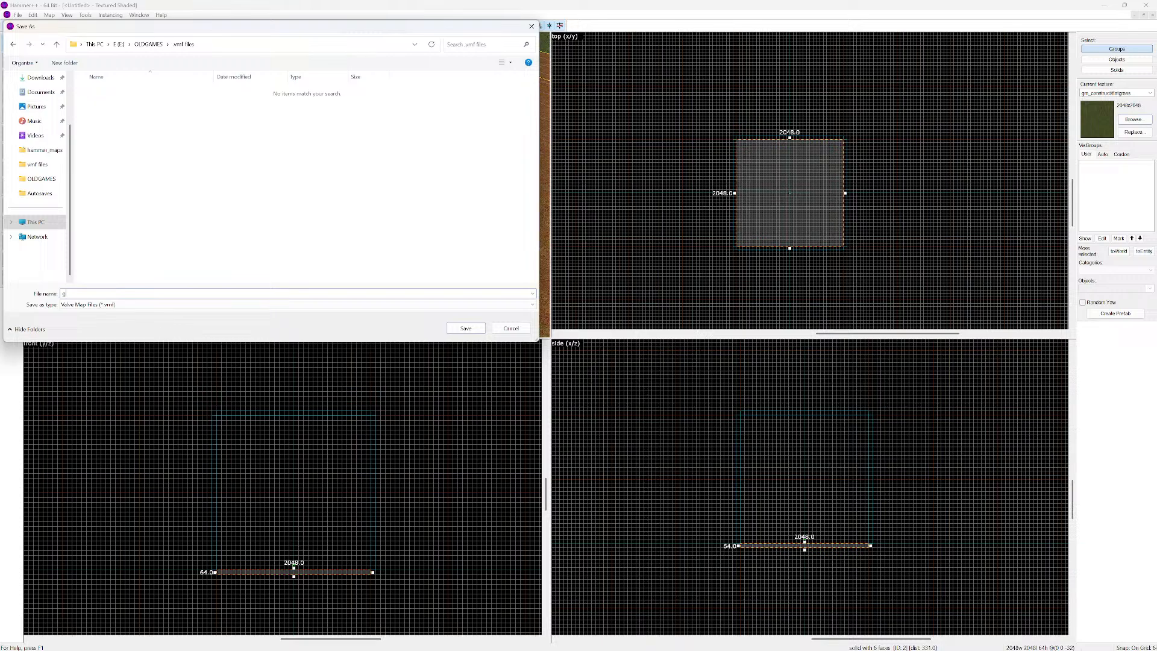
type("grass")
left_click(465, 328)
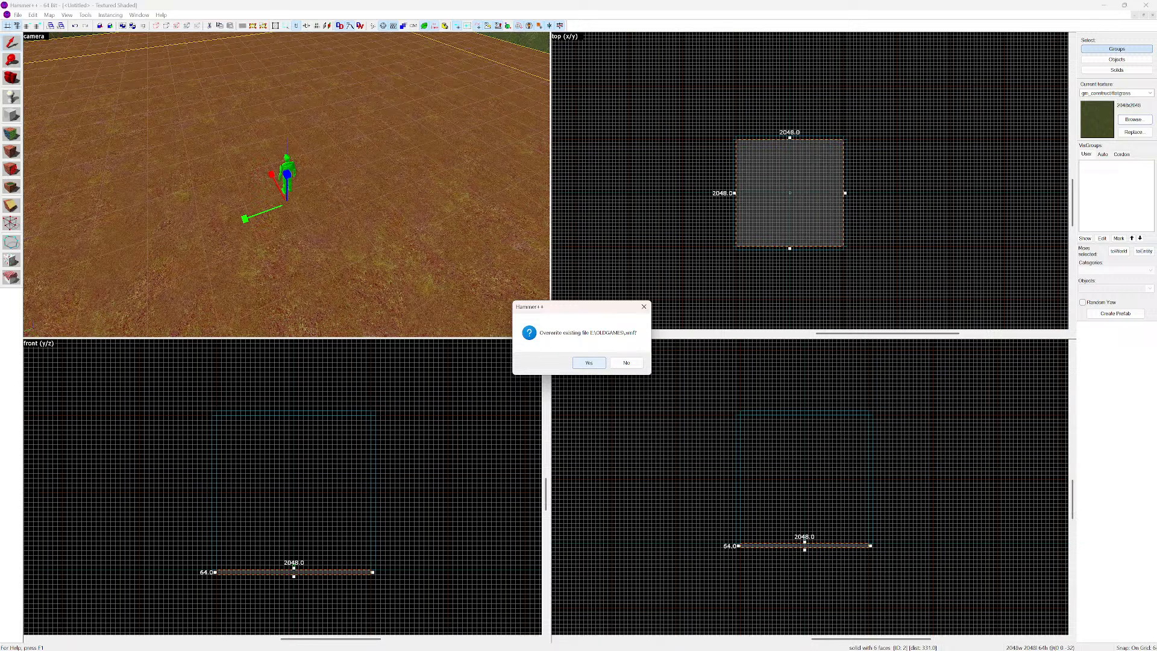
left_click(589, 362)
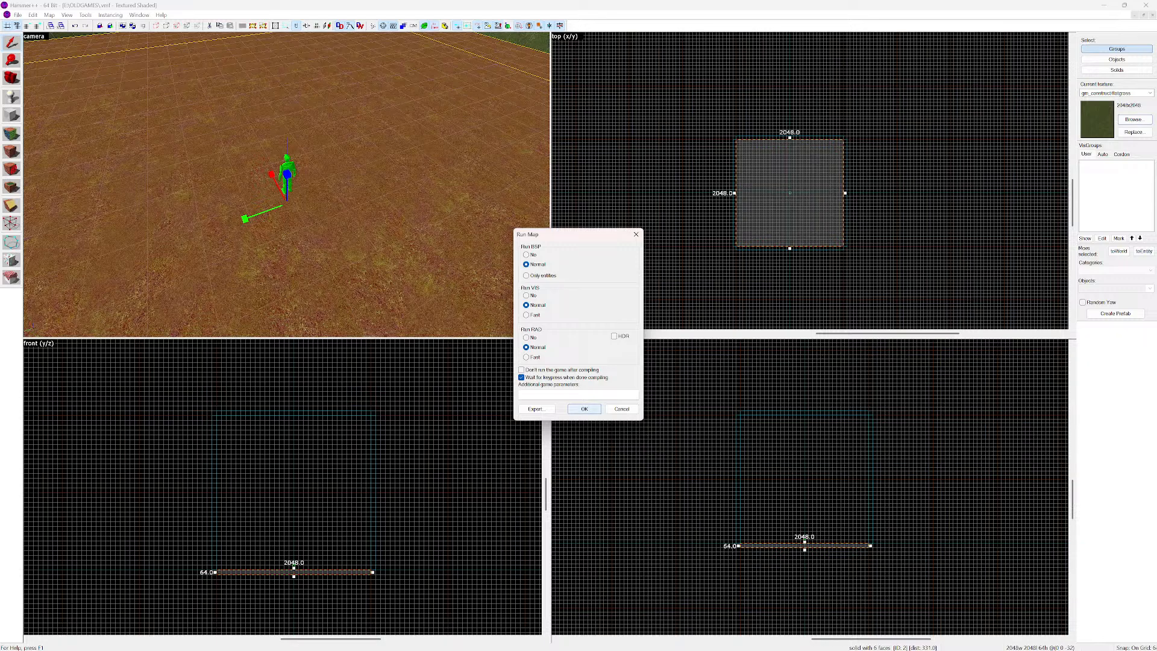
Try to compile the map with normal BSP, VIS and RAD, and dismiss the compile log
left_click(583, 409)
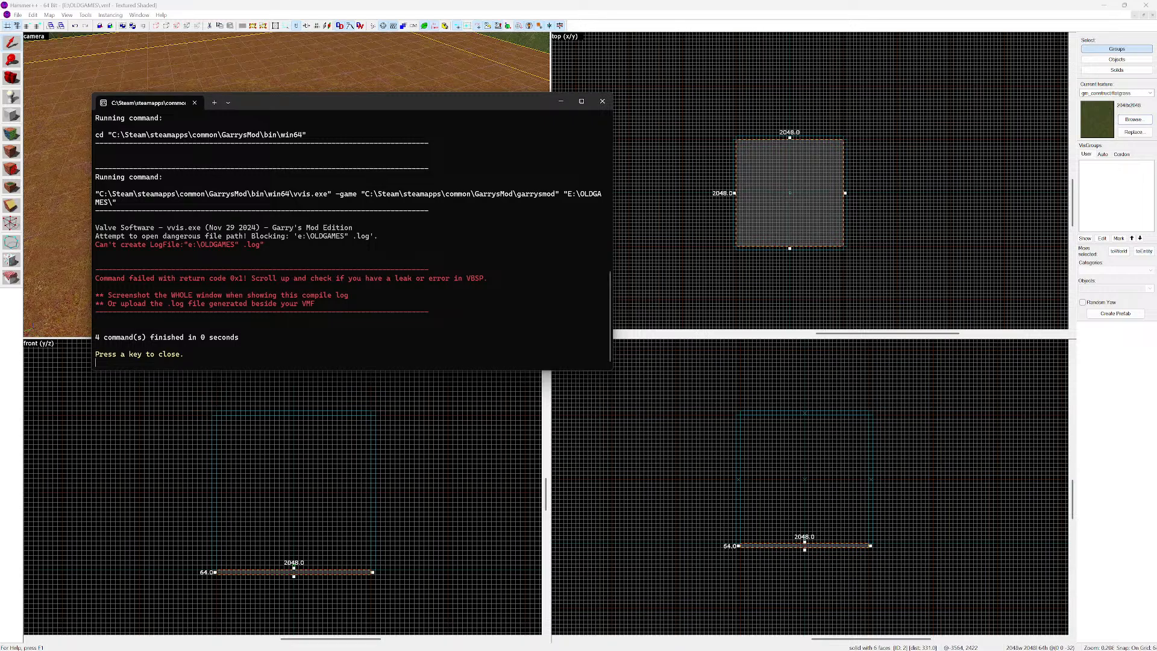
key("Return")
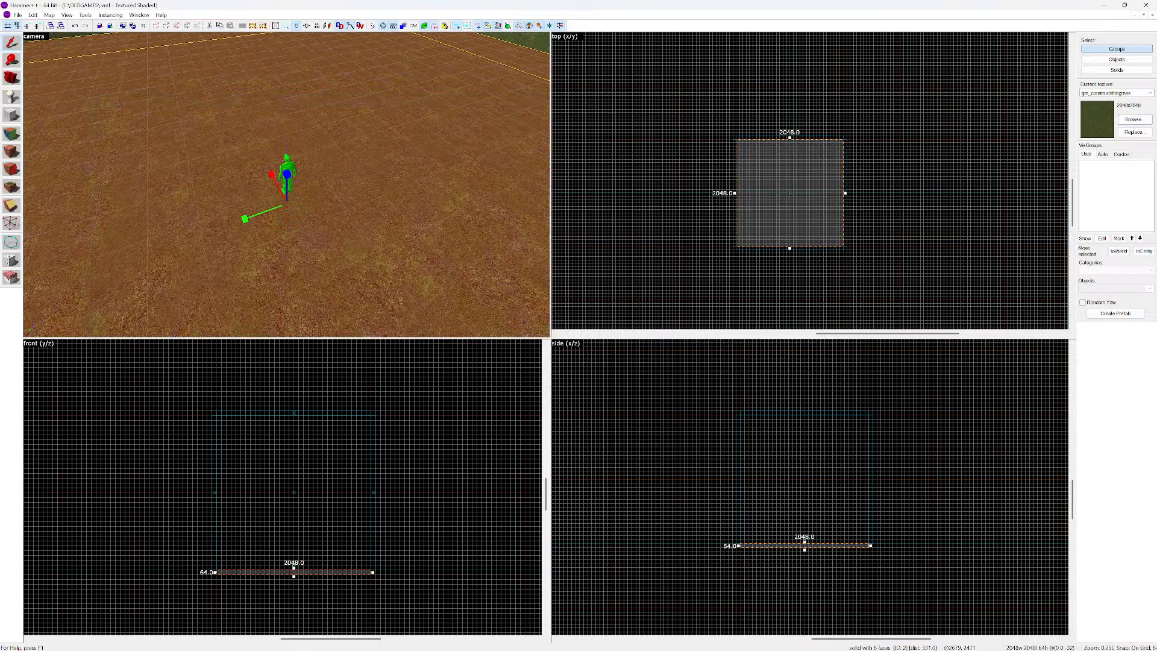
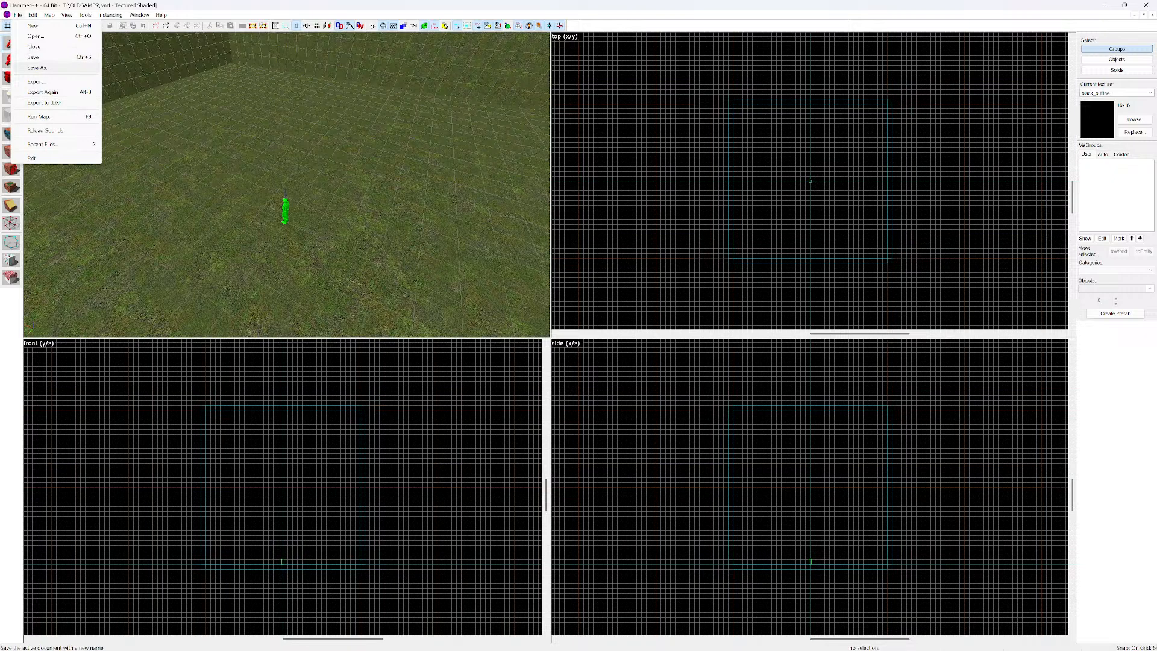
Try to save the map into the .vmf files folder, accepting the overwrite of the existing file, and save it once more
left_click(39, 68)
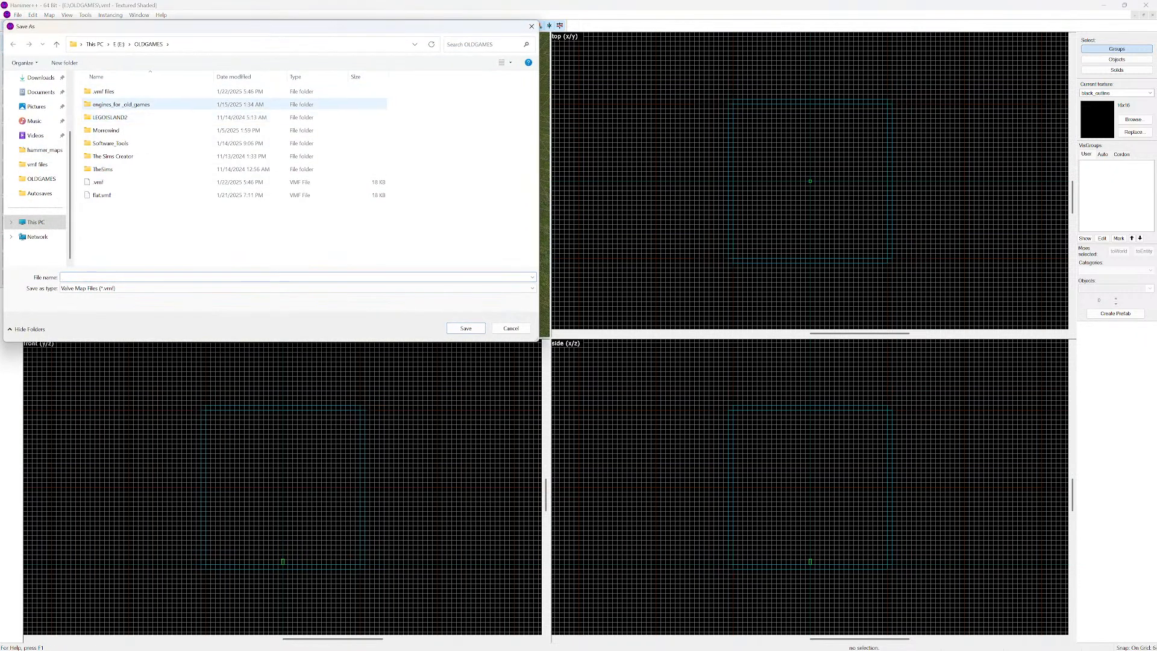
double_click(103, 91)
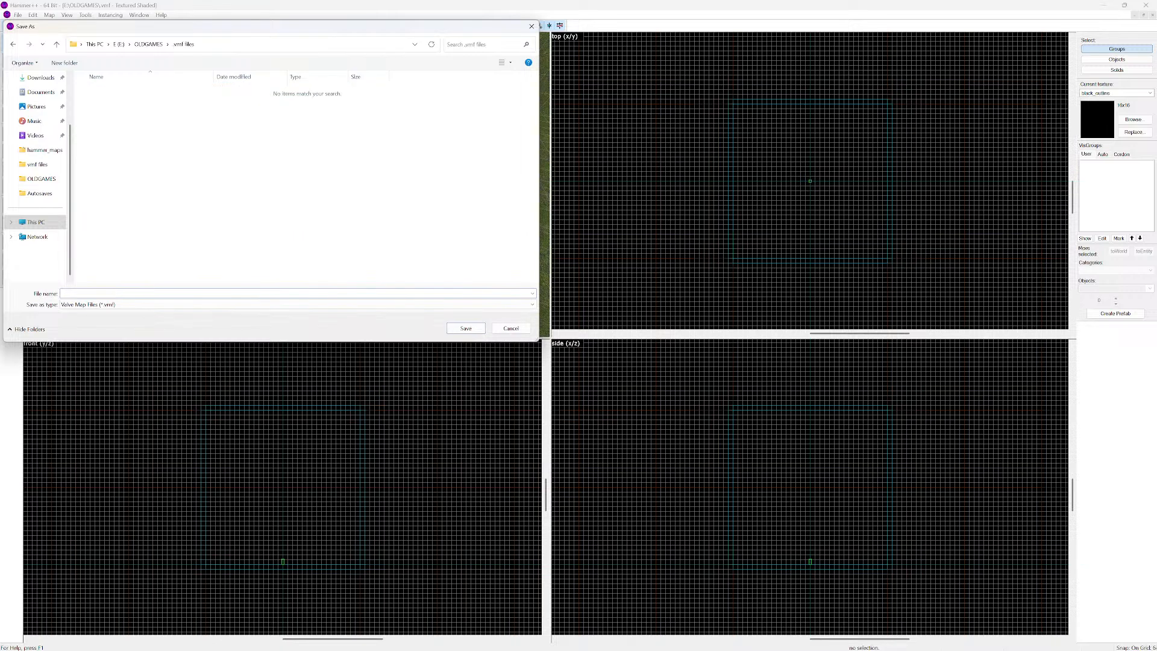
key("Return")
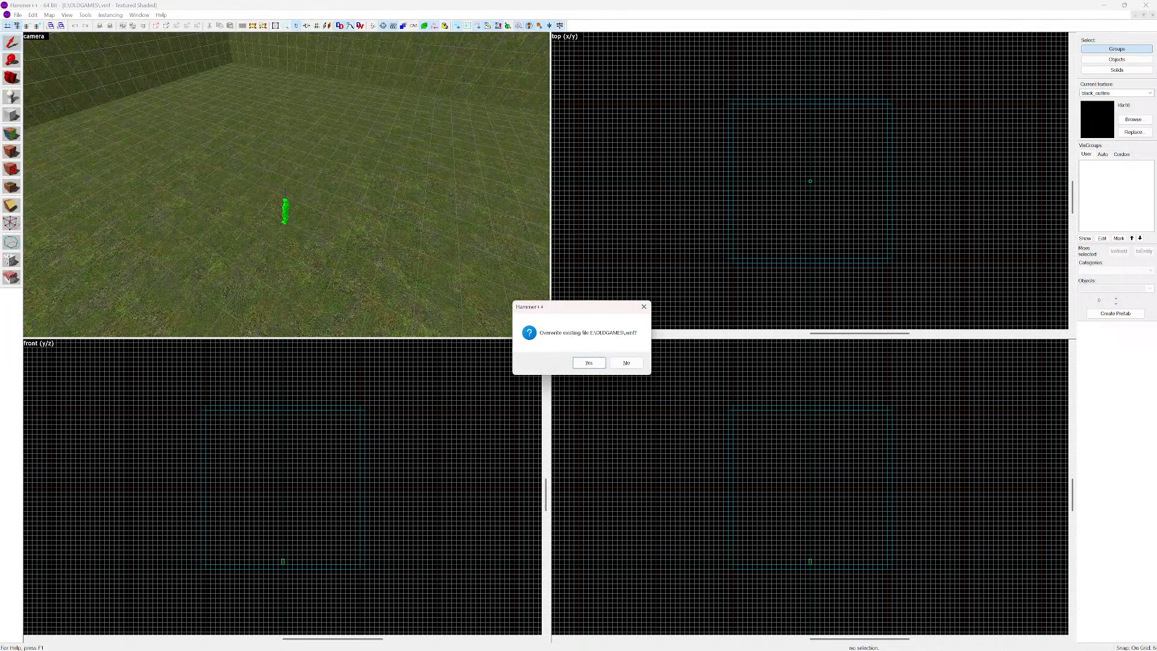
key("Return")
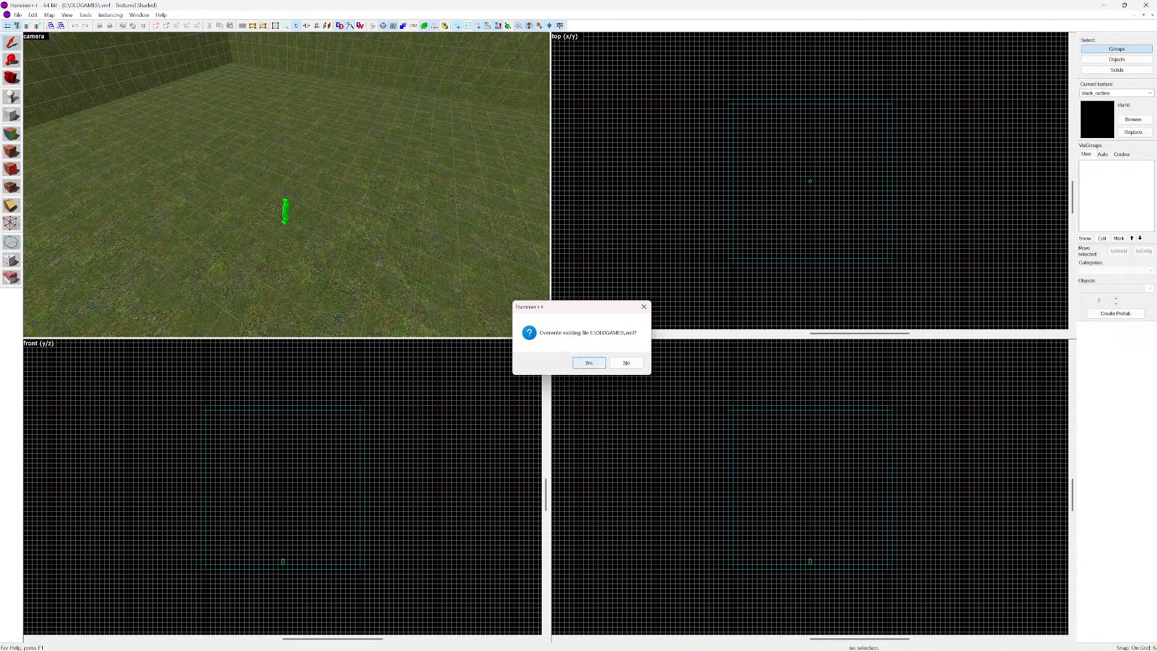
key("alt+f")
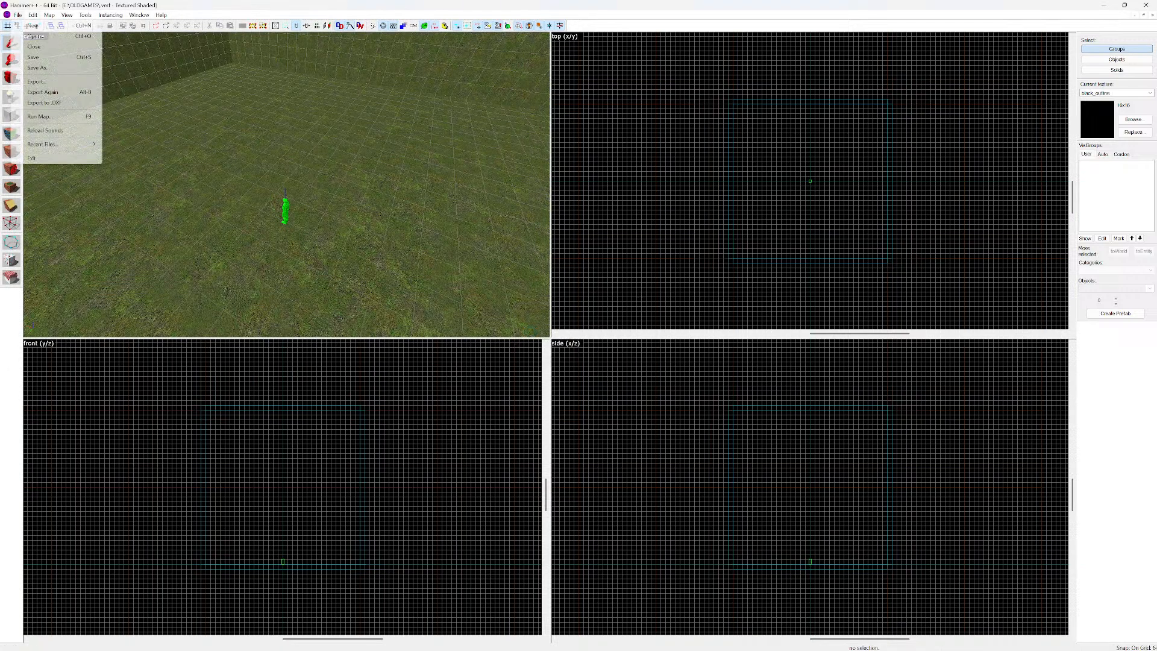
key("Down")
key("Down")
key("Down")
key("Return")
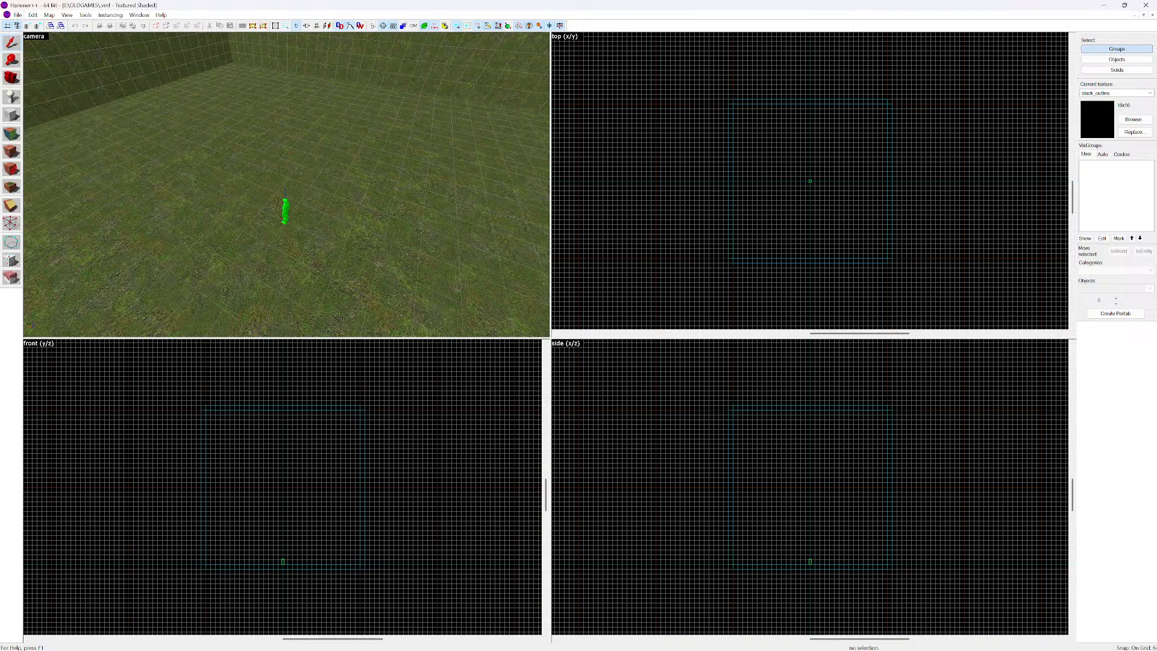
Save the map under a new name as grass.vmf in the vmf_files folder on drive E
key("alt+f")
key("Down")
key("Down")
key("Down")
key("Down")
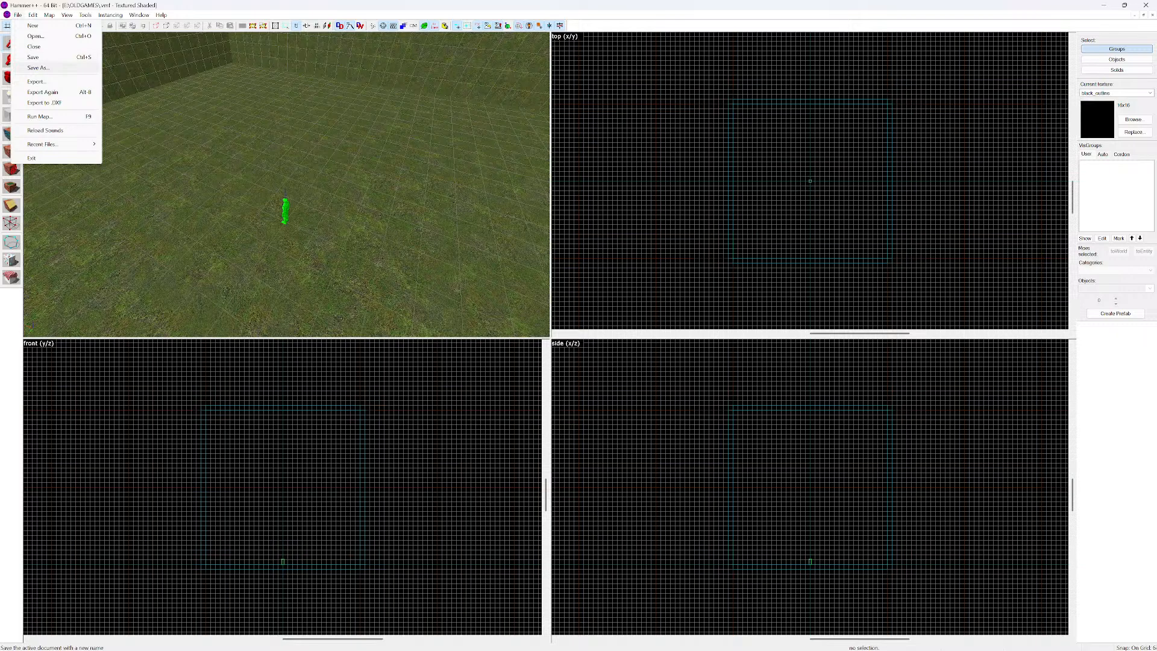
key("Return")
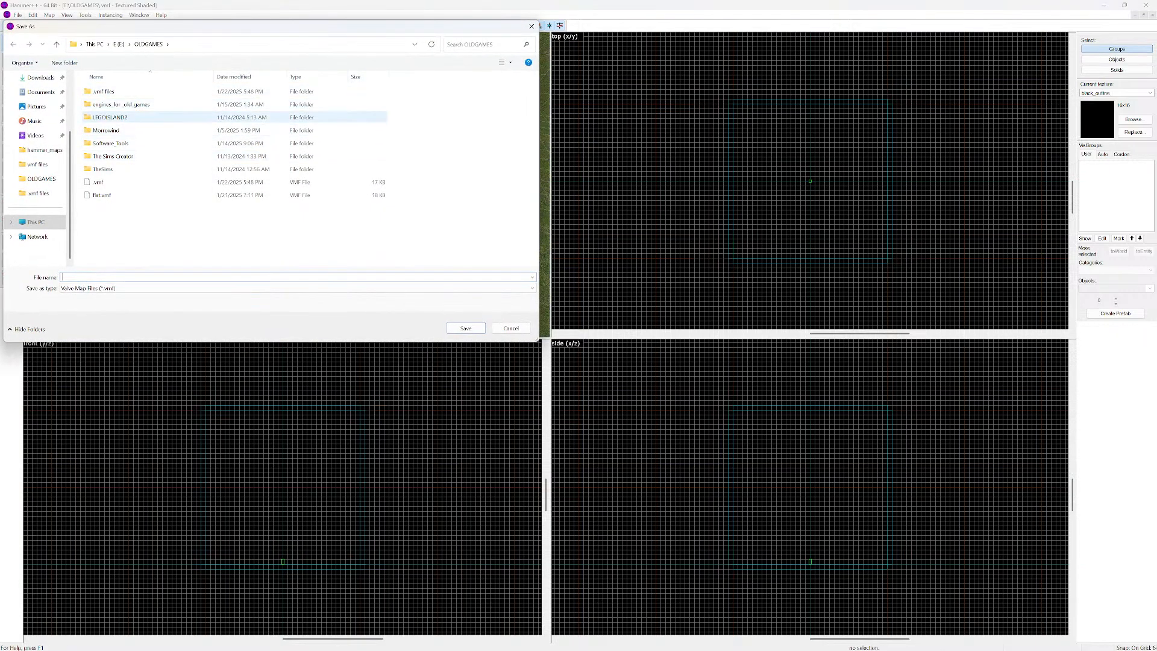
double_click(103, 91)
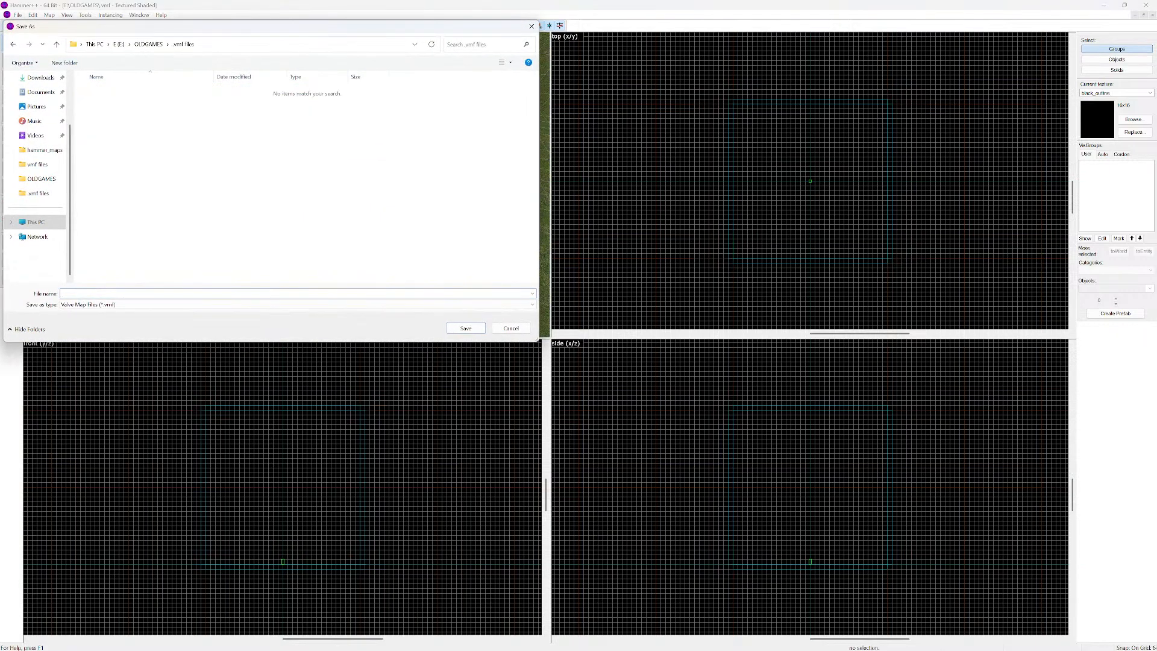
left_click(148, 44)
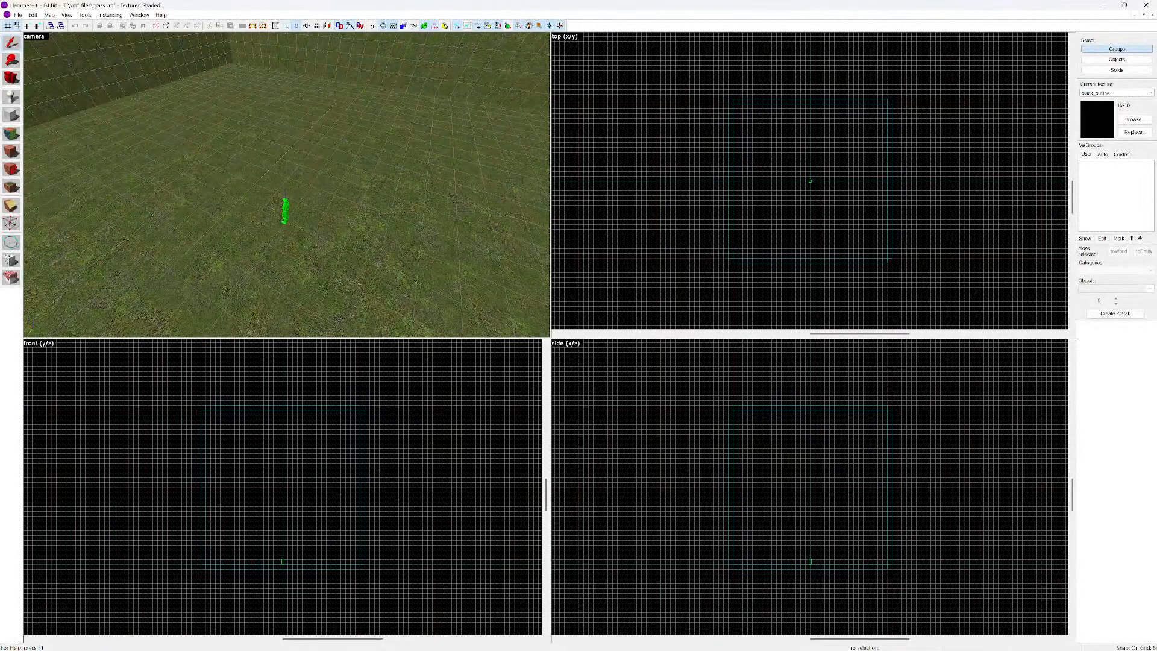
Compile the map with normal BSP, VIS and RAD and launch it in the game
left_click(17, 14)
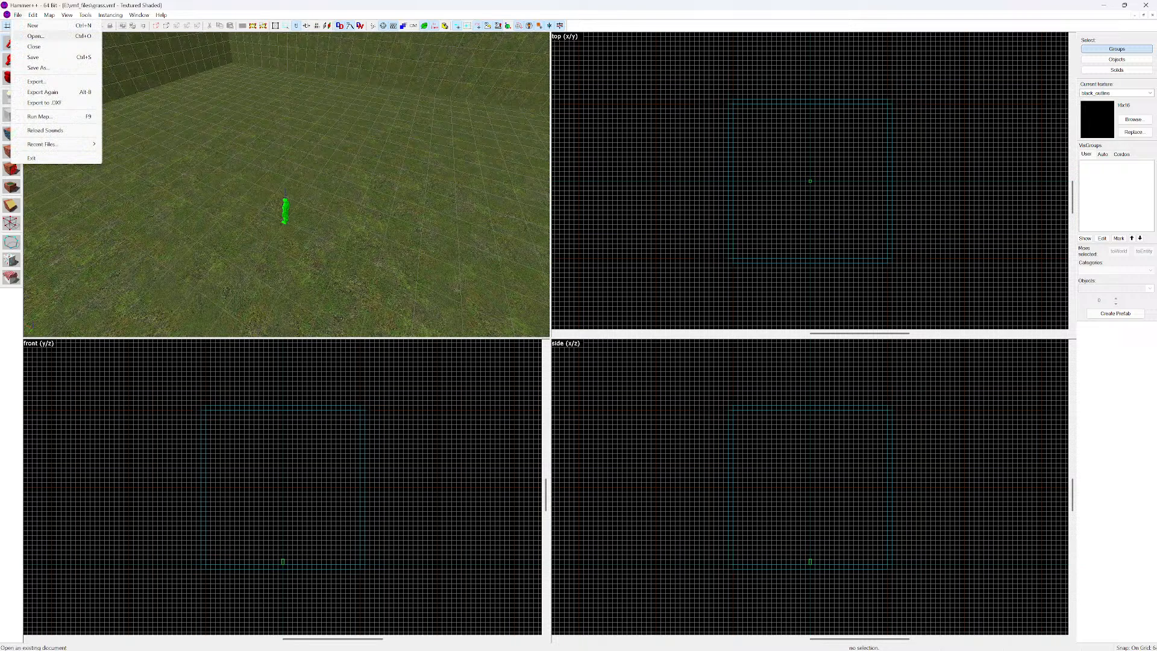
left_click(39, 116)
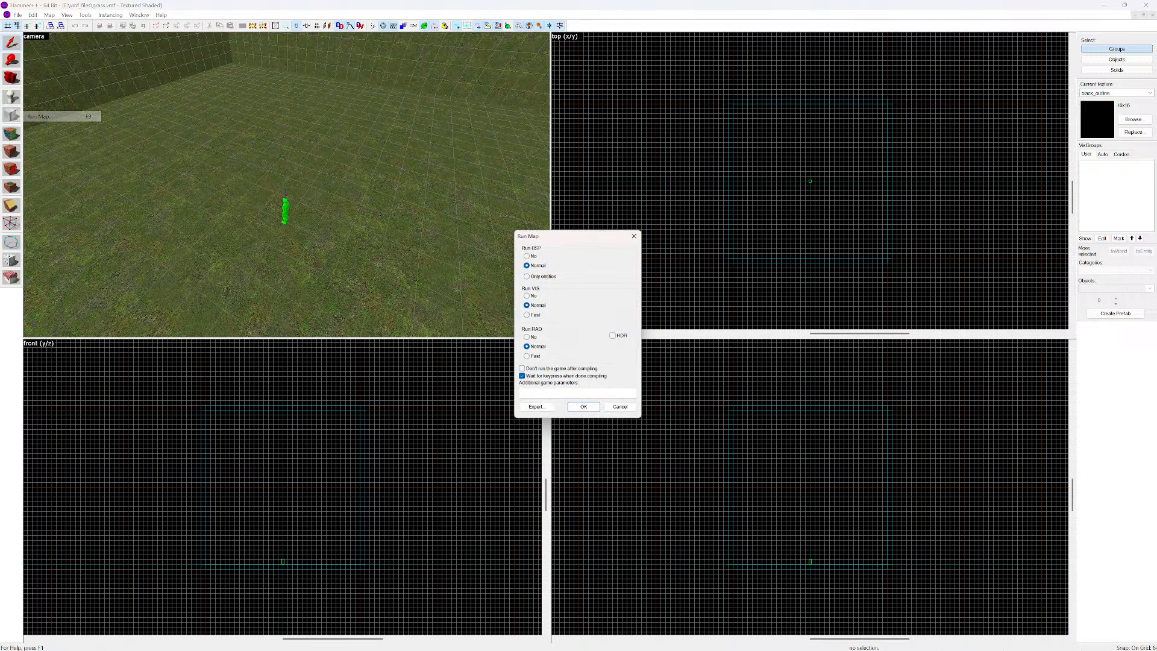
left_click(583, 406)
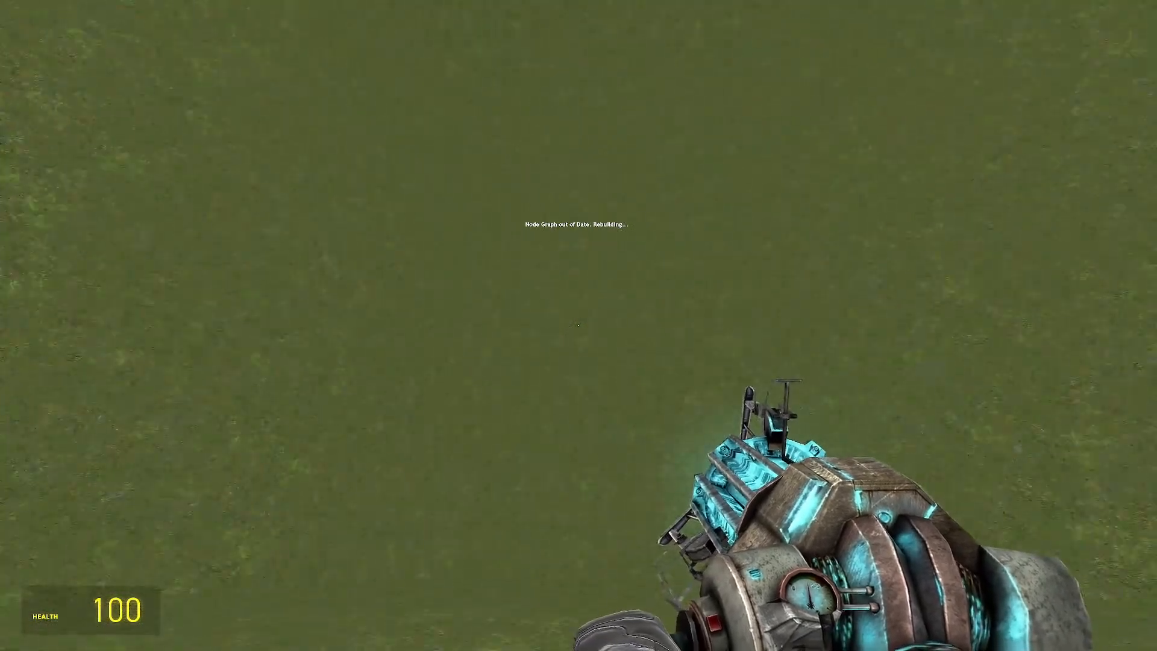
key("2")
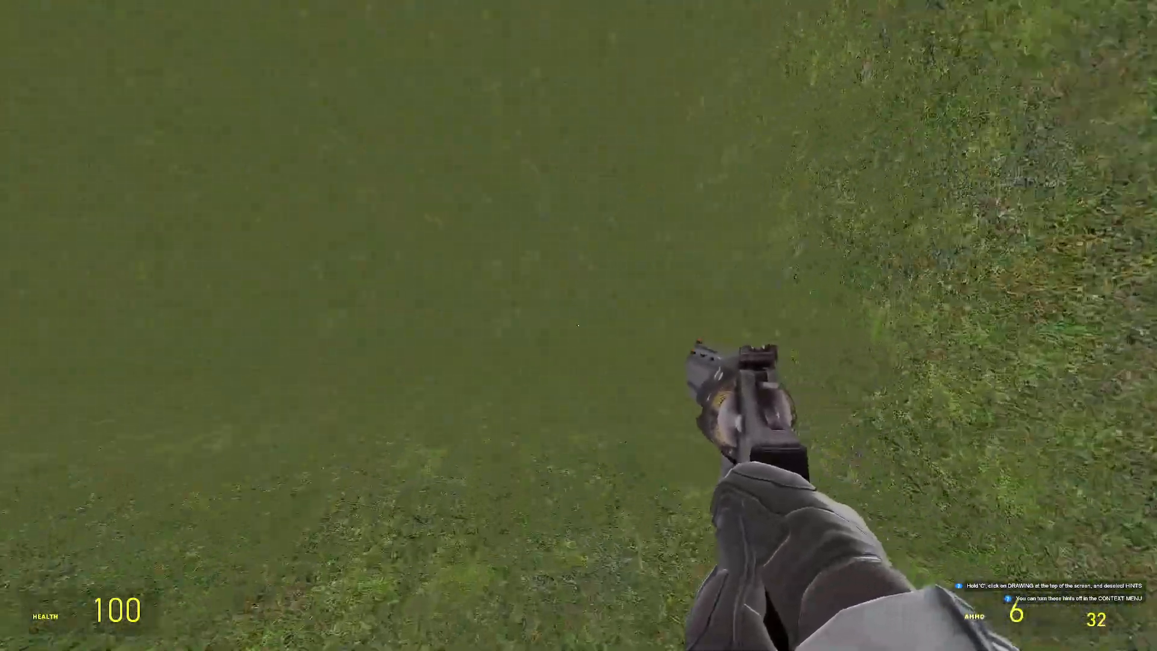
left_click(578, 325)
left_click(577, 325)
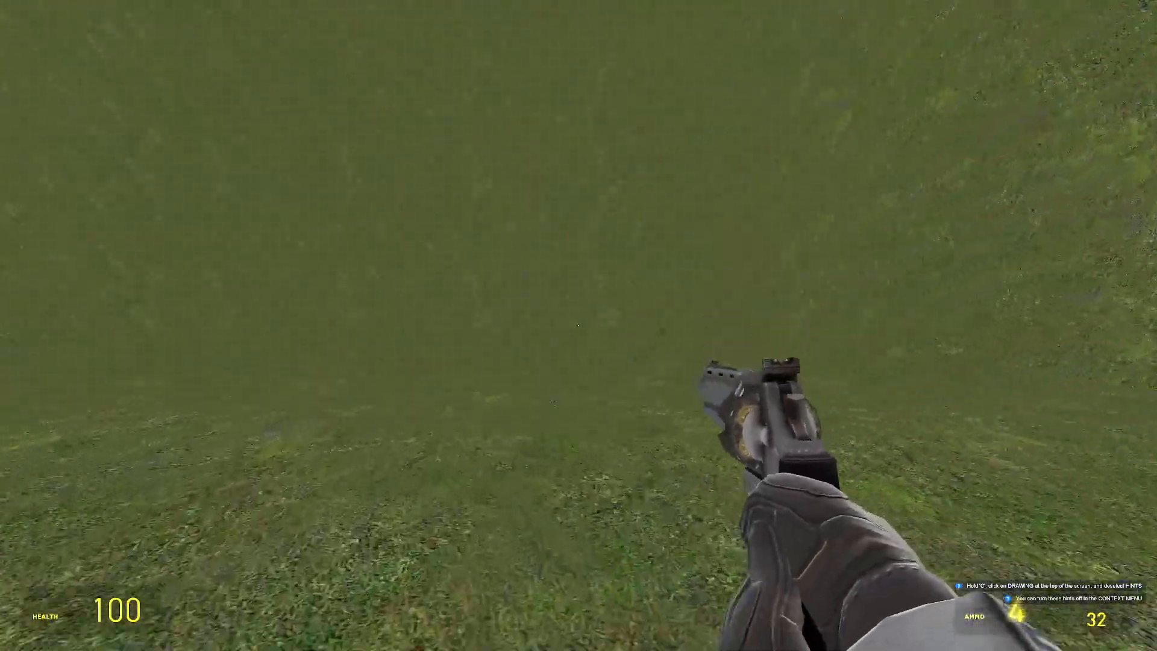
scroll(578, 326, "down", 1)
left_click(577, 325)
left_click(577, 325)
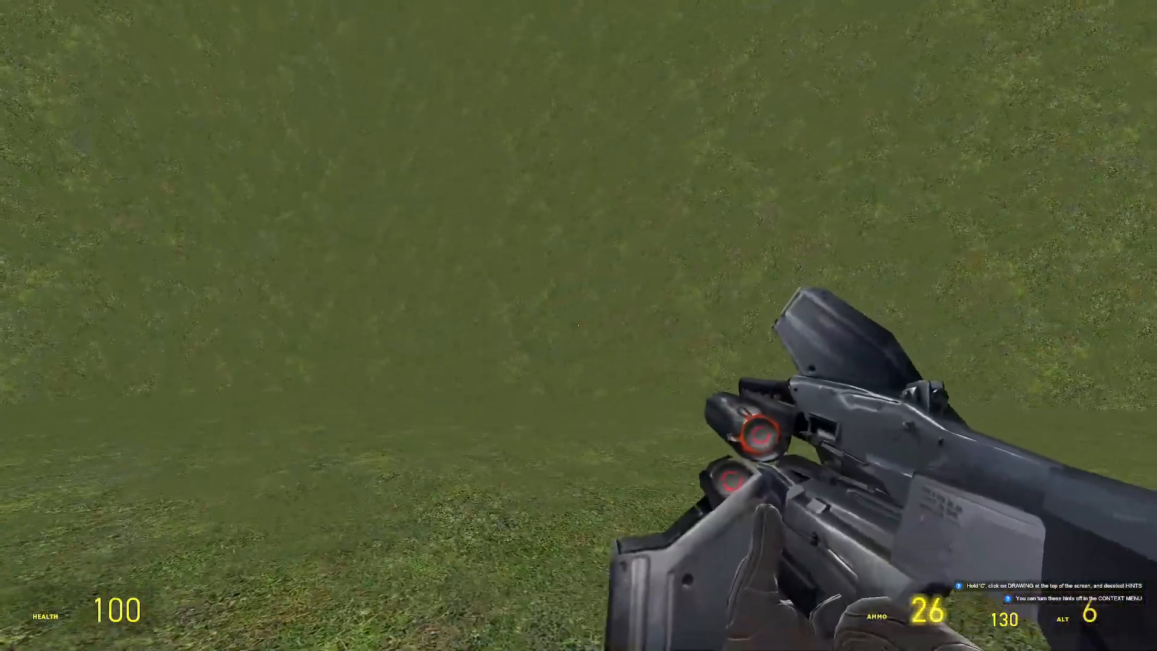
Test-fire the pulse rifle, shotgun and scoped crossbow inside the compiled grass room, and quit the game
right_click(578, 325)
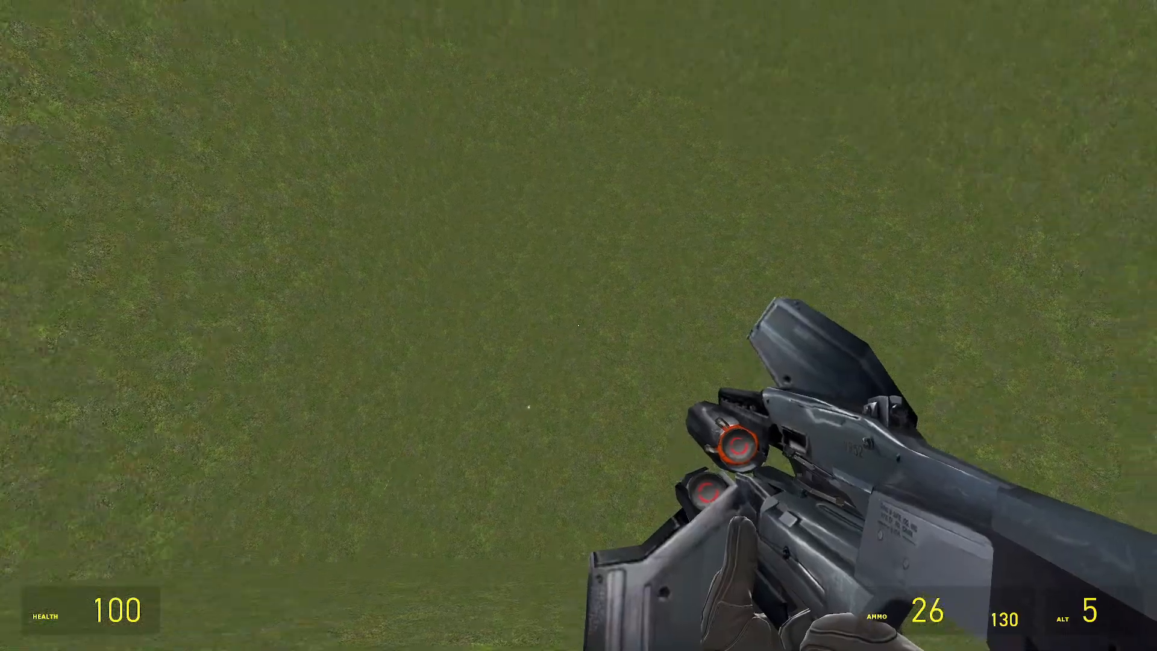
left_click_drag(578, 326, 578, 325)
scroll(578, 325, "down", 1)
left_click(578, 325)
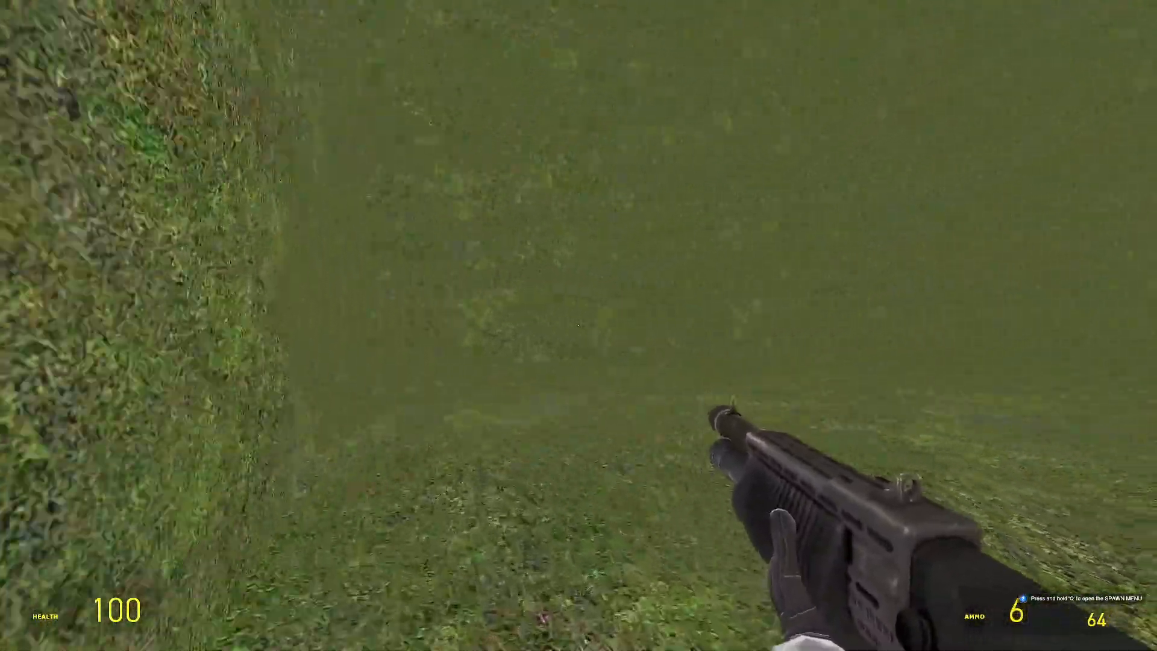
scroll(578, 326, "down", 1)
left_click(578, 325)
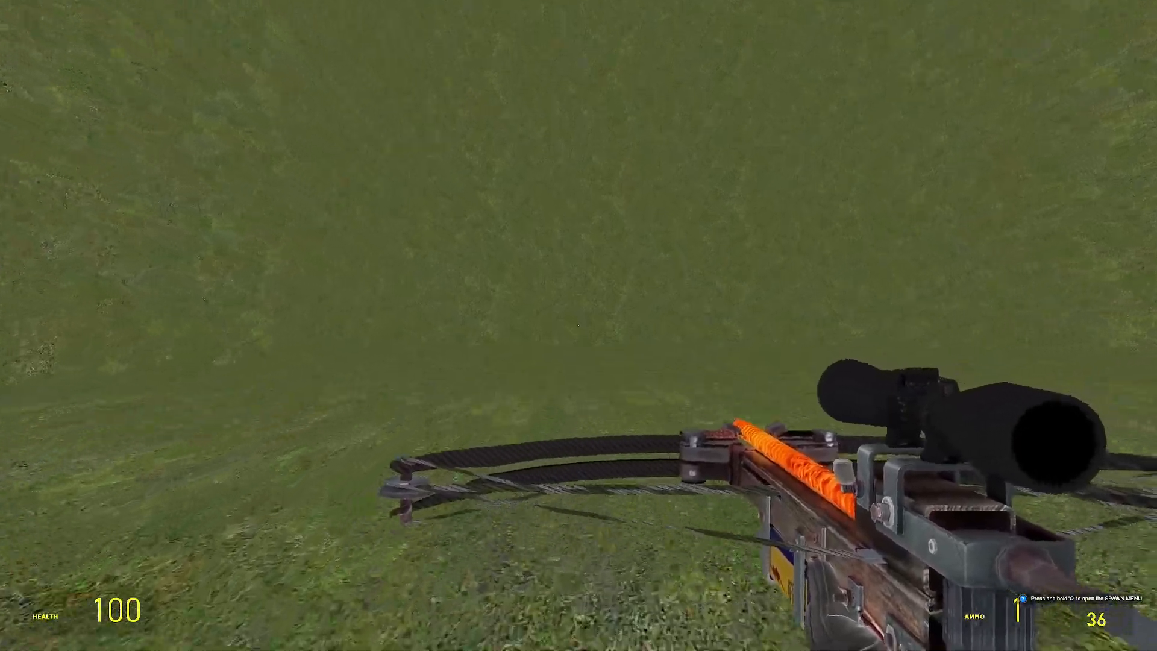
right_click(578, 325)
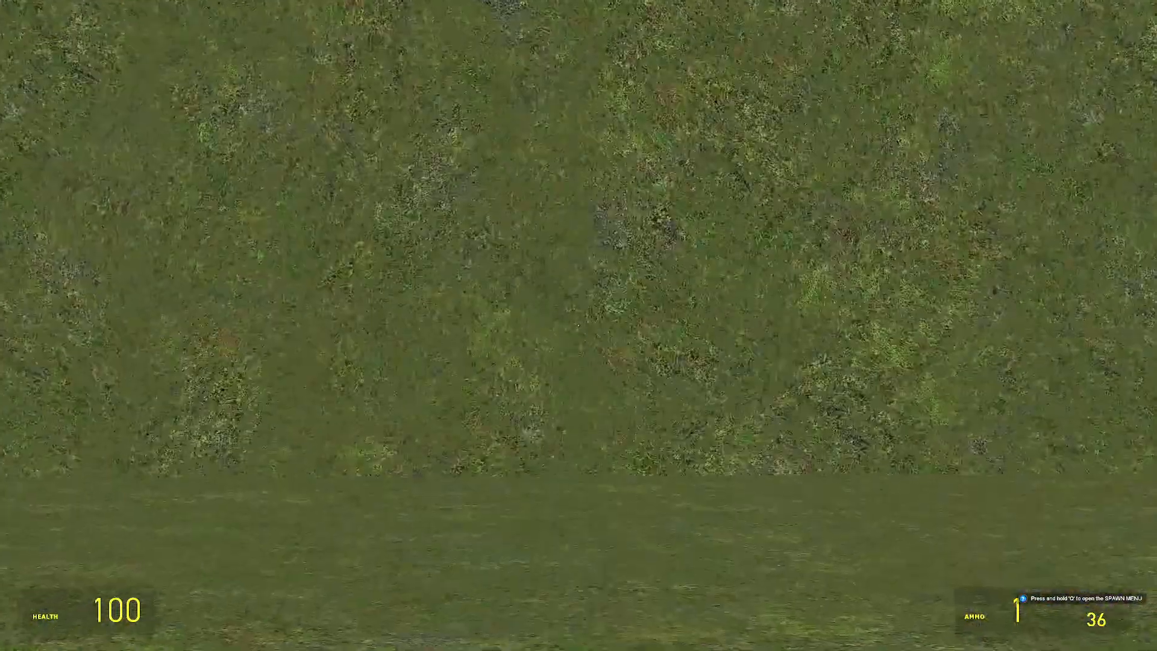
right_click(578, 325)
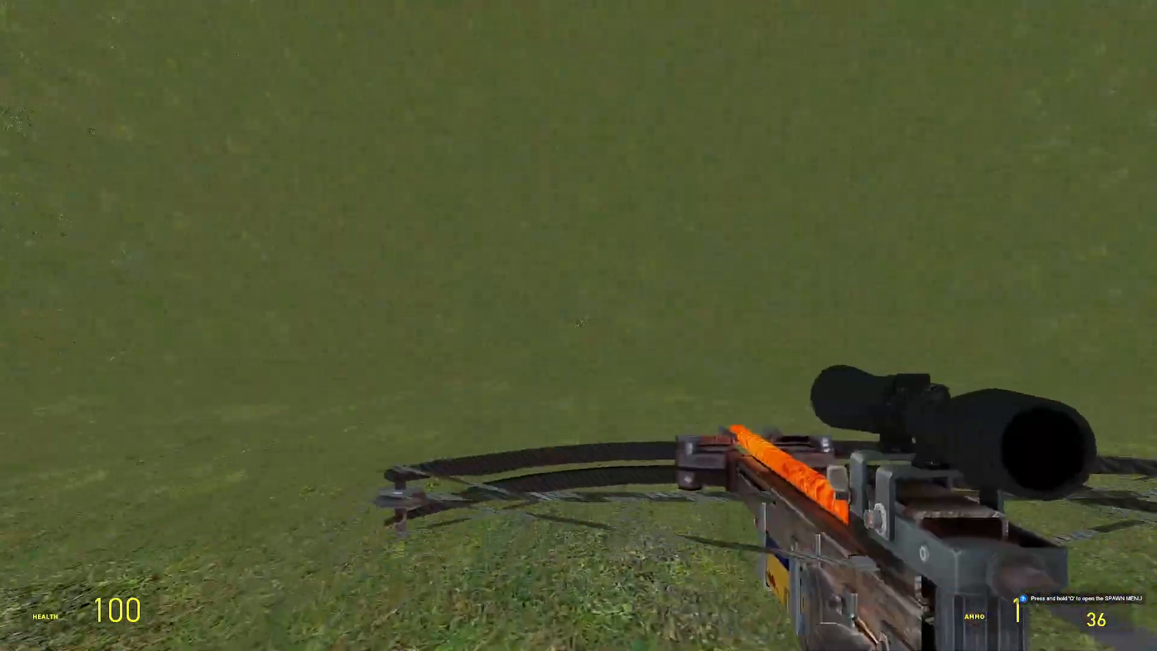
left_click(578, 325)
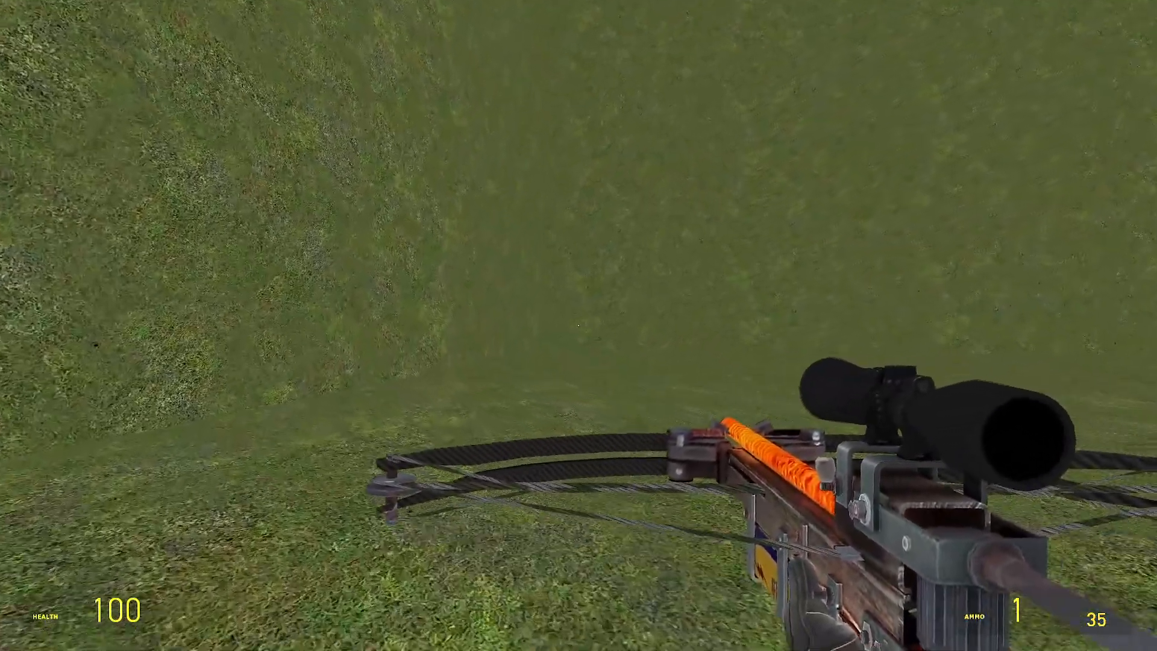
key("Escape")
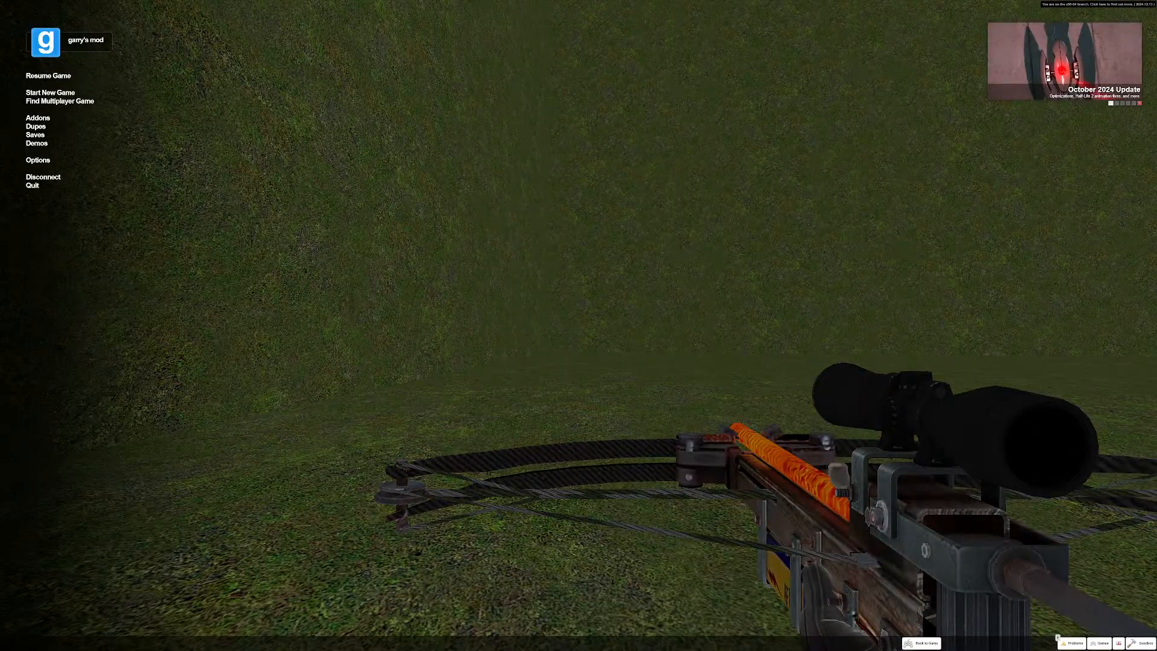
left_click(32, 185)
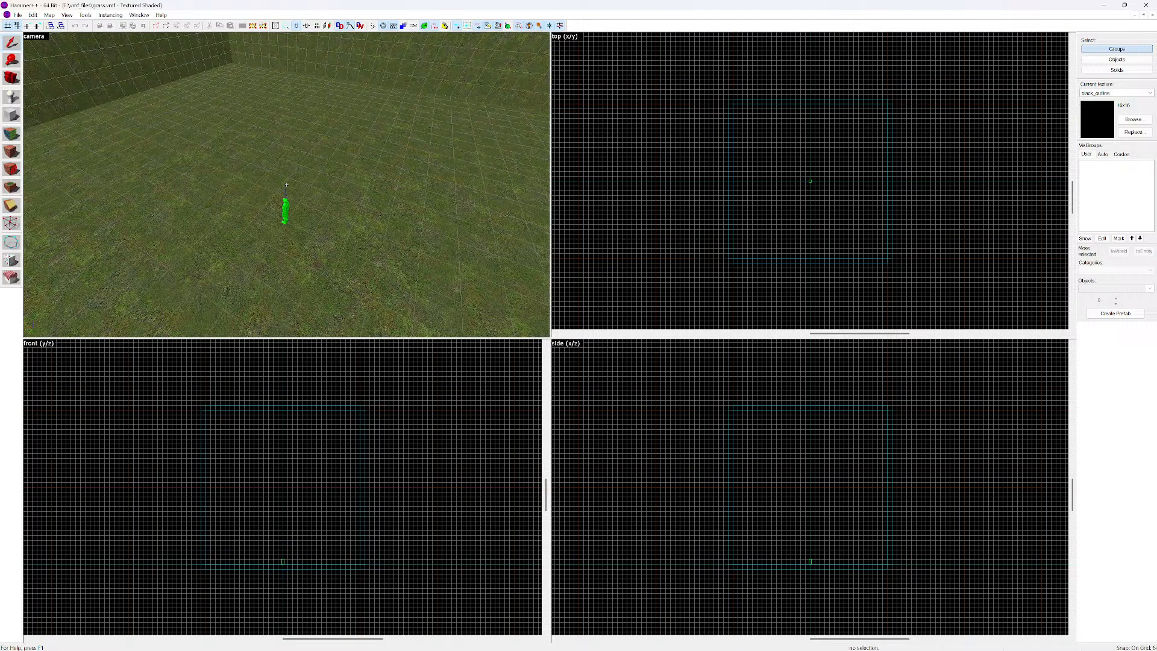
Select the room's four walls and its ceiling together, leaving out the grass floor
key("w")
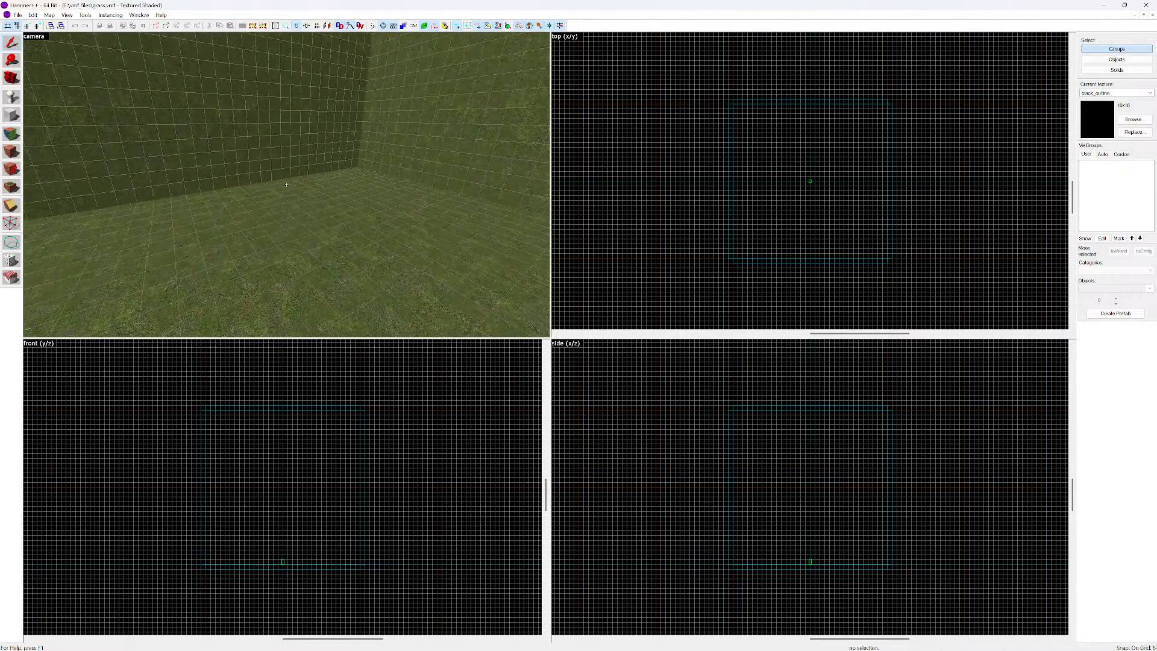
key("w")
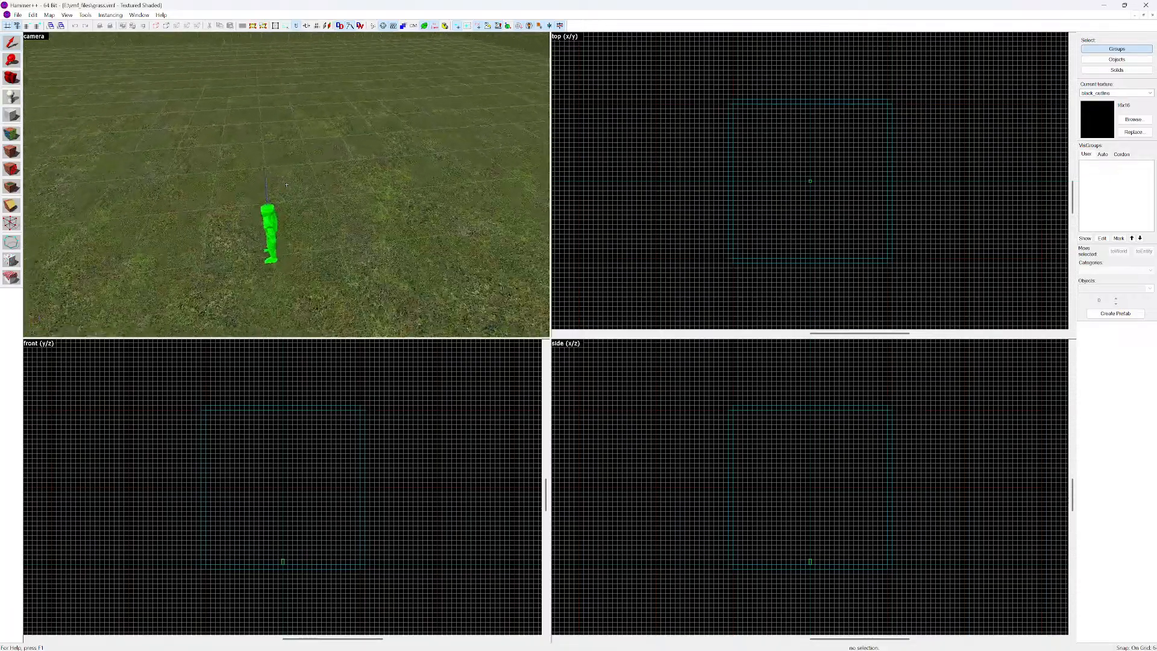
key("w")
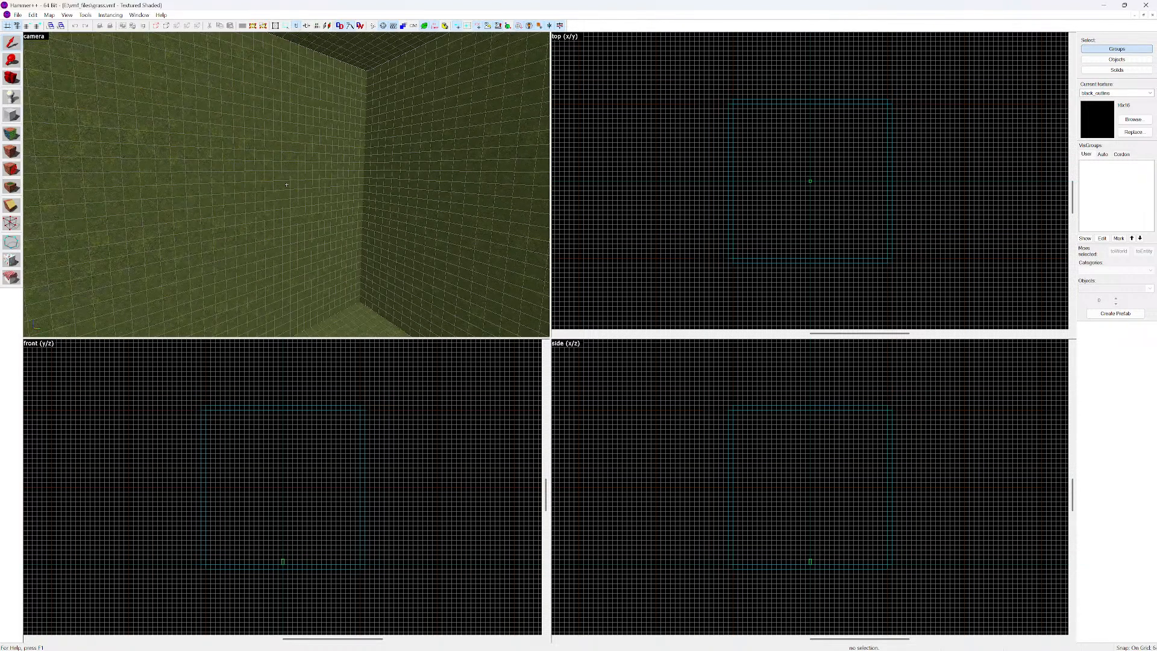
left_click(286, 184)
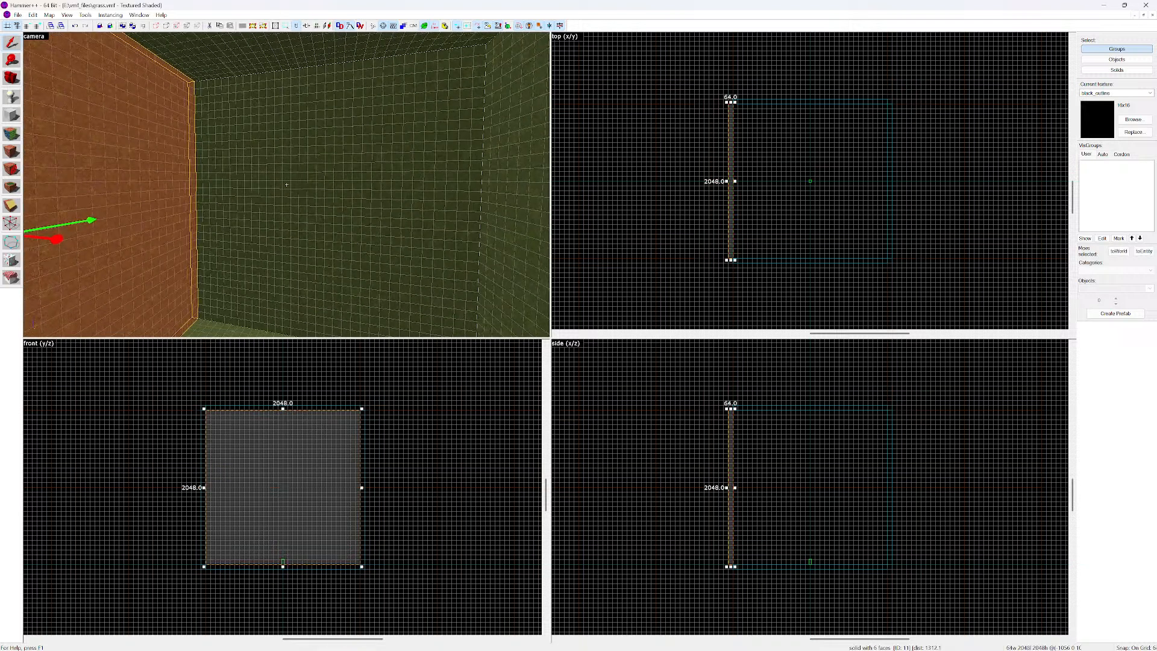
left_click(286, 185, "ctrl")
left_click(286, 184, "ctrl")
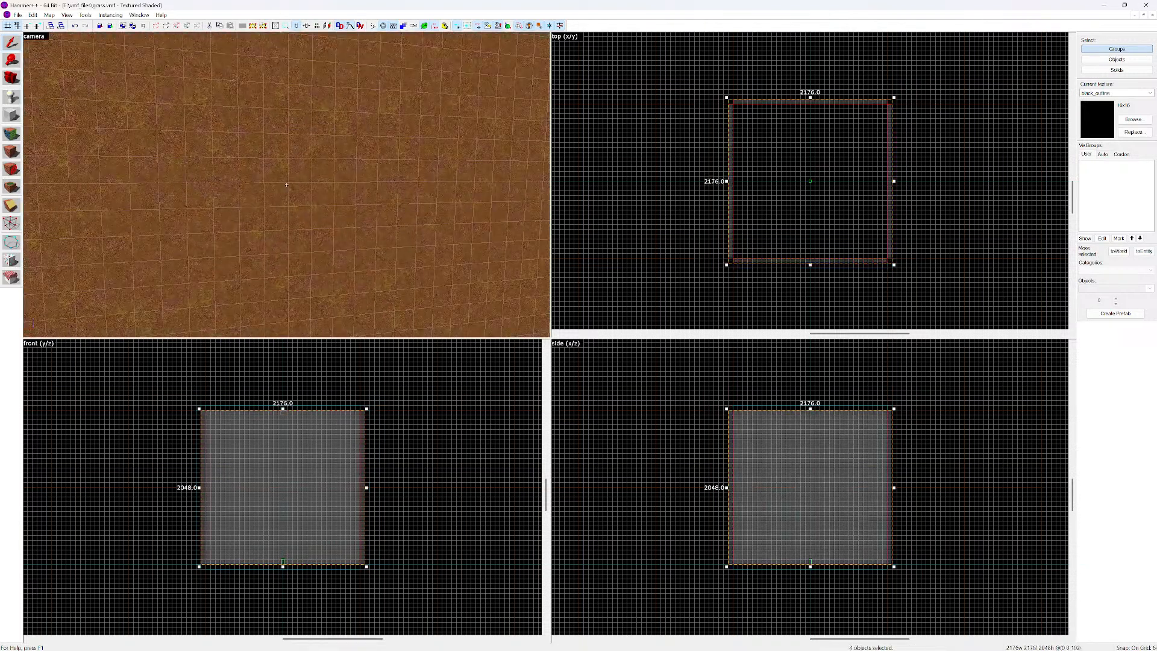
left_click(286, 184, "ctrl")
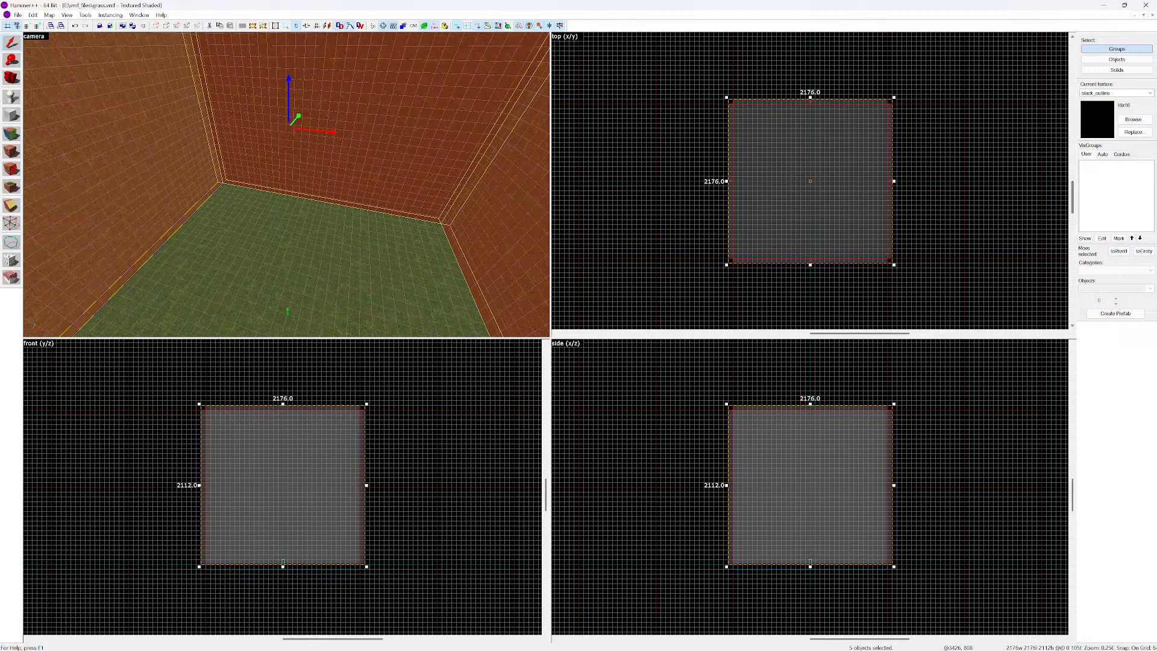
Filter the texture browser by skybox and make tools/toolsskybox2d the current texture
left_click(1133, 119)
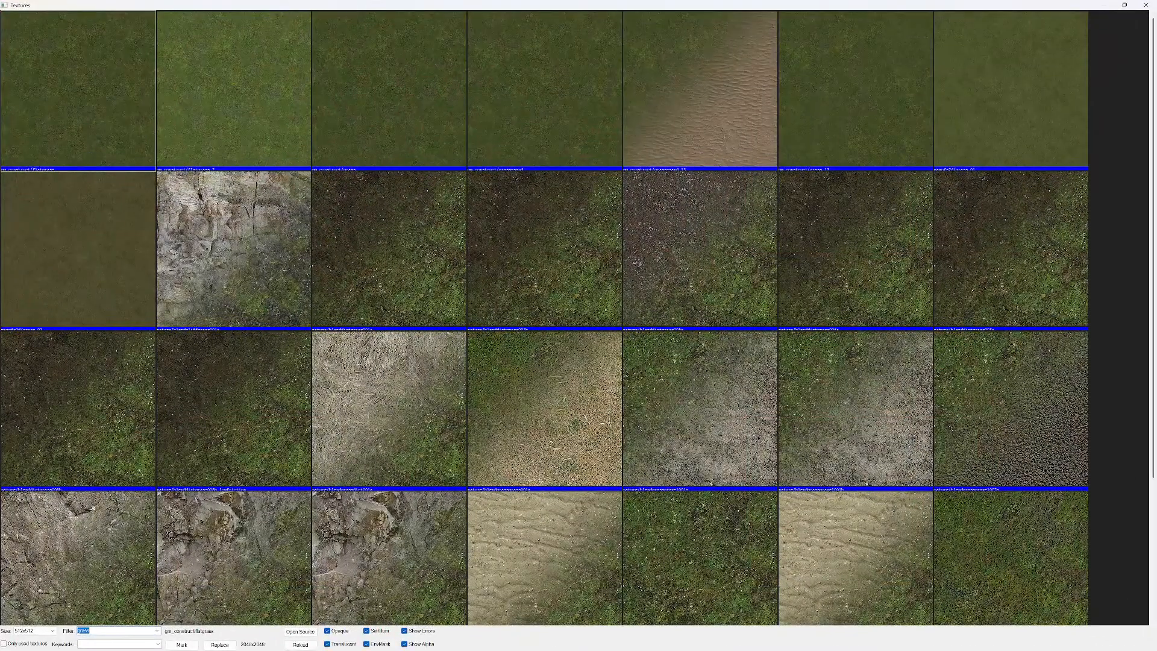
key("BackSpace")
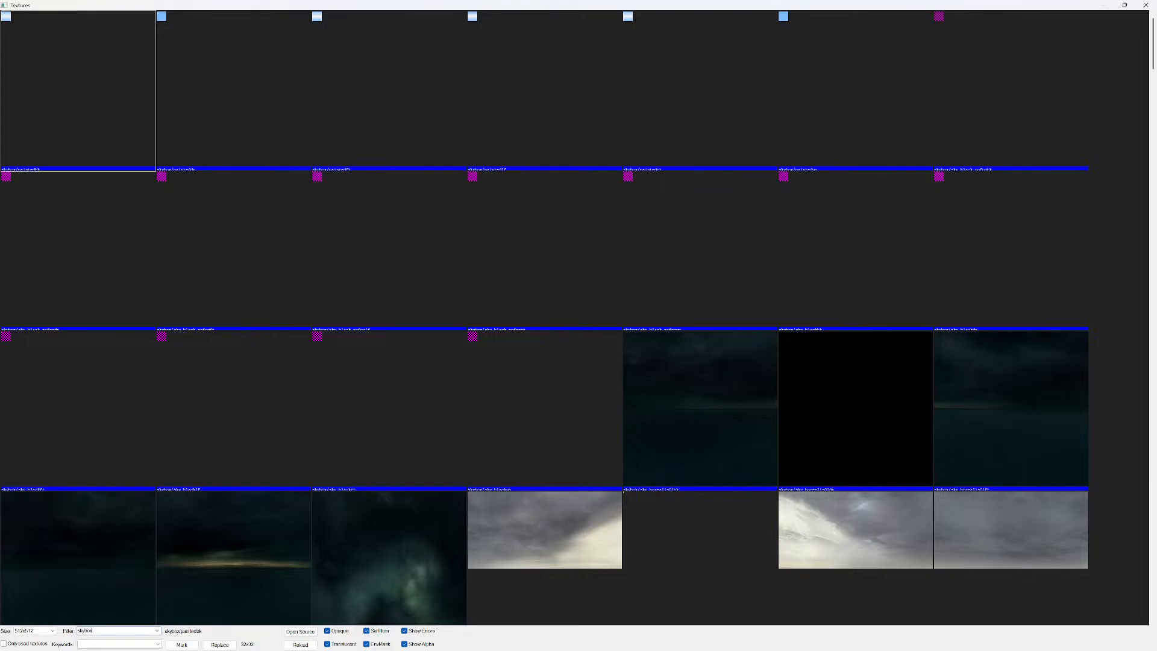
scroll(545, 317, "down", 20)
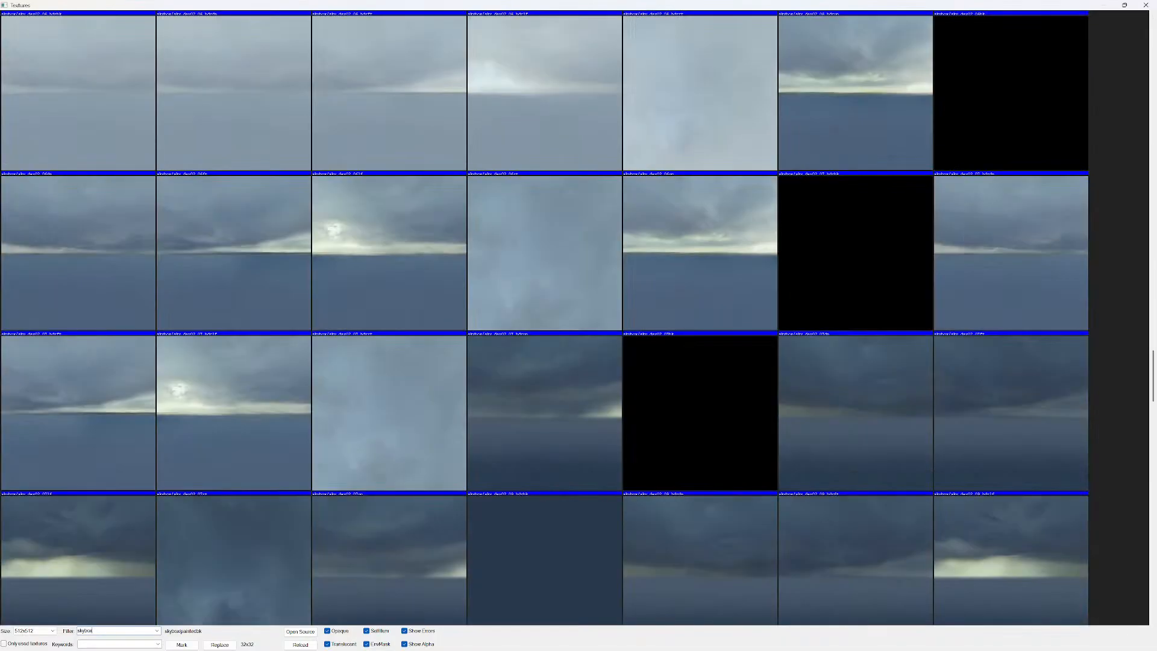
scroll(544, 317, "down", 20)
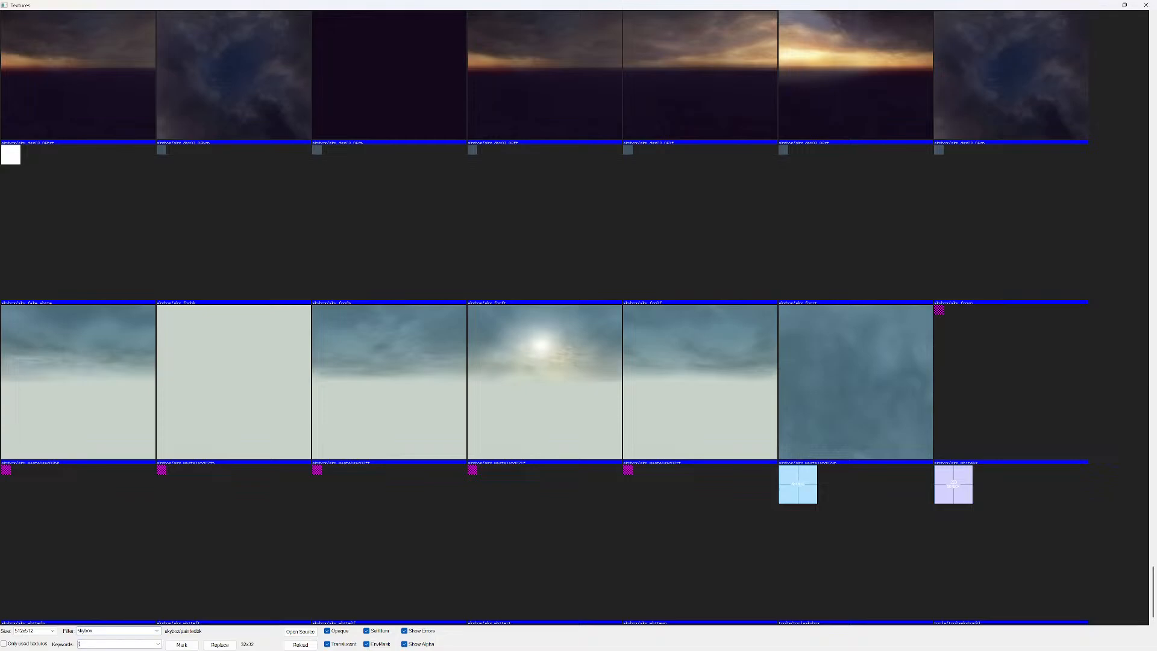
key("Escape")
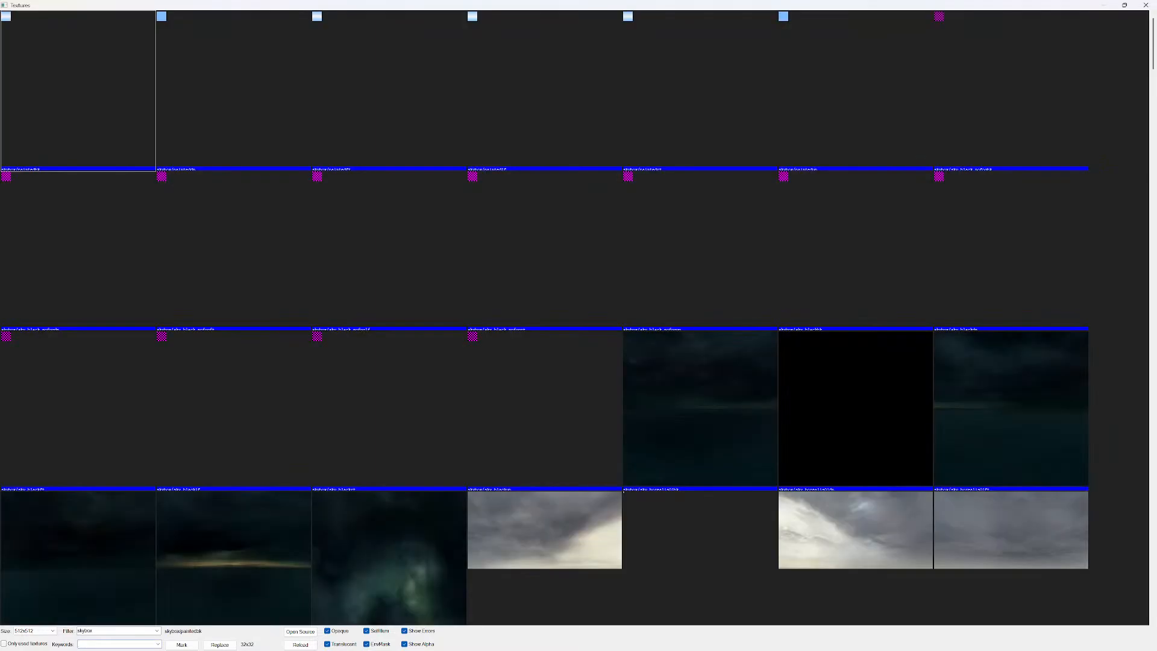
scroll(574, 317, "down", 20)
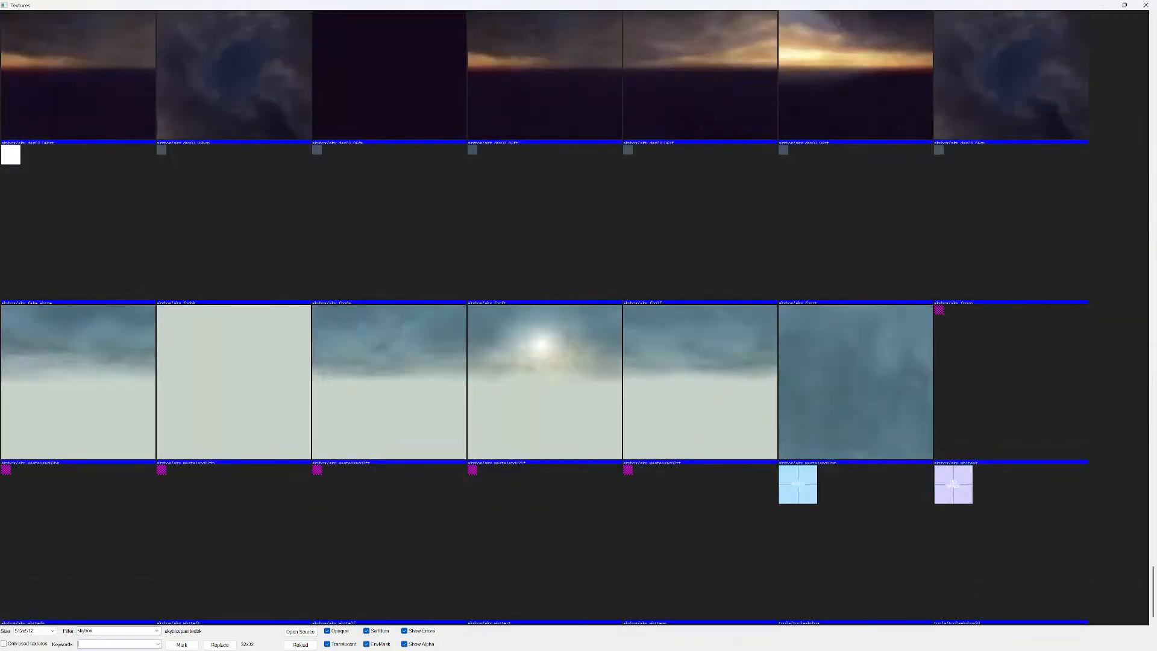
double_click(953, 484)
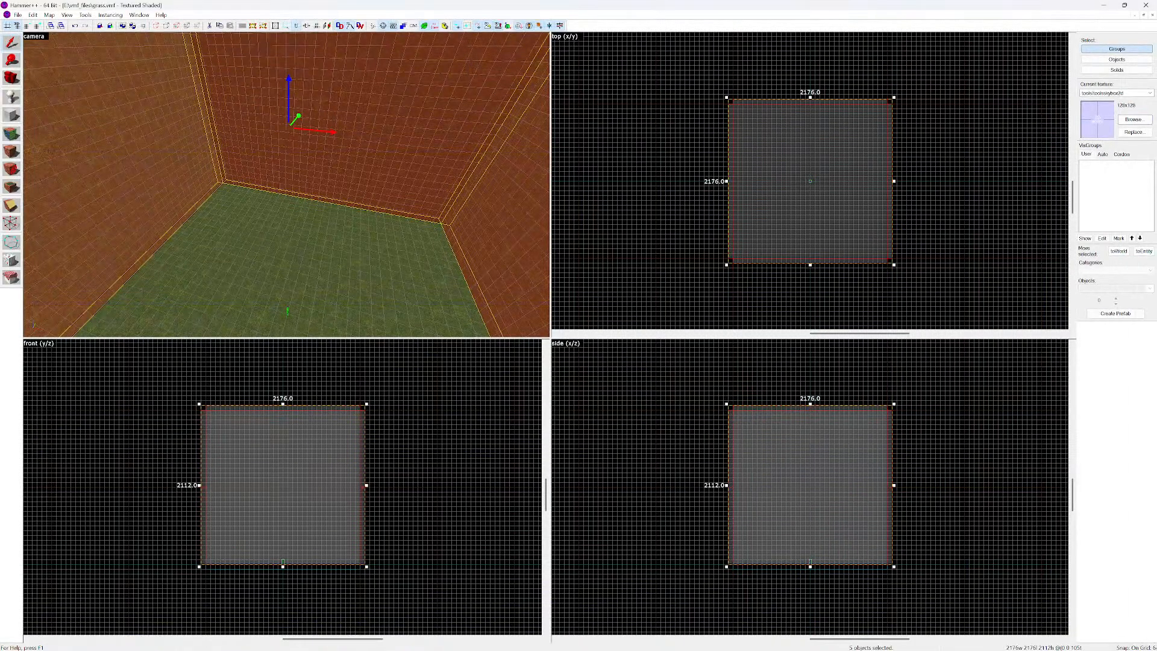
Apply the current 2D skybox texture to the selected walls and ceiling, and inspect the room around the grass floor
left_click(11, 151)
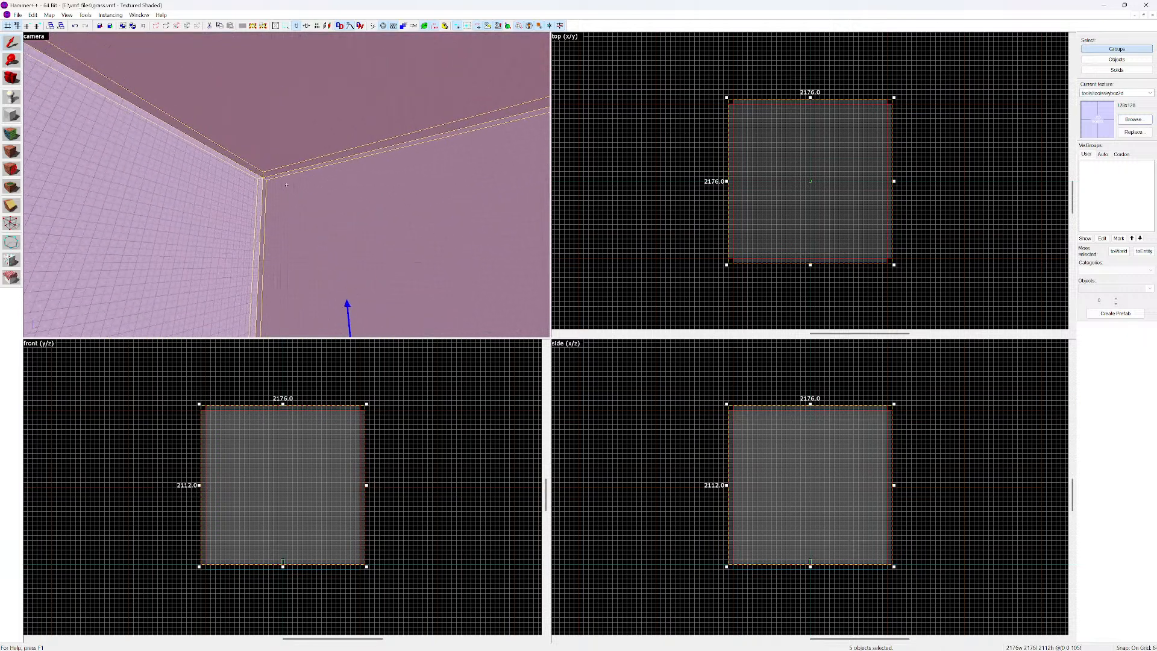
key("w")
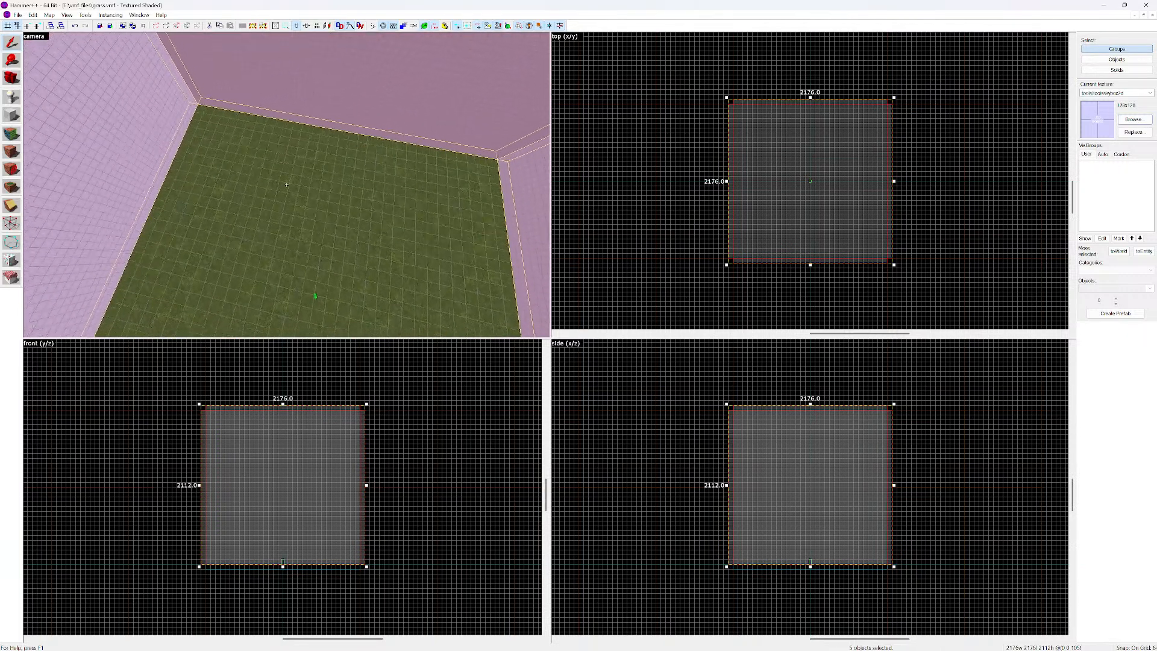
left_click(286, 184)
key("w")
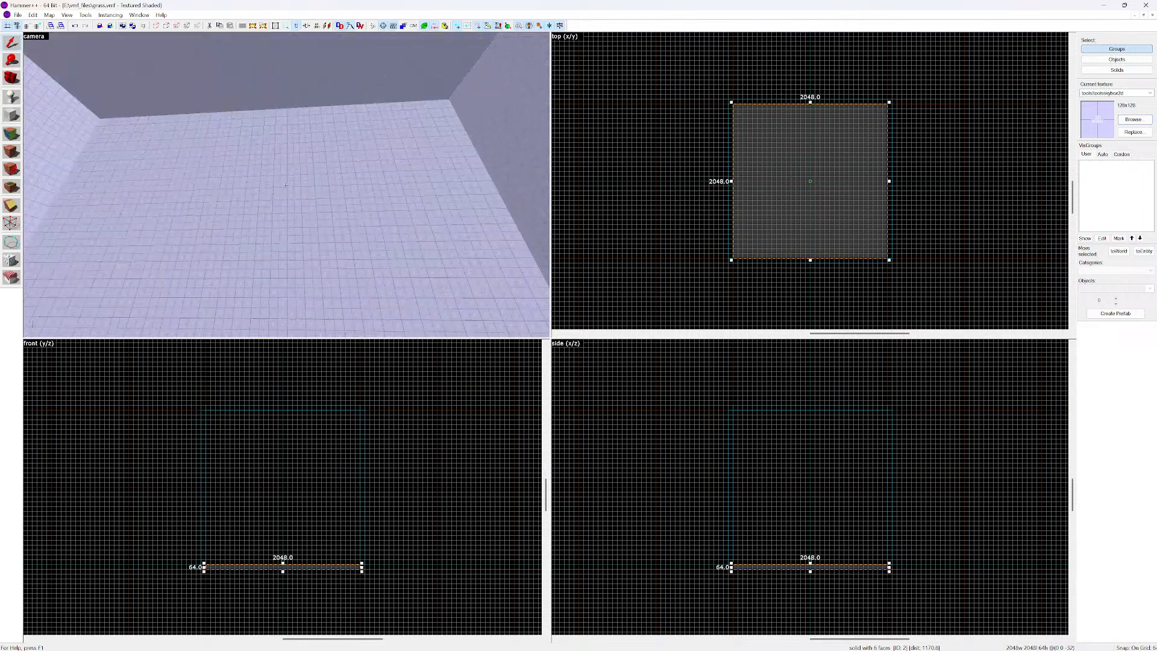
key("w")
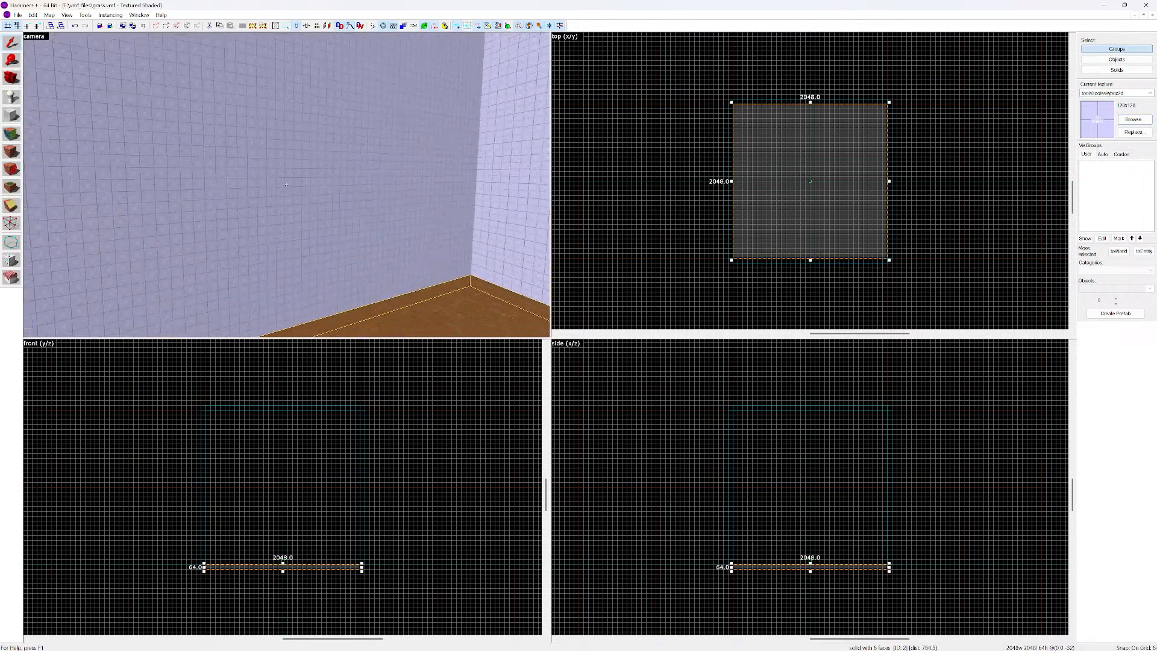
key("Right")
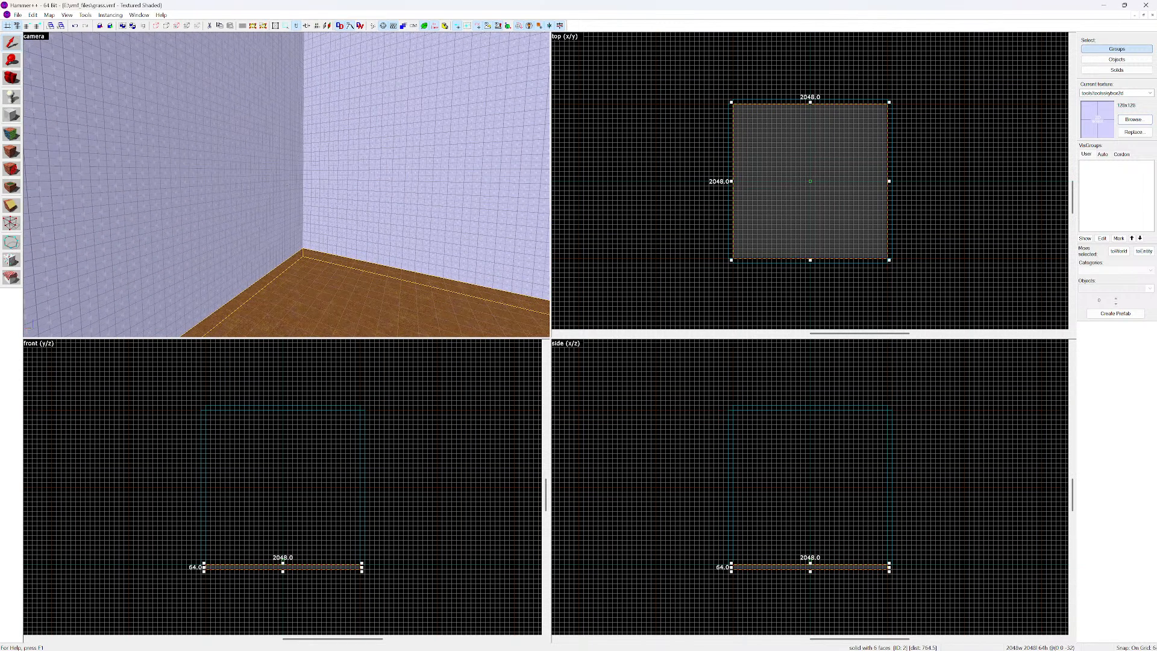
Recompile the map containing the skybox walls with normal BSP, VIS and RAD and run it in the game
left_click(17, 15)
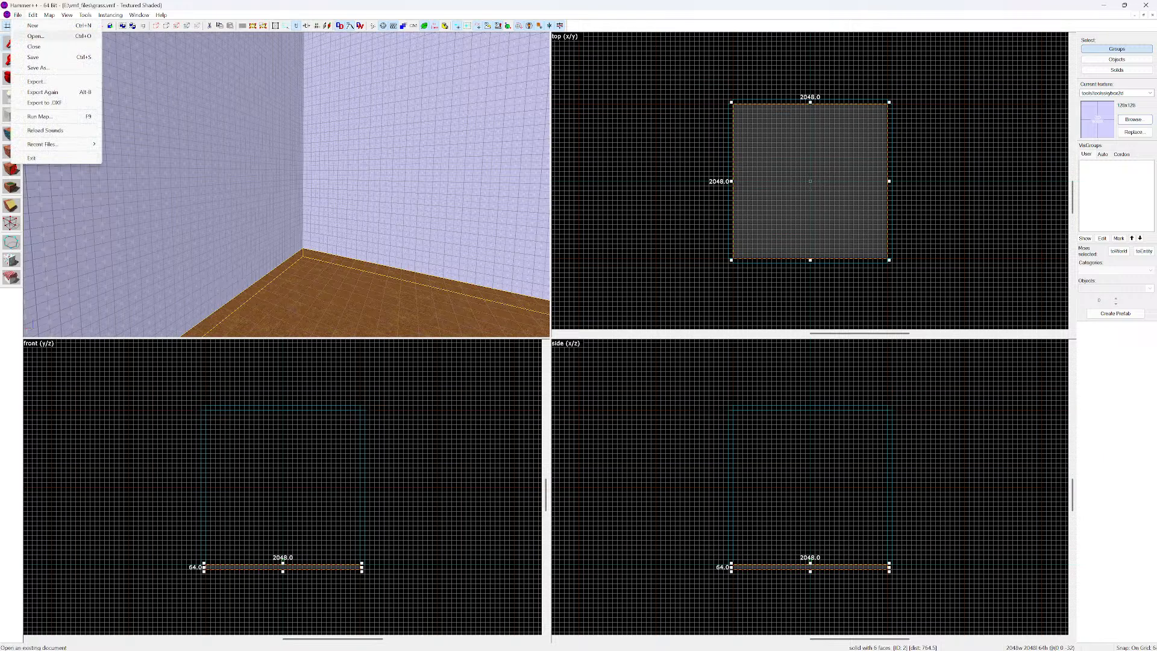
left_click(39, 116)
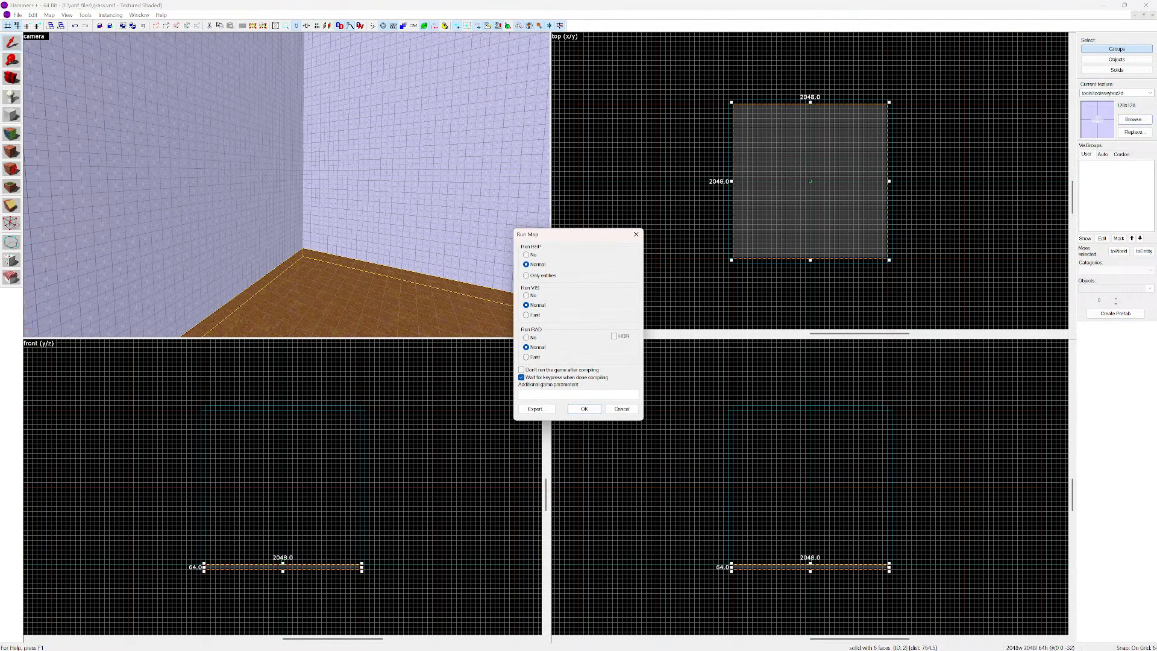
key("Return")
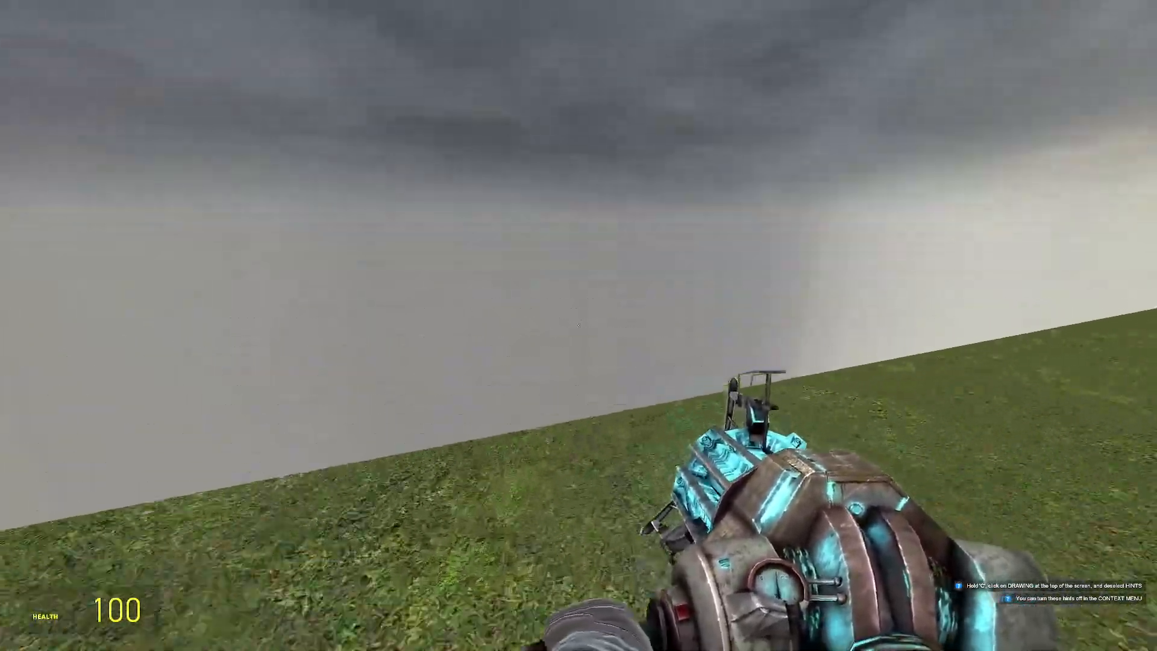
Test the skybox room in the game by firing and reloading the pistol and firing the revolver
key("2")
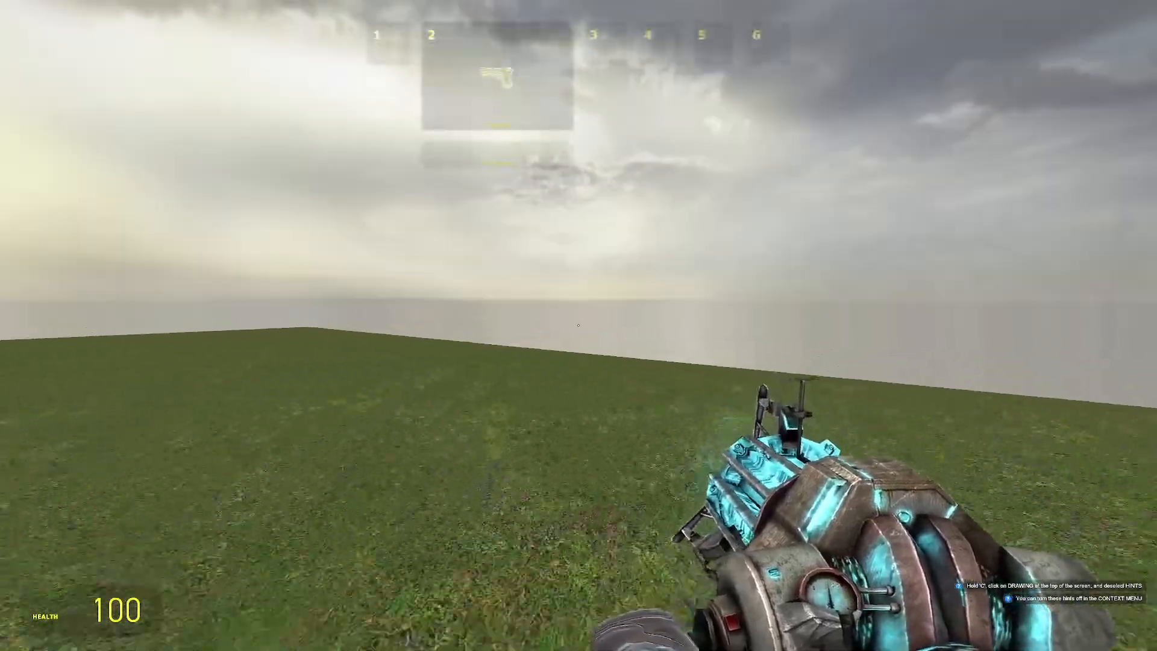
left_click(578, 326)
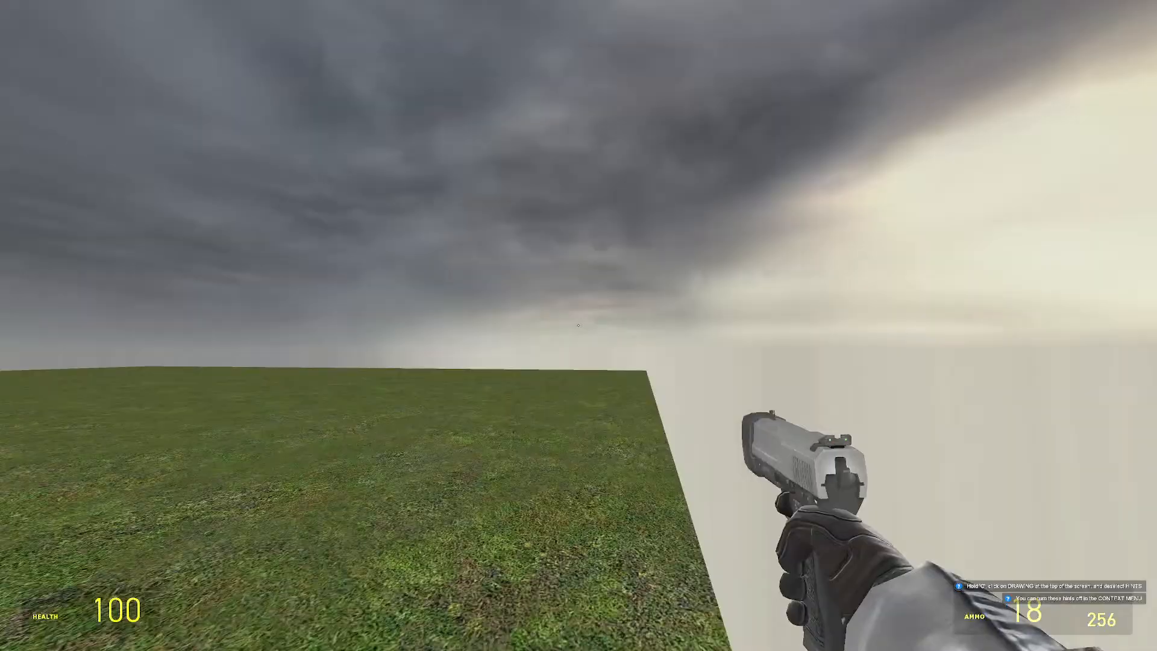
left_click(579, 326)
left_click(578, 325)
left_click(578, 325)
left_click(578, 326)
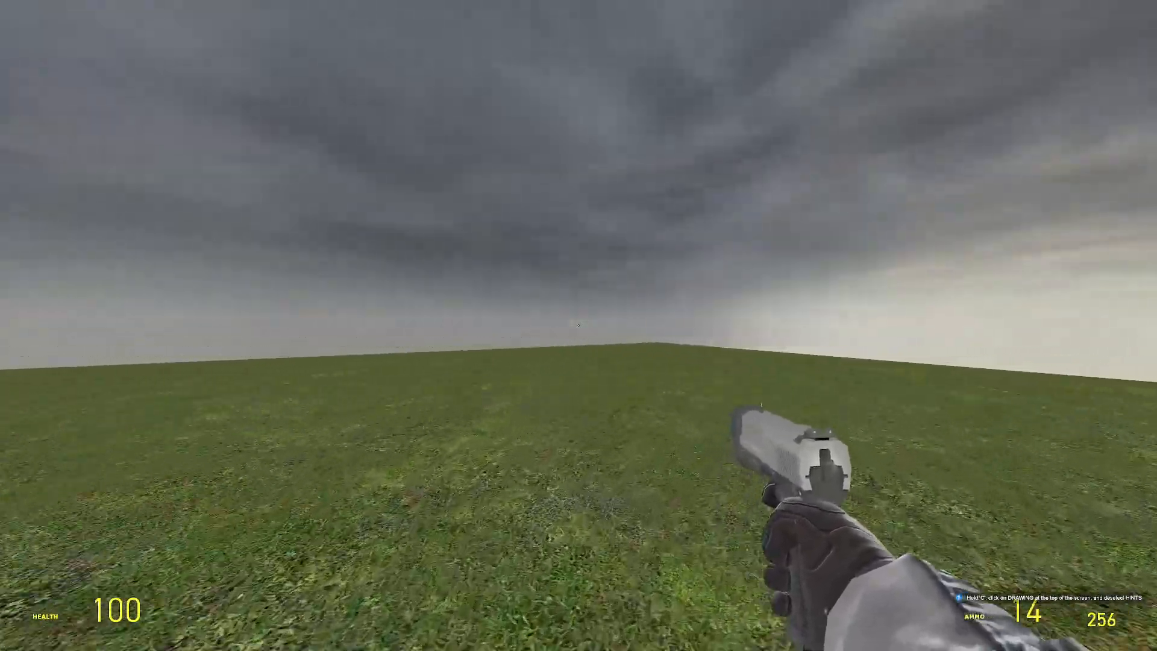
left_click(578, 325)
left_click(578, 325)
left_click(578, 325)
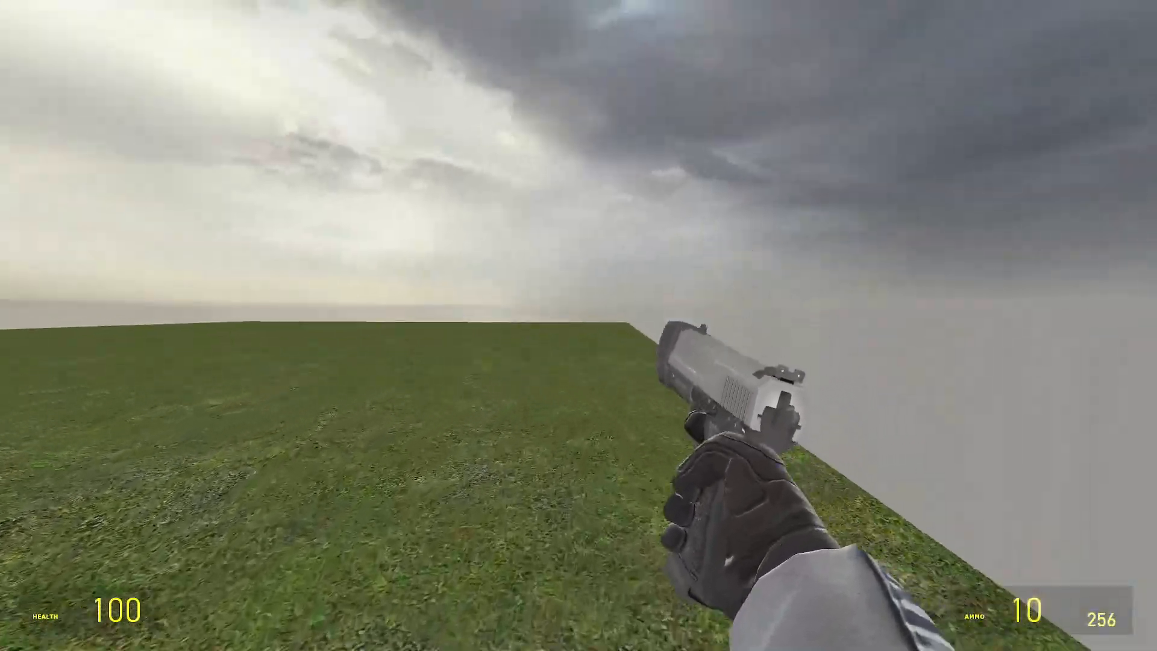
key("r")
left_click(579, 325)
left_click(578, 326)
left_click(578, 325)
left_click(578, 326)
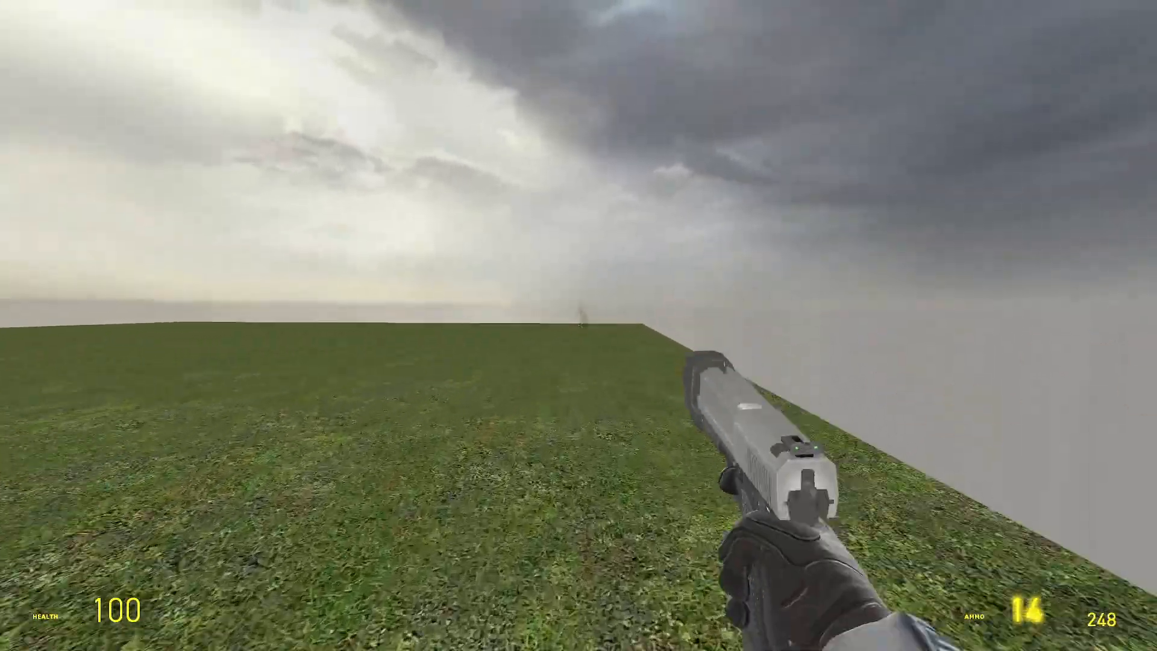
left_click(578, 325)
left_click(579, 325)
key("2")
left_click(578, 326)
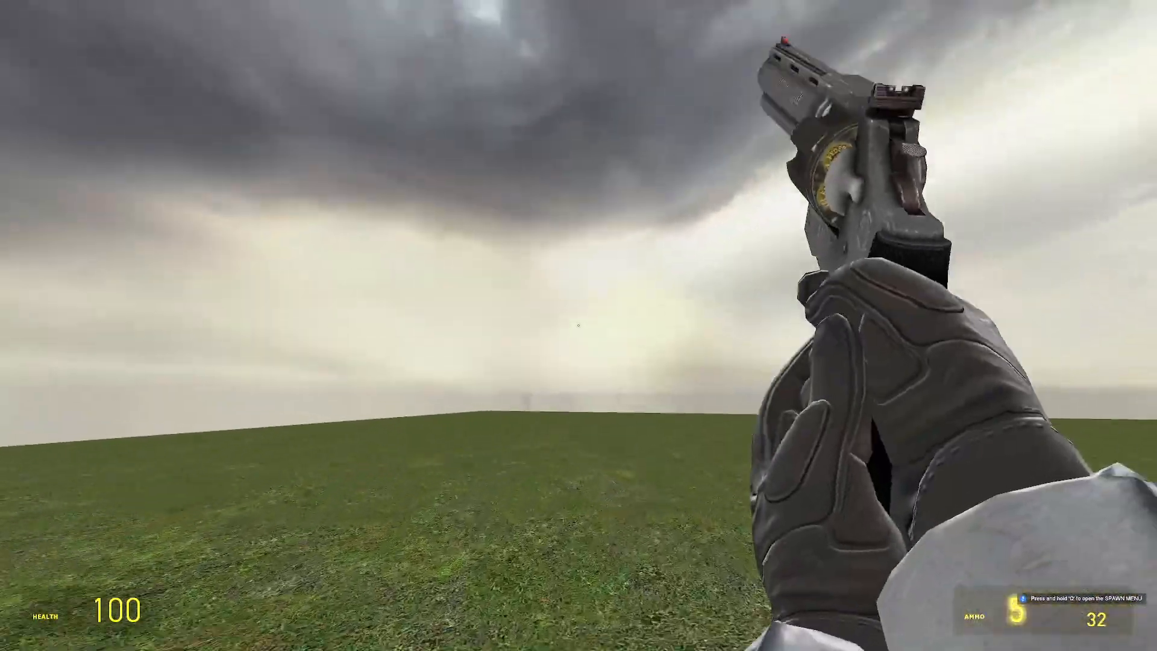
Finish testing the room by firing and reloading the revolver, leave the game and close the compile log
left_click(578, 326)
key("r")
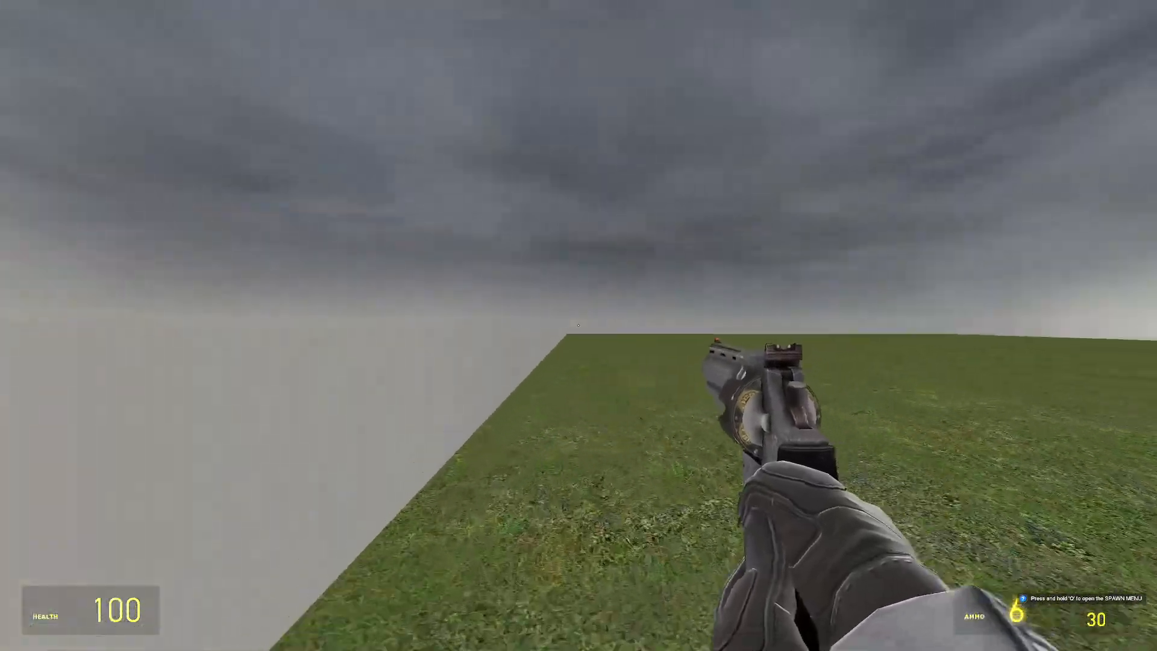
key("Escape")
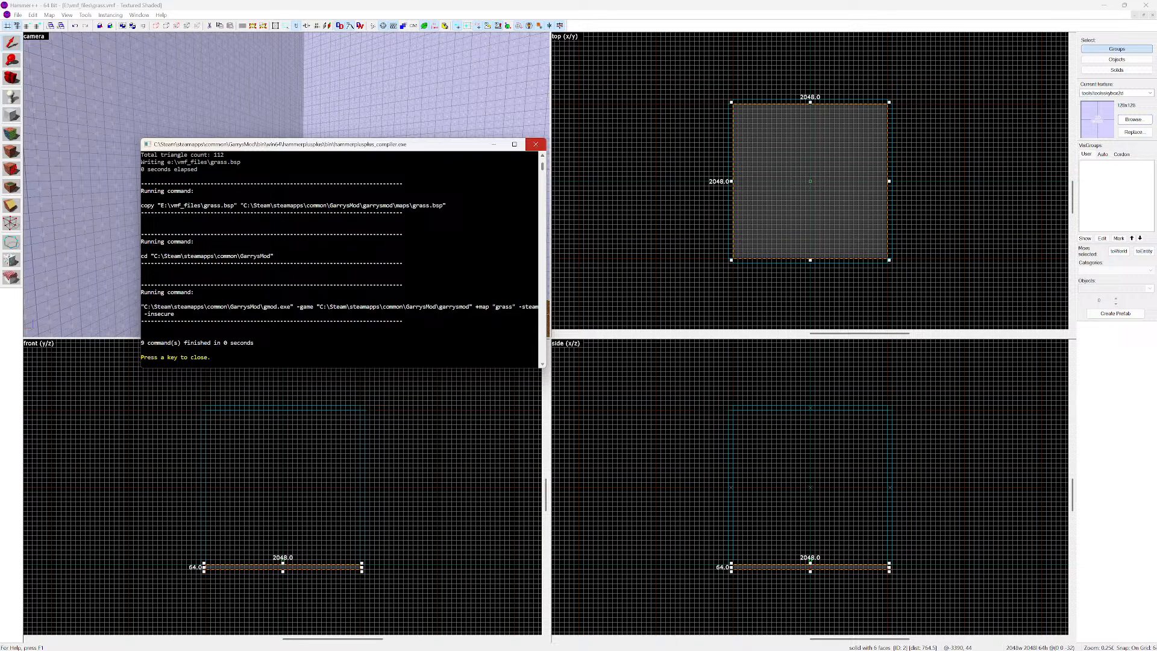
left_click(535, 144)
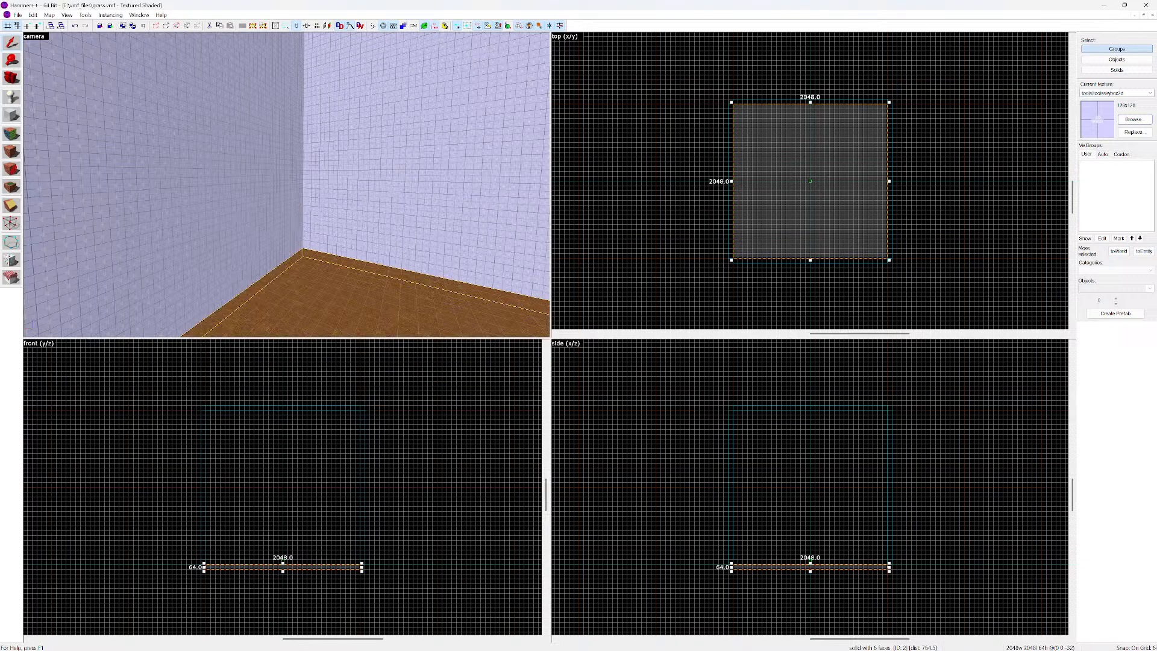
Place a new info_player_start entity on the grass floor near the existing player start
key("z")
key("d")
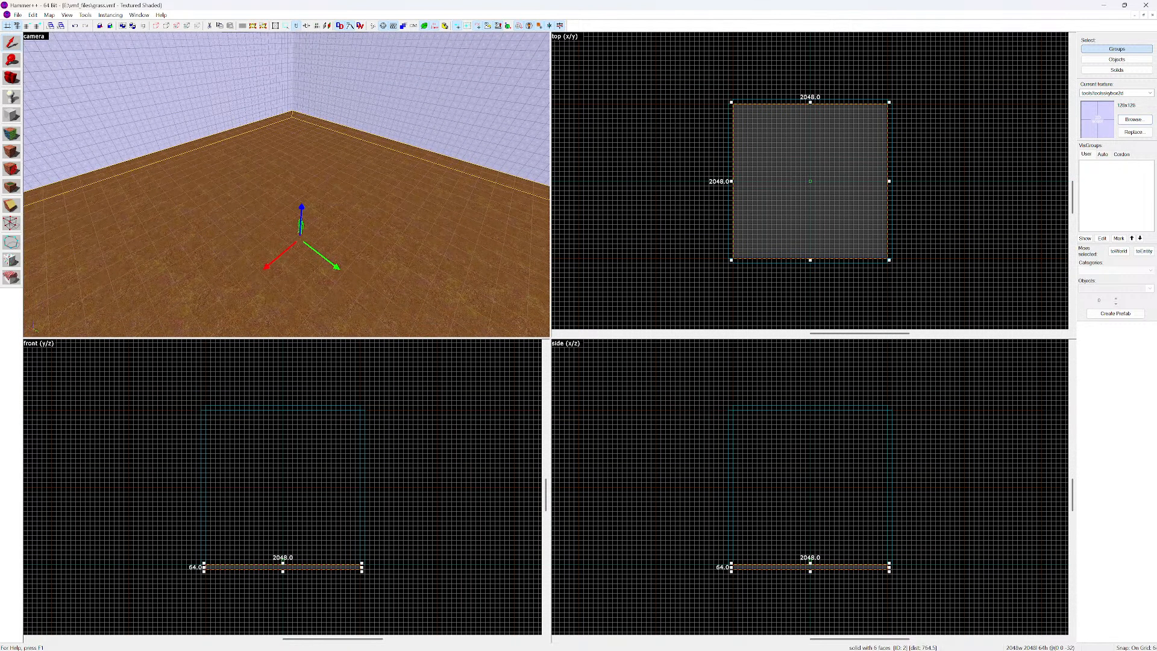
left_click(12, 98)
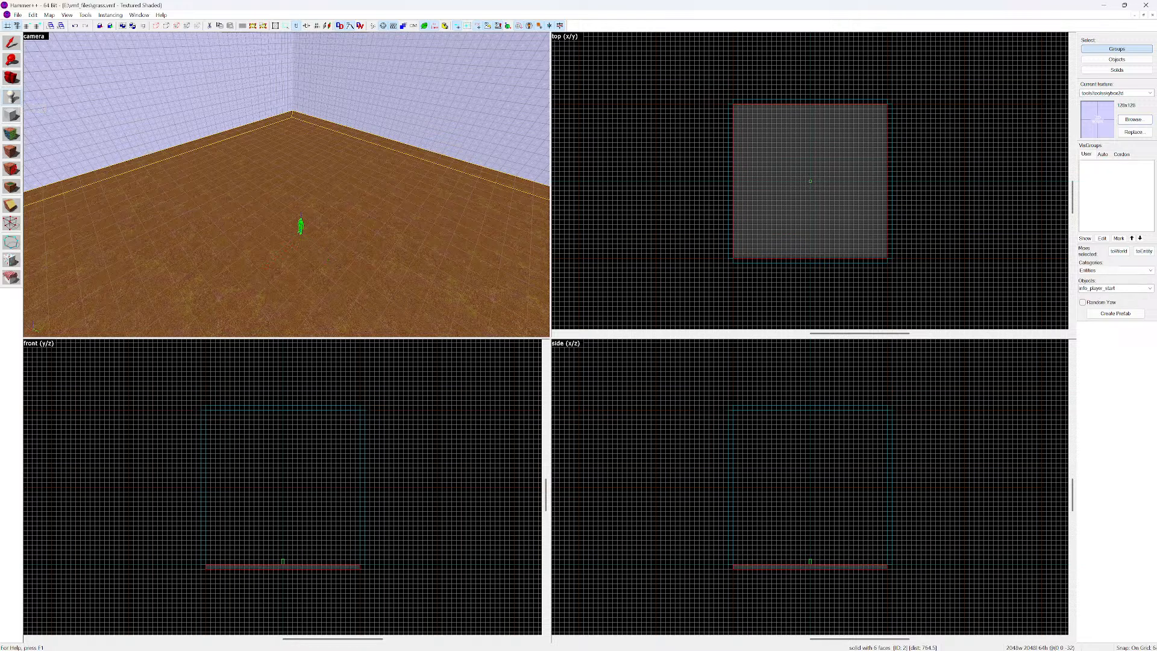
left_click(270, 198)
key("z")
key("w")
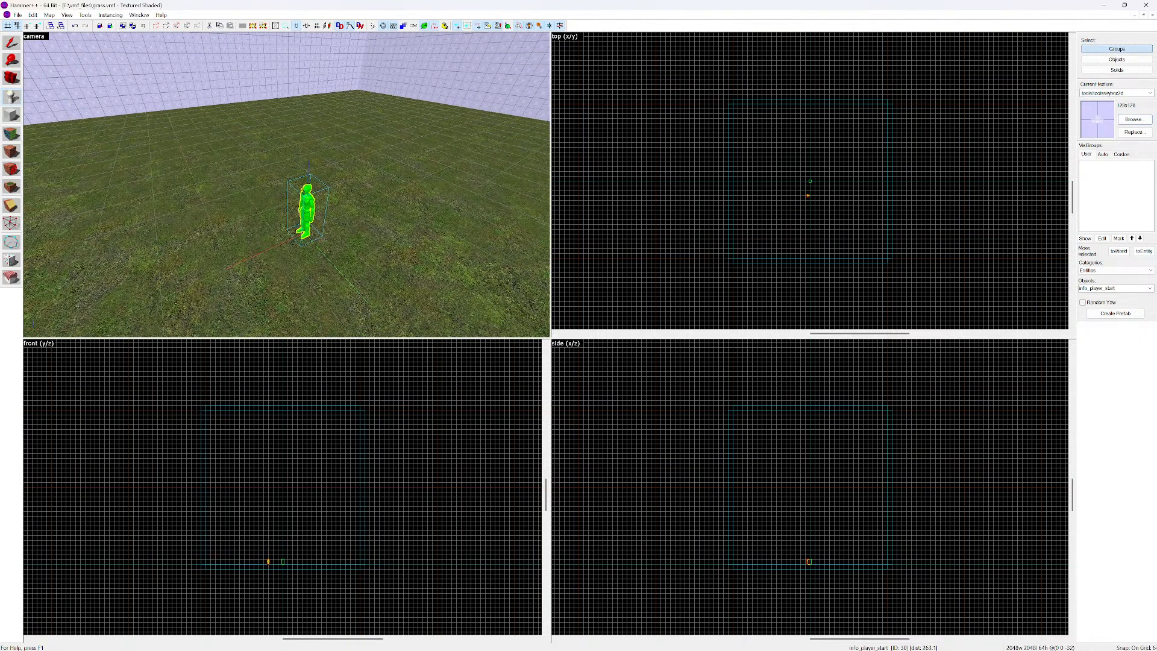
Change the new entity's class from info_player_start to light_environment and apply it
key("shift+s")
key("alt+Return")
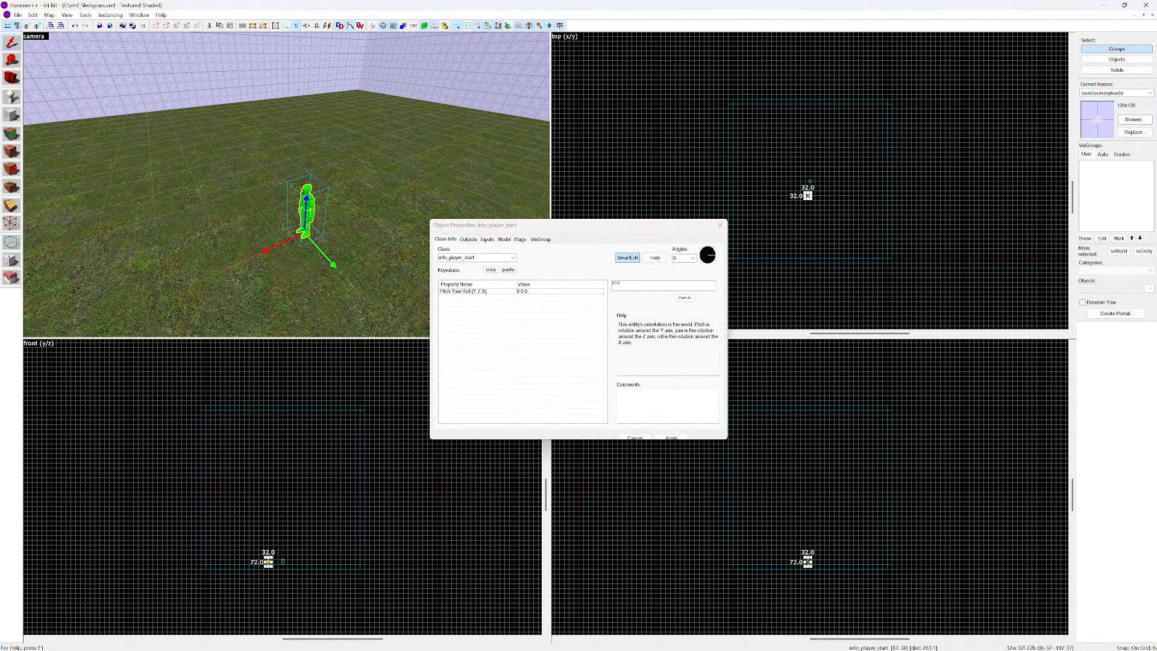
key("alt+Down")
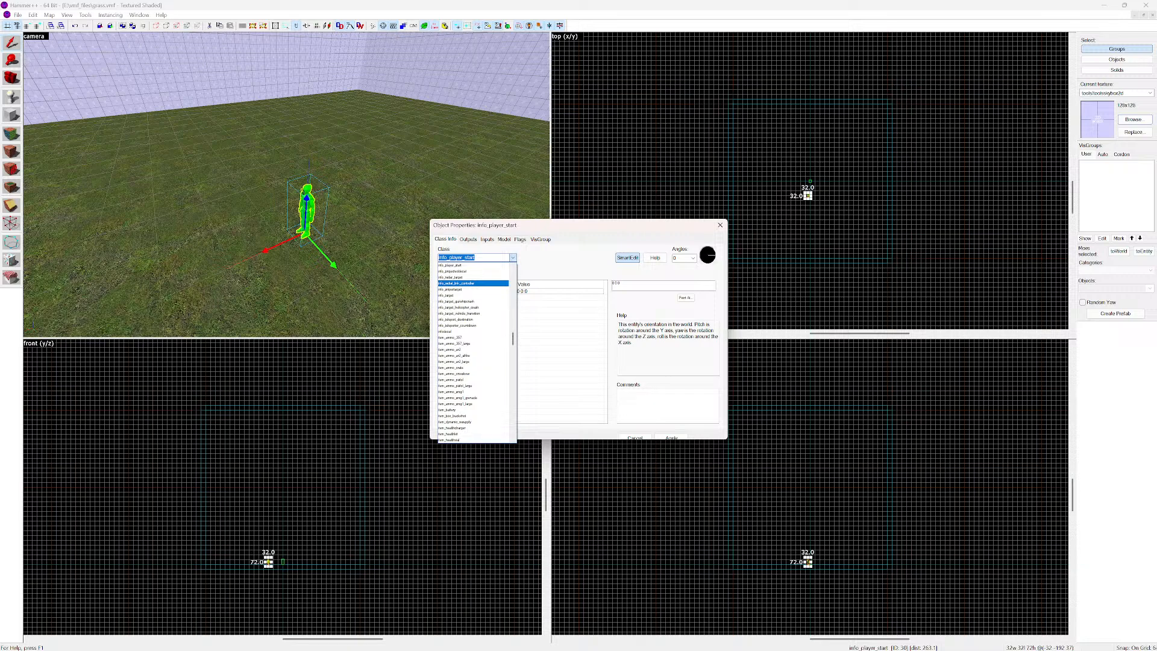
type("light")
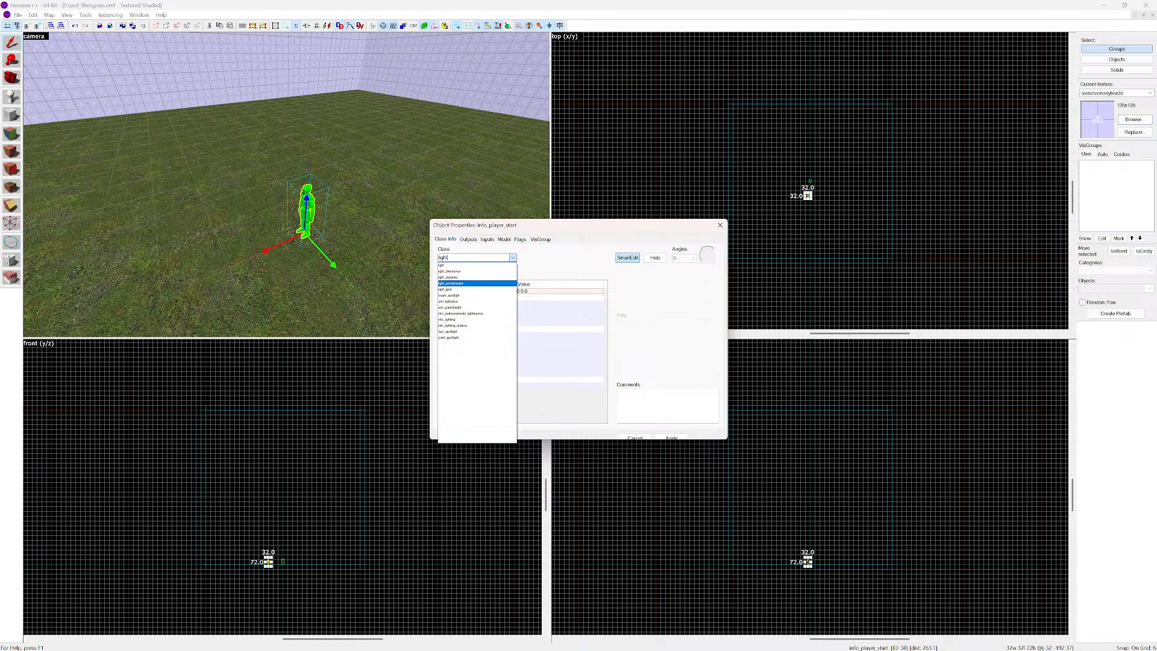
left_click(451, 283)
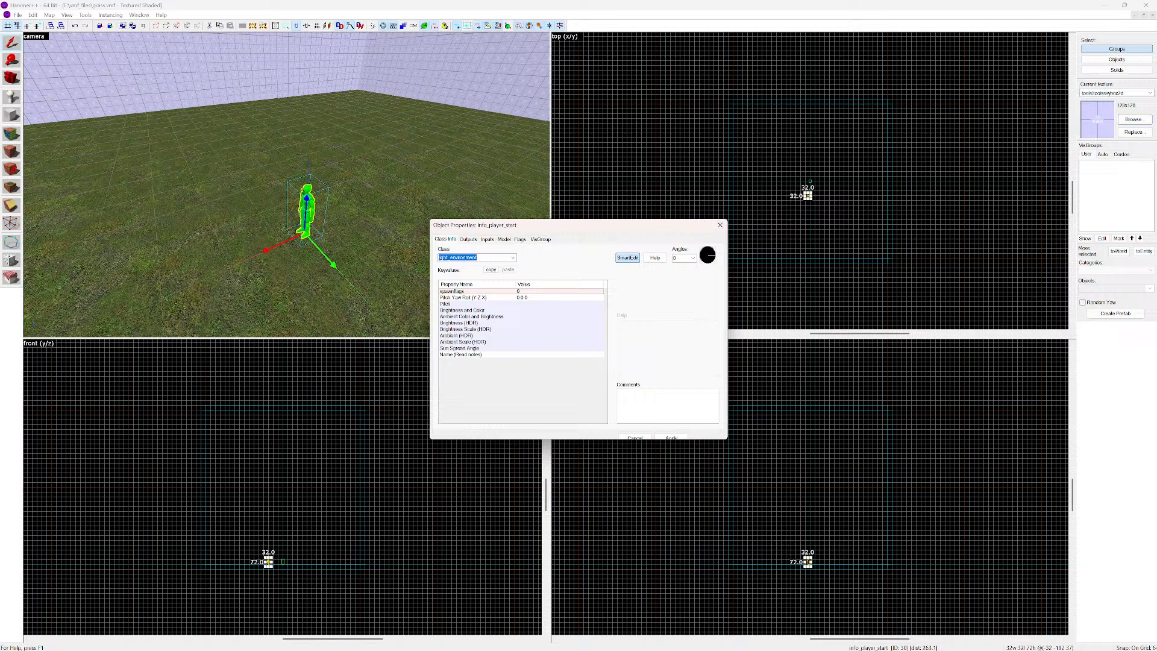
key("Return")
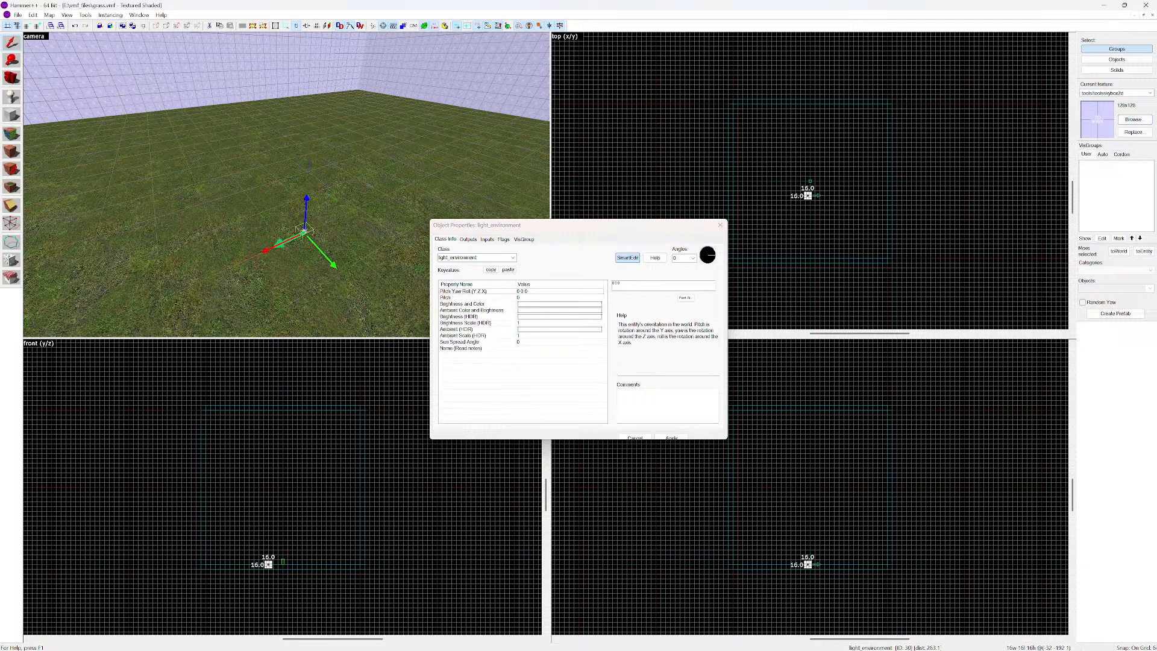
Raise the light_environment entity to a height of 256 above the grass floor and set its pitch to -90
left_click_drag(306, 211, 302, 52)
scroll(307, 121, "down", 1)
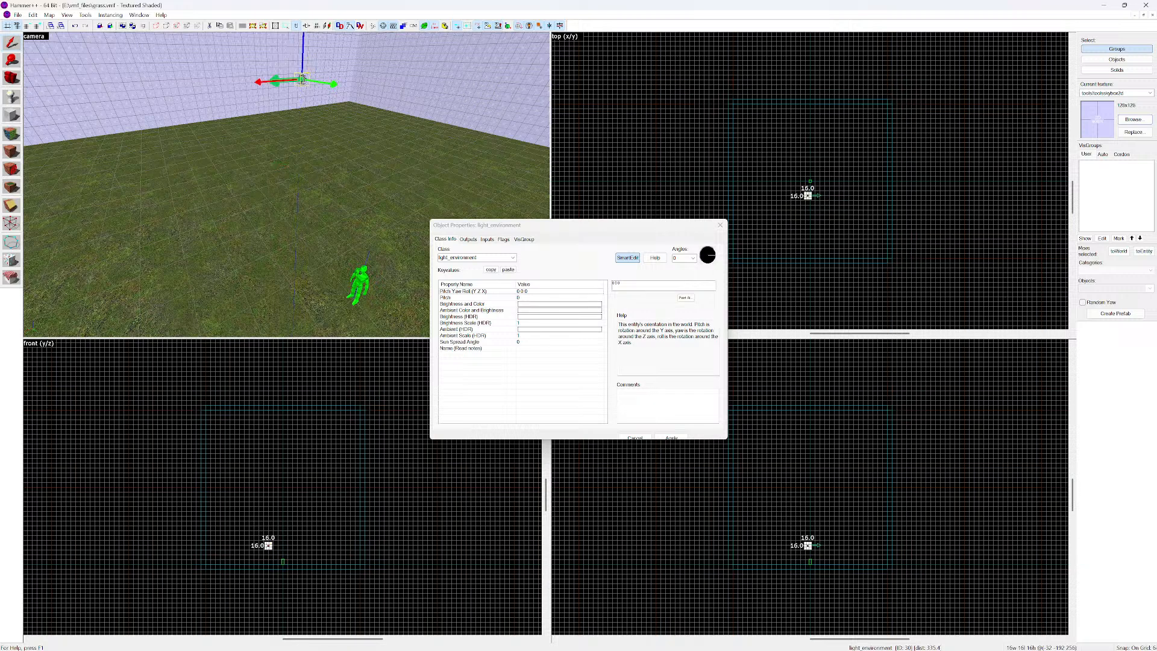
left_click(482, 297)
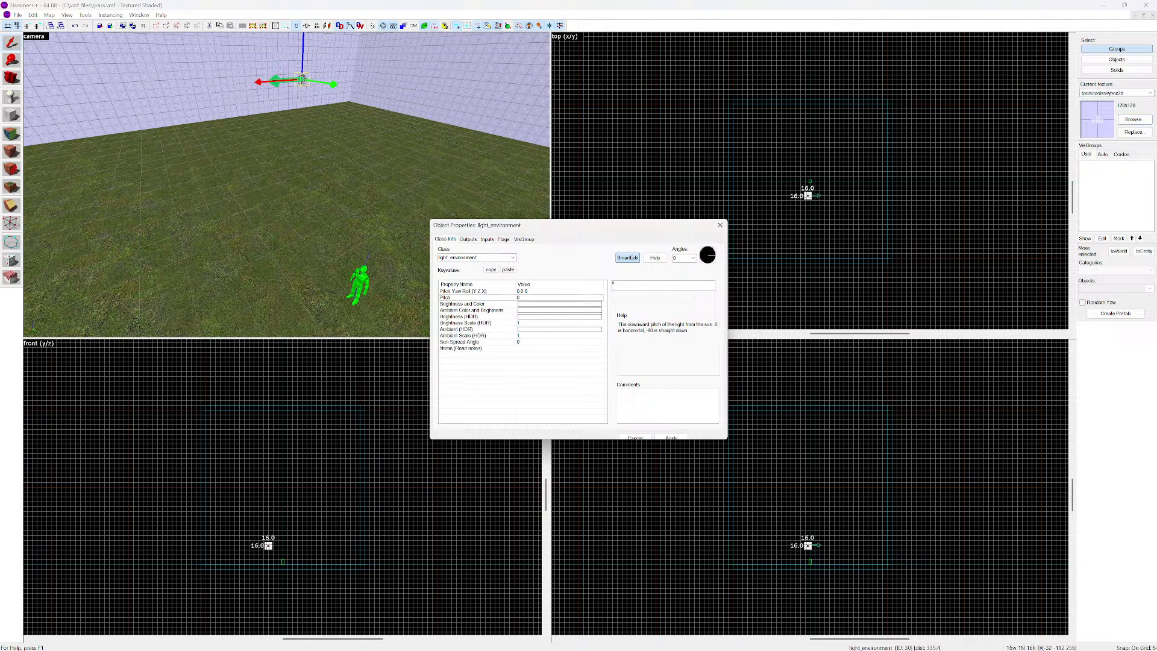
double_click(613, 283)
type("-9")
key("Return")
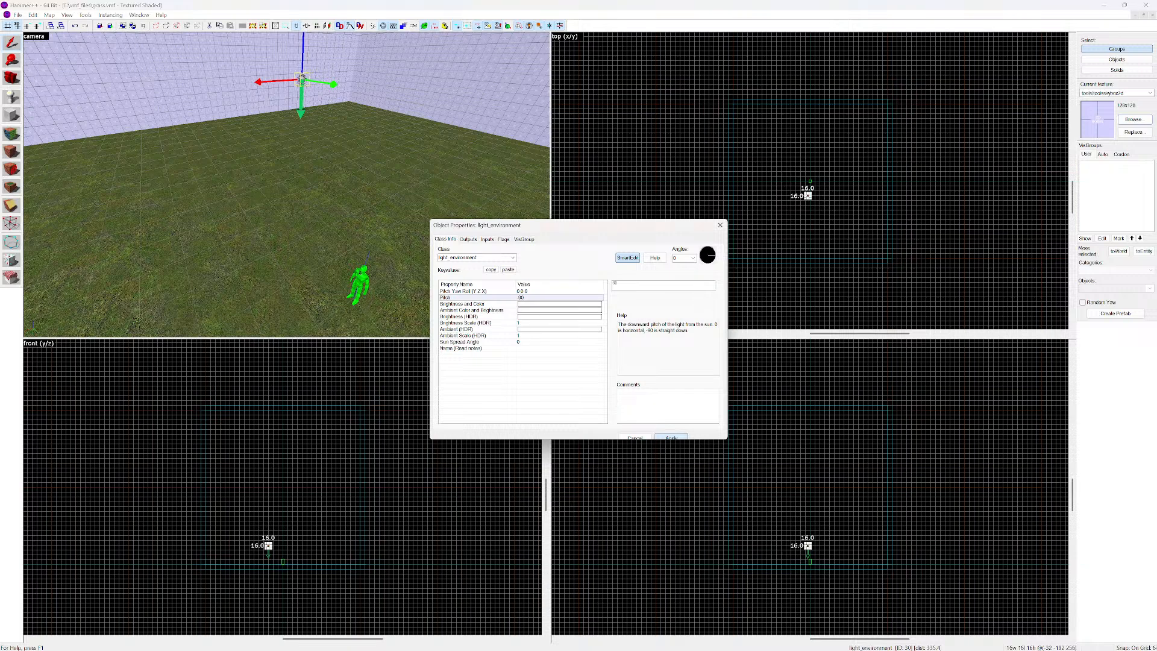
left_click(719, 224)
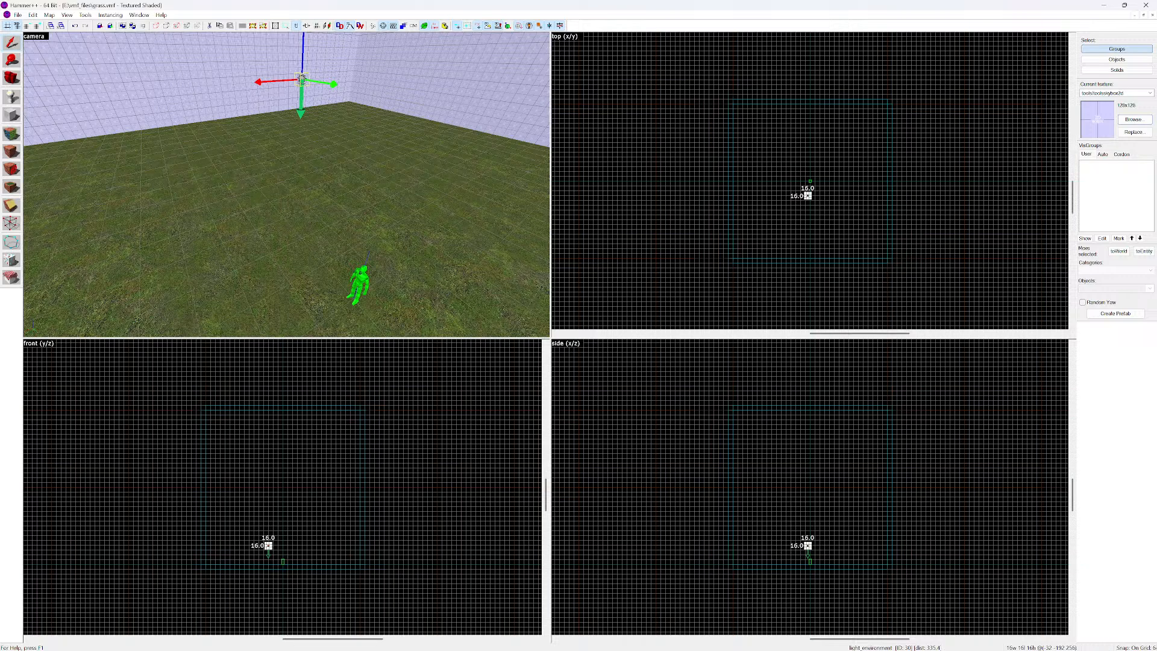
Switch the camera view to 3D Lighting Preview with the light_environment and player start in sight
scroll(287, 184, "down", 5)
key("z")
key("w")
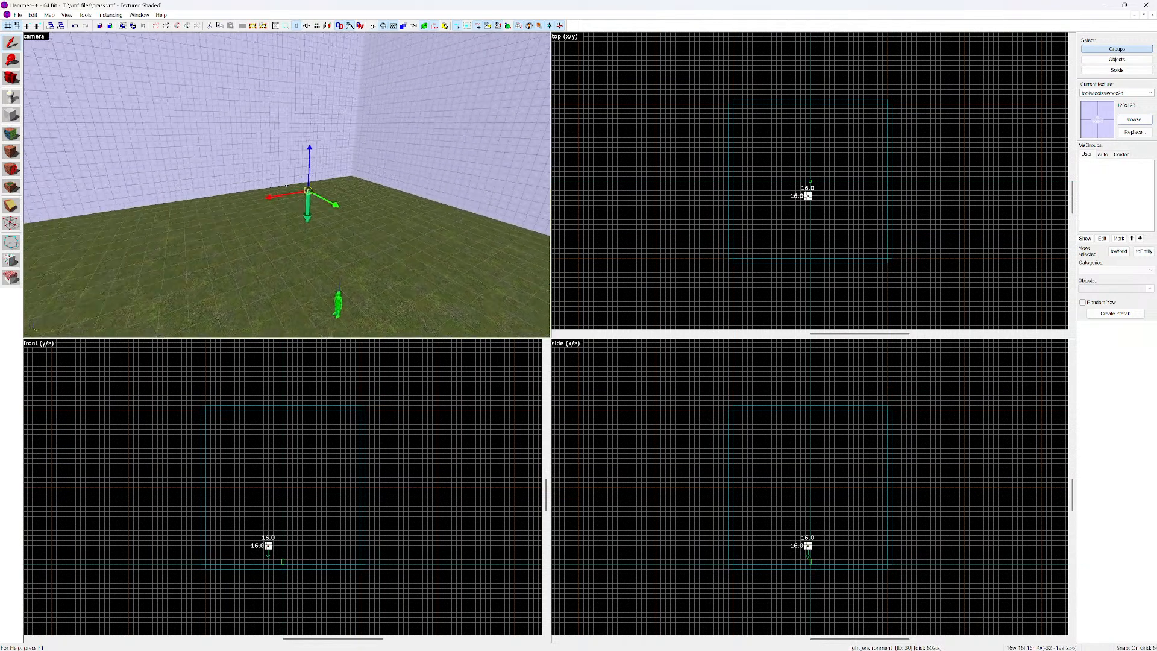
key("a")
key("s")
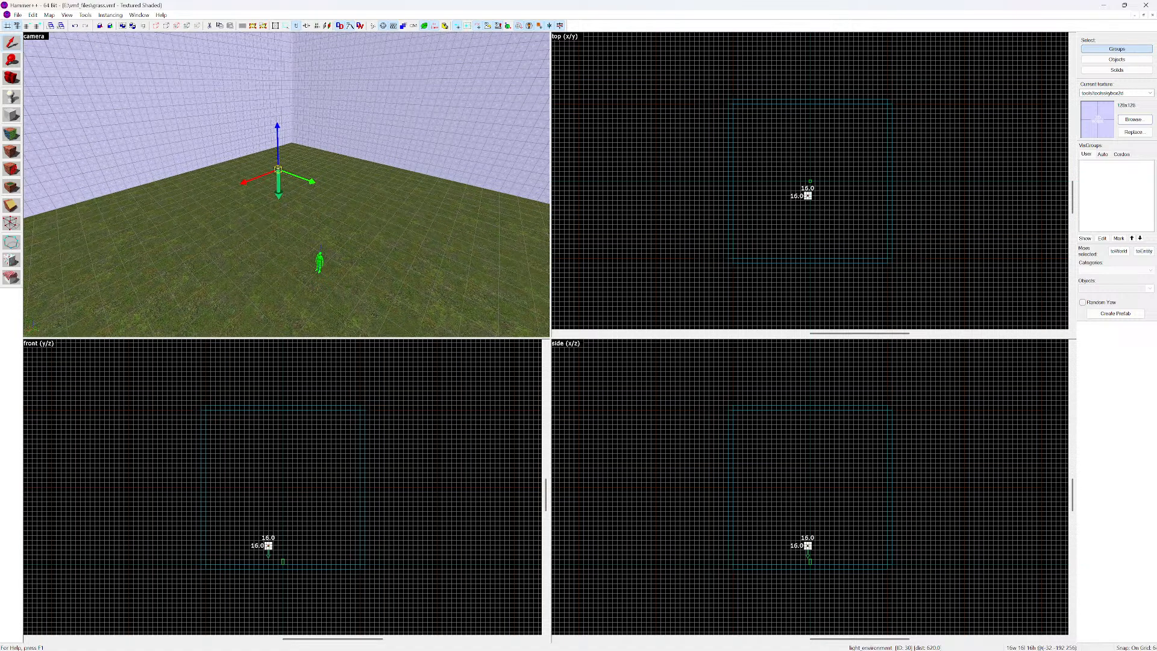
key("alt+t")
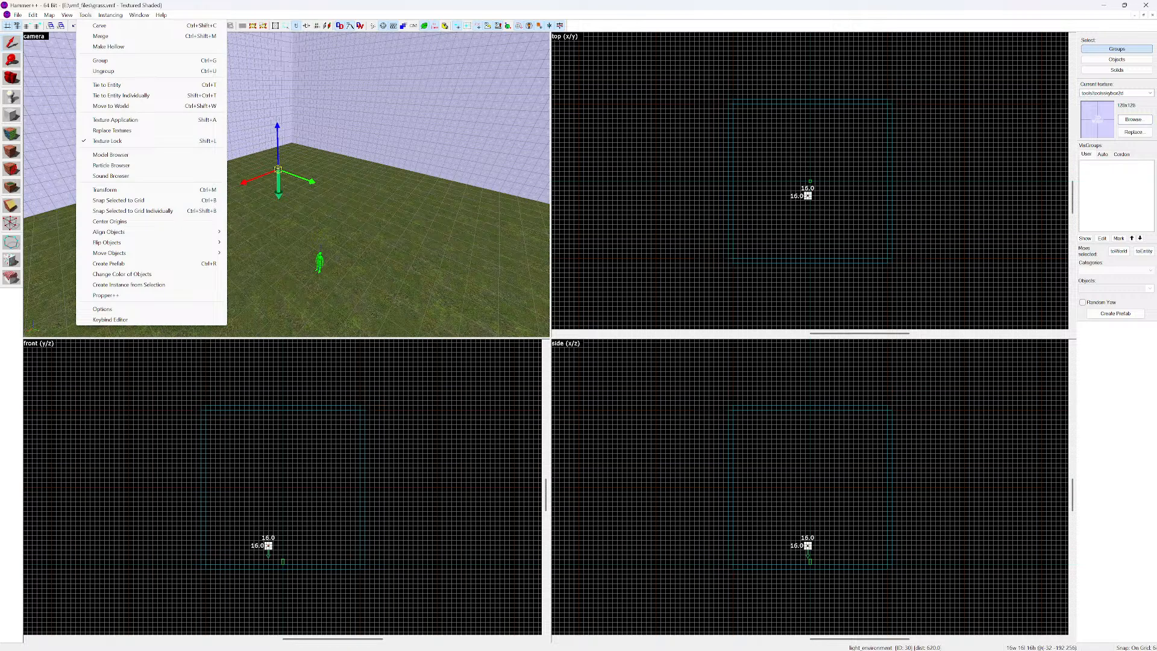
key("Escape")
key("alt+t")
key("Left")
key("Down")
key("Down")
key("Down")
key("Down")
key("Down")
key("Down")
key("Down")
key("Down")
key("Down")
key("Down")
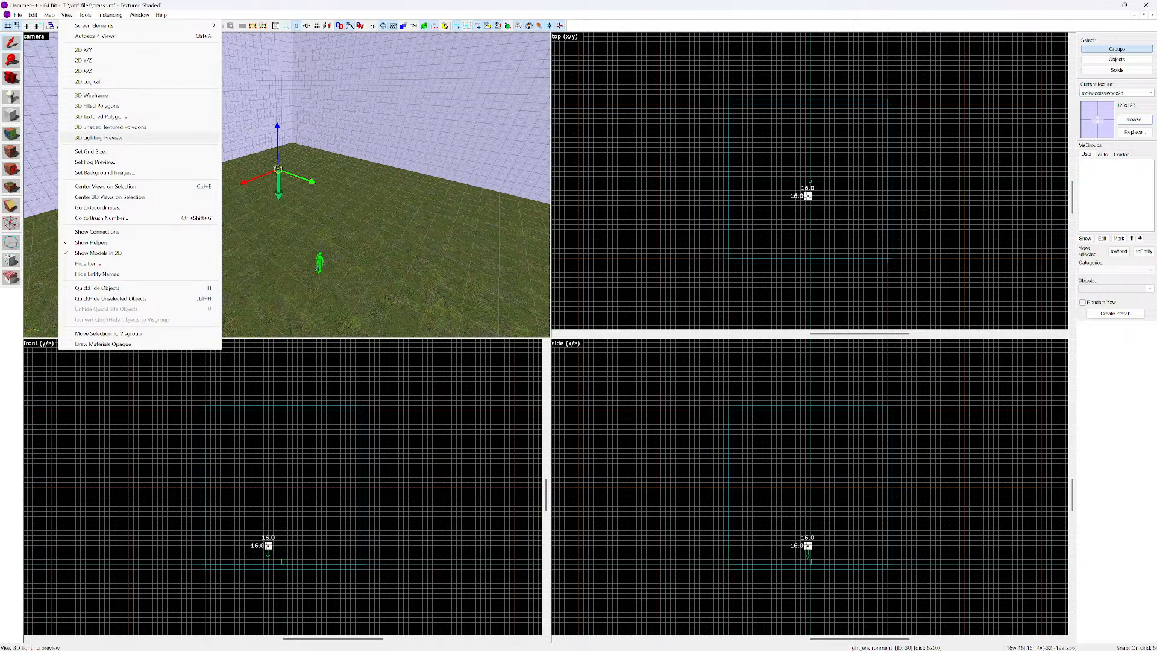
key("Return")
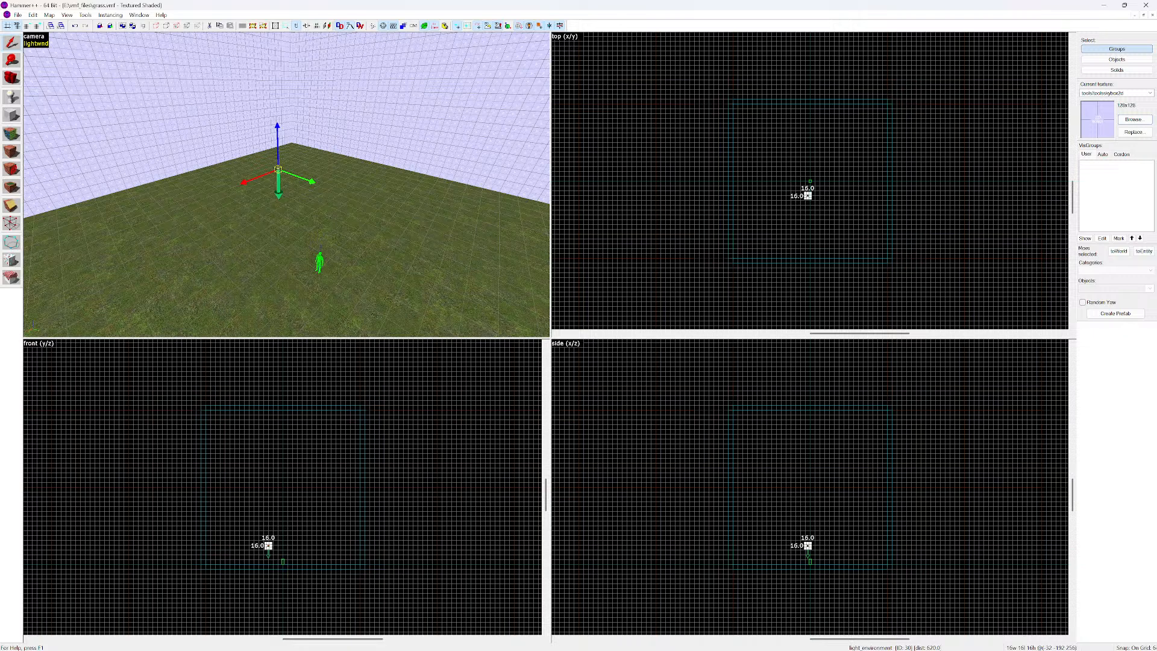
key("space")
key("space")
left_click(34, 36)
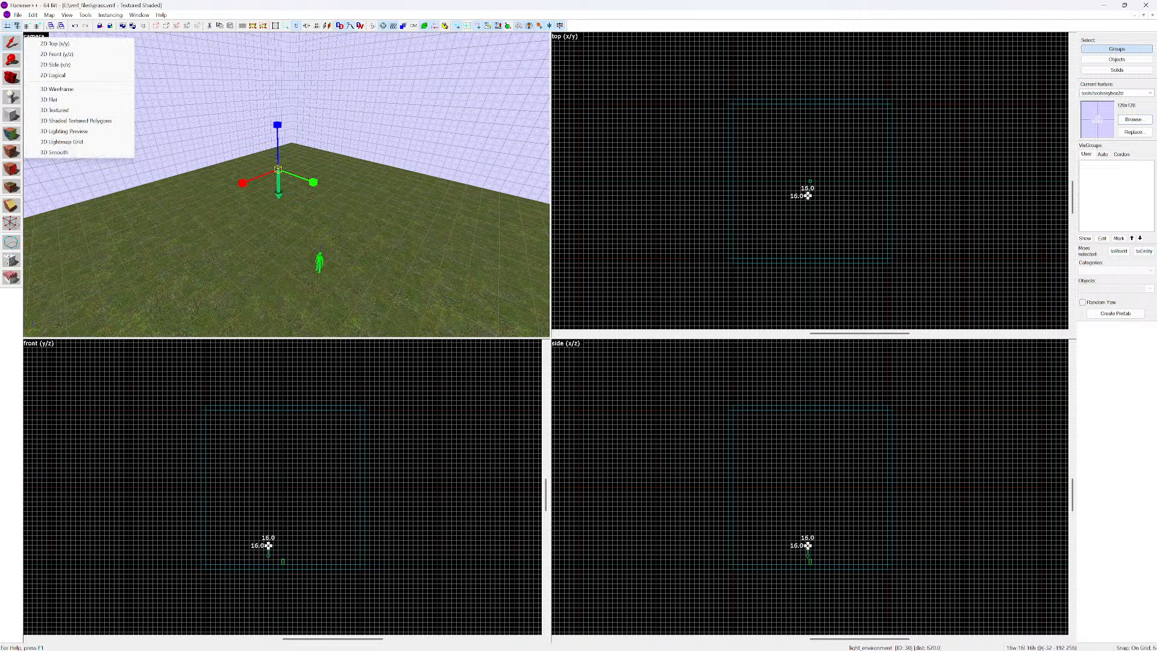
left_click(34, 36)
key("Escape")
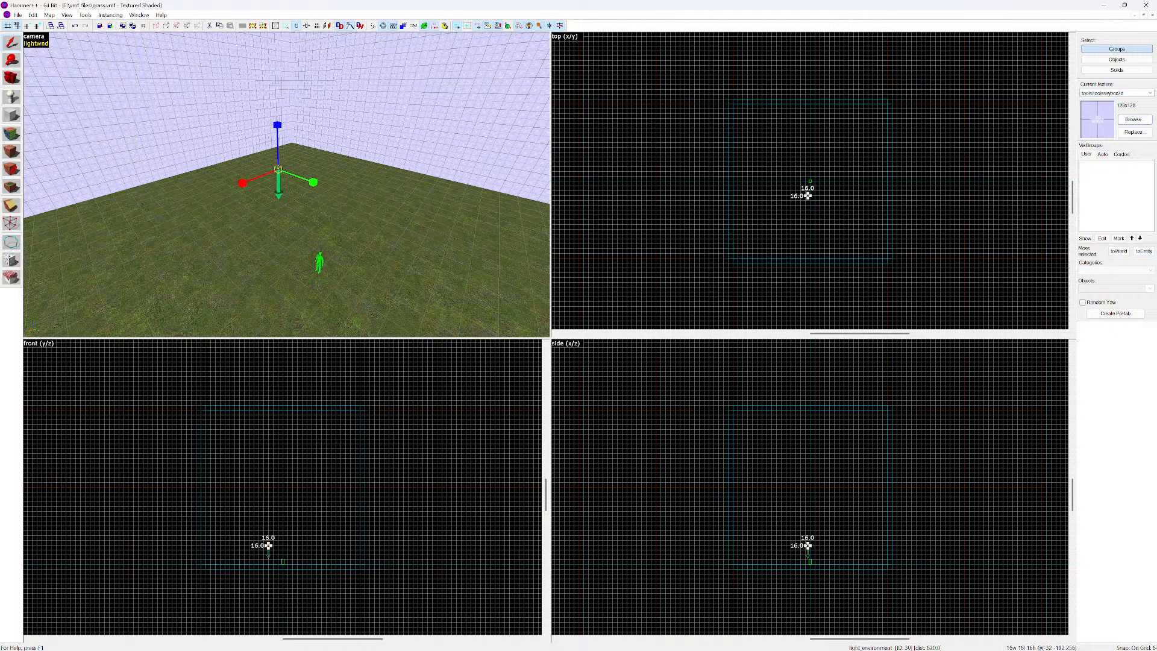
left_click(158, 120)
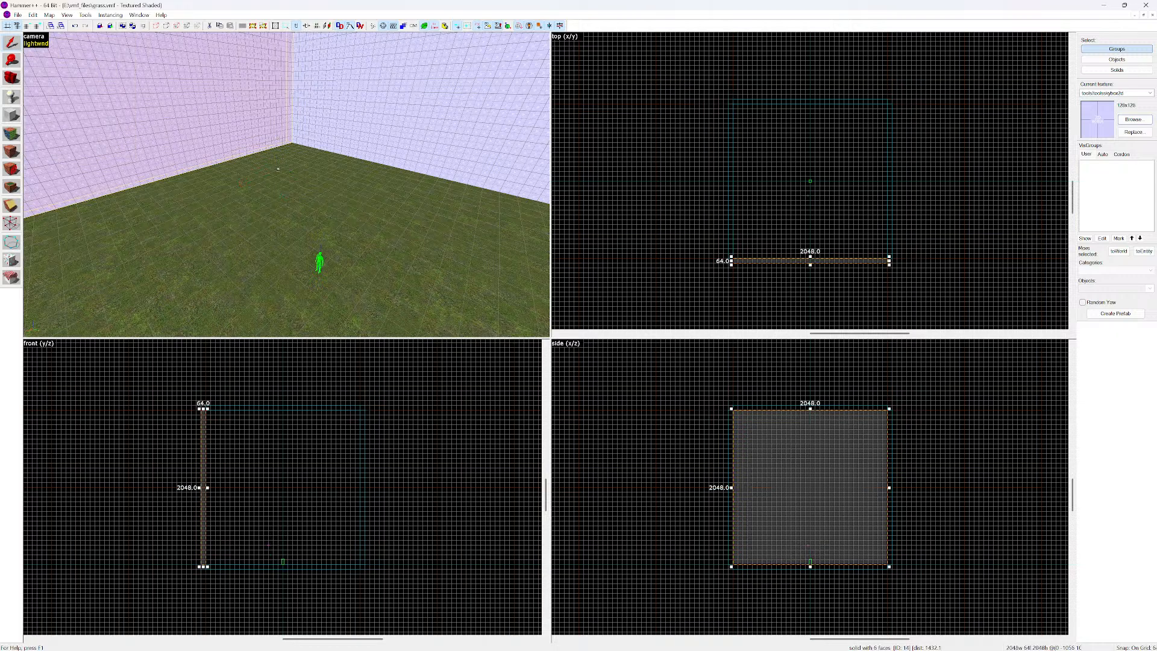
key("alt+Return")
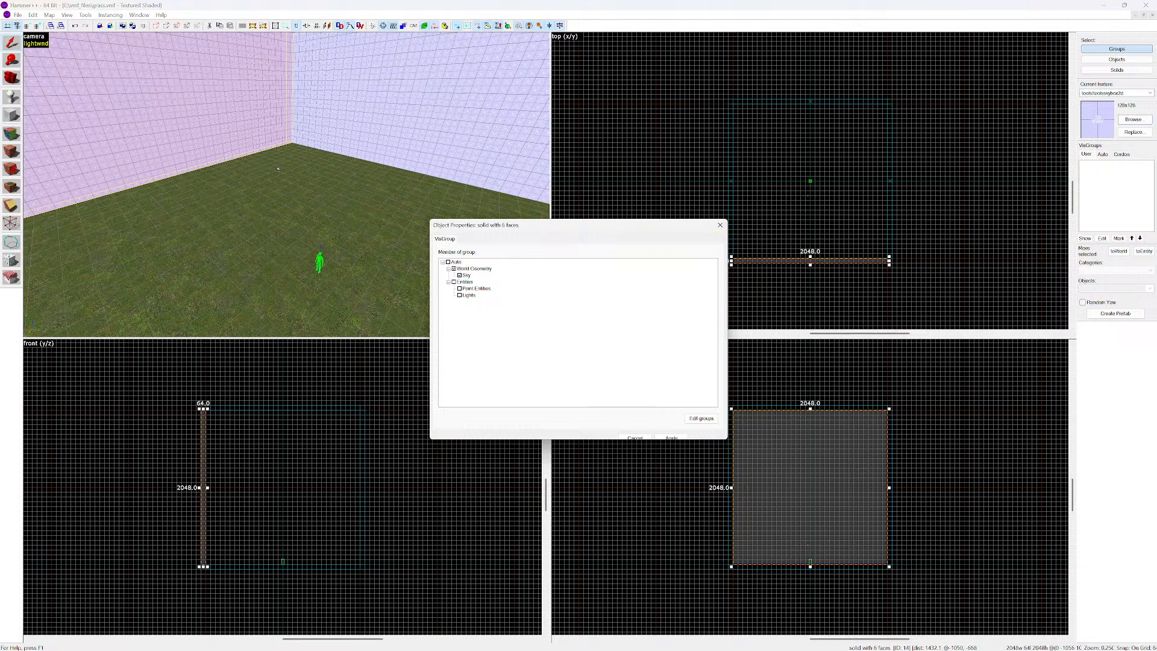
left_click(720, 225)
left_click(34, 36)
left_click(34, 36)
left_click(34, 36)
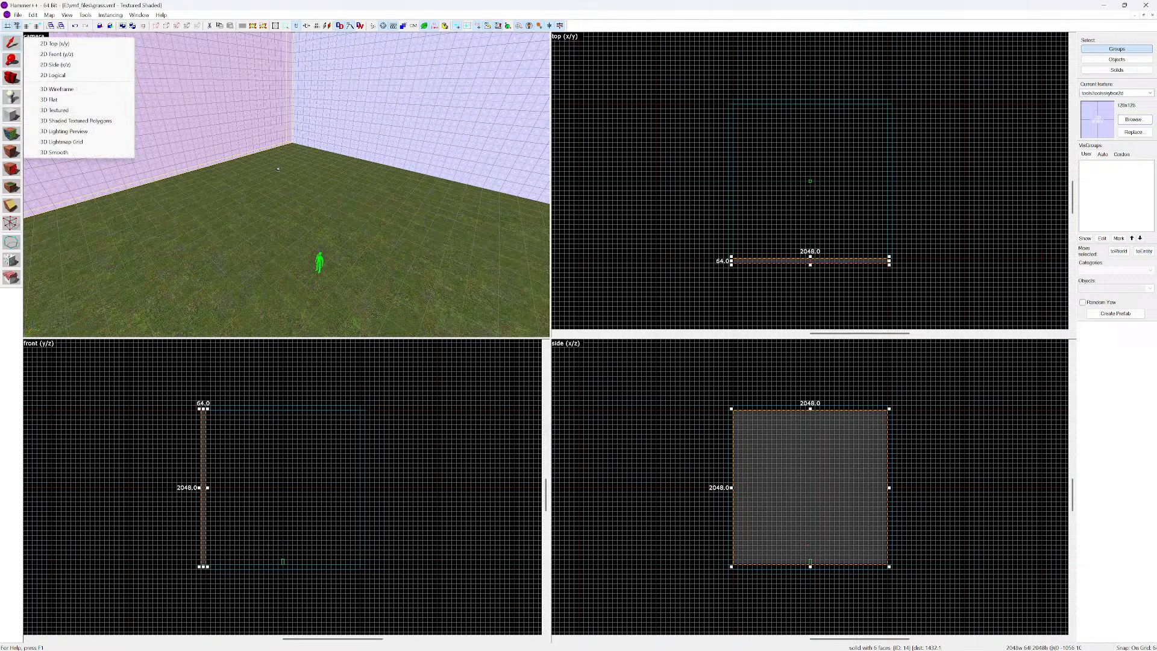
key("Escape")
key("alt+Return")
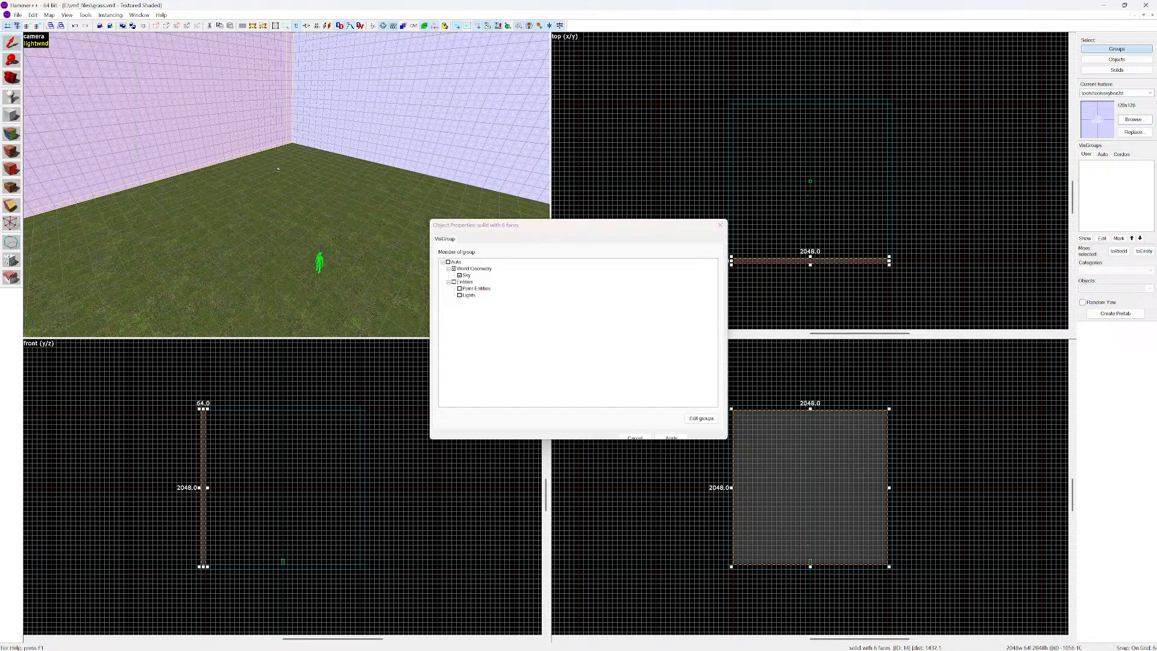
left_click(719, 225)
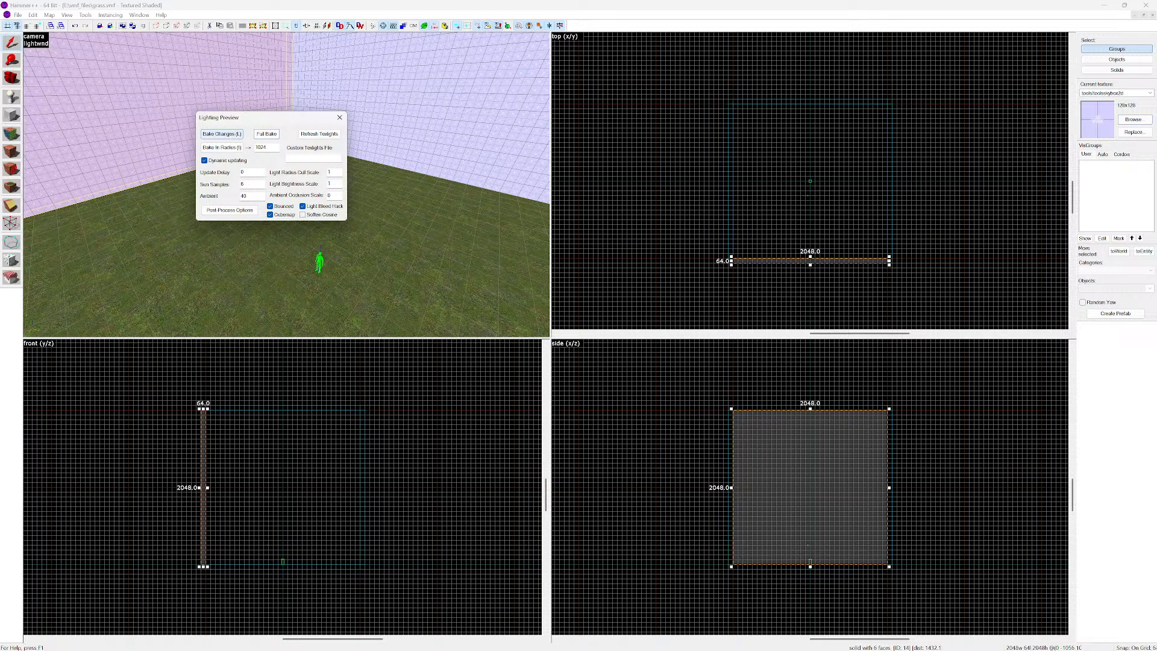
Bake the lighting changes in the lighting preview and close its settings
key("l")
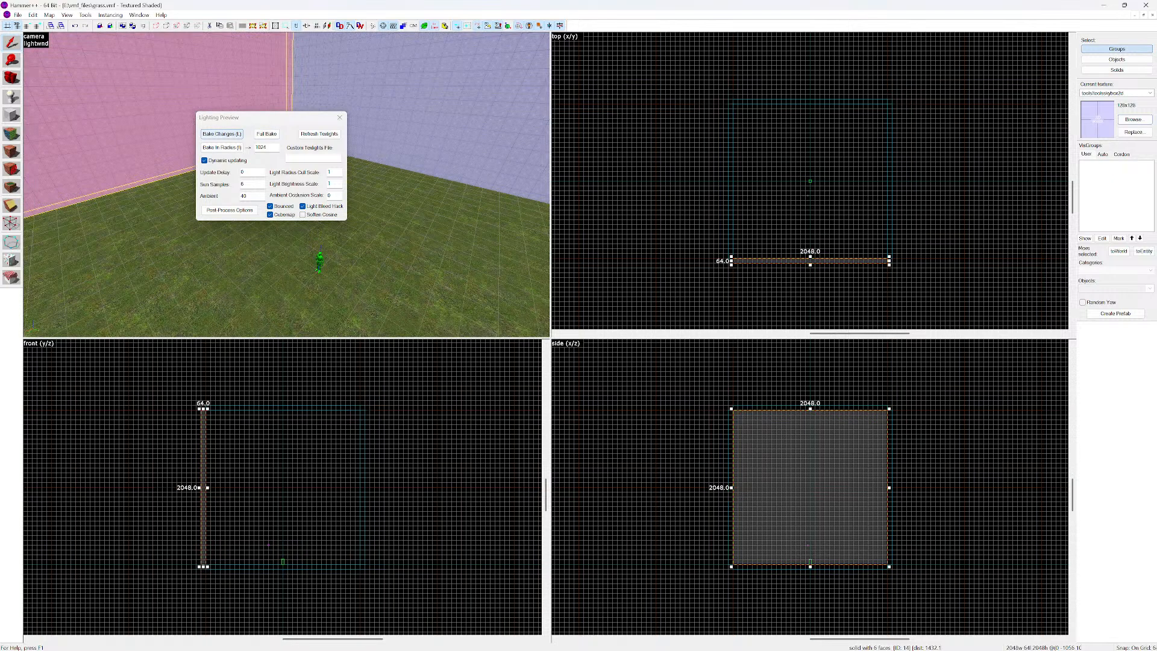
left_click(339, 116)
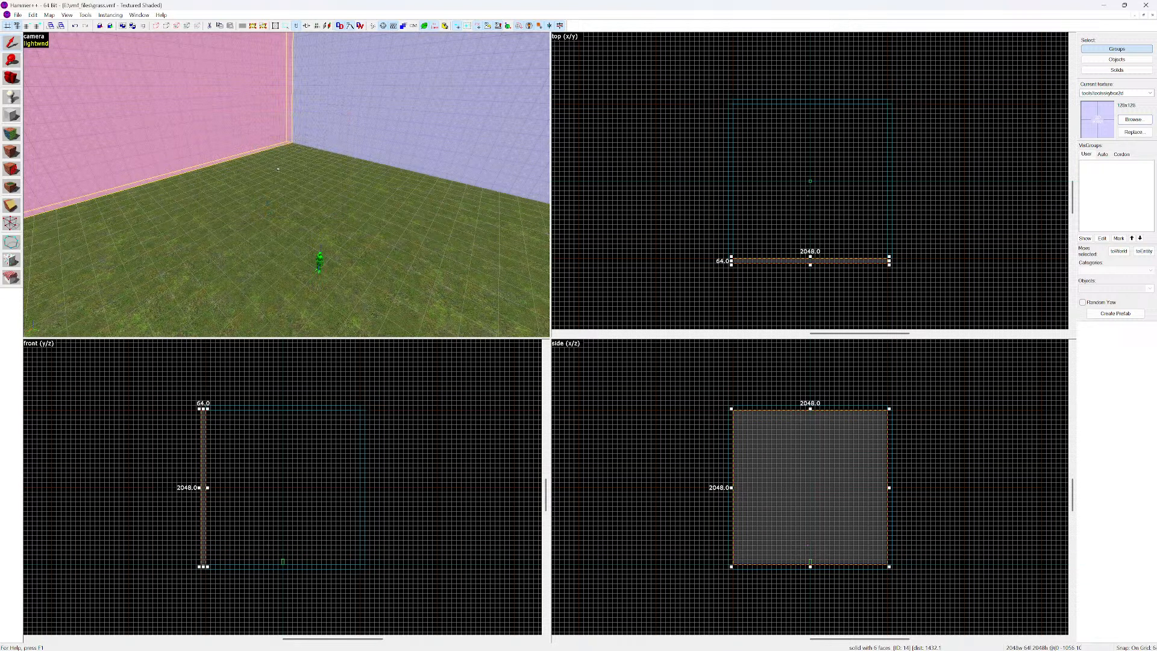
Examine the baked lighting on the grass floor, the player start model and the skybox walls from several viewpoints
key("w")
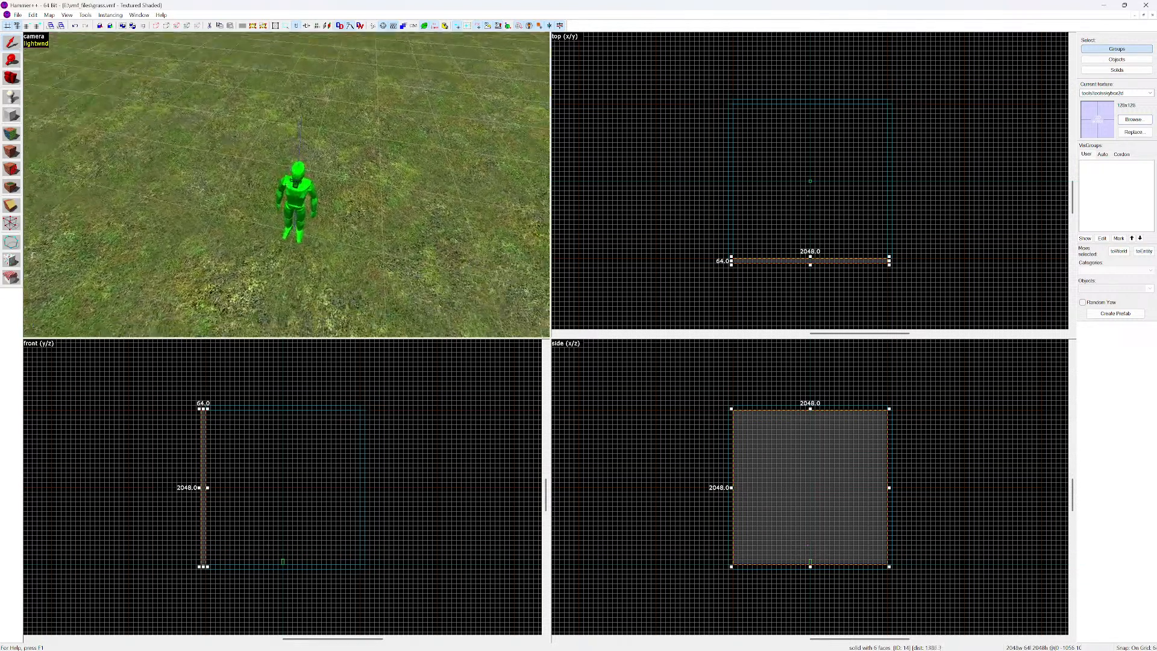
key("s")
key("w")
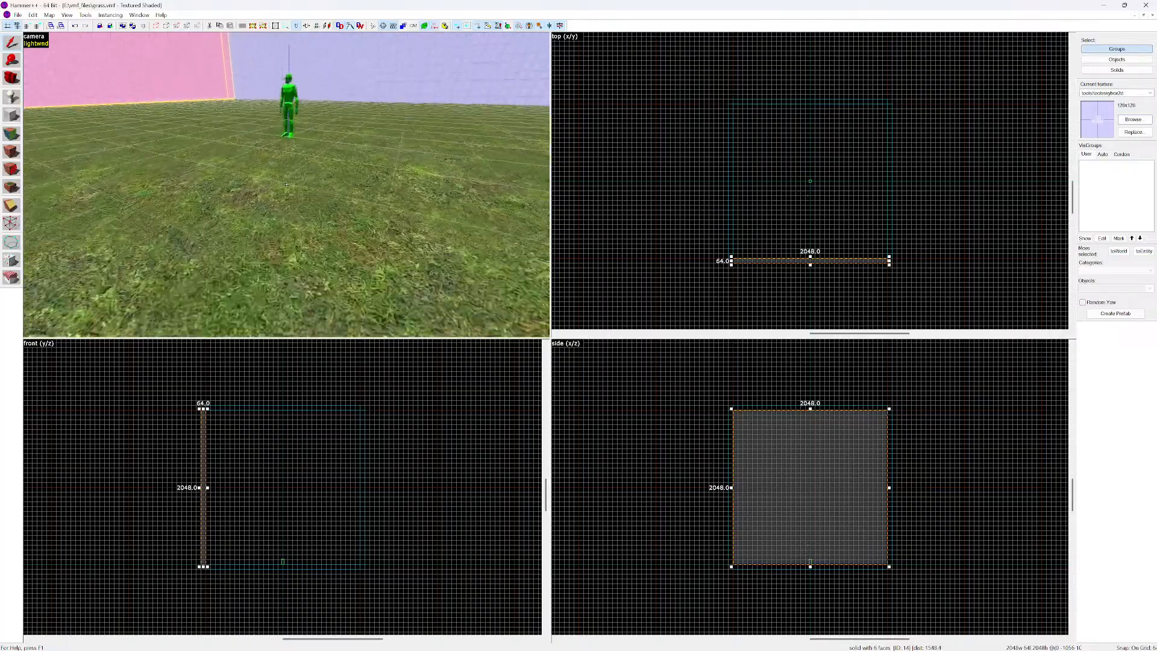
key("w")
key("s")
key("w")
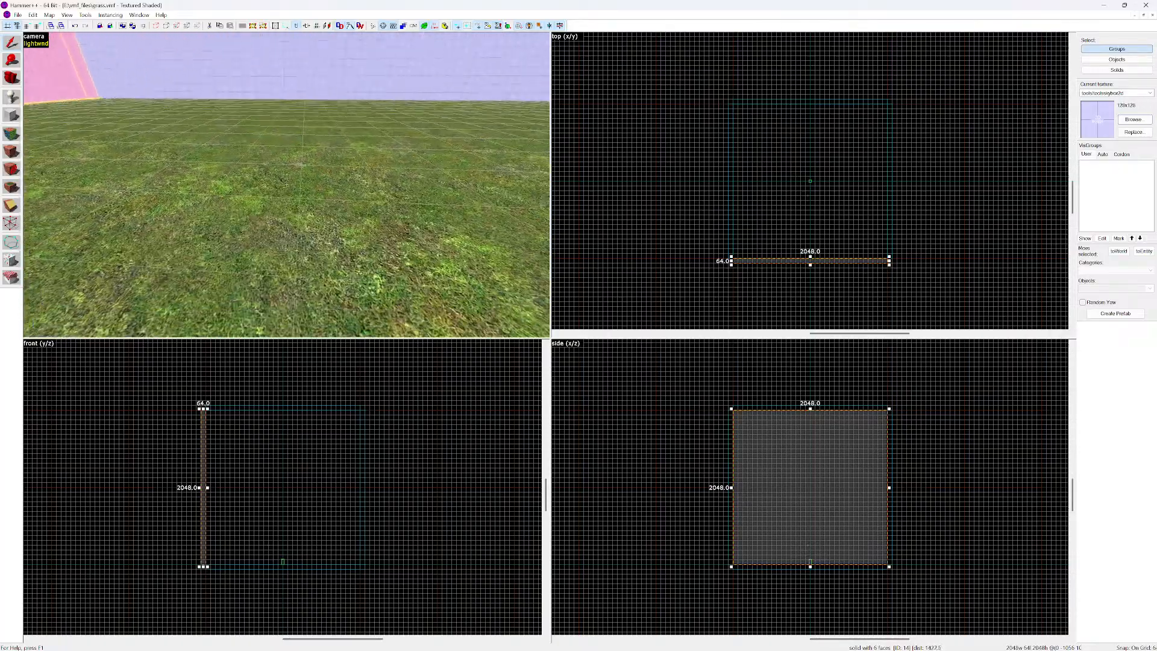
key("s")
key("w")
key("s")
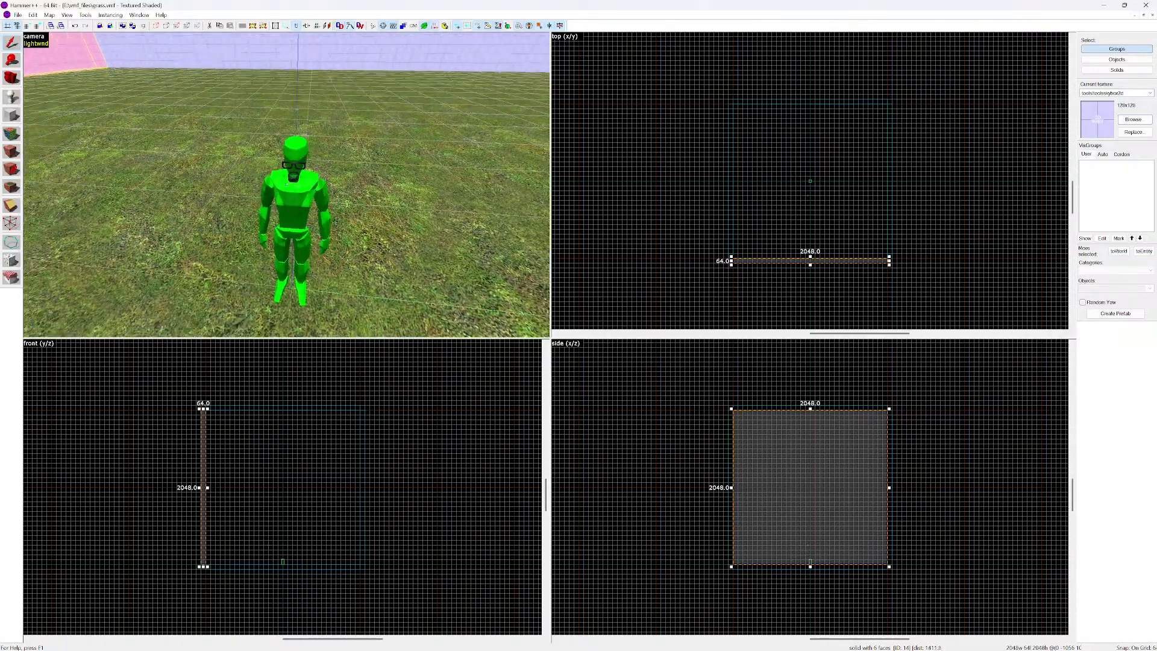
key("d")
key("a")
key("w")
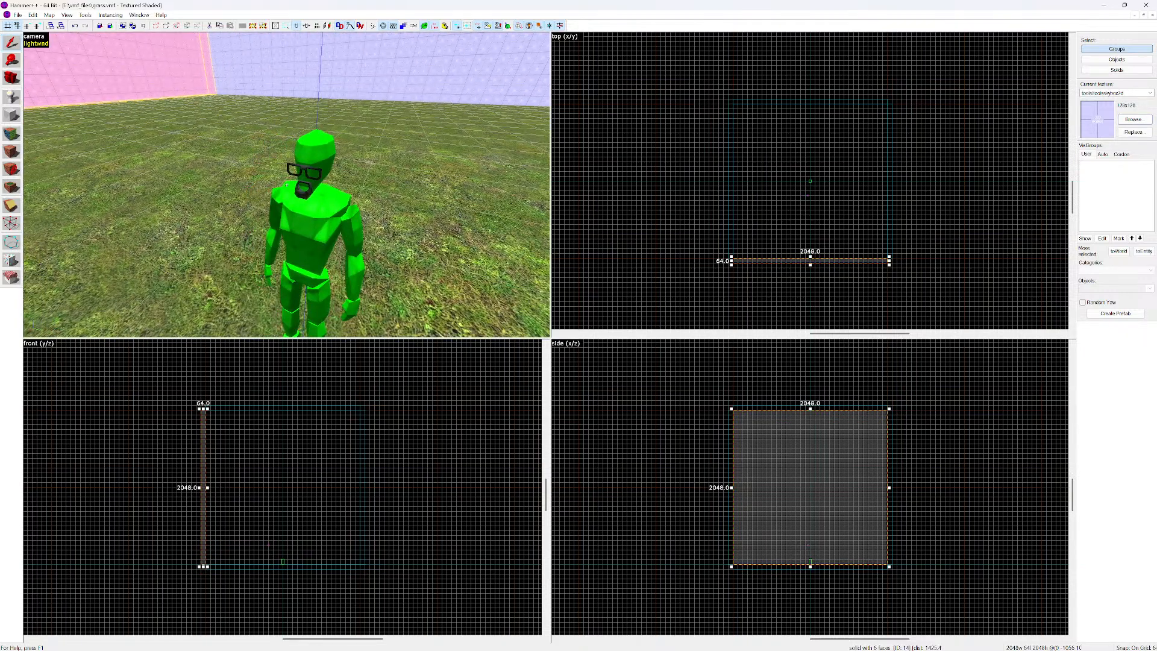
key("s")
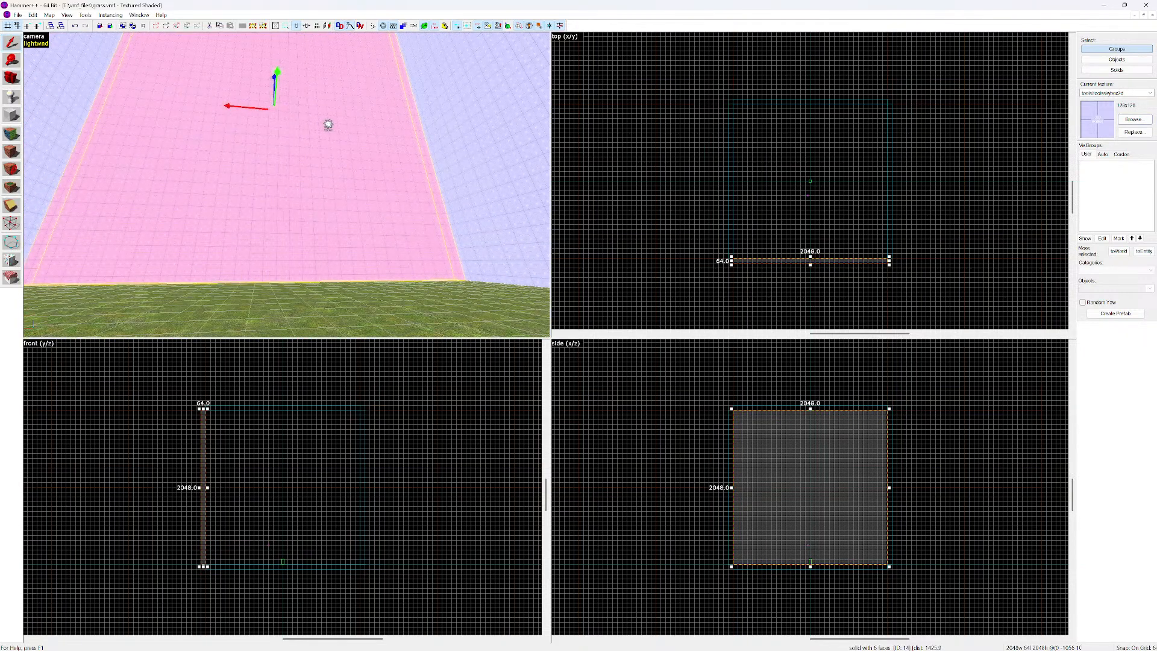
Compile grass.vmf with the current run settings and launch the map in Garry's Mod
key("alt+f")
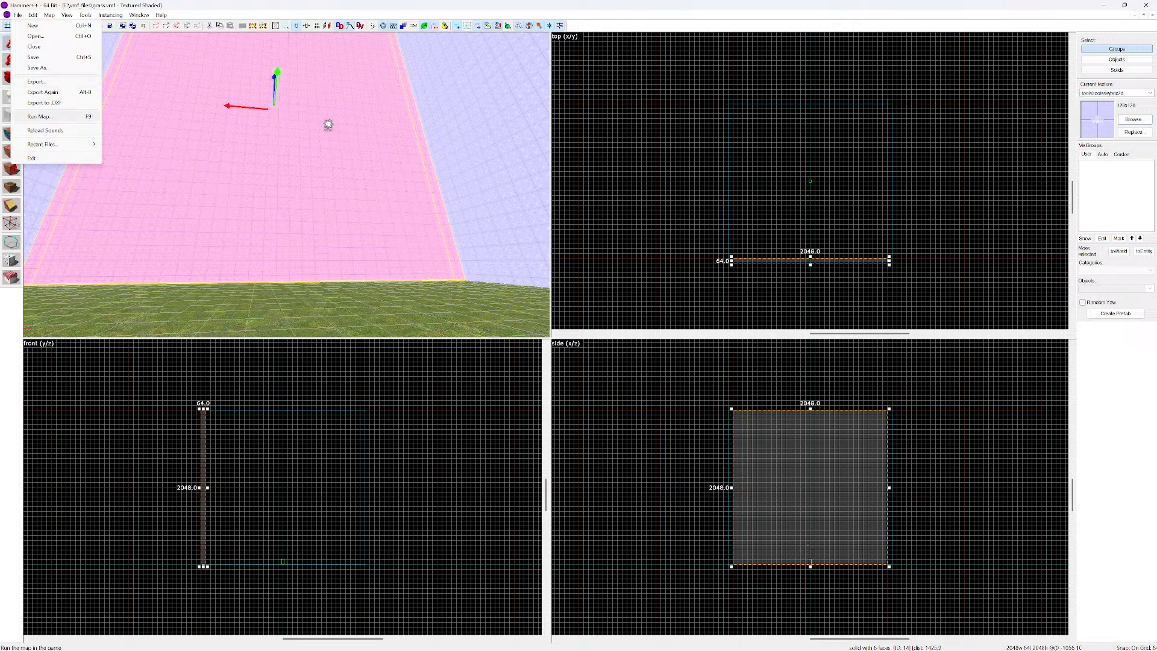
key("F9")
key("Return")
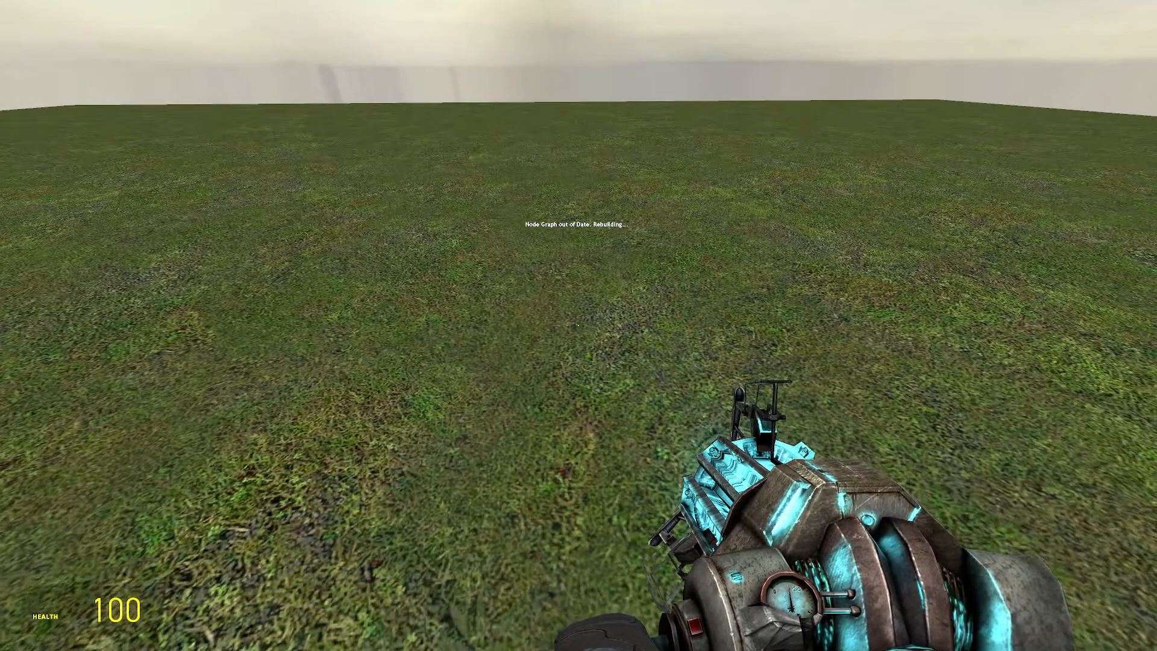
Equip the submachine gun and fire it while checking the grass floor and sky in the running map
scroll(578, 325, "down", 2)
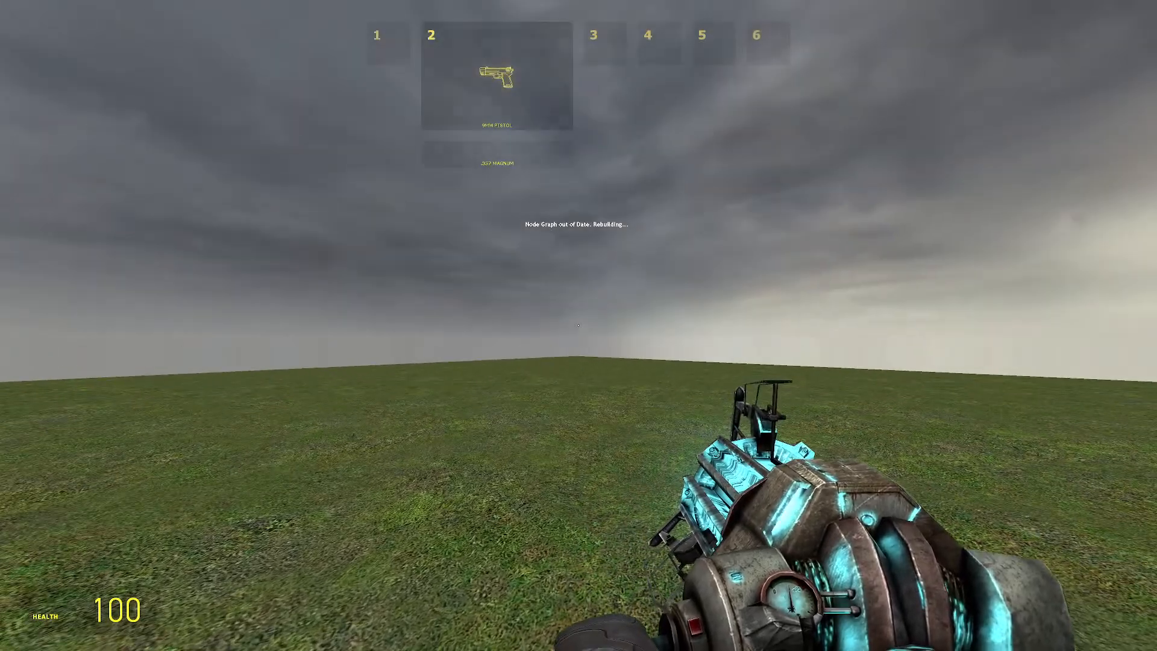
left_click(579, 325)
scroll(578, 325, "down", 1)
left_click(578, 326)
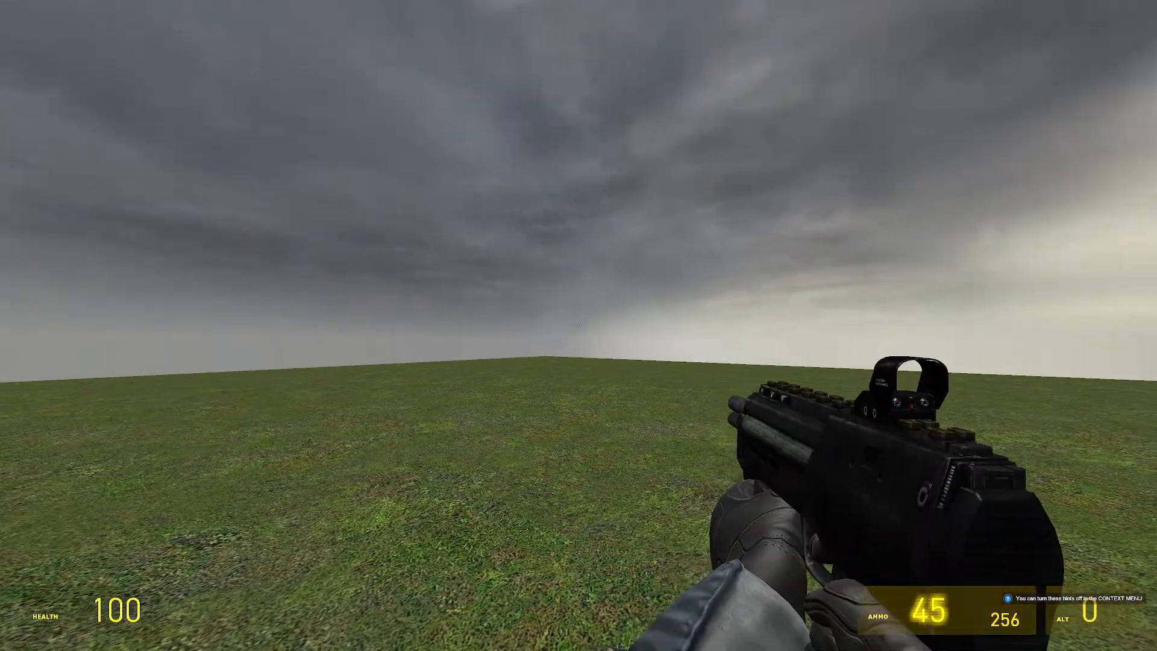
left_click(579, 326)
left_click(579, 325)
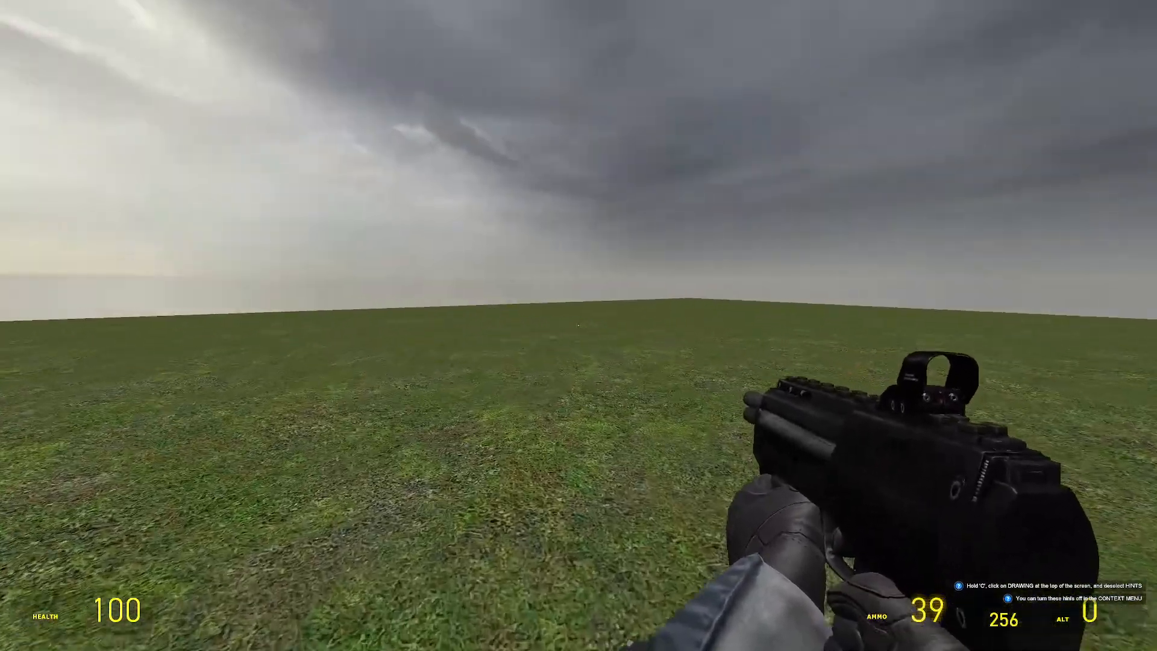
Try the pulse rifle and shotgun while inspecting the map's lighting from several directions, and return to Hammer++
scroll(579, 325, "down", 1)
left_click(578, 325)
scroll(578, 325, "down", 1)
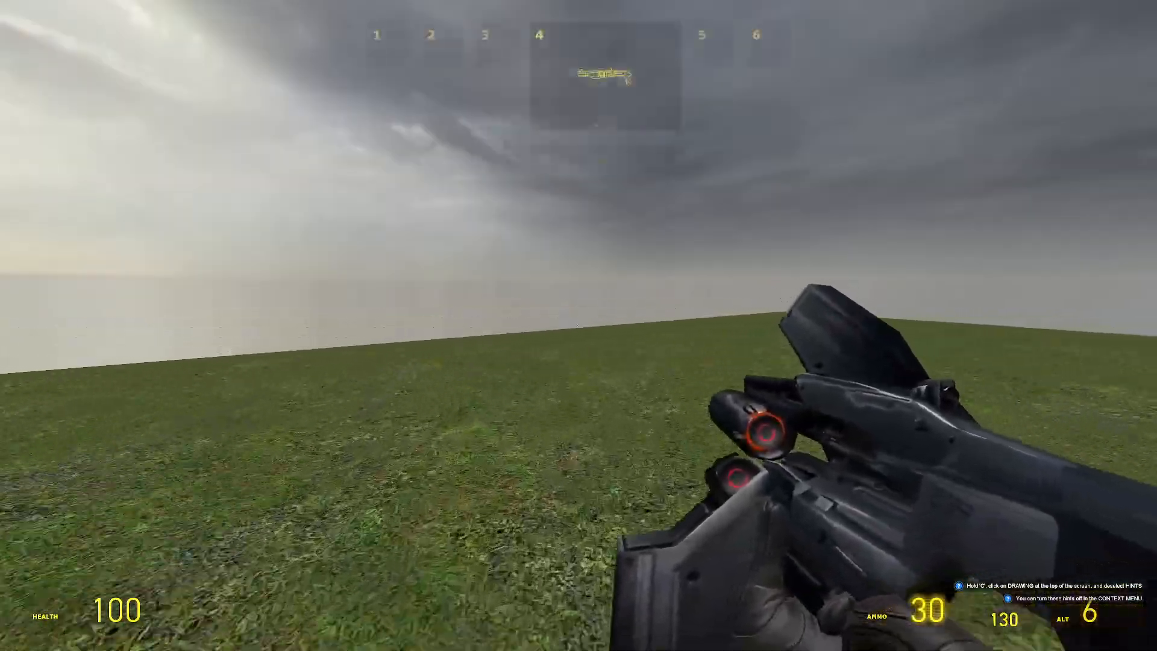
left_click(578, 325)
left_click(578, 326)
left_click(578, 325)
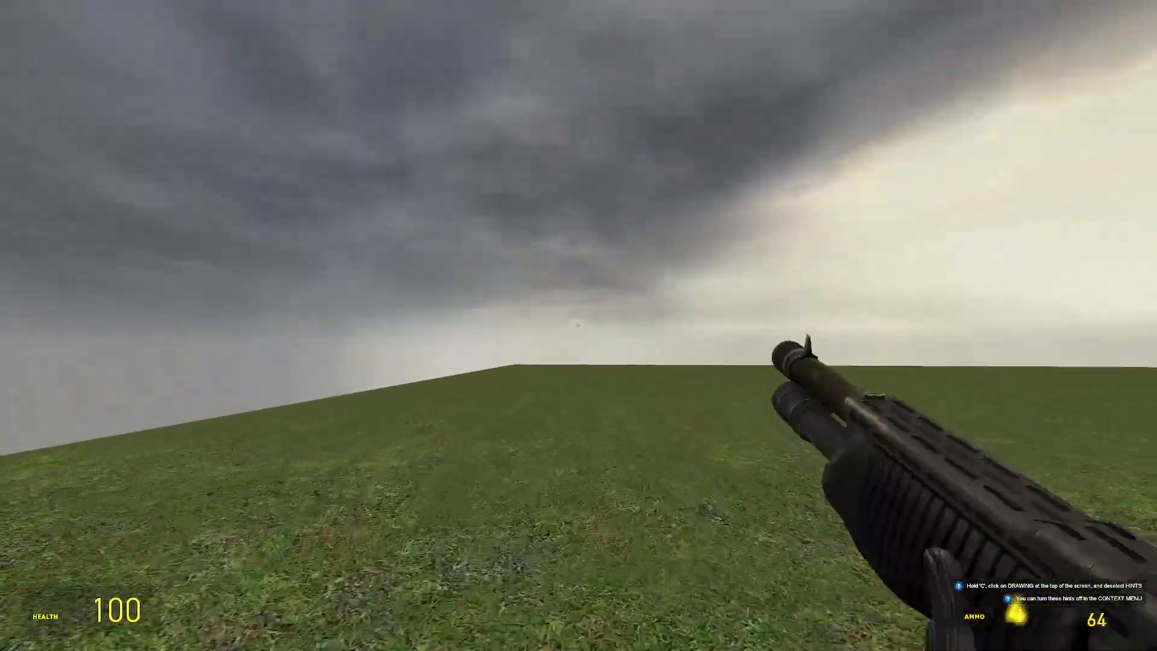
left_click(578, 325)
left_click(578, 325)
key("r")
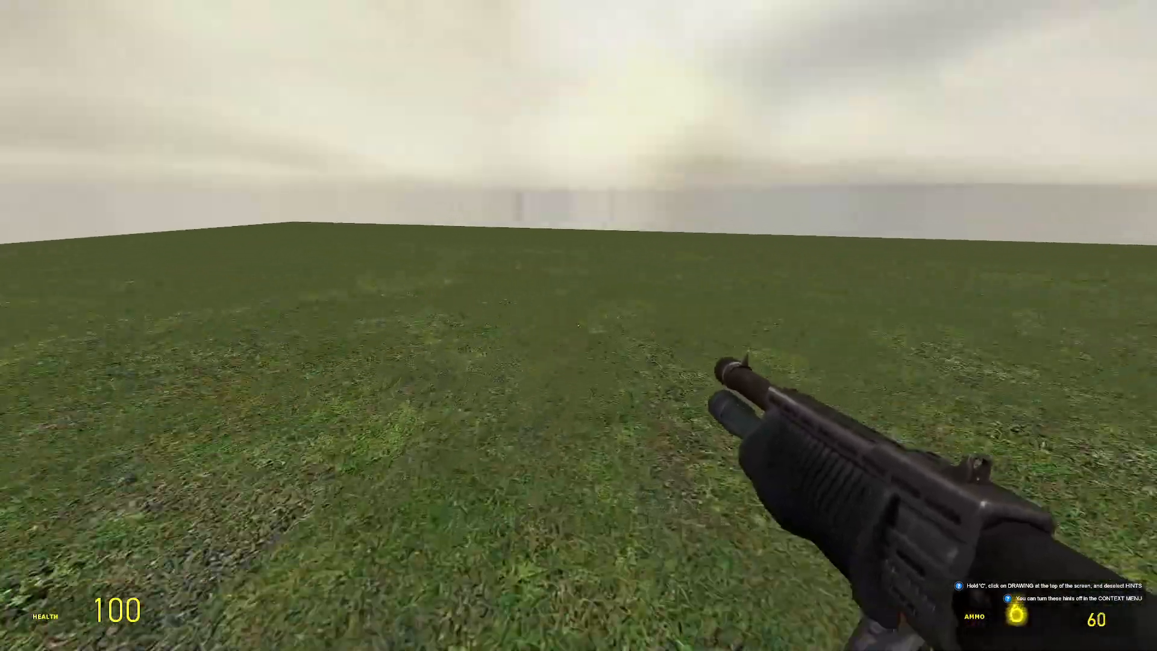
key("Escape")
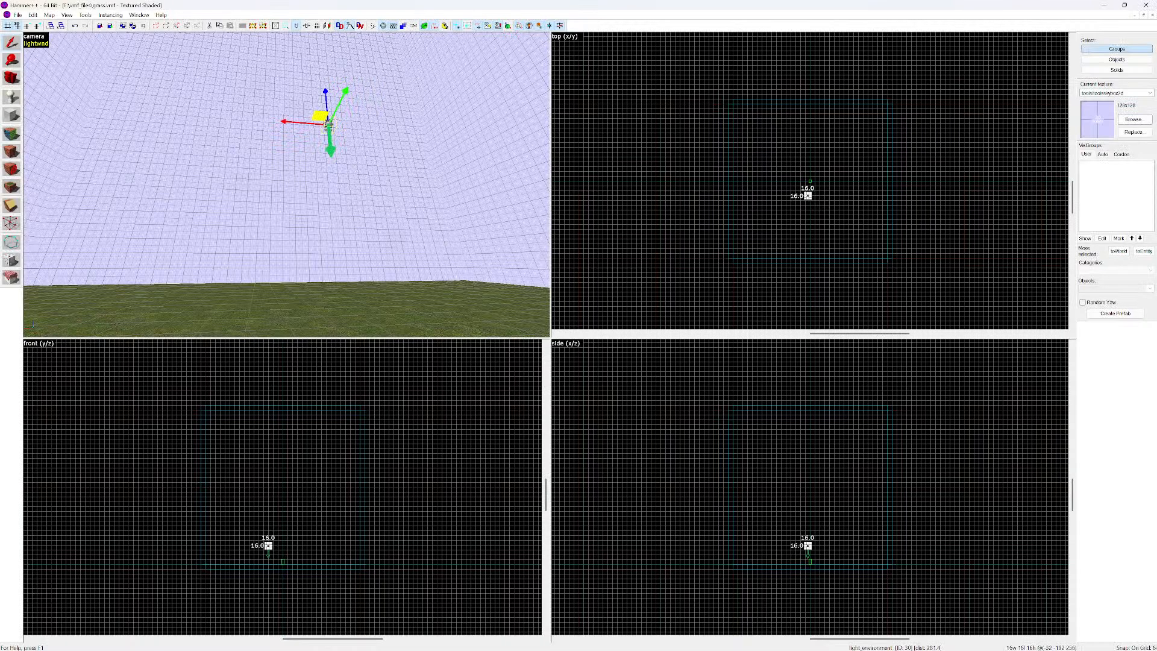
Set the light_environment's sunlight brightness value to 2000, apply it and close the object properties
key("alt+Return")
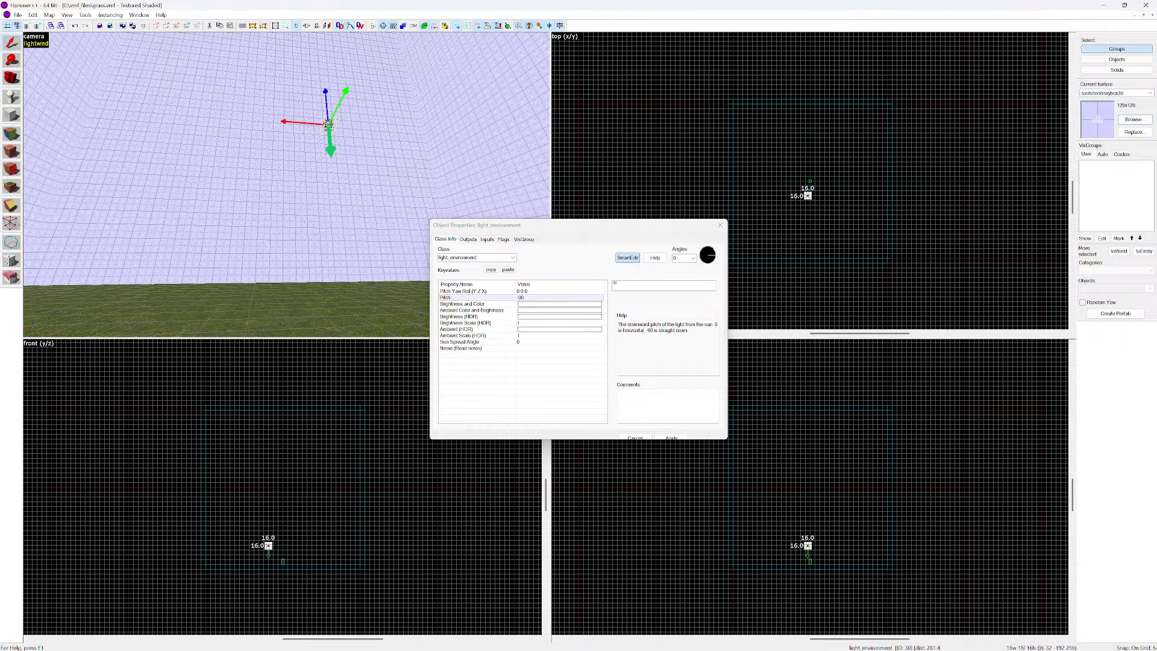
left_click(462, 303)
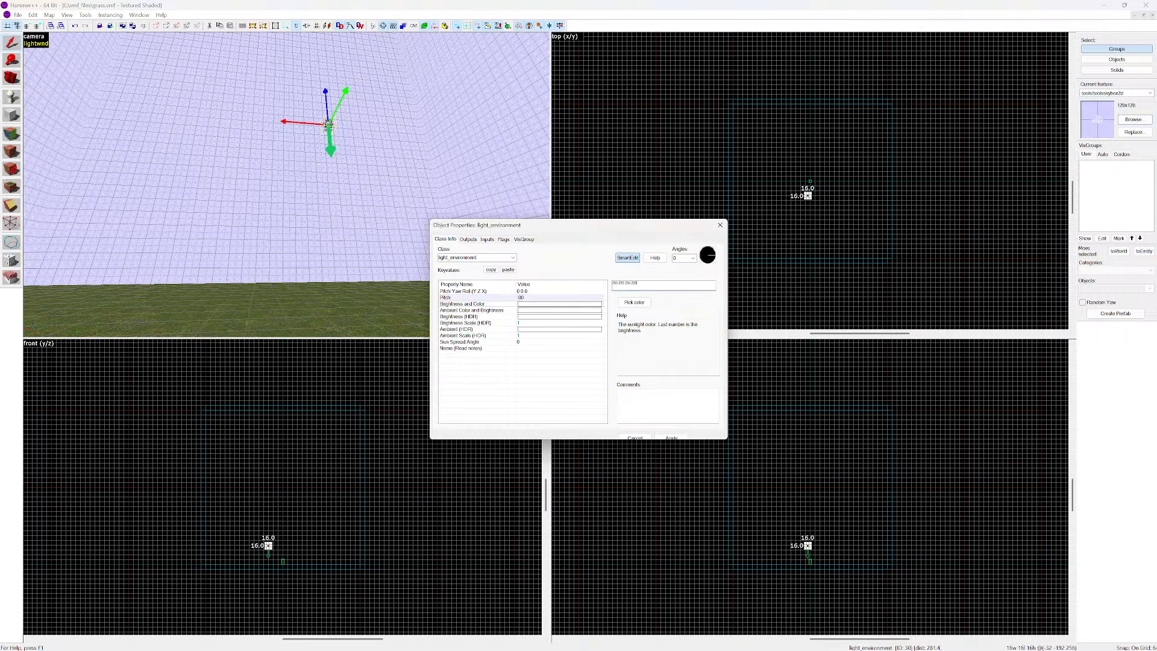
left_click_drag(637, 282, 632, 283)
key("BackSpace")
type("2000")
left_click(671, 437)
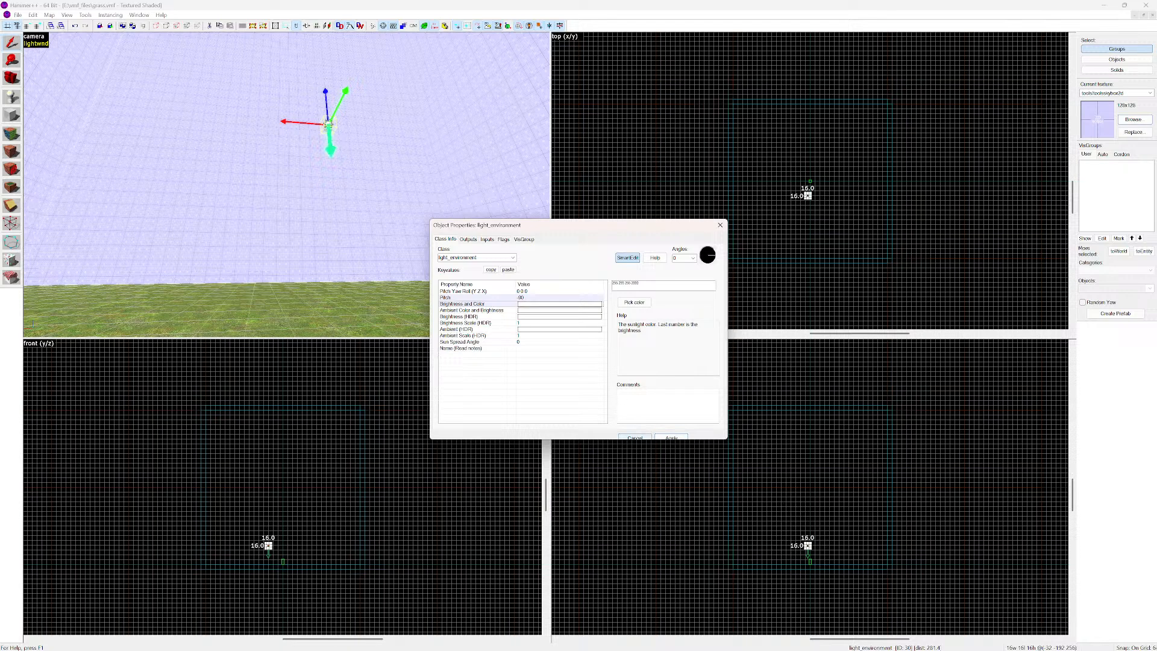
left_click(719, 224)
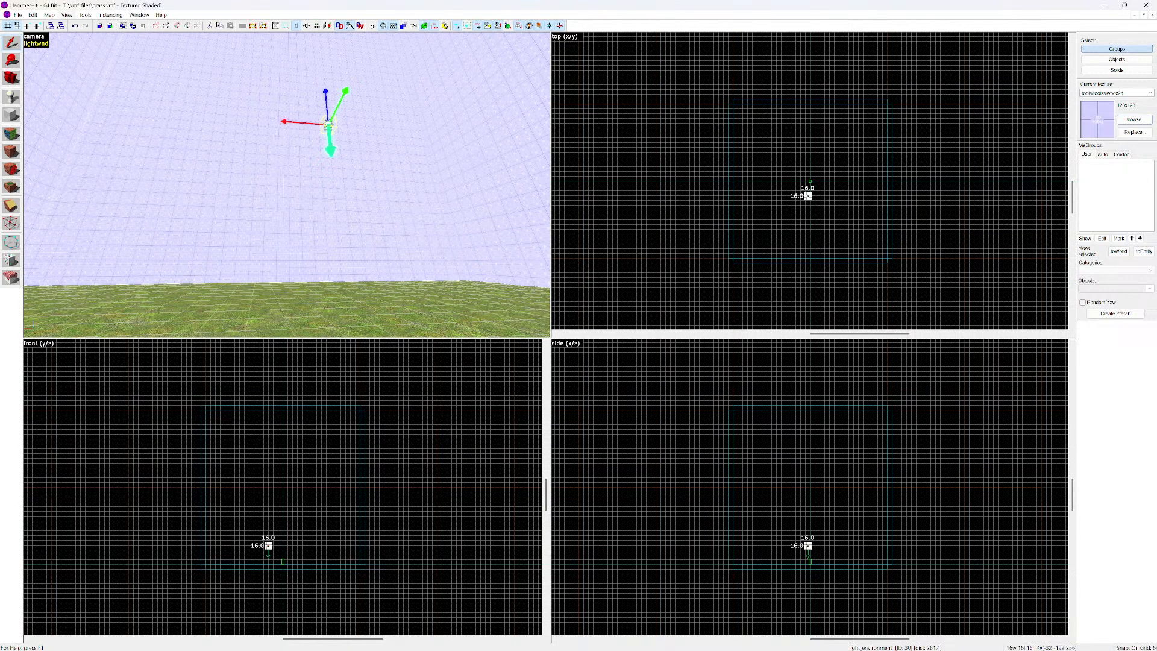
Run a full bake in the lighting preview and inspect the grass floor from a higher viewpoint
left_click(36, 43)
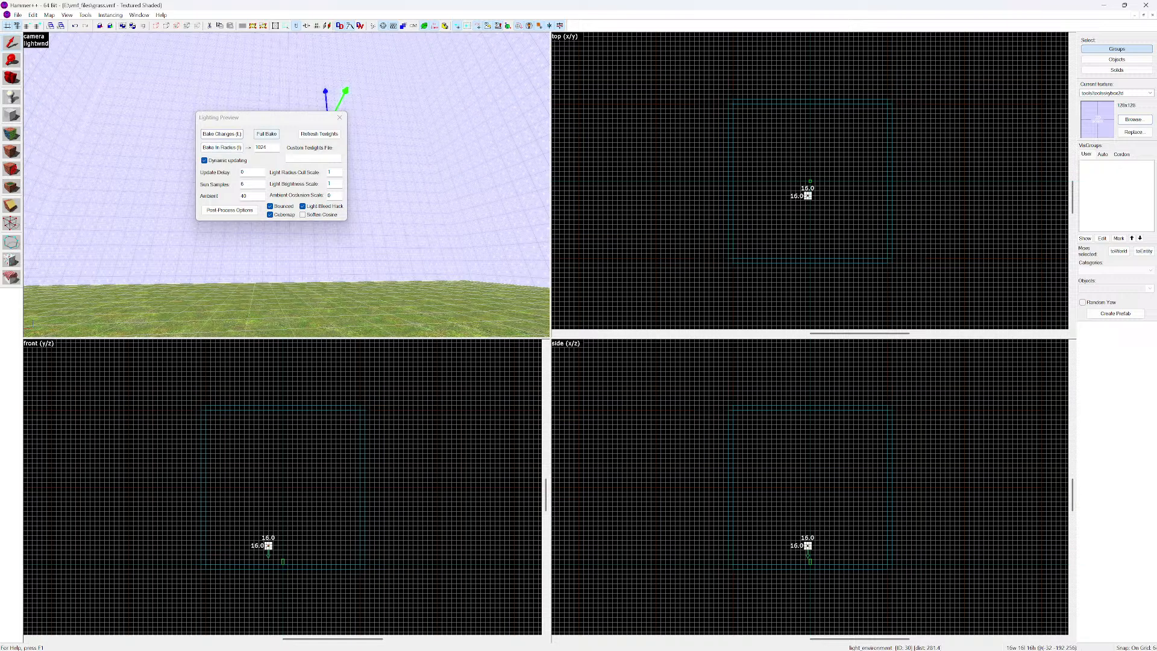
left_click(266, 134)
left_click(339, 117)
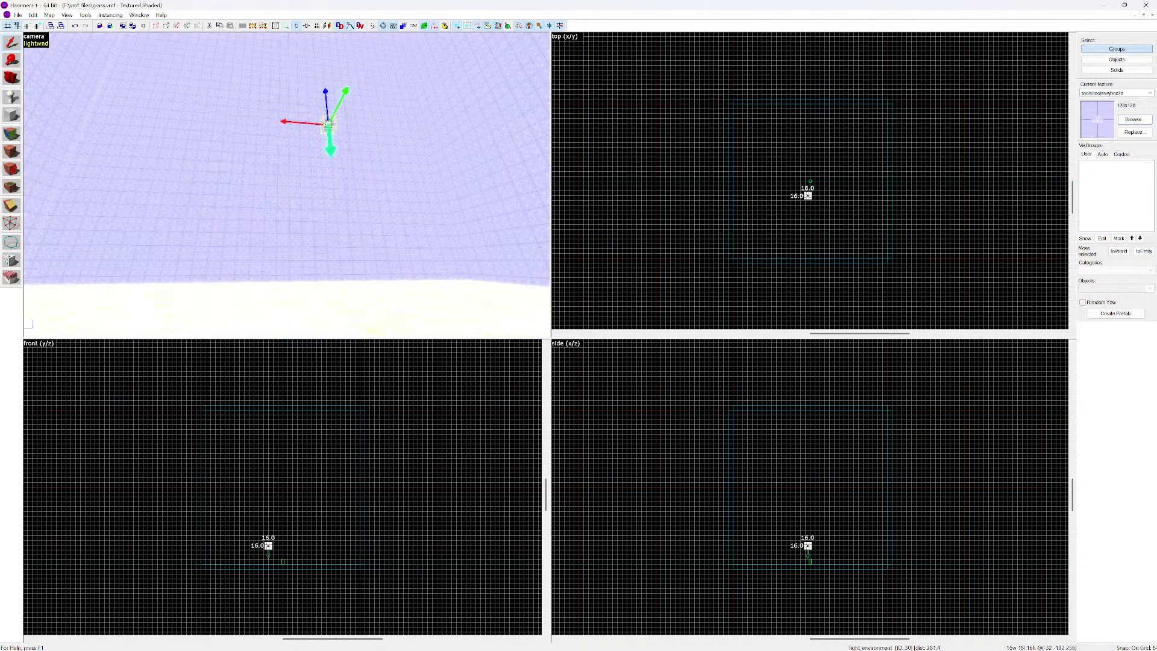
key("z")
key("a")
key("s")
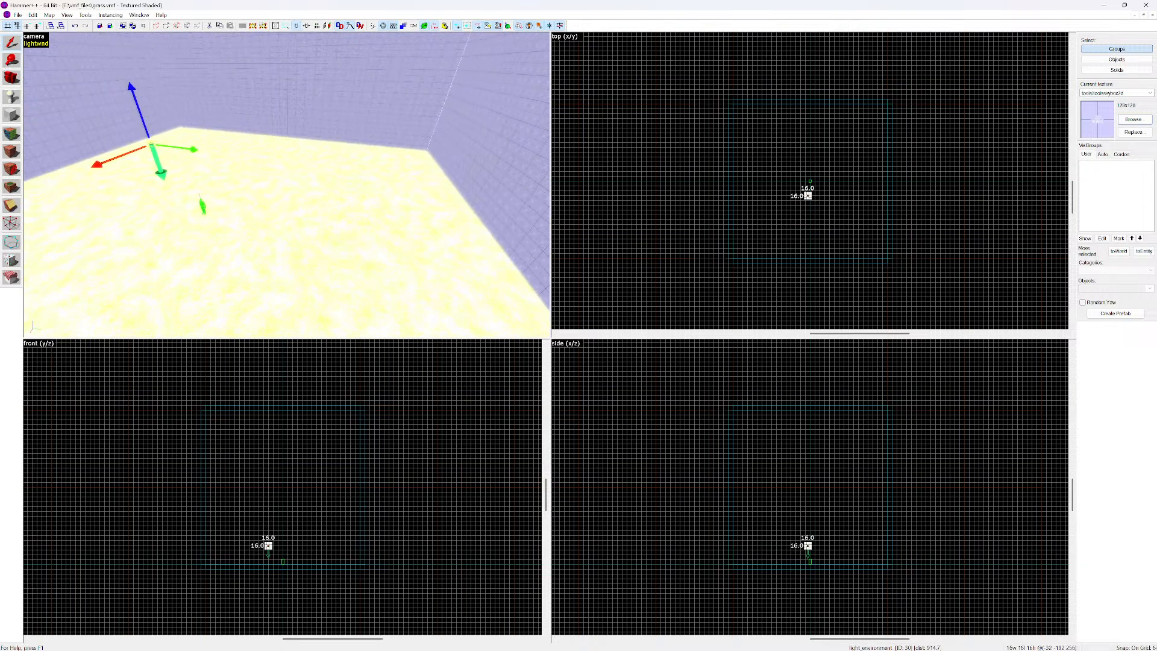
Compile the map with BSP, VIS and RAD set to Normal and launch it in Garry's Mod
left_click(18, 14)
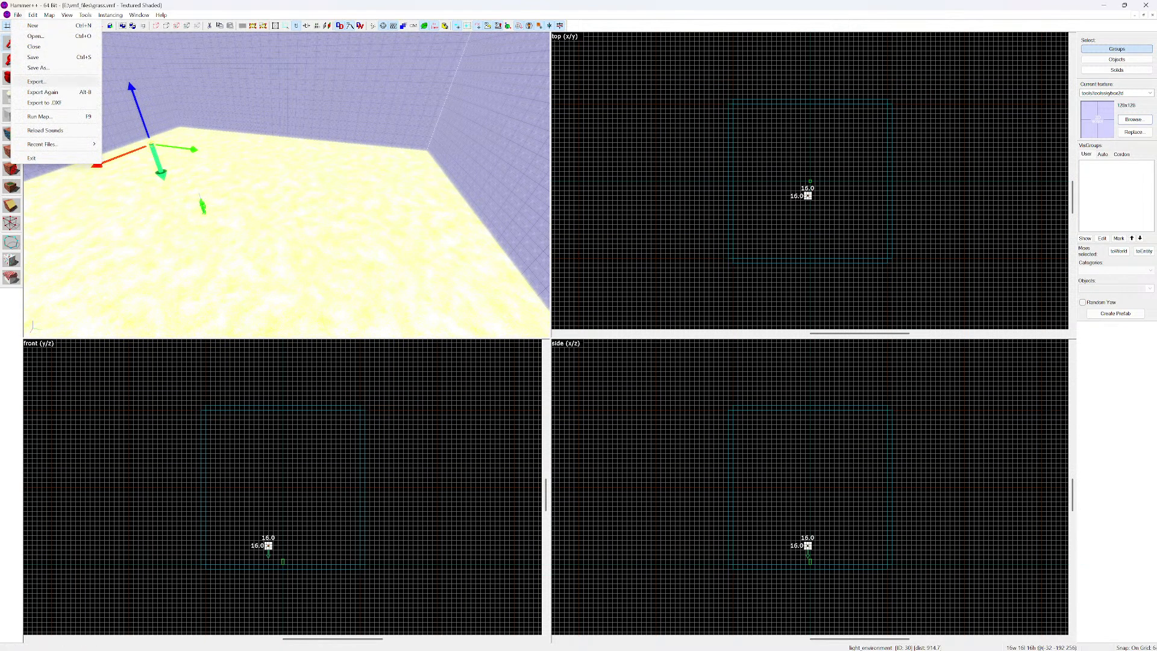
left_click(38, 116)
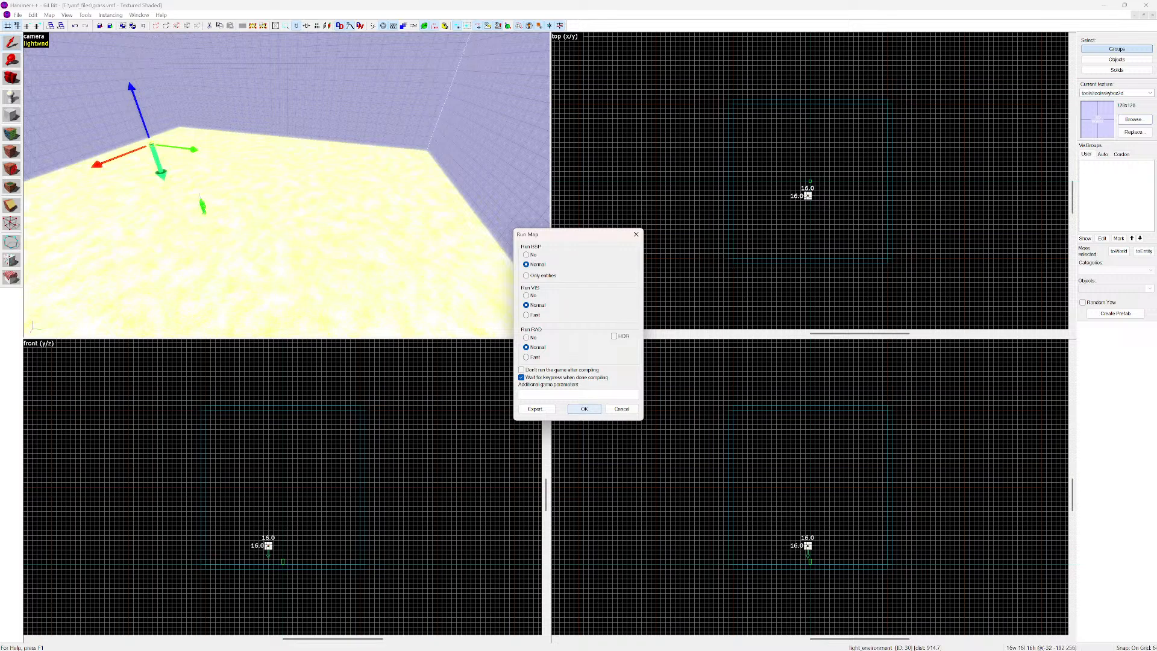
left_click(583, 408)
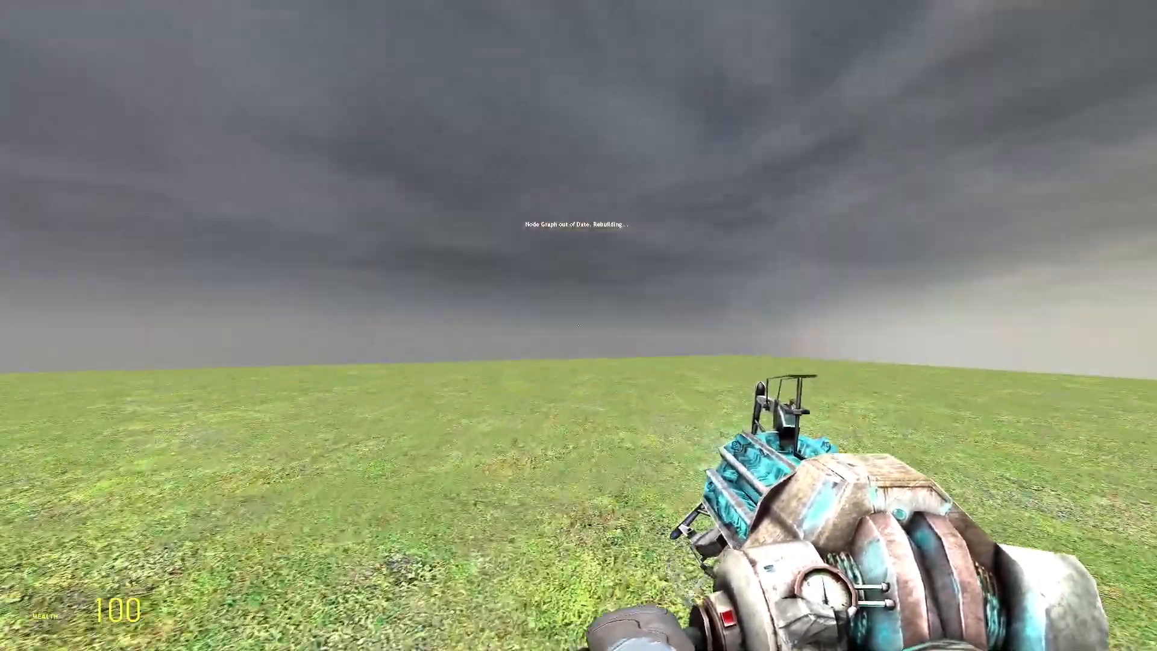
Fire the pulse rifle around the relaunched map while checking the brightness of the grass and the weapon model
key("2")
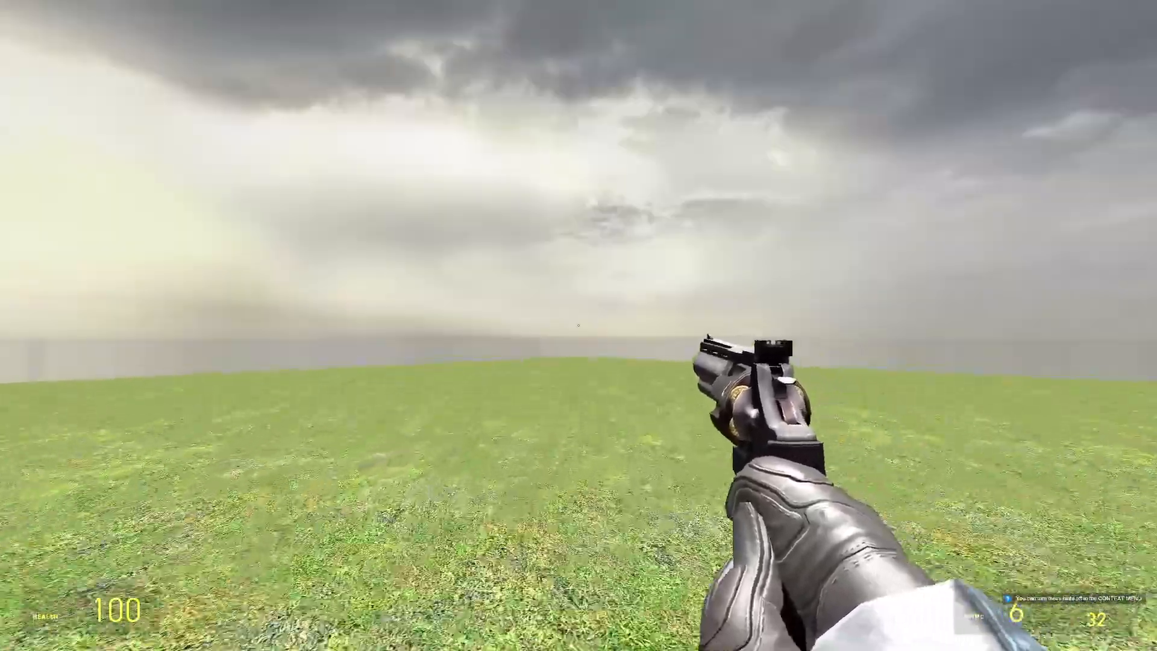
key("3")
left_click(579, 325)
left_click(578, 325)
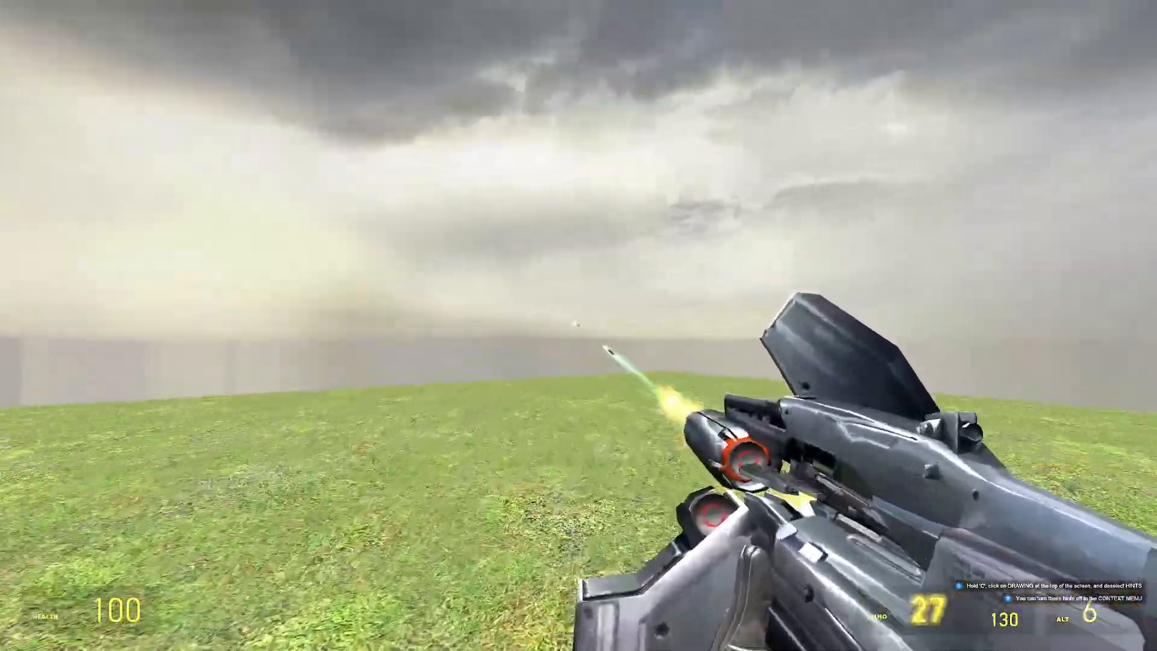
left_click(578, 325)
left_click(578, 325)
left_click(578, 325)
left_click(578, 325)
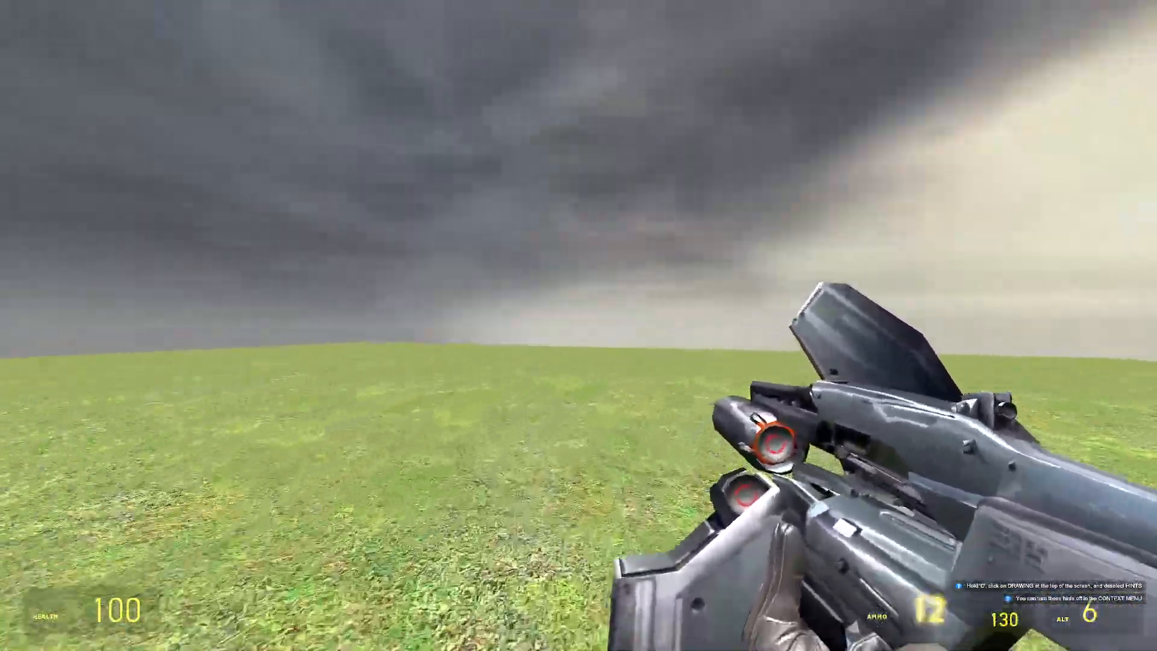
Equip the crossbow, shoot and zoom with it, and examine its scope and the map's lighting from several directions
key("4")
left_click(578, 325)
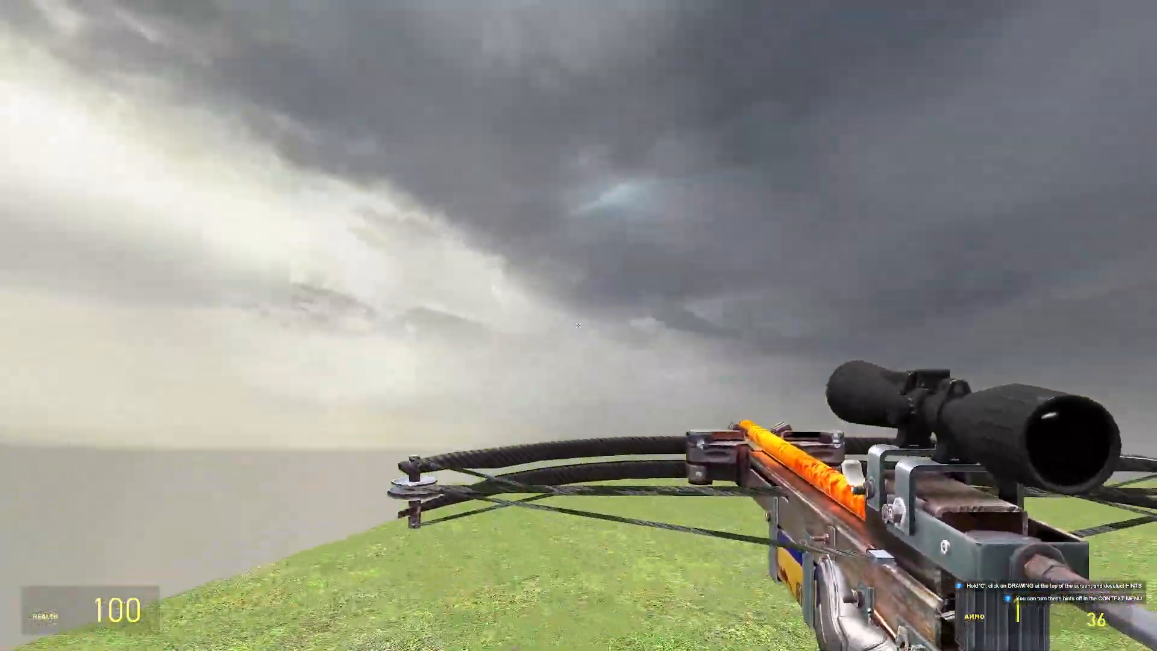
right_click(578, 325)
left_click(578, 325)
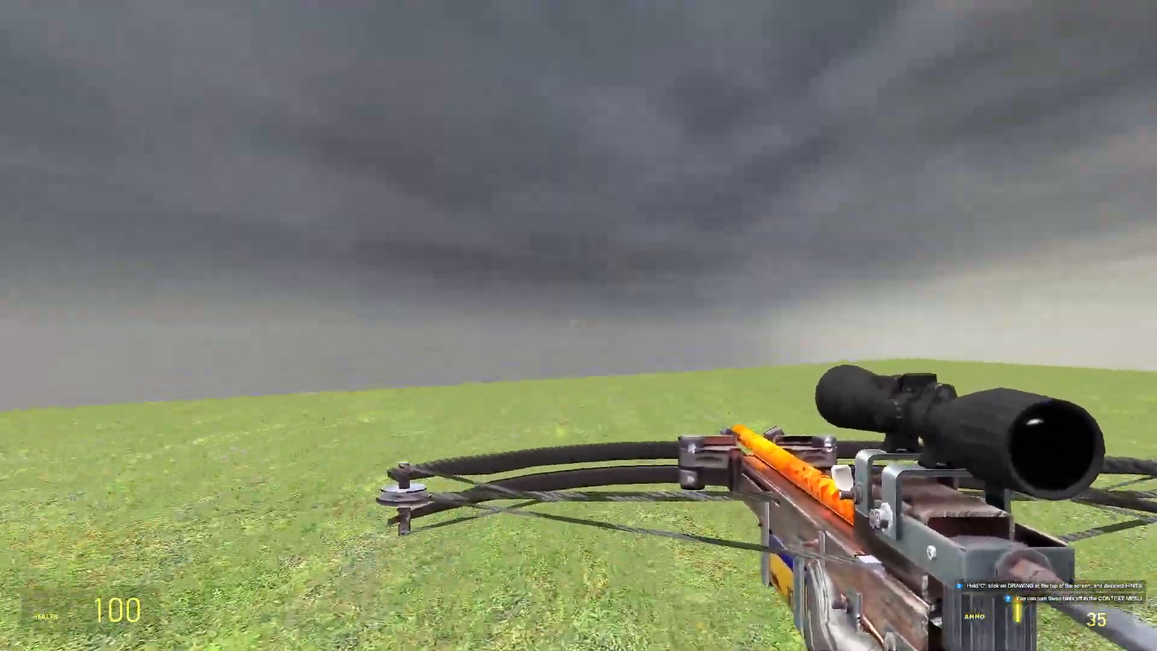
right_click(579, 325)
right_click(578, 325)
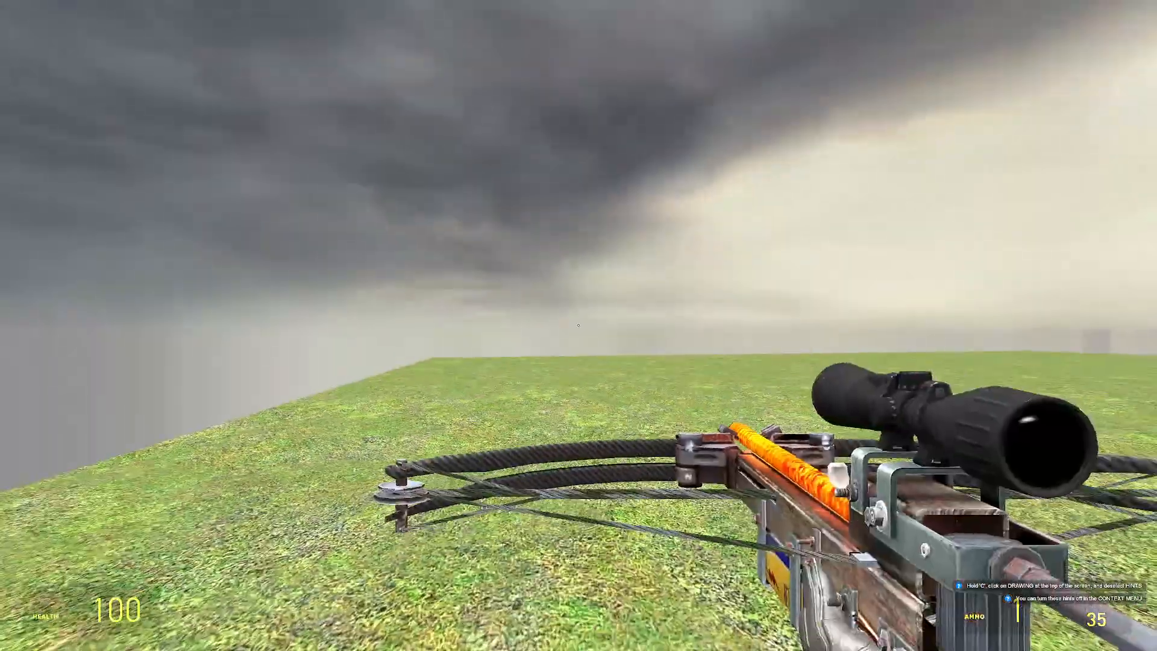
key("Escape")
key("Escape")
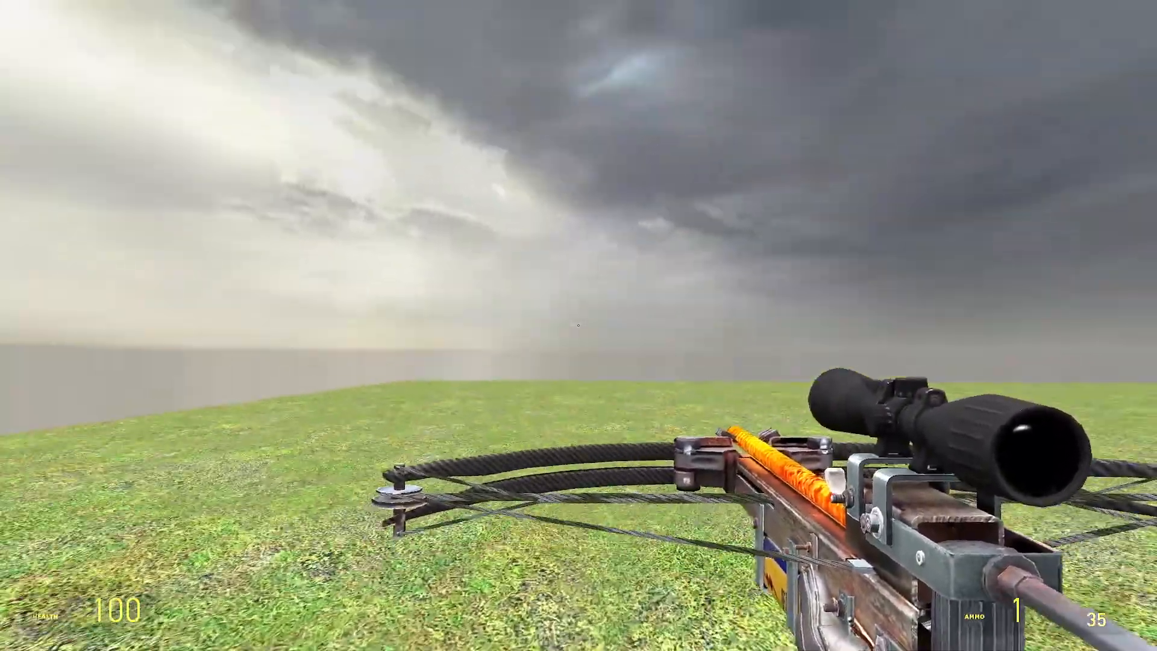
left_click(579, 325)
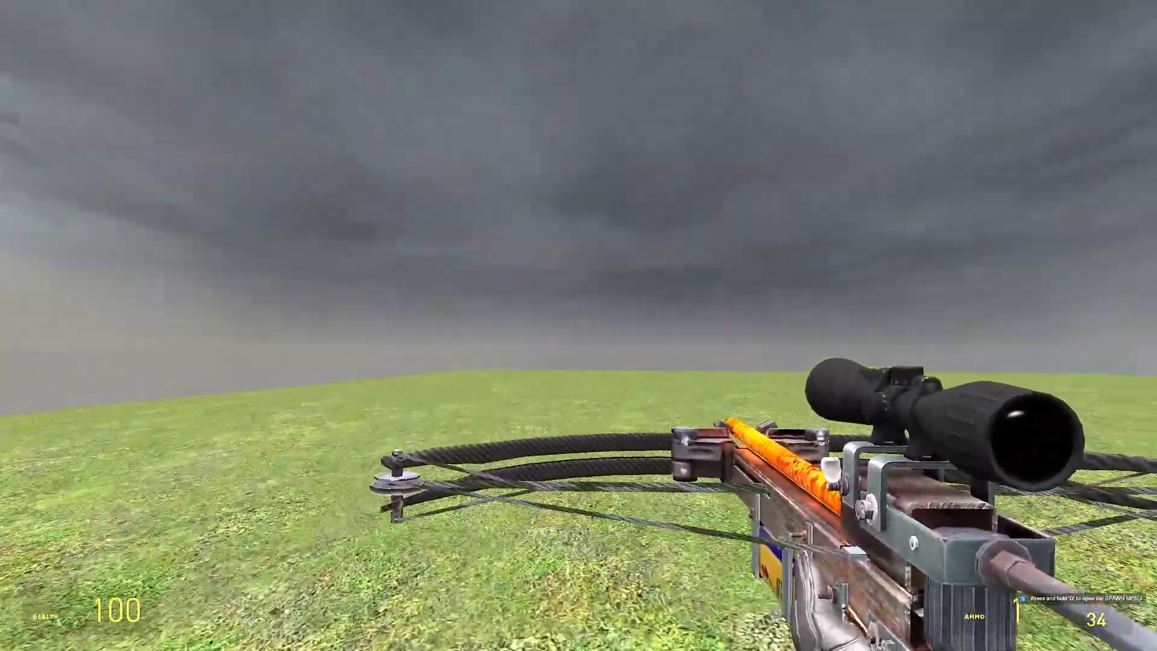
right_click(579, 326)
right_click(578, 326)
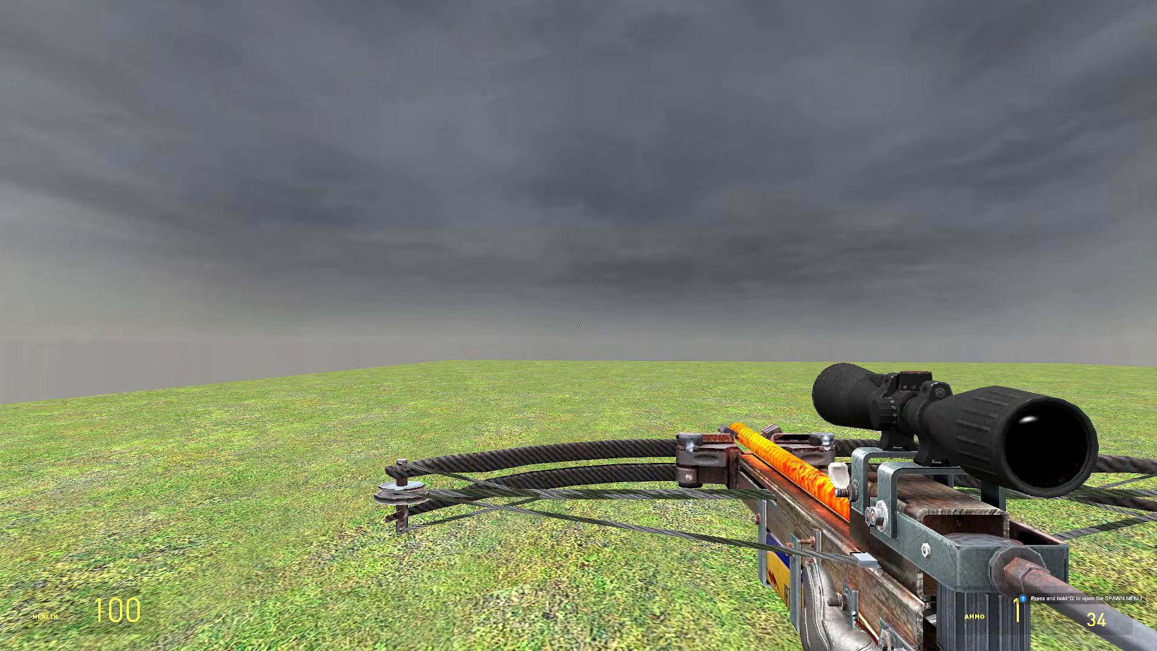
key("Escape")
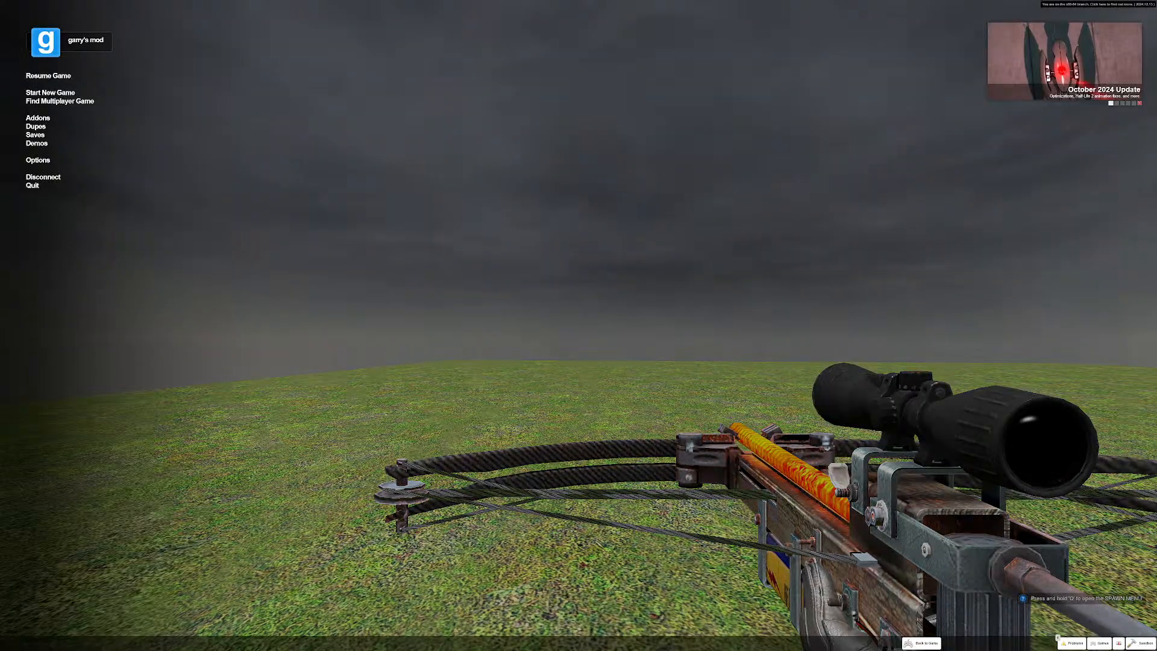
key("Escape")
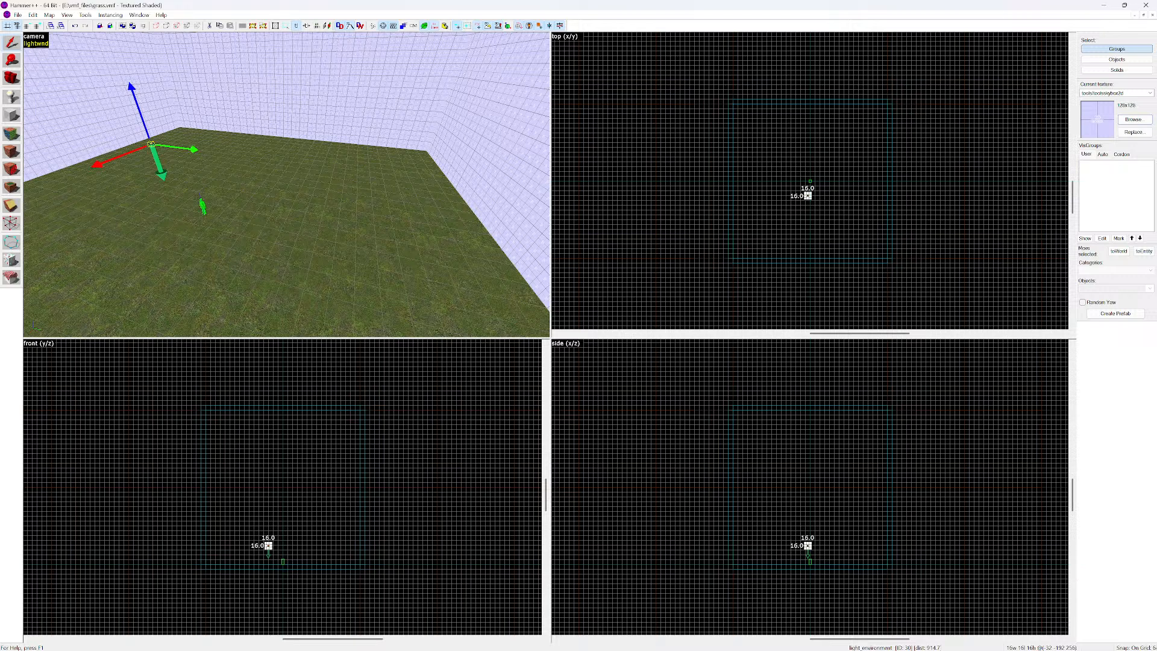
In Hammer++, place a new info_player_start entity on the grass floor away from the existing player start
key("shift+e")
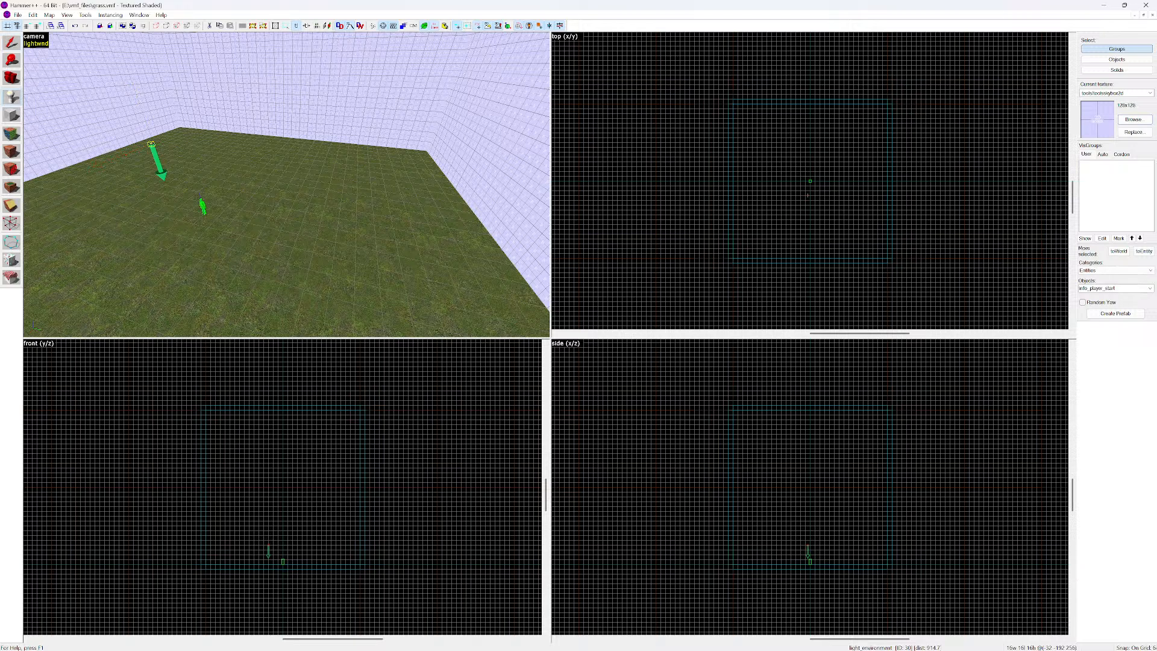
left_click(284, 194)
key("w")
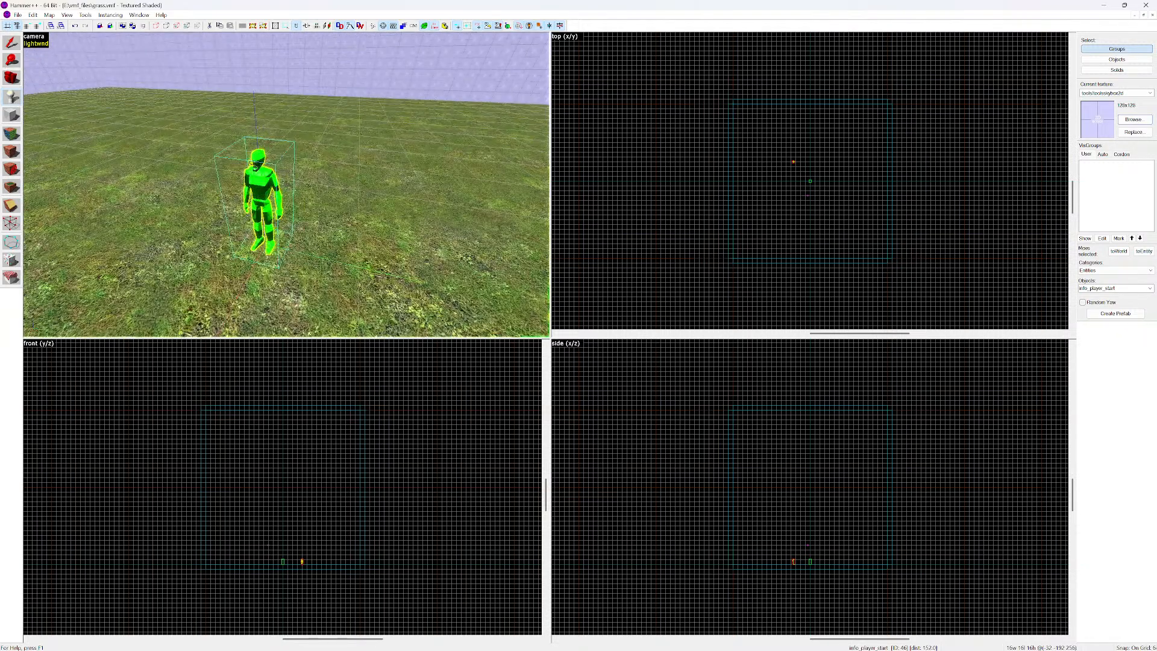
Change the new info_player_start's class to env_cubemap and apply it
key("shift+s")
key("alt+Return")
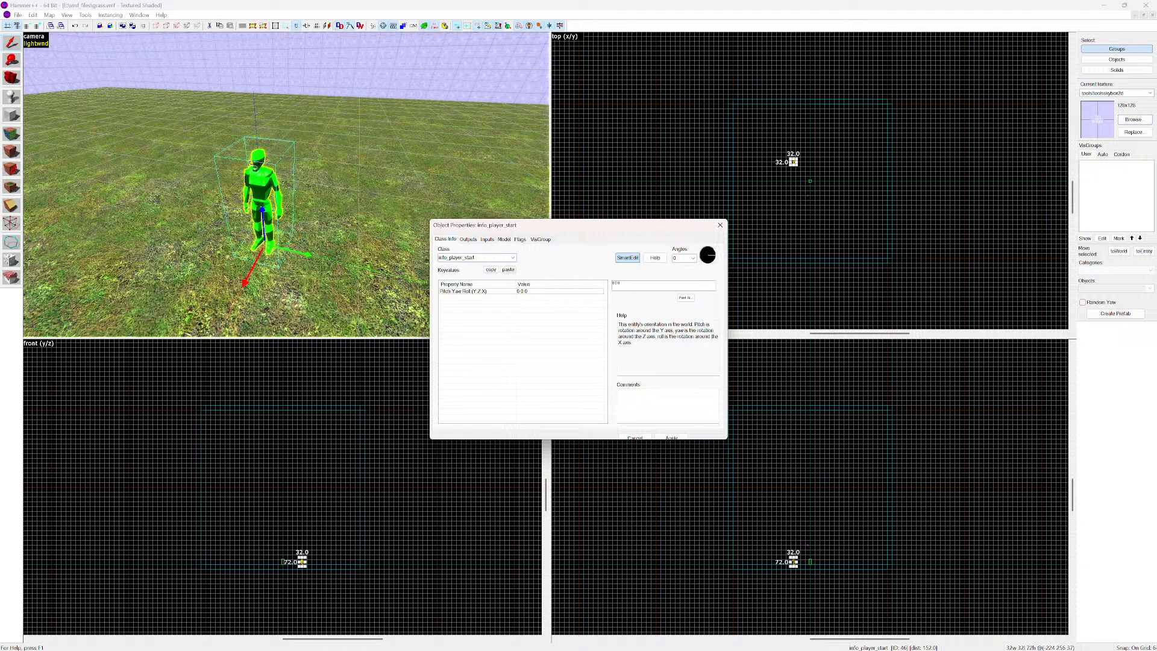
key("shift+Left")
key("shift+Left")
key("shift+Left")
key("shift+Left")
key("shift+Left")
key("shift+Left")
key("shift+Left")
key("shift+Left")
key("shift+Left")
key("shift+Left")
key("shift+Left")
key("shift+Left")
key("BackSpace")
key("BackSpace")
key("BackSpace")
key("BackSpace")
key("BackSpace")
key("BackSpace")
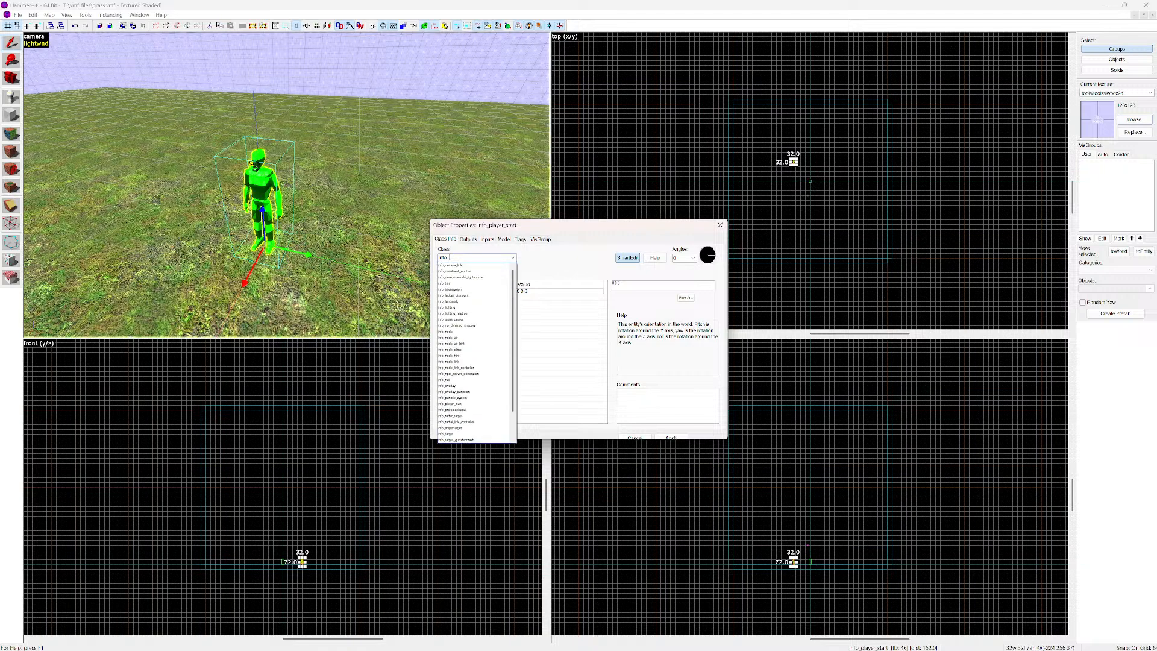
type("env_cubemap")
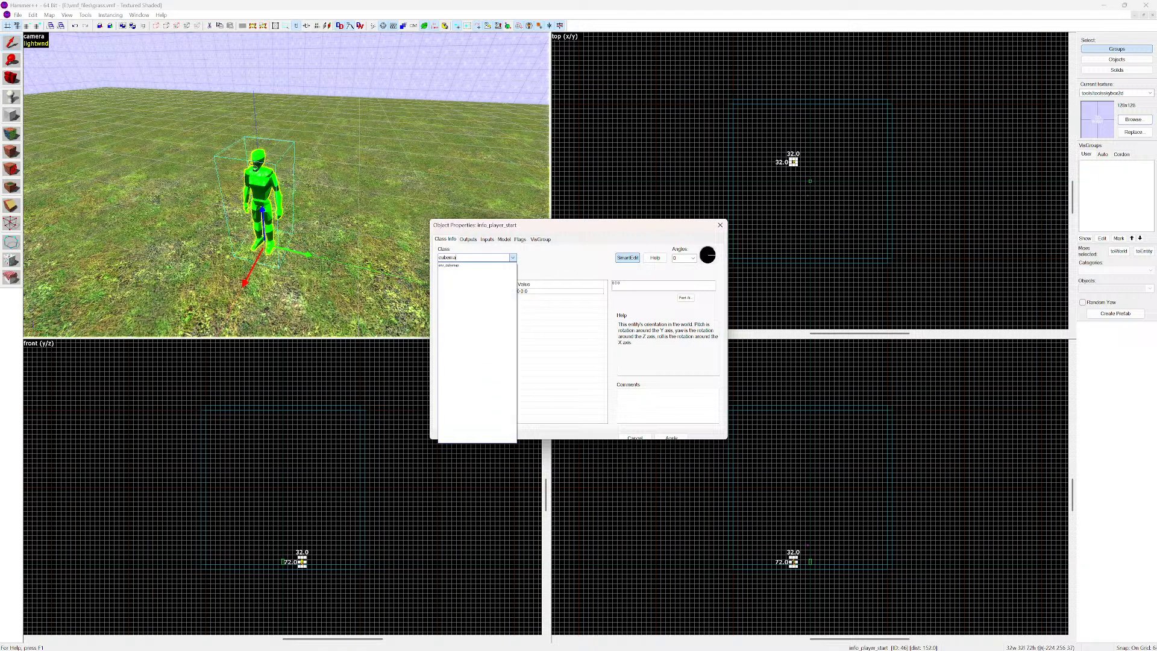
key("Return")
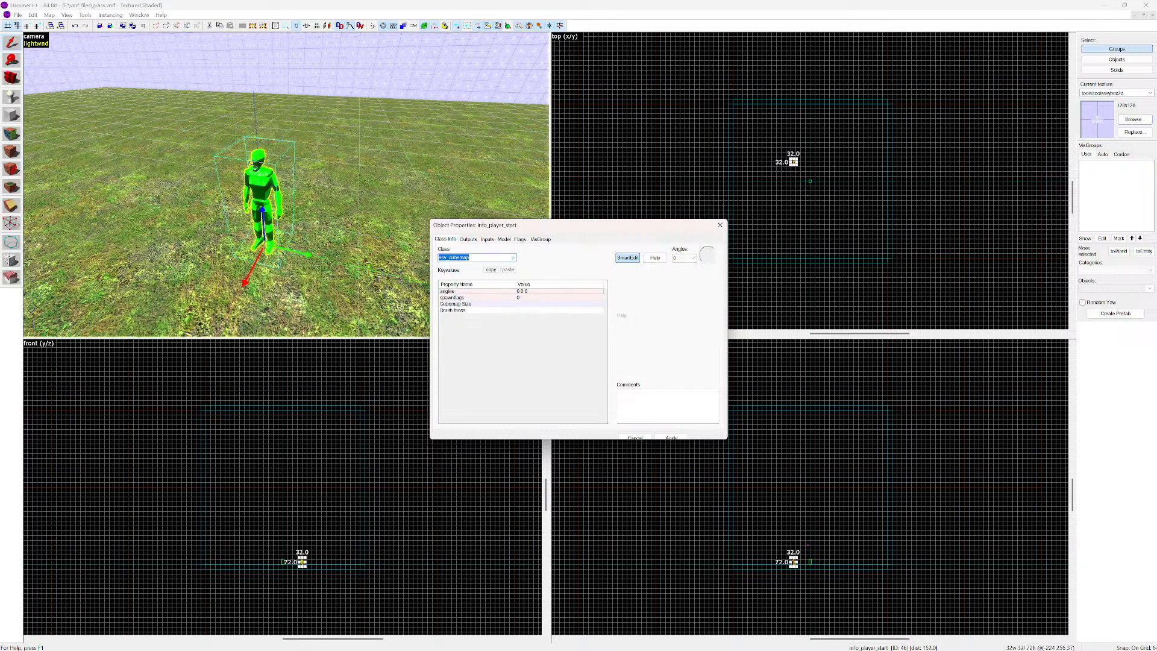
left_click(671, 437)
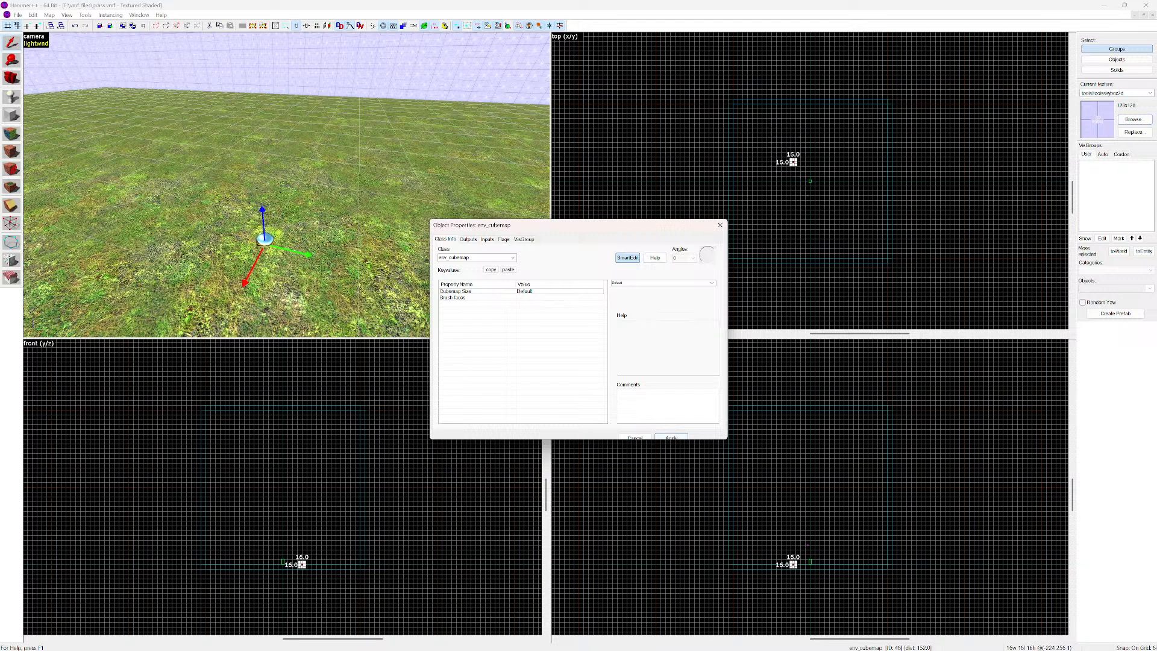
left_click(720, 225)
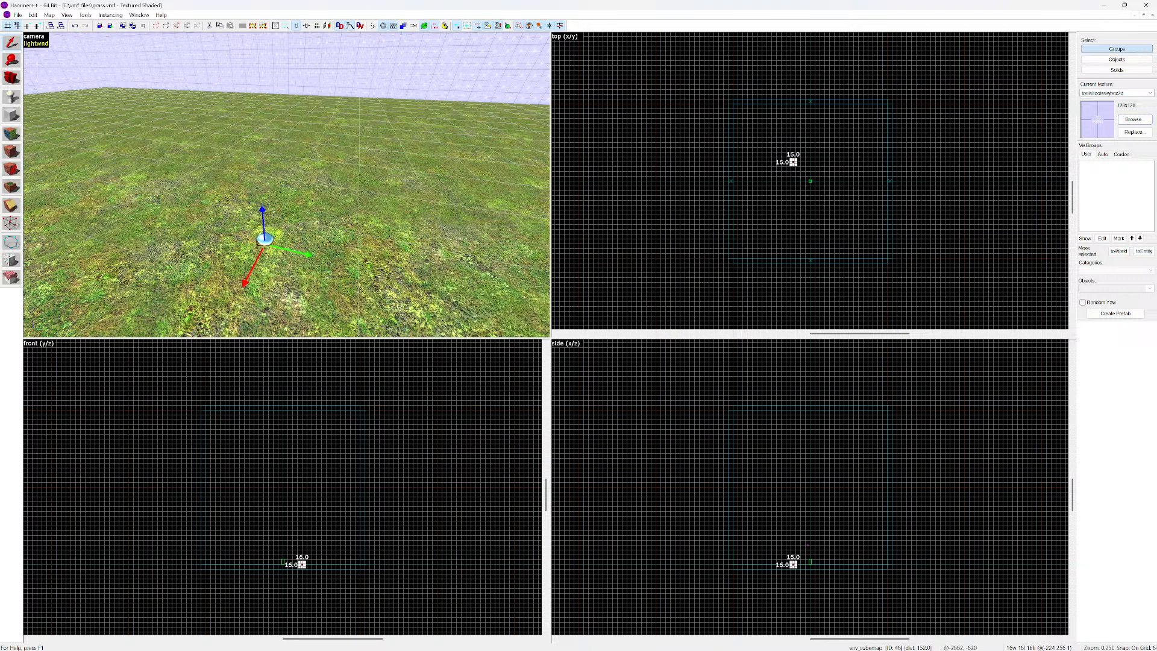
Raise the env_cubemap straight up above the grass floor to a height of about 64 units
left_click_drag(262, 214, 259, 158, "shift")
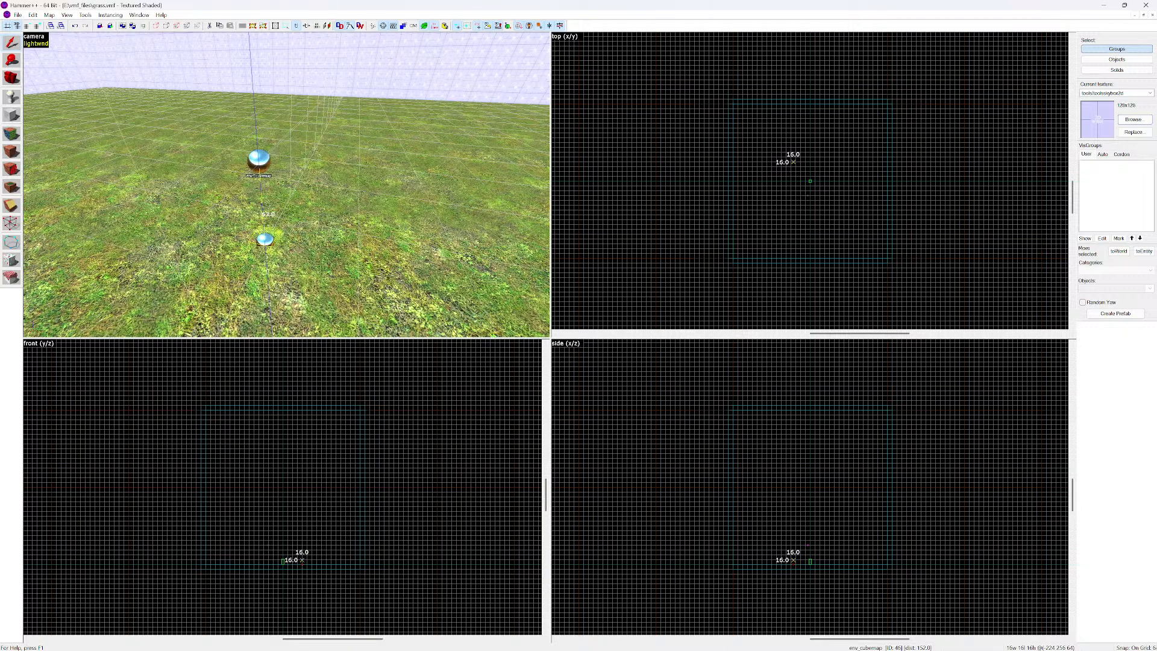
left_click_drag(259, 158, 259, 158, "shift")
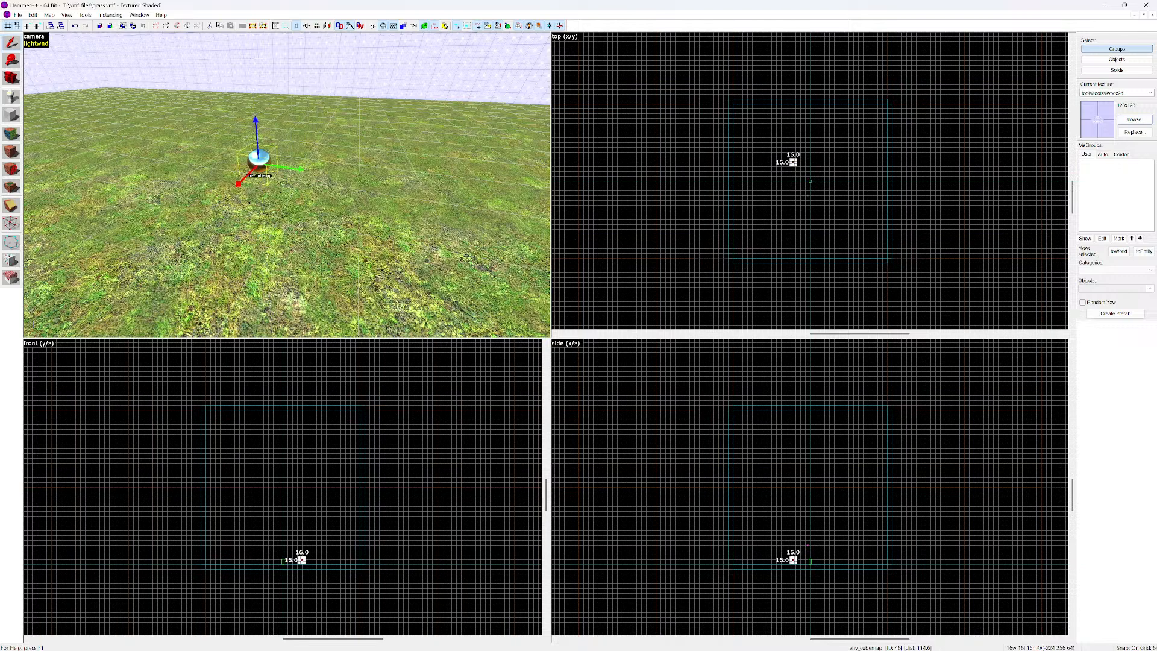
key("s")
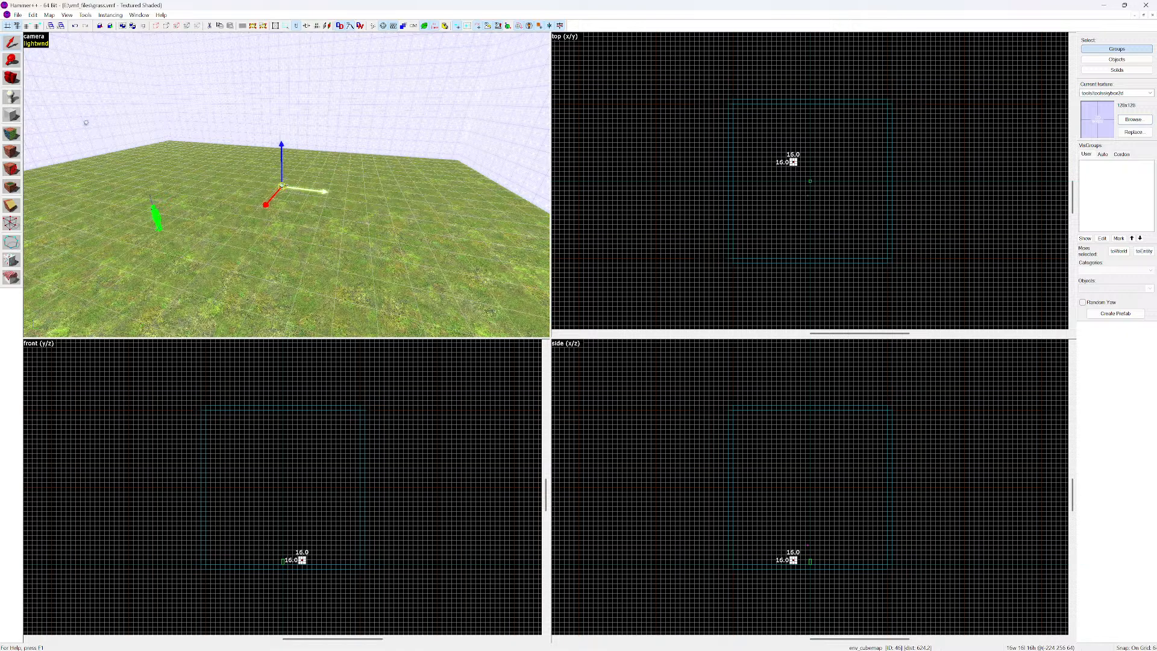
key("Right")
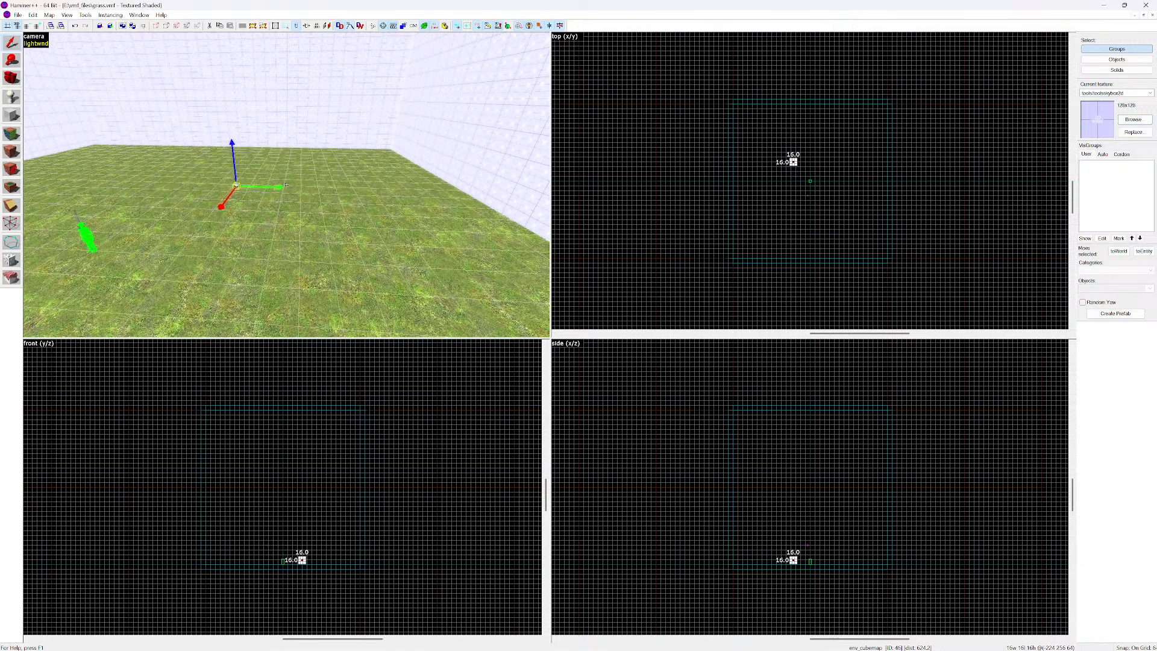
key("w")
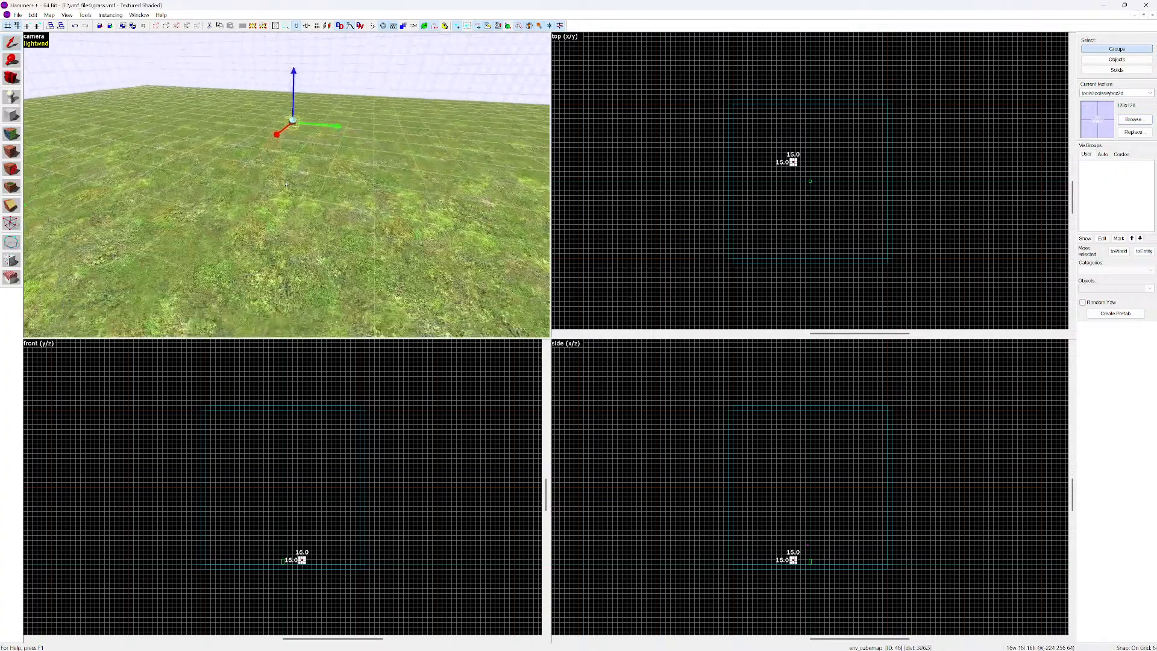
key("w")
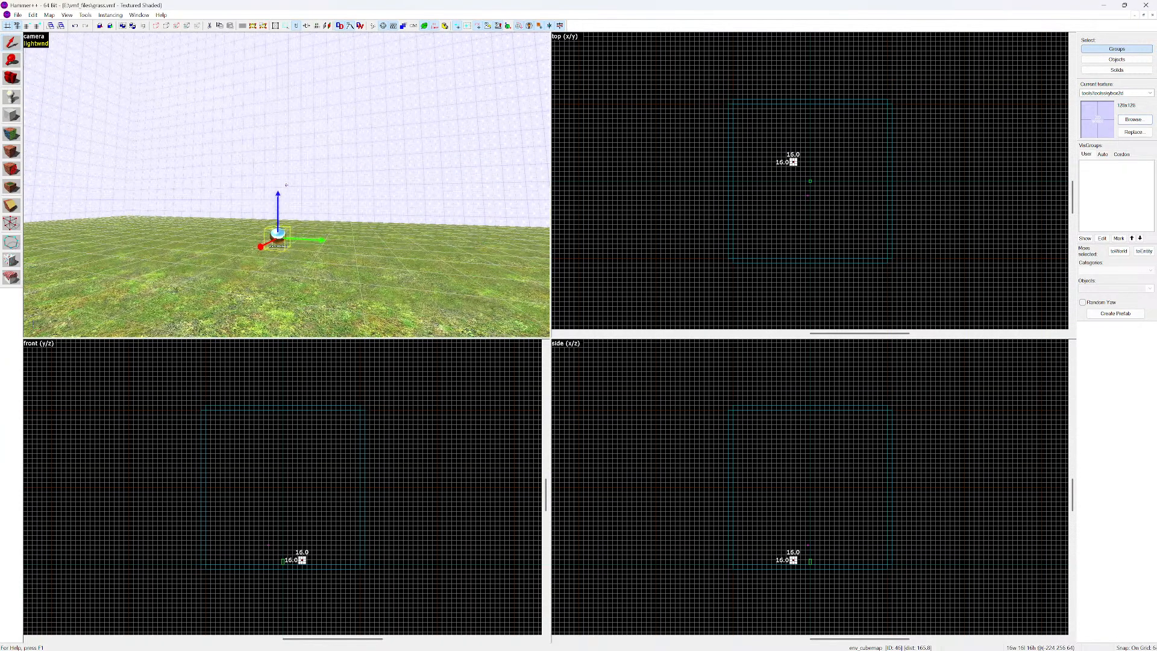
key("Right")
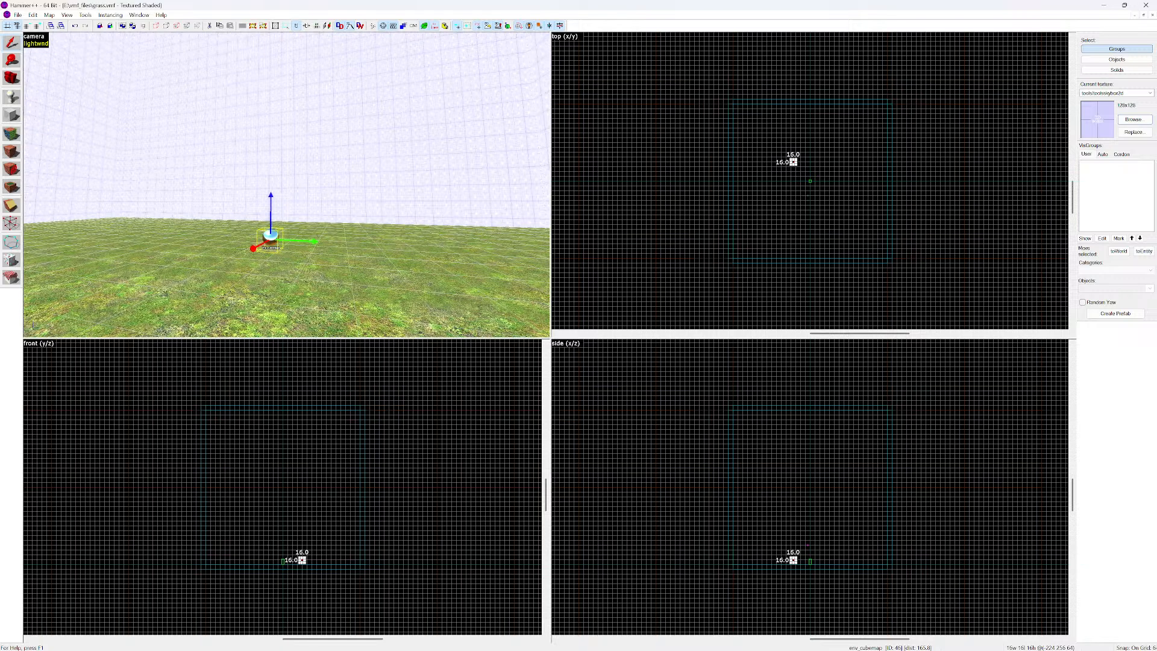
Compile the map with BSP, VIS and RAD on Normal and launch it in Garry's Mod
left_click(18, 15)
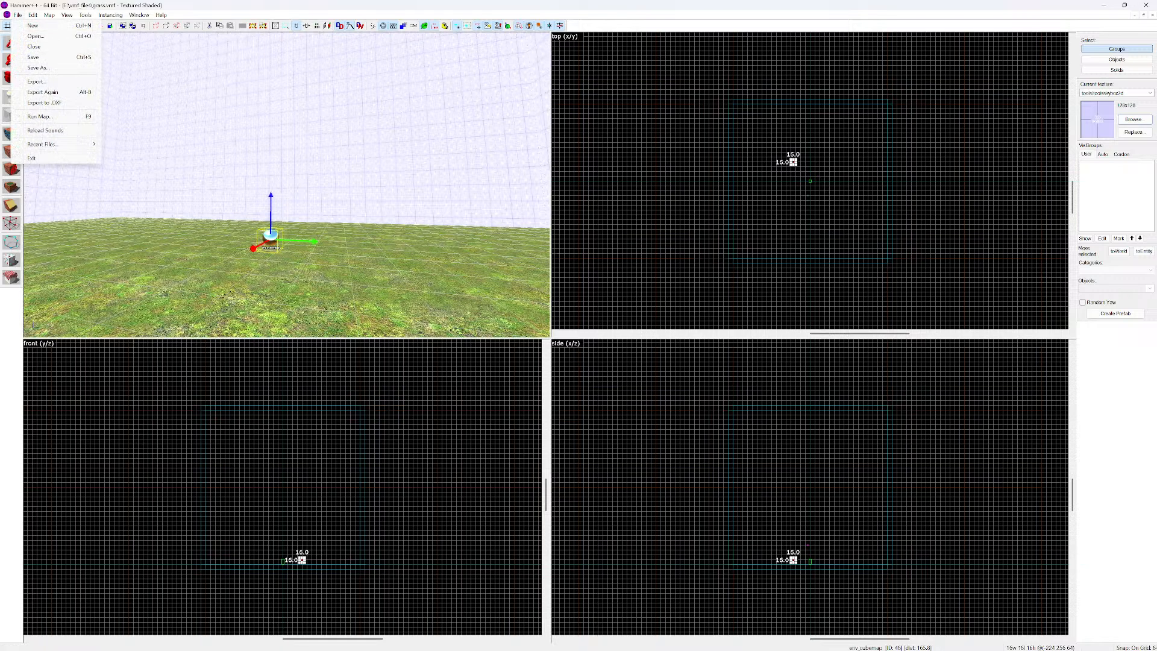
left_click(39, 117)
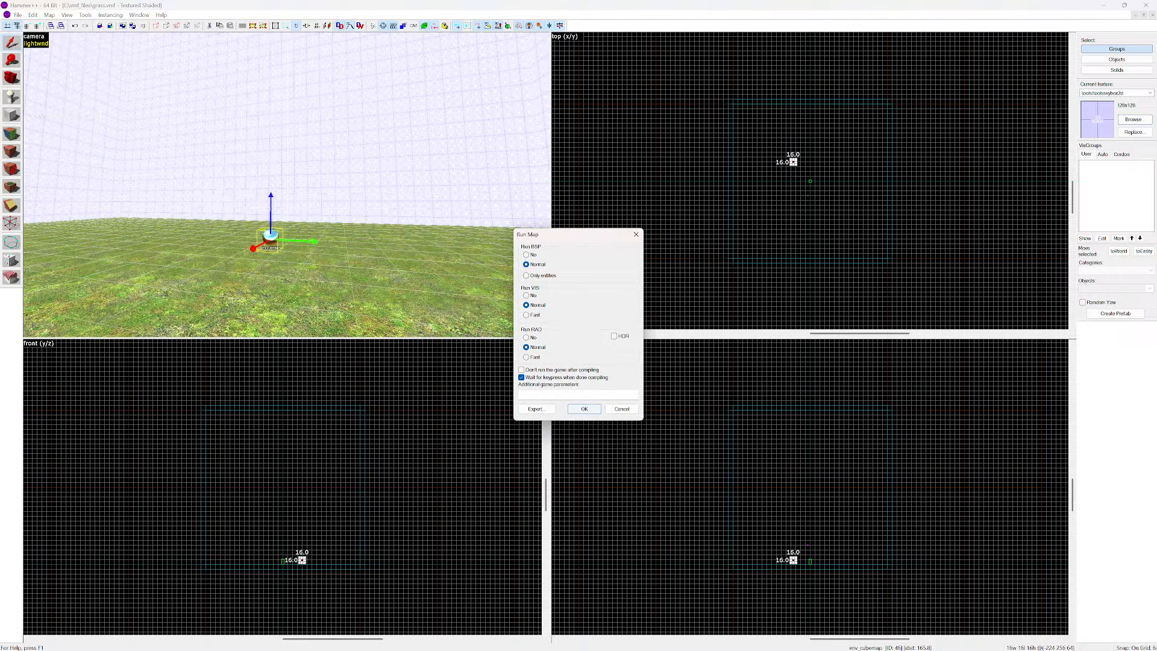
left_click(574, 409)
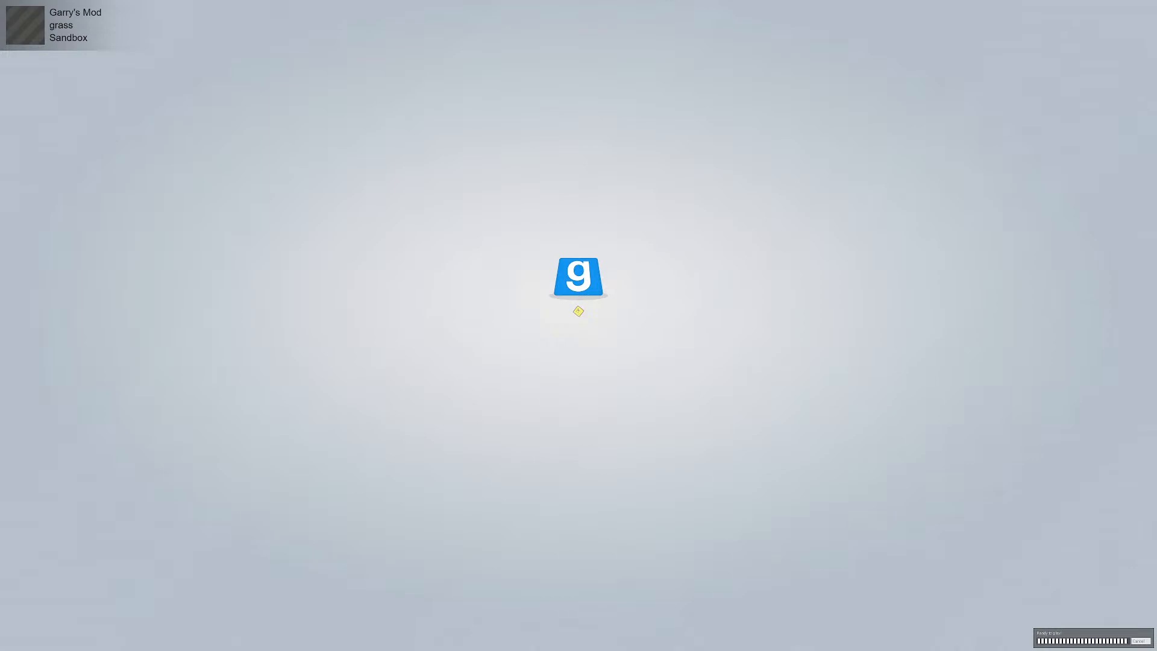
Equip the crossbow in the launched map and examine the reflections on its scope
scroll(578, 325, "down", 2)
scroll(578, 326, "down", 4)
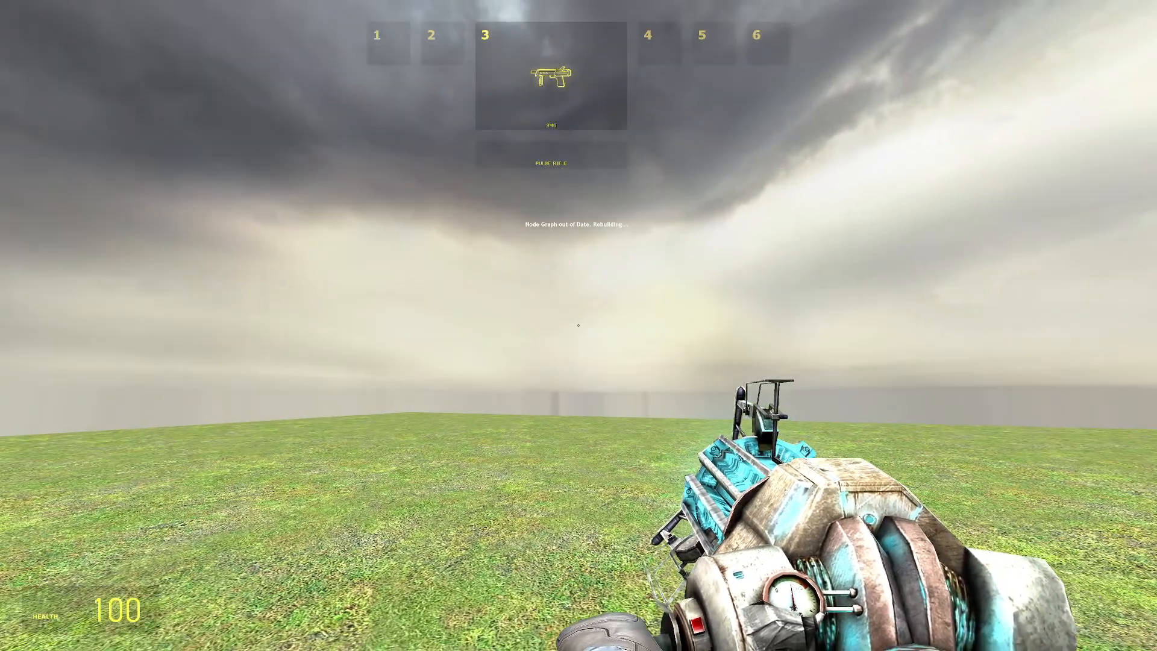
left_click(578, 326)
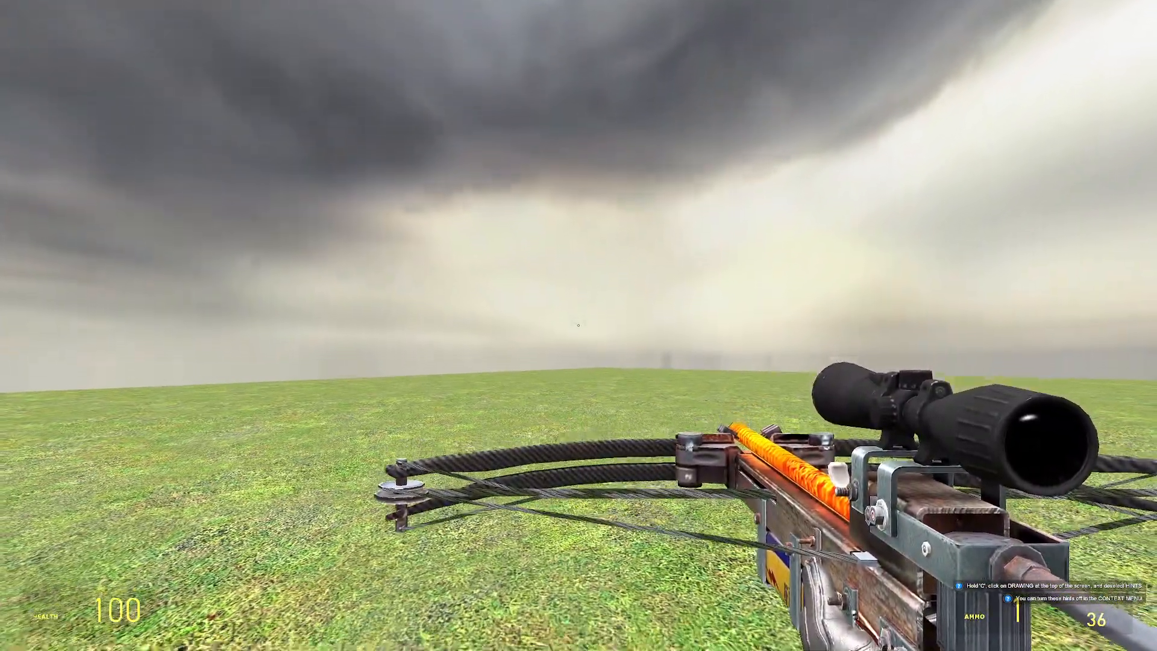
Run the buildcubemaps command in the game's developer console
key("grave")
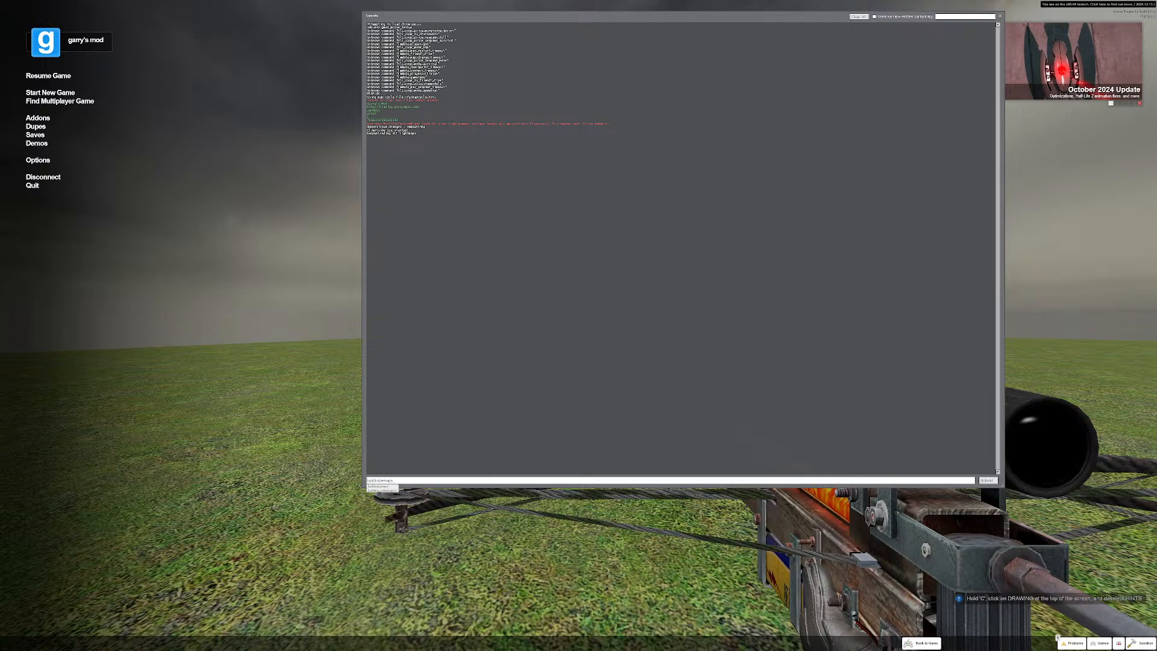
key("Return")
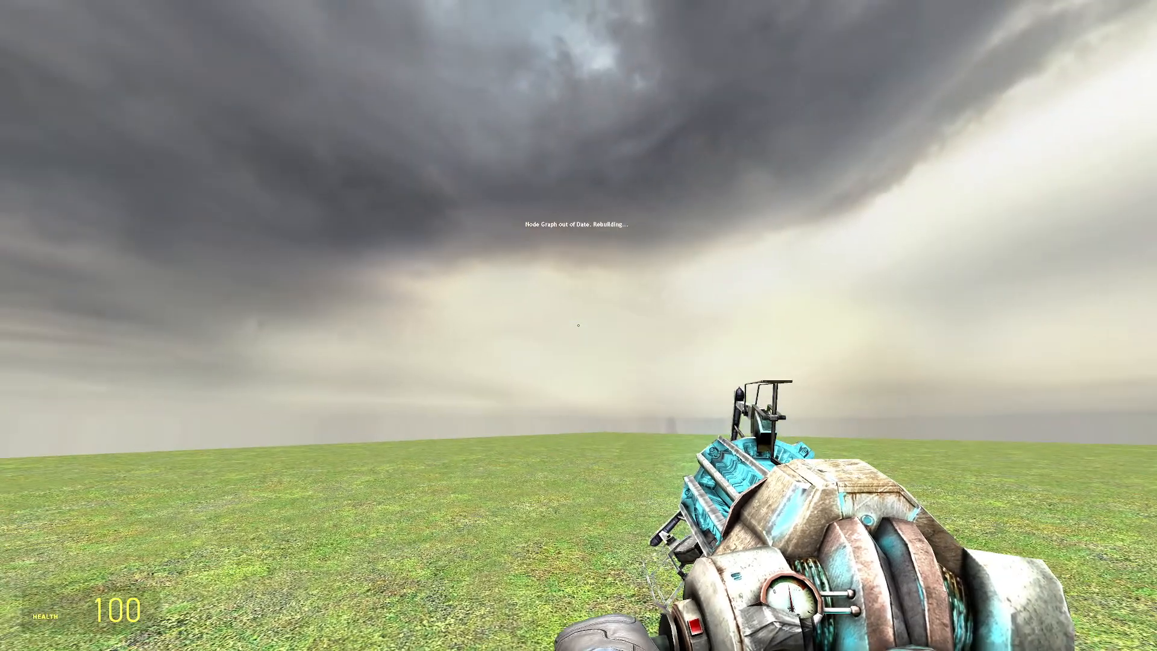
Equip the crossbow again, check its scope lens for cubemap reflections and fire a bolt
scroll(579, 325, "down", 3)
scroll(578, 325, "down", 1)
left_click(578, 325)
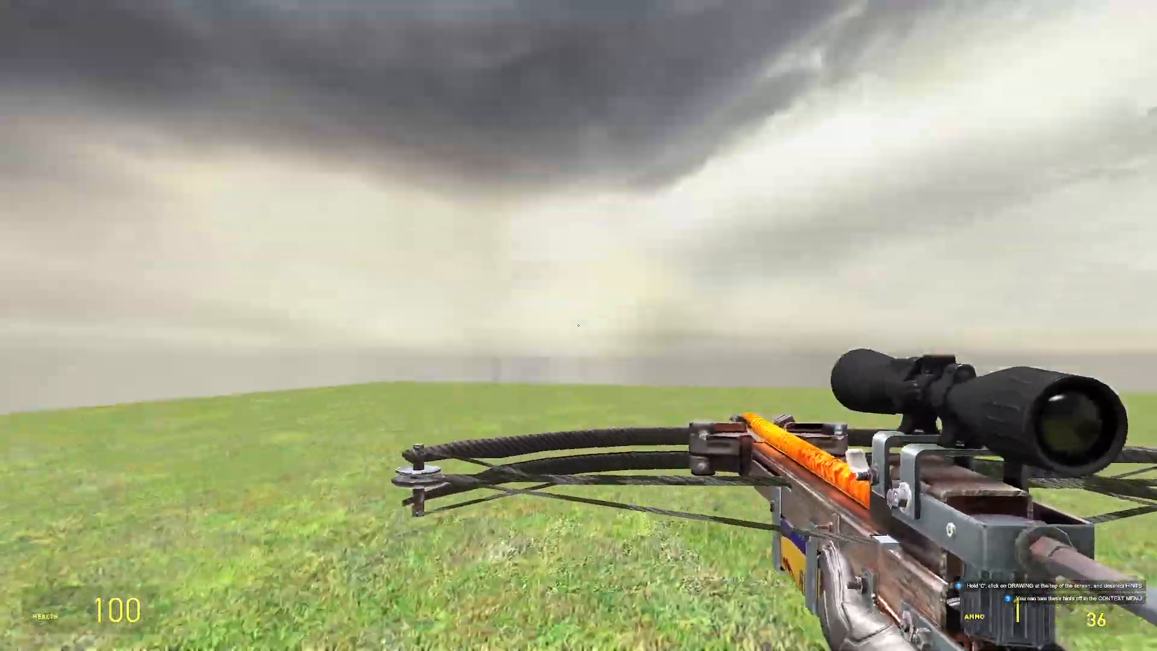
left_click(578, 325)
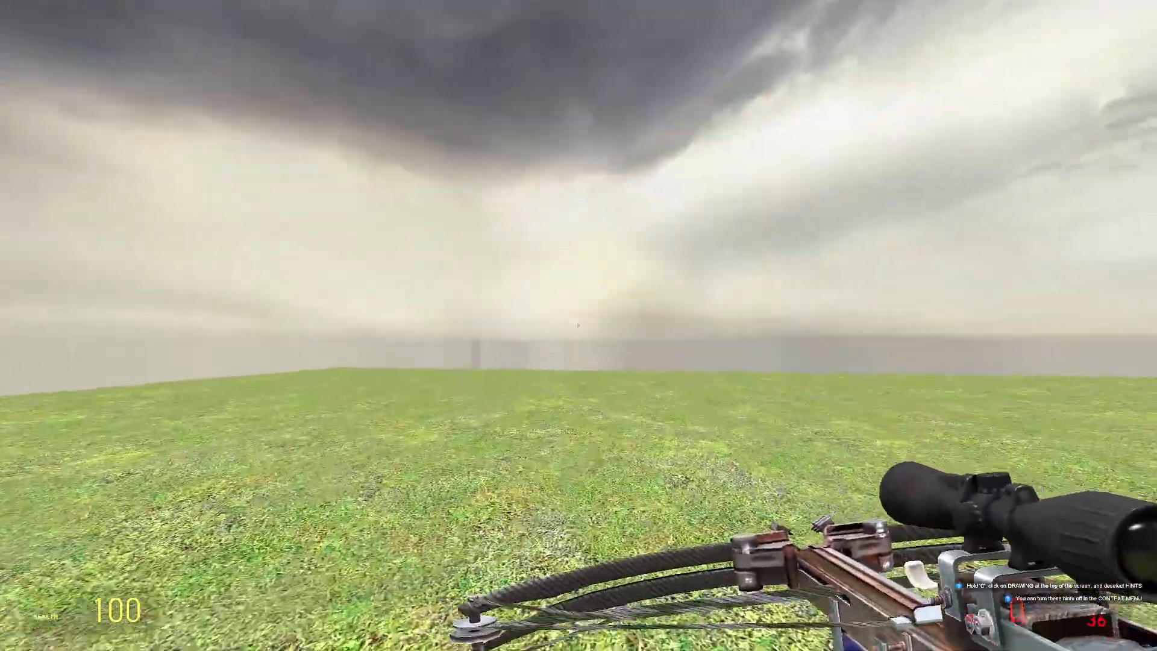
Equip the revolver and walk along the map's edges, checking its reflections and lighting from different directions
scroll(578, 325, "up", 3)
scroll(578, 326, "up", 1)
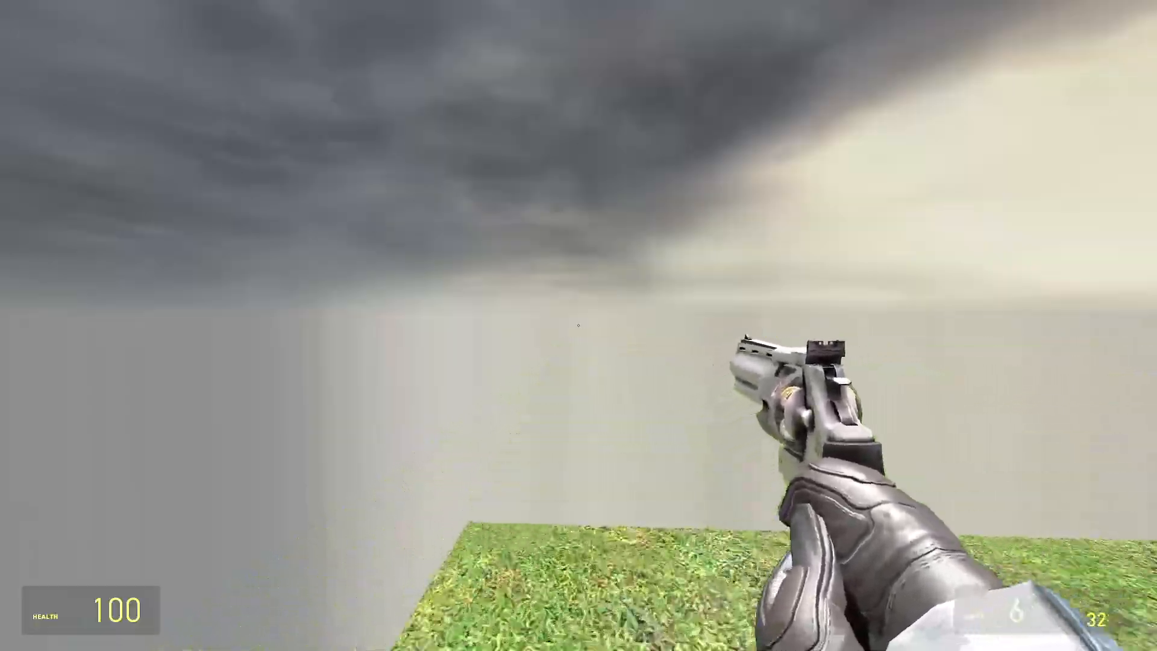
key("d")
key("a")
key("d")
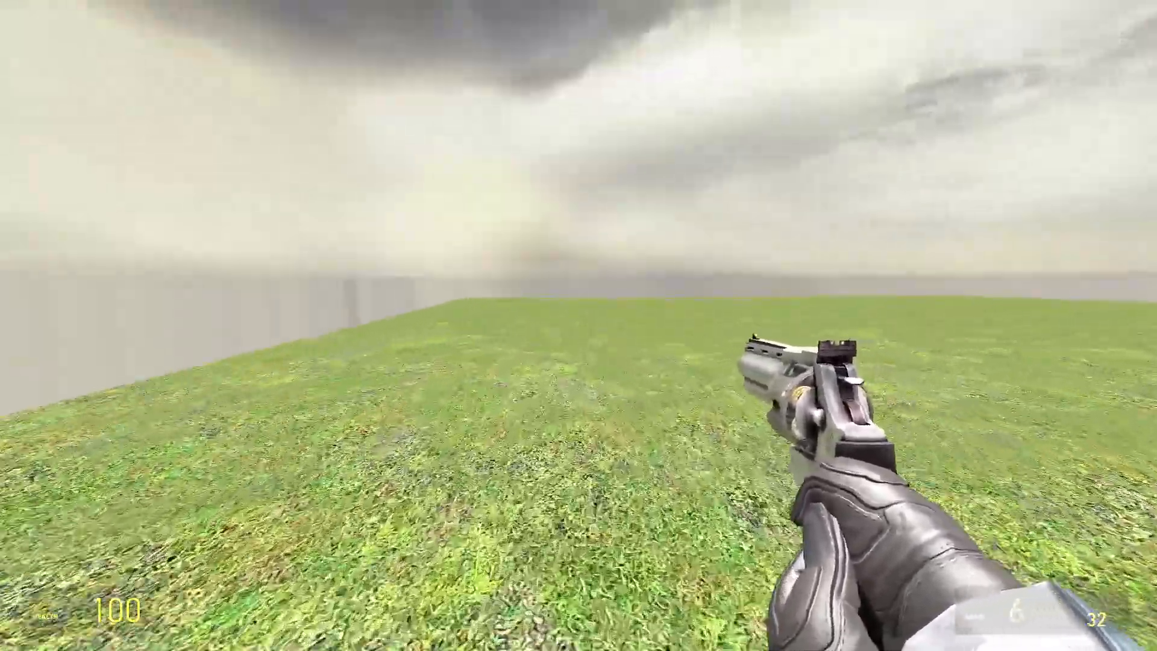
key("w")
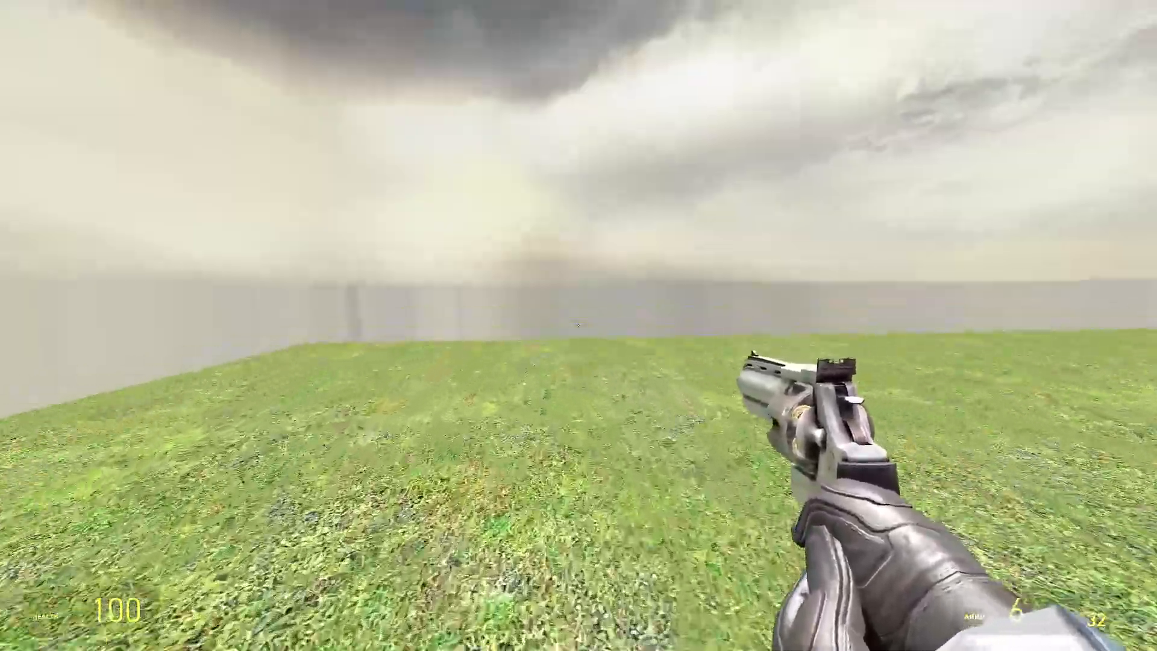
key("w")
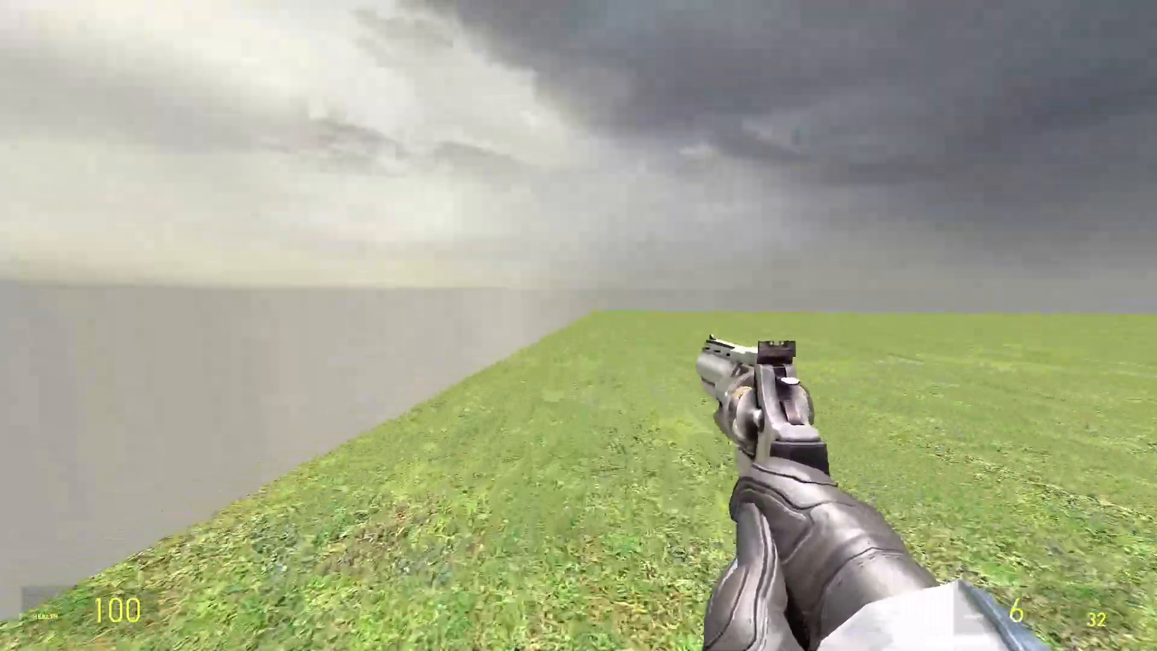
key("w")
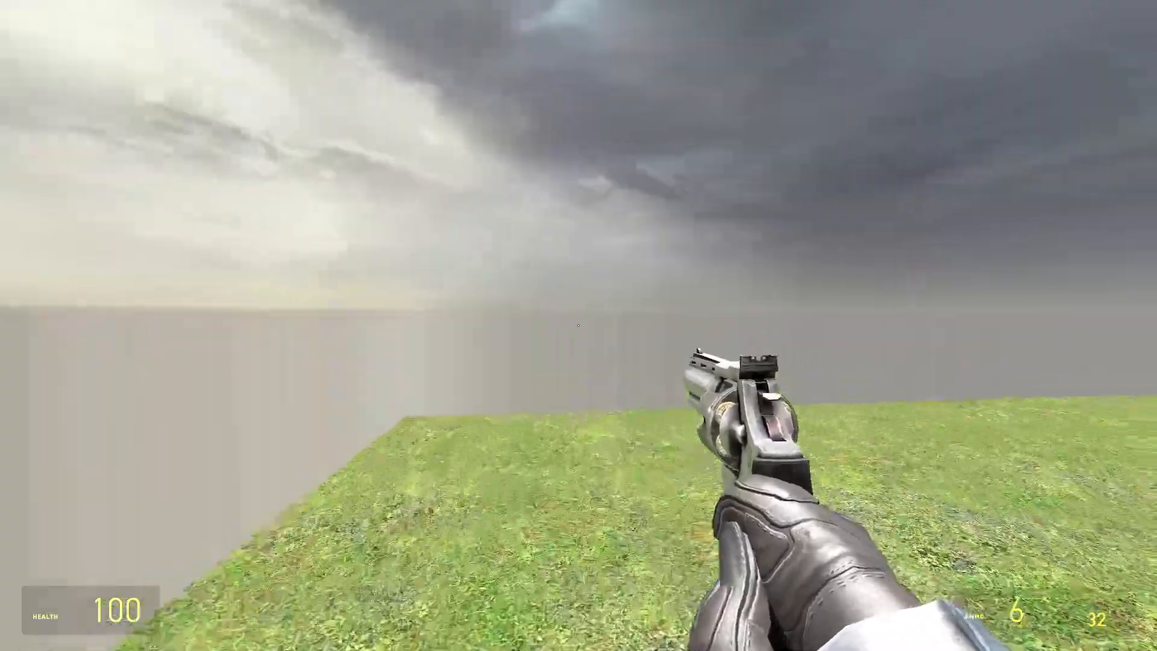
key("w")
key("a")
key("d")
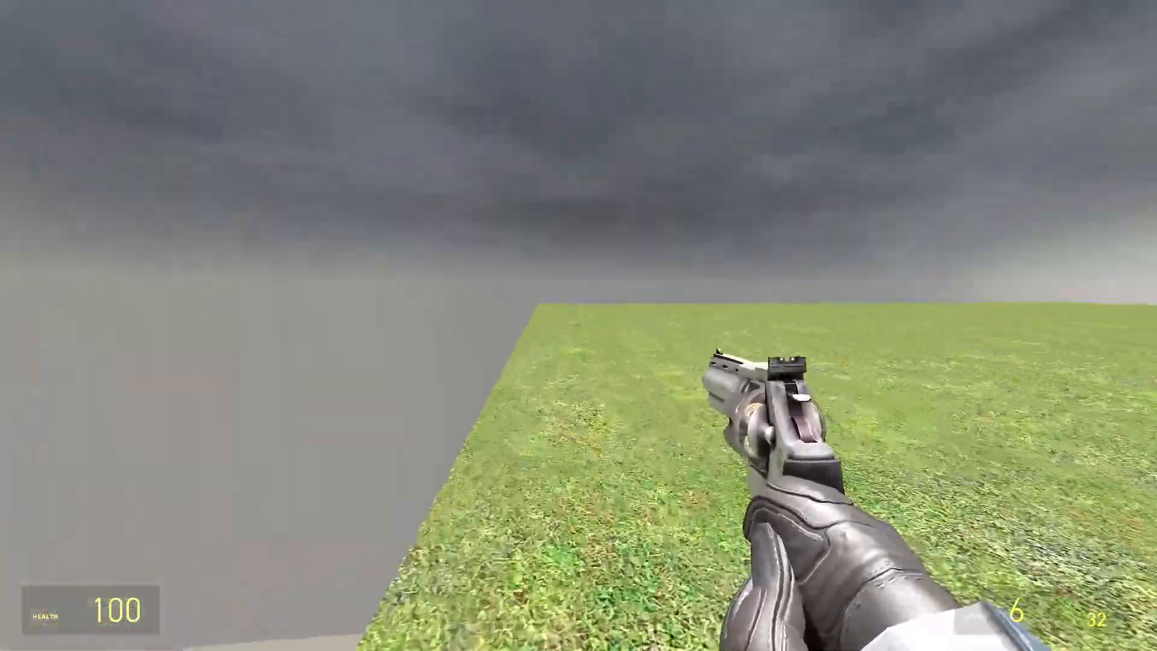
key("w")
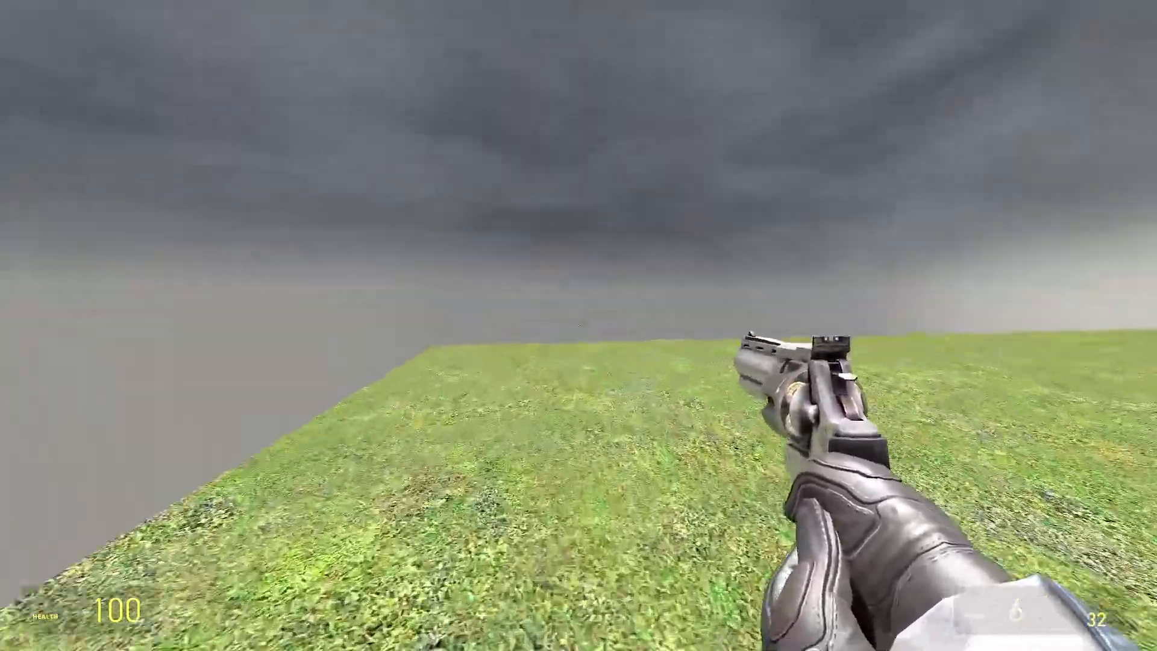
key("w")
Leave the game for Hammer++ and close the finished compile window
key("grave")
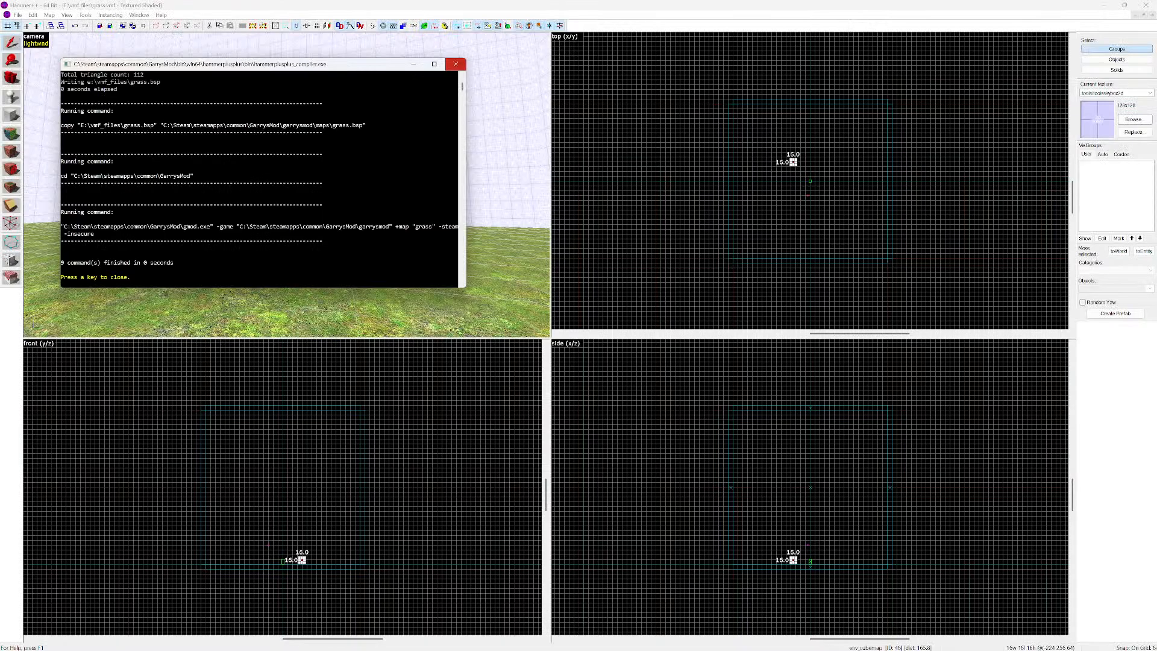
left_click(456, 64)
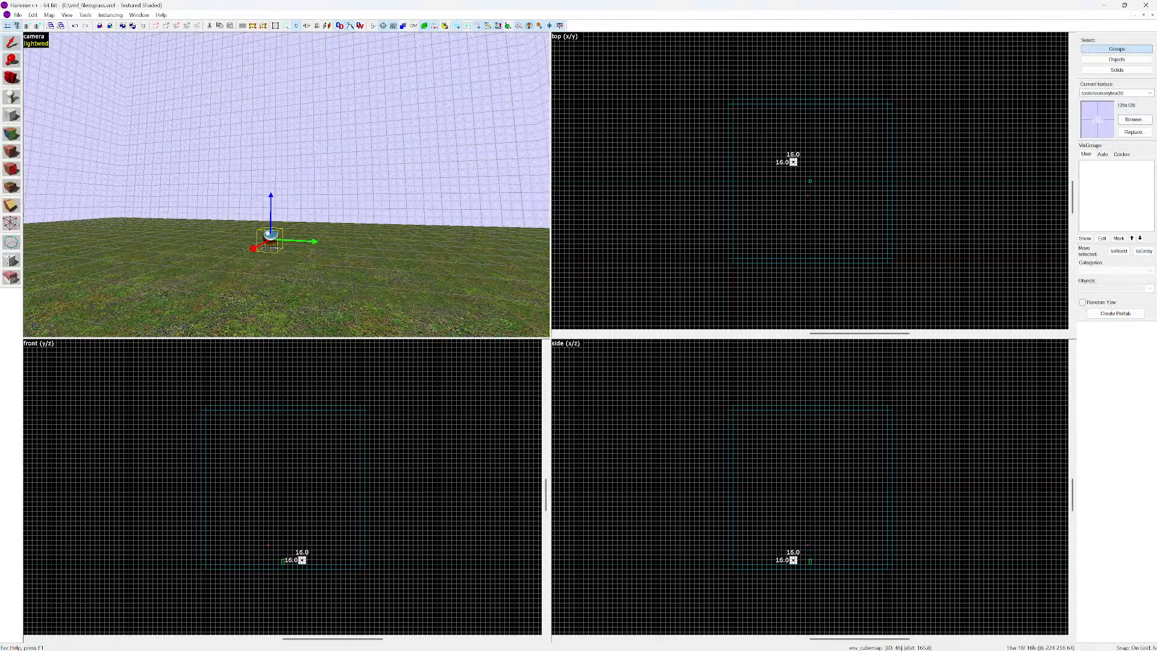
key("z")
key("w")
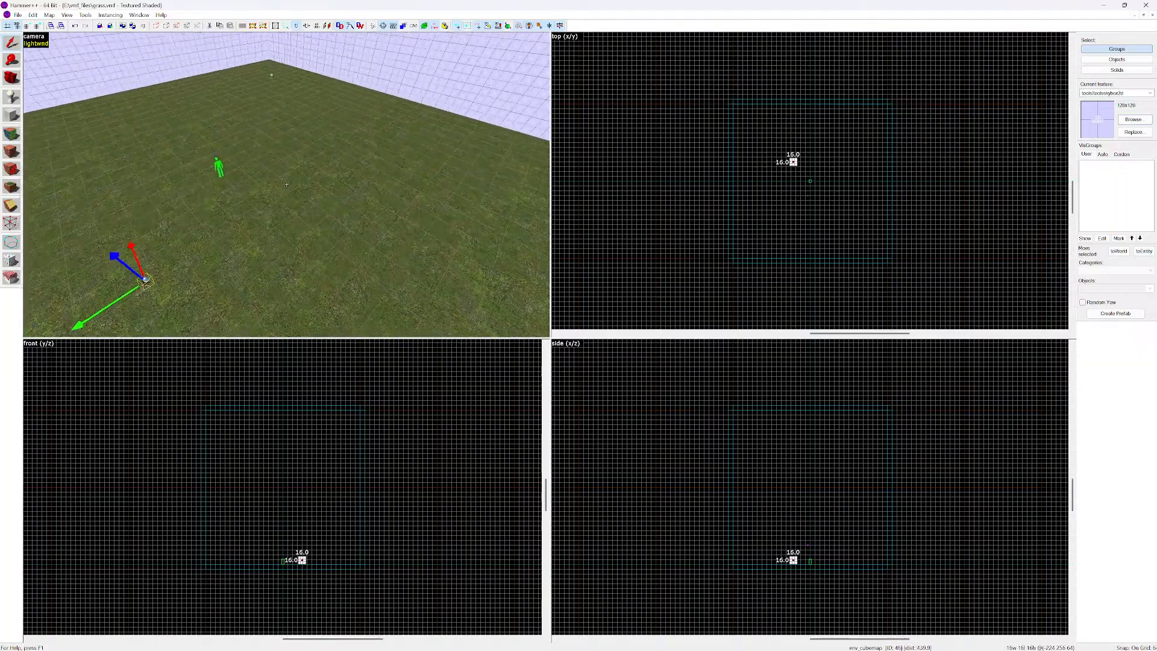
key("s")
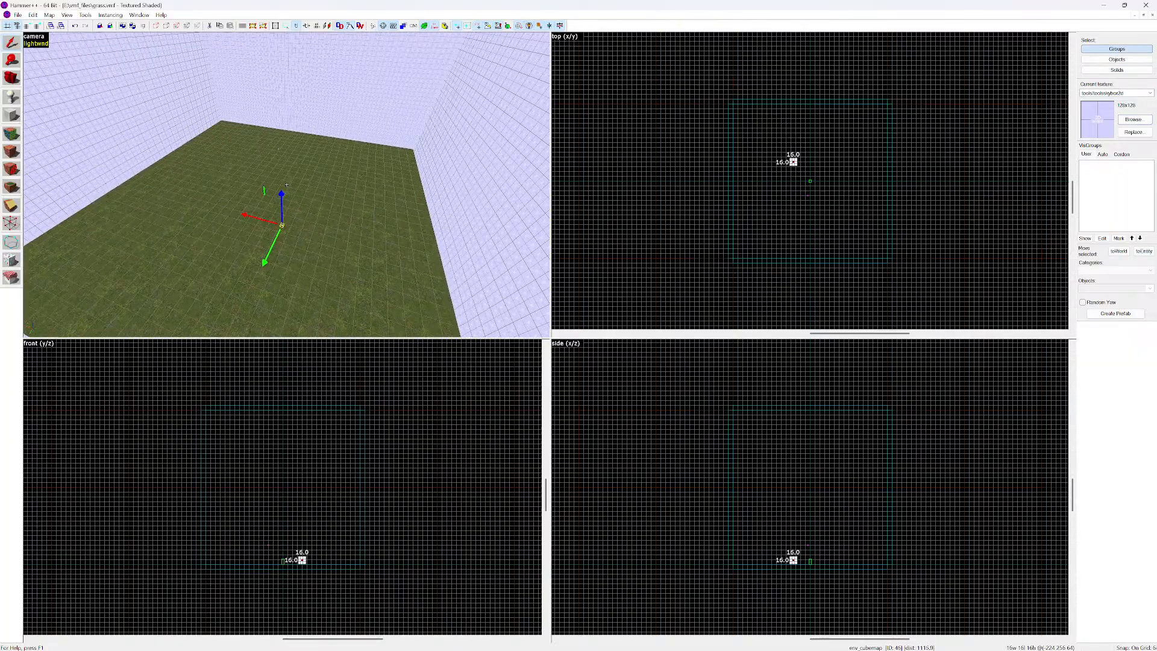
key("w")
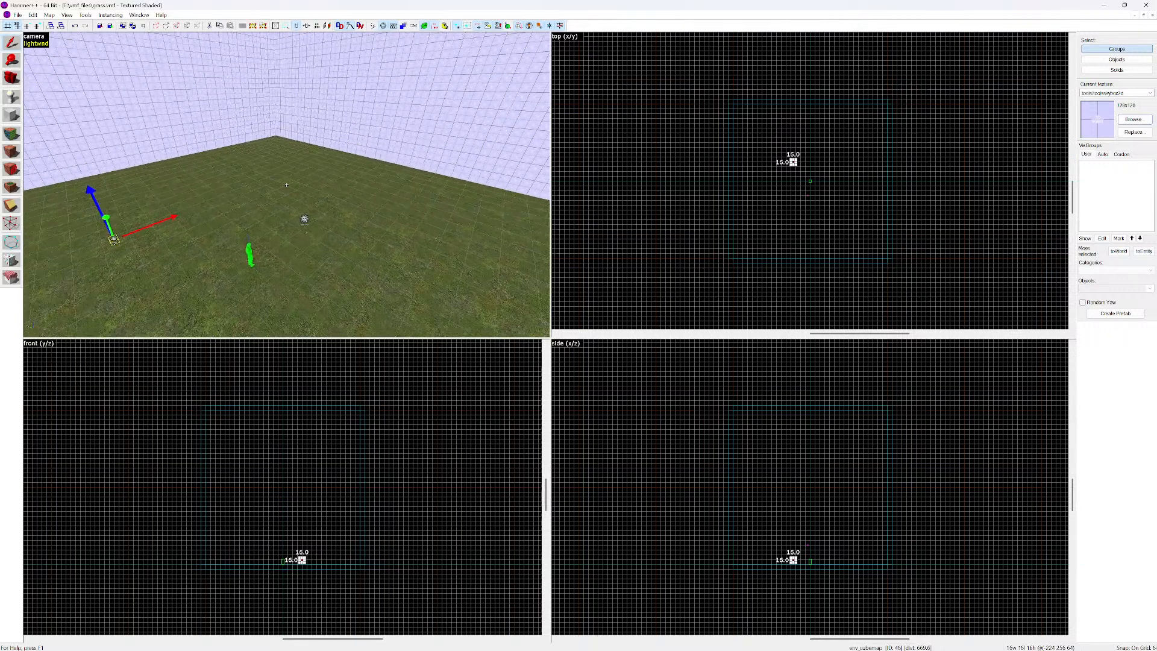
key("s")
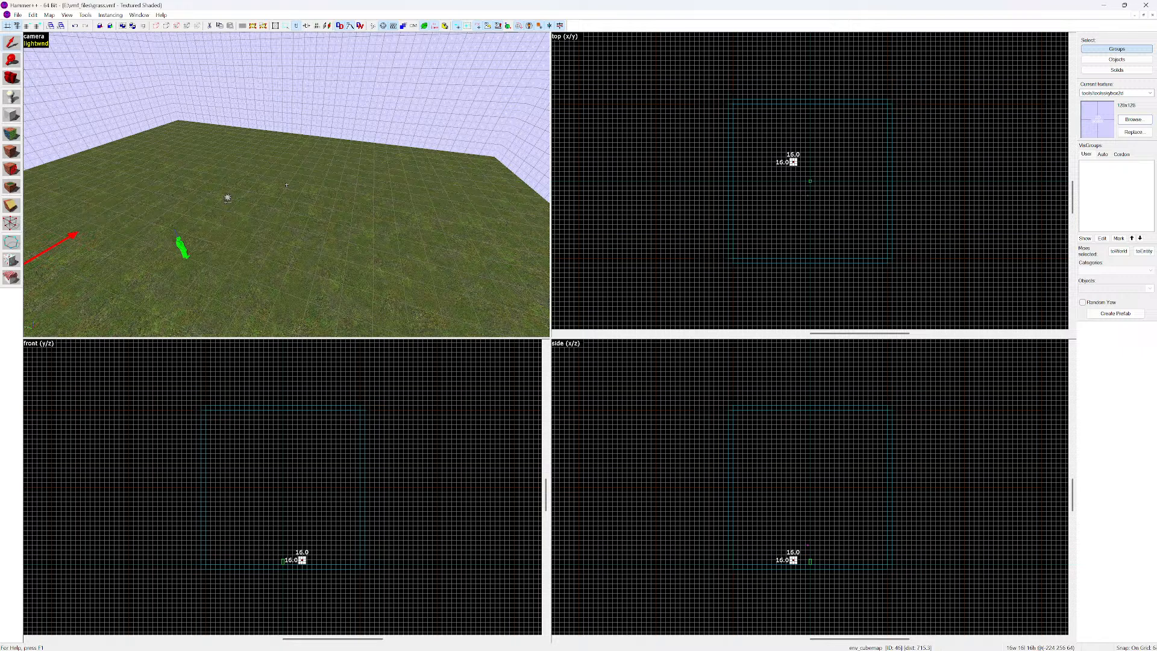
Fly the camera around the room and examine the grass floor, skybox walls, player start and light entities
key("w")
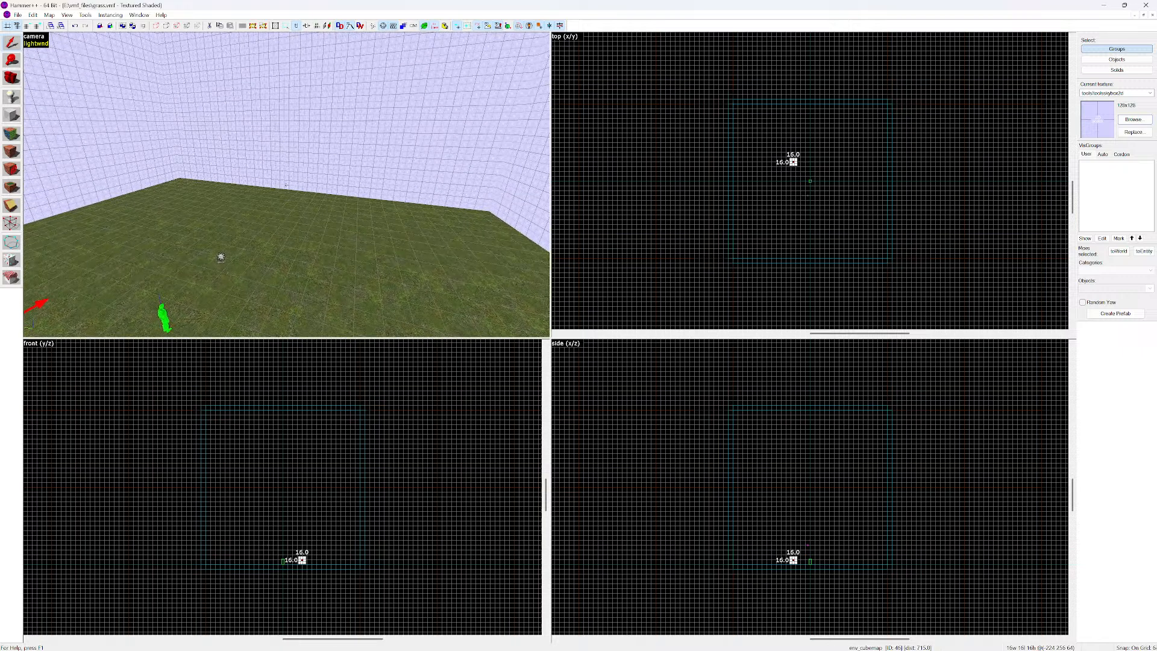
key("s")
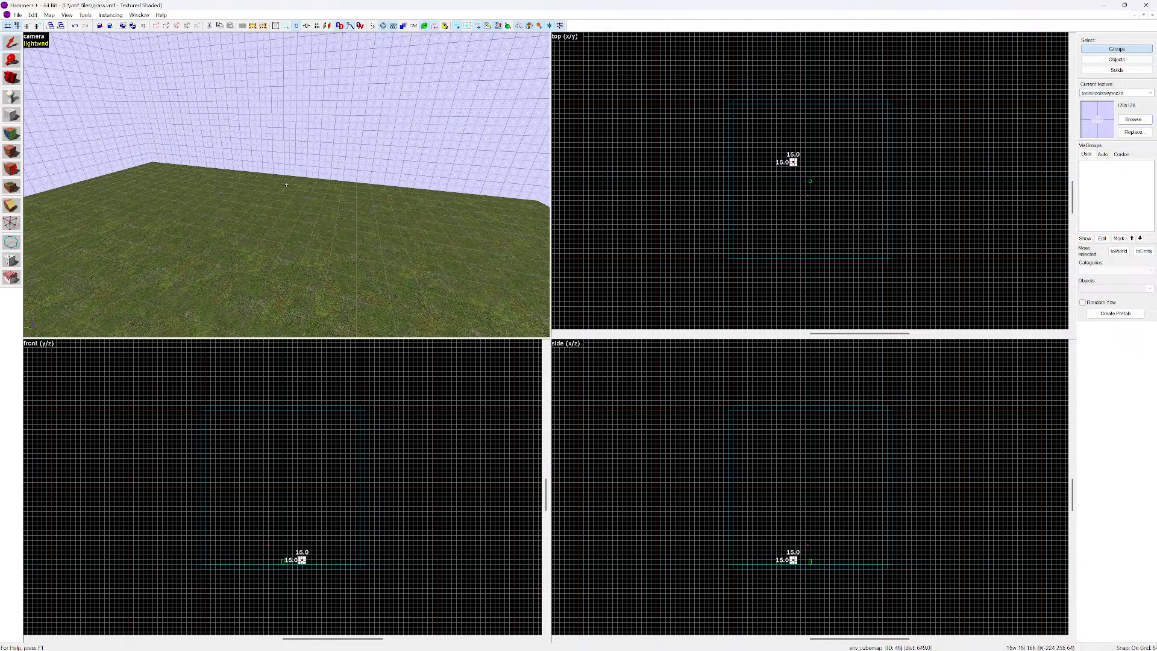
key("s")
key("s")
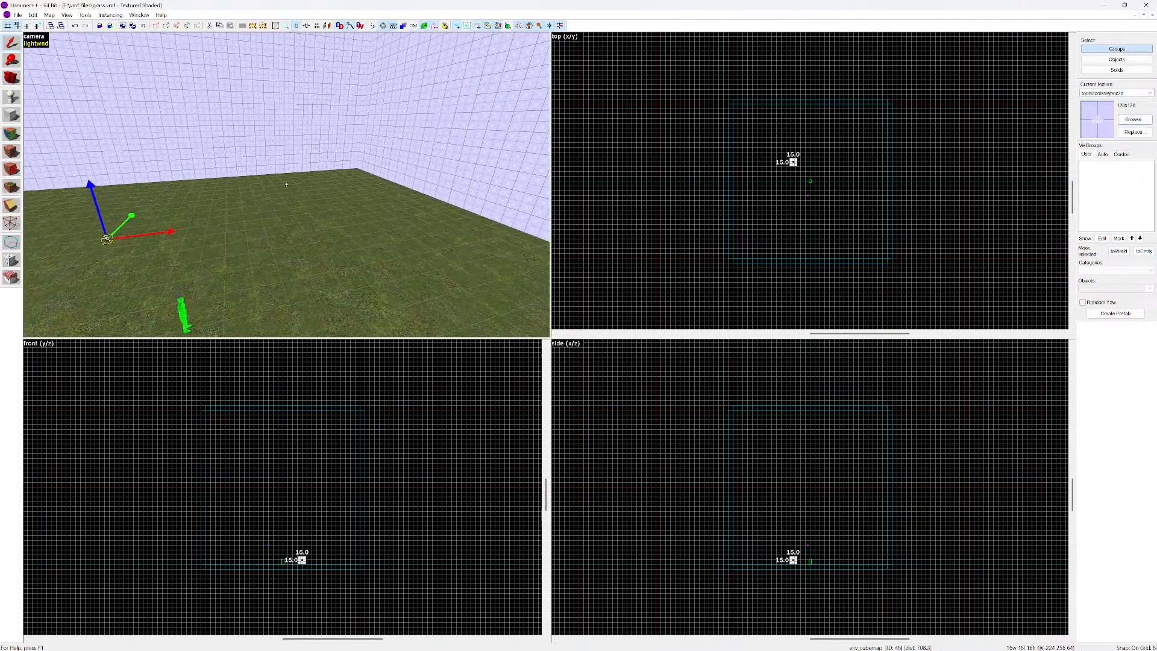
key("Left")
key("s")
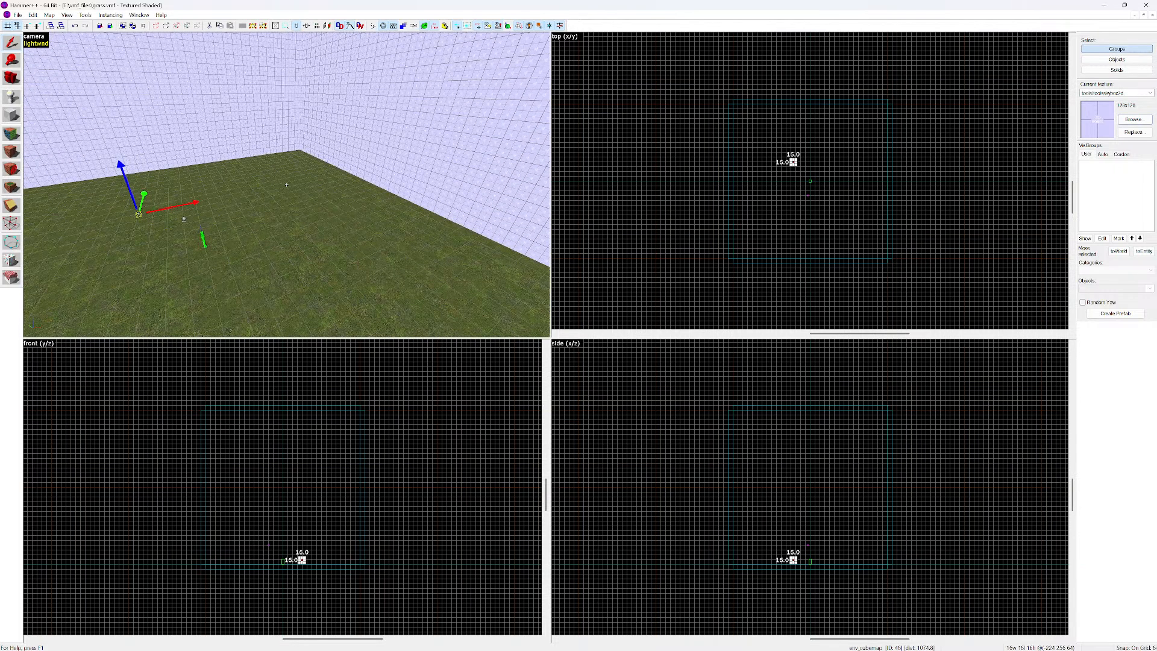
key("Down")
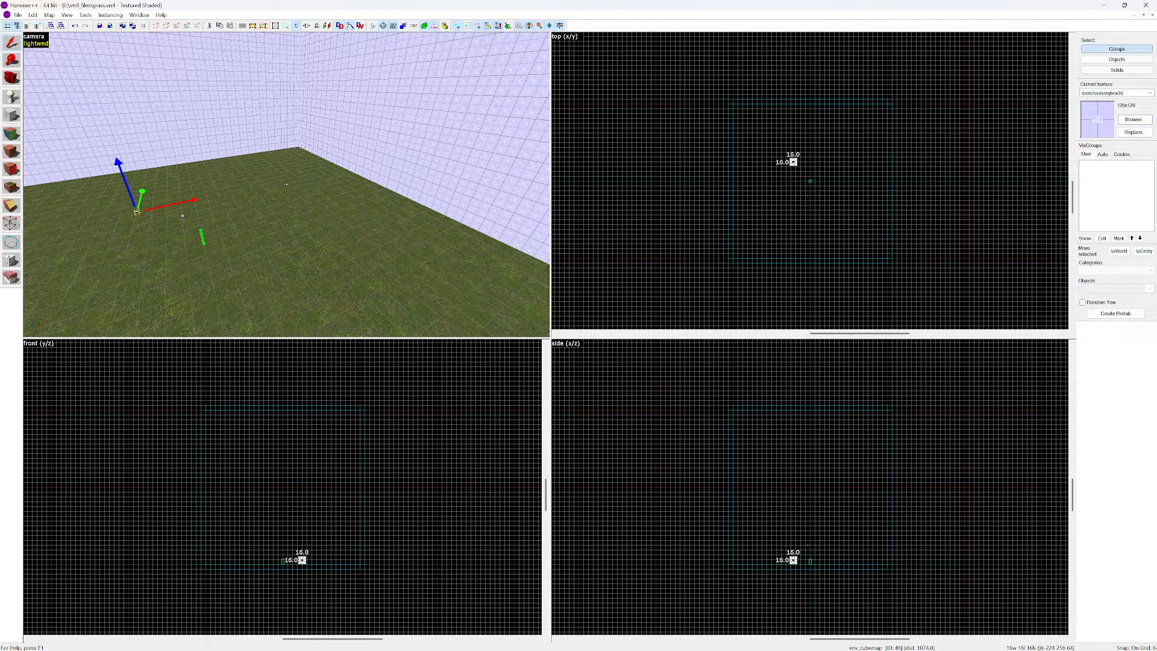
key("Down")
key("w")
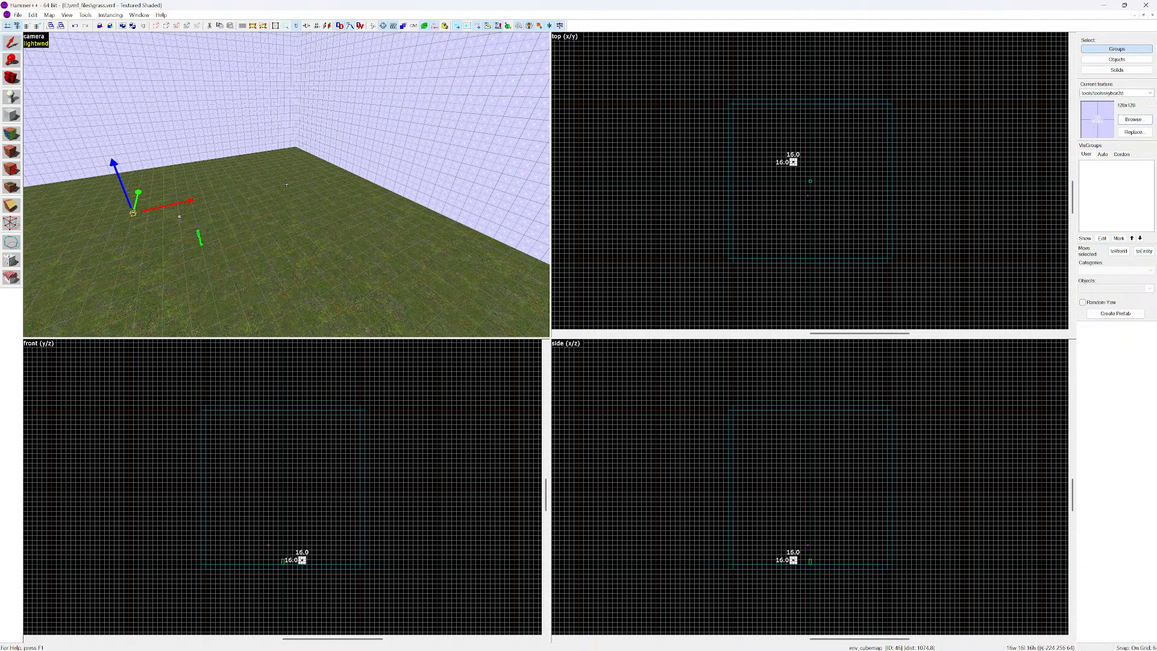
key("w")
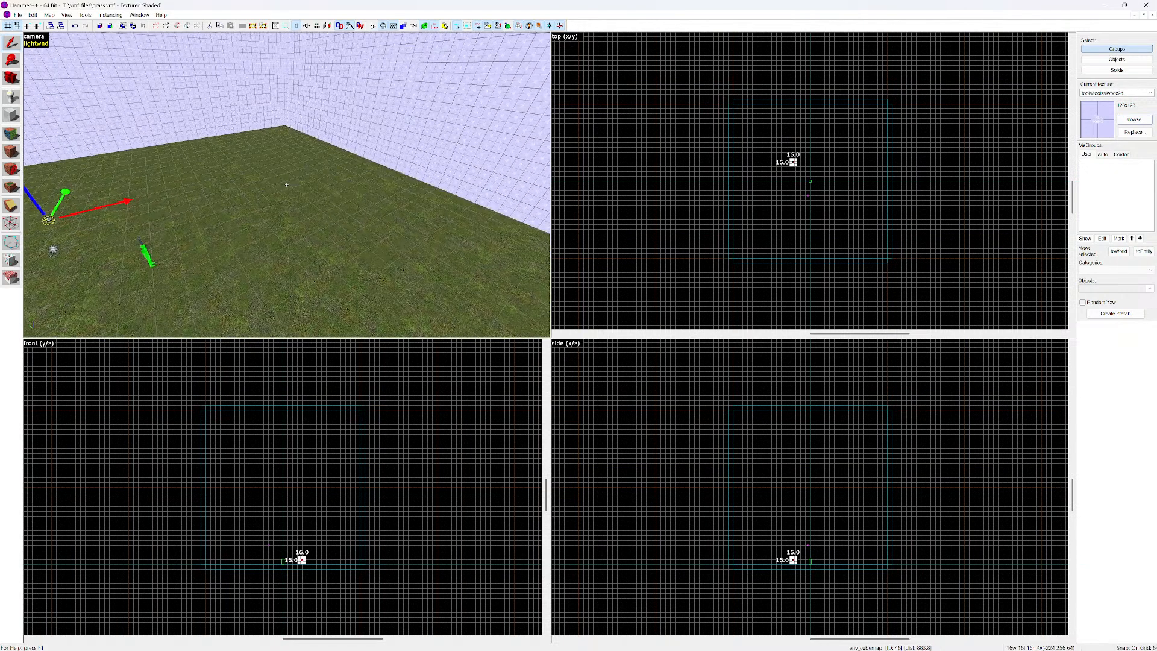
Outline a block of 384 by 256 units on the ground beside the player start in the top view
key("shift+b")
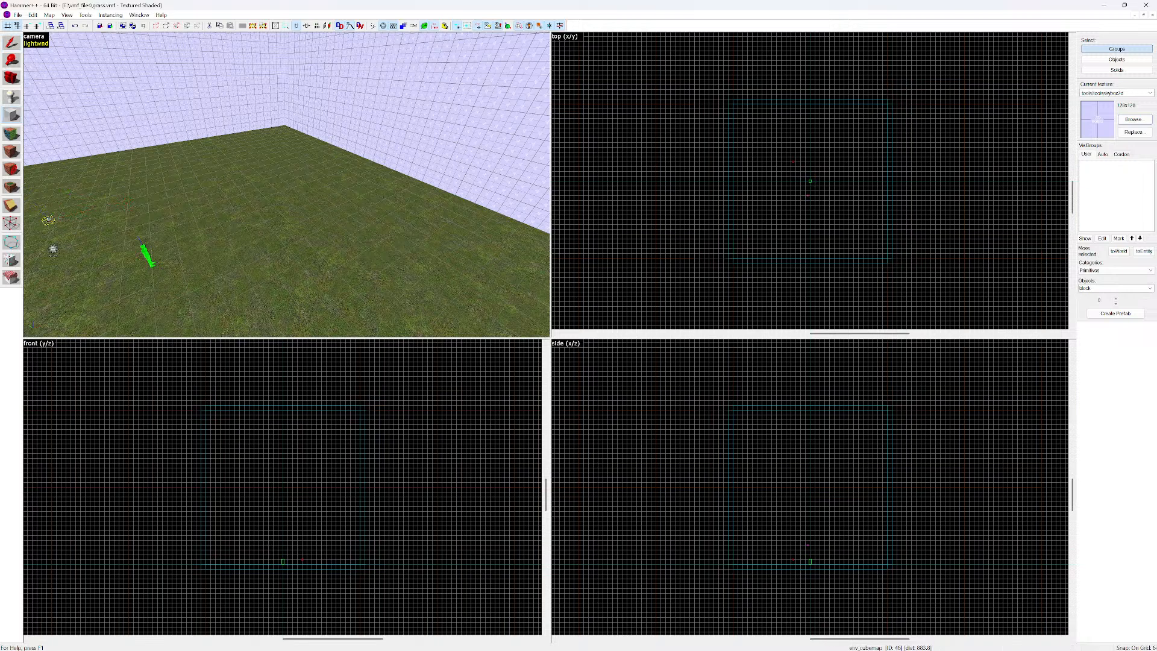
scroll(826, 192, "up", 4)
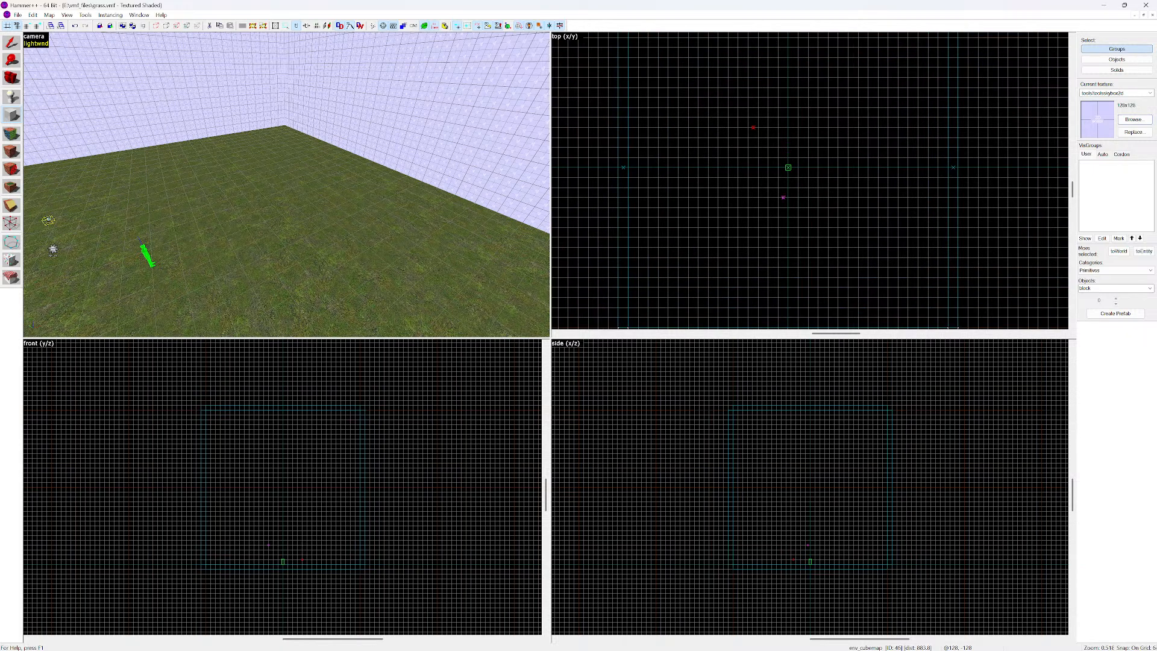
left_click_drag(691, 151, 763, 200)
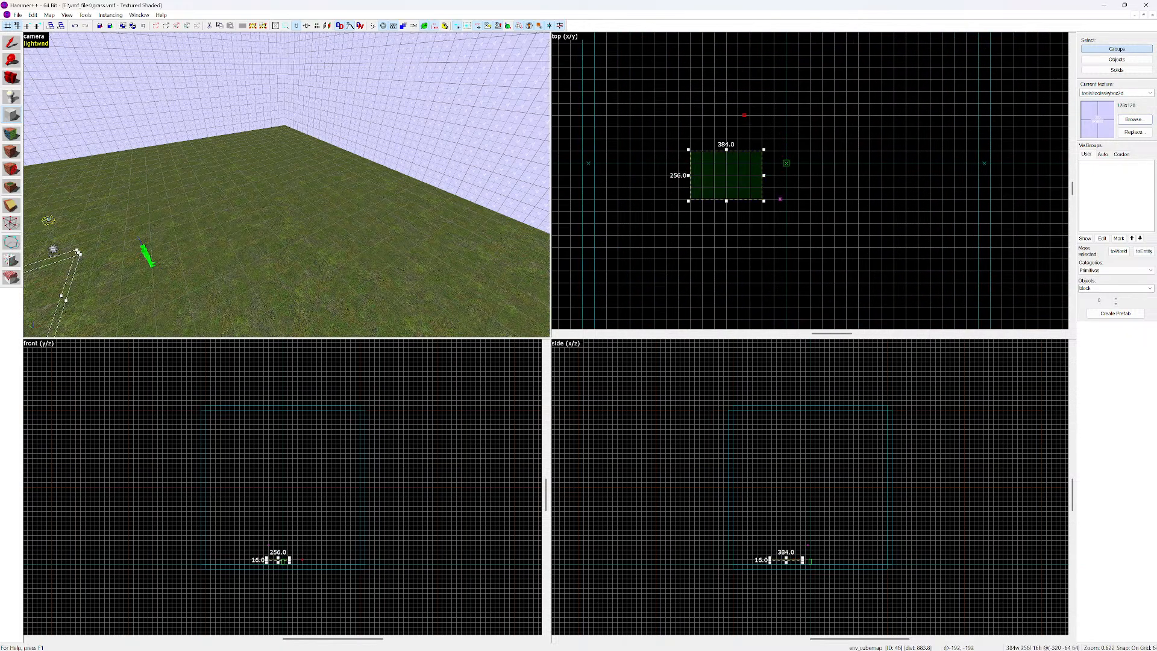
key("z")
key("w")
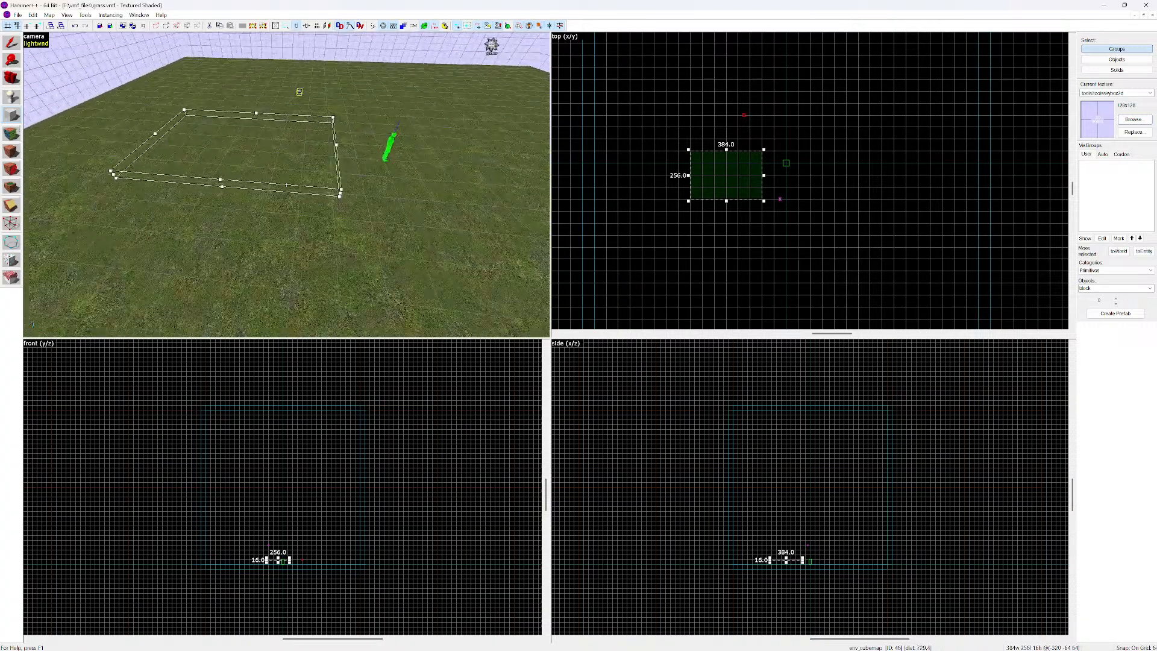
key("s")
key("d")
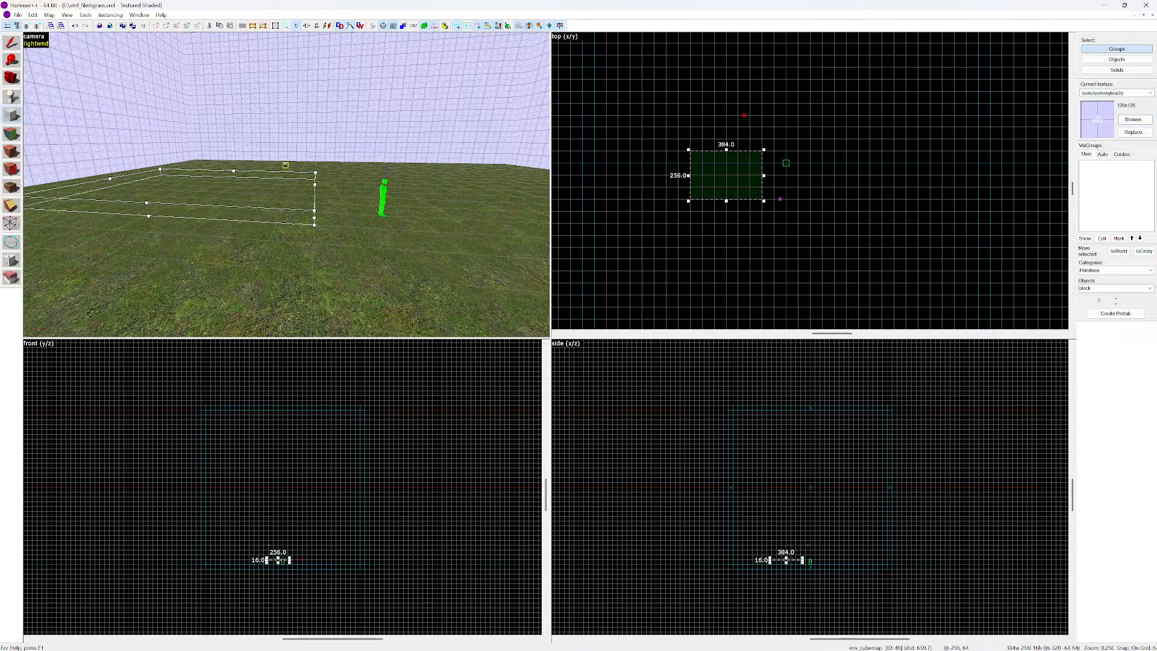
Extend the block outline to 256 units high and 640 units long, and create the solid
mouse_move(785, 557)
left_mouse_down()
mouse_move(785, 544)
mouse_move(786, 564)
left_mouse_up()
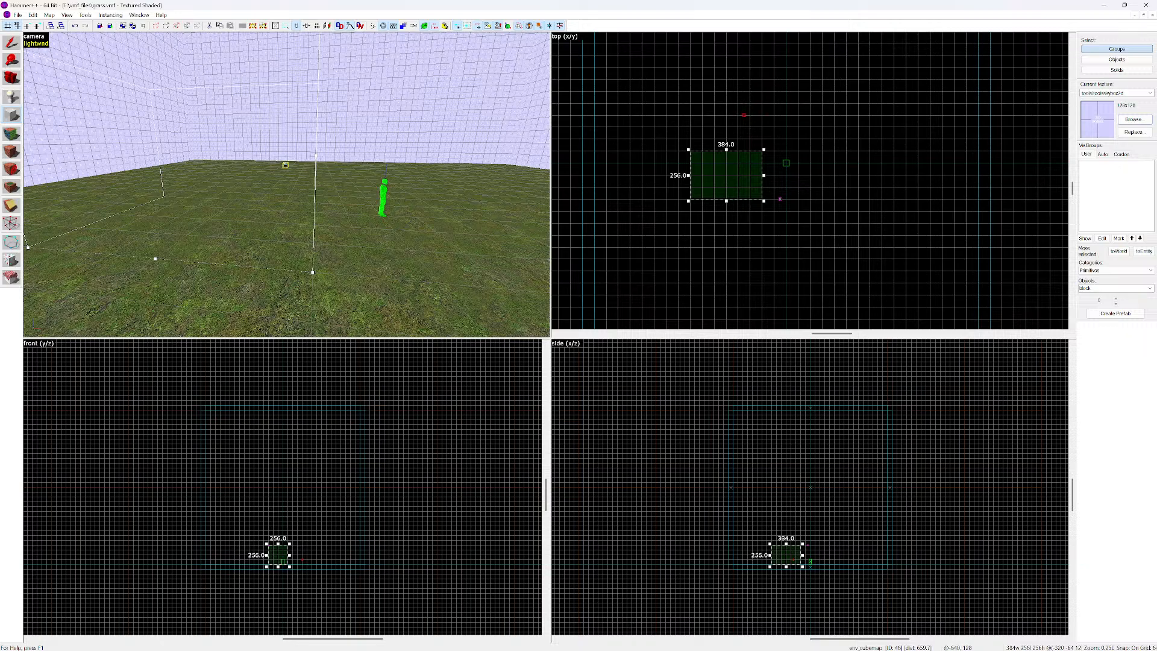
left_click_drag(689, 175, 642, 176)
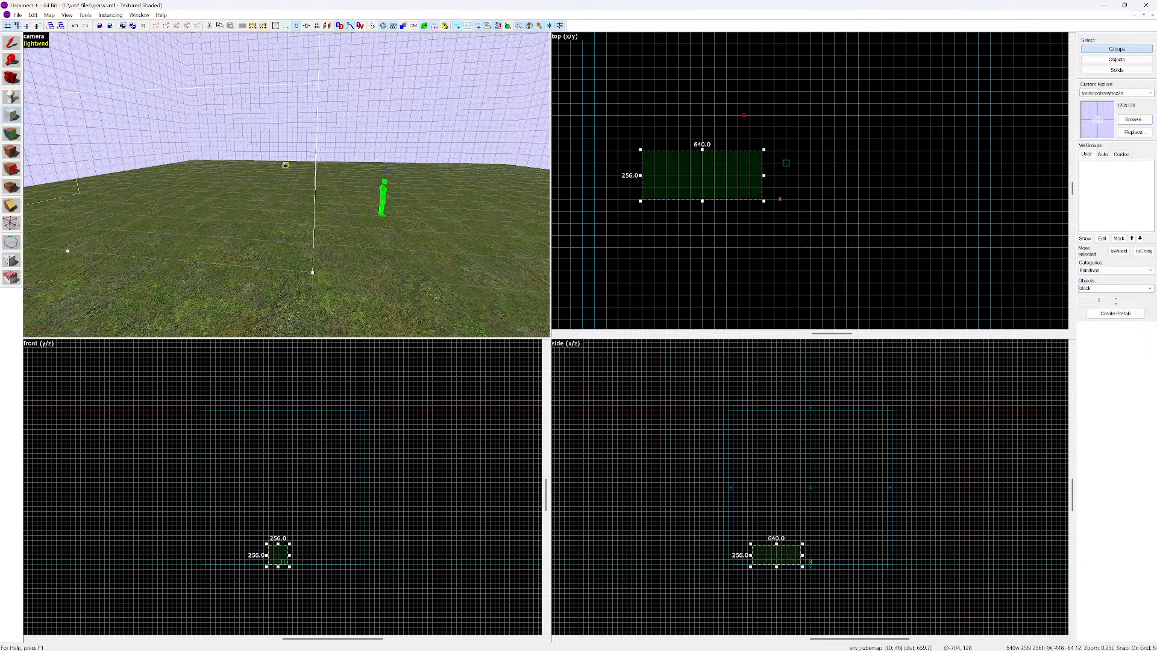
key("Return")
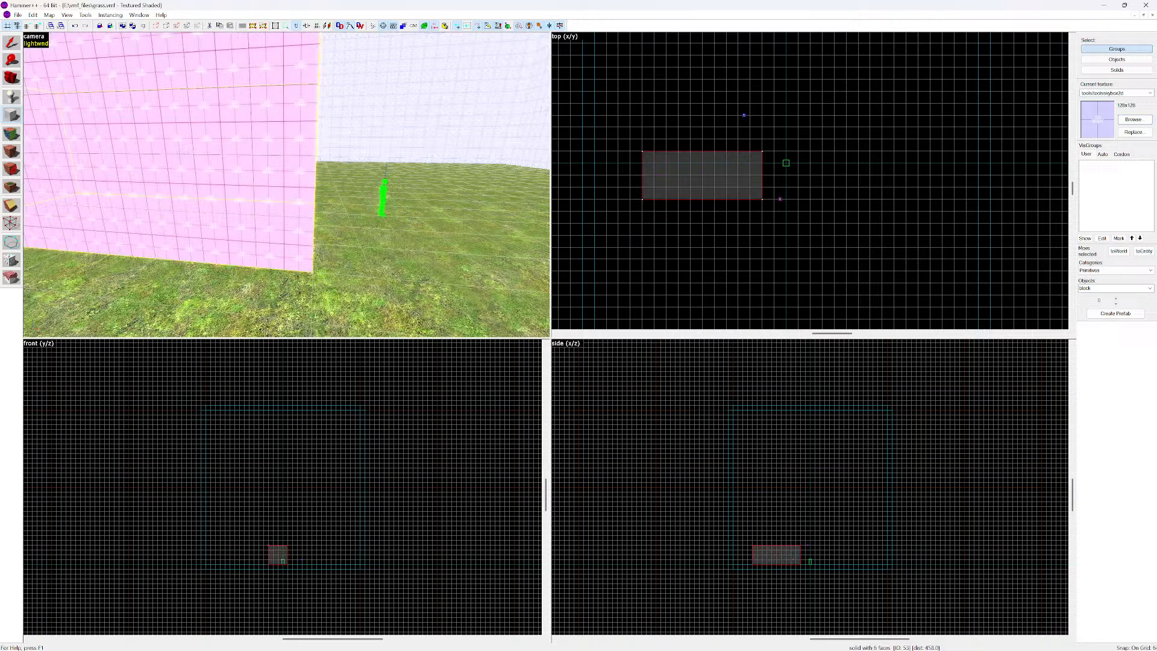
key("d")
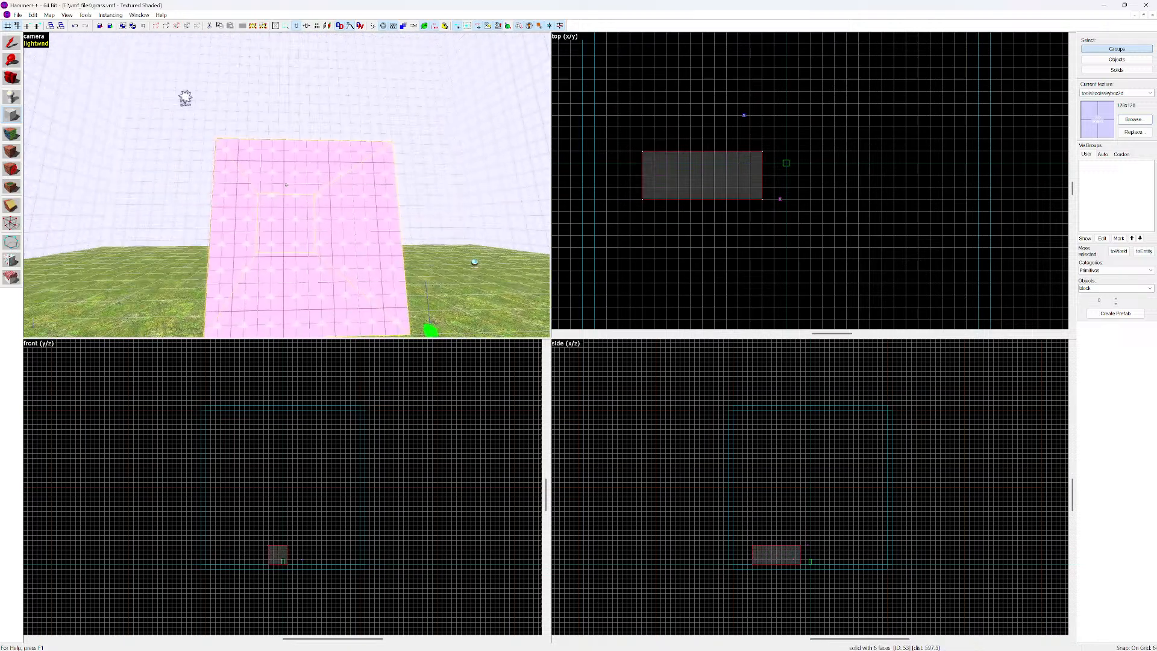
key("d")
key("a")
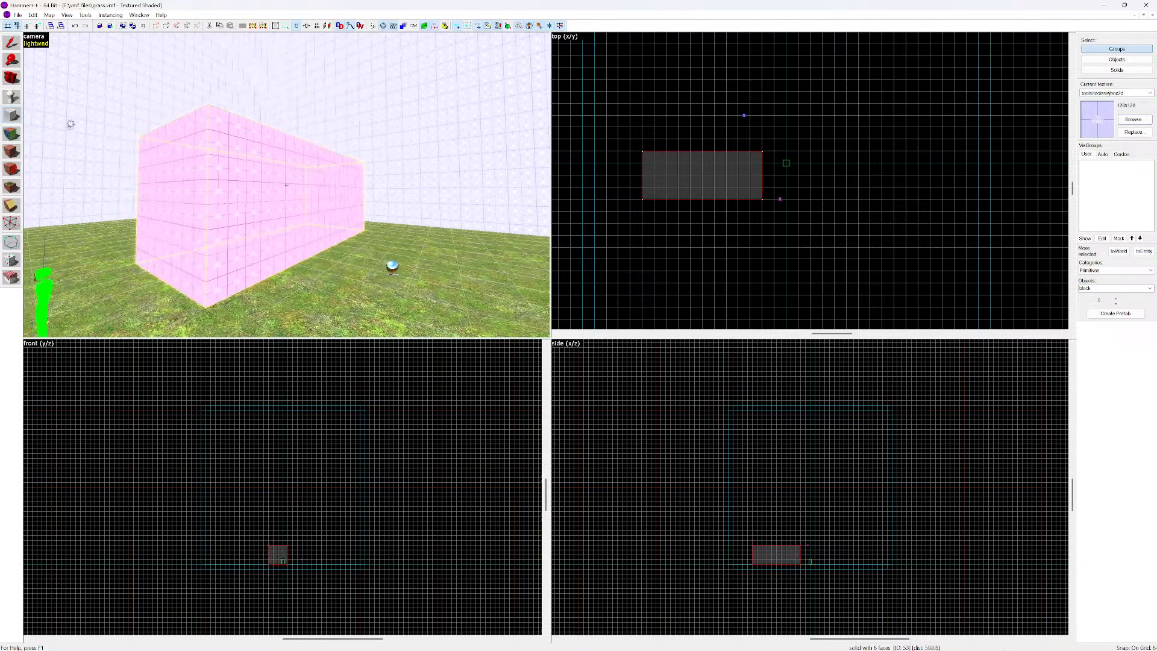
left_click(1132, 132)
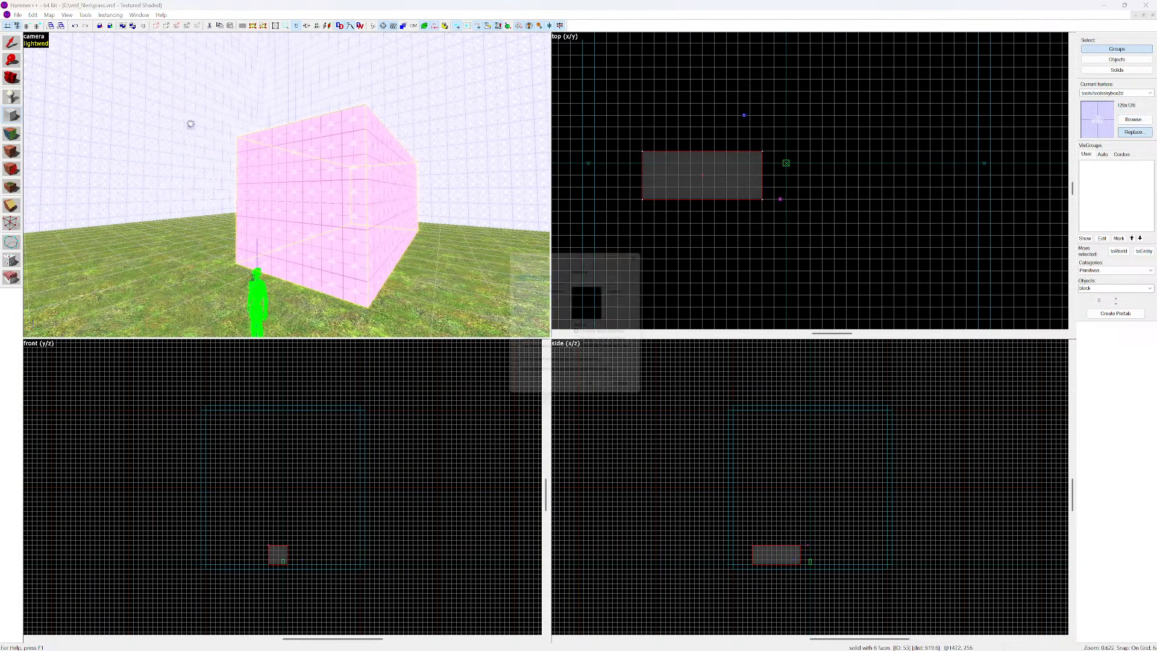
left_click(555, 288)
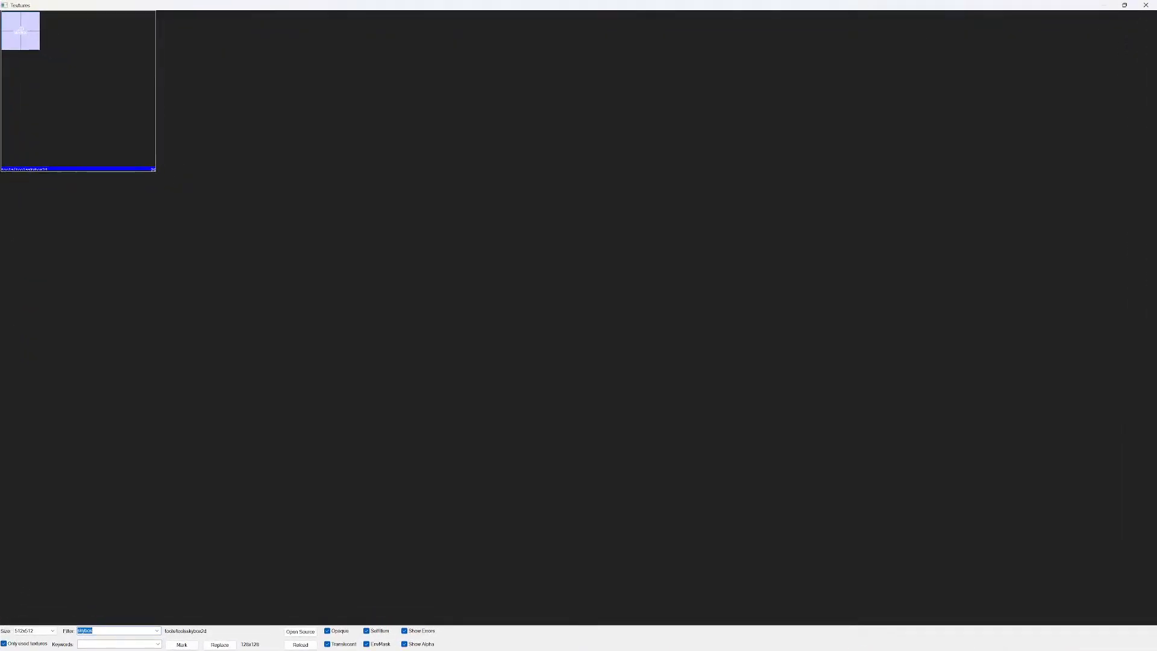
type("wall")
key("Escape")
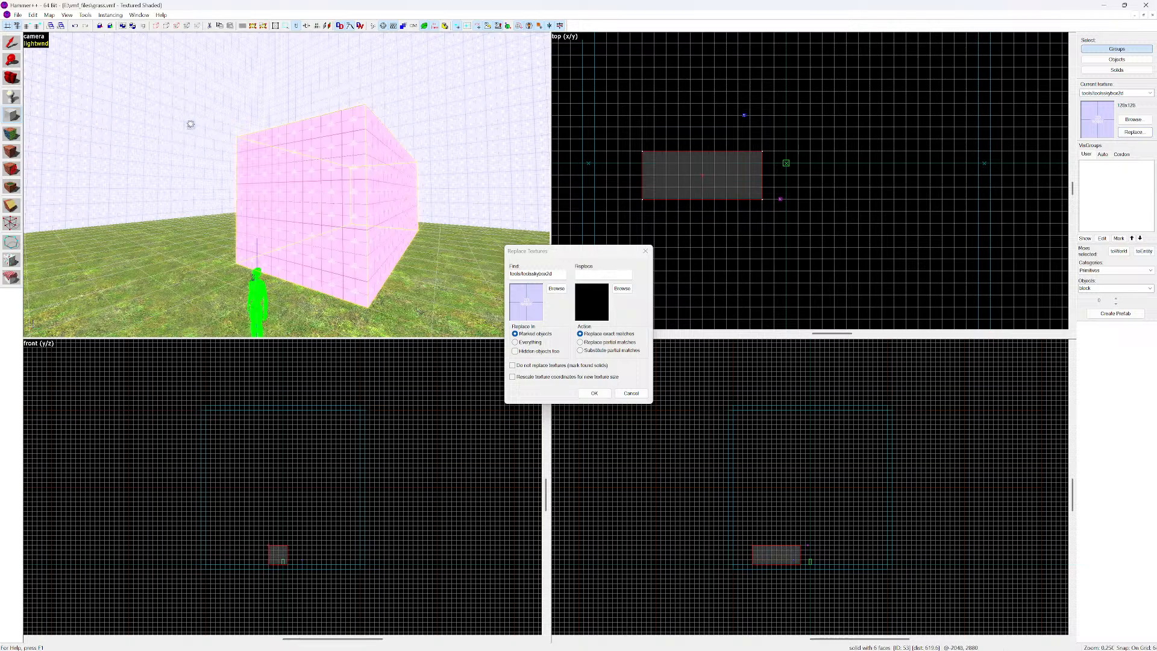
left_click(556, 288)
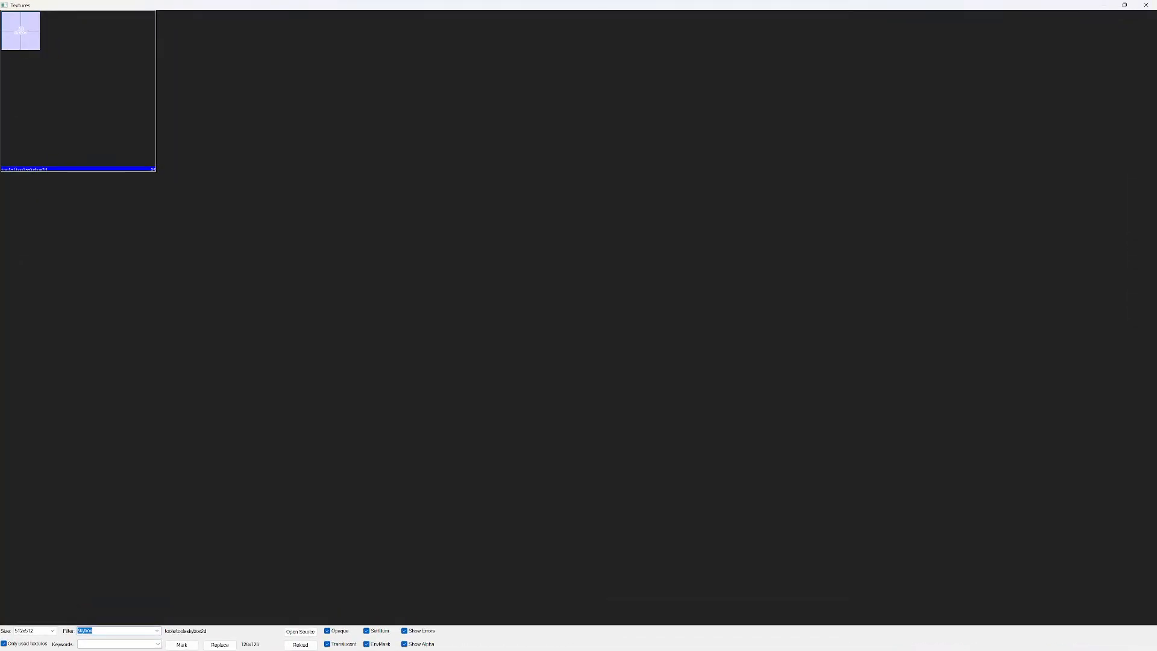
type("wall")
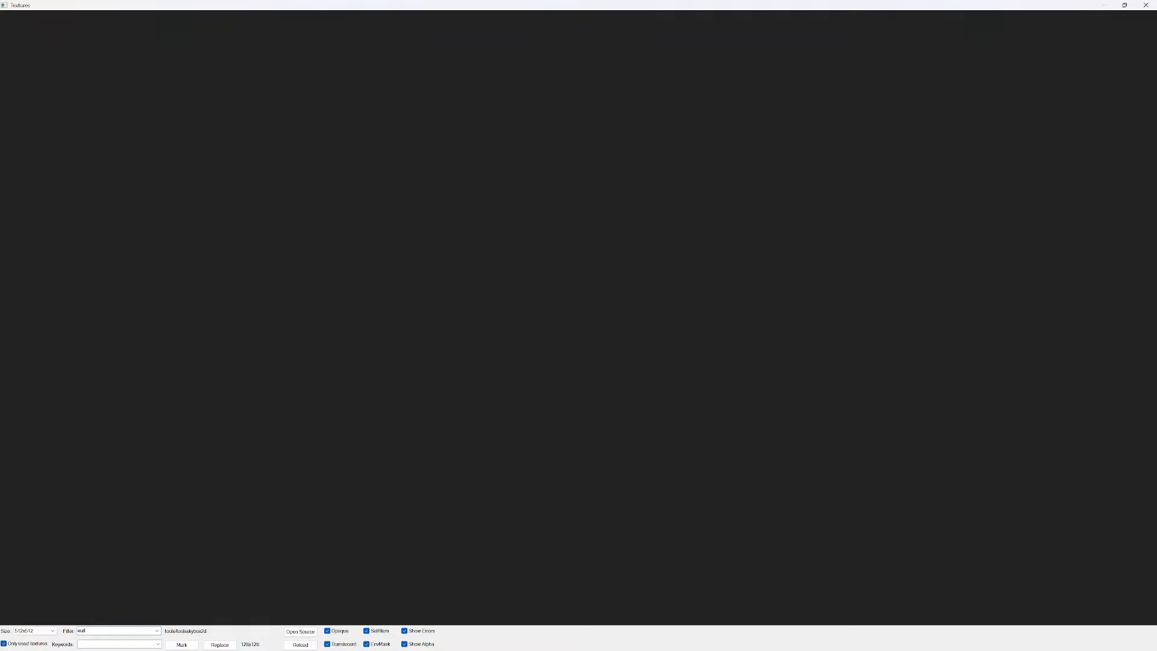
left_click(35, 630)
left_click(34, 617)
left_click(1145, 4)
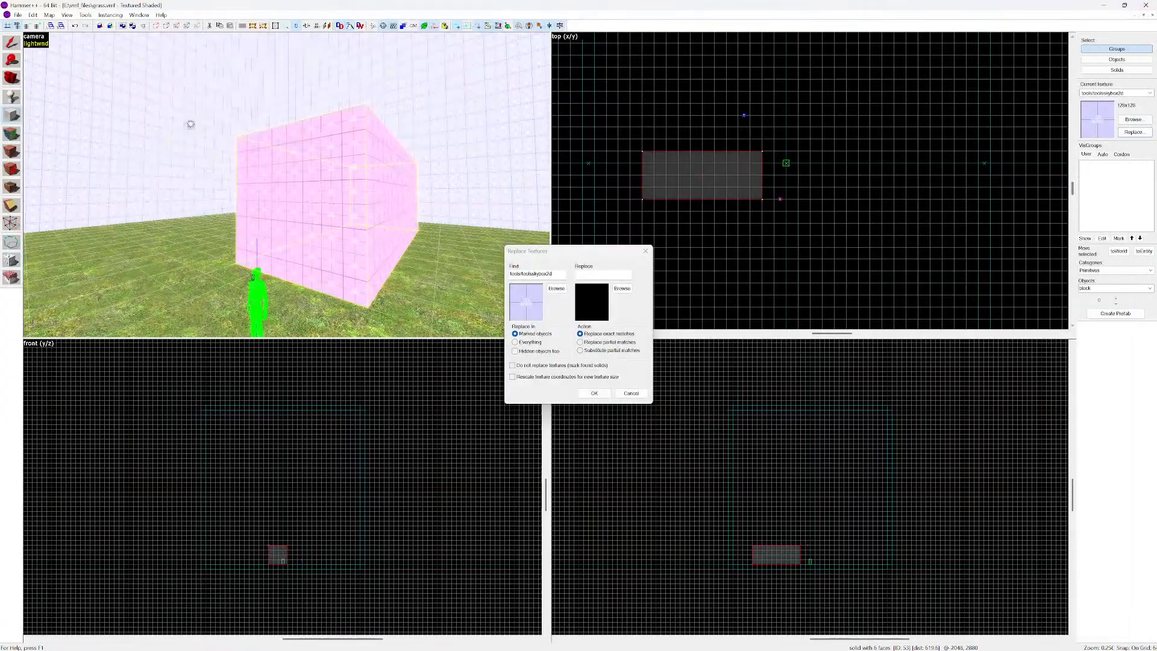
left_click(645, 251)
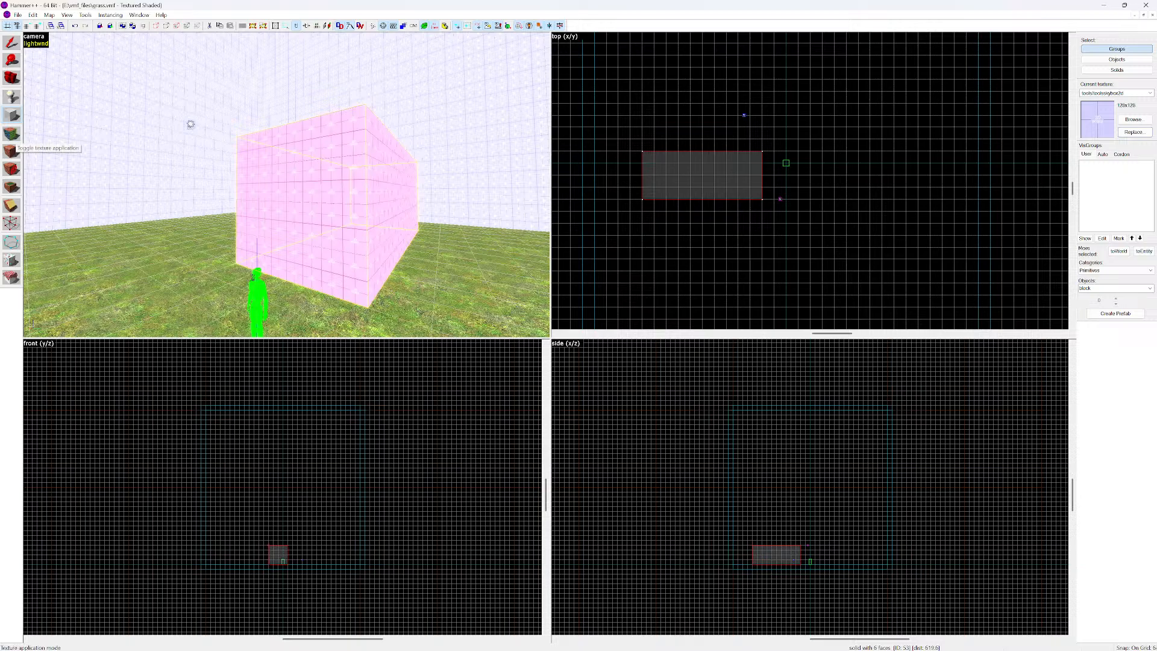
Apply the orange dev/dev_measurewall01a texture to all faces of the new block with the Face Edit Sheet
left_click(11, 151)
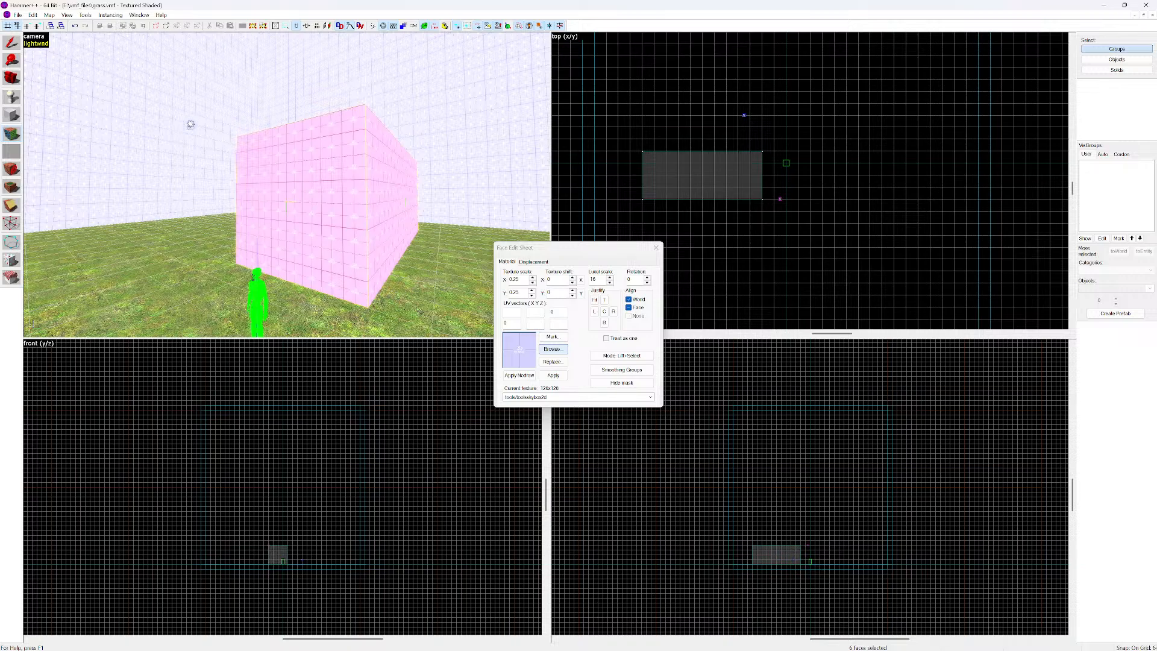
left_click(552, 349)
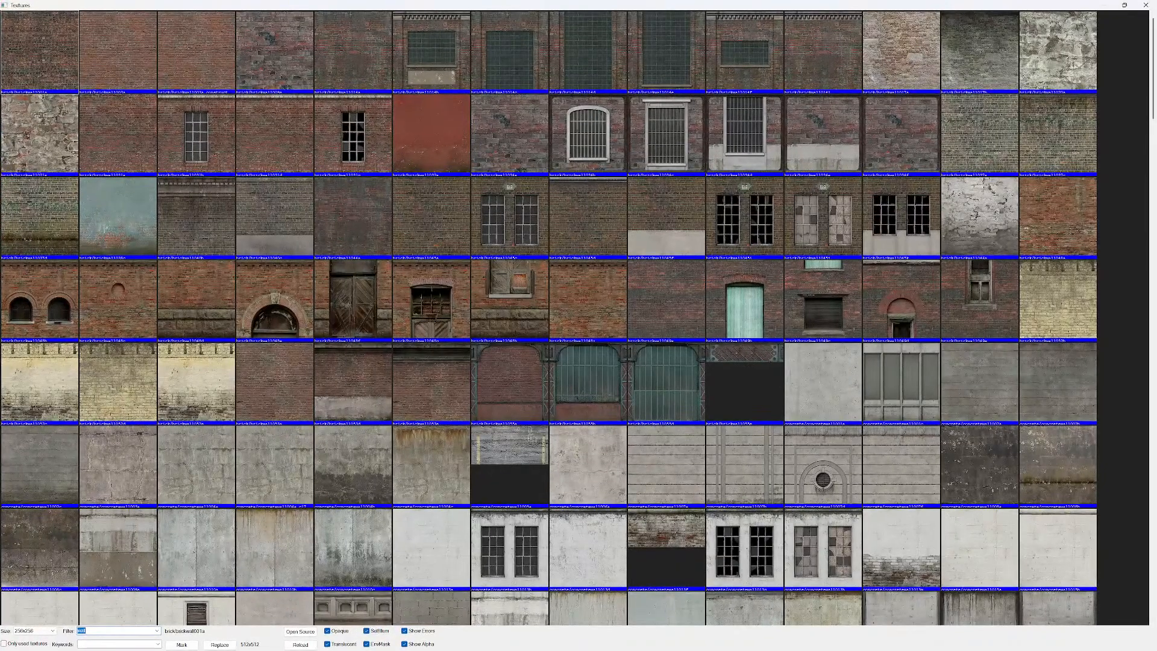
scroll(548, 317, "down", 1)
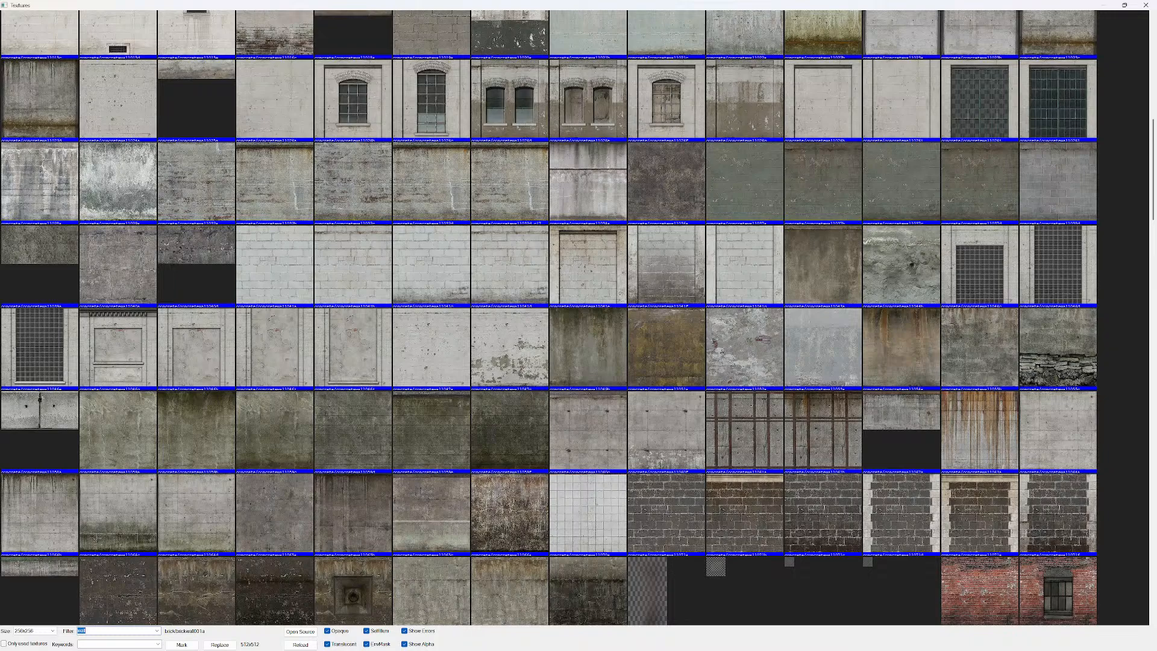
scroll(548, 318, "down", 3)
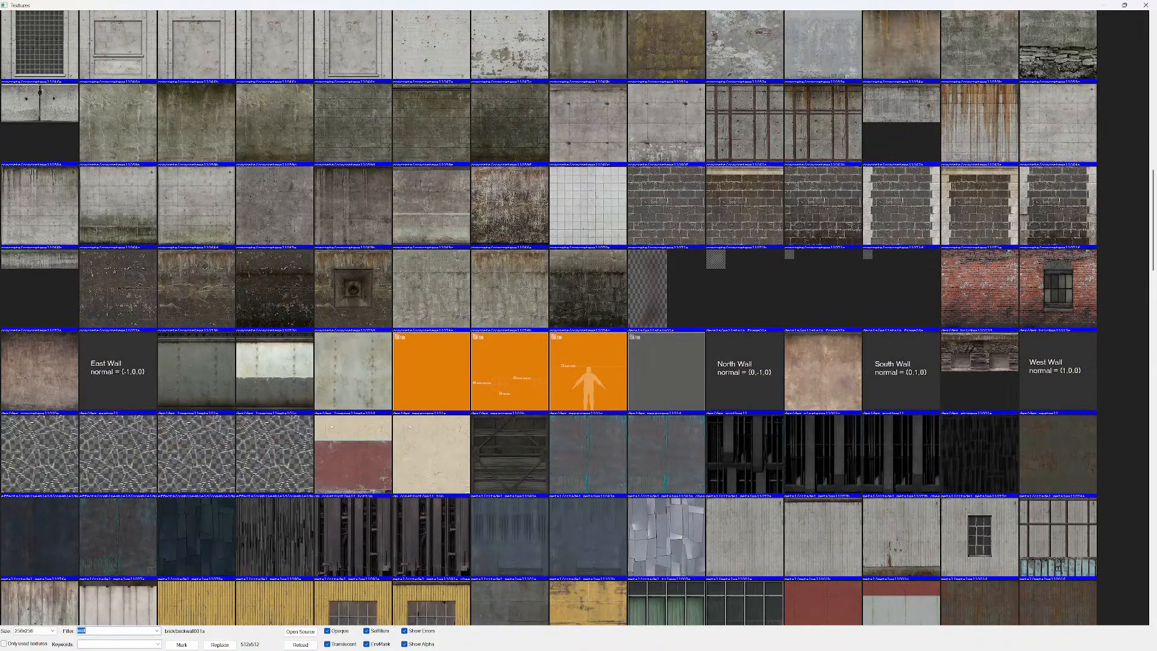
scroll(548, 317, "down", 5)
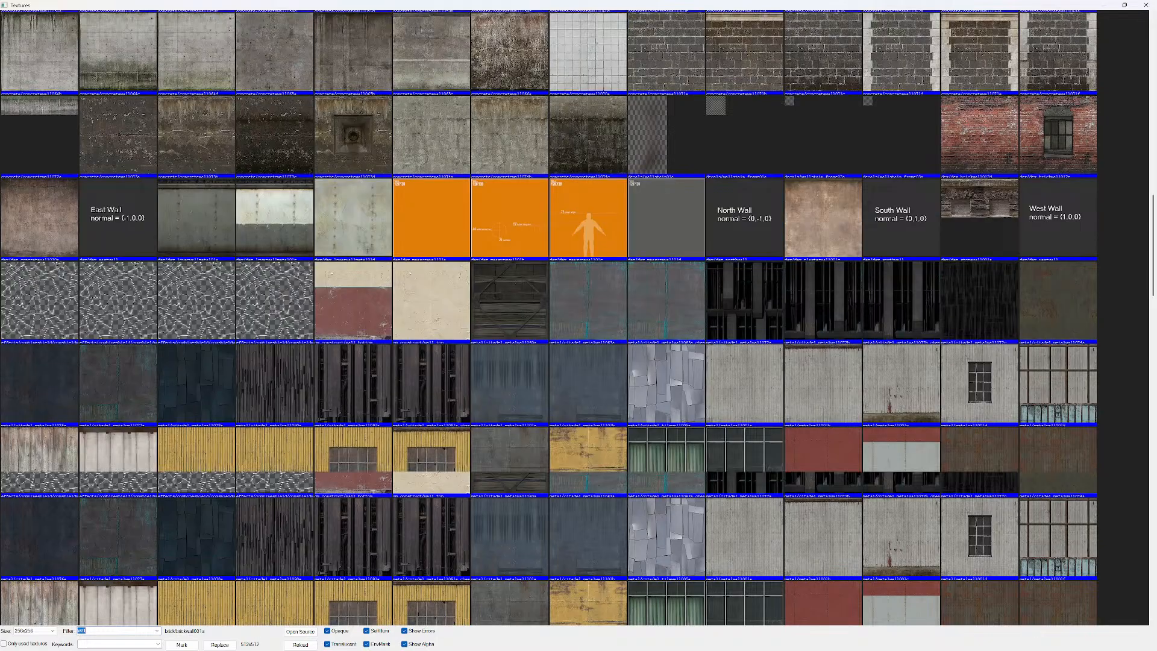
scroll(549, 318, "up", 4)
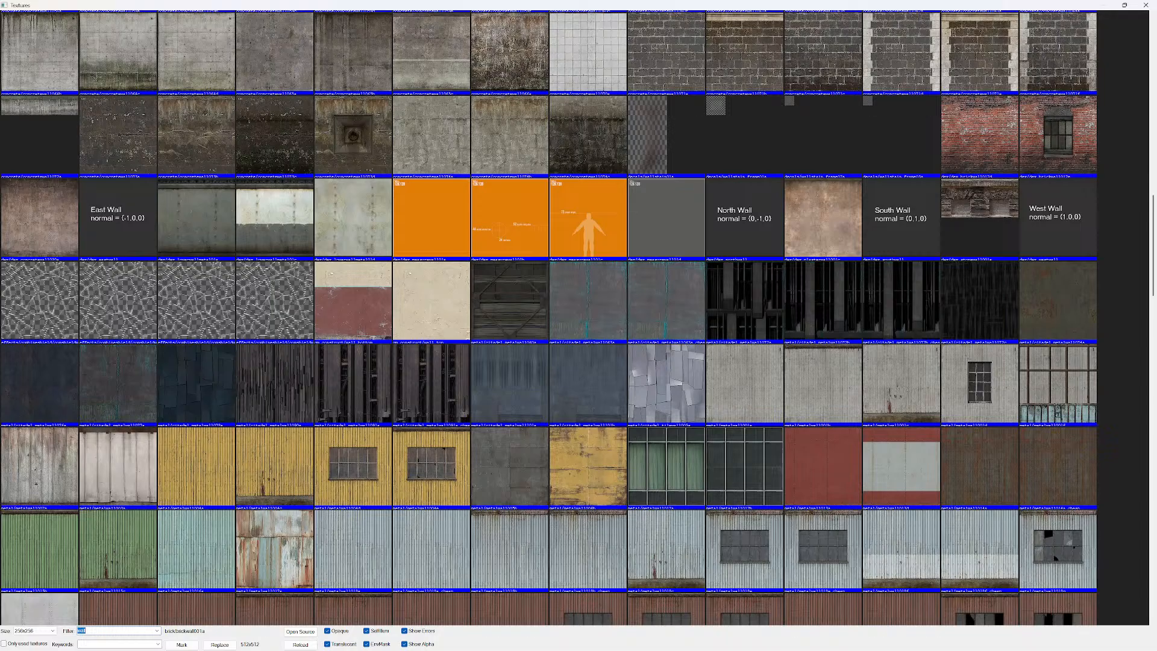
double_click(432, 218)
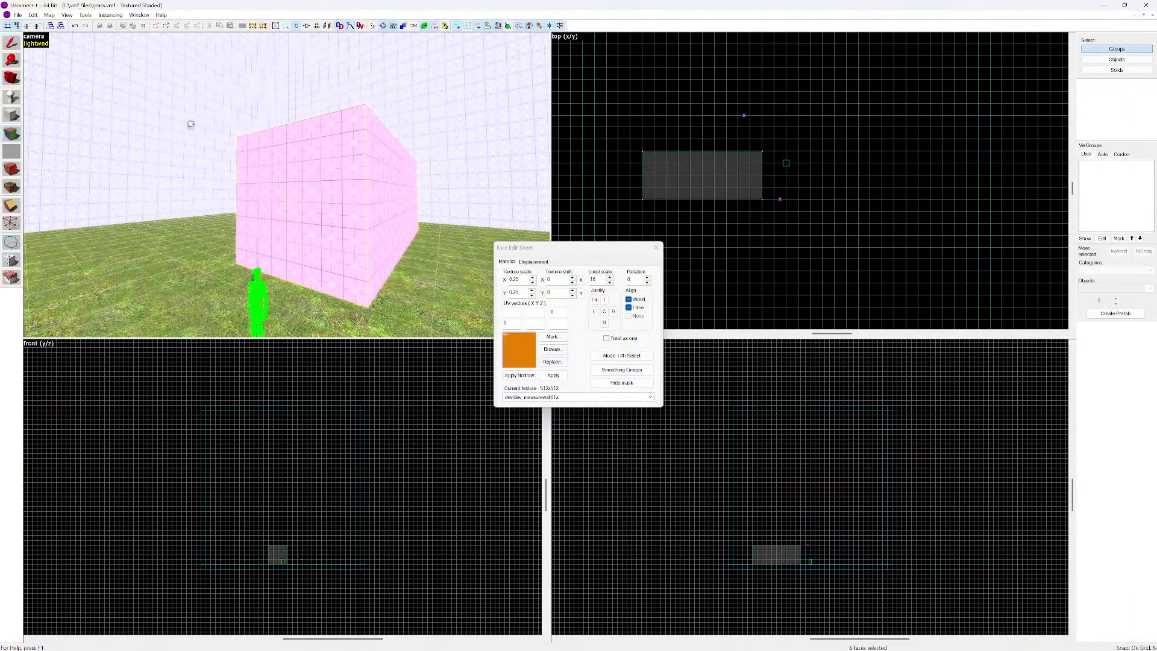
left_click(553, 375)
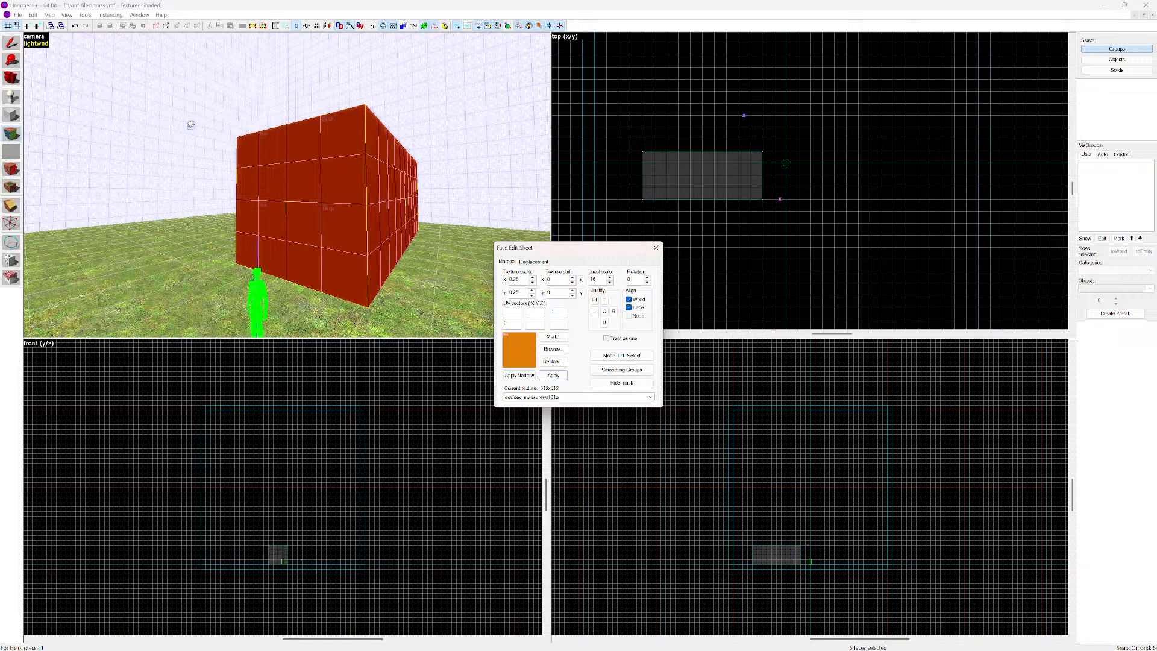
Leave face editing and fly around the block to examine the measure wall texture on its sides
key("shift+s")
key("z")
key("w")
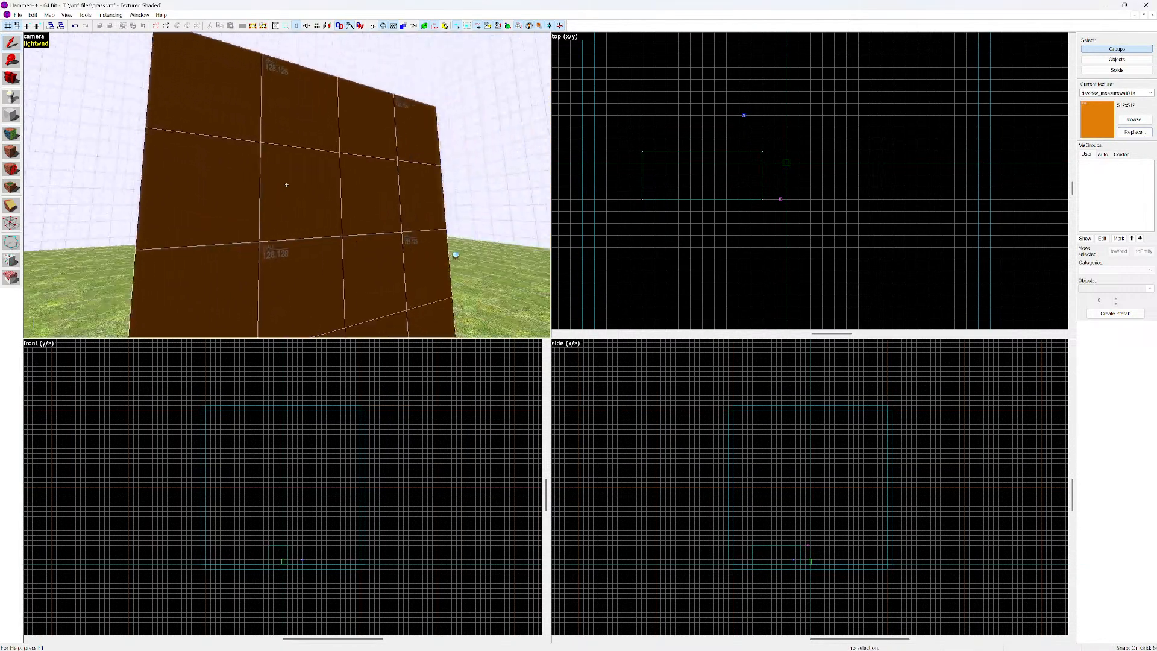
key("a")
key("d")
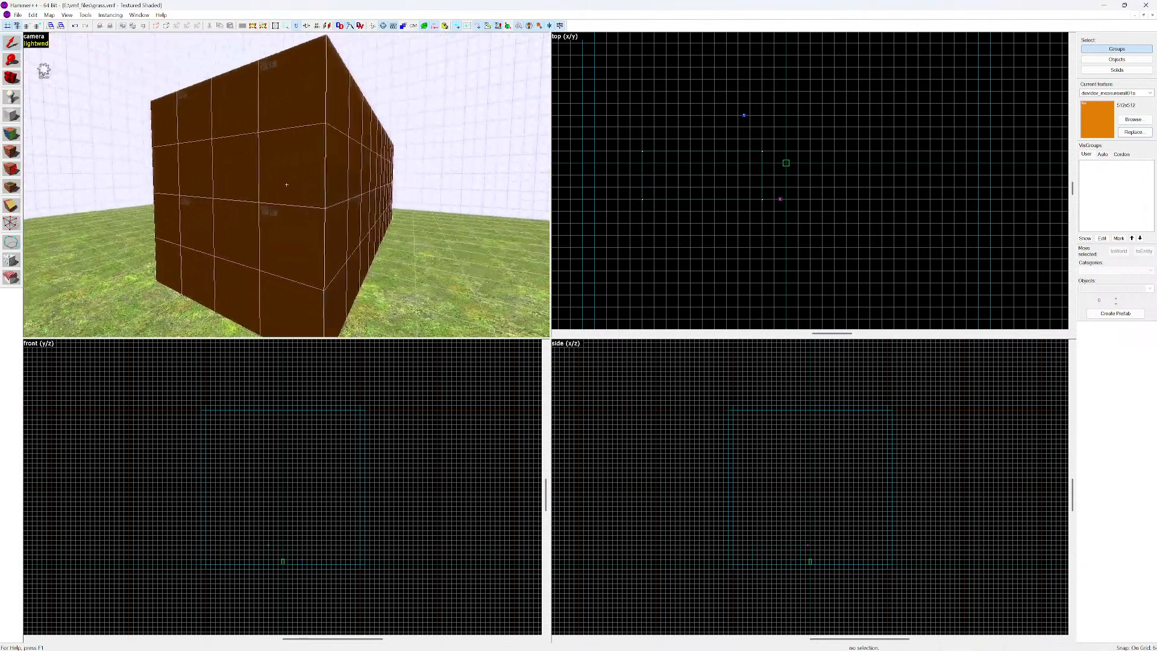
key("d")
key("a")
key("d")
key("w")
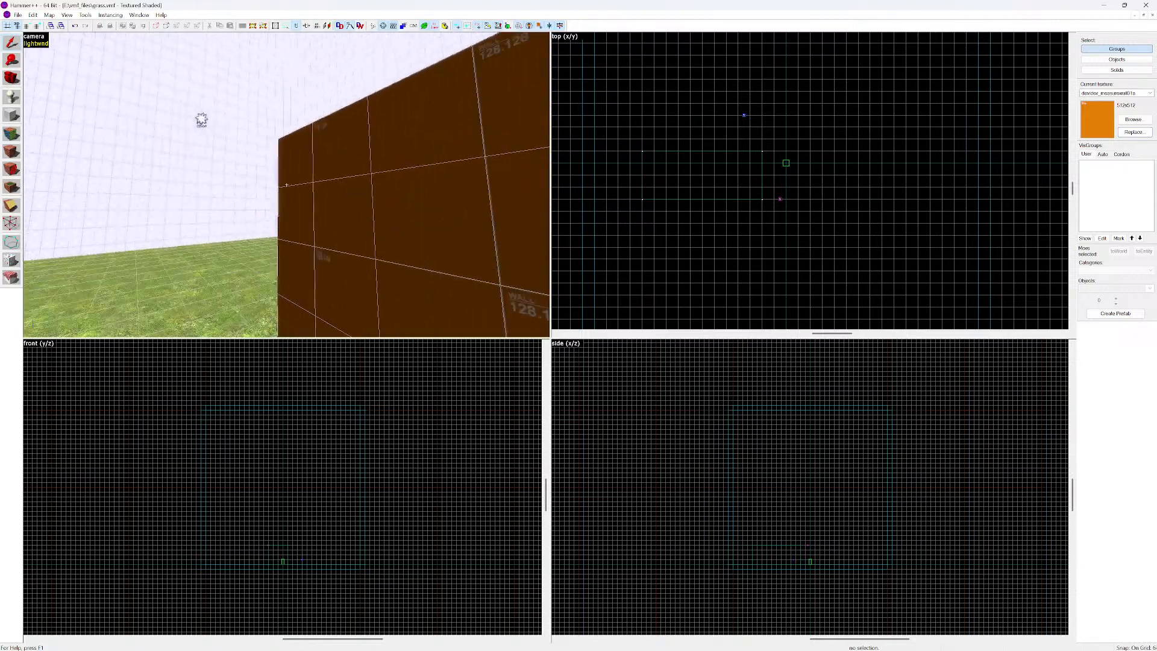
Select the orange measure wall block and widen it to 448 units in the top view, keeping its 640-unit length
key("s")
key("a")
key("w")
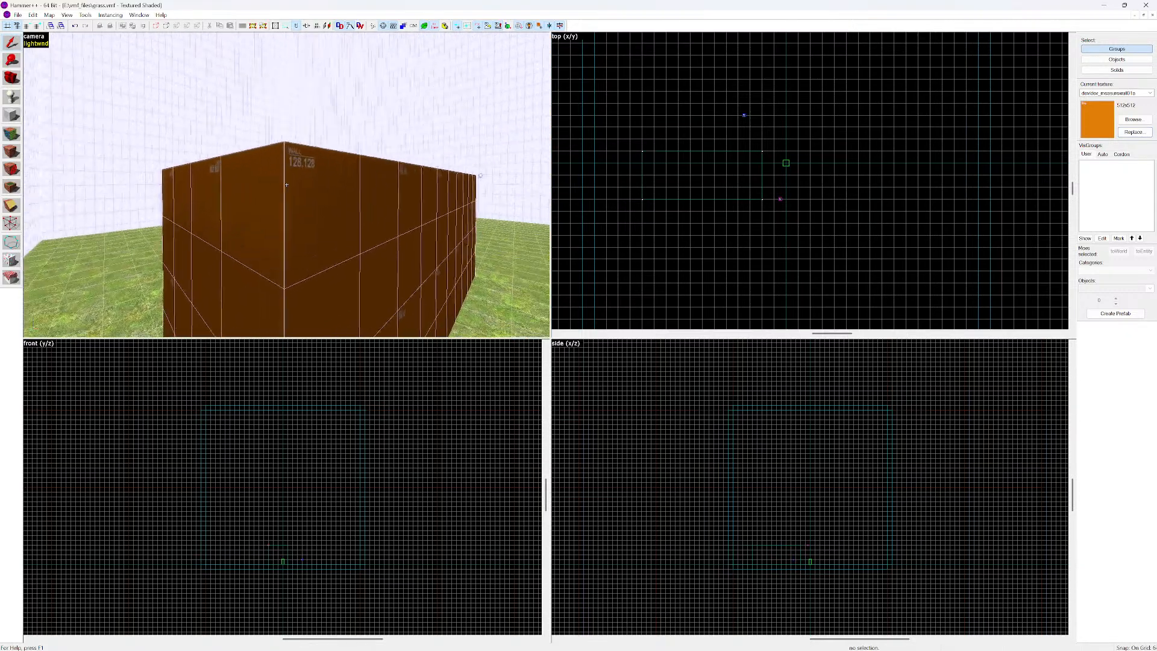
key("d")
key("w")
key("s")
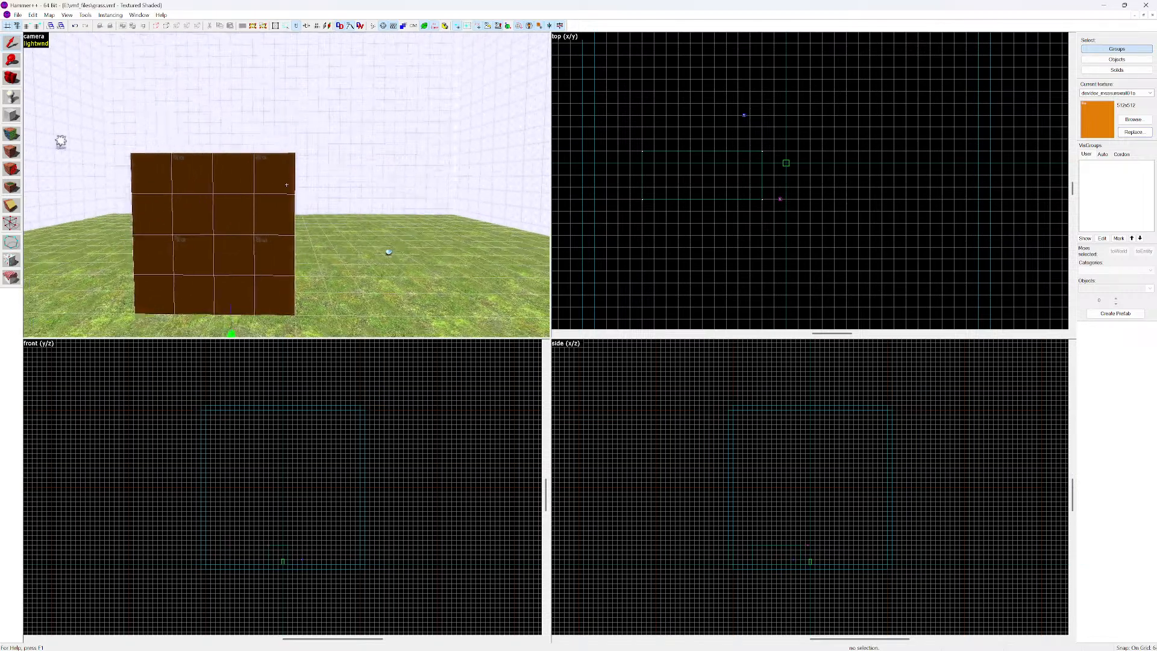
key("a")
key("w")
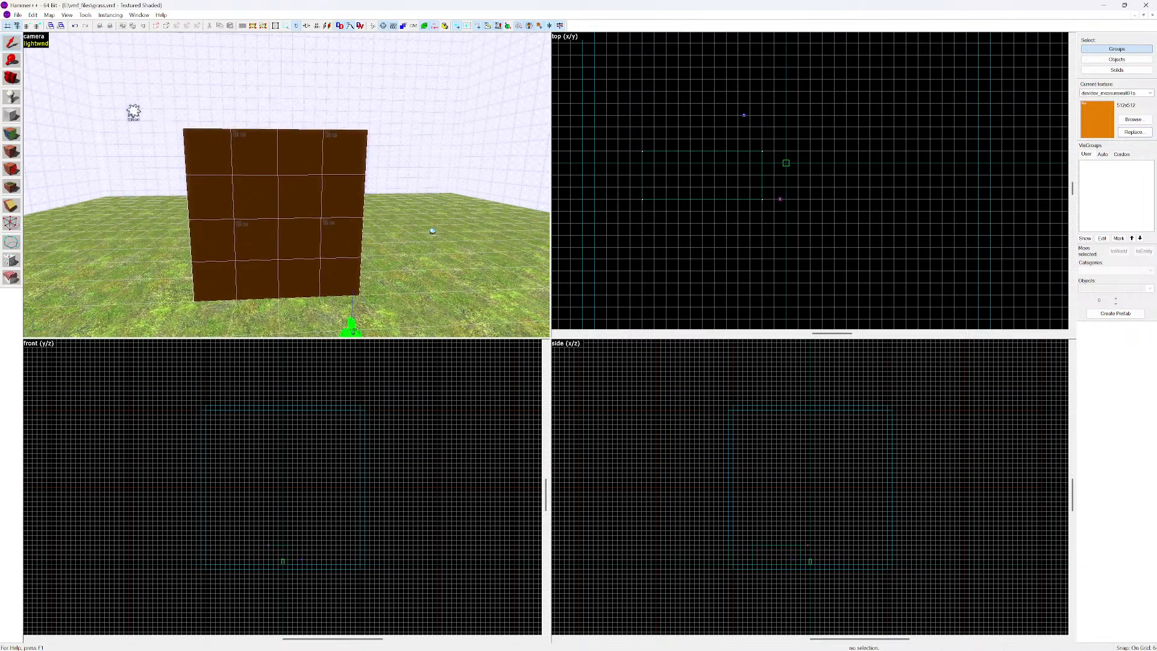
left_click(739, 199)
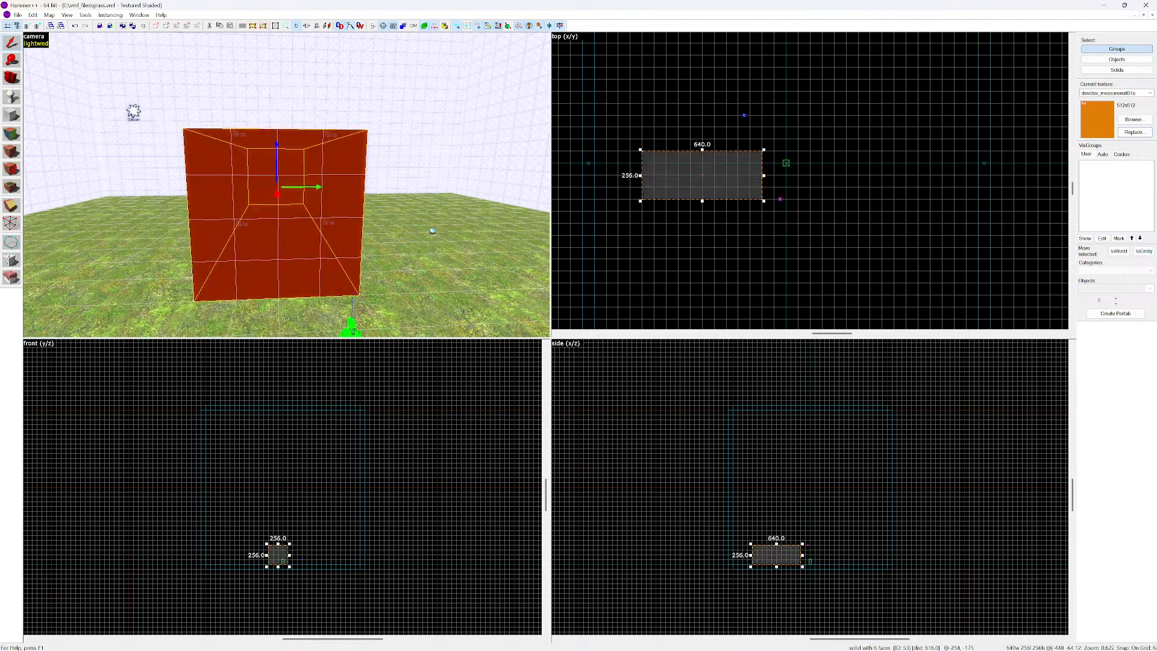
left_click_drag(763, 201, 765, 236)
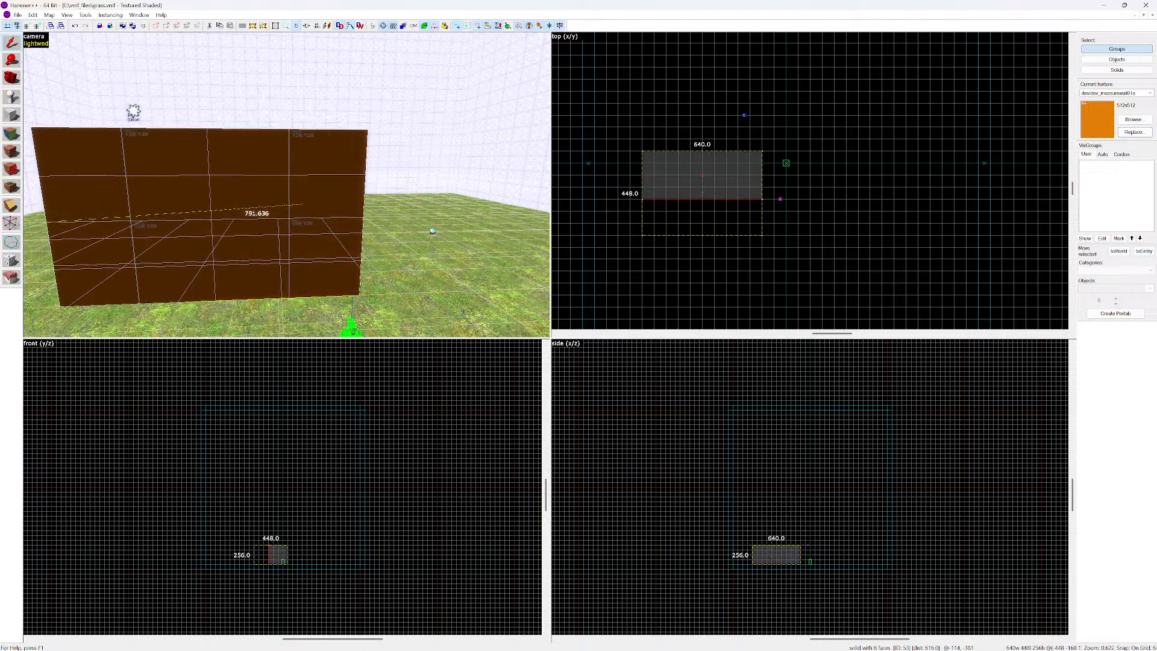
left_click_drag(764, 235, 764, 233)
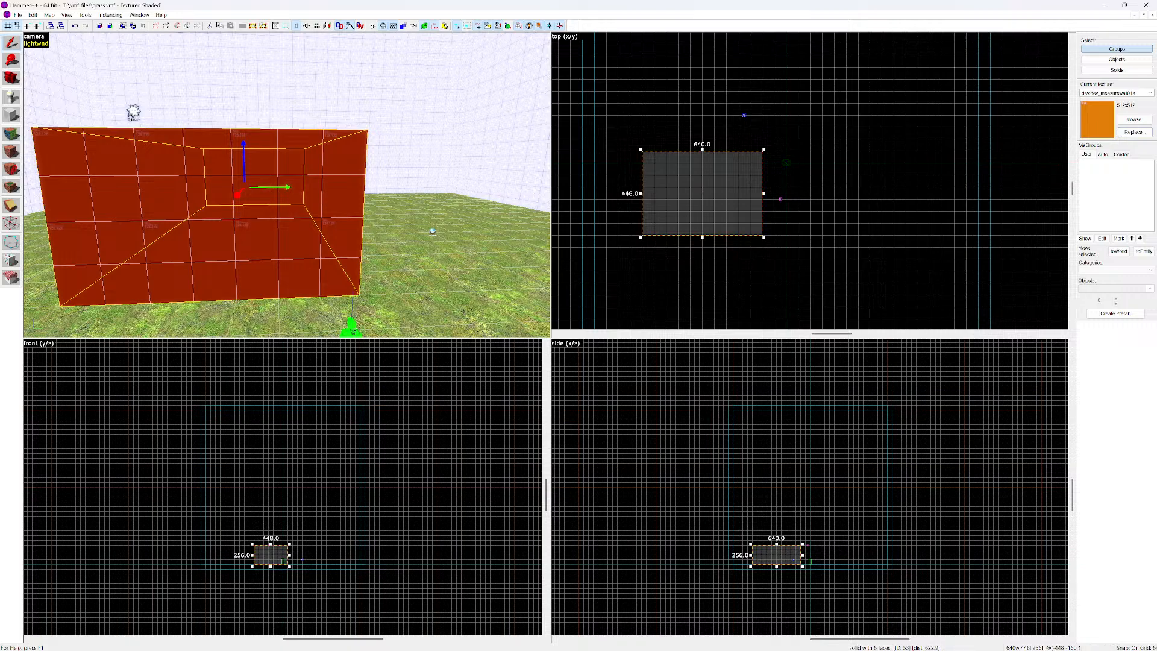
Fly around the widened block to examine its wall texture and its scale beside the player start, selecting the grass floor
key("z")
key("a")
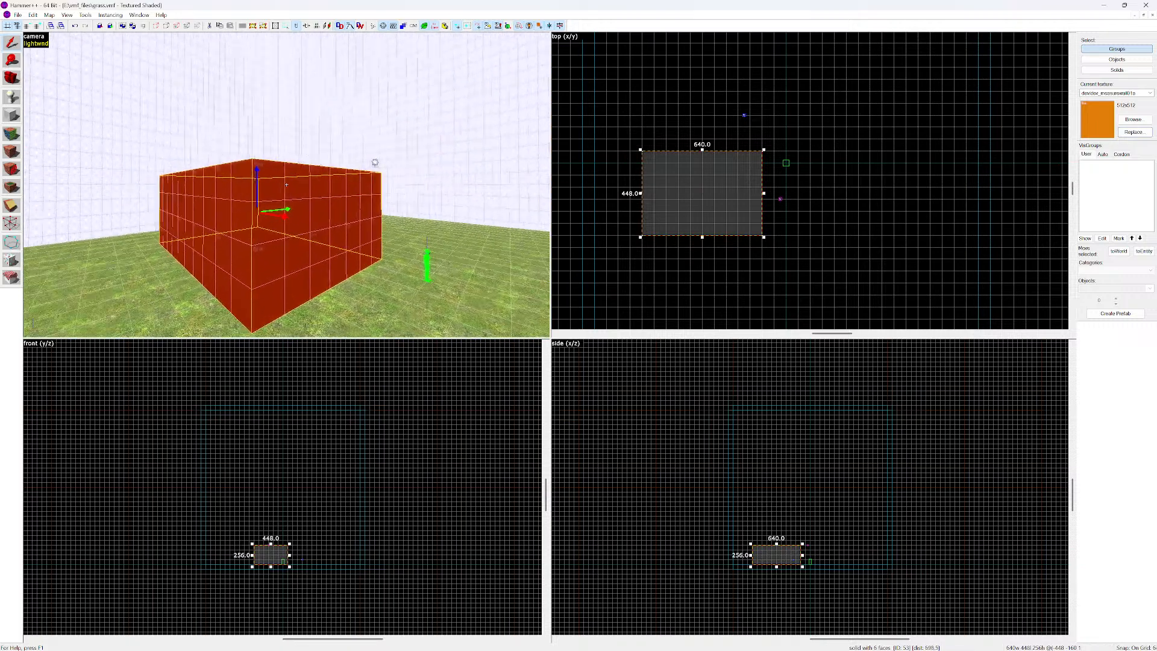
key("d")
key("w")
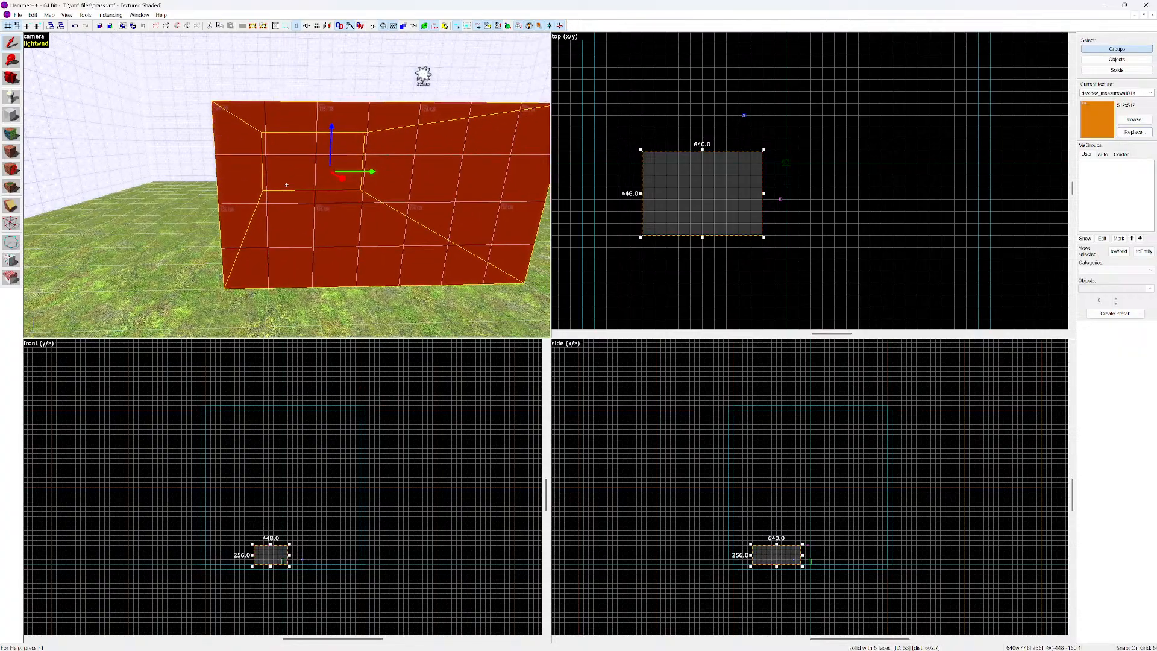
key("w")
key("d")
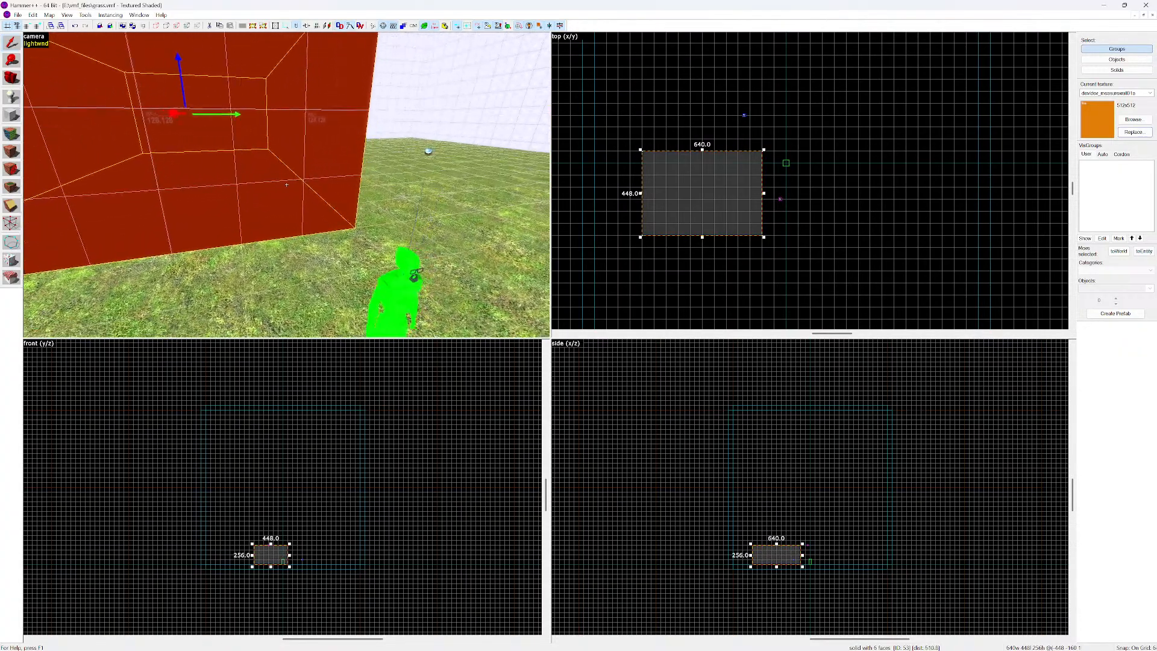
key("s")
key("a")
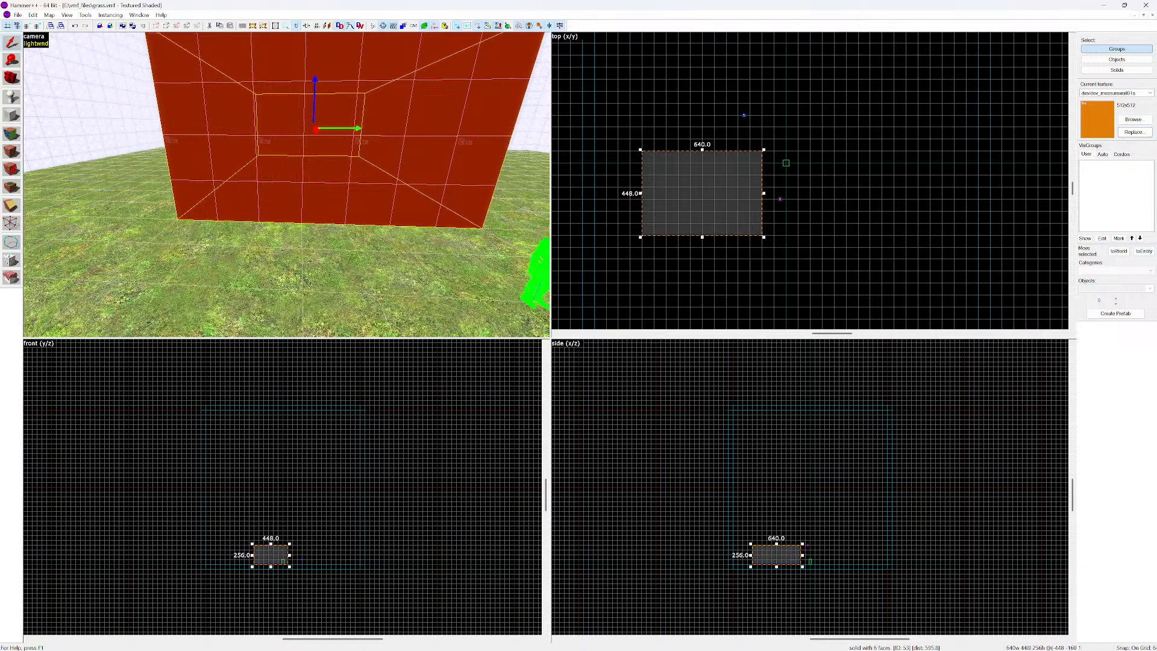
left_click(287, 271)
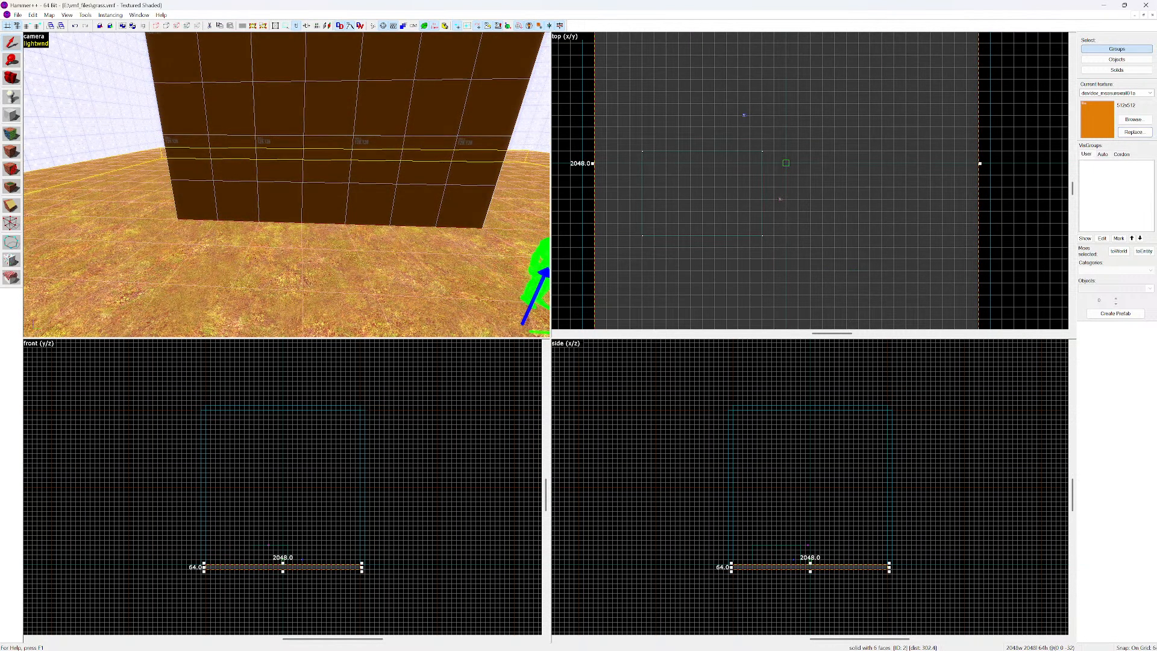
key("s")
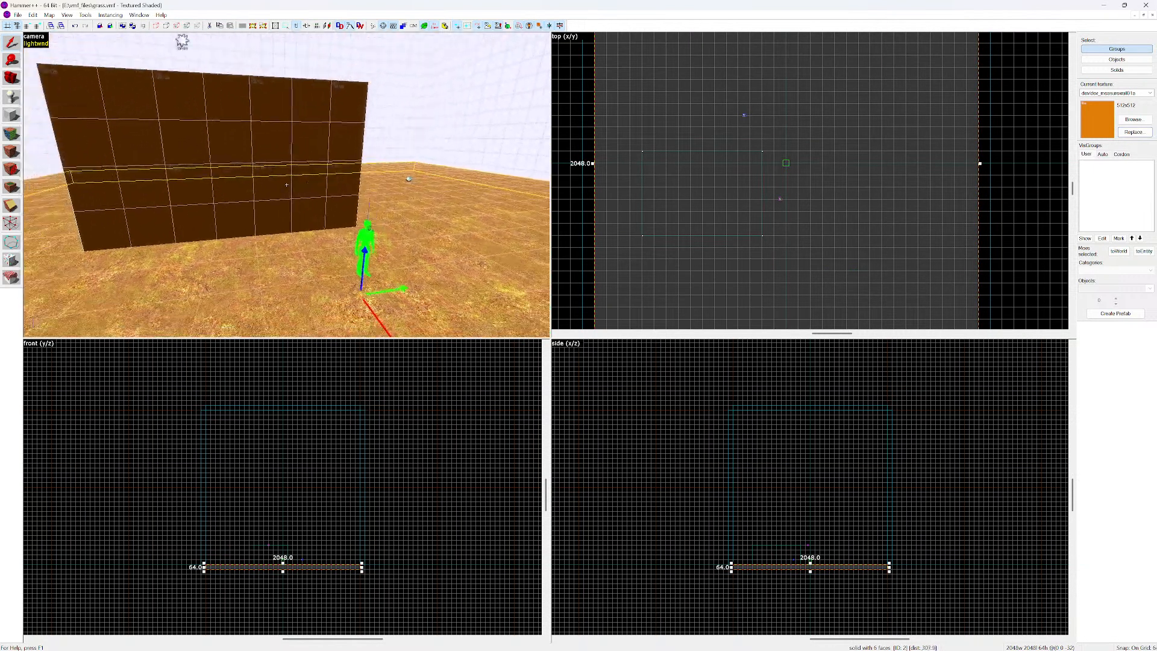
key("w")
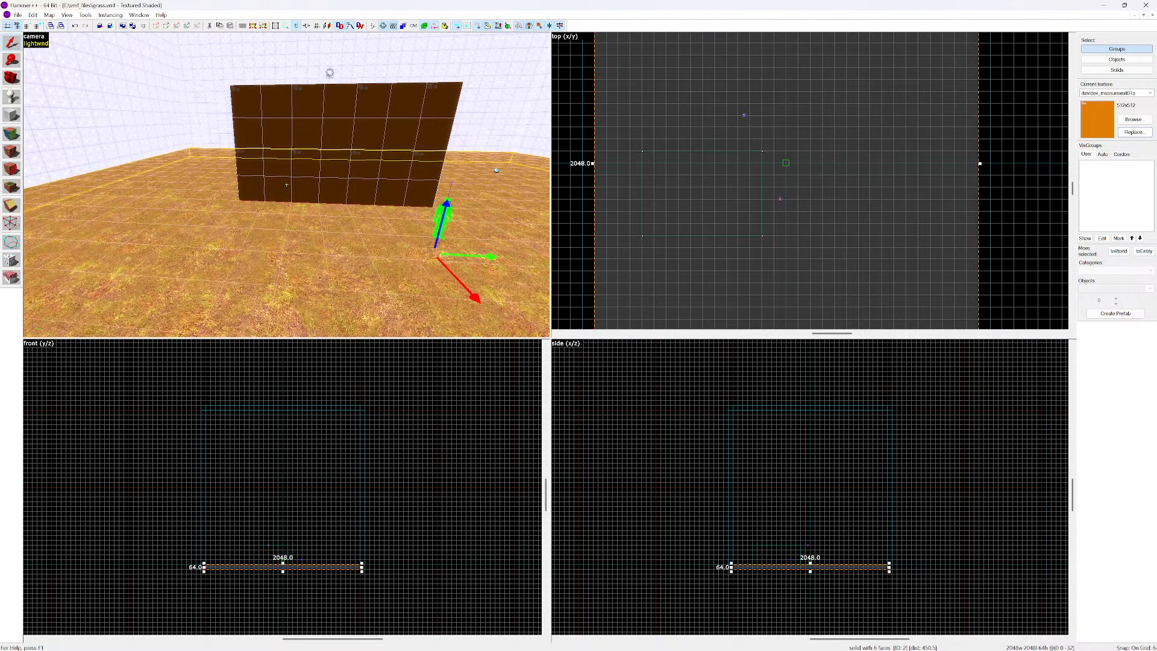
key("s")
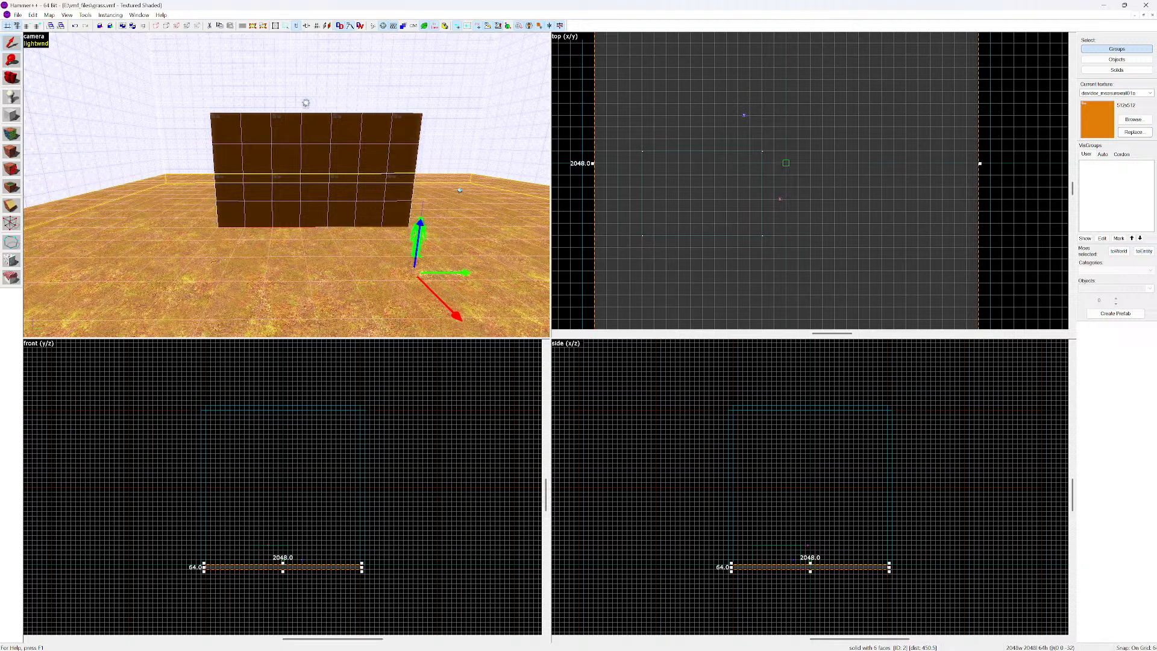
Outline a new block 64 units wide, 64 units deep and 128 units high on the grass with the Block tool
key("shift+b")
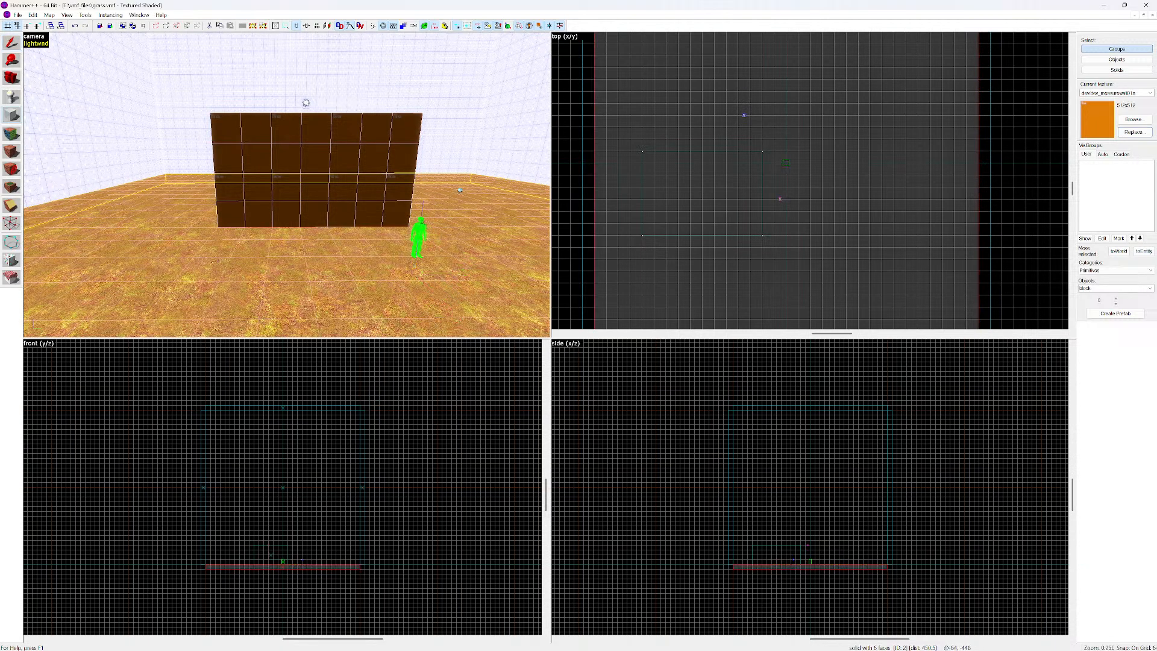
scroll(768, 562, "up", 7)
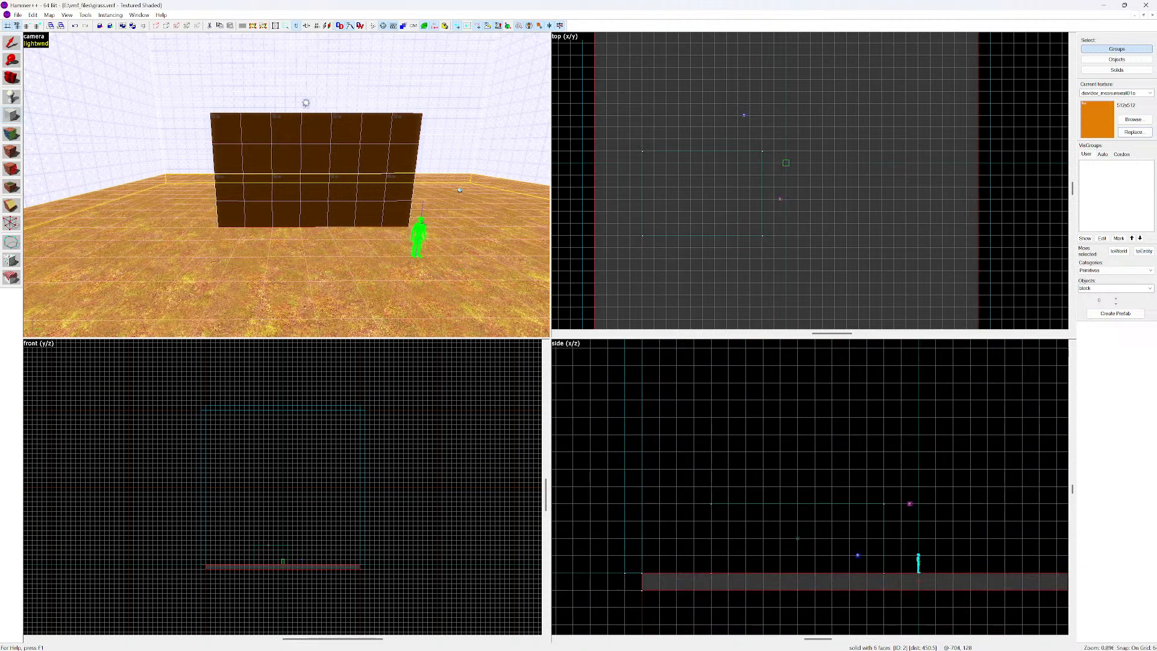
left_click_drag(728, 537, 746, 572)
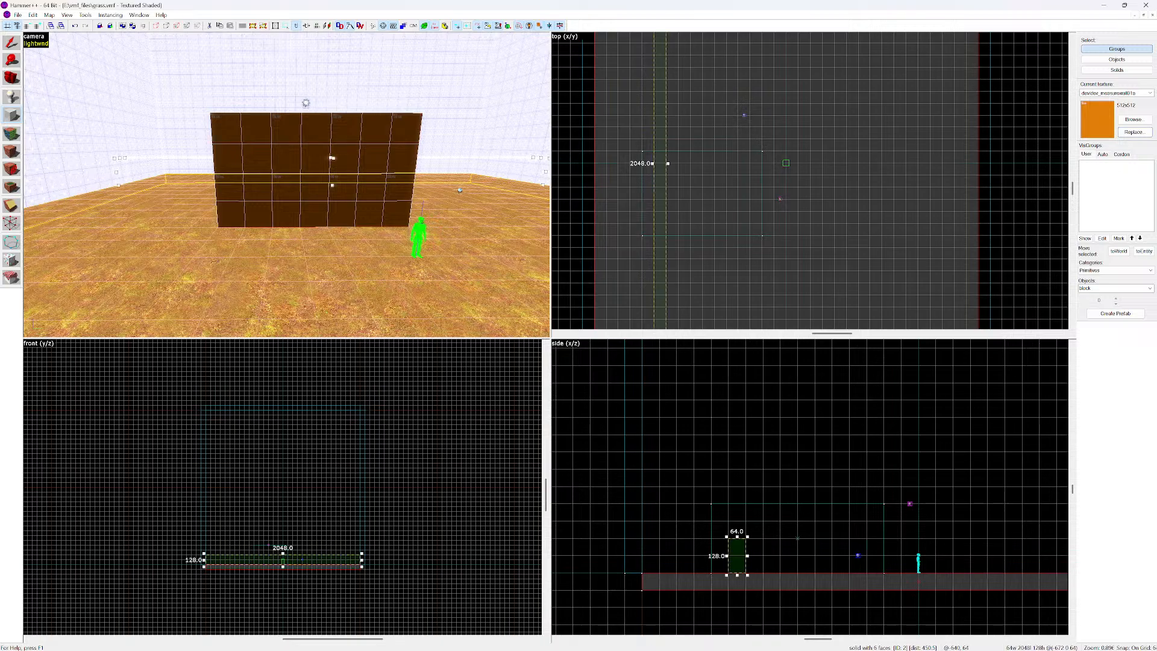
scroll(665, 191, "down", 5)
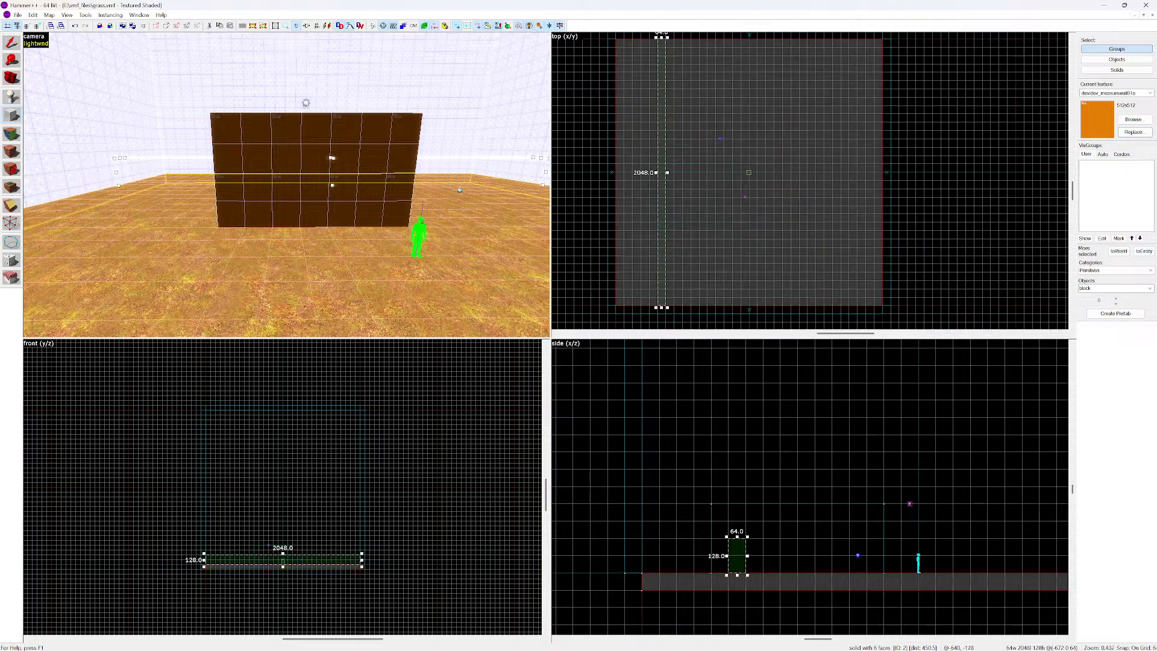
left_click_drag(662, 64, 662, 279)
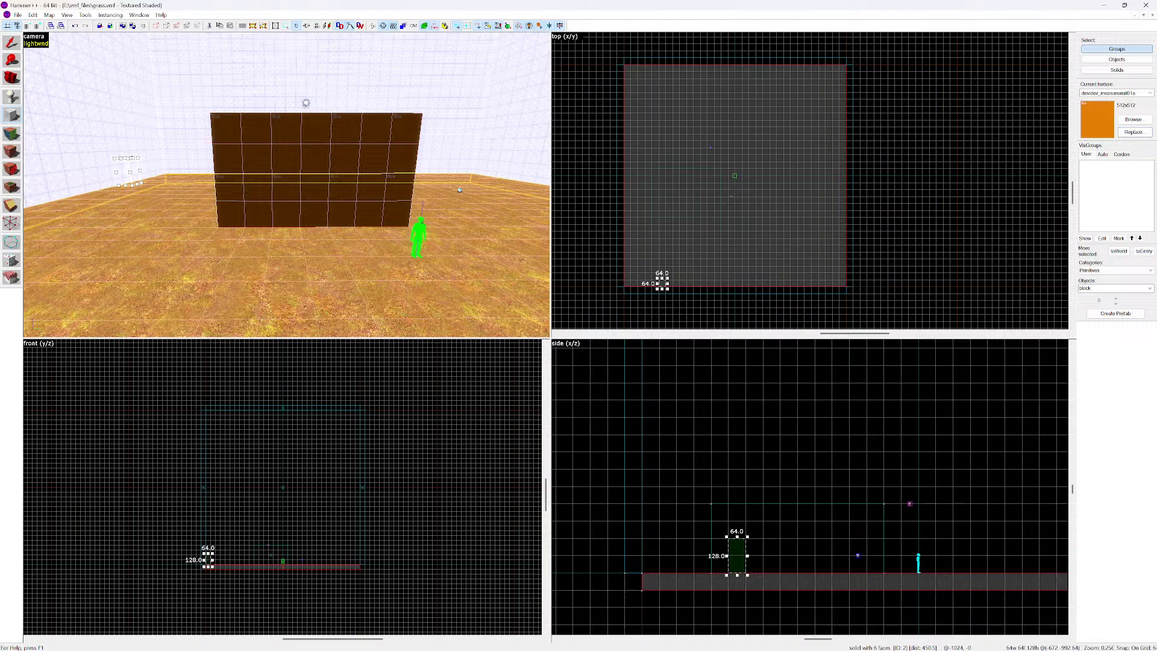
Move the new block outline across the floor to stand close to the player start
left_click_drag(662, 281, 662, 239)
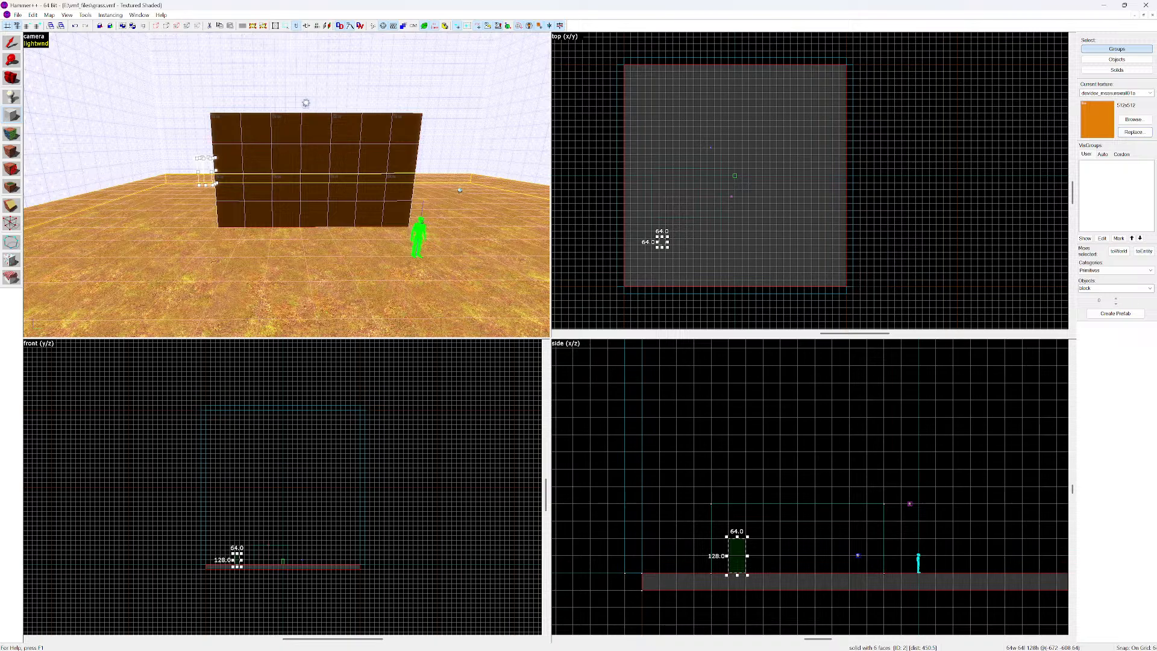
key("z")
key("z")
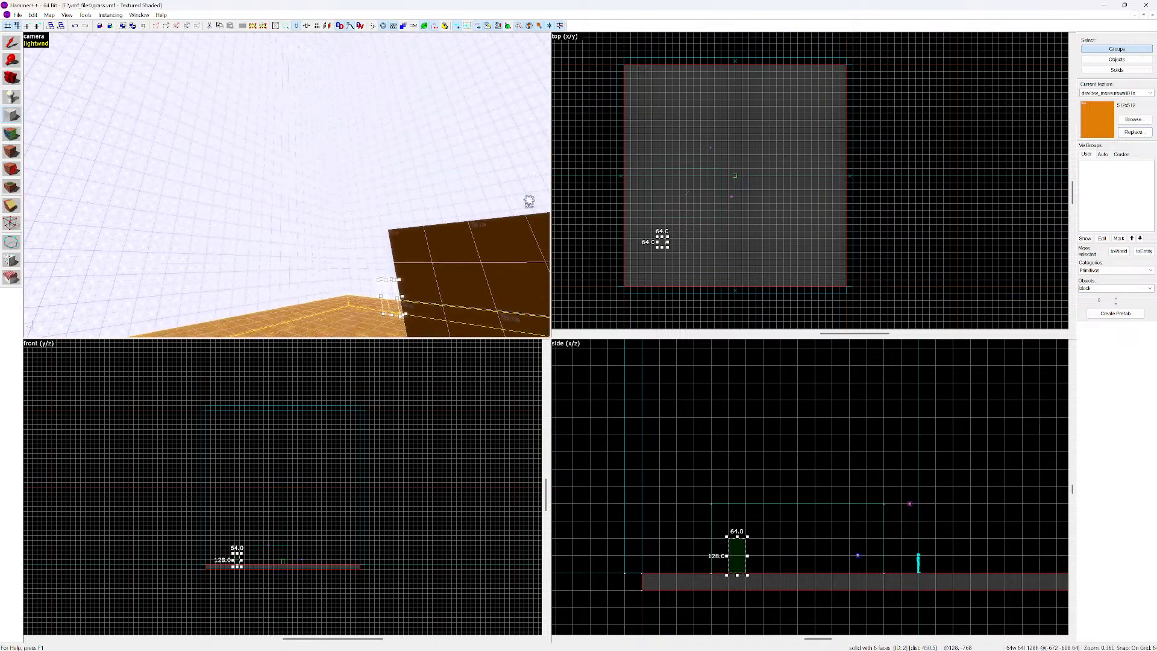
left_click_drag(736, 555, 927, 554)
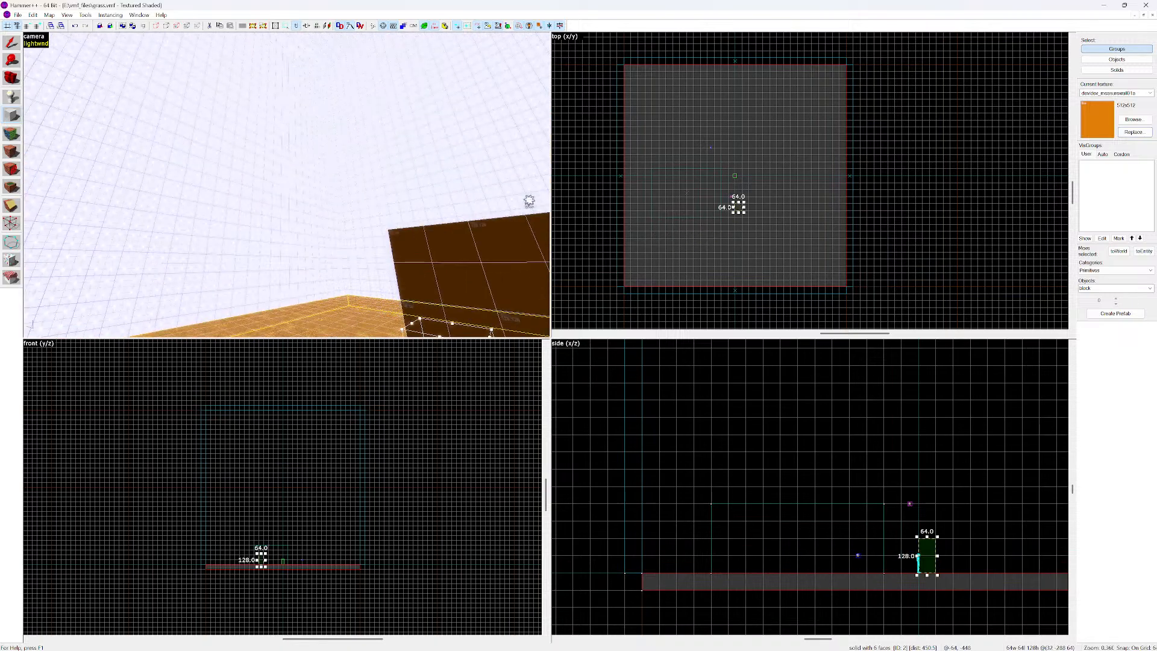
Fly around the new block outline to compare its size with the player model and the measure wall
key("z")
key("w")
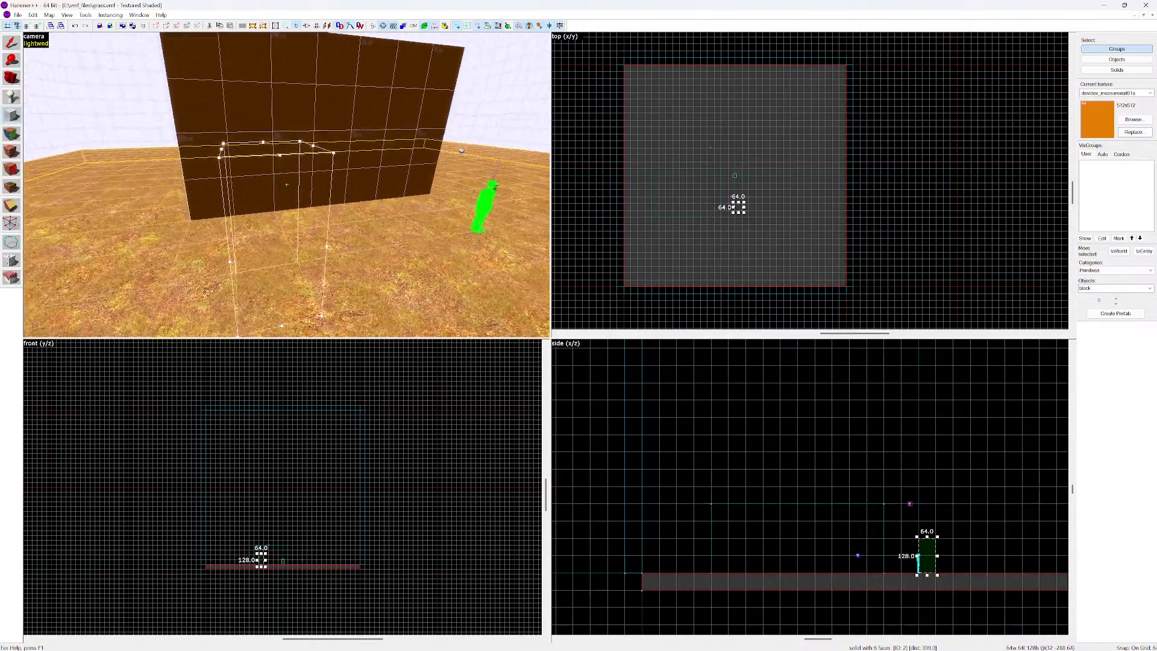
key("s")
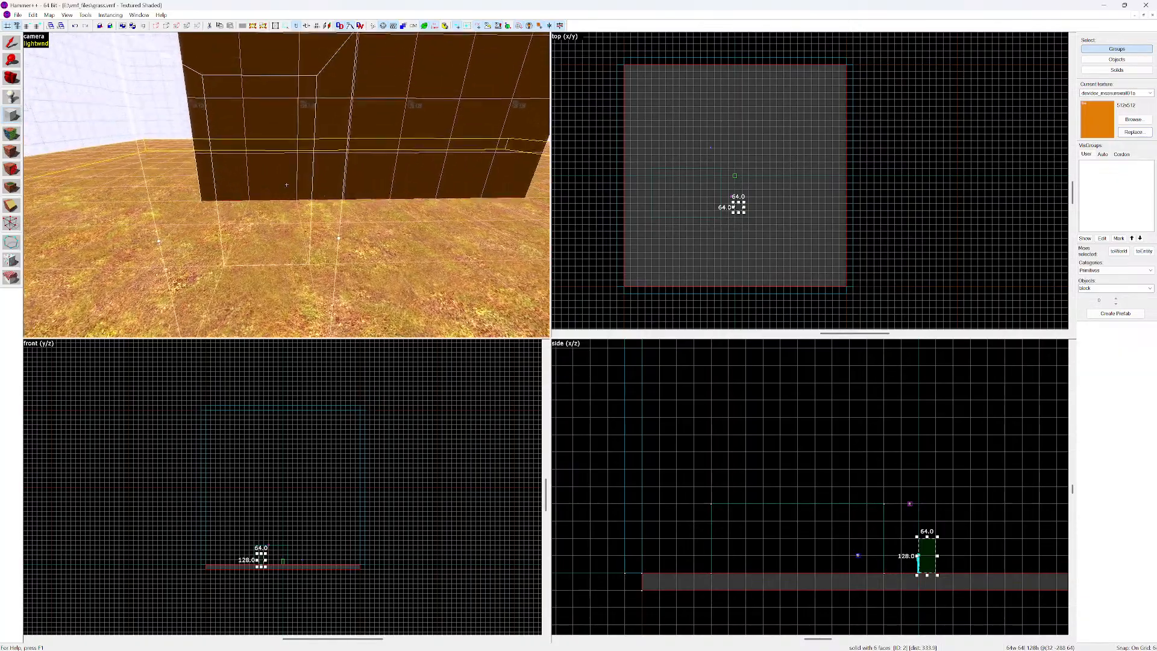
key("w")
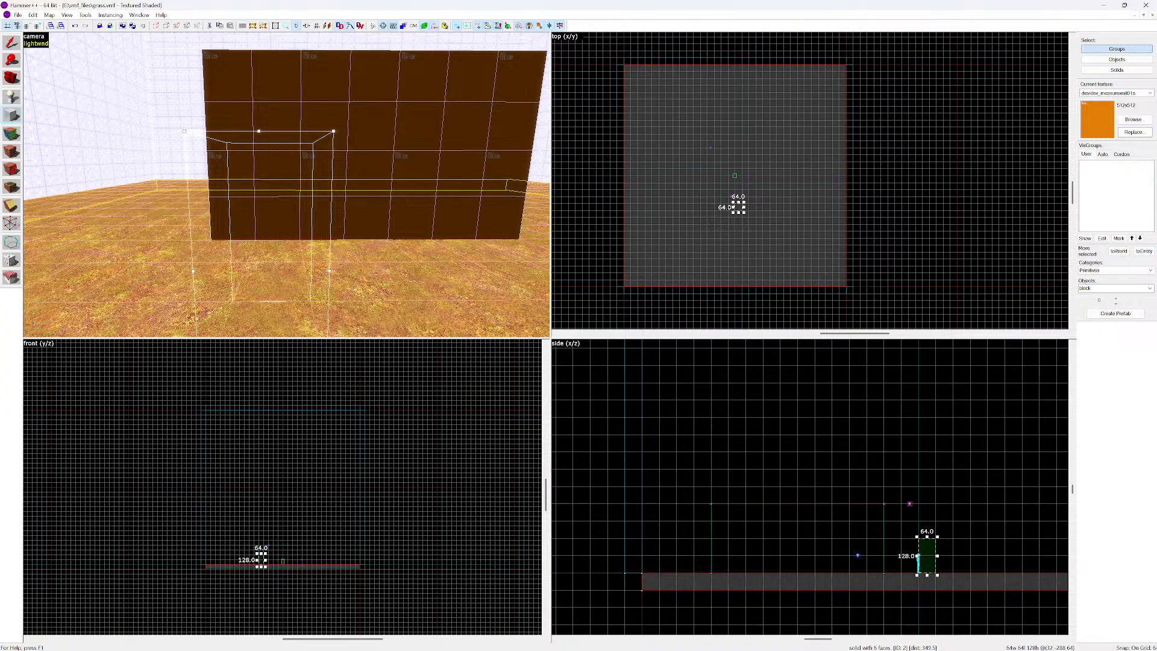
key("s")
key("w")
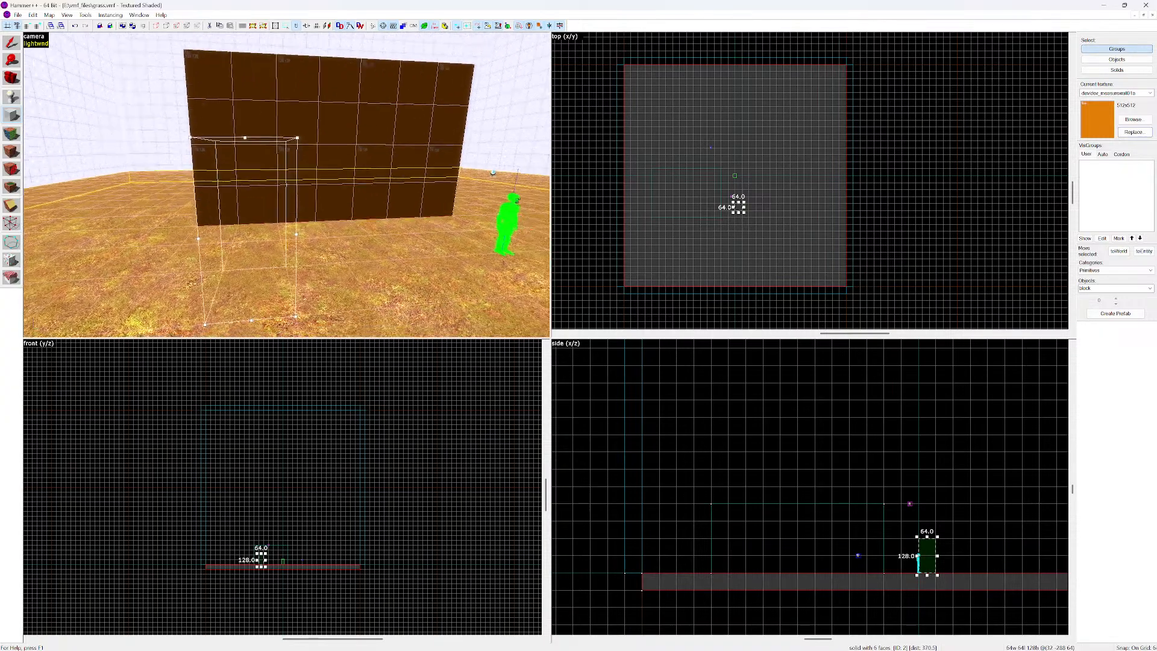
key("w")
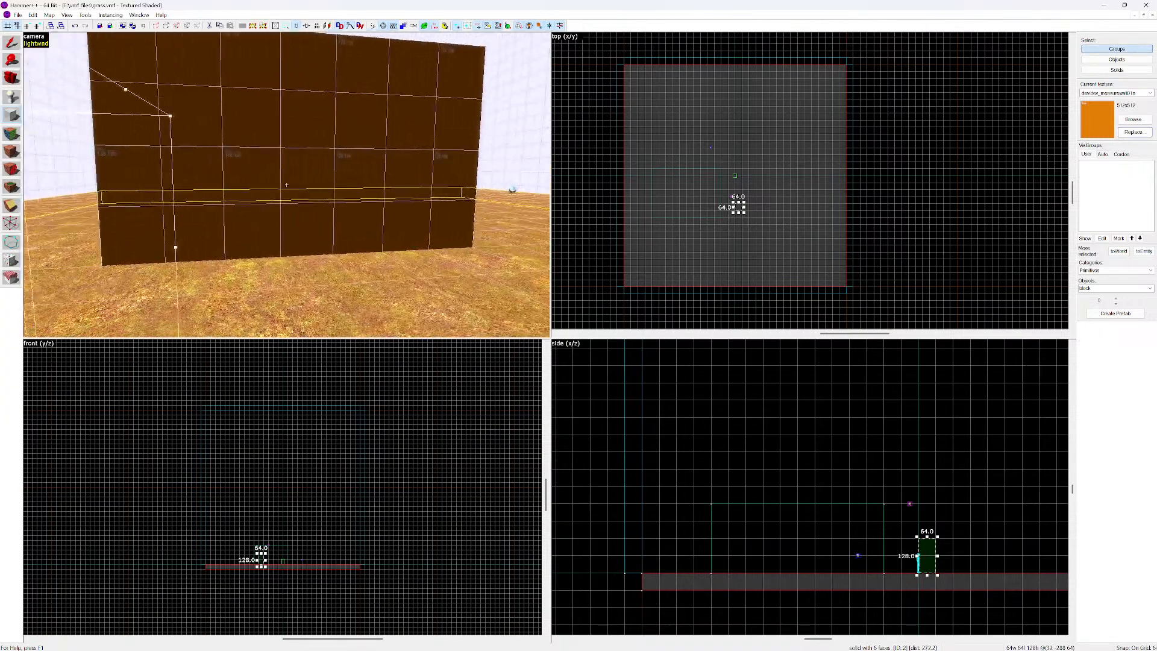
key("s")
key("w")
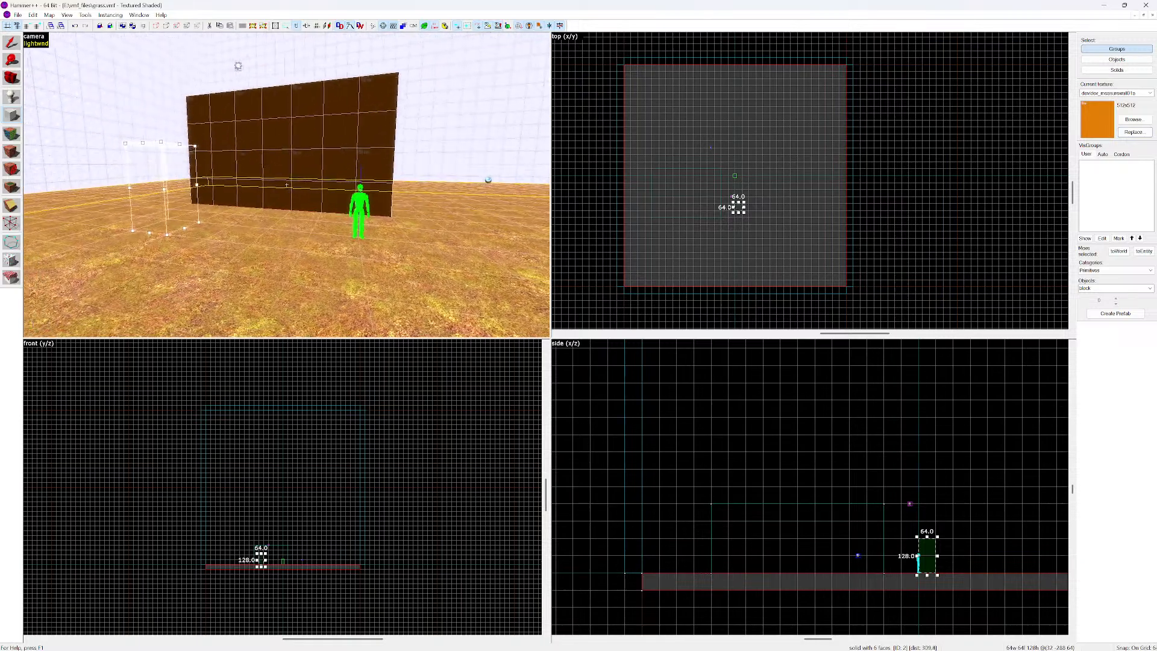
key("w")
key("a")
key("z")
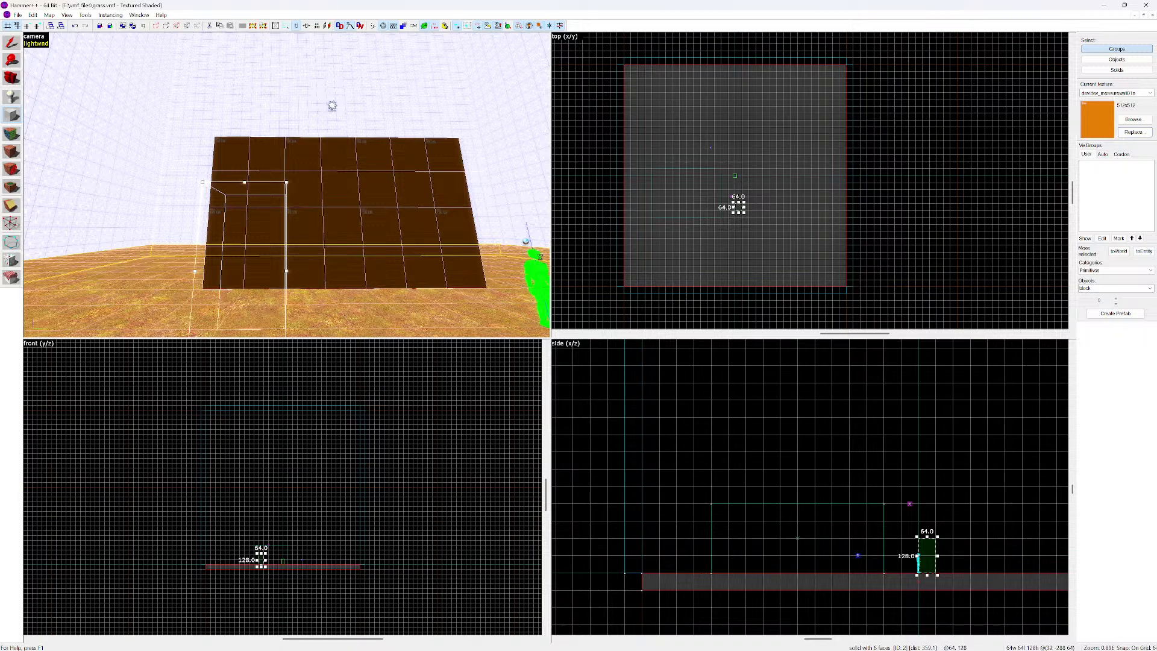
Reduce the grid size to 32 units and resize the block outline to 96 units high and 32 units wide
mouse_move(931, 543)
left_mouse_down()
mouse_move(932, 559)
mouse_move(927, 537)
left_mouse_up()
key("]")
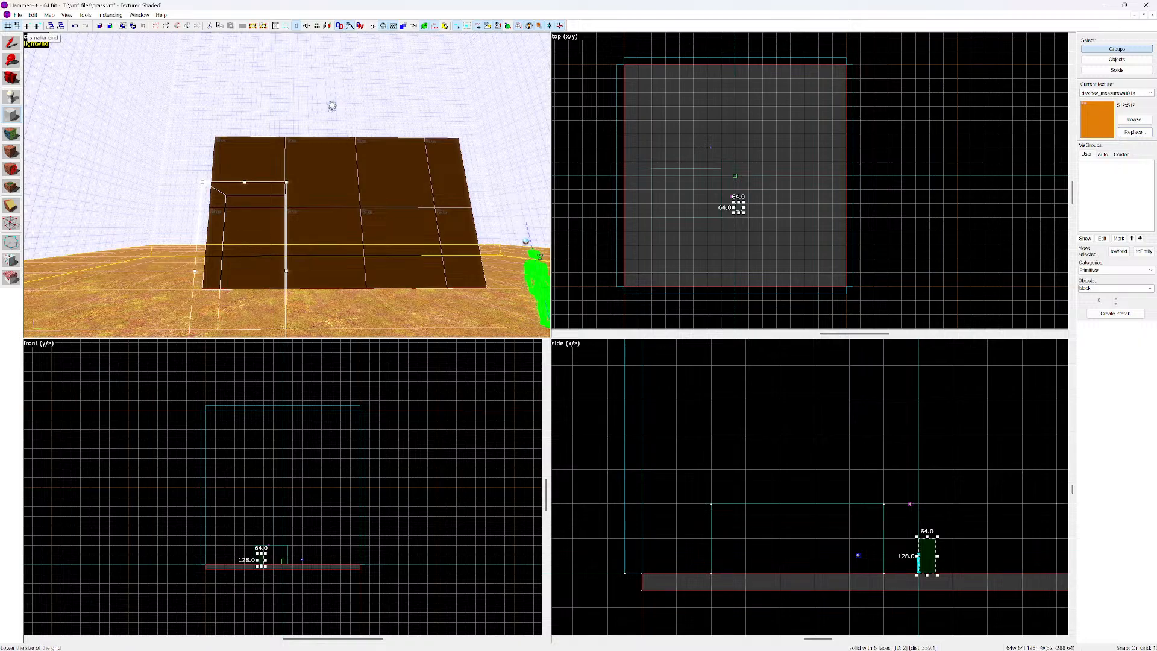
left_click(27, 26)
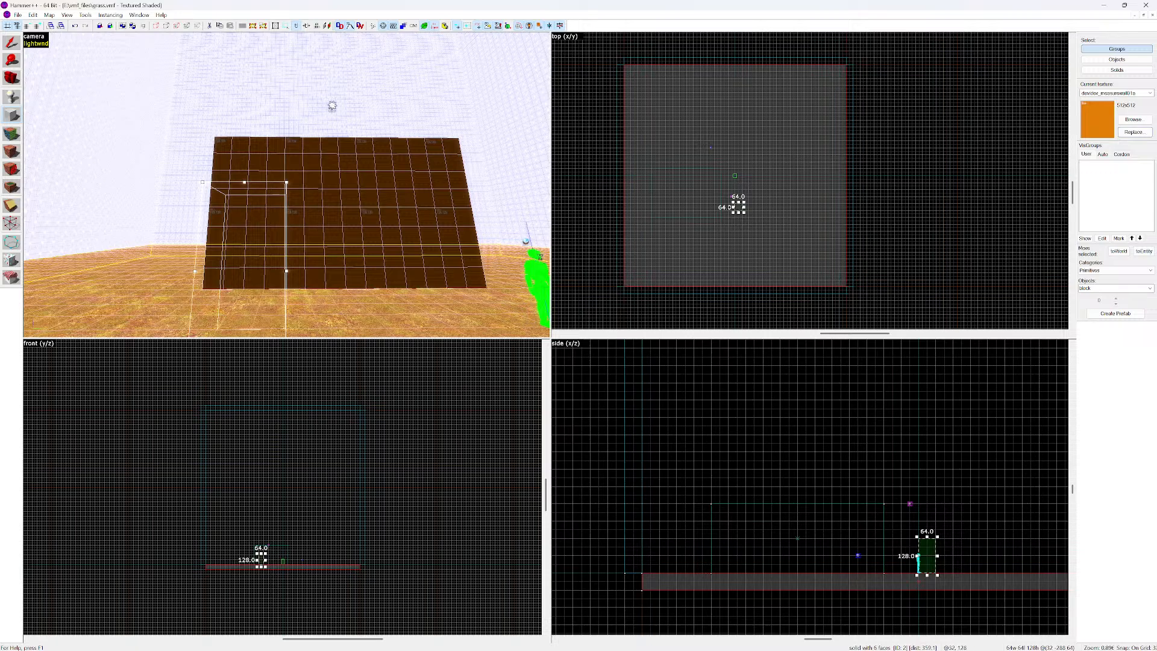
left_click_drag(926, 536, 926, 546)
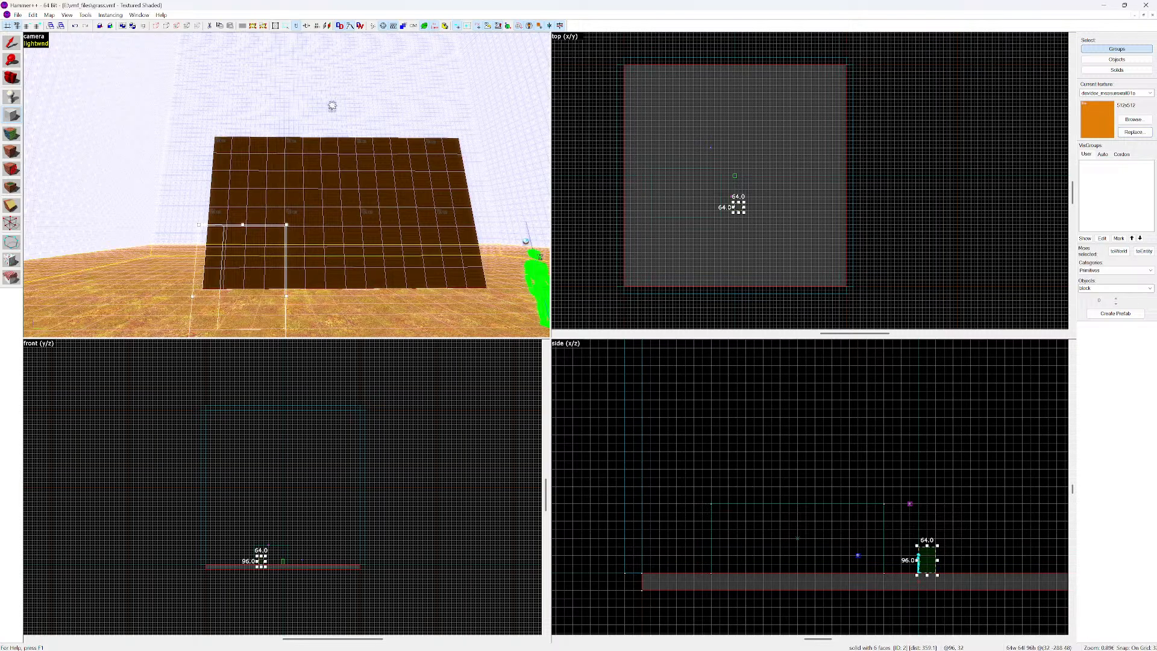
left_click_drag(937, 560, 926, 560)
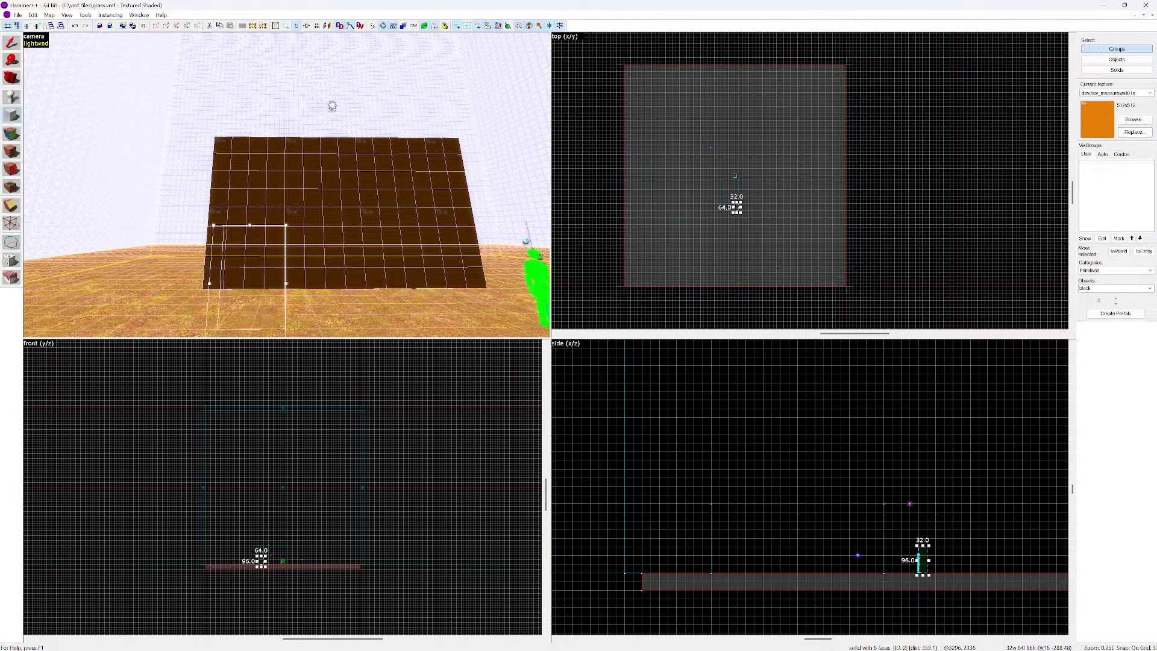
Fly around the resized outline to examine its proportions against the player model and the orange block
key("z")
key("w")
key("a")
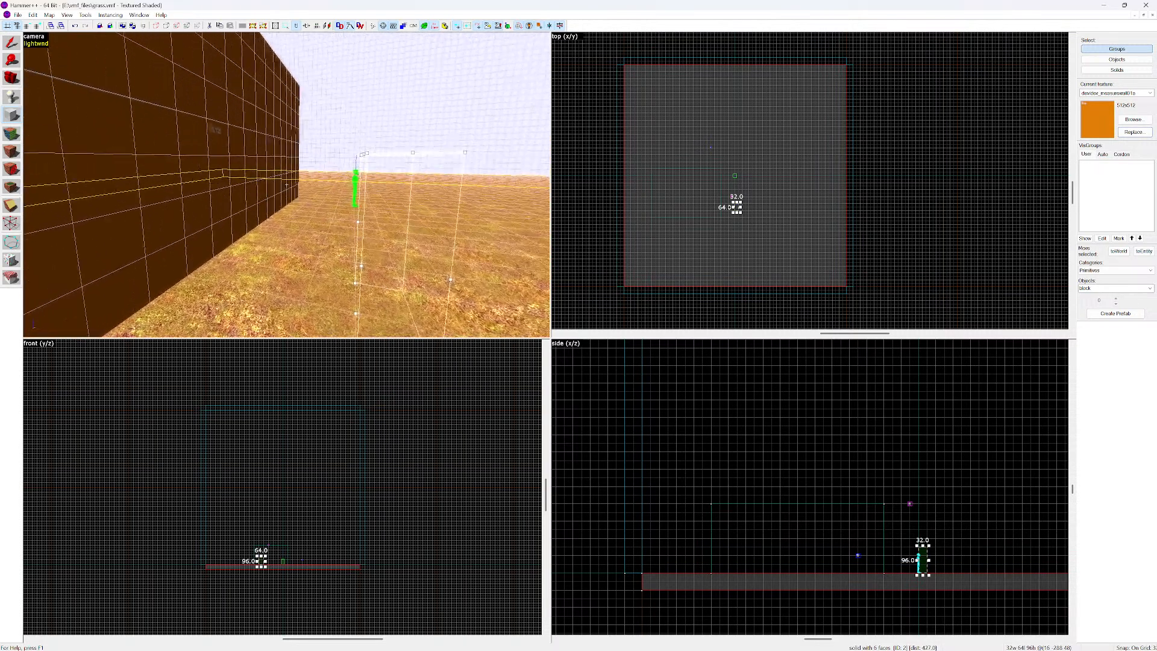
key("d")
key("a")
key("s")
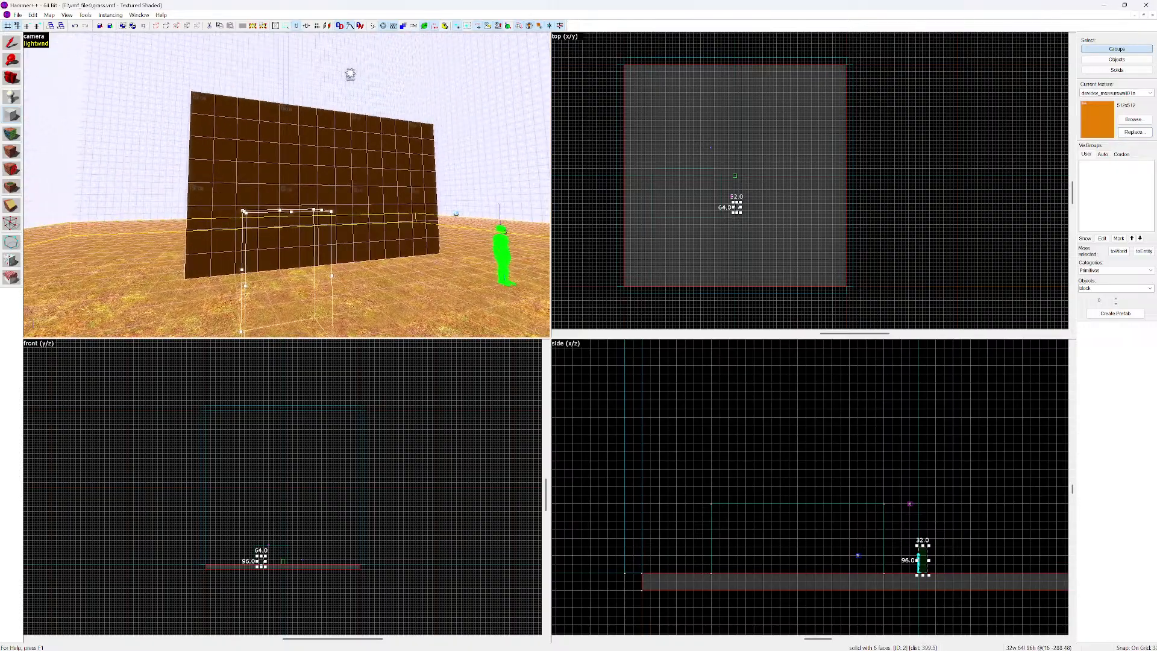
Discard the outline redrawn flat on the floor and undo the accidental selection of the floor
key("s")
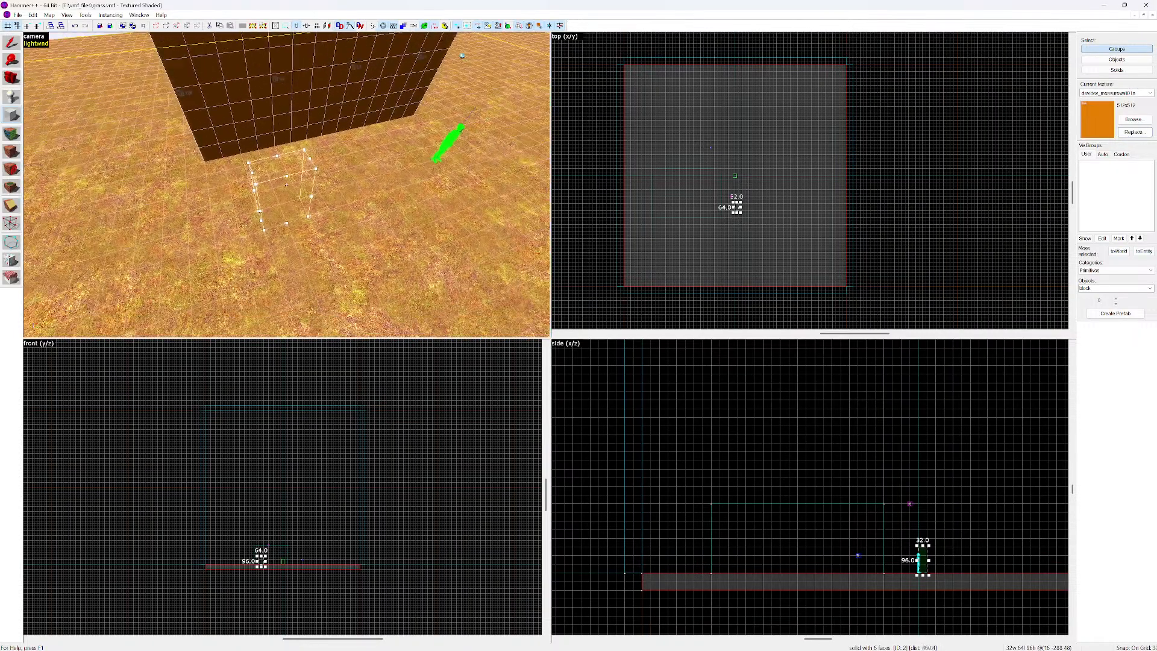
key("w")
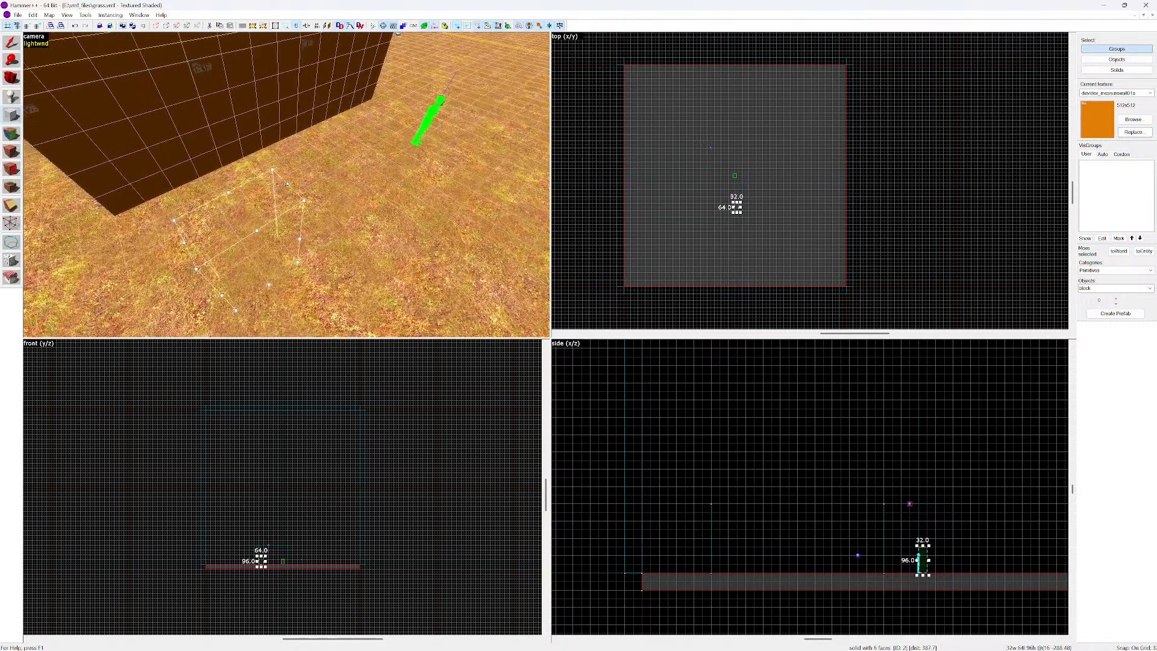
left_click_drag(286, 185, 421, 147)
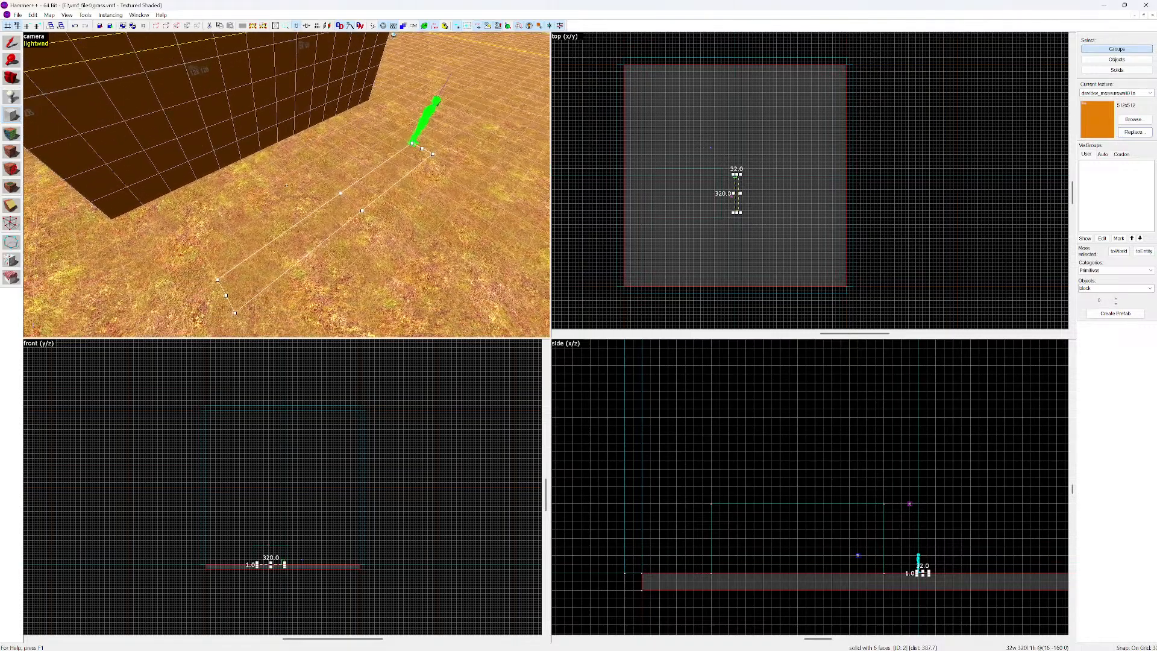
key("Escape")
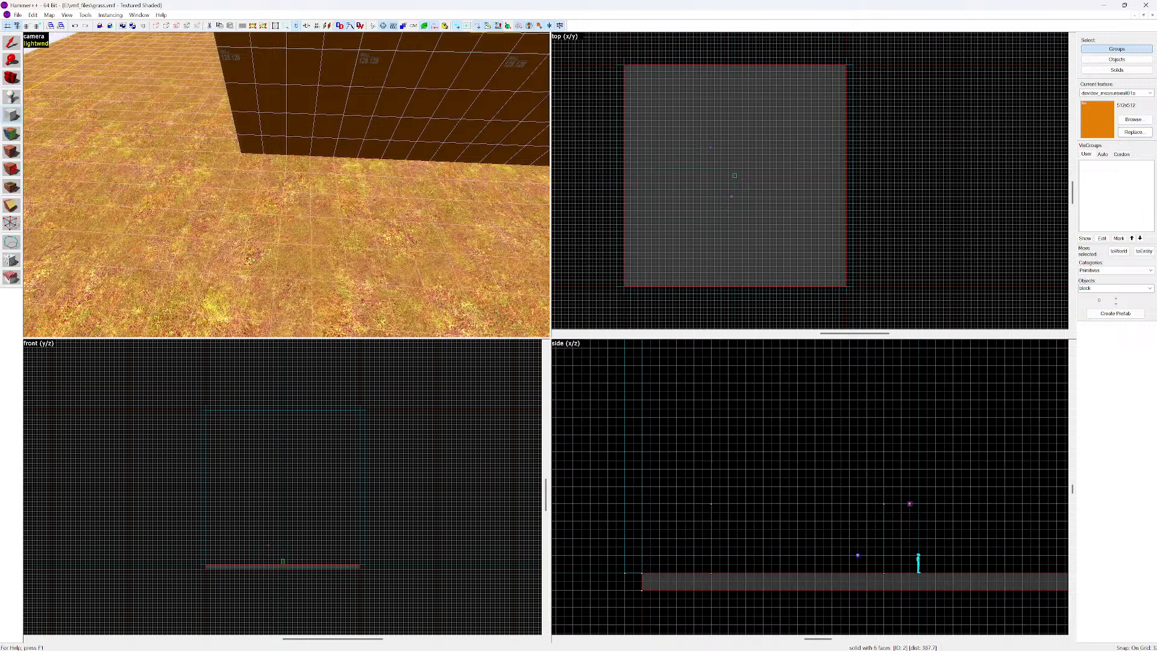
key("ctrl+z")
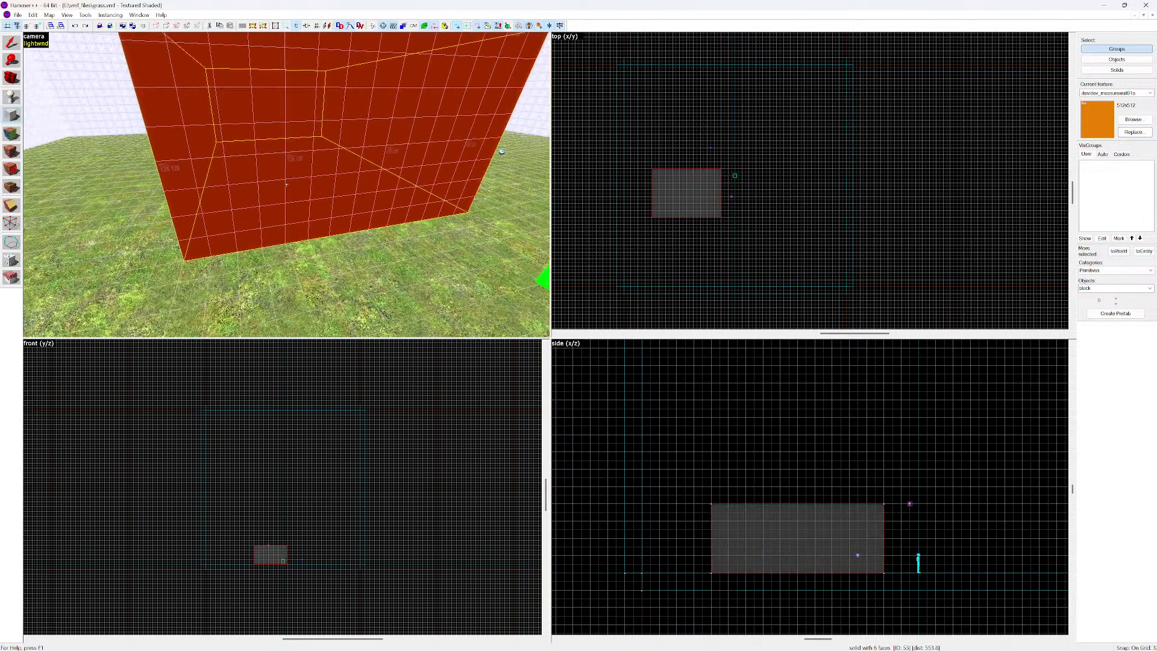
Draw a new block outline 96 units high with a 32 by 32 unit base beside the player start
key("s")
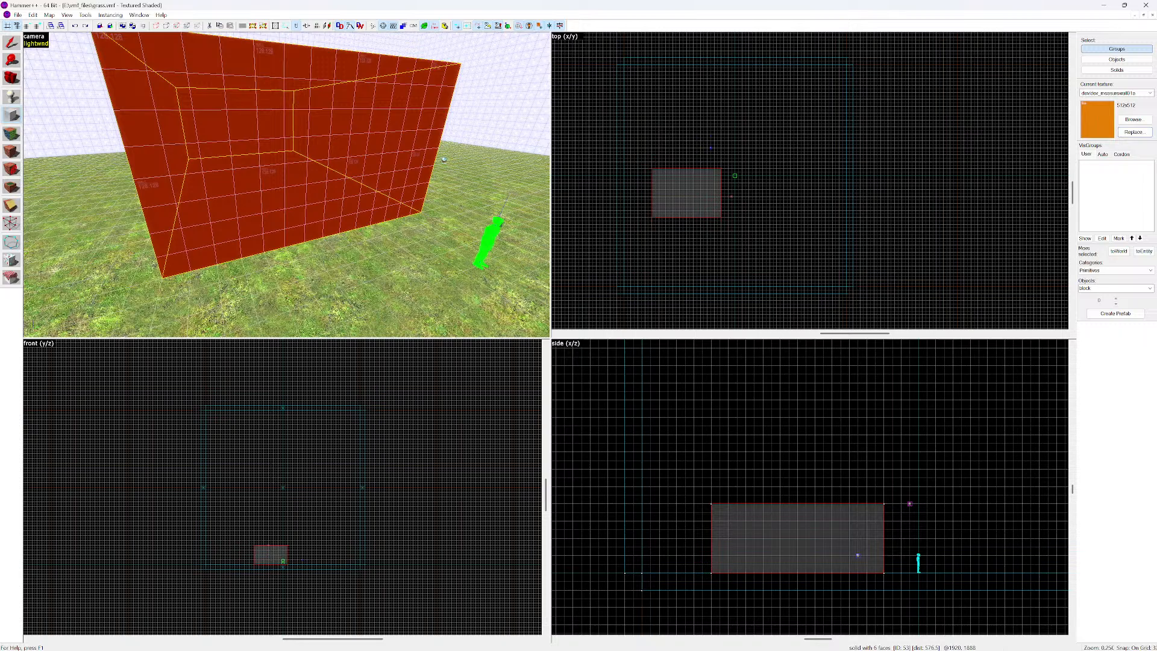
left_click_drag(283, 561, 295, 560)
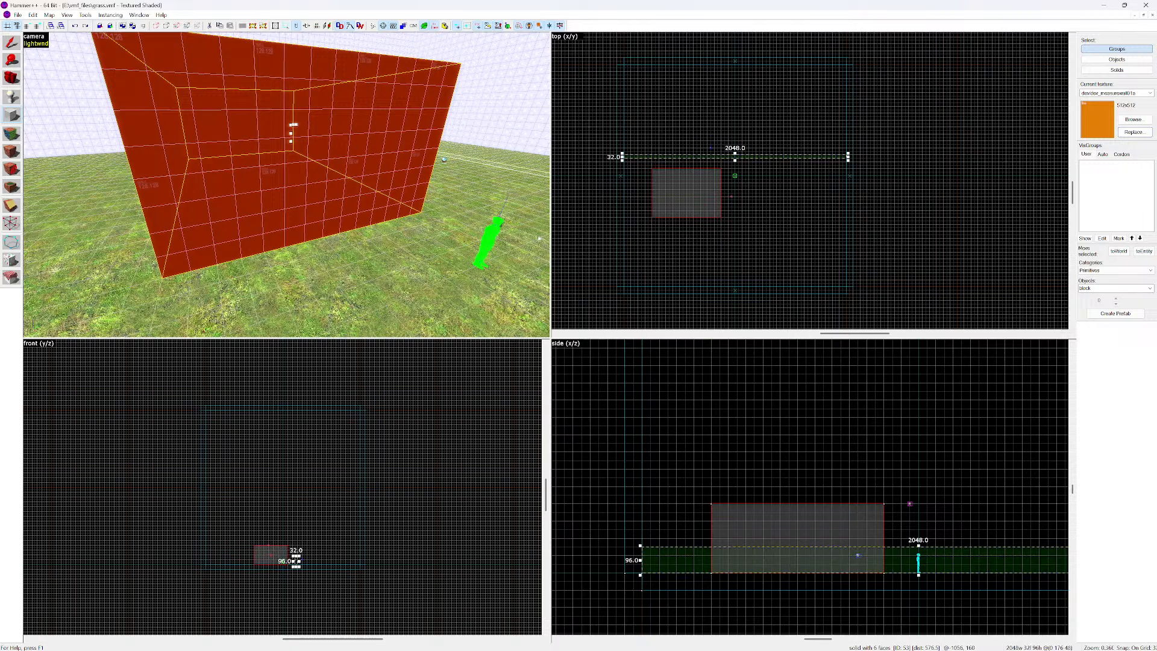
left_click_drag(620, 158, 736, 184)
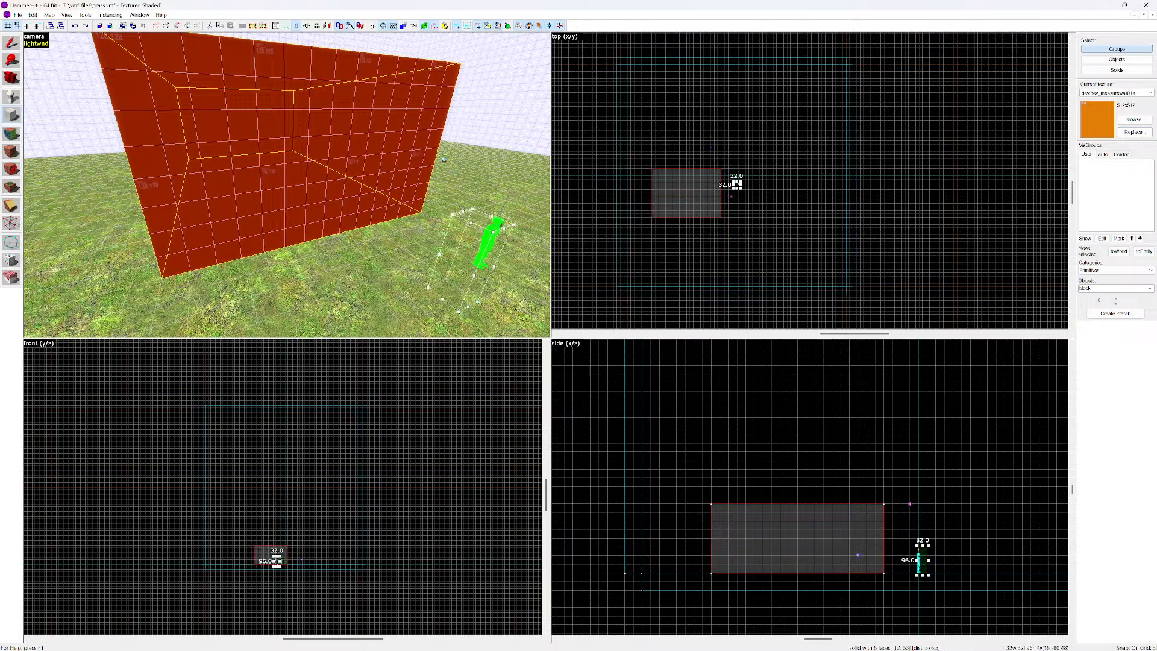
Widen the block outline to 64 units, extending it towards the player start
key("a")
key("w")
key("s")
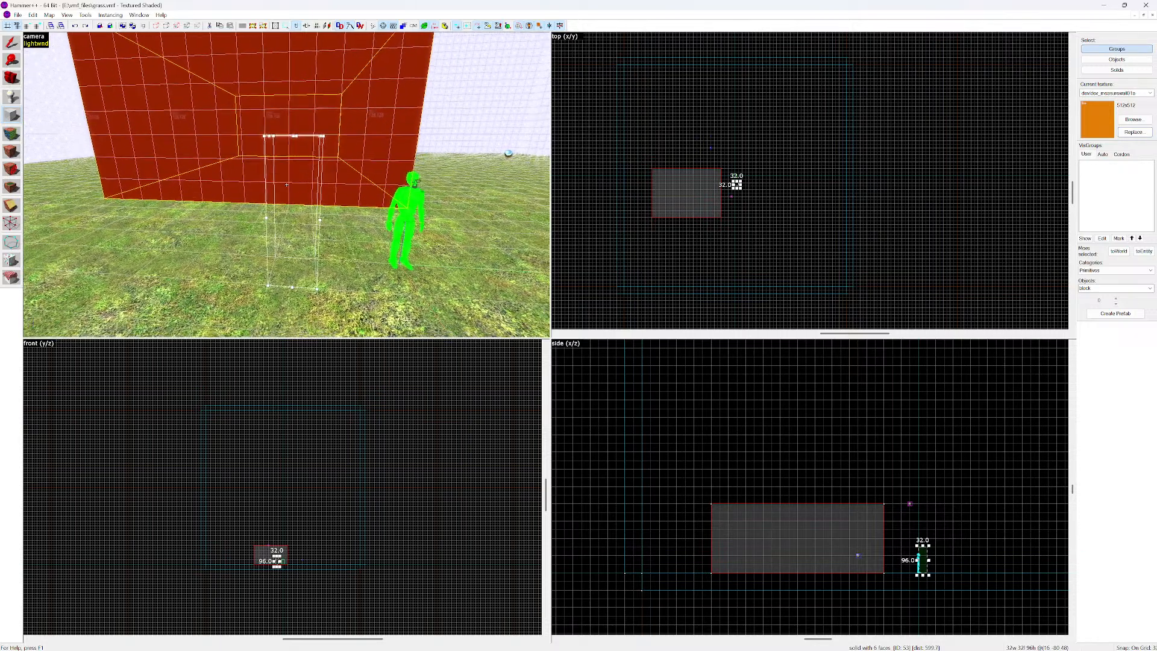
key("w")
key("d")
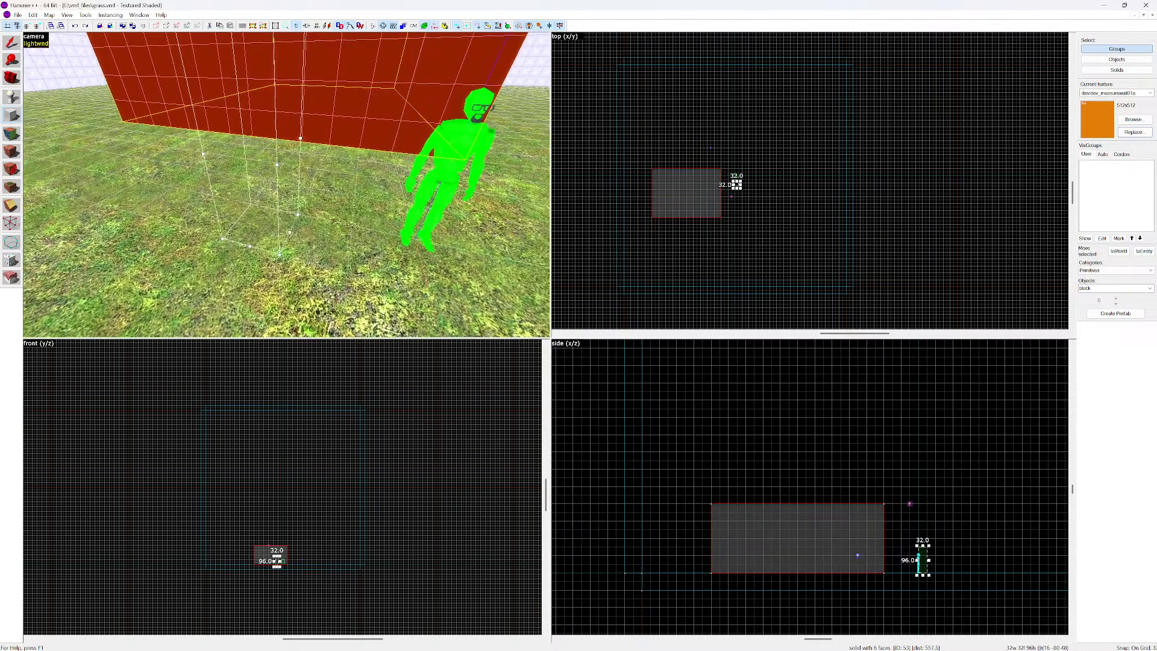
scroll(736, 177, "up", 8)
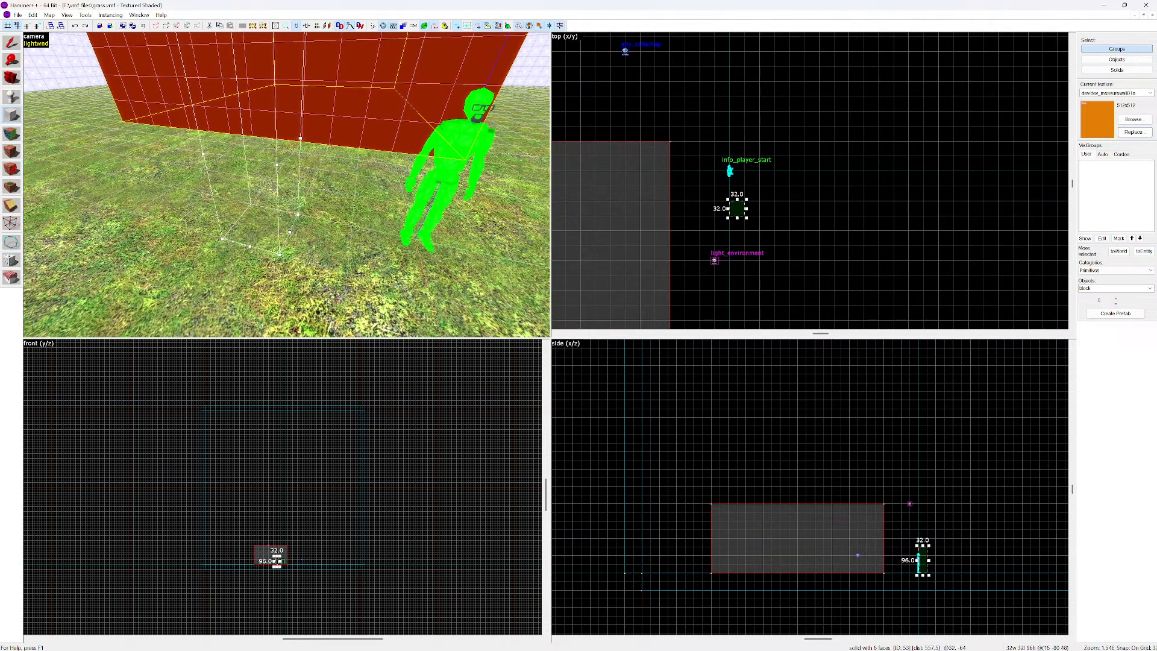
left_click_drag(736, 199, 736, 185)
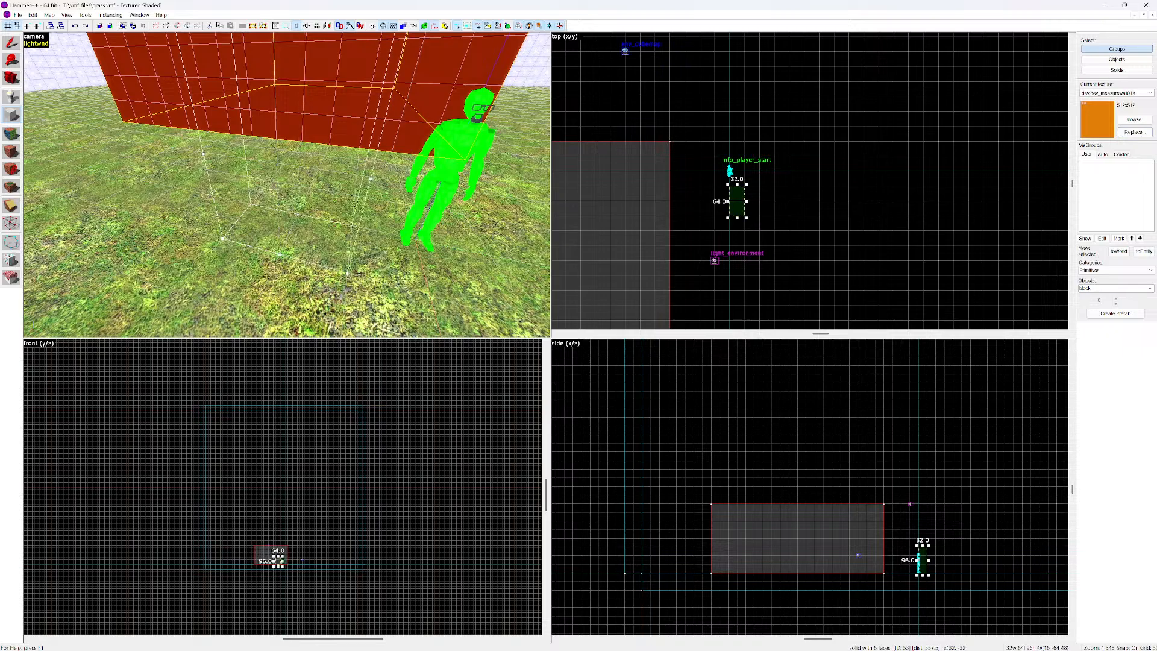
Reduce the grid size one step and narrow the block outline to 48 units on the side facing the player start
key("z")
key("d")
key("s")
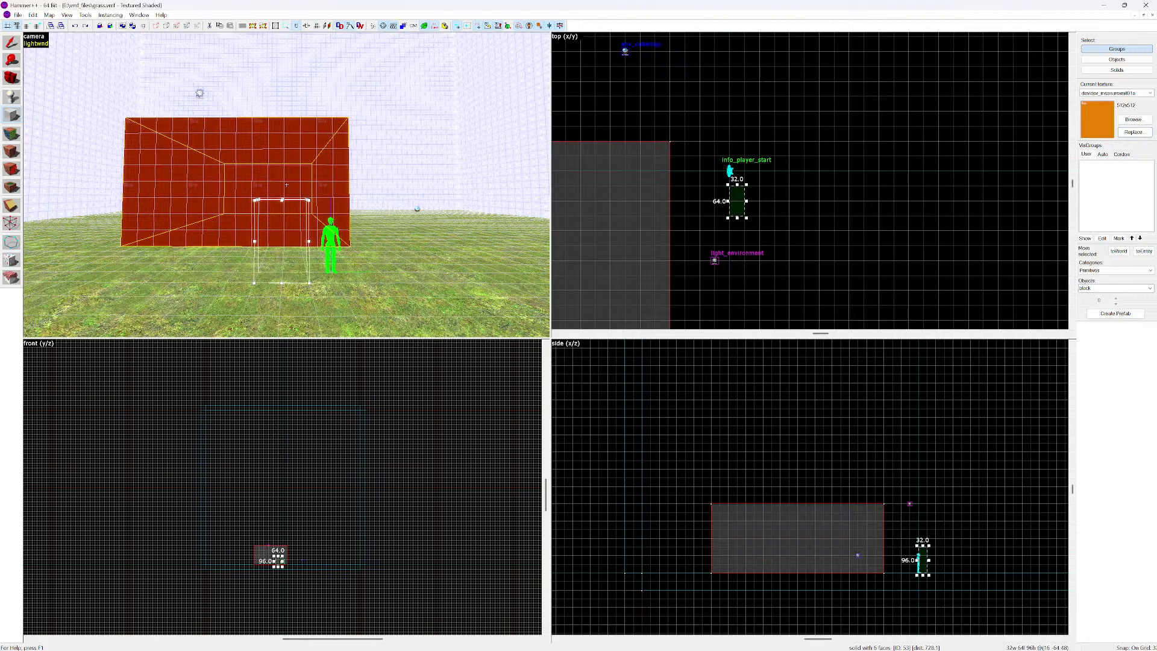
key("bracketleft")
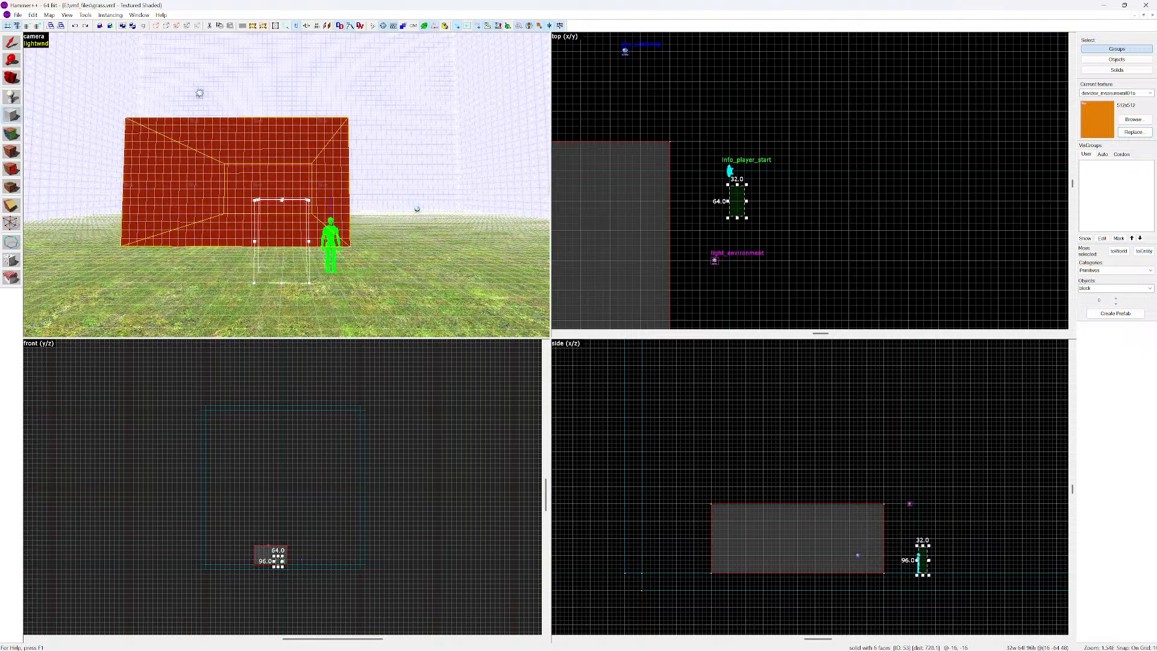
key("Escape")
left_click_drag(737, 187, 737, 194)
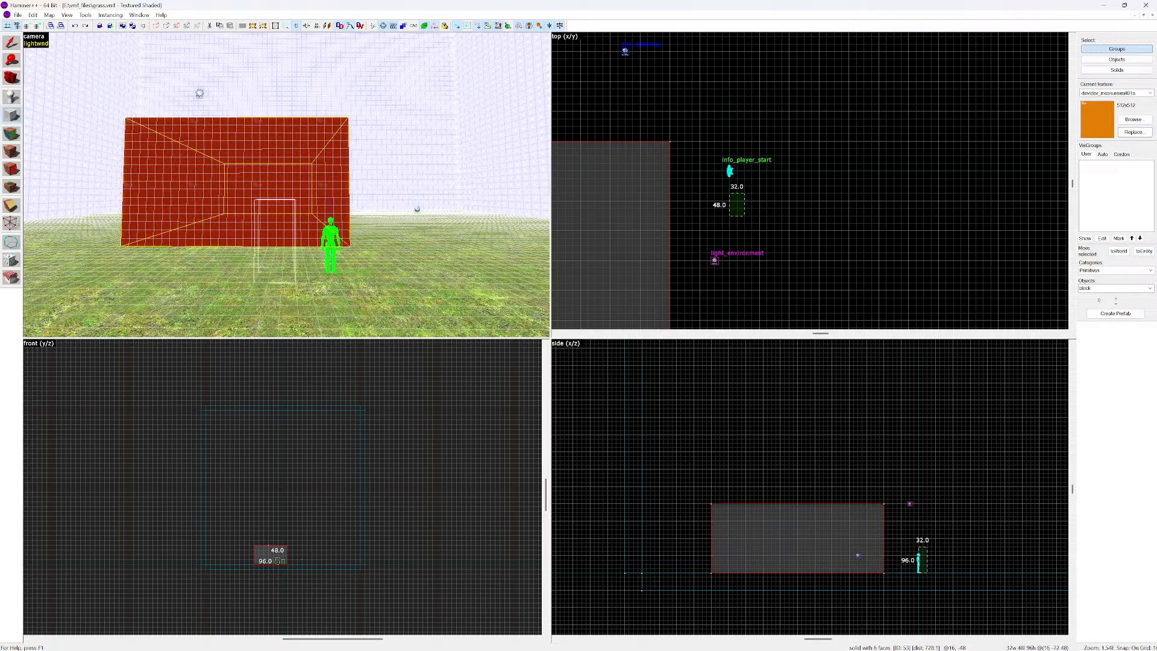
Thin the block outline to 16 units and create the door-sized block from it
key("z")
key("w")
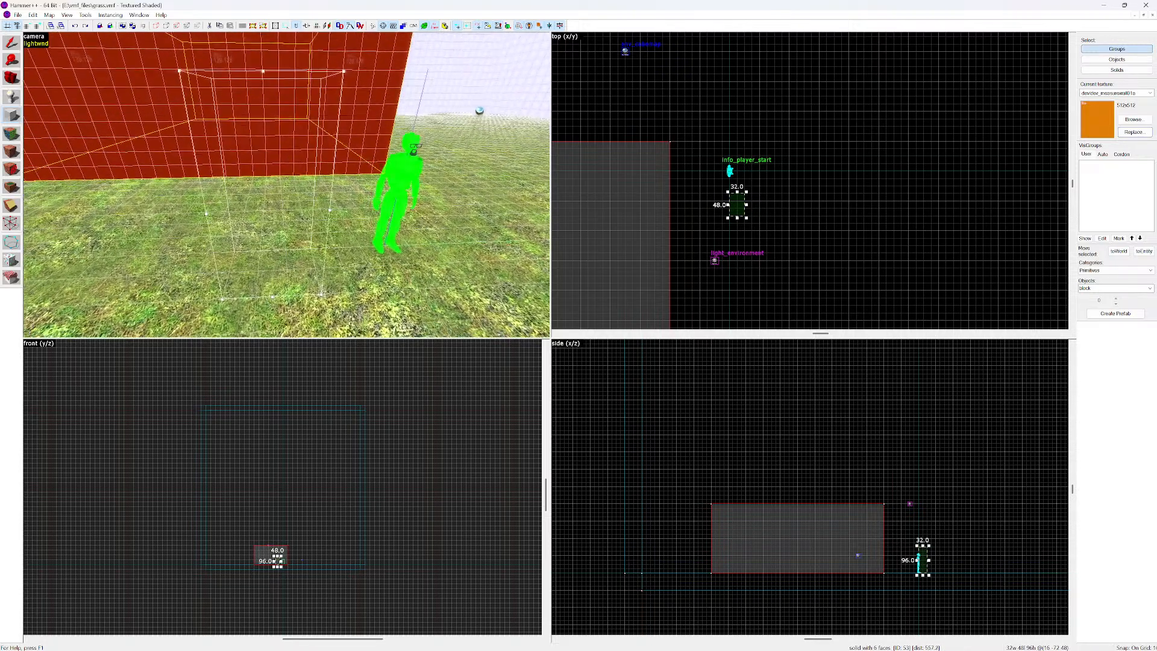
key("a")
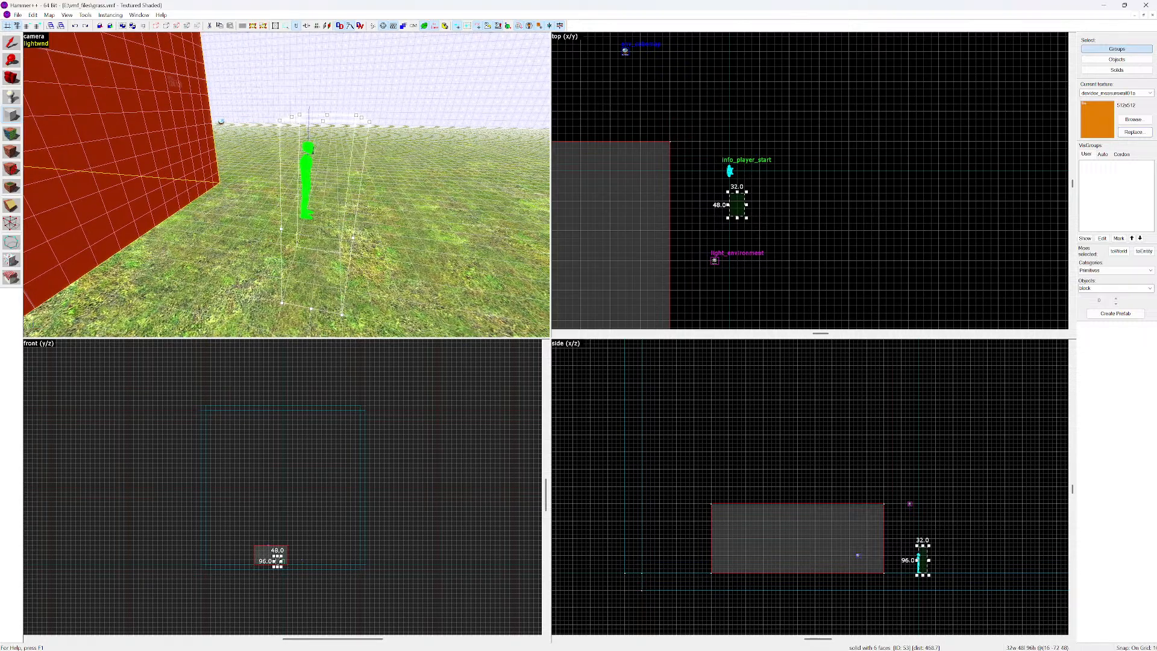
left_click_drag(728, 205, 737, 209)
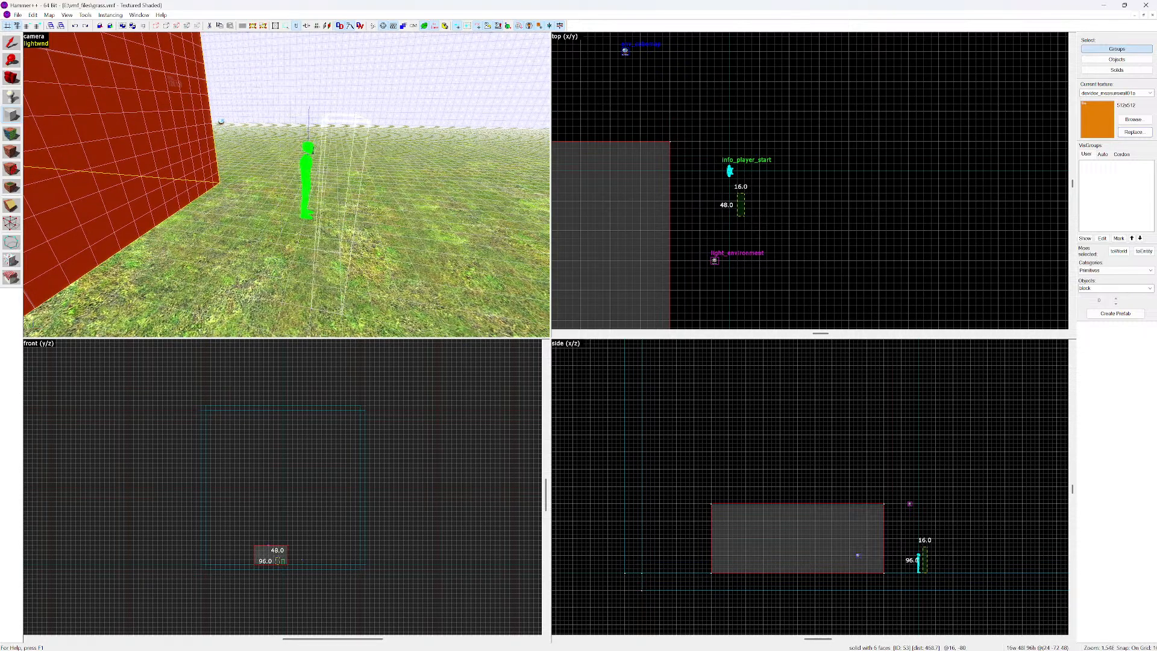
key("z")
key("d")
key("s")
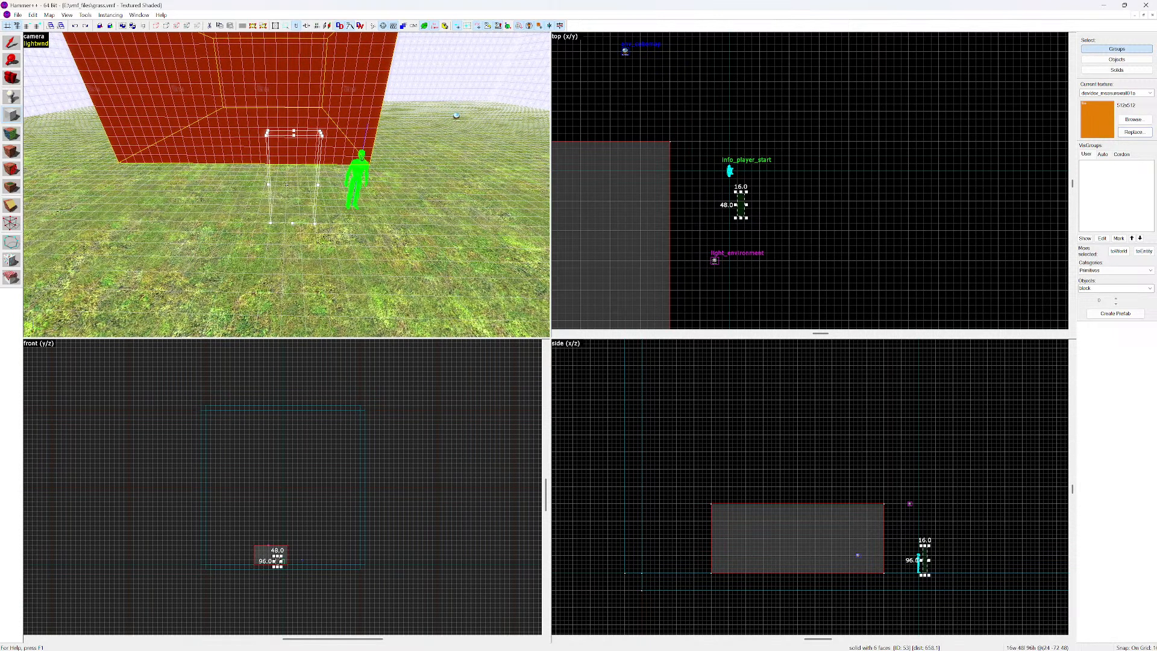
key("Return")
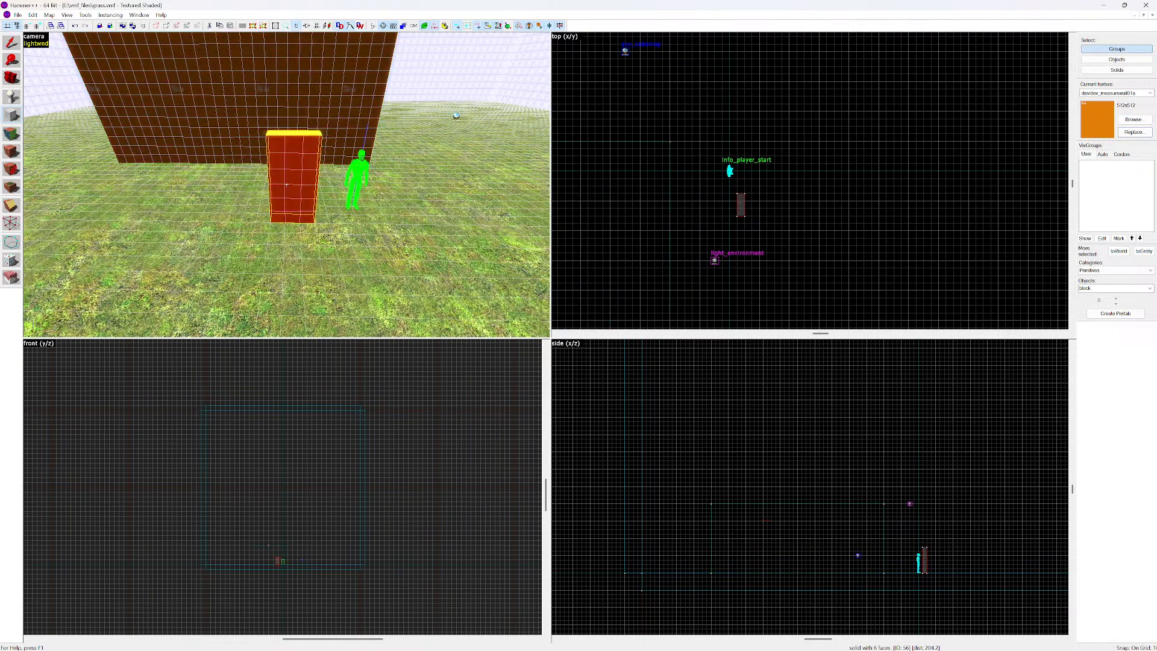
Select the large 640 by 448 unit block and make it hollow with walls 32 units thick
key("w")
key("s")
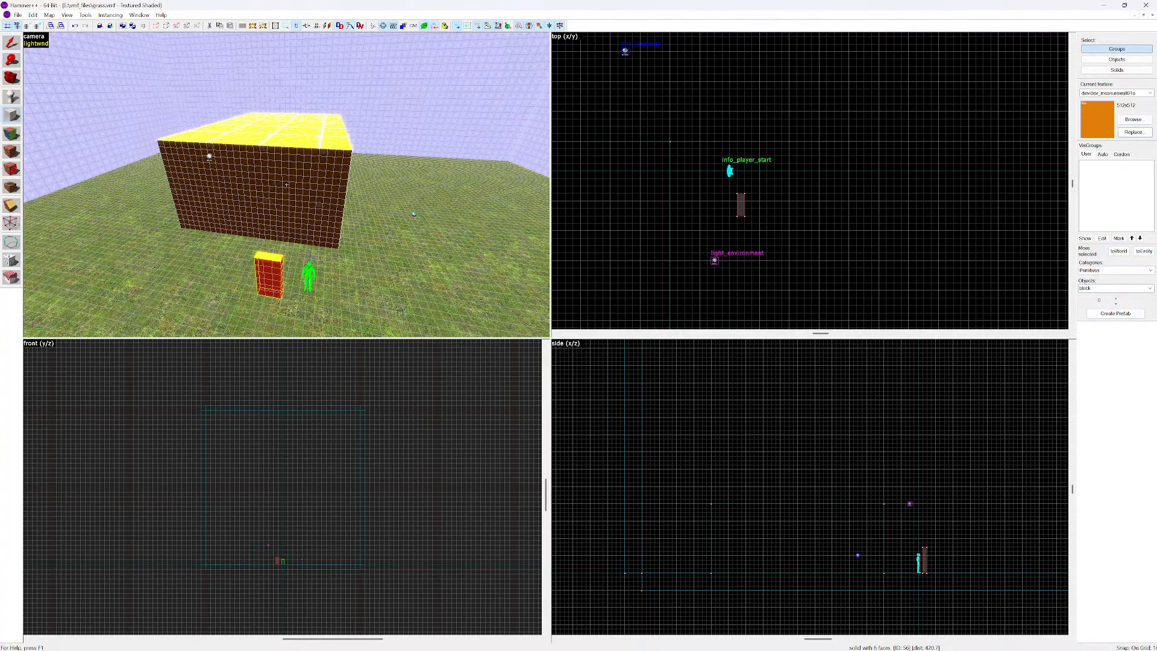
key("w")
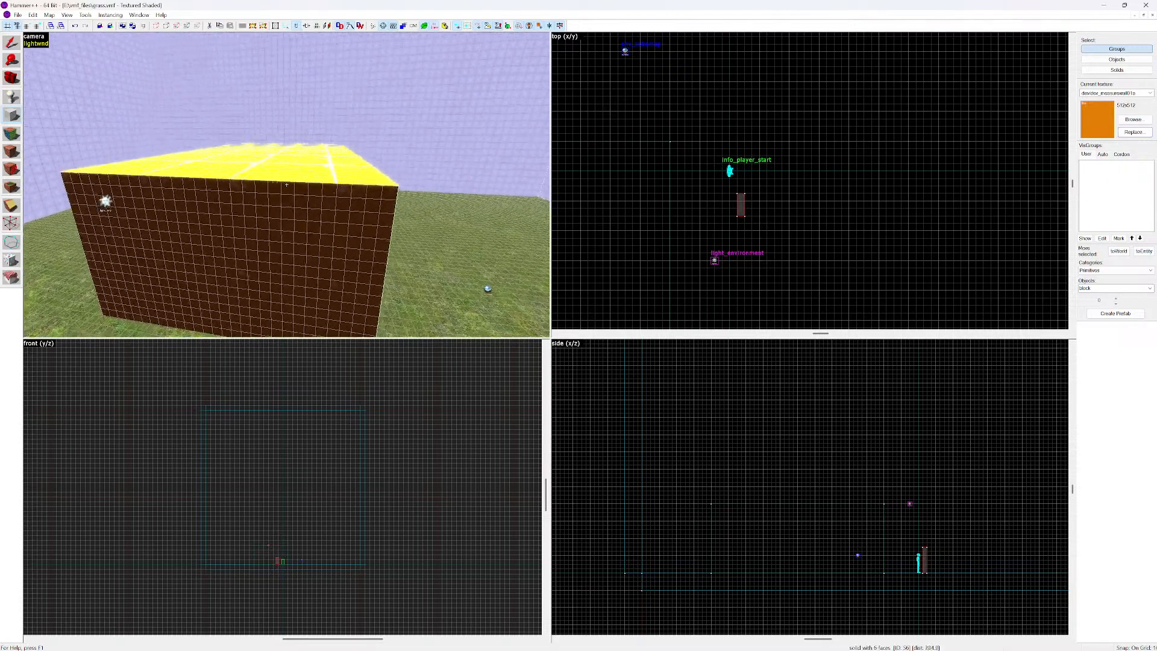
key("s")
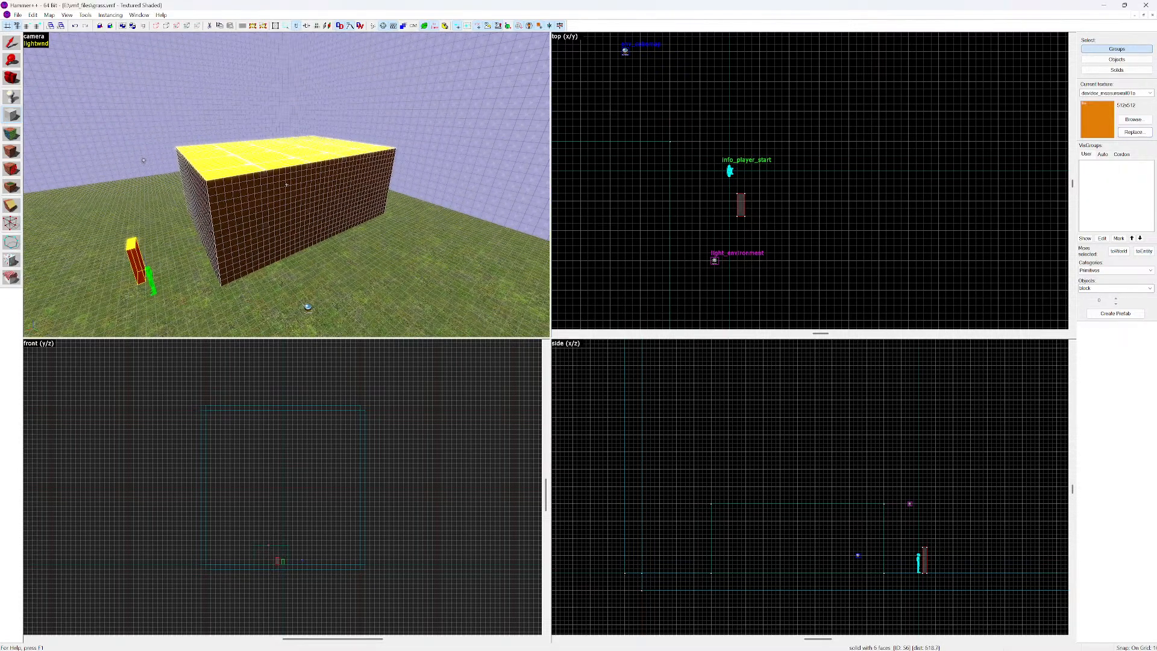
scroll(680, 185, "down", 2)
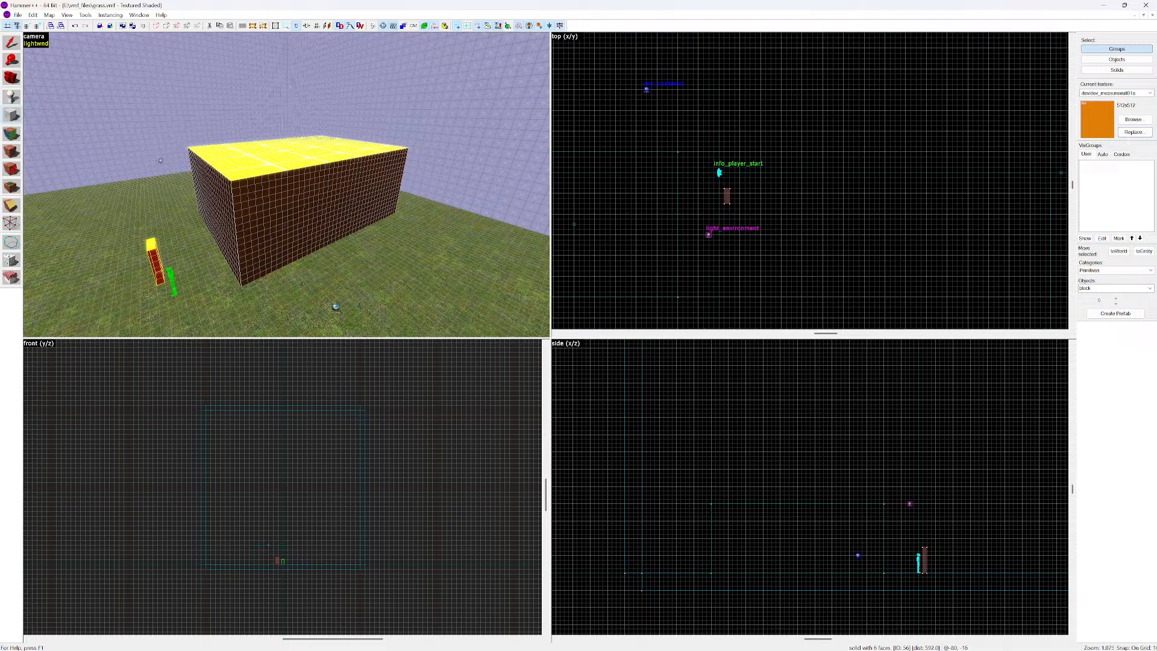
key("shift+s")
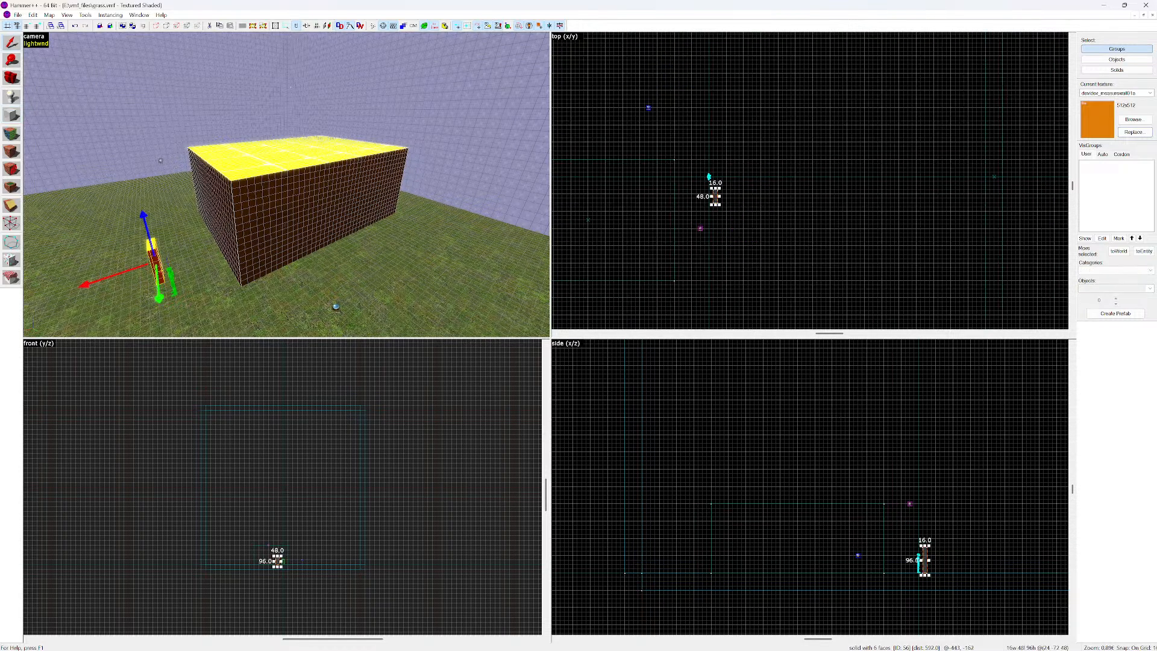
left_click(588, 220)
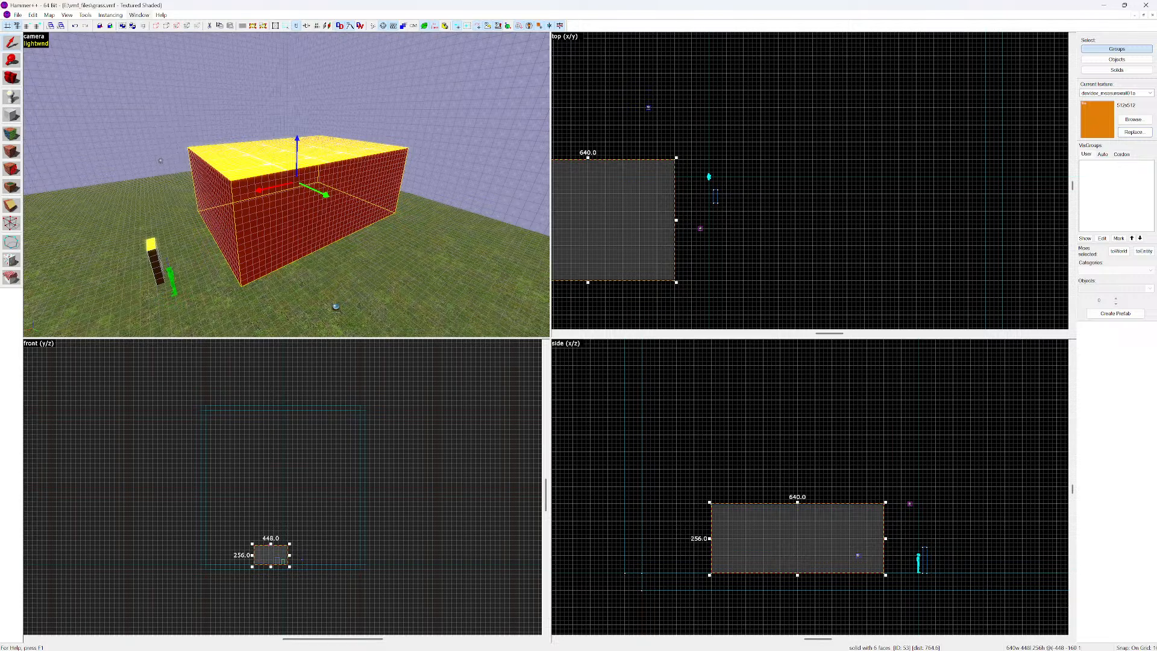
key("alt+i")
key("Left")
key("Down")
key("Down")
key("Down")
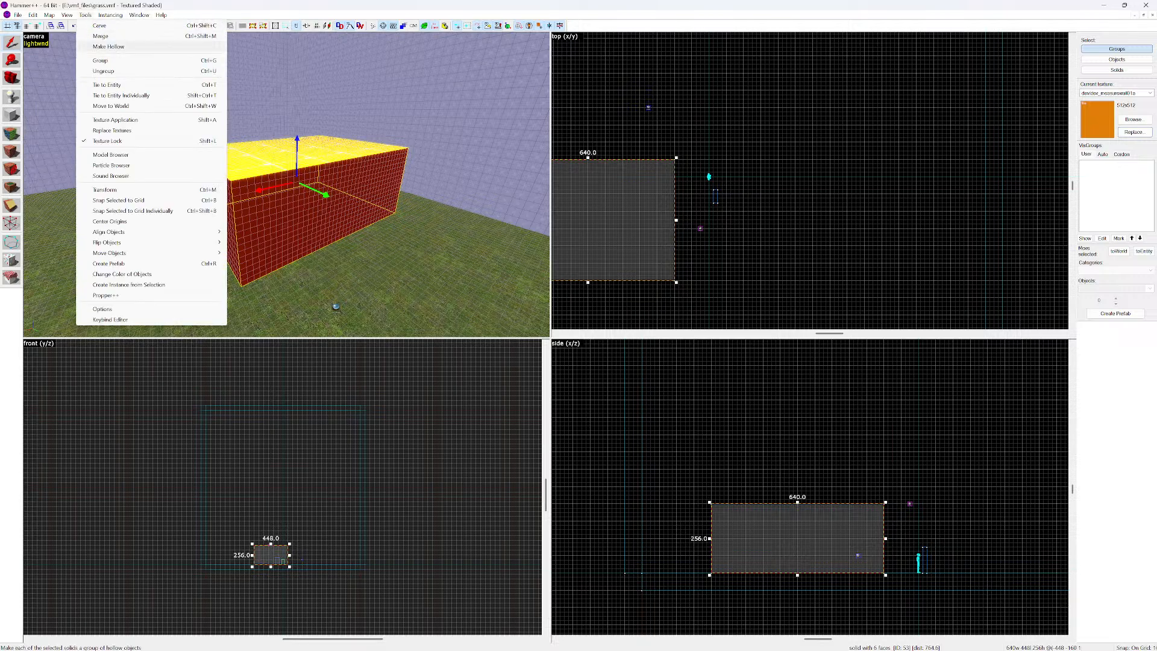
key("Return")
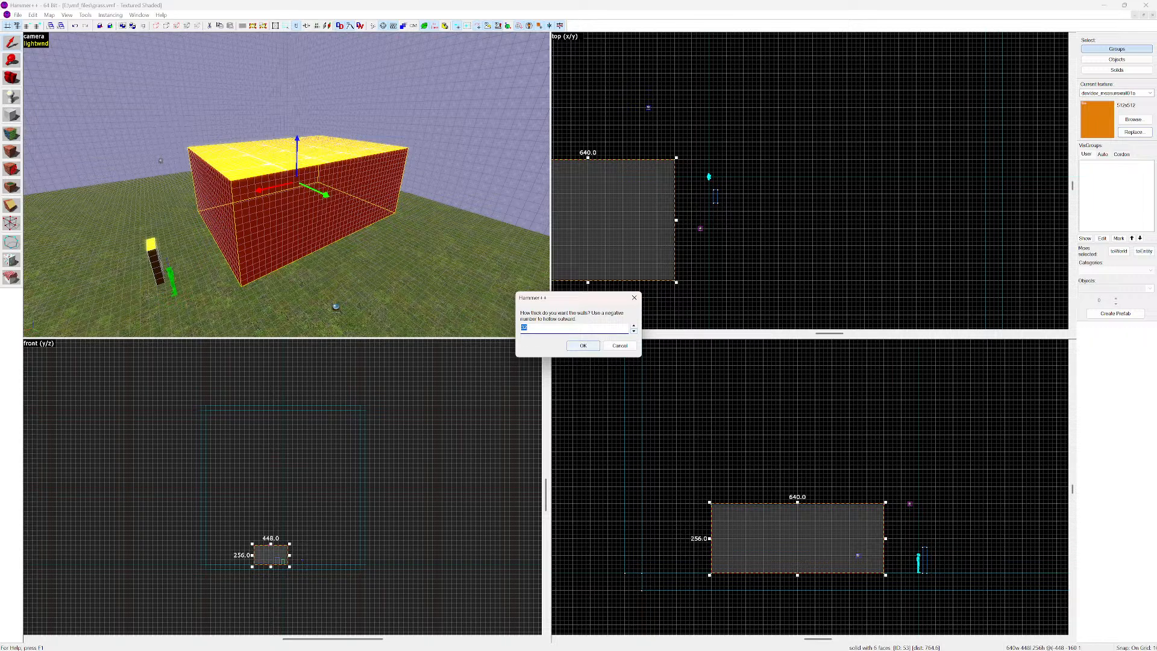
left_click(582, 345)
Move the door-sized block up against the hollow building's front wall, near the wall's far end from the player start
key("w")
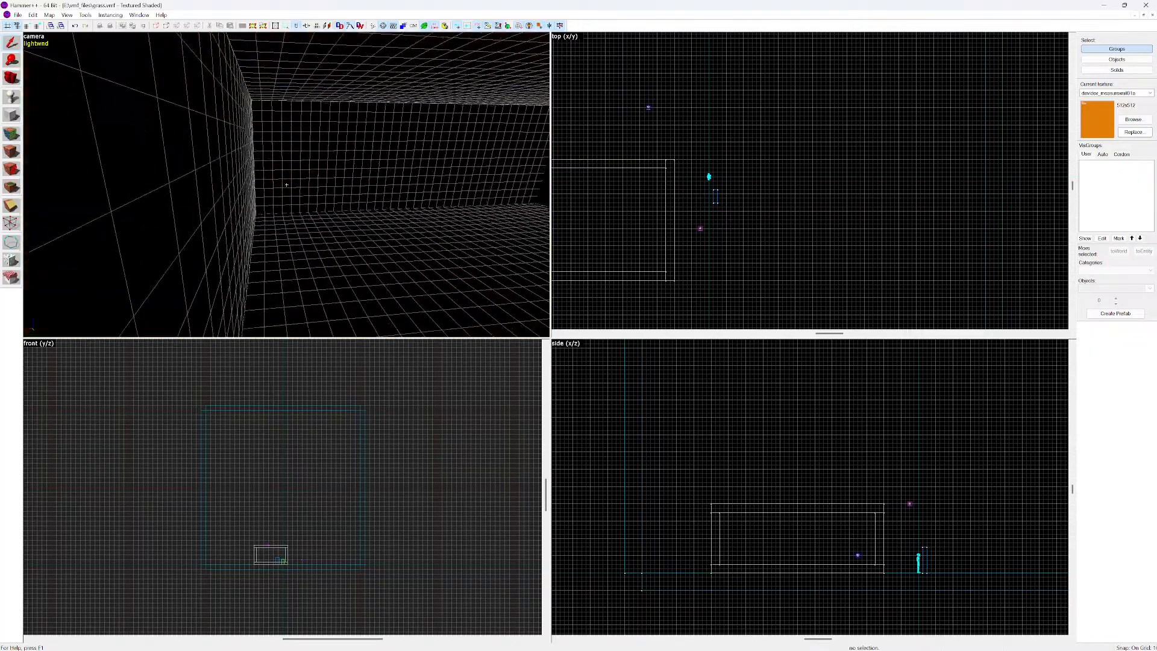
key("s")
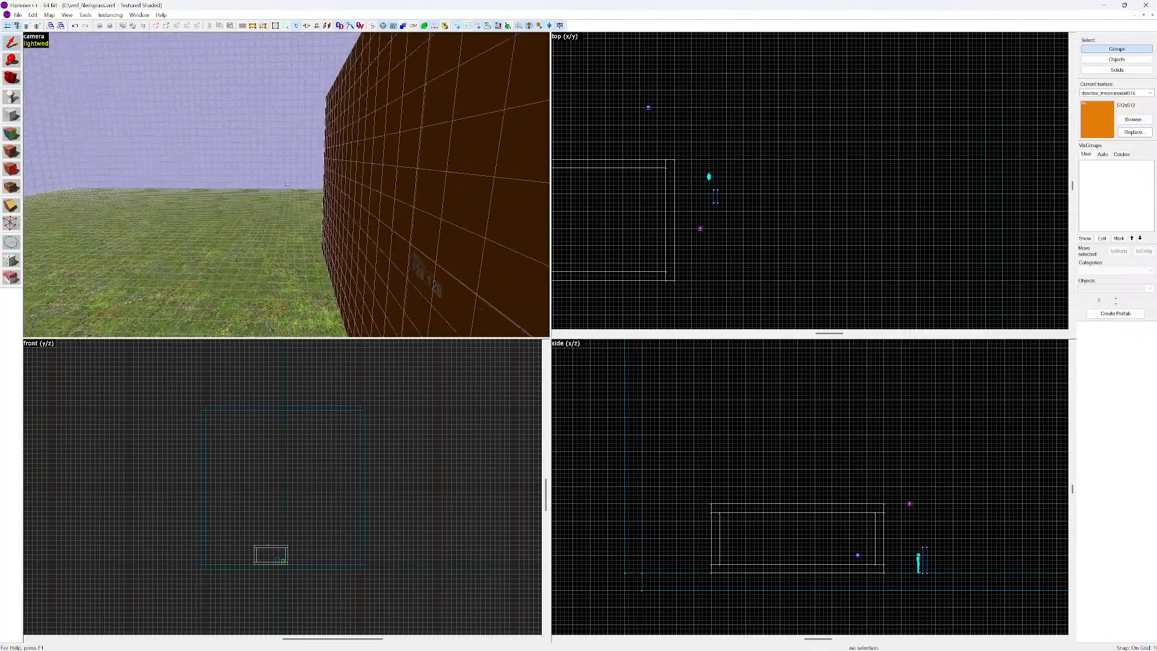
key("w")
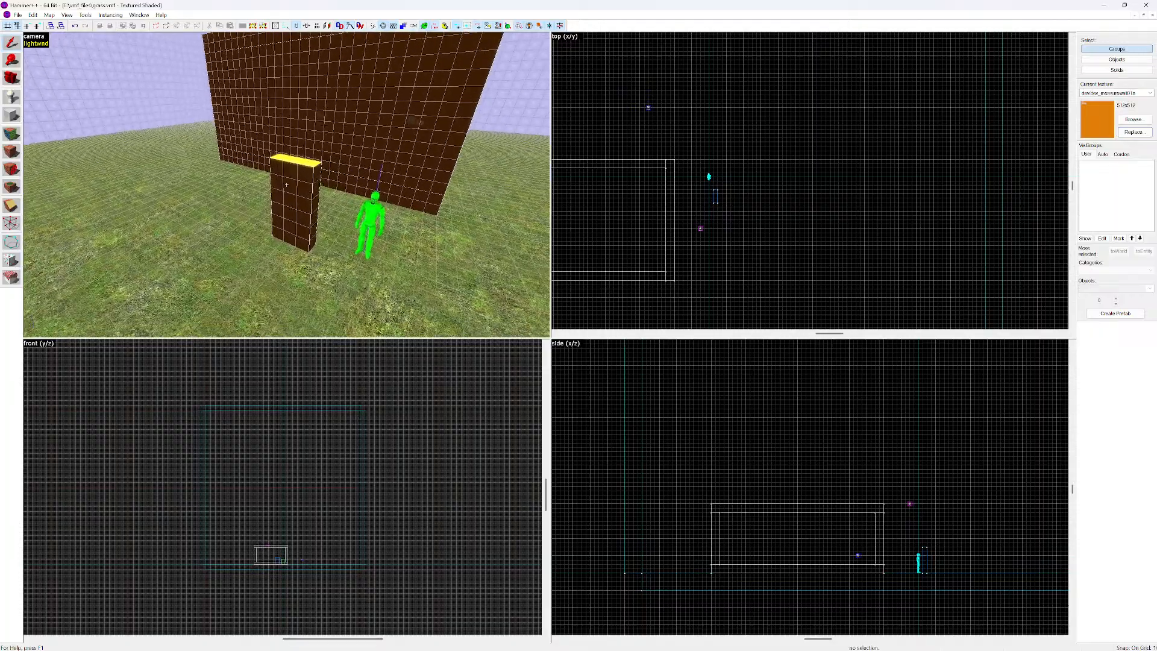
key("w")
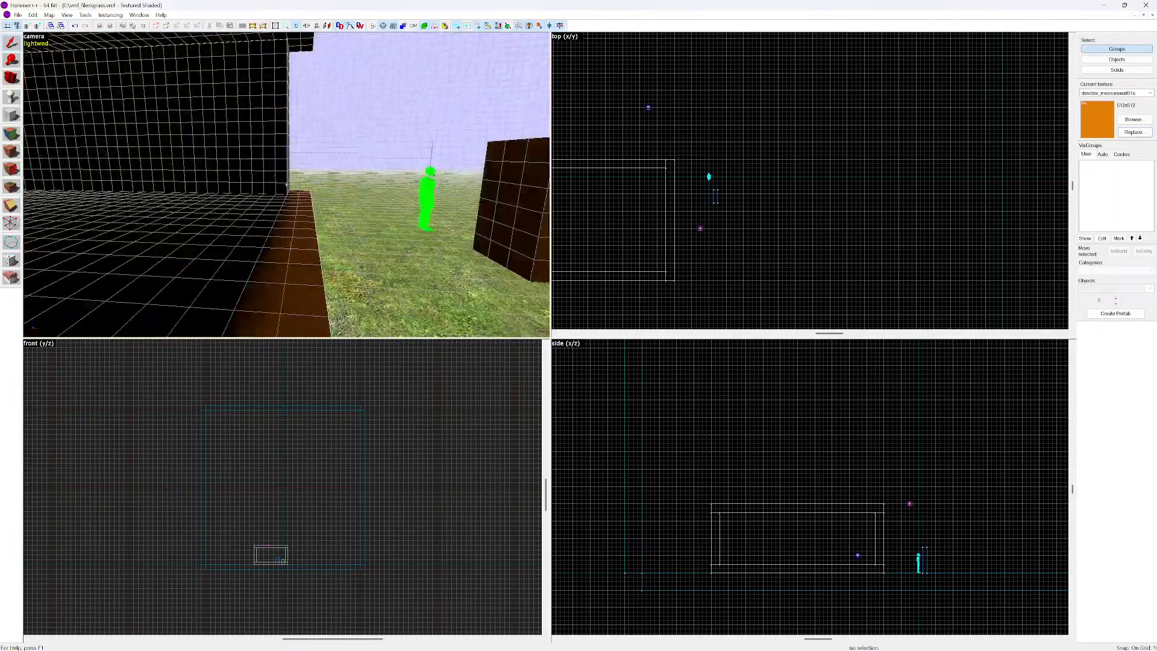
key("s")
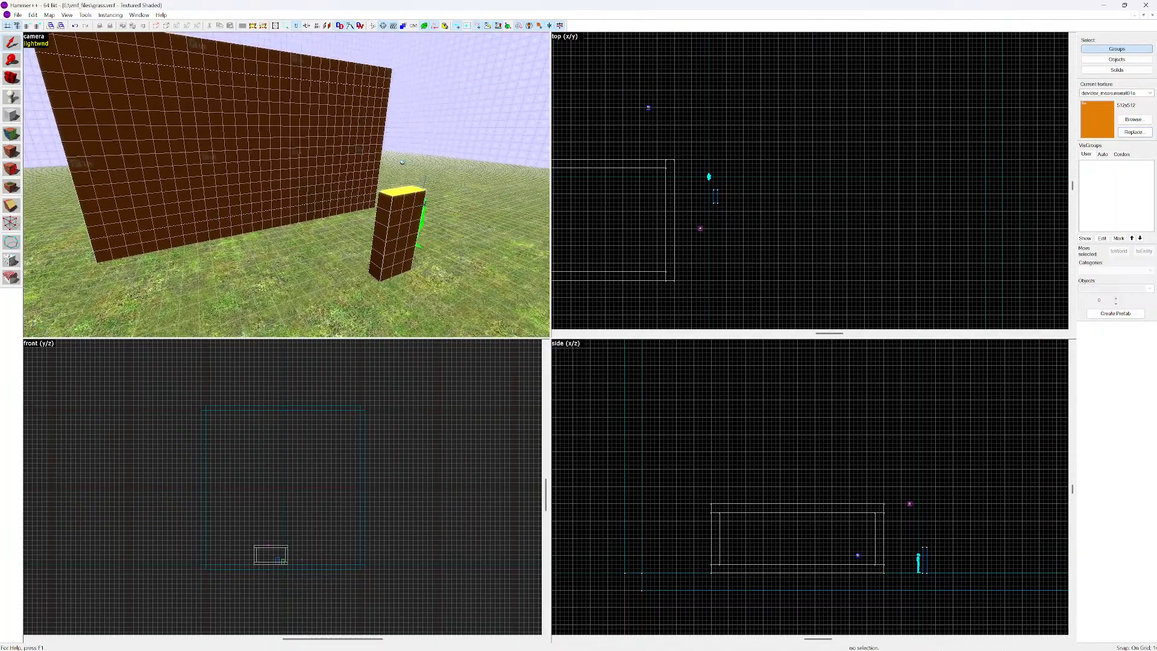
key("z")
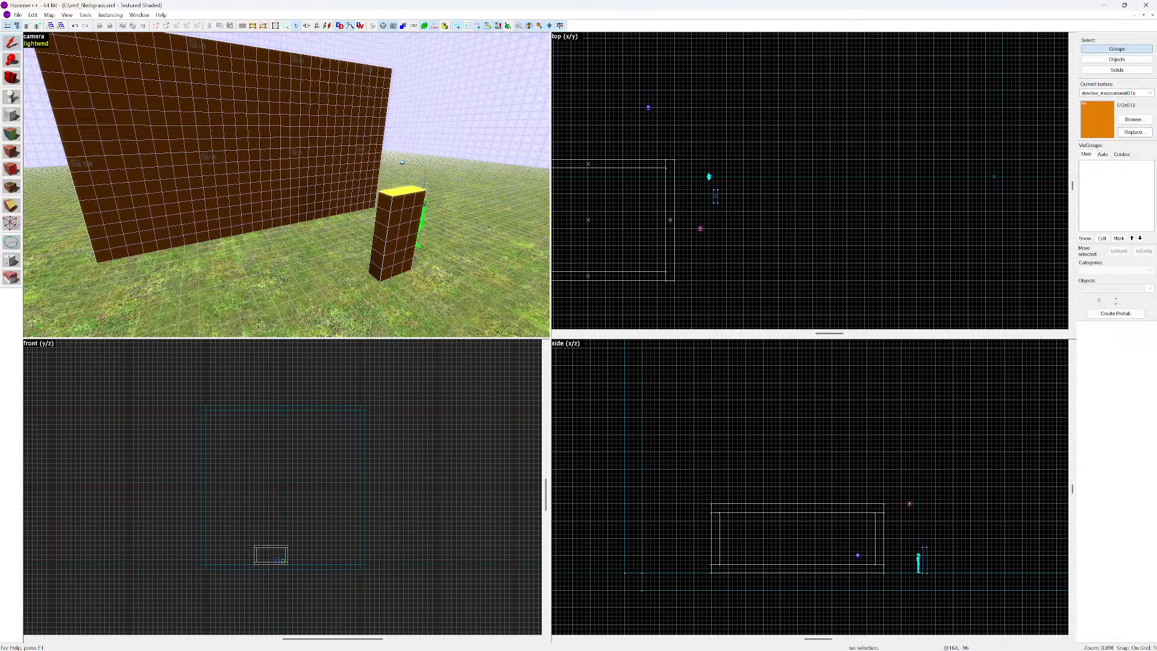
scroll(731, 201, "up", 3)
mouse_move(703, 193)
left_mouse_down()
mouse_move(693, 241)
mouse_move(639, 307)
left_mouse_up()
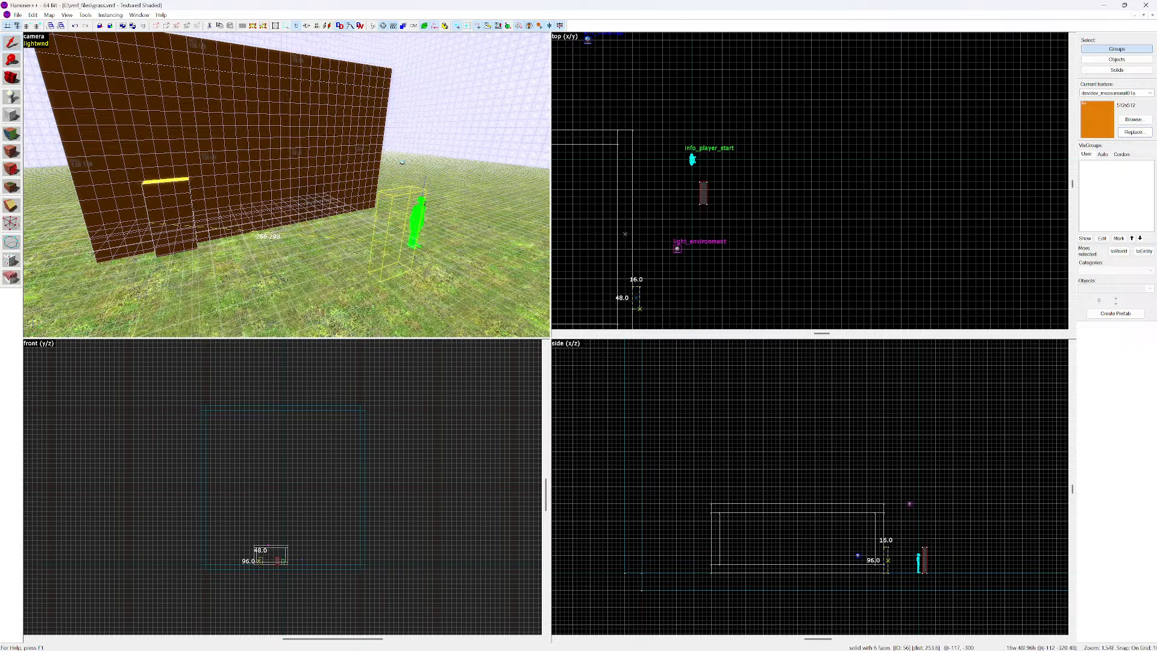
left_click_drag(639, 308, 639, 309)
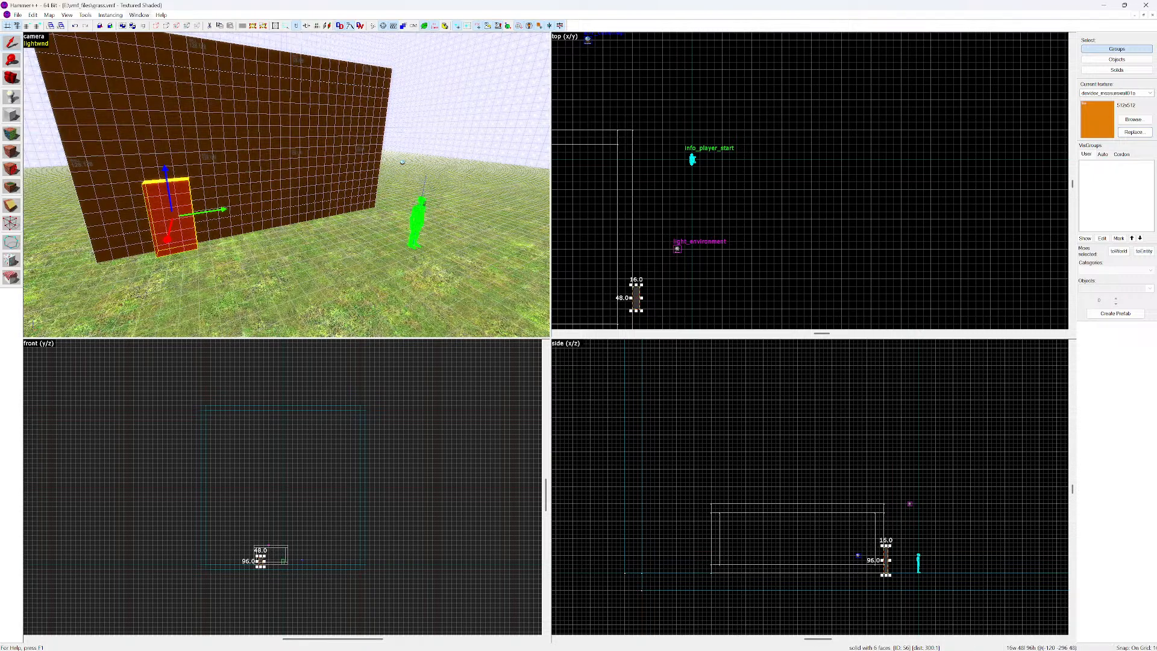
Widen the door-shaped block to 64 units so it passes through the front wall of the building
left_click(18, 14)
left_click(37, 57)
left_click_drag(630, 298, 610, 299)
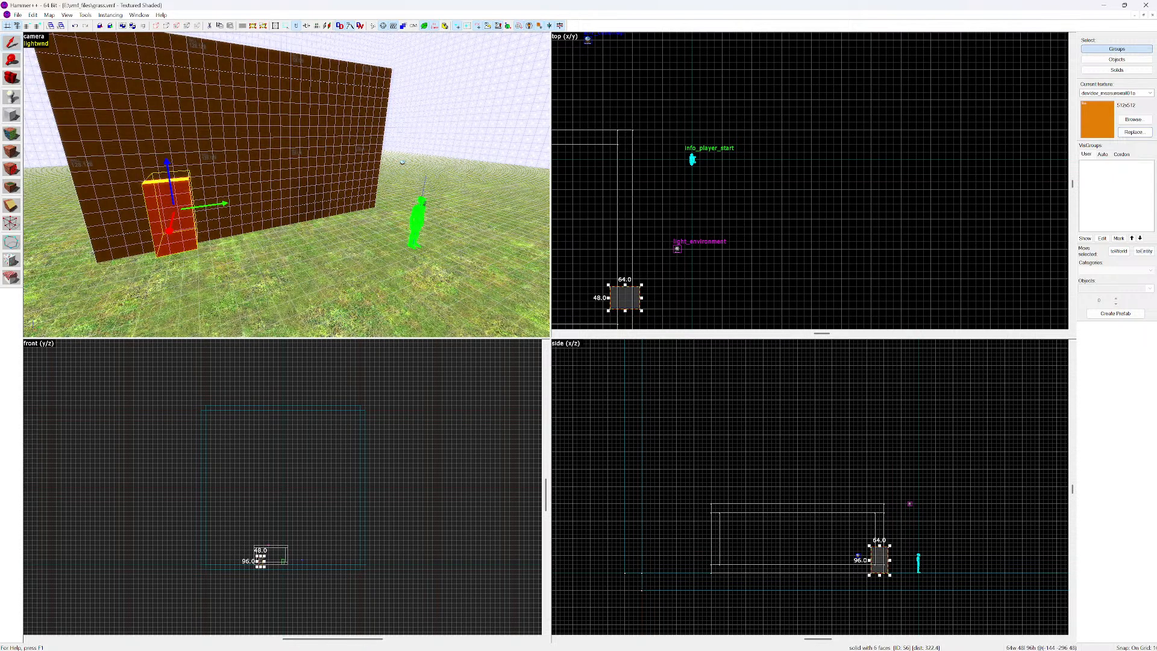
Carve the building with the 64 x 48 x 96 door block and clear the selection
left_click(241, 139, "ctrl")
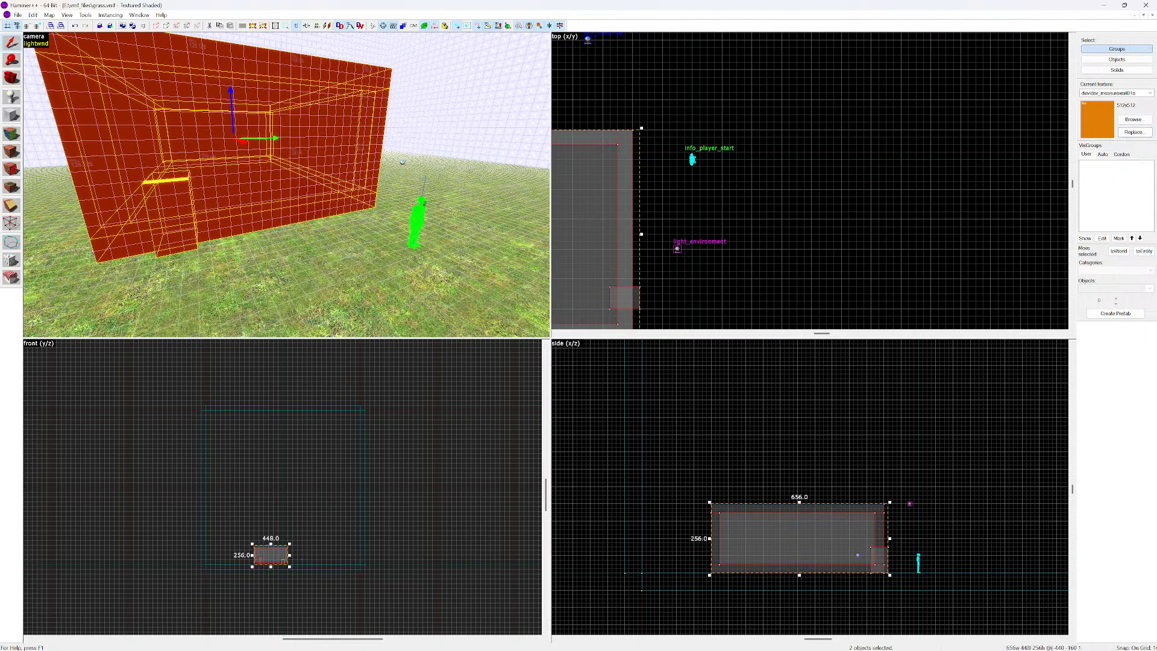
left_click(85, 15)
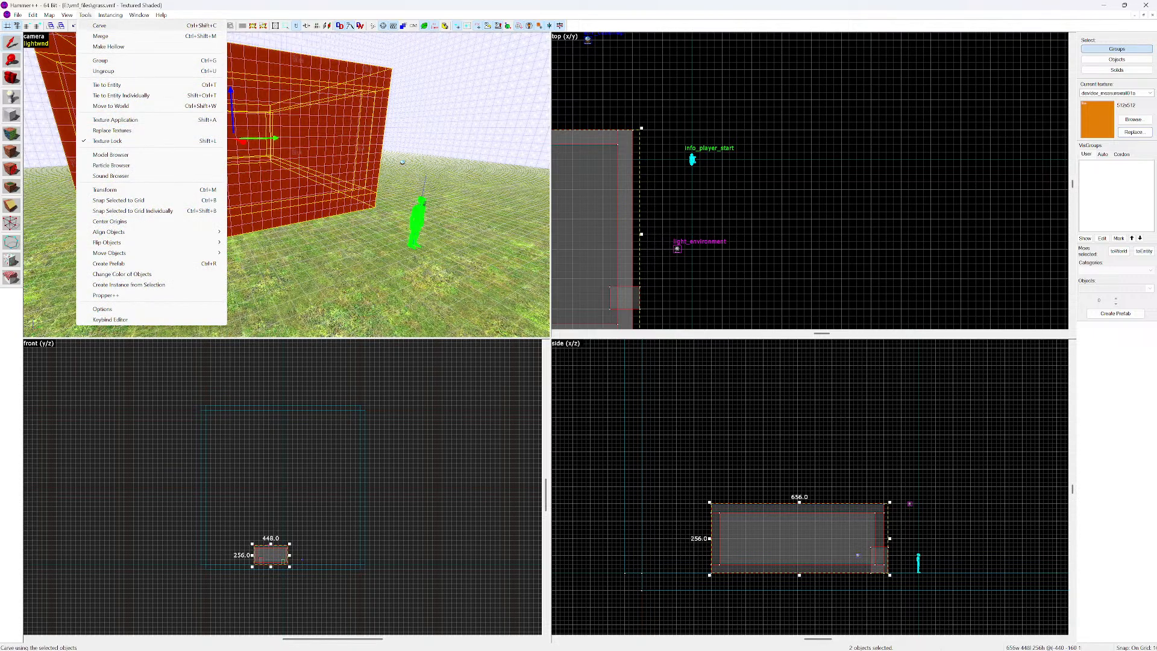
left_click(99, 25)
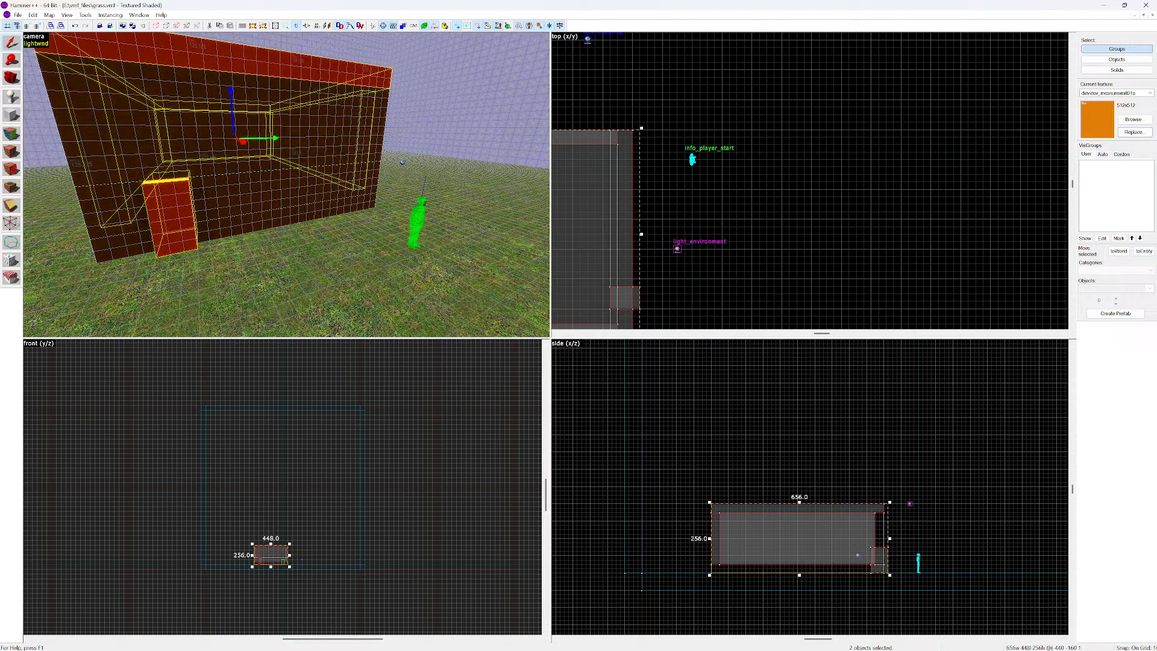
key("a")
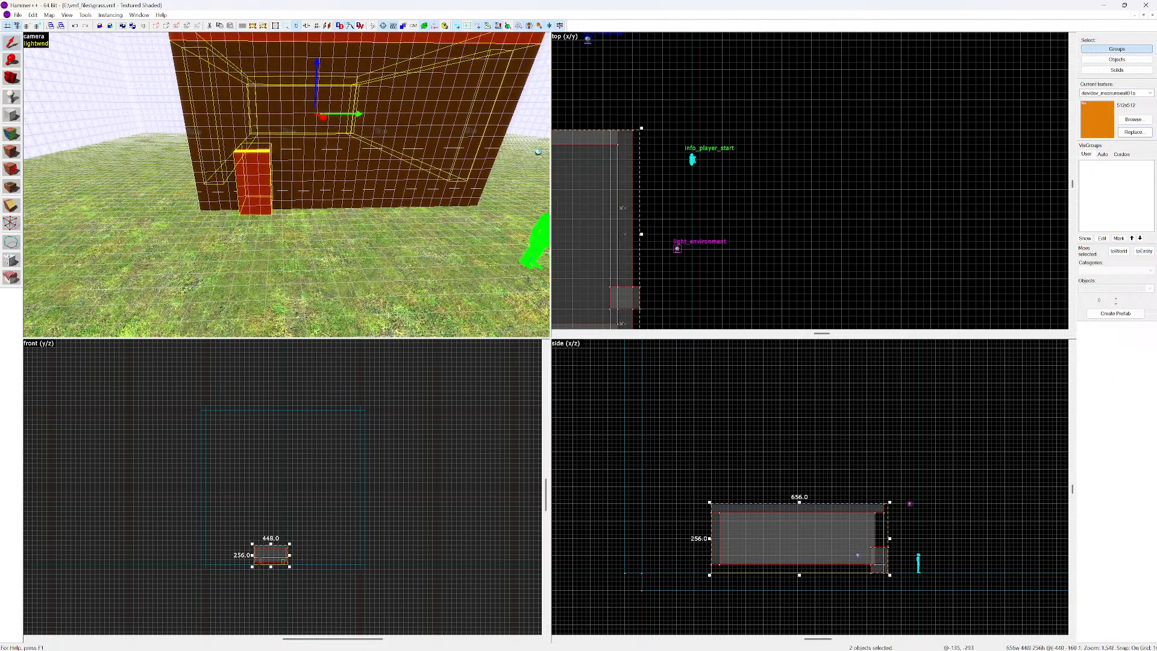
key("Escape")
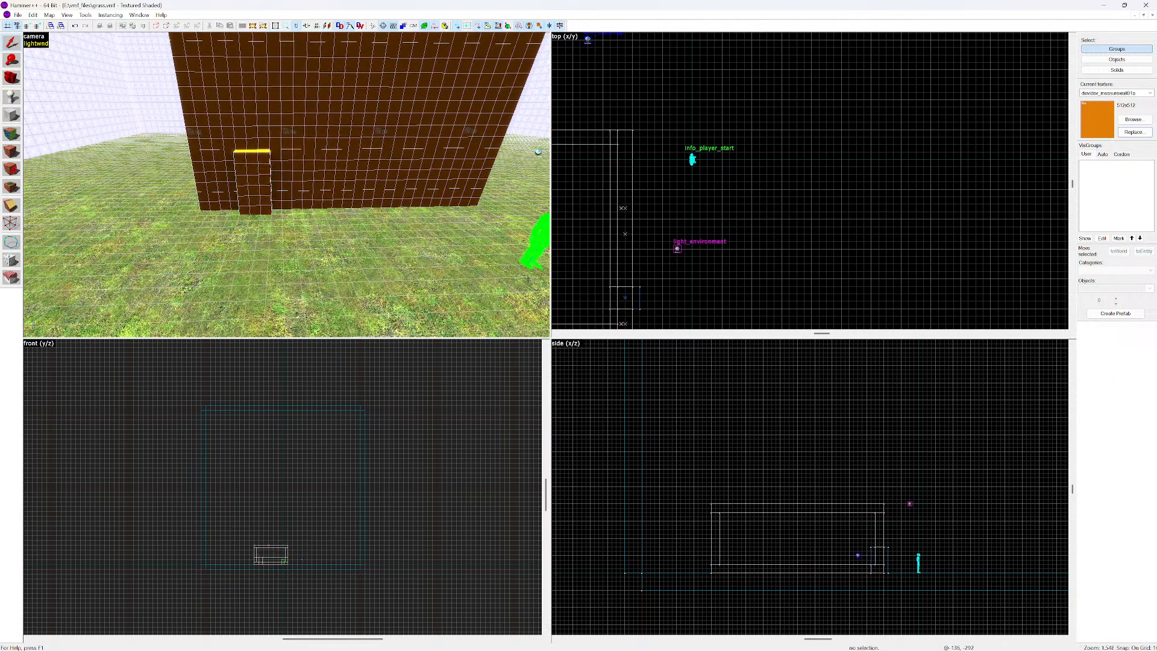
Move the carving block out of the wall onto the grass in front and inspect the door opening
left_click(624, 304)
left_click_drag(624, 304, 693, 308)
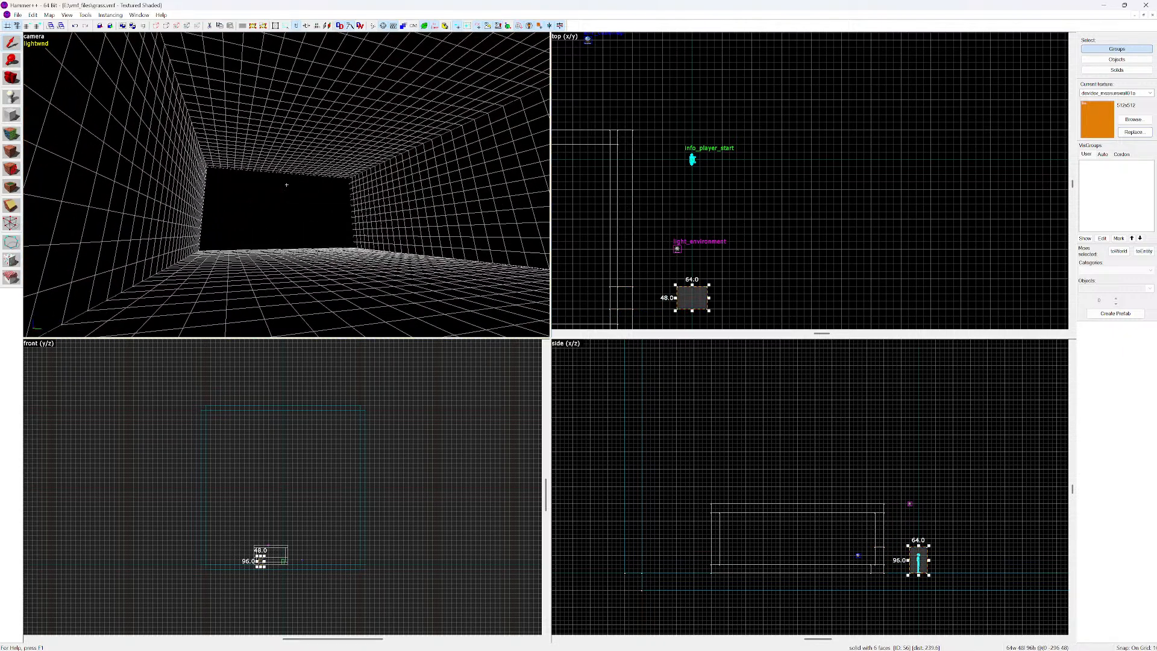
key("w")
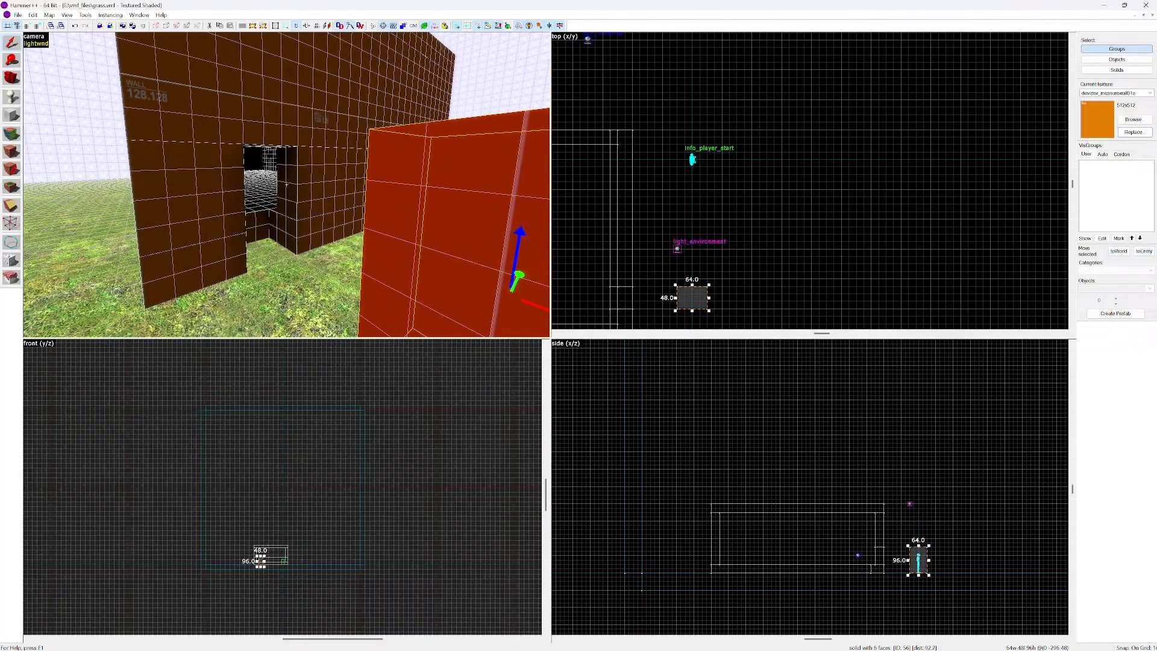
key("s")
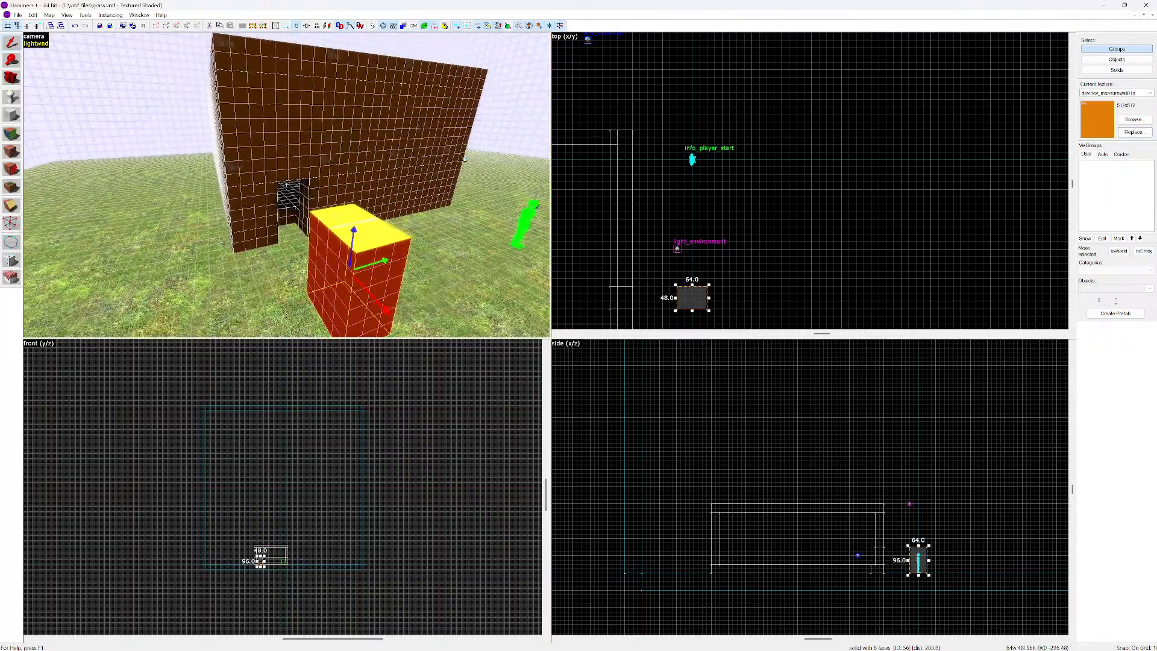
key("s")
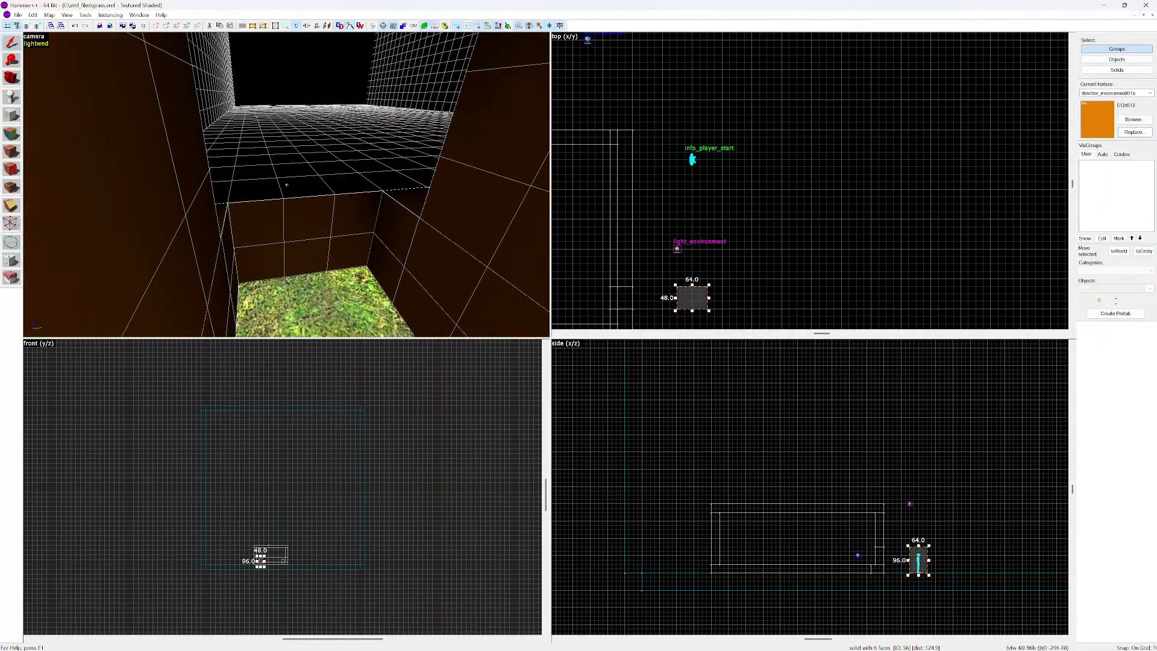
Lower the whole building group about 16 units so its floor sits closer to ground level
left_click(286, 185)
key("s")
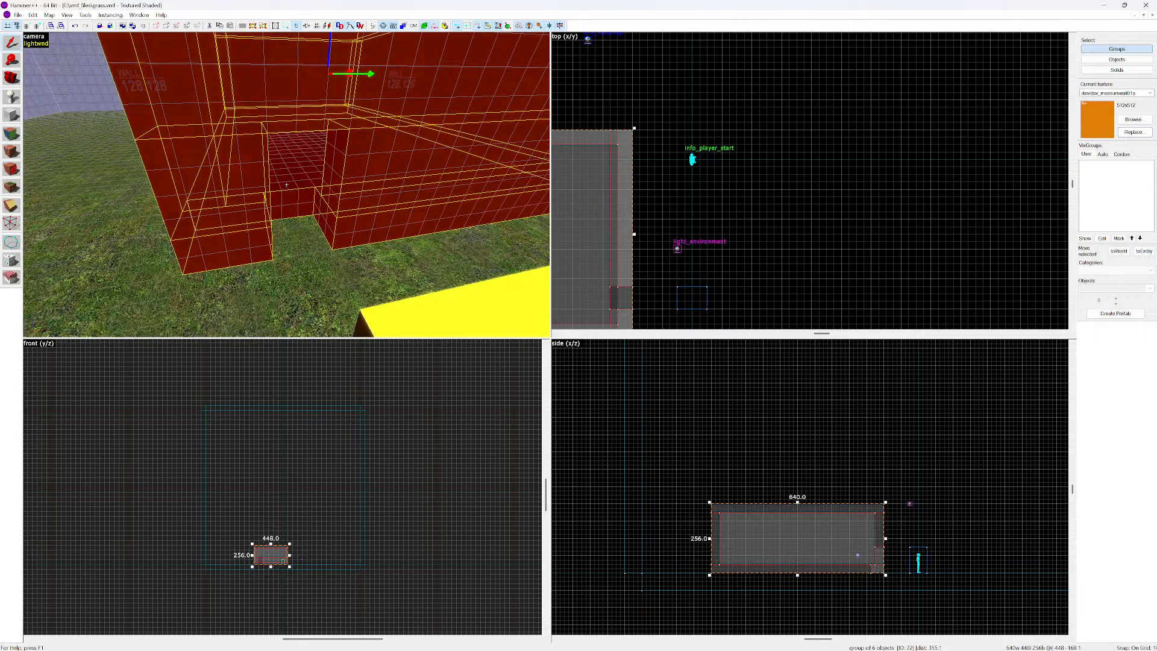
key("w")
key("s")
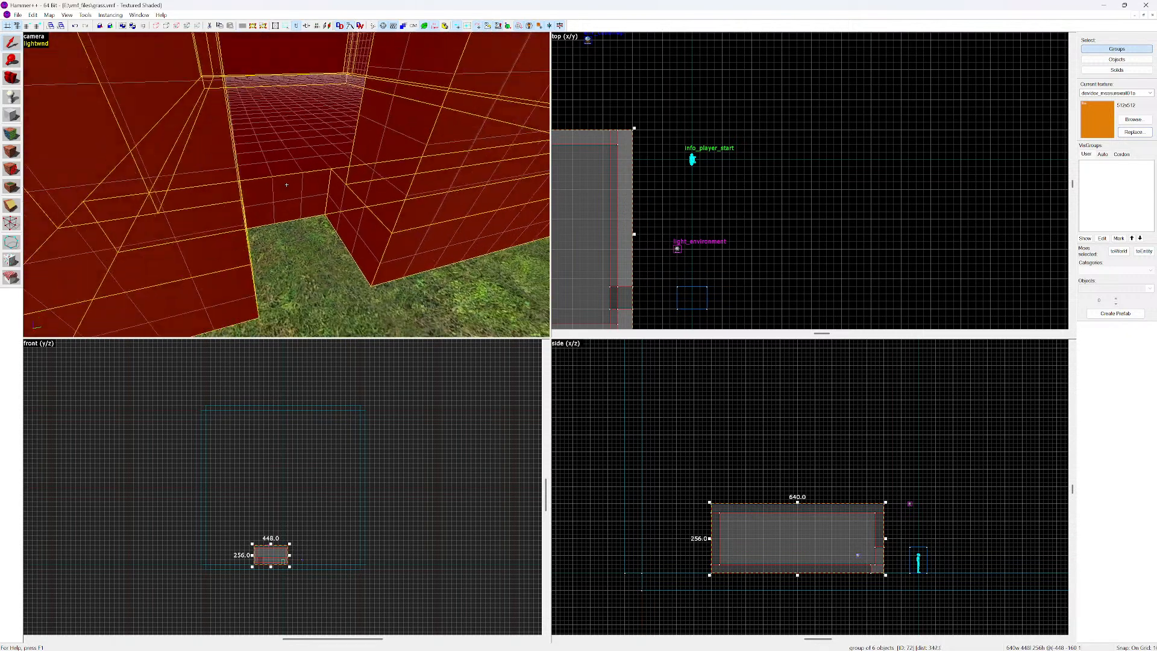
key("s")
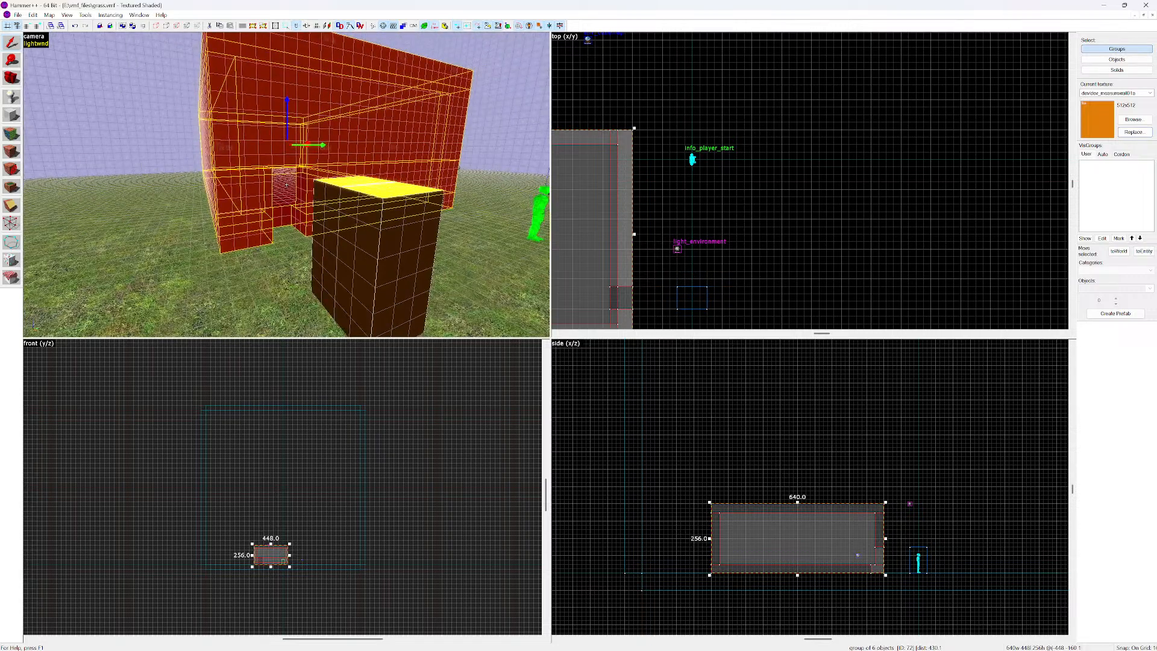
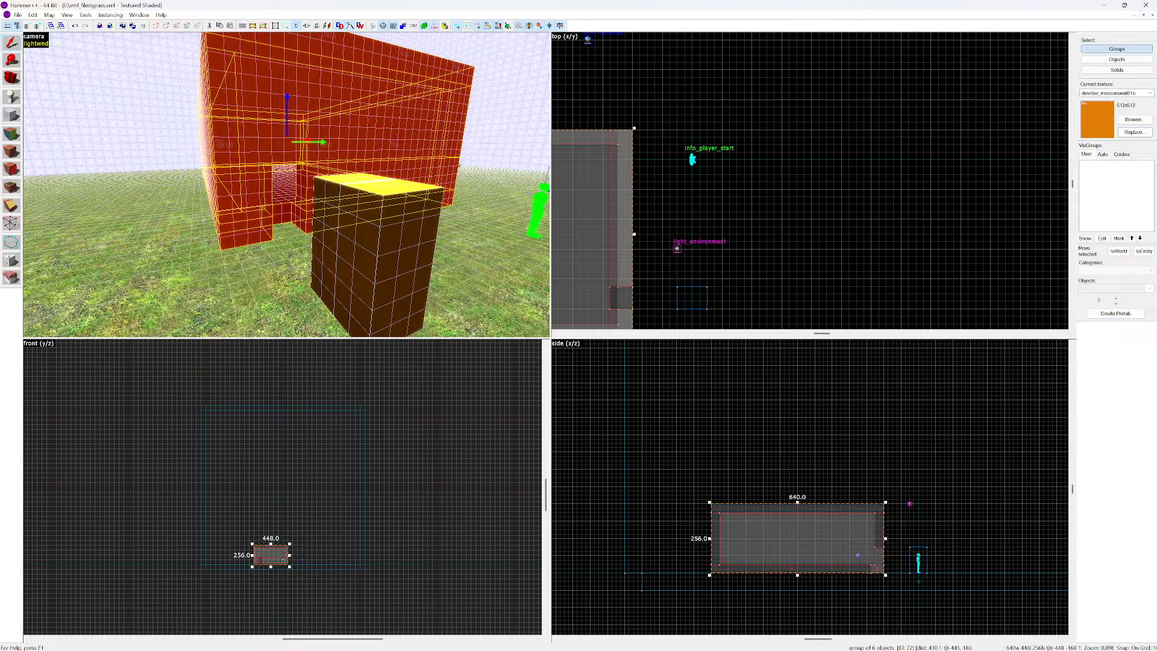
key("Escape")
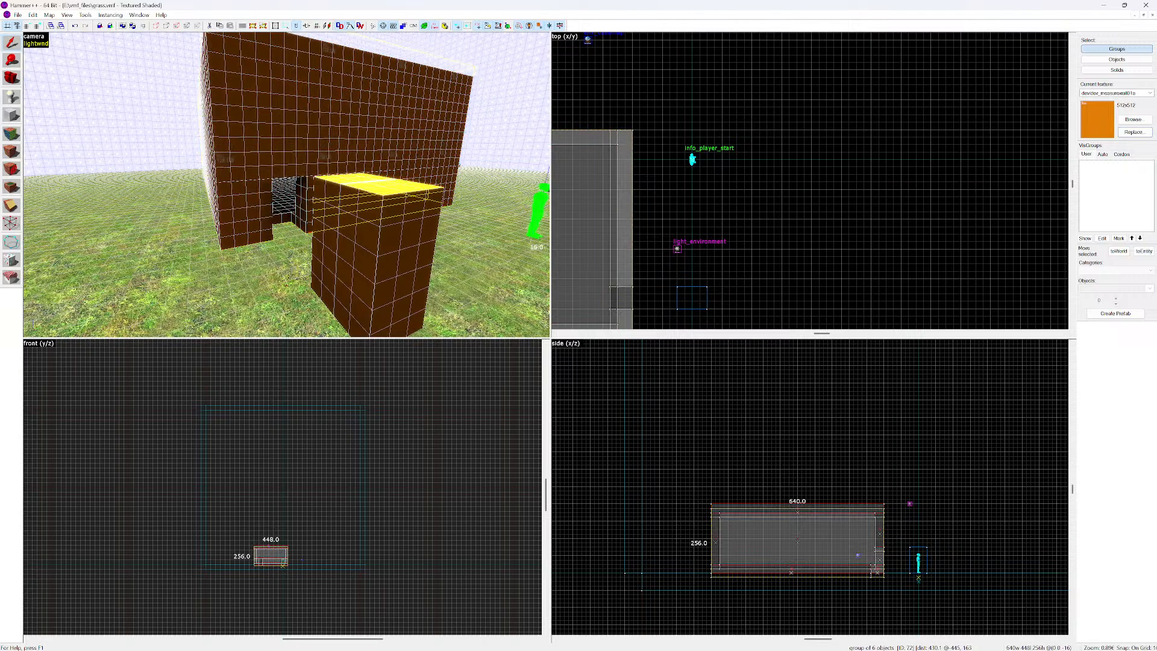
left_click_drag(798, 528, 798, 528)
Move the carving block back into the door opening so it passes through the front wall
left_click(377, 253)
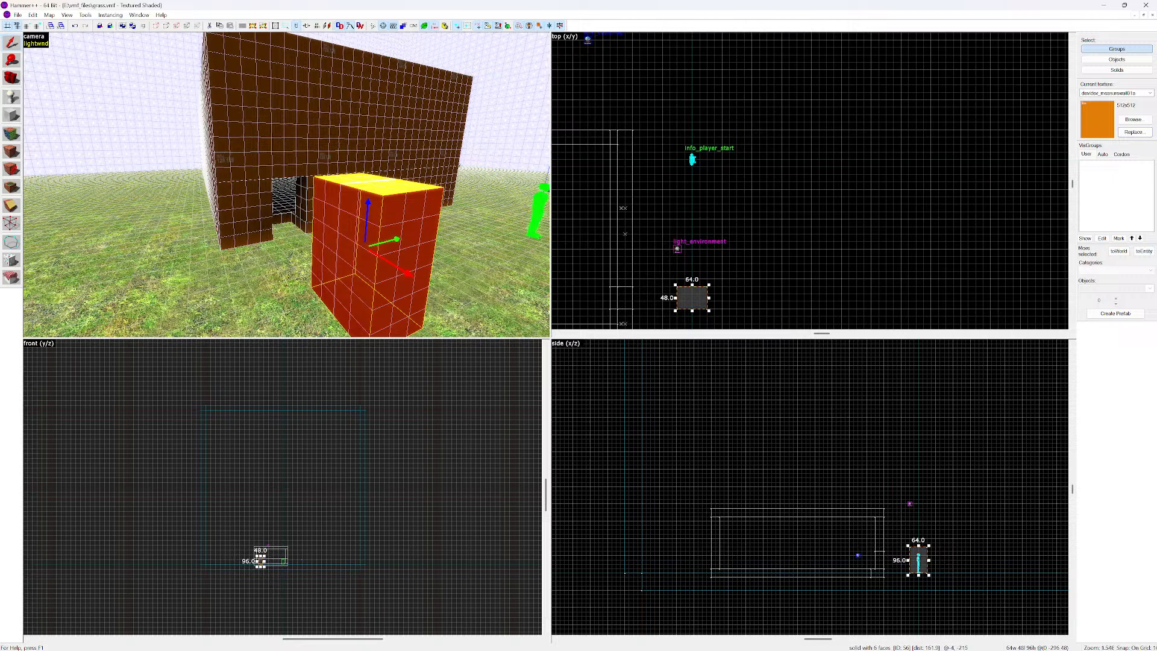
left_click_drag(692, 297, 625, 297)
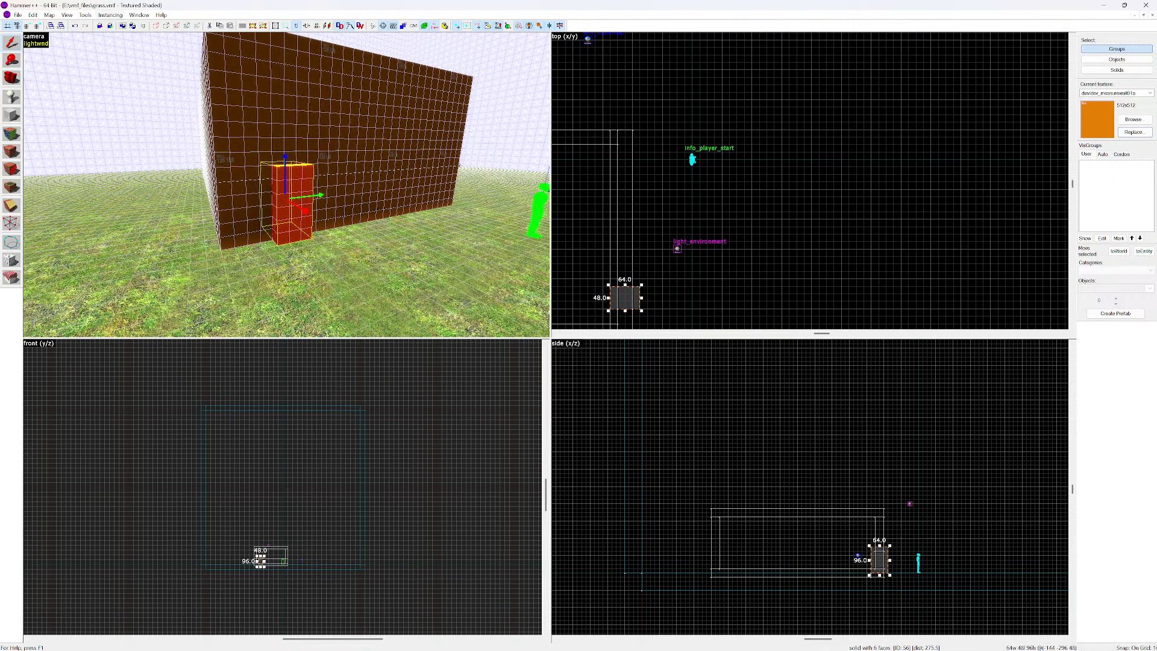
left_click(66, 14)
left_click(108, 25)
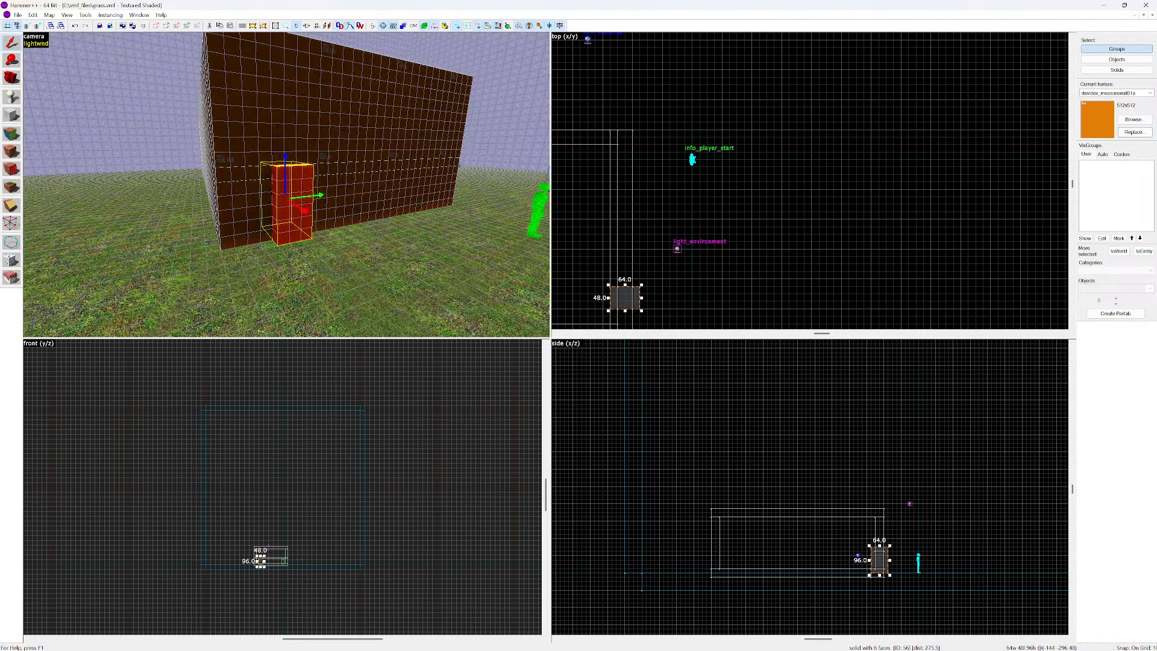
Carve the lowered building with the door block again and clear the selection
left_click(337, 199, "ctrl")
key("alt+t")
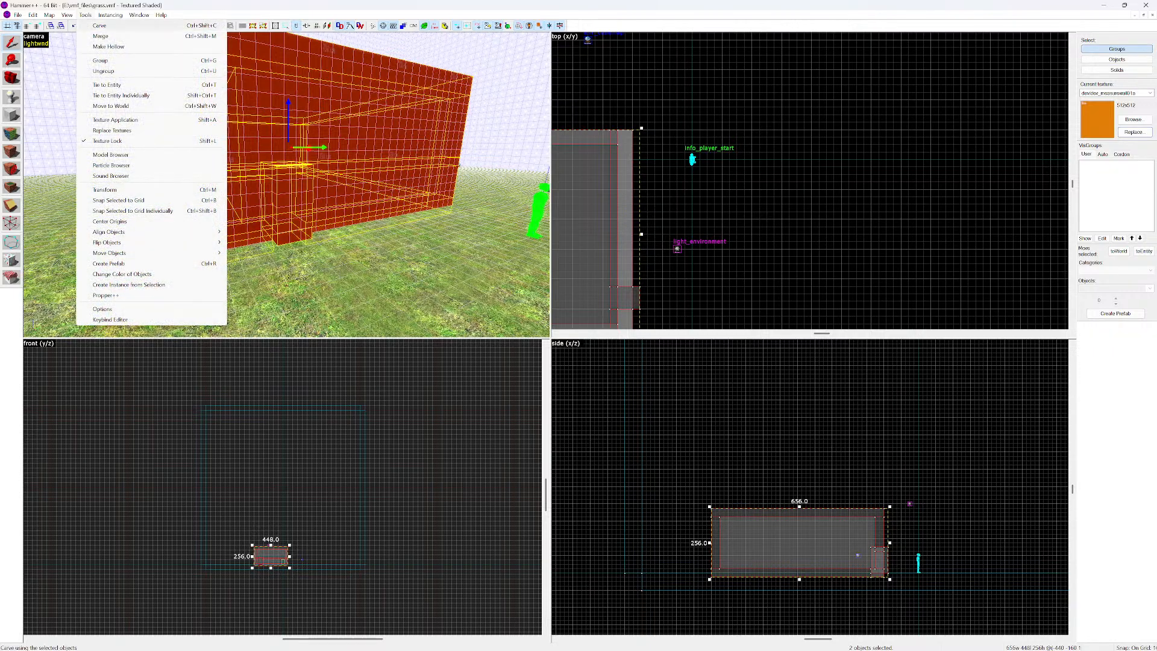
key("Escape")
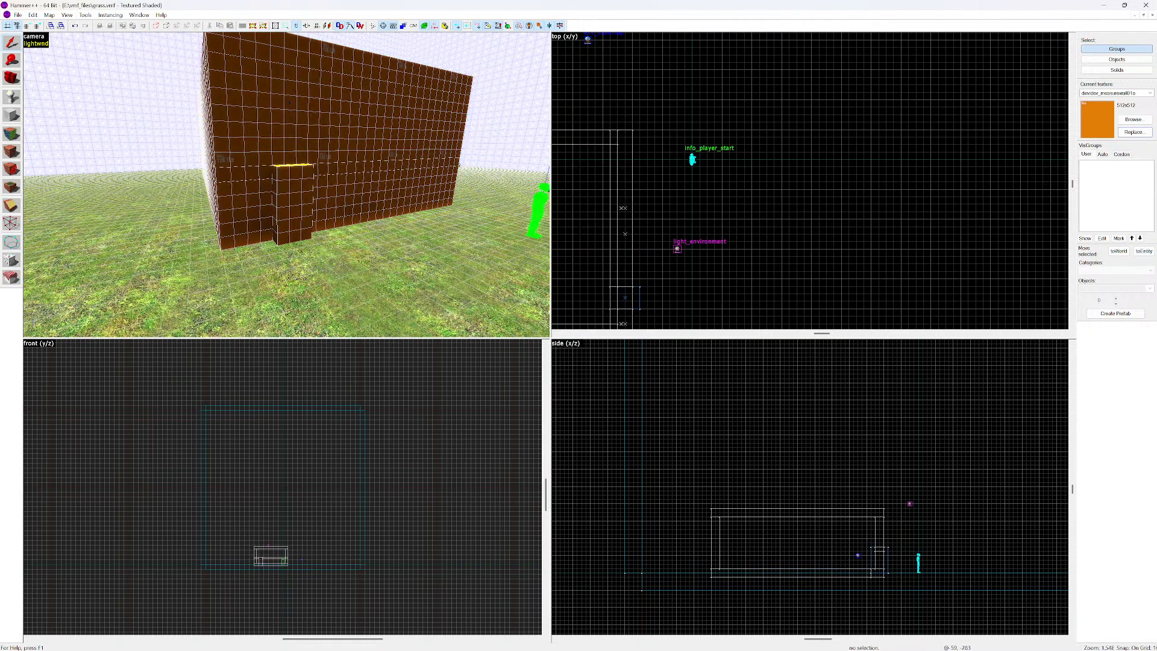
key("Escape")
Pull the door block out of the opening onto the grass and check the recut doorway
left_click(283, 560)
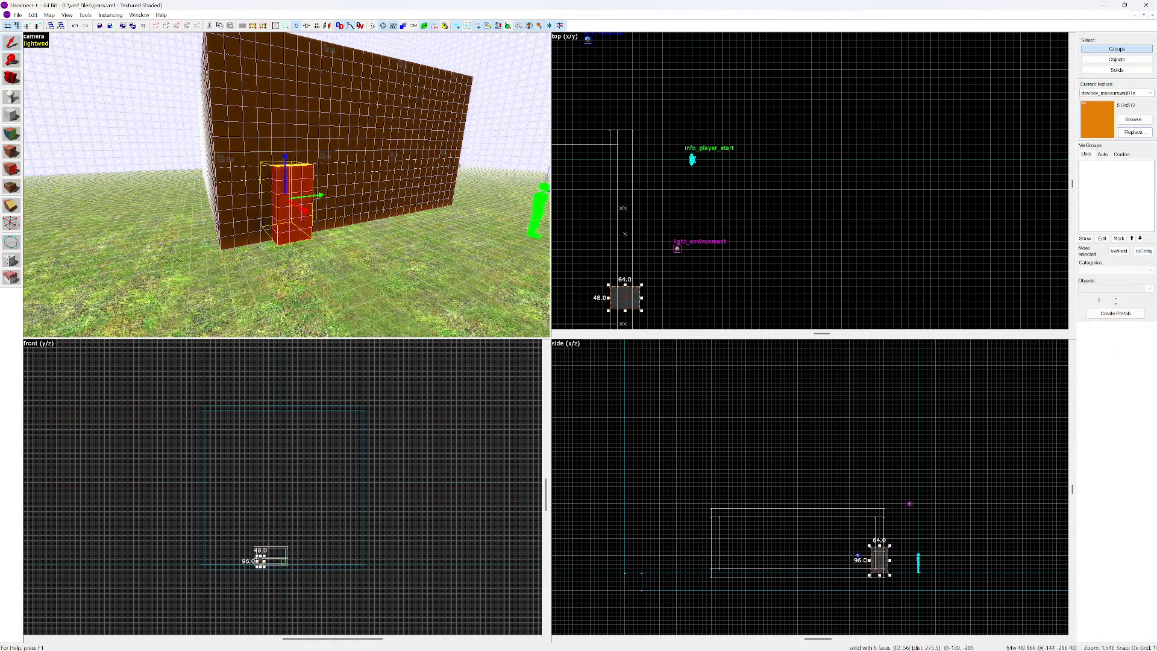
left_click_drag(305, 210, 372, 259)
key("z")
key("w")
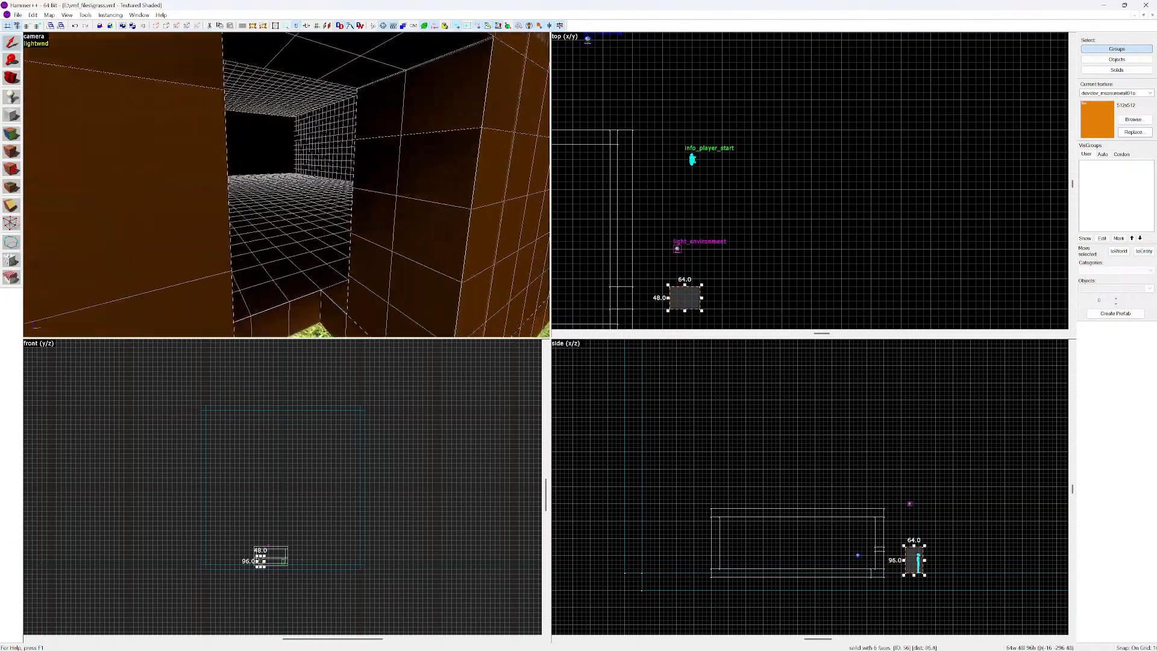
key("s")
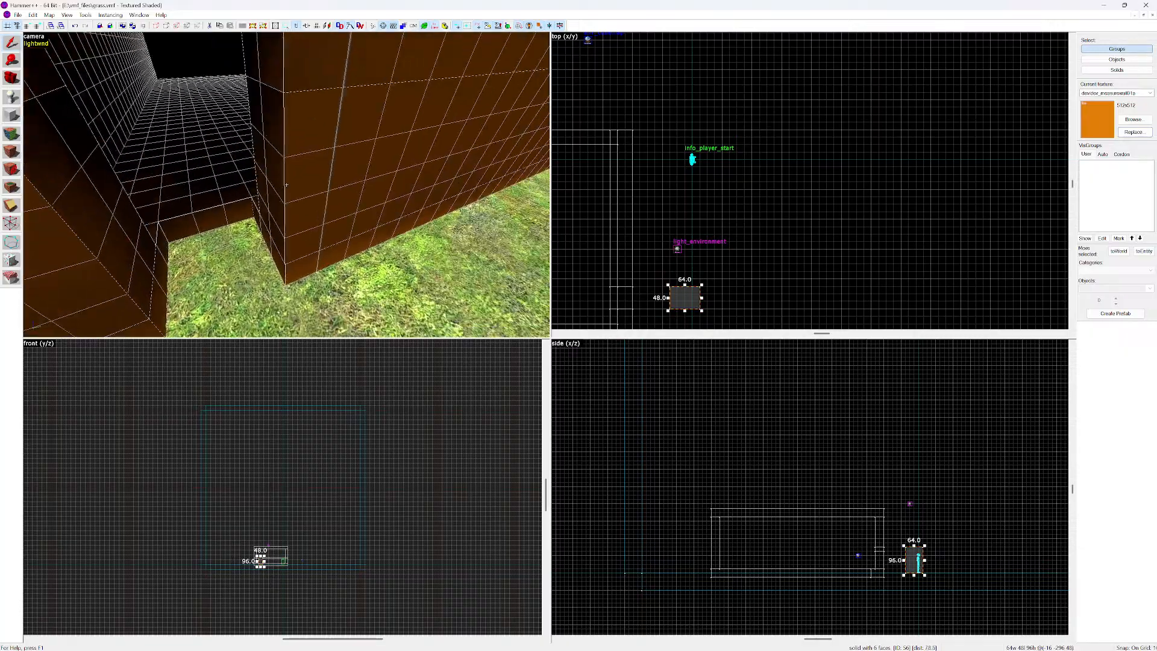
key("s")
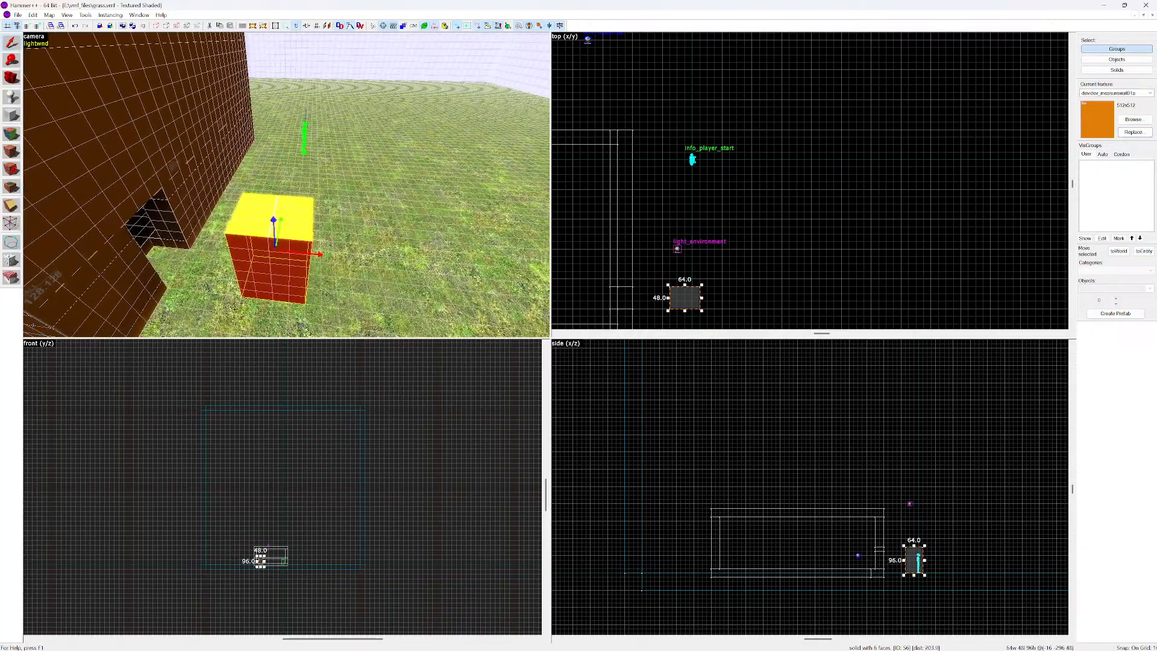
Thin the door block to 1 unit, keeping it 48 units wide and 96 units high
left_click_drag(667, 297, 698, 298)
key("w")
key("w")
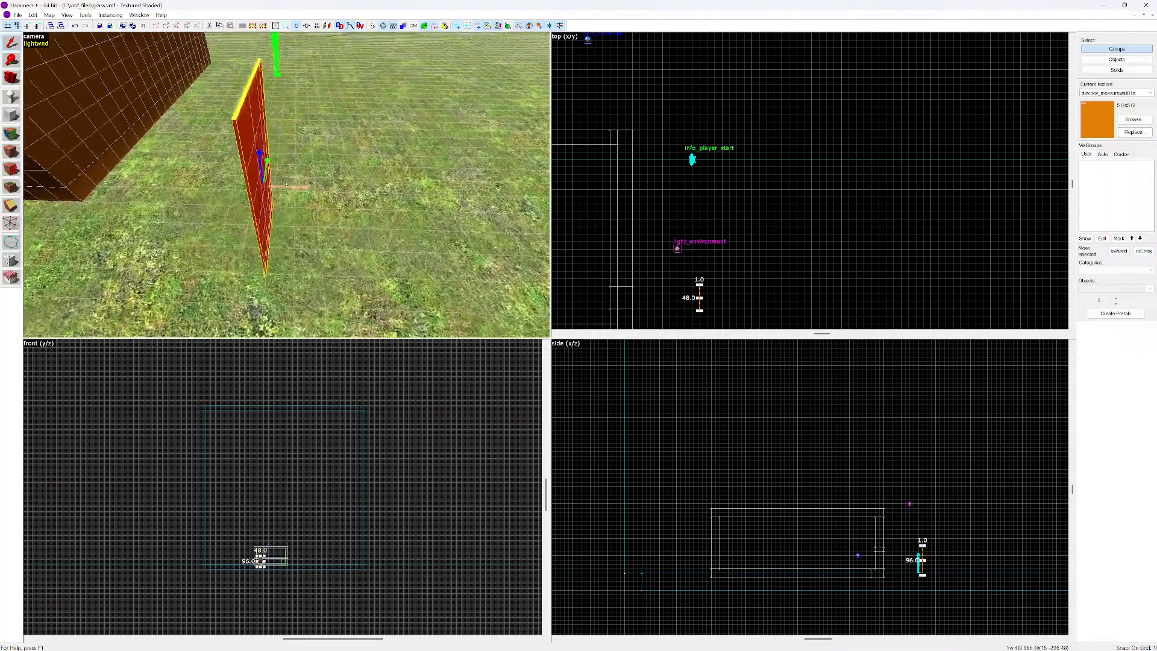
key("d")
key("s")
key("w")
key("a")
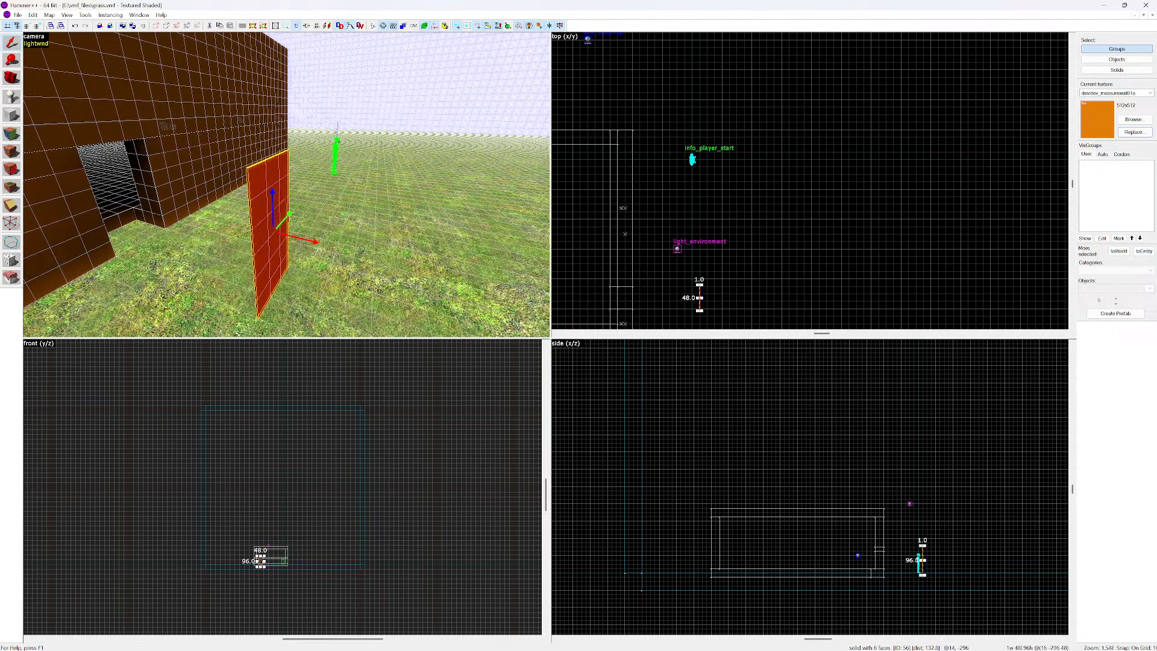
Place the thin door panel in the doorway, flush with the outer face of the front wall
left_click_drag(699, 298, 632, 299)
key("z")
key("s")
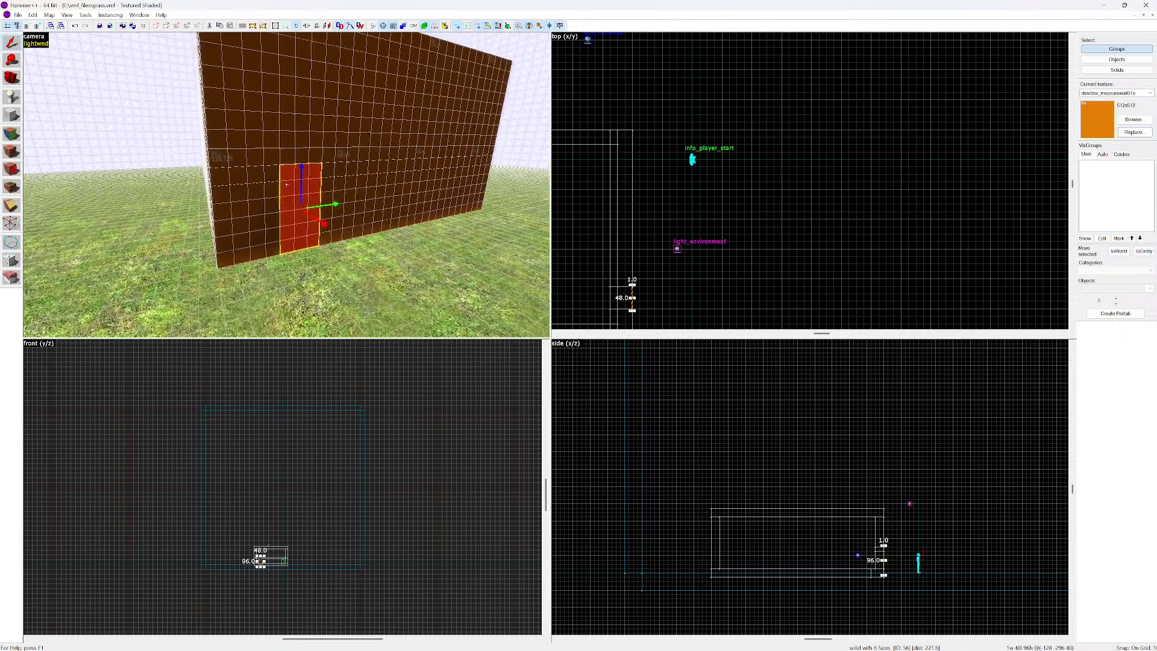
key("w")
key("s")
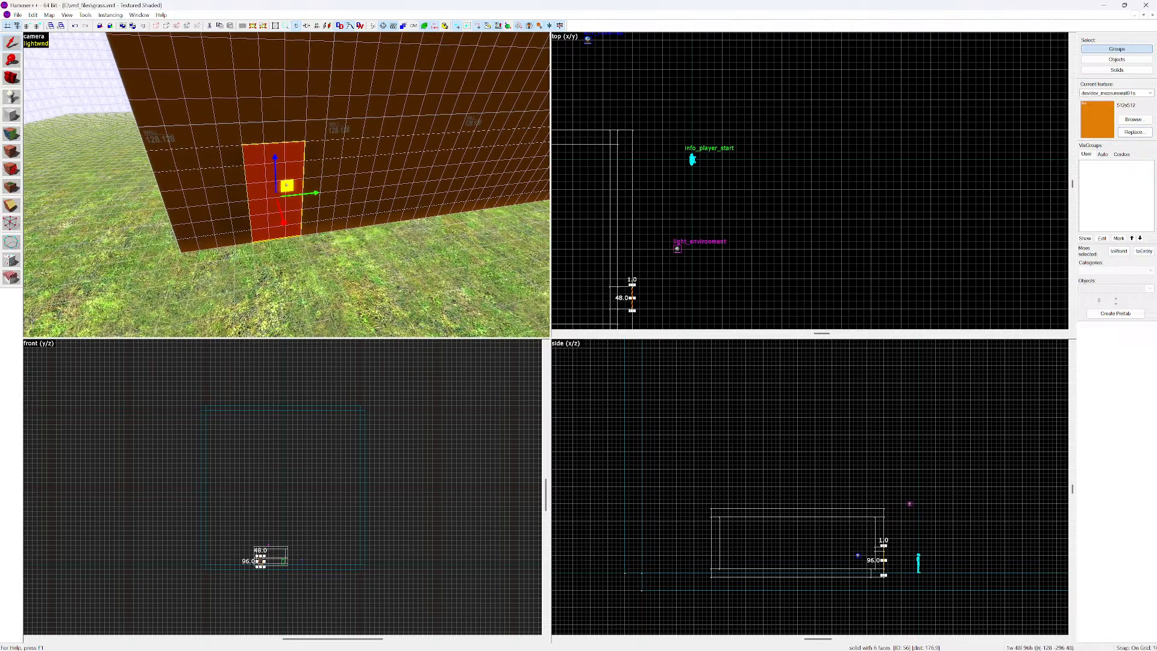
key("d")
key("z")
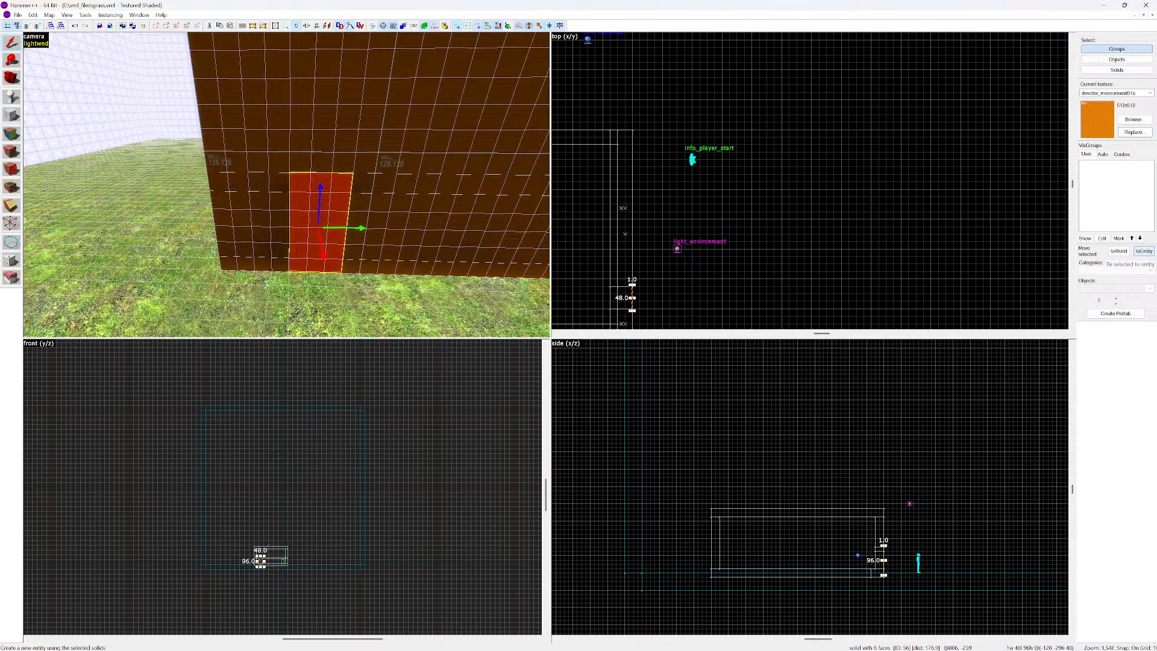
Tie the door panel to an entity and set its class to func_door_rotating
left_click(1143, 250)
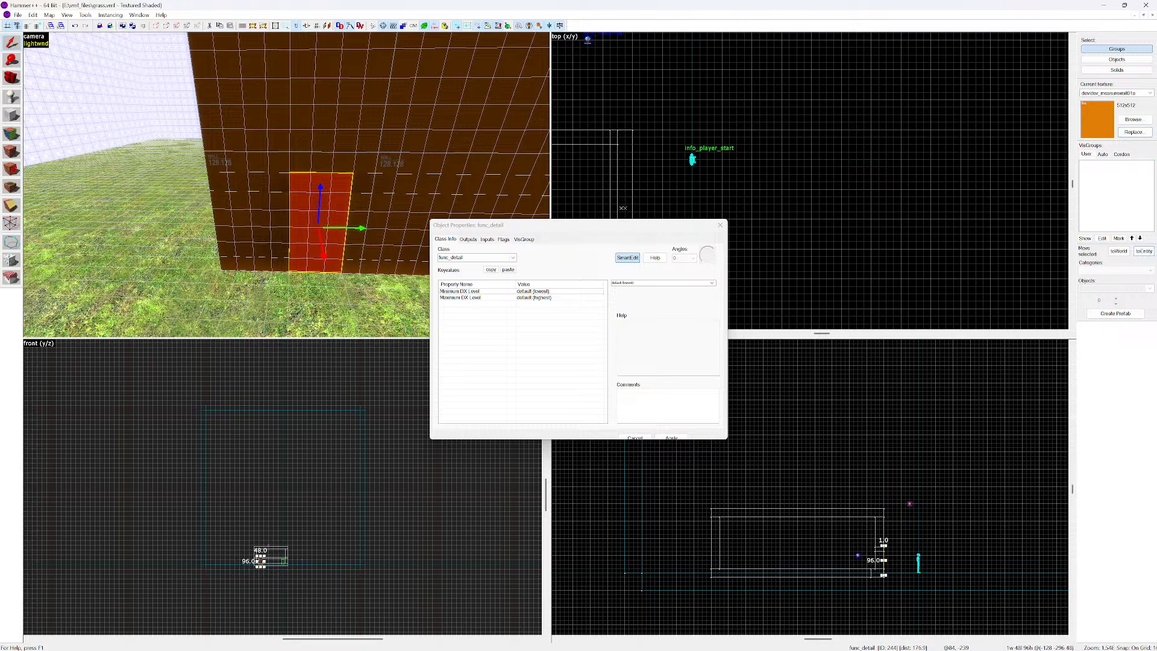
left_click(512, 257)
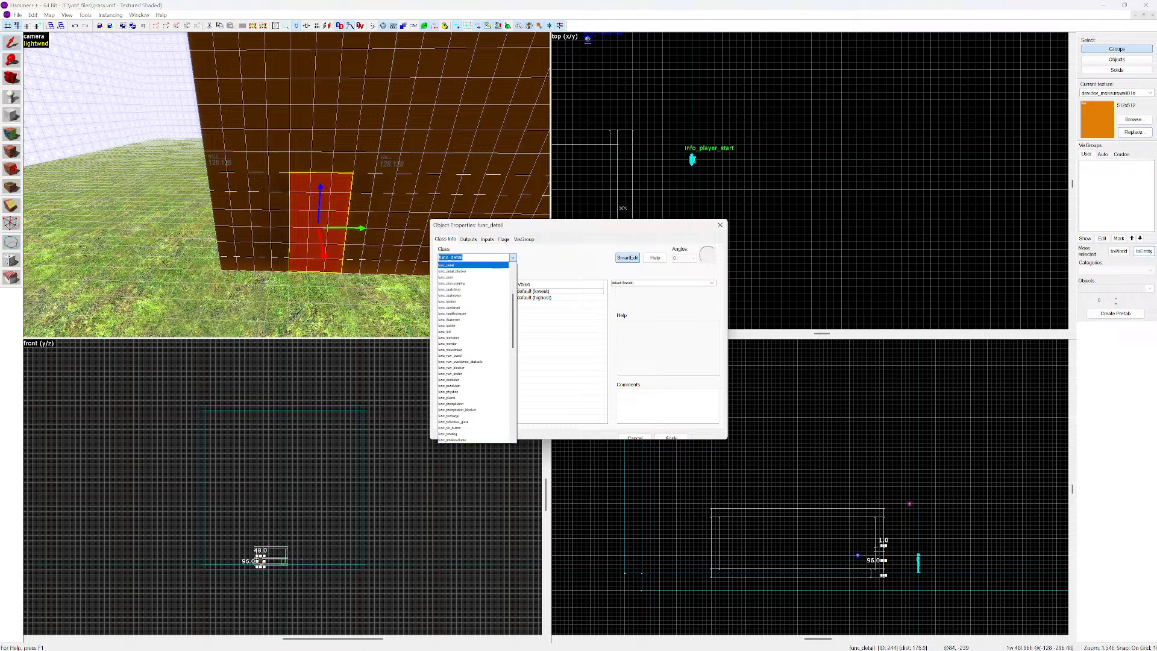
type("func")
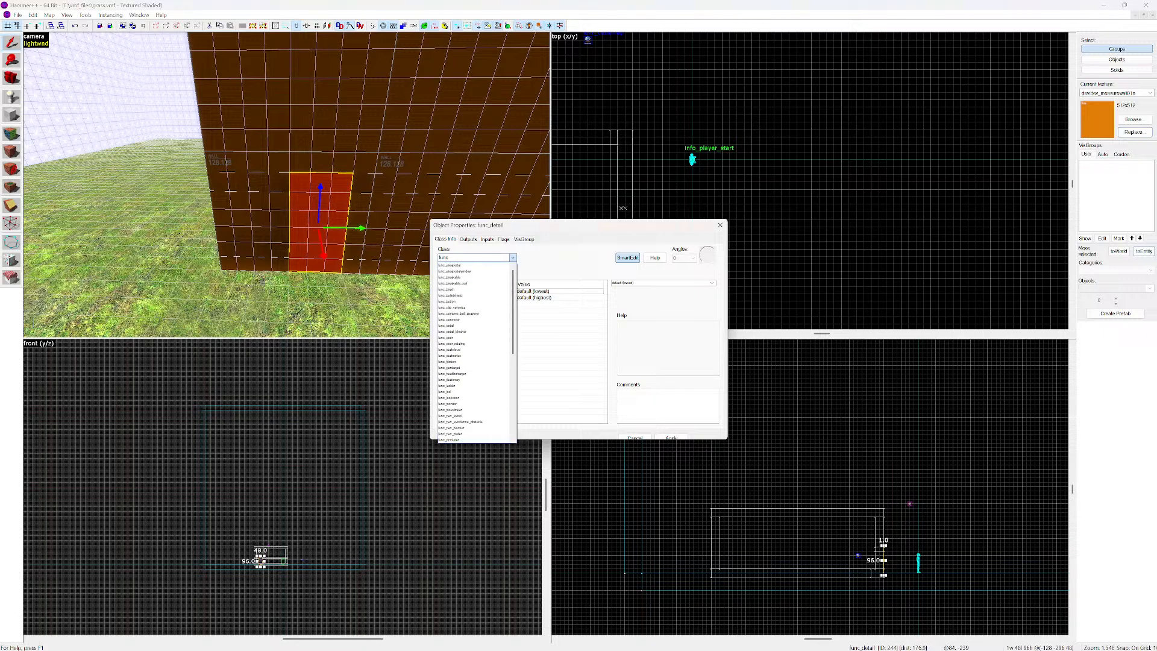
type("_door")
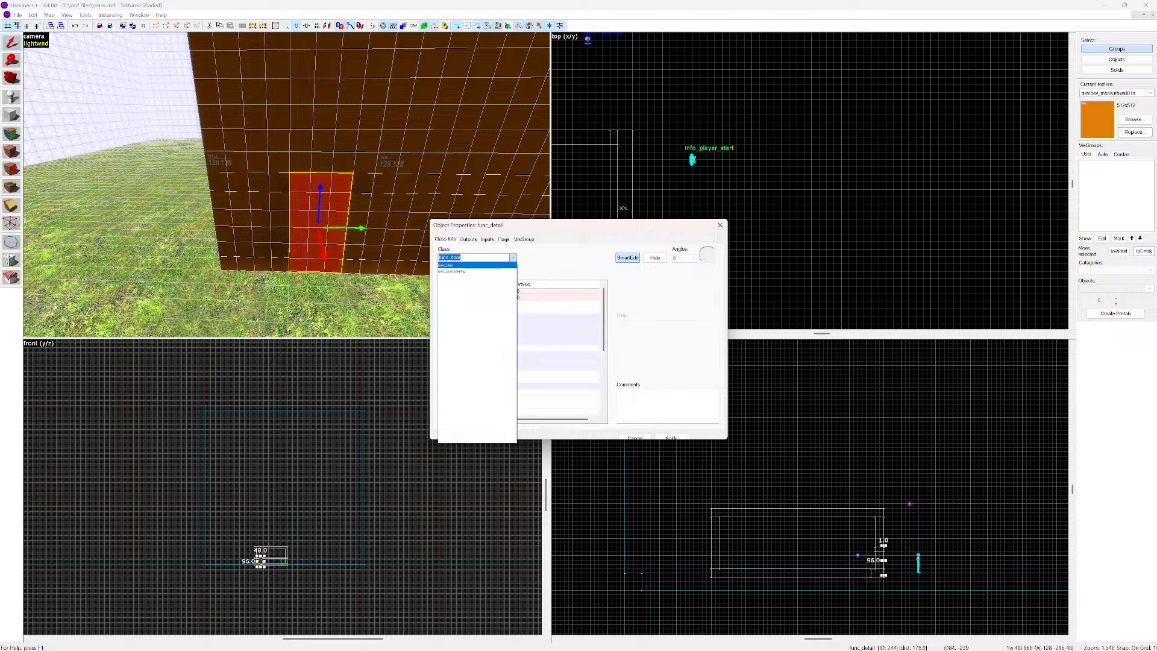
key("Down")
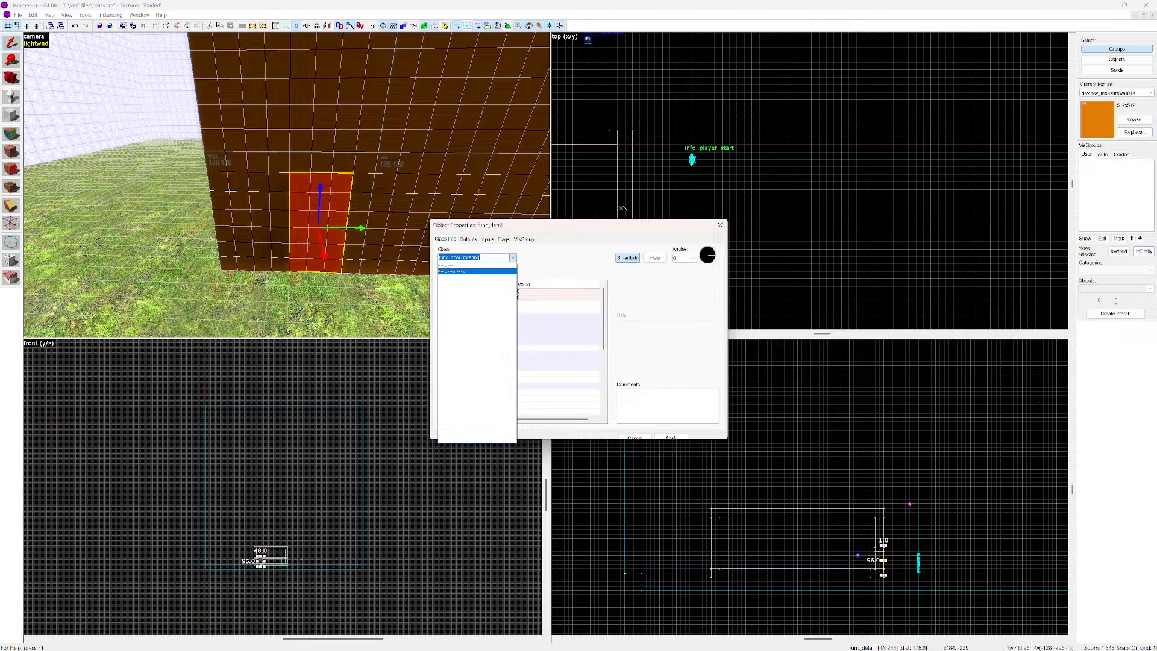
key("Return")
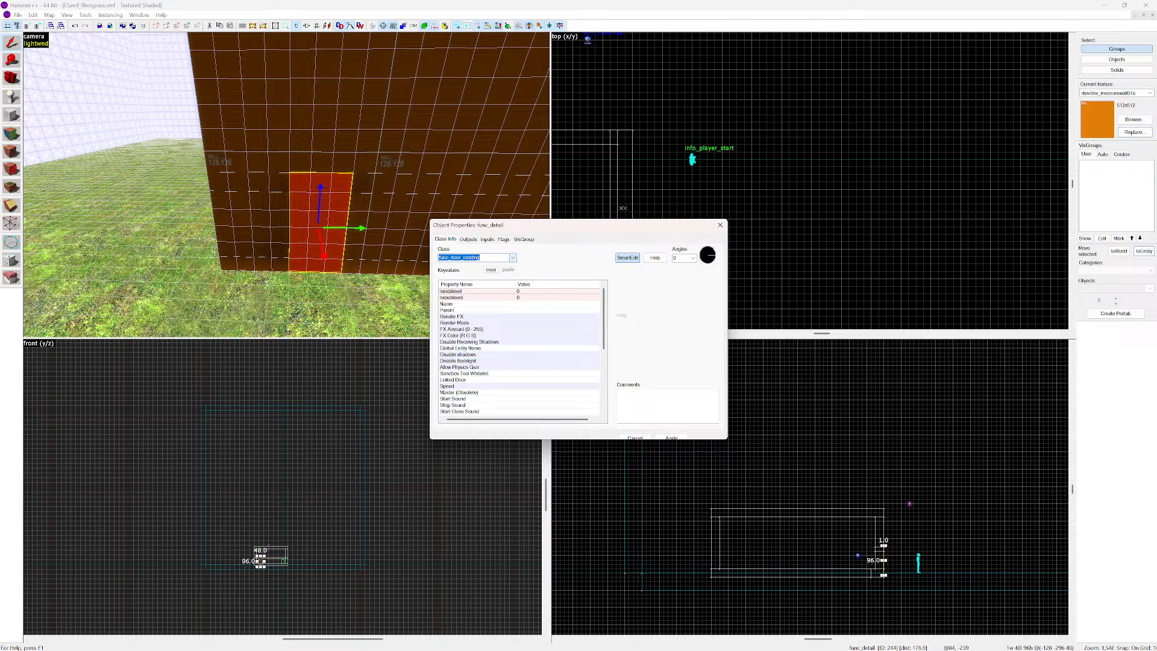
Apply the func_door_rotating class to the door panel and examine its origin marker from near and far
left_click(671, 438)
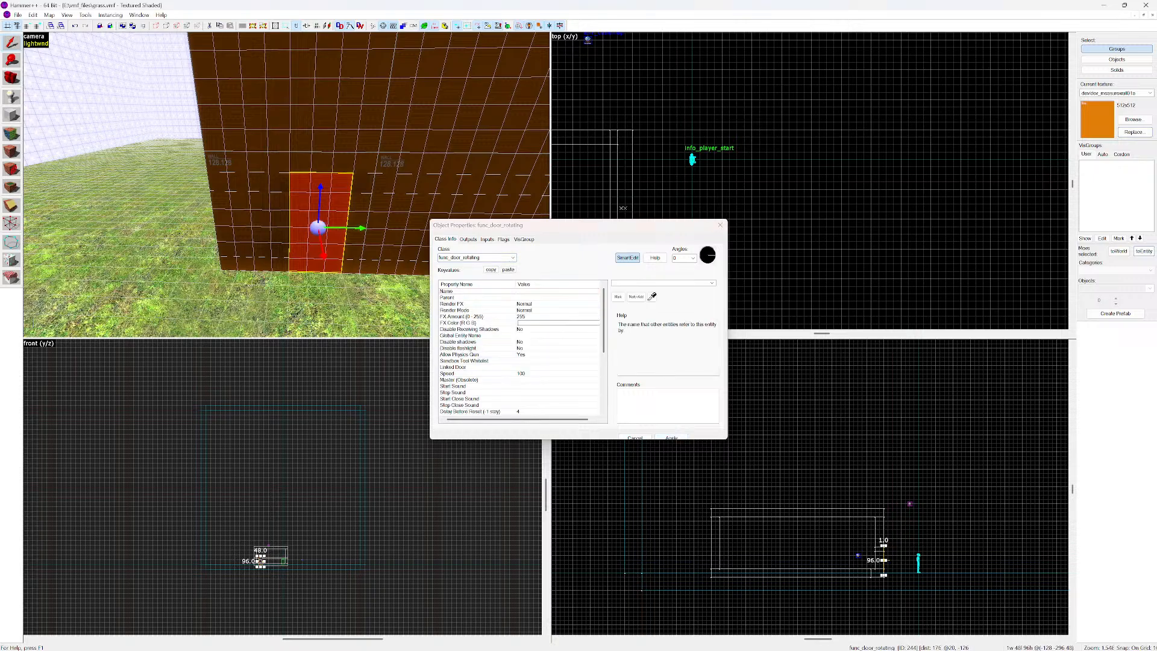
left_click(720, 225)
key("z")
key("w")
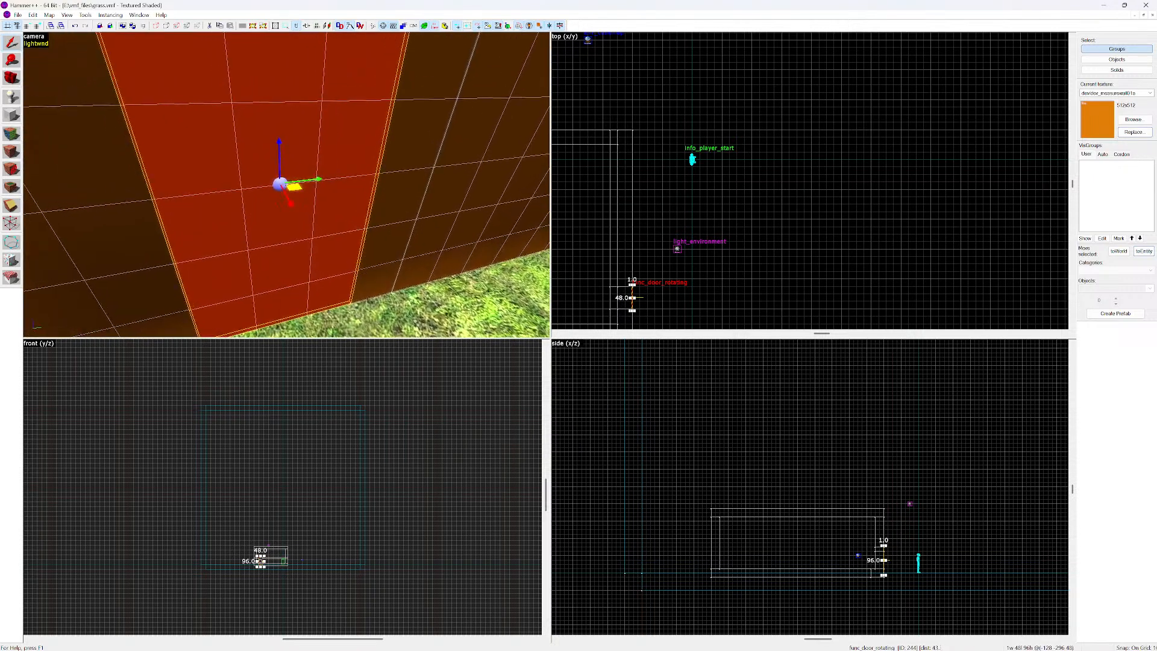
key("s")
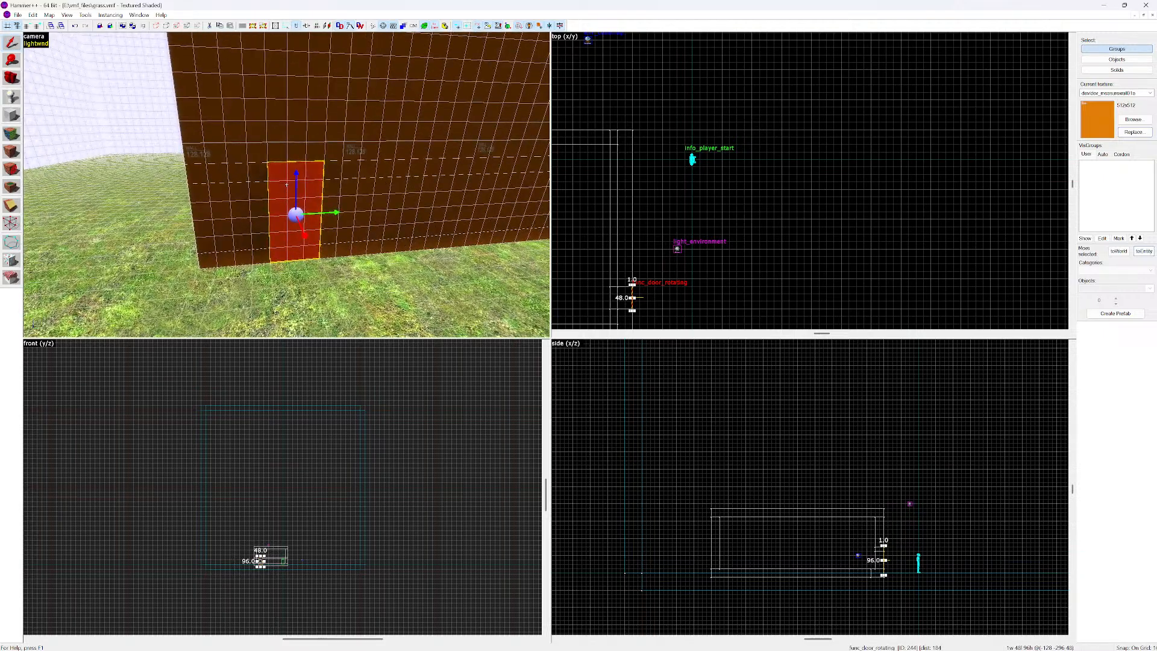
key("w")
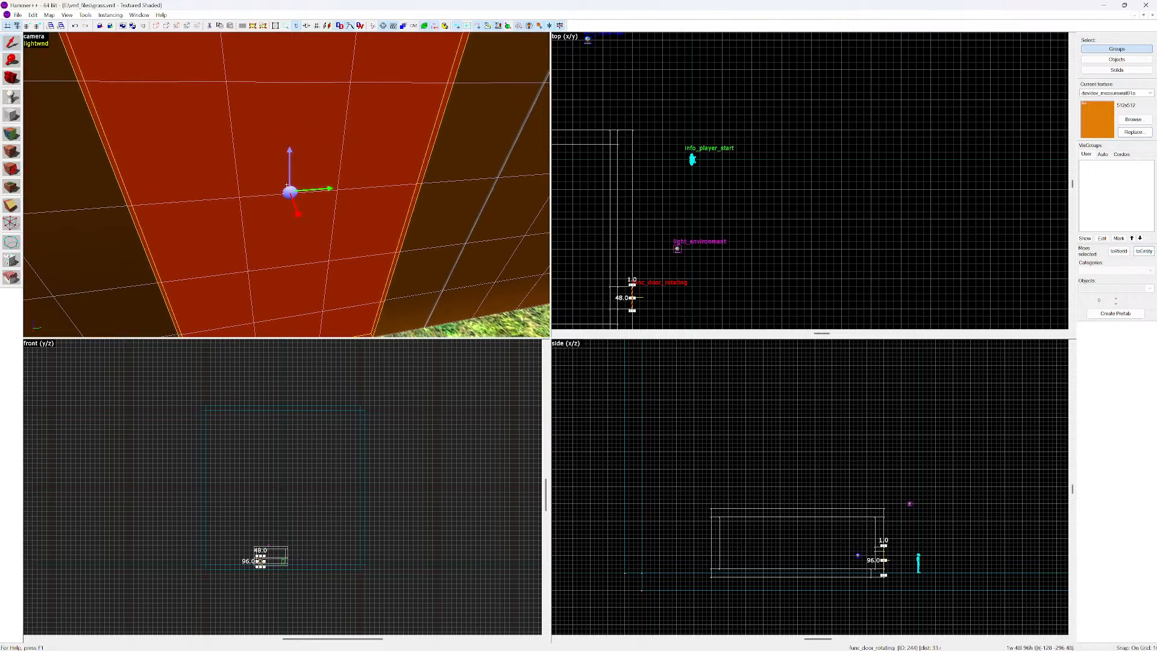
key("s")
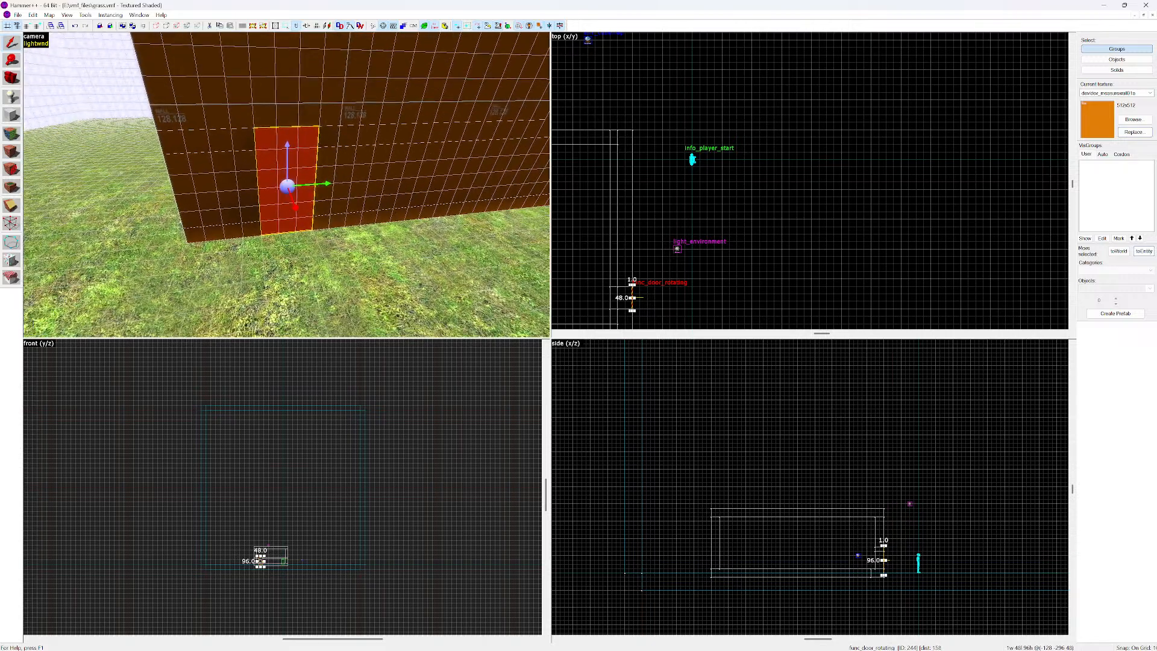
key("w")
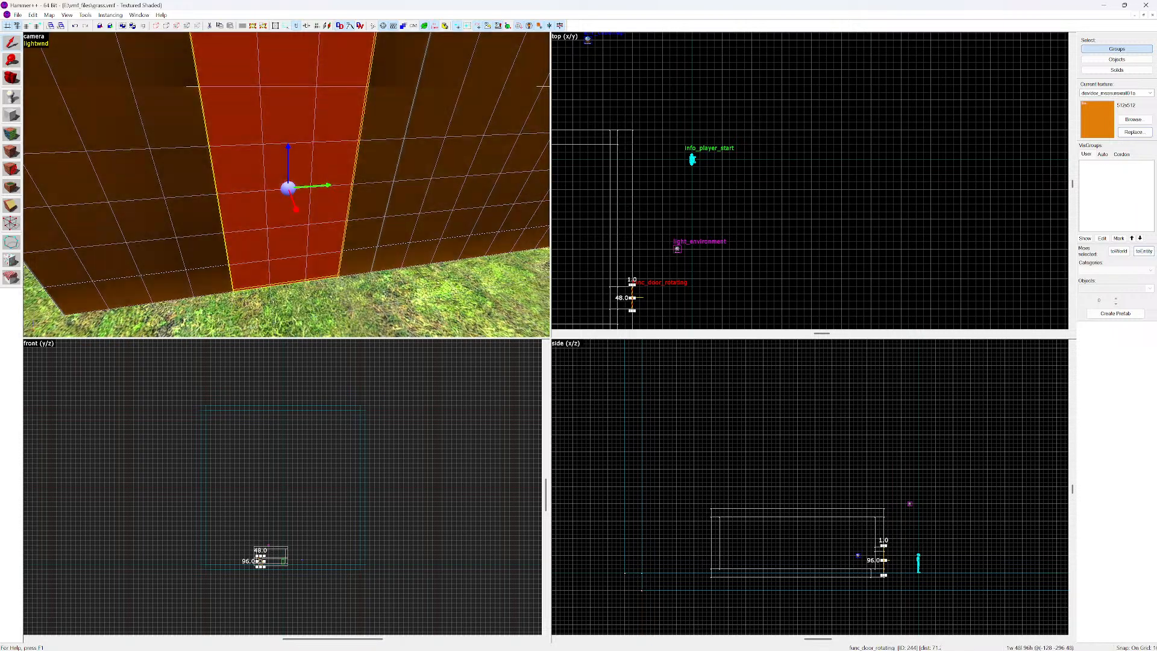
Enable the Use Opens flag on the door entity, keeping Toggle off, and review its outputs
key("alt+Return")
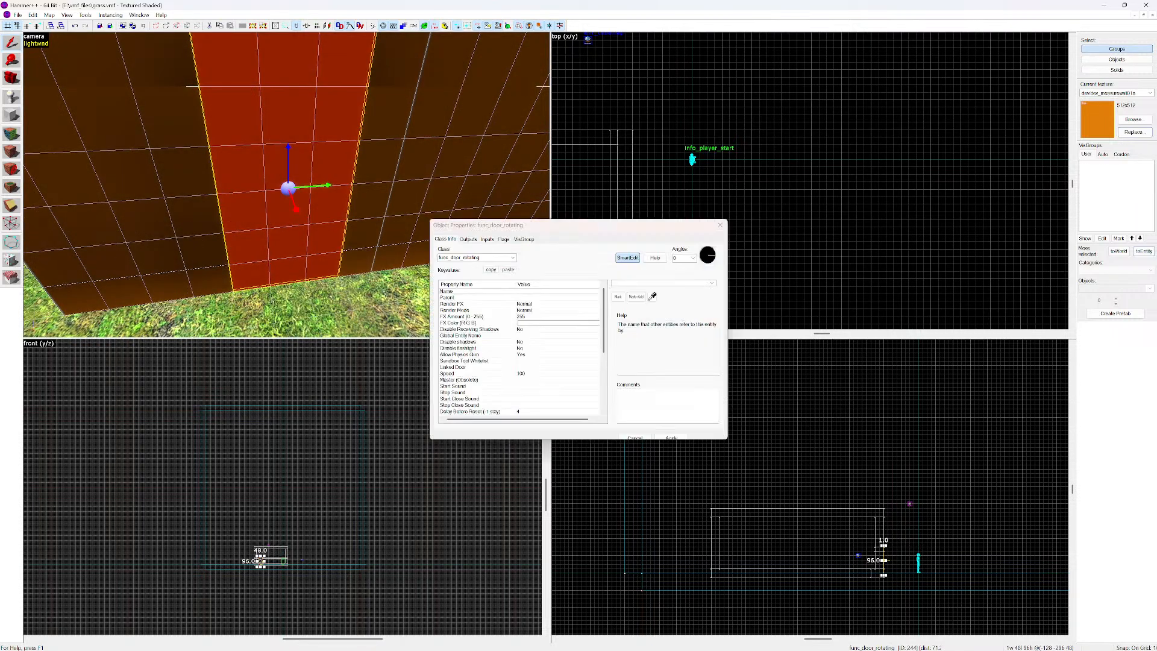
key("ctrl+shift+Tab")
key("ctrl+shift+Tab")
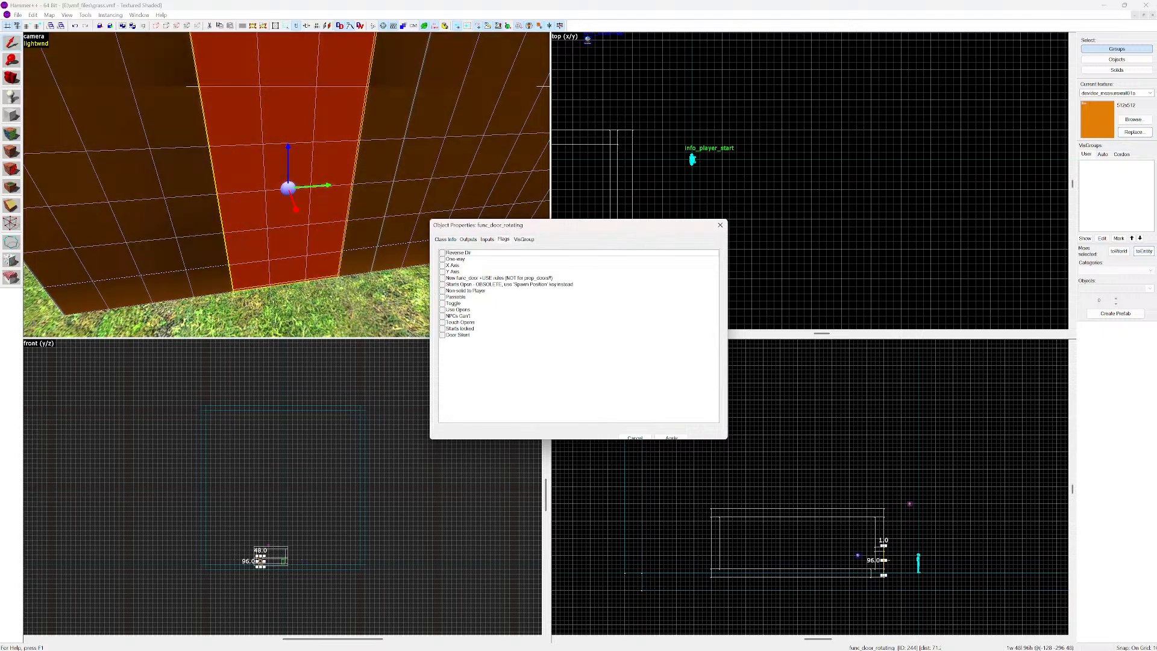
left_click(442, 303)
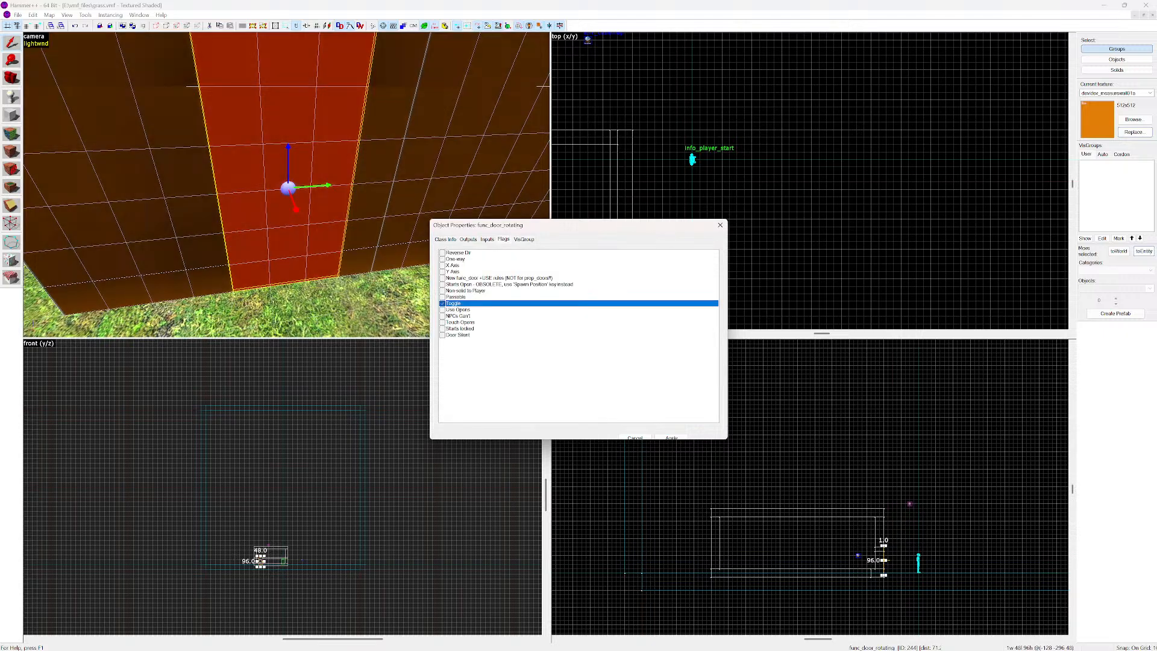
key("space")
left_click(442, 309)
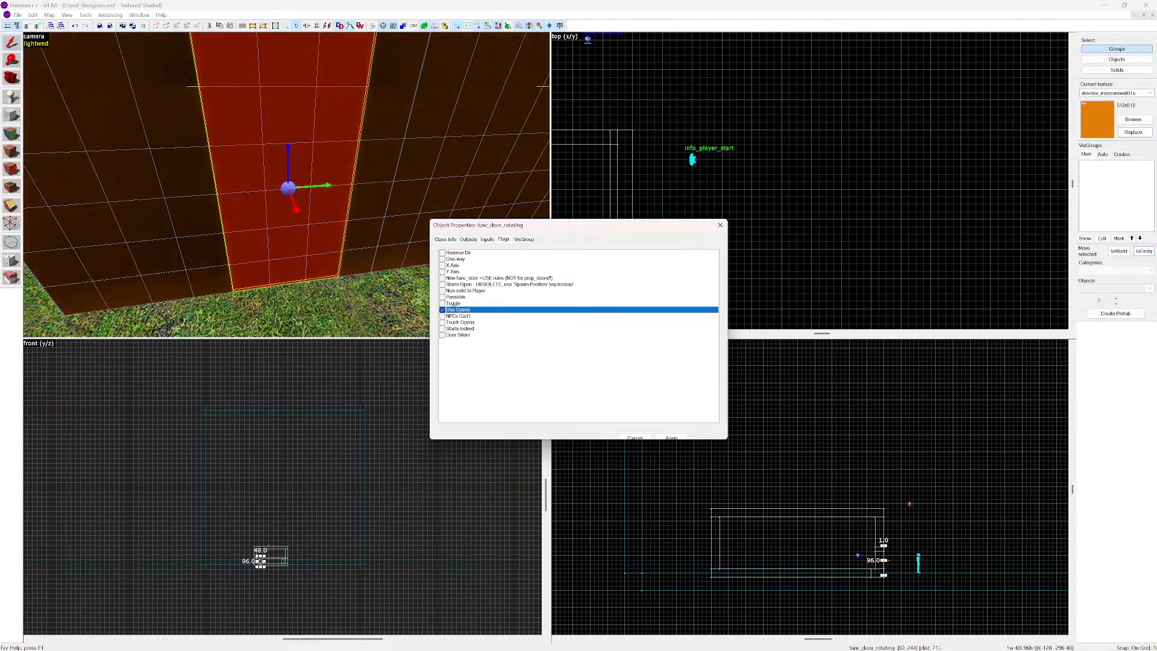
key("ctrl+shift+Tab")
key("ctrl+shift+Tab")
key("ctrl+shift+Tab")
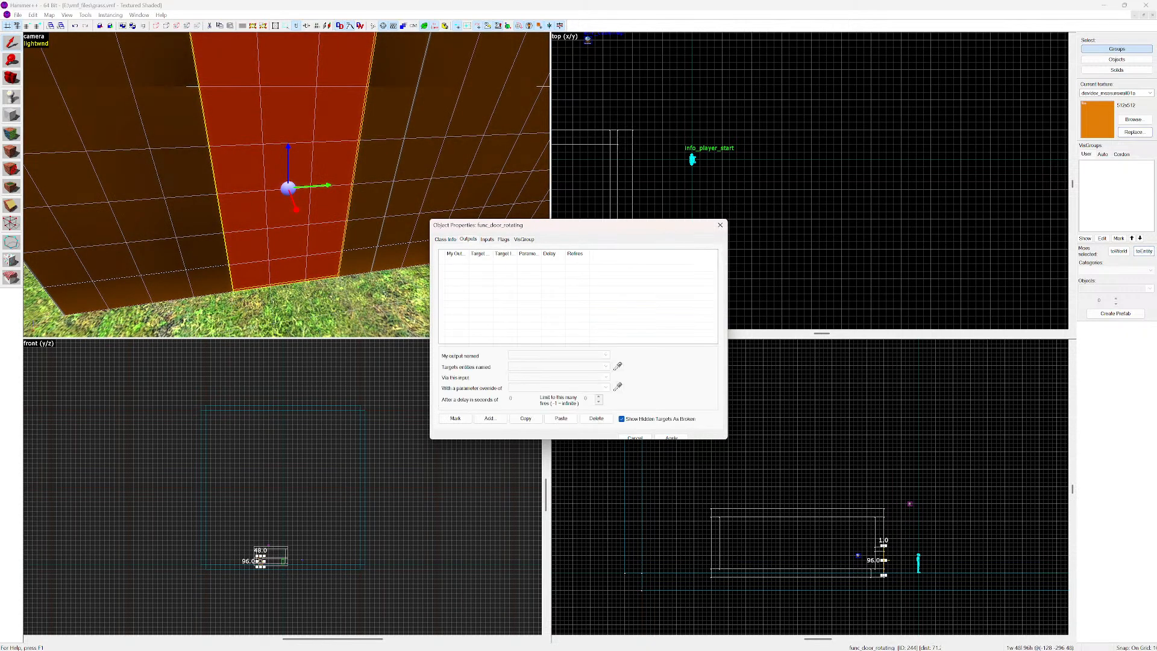
key("ctrl+Tab")
key("ctrl+Tab")
key("ctrl+Tab")
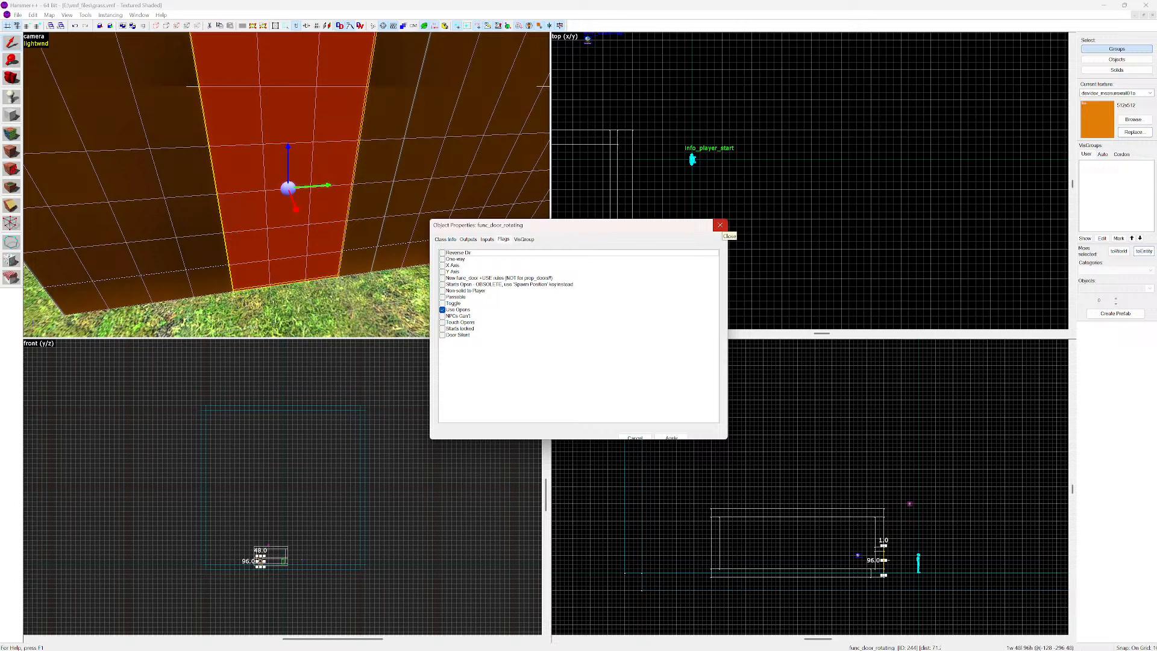
left_click(720, 225)
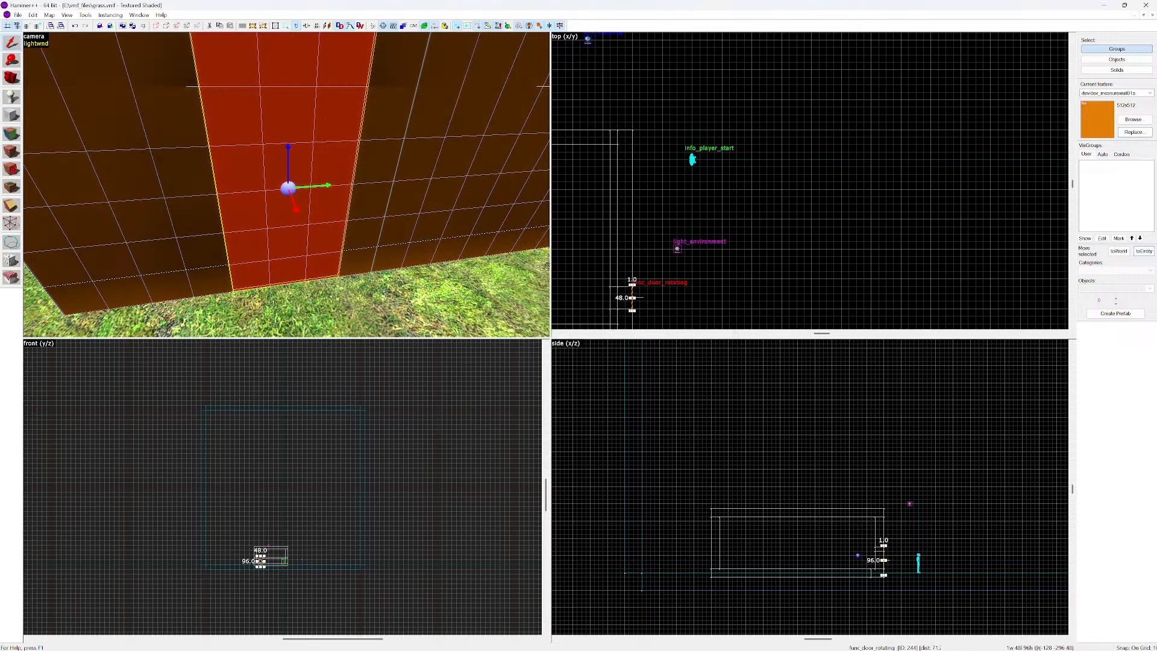
Compile and run the map with BSP, VIS and RAD on Normal, and walk up to the door in Garry's Mod
left_click(17, 15)
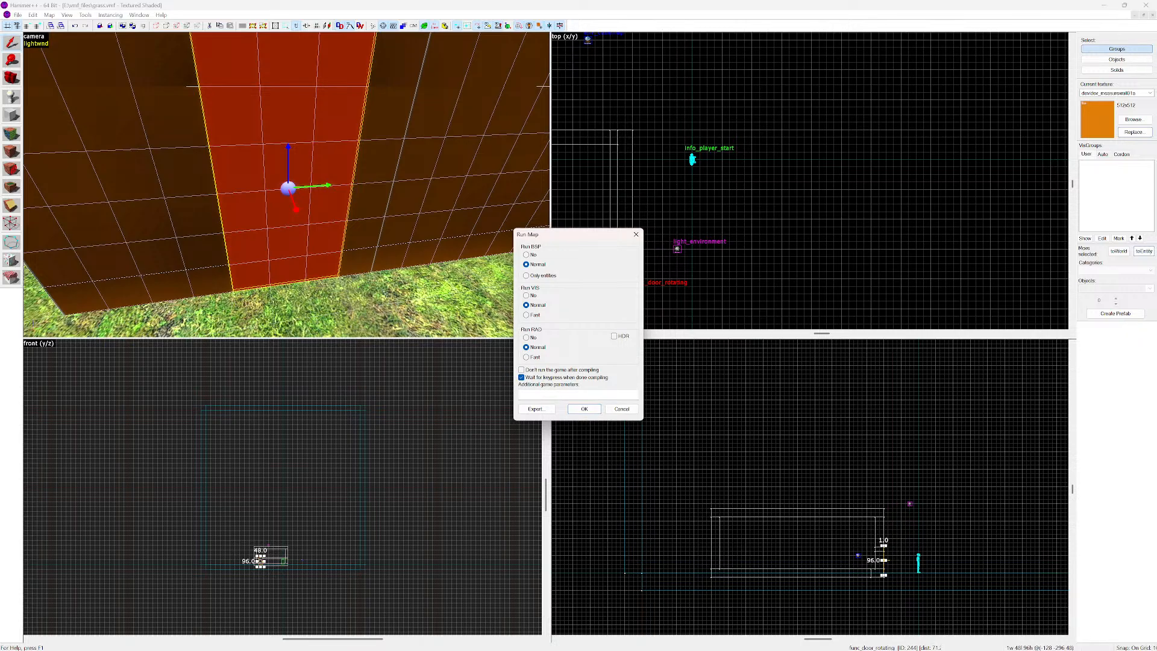
key("Return")
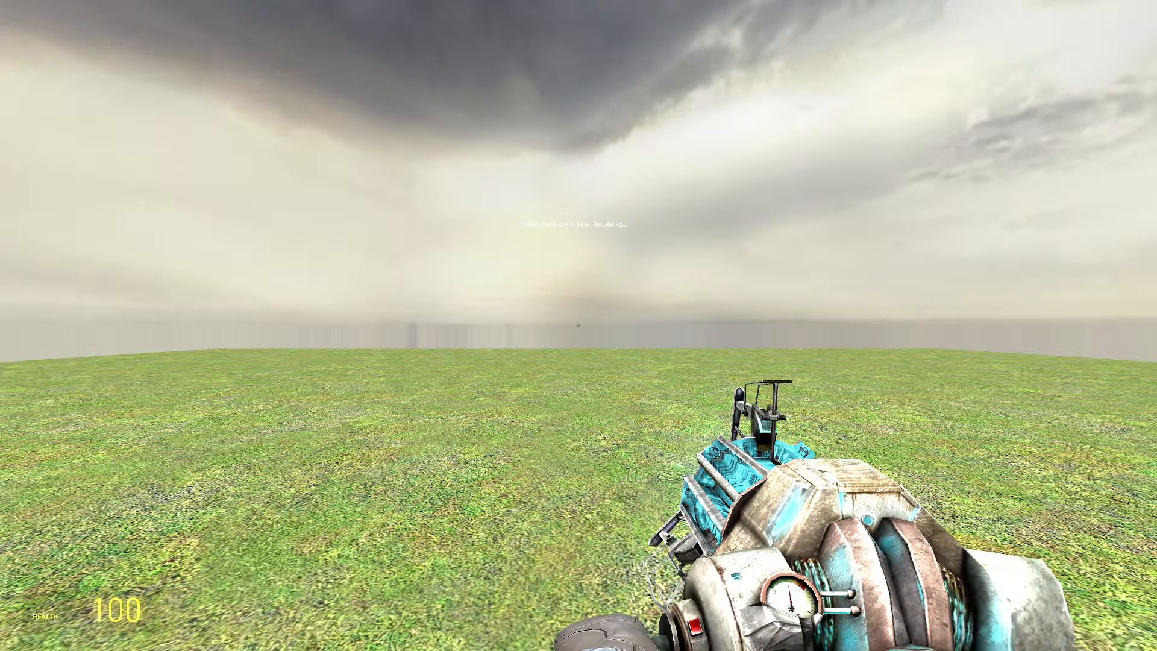
key("w")
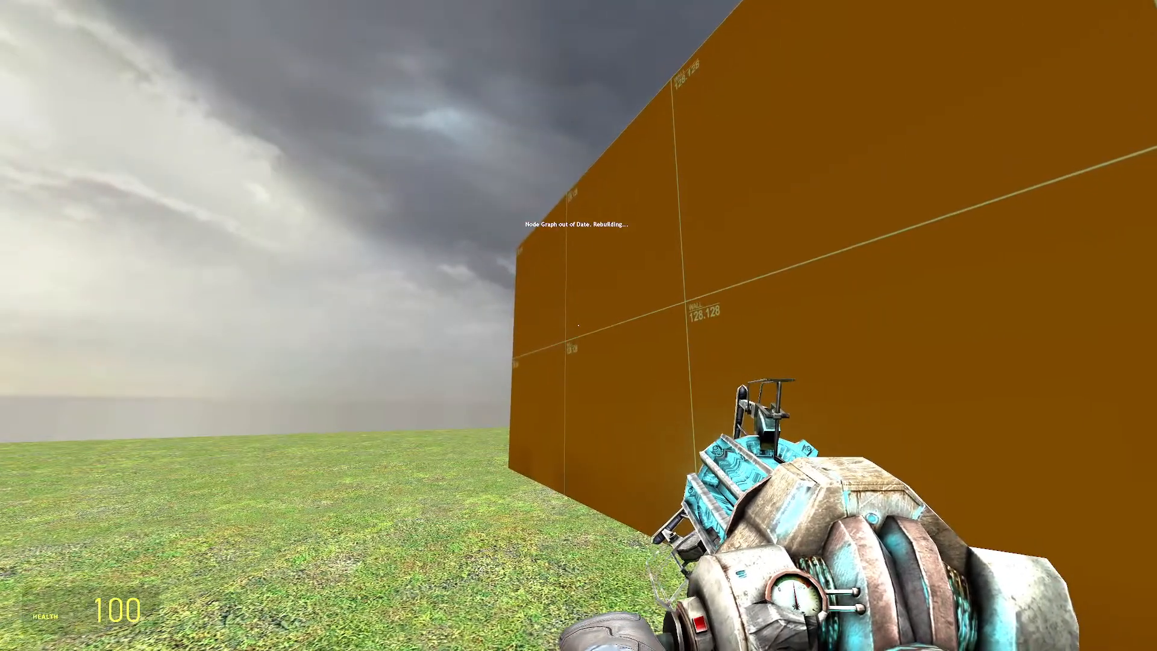
key("w")
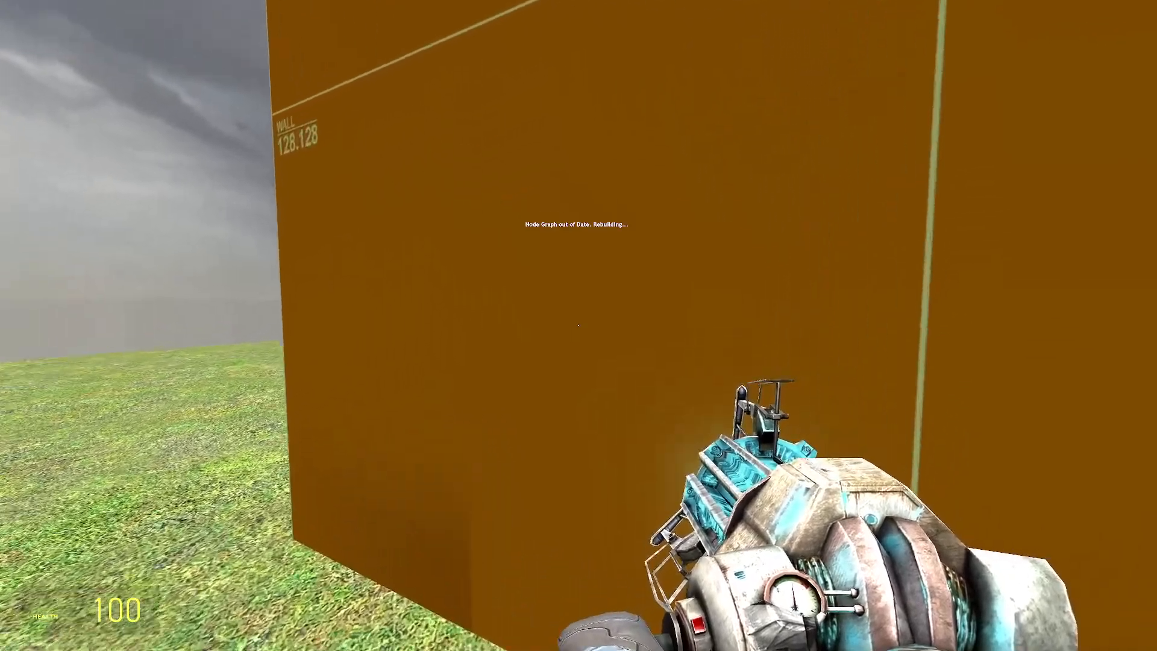
key("a")
key("s")
key("w")
key("w")
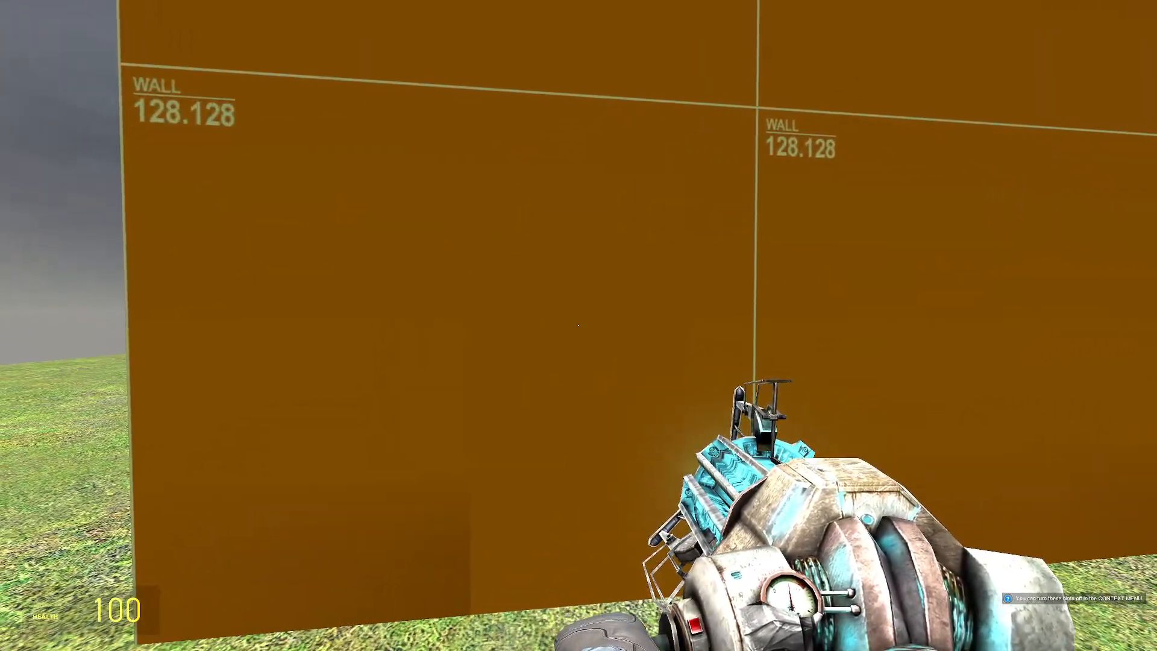
Open the door from close range and back away to examine which axis it swings around
key("w")
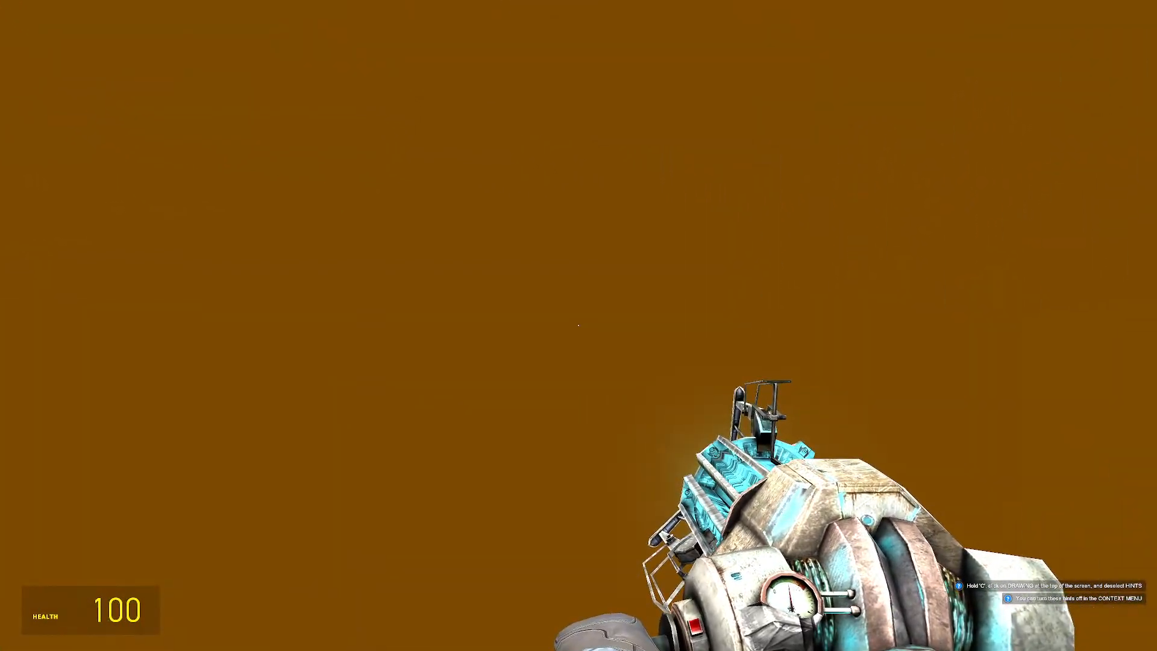
key("s")
key("w")
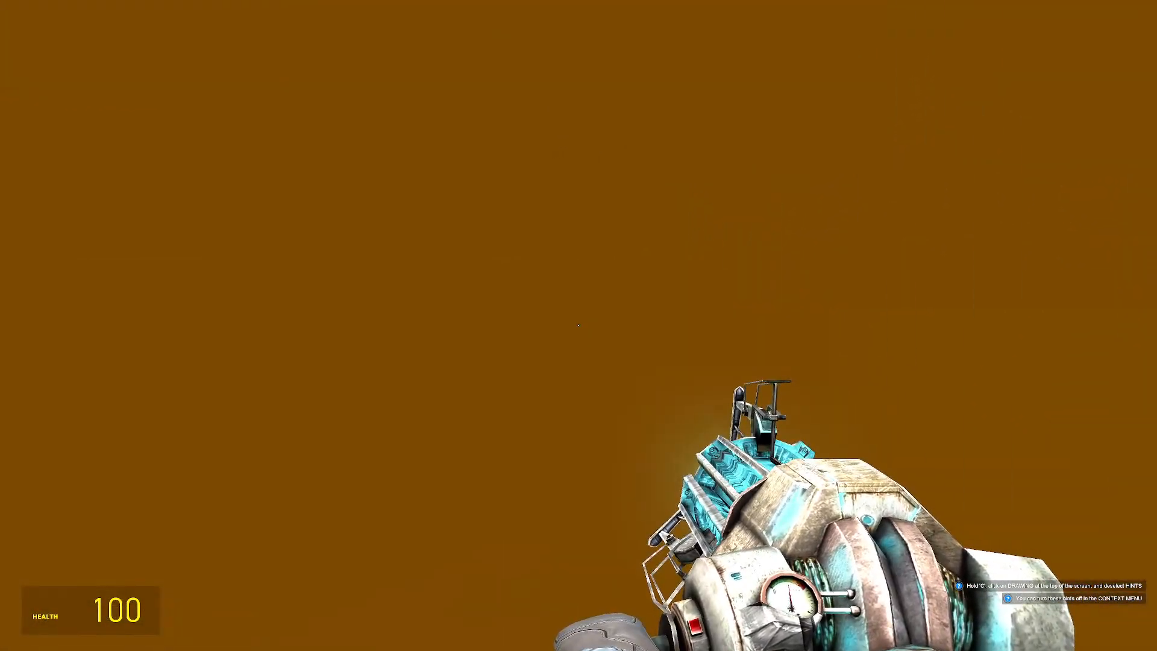
key("s")
key("w")
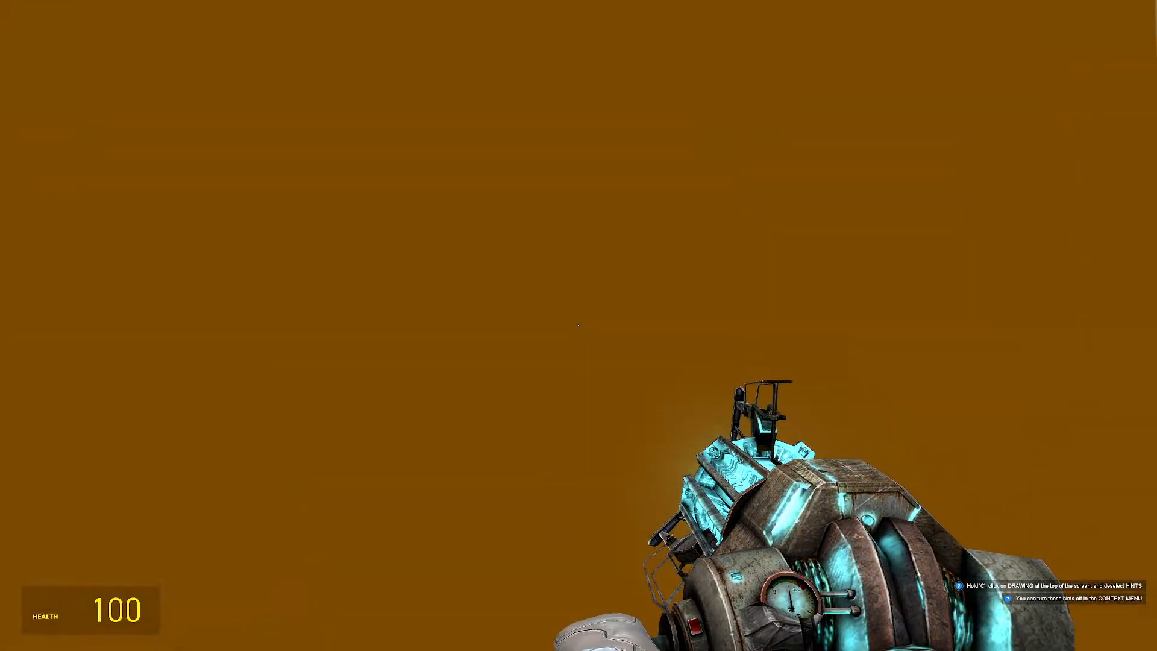
key("s")
key("w")
key("a")
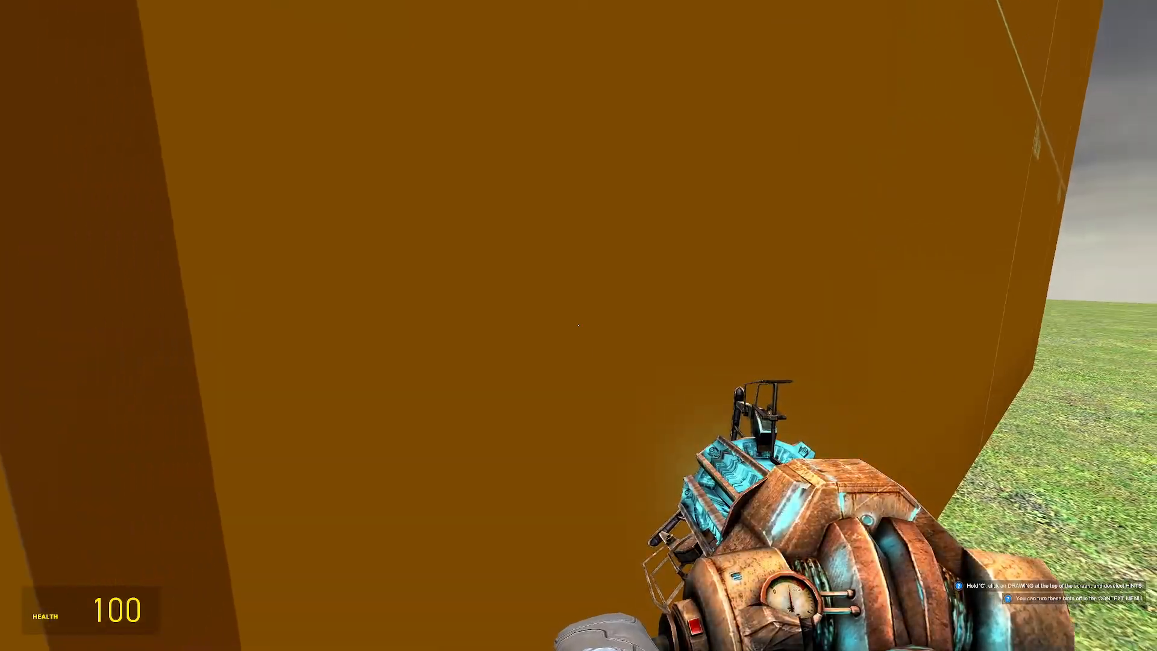
key("s")
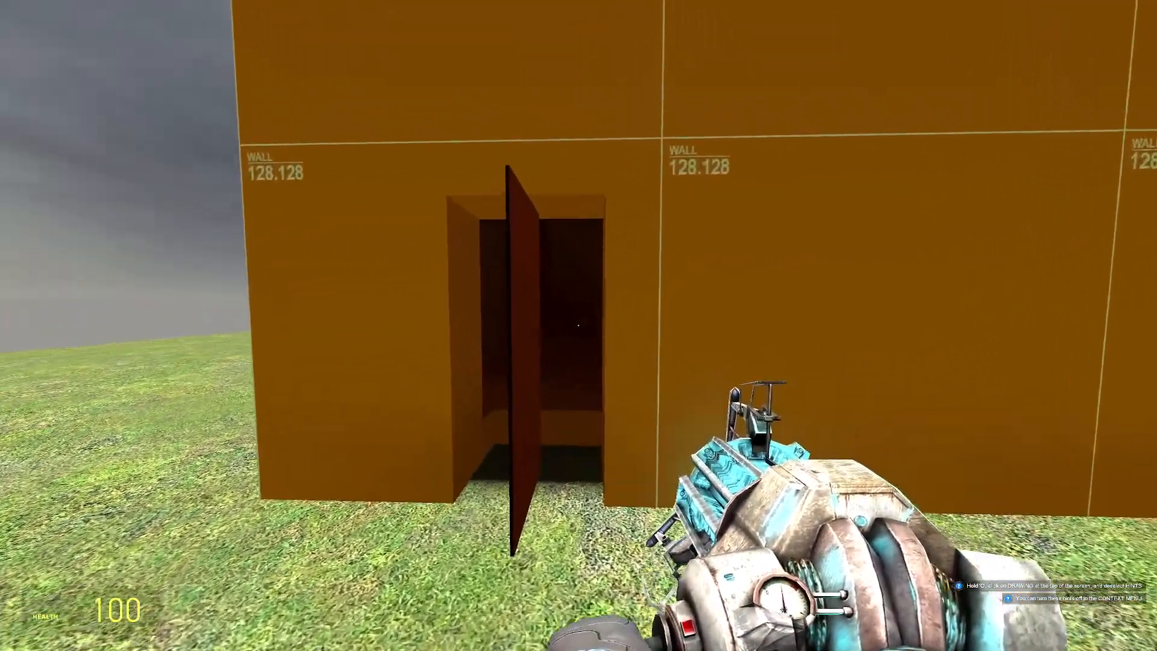
key("w")
key("s")
key("a")
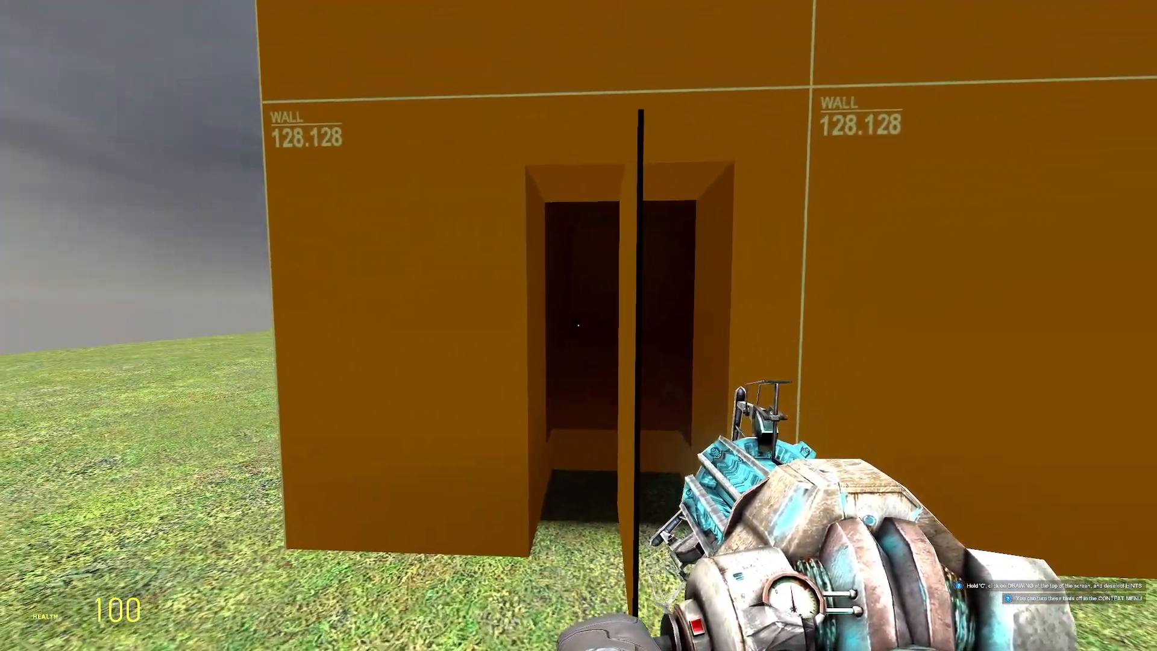
Return to the doorway, use the door again and examine its swing and the gap beside it up close
key("d")
key("a")
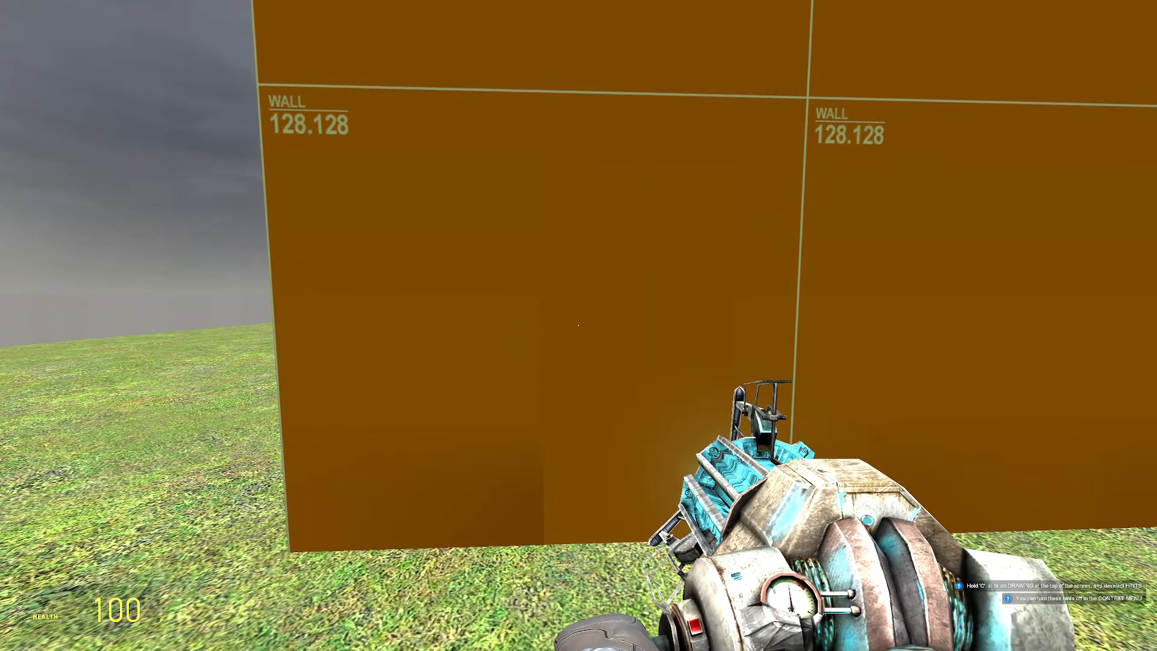
key("d")
key("w")
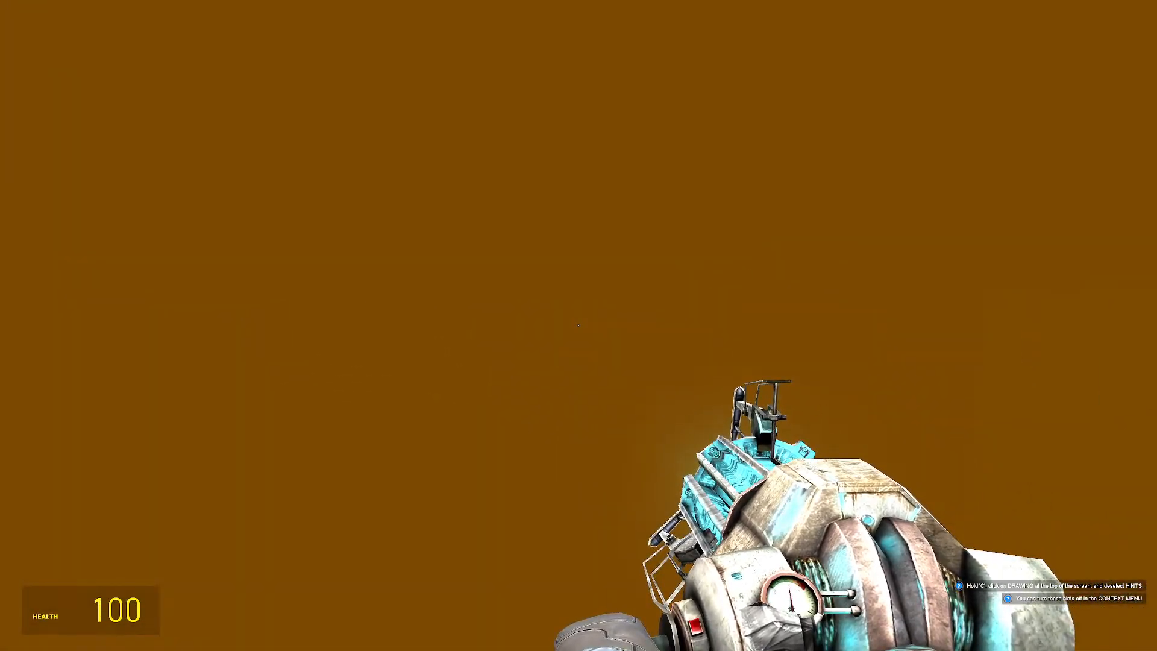
key("d")
key("s")
key("w")
key("e")
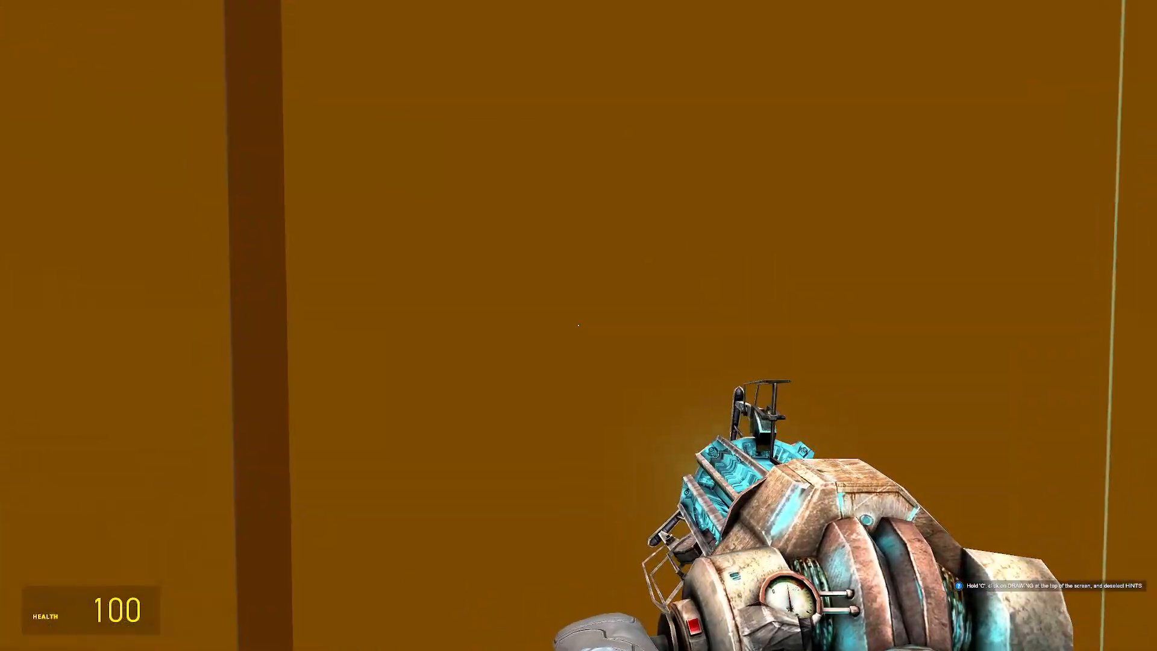
key("s")
key("s")
key("w")
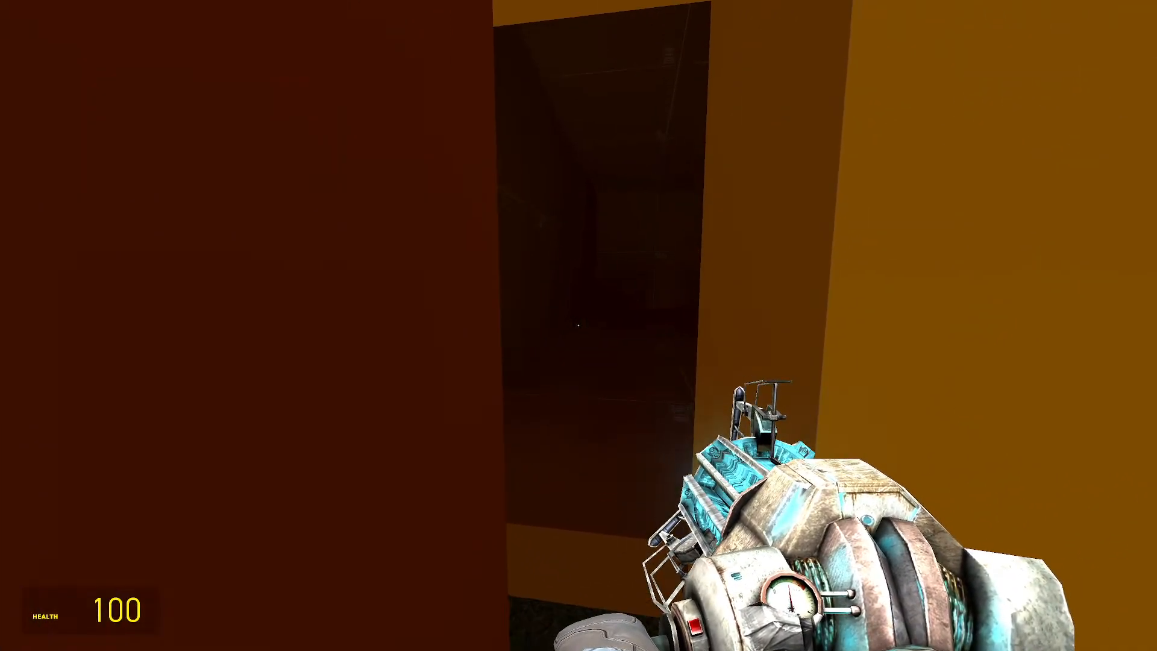
key("s")
key("w")
key("a")
key("d")
key("s")
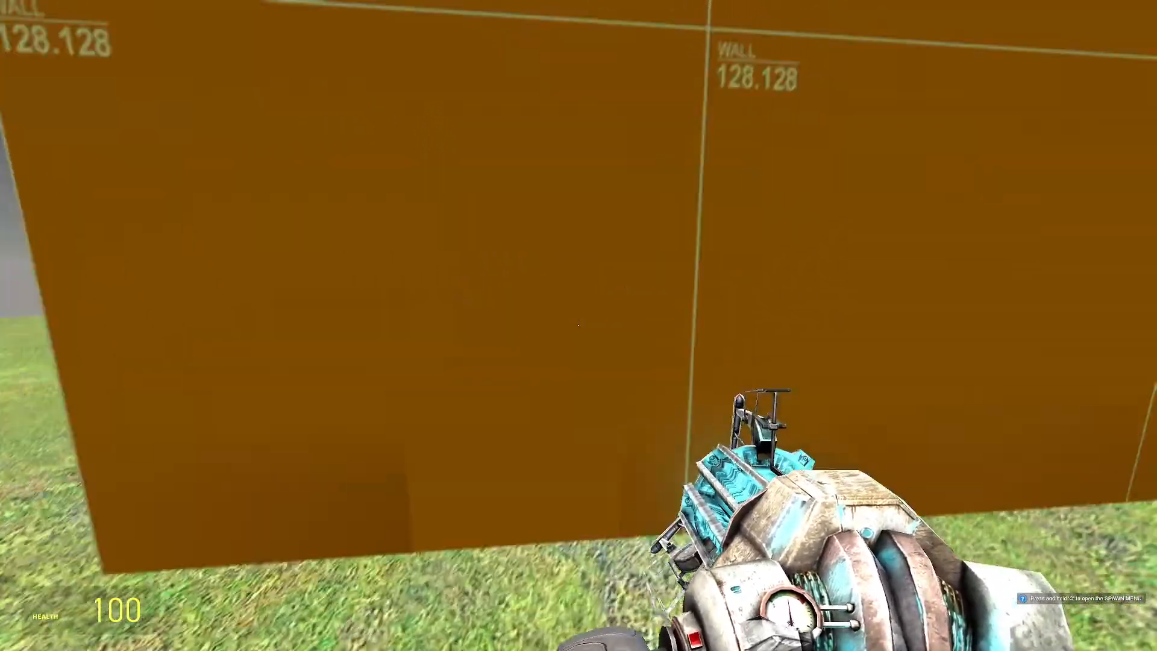
Leave the game test, return to the Hammer++ map and close the finished compiler window
key("Escape")
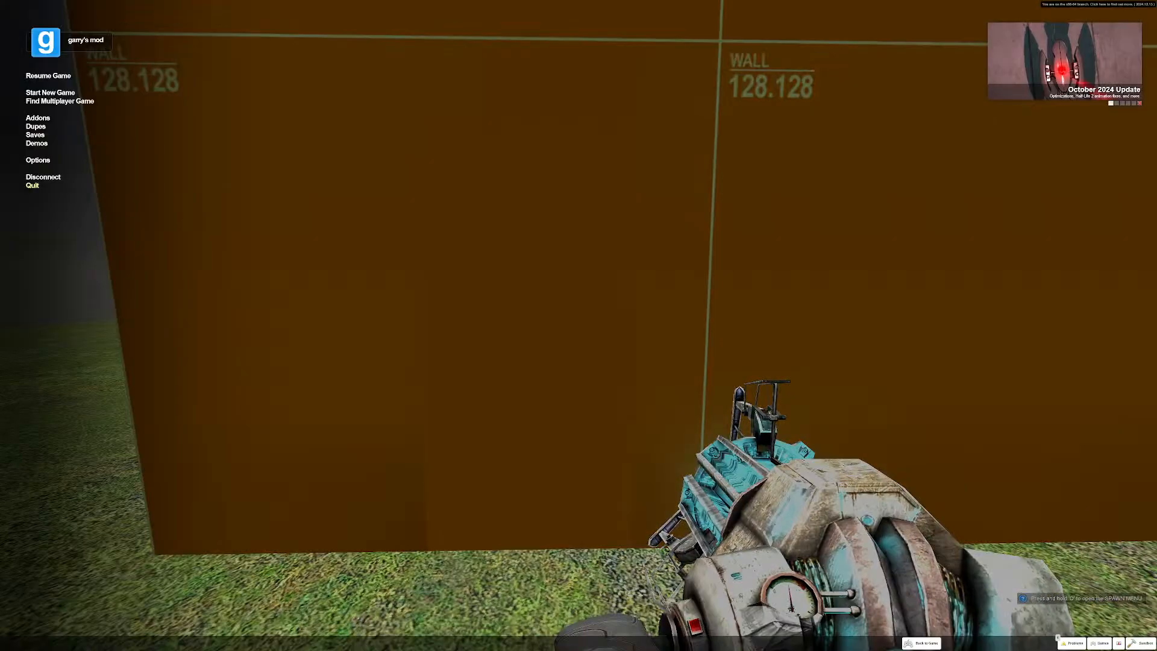
key("Escape")
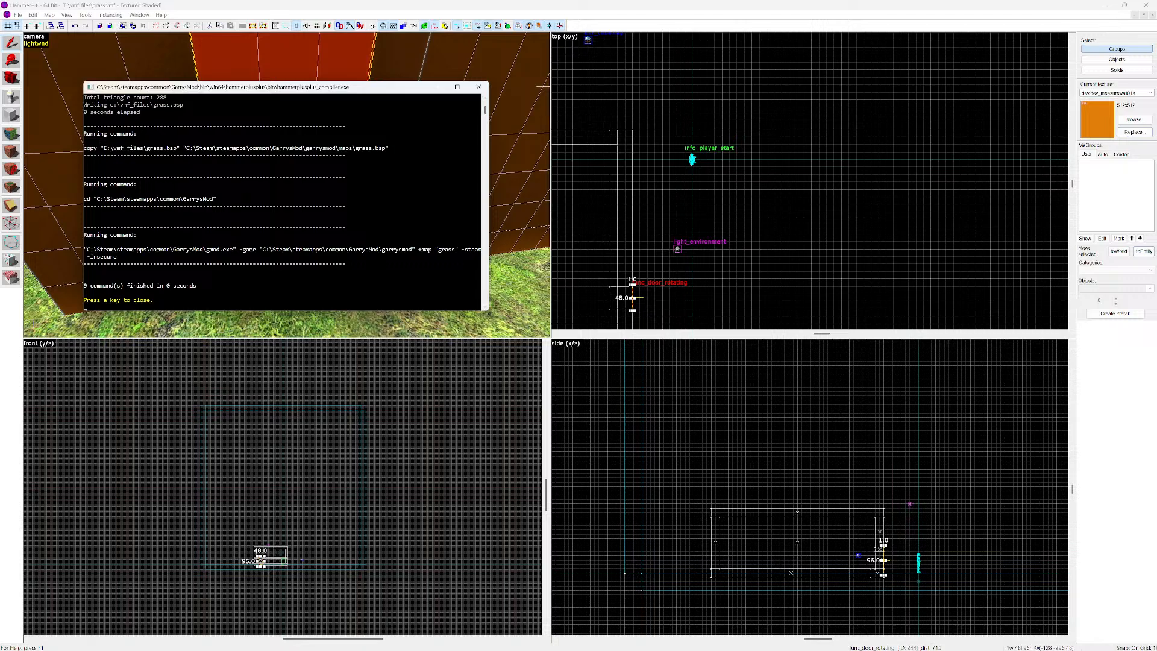
left_click(478, 86)
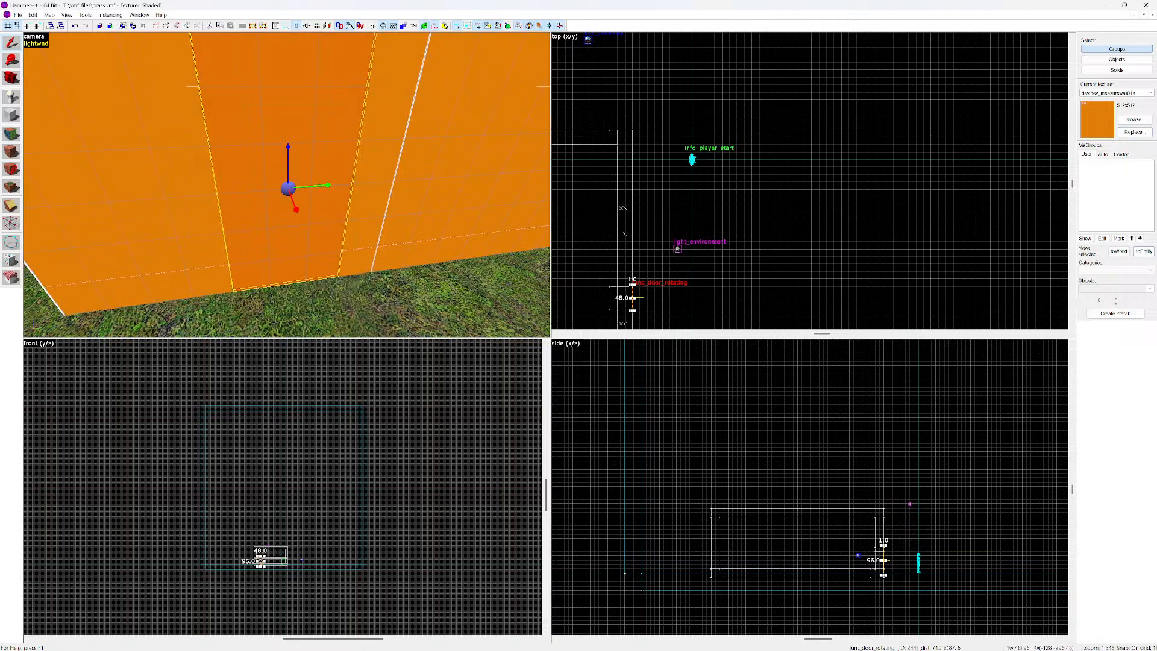
Filter the texture browser by "door" to find a texture for the door panel
left_click(1132, 119)
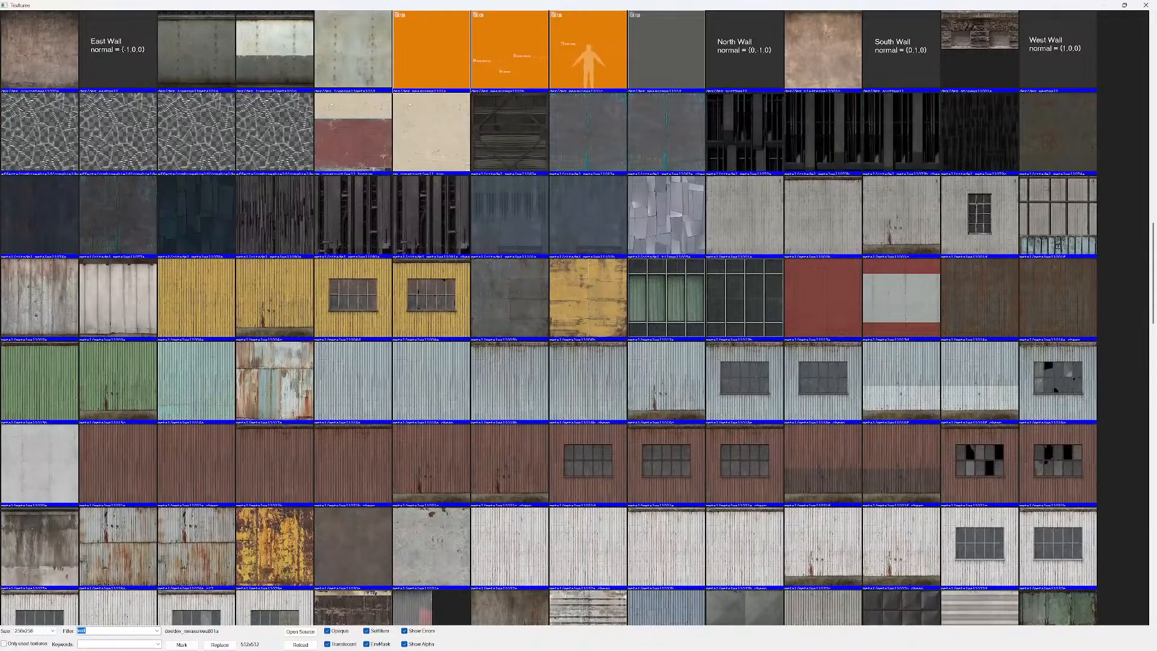
scroll(548, 318, "up", 10)
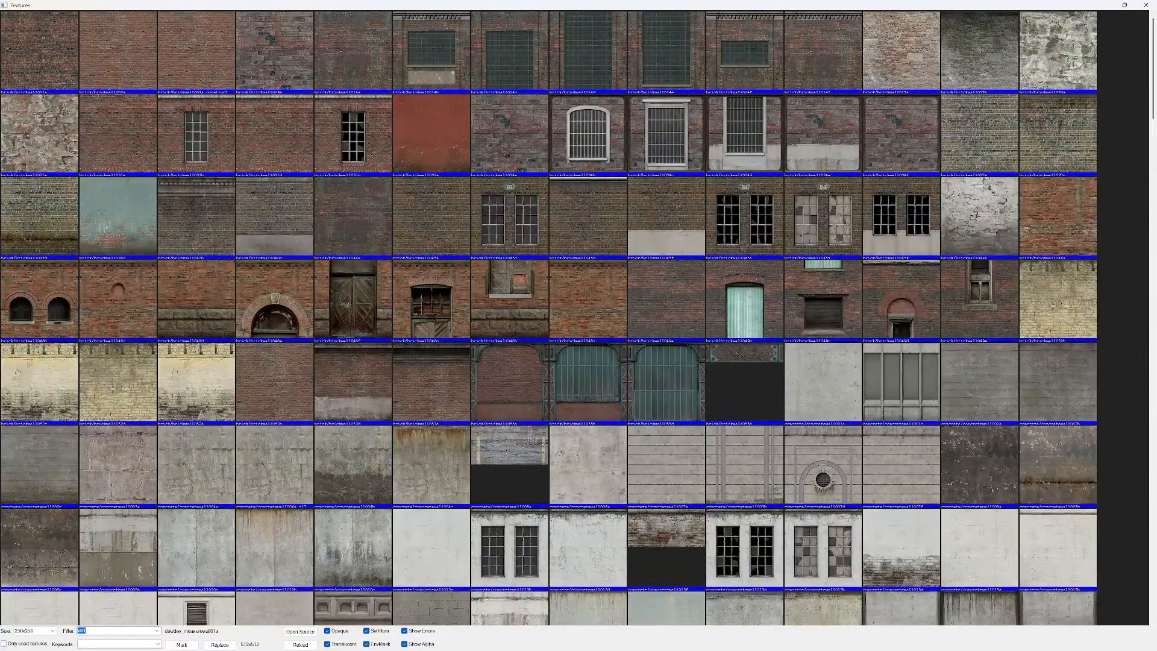
type("door")
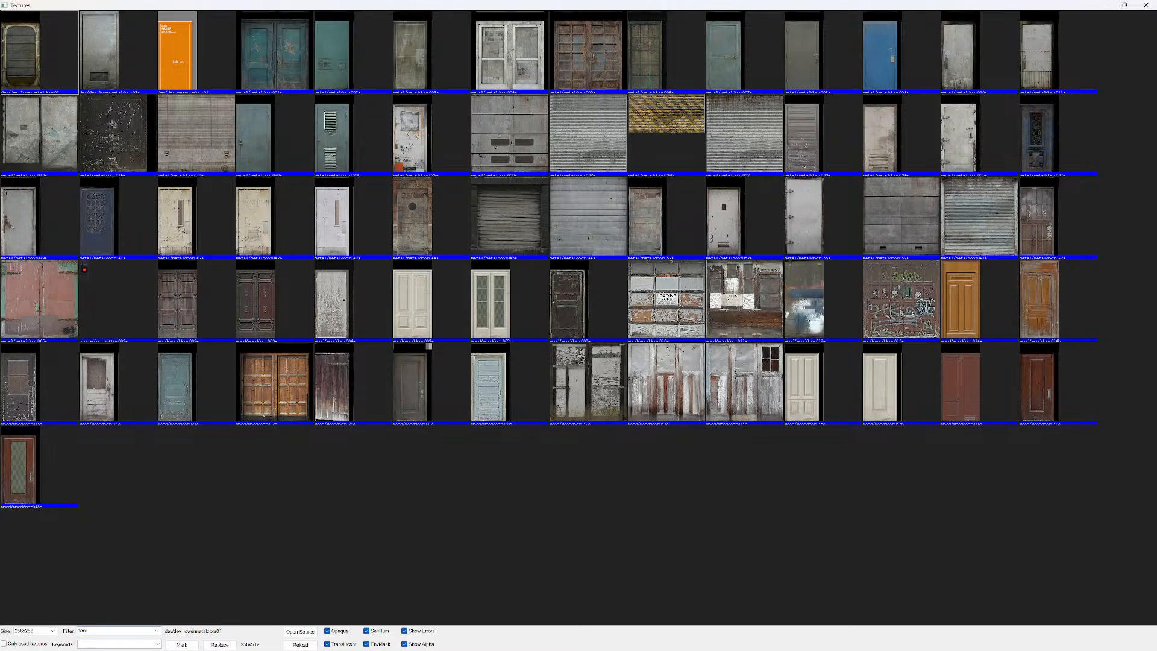
Choose the old wooden door texture wooddoor018a and apply it to the selected door panel
double_click(98, 386)
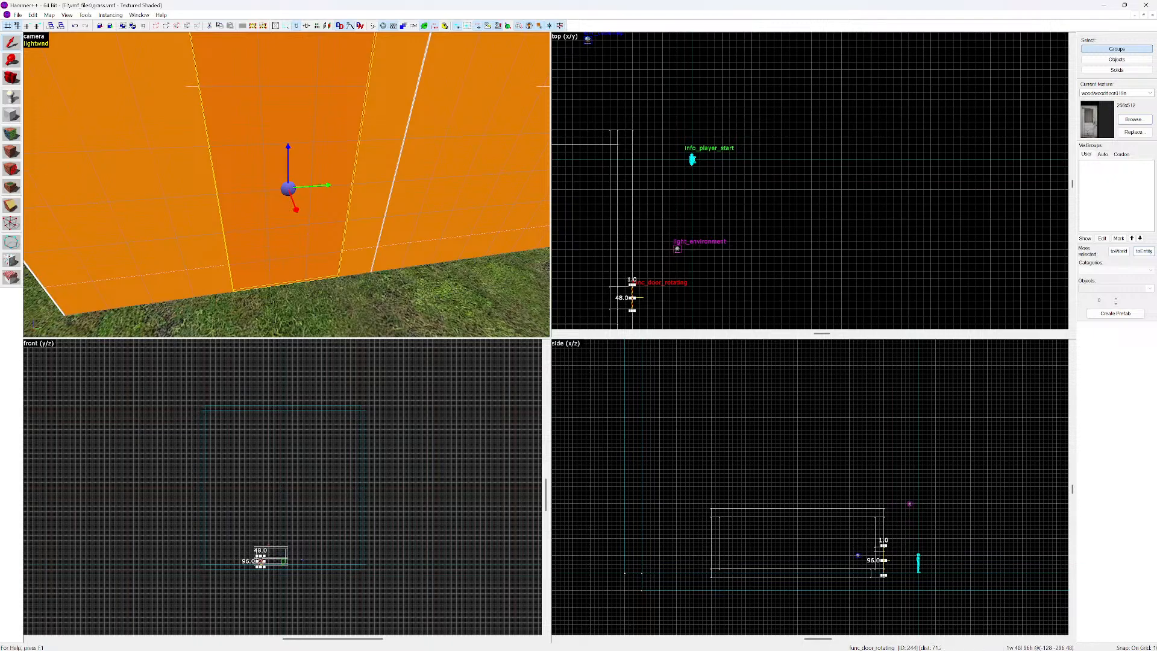
left_click(296, 25)
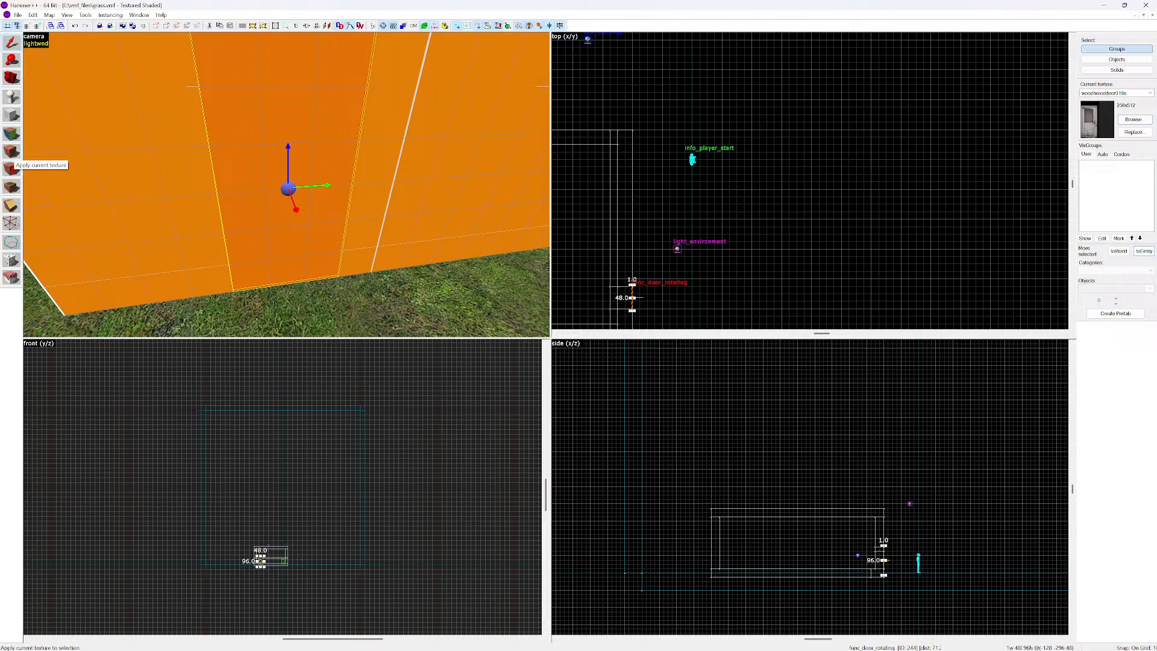
left_click(11, 155)
key("z")
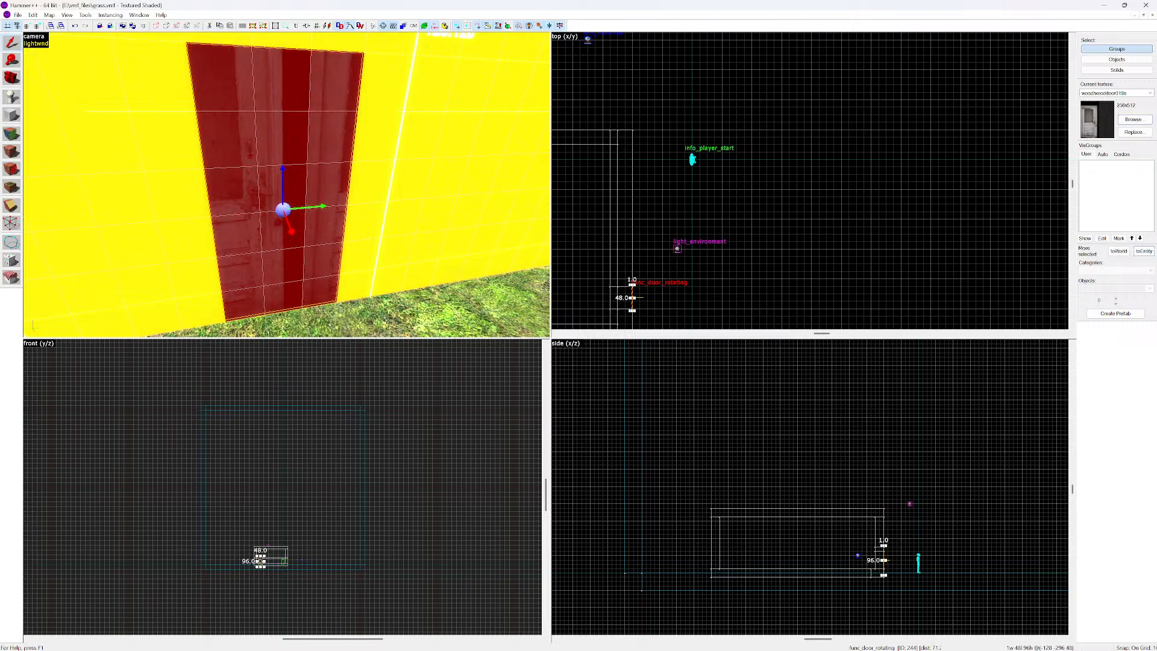
Open the face editing sheet for the door's faces and centre-justify their texture
key("alt+Return")
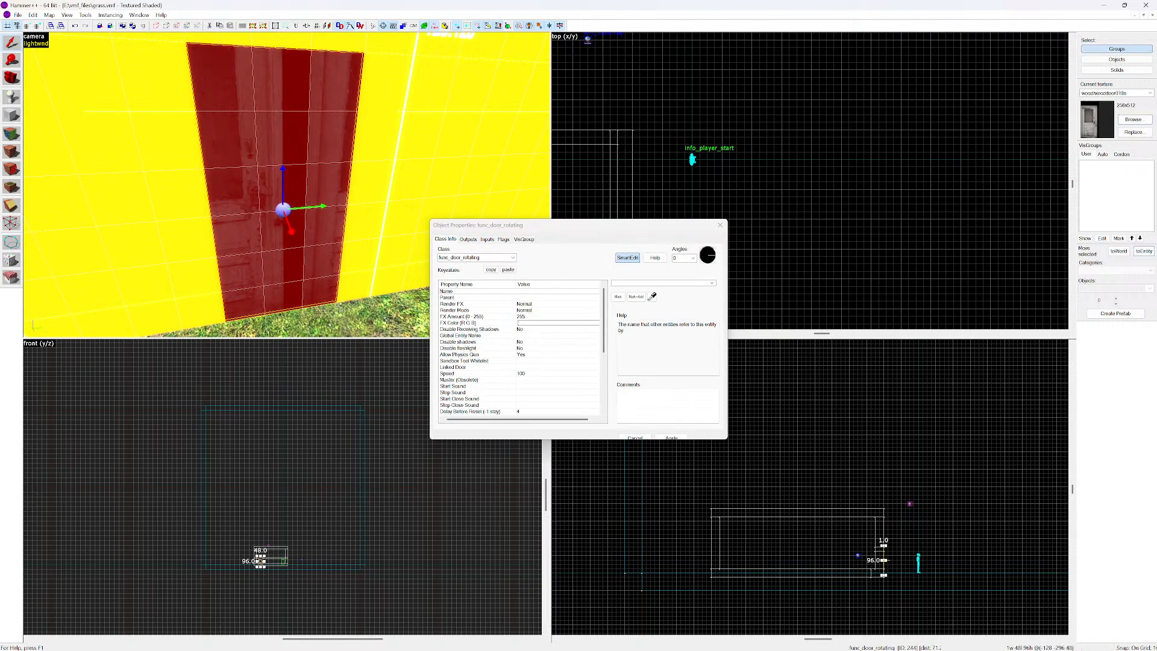
left_click(719, 224)
key("shift+a")
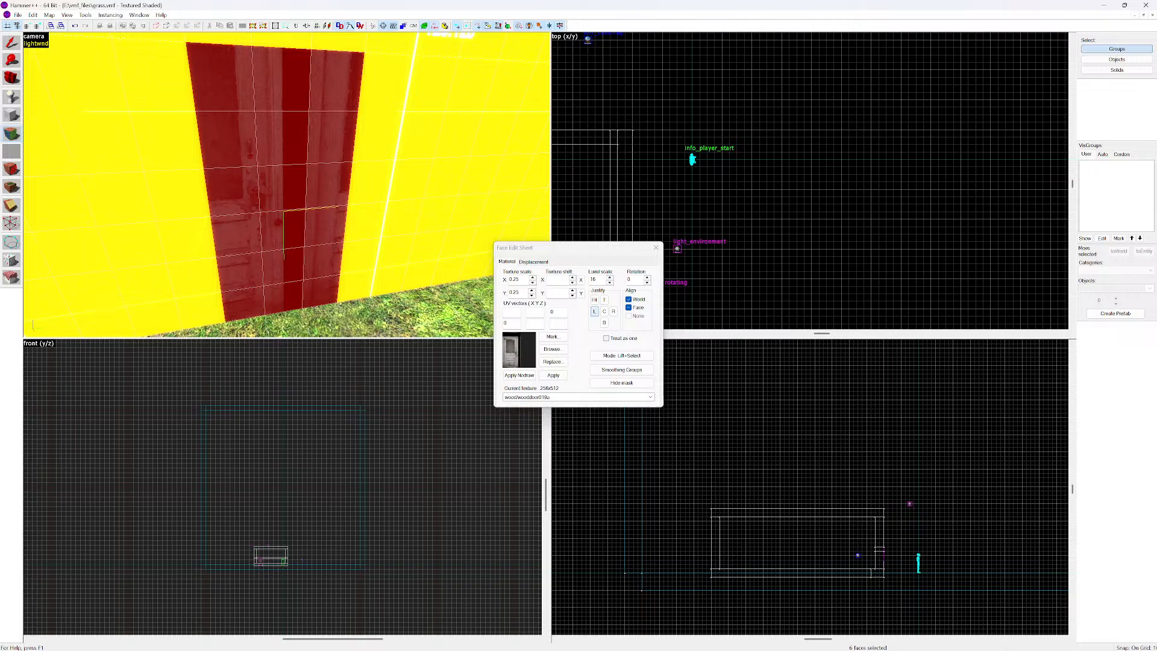
left_click(603, 311)
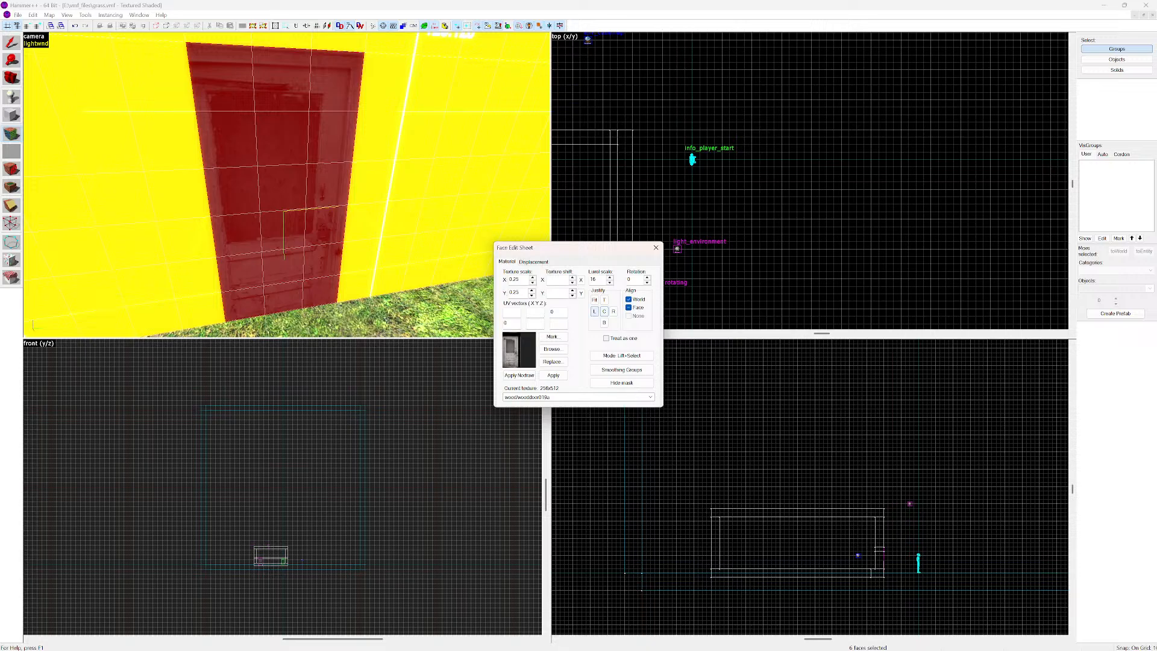
Try X and Y texture scales of 0.15 and a small Y shift on the door, restoring 0.25 scale and 0 shift
left_click(532, 282)
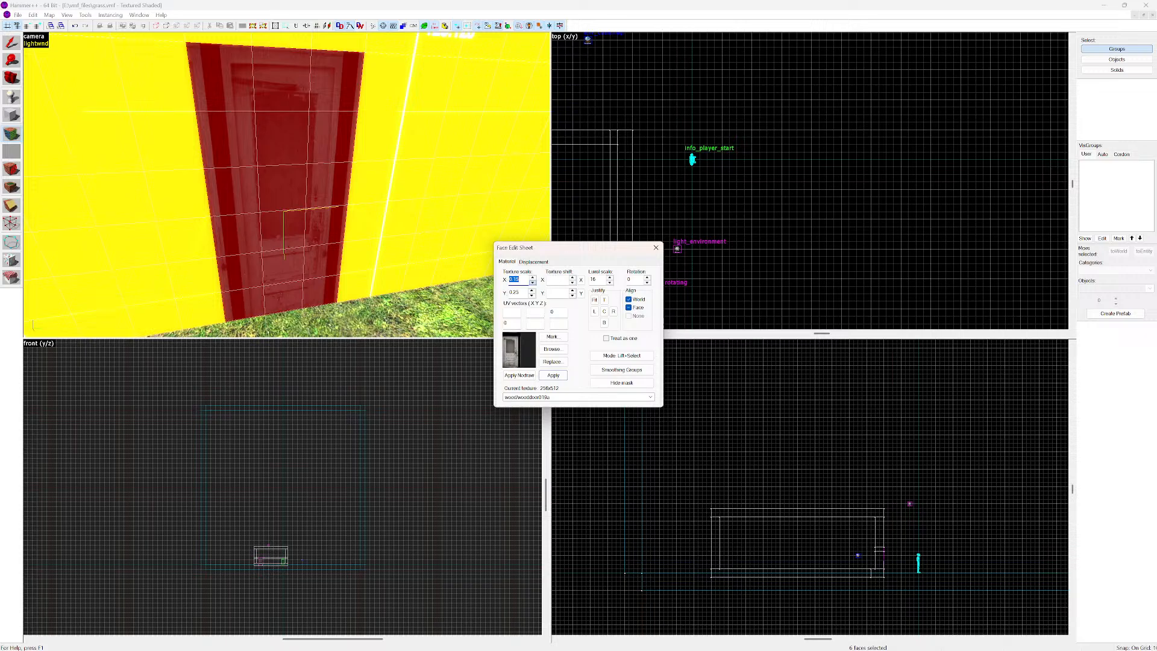
left_click(532, 276)
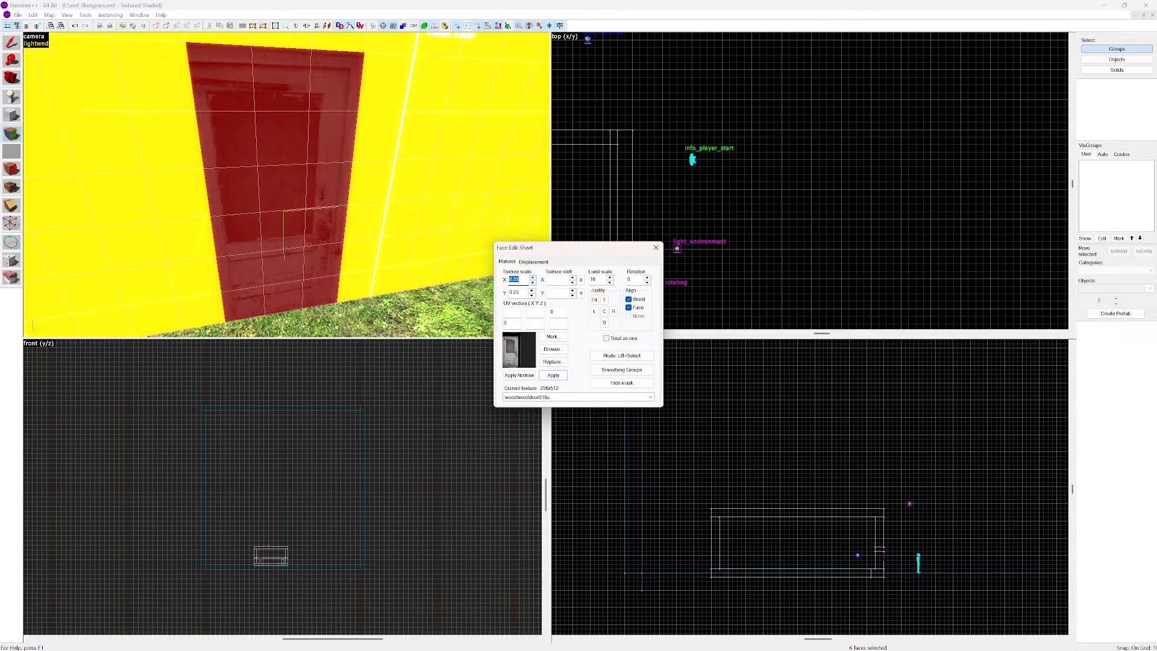
left_click(532, 296)
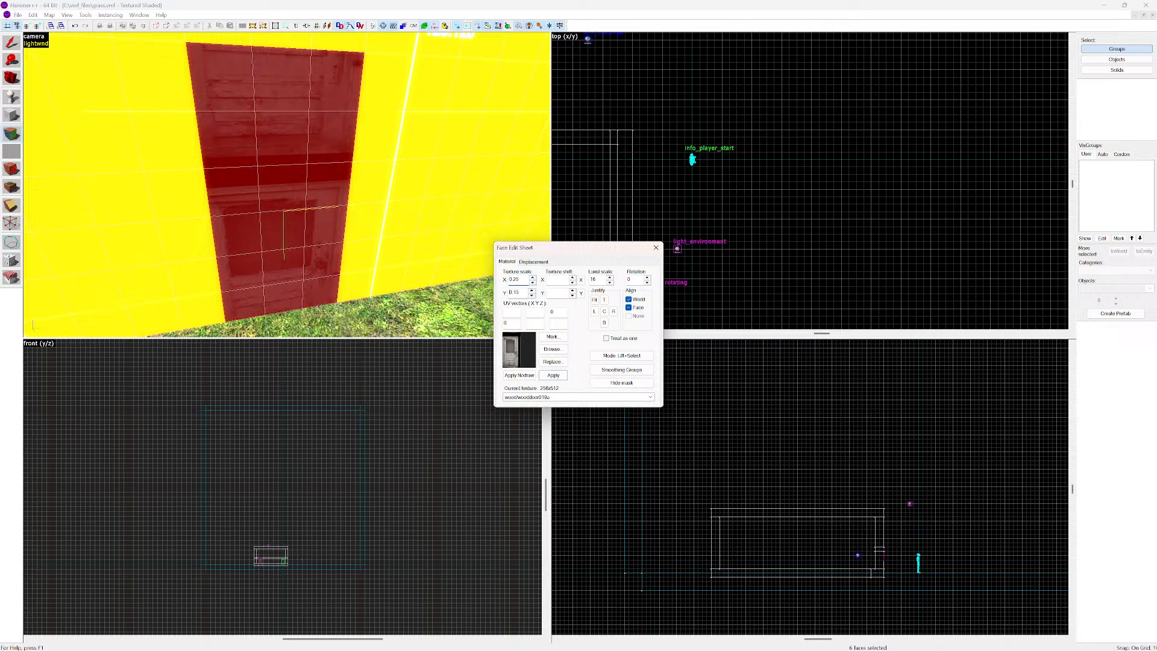
left_click(532, 290)
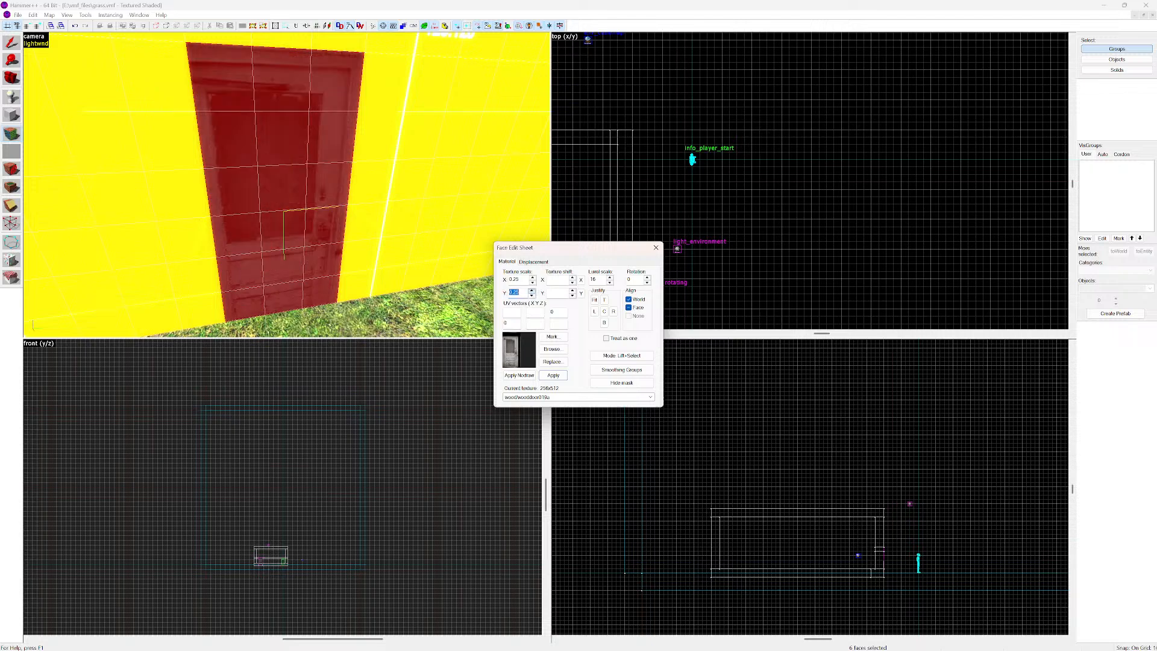
left_click(532, 290)
left_click(532, 295)
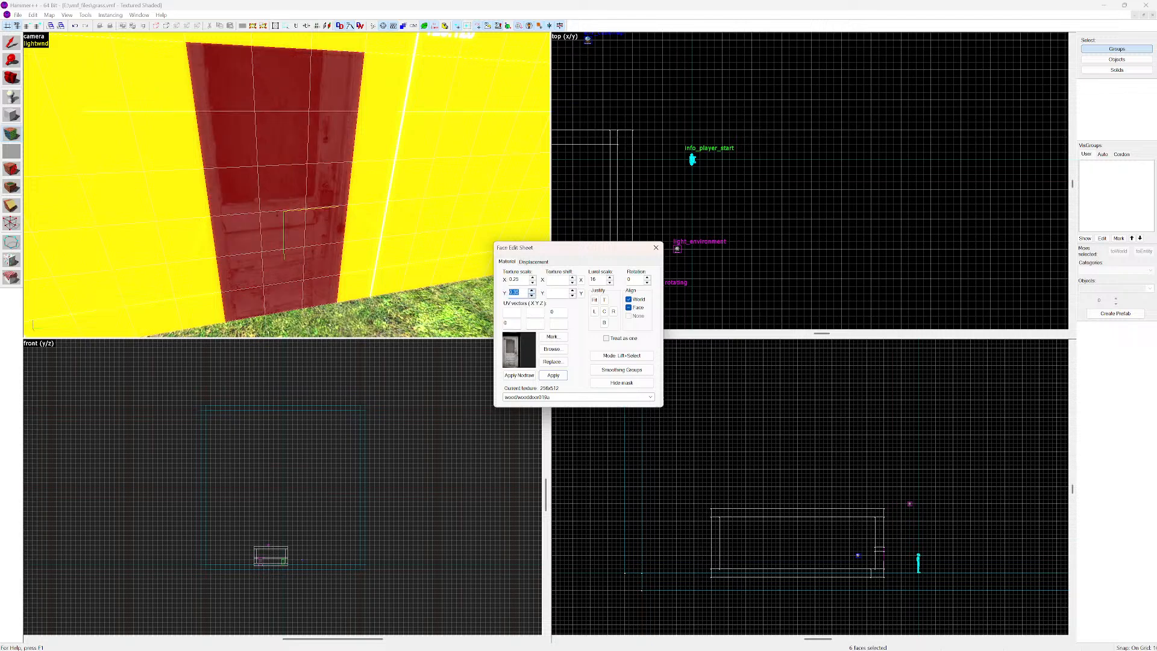
left_click(572, 289)
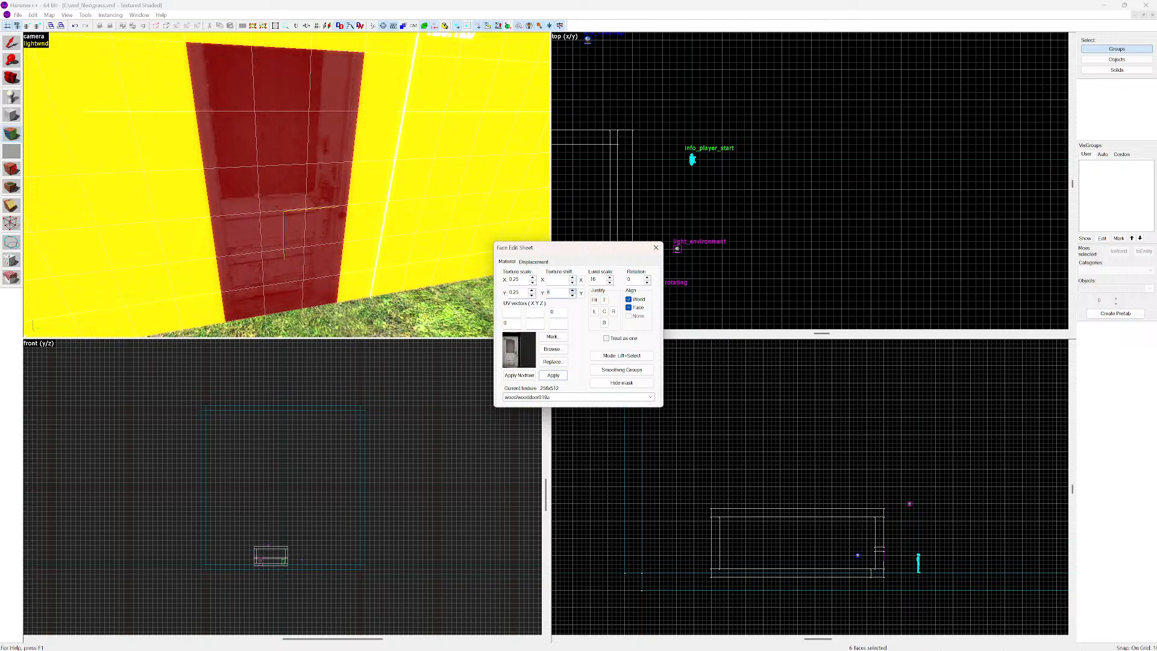
left_click(572, 295)
Try a finer lightmap scale on the door faces and set it back to 16
left_click(609, 282)
left_click(609, 282)
left_click(609, 282)
left_click(609, 282)
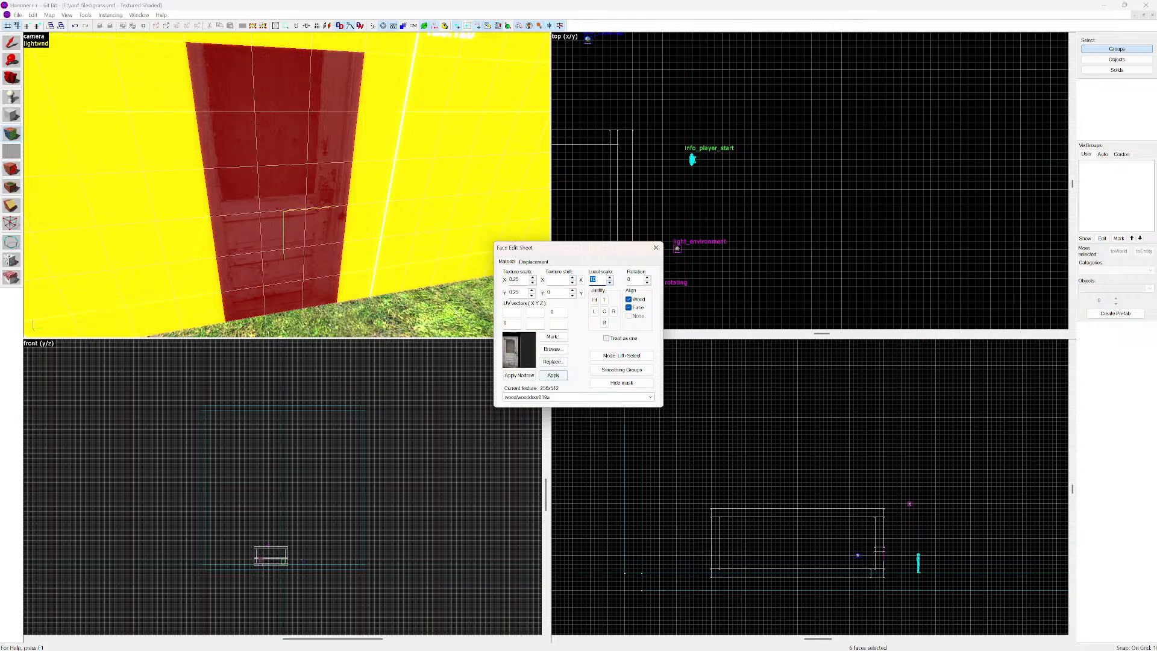
left_click(552, 375)
left_click(609, 277)
left_click(609, 277)
left_click(609, 277)
left_click(609, 276)
left_click(609, 277)
left_click(609, 277)
left_click(553, 375)
Try rotating the door texture both ways, return its rotation to 0 and glance at the displacement options
left_click(646, 277)
left_click(647, 277)
left_click(647, 277)
left_click(647, 277)
left_click(646, 277)
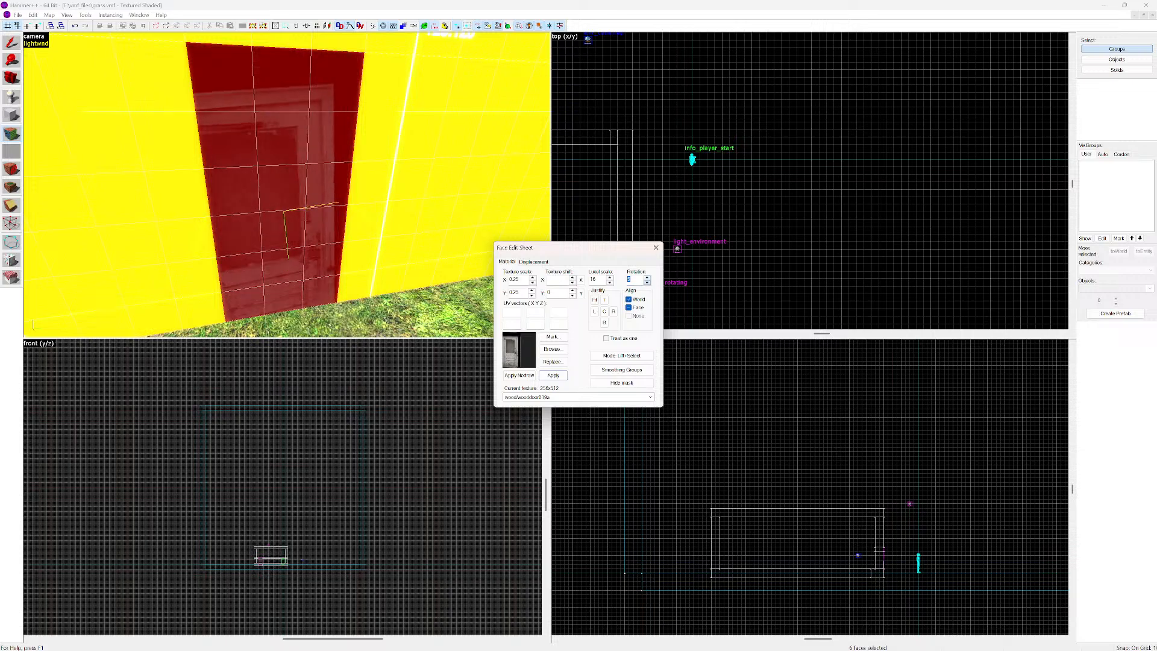
left_click(647, 277)
left_click(647, 278)
left_click(646, 277)
left_click(646, 277)
left_click(647, 277)
left_click(646, 277)
left_click(646, 277)
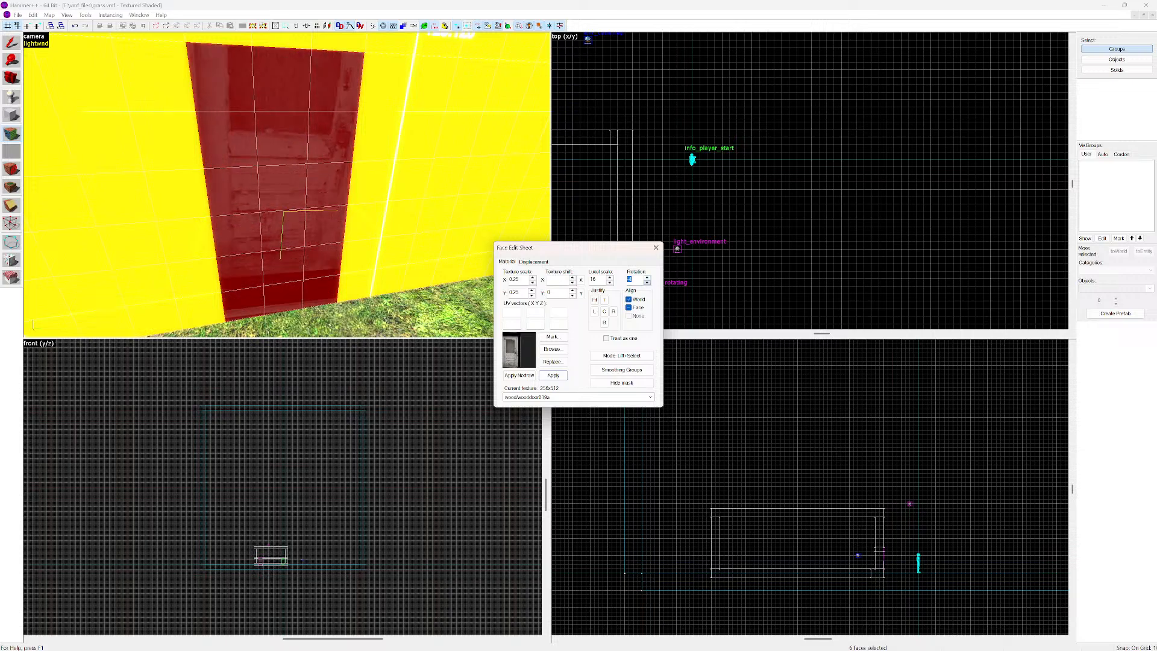
left_click(646, 277)
left_click(647, 277)
left_click(646, 277)
left_click(647, 277)
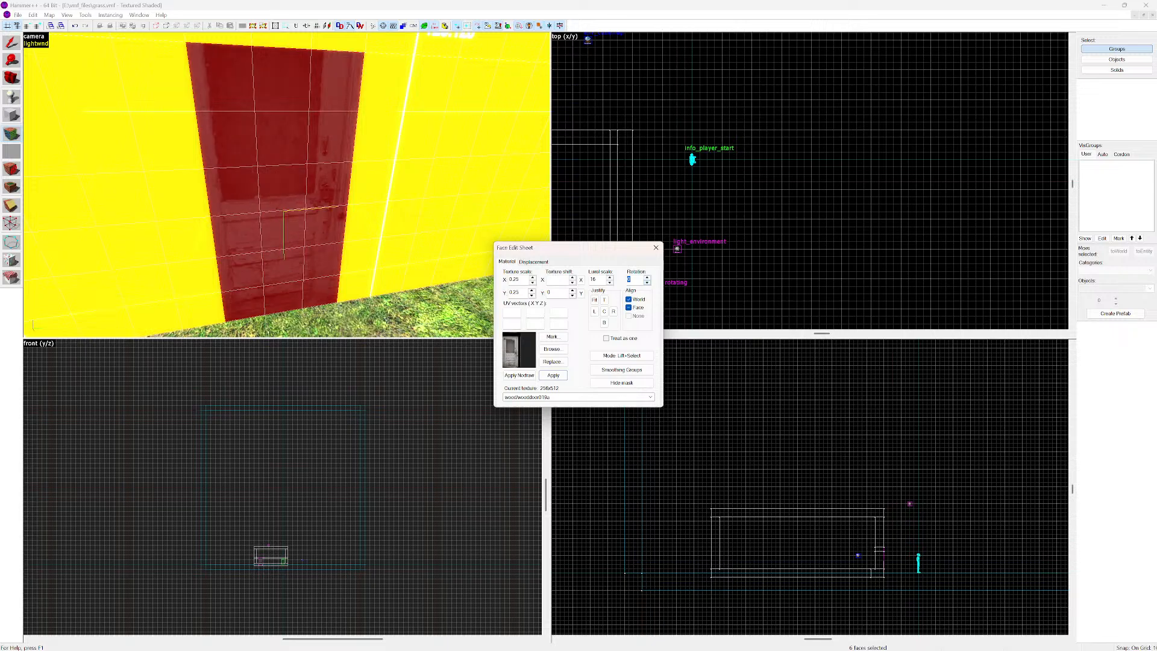
left_click(532, 261)
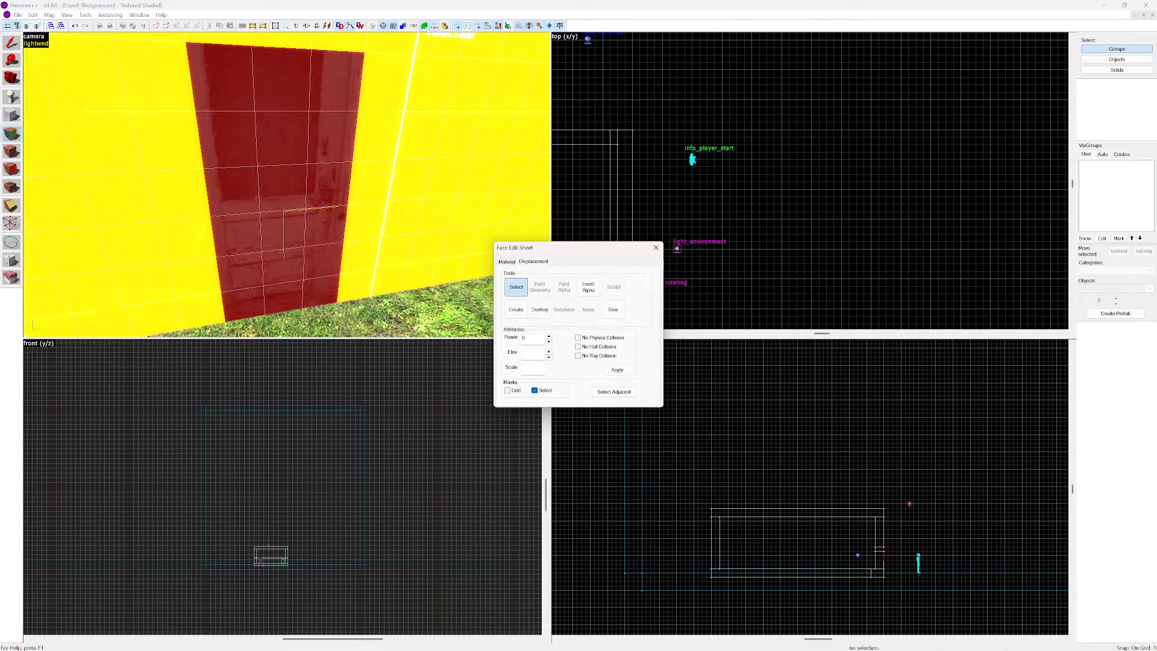
left_click(506, 262)
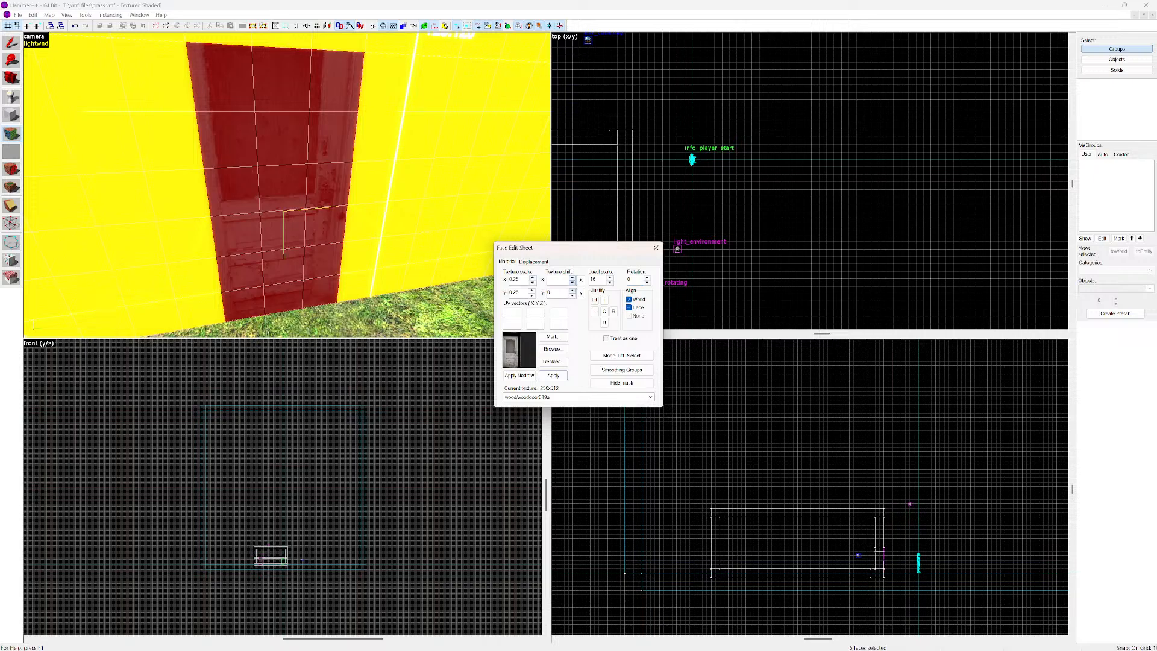
Shift the door texture horizontally to an X shift of 13
left_click(572, 277)
left_click(571, 277)
left_click(572, 277)
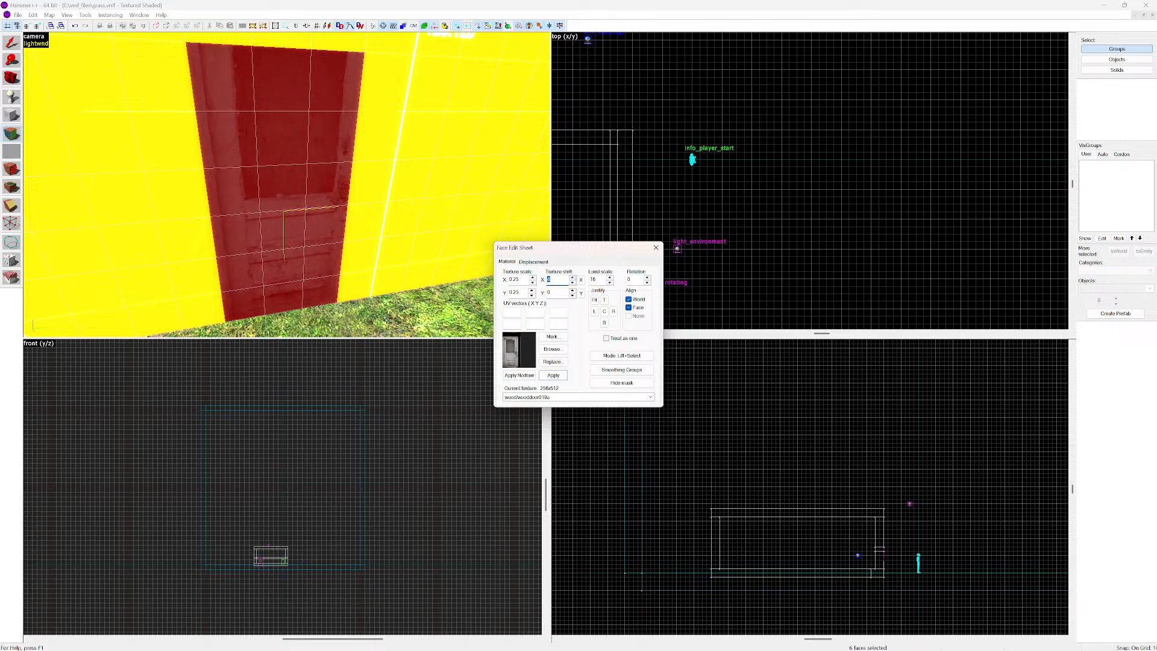
left_click(571, 277)
left_click(571, 278)
left_click(572, 277)
left_click(572, 277)
left_click(572, 278)
left_click(571, 277)
left_click(572, 277)
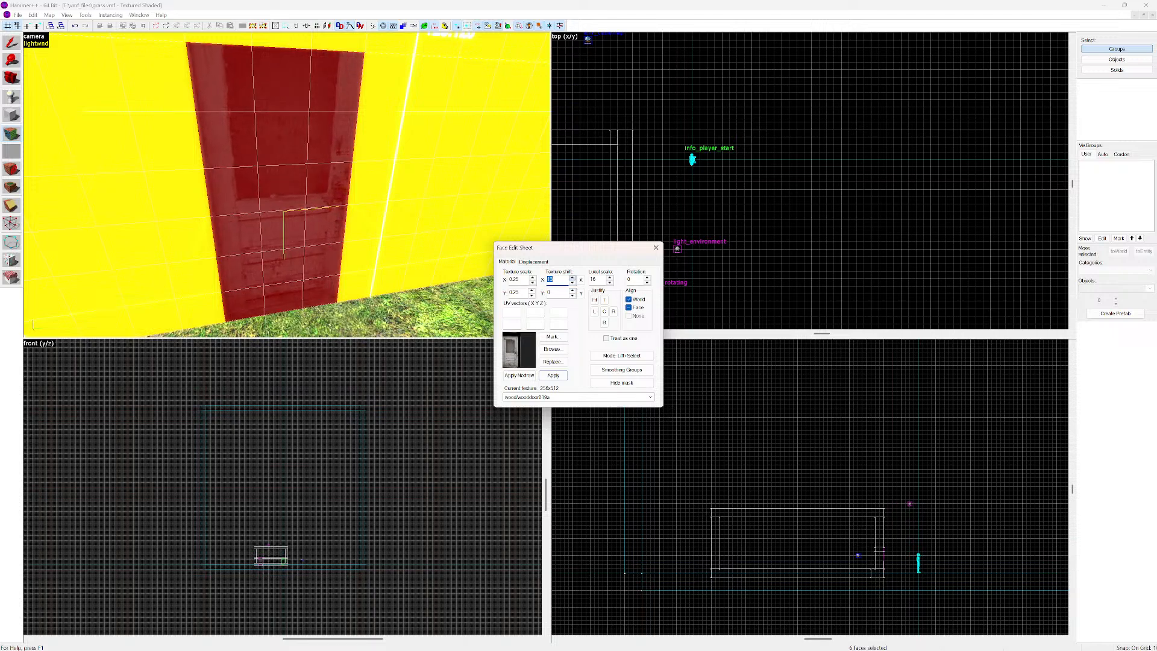
Move the door texture vertically with a negative Y shift to fit its panels on the door, and close the face sheet
left_click(572, 295)
left_click(571, 295)
left_click(571, 295)
left_click(571, 296)
left_click(572, 295)
left_click(572, 294)
left_click(572, 295)
left_click(572, 294)
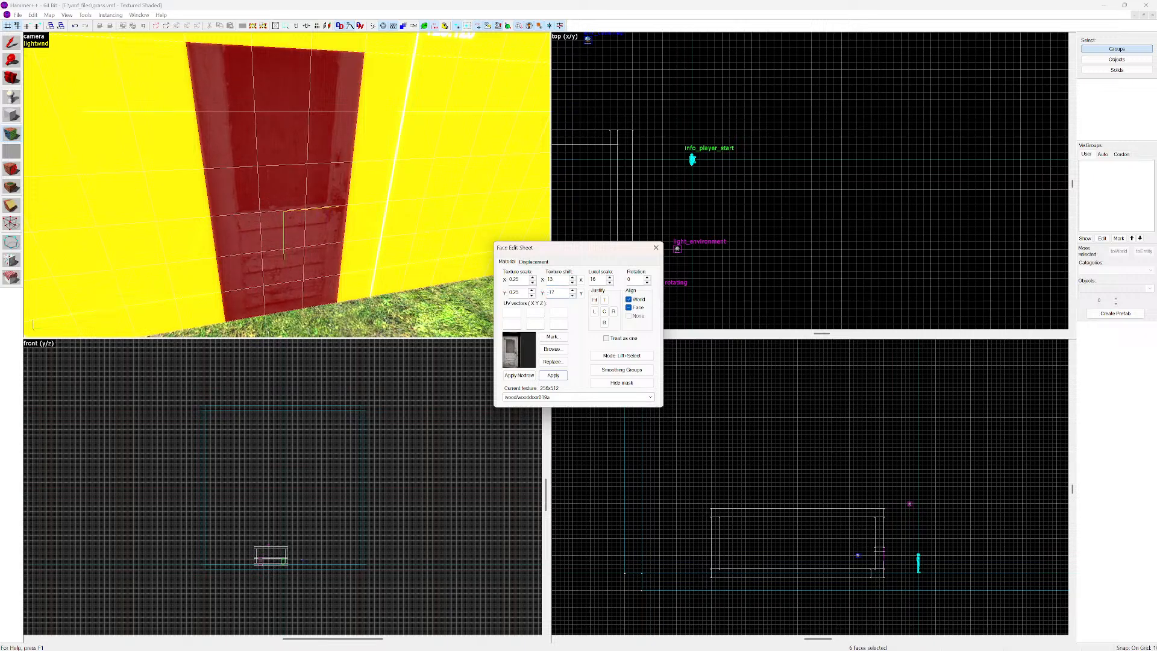
left_click(572, 295)
left_click(572, 295)
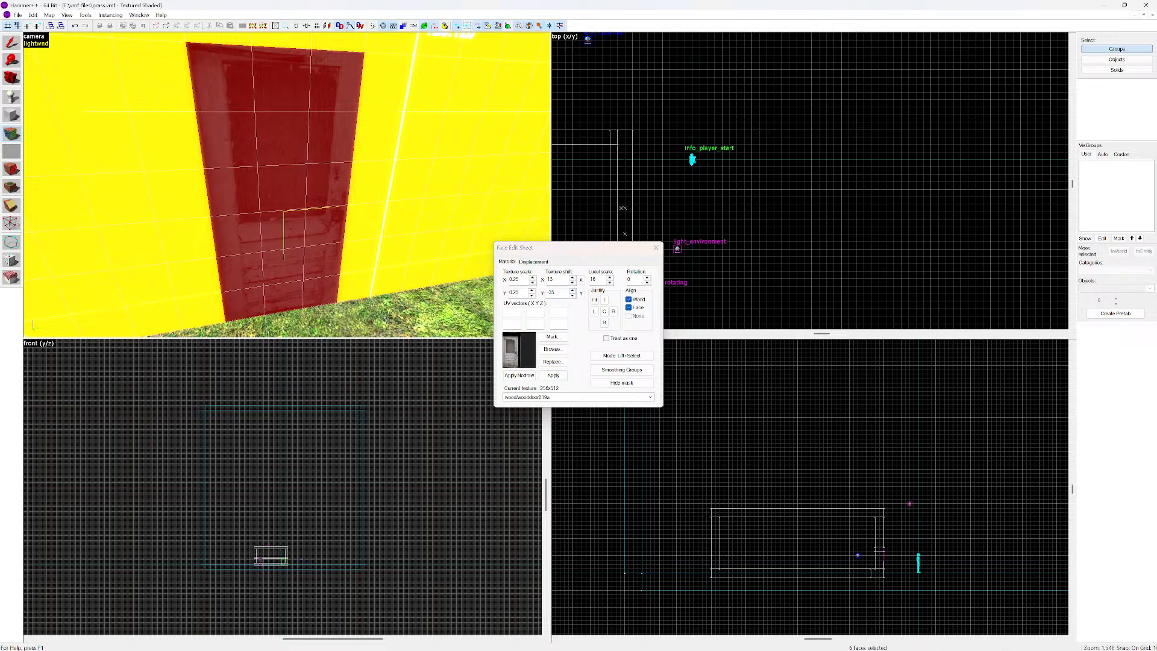
left_click(656, 247)
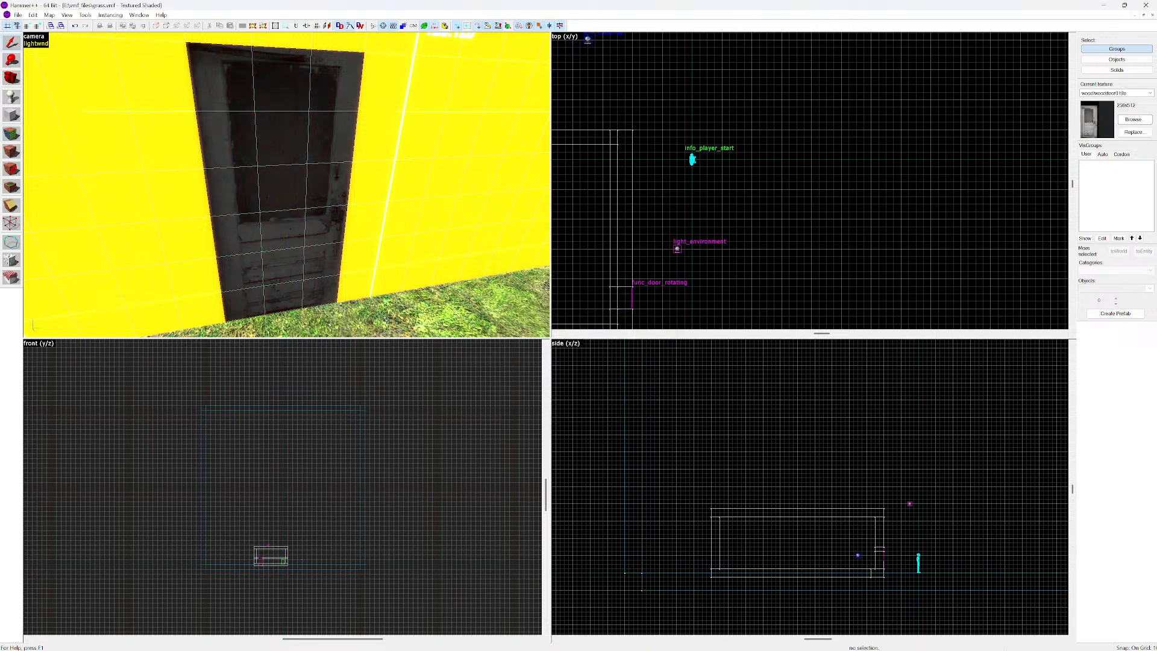
Move the camera away from and through the building wall to examine the textured door in its doorway
key("z")
key("s")
key("w")
key("s")
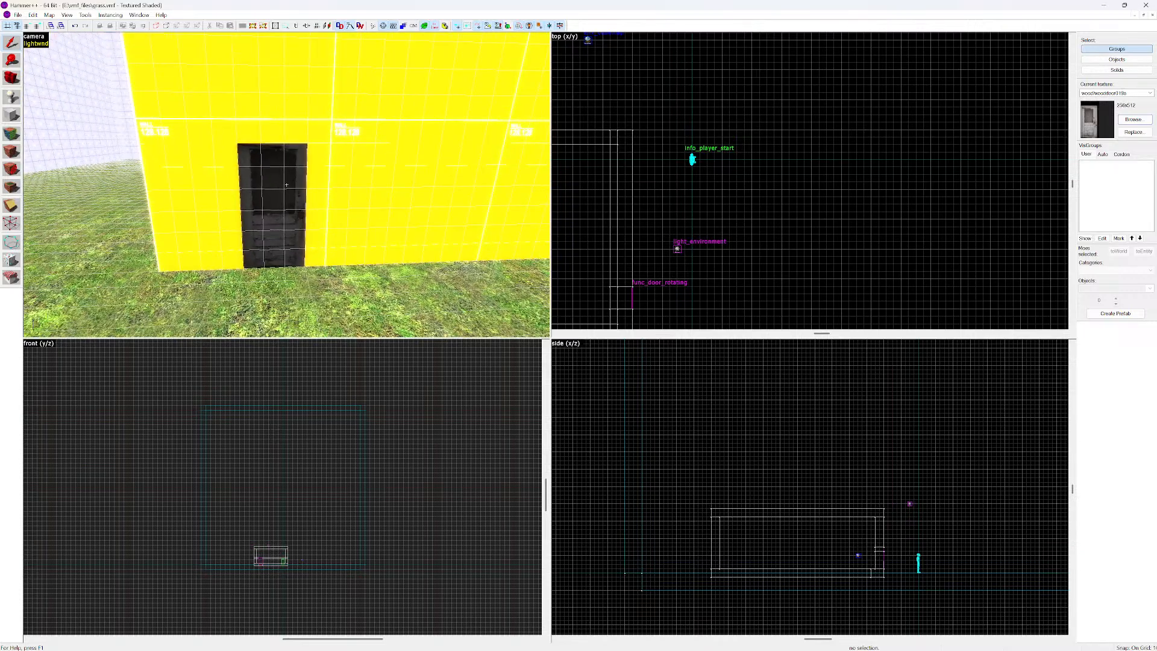
key("w")
key("s")
key("w")
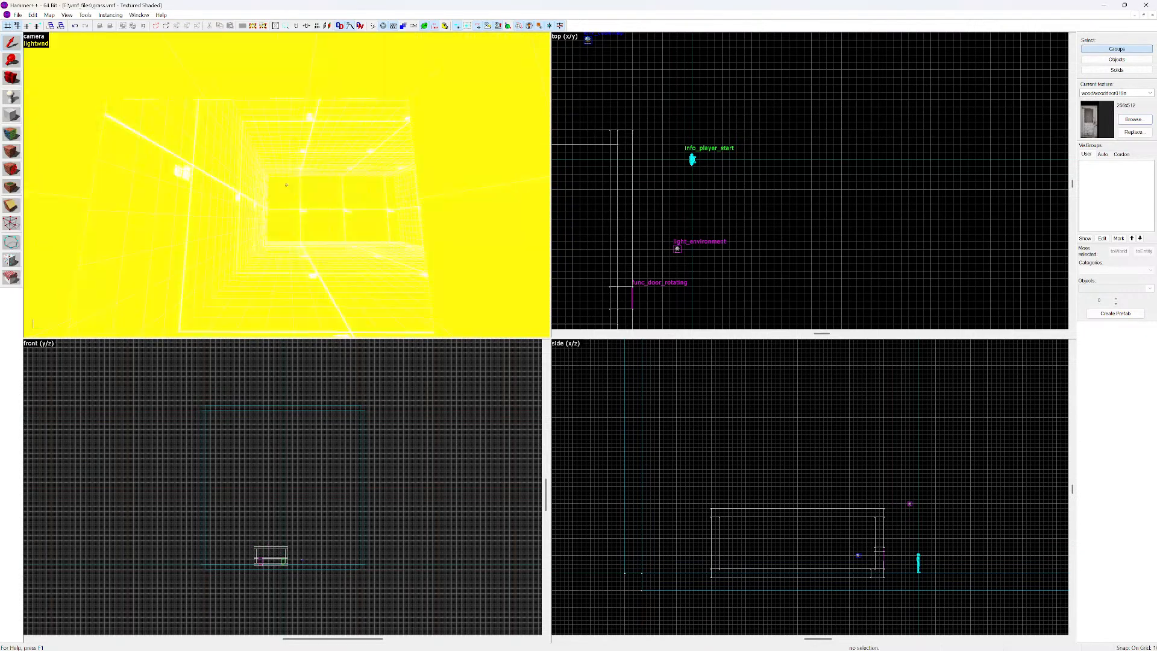
key("s")
Select the textured door in the camera view and open its func_door_rotating properties
left_click(286, 185)
key("w")
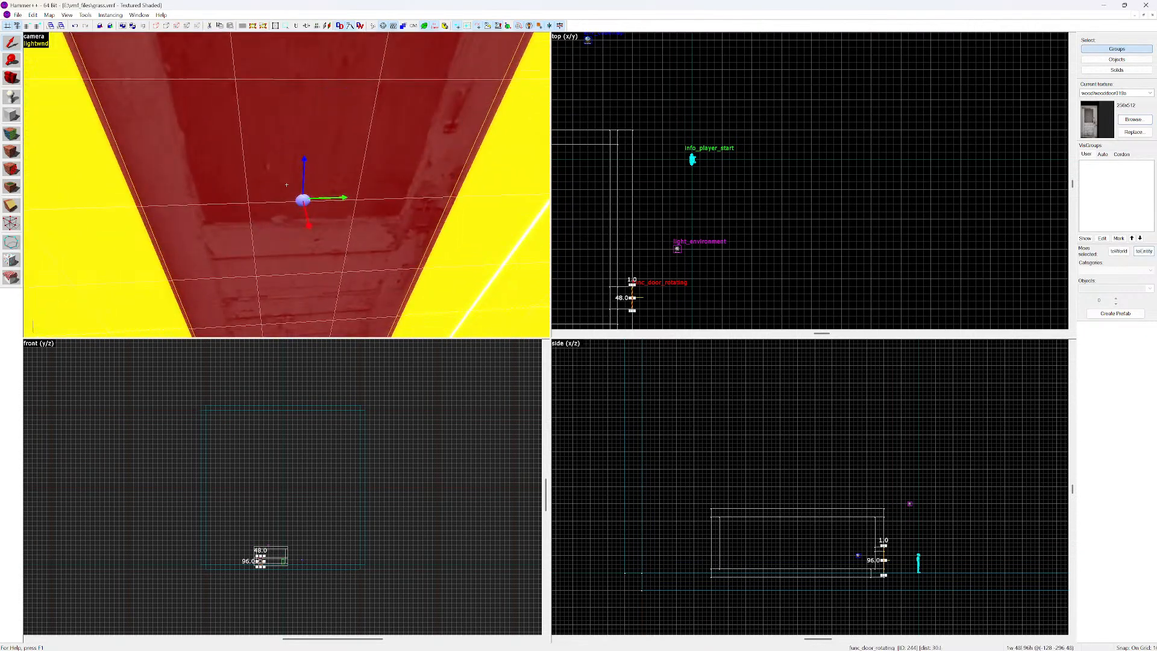
key("s")
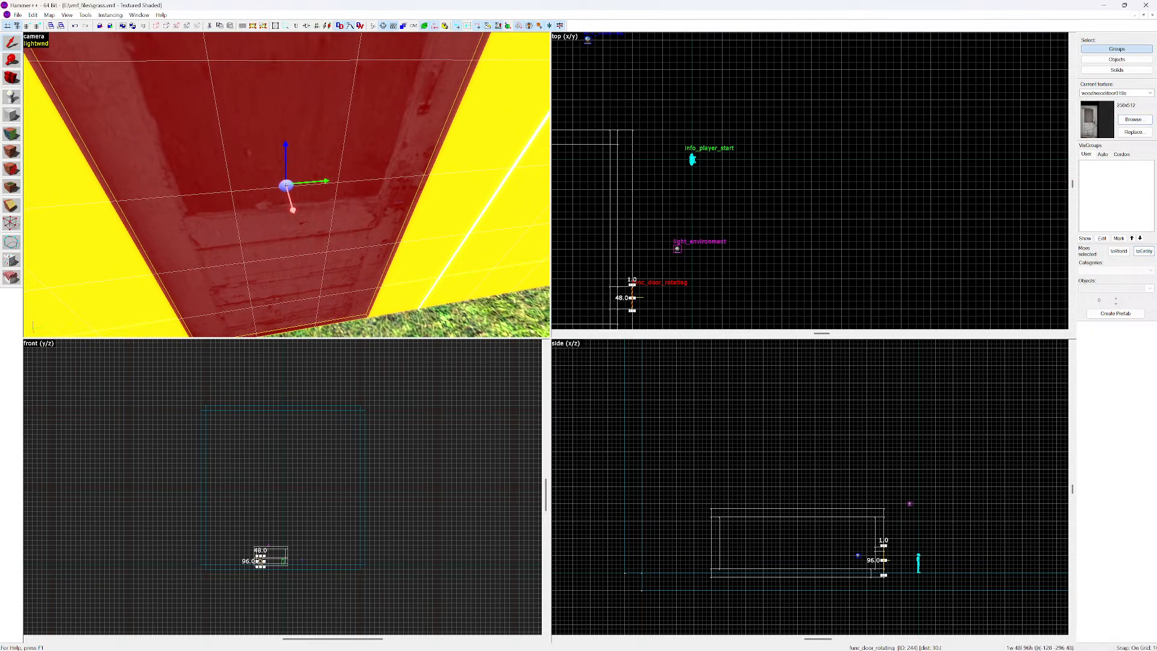
key("alt+Return")
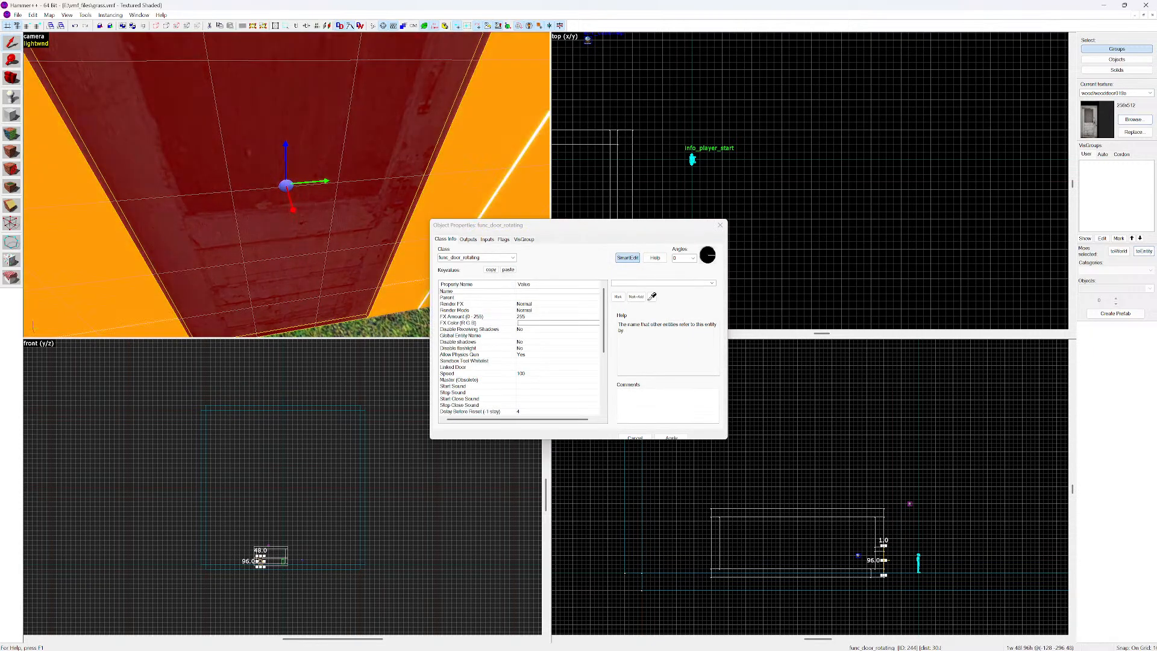
Look through the door's keyvalues and its other property pages for the setting that controls the rotation point
scroll(519, 350, "down", 1)
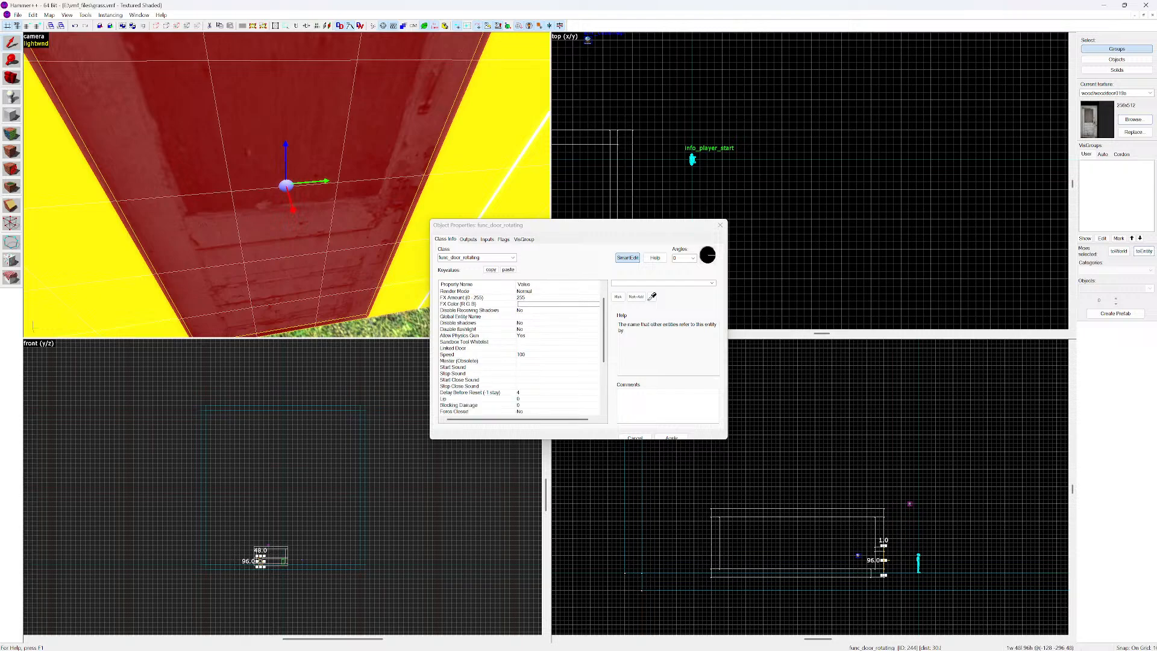
scroll(519, 349, "down", 3)
scroll(520, 349, "up", 4)
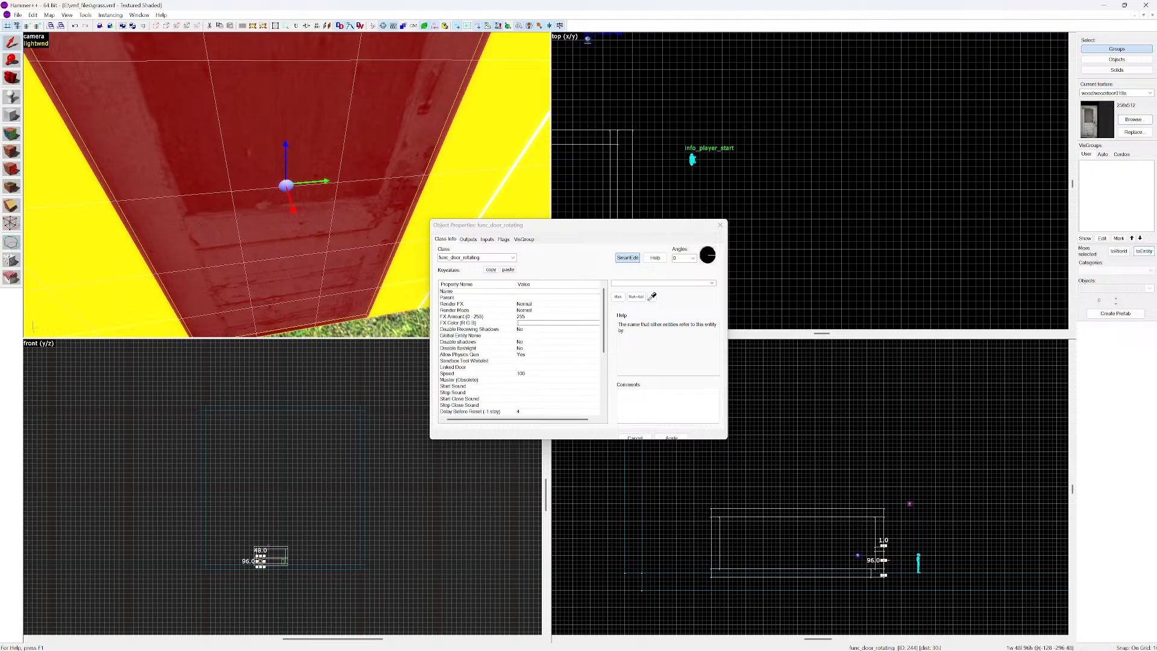
left_click(519, 317)
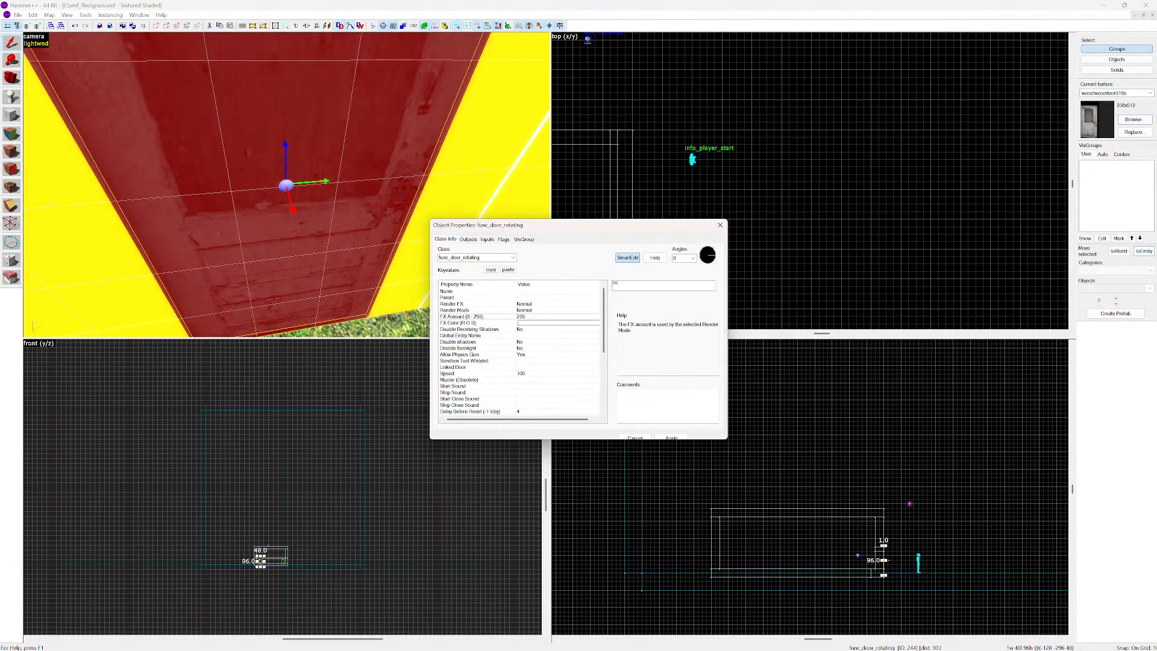
key("ctrl+Tab")
key("ctrl+Tab")
key("ctrl+Tab")
key("ctrl+Tab")
key("ctrl+Tab")
Change the door's Origin (X Y Z) value to move the pivot sideways toward the door's edge, and apply it
scroll(520, 348, "down", 4)
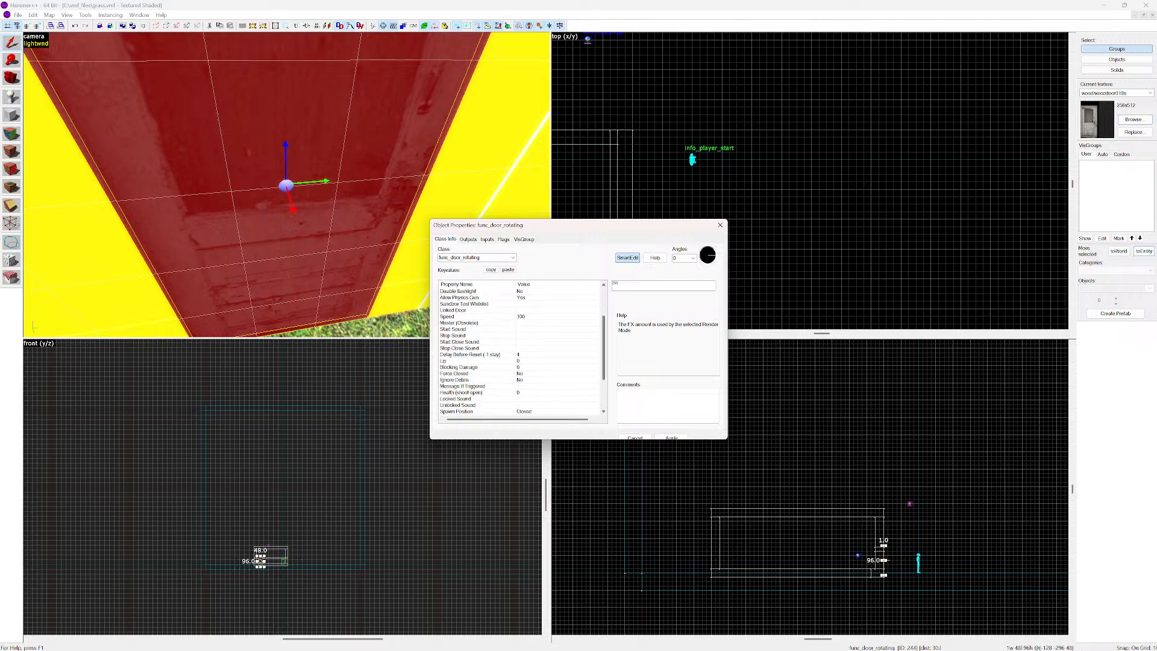
scroll(519, 348, "down", 6)
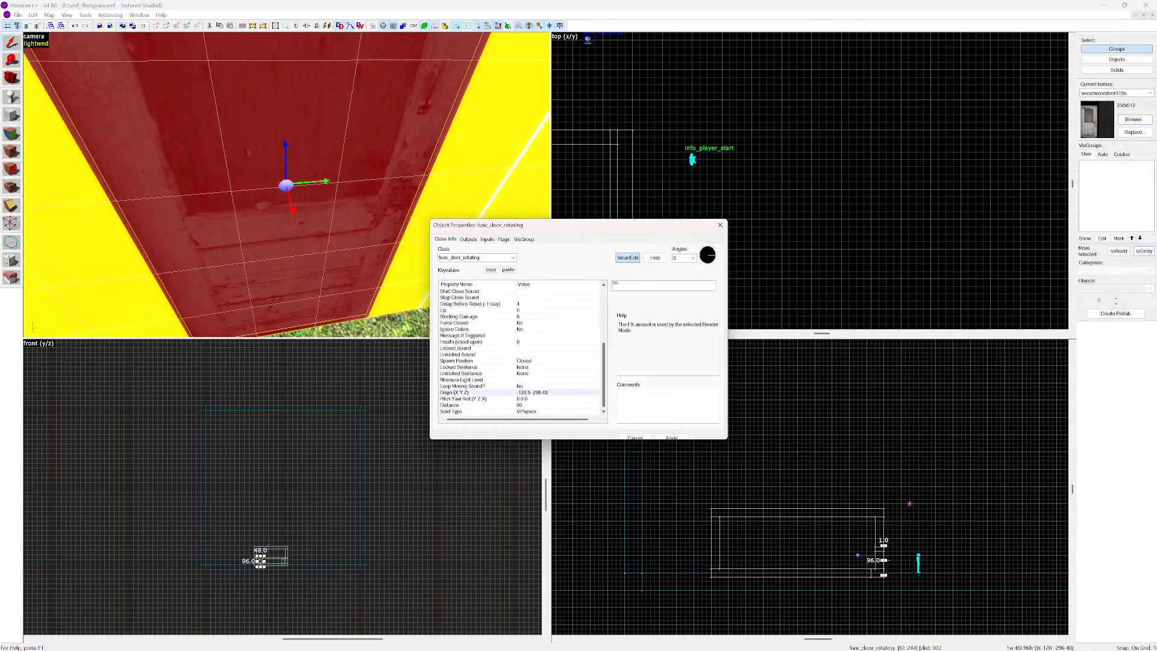
left_click(458, 392)
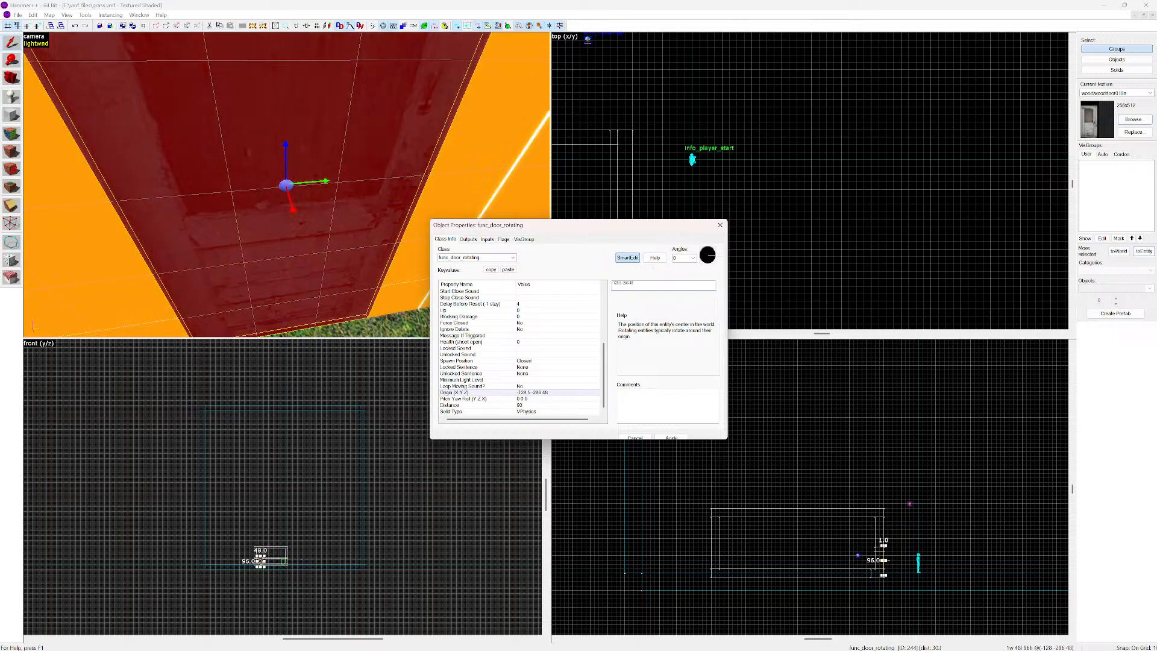
left_click(671, 437)
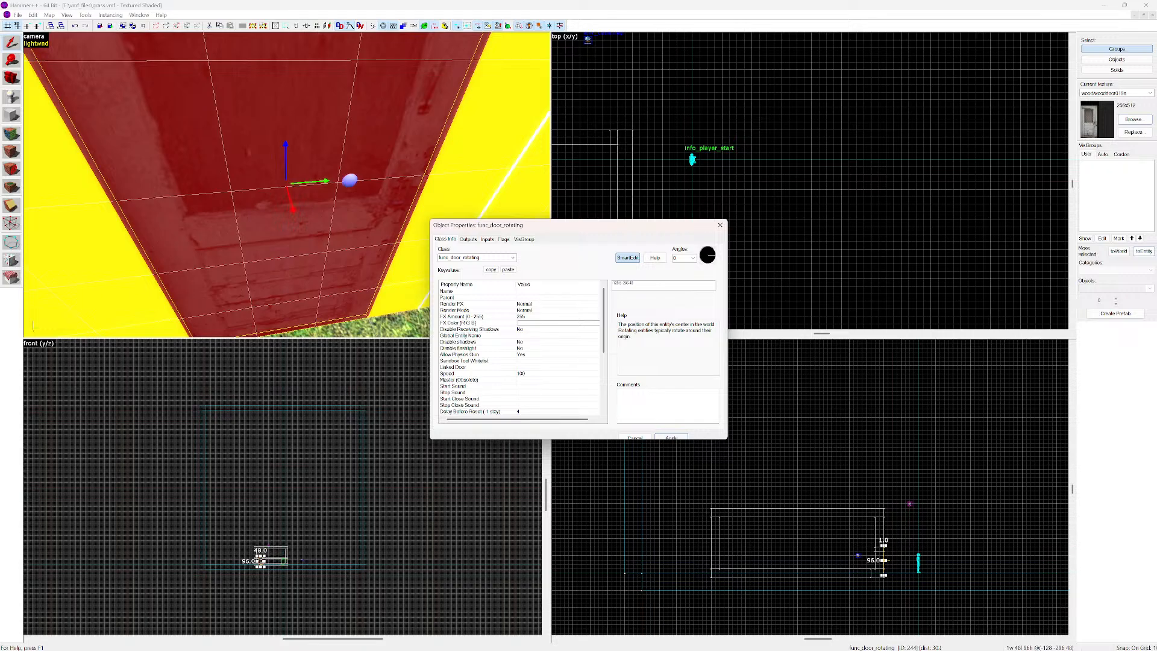
Adjust the door's Origin (X Y Z) until its pivot sits at the door's hinge edge, apply it and close the properties
double_click(626, 283)
type("-300")
key("Return")
scroll(286, 184, "down", 3)
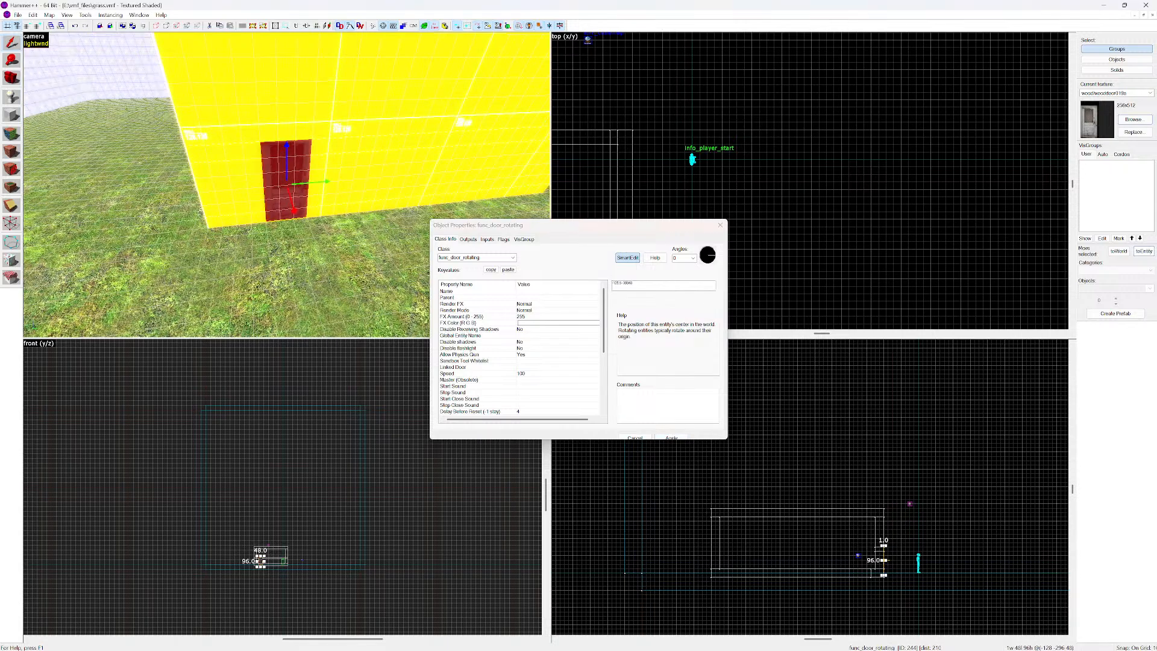
scroll(286, 185, "up", 4)
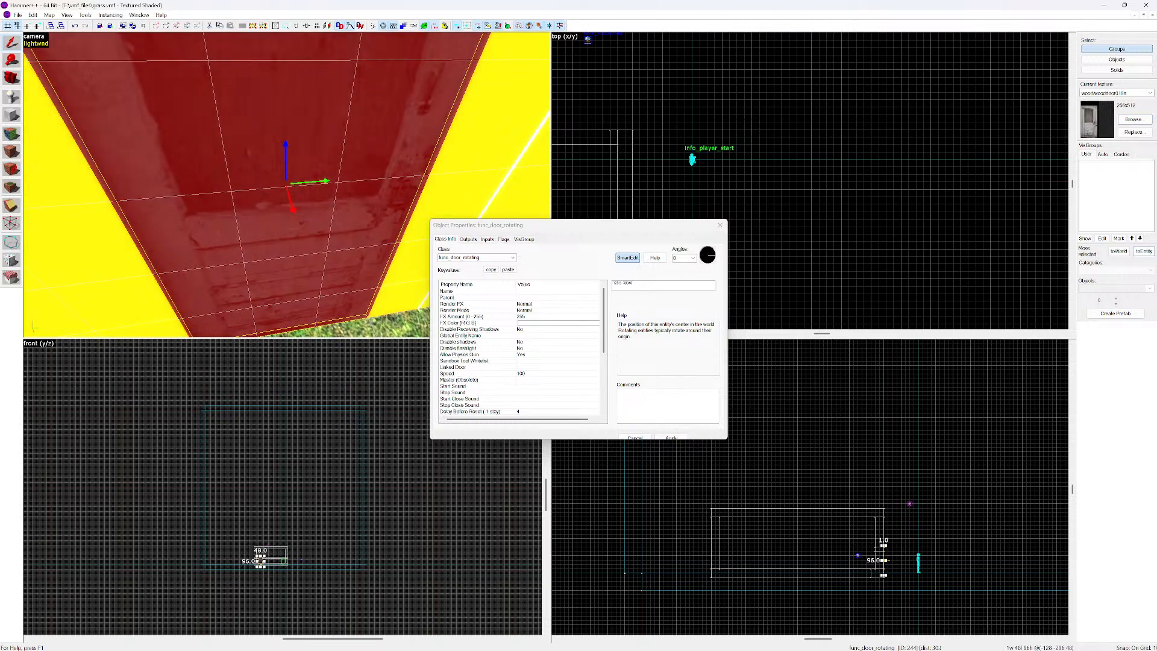
left_click(671, 436)
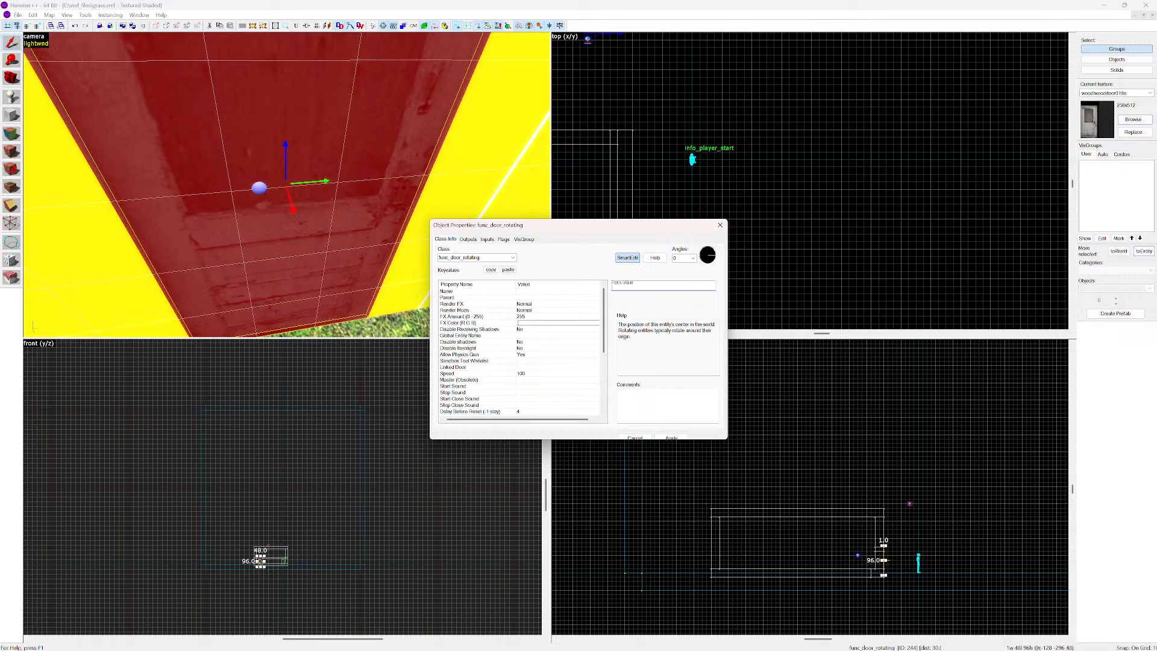
left_click(670, 437)
left_click(670, 437)
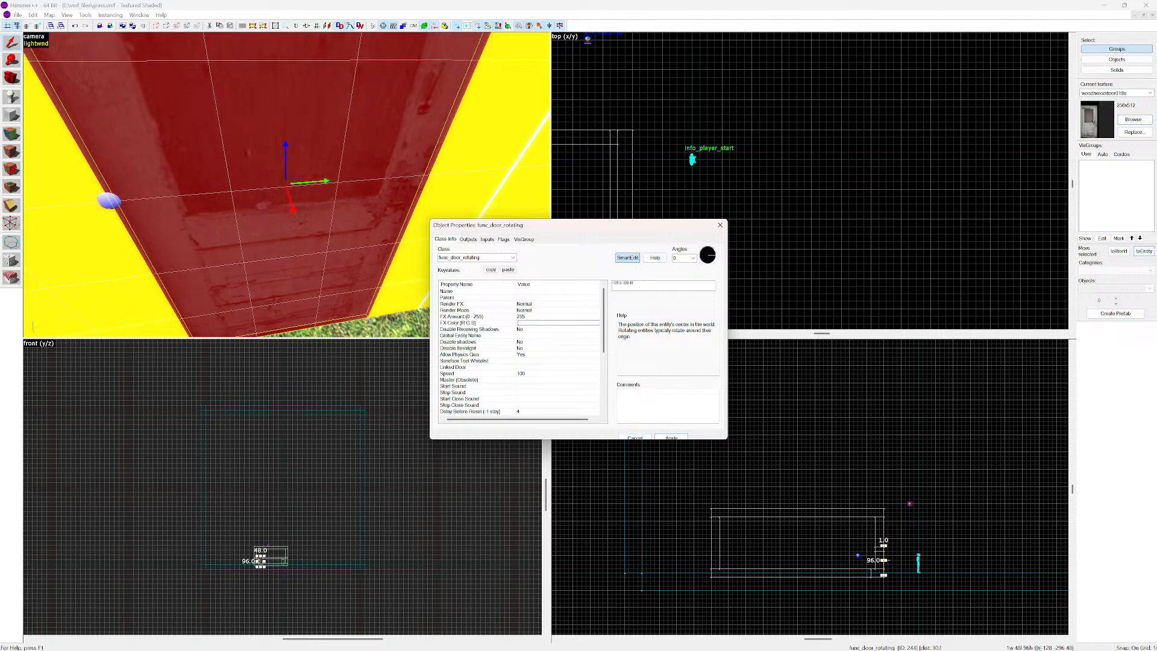
left_click(719, 225)
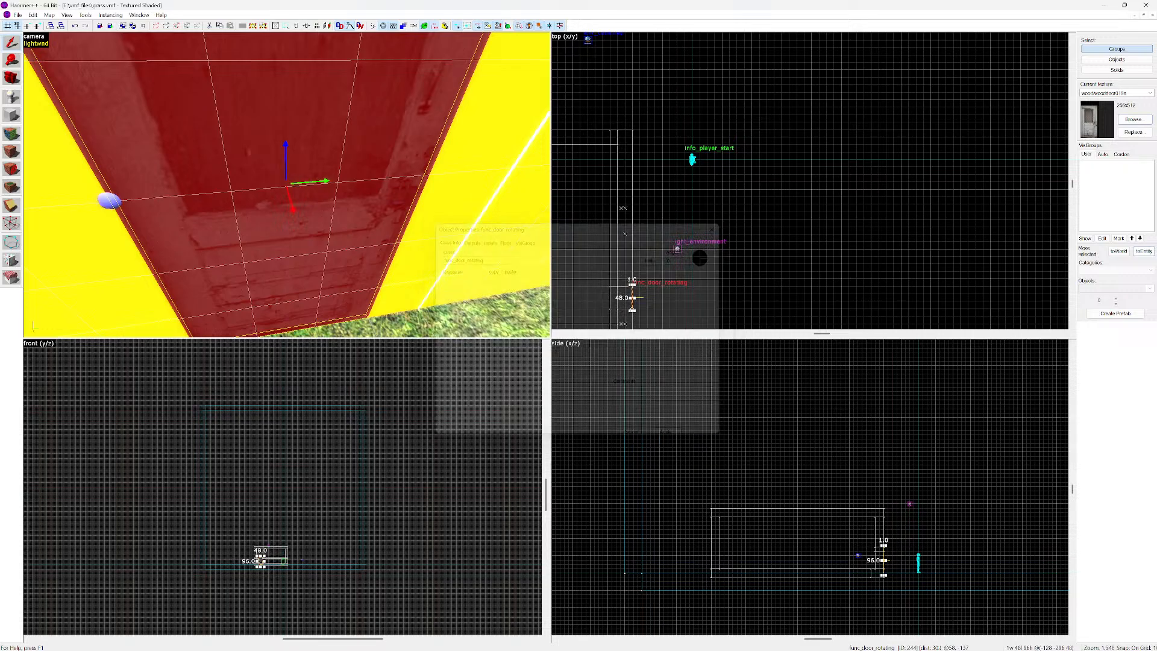
Compile and run the map with BSP, VIS and RAD all set to Normal
left_click(18, 14)
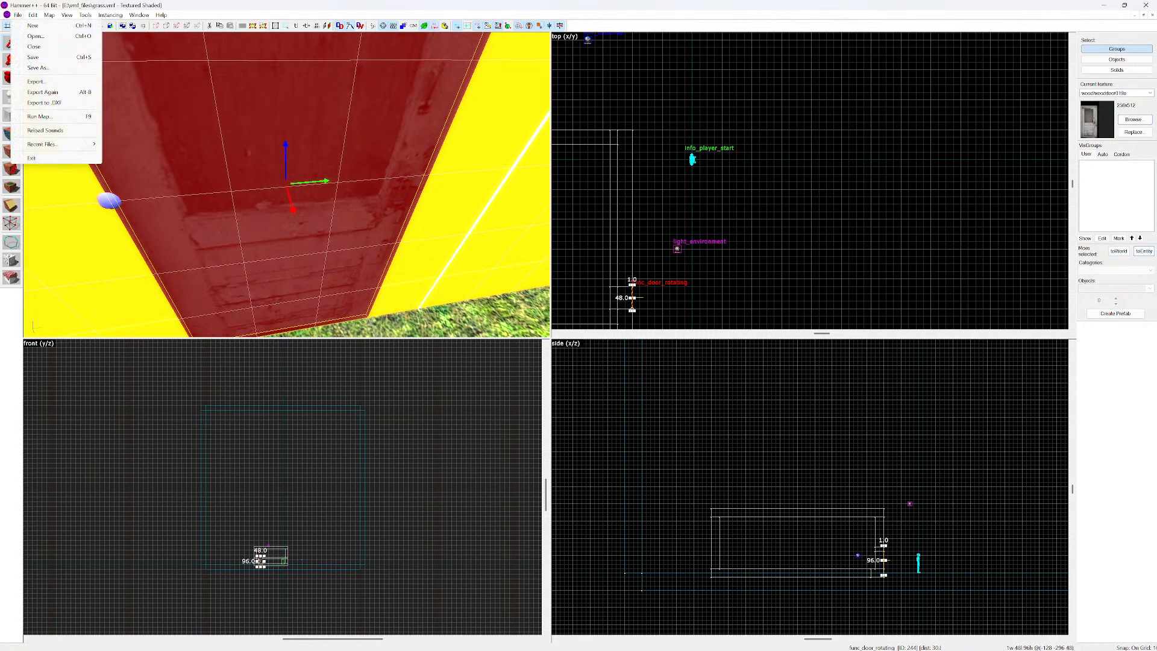
left_click(17, 15)
left_click(18, 14)
left_click(42, 116)
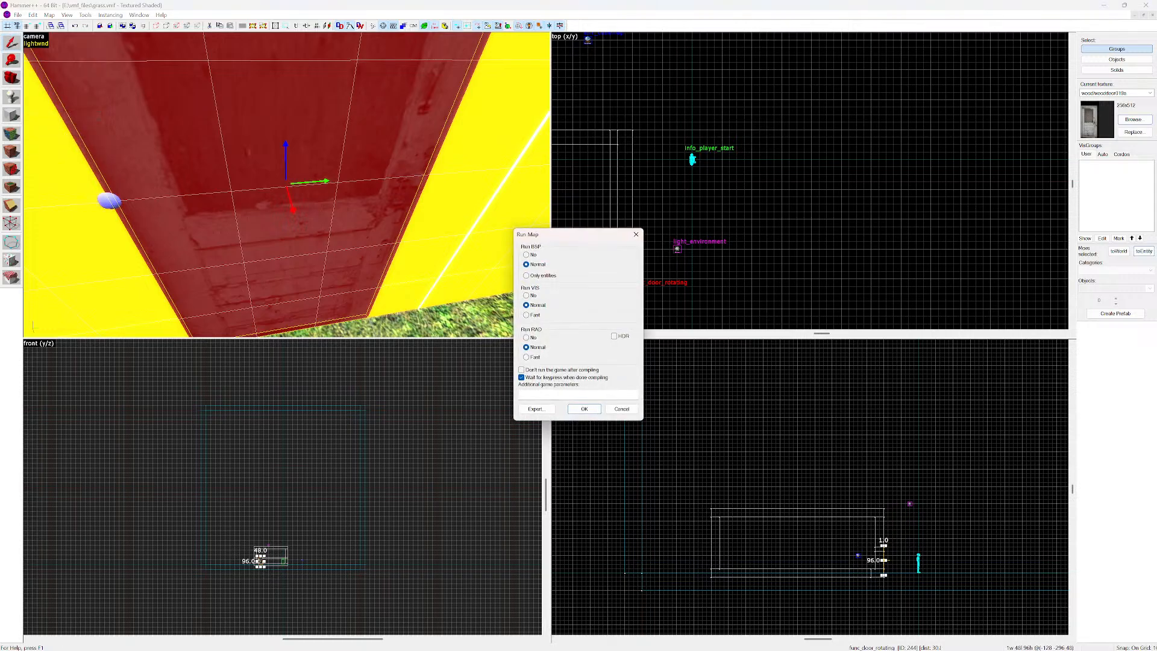
key("Return")
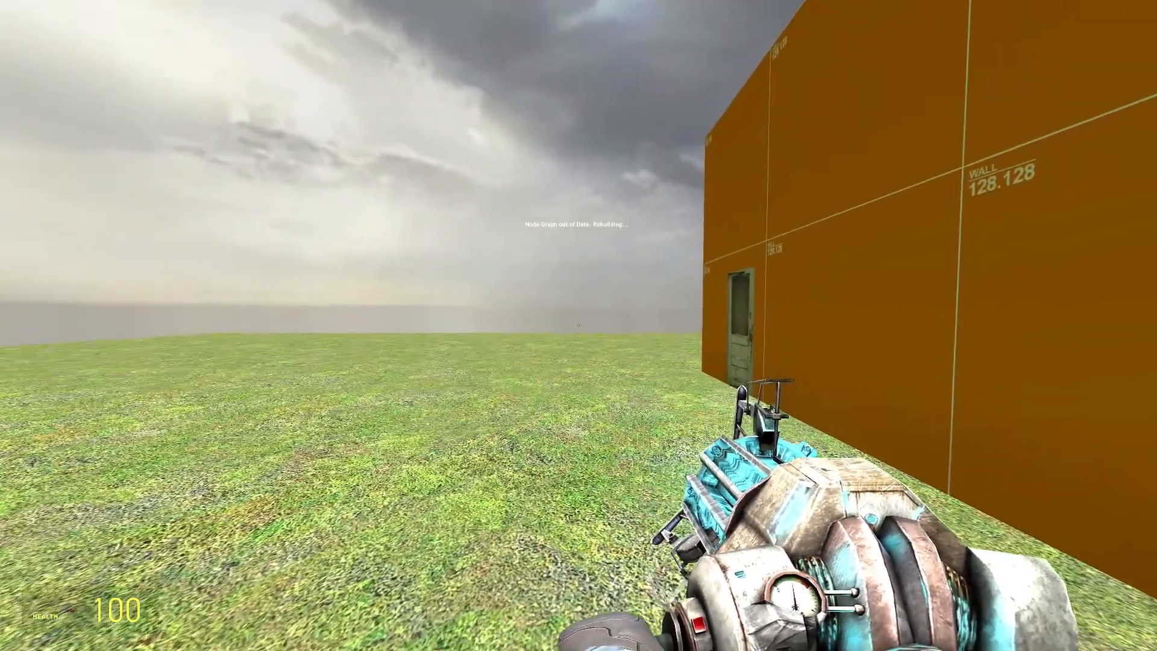
Walk up to the building's door in the running game, open it and go inside to check its swing
key("w")
key("w")
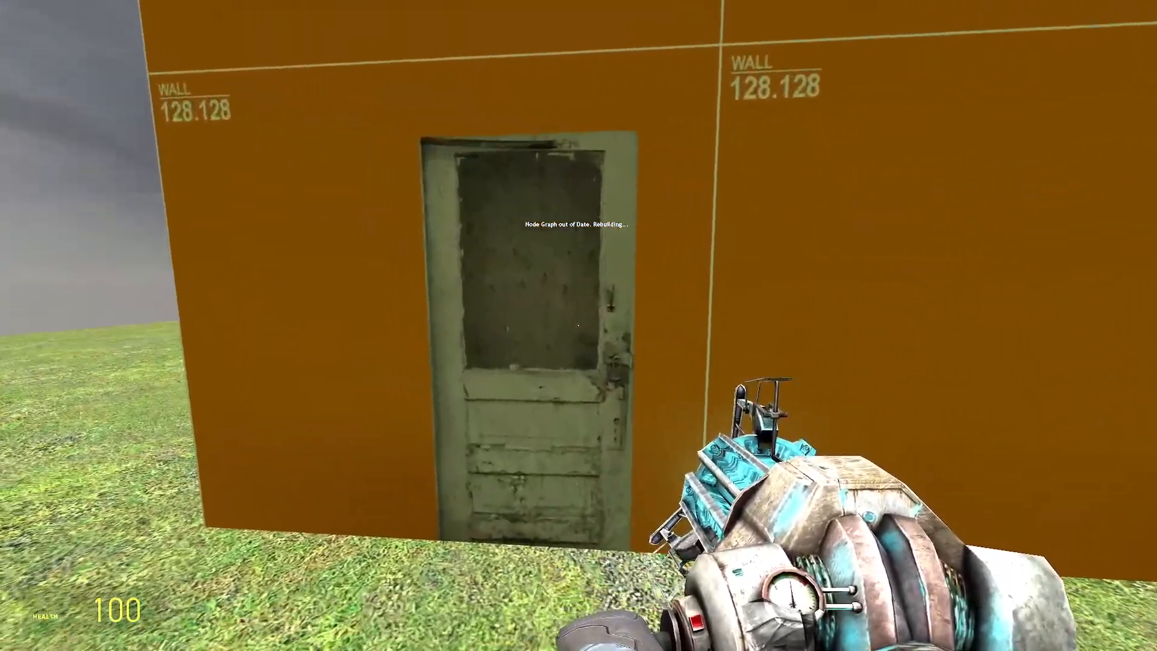
key("e")
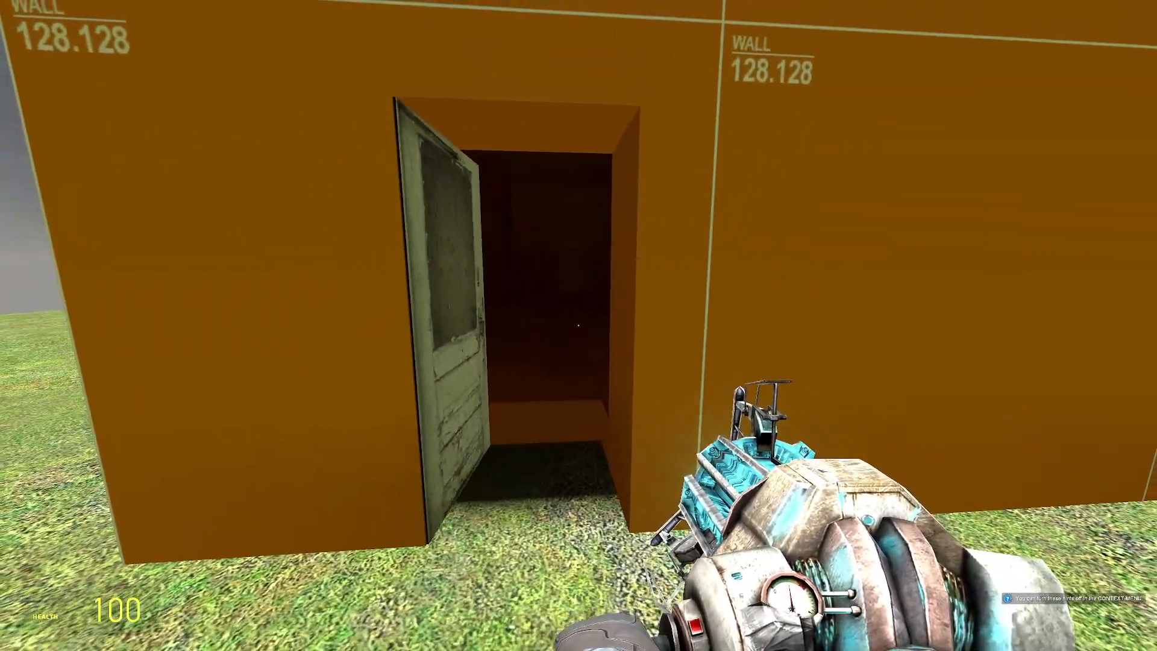
key("w")
key("w")
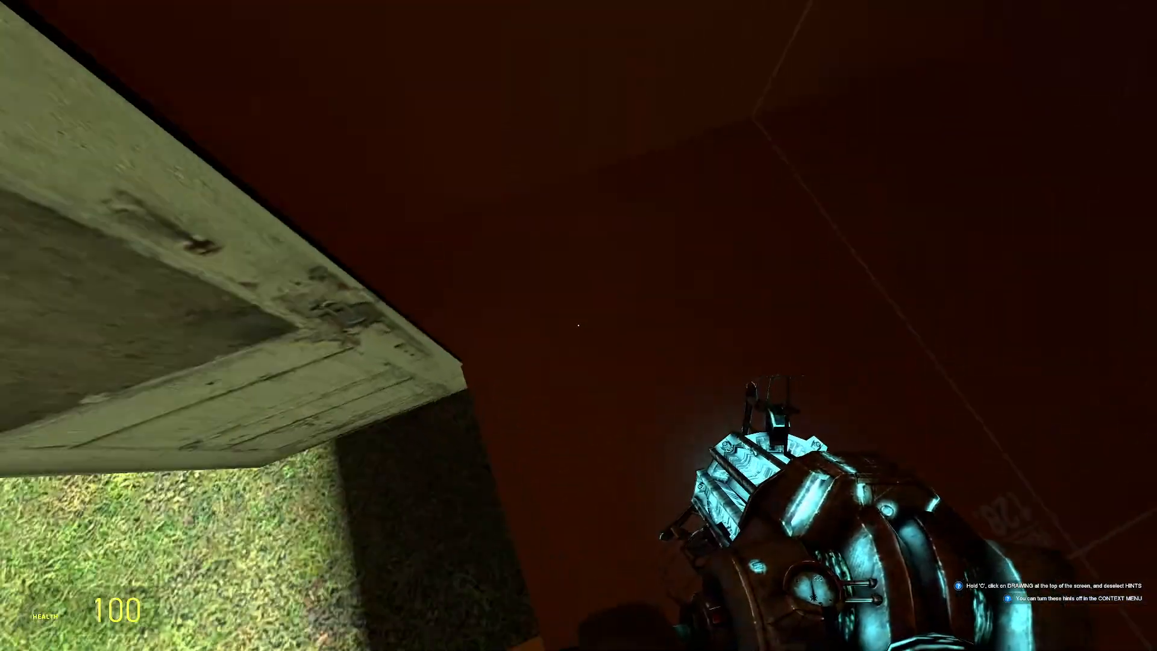
key("s")
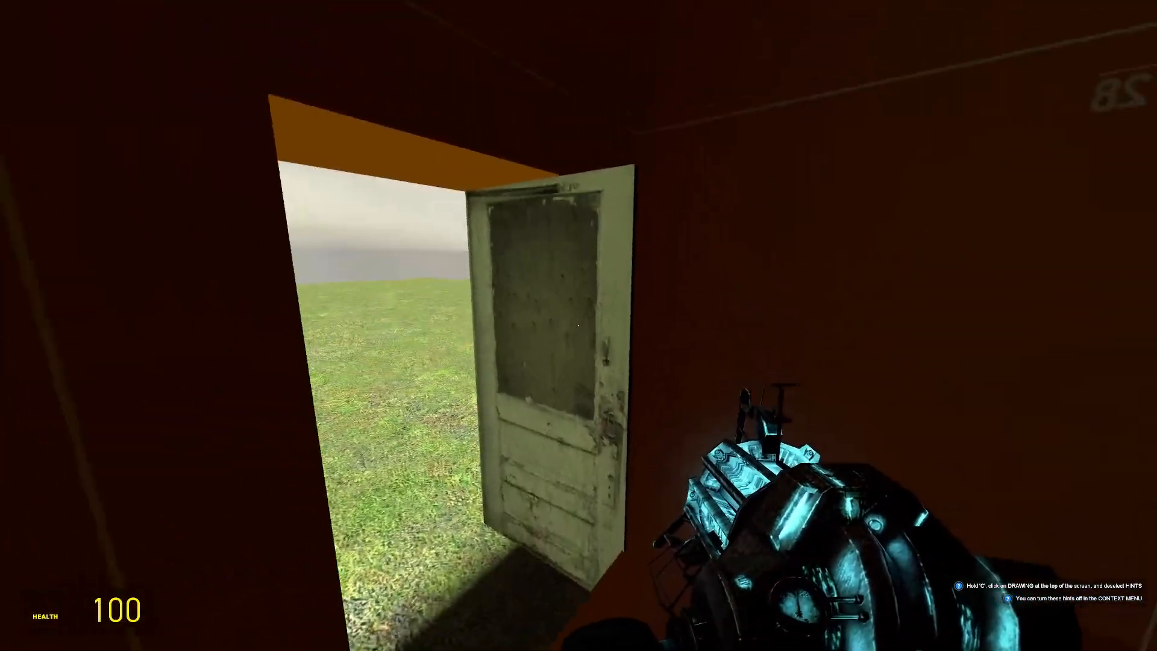
Test the door from inside the building, walk through the dark room and return to the closed door
key("e")
key("w")
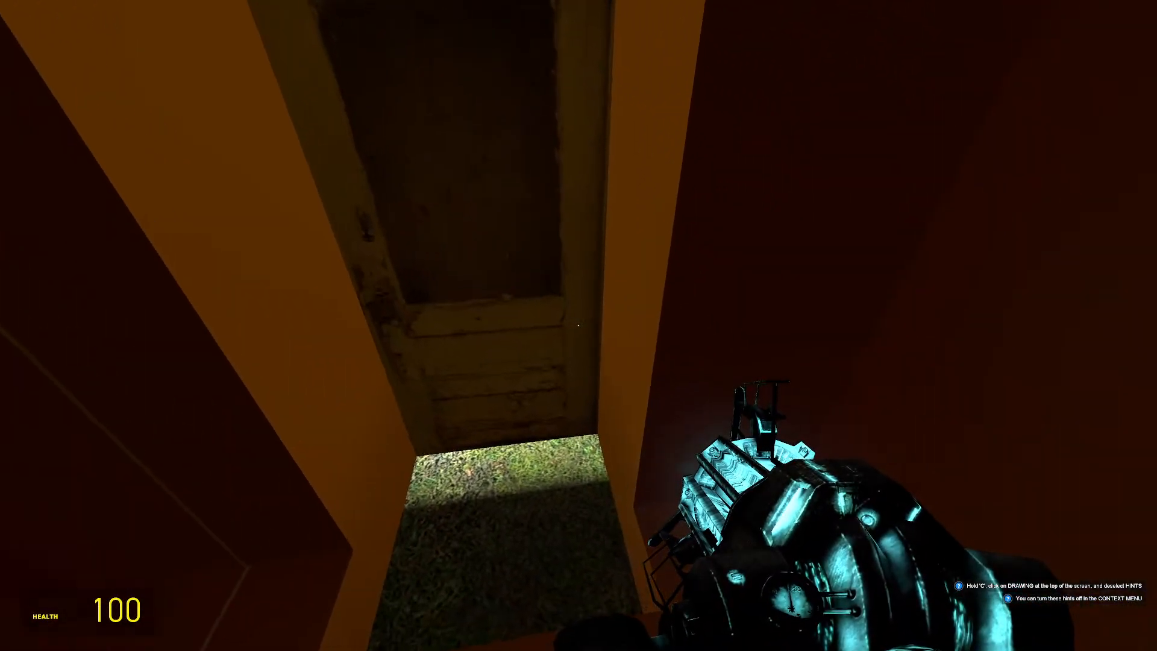
key("s")
key("w")
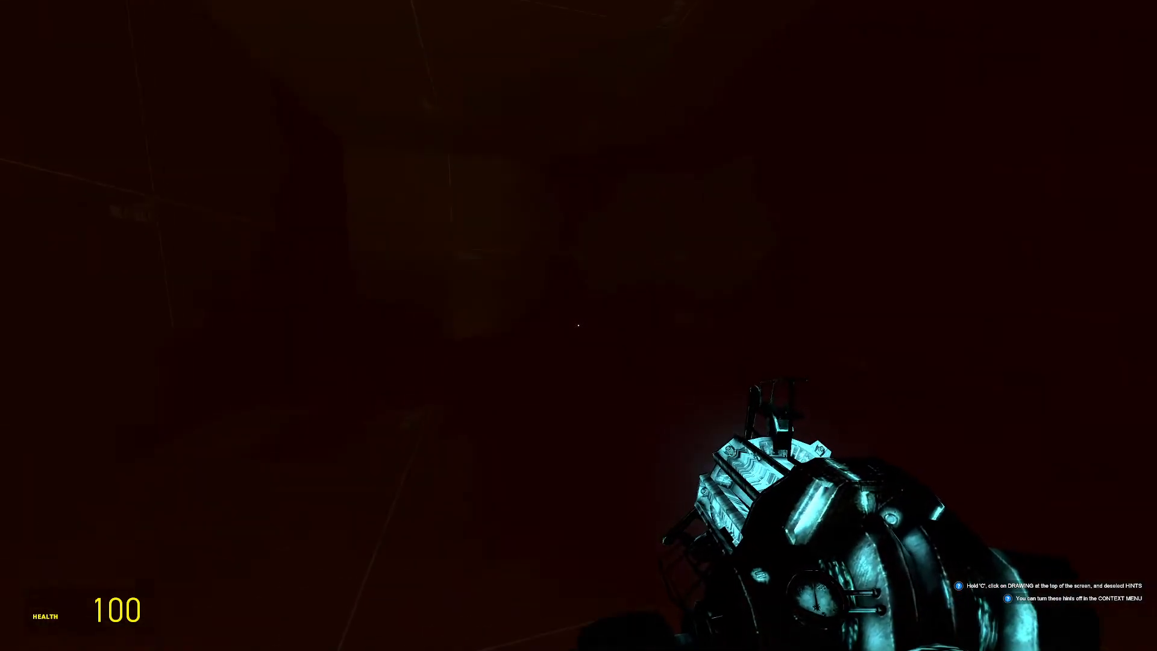
key("w")
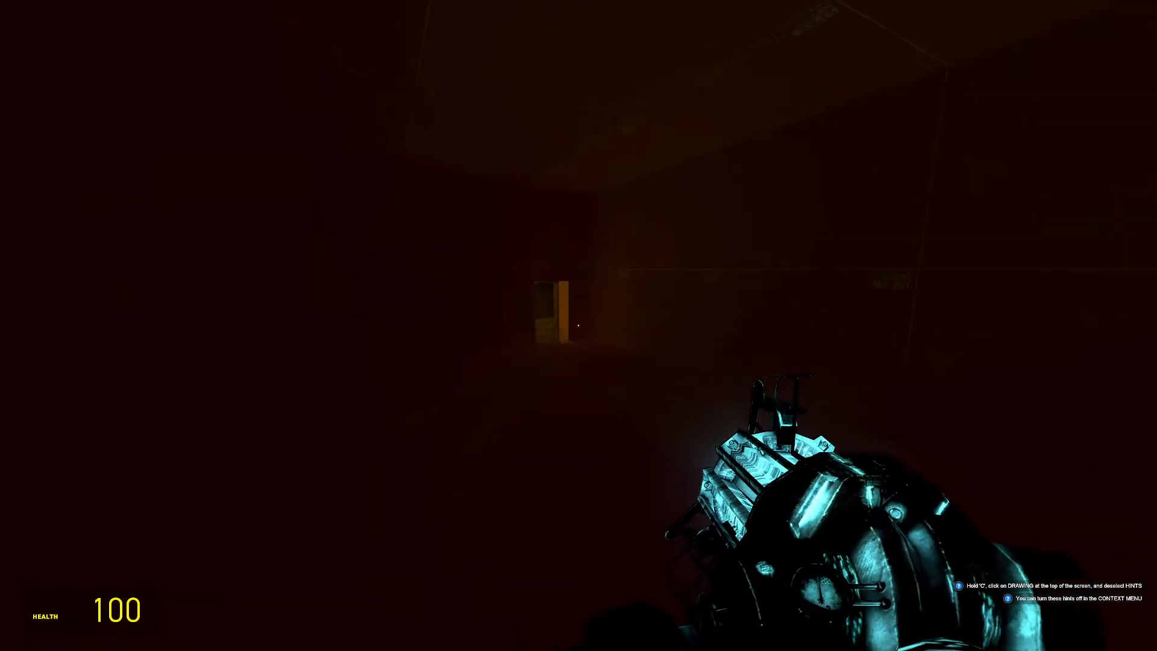
key("w")
key("w")
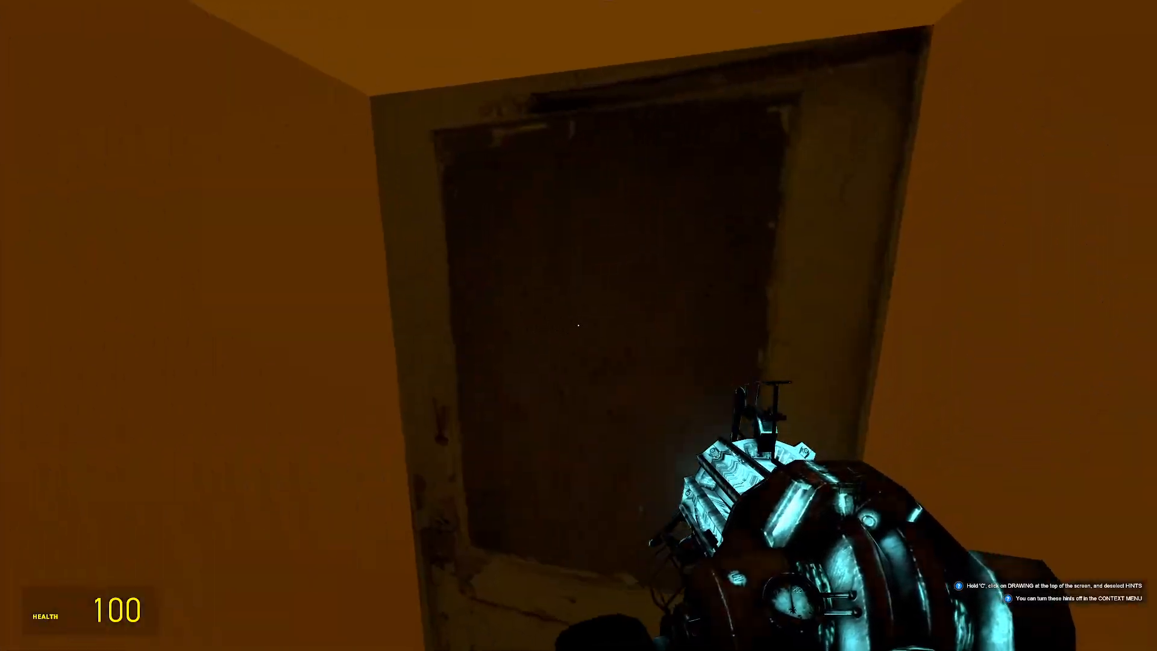
Open the door from inside, walk out around the wall and test its opening direction from outside
key("e")
key("w")
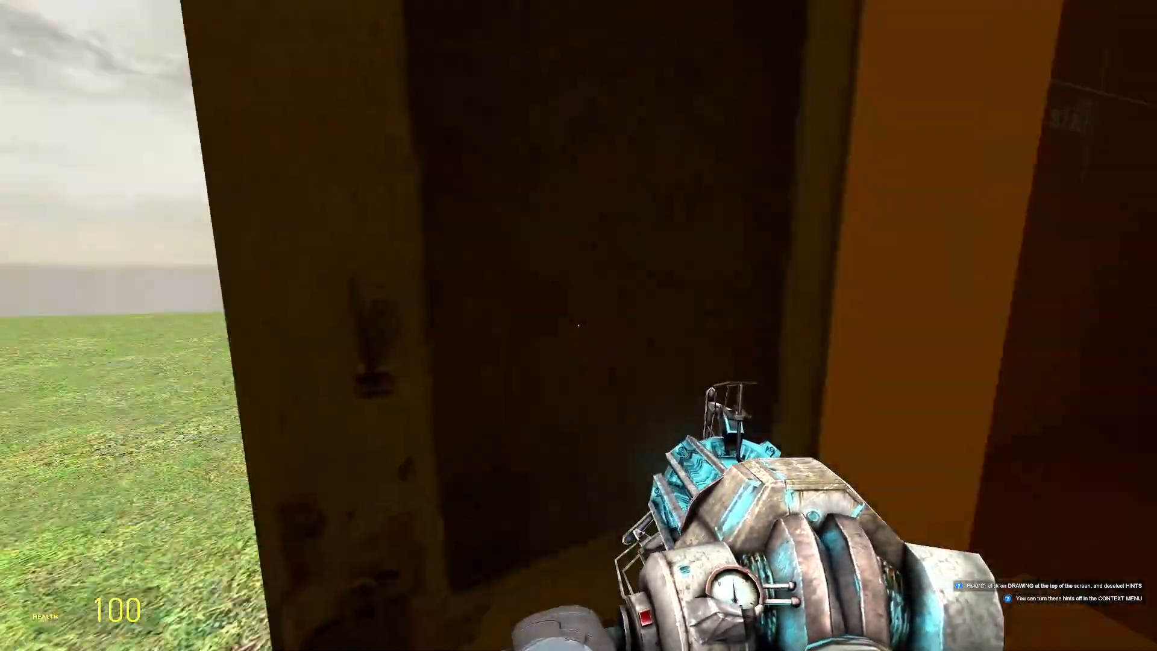
key("s")
key("s")
key("w")
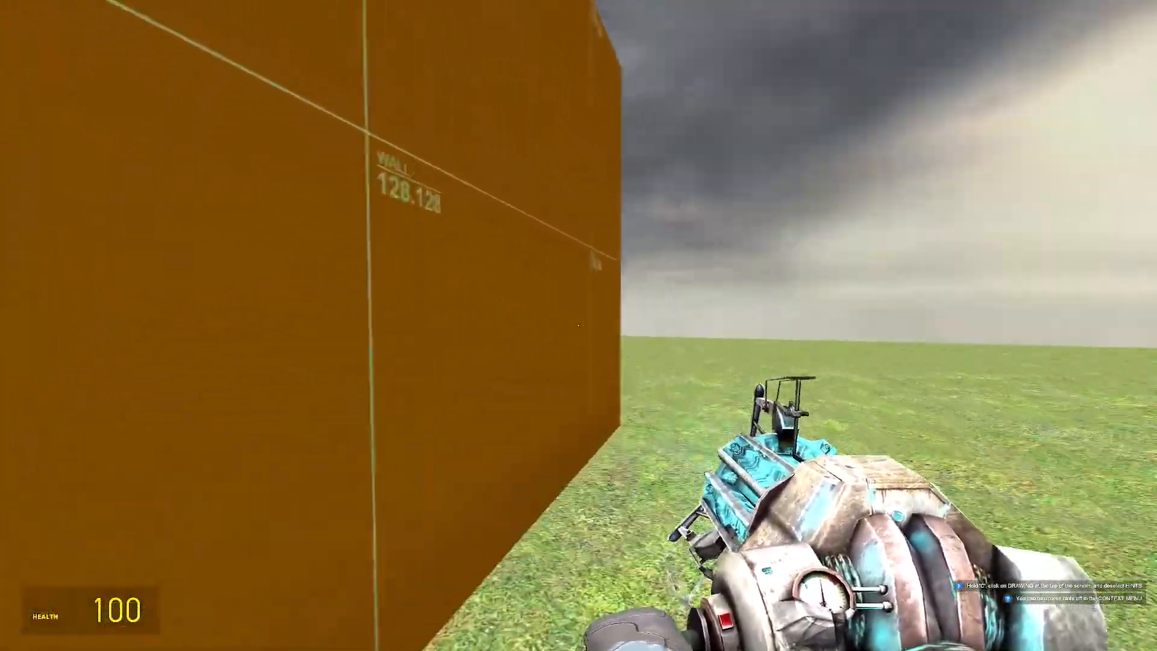
key("w")
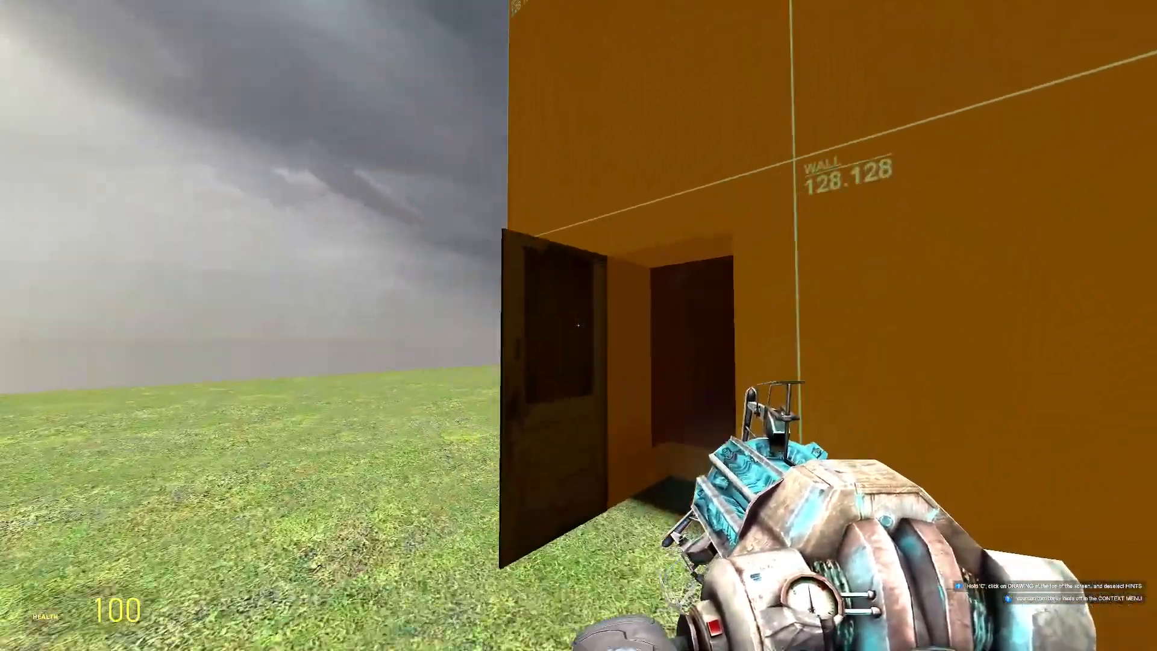
key("s")
key("e")
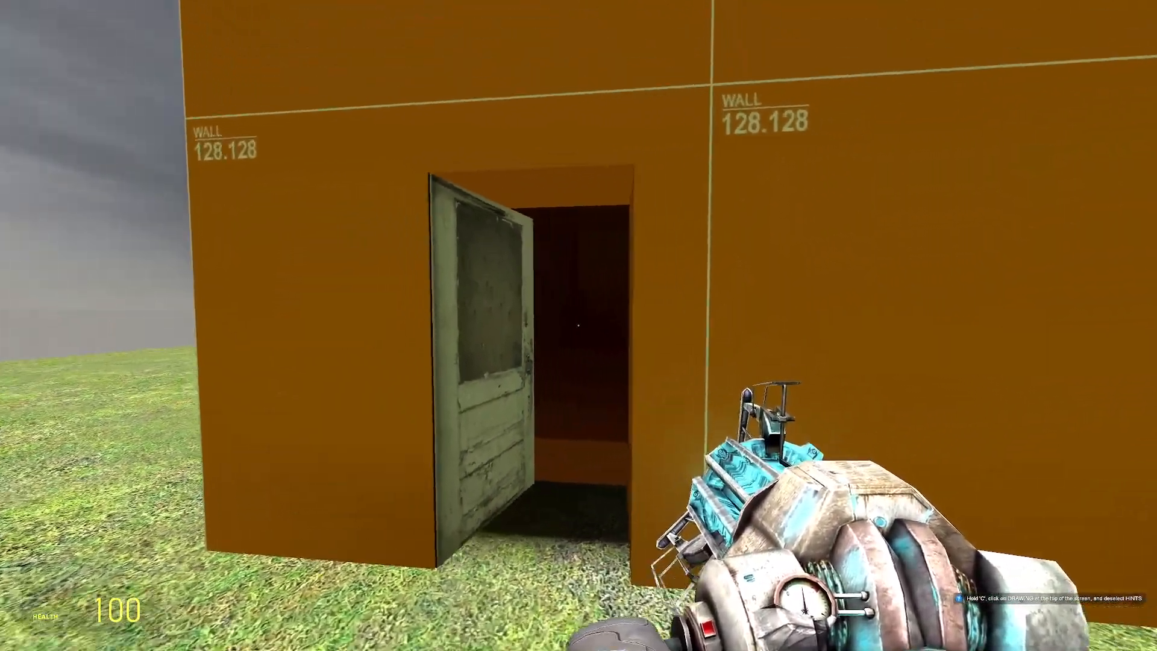
Pass through the doorway once more, view the building and its door from a distance, and leave the game for the Hammer++ editor
key("w")
key("w")
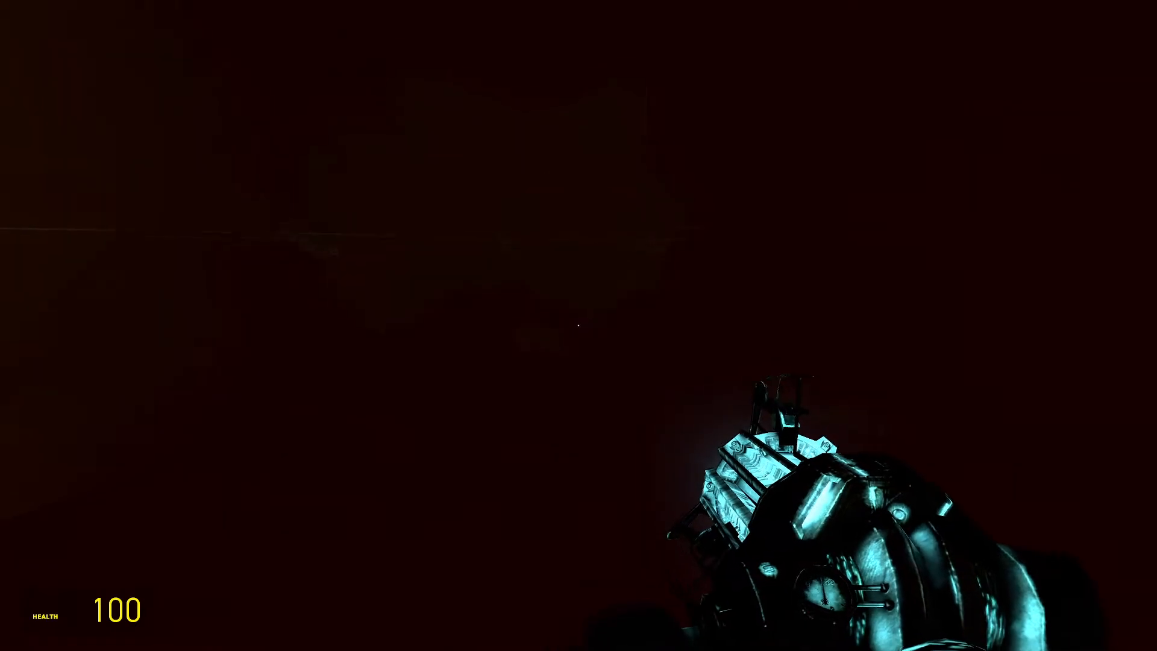
key("w")
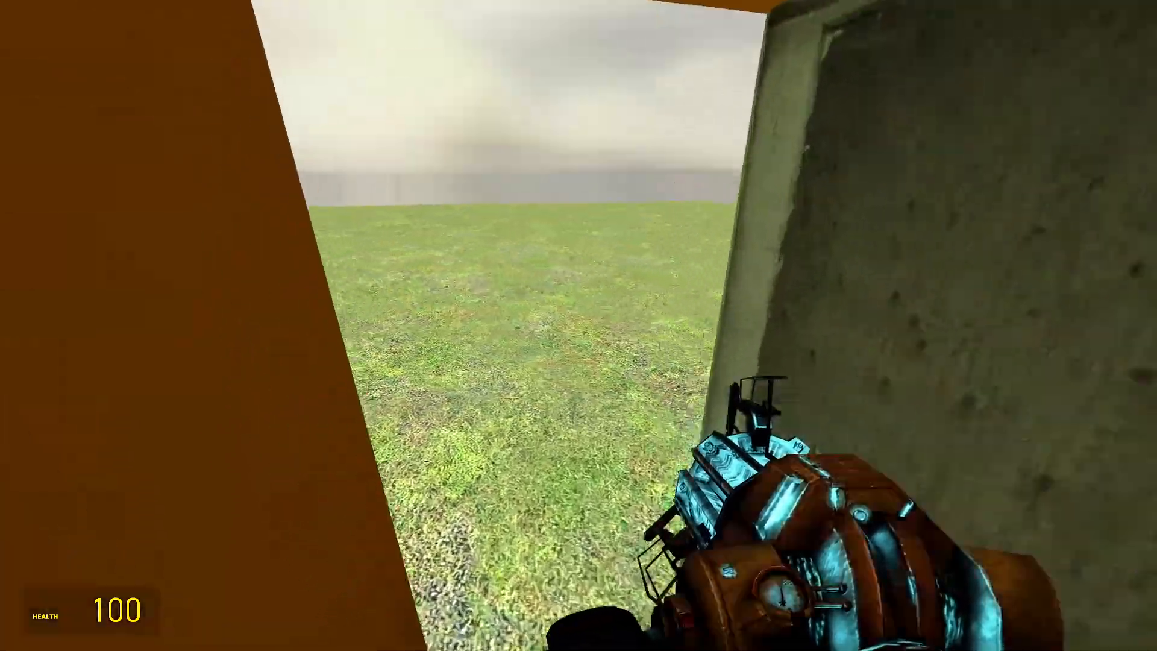
key("s")
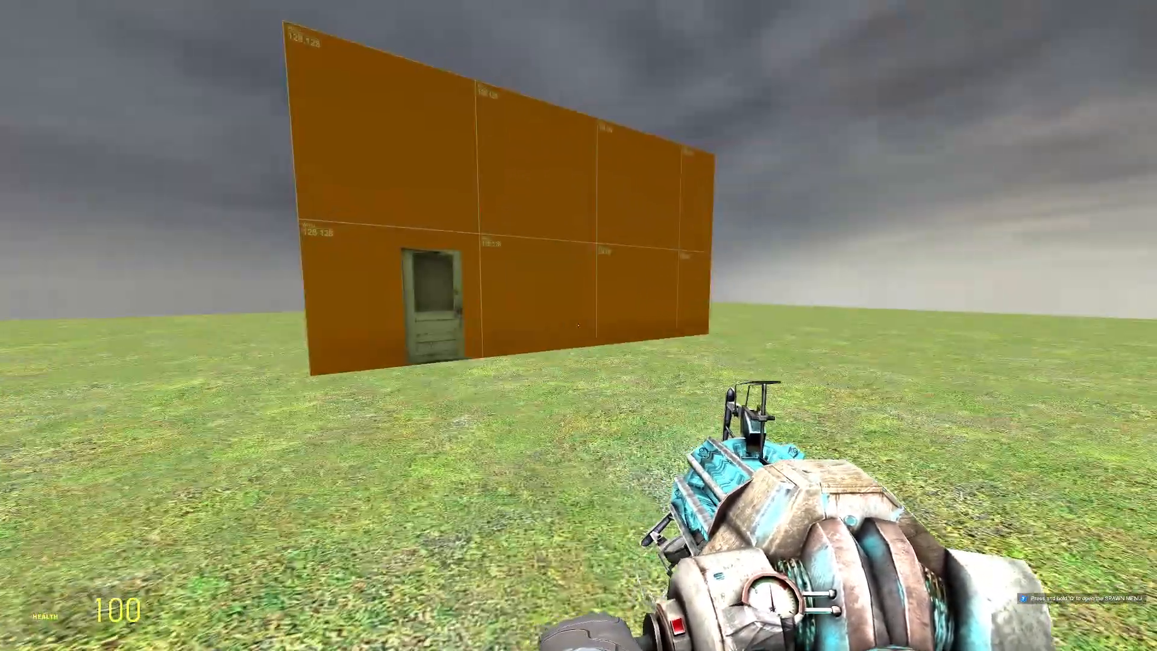
key("s")
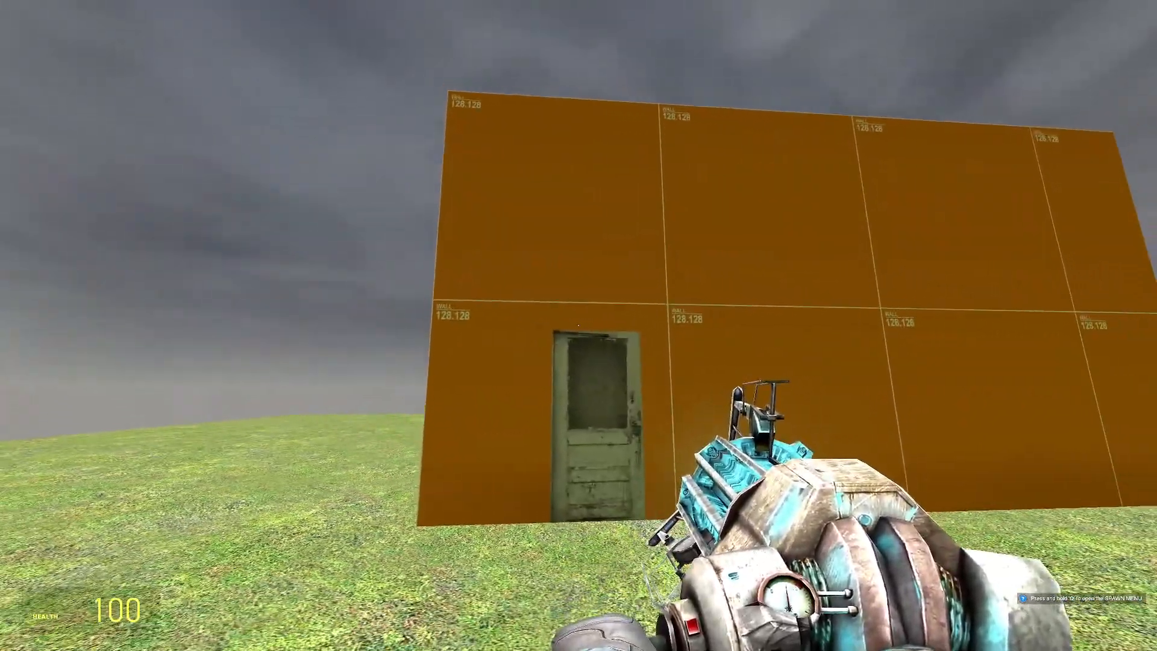
key("w")
key("Escape")
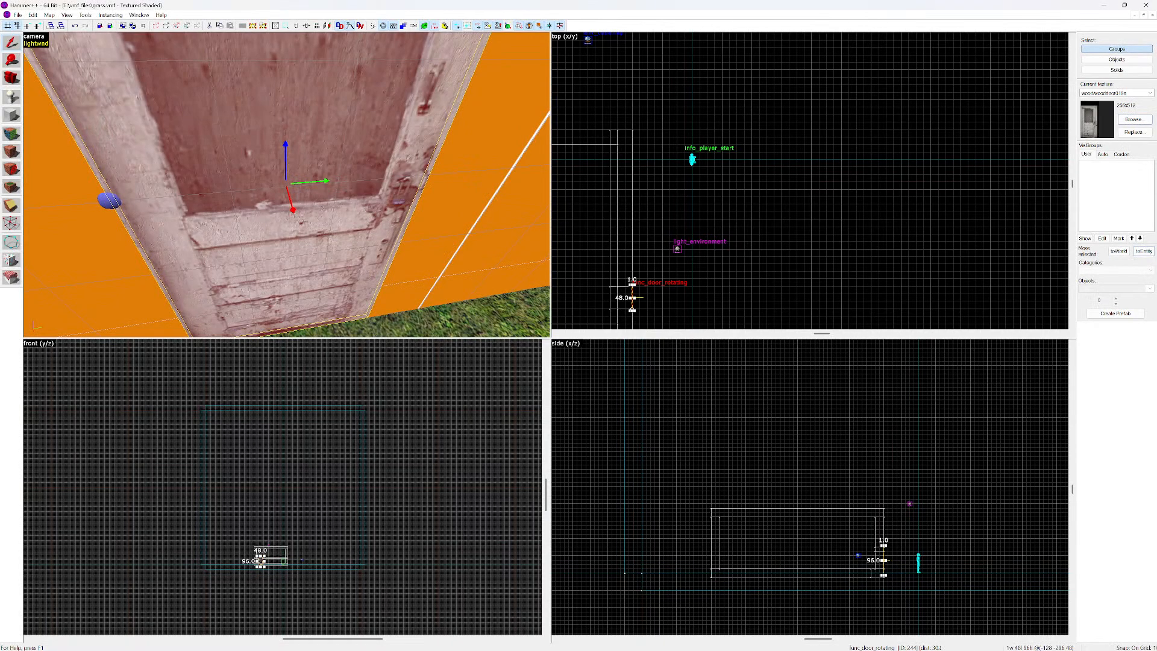
Move the camera away from and around the door to examine its hinge-edge pivot and the front wall
key("s")
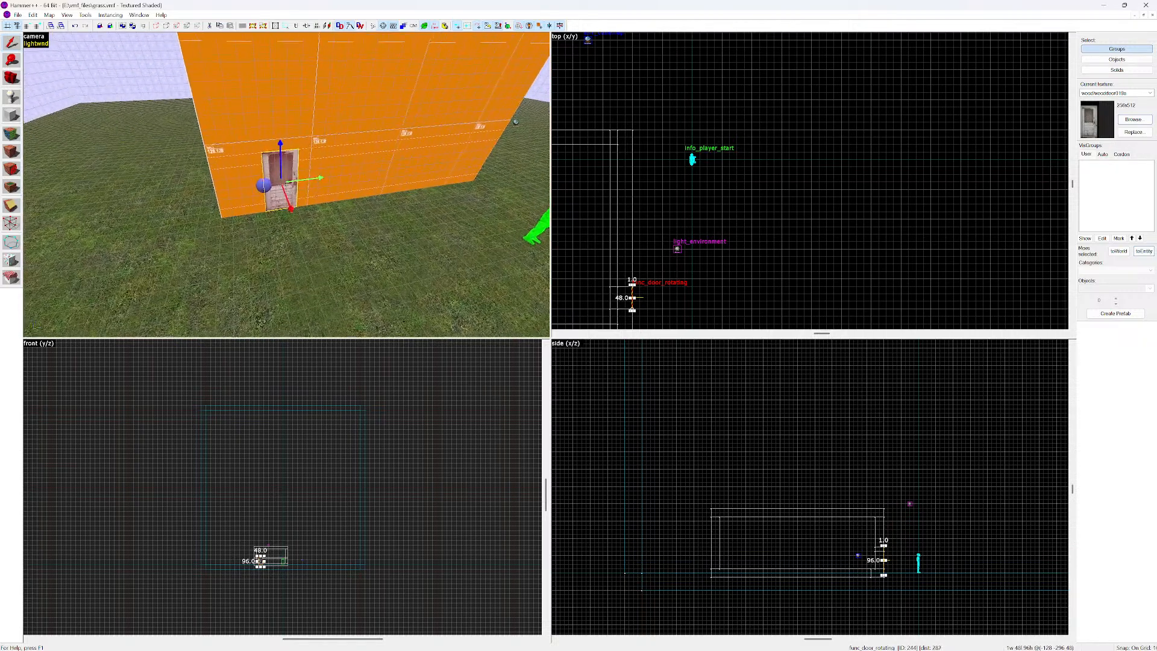
key("w")
key("w")
key("d")
key("s")
key("z")
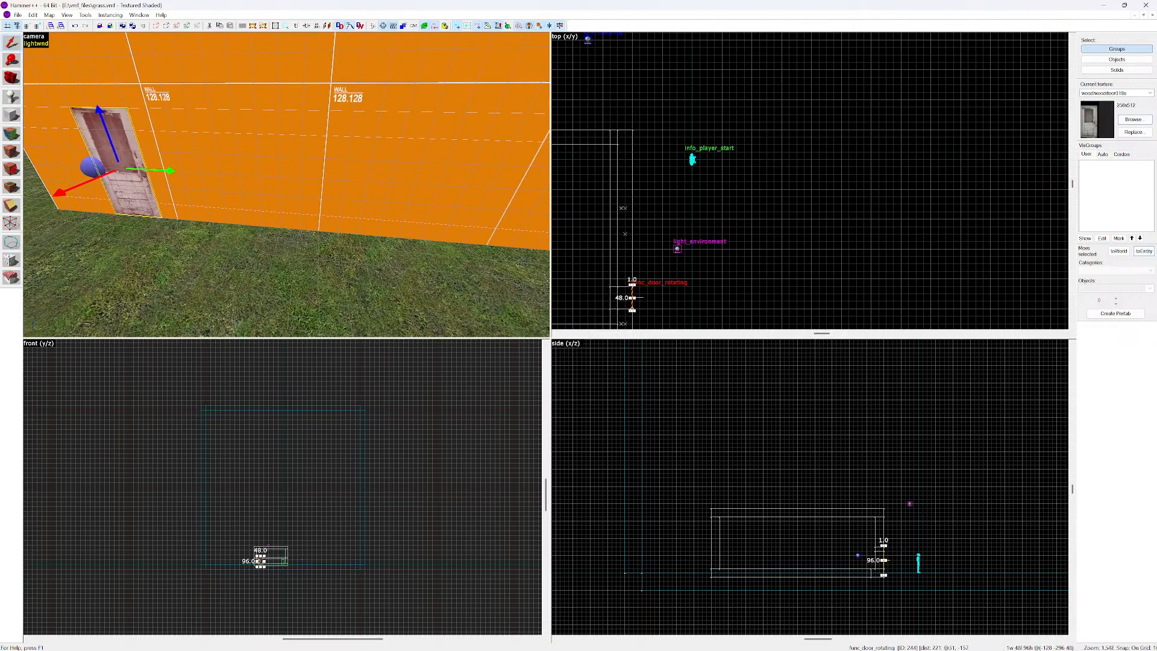
Outline a new primitive block across the skybox interior in the front view, 2048 units wide and 2032 units high
scroll(731, 223, "down", 3)
middle_click_drag(710, 241, 786, 228)
middle_click_drag(682, 208, 710, 202)
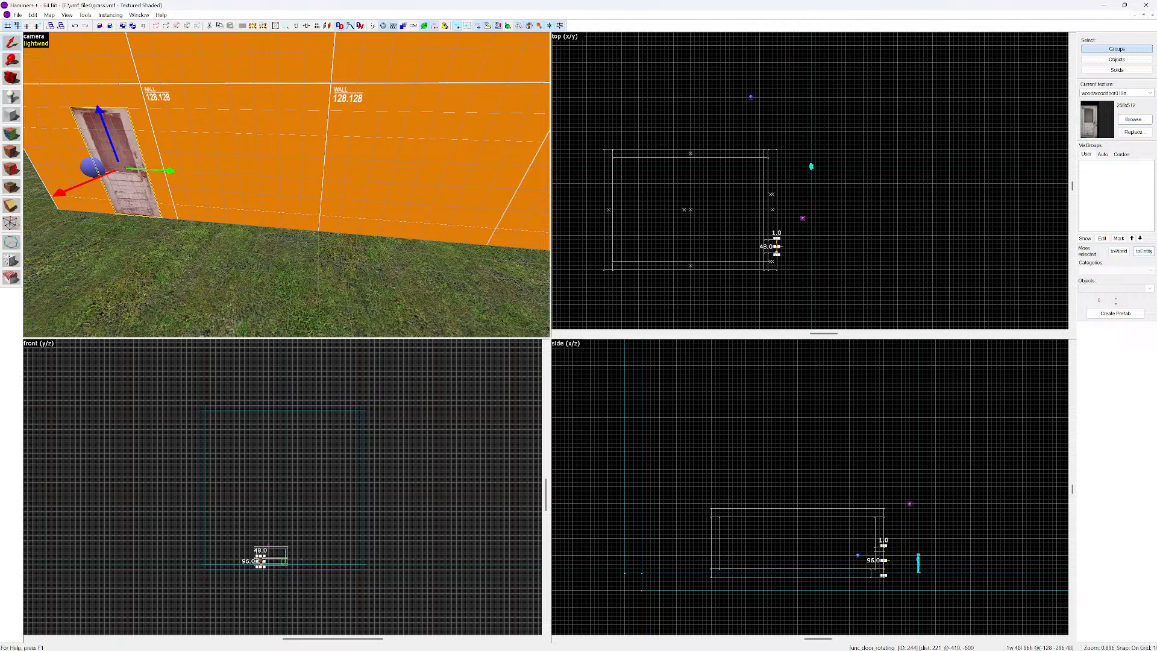
scroll(732, 401, "down", 3)
scroll(783, 561, "up", 3)
scroll(772, 517, "down", 1)
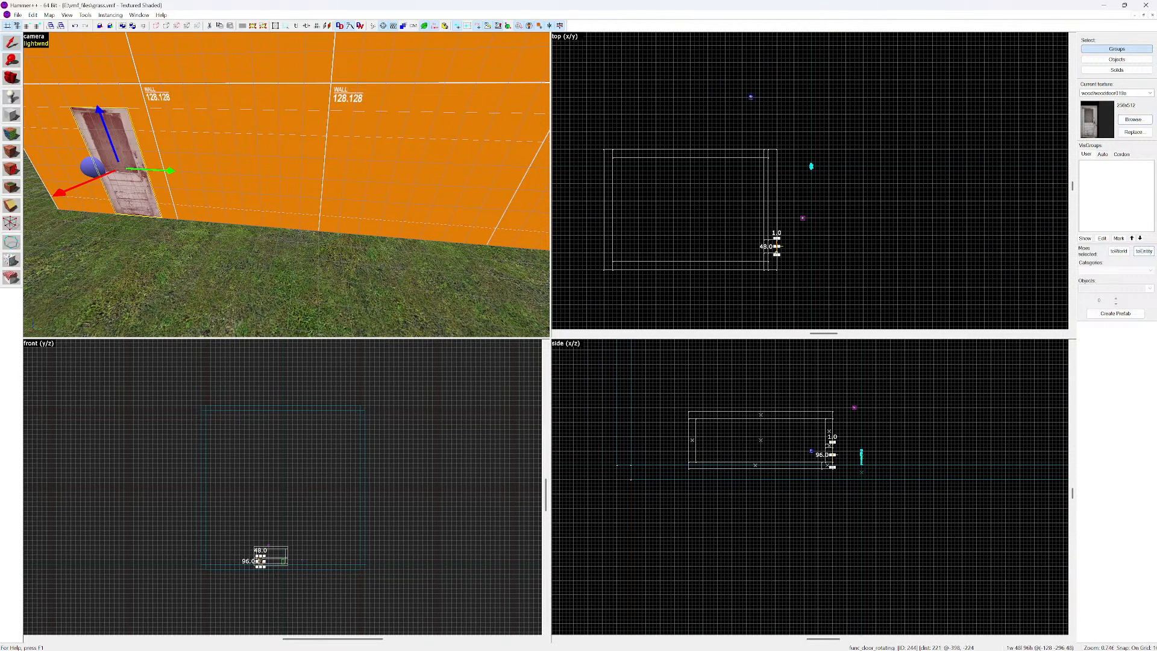
scroll(794, 498, "down", 1)
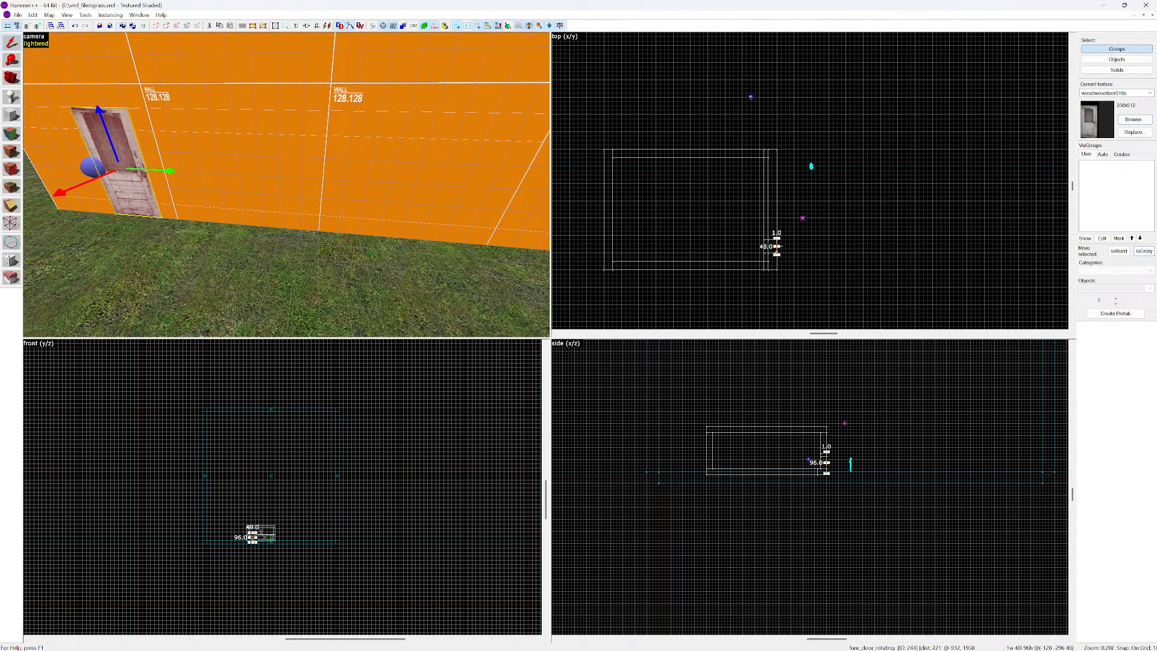
key("shift+b")
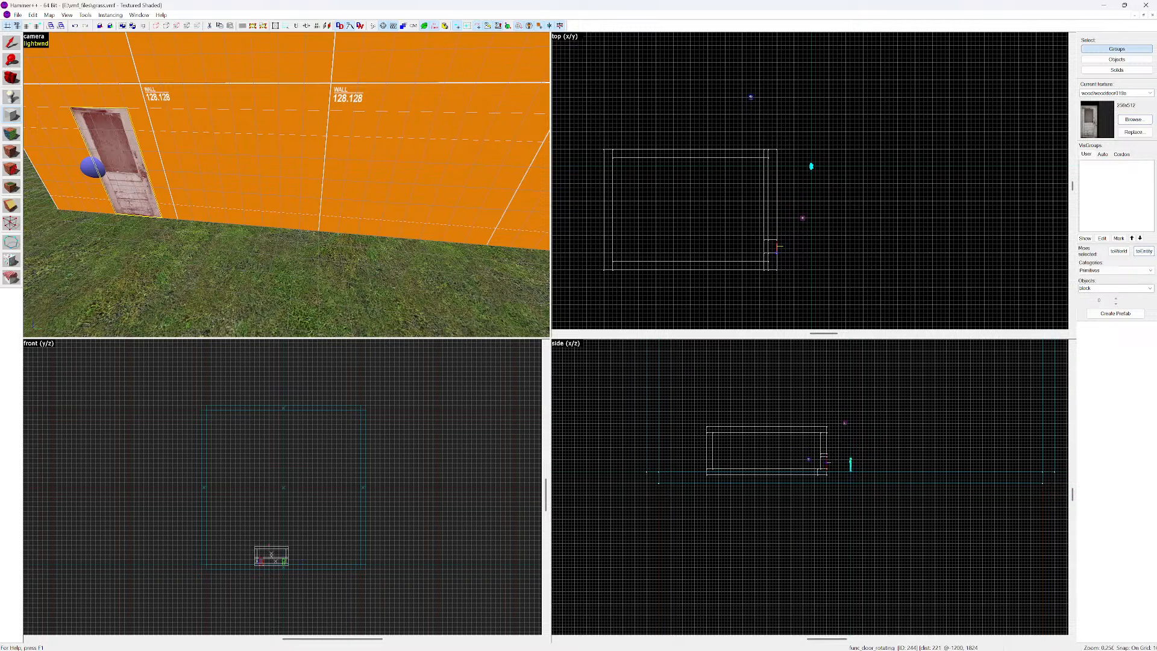
left_click_drag(206, 411, 362, 567)
scroll(360, 570, "up", 6)
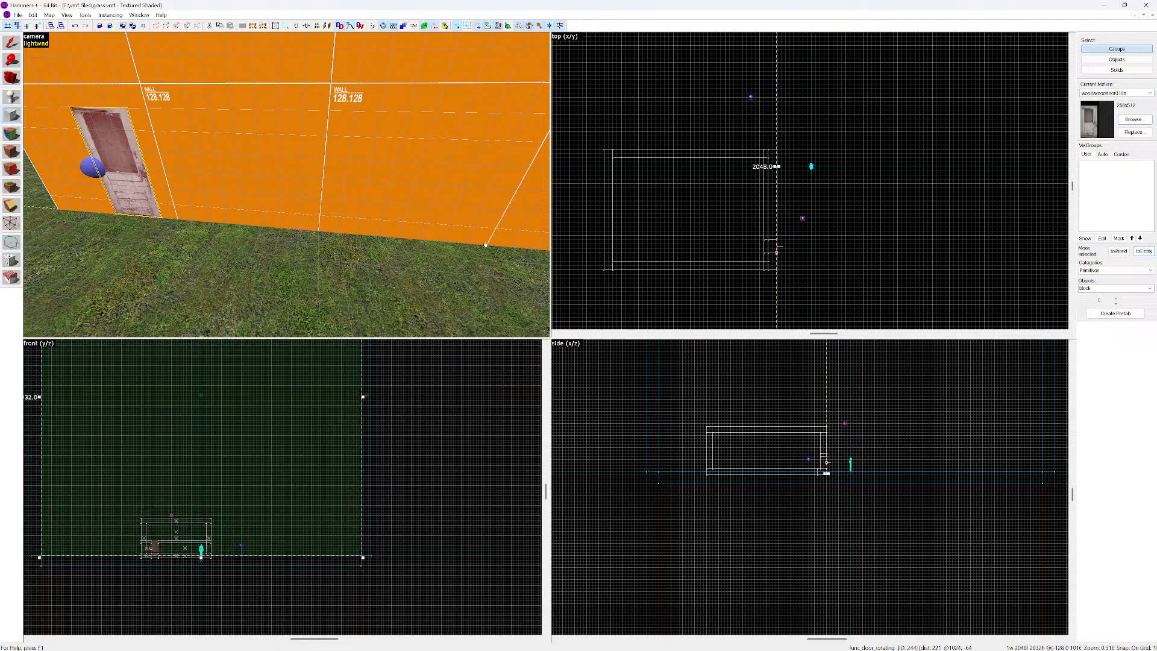
scroll(357, 543, "down", 14)
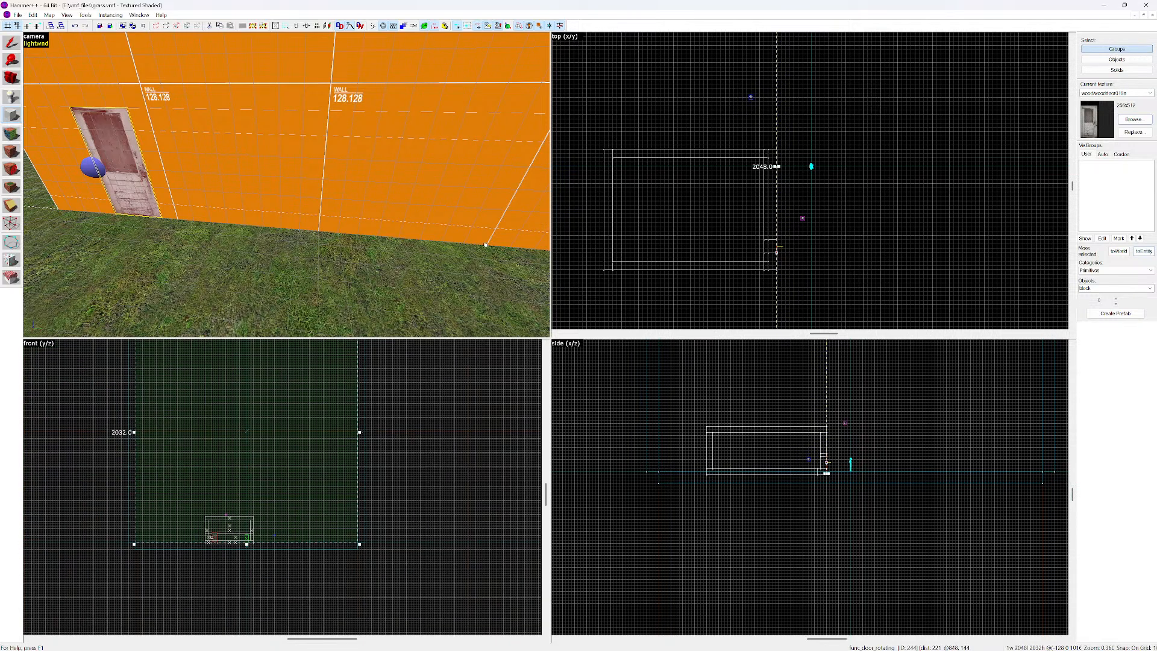
scroll(286, 185, "down", 8)
scroll(286, 184, "down", 4)
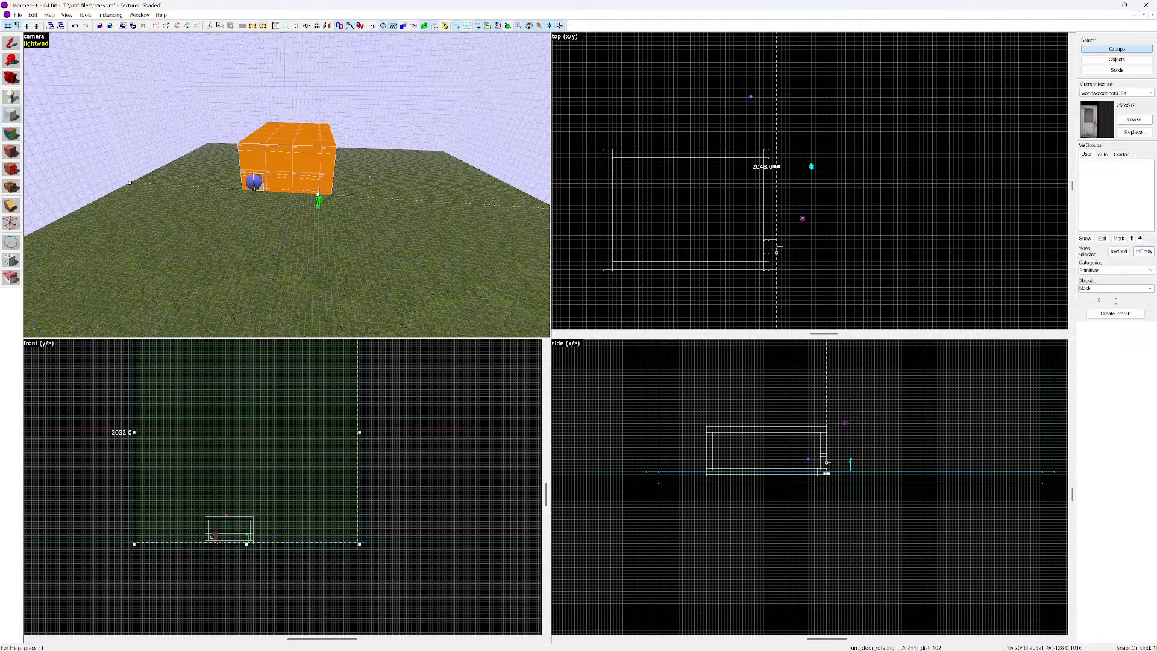
scroll(776, 252, "down", 5)
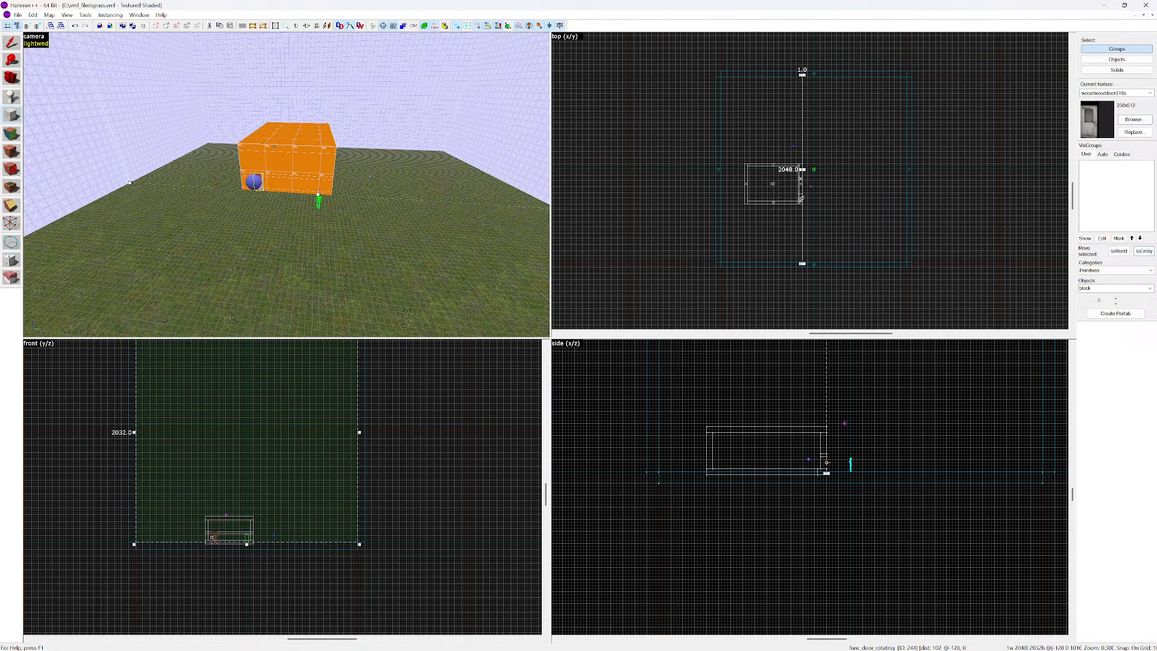
Stretch the block outline to 2016 units across the skybox interior and move it just below the ground
left_click_drag(825, 473, 1041, 472)
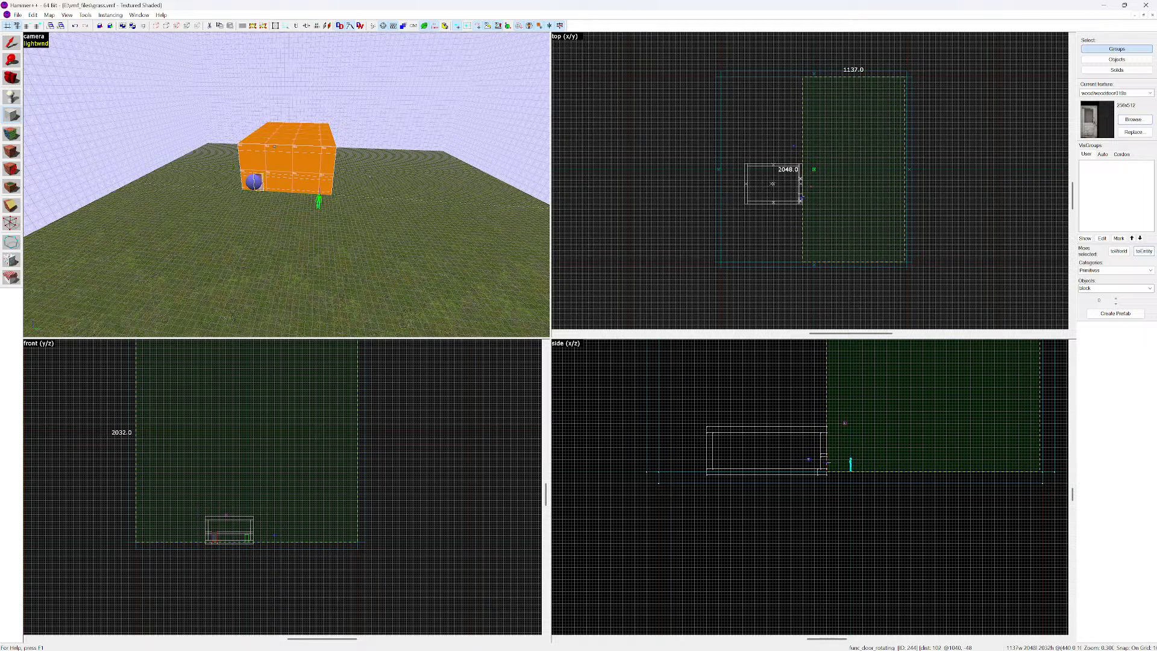
left_click_drag(826, 462, 662, 463)
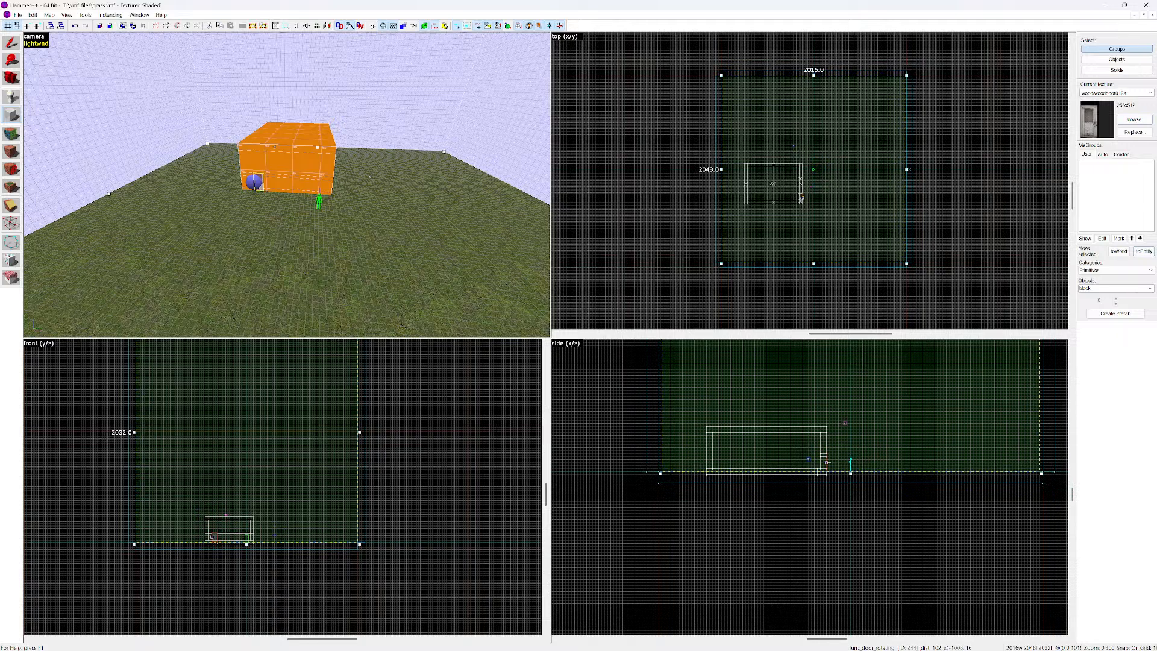
scroll(849, 397, "down", 3)
left_click_drag(850, 367, 853, 495)
scroll(856, 467, "up", 3)
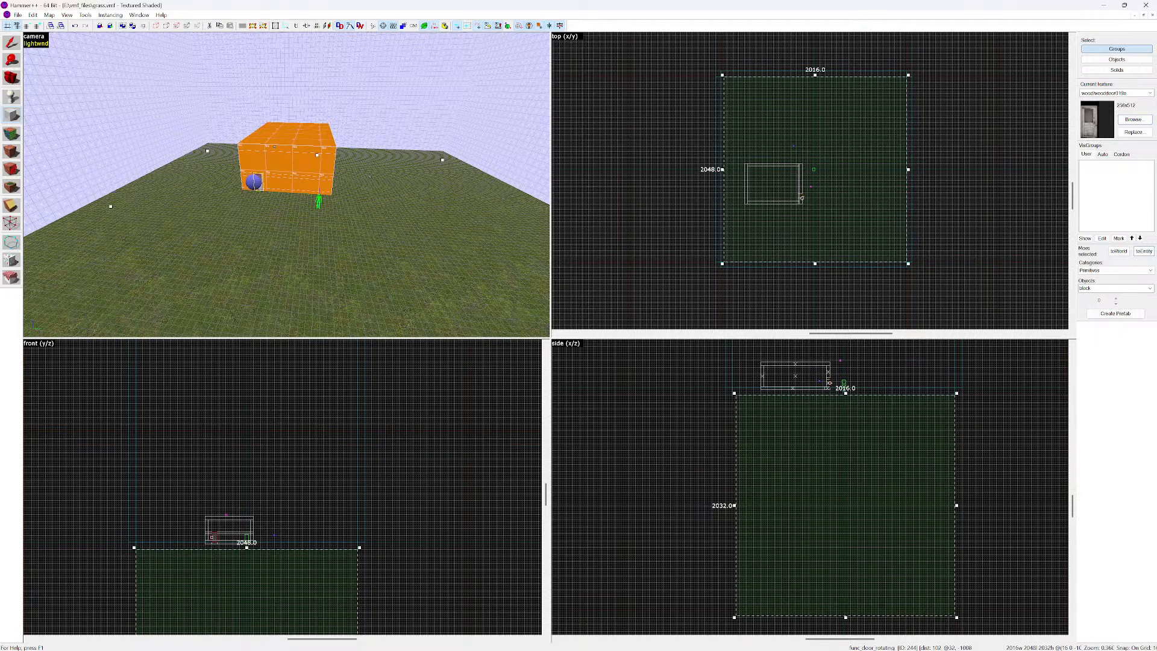
scroll(841, 411, "up", 3)
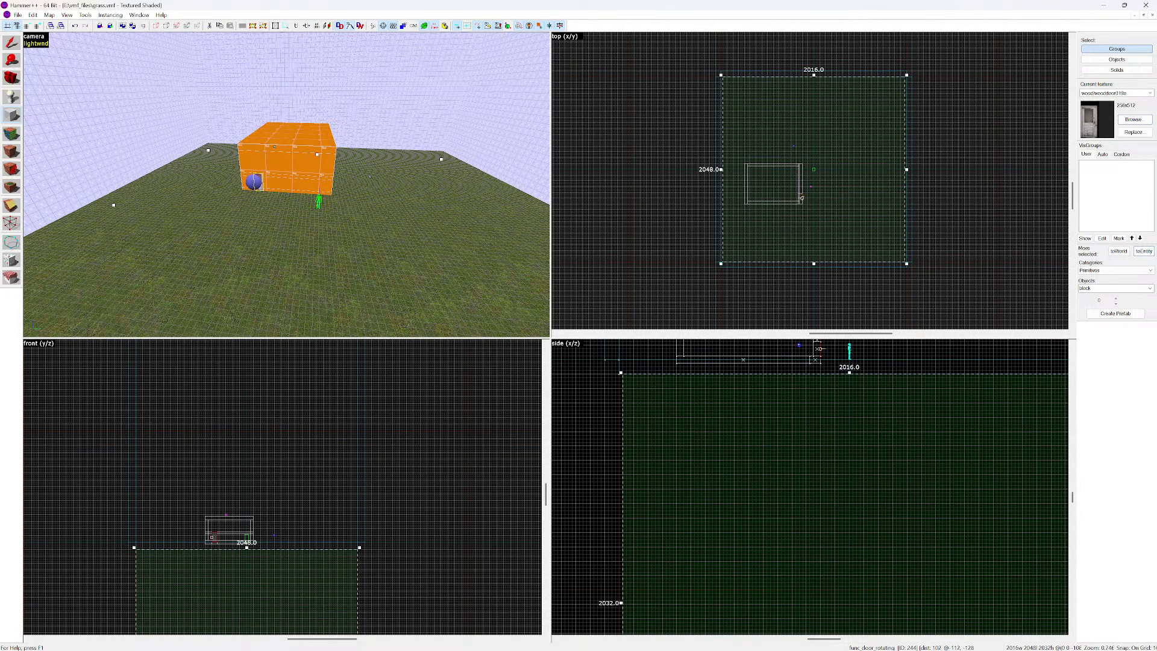
scroll(819, 374, "down", 5)
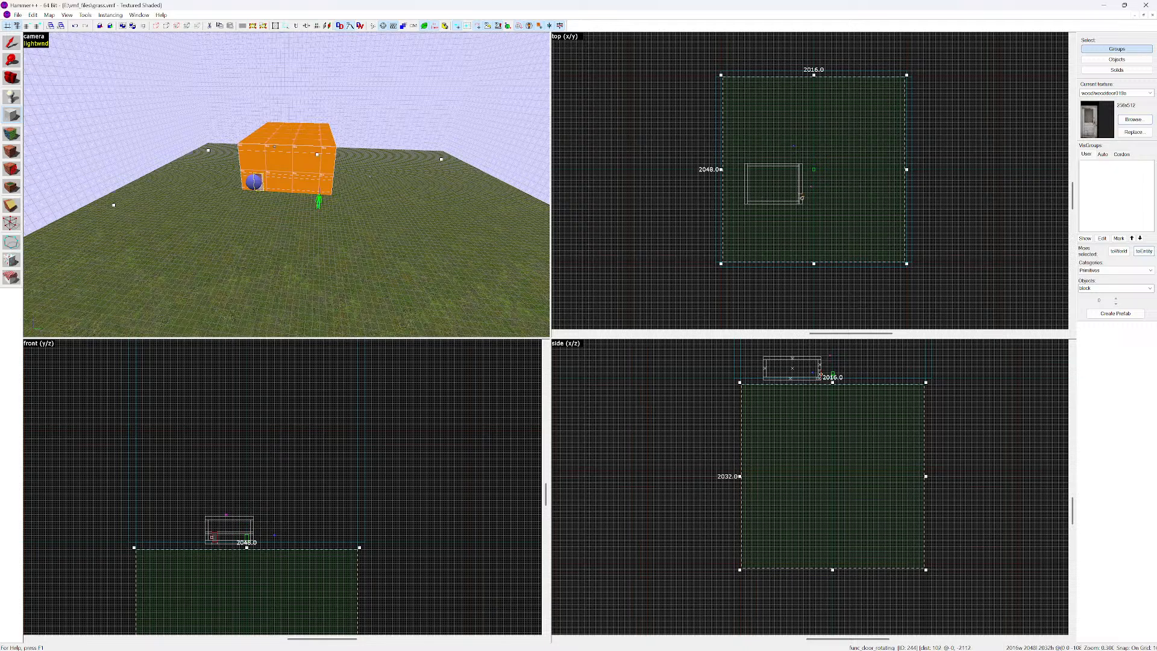
Reduce the block outline's height to 256 units from its lower edge and create the block under the ground
left_click_drag(832, 569, 827, 442)
scroll(826, 399, "up", 5)
scroll(827, 391, "up", 2)
scroll(849, 406, "down", 4)
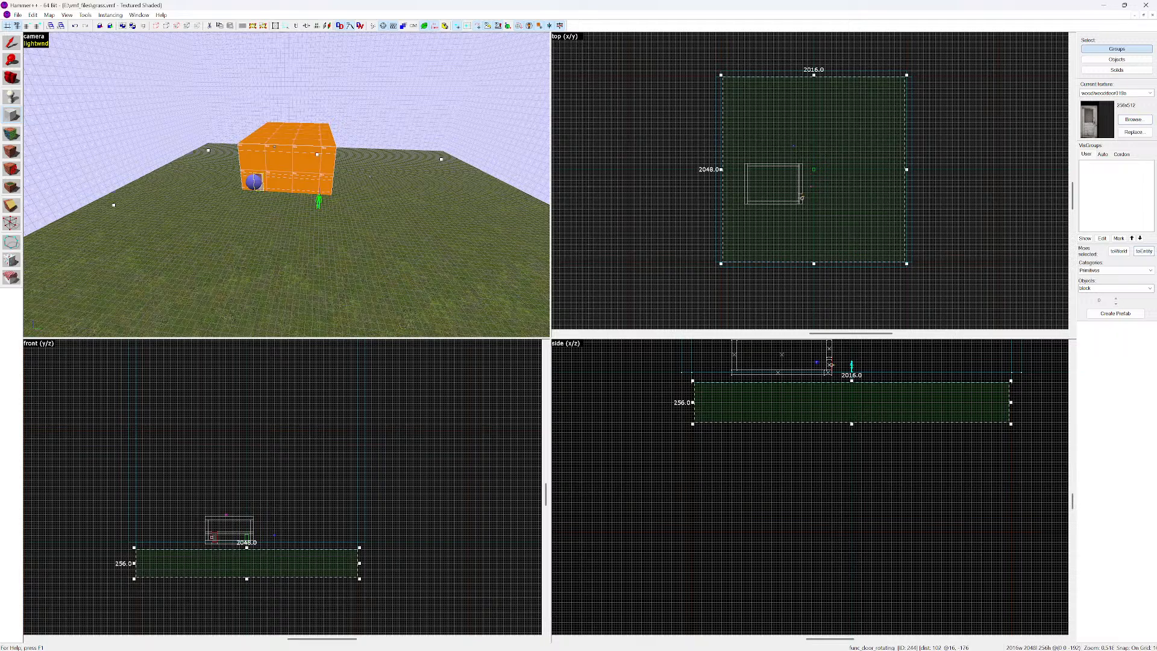
key("Return")
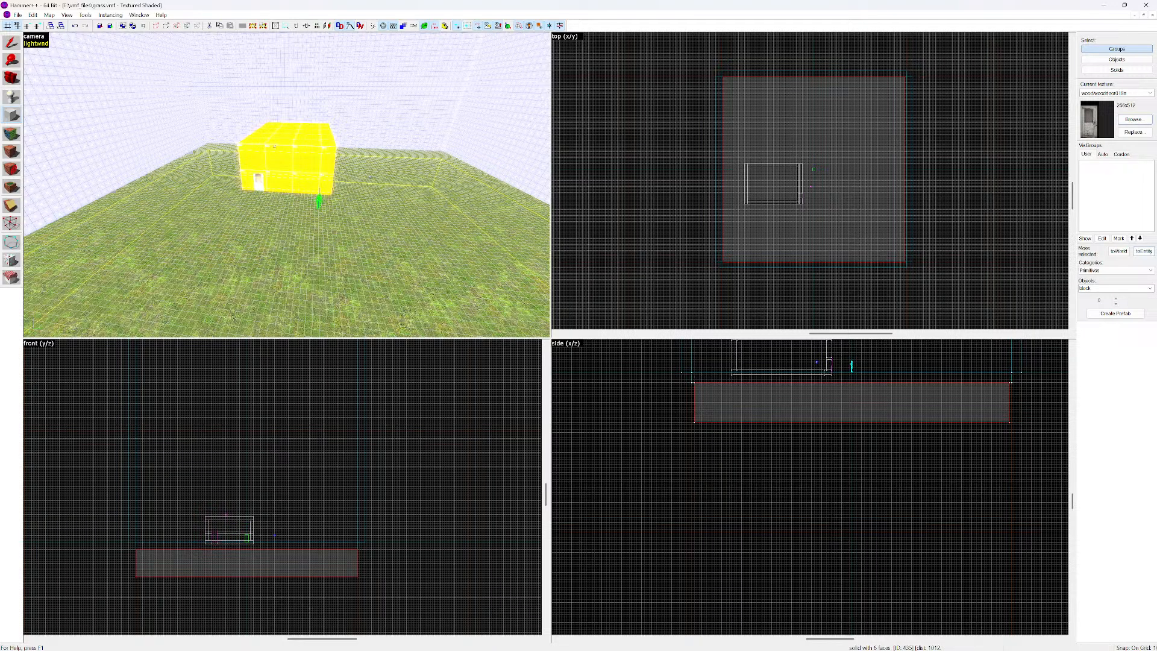
Filter the textures by "wall" and apply a light, plain concrete wall texture to the new block below the ground
key("w")
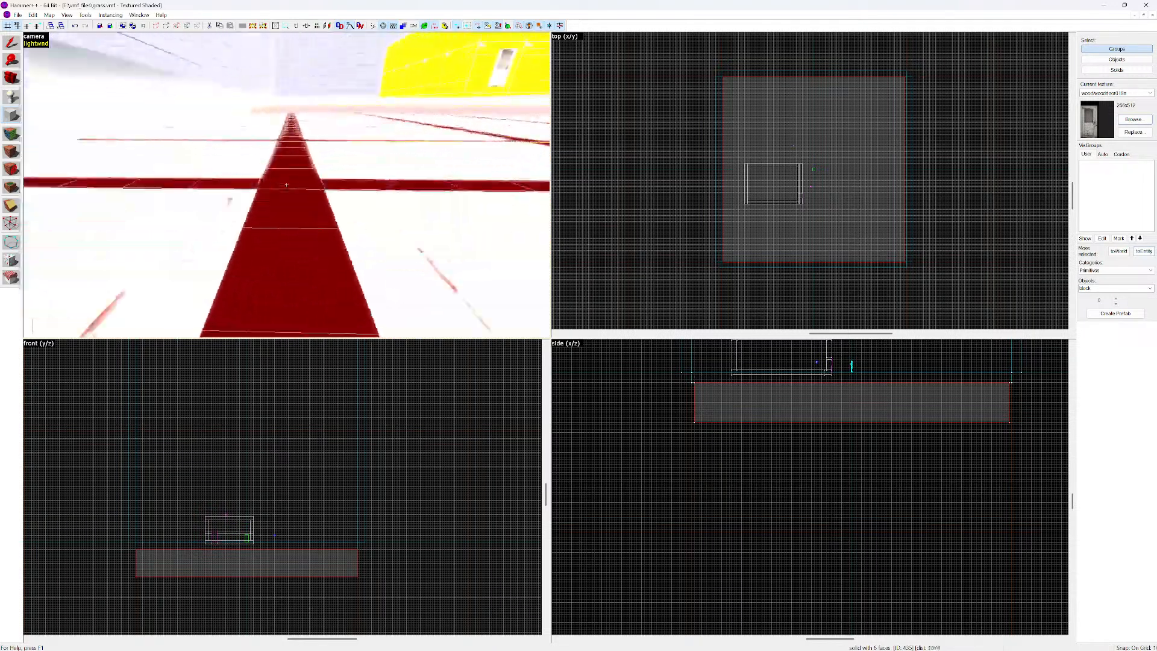
key("s")
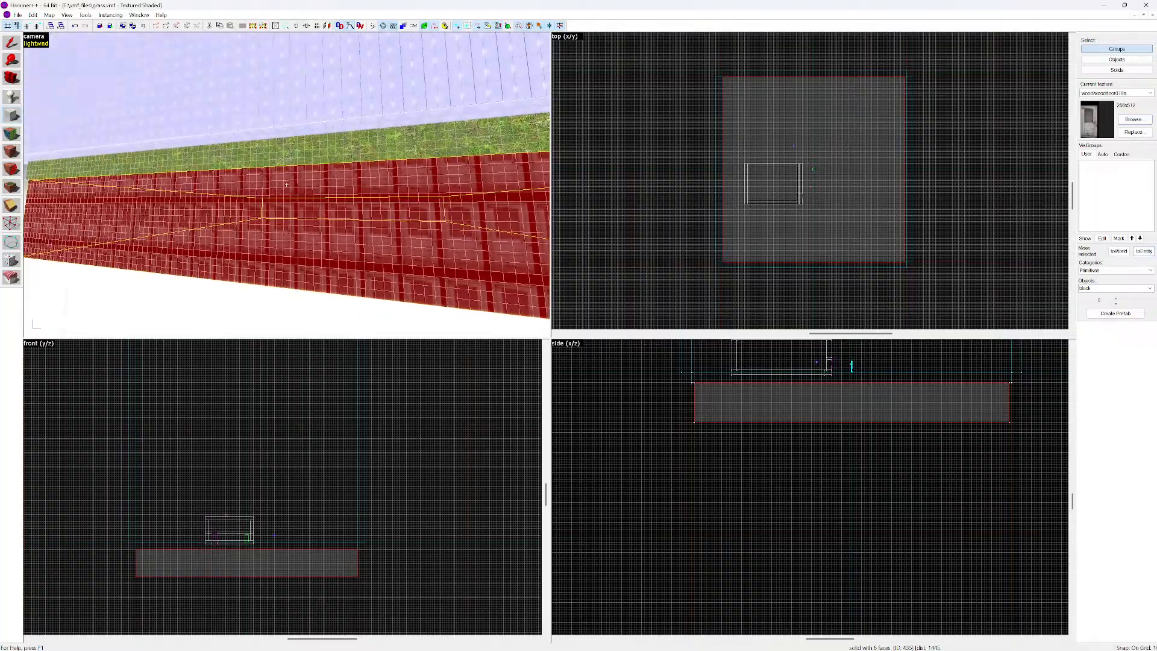
key("w")
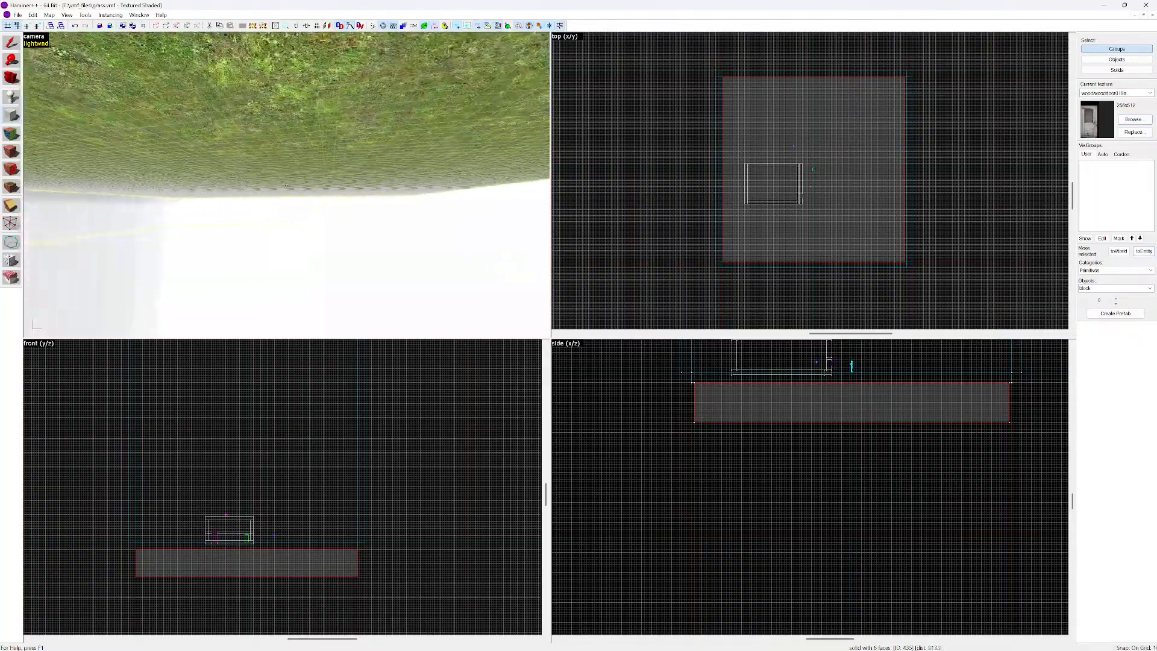
key("s")
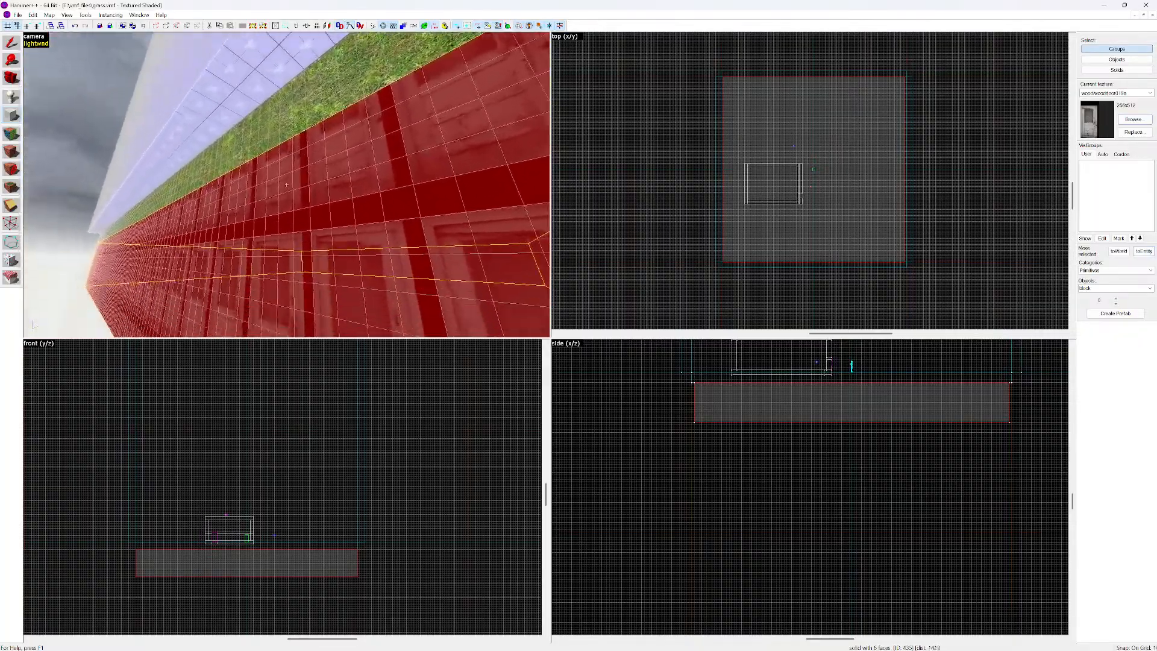
key("z")
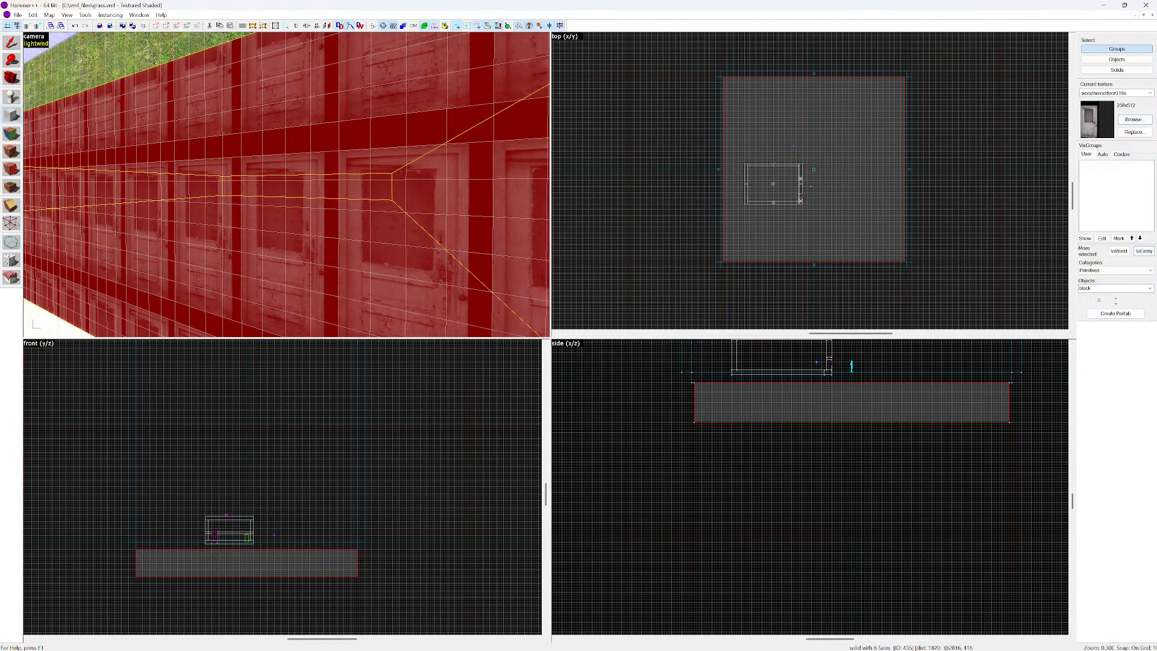
left_click(1133, 119)
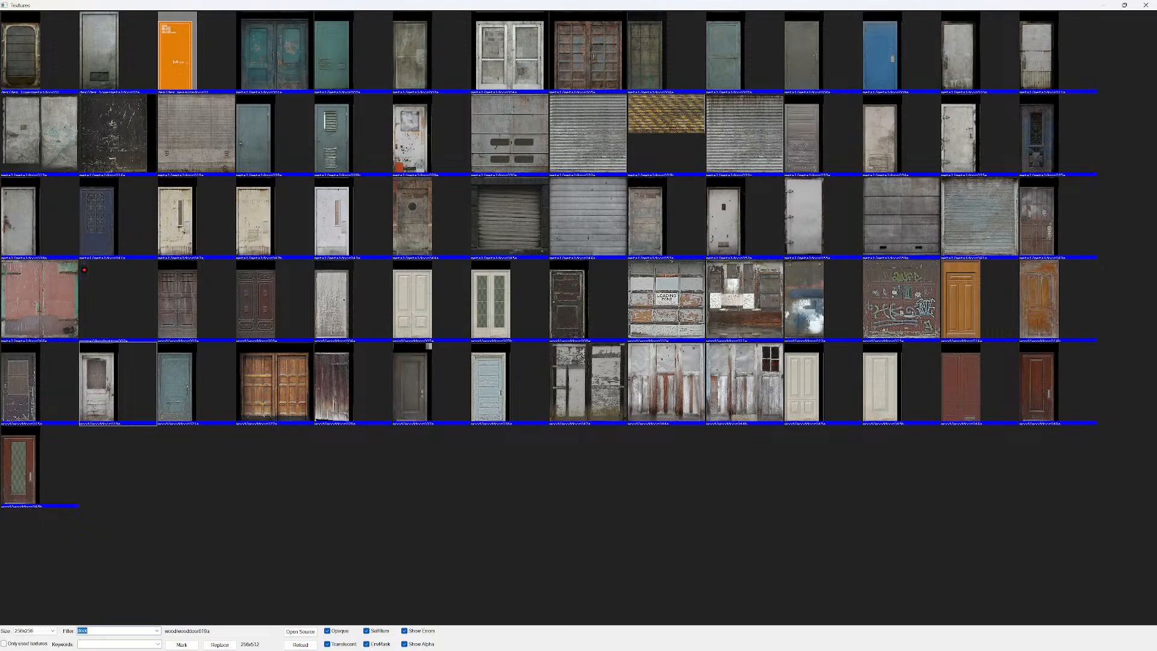
type("wall")
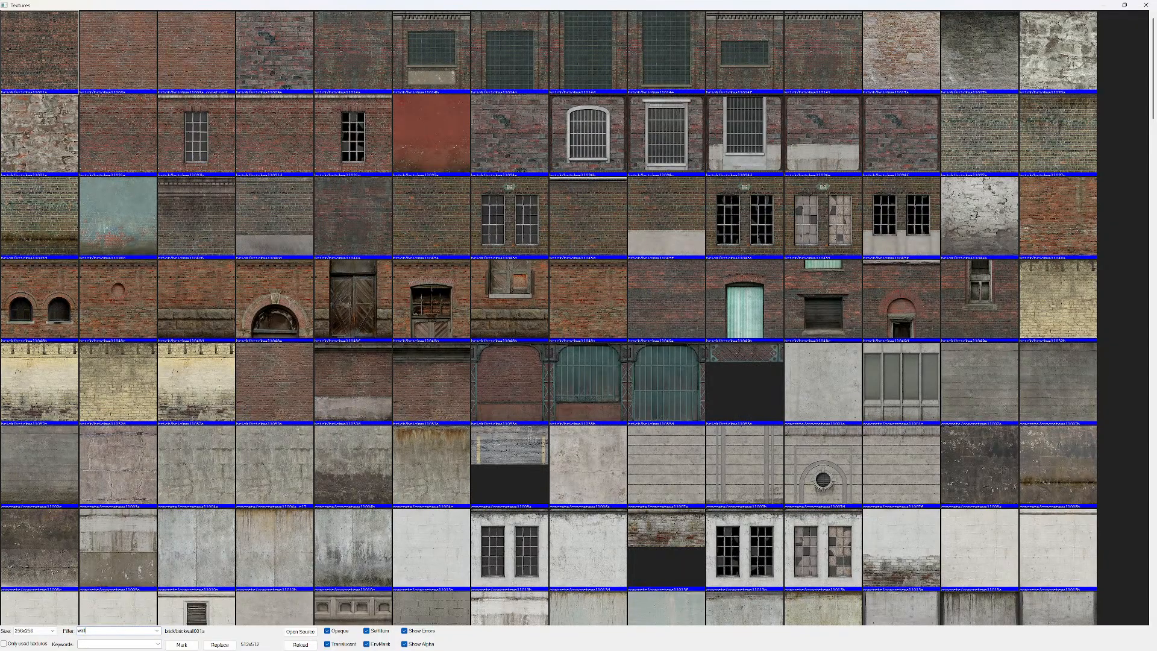
scroll(549, 318, "down", 5)
scroll(548, 318, "up", 5)
scroll(549, 318, "down", 5)
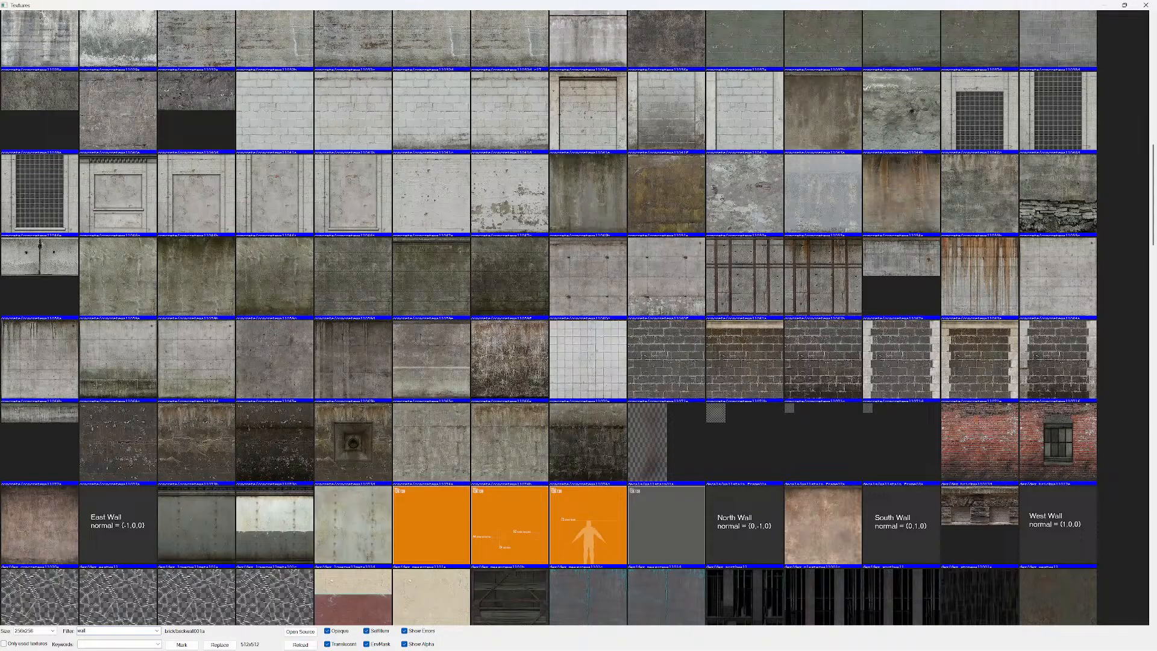
double_click(431, 193)
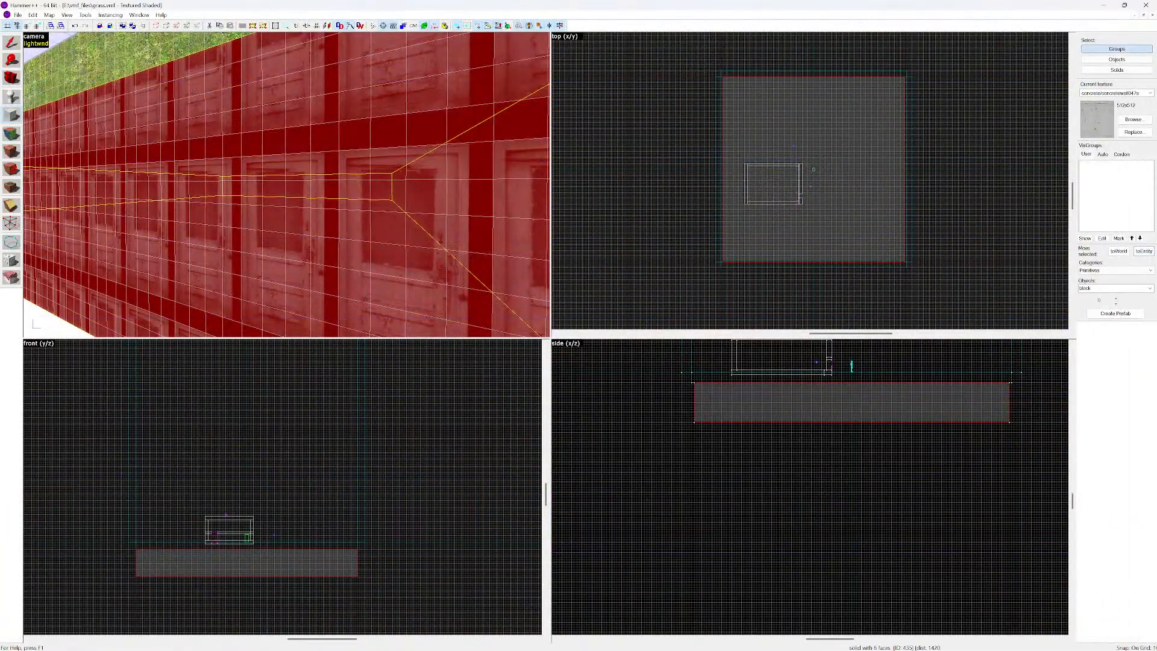
left_click(14, 151)
key("z")
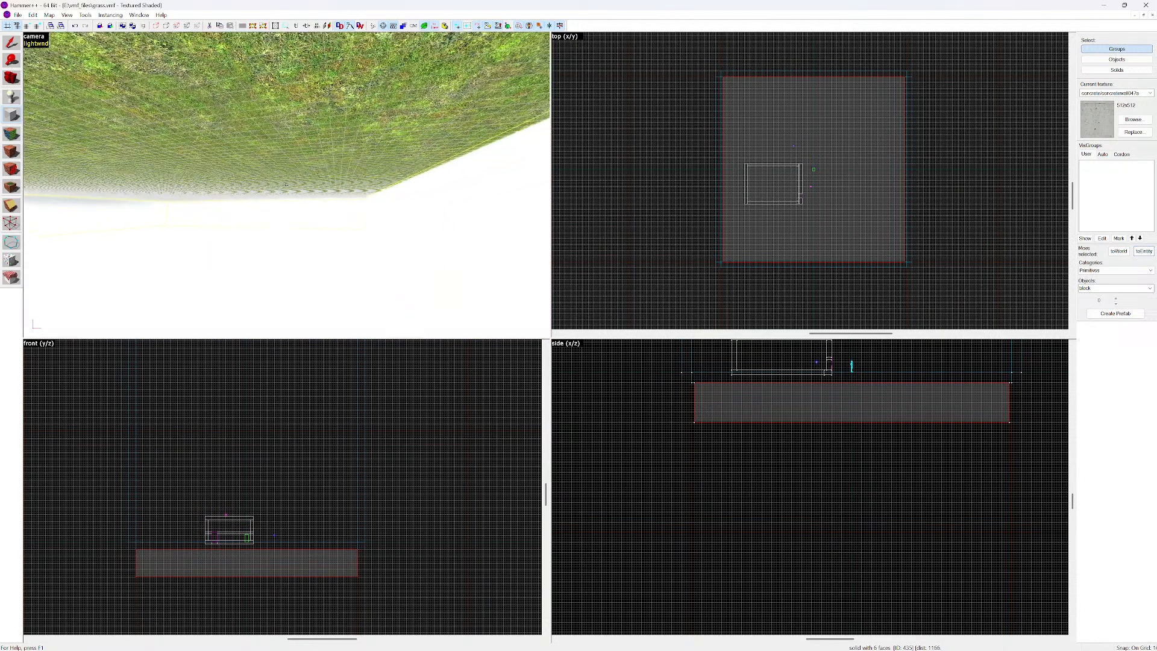
Hollow out the underground block with 32-unit-thick walls
key("s")
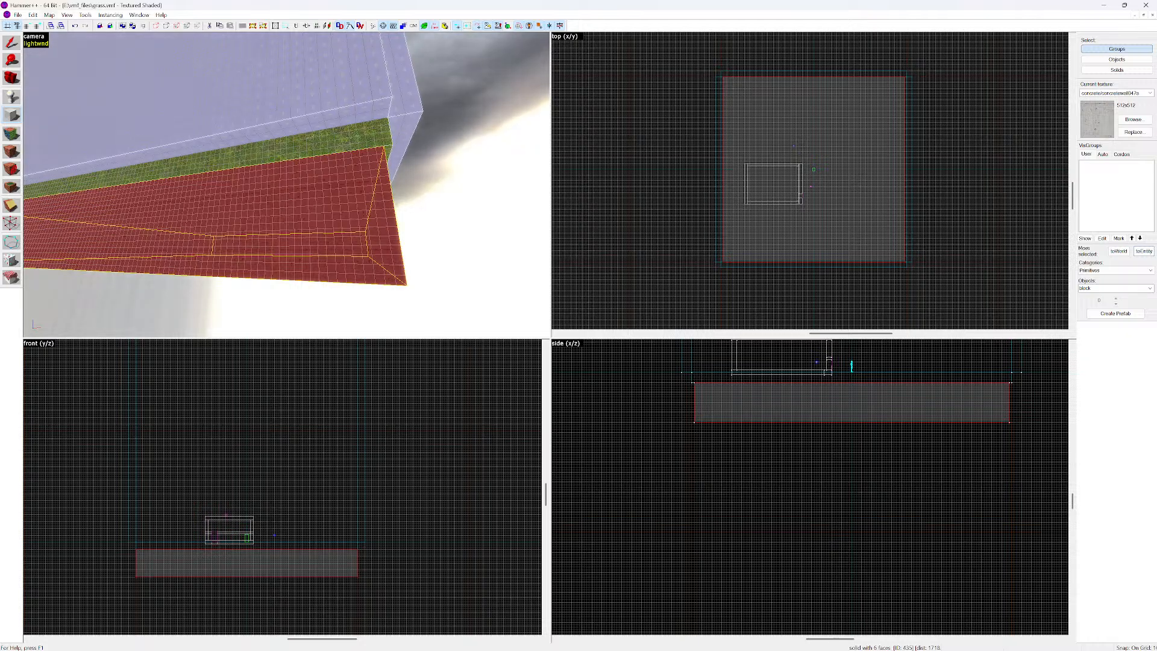
left_click(85, 15)
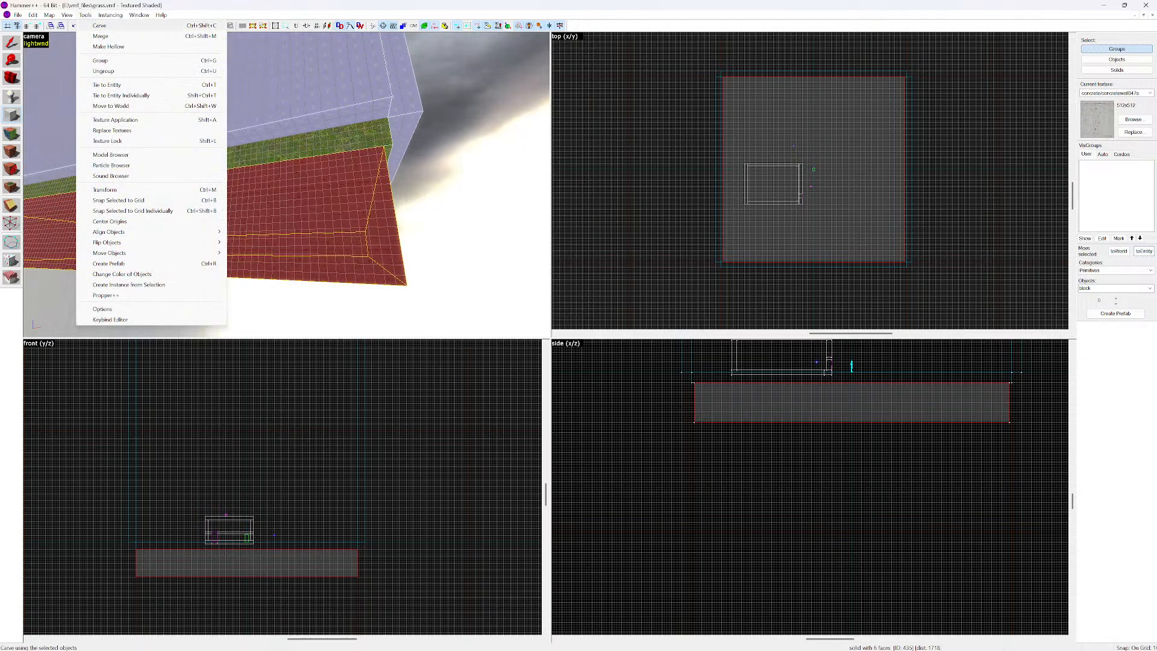
left_click(104, 46)
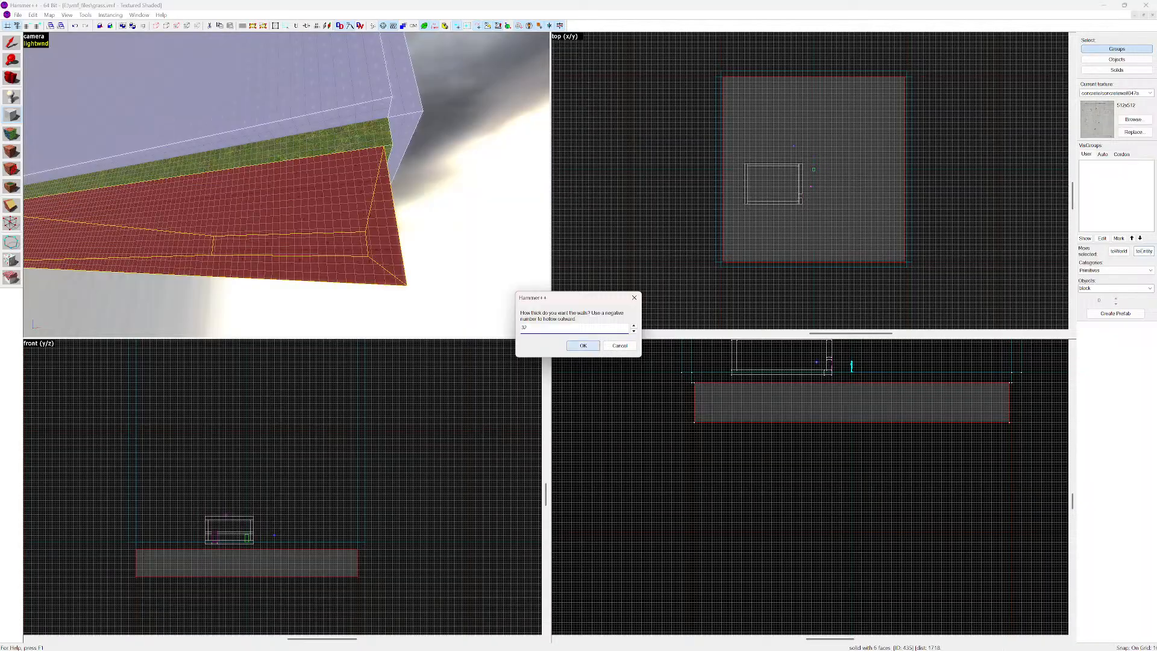
key("Return")
Examine the hollowed block's interior and the building above, and set the camera view to 3D Shaded Textured Polygons
key("w")
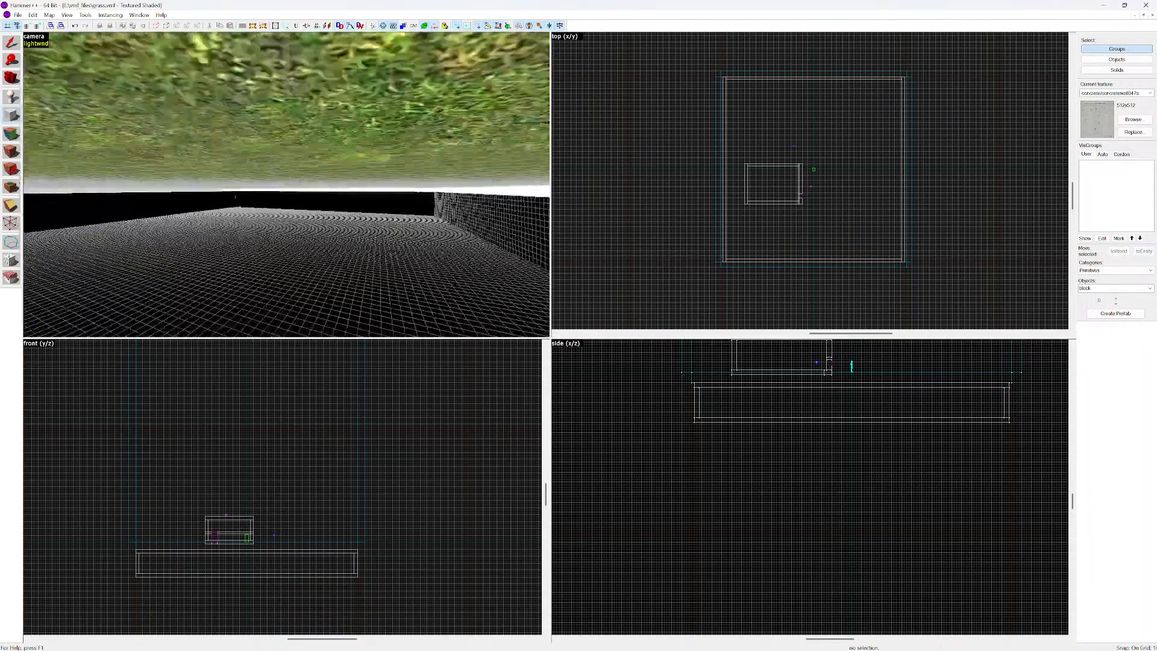
key("w")
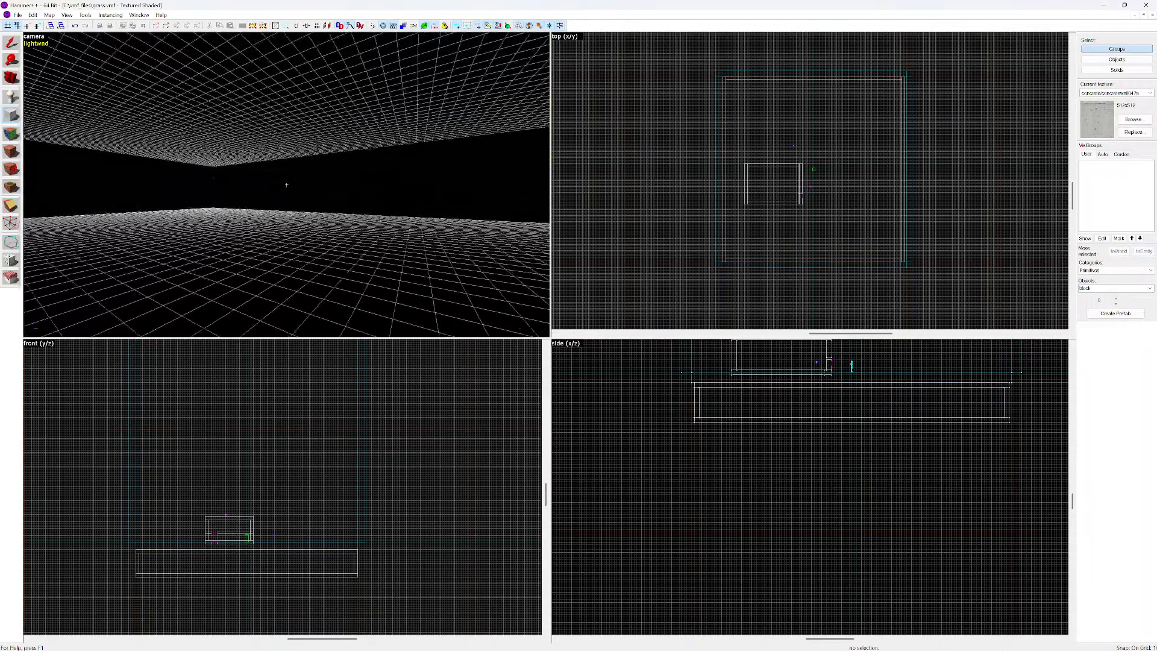
key("w")
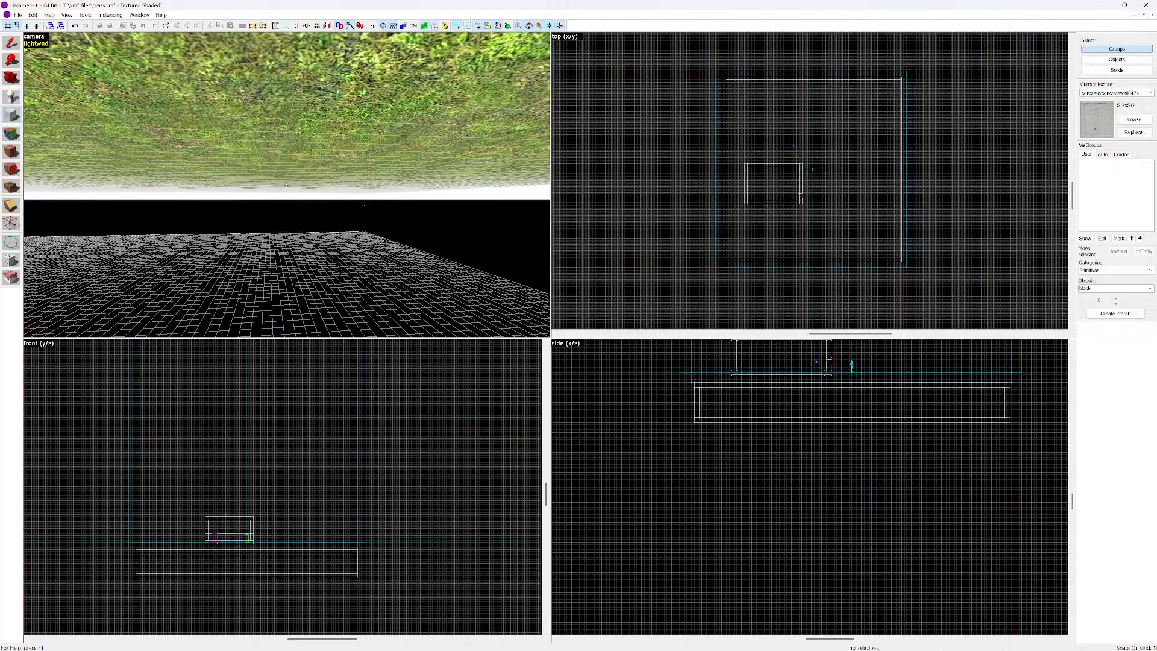
key("w")
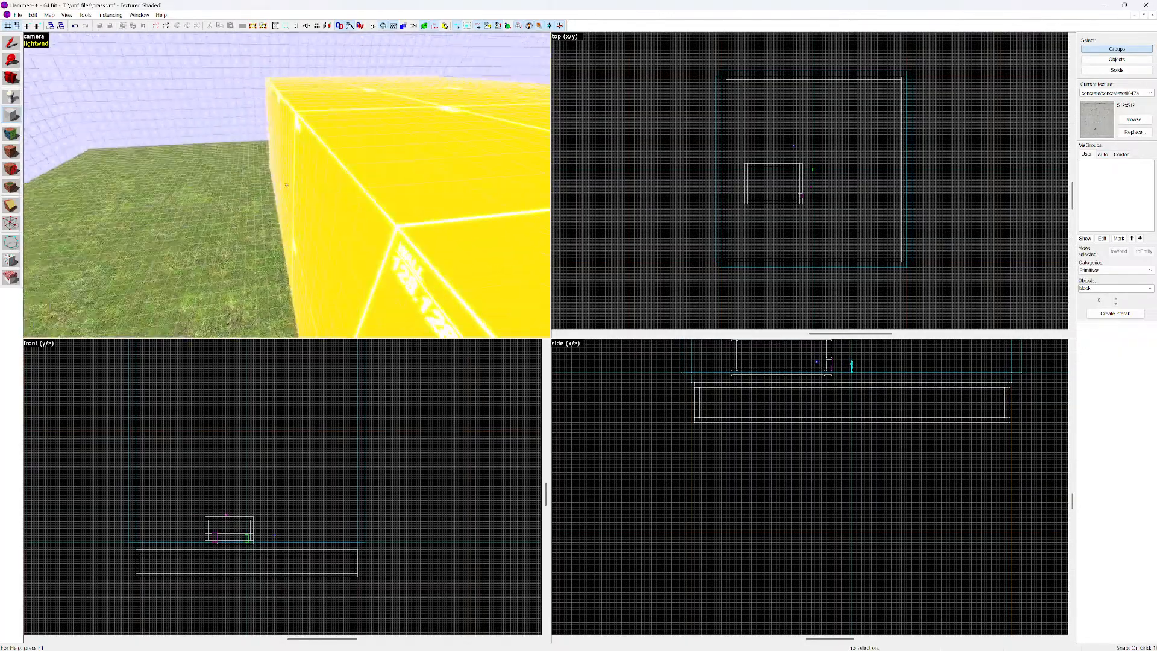
key("s")
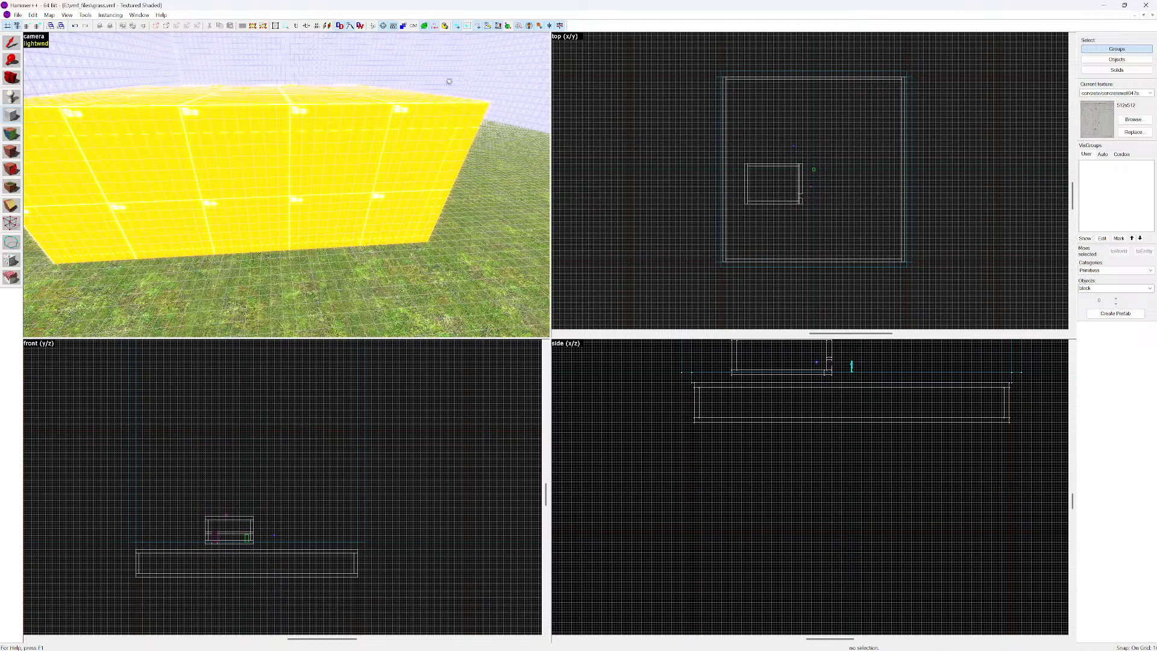
key("alt+v")
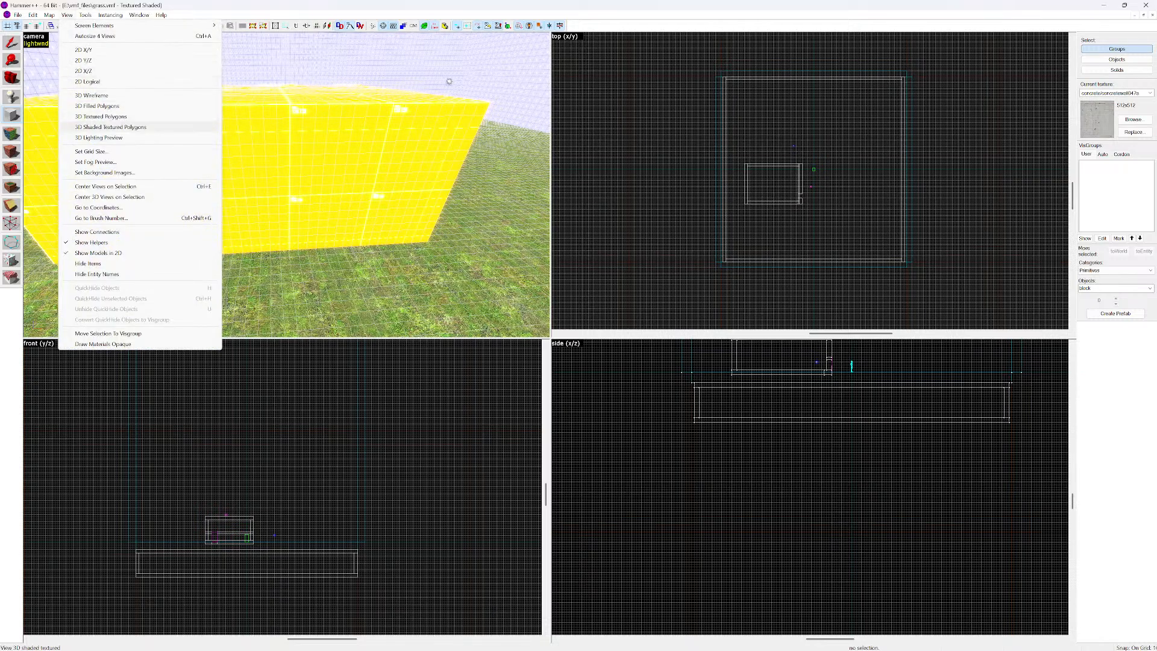
key("Return")
key("w")
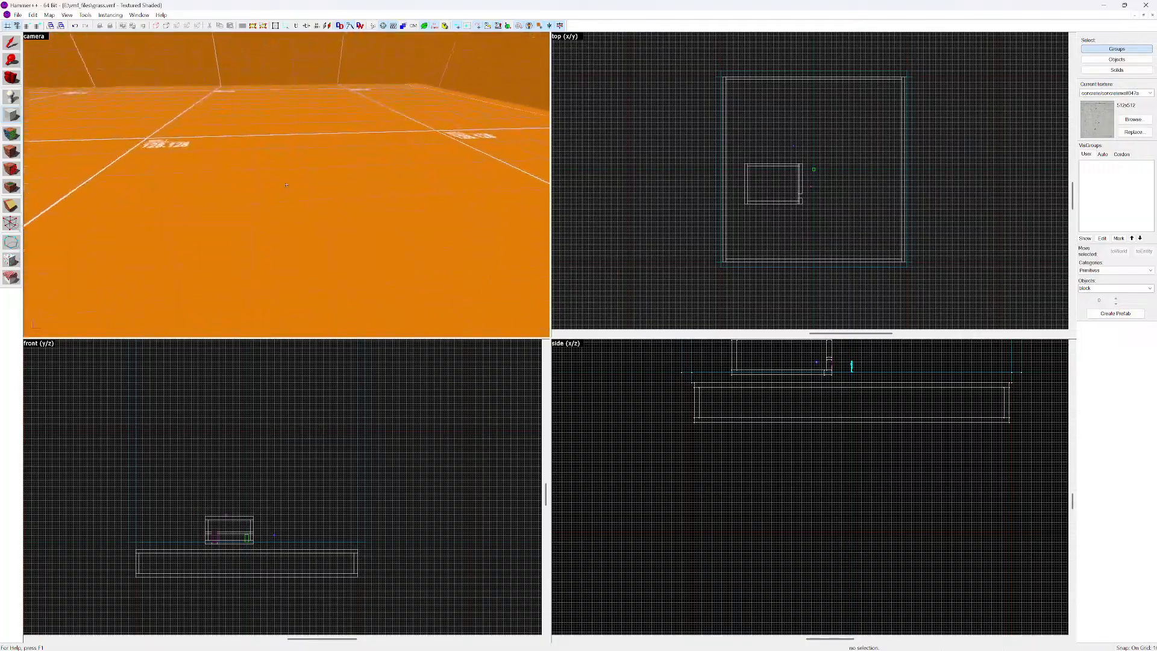
Examine the underground room's interior and the building with its surroundings above it
key("w")
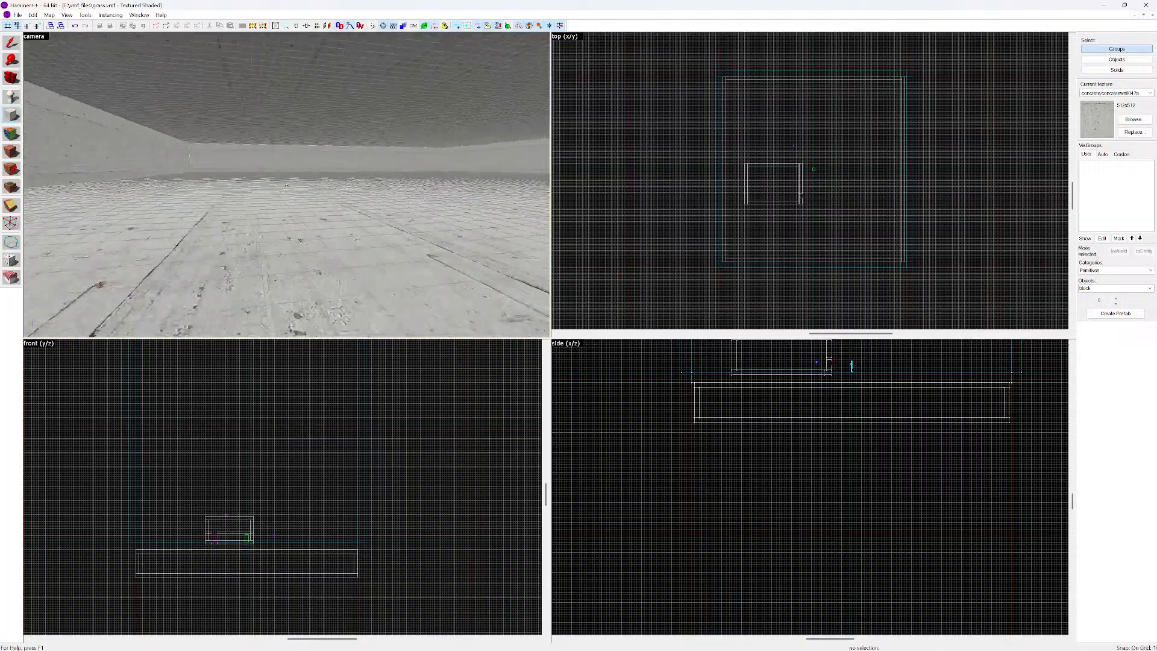
key("w")
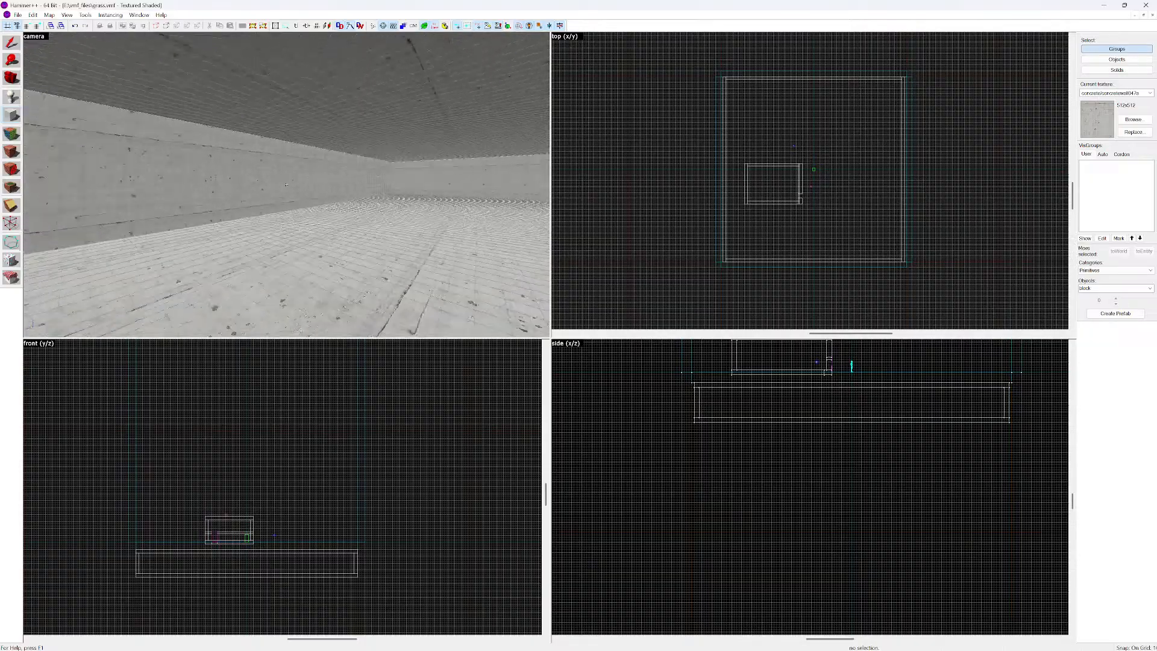
key("s")
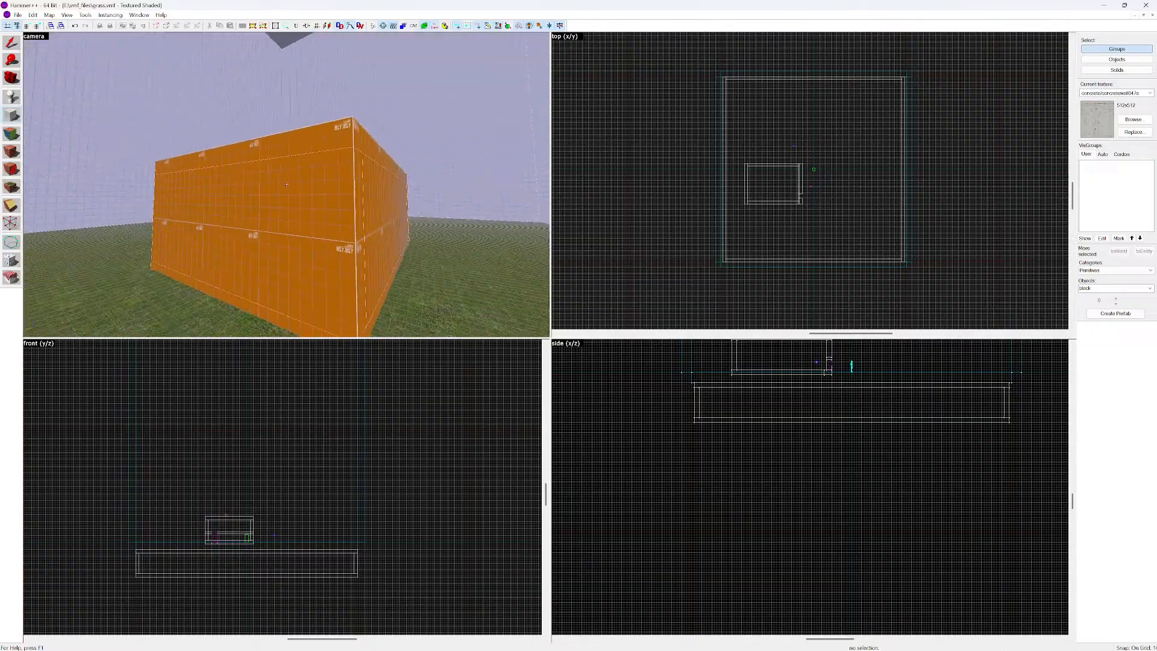
key("w")
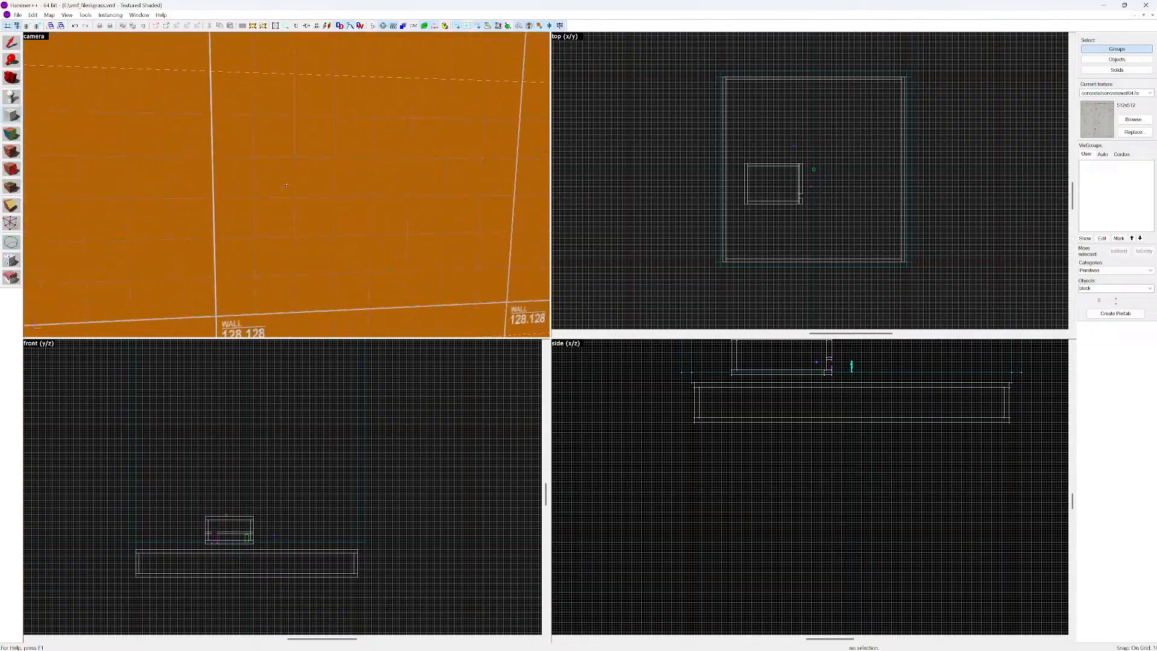
key("s")
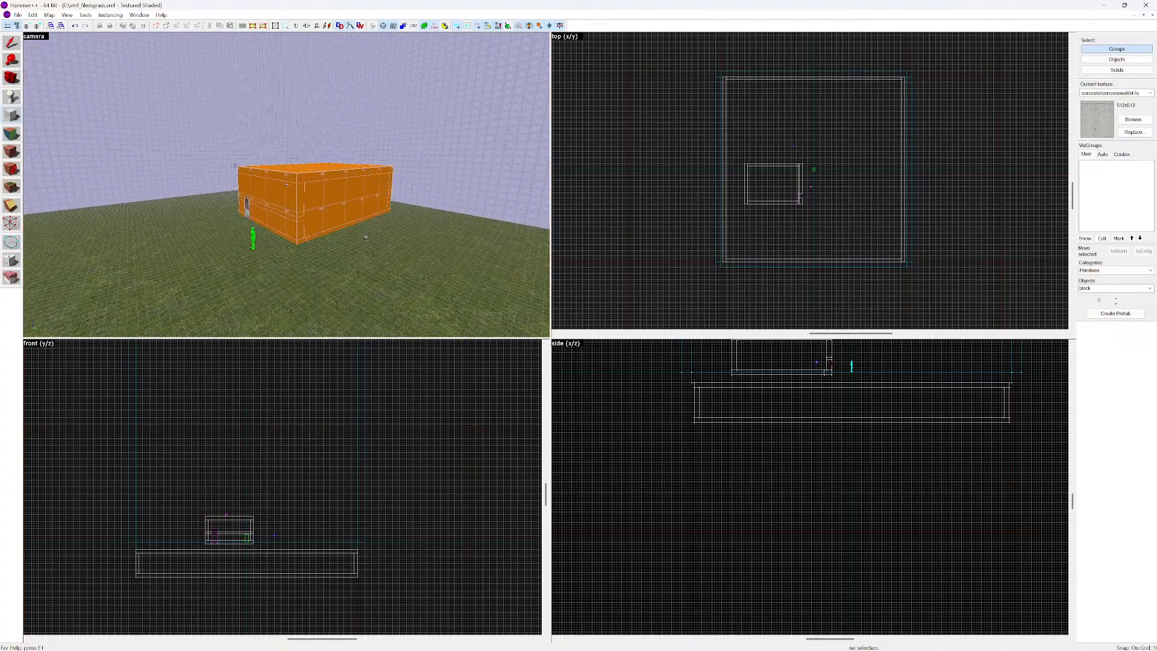
key("w")
key("d")
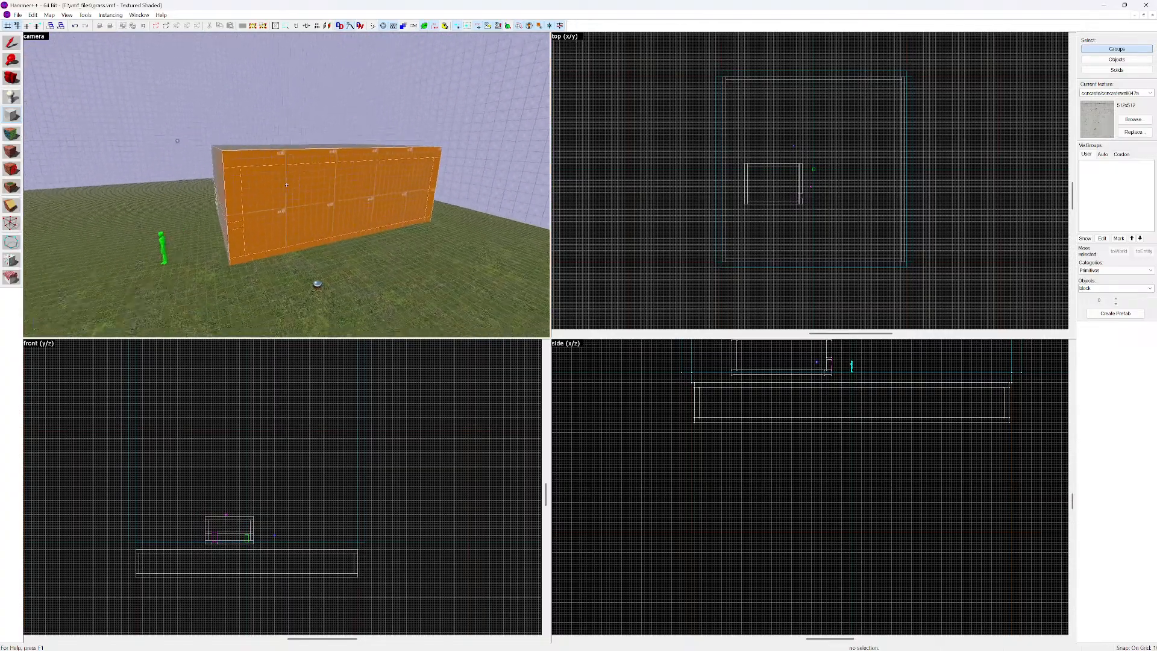
key("s")
key("w")
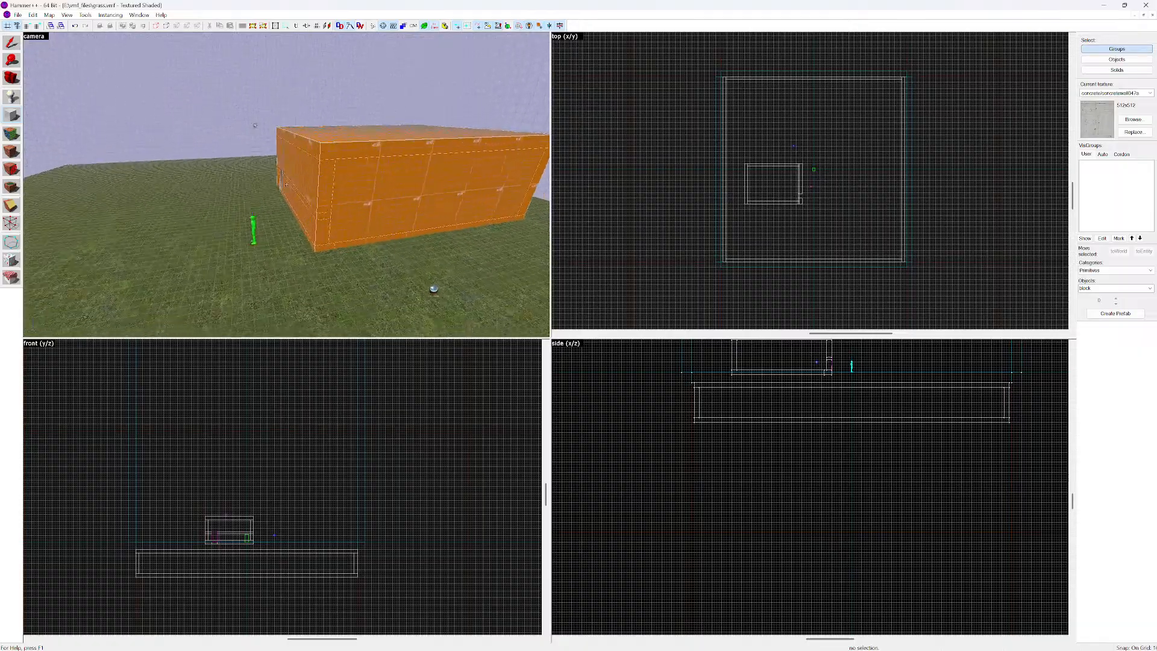
key("w")
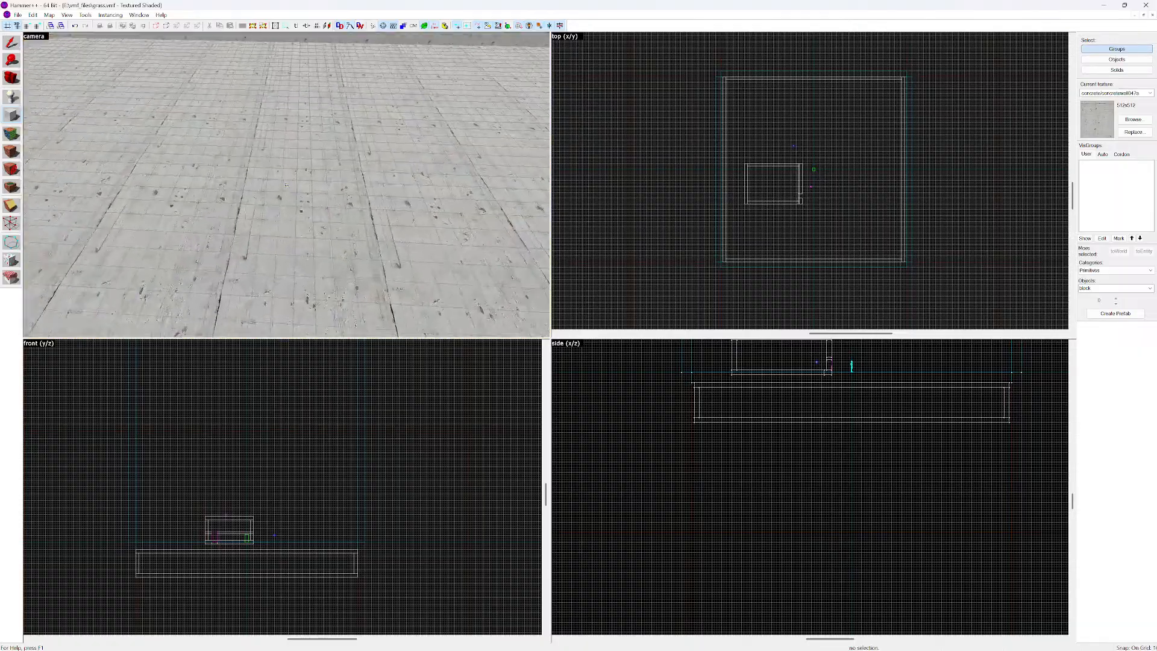
key("w")
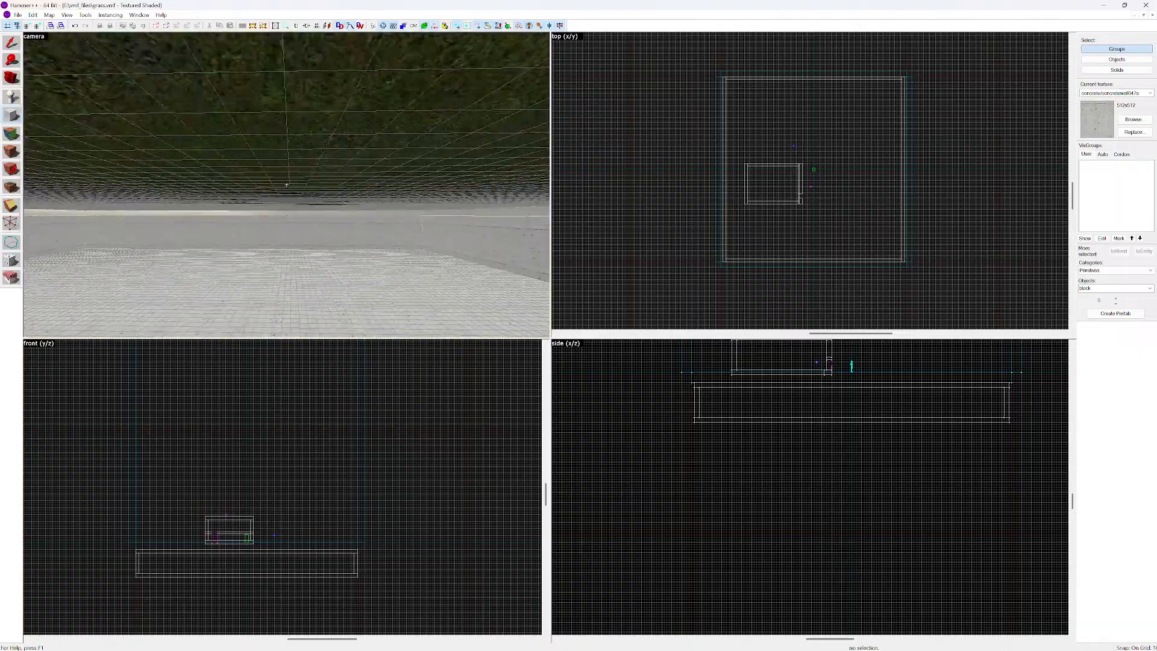
key("s")
key("z")
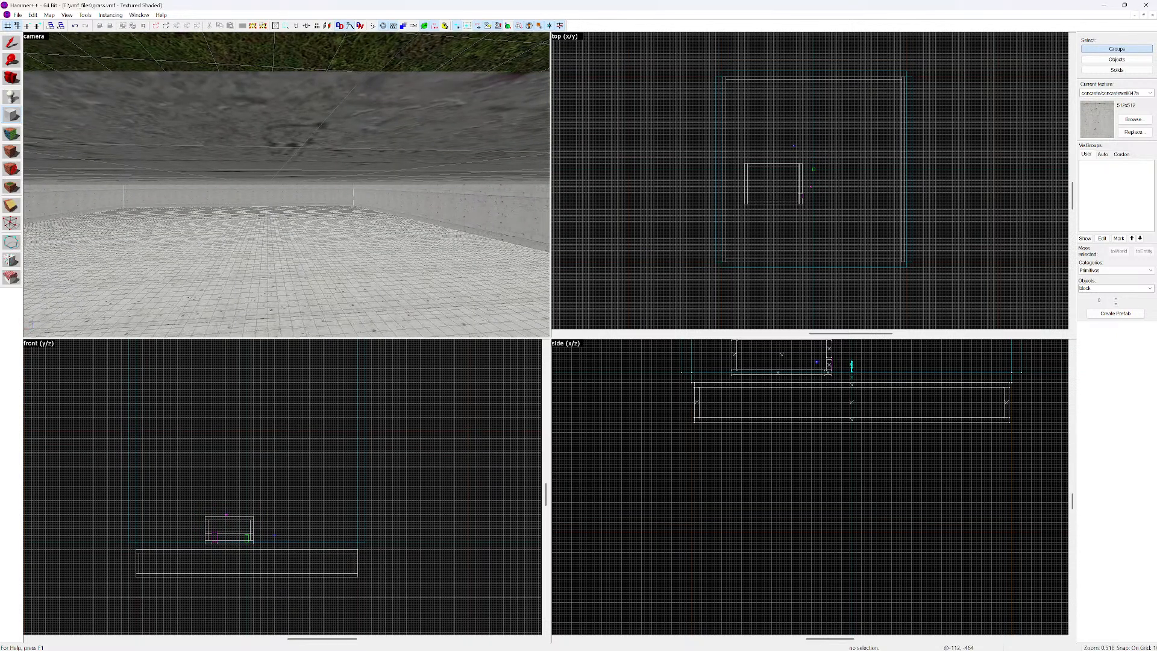
Sketch a block outline about 32 by 48 by 32 units at ground level in front of the building's door
scroll(809, 487, "up", 4)
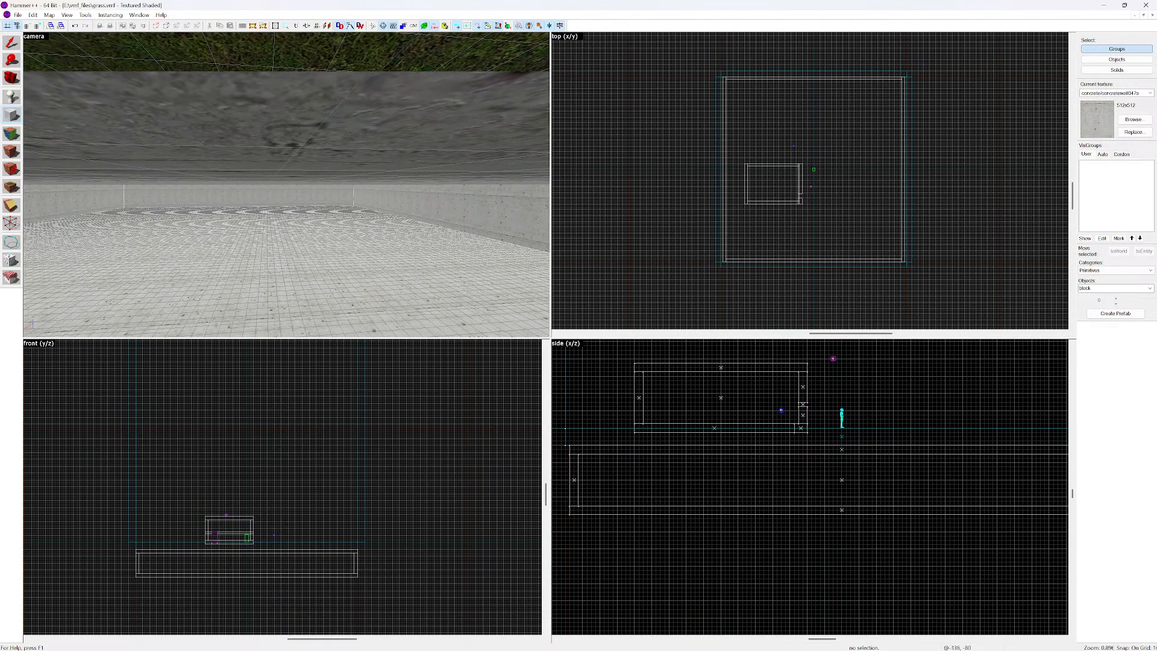
middle_click_drag(660, 471, 679, 483)
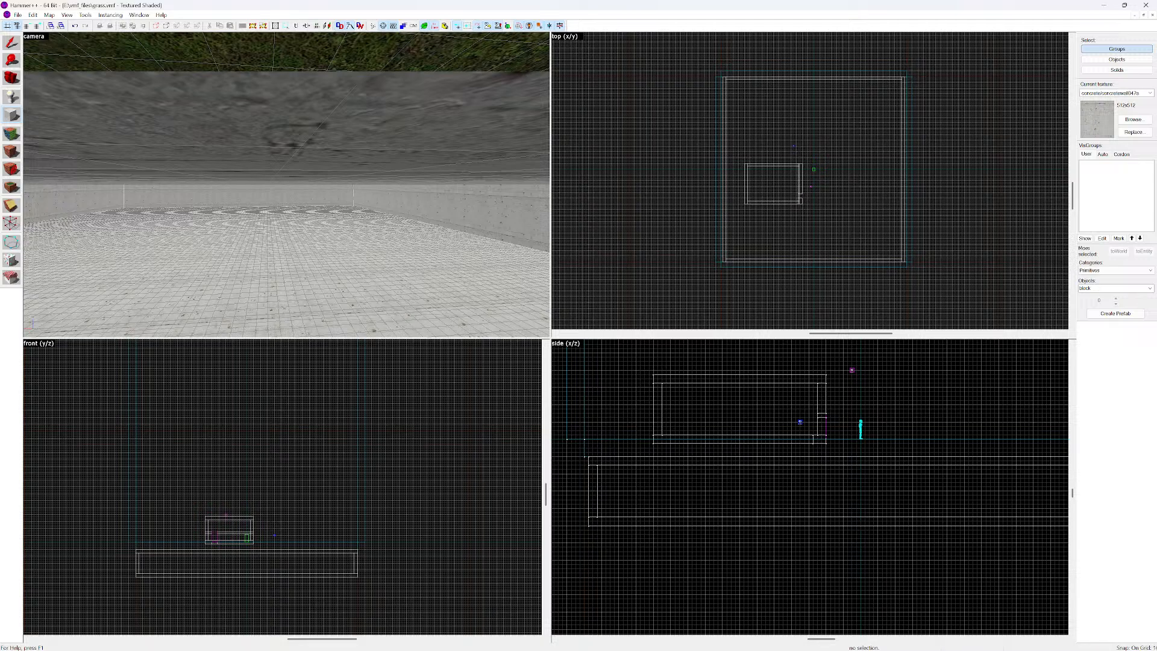
scroll(678, 438, "up", 1)
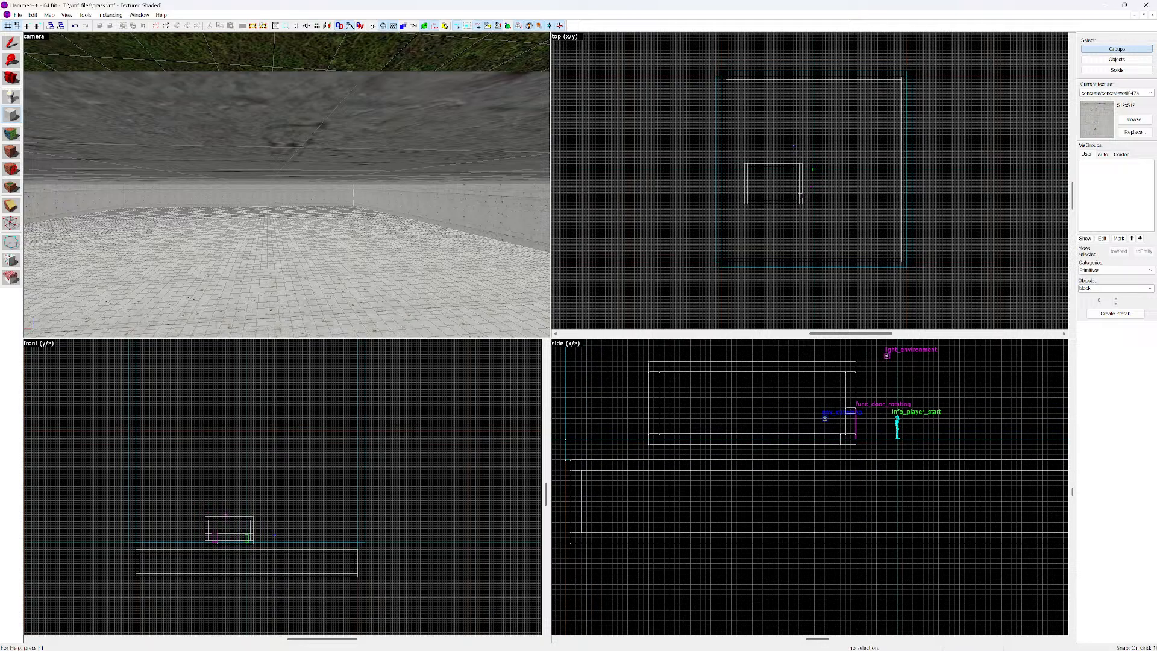
key("z")
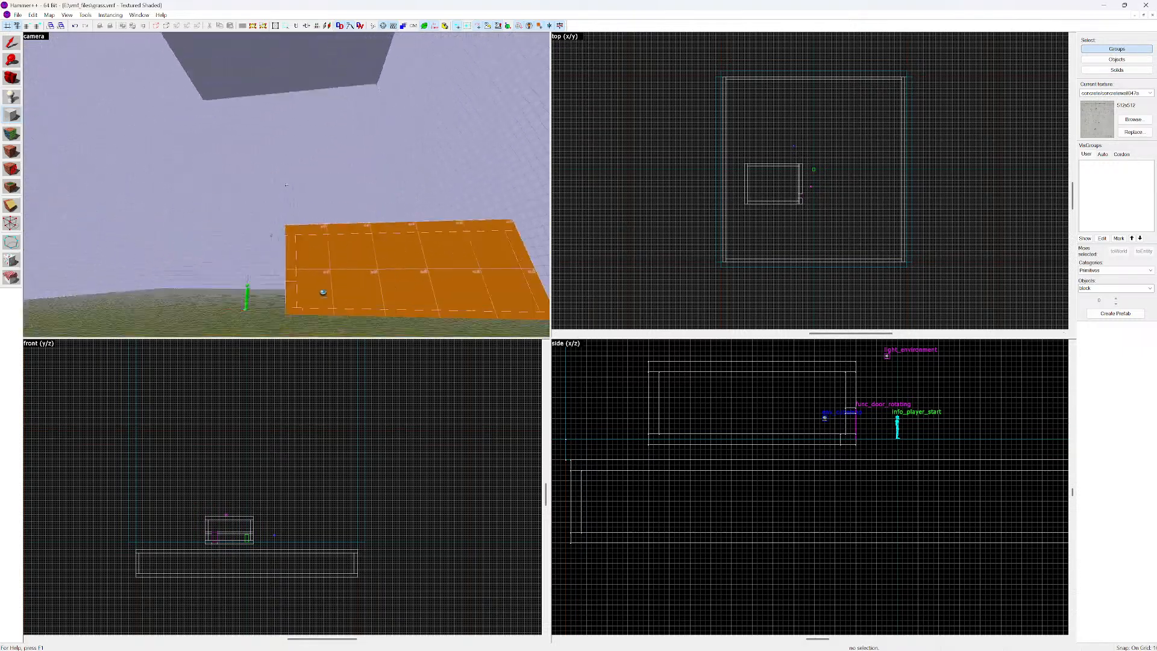
key("z")
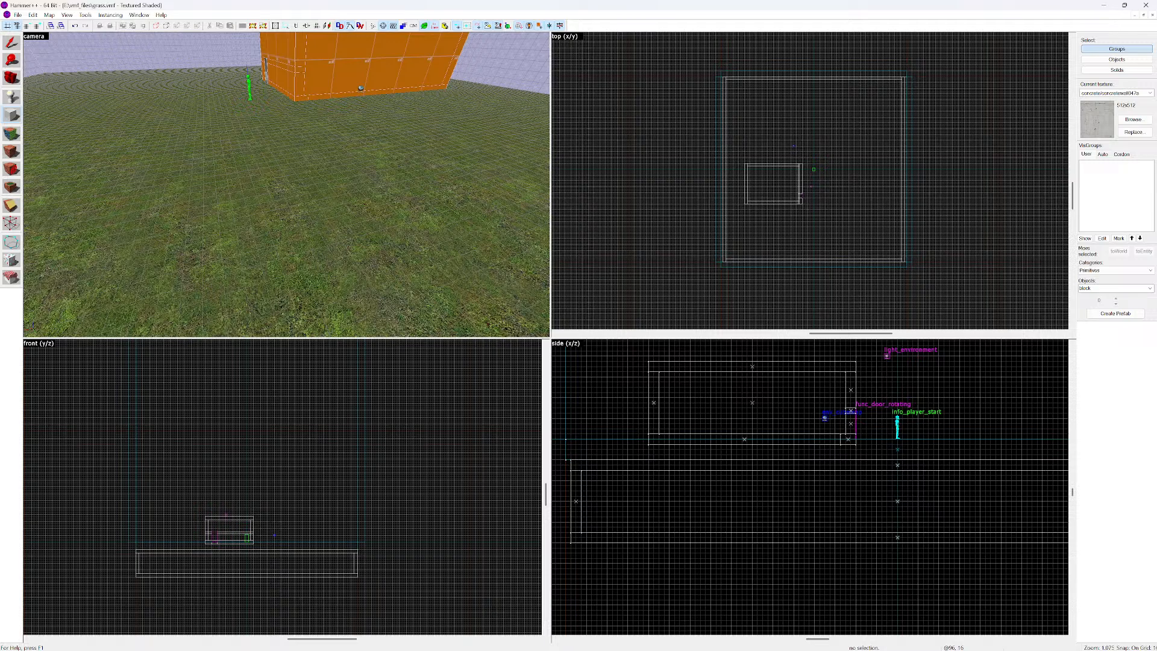
left_click_drag(915, 425, 931, 442)
key("z")
key("w")
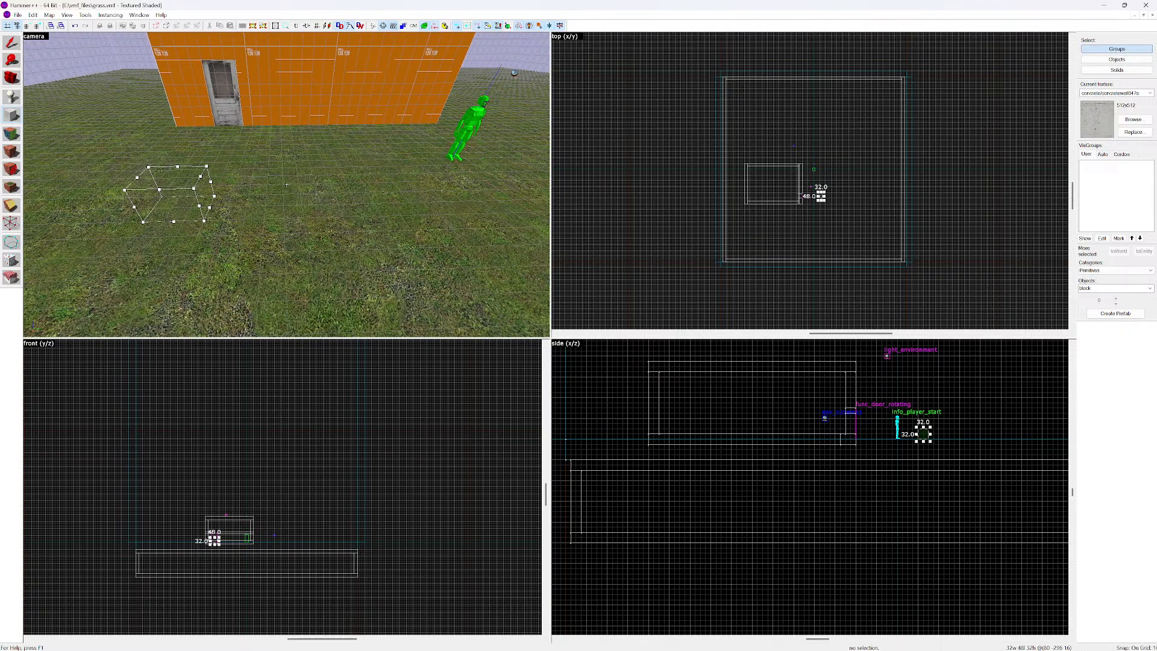
Widen the block outline in front of the door to 80 units
scroll(831, 173, "up", 6)
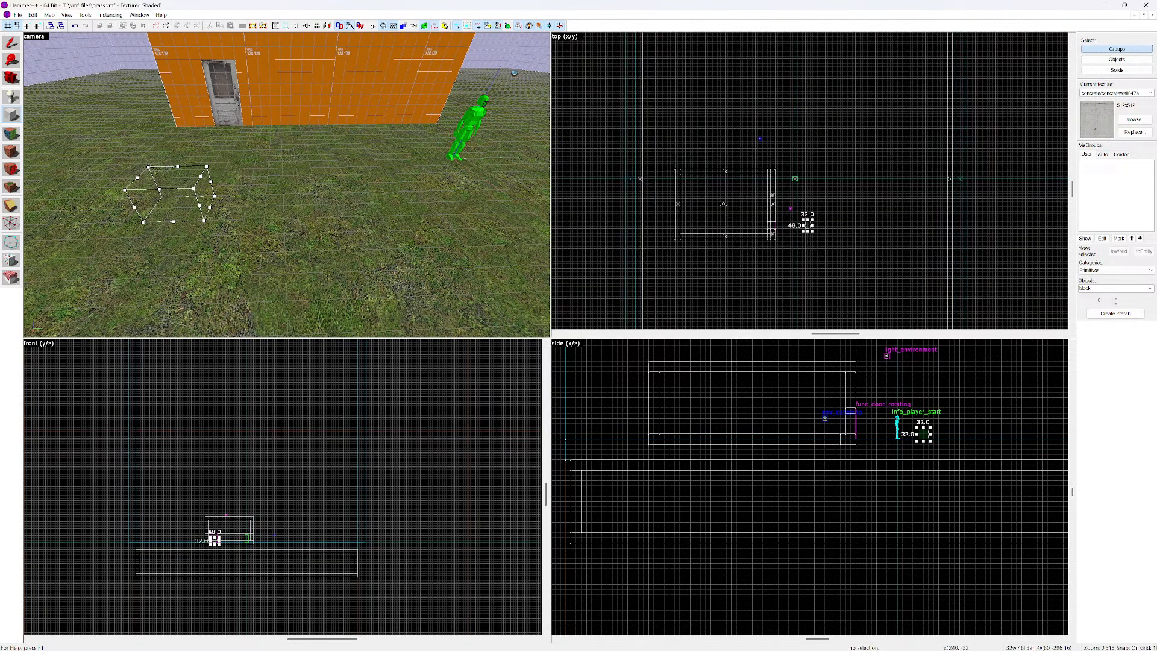
left_click_drag(786, 243, 787, 235)
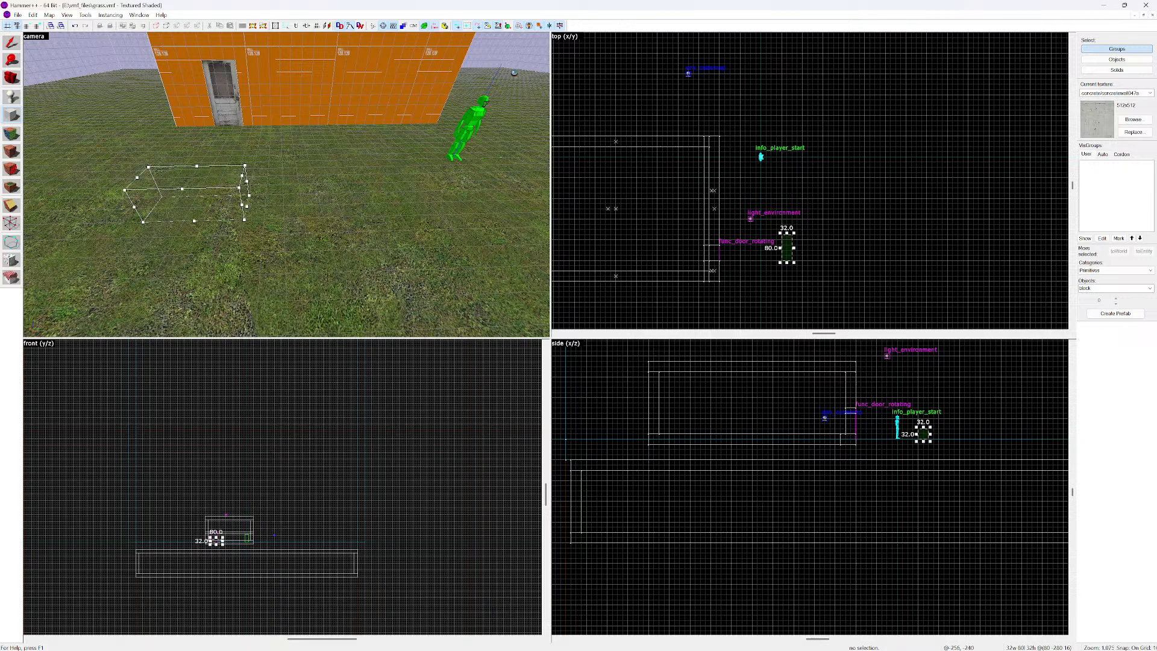
key("z")
key("d")
key("w")
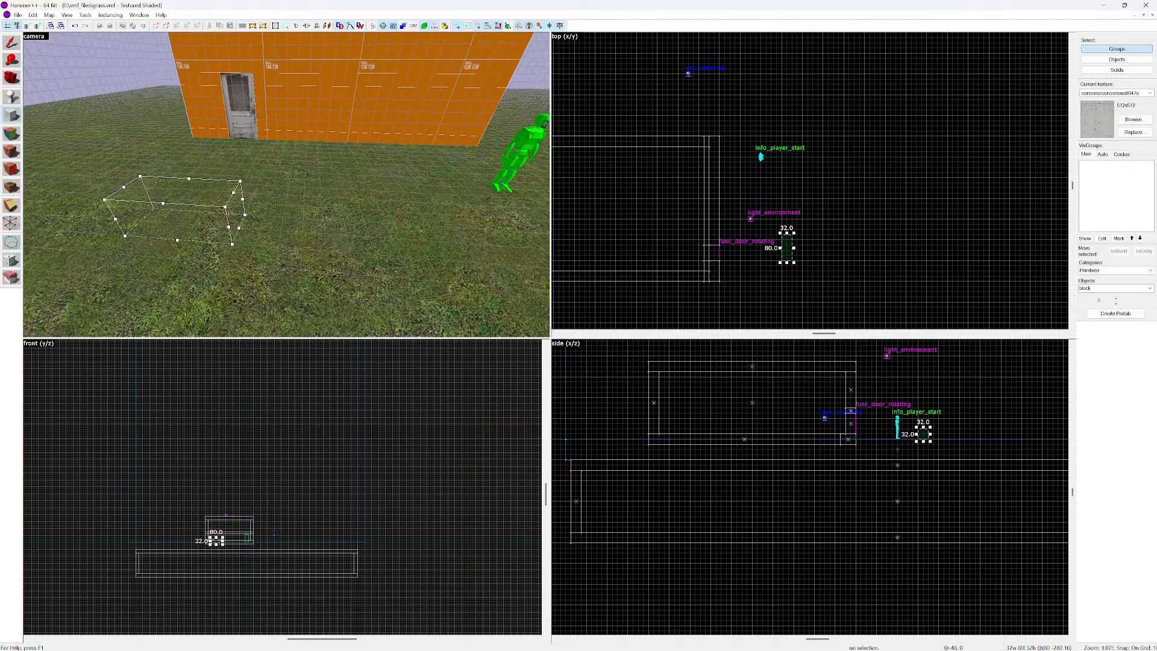
Reduce the block outline's height and depth to 16 units each and check its size against the door and player
scroll(961, 443, "up", 2)
left_click_drag(891, 407, 904, 420)
key("z")
key("d")
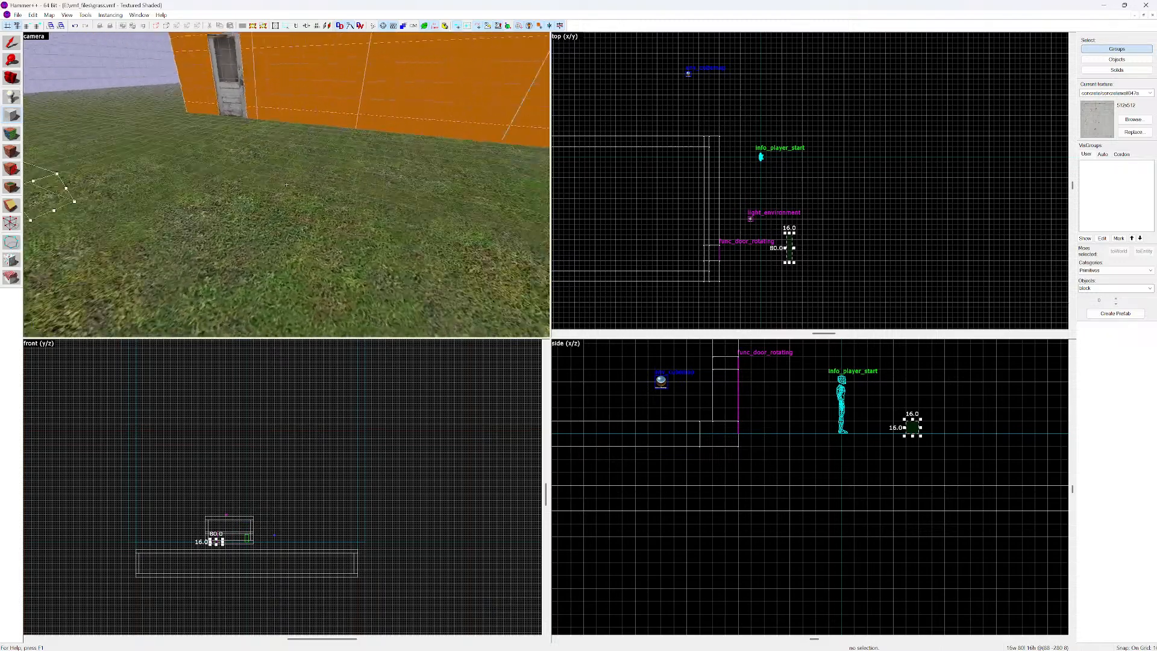
key("s")
key("w")
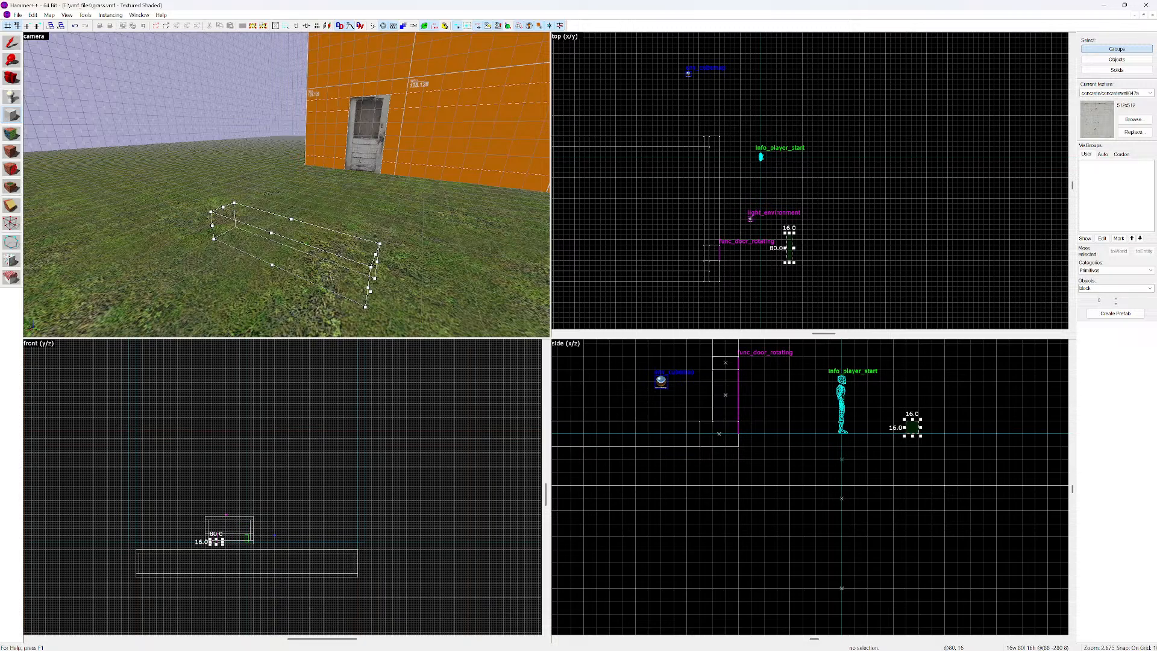
mouse_move(904, 420)
left_mouse_down()
mouse_move(917, 432)
mouse_move(906, 421)
left_mouse_up()
key("z")
key("d")
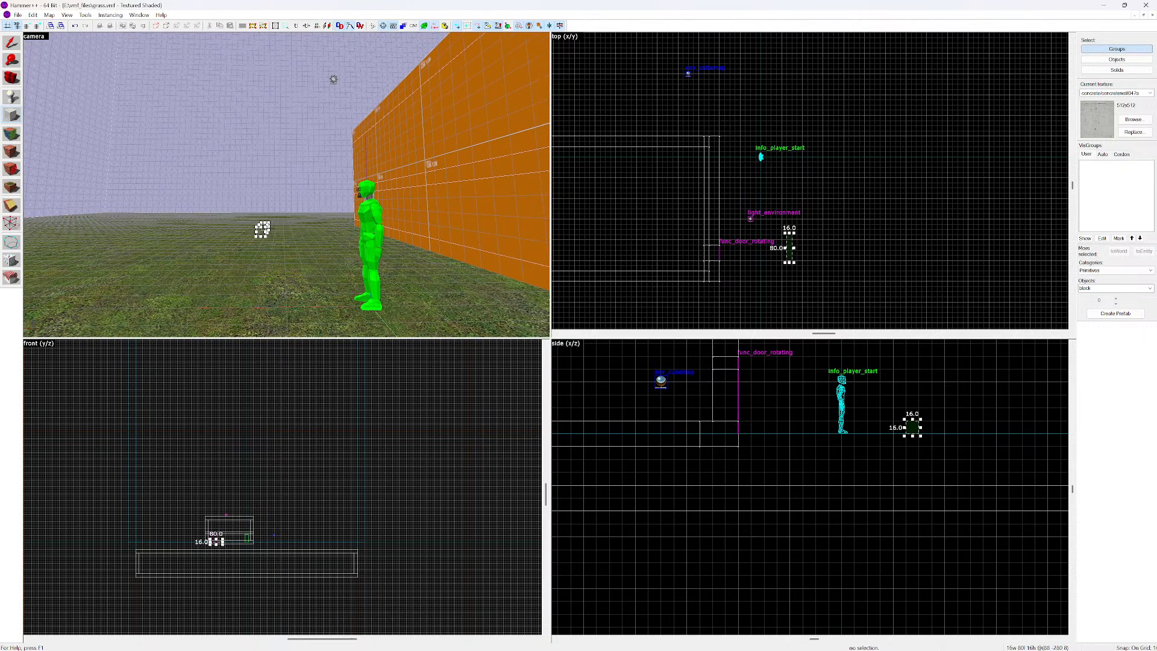
Move the outline into the building's floor near the wall opposite the door, flush with the floor surface, and create the block
scroll(867, 429, "down", 2)
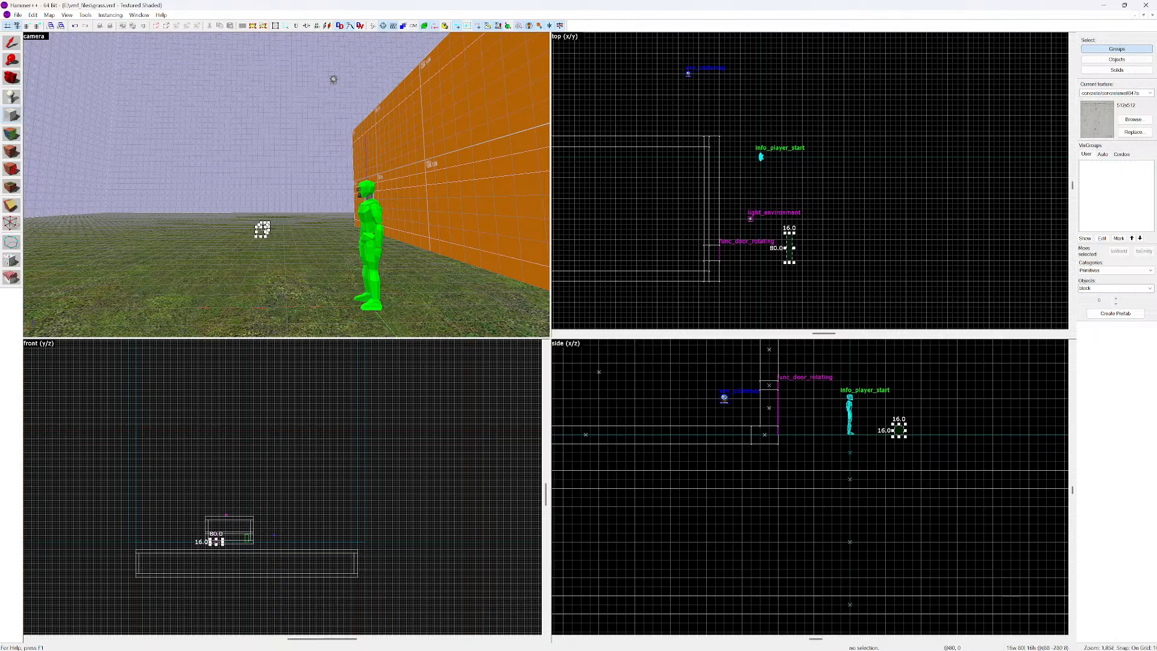
scroll(717, 435, "down", 4)
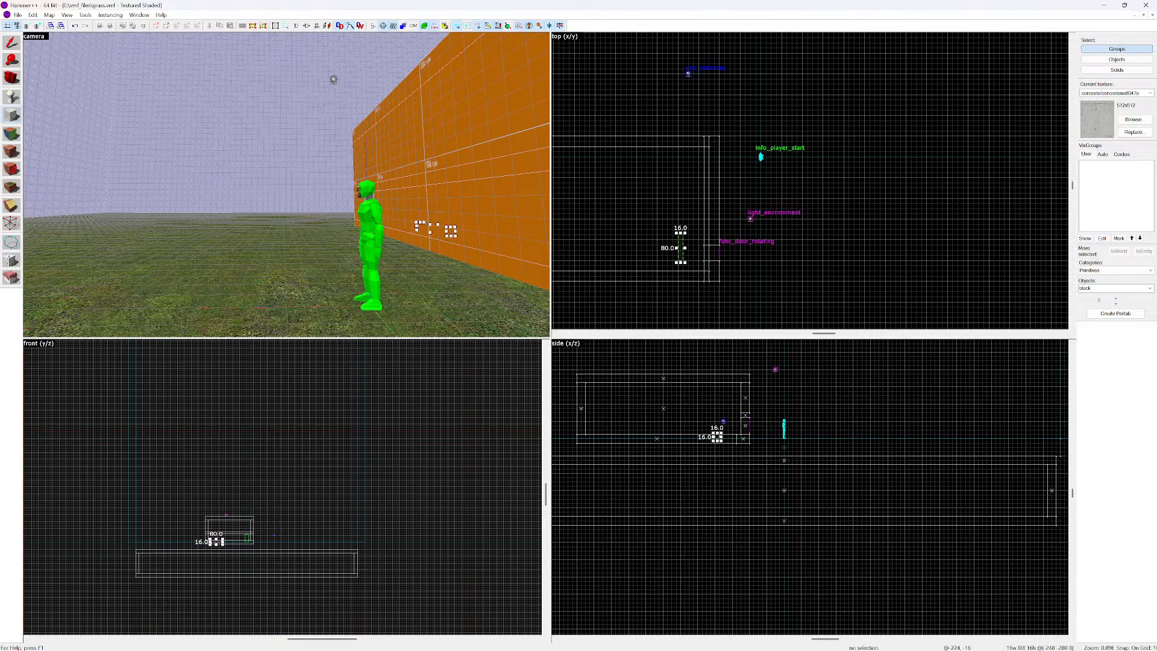
scroll(717, 435, "up", 7)
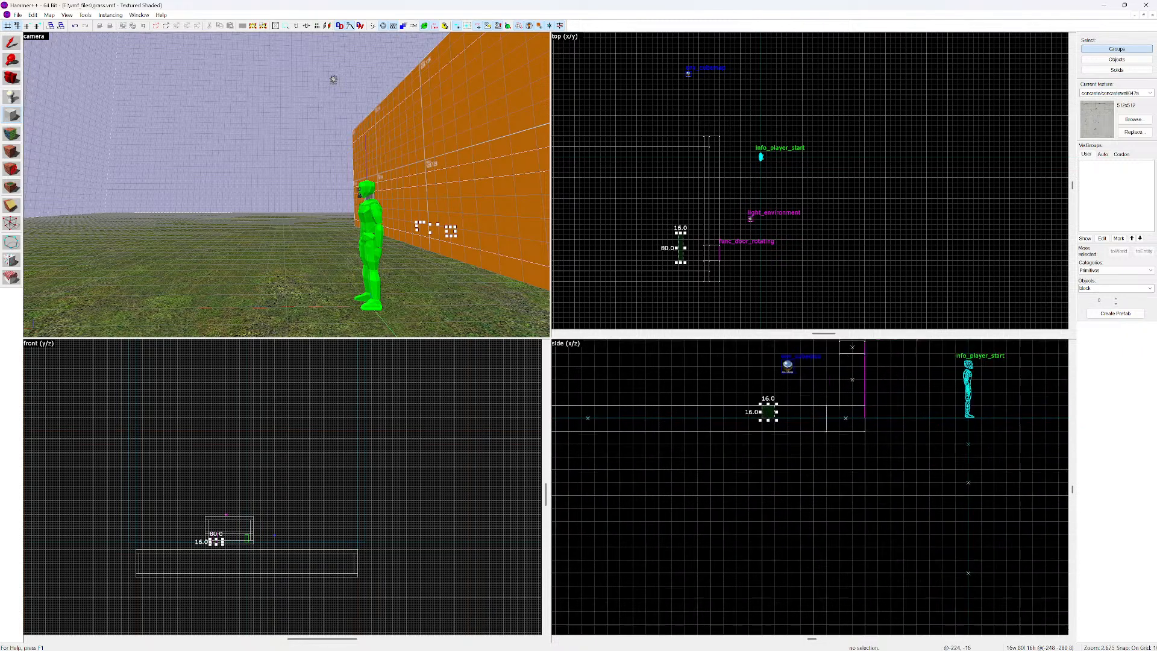
scroll(939, 442, "down", 6)
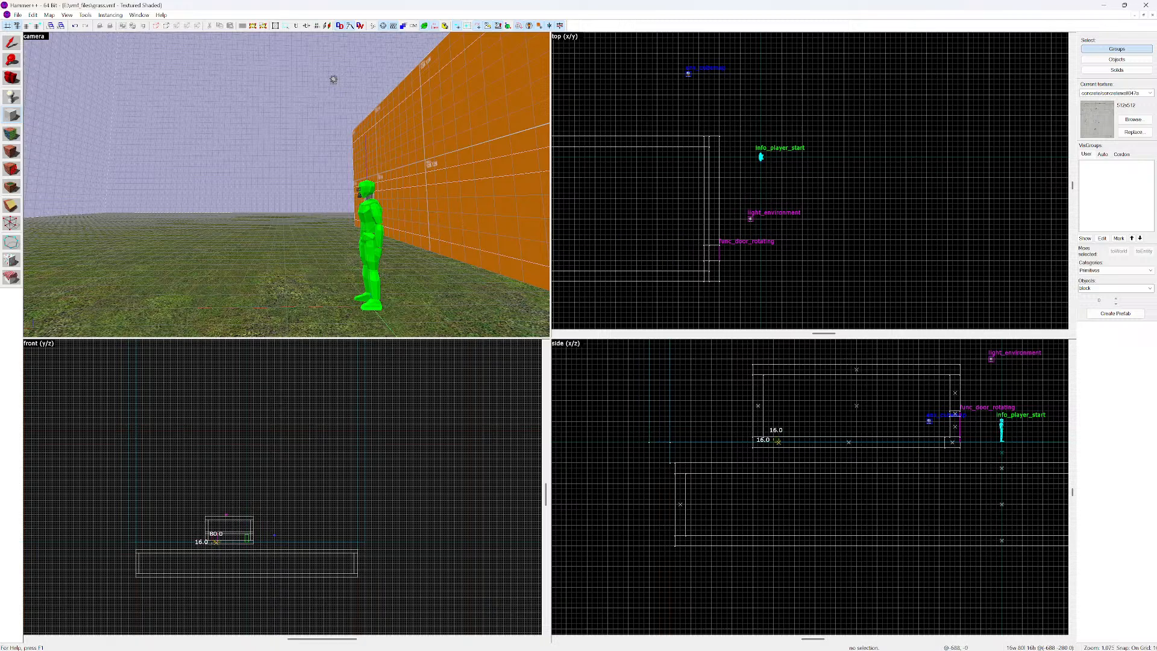
scroll(765, 433, "up", 2)
scroll(785, 444, "up", 5)
scroll(765, 427, "down", 3)
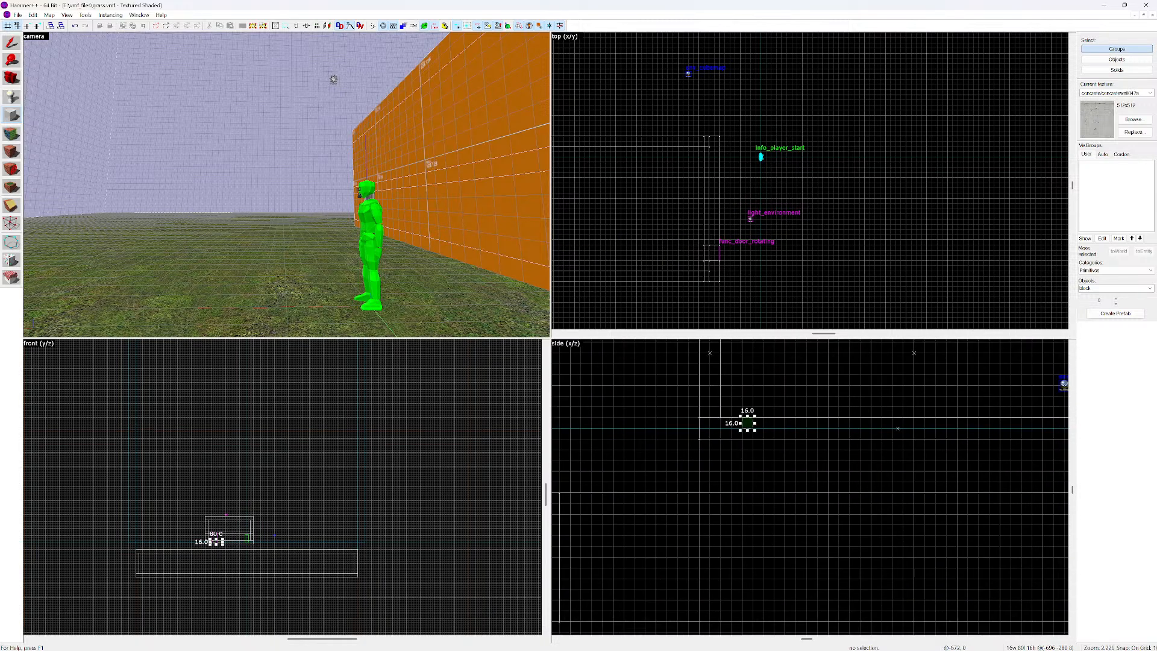
scroll(765, 429, "down", 1)
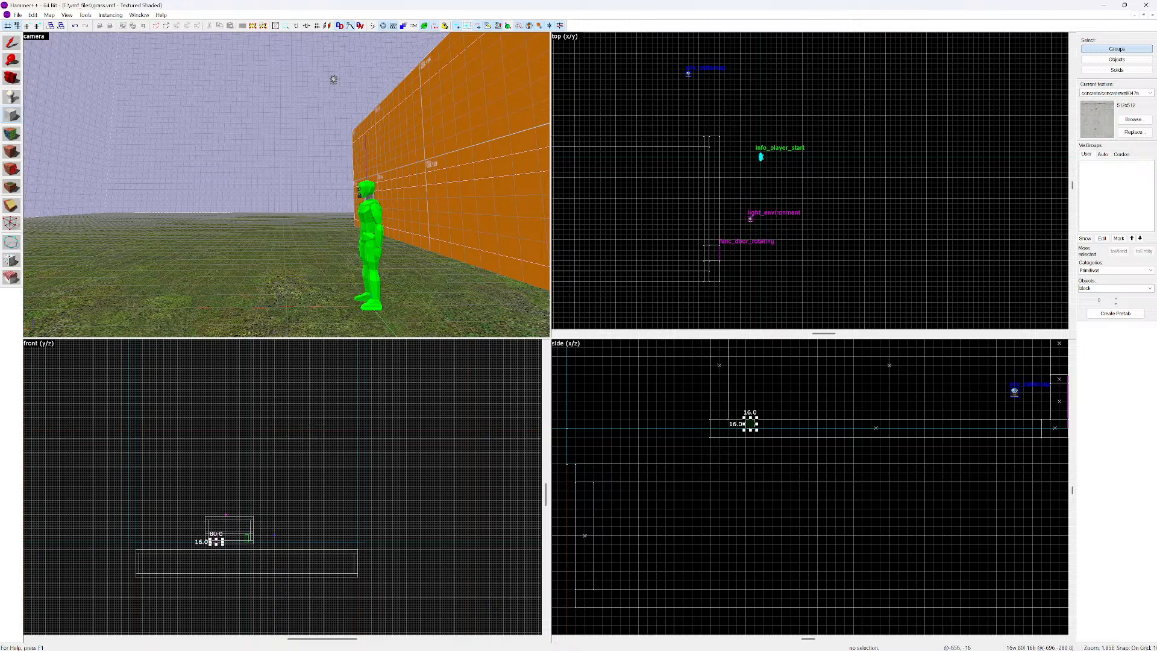
scroll(781, 438, "up", 2)
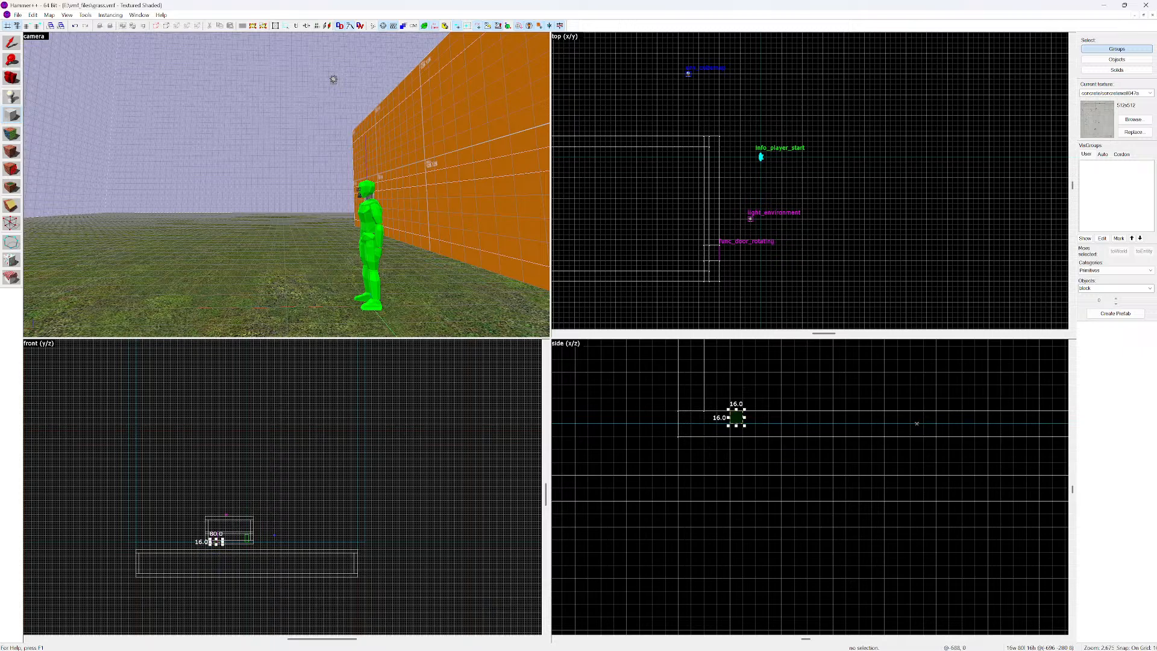
key("Return")
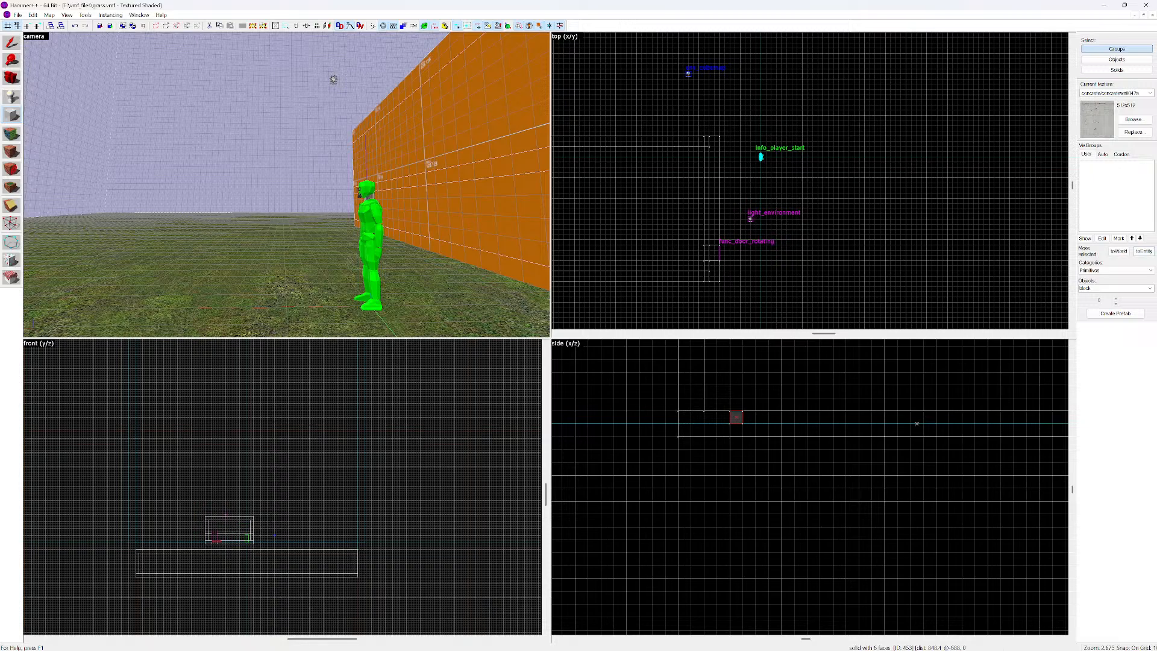
Create a second block, 16 by 48 by 16 units, diagonally below the first towards the door, and select it
left_click_drag(741, 423, 757, 437)
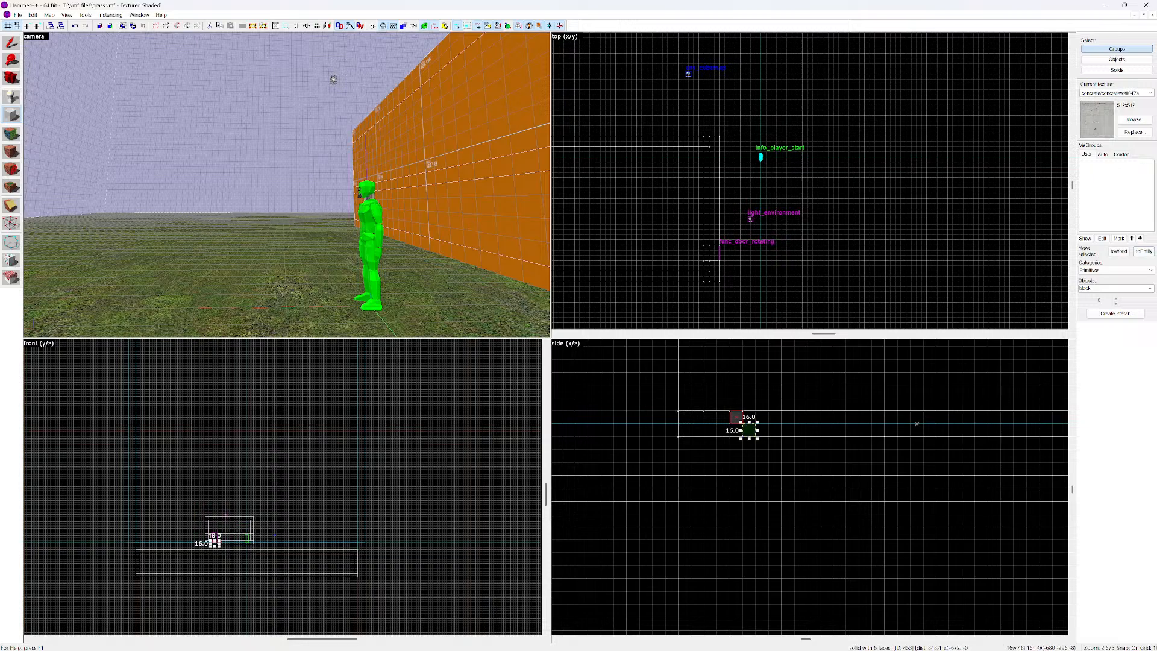
key("Return")
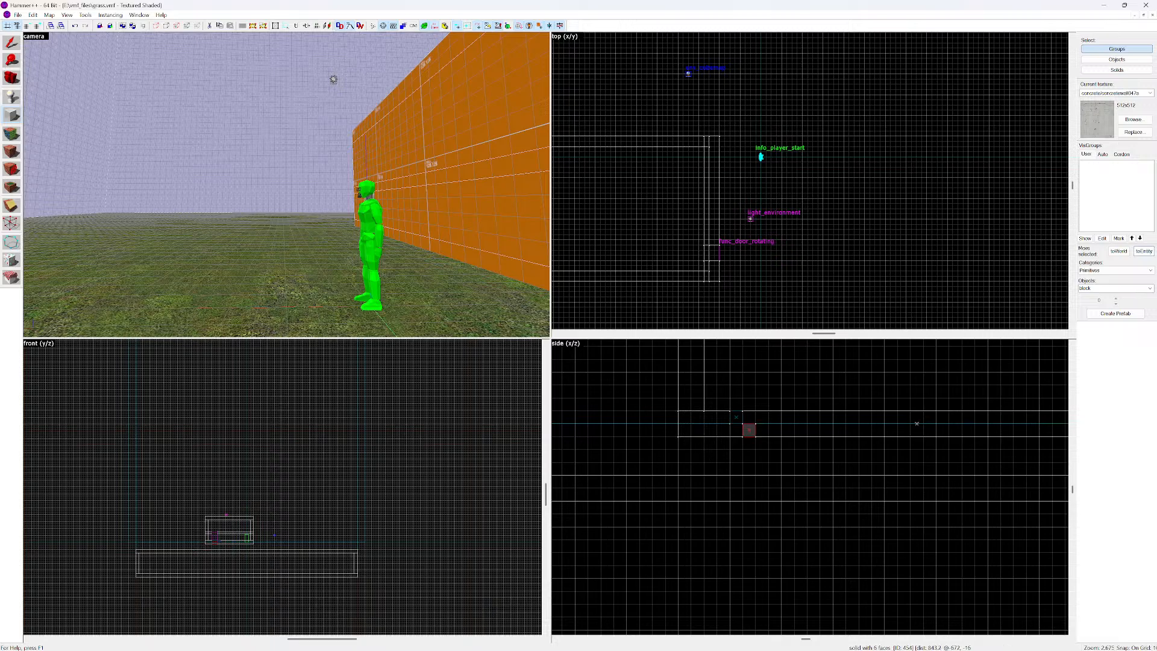
left_click_drag(754, 436, 748, 429)
key("Escape")
key("shift+s")
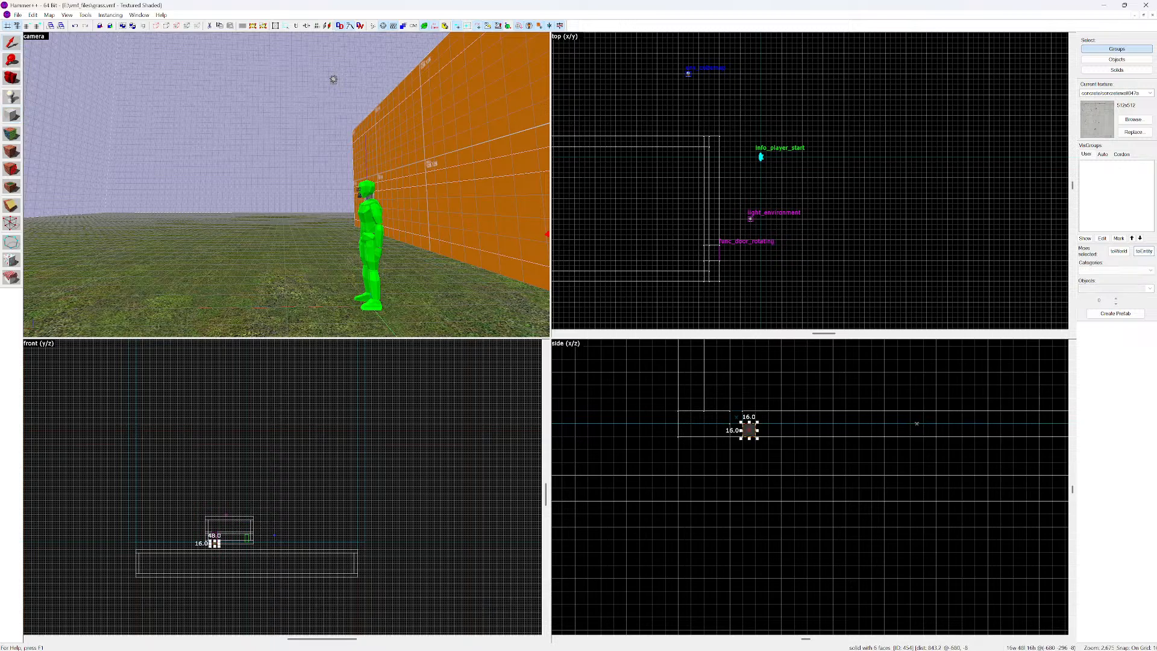
key("Escape")
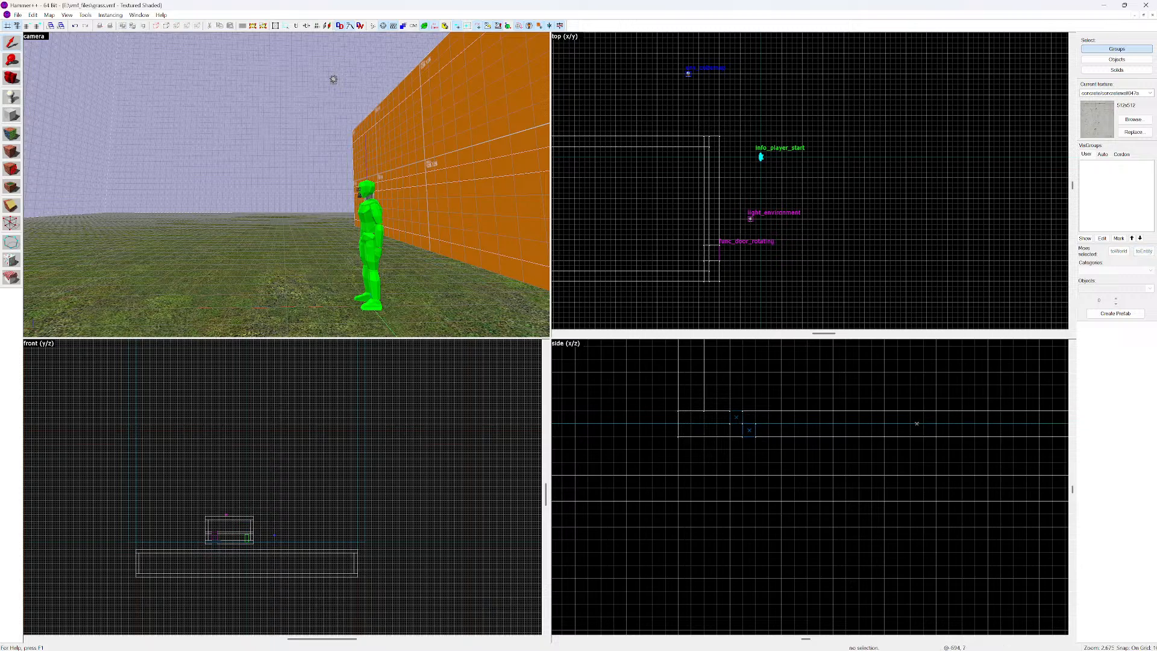
left_click(748, 429)
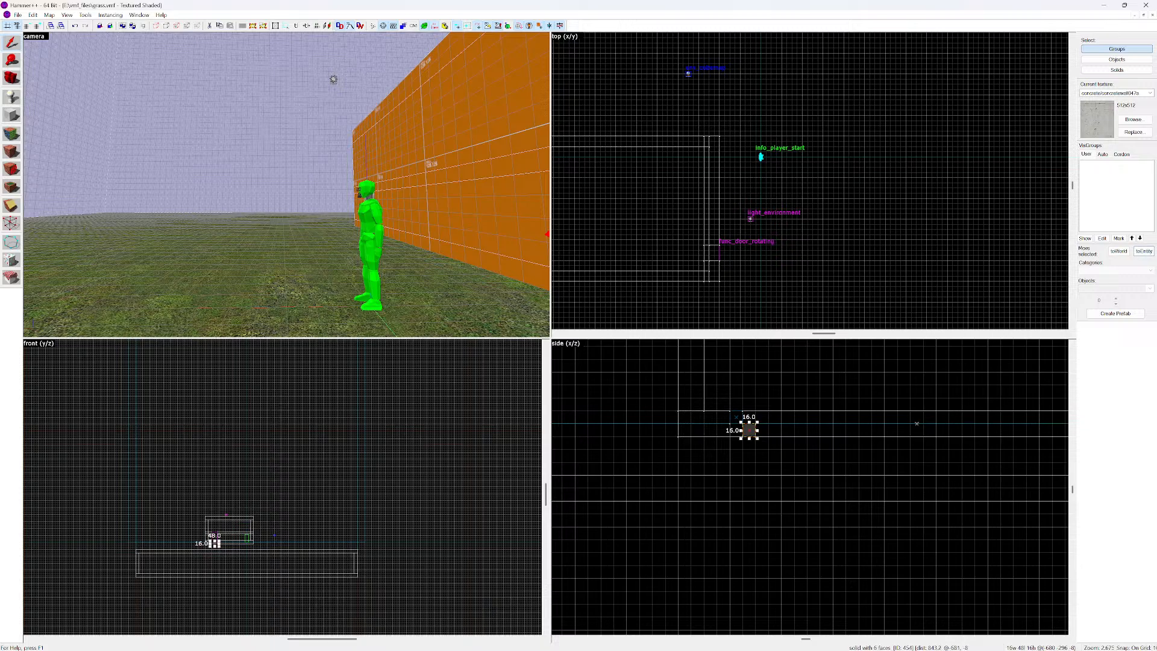
Copy the 16 by 48 by 16 step block repeatedly down the diagonal towards the door until the steps reach the underground room's ceiling
left_click_drag(748, 429, 826, 508, "shift")
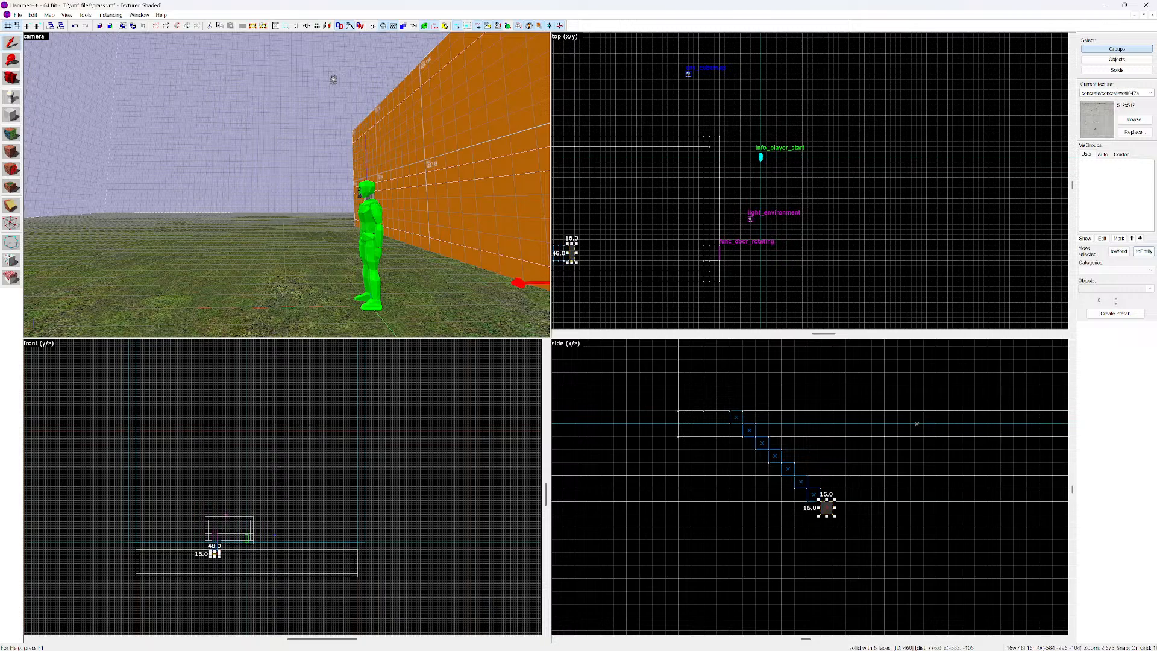
scroll(819, 494, "down", 3)
scroll(810, 482, "up", 4)
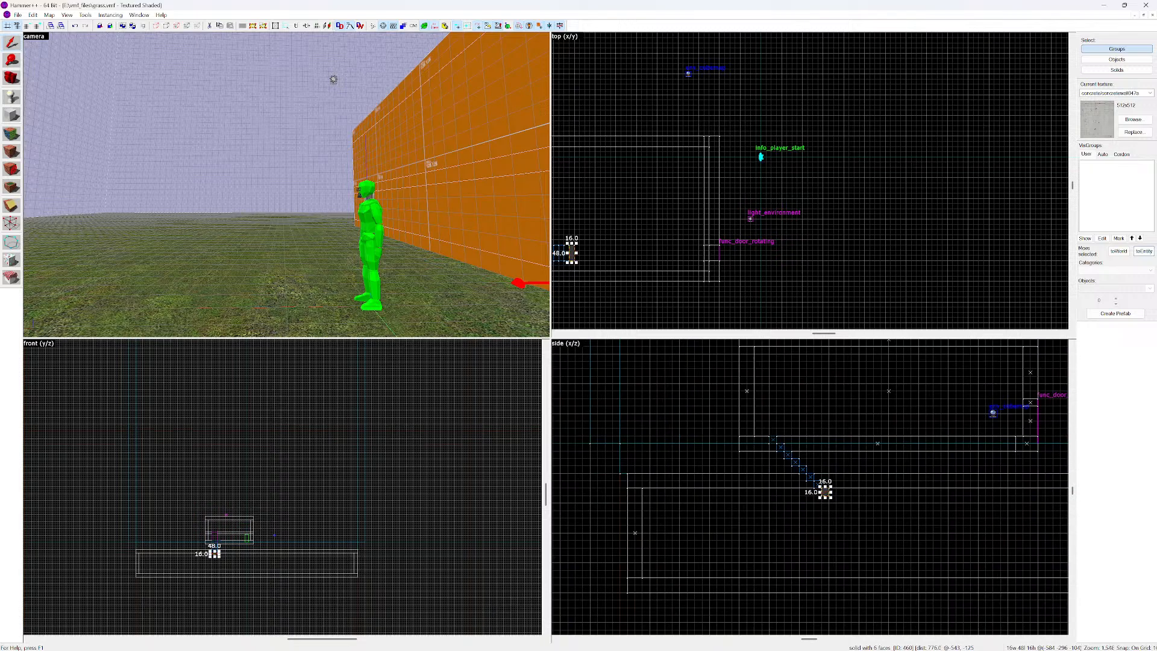
scroll(816, 487, "down", 5)
scroll(865, 513, "up", 5)
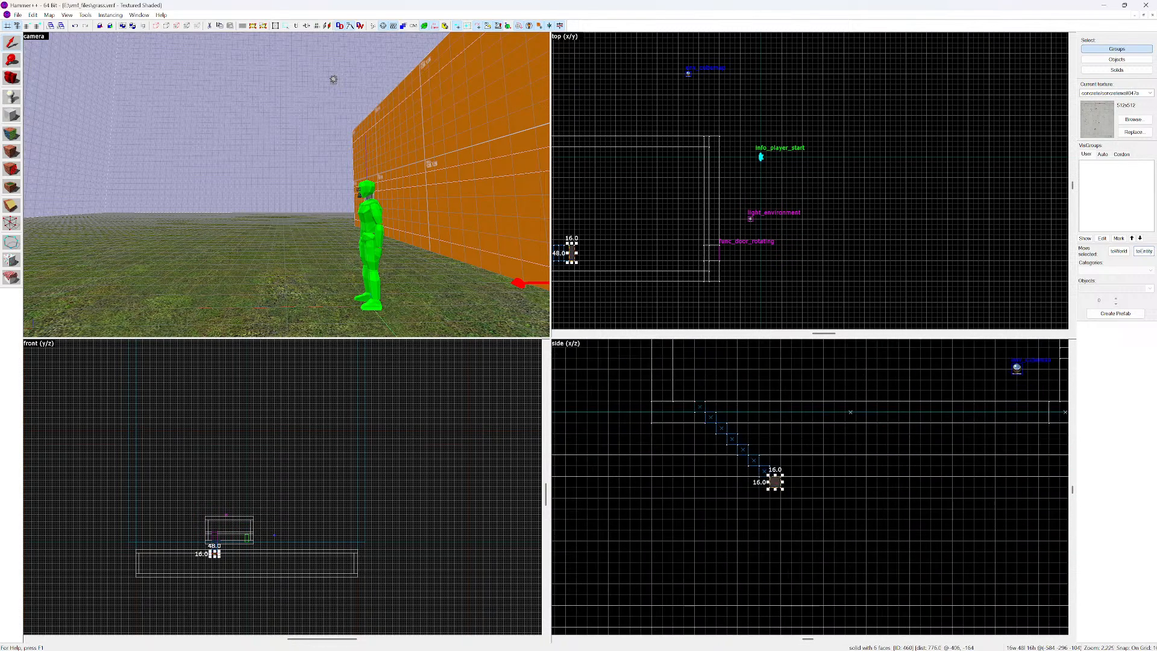
Continue copying the step block down the same diagonal to the underground room's floor and clear the selection
mouse_move(731, 466)
left_mouse_down("shift")
mouse_move(781, 534)
mouse_move(867, 604)
left_mouse_up("shift")
scroll(871, 585, "down", 5)
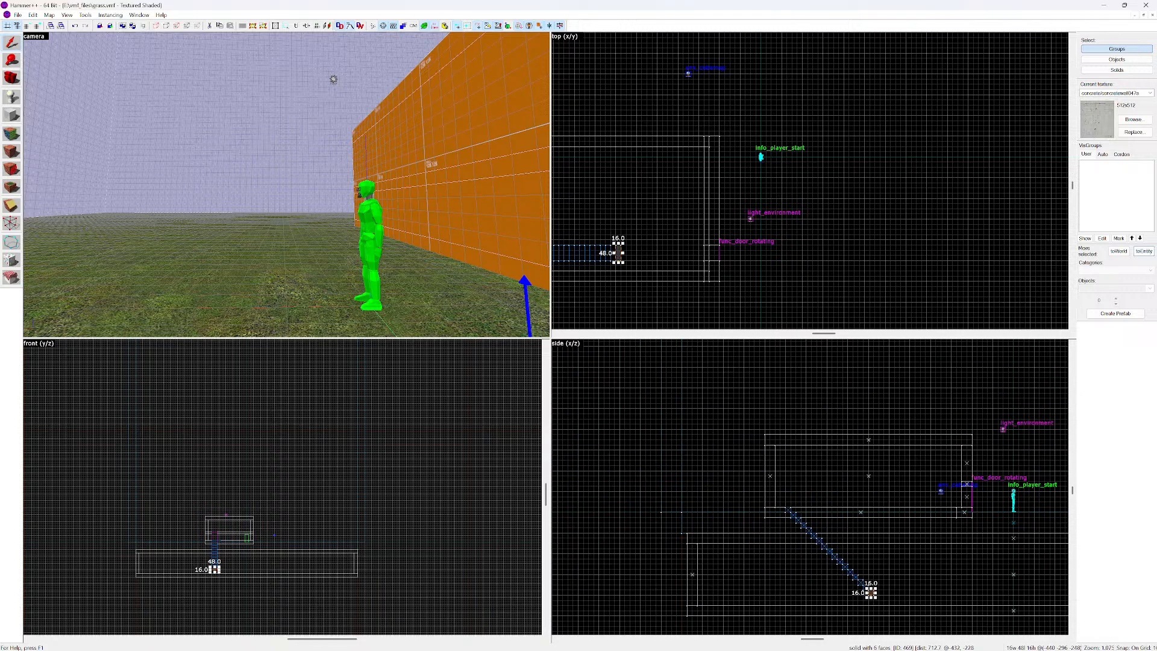
scroll(871, 587, "up", 6)
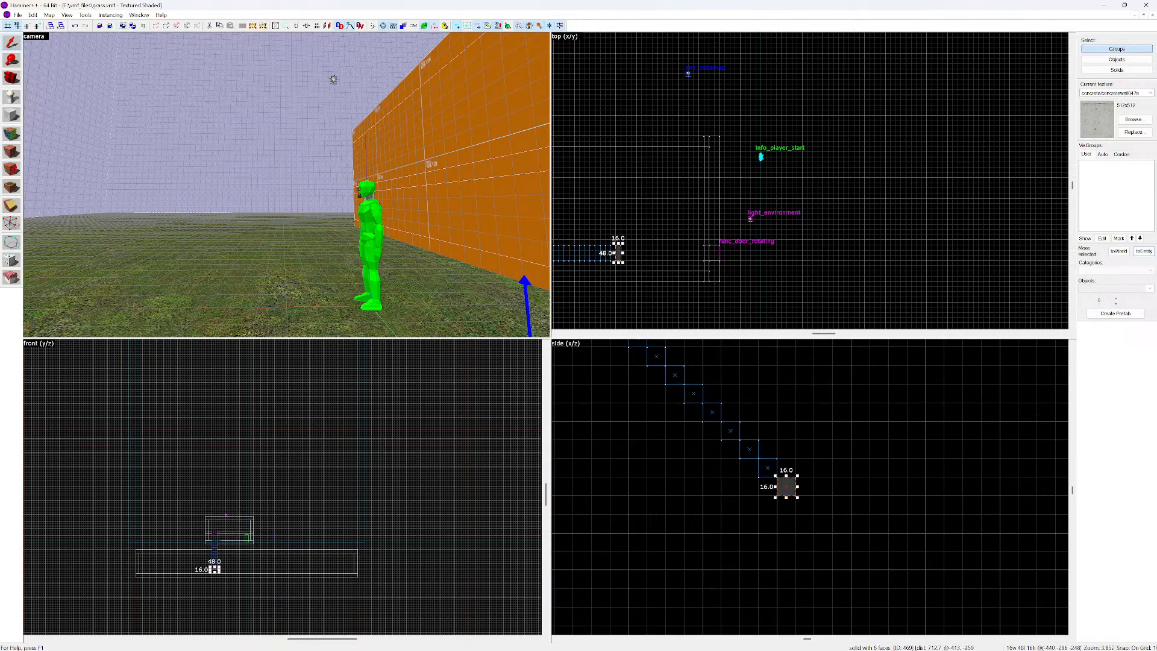
mouse_move(787, 486)
left_mouse_down("shift")
mouse_move(824, 506)
mouse_move(824, 524)
left_mouse_up("shift")
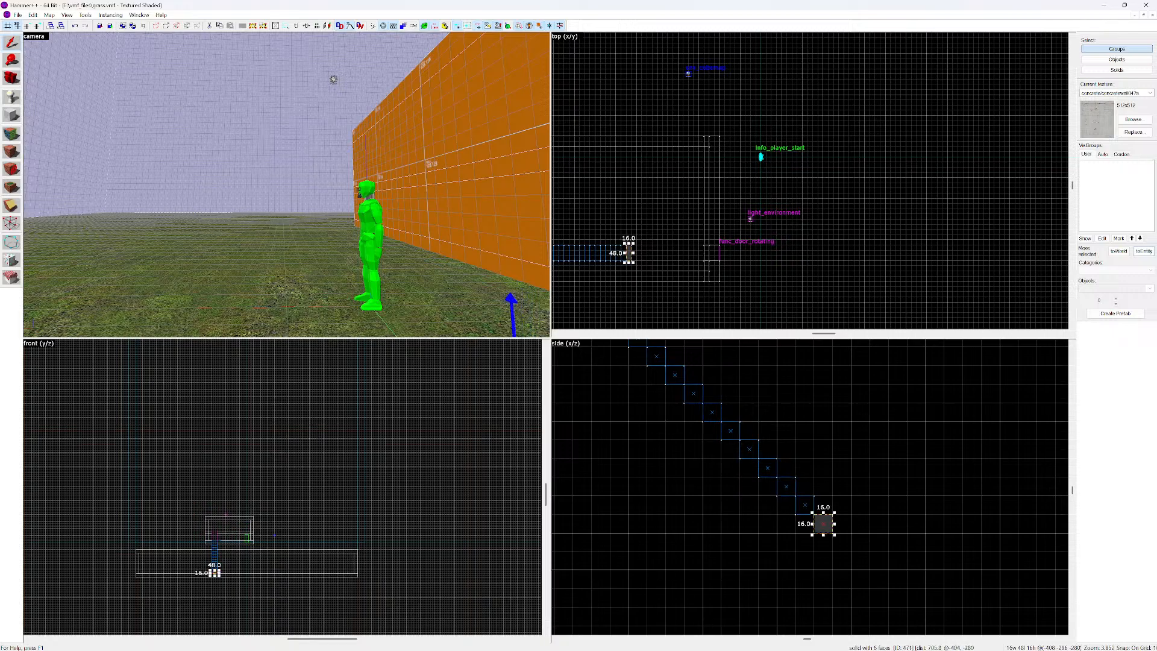
scroll(800, 494, "down", 9)
scroll(801, 494, "down", 2)
scroll(789, 457, "up", 6)
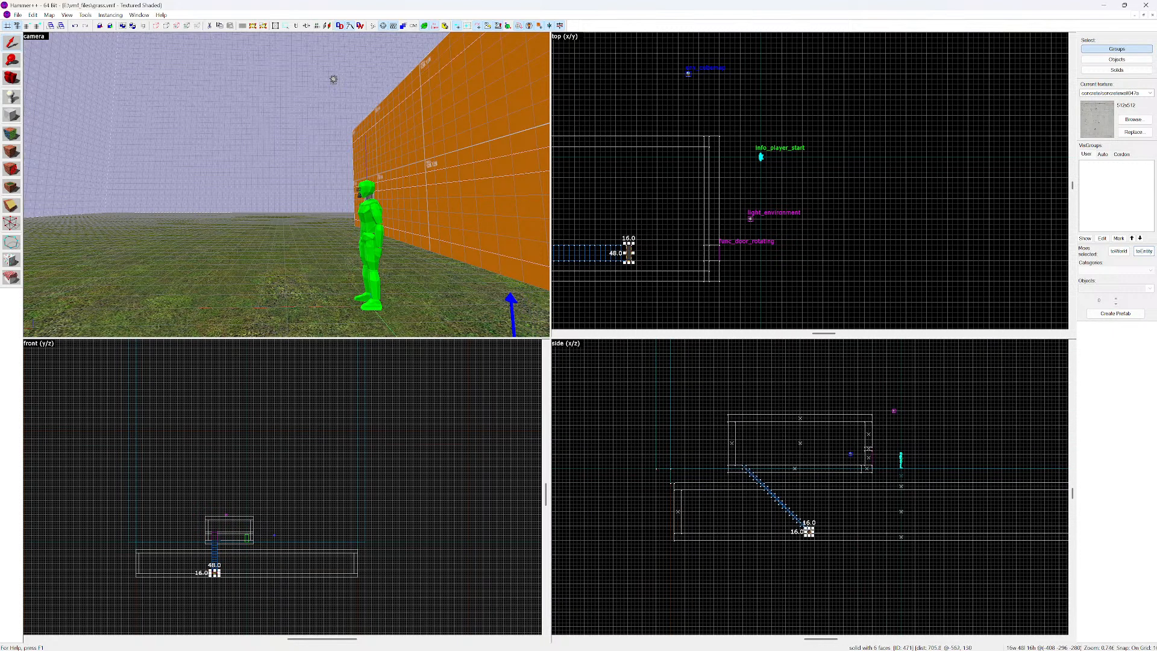
key("Escape")
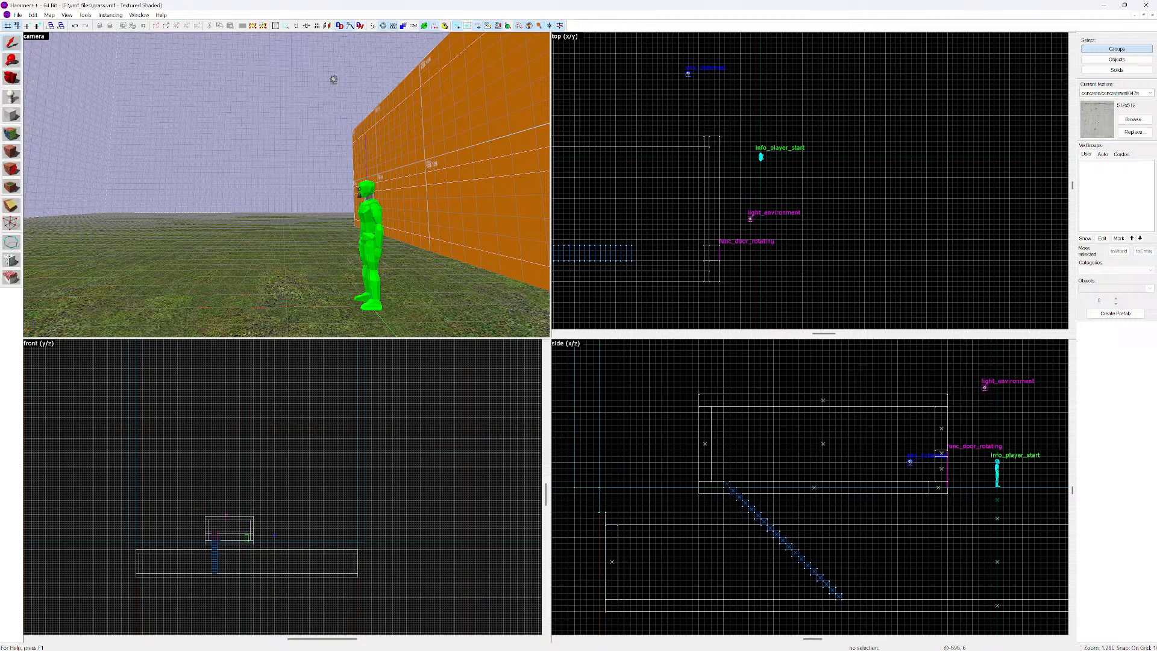
Select every step block of the staircase, from the wide one in the building's floor to the lowest one
left_click(726, 484)
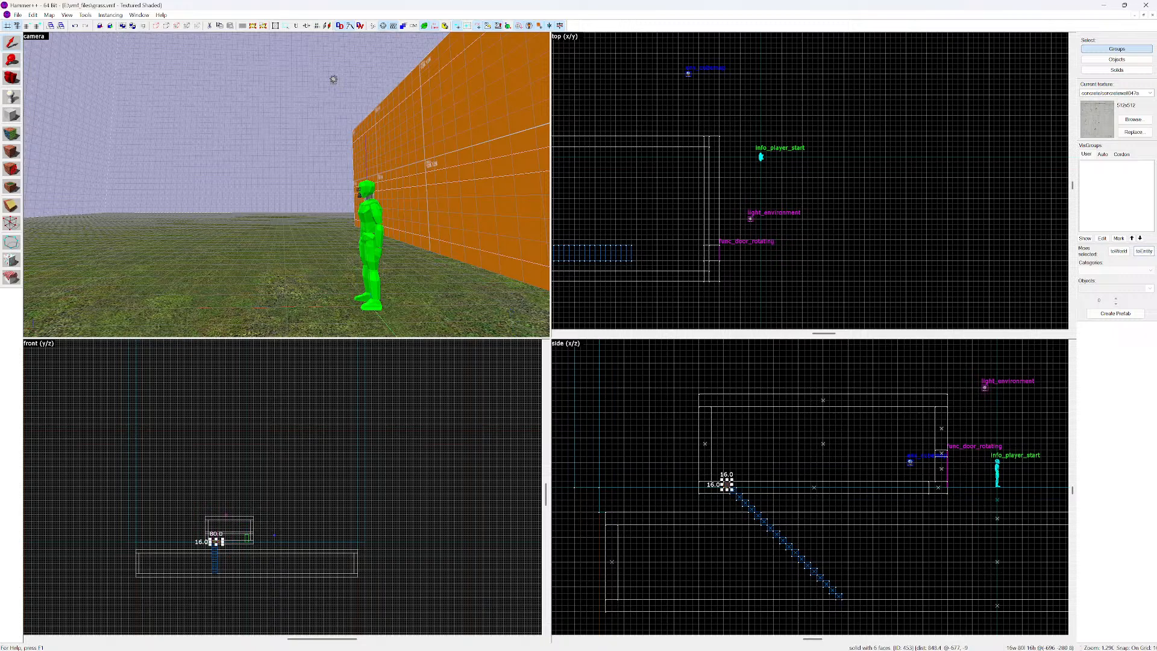
left_click(731, 488, "ctrl")
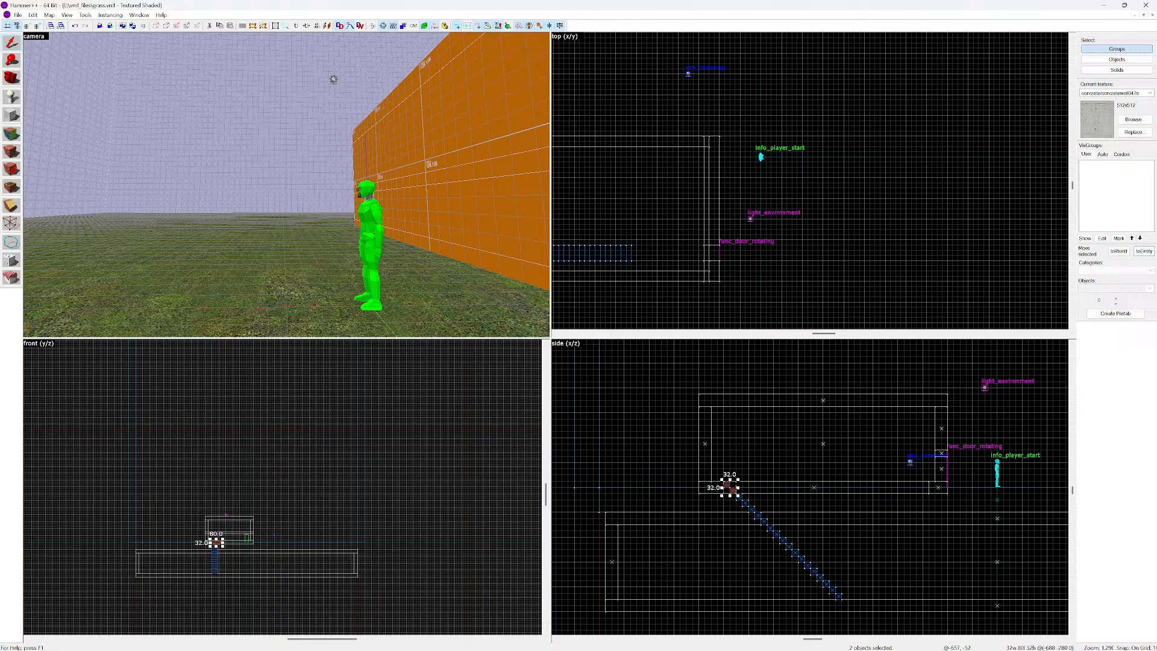
left_click(735, 492, "ctrl")
left_click(739, 497, "ctrl")
left_click(743, 501, "ctrl")
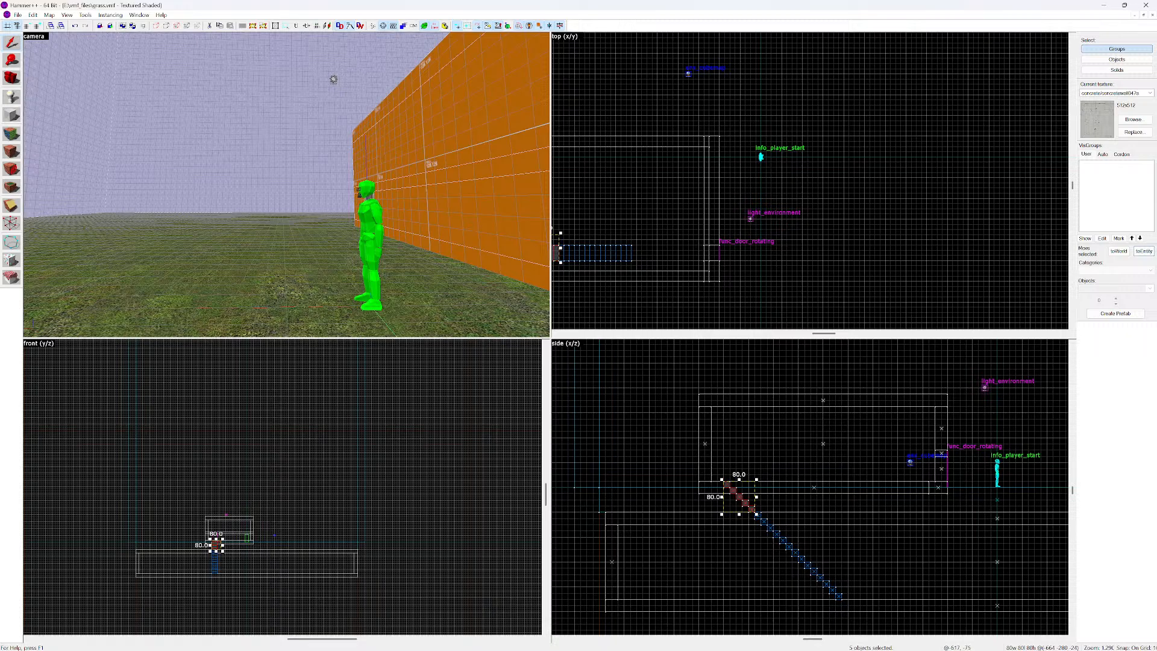
left_click(748, 505, "ctrl")
left_click(757, 513, "ctrl")
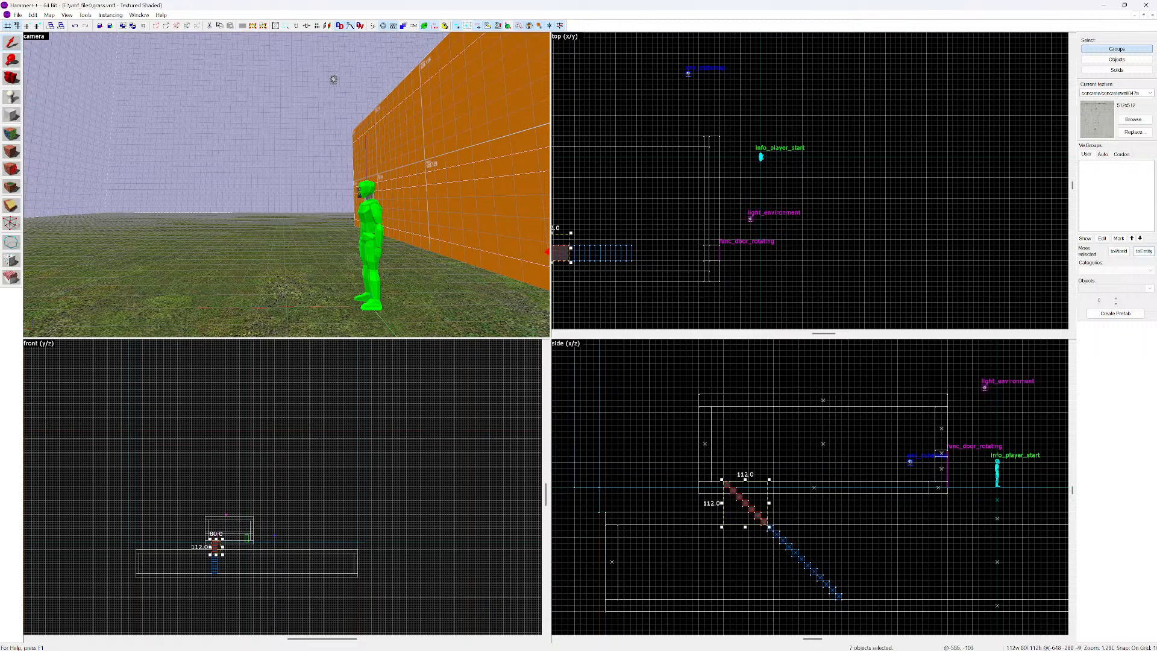
left_click(771, 528, "ctrl")
left_click(778, 537, "ctrl")
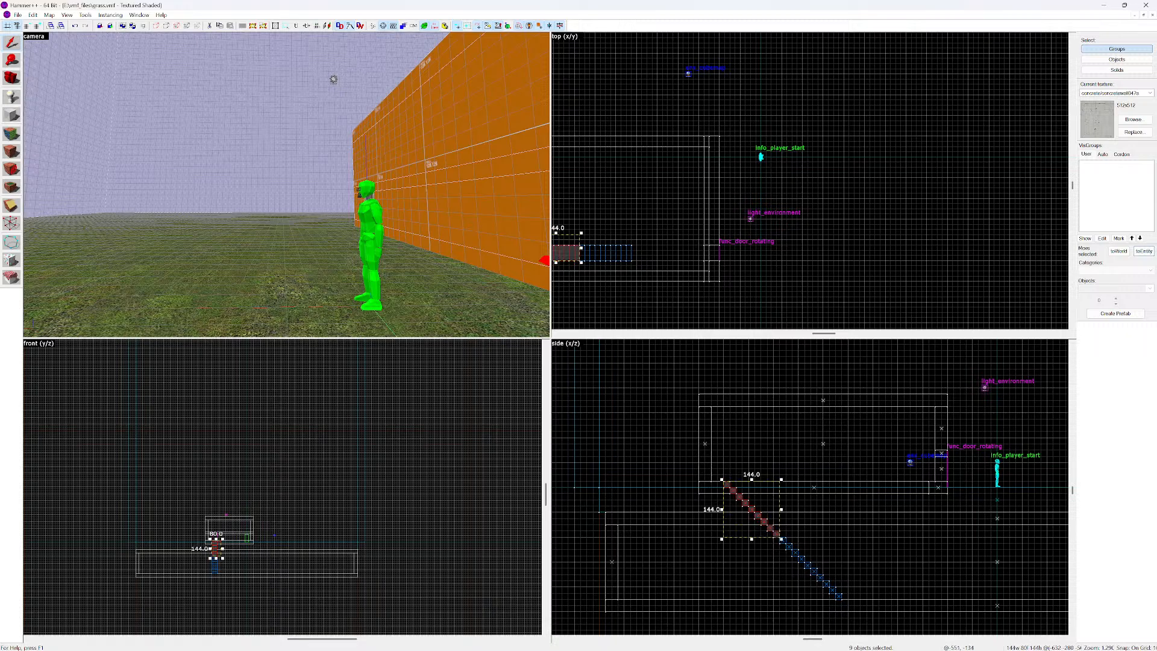
left_click(785, 543, "ctrl")
left_click(790, 549, "ctrl")
left_click(796, 555, "ctrl")
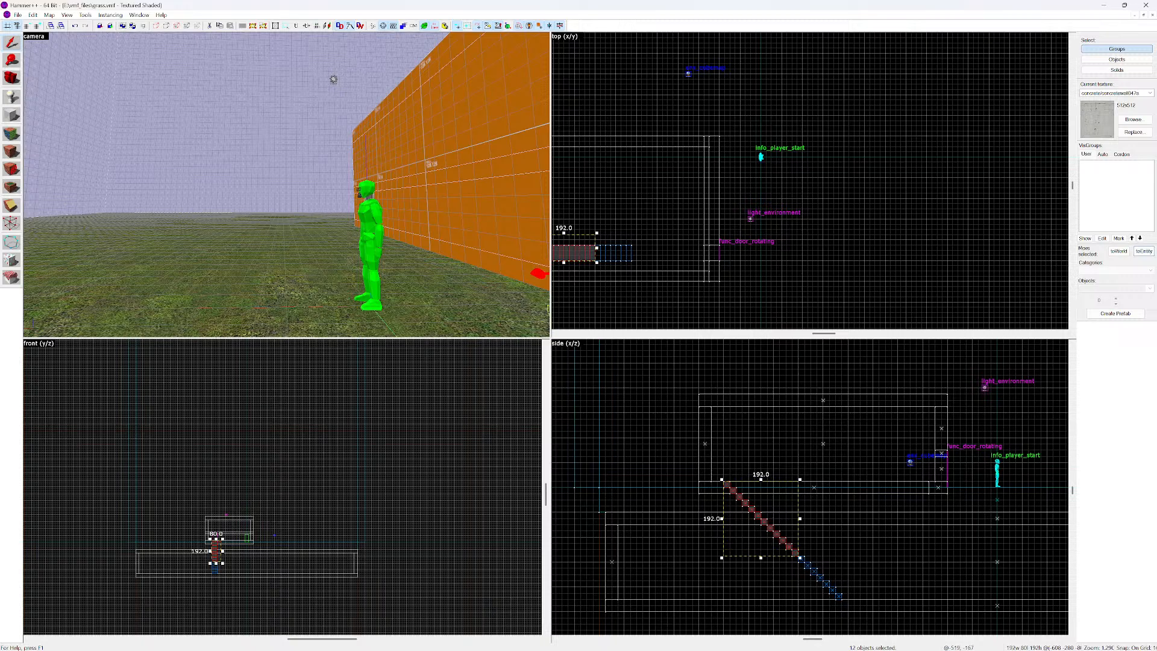
left_click(802, 561, "ctrl")
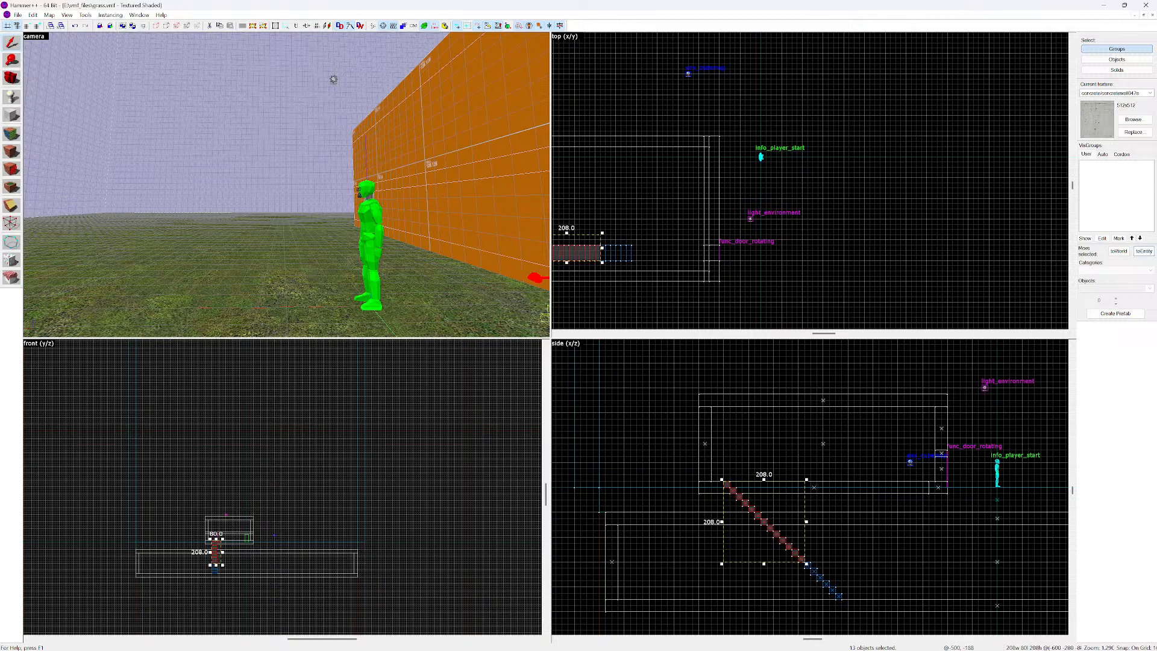
left_click(808, 567, "ctrl")
left_click_drag(818, 576, 843, 601)
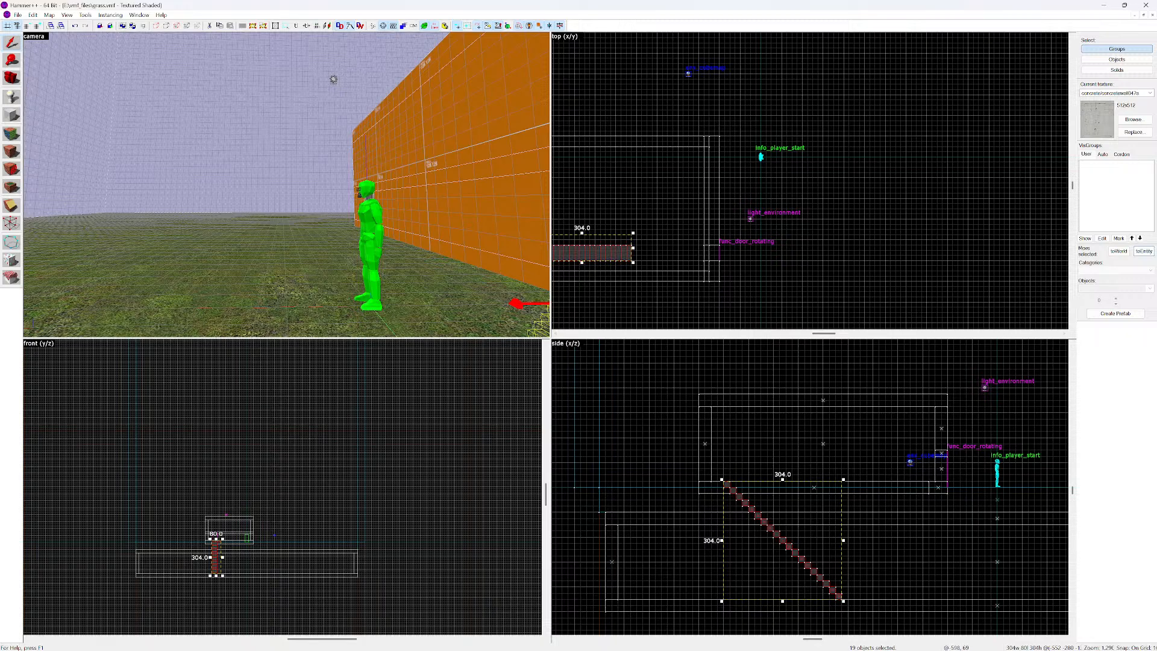
Merge the selected step blocks into a single solid reaching from the building's floor to the underground room's floor
left_click_drag(782, 479, 782, 471)
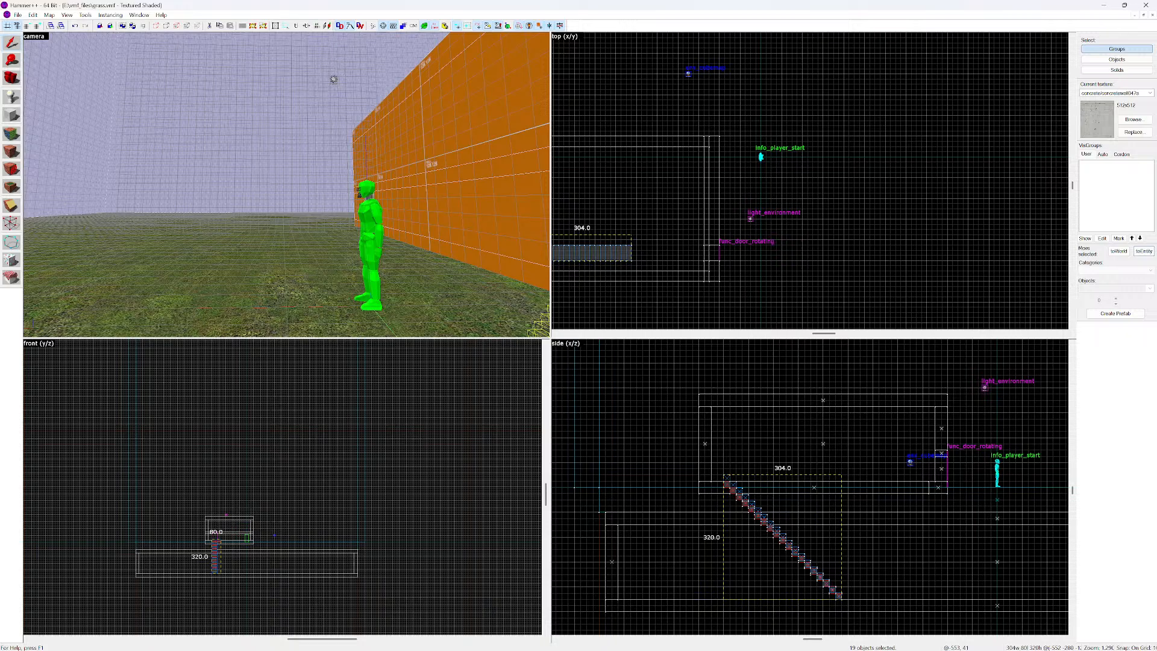
left_click_drag(782, 471, 782, 478)
key("z")
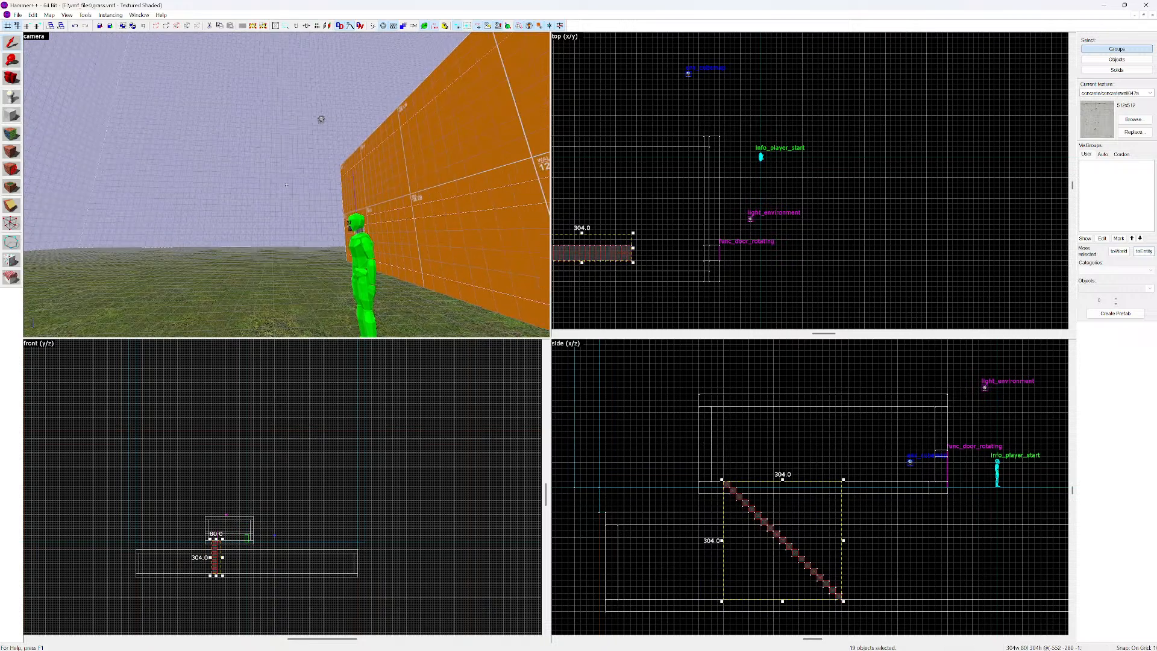
key("w")
key("s")
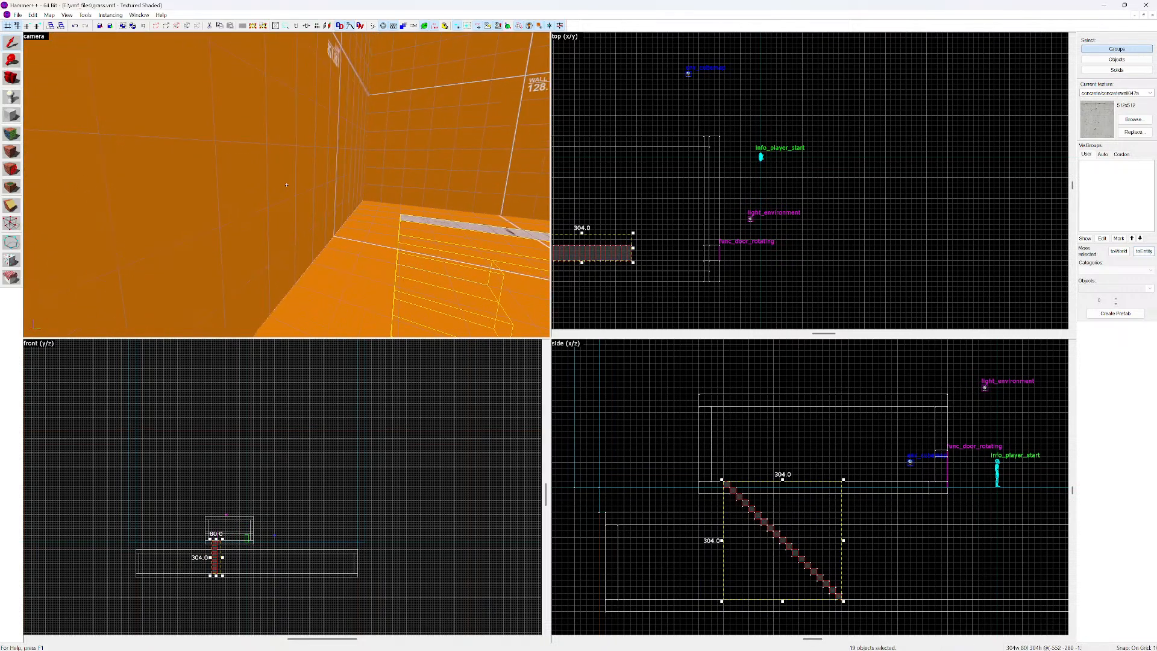
key("s")
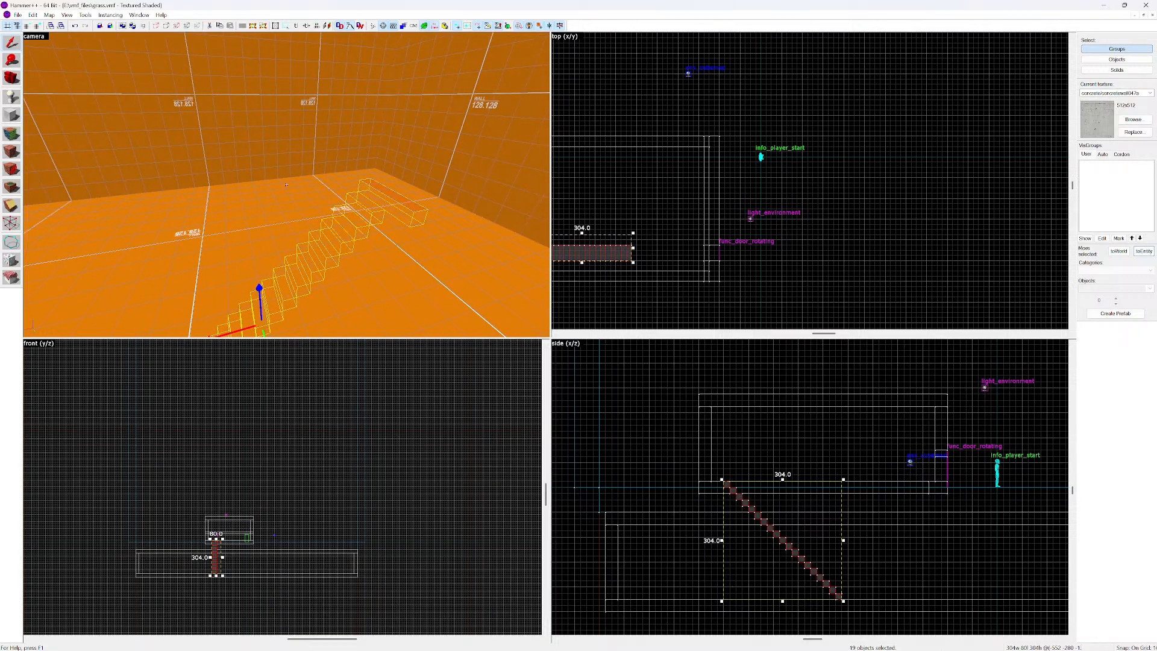
left_click(85, 14)
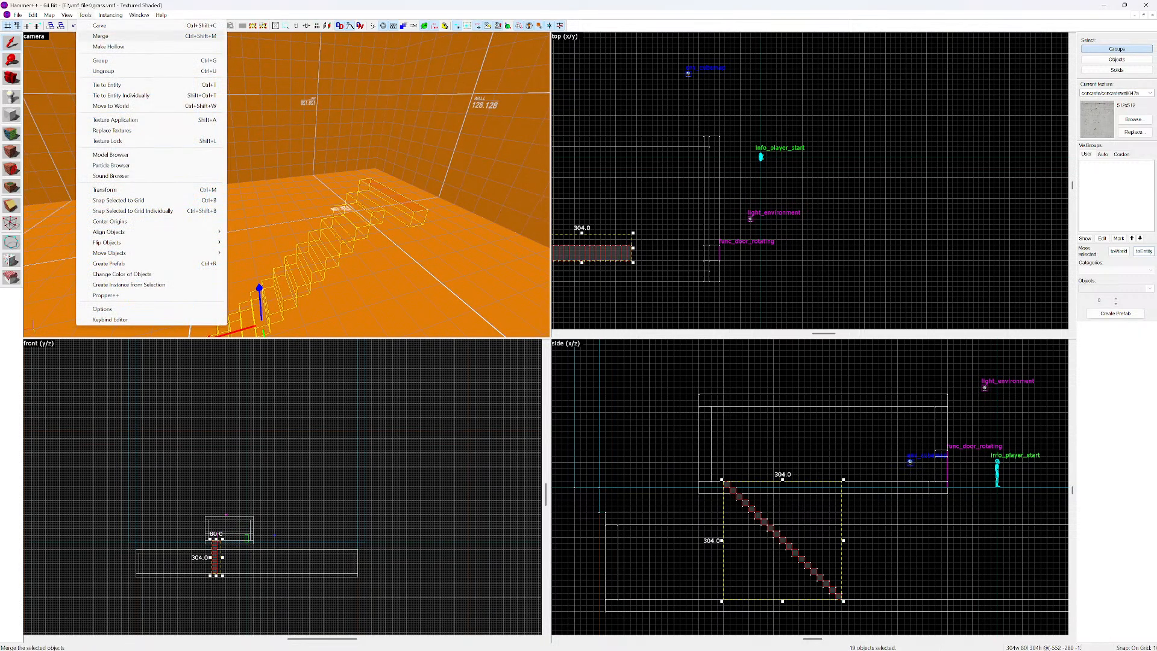
left_click(100, 35)
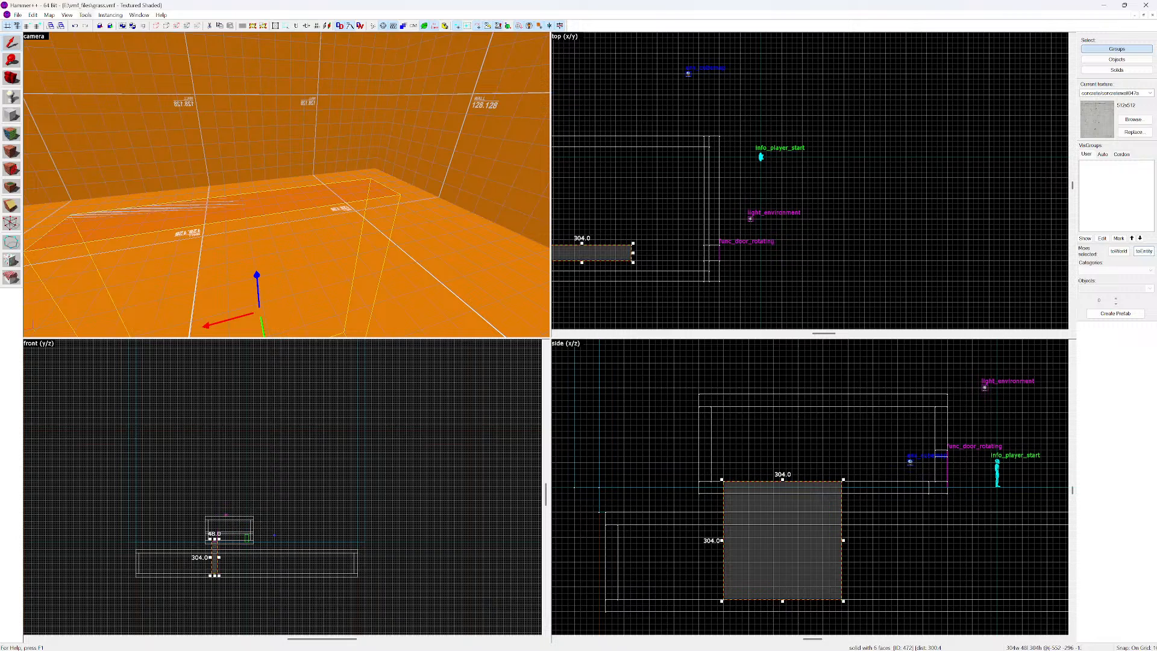
Carve the merged block's shape out of the building's floor, the ground and the underground room's ceiling, and delete the block
left_click(85, 14)
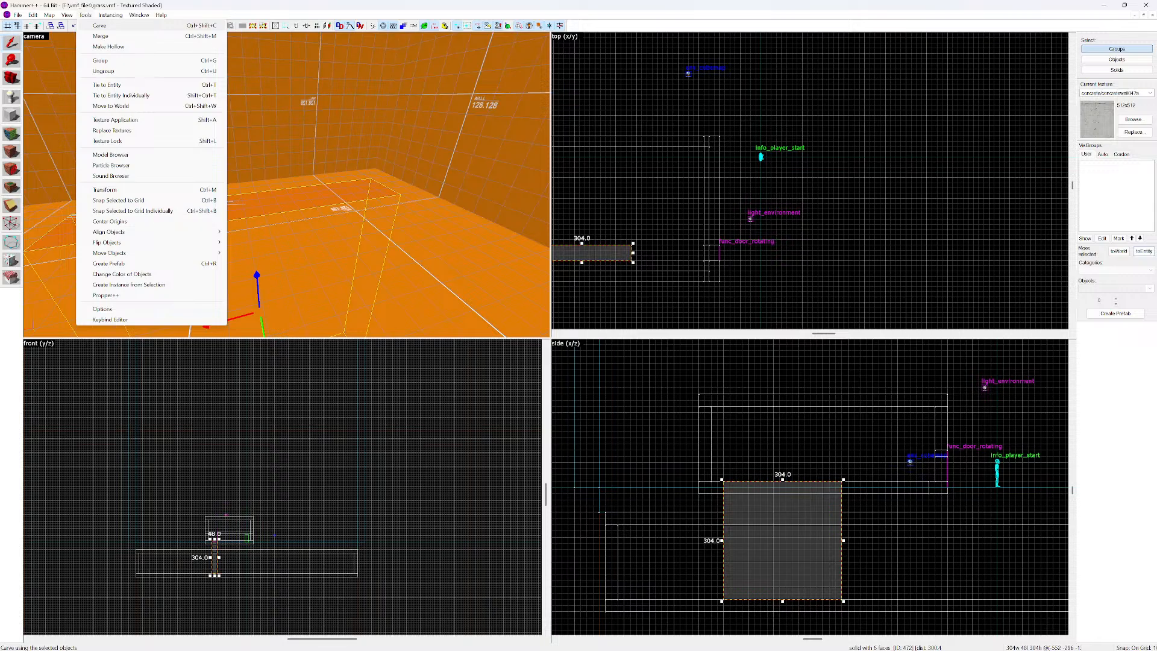
left_click(99, 25)
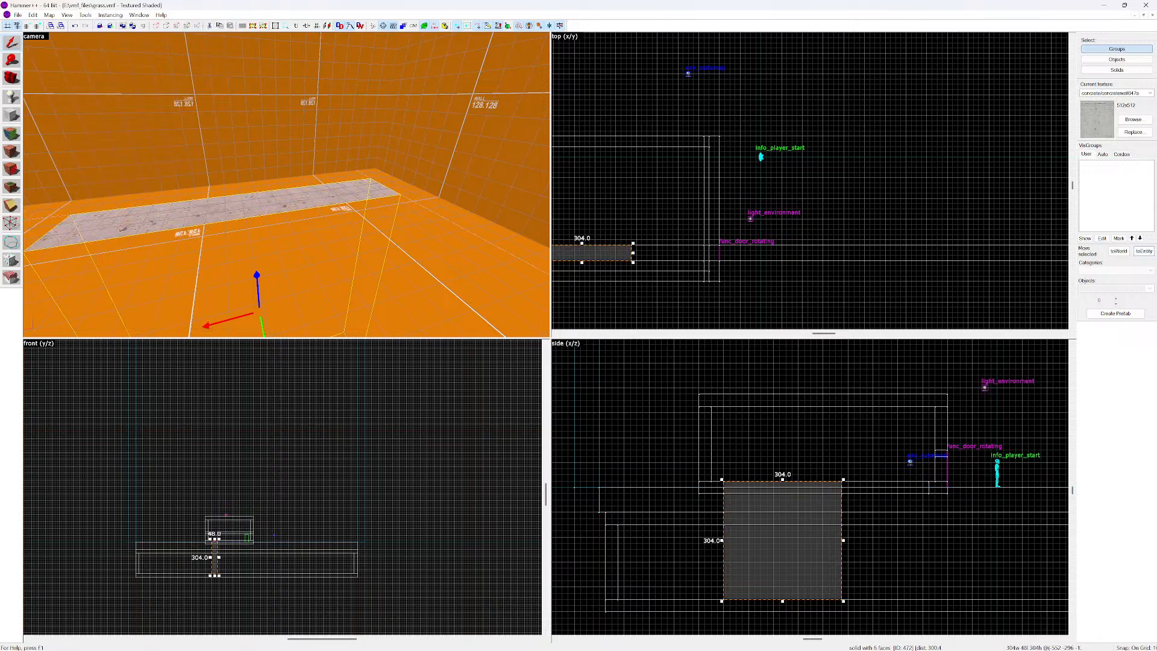
left_click(85, 14)
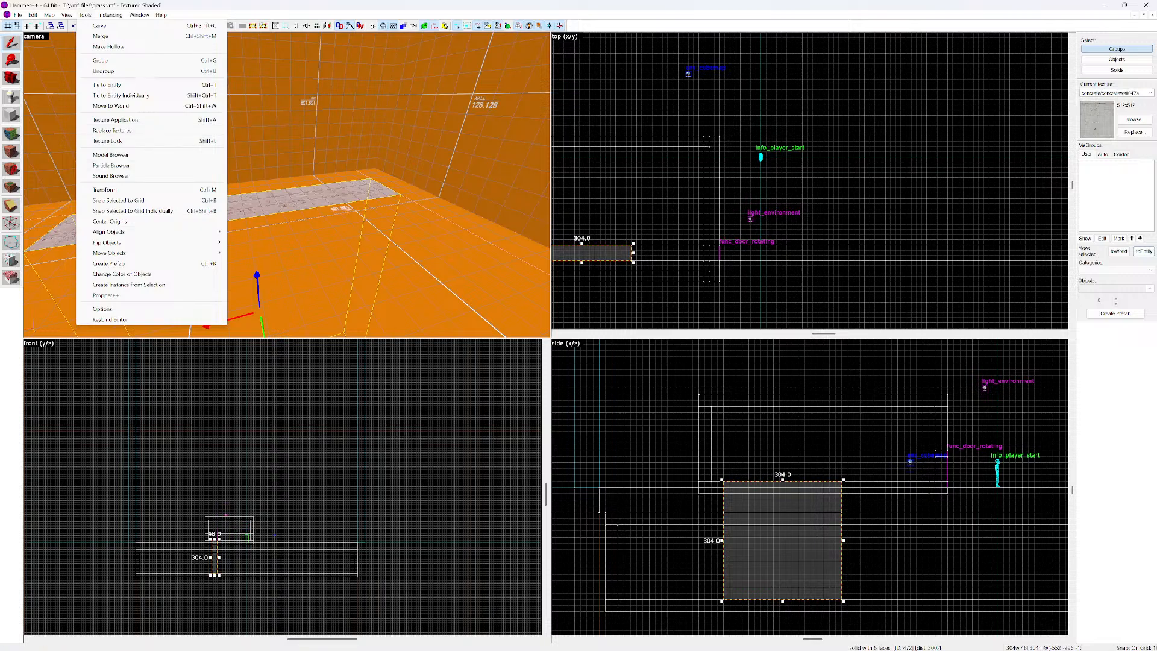
key("Escape")
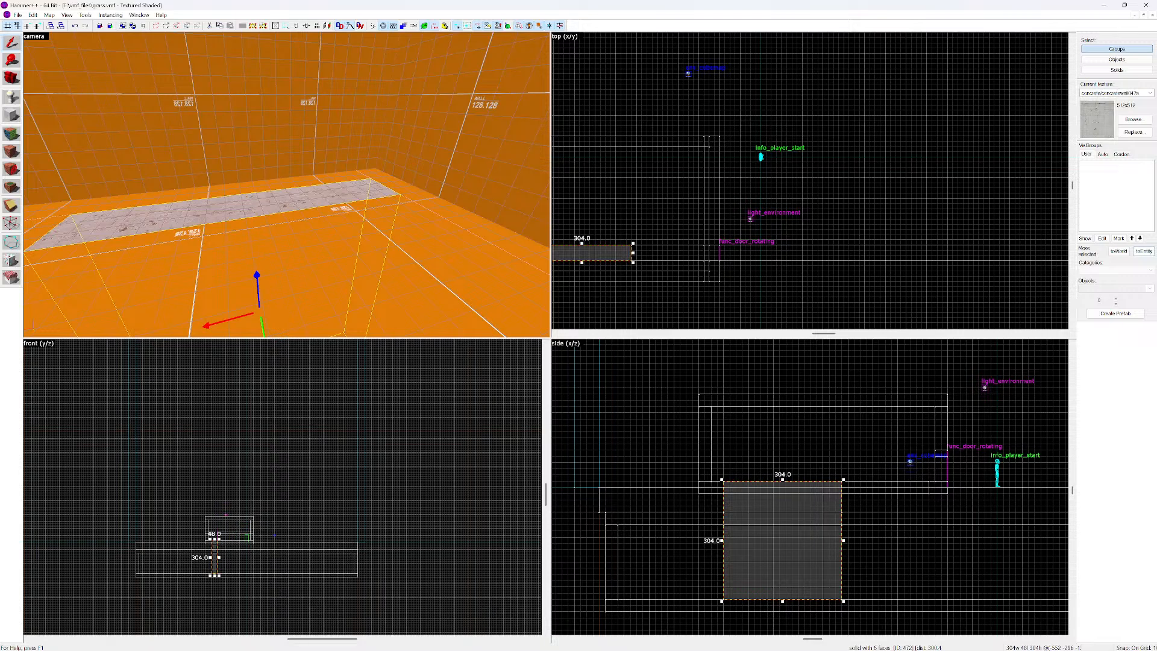
key("Delete")
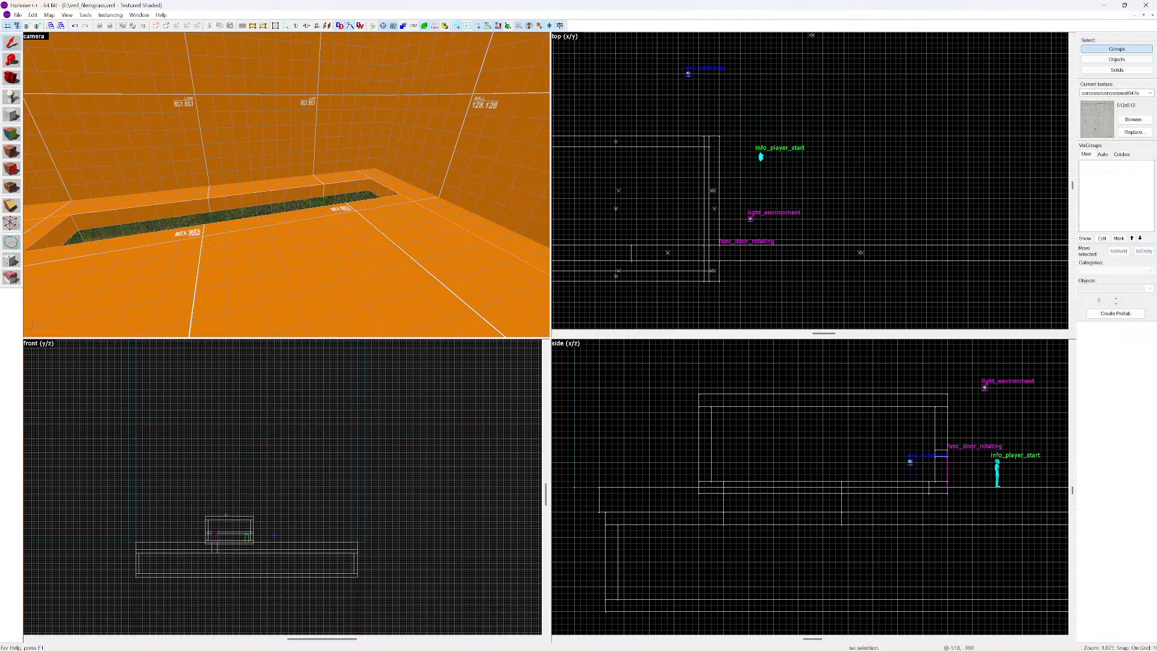
Examine the carved shaft from inside the building and from below, including its walls and the underground room's floor
key("z")
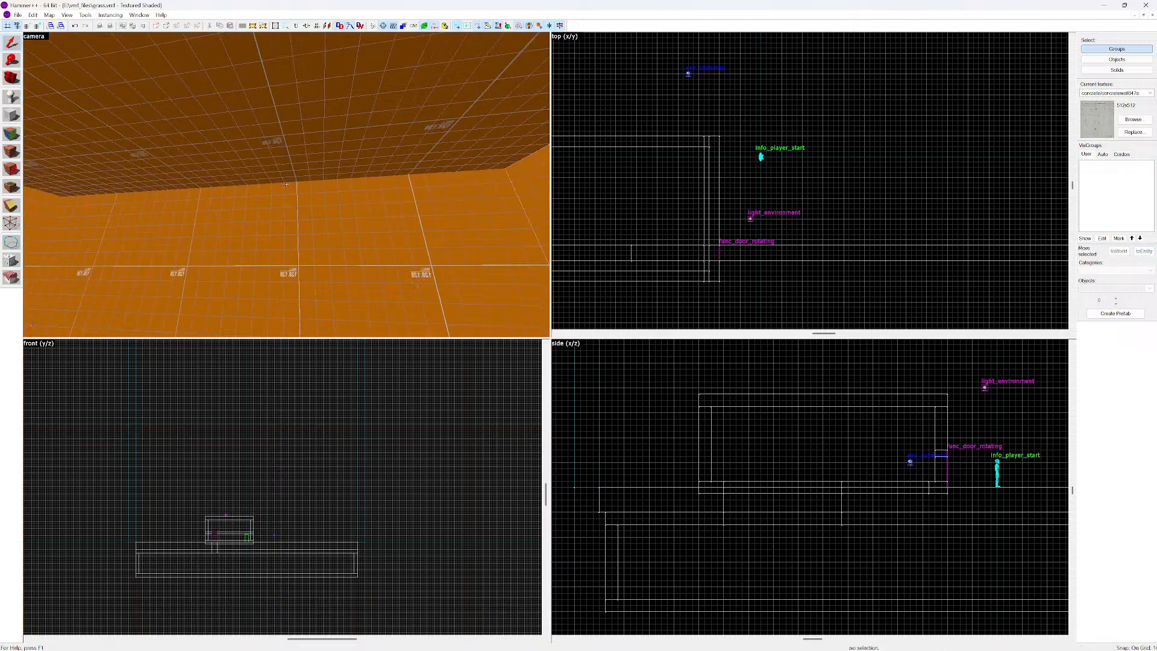
key("w")
key("w")
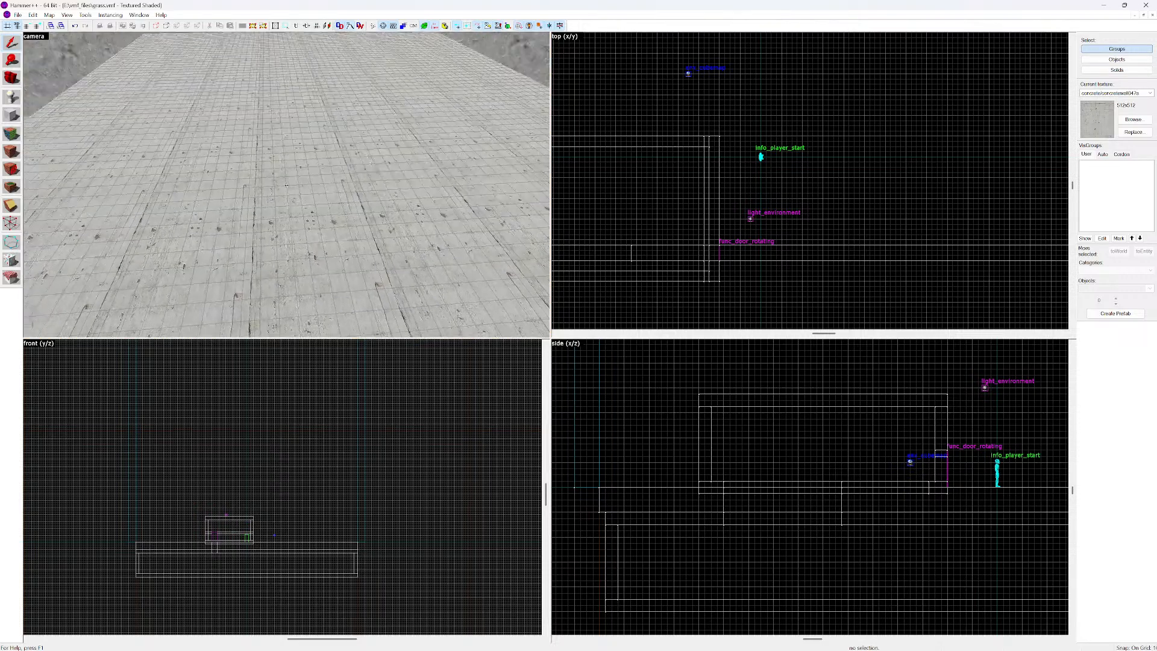
key("s")
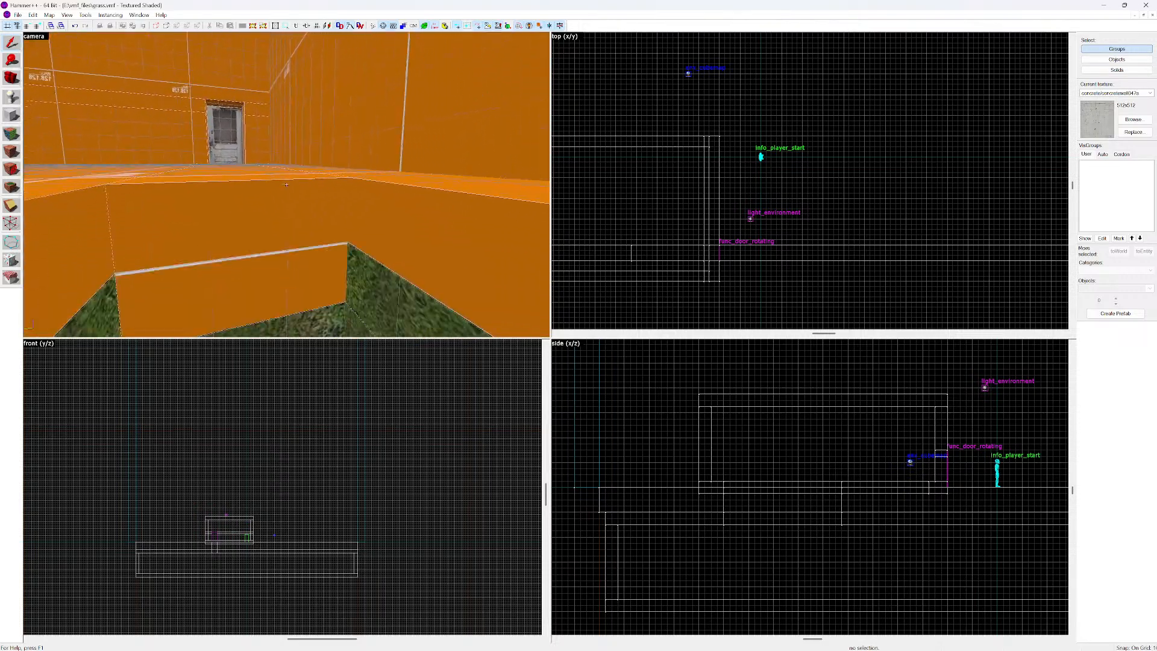
key("s")
key("d")
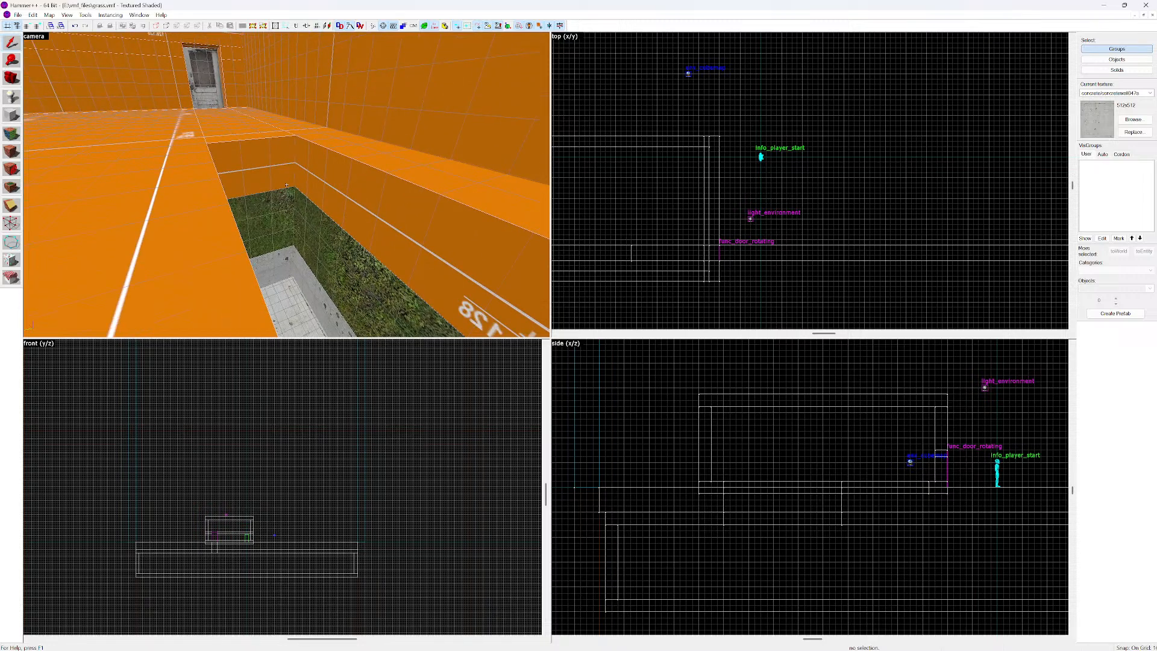
key("a")
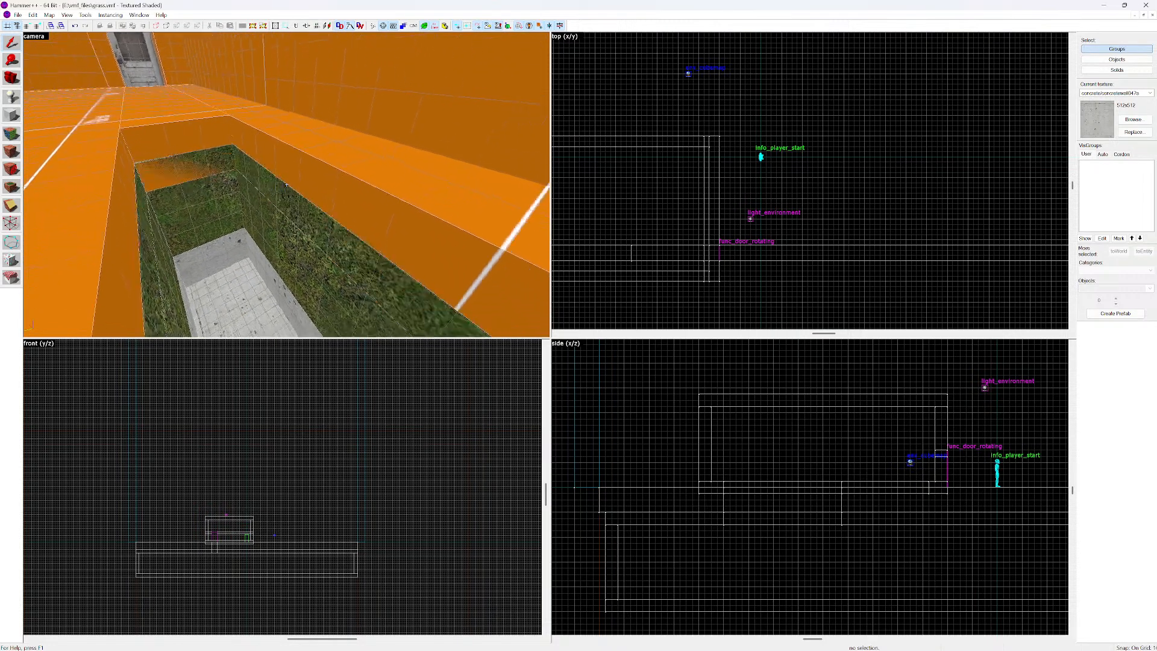
key("w")
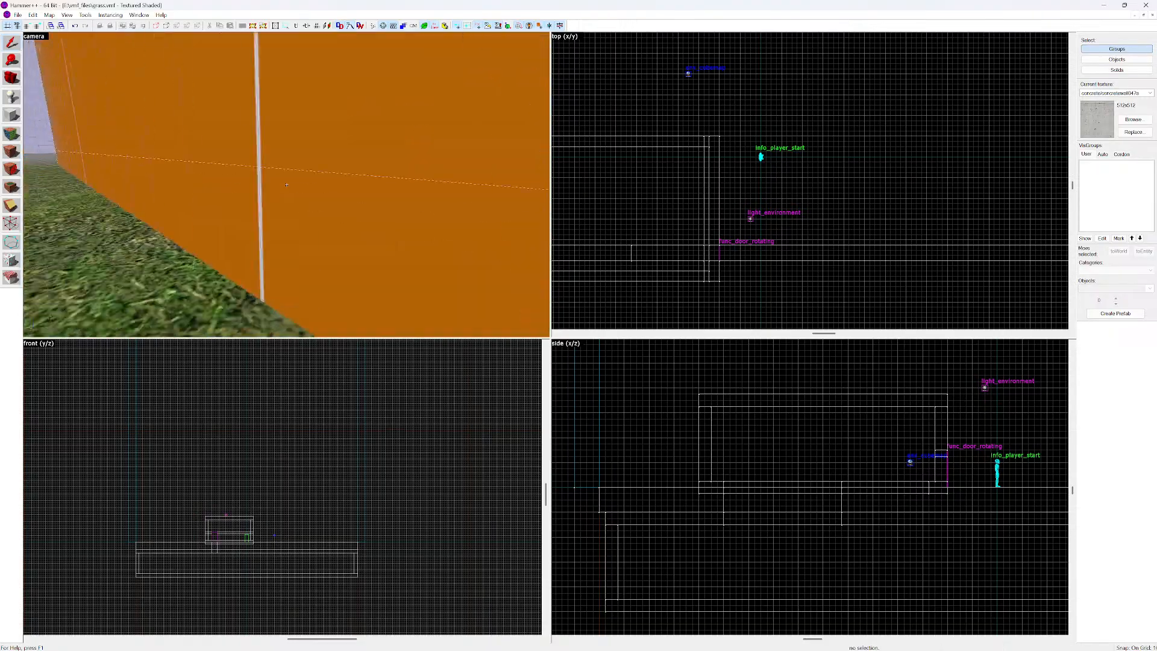
key("w")
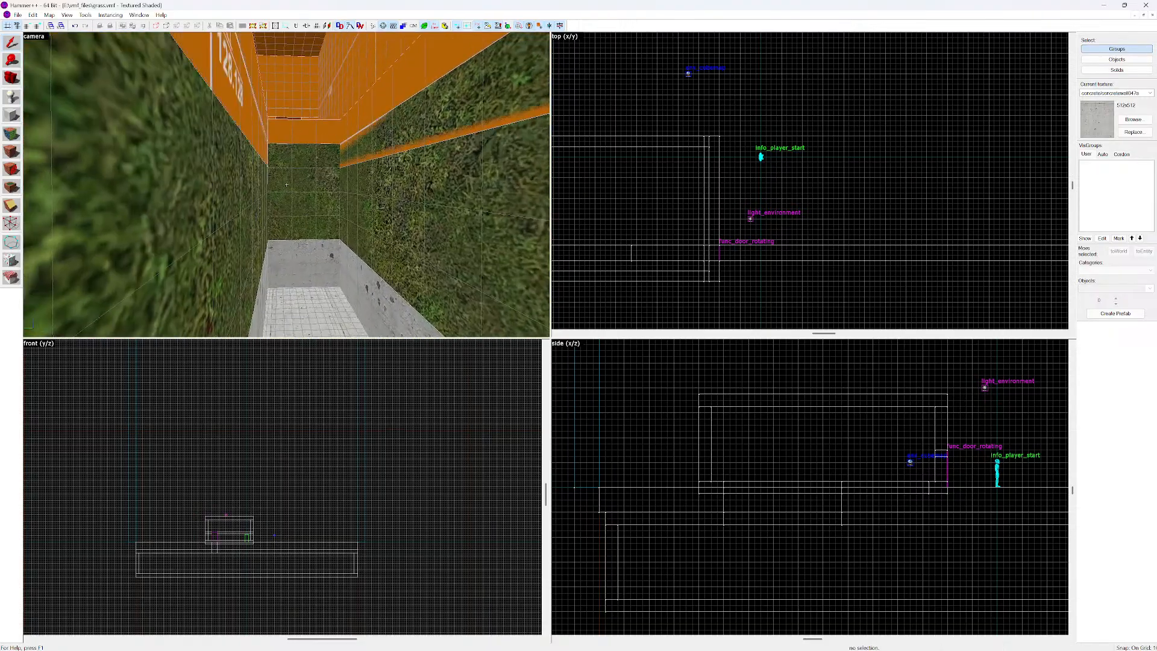
key("w")
key("w")
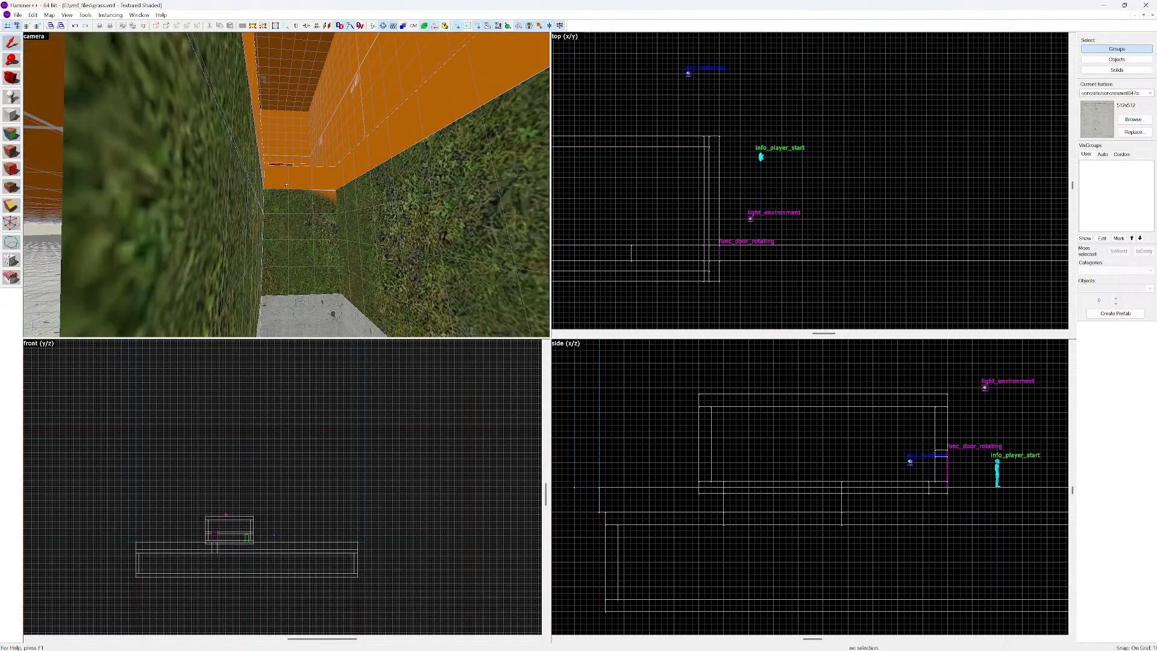
Select the building group and the grass ground block, and carve their shapes out of the overlapping solids
key("w")
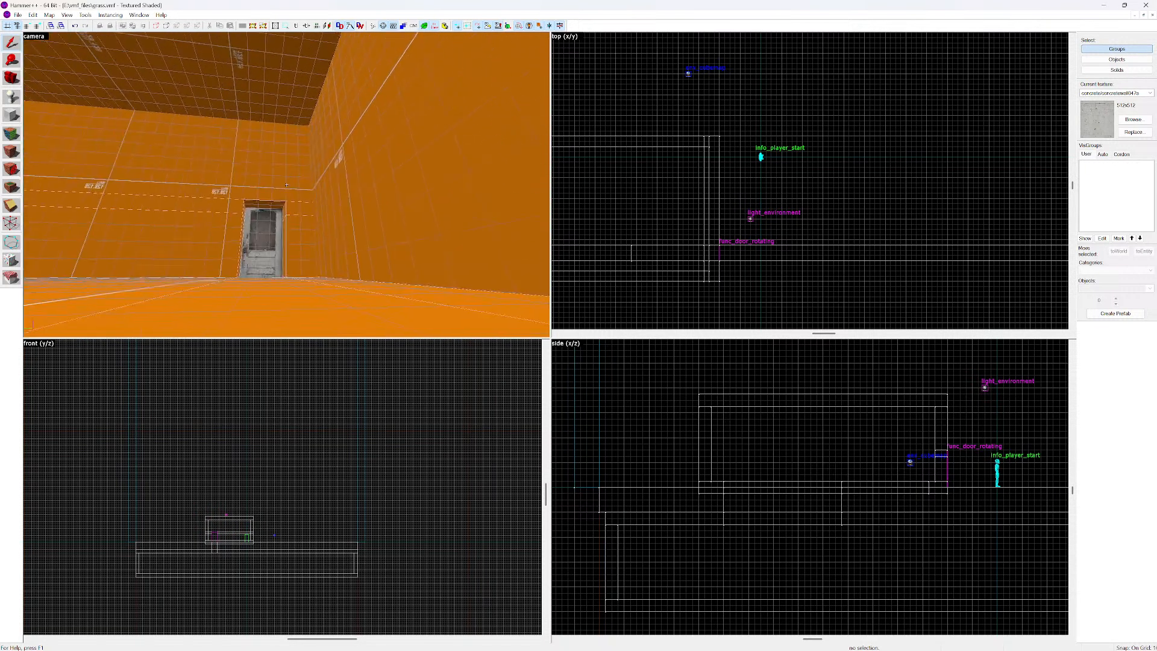
key("s")
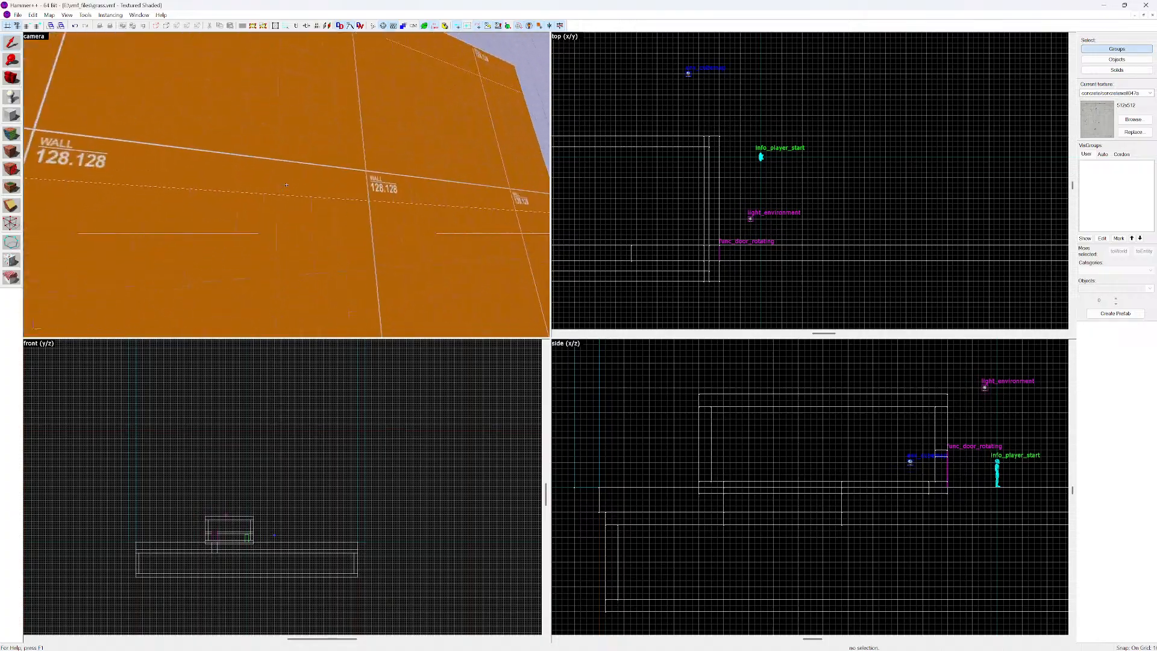
left_click(286, 185)
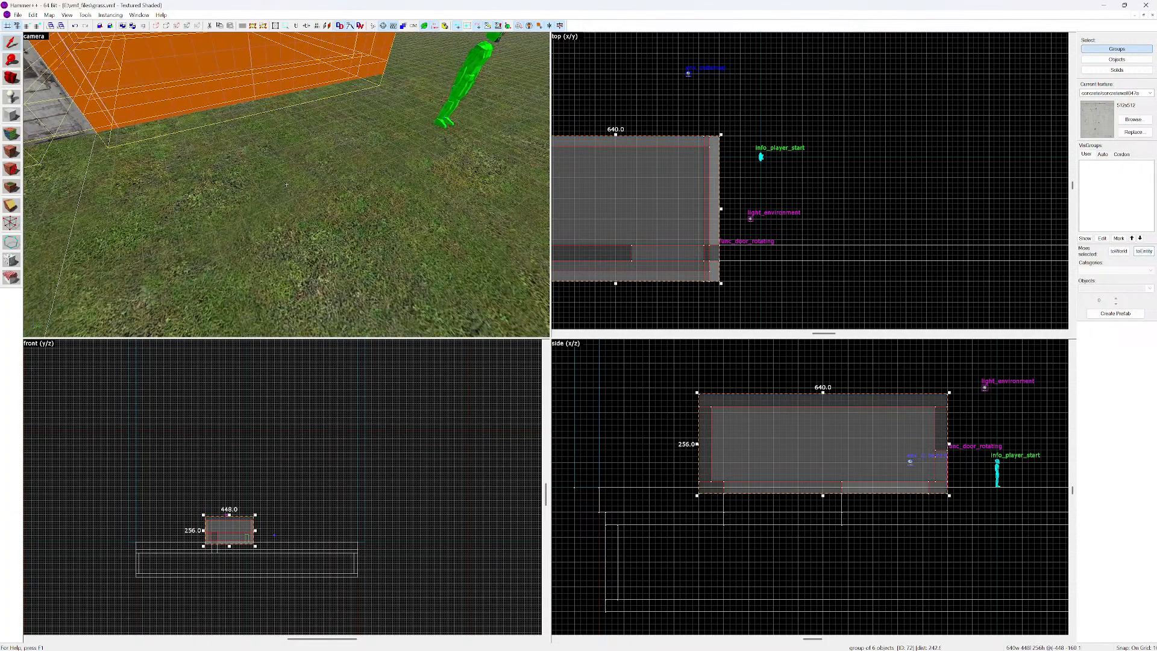
left_click(286, 185, "ctrl")
key("a")
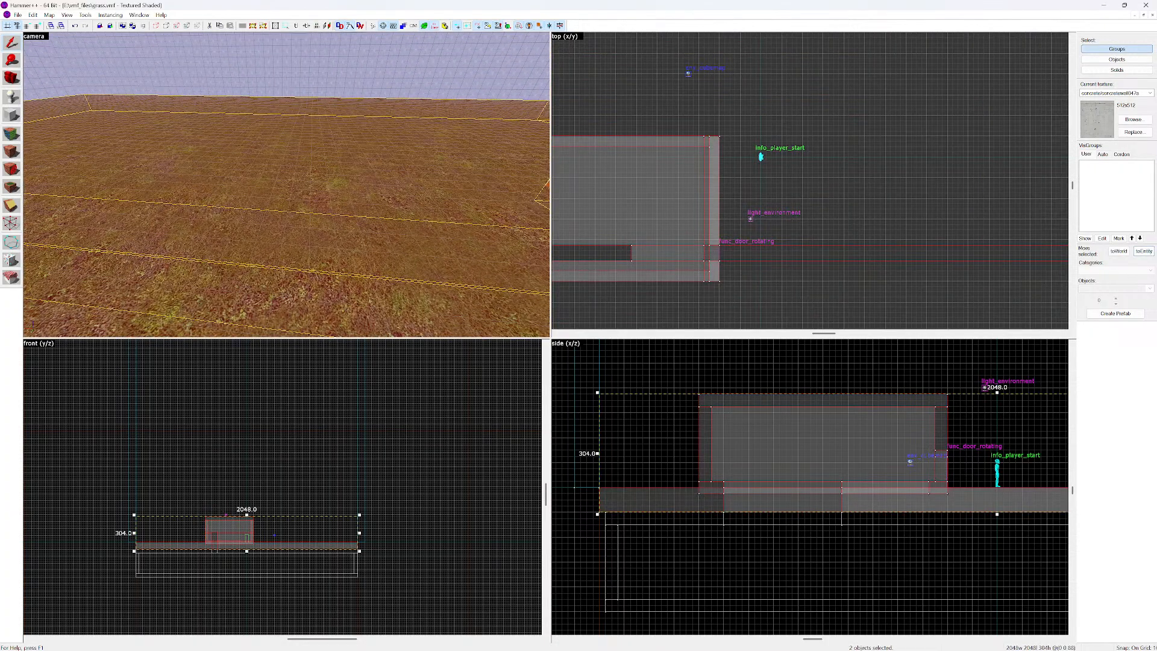
left_click(17, 14)
left_click(58, 57)
left_click(85, 15)
left_click(114, 25)
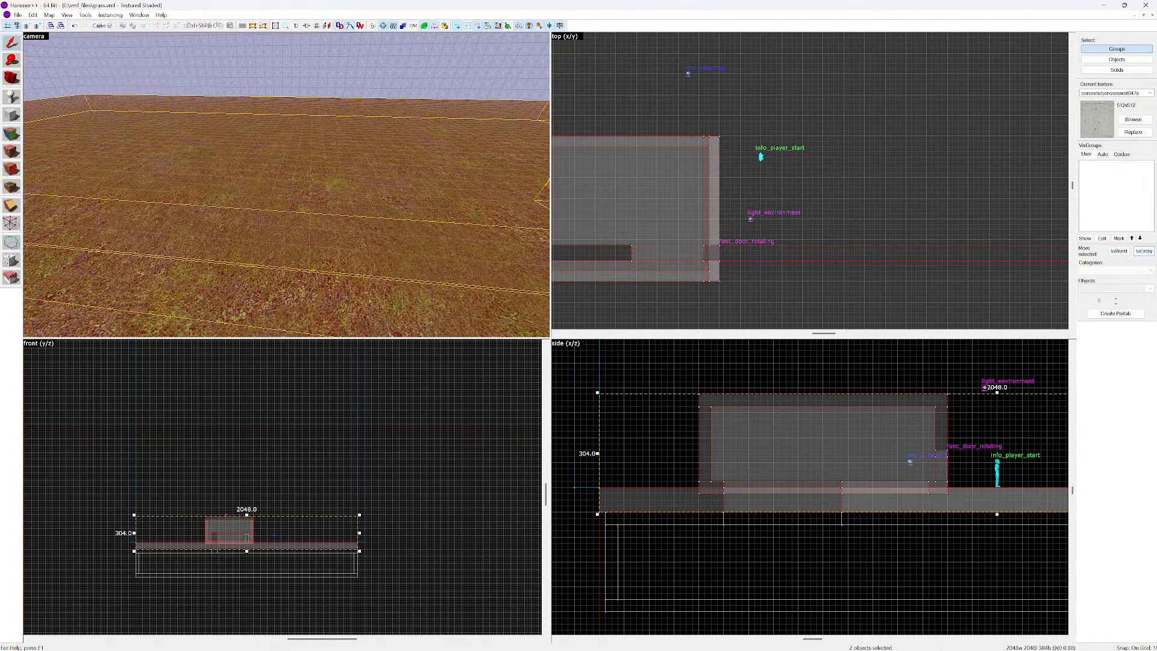
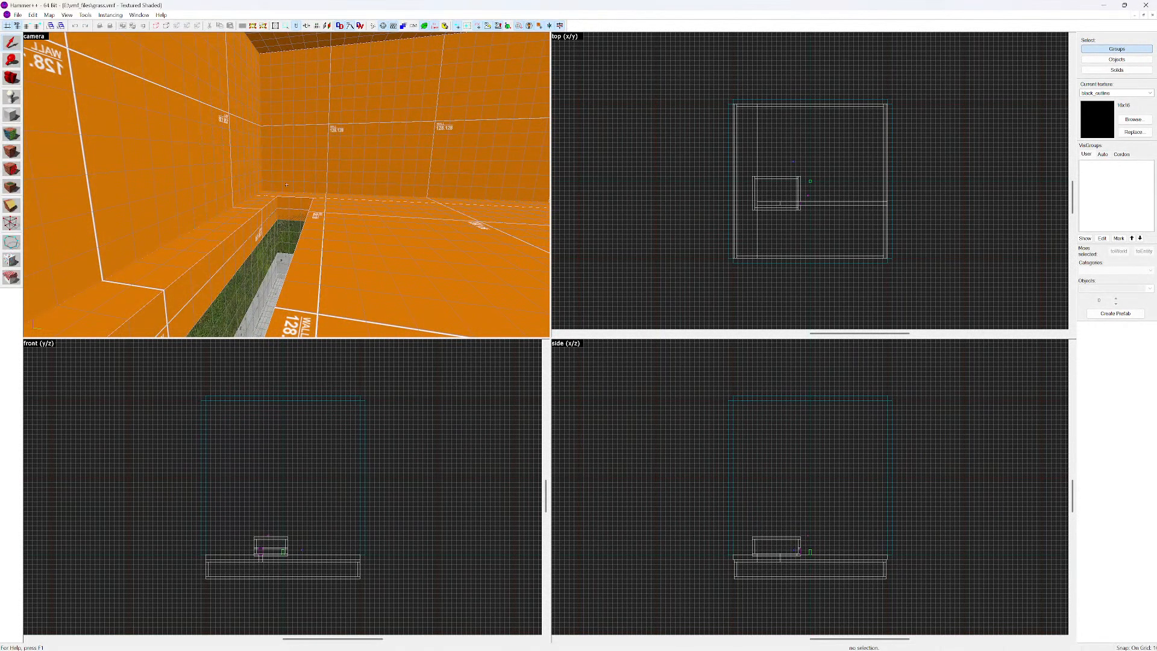
Examine the shaft opening in the building's floor from inside the building
key("w")
key("s")
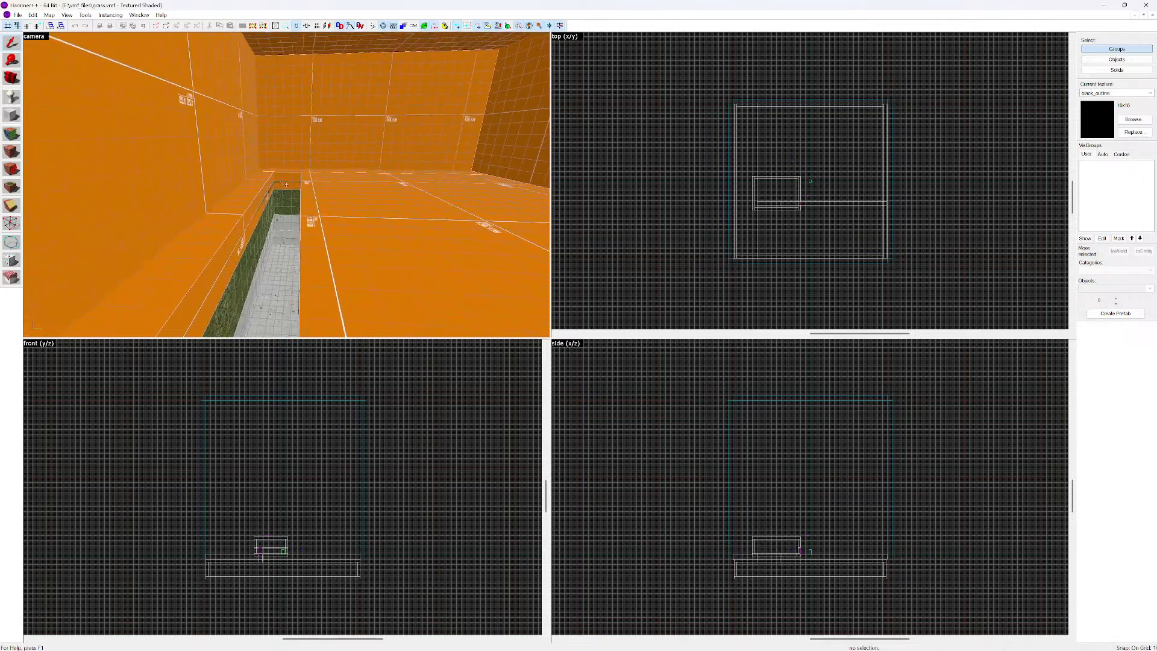
key("s")
key("w")
key("s")
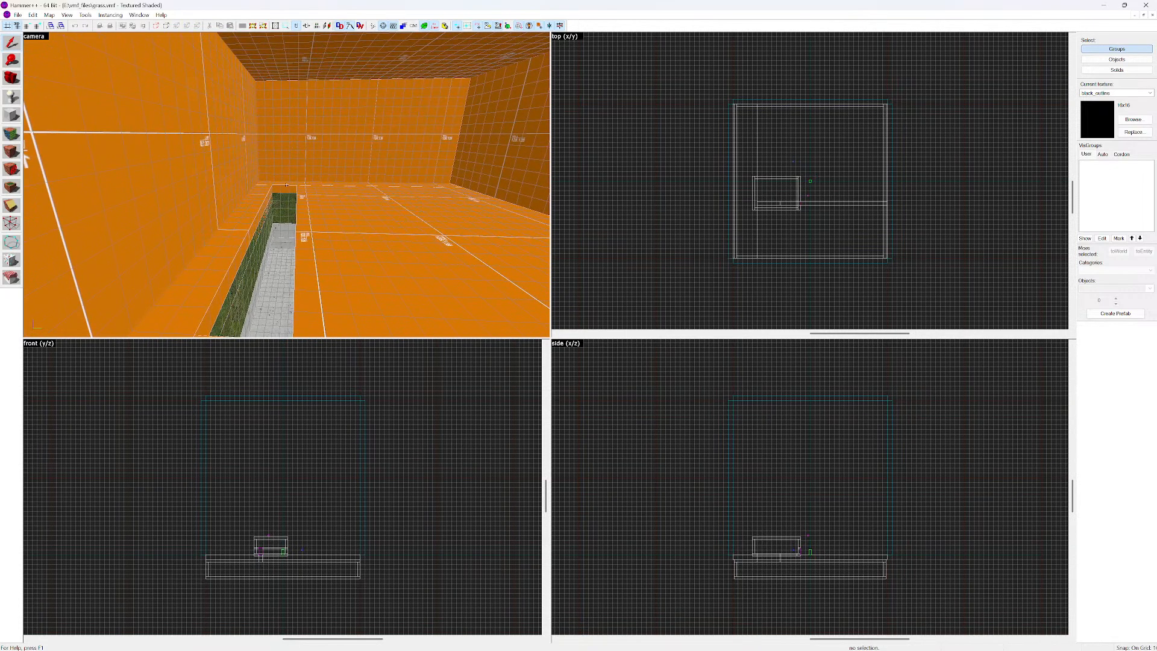
key("w")
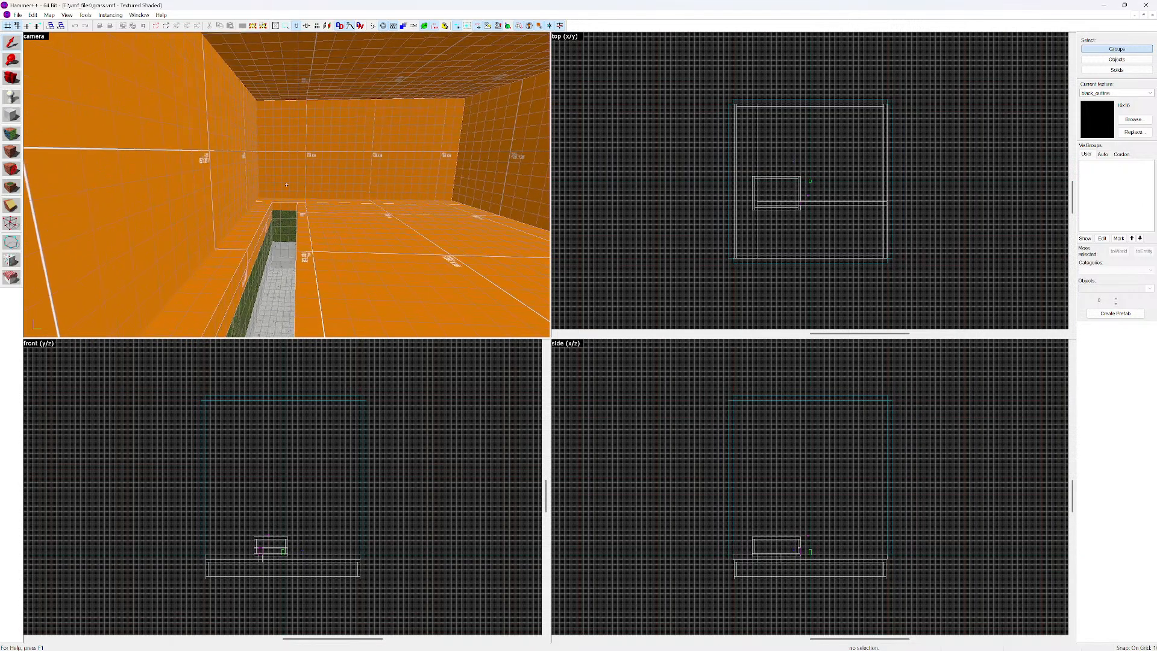
key("z")
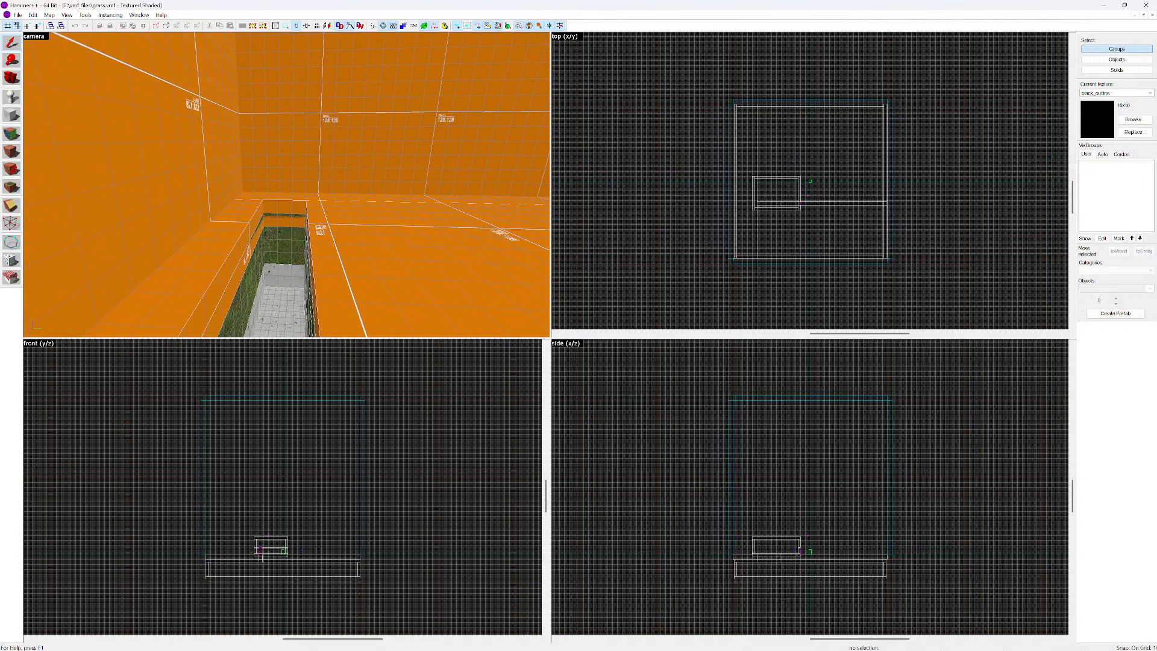
Outline a new block 16 by 48 units and 64 units high on the grass in front of the building
scroll(756, 226, "up", 6)
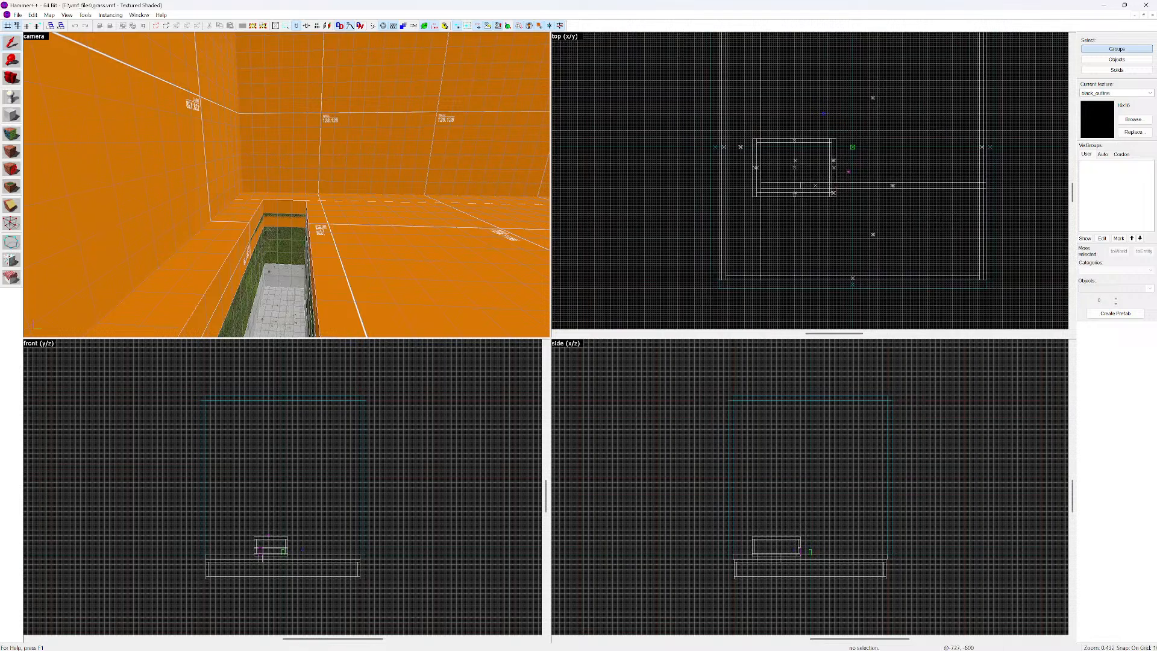
left_click(85, 15)
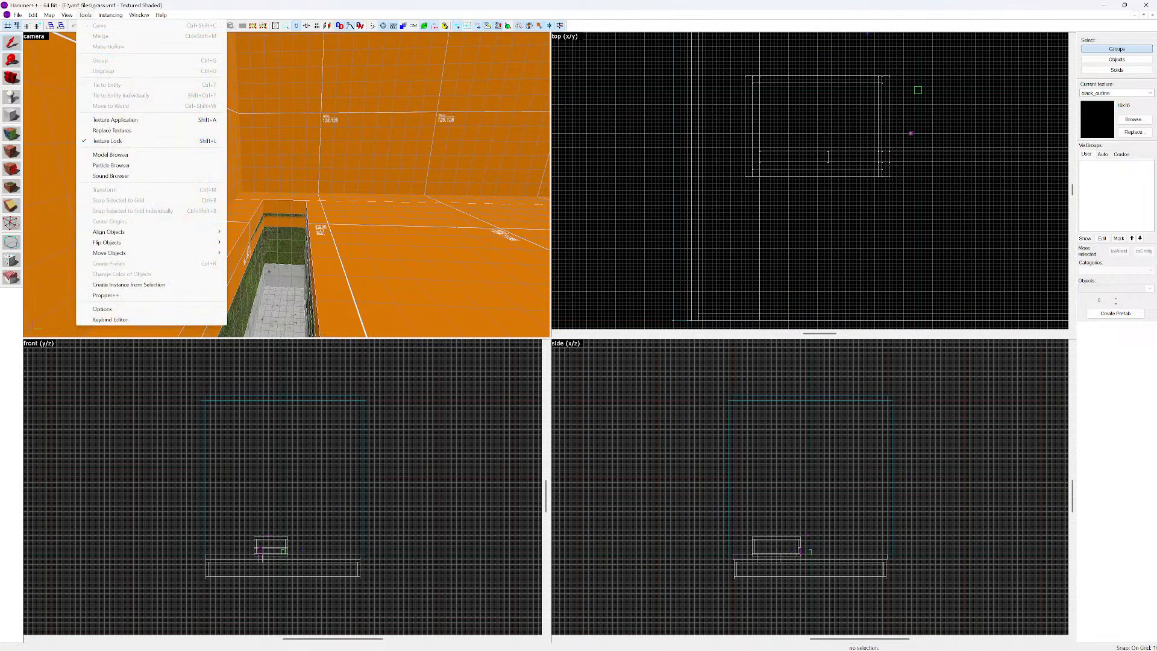
left_click(11, 114)
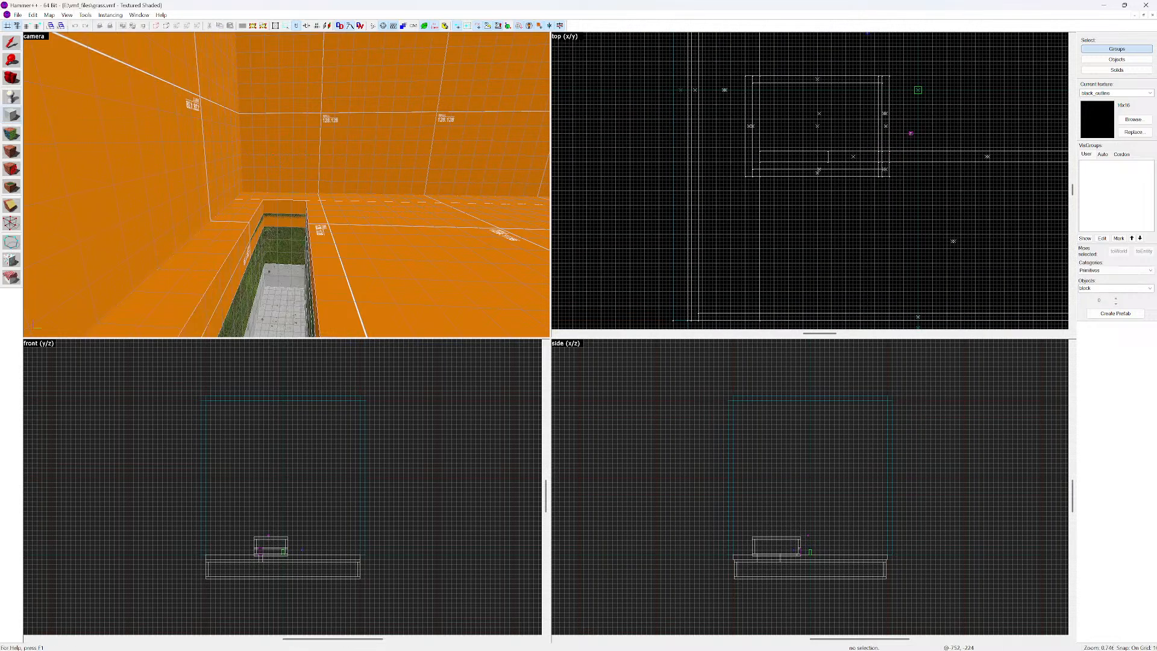
scroll(803, 164, "up", 4)
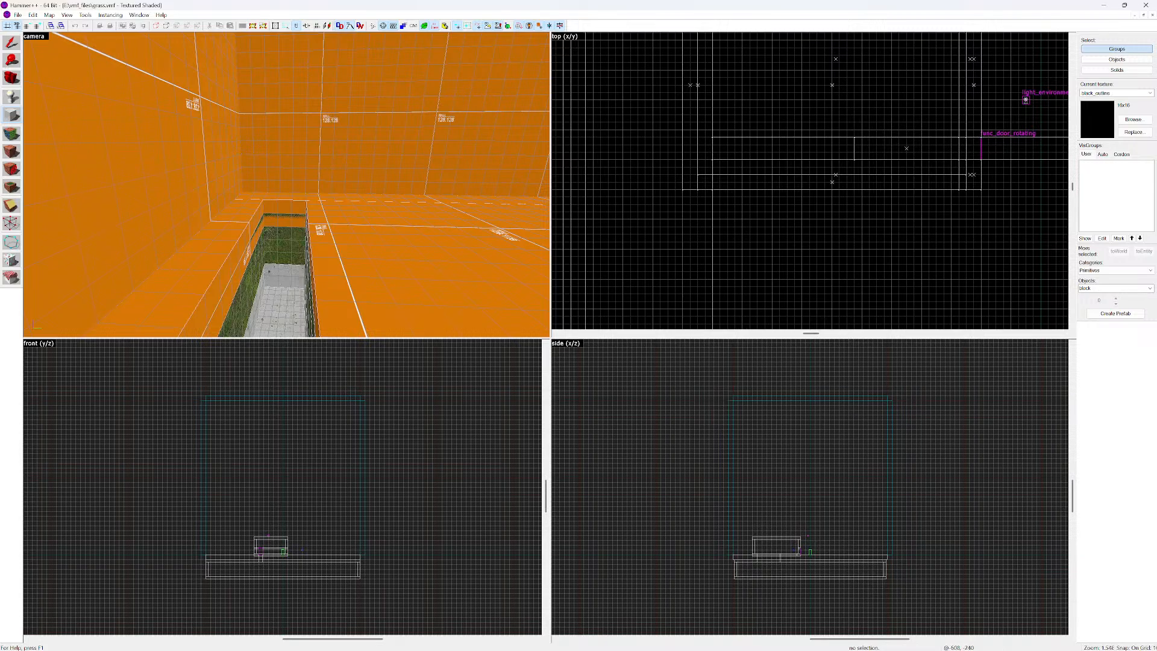
scroll(755, 124, "down", 2)
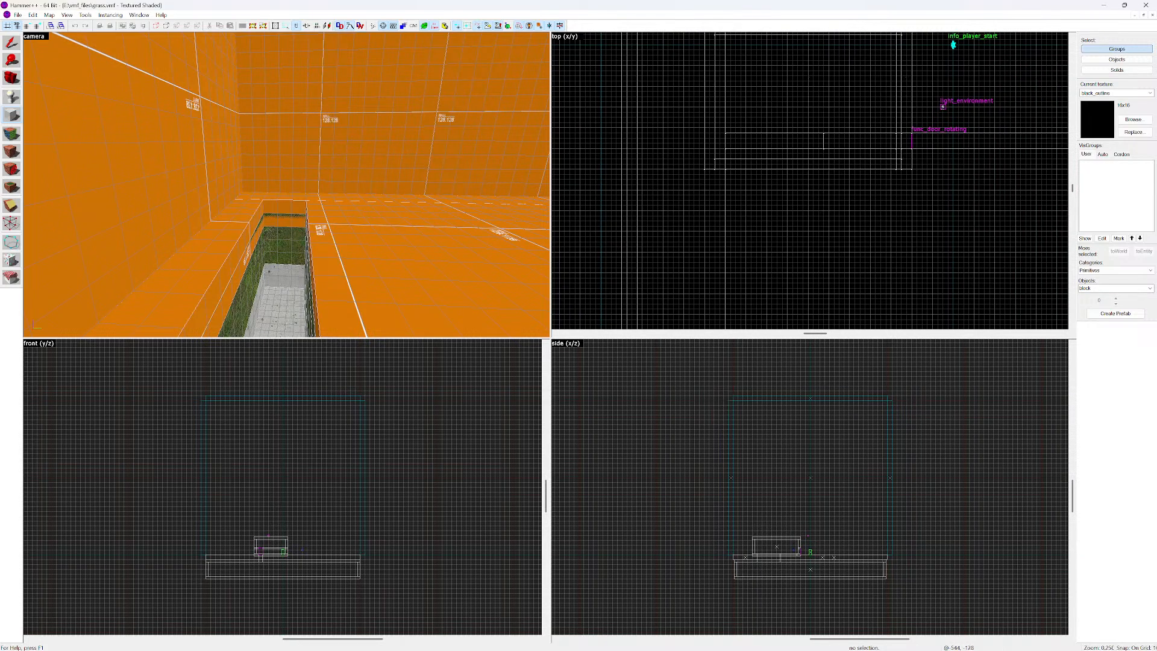
scroll(789, 194, "down", 3)
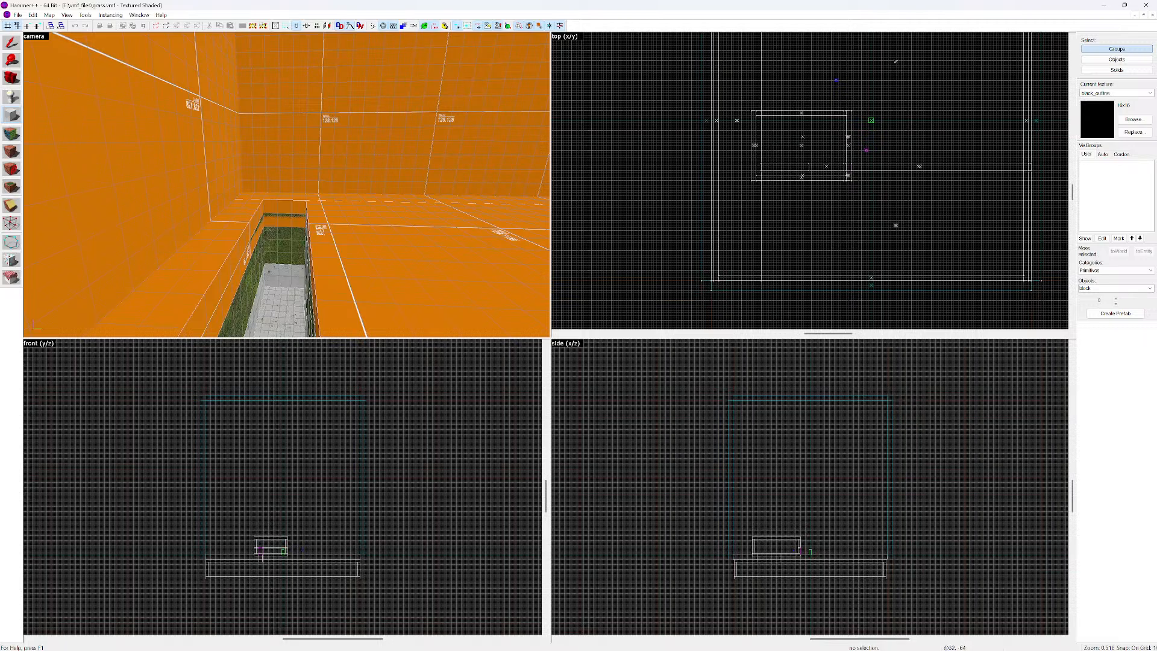
left_click_drag(875, 129, 881, 145)
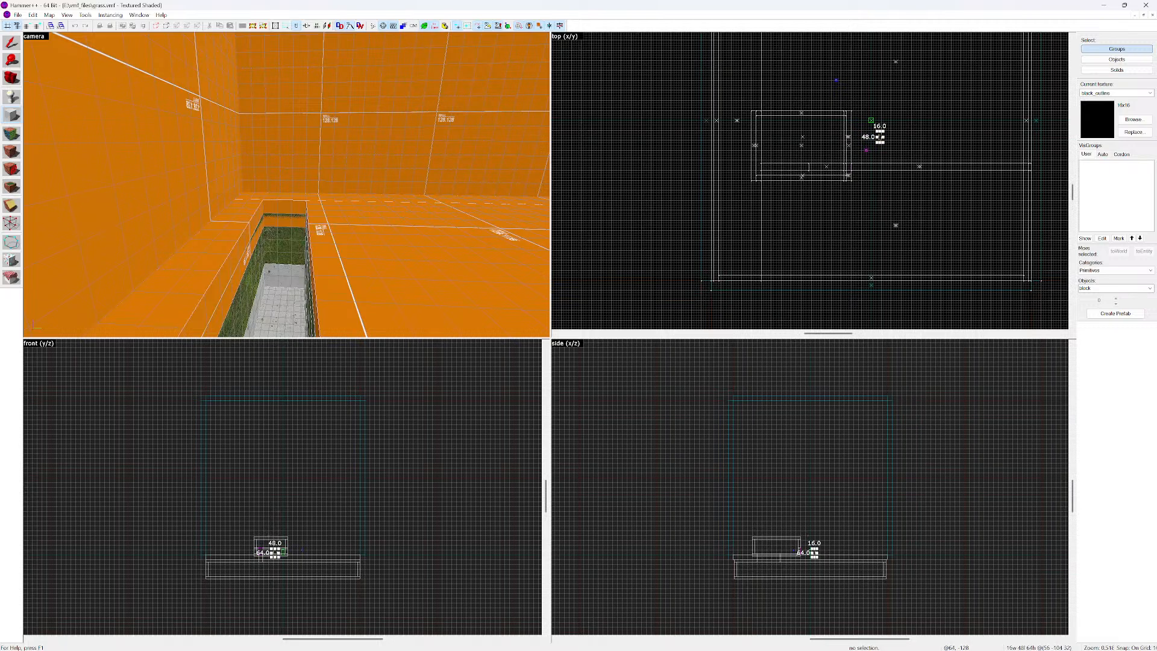
scroll(881, 146, "up", 8)
scroll(815, 555, "up", 10)
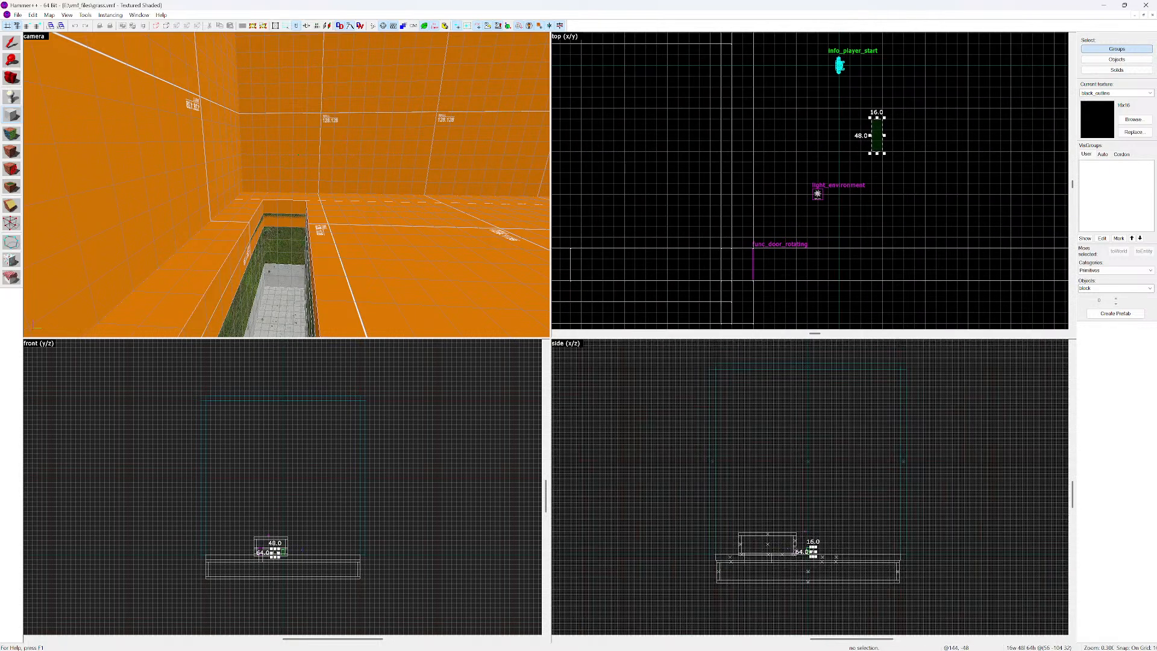
Lower the block outline's height to 16 units, keeping its base on the grass
key("z")
key("w")
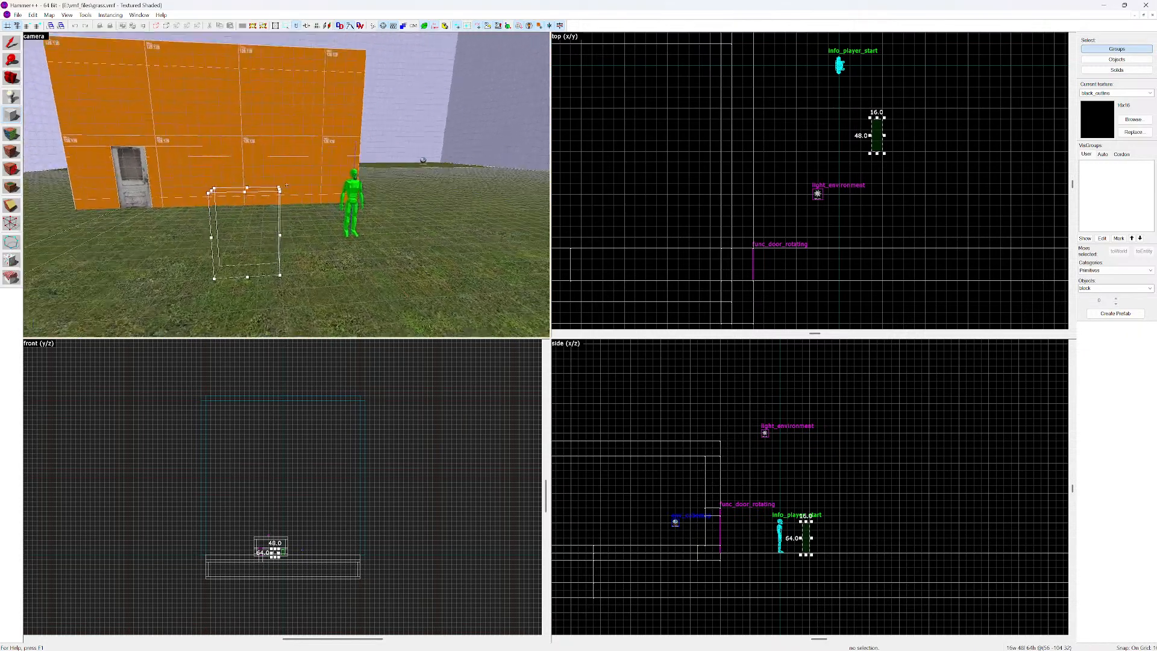
key("w")
key("z")
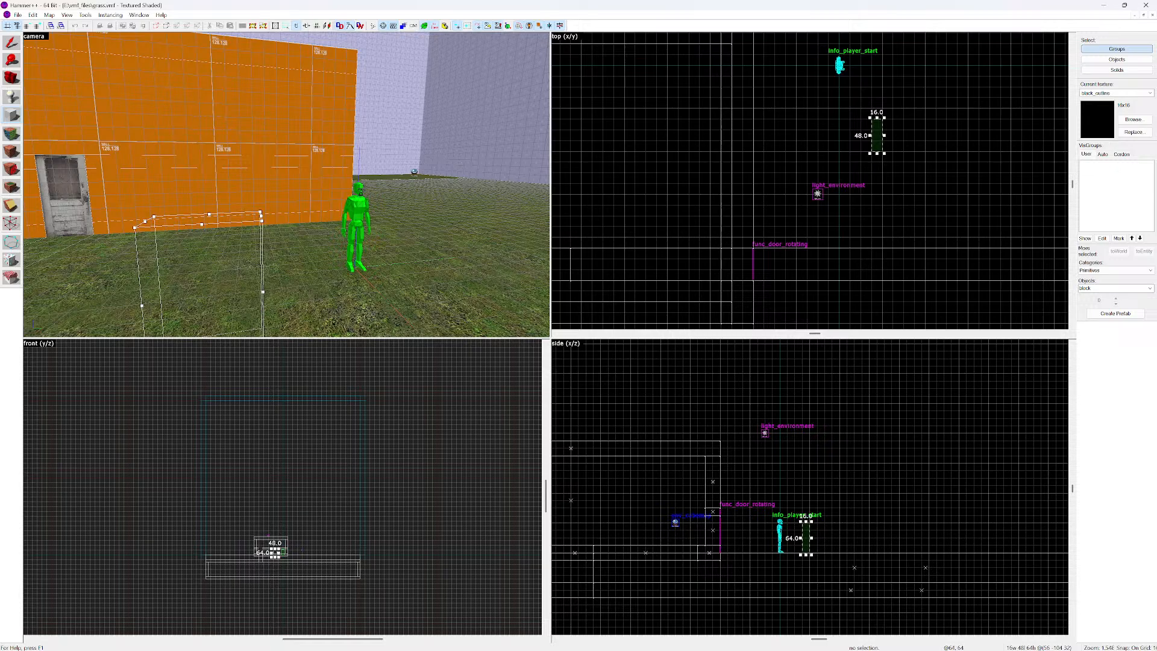
left_click_drag(806, 521, 805, 545)
key("z")
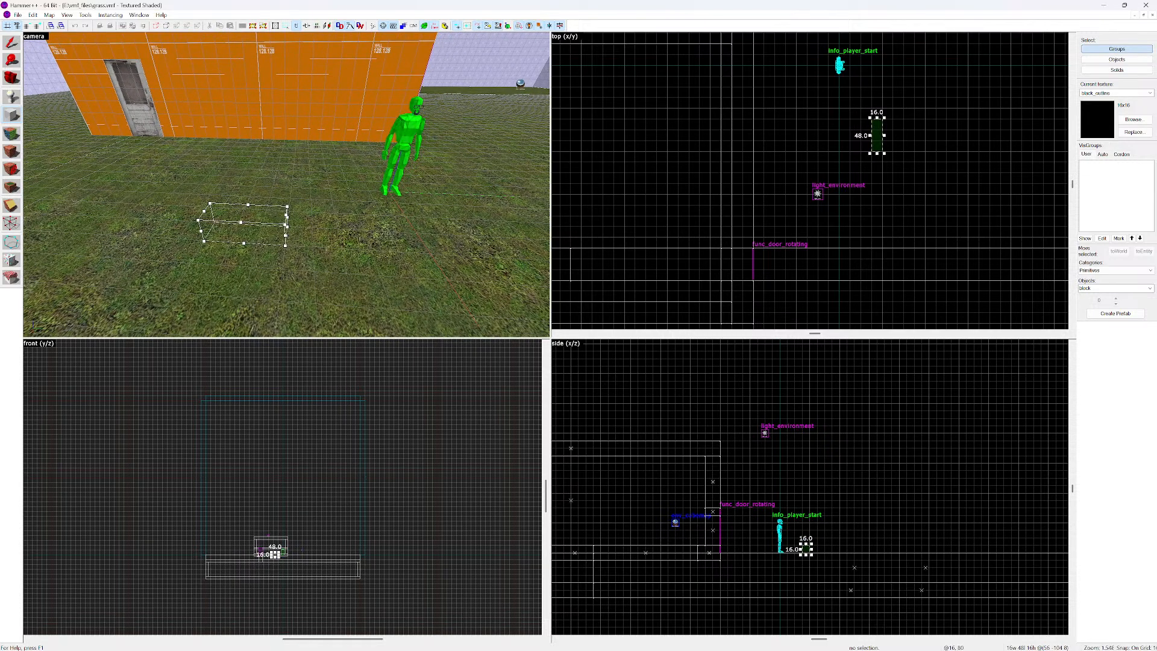
Lengthen the 16-unit-high block outline to 64 units
scroll(819, 136, "up", 2)
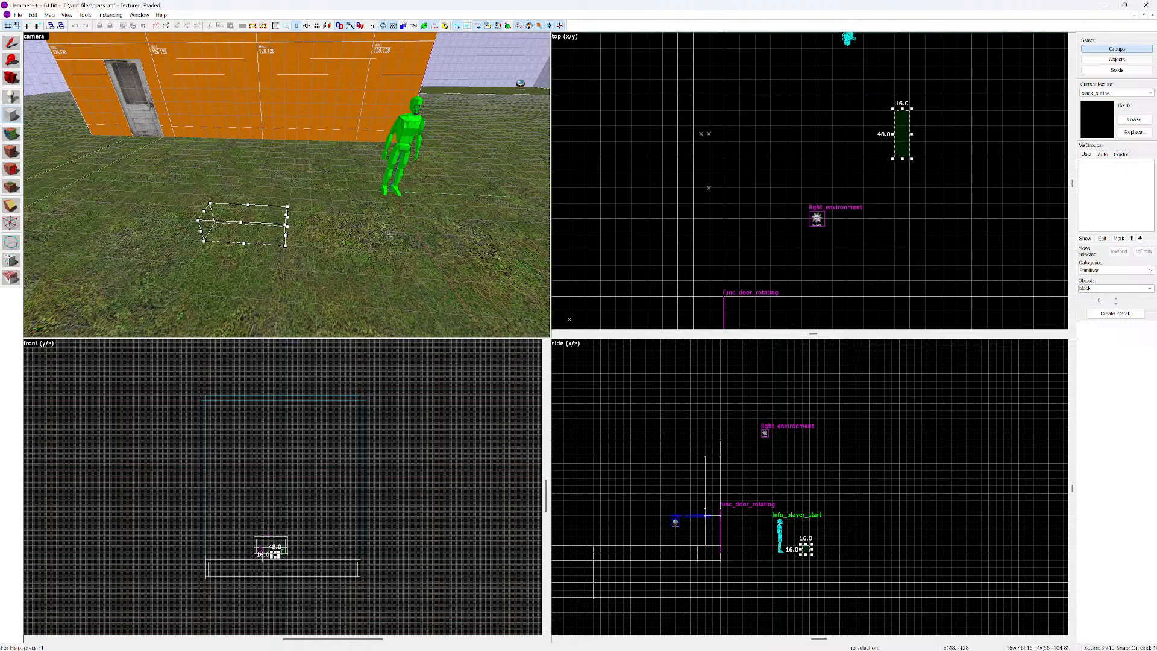
left_click_drag(902, 159, 902, 173)
scroll(873, 134, "down", 2)
scroll(867, 145, "down", 3)
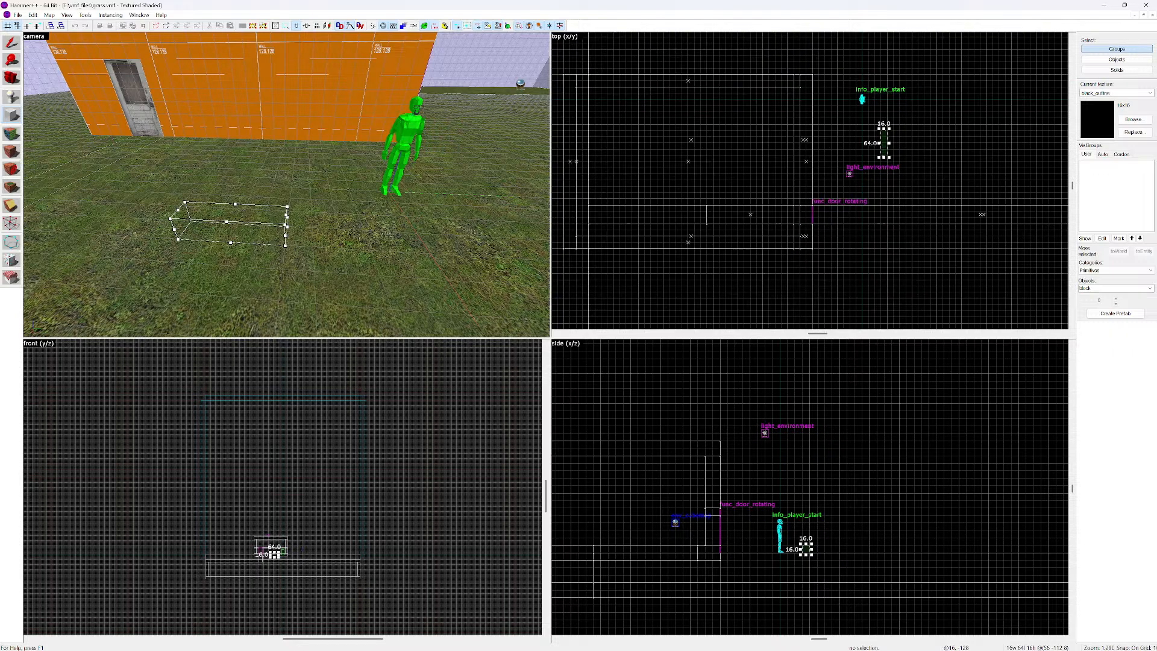
Fit the block outline to the shaft's far end in the building's floor, with a width of 48 units across the opening
left_click_drag(883, 143, 591, 204)
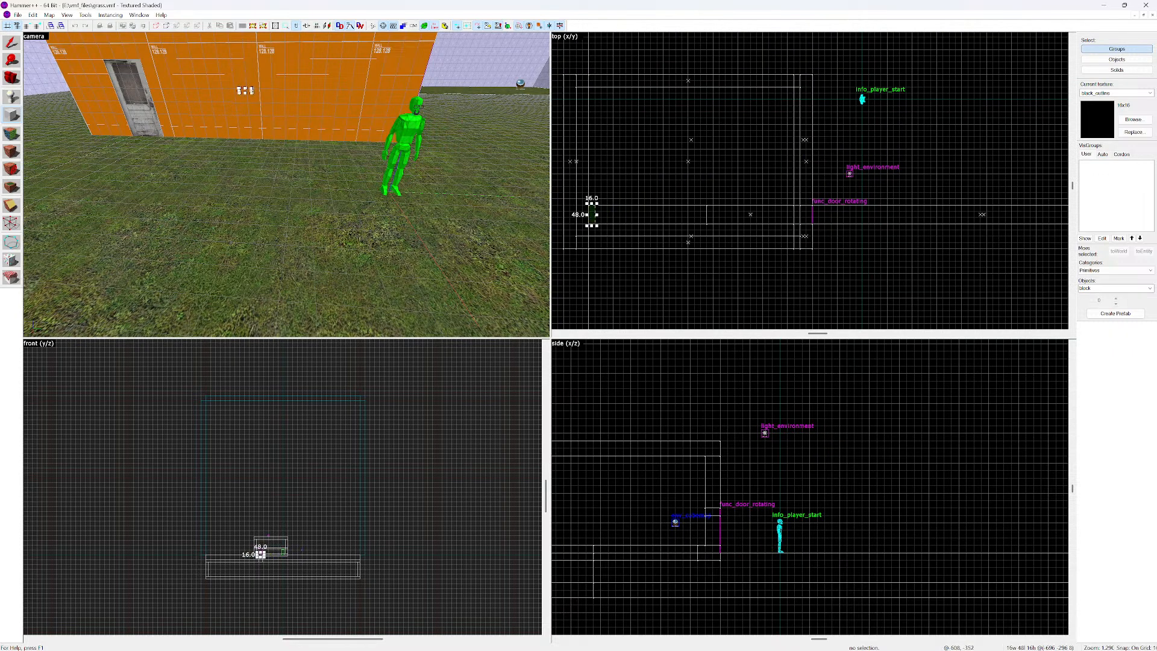
key("z")
key("w")
key("w")
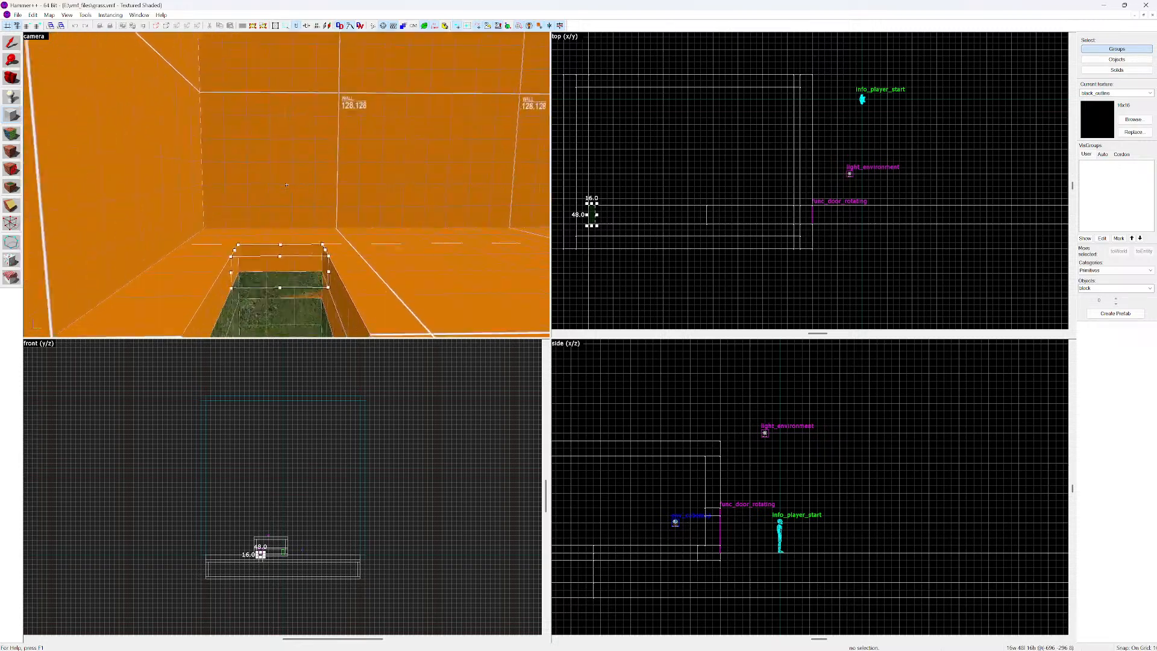
key("w")
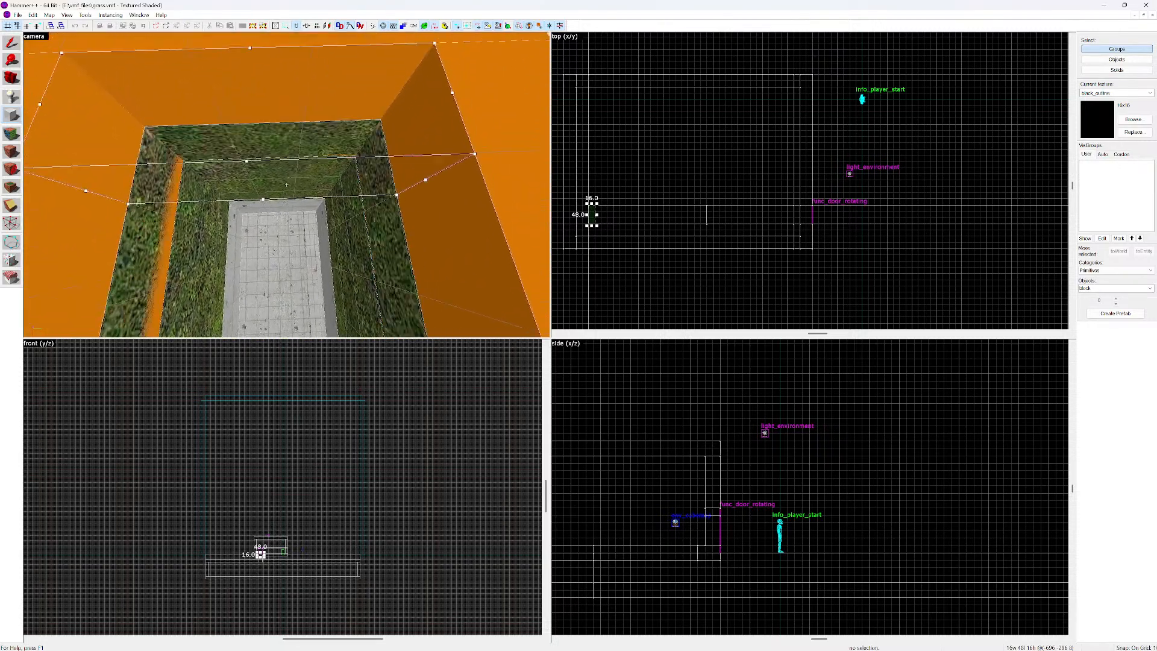
key("s")
key("a")
key("d")
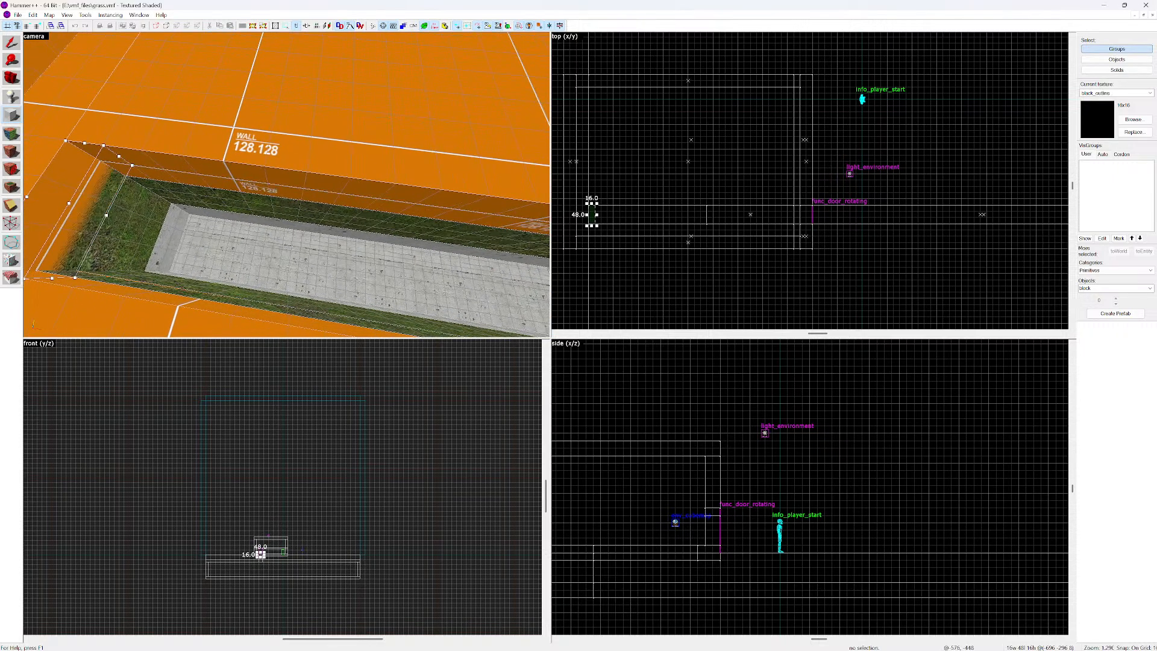
Create the 16 by 48 by 16 unit black step block at the shaft's top end and select it
scroll(635, 234, "down", 2)
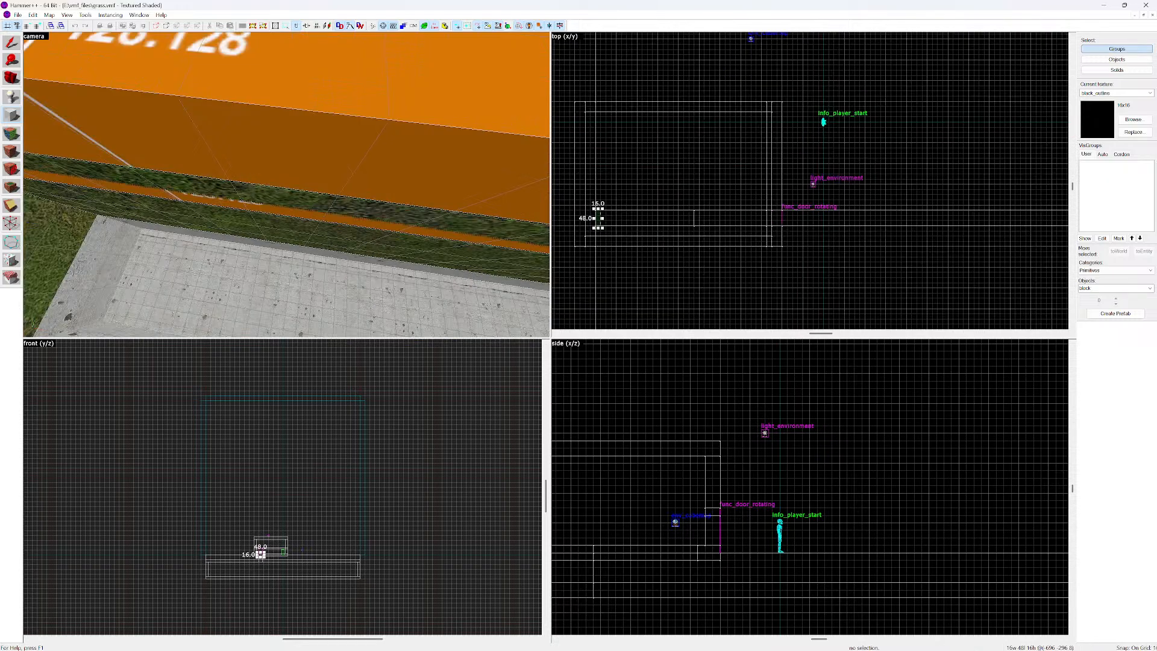
key("s")
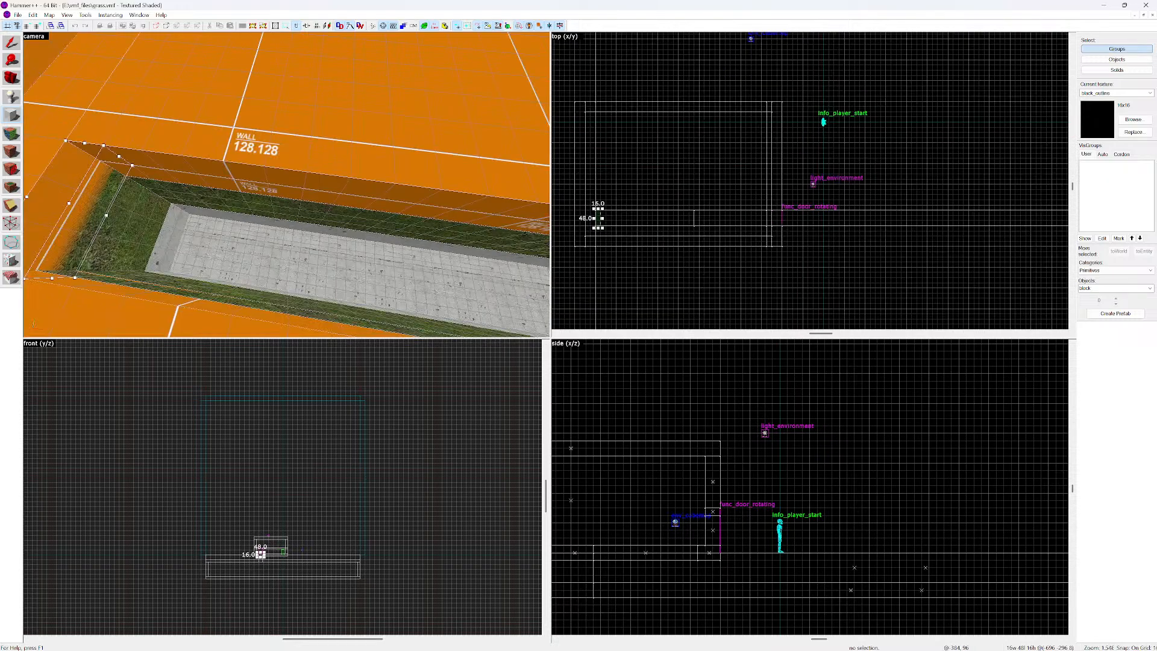
middle_click_drag(654, 538, 893, 471)
scroll(667, 486, "up", 3)
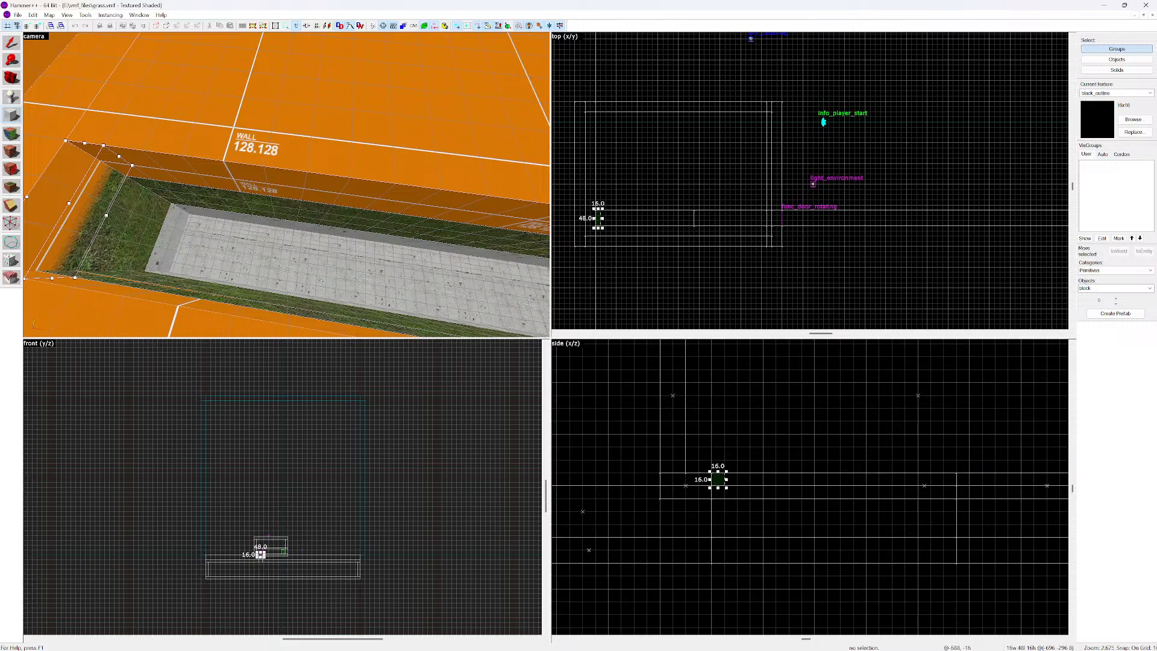
scroll(725, 485, "down", 3)
key("Return")
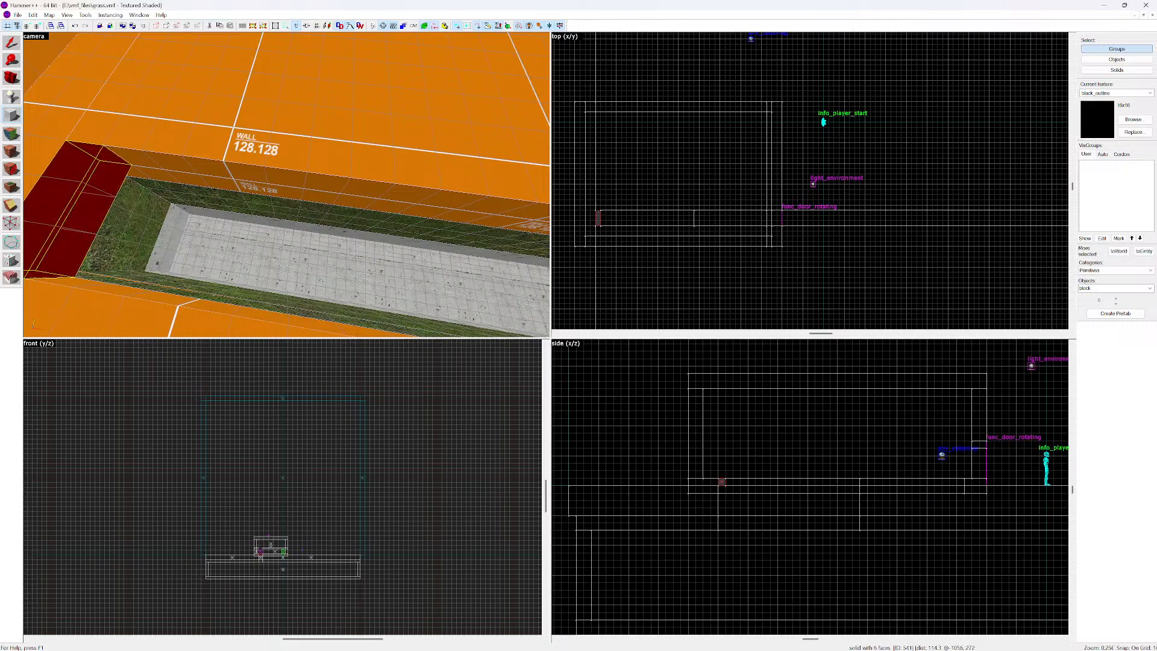
key("shift+s")
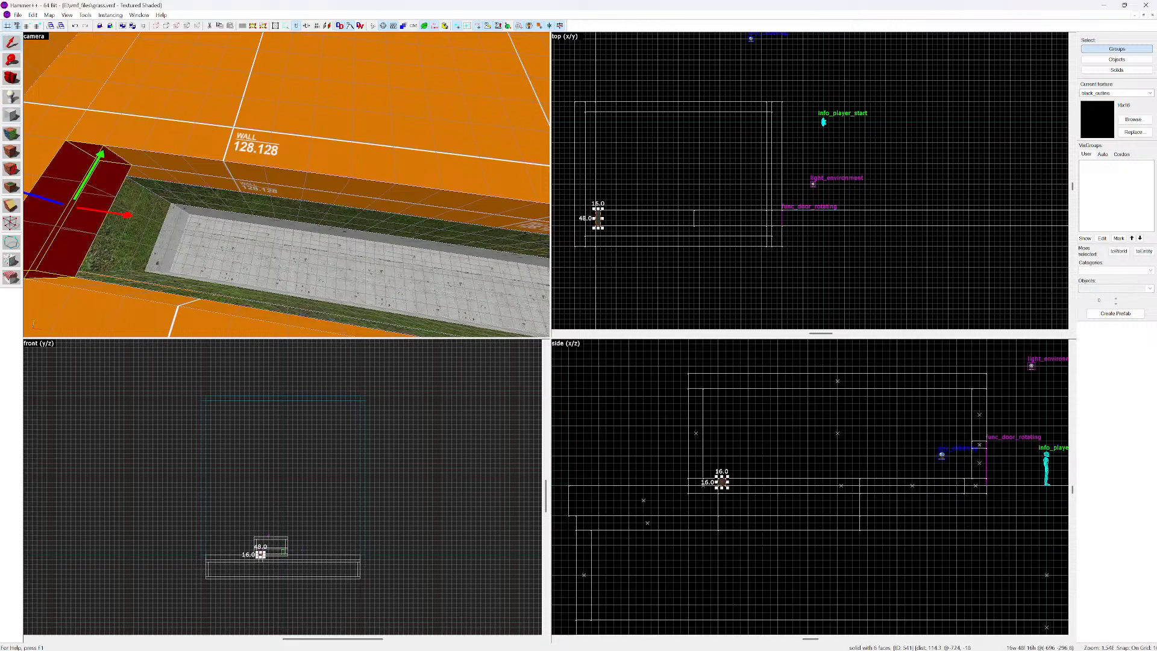
Copy the step block repeatedly down the shaft to the underground room's floor, offsetting each copy 16 units forward and 16 units down
scroll(726, 506, "up", 3)
left_click_drag(715, 437, 859, 583, "shift")
scroll(855, 566, "down", 3)
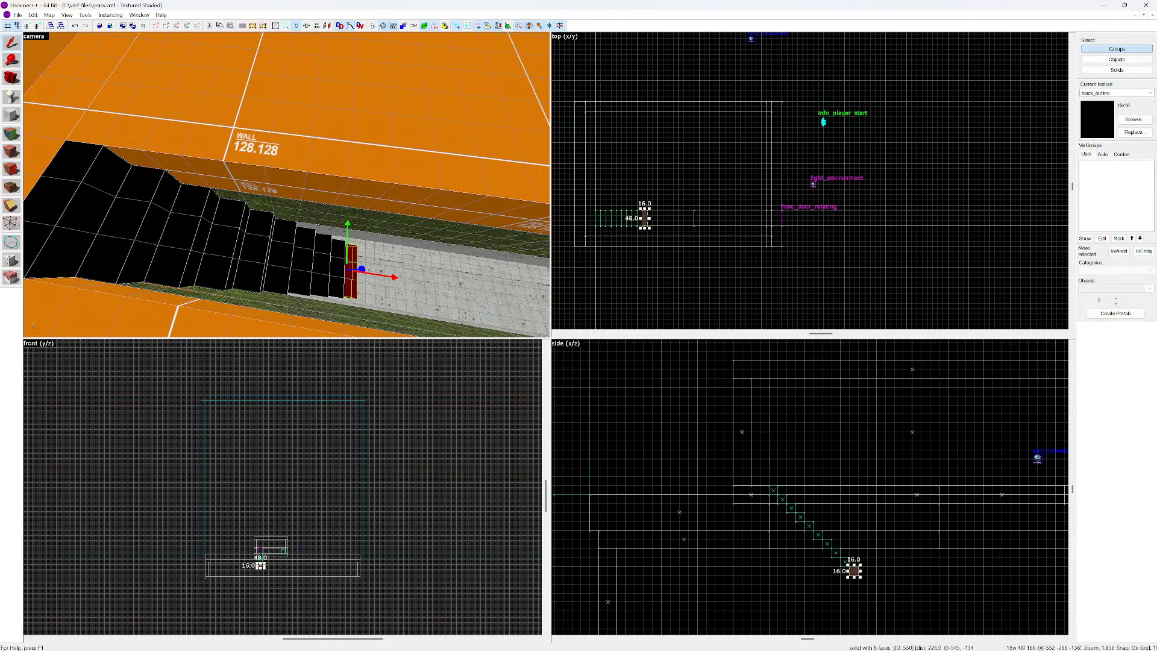
middle_click_drag(855, 566, 770, 440)
left_click_drag(771, 441, 849, 525, "shift")
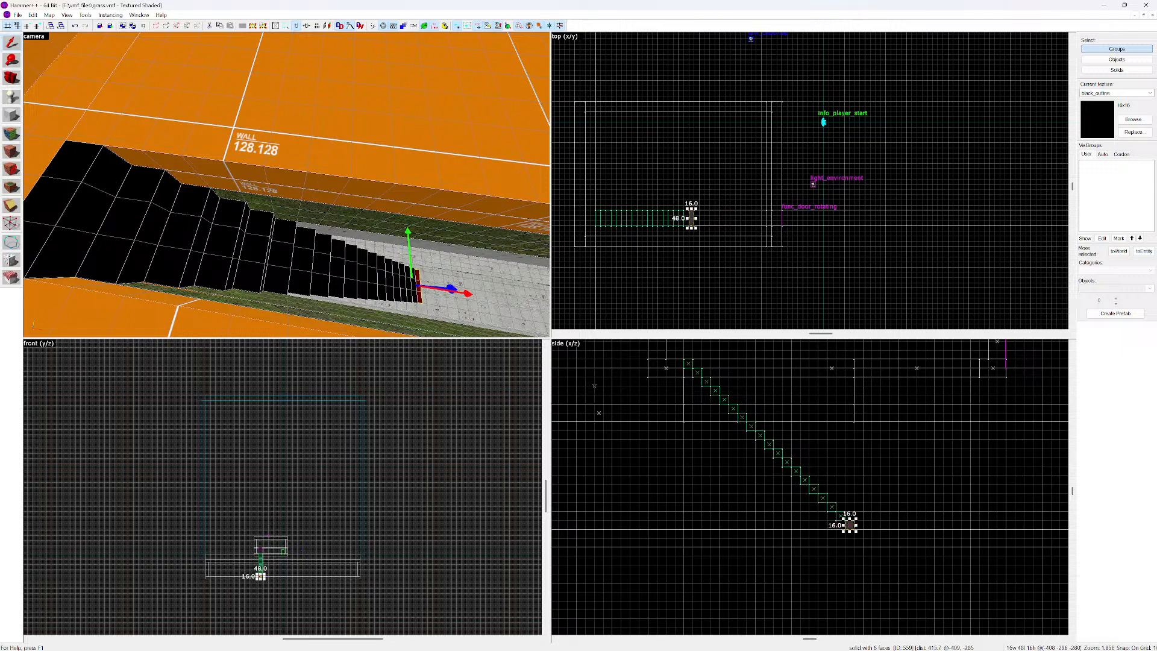
scroll(846, 521, "down", 2)
scroll(858, 522, "up", 3)
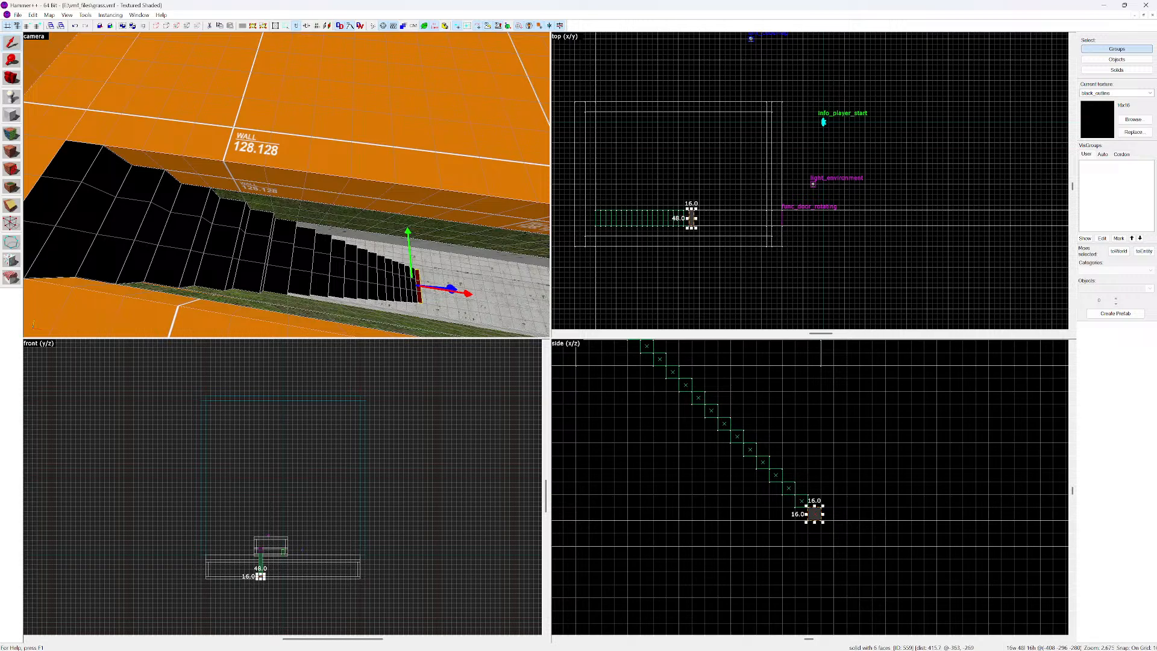
scroll(835, 545, "down", 3)
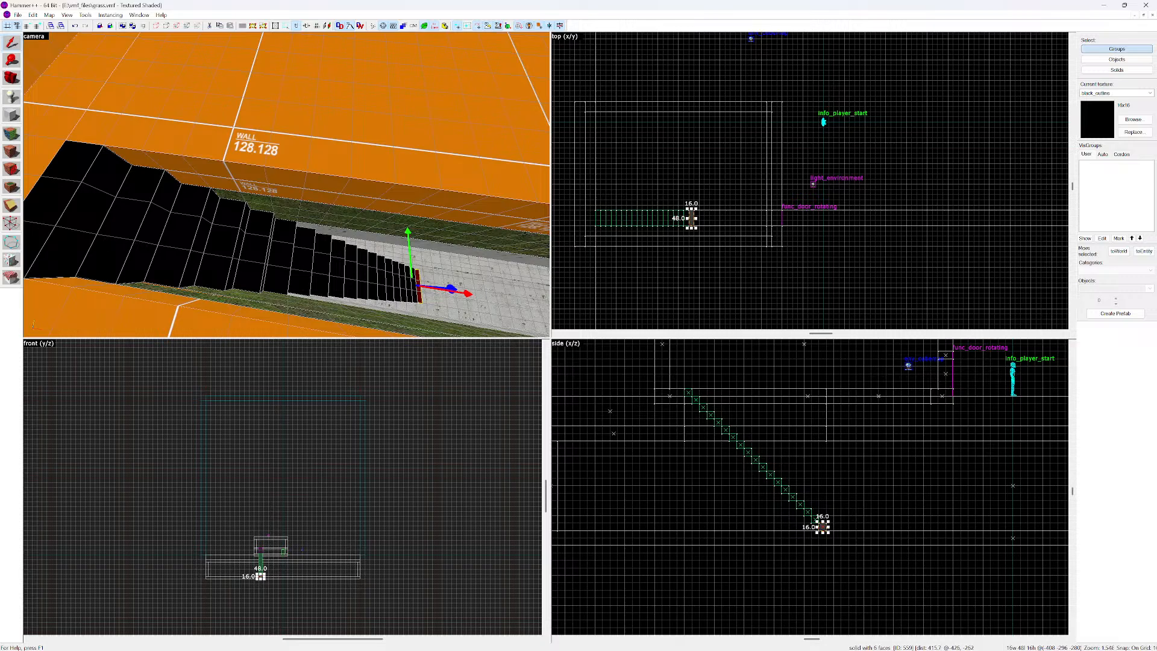
left_click(812, 518, "ctrl")
left_click(808, 511, "ctrl")
left_click(800, 505, "ctrl")
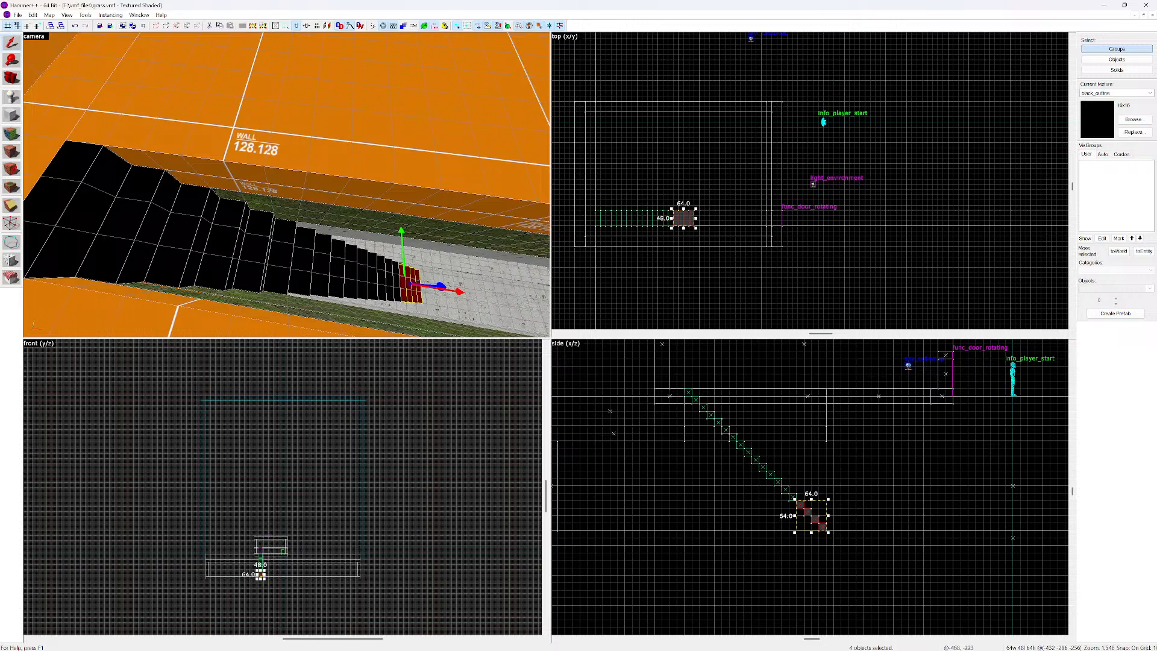
left_click(792, 497, "ctrl")
left_click(785, 490, "ctrl")
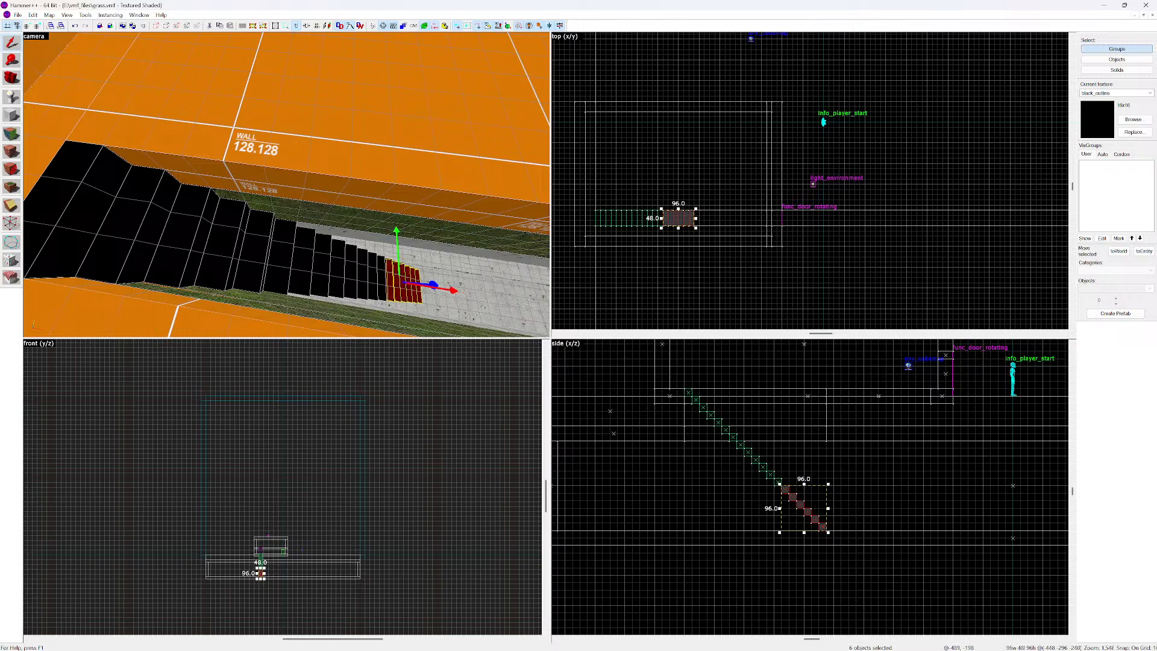
left_click(778, 483, "ctrl")
left_click(771, 475, "ctrl")
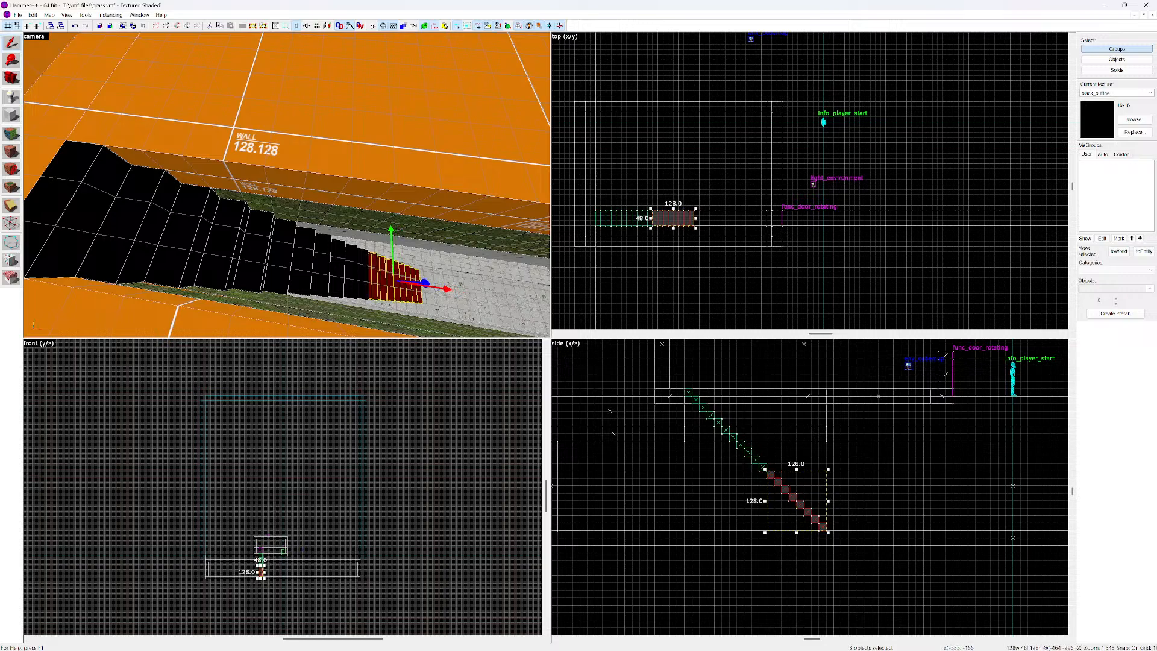
left_click(764, 468, "ctrl")
left_click(757, 461, "ctrl")
left_click(750, 454, "ctrl")
left_click(742, 446, "ctrl")
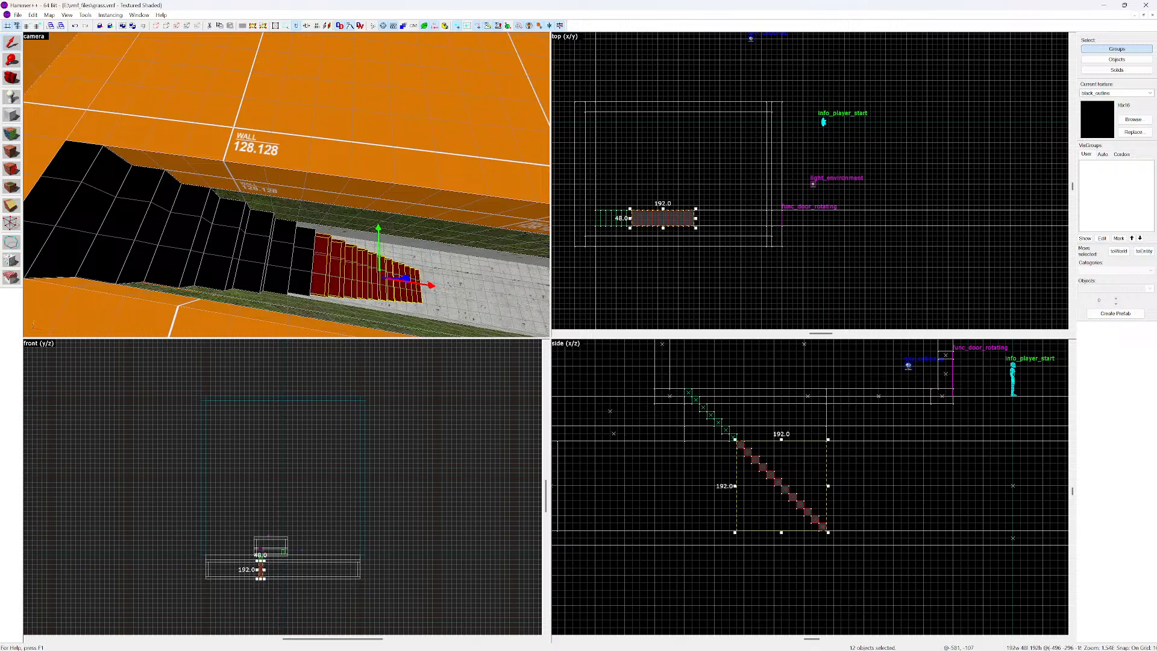
left_click(735, 439, "ctrl")
left_click(728, 432, "ctrl")
left_click(721, 425, "ctrl")
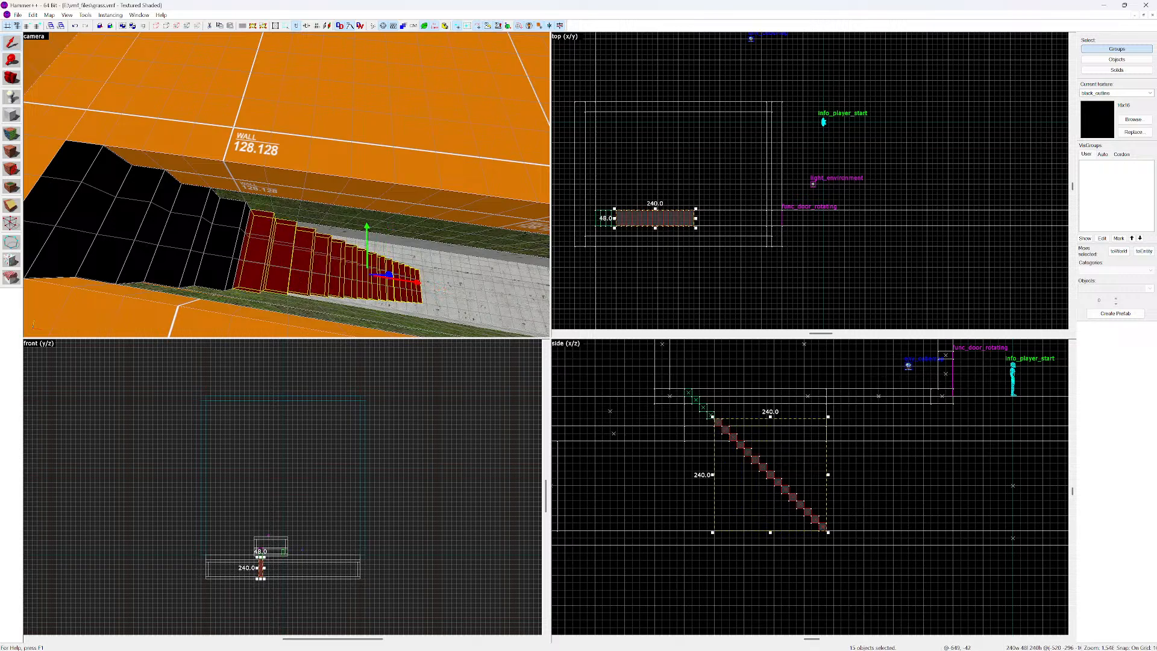
left_click(713, 418, "ctrl")
left_click(702, 406, "ctrl")
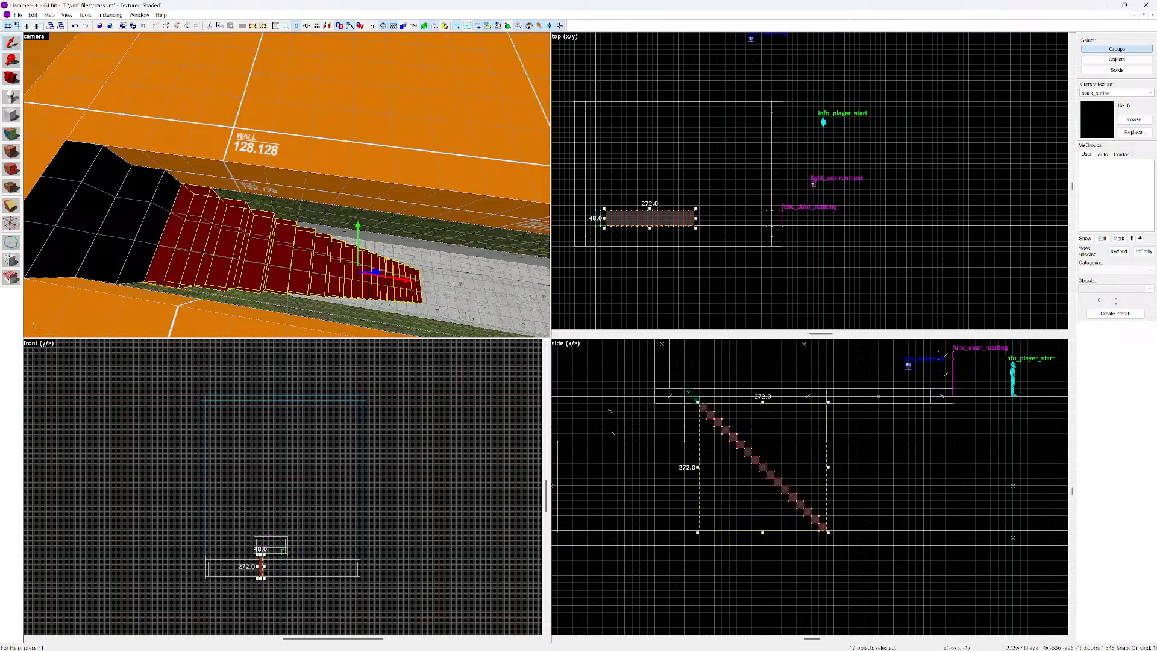
left_click(695, 400, "ctrl")
left_click(689, 395, "ctrl")
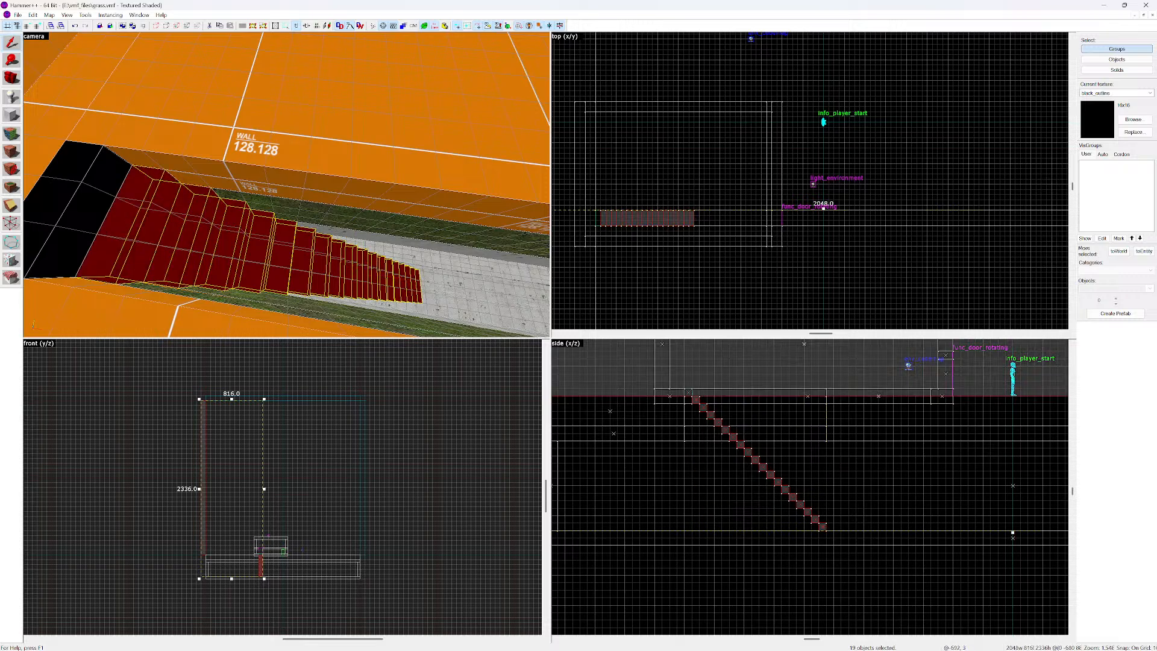
left_click(687, 392, "ctrl")
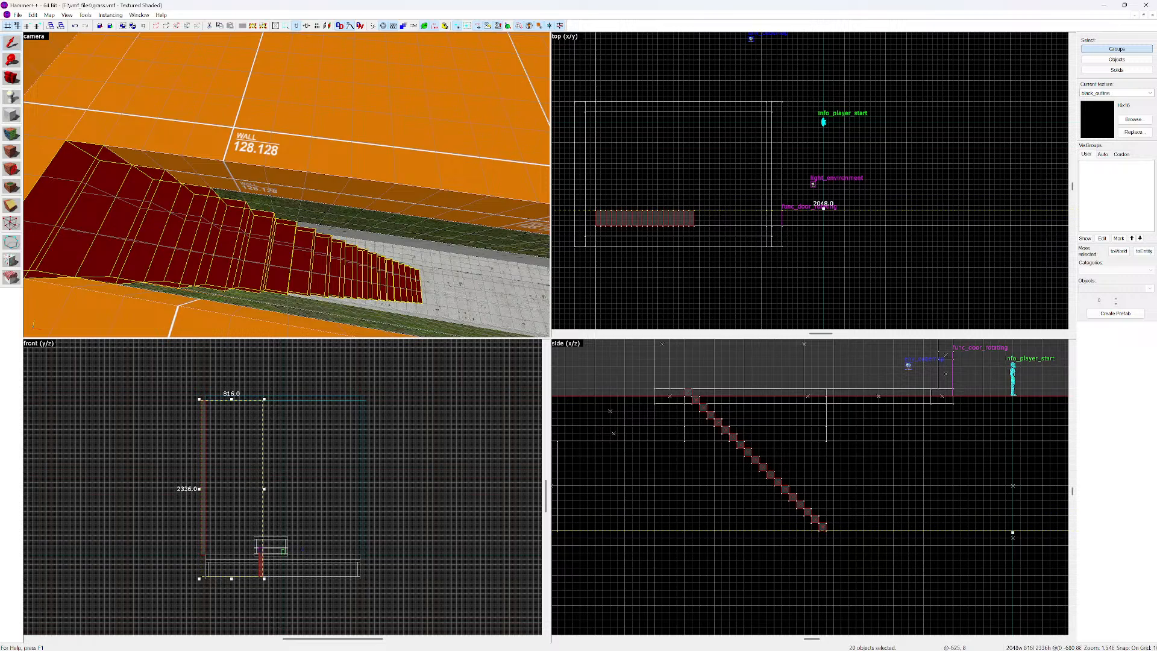
scroll(747, 407, "down", 5)
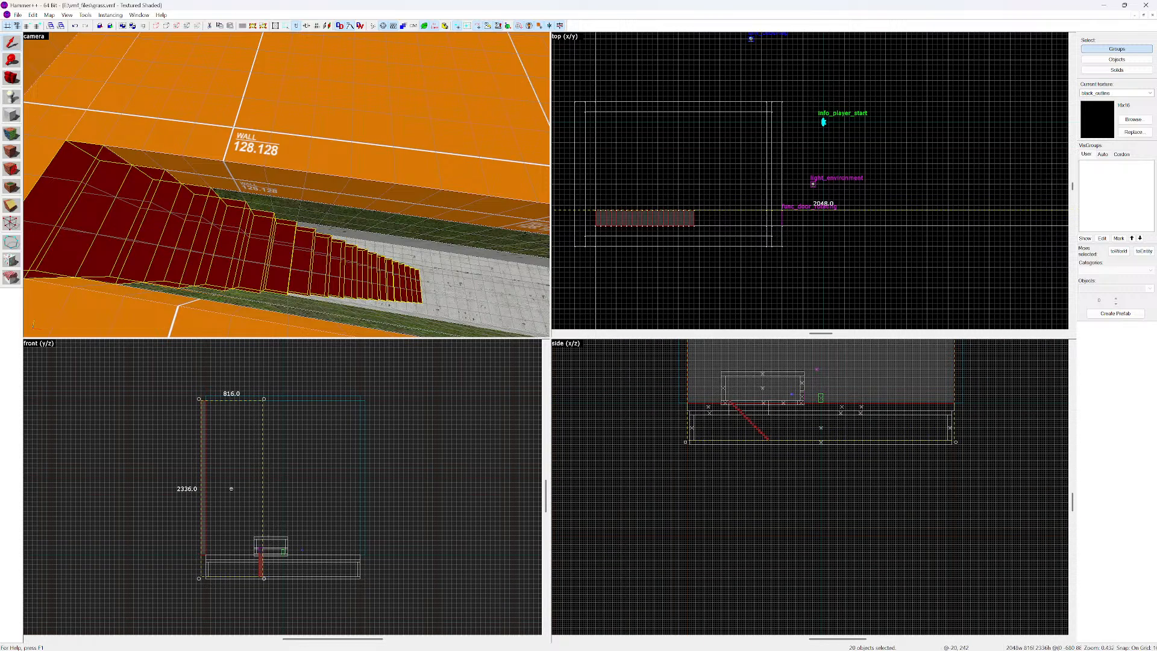
scroll(813, 375, "down", 3)
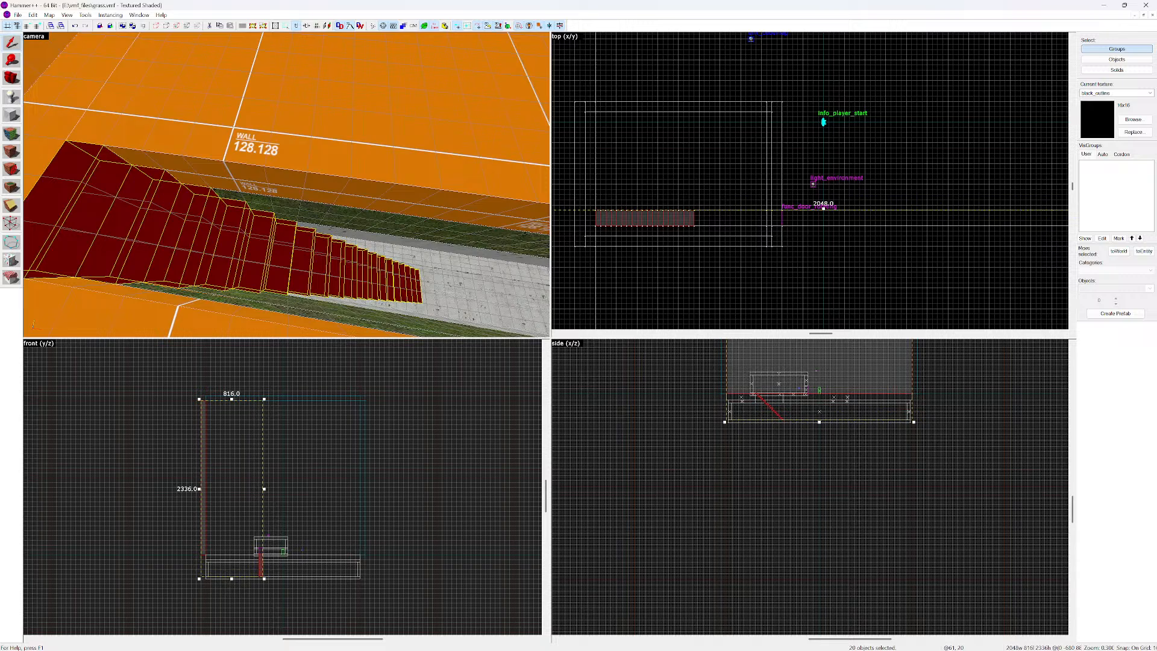
key("Escape")
Select all nineteen step blocks of the staircase from its upper end to the room's floor and group them
scroll(767, 401, "up", 6)
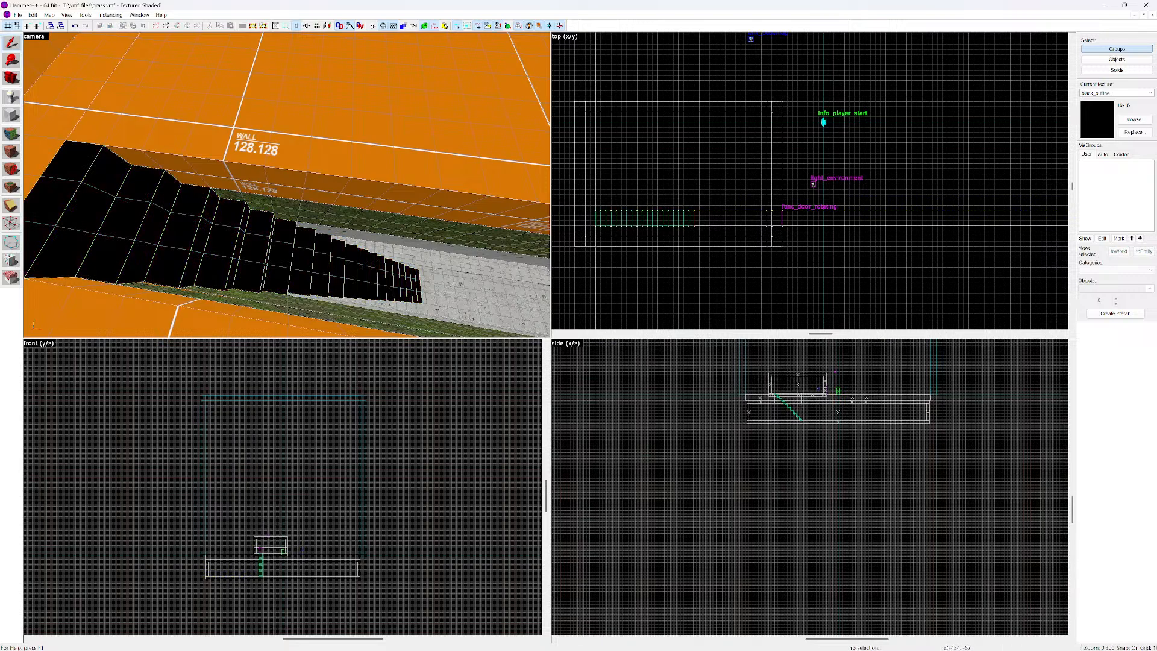
scroll(783, 409, "up", 1)
left_click(728, 373)
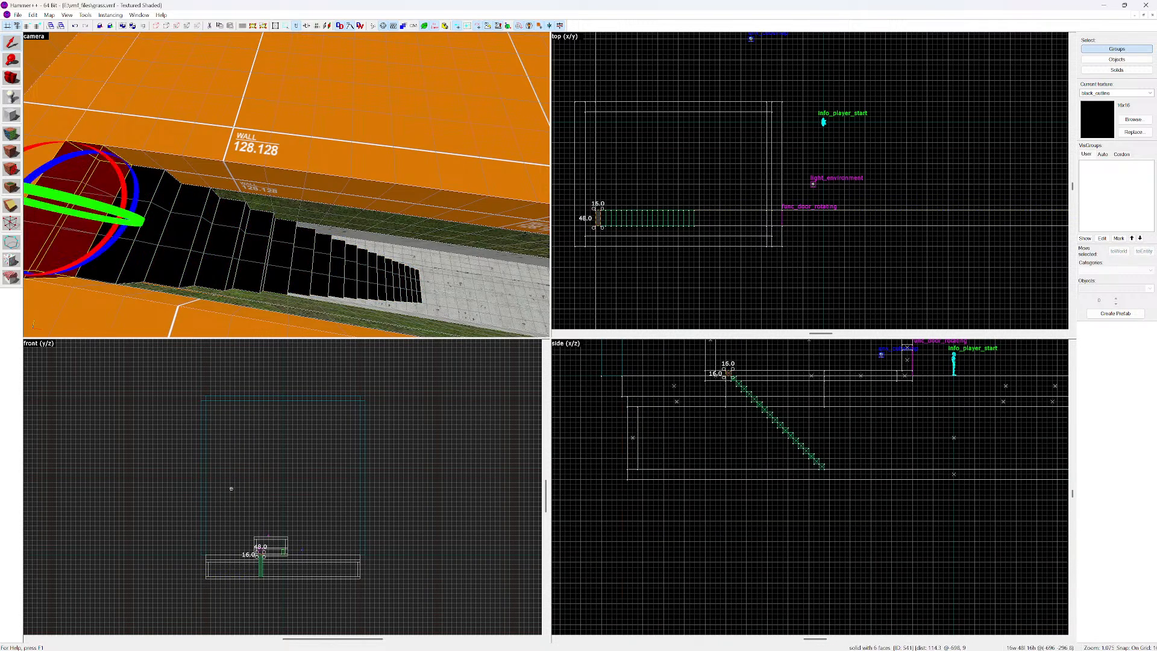
left_click(735, 380, "ctrl")
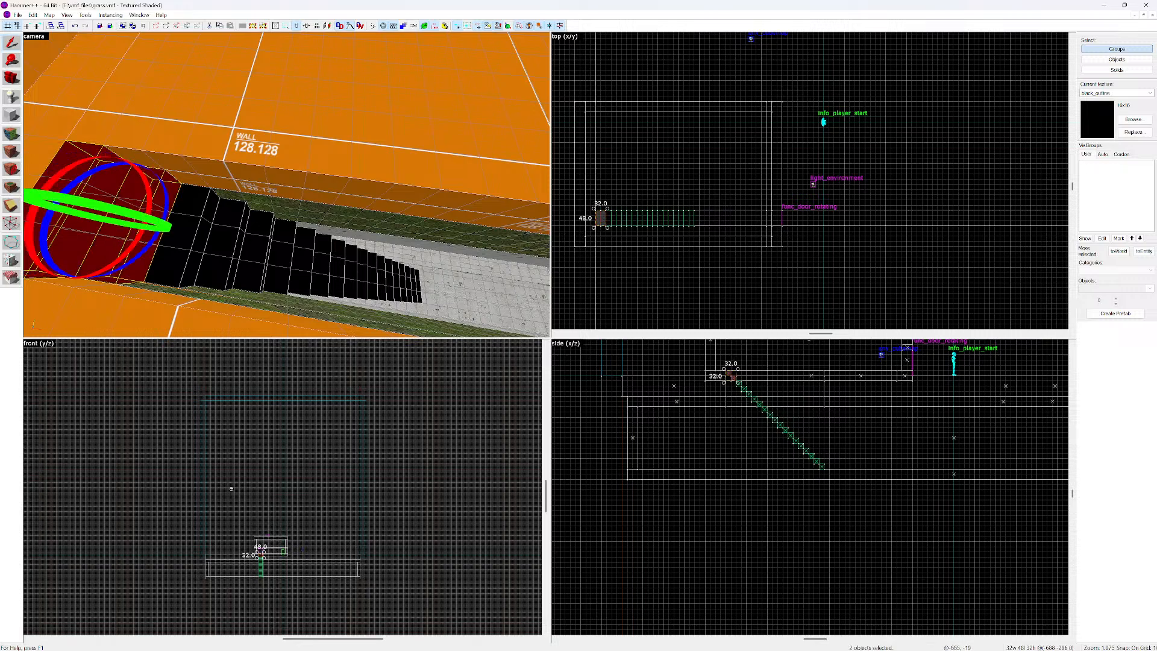
left_click(742, 387, "ctrl")
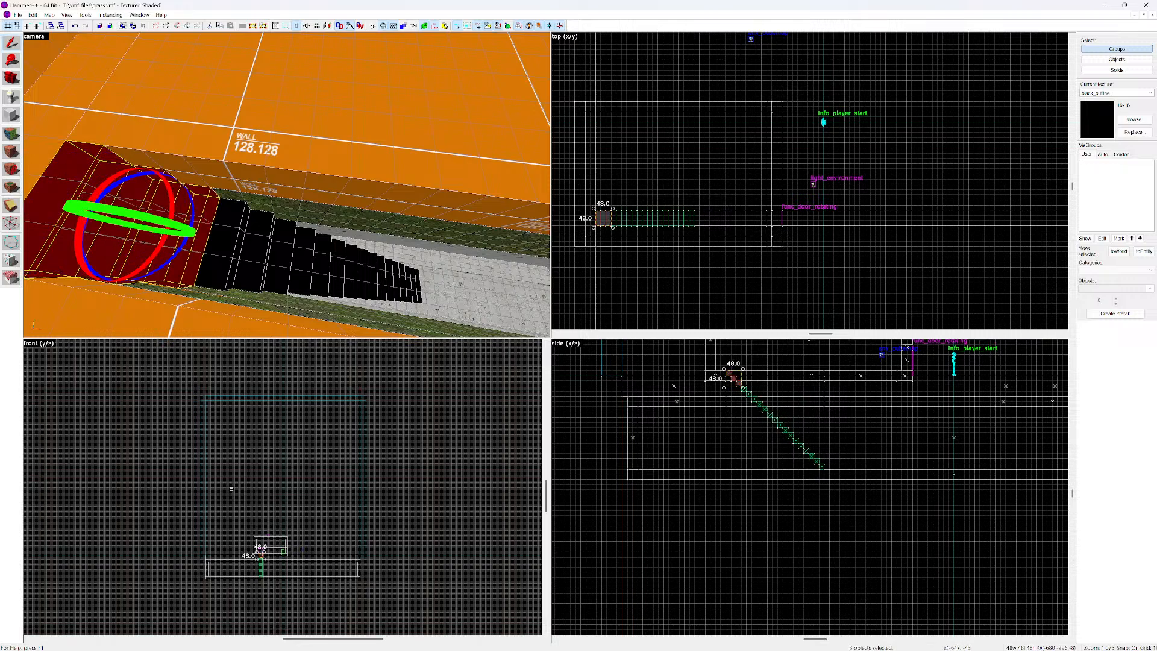
left_click(750, 394, "ctrl")
left_click(757, 401, "ctrl")
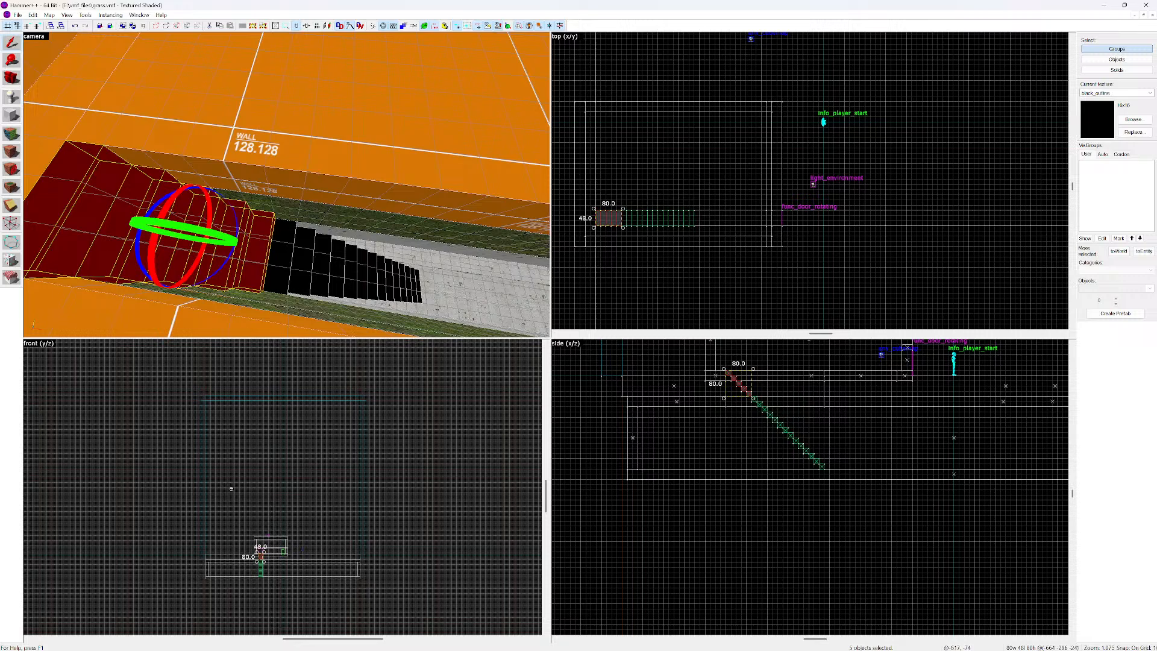
left_click(764, 409, "ctrl")
left_click(762, 407, "ctrl")
left_click(768, 414, "ctrl")
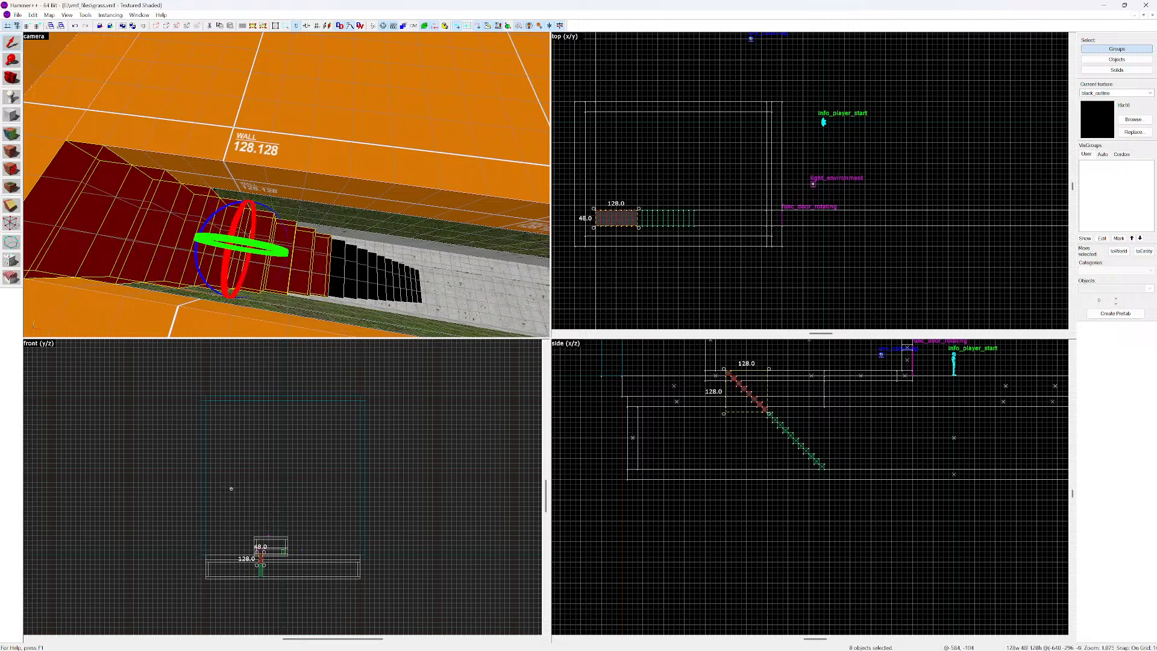
left_click(775, 420, "ctrl")
left_click(780, 425, "ctrl")
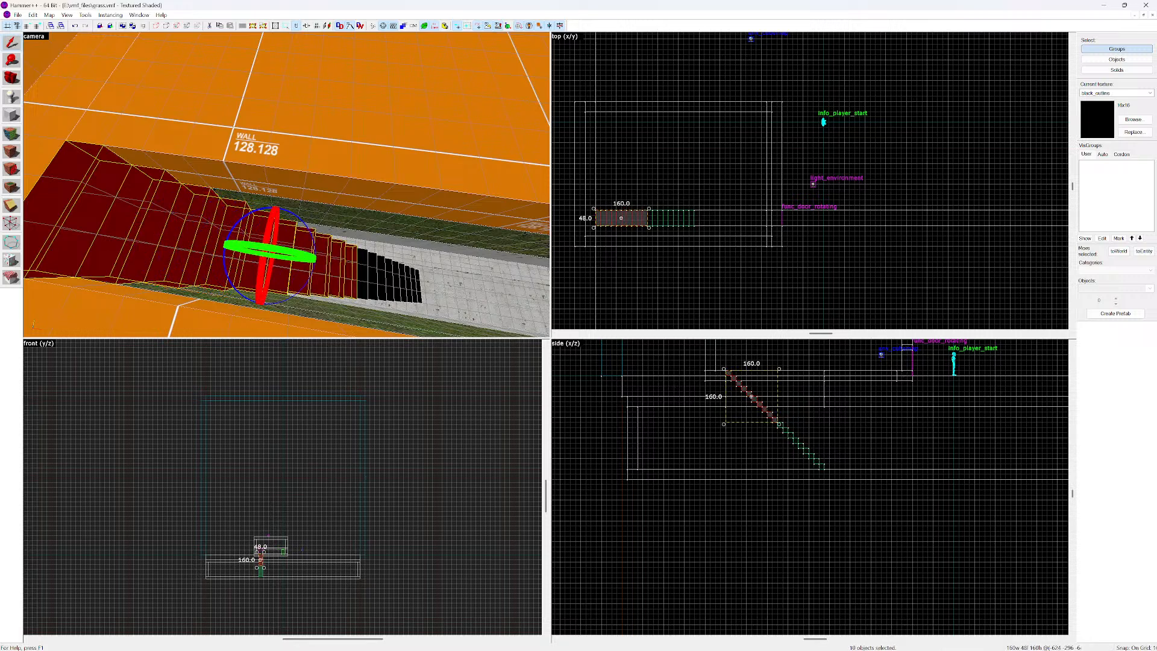
left_click(784, 430, "ctrl")
left_click(790, 435, "ctrl")
left_click(795, 439, "ctrl")
left_click(800, 445, "ctrl")
left_click(805, 450, "ctrl")
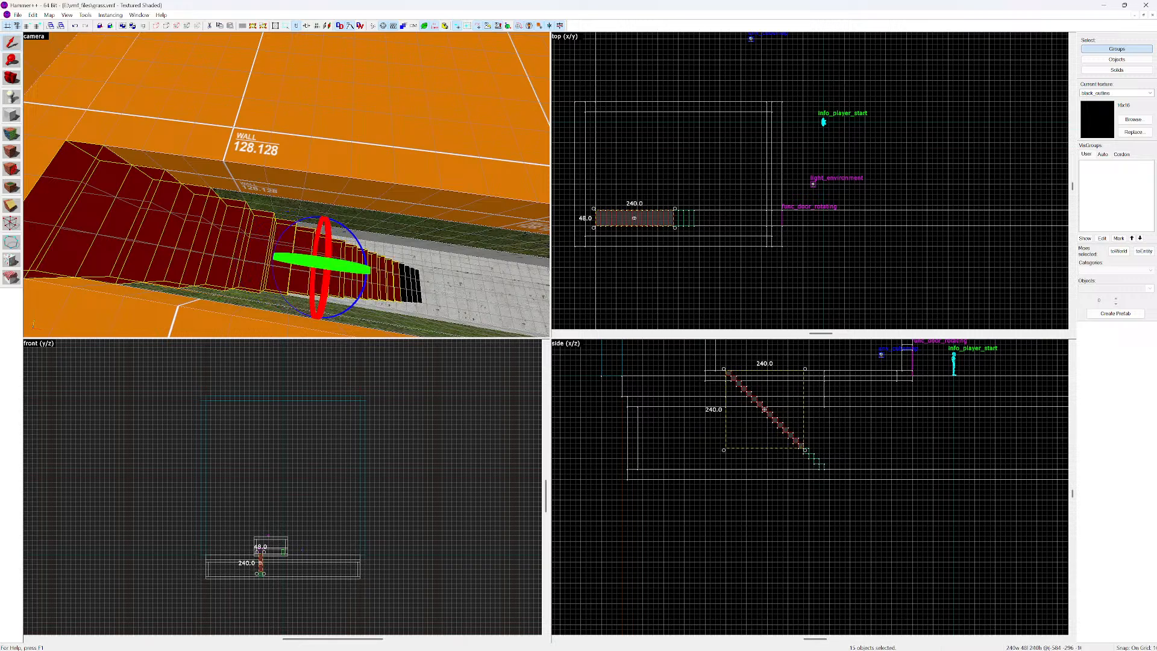
left_click(811, 455, "ctrl")
left_click(815, 460, "ctrl")
left_click(821, 465, "ctrl")
left_click(826, 470, "ctrl")
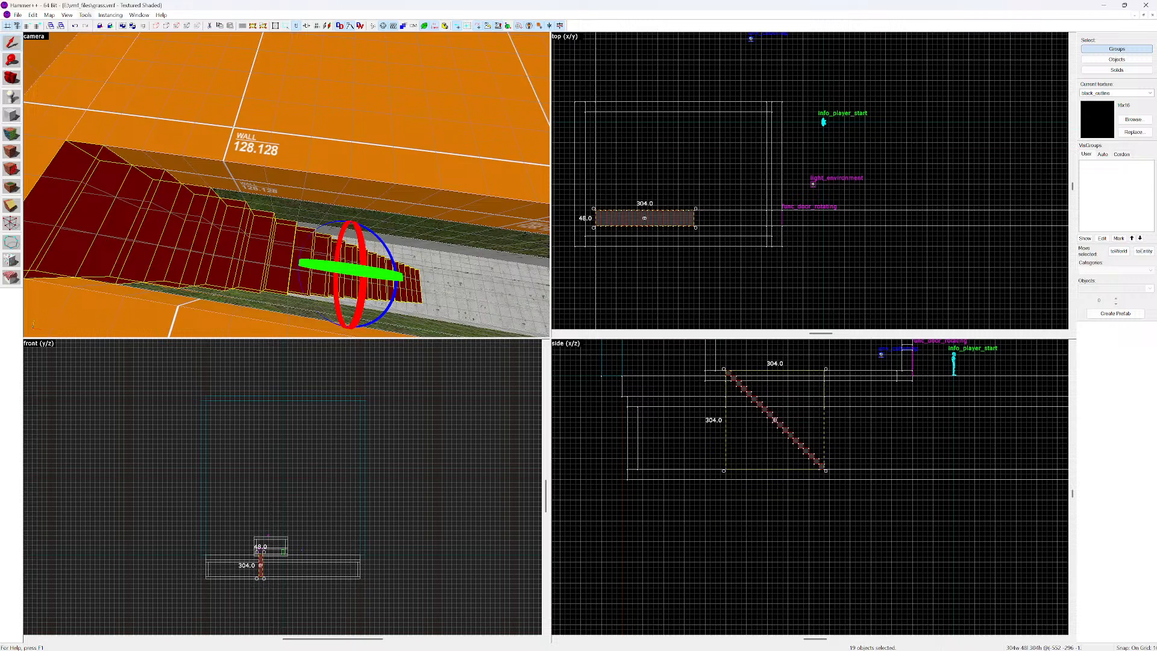
left_click(85, 15)
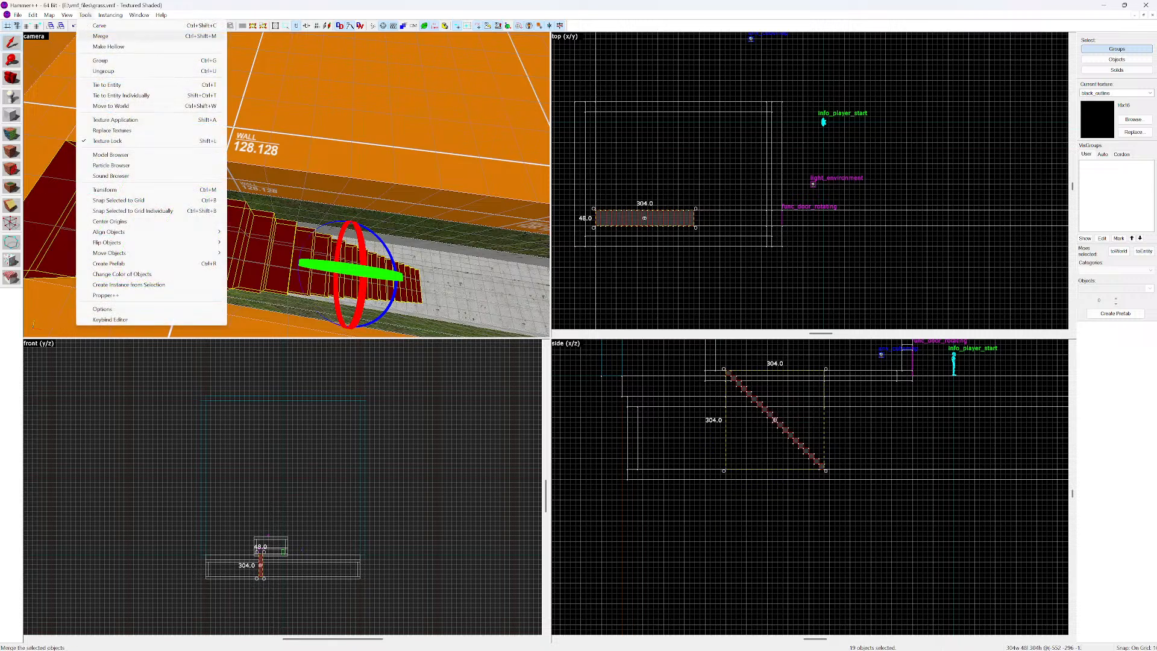
left_click(100, 60)
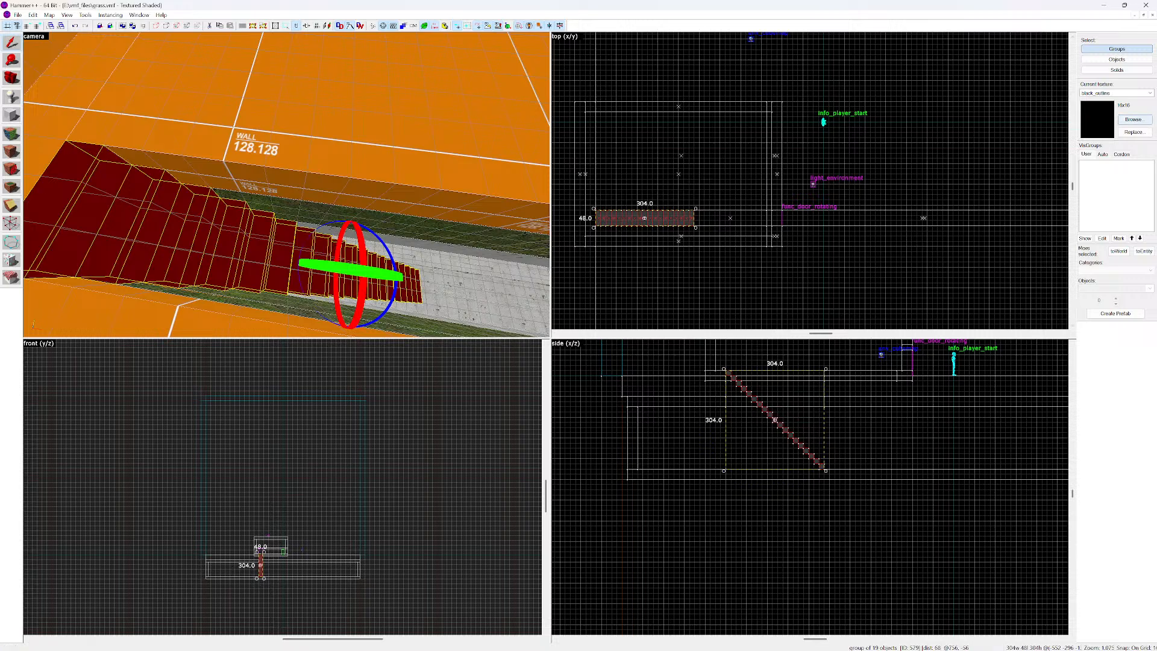
Filter the available textures by "stair"
left_click(1132, 119)
scroll(577, 318, "down", 3)
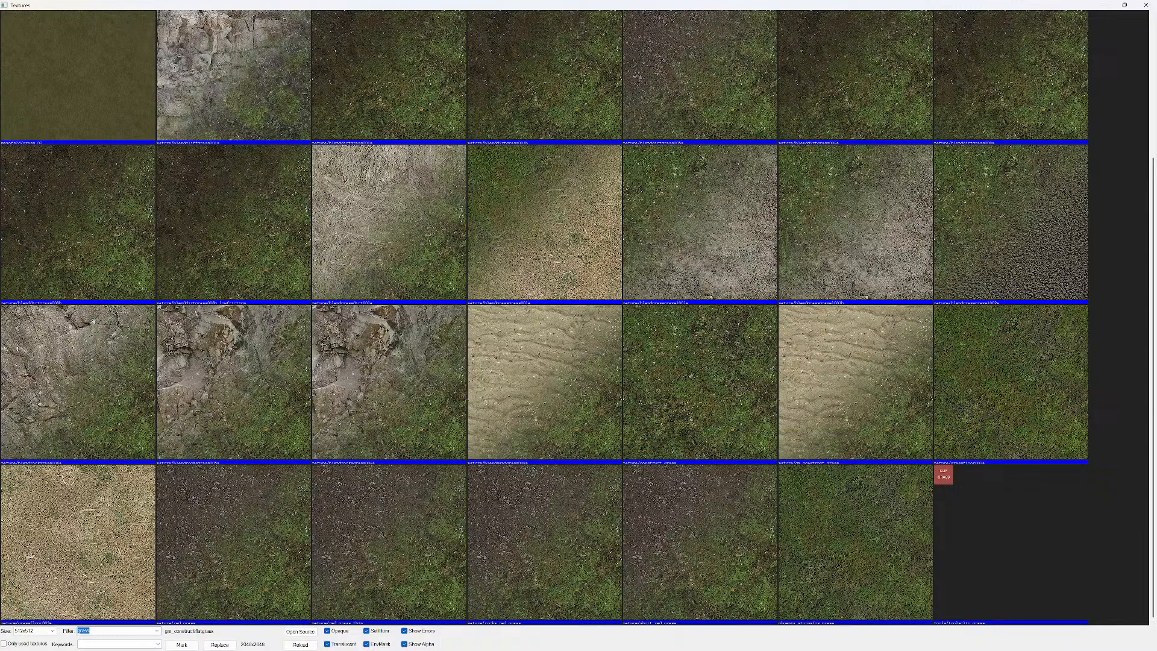
type("sta")
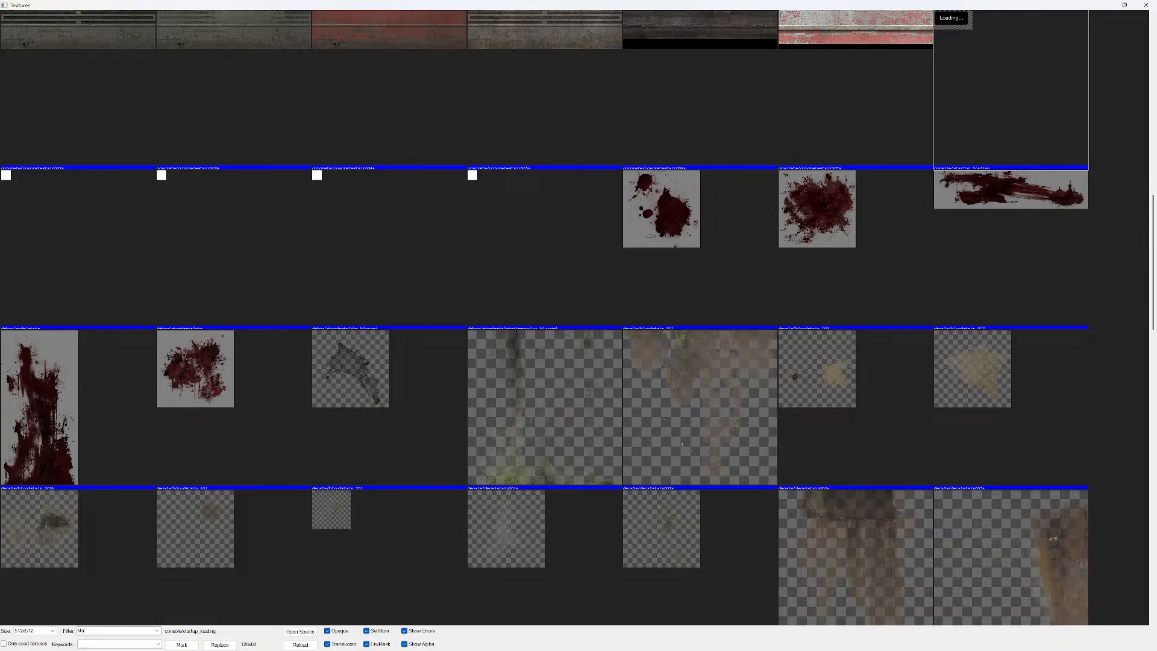
type("ir")
Apply the concrete/concretestair002a texture to the grouped staircase and inspect the steps up close
double_click(233, 30)
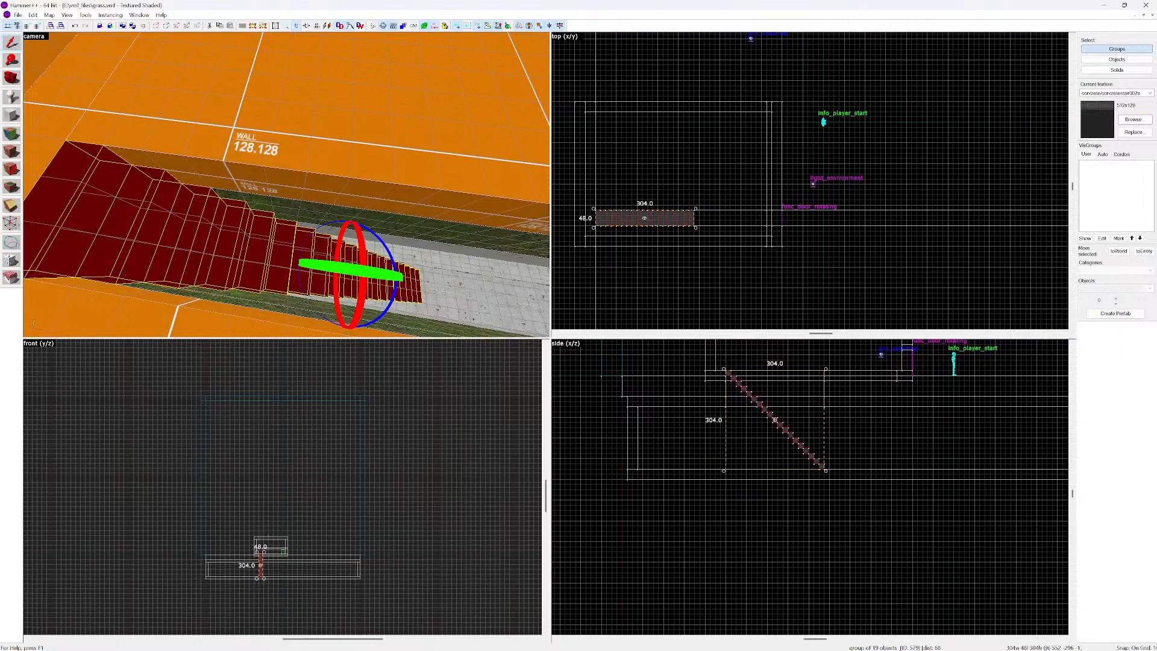
key("shift+t")
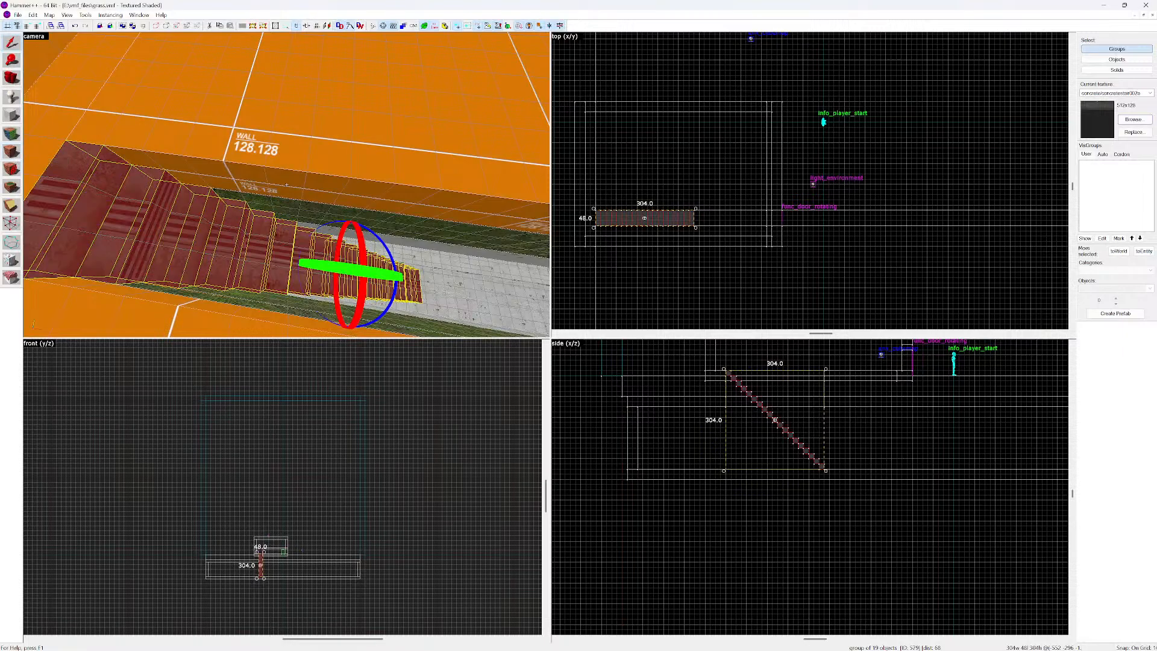
key("w")
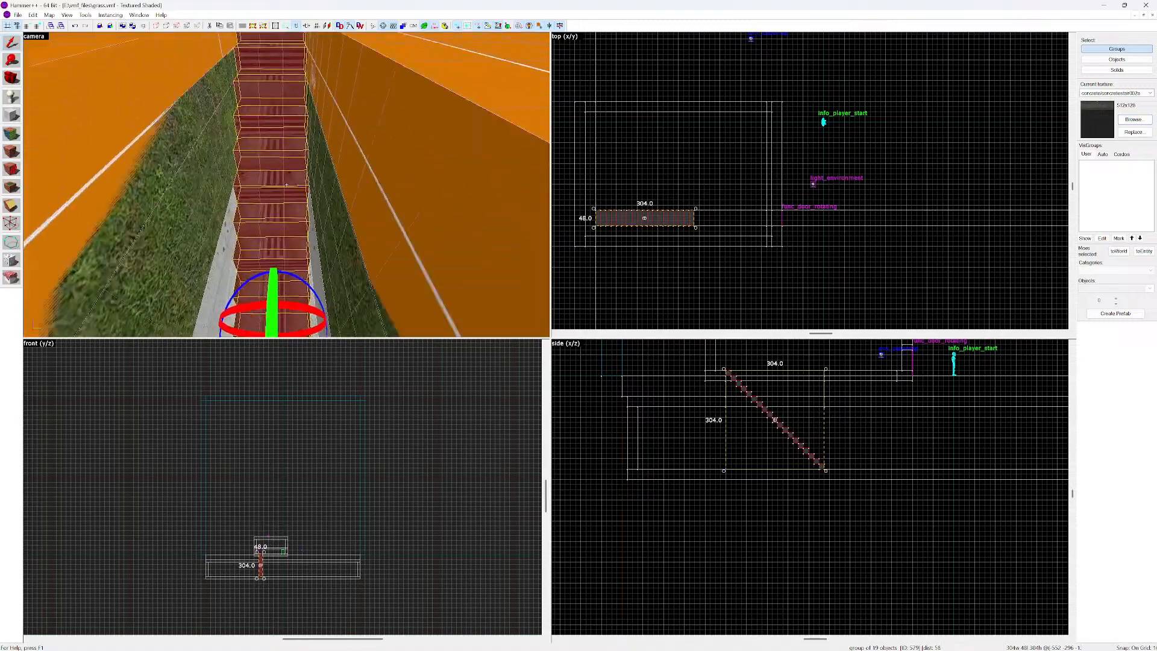
key("w")
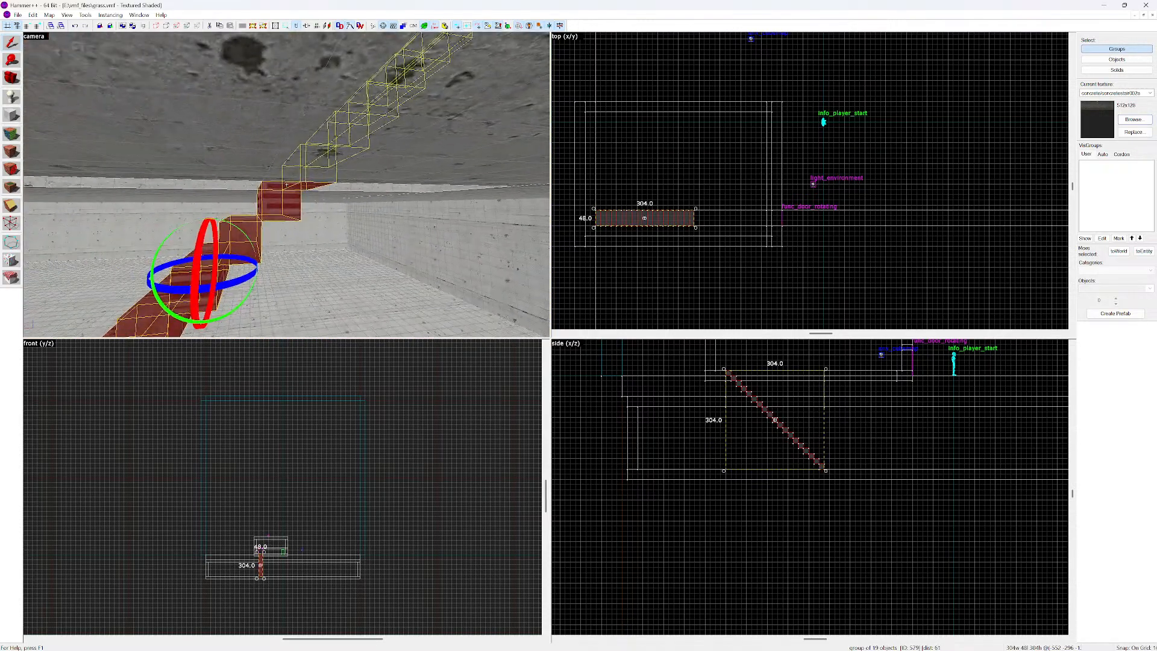
key("w")
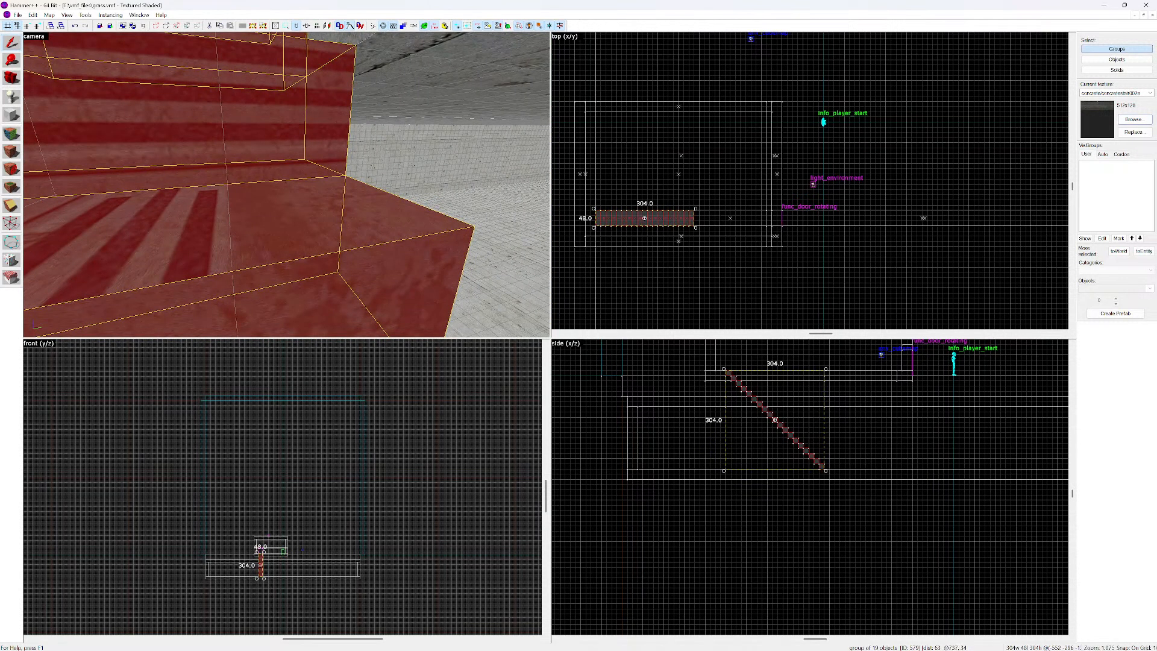
Retexture the grouped staircase with the dark perforated metal stair texture and look it over
left_click(1134, 119)
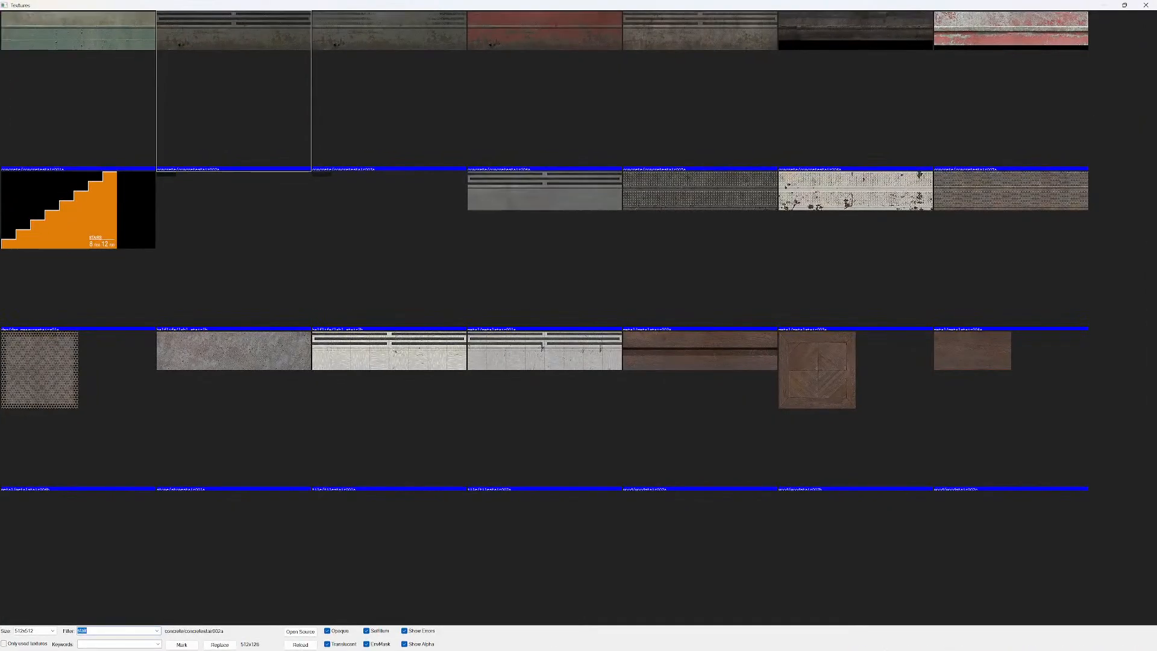
double_click(700, 191)
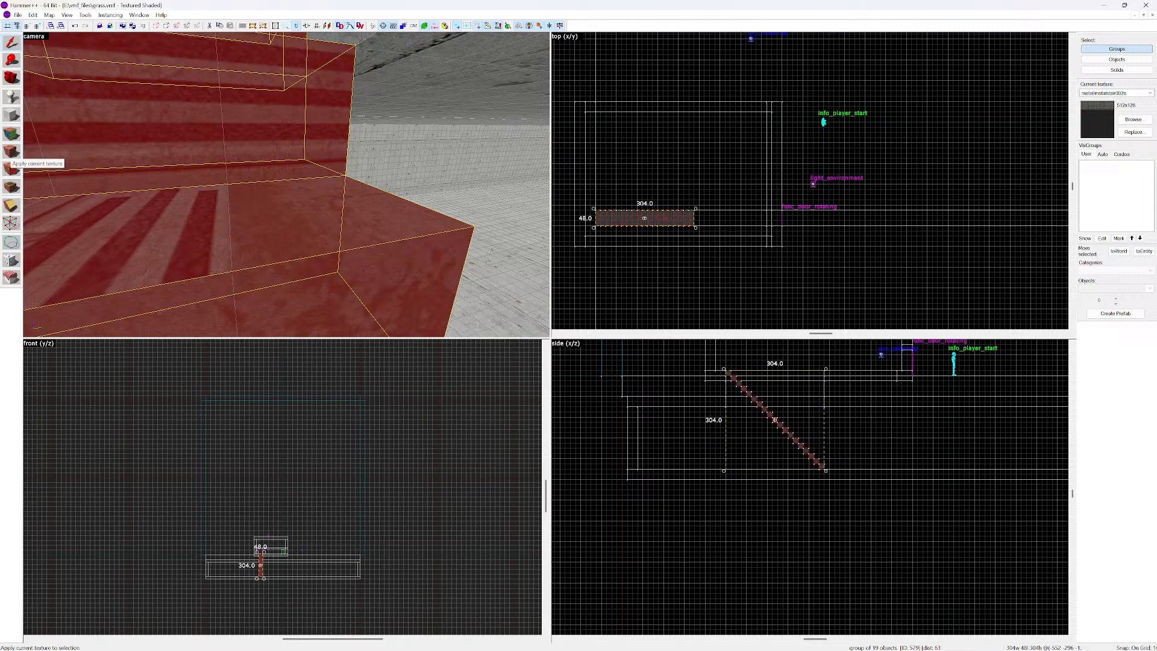
left_click(11, 152)
key("z")
key("s")
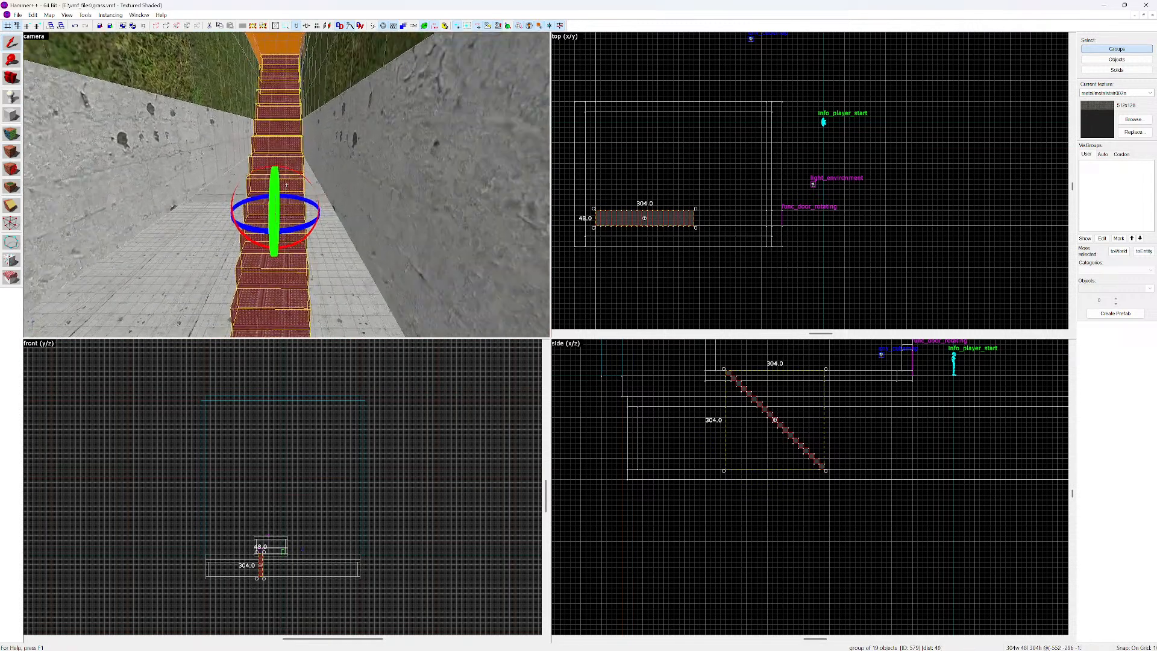
key("w")
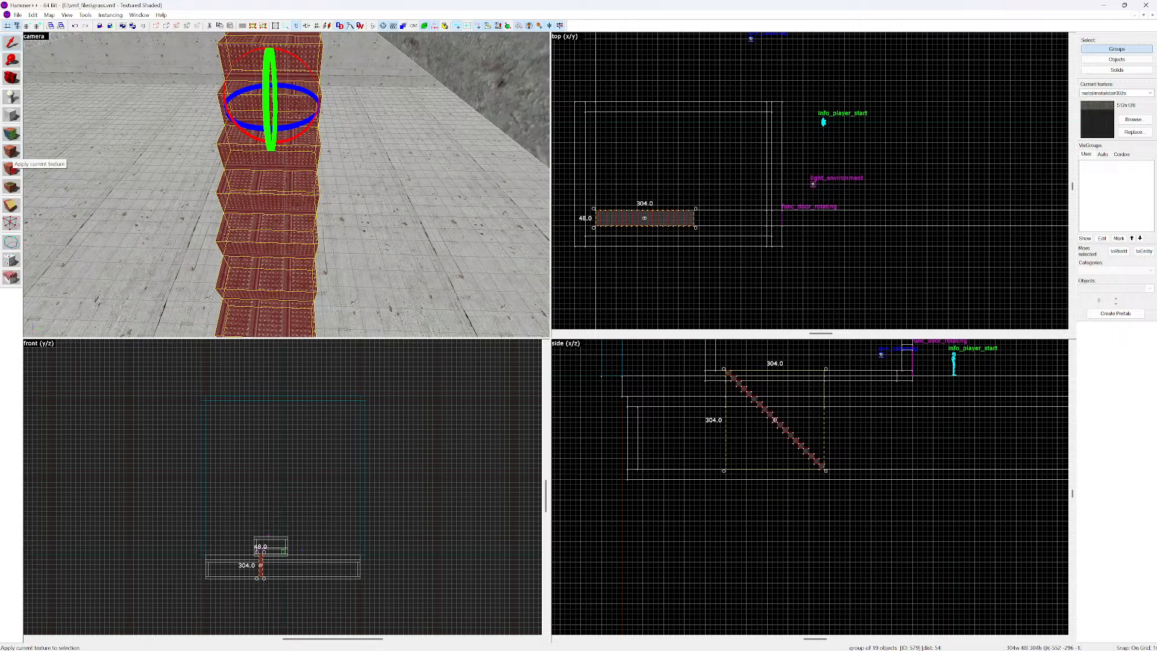
left_click(12, 133)
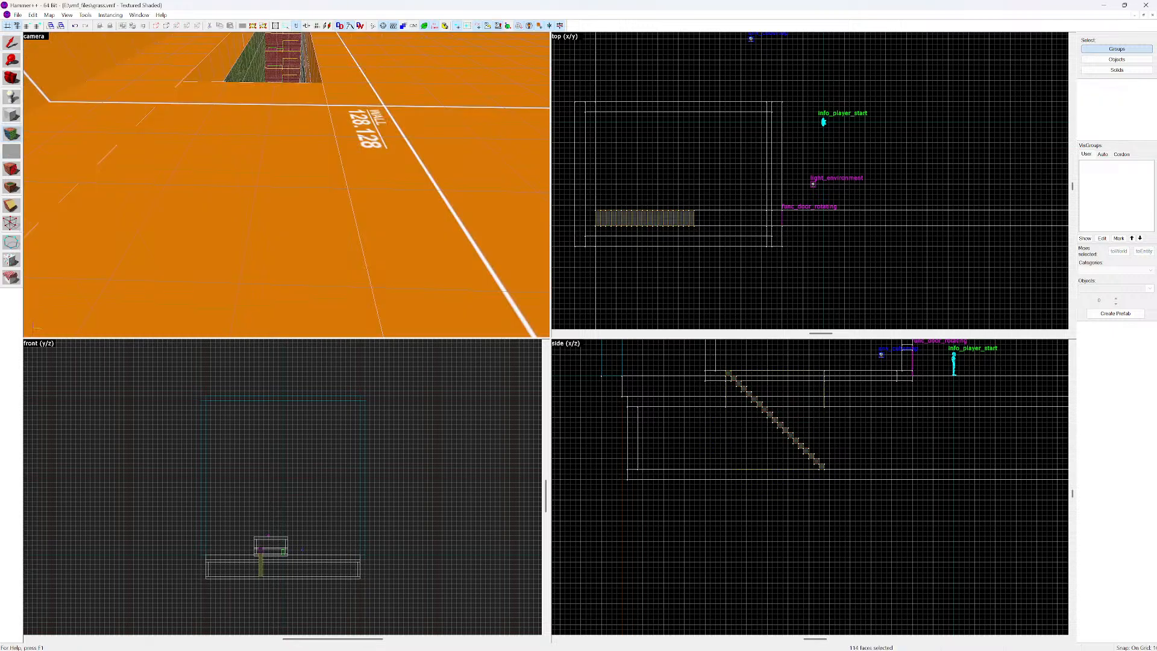
key("Escape")
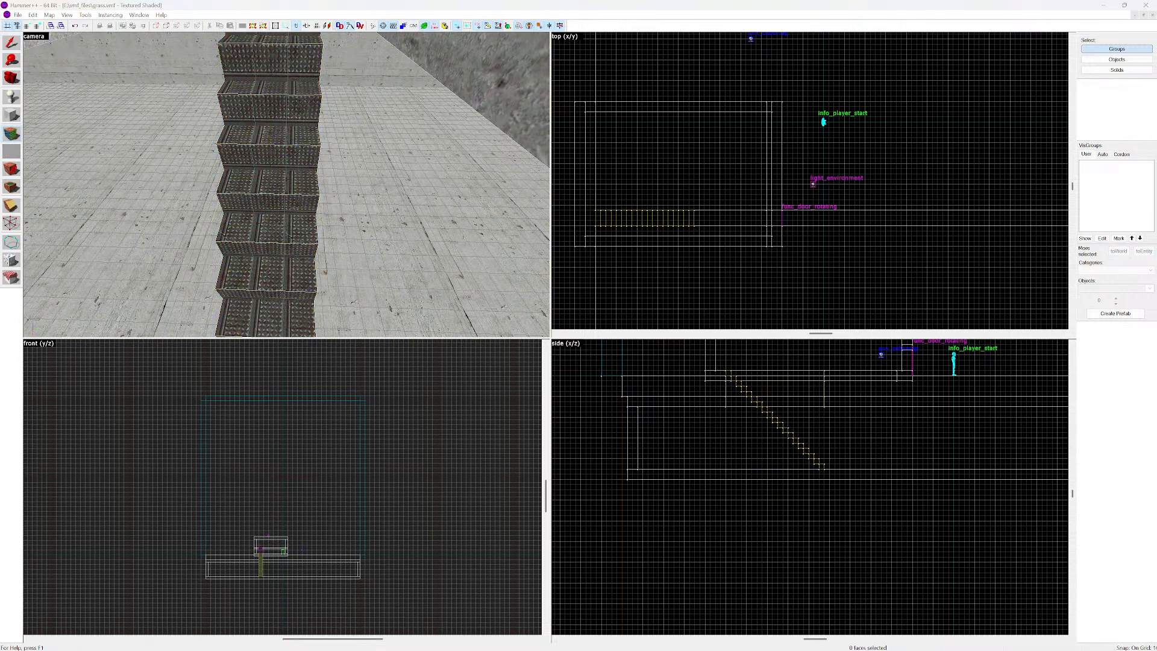
left_click_drag(0, 319, 349, 314)
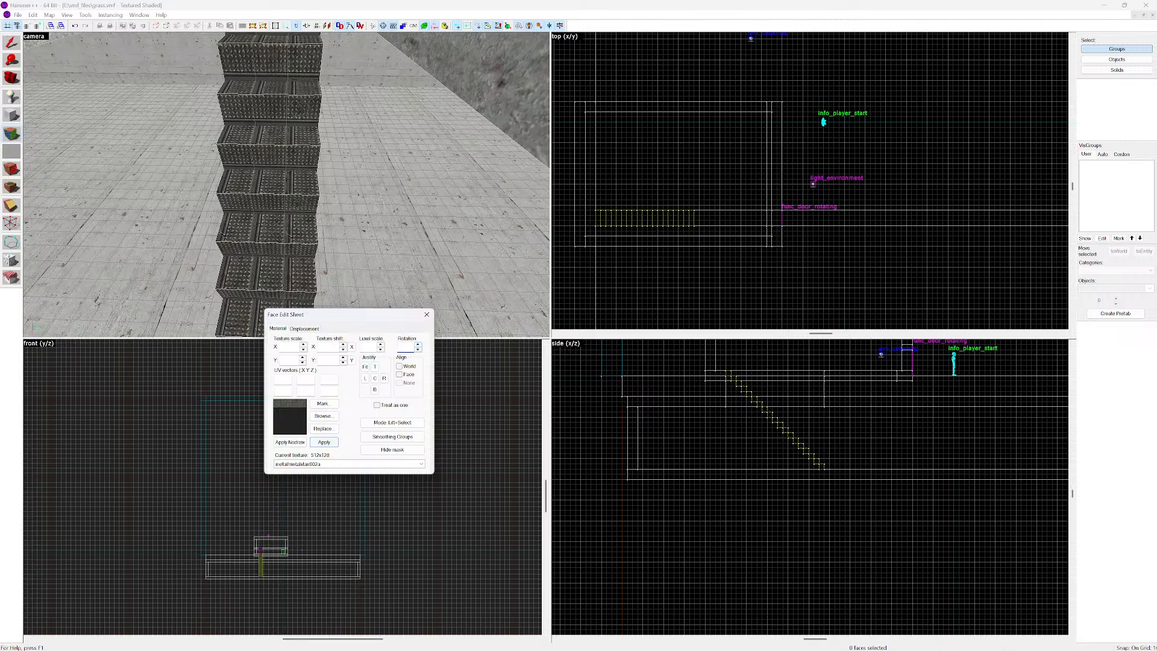
left_click(365, 378)
key("shift+s")
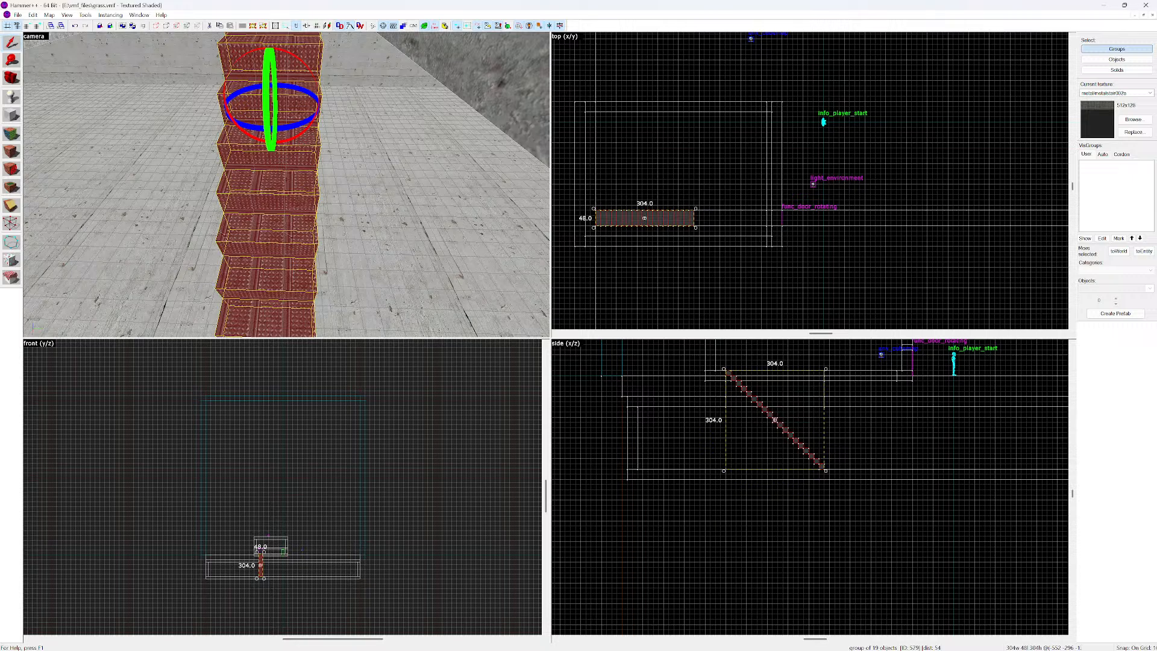
Rotate the metal texture on all faces of the grouped staircase to 90 degrees
key("shift+a")
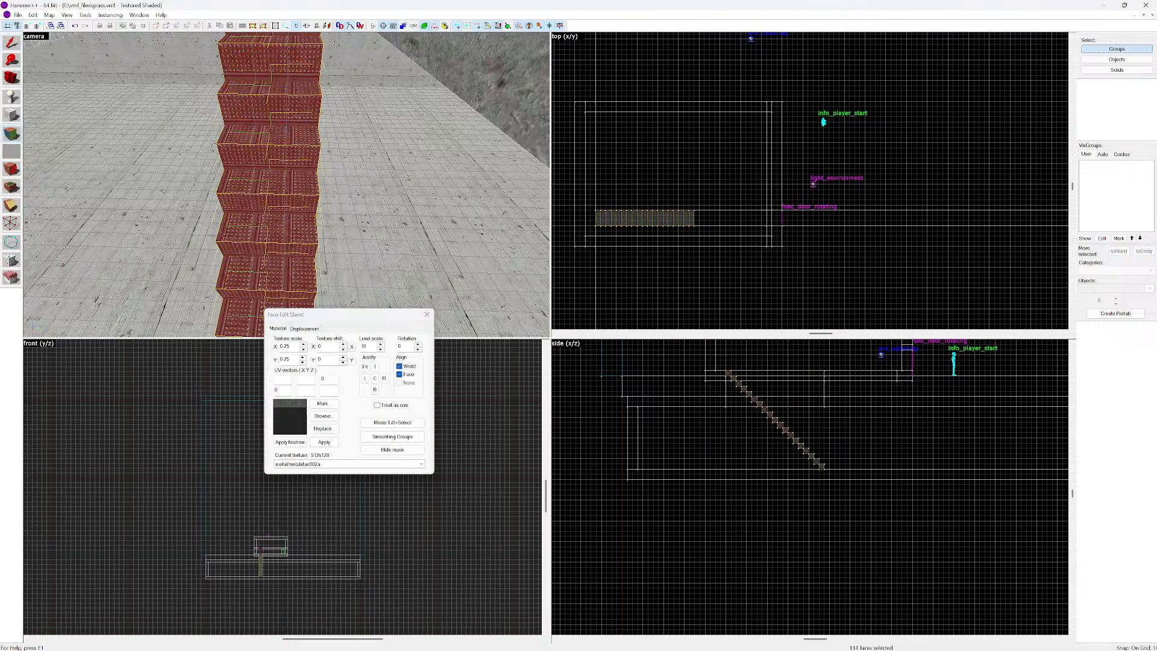
key("Up")
key("Up")
key("Up")
key("Up")
key("Up")
key("Up")
key("Up")
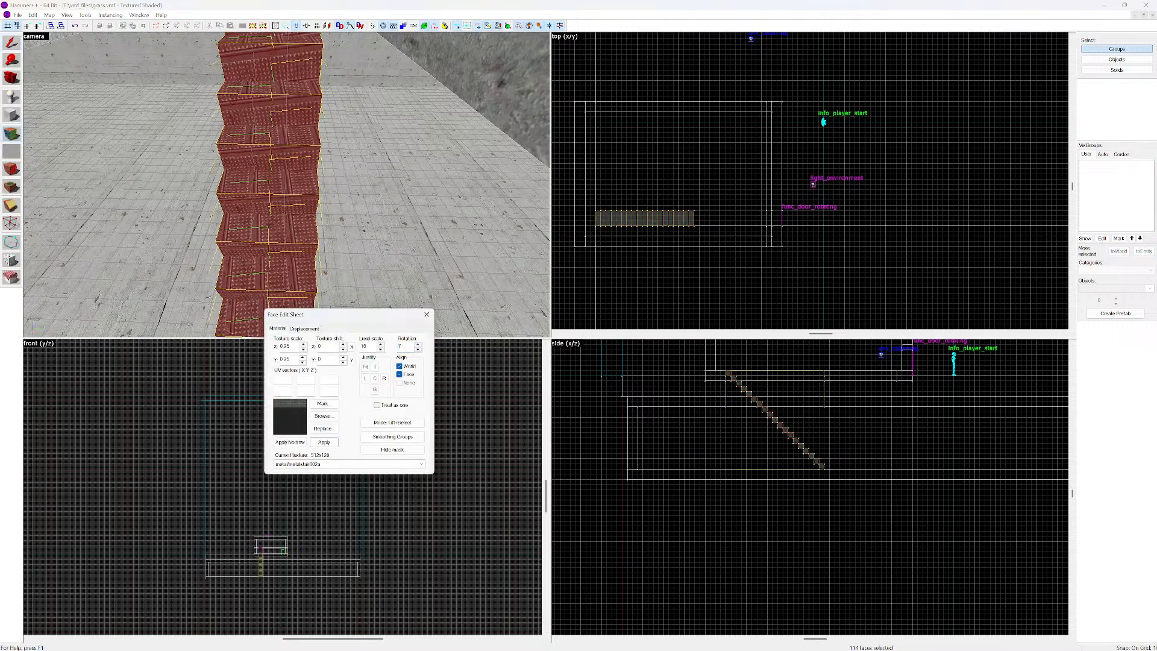
key("Up")
key("Up")
key("Up")
key("Up")
key("Up")
key("Up")
key("Up")
key("Up")
key("Up")
key("Up")
key("Up")
key("Up")
key("Up")
key("Up")
key("Up")
key("Up")
key("Up")
key("Up")
key("Up")
key("Up")
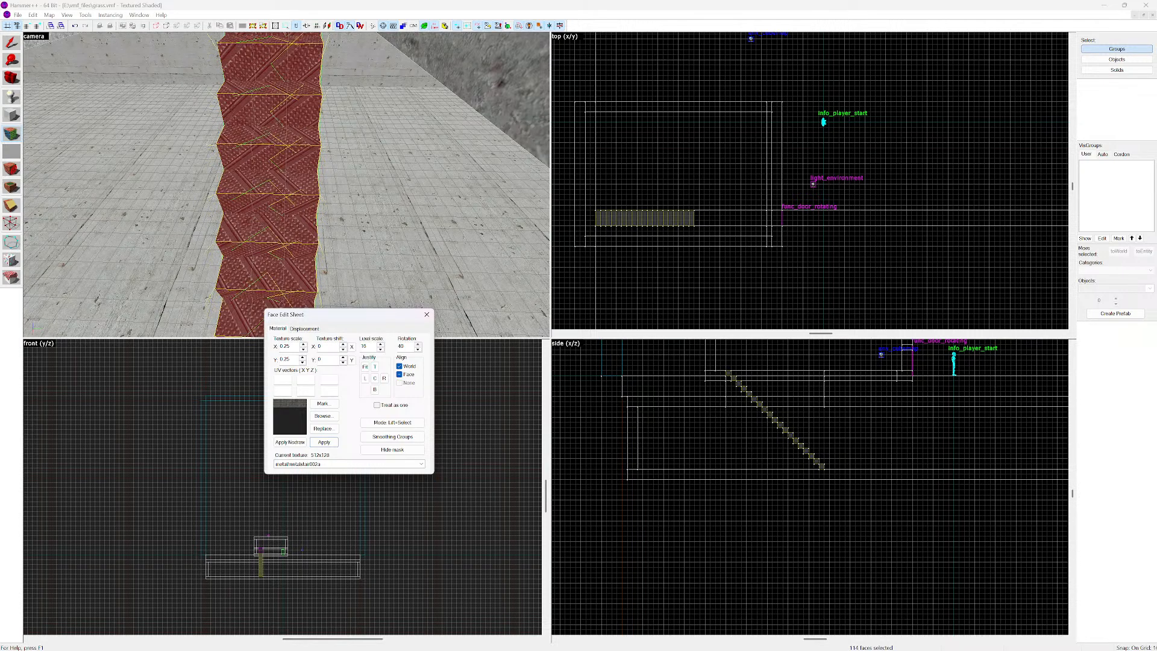
key("Up")
key("Up")
key("Up")
key("Up")
key("Up")
key("Up")
key("Up")
key("Up")
key("Up")
key("Up")
key("Up")
key("Up")
key("Up")
key("Up")
key("Up")
key("Up")
key("Up")
key("Up")
key("Up")
key("Up")
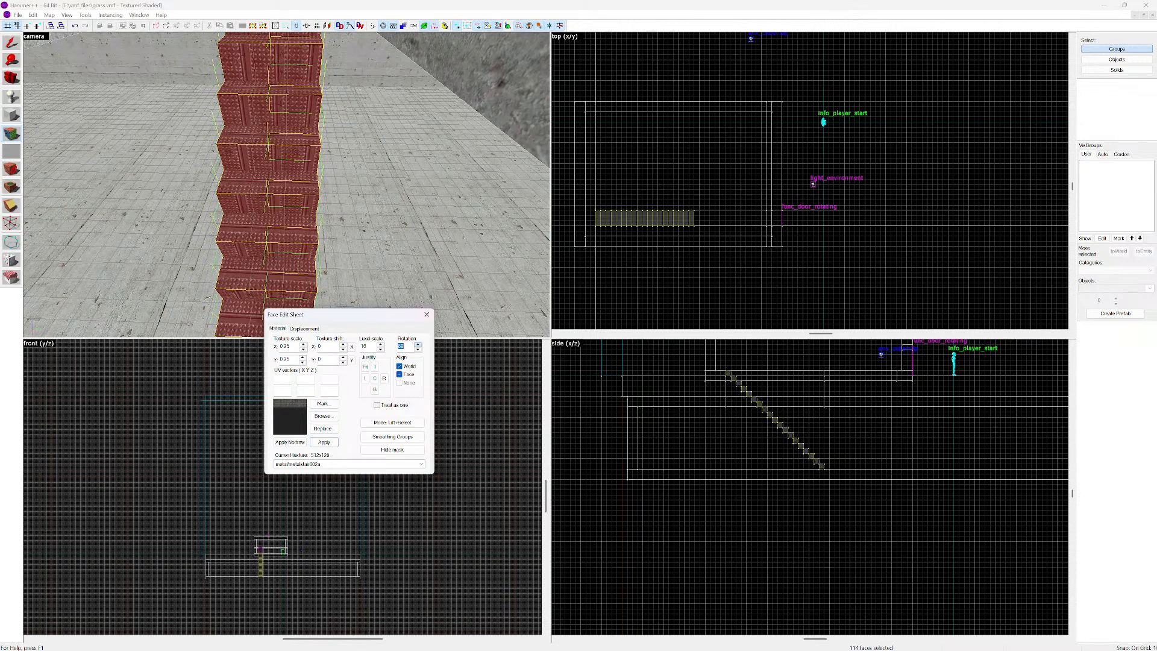
key("Up")
key("Up")
key("Up")
key("Up")
key("Up")
key("Up")
key("Up")
key("Up")
key("Up")
key("Up")
key("Up")
key("Up")
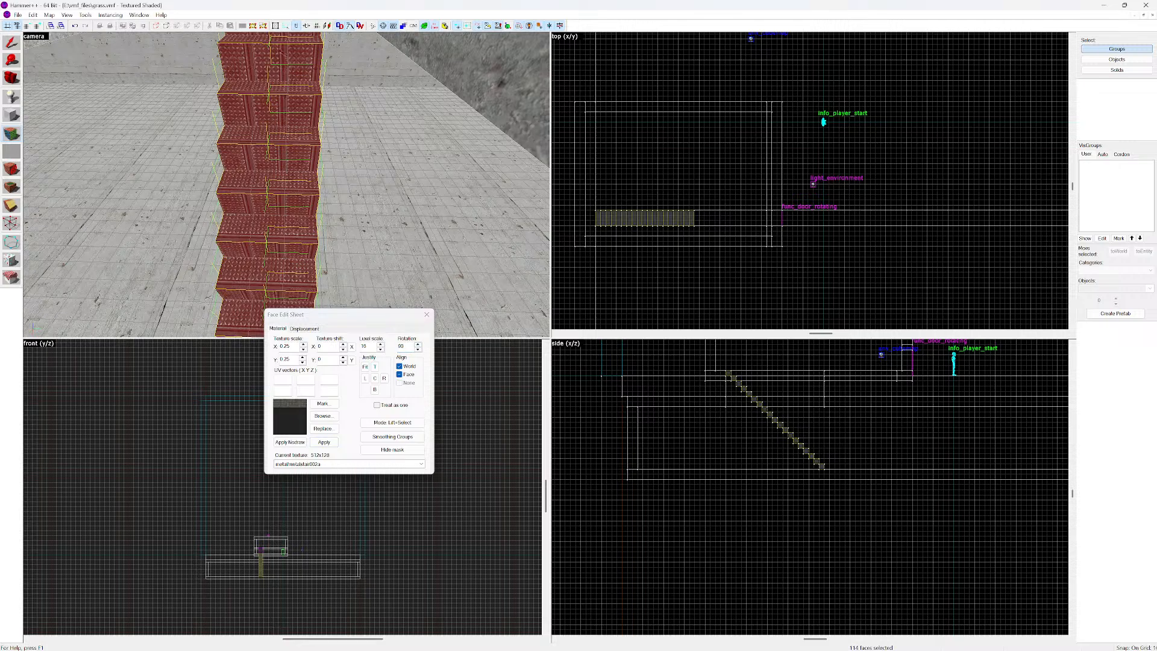
Center the metal texture and fit it to each of the staircase's selected faces, and close the face settings
left_click(374, 378)
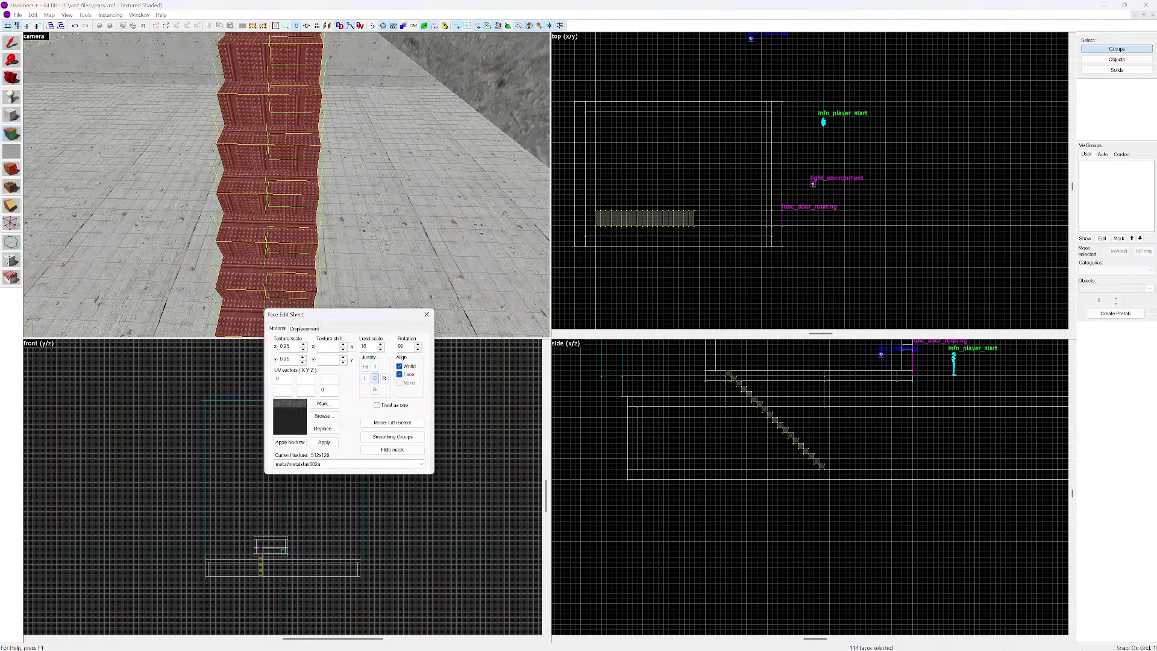
left_click(365, 366)
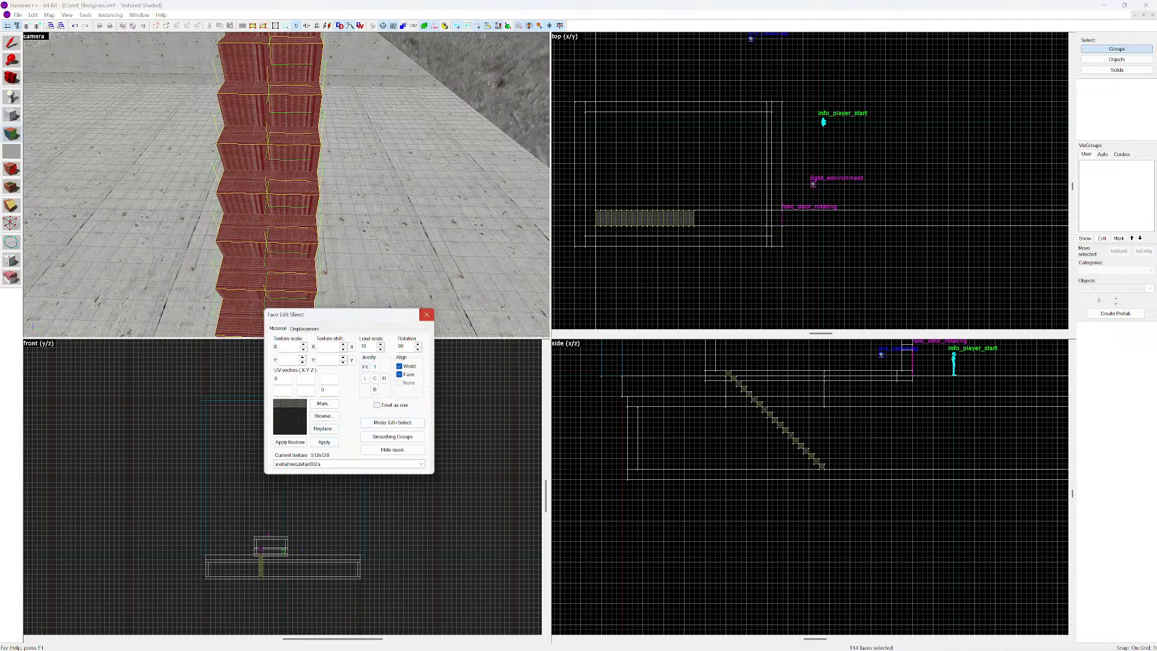
left_click(426, 314)
Inspect the staircase's rotated metal texture on treads and risers from the shaft opening down to the underground room
key("w")
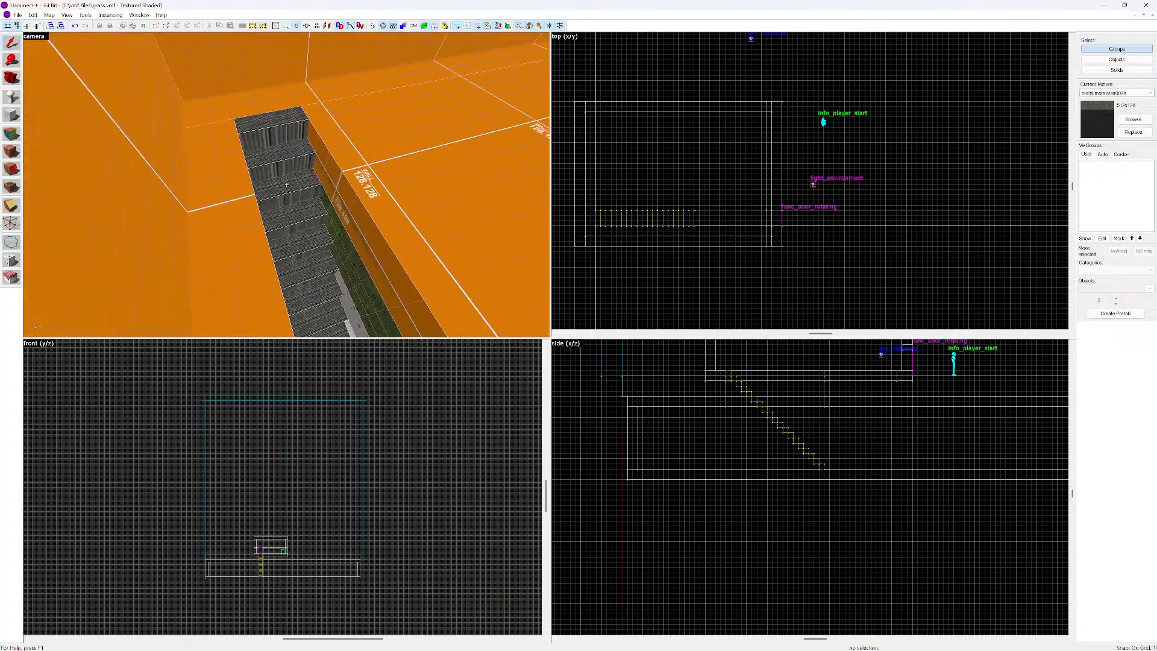
key("w")
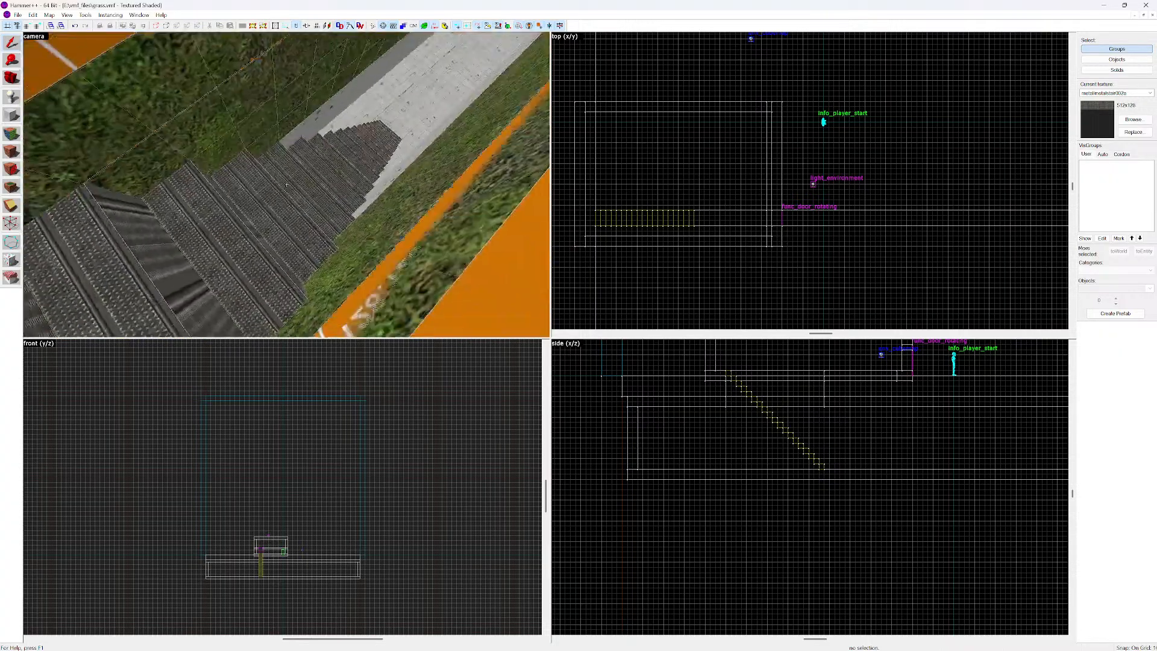
key("w")
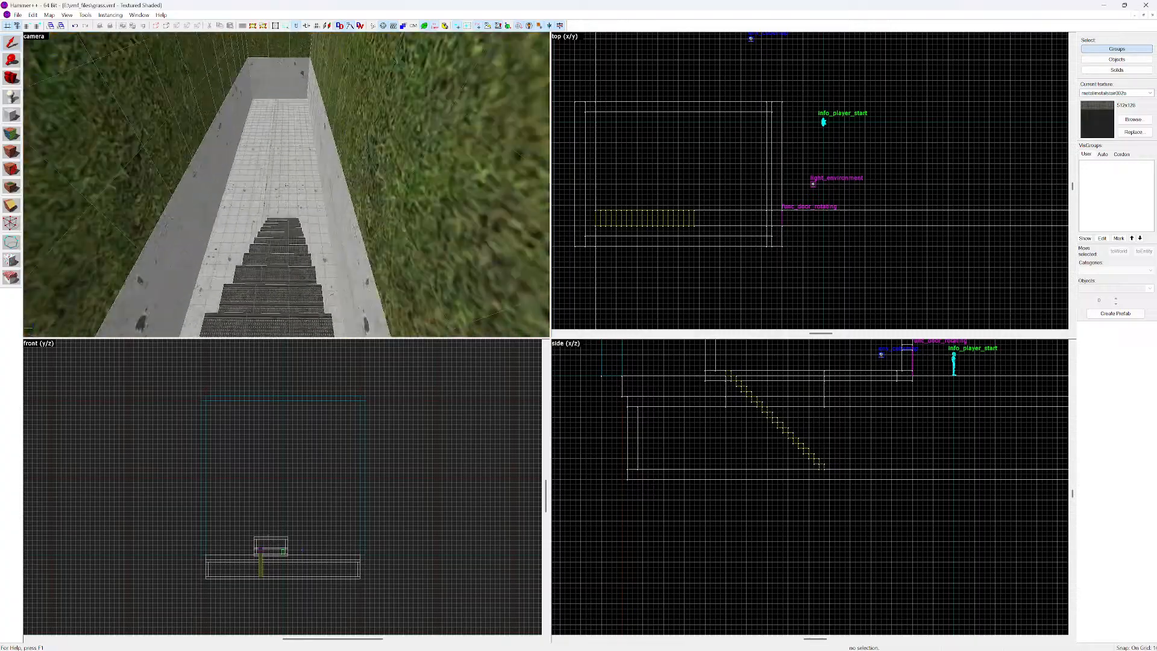
key("w")
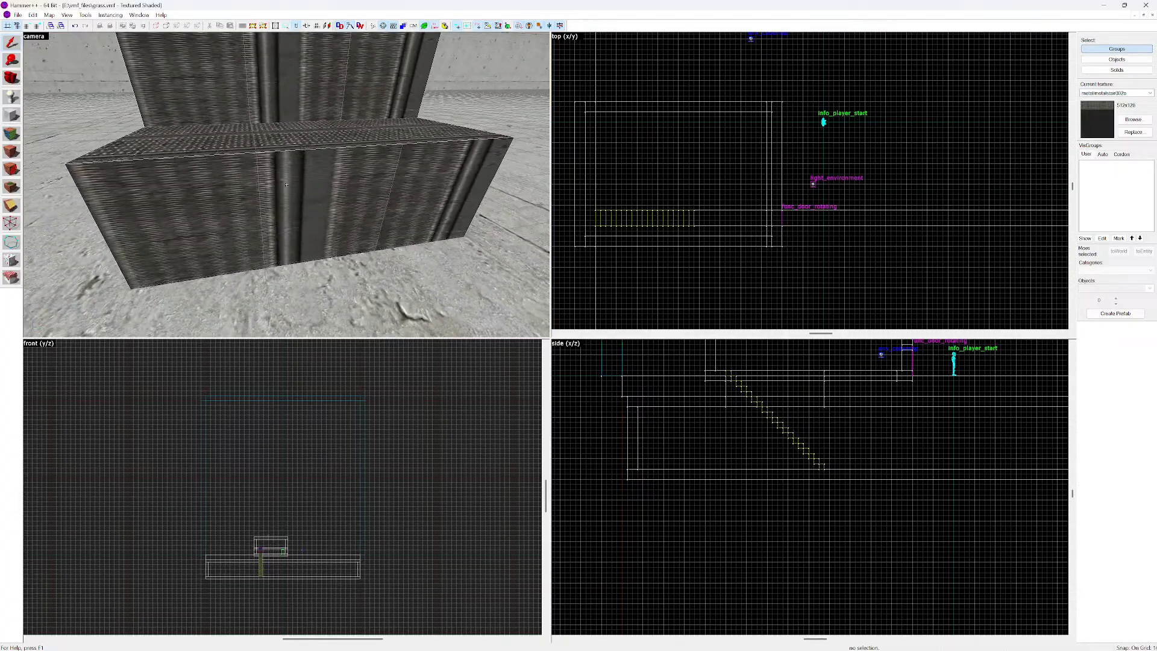
key("w")
key("s")
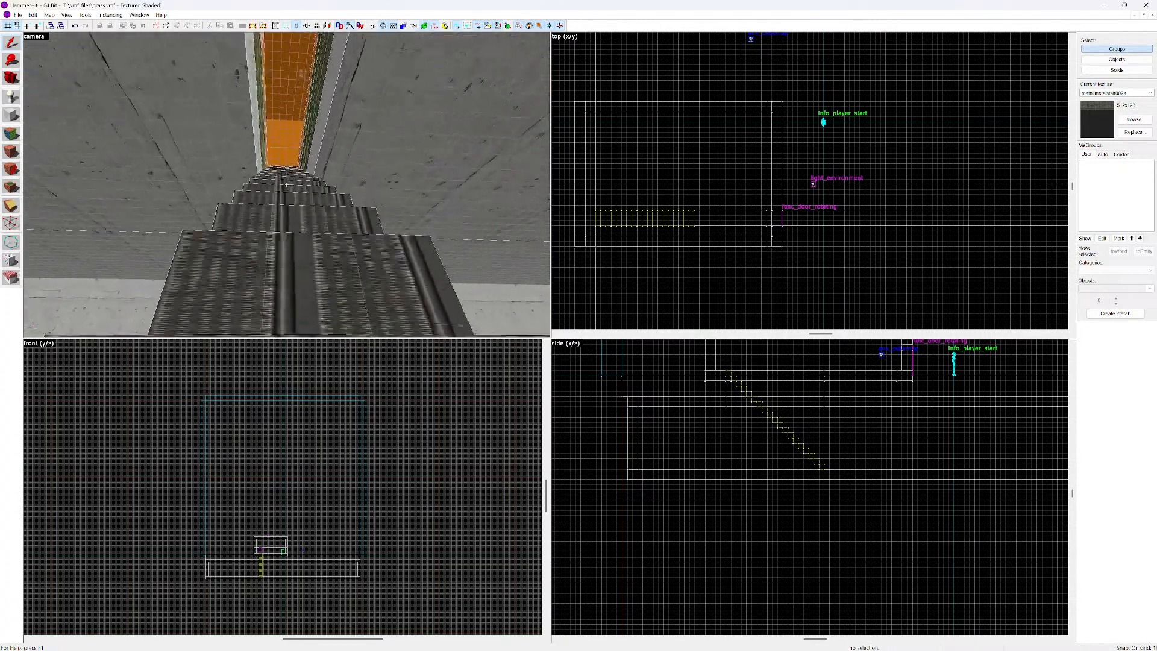
key("w")
key("w")
key("s")
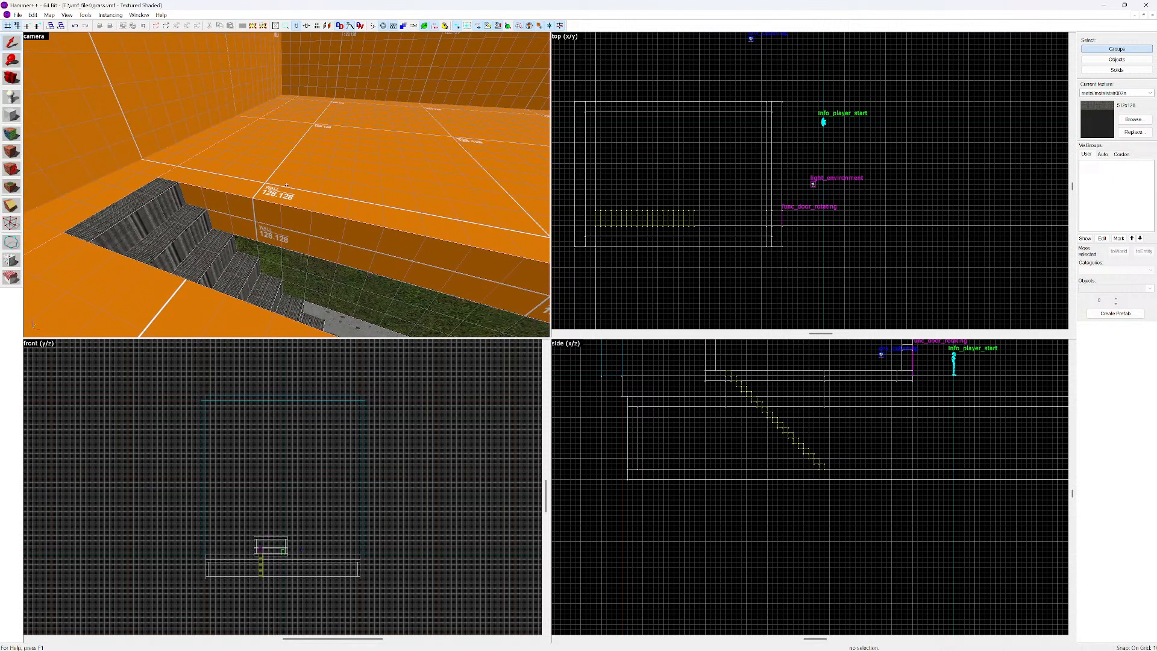
key("a")
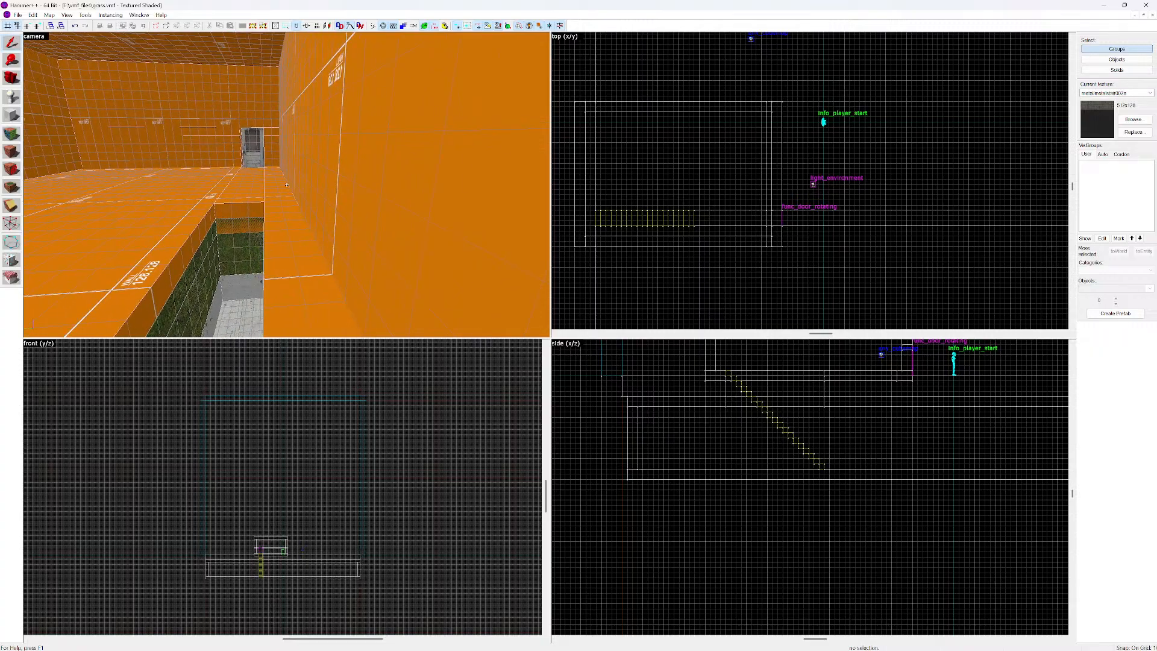
key("w")
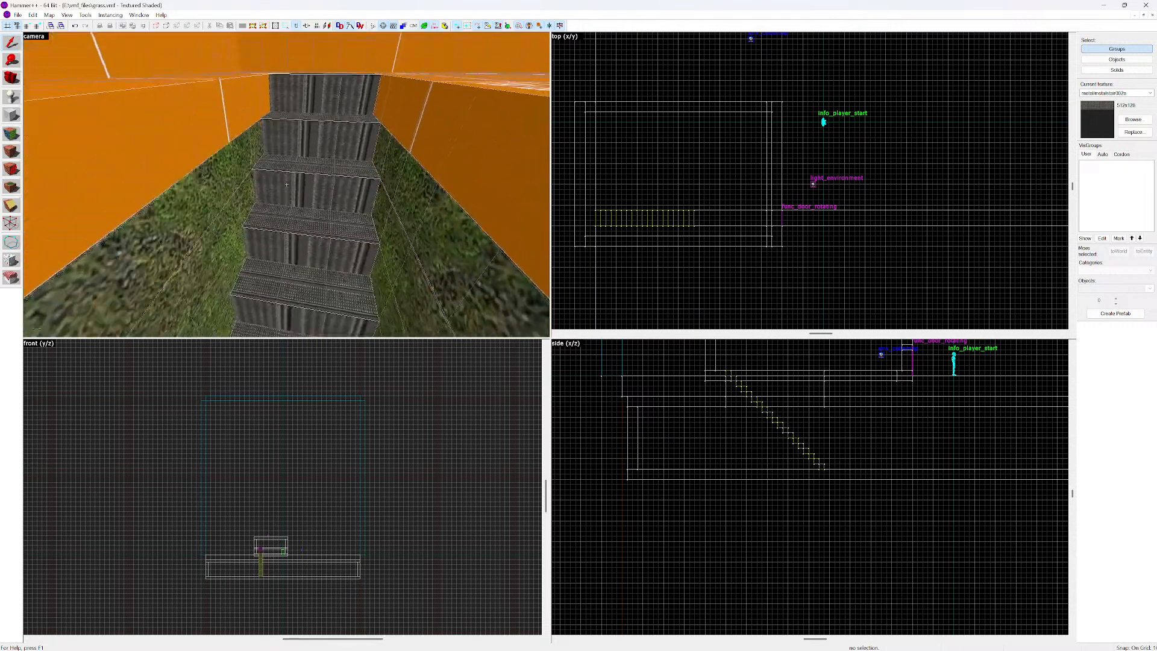
Check the texture settings of individual tread and riser faces near the staircase's upper end
left_click(286, 184)
key("Escape")
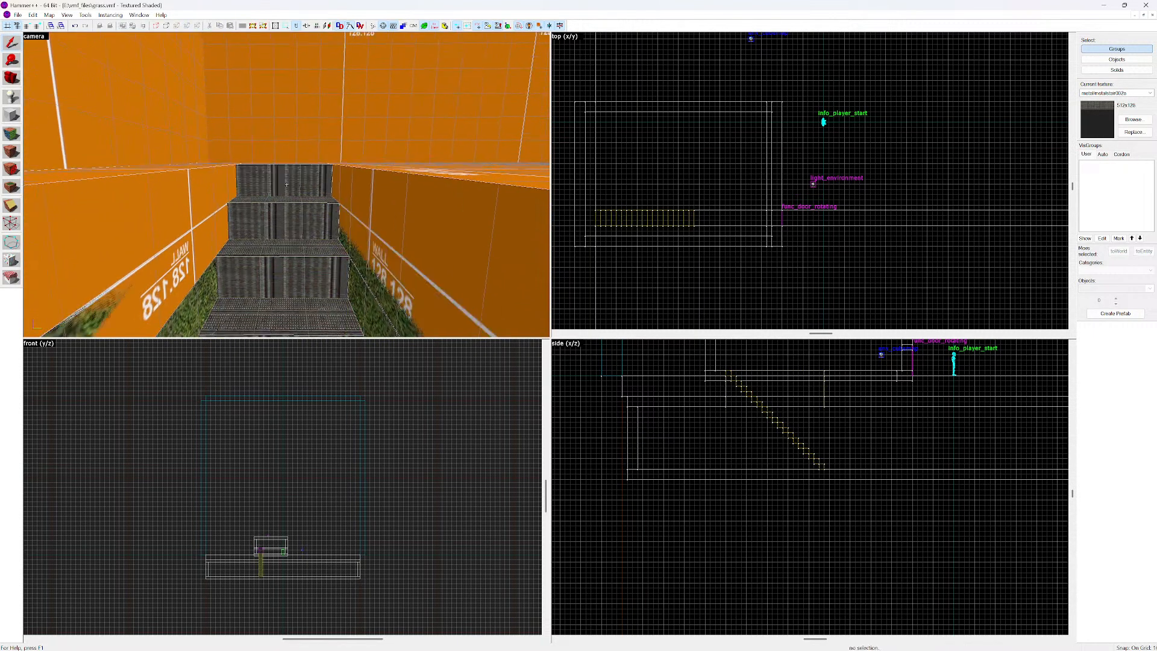
left_click(287, 184)
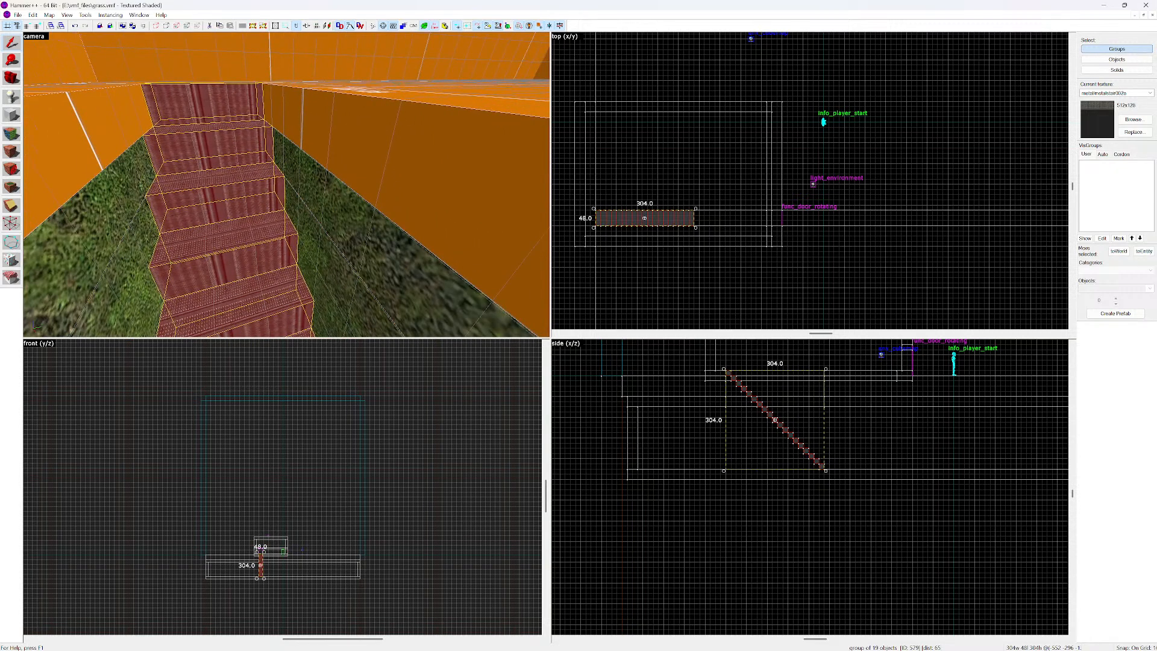
key("shift+a")
left_click(215, 204)
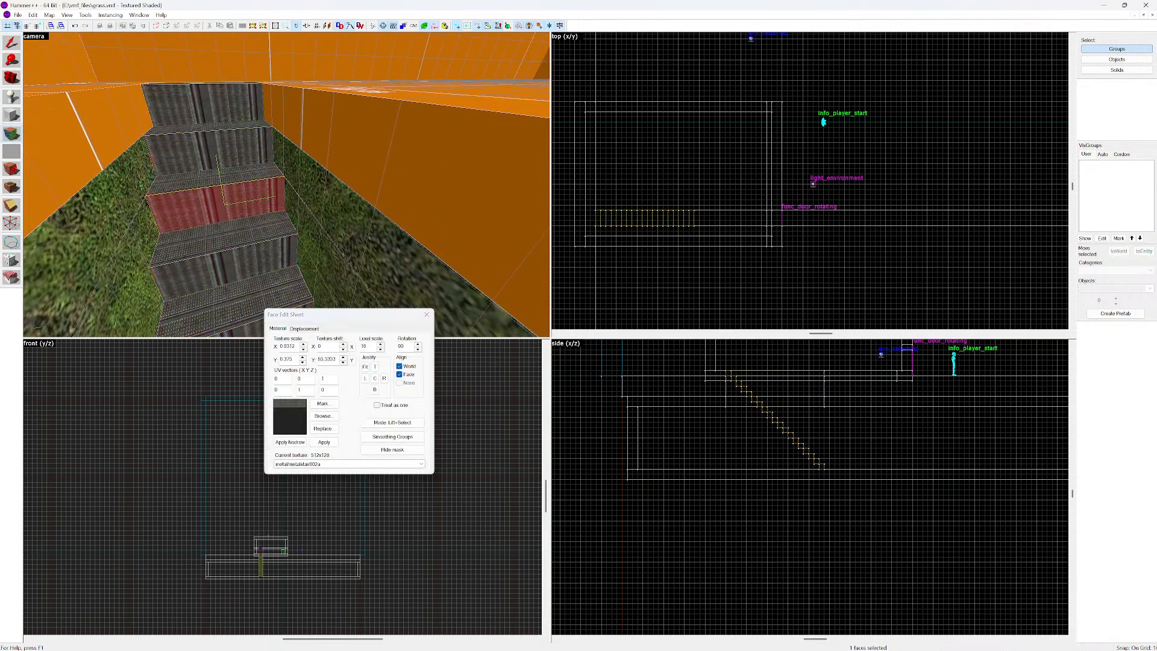
left_click(214, 173)
left_click(211, 150)
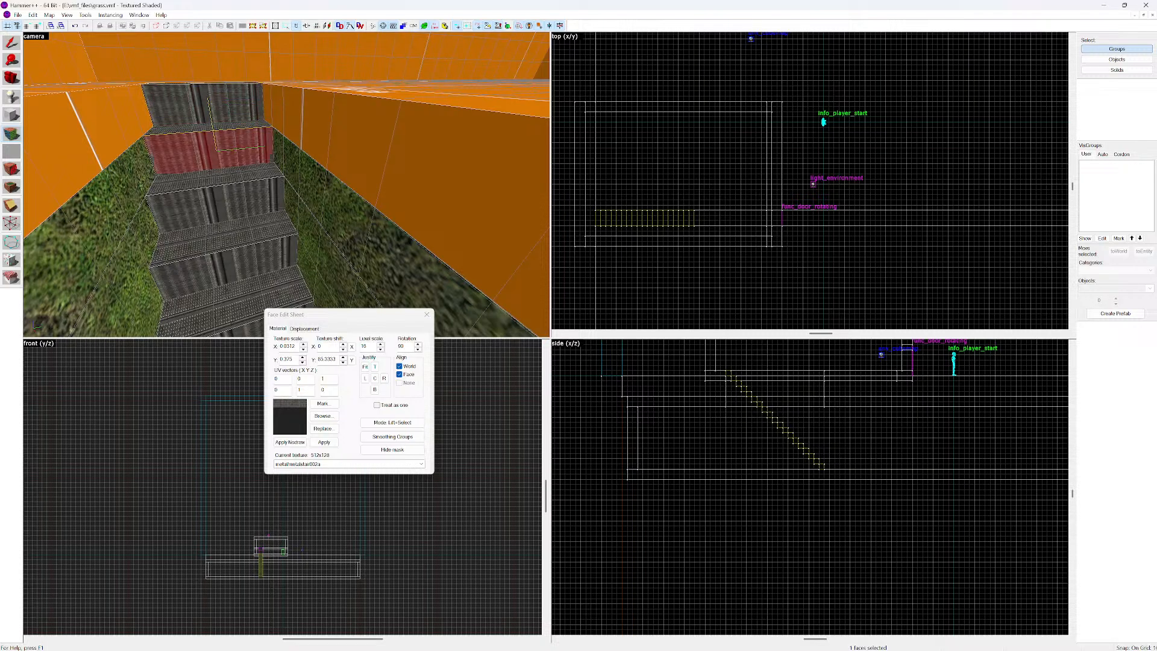
left_click(426, 315)
Look over the building from outside near its door and save the map
key("z")
key("w")
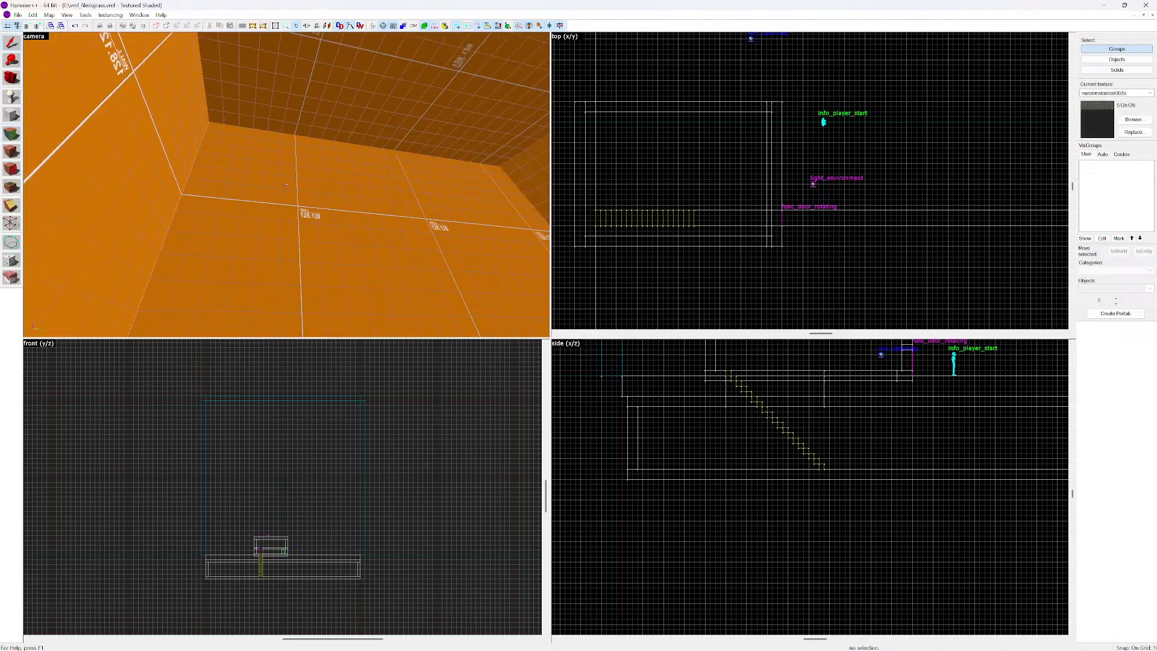
key("w")
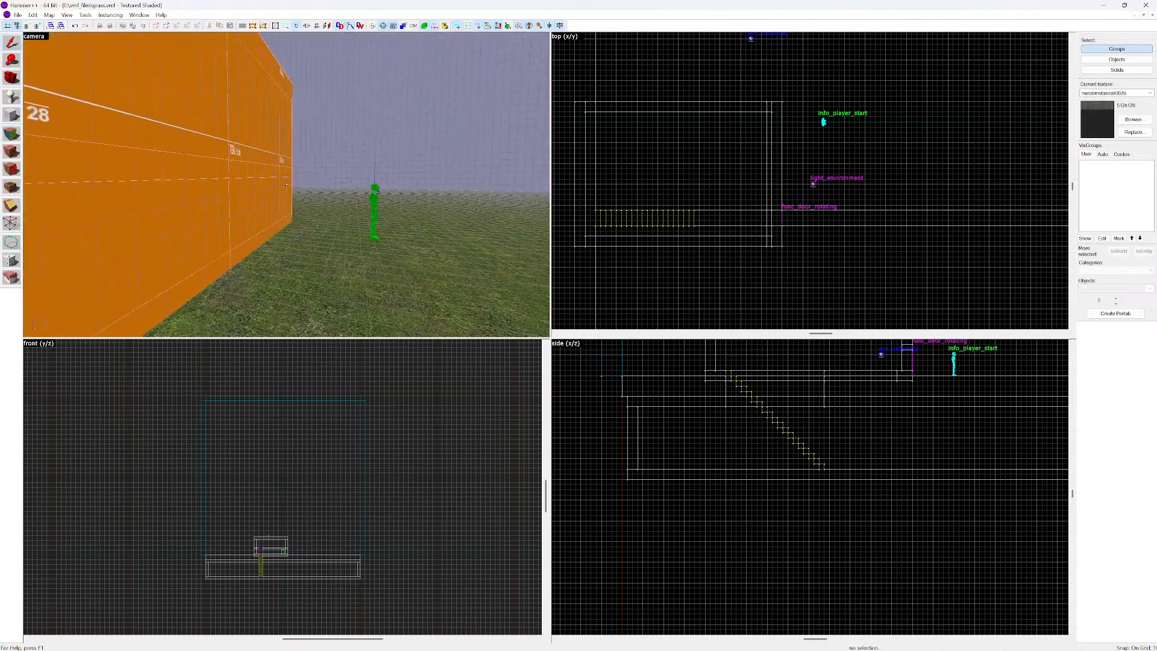
key("w")
key("s")
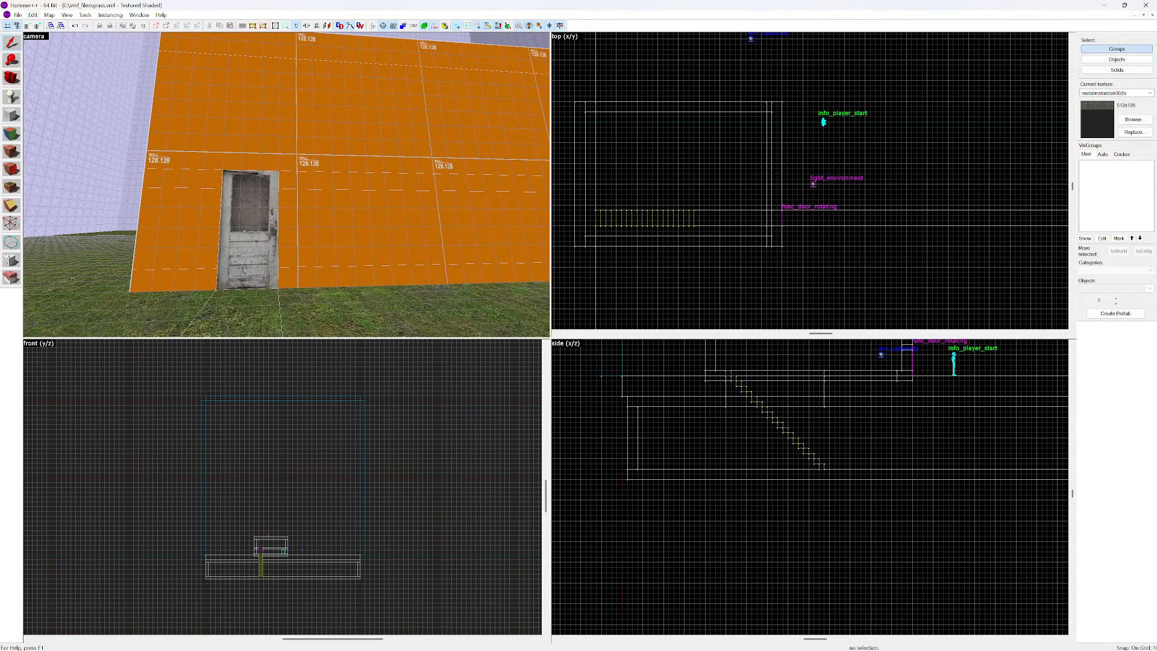
left_click(17, 15)
left_click(55, 57)
Place a point entity on the floor inside the orange building and change its class to beam_spotlight
key("z")
key("w")
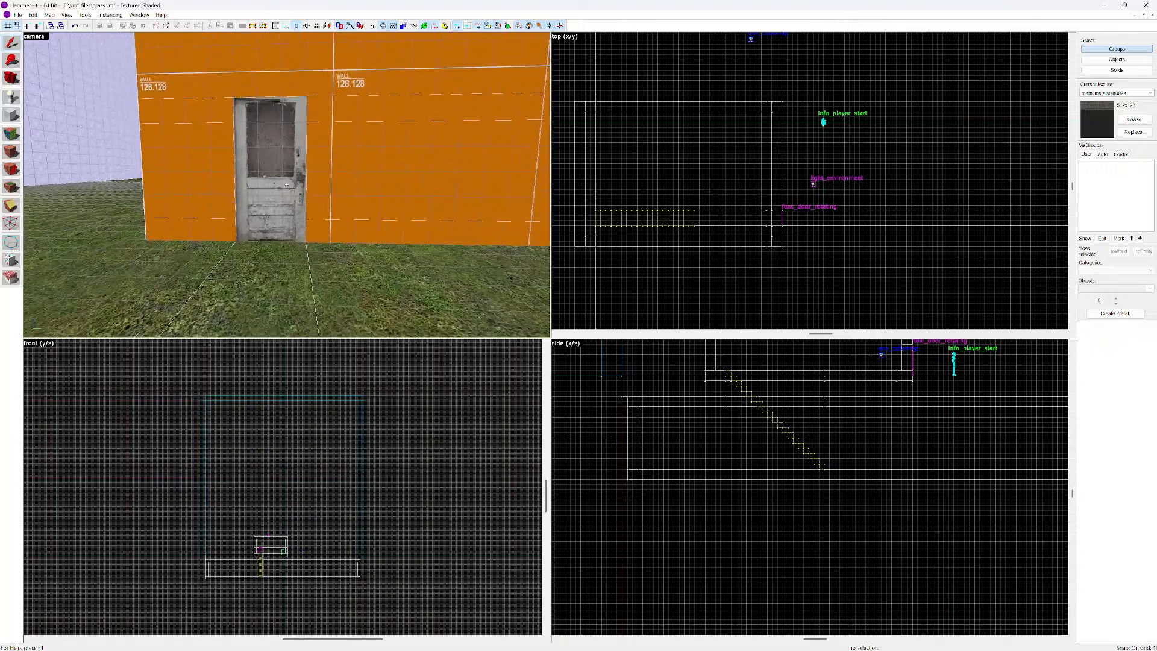
key("w")
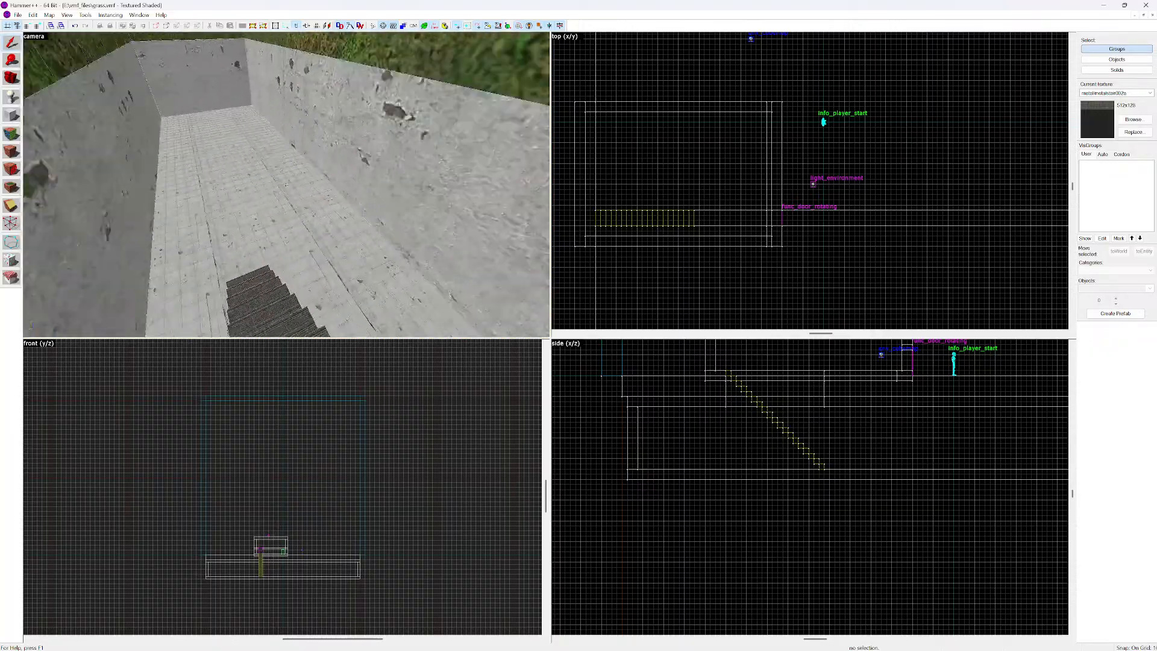
key("w")
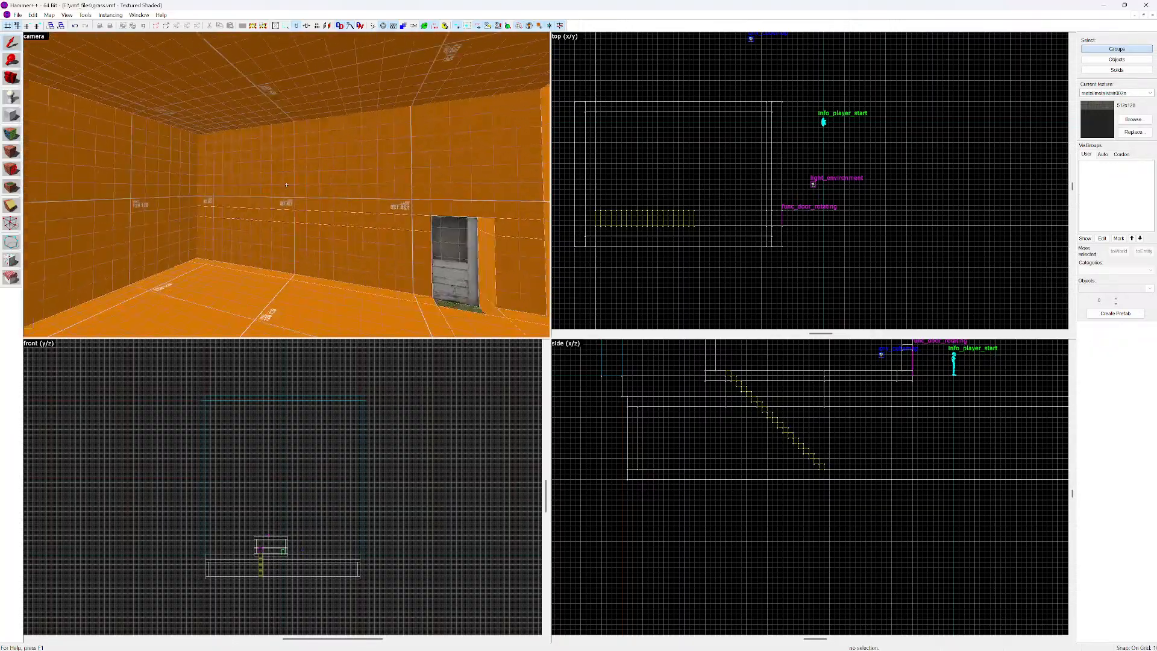
key("w")
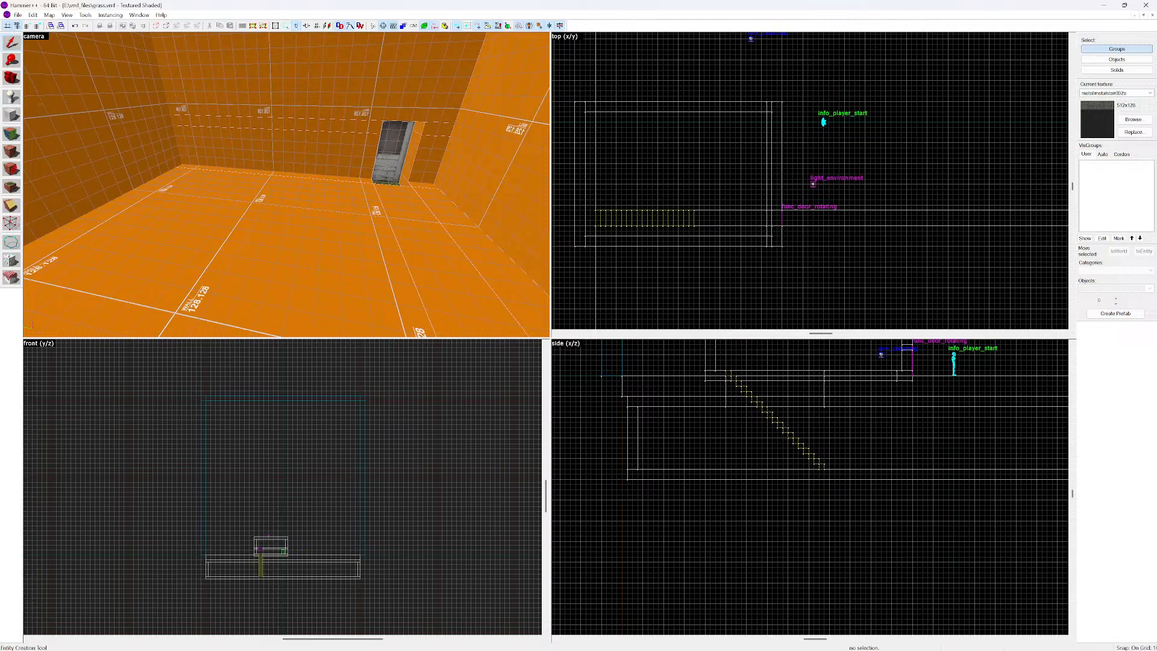
left_click(11, 97)
left_click(226, 207)
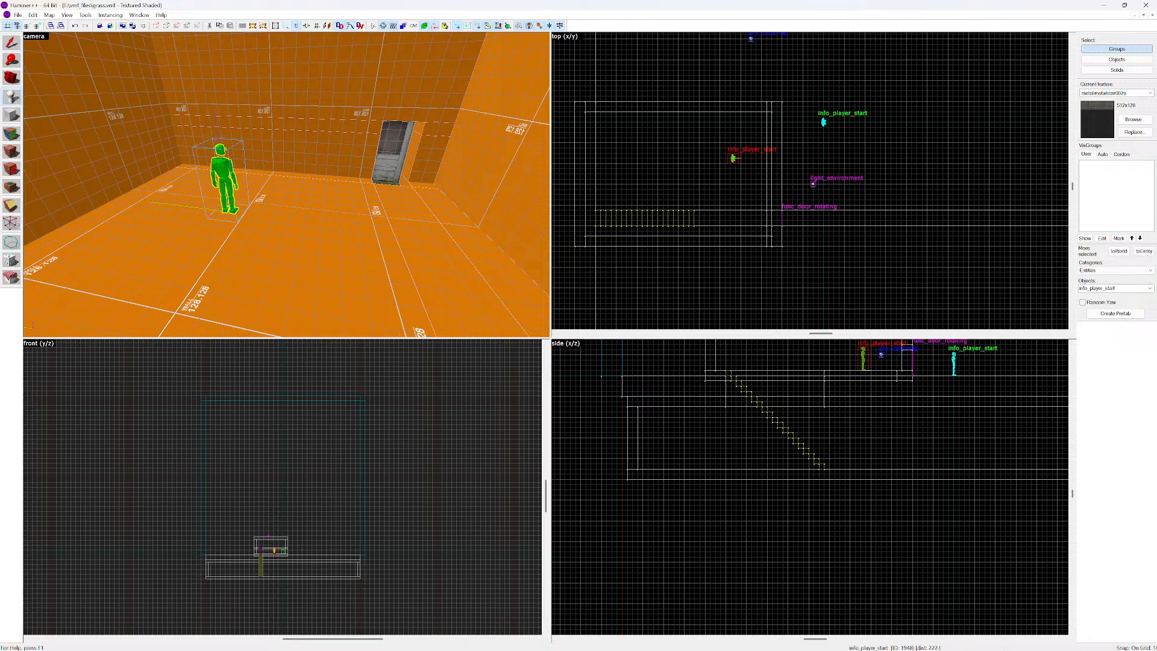
key("shift+s")
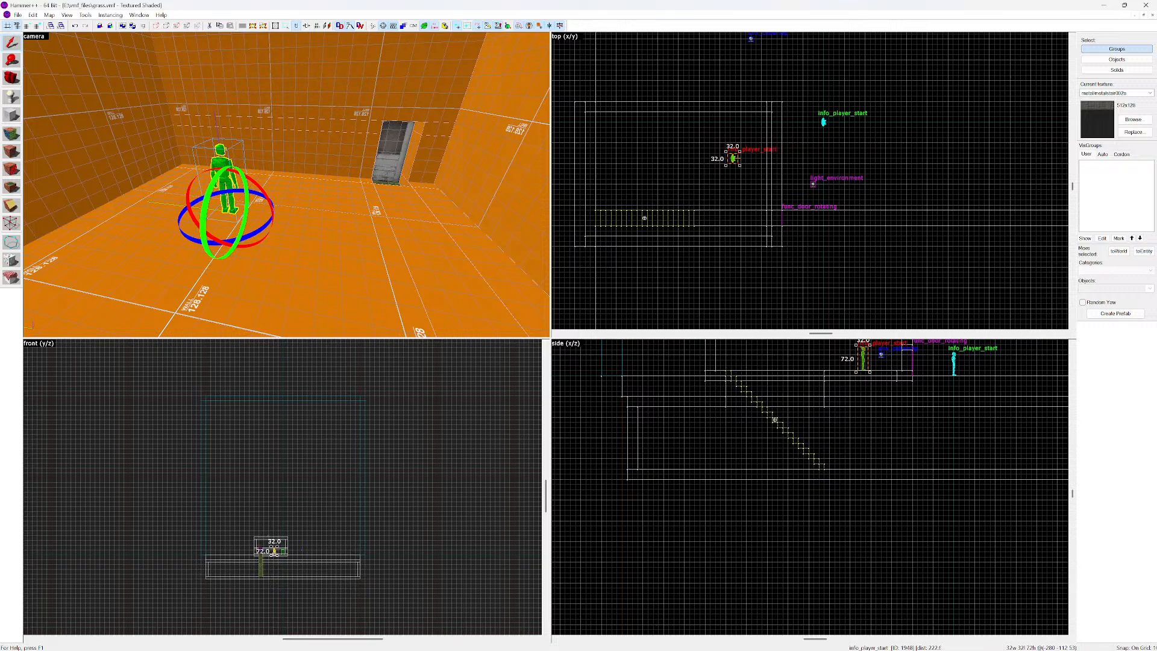
scroll(286, 184, "down", 2)
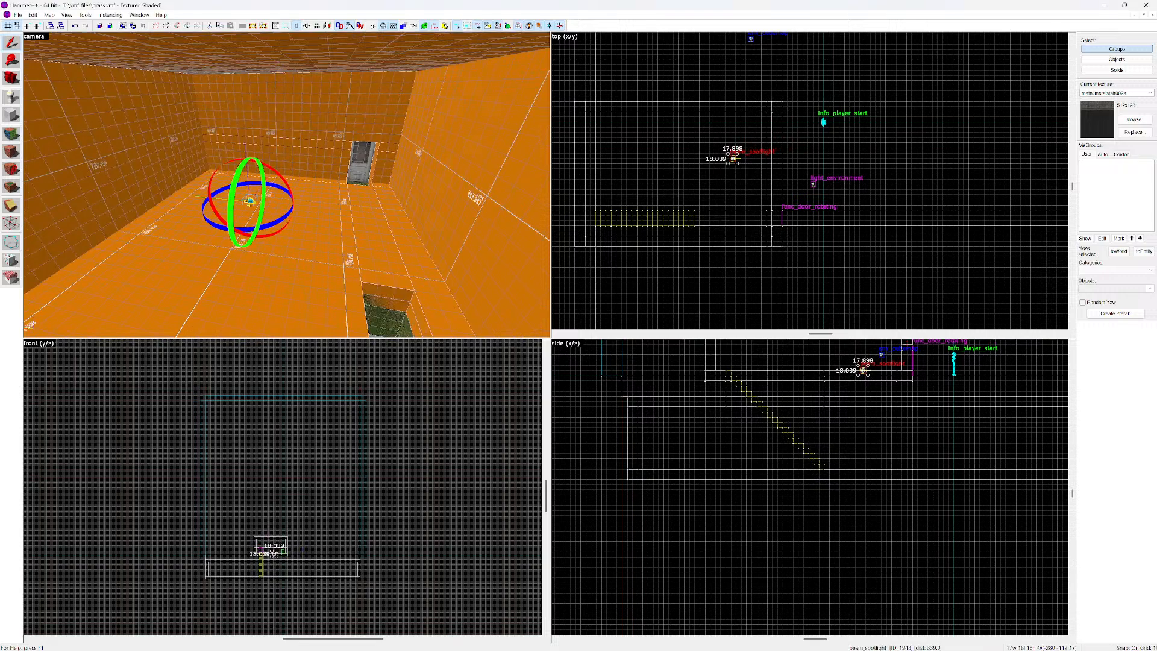
scroll(809, 487, "down", 3)
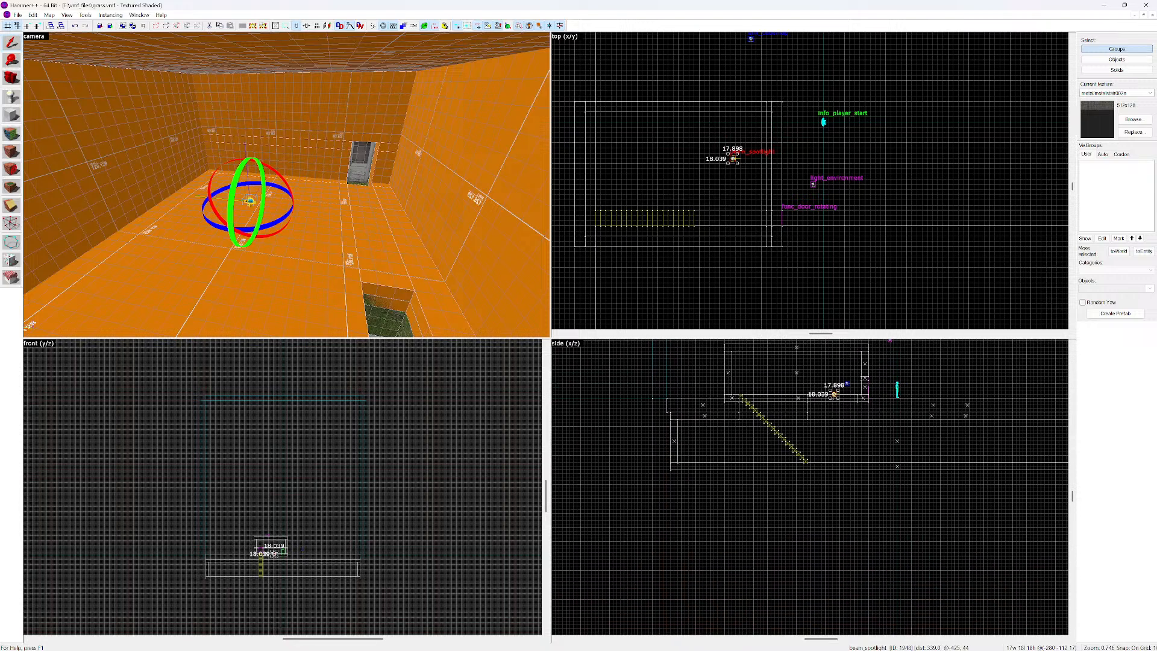
scroll(836, 417, "up", 5)
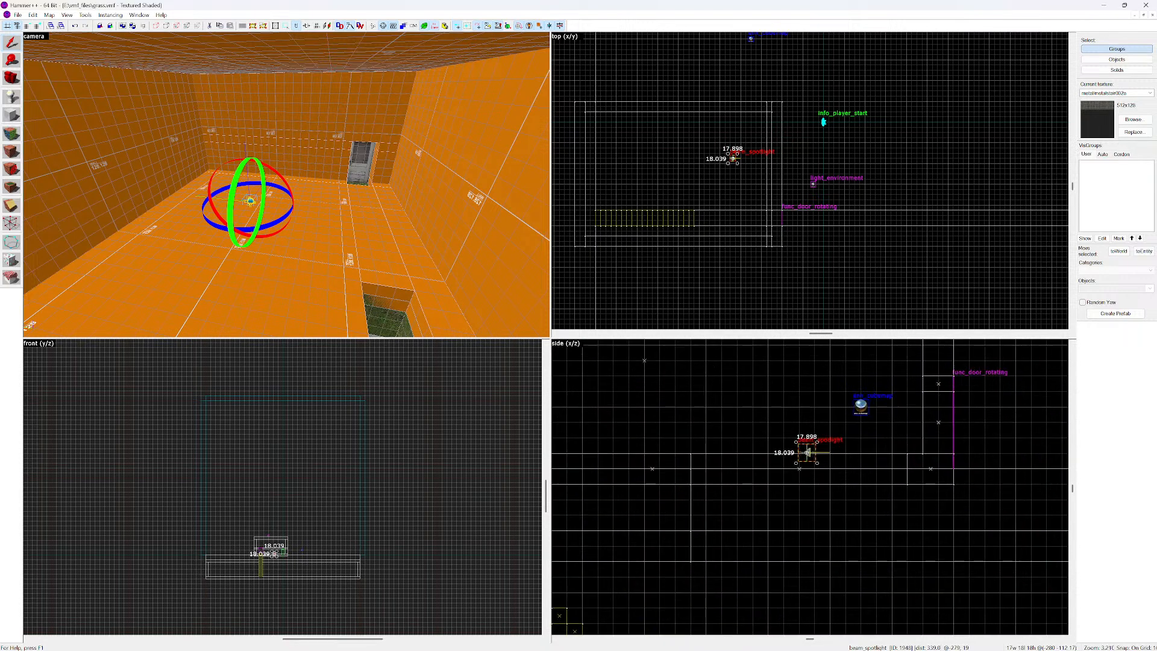
Raise the beam_spotlight entity from the floor to just below the ceiling of the orange building
left_click_drag(807, 447, 799, 361)
scroll(798, 361, "down", 3)
middle_click_drag(792, 364, 789, 433)
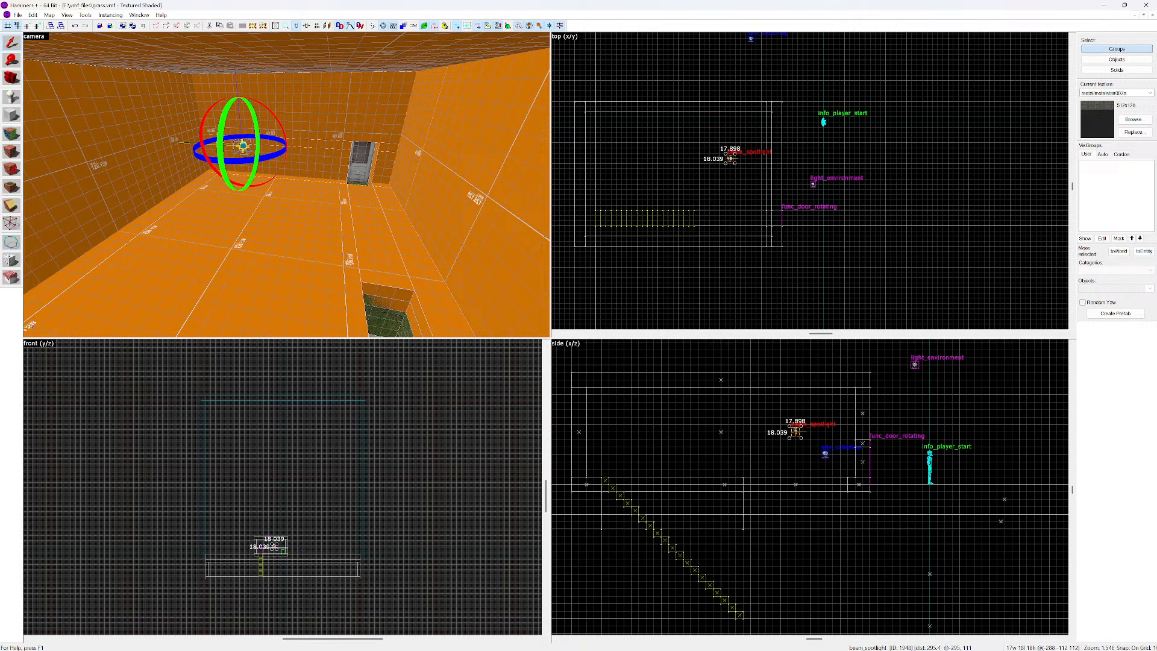
left_click_drag(795, 432, 795, 395)
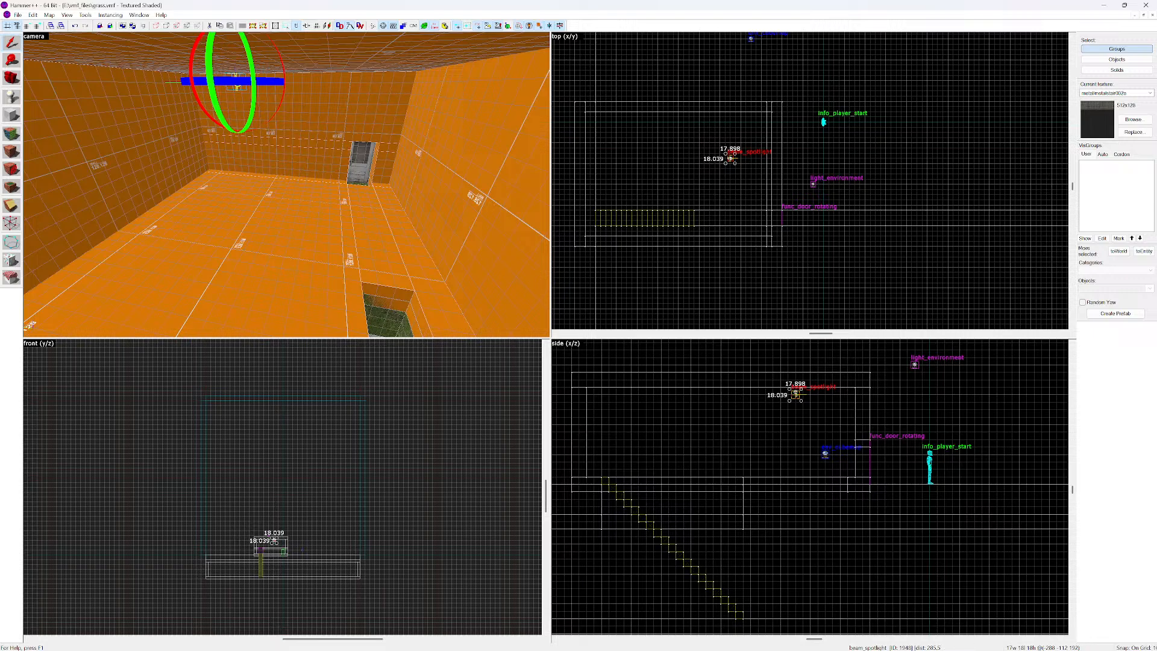
Change the ceiling spotlight entity's class to light_directional and apply it
key("z")
key("w")
key("w")
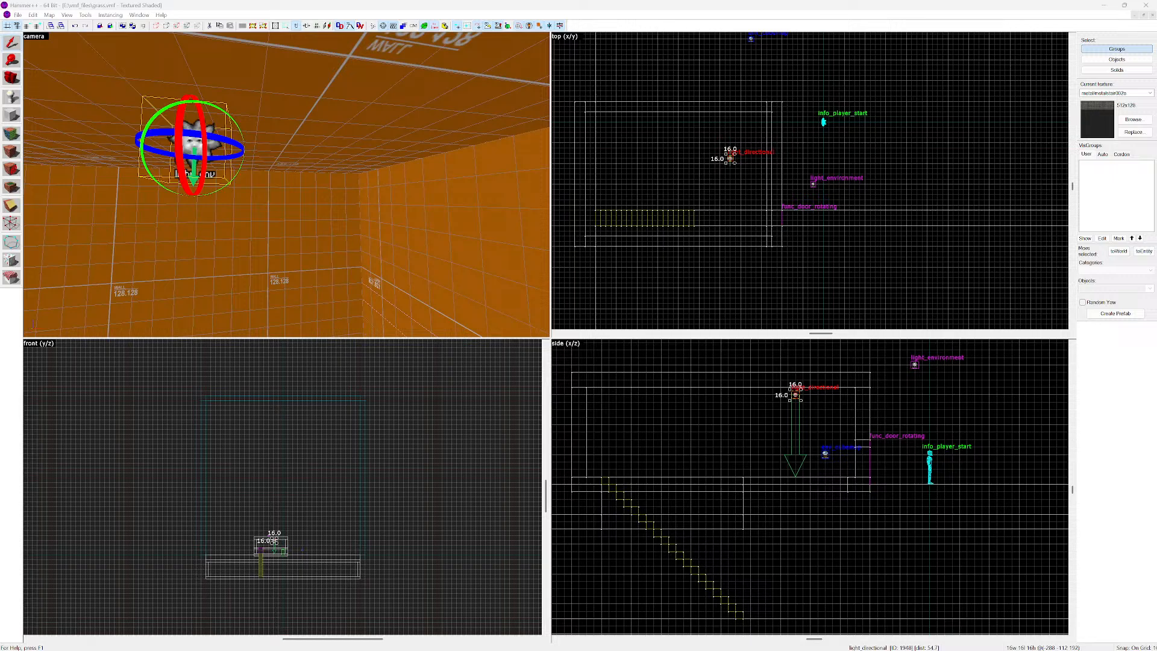
key("alt+Return")
left_click_drag(55, 509, 482, 199)
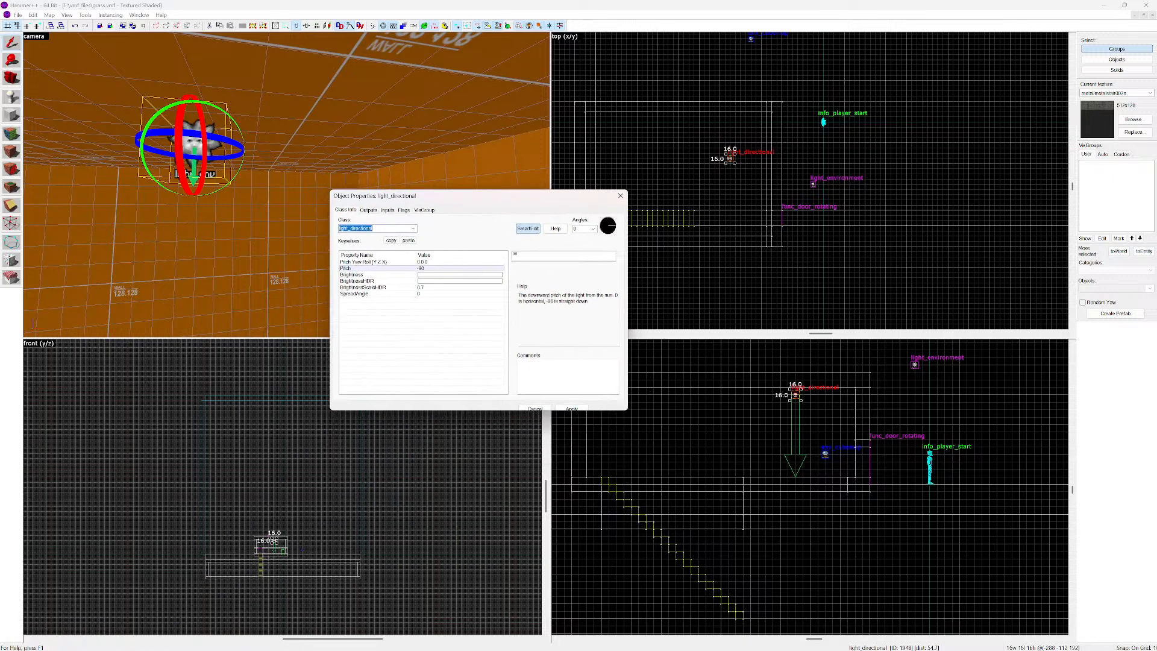
left_click(571, 408)
left_click(620, 195)
key("z")
key("s")
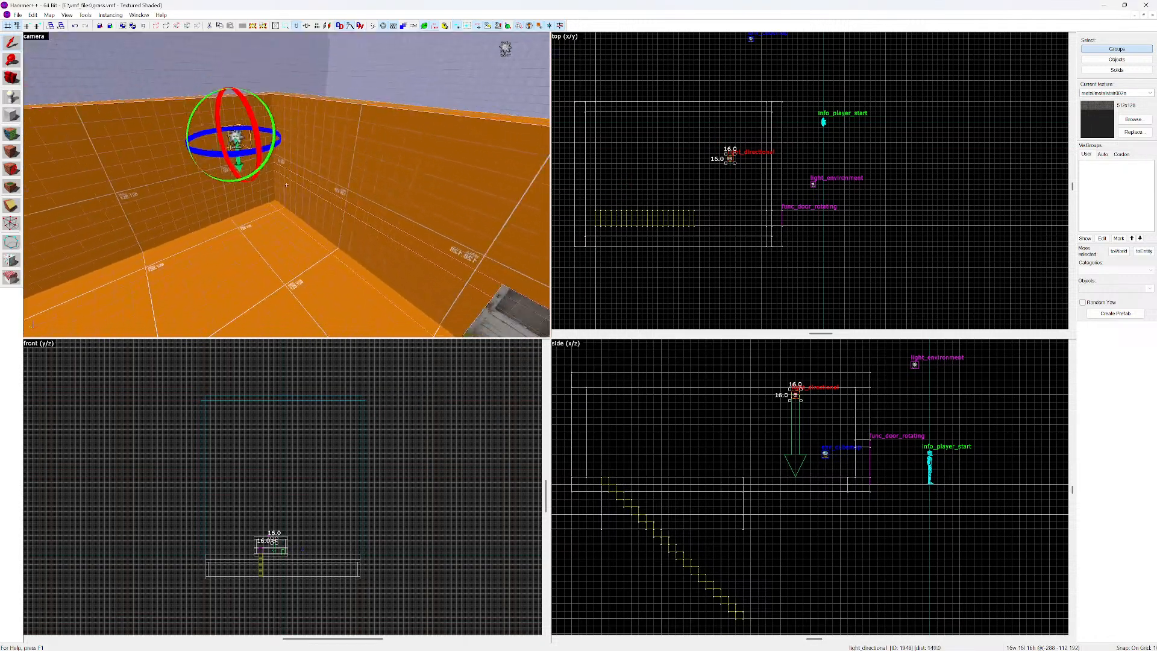
Enter 600 in the Brightness property of the light_directional entity under the ceiling
key("w")
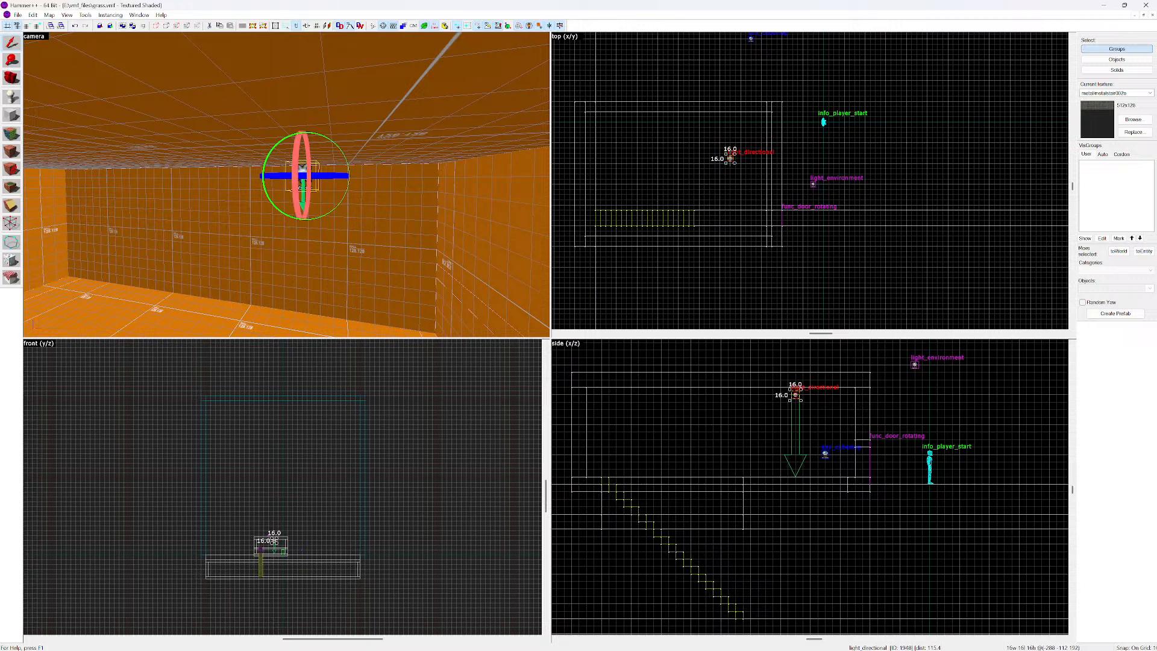
key("alt+Return")
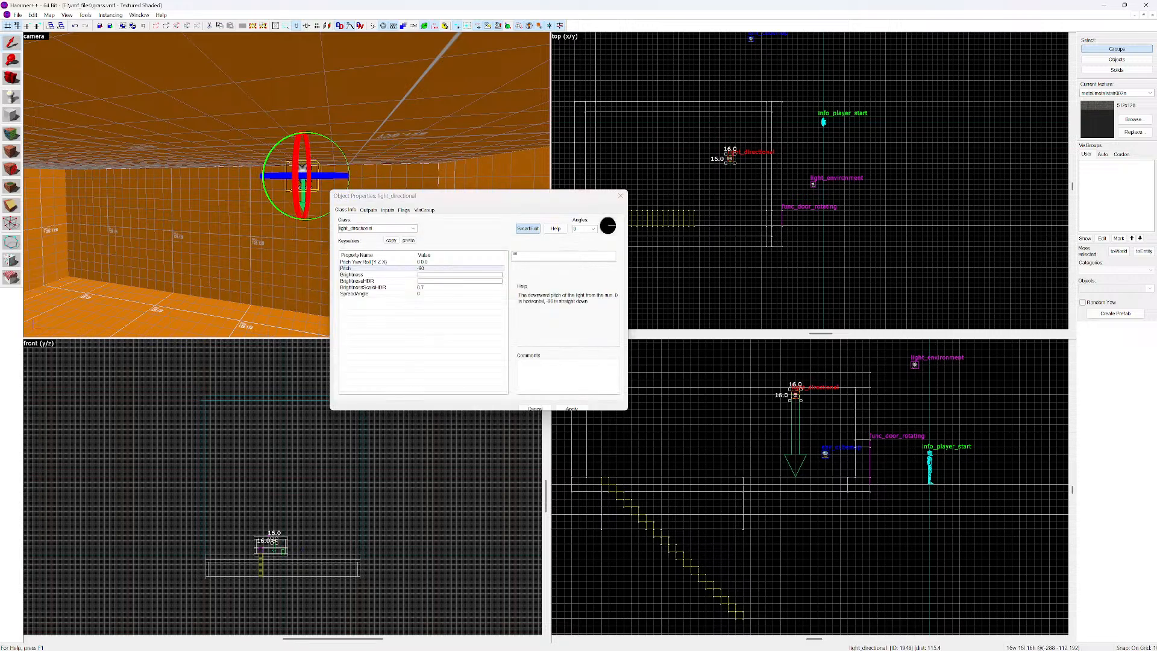
left_click(361, 274)
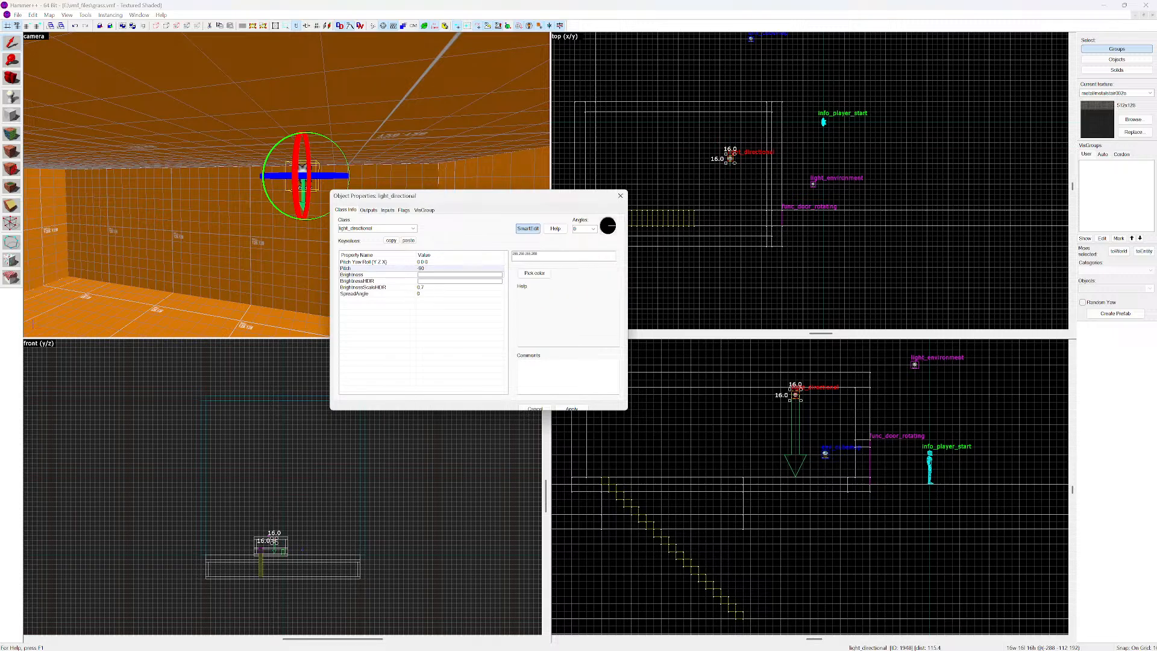
double_click(534, 253)
key("BackSpace")
type("600")
left_click(620, 195)
Copy the directional light to the end of the ceiling farthest from the door and check the copy's properties
scroll(286, 184, "down", 2)
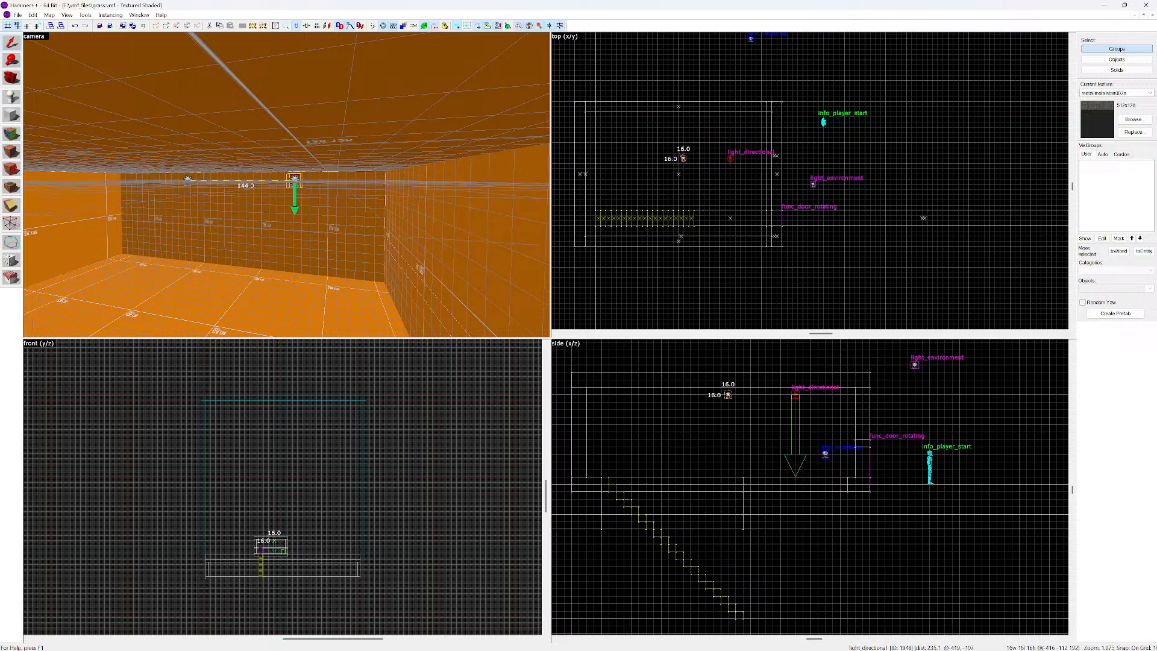
left_click(294, 179)
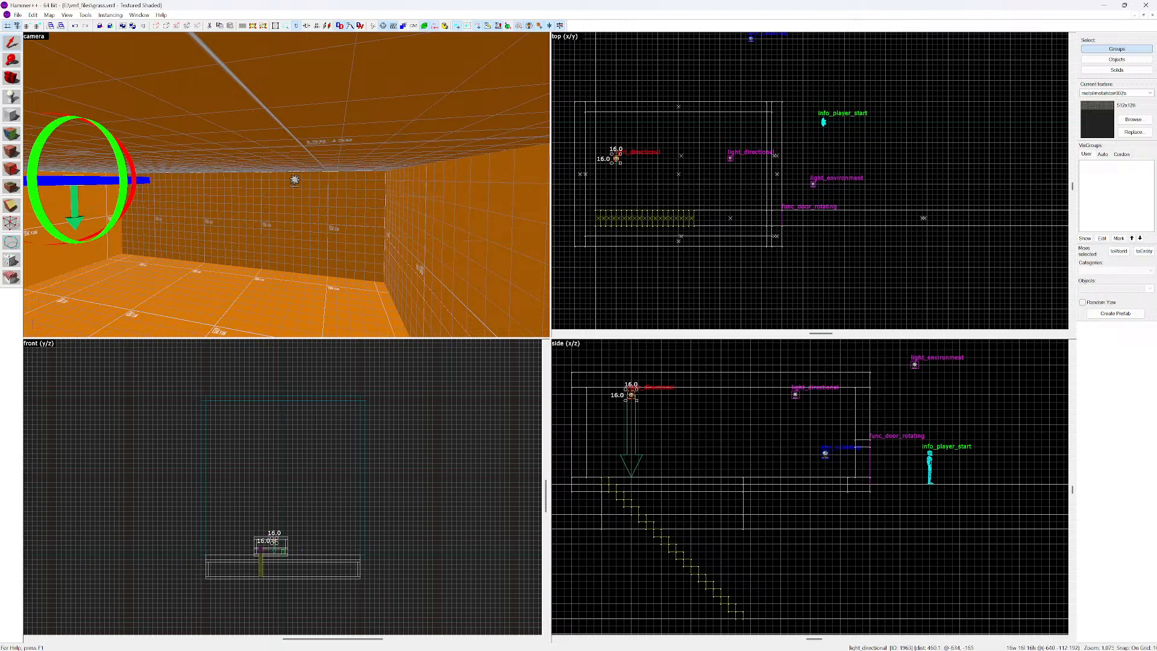
key("ctrl+shift+e")
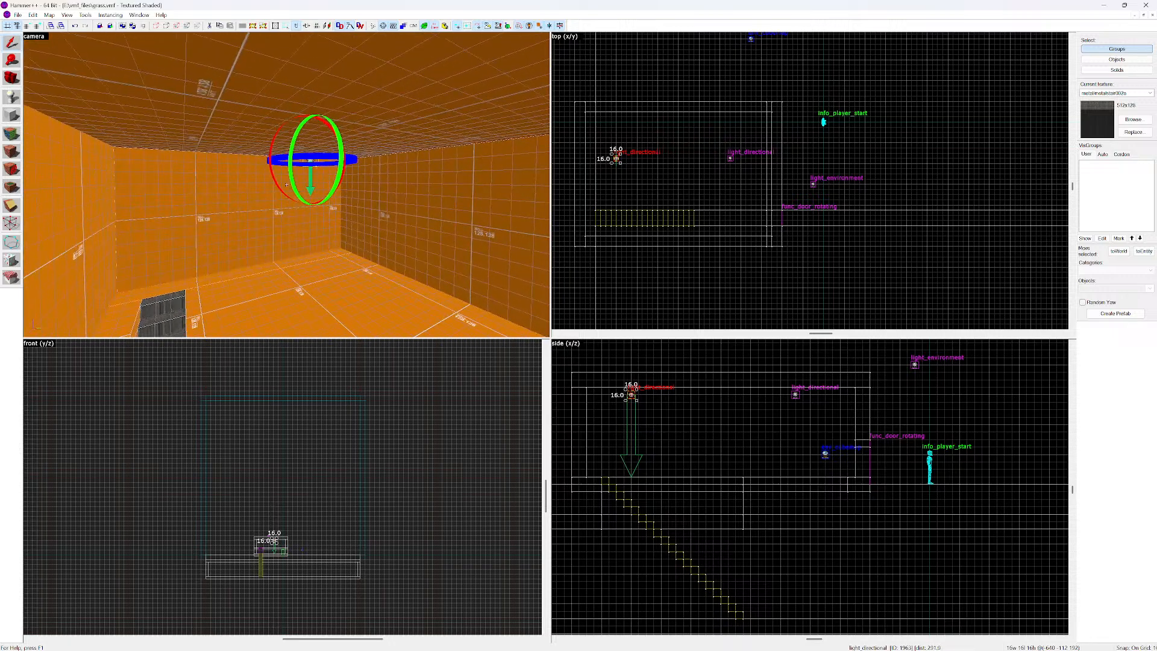
key("s")
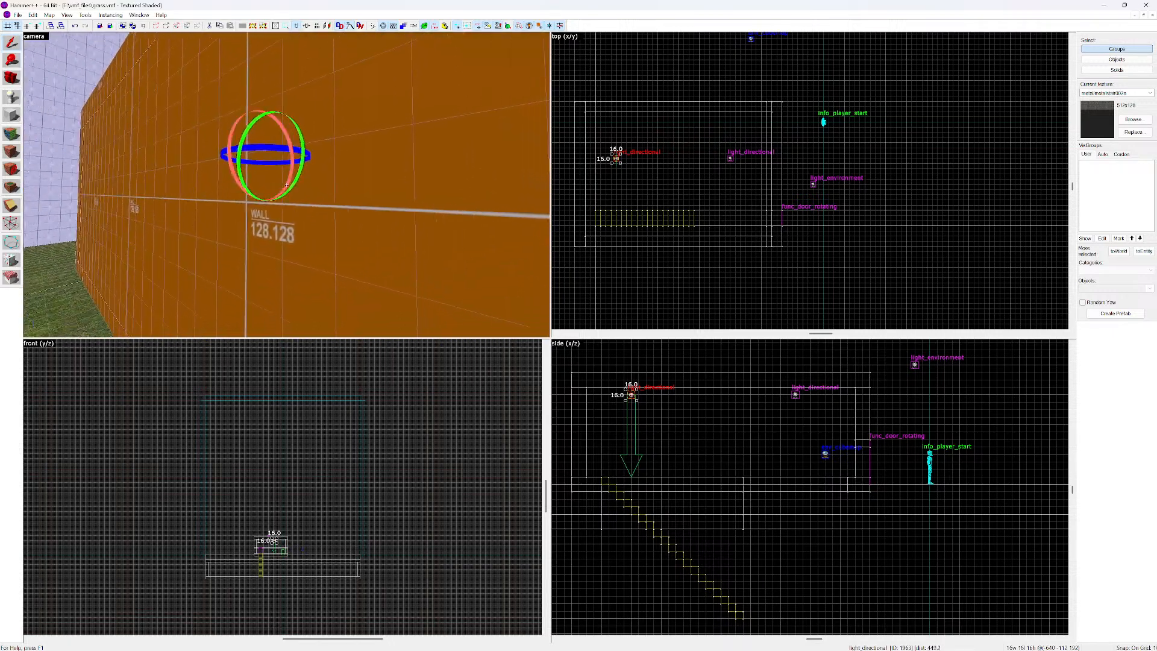
key("w")
key("w")
key("d")
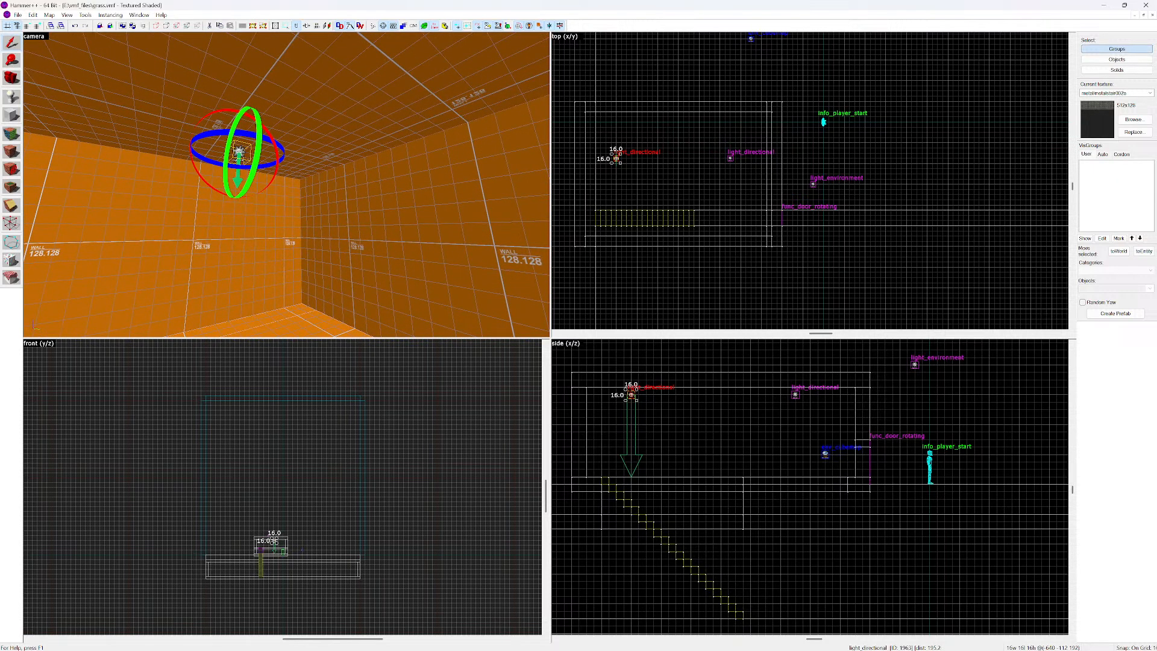
key("alt+Return")
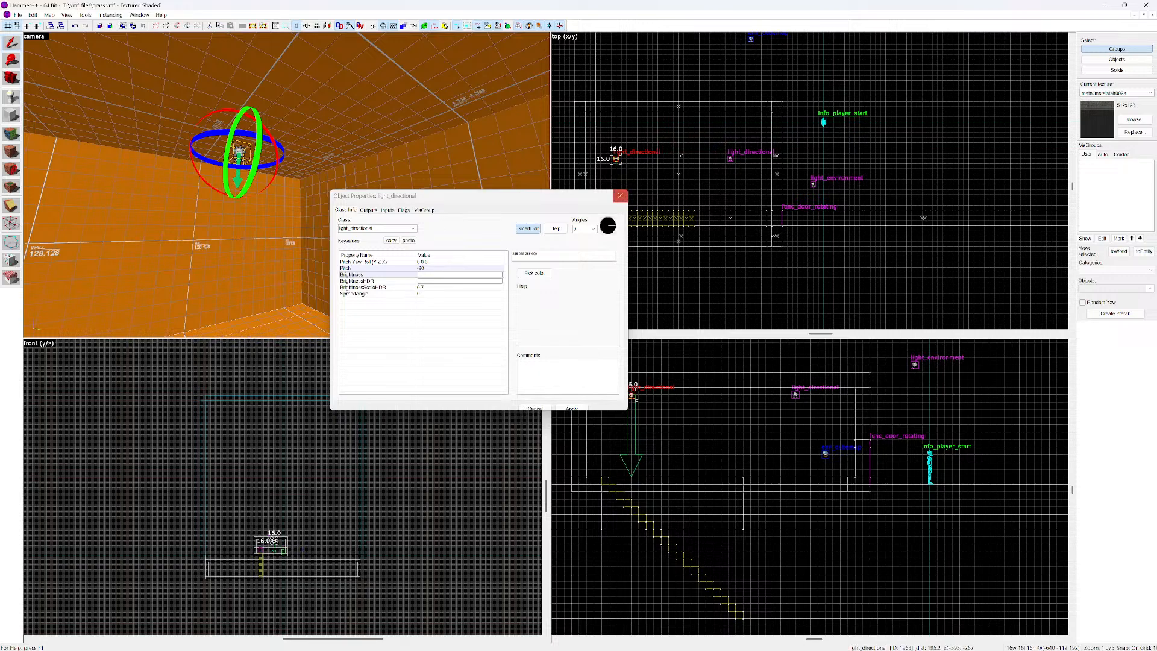
left_click(620, 196)
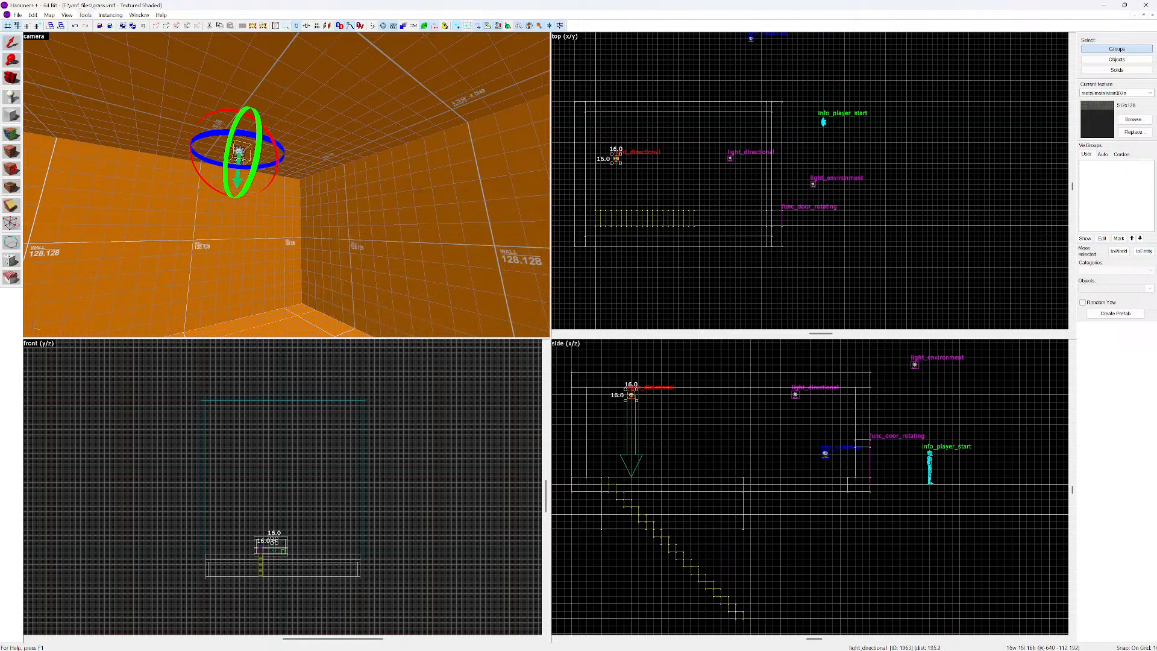
Switch the camera view to 3D Lighting Preview and examine how the two directional lights light the building's interior
left_click(85, 15)
mouse_move(66, 15)
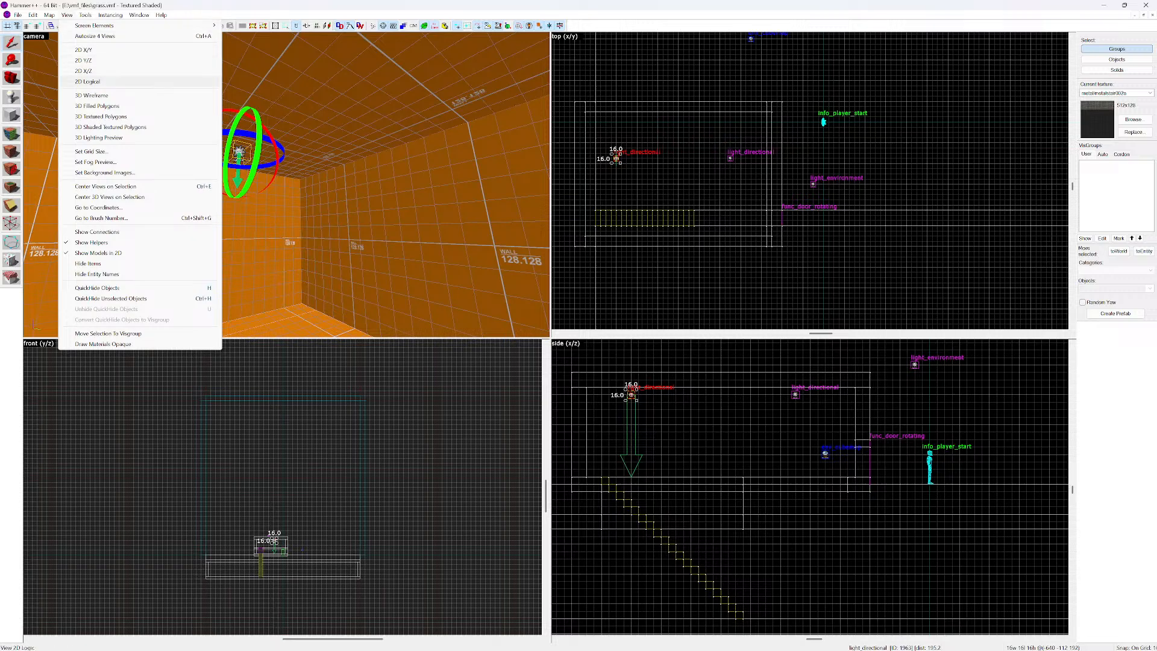
left_click(98, 137)
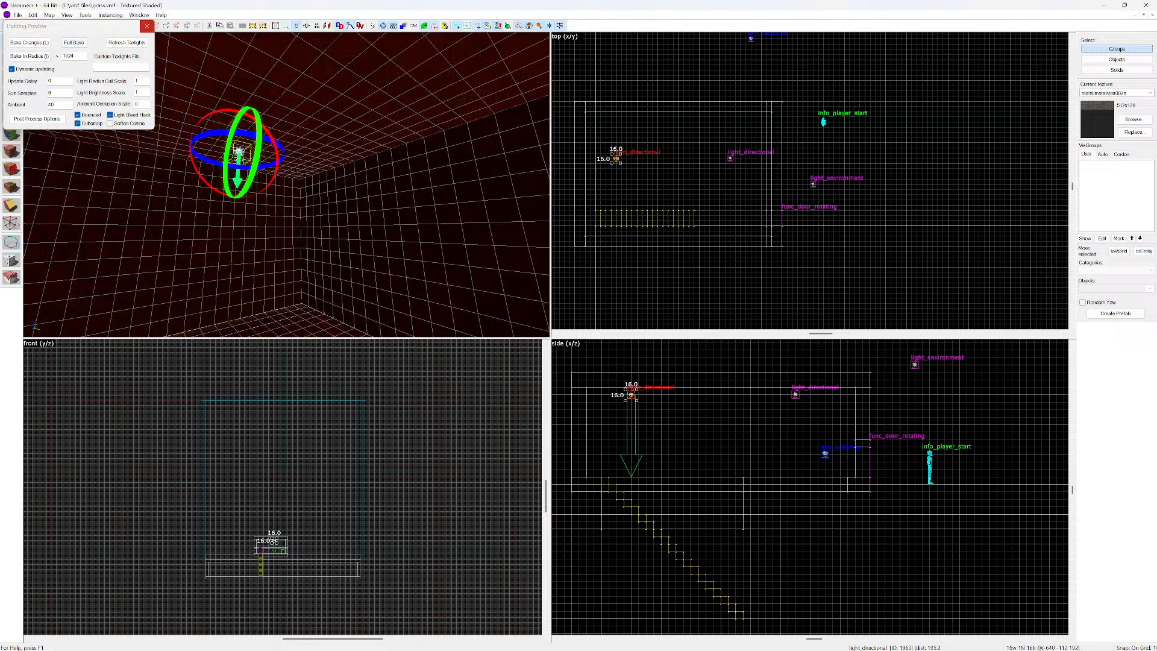
left_click(146, 26)
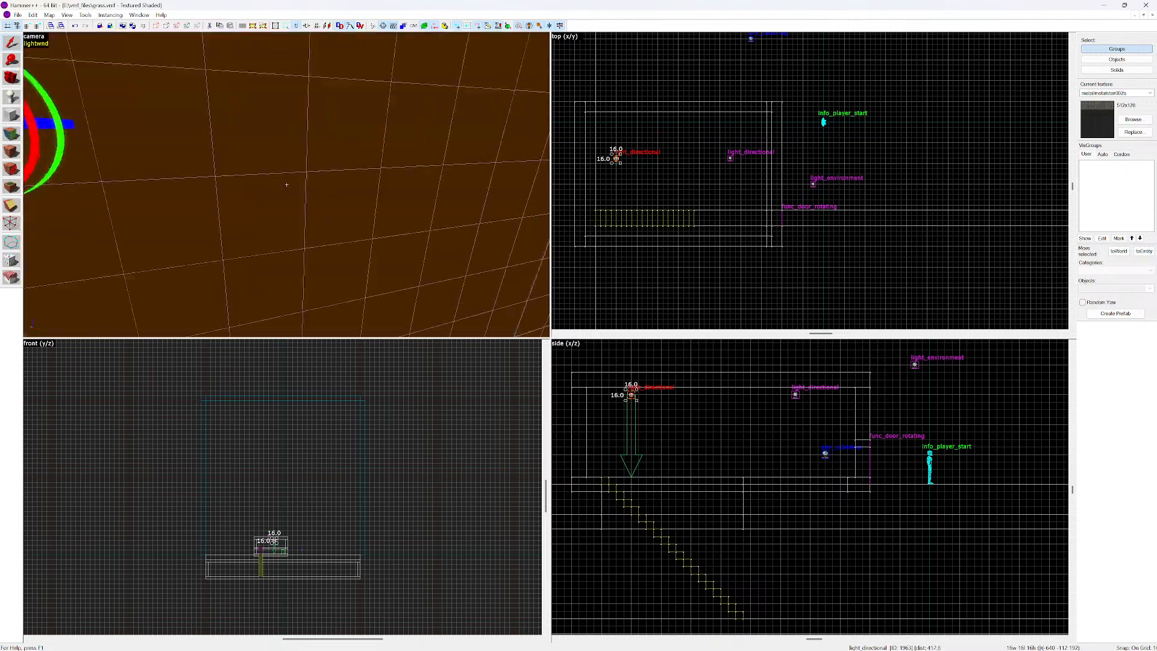
key("w")
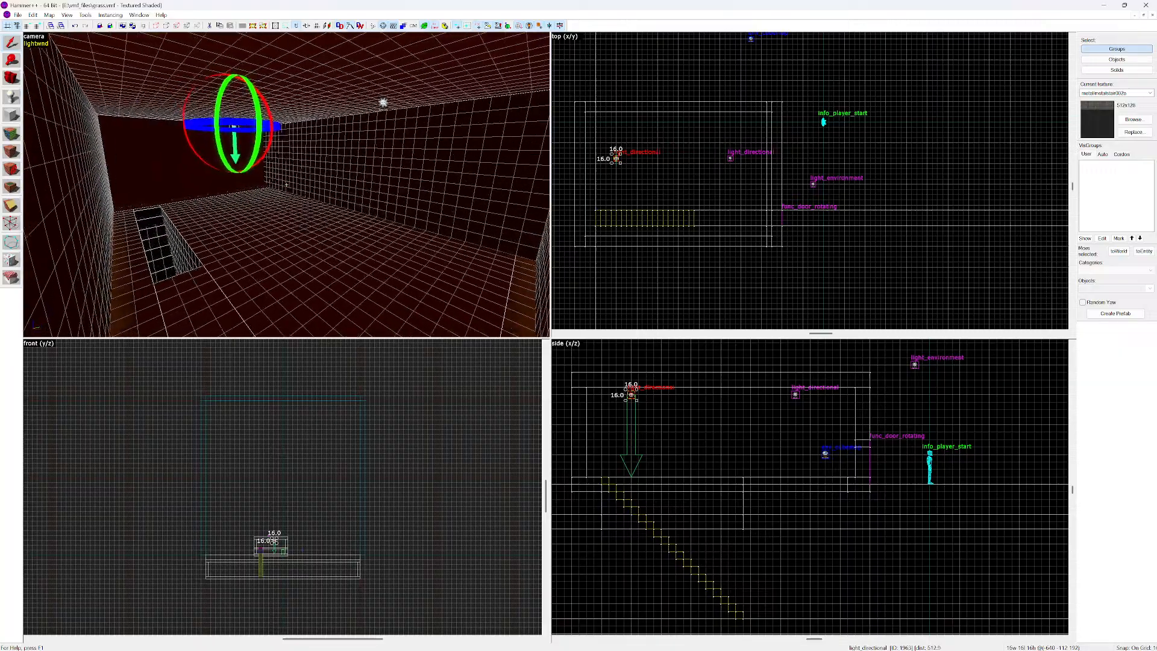
key("w")
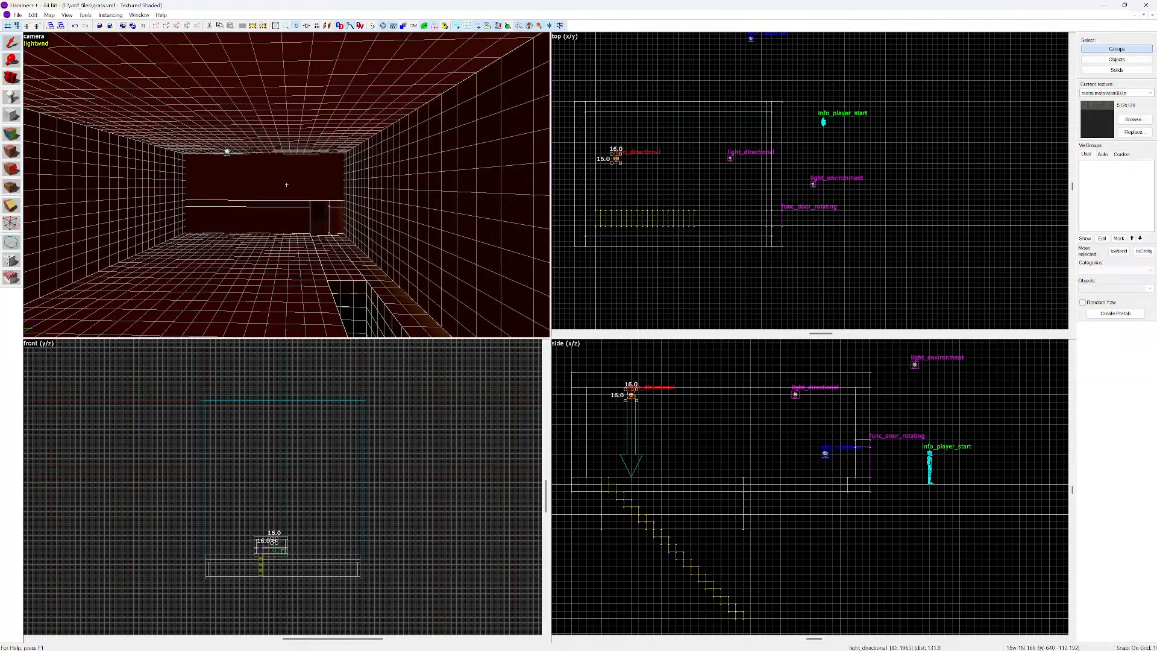
key("w")
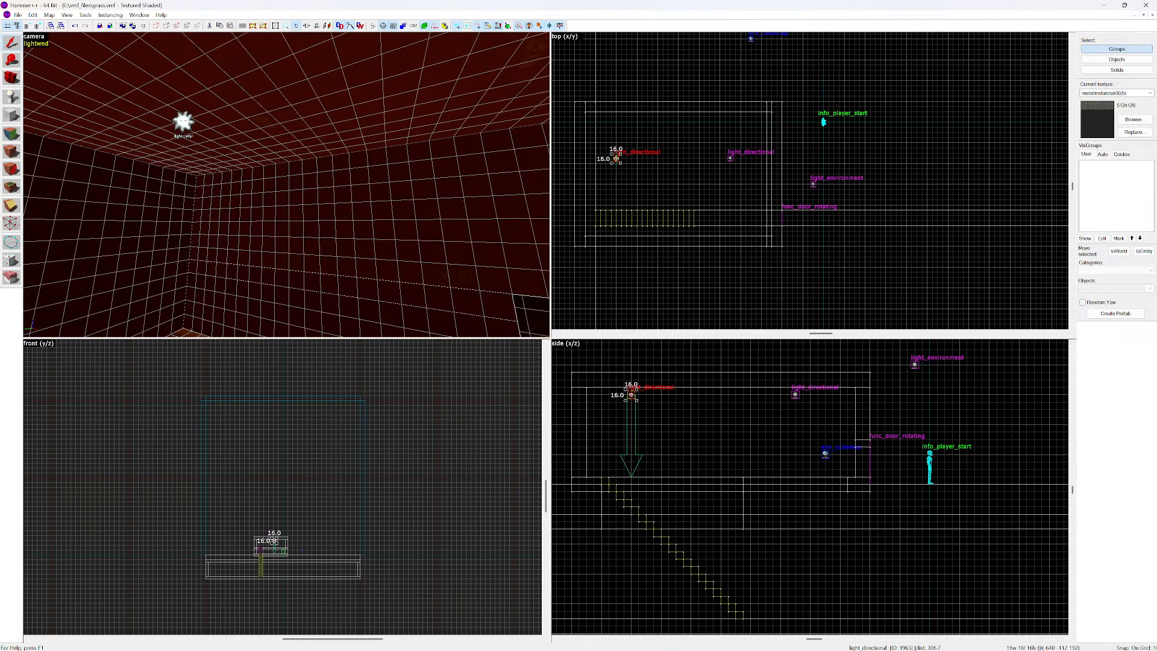
key("w")
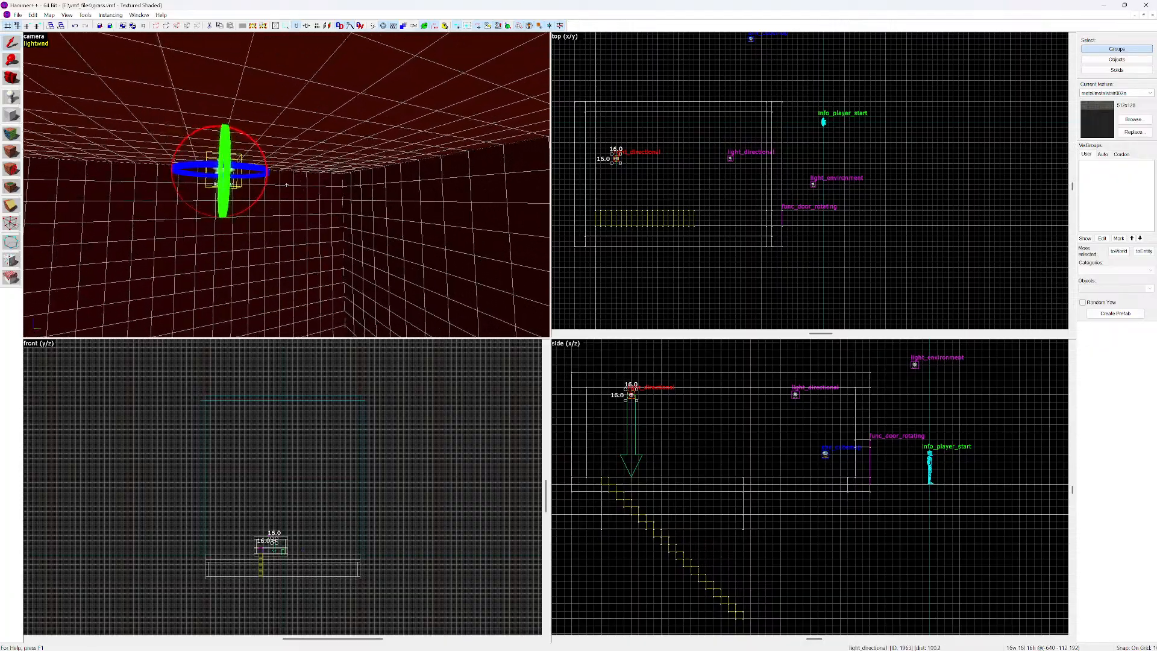
key("s")
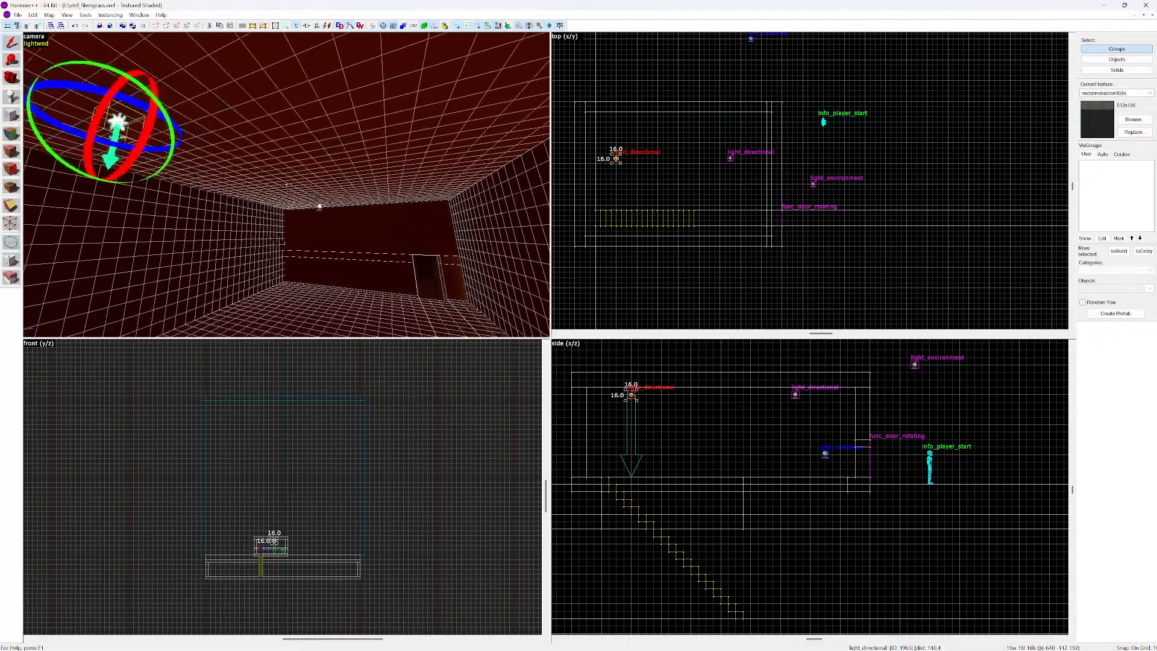
key("w")
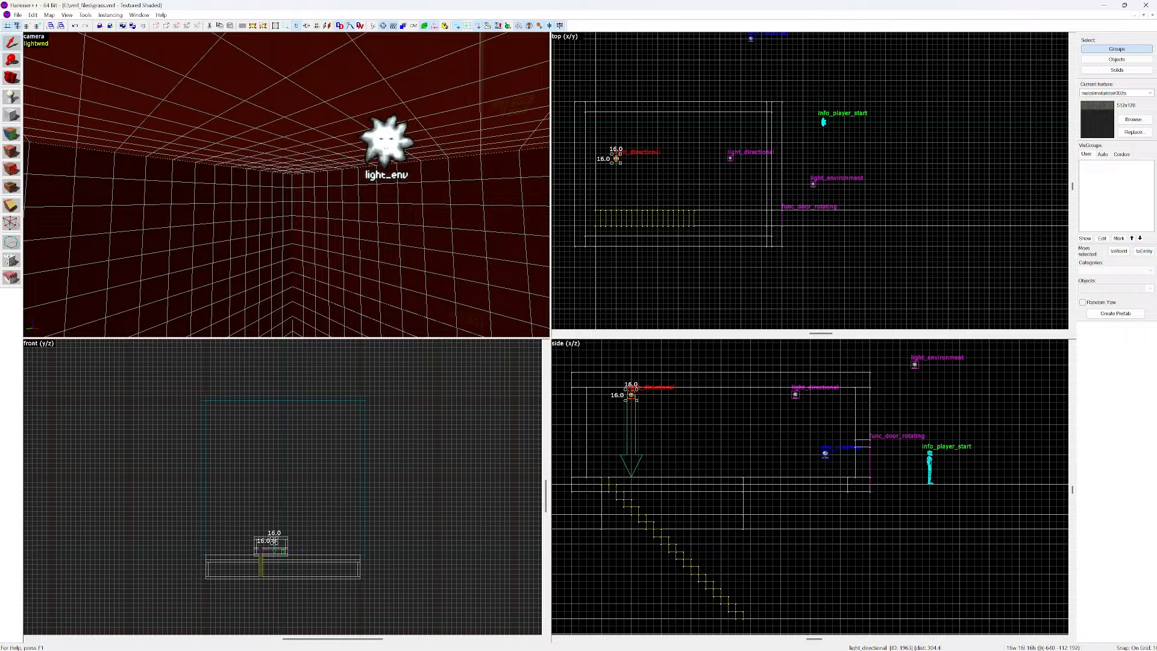
Look through the entity classes for the ceiling light nearer the door and keep light_directional
double_click(386, 142)
left_click(413, 228)
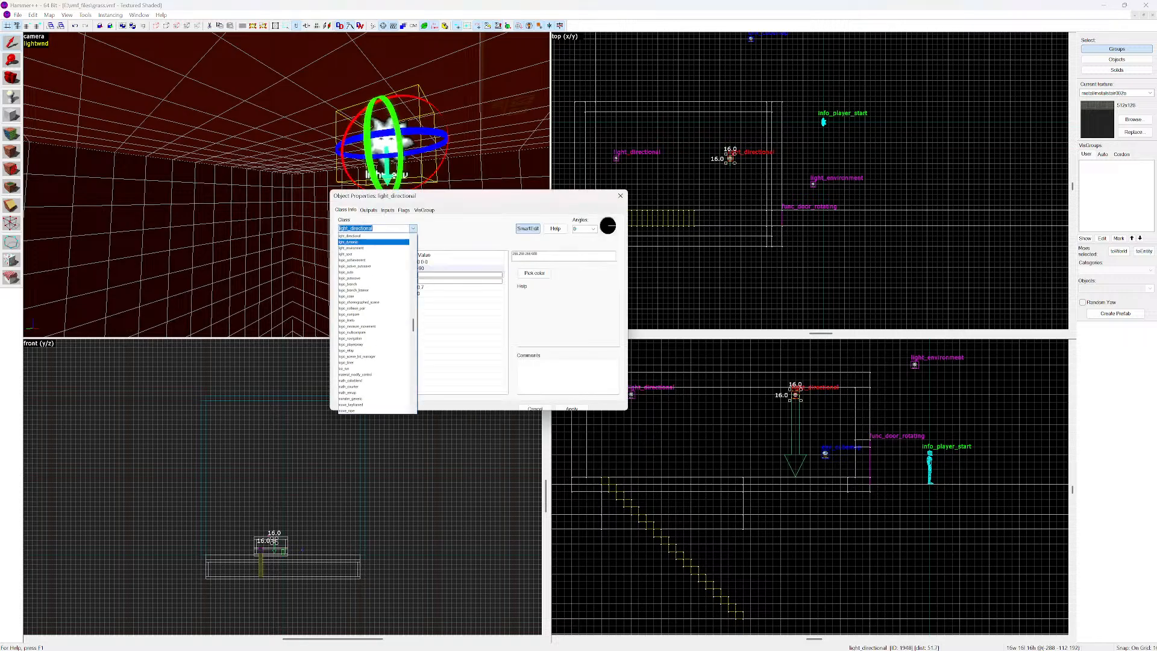
scroll(373, 246, "up", 1)
left_click(365, 253)
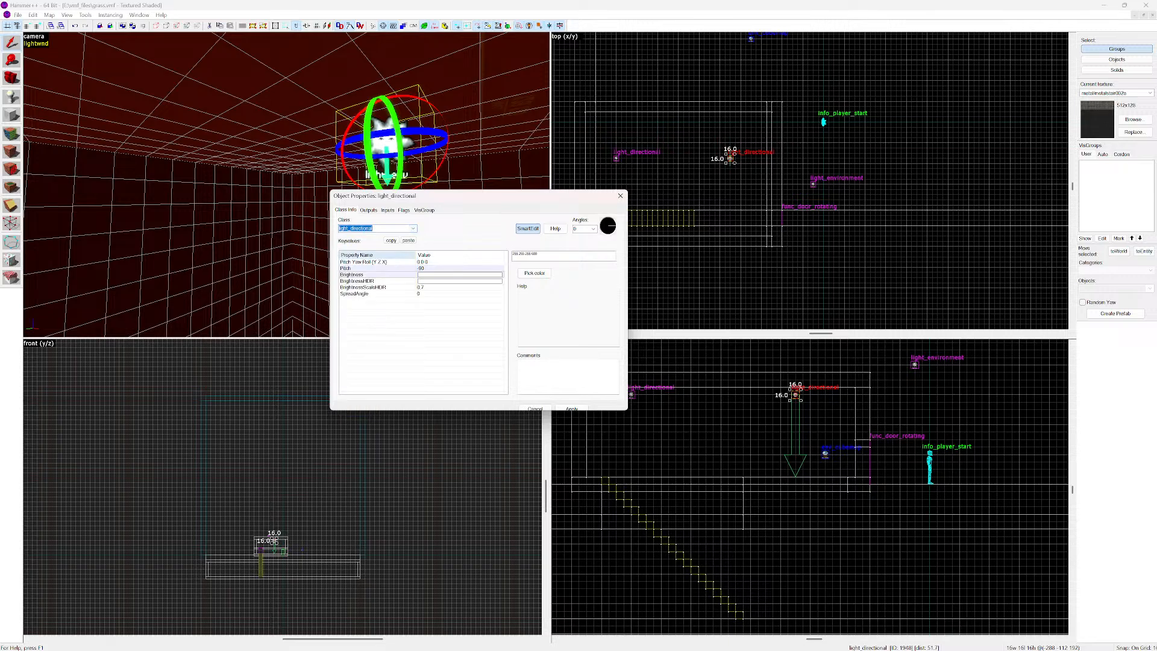
left_click(570, 408)
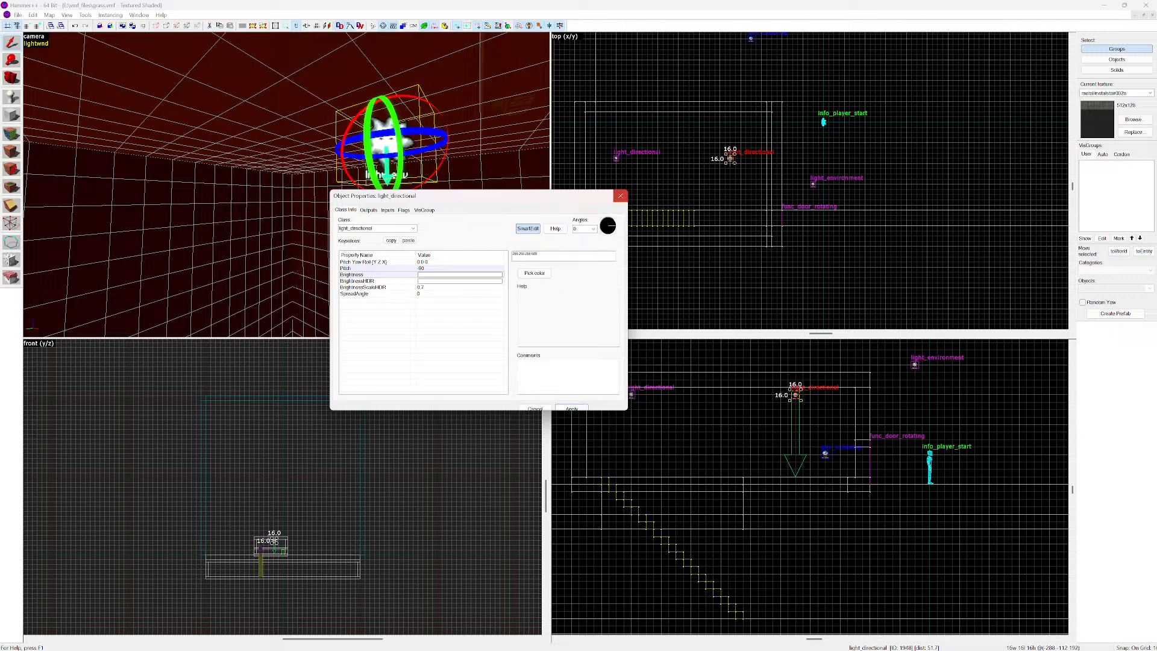
left_click(620, 196)
Examine the lighting preview inside the building, outdoors and around the staircase in the underground room
key("s")
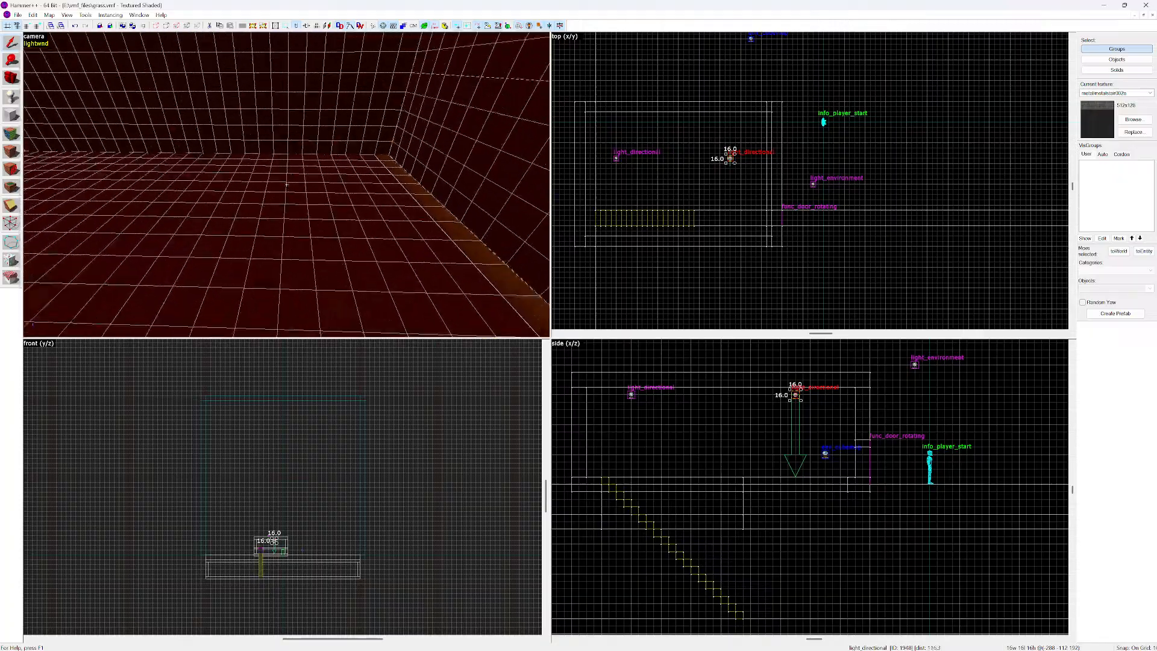
key("w")
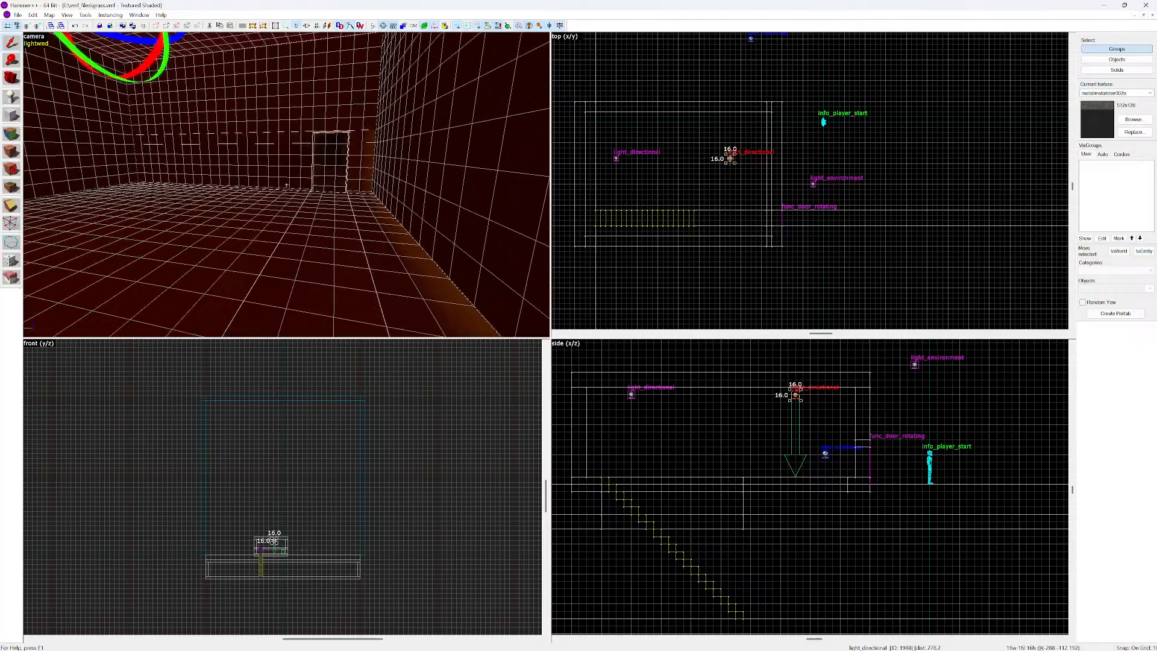
key("w")
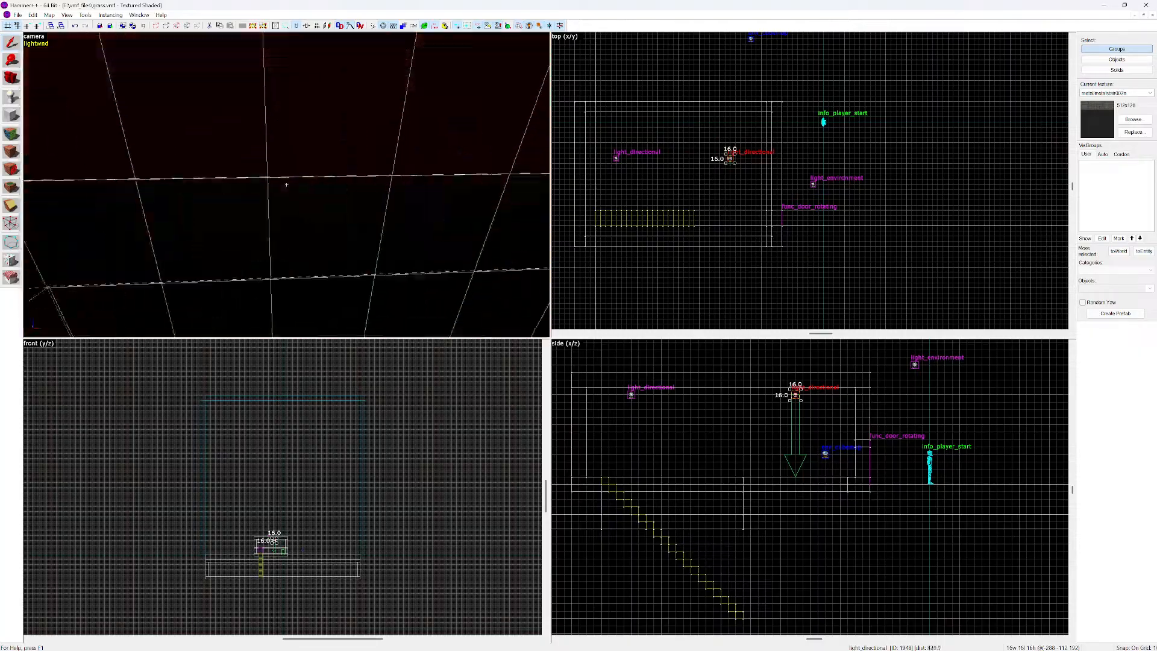
key("w")
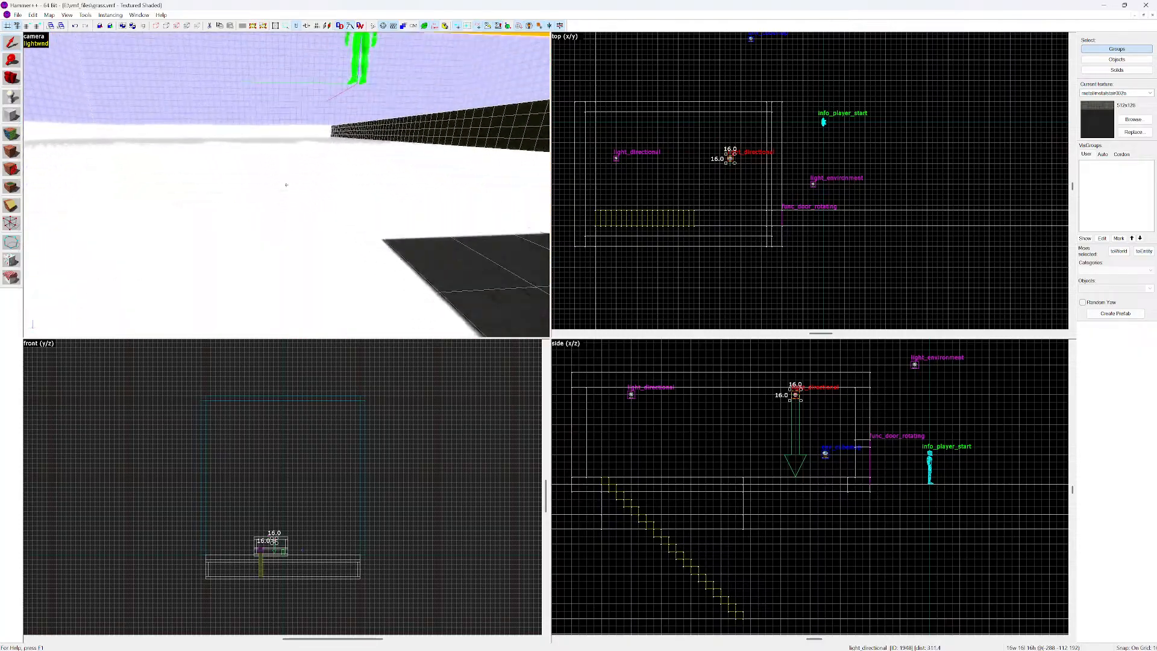
key("w")
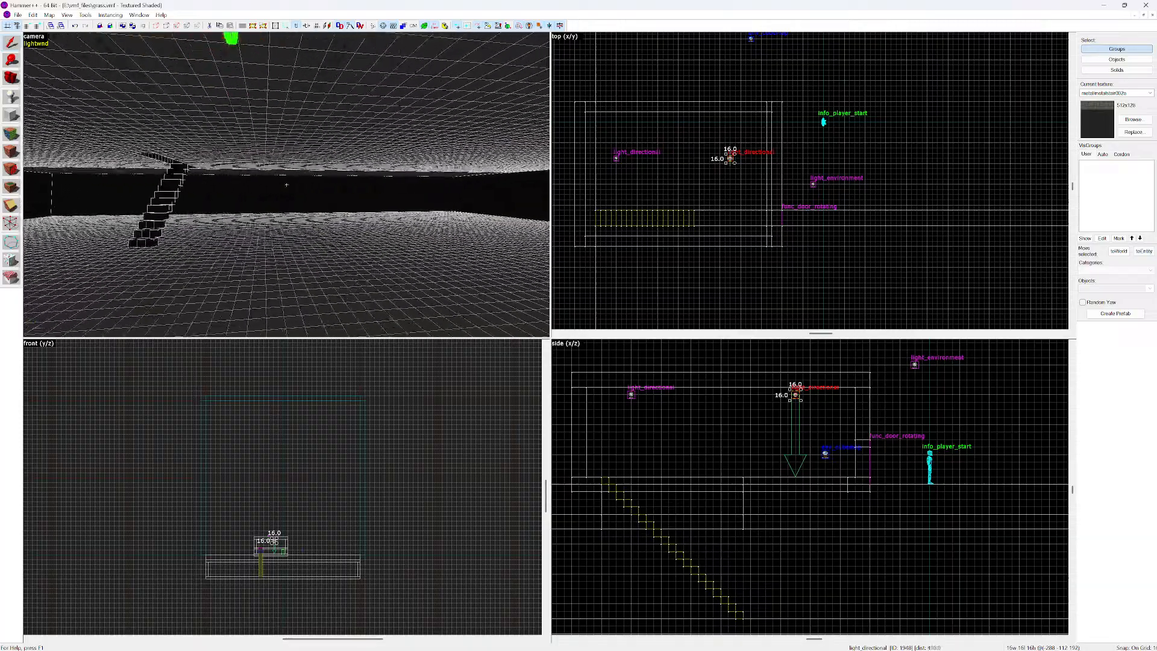
key("w")
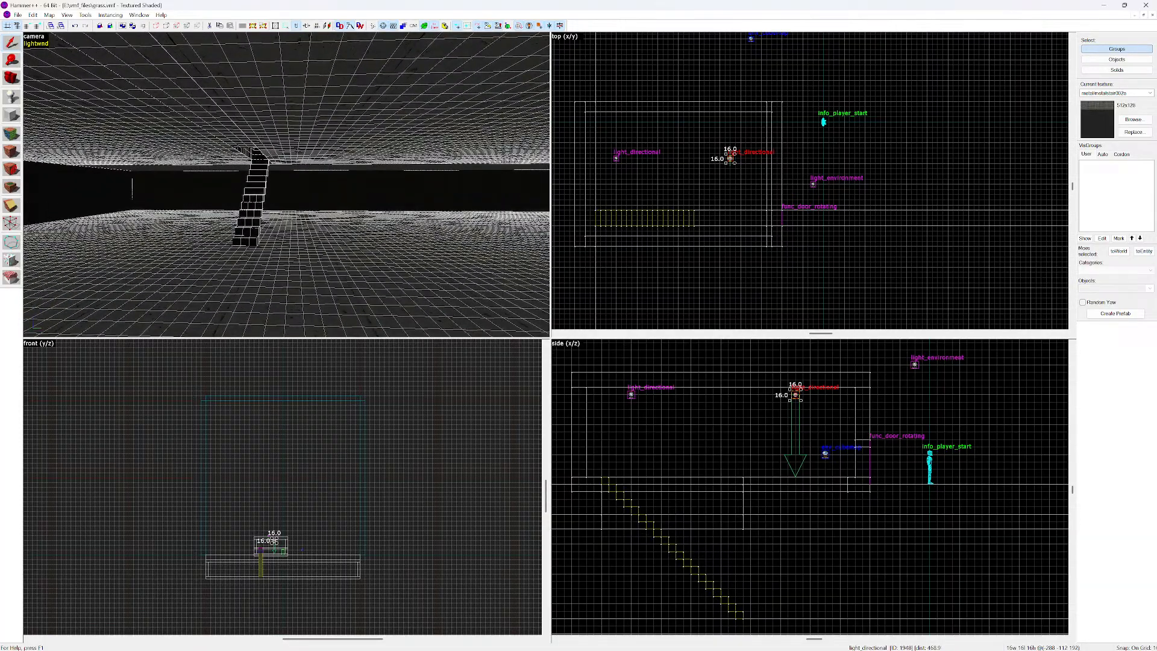
Compile the grass map and run it in Garry's Mod
key("alt+f")
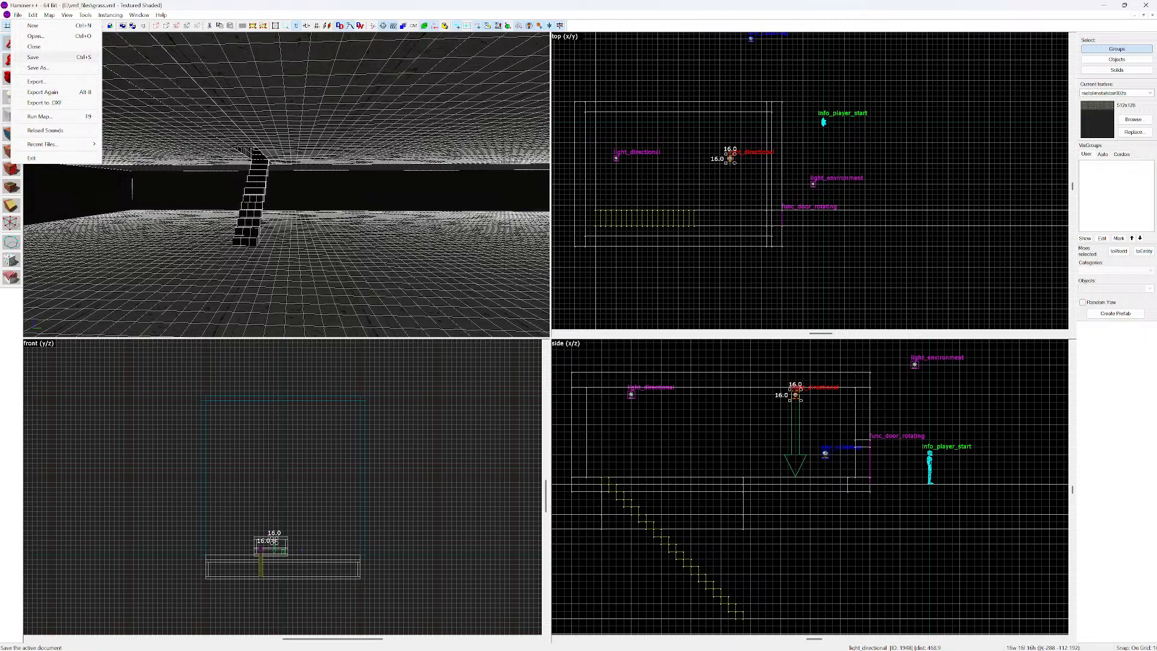
key("Escape")
key("alt+f")
left_click(39, 116)
key("Return")
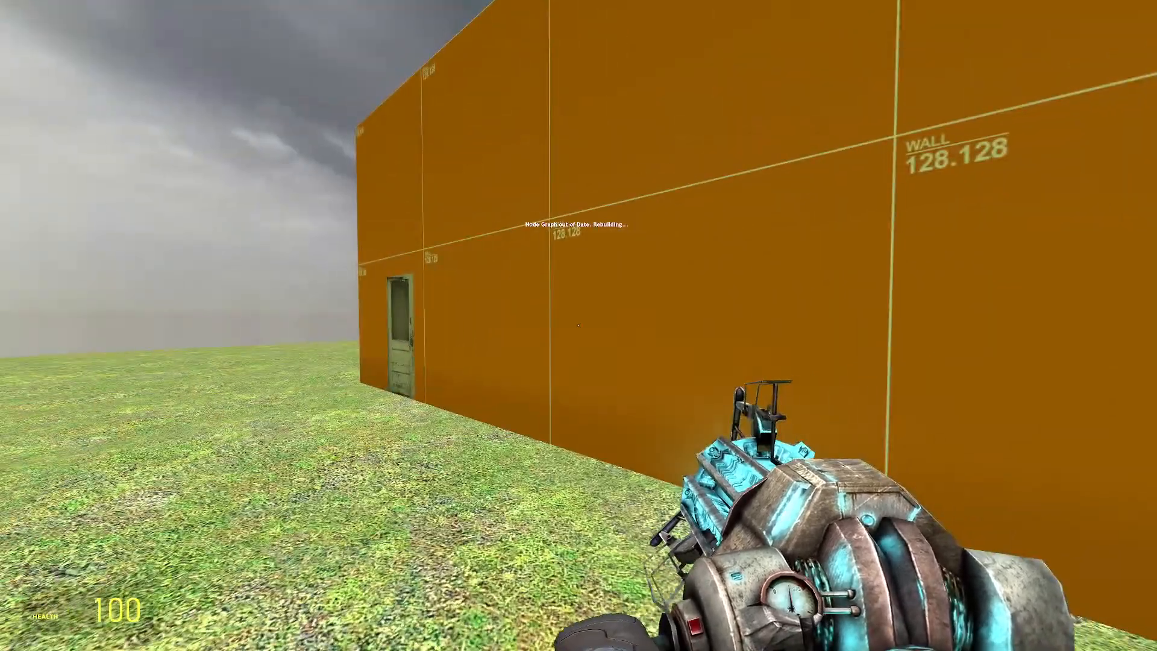
Walk in and out through the building's door in game to check the interior lighting, then open the game menu
key("w")
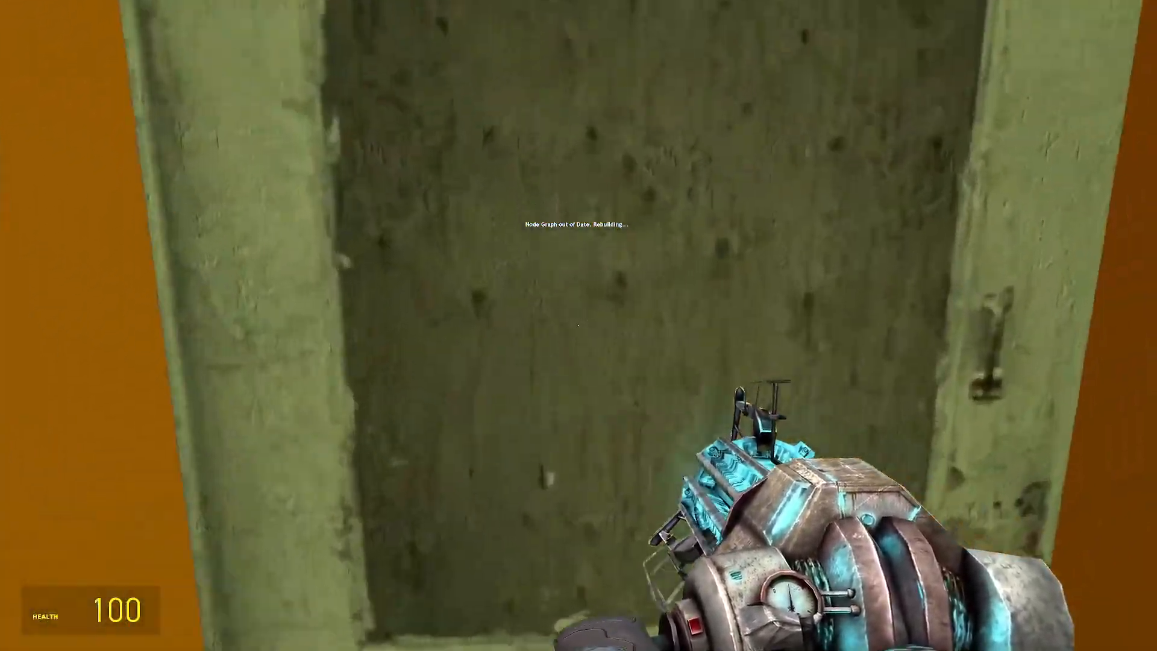
key("e")
key("w")
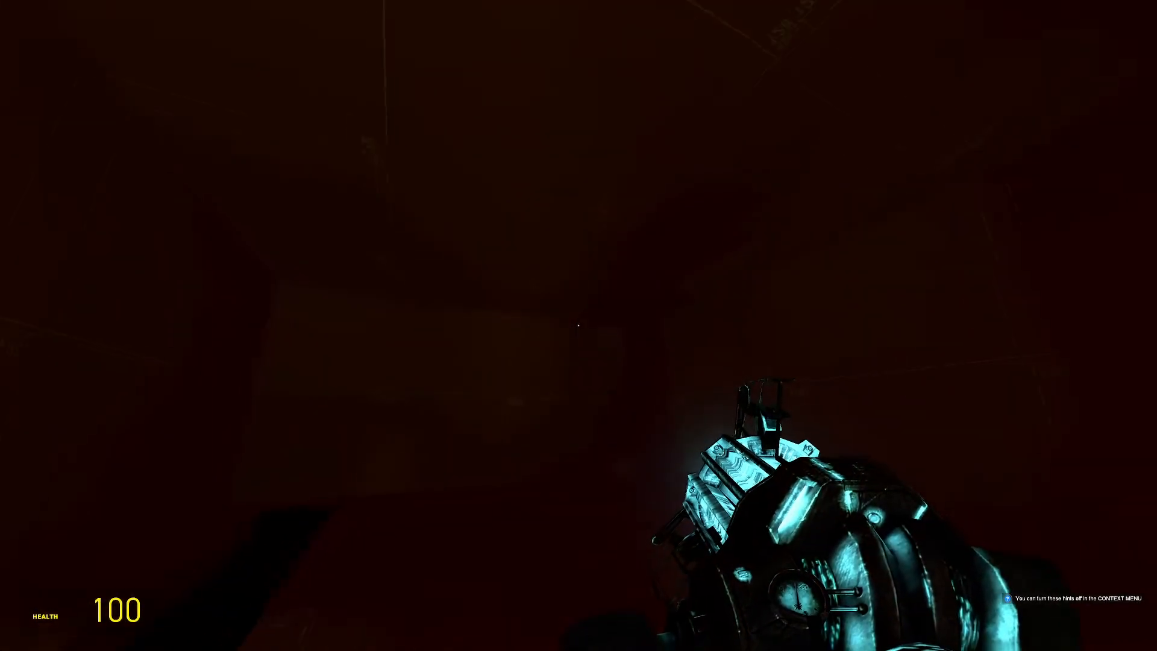
key("w")
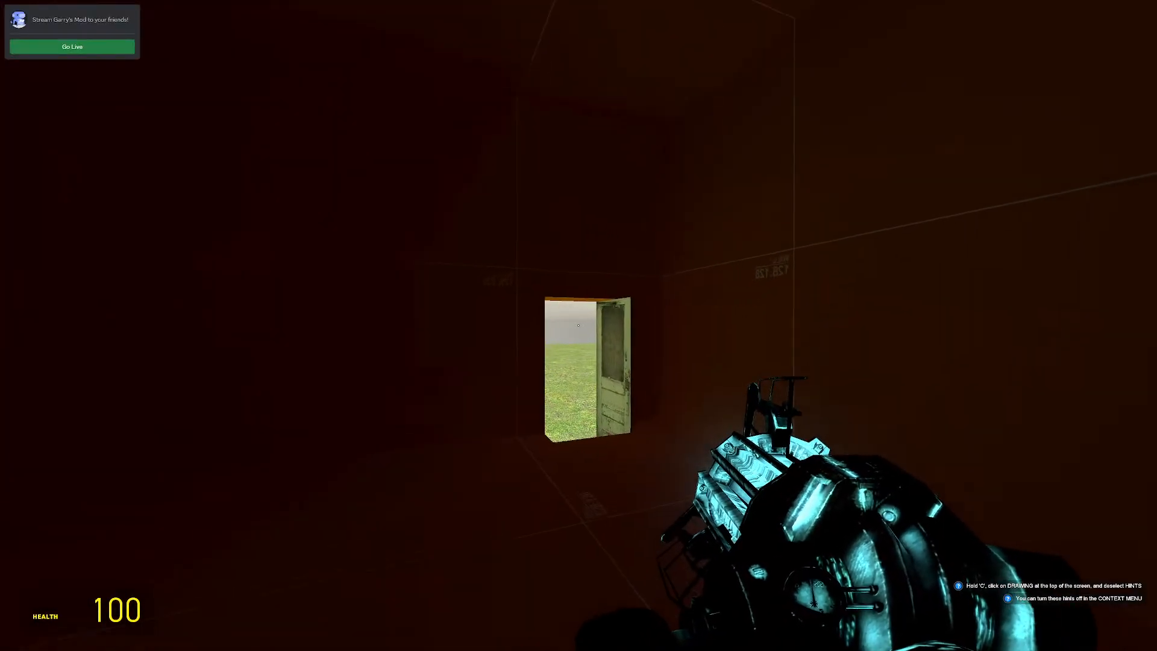
key("w")
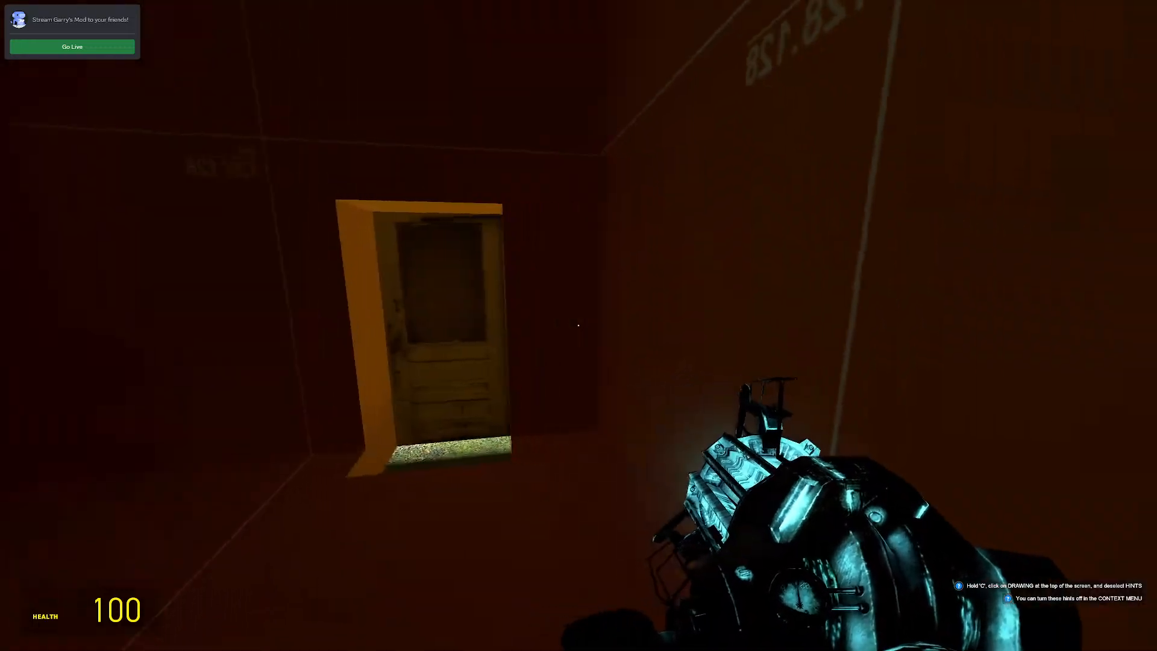
key("w")
key("e")
key("Escape")
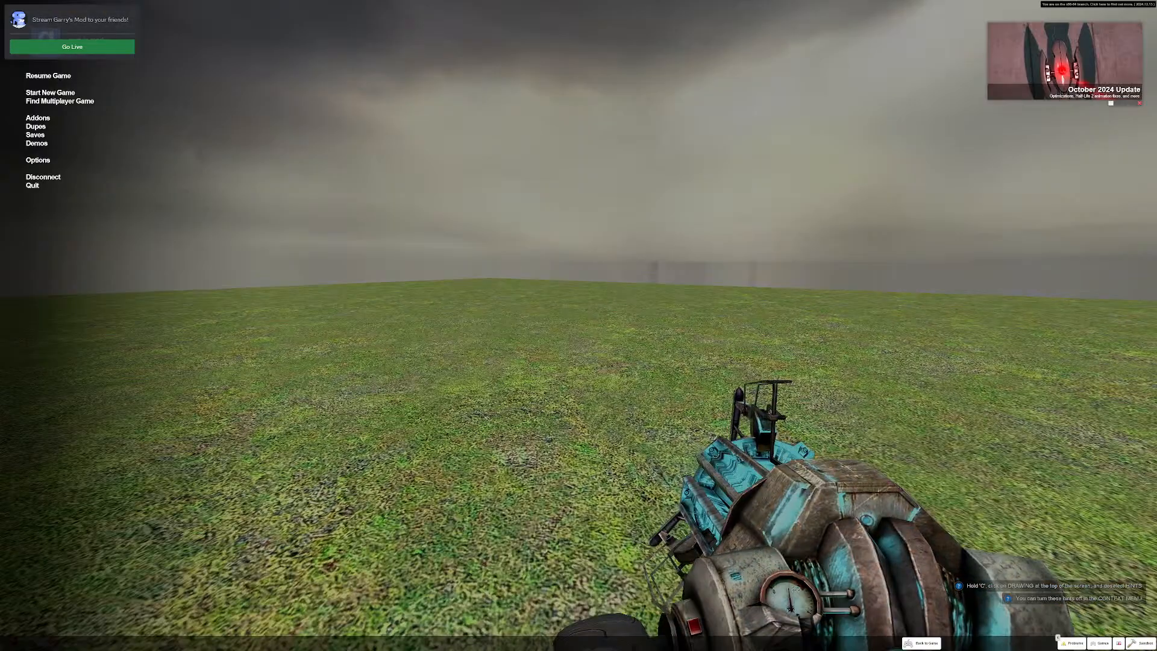
Switch from the game back to Hammer++ and change the selected ceiling light's class from light_directional to light_spot
key("Escape")
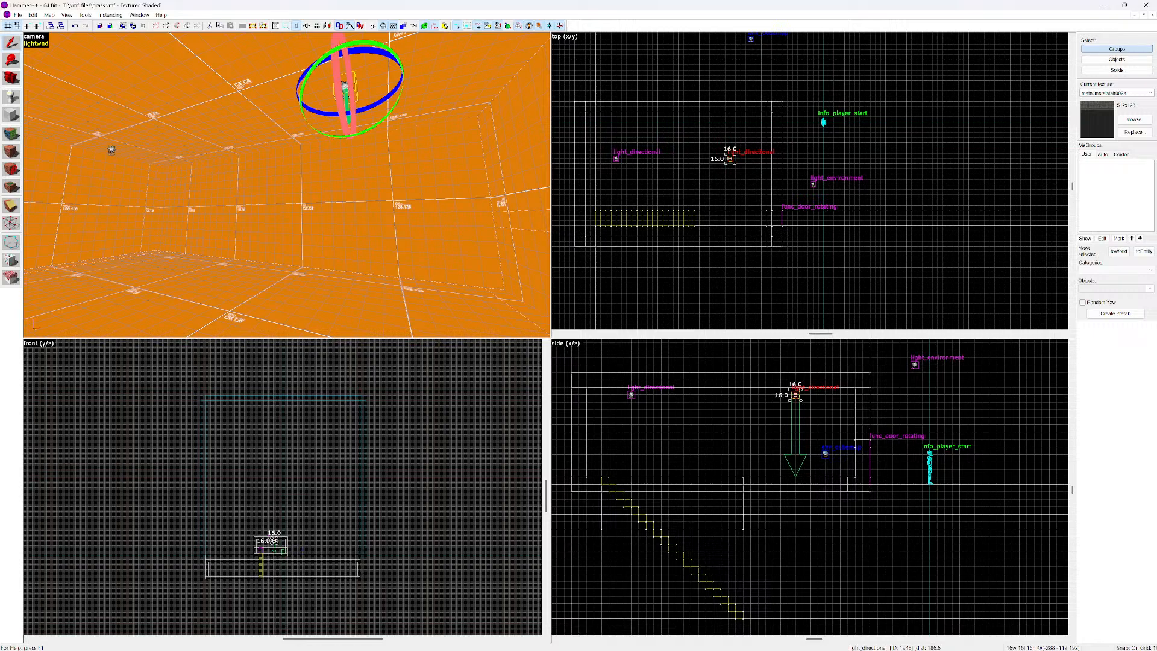
key("alt+Return")
key("alt+Down")
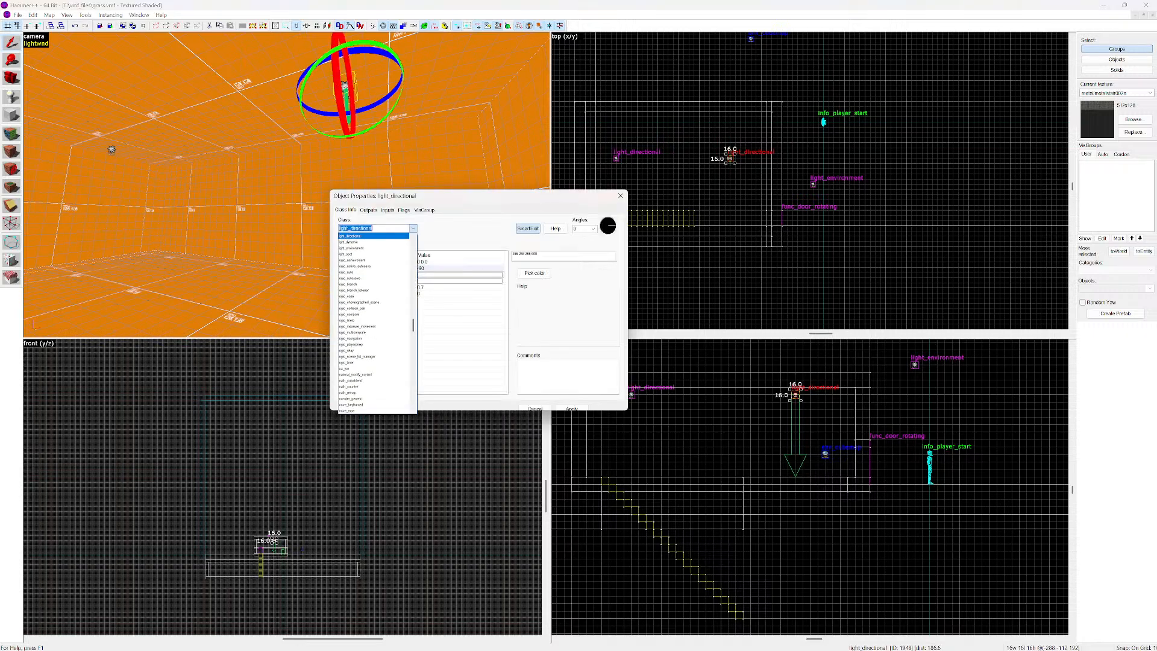
key("Down")
key("Down")
key("Down")
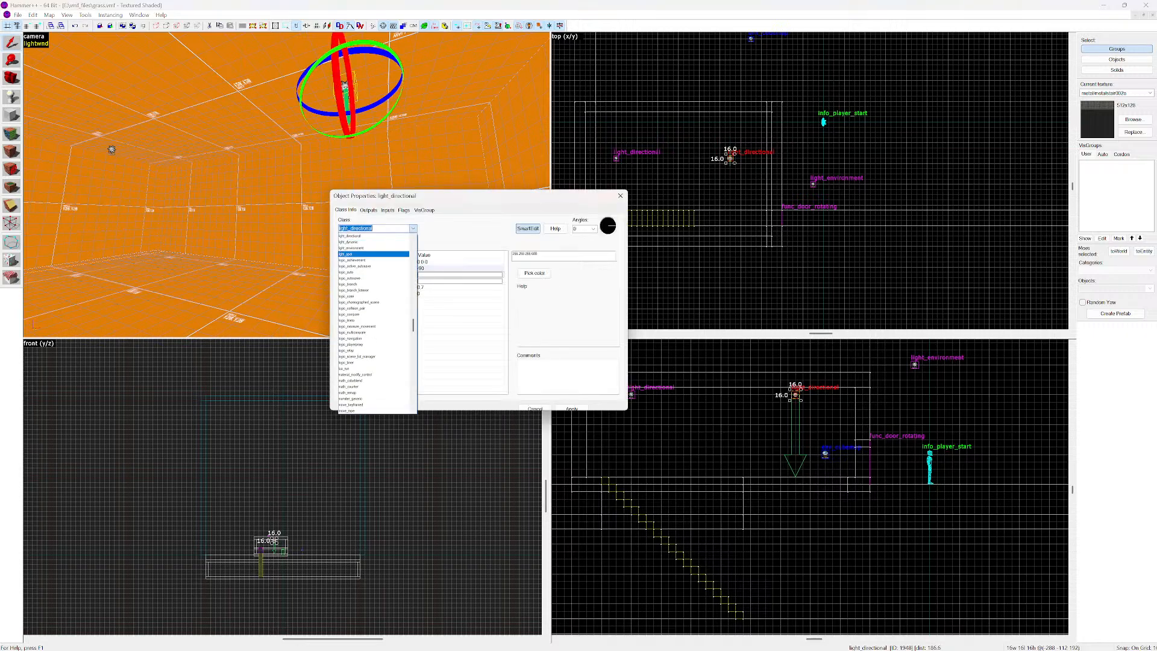
key("Return")
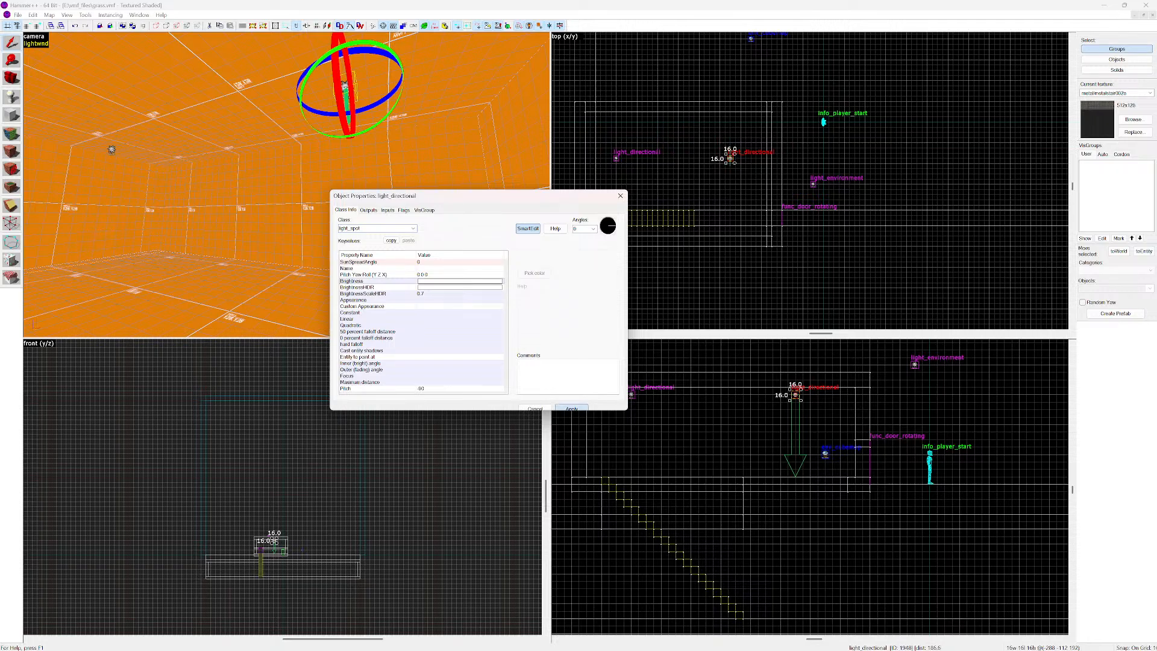
key("Return")
left_click(620, 195)
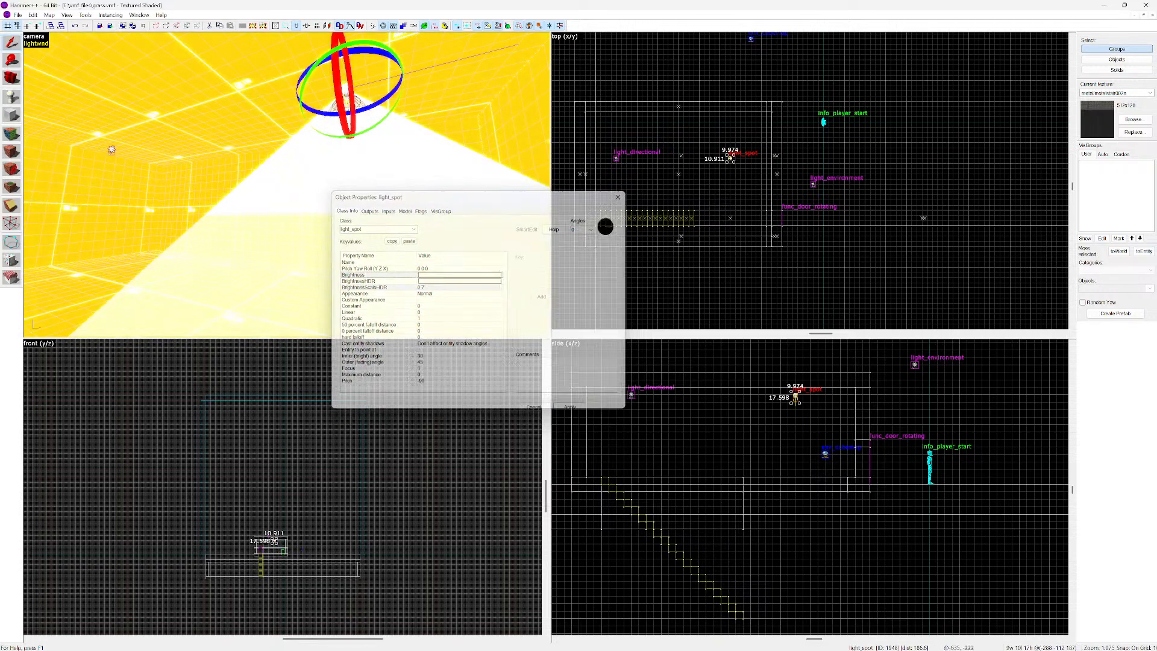
Delete the remaining light_directional entity at the far end of the room
scroll(286, 184, "up", 1)
left_click(139, 154)
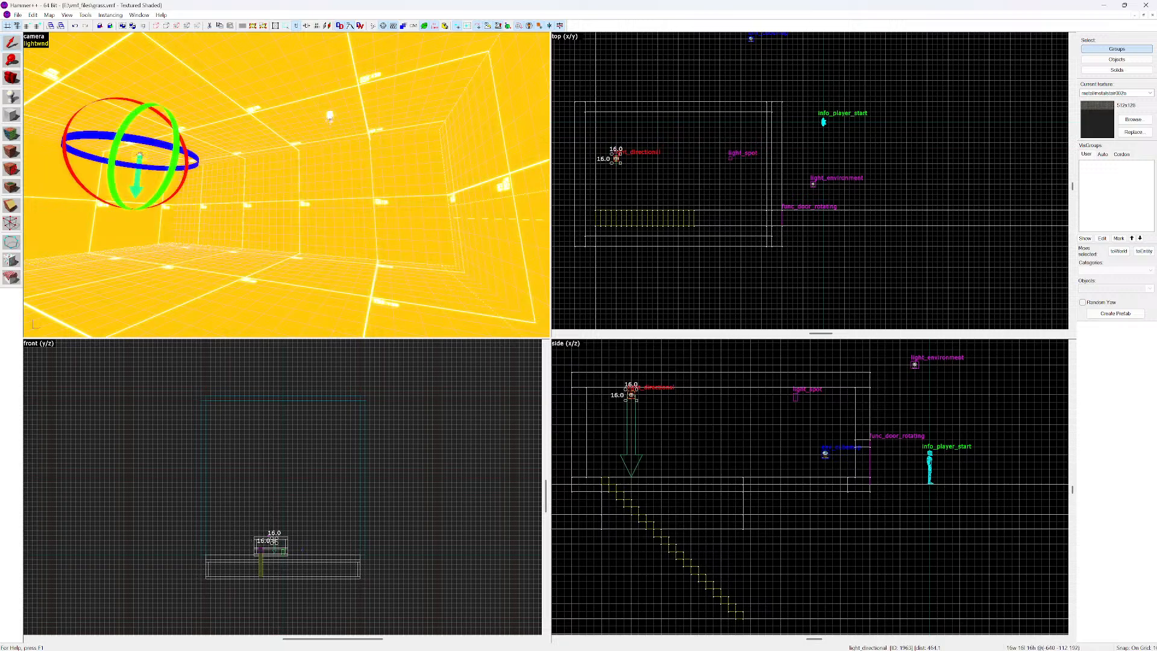
key("Delete")
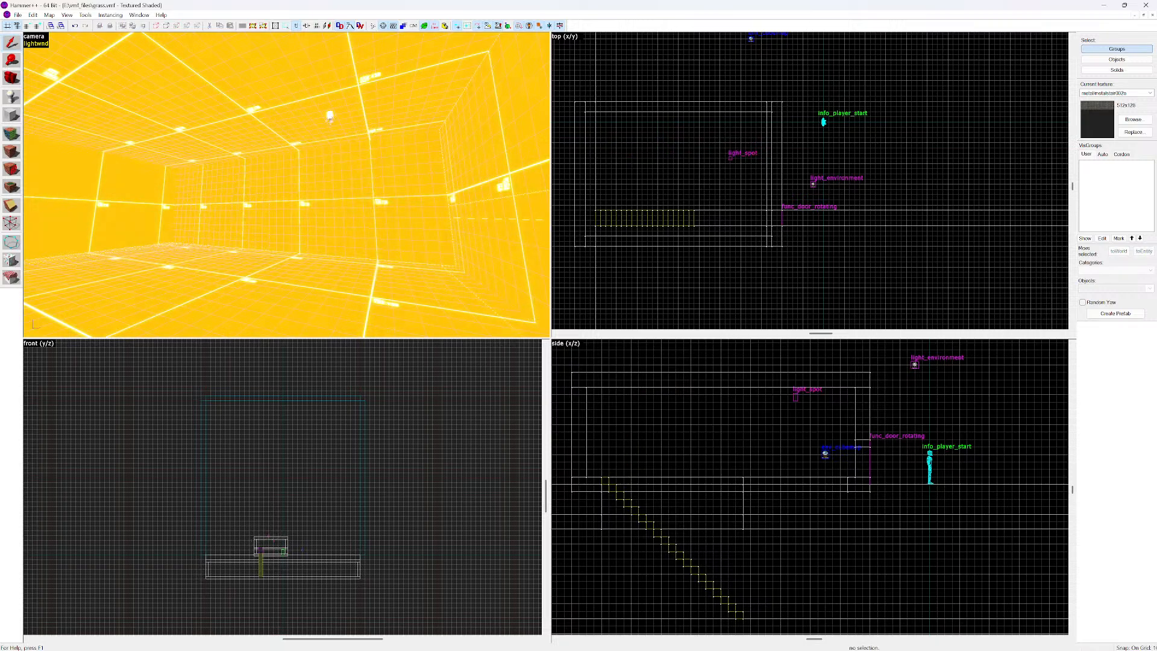
Duplicate the light_spot and place the copy at the other end of the room, near the ceiling
left_click(330, 117)
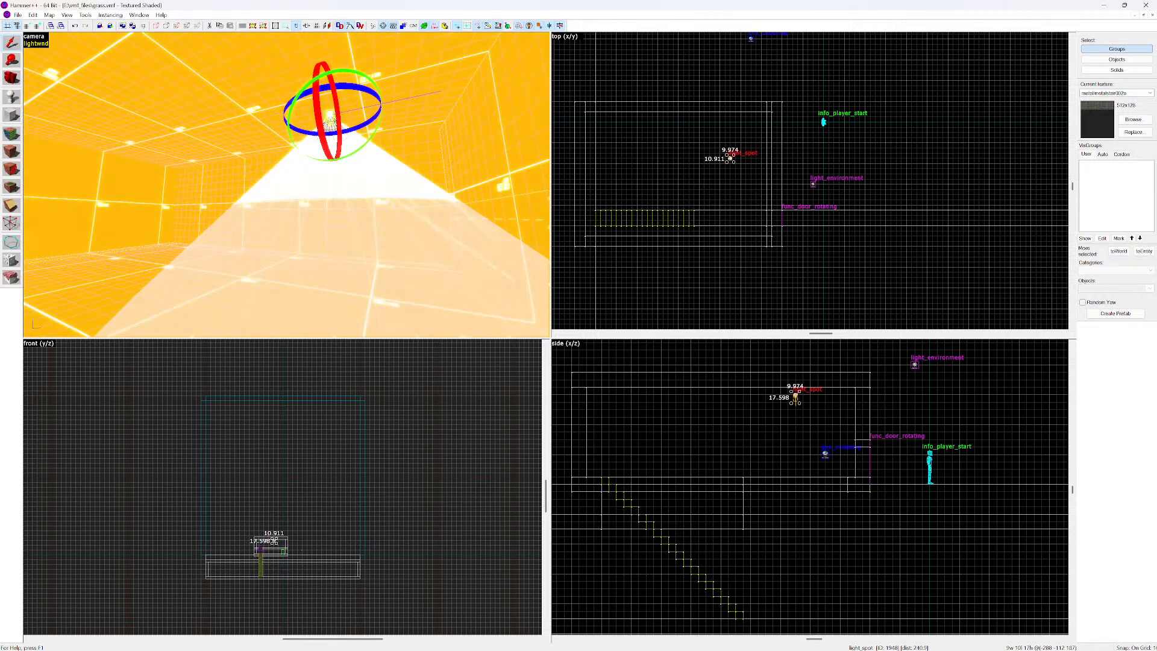
scroll(692, 125, "up", 2)
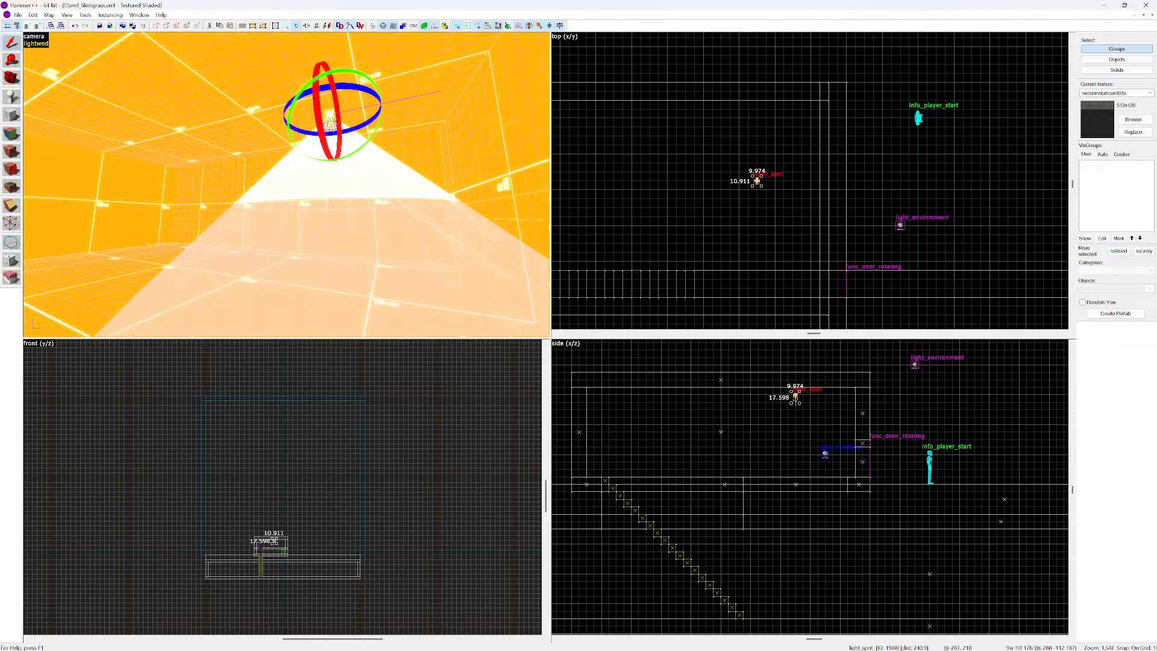
left_click_drag(329, 116, 139, 160, "shift")
left_click_drag(631, 397, 631, 397, "shift")
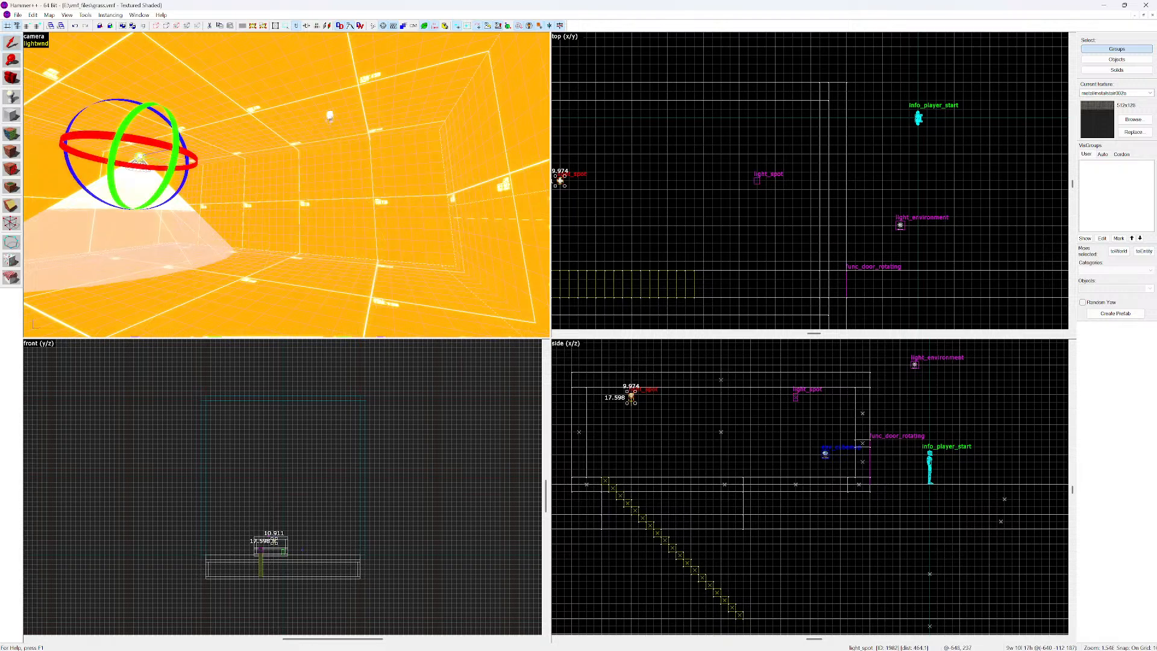
key("z")
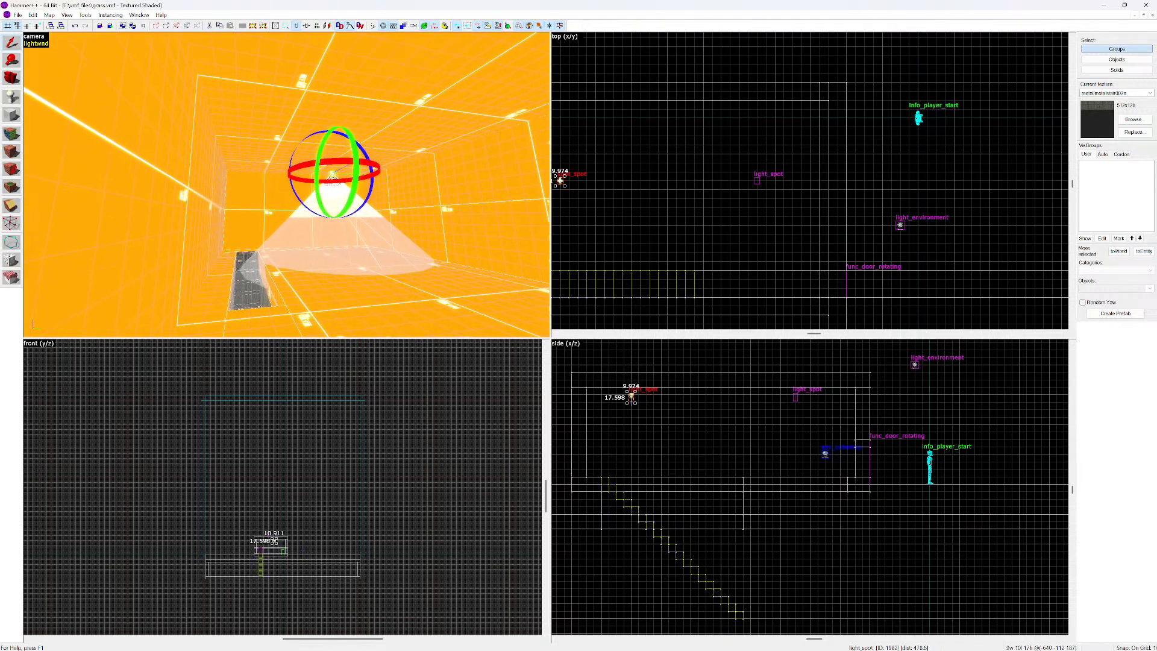
Save the map and compile it with BSP, VIS and RAD set to Normal, running the game
left_click(18, 14)
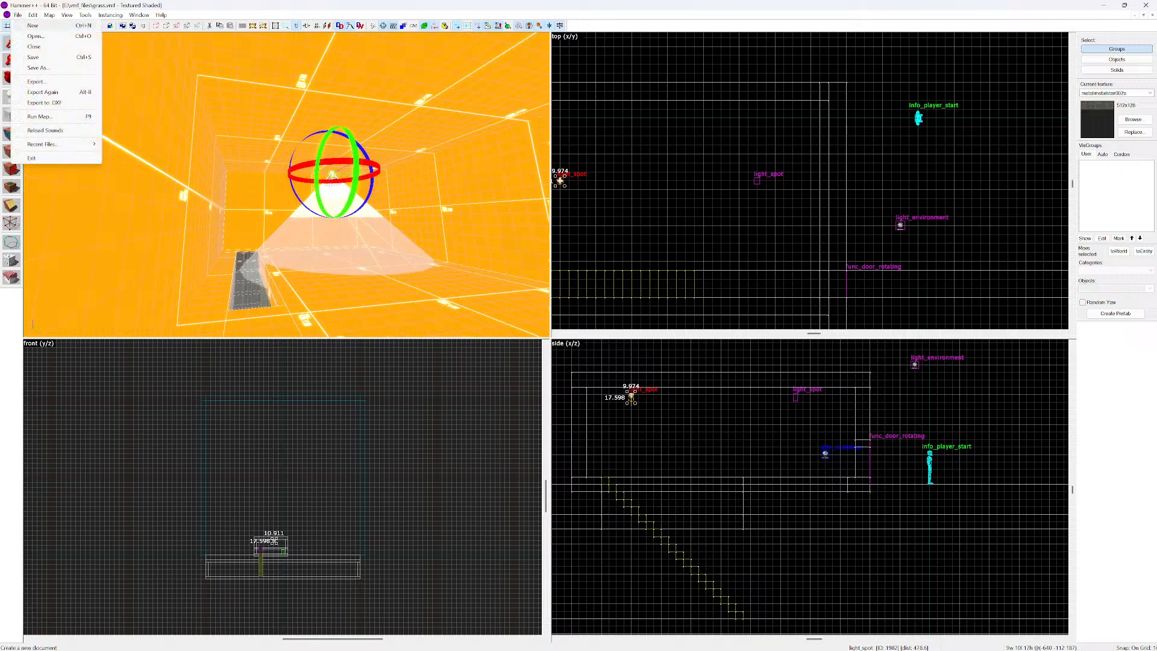
left_click(33, 57)
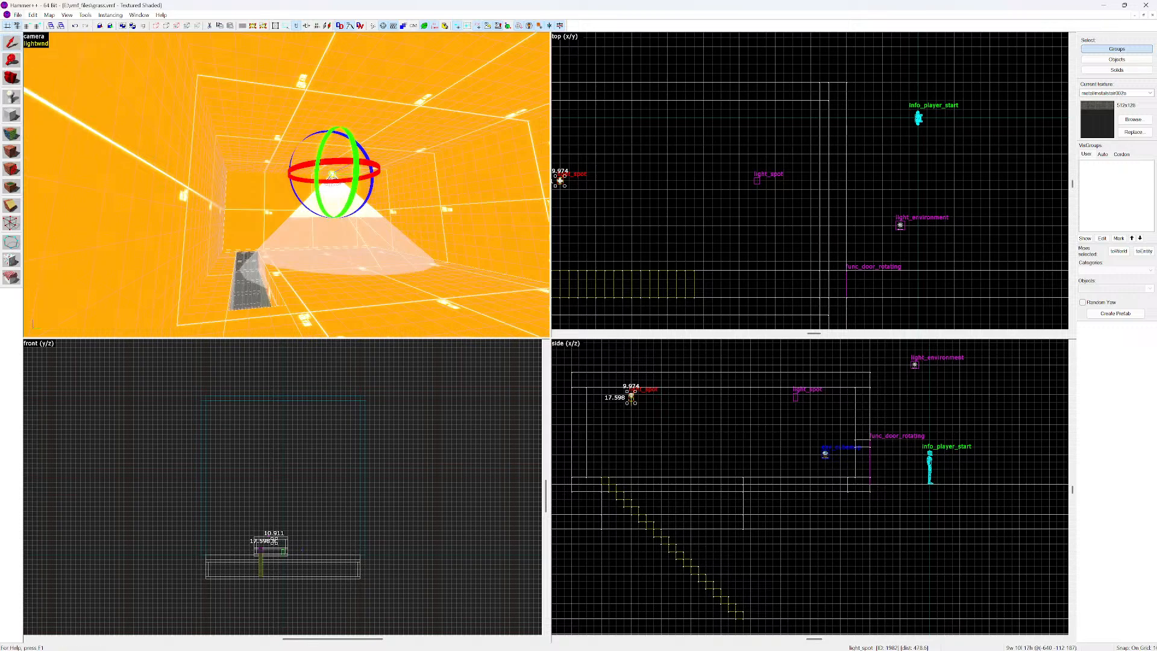
left_click(17, 15)
left_click(40, 117)
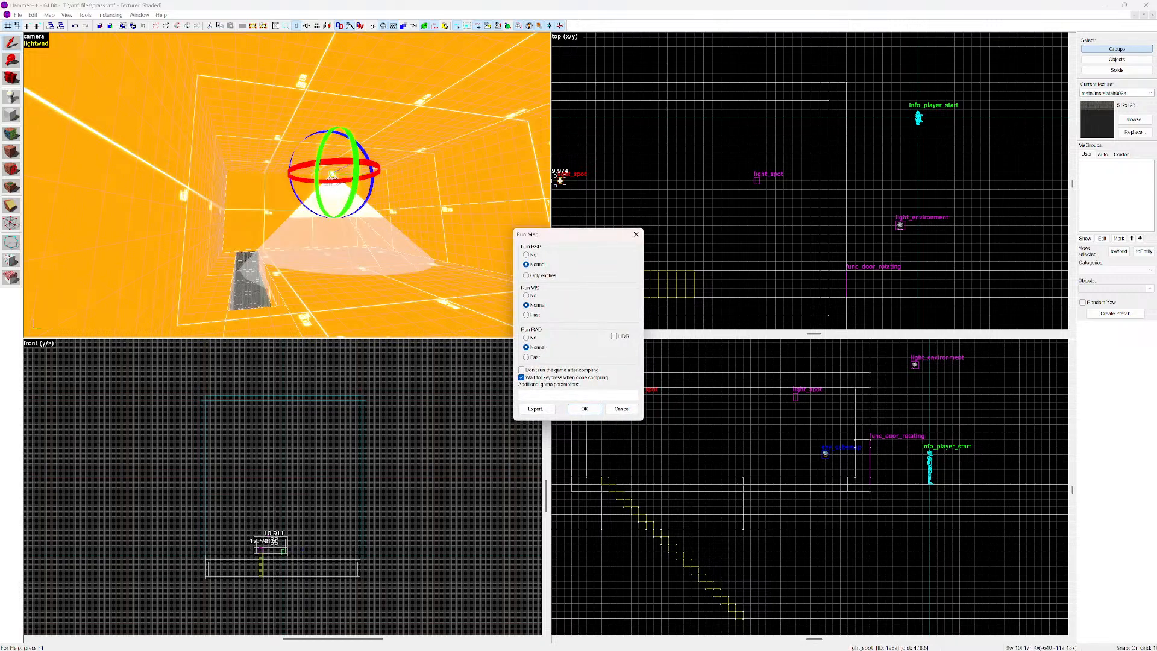
key("Return")
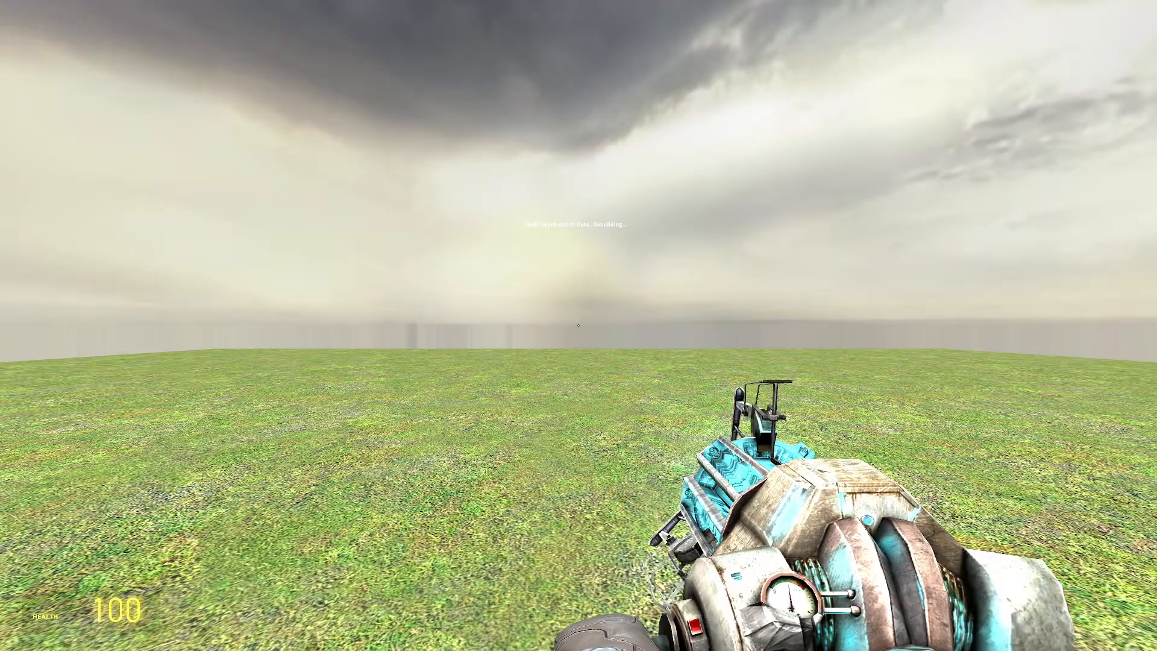
Enter the building in the game, examine the spotlights in the main room, and go down the stairs into the basement
key("w")
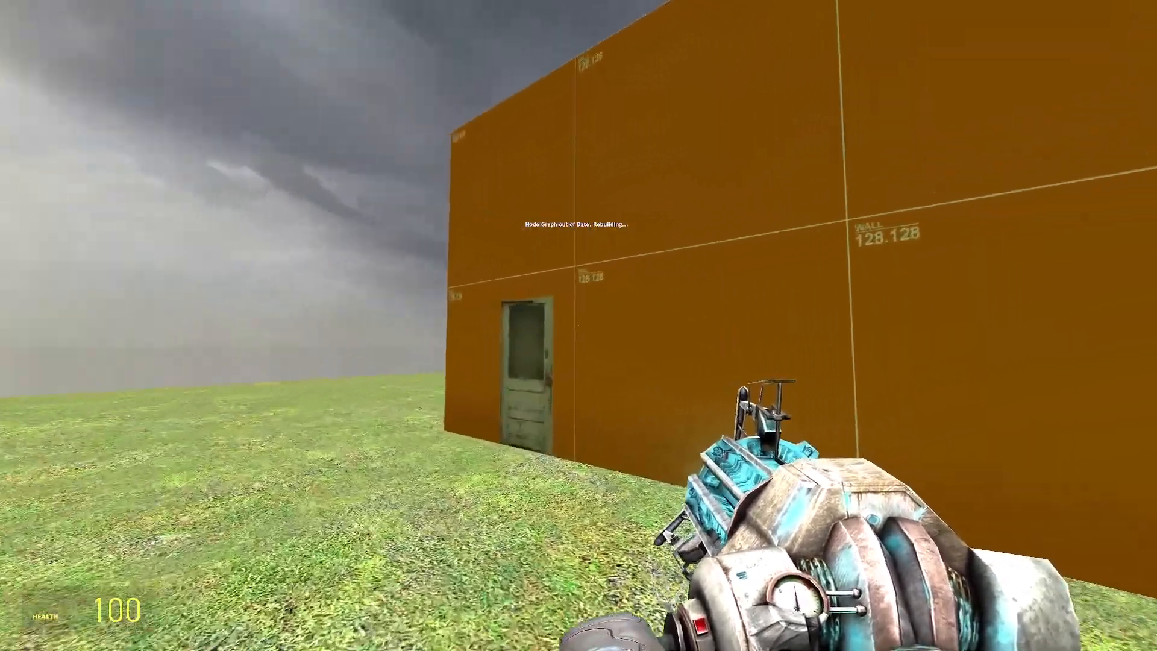
key("e")
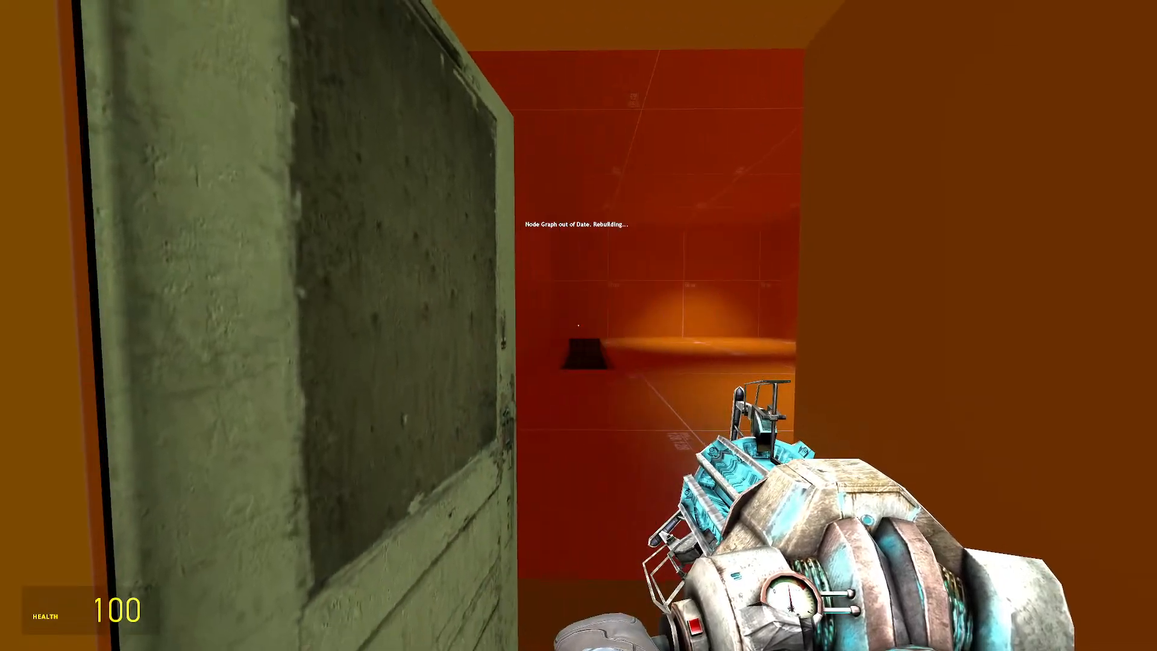
key("w")
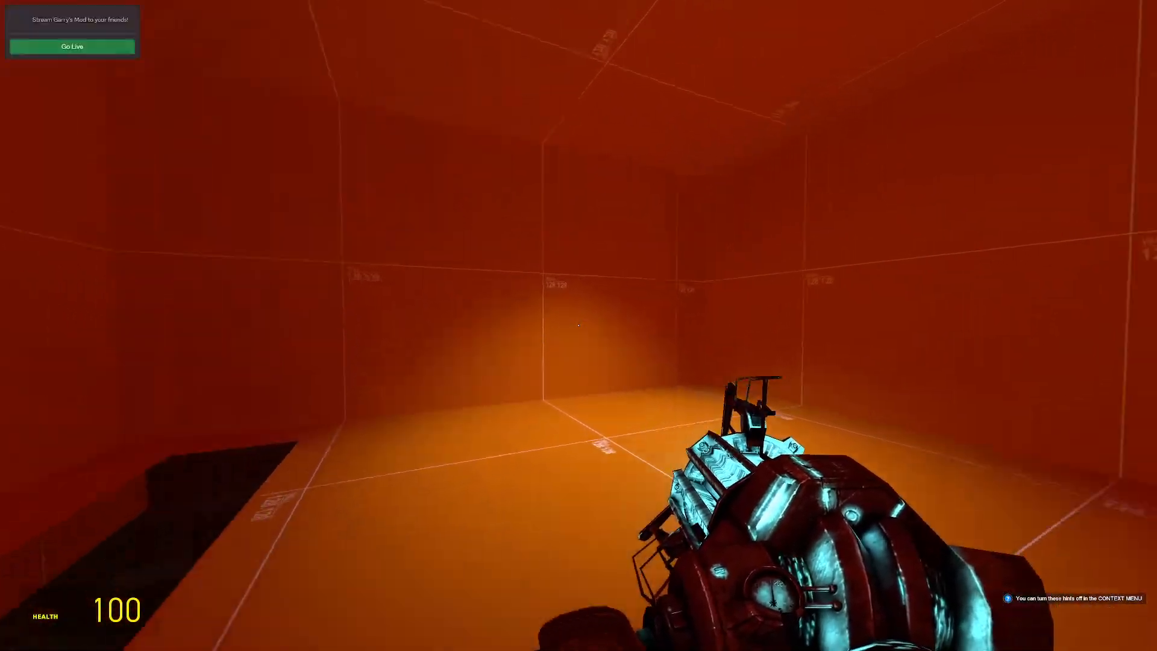
key("w")
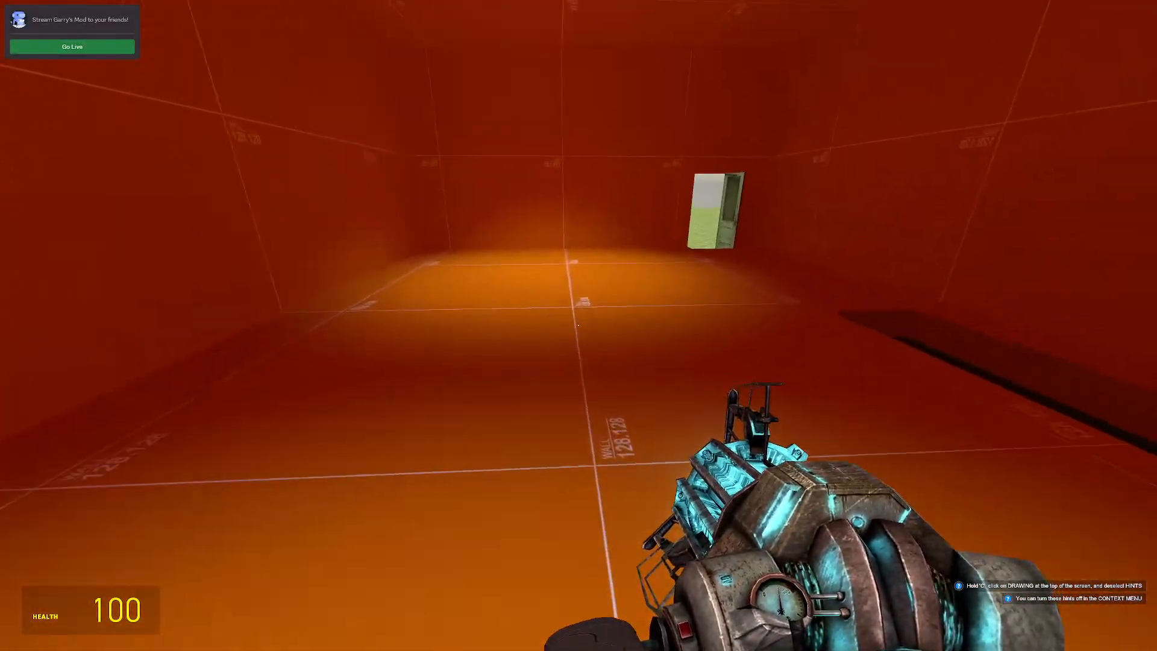
key("w")
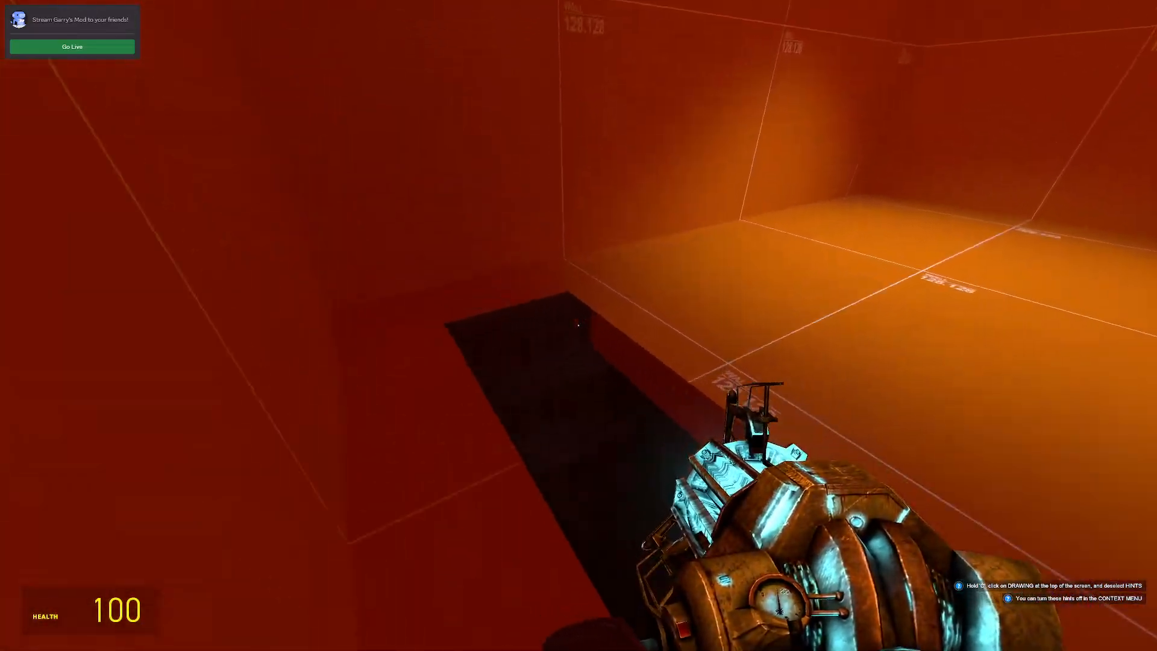
key("w")
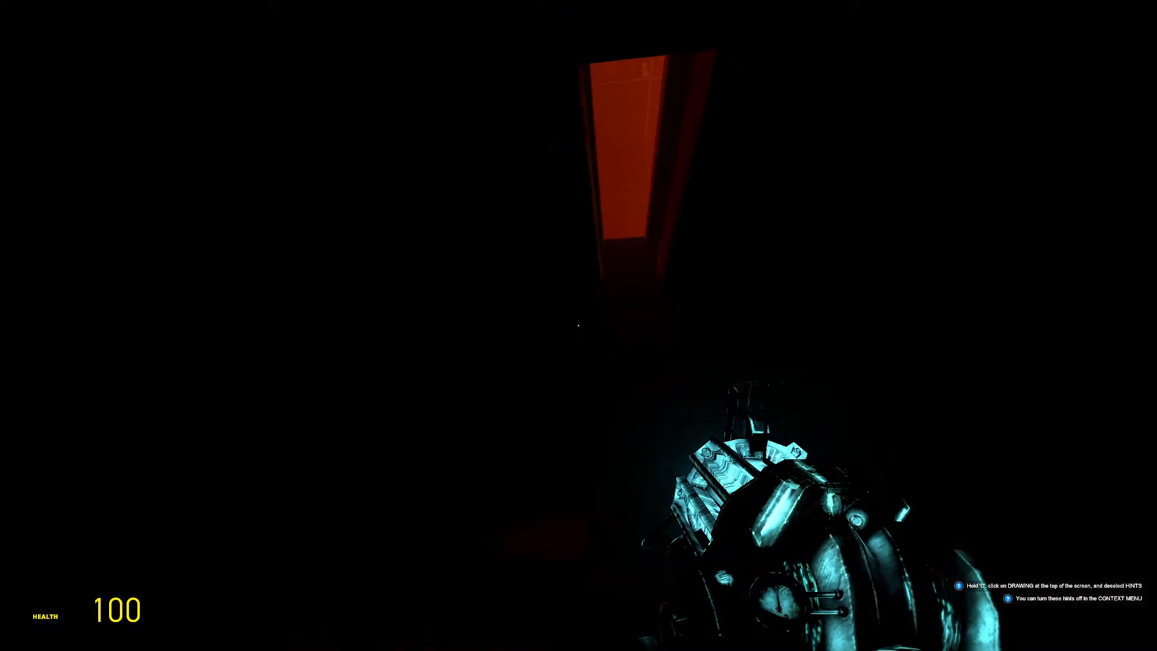
Walk back upstairs, check the room and door lighting from inside and outside, and return to the map editor
key("w")
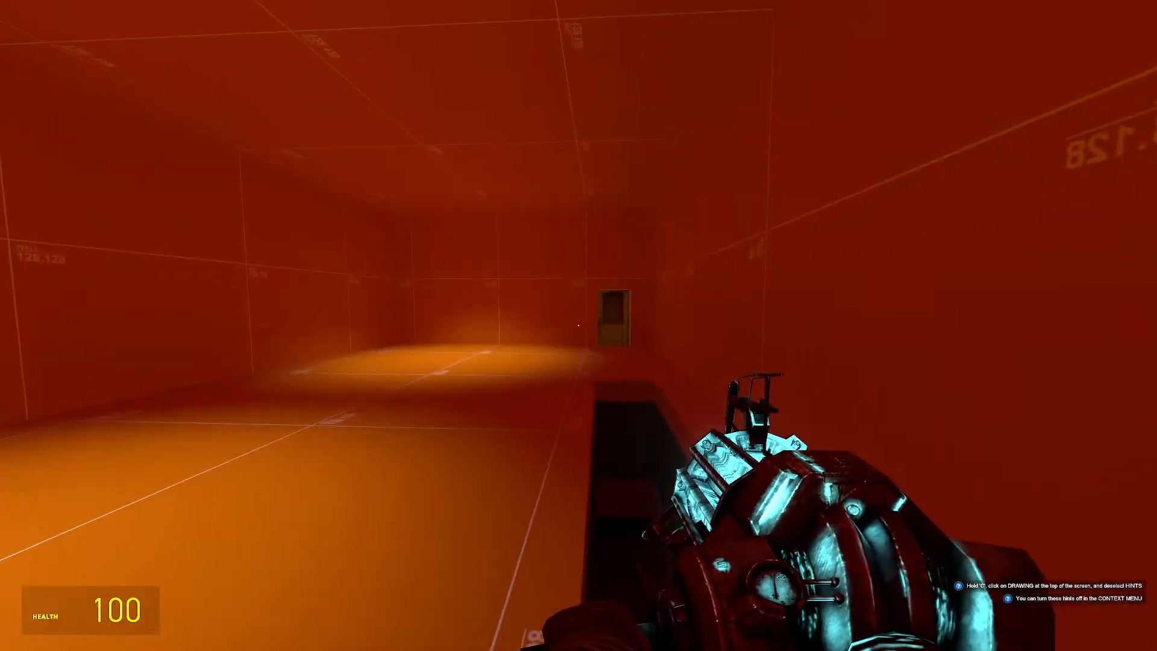
key("w")
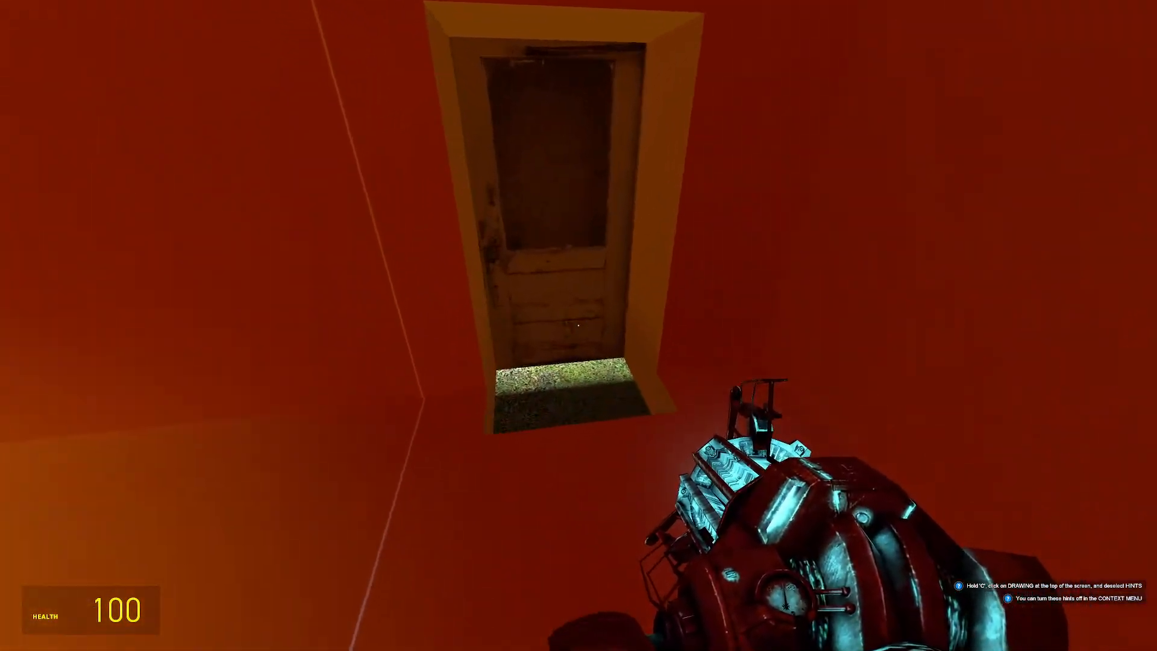
key("e")
key("s")
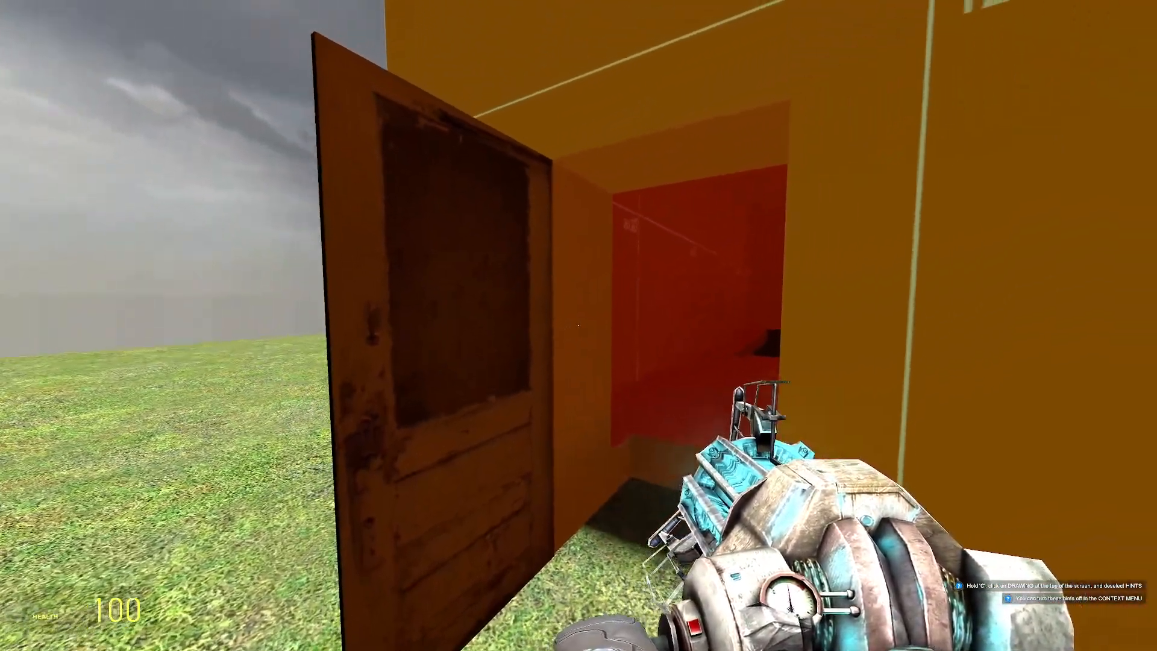
key("w")
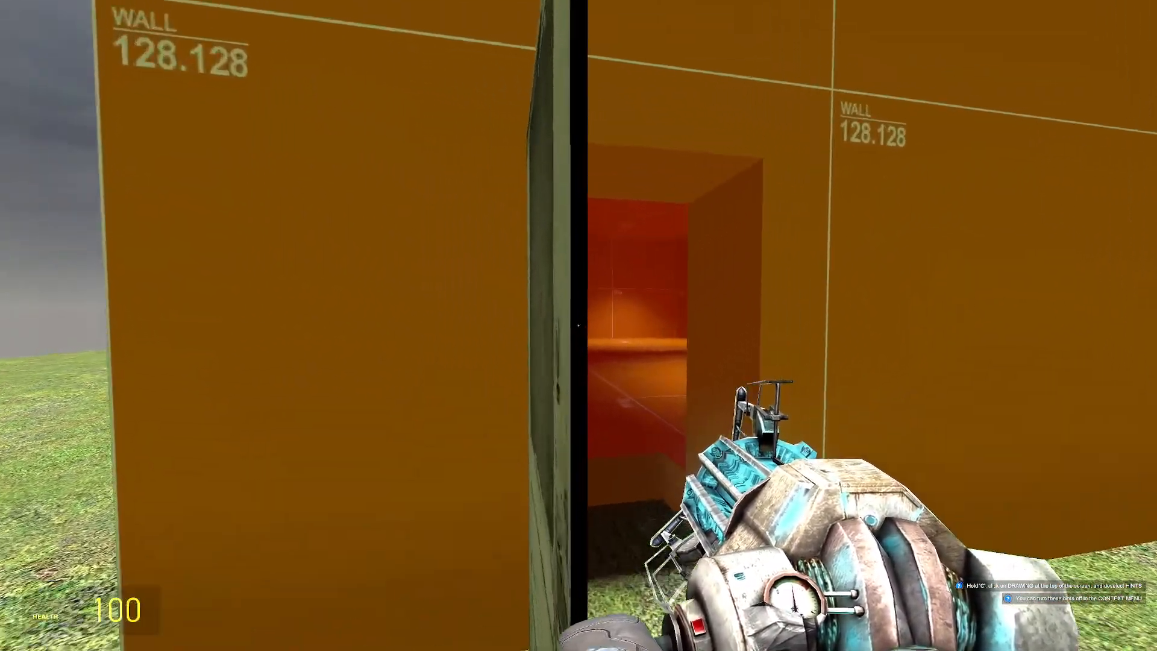
key("Escape")
key("Escape")
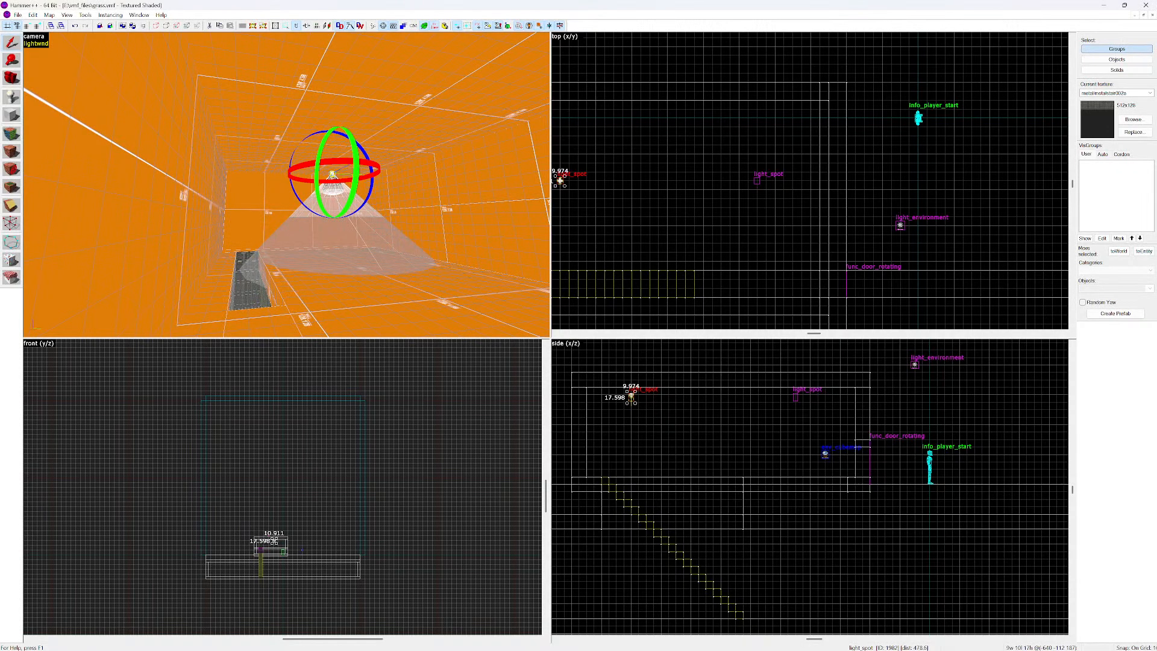
Duplicate a light_spot and place the copy outside the building in the top view
key("w")
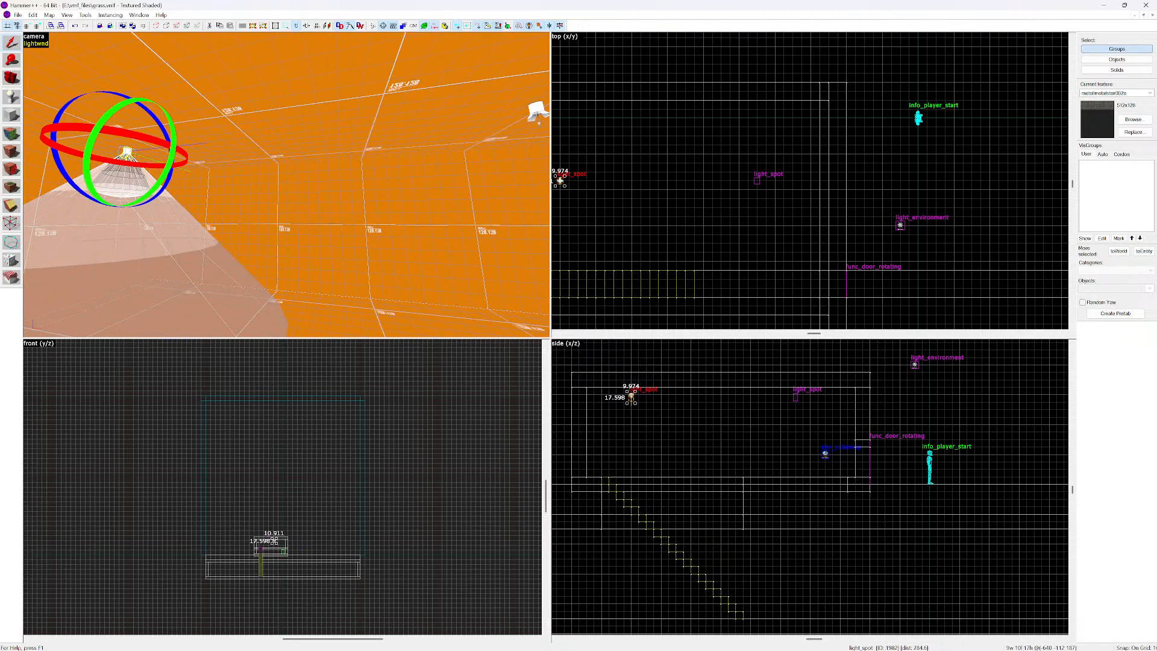
scroll(666, 176, "down", 5)
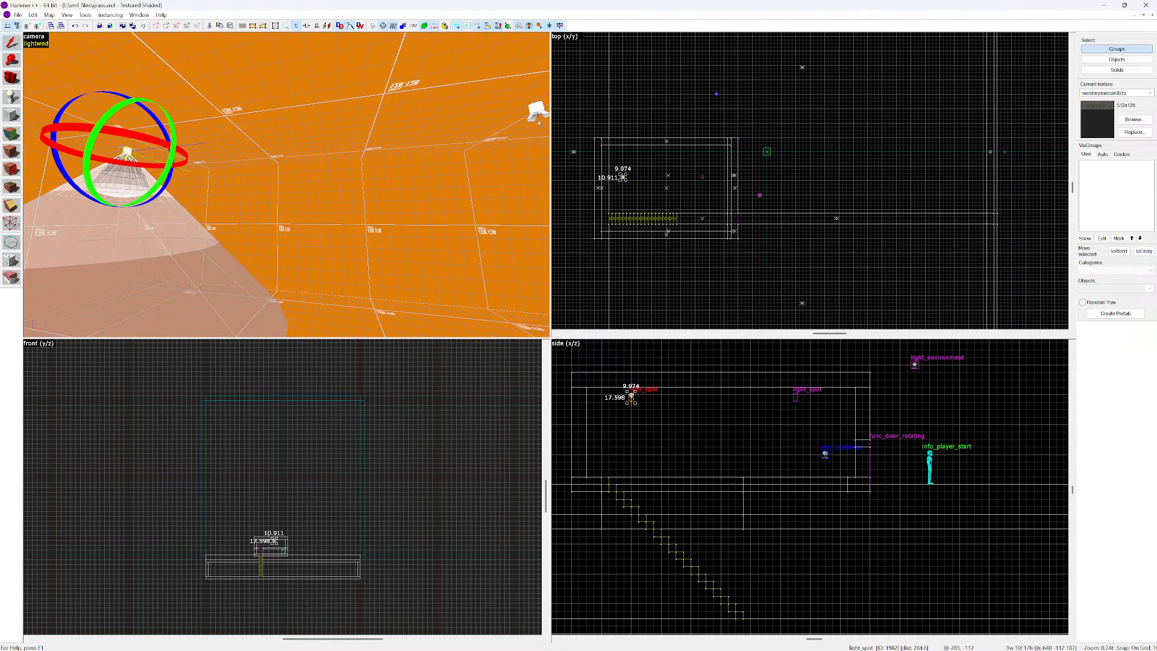
left_click(702, 176)
left_click_drag(702, 176, 832, 227)
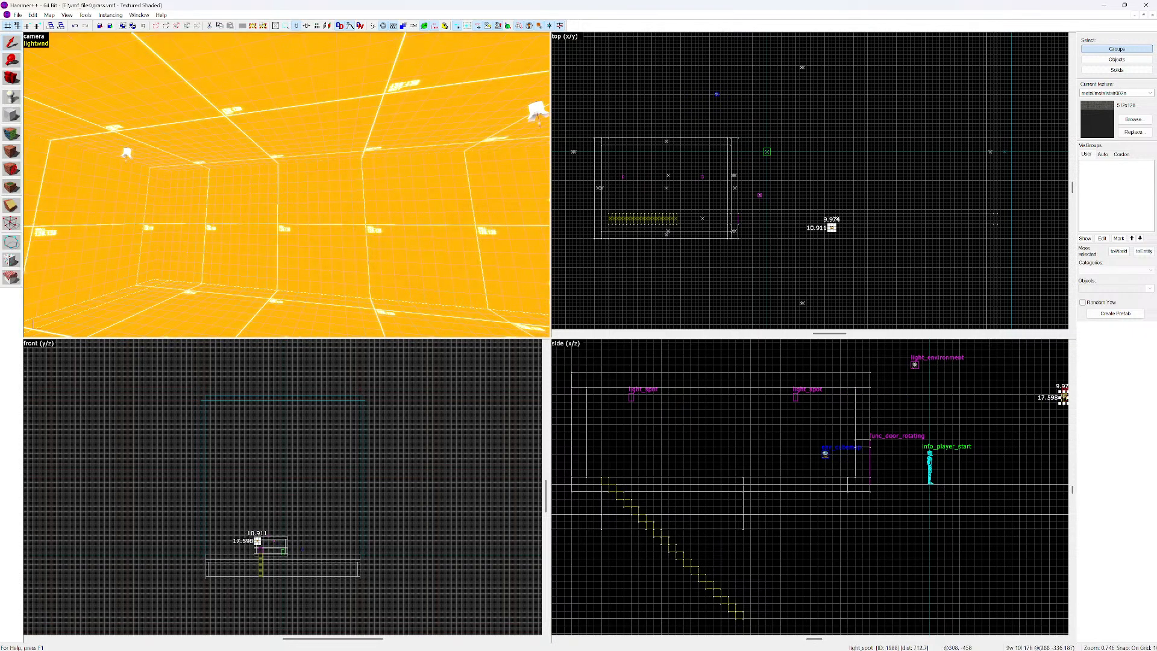
scroll(831, 228, "down", 2)
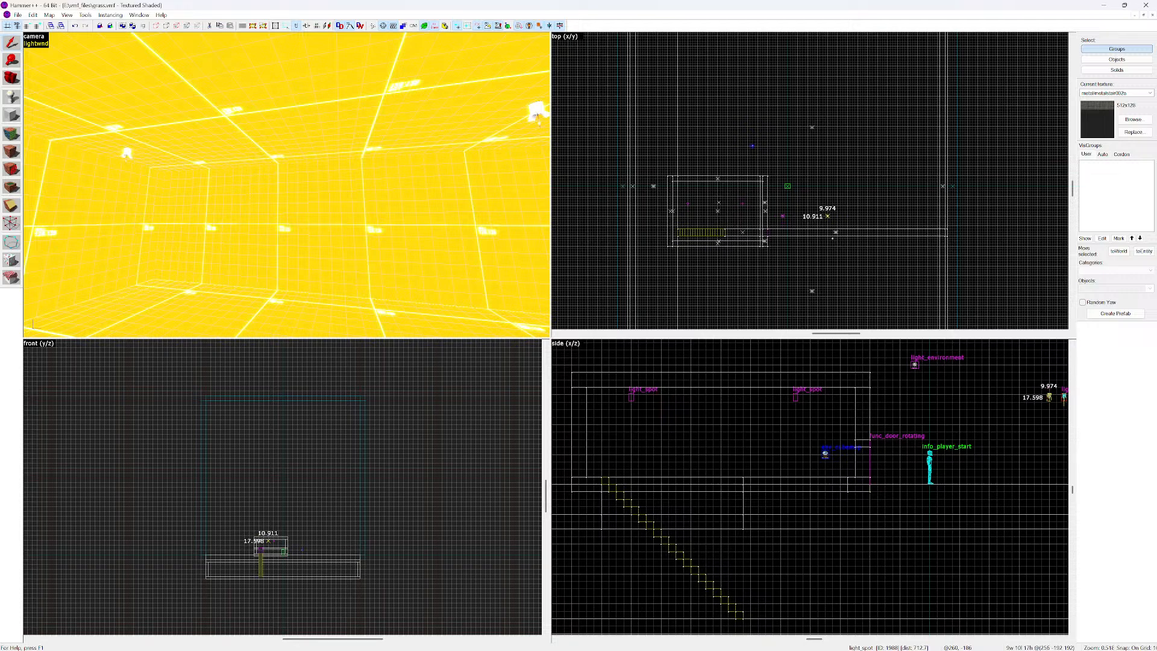
Move the copied light_spot down into the basement, beyond the foot of the stairs
left_click(825, 215)
scroll(914, 361, "down", 2)
left_click_drag(1001, 386, 883, 501)
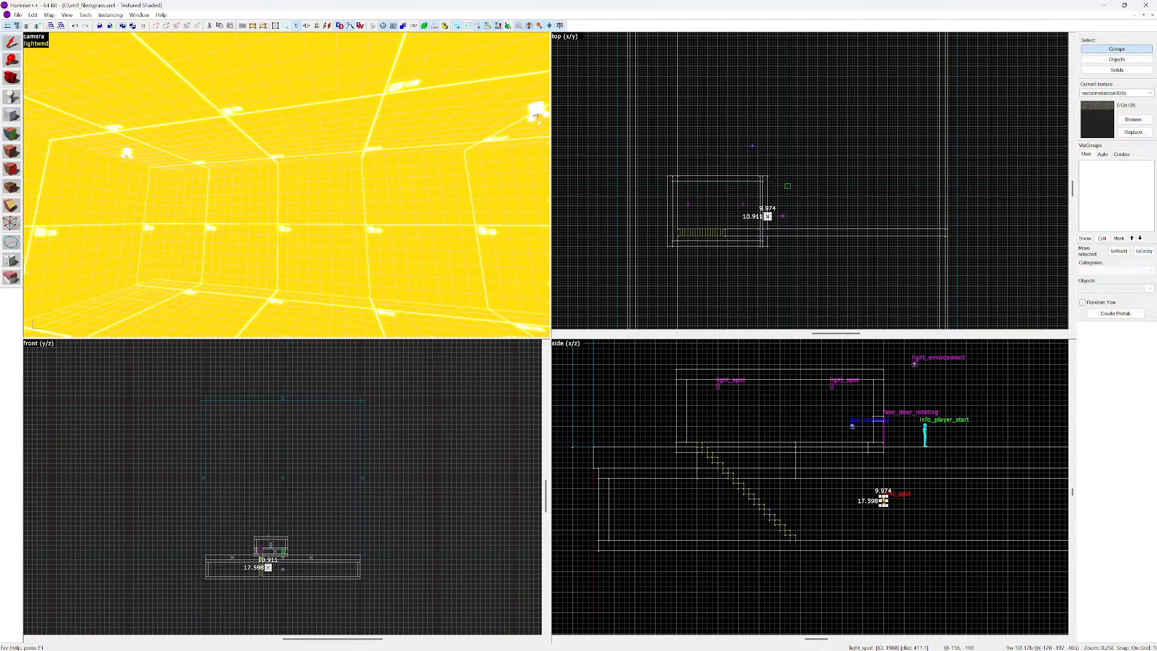
scroll(265, 572, "up", 8)
key("ctrl+shift+e")
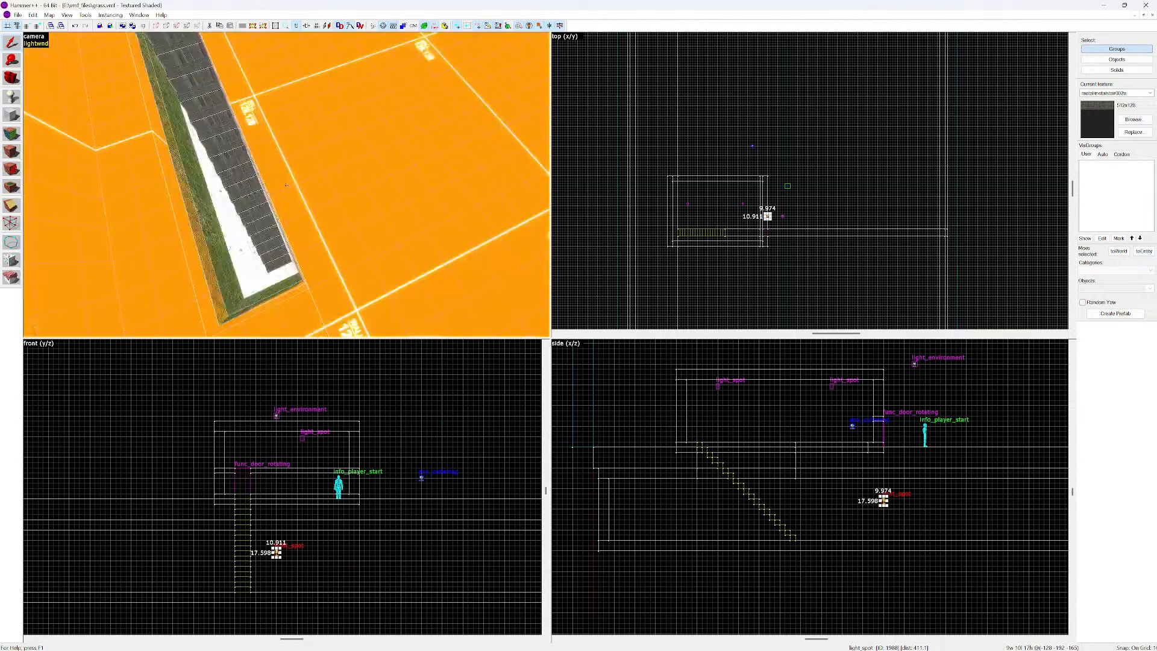
Run a full bake in the lighting preview with the camera beside the light_spot in the basement
key("w")
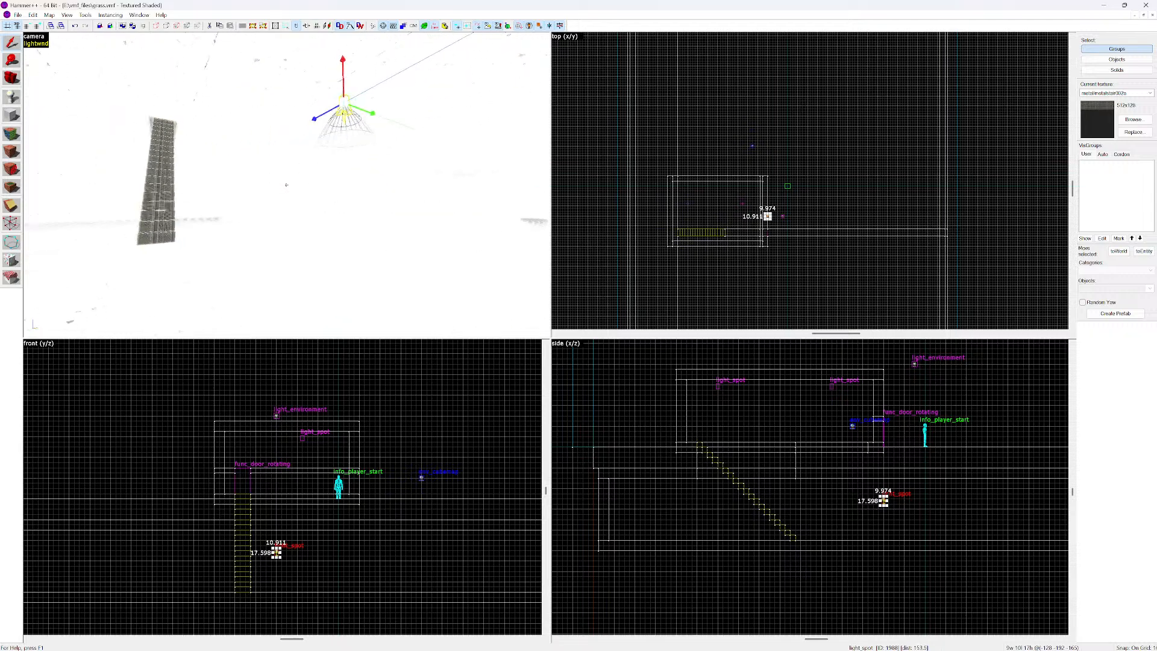
key("w")
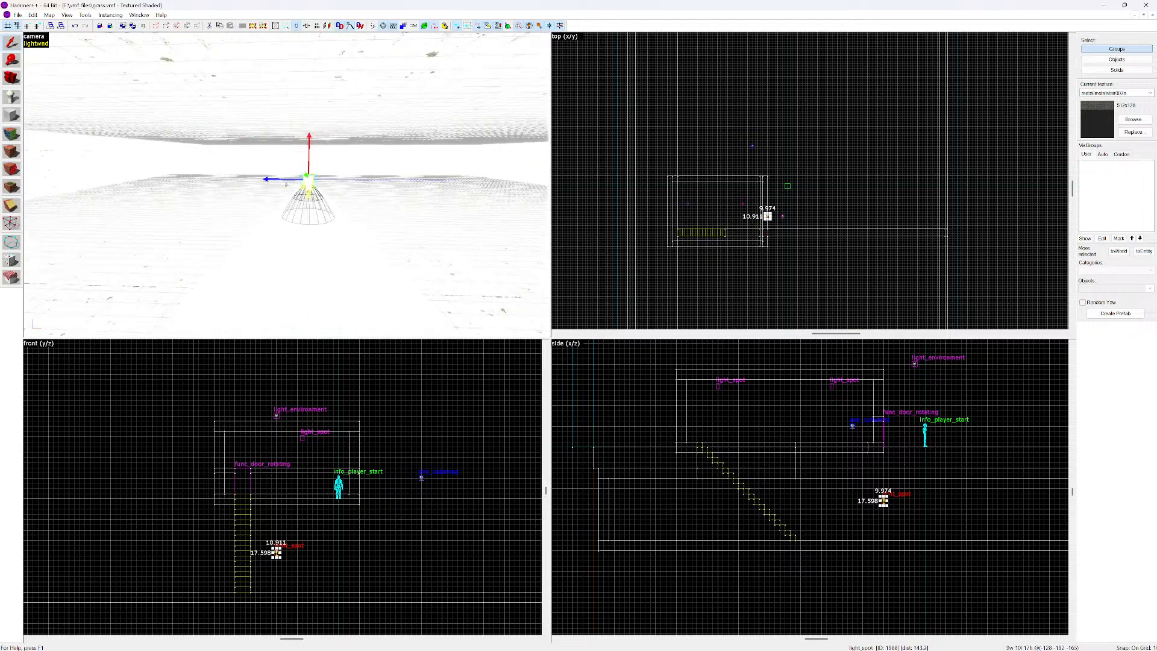
left_click(36, 44)
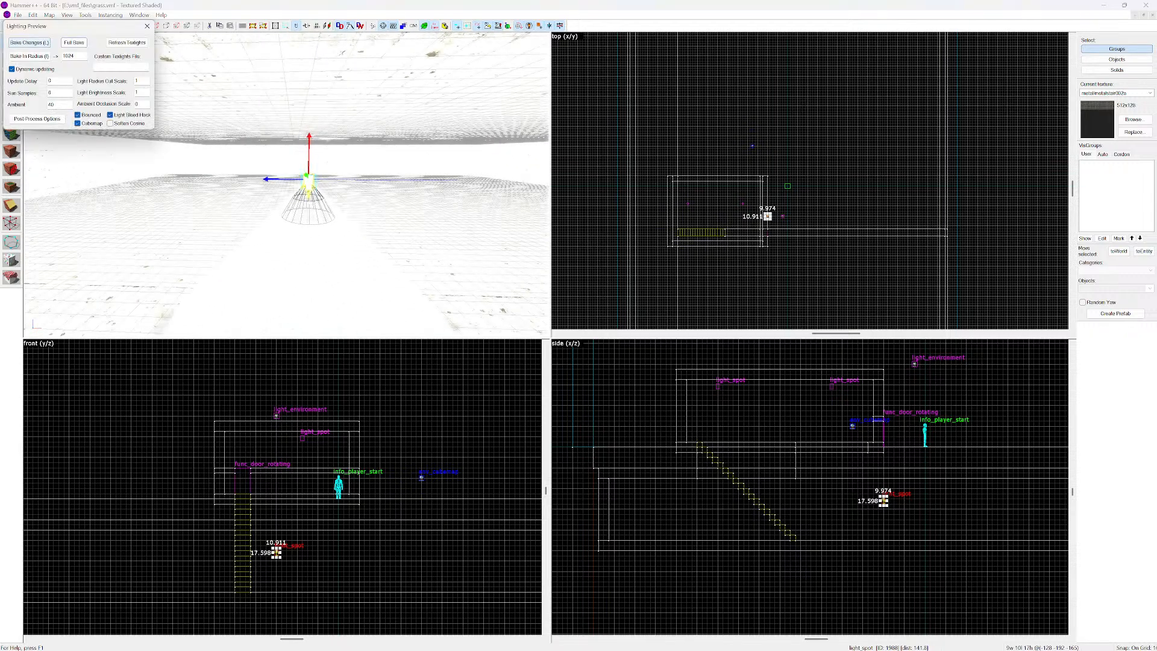
left_click(74, 42)
key("z")
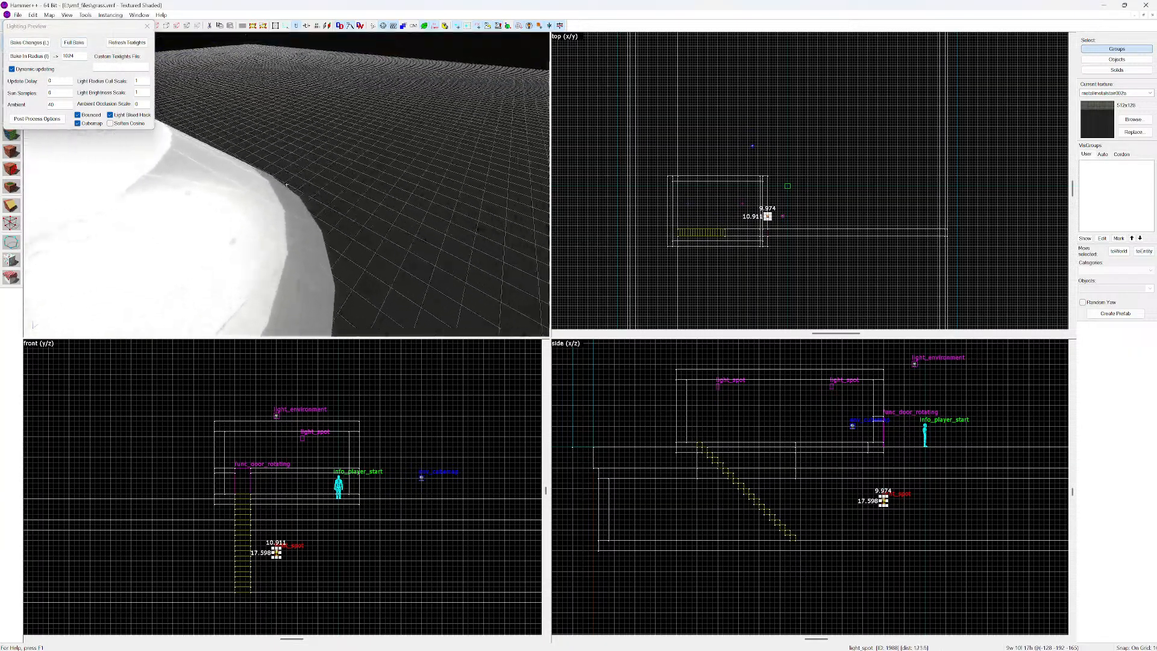
Raise the basement light_spot closer to the ceiling and close the lighting preview settings
key("a")
key("w")
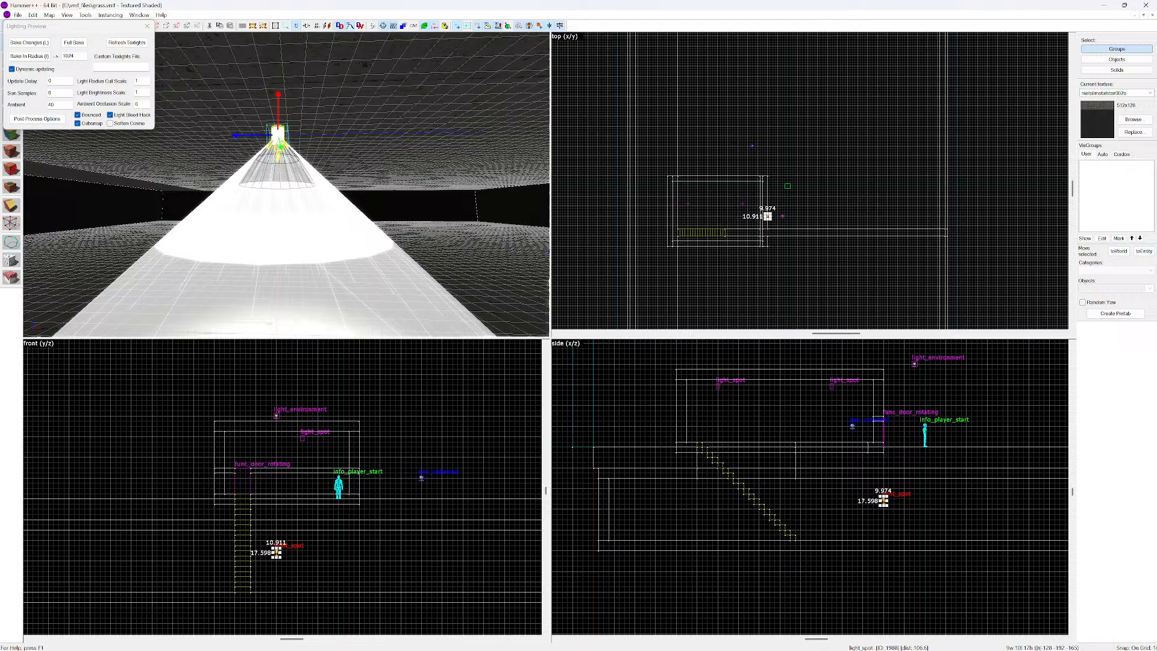
left_click_drag(278, 105, 278, 35)
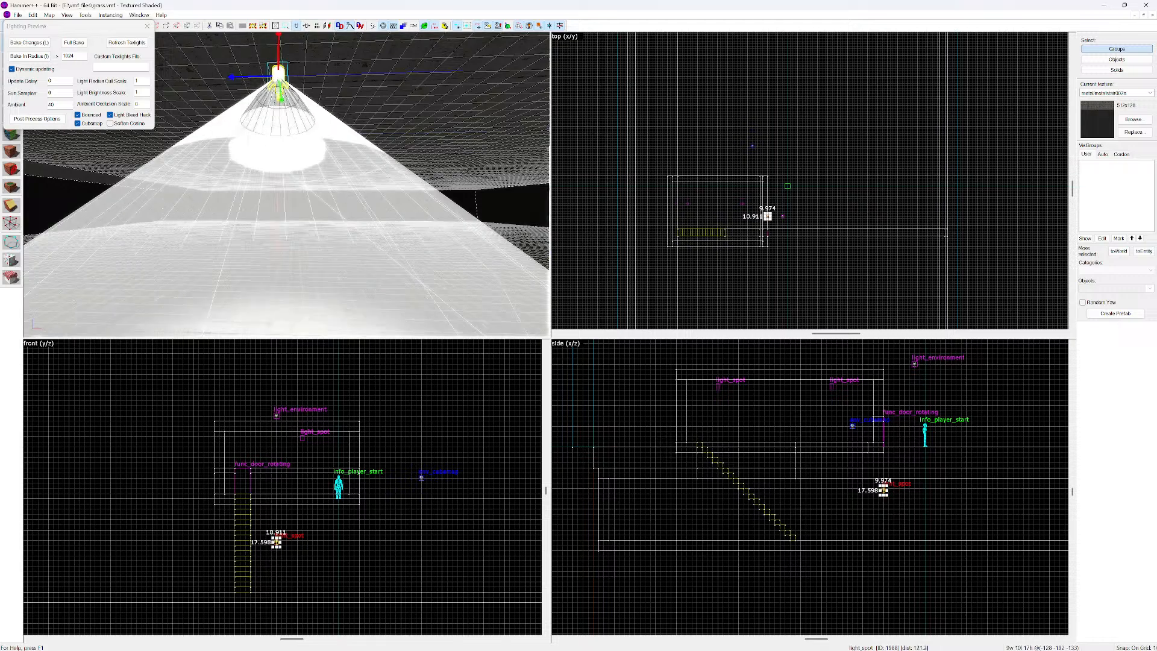
key("z")
key("s")
key("w")
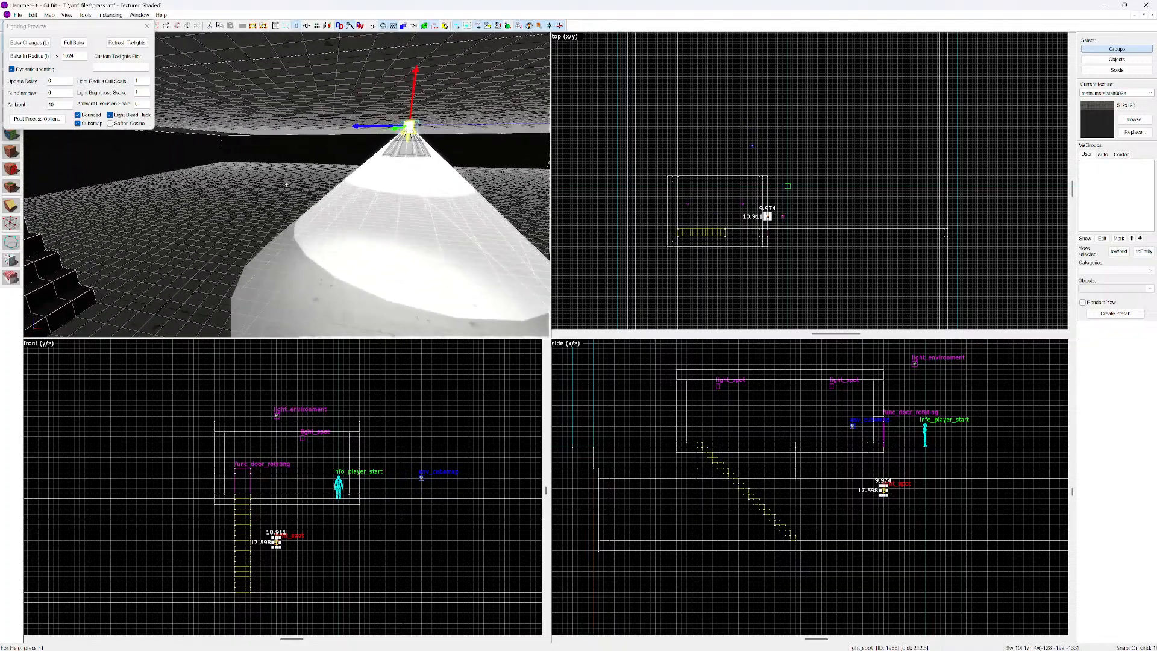
left_click(147, 26)
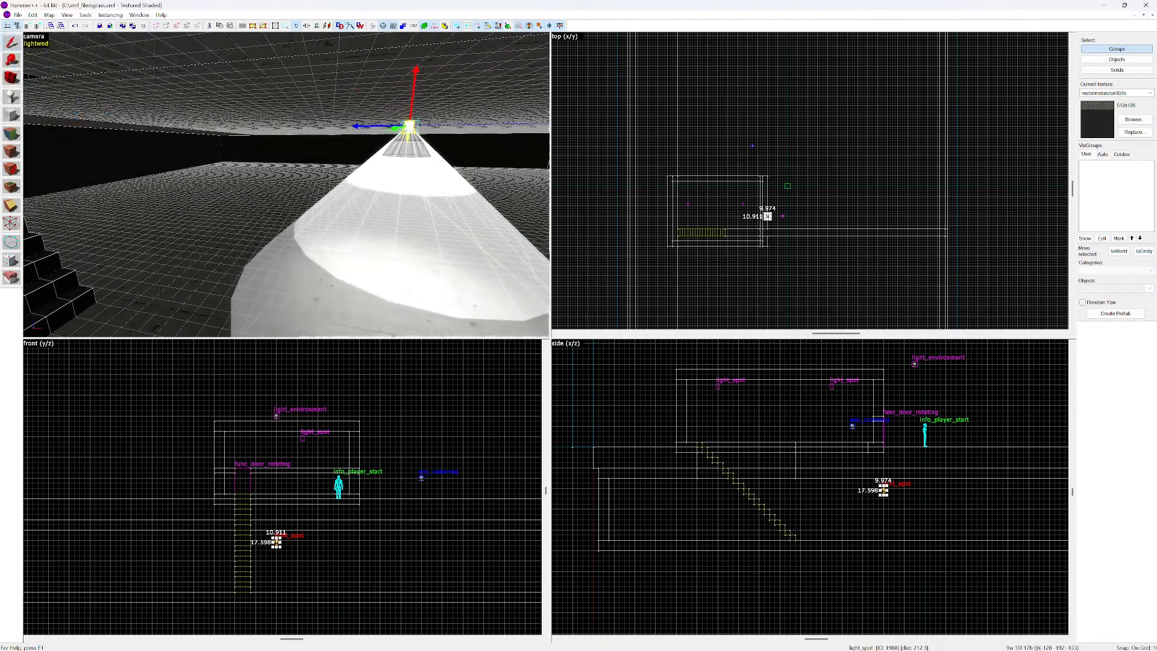
Open the basement light_spot's properties and review its brightness, falloff, cone angle, focus and maximum distance settings
key("alt+Return")
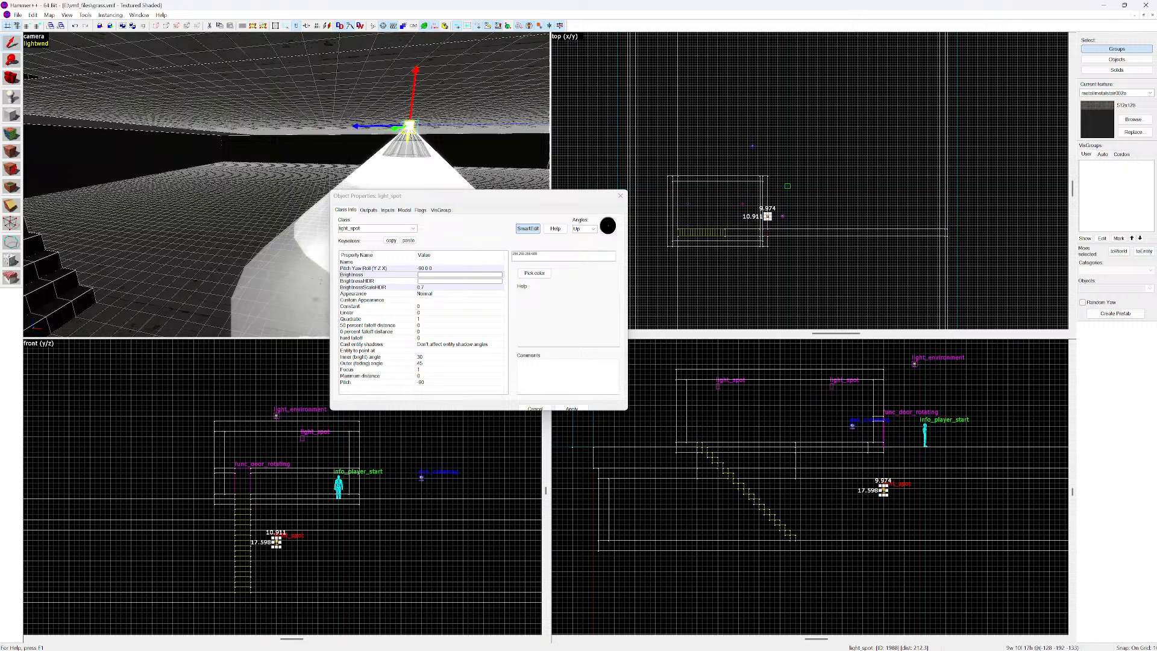
double_click(534, 253)
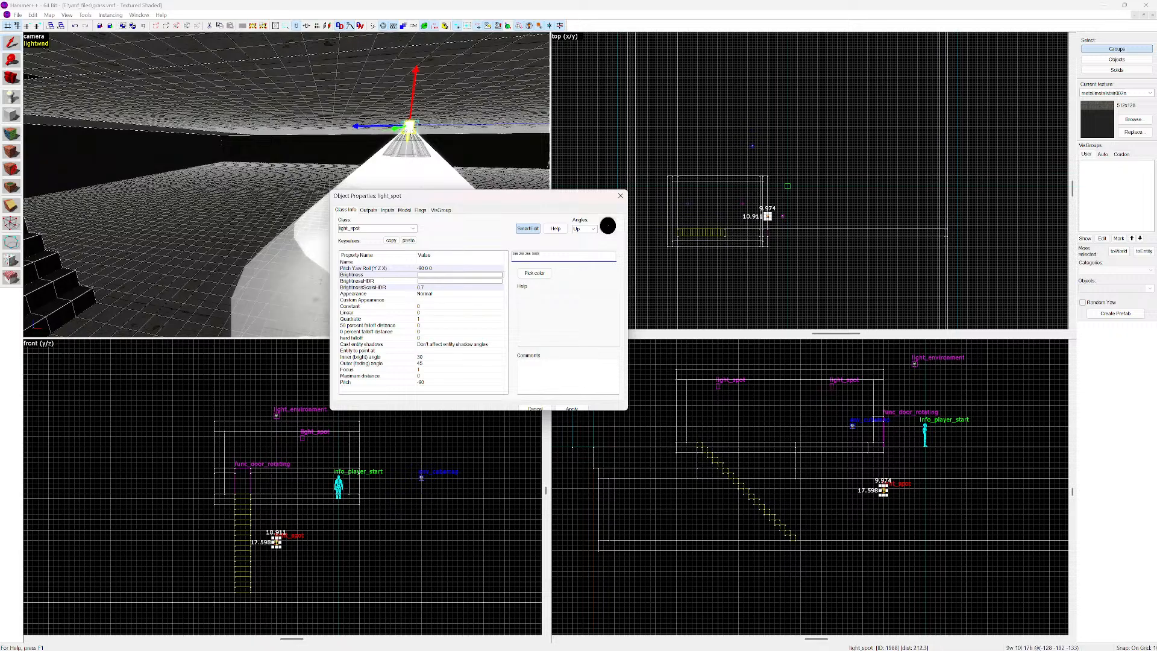
left_click(452, 299)
left_click(452, 306)
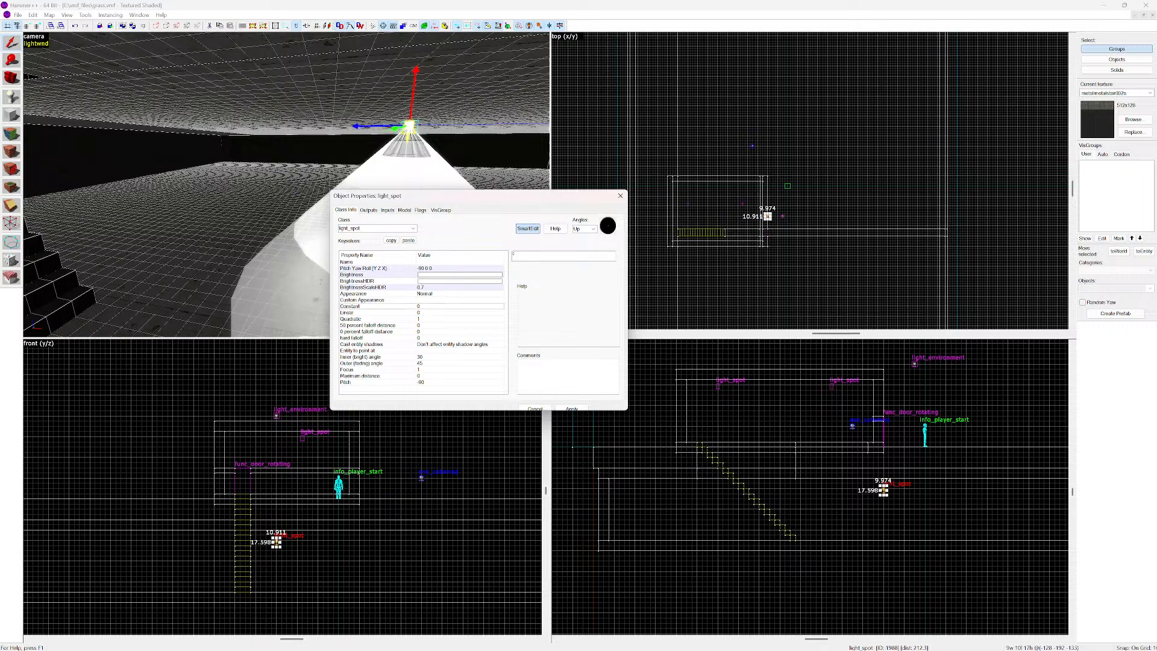
key("Down")
key("Down")
key("Down")
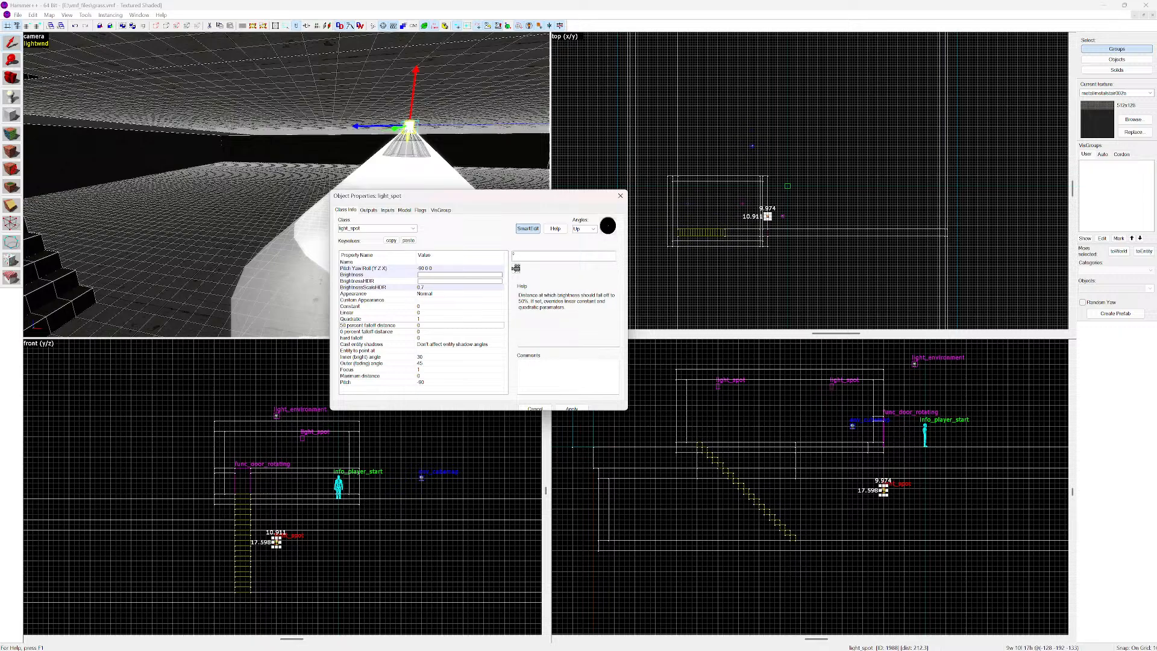
key("Down")
key("Down")
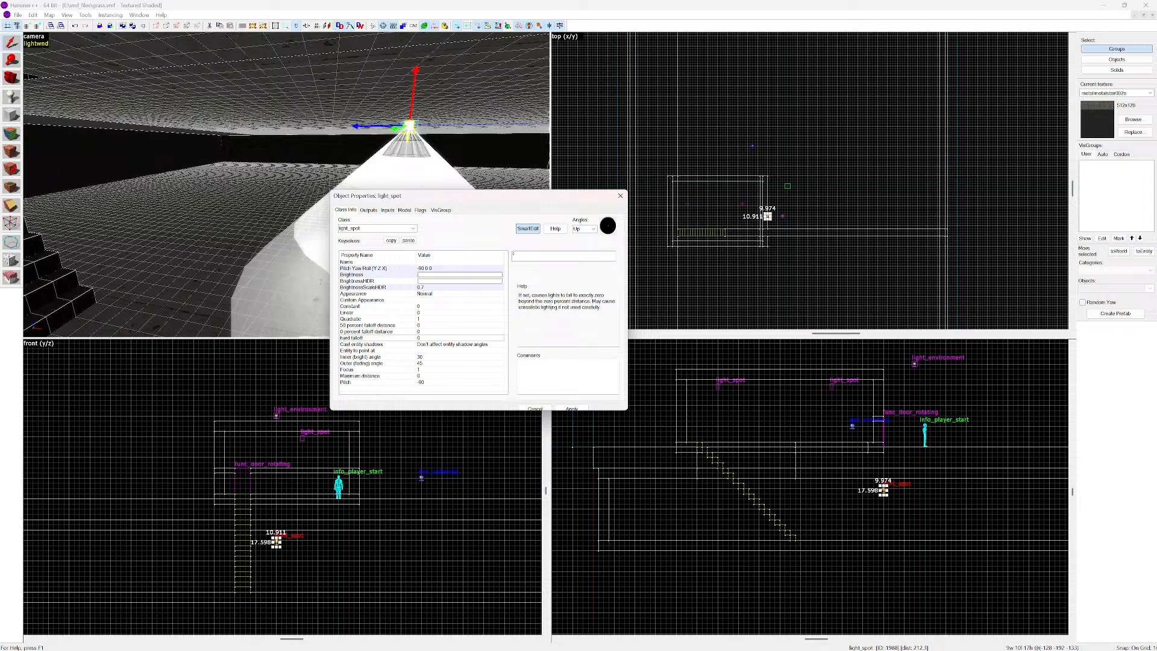
key("Down")
key("Down")
key("Down")
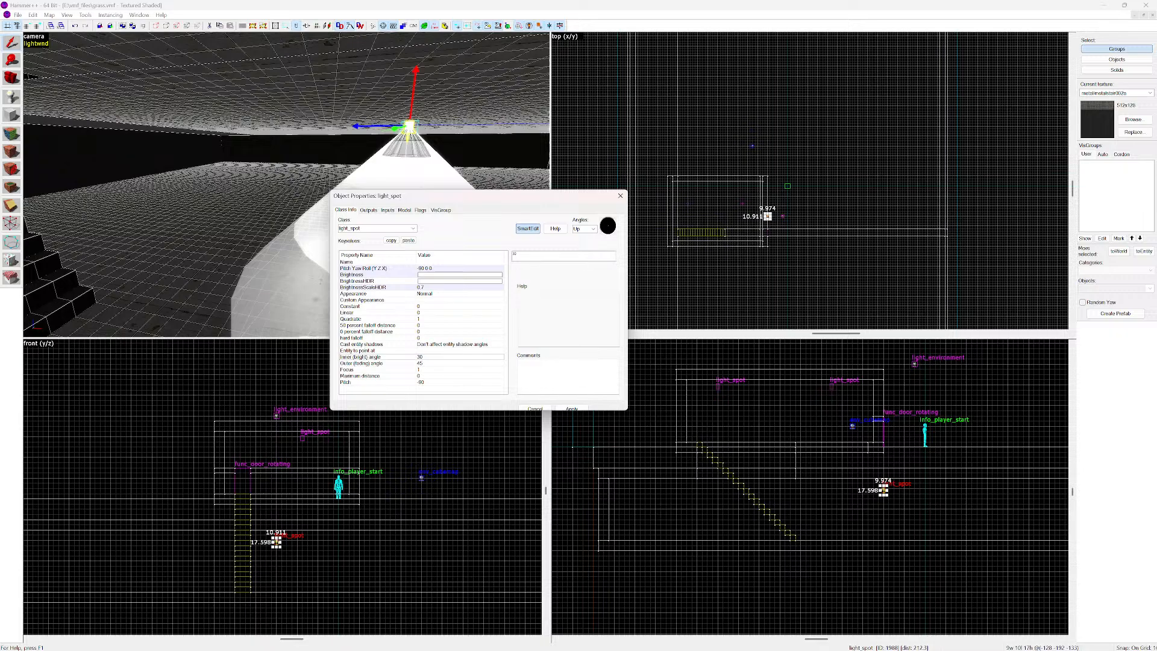
left_click(422, 375)
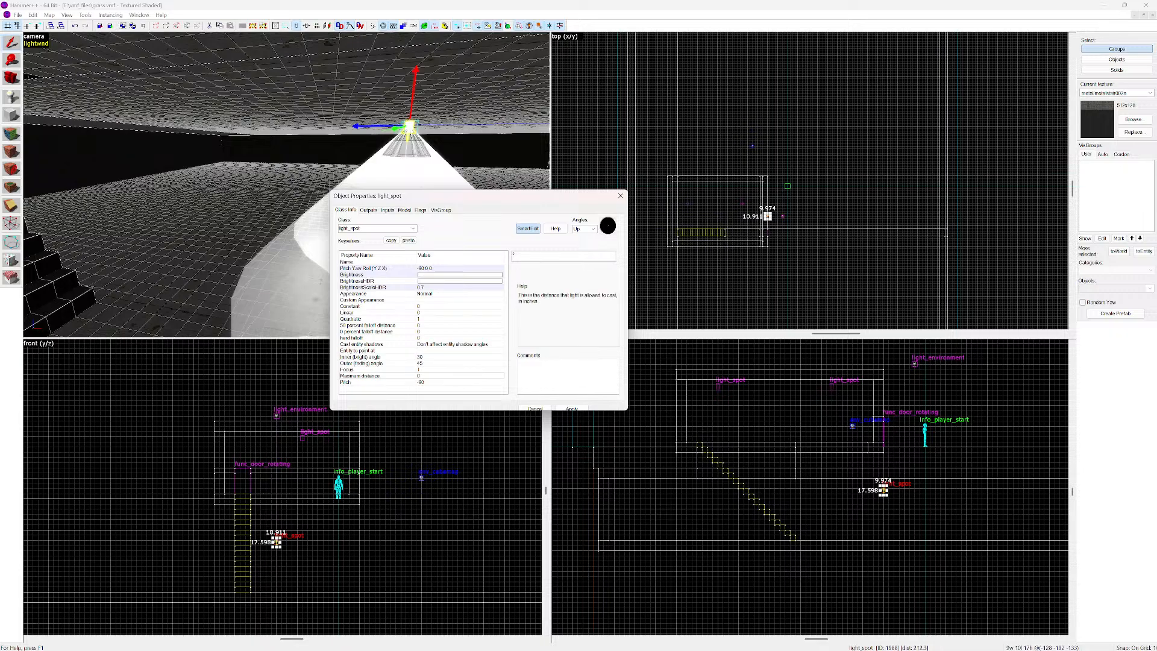
left_click(421, 370)
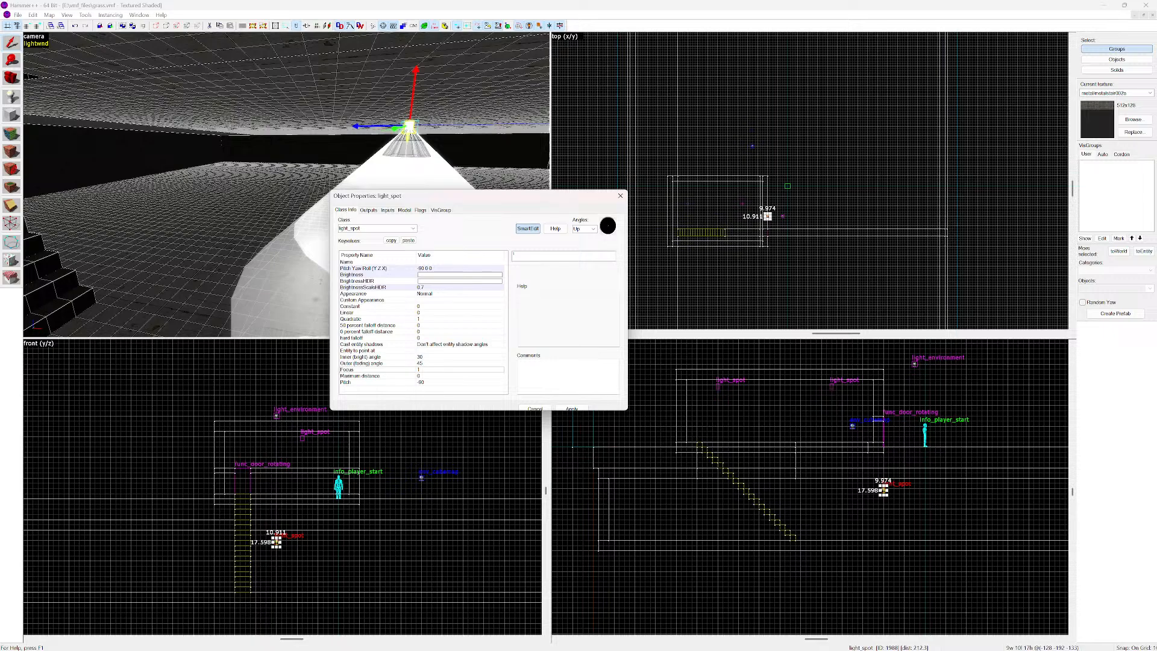
left_click(422, 363)
Set the basement light_spot's inner (bright) angle to 50 and its outer (fading) angle to 60
left_click(422, 357)
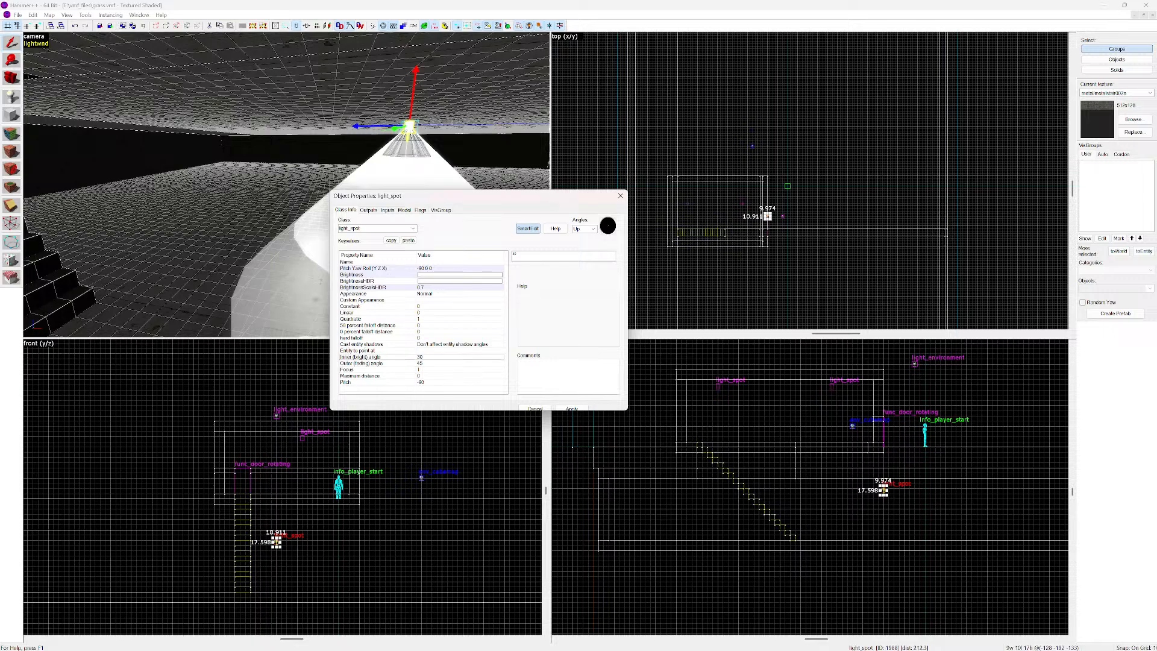
double_click(516, 253)
type("50")
key("Return")
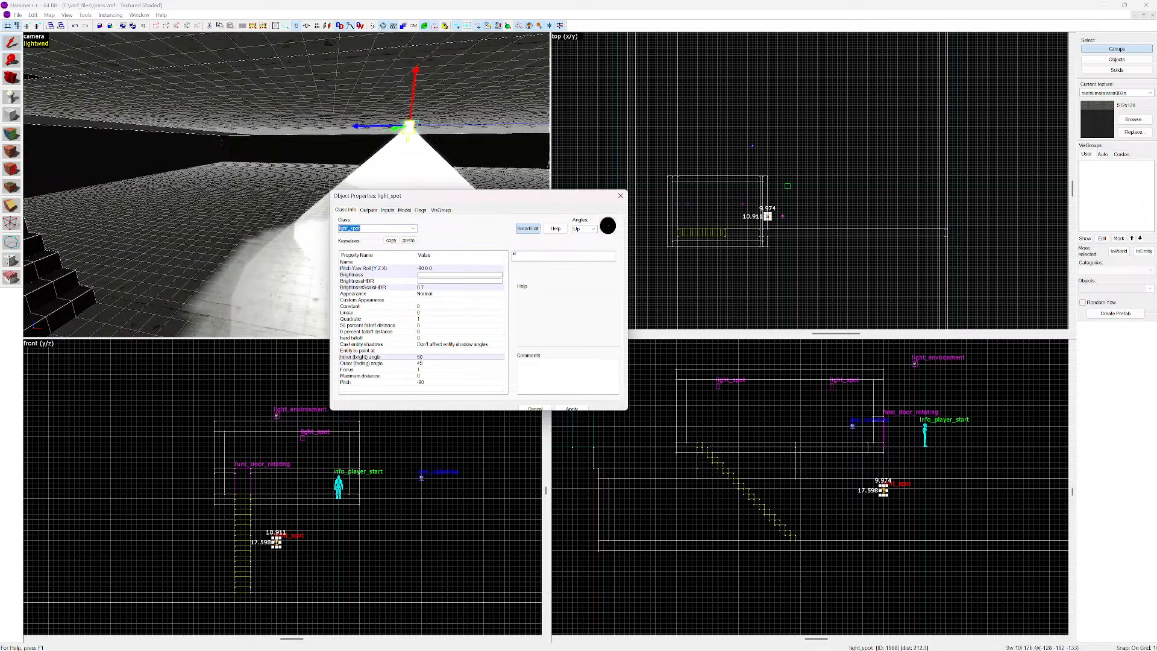
double_click(422, 363)
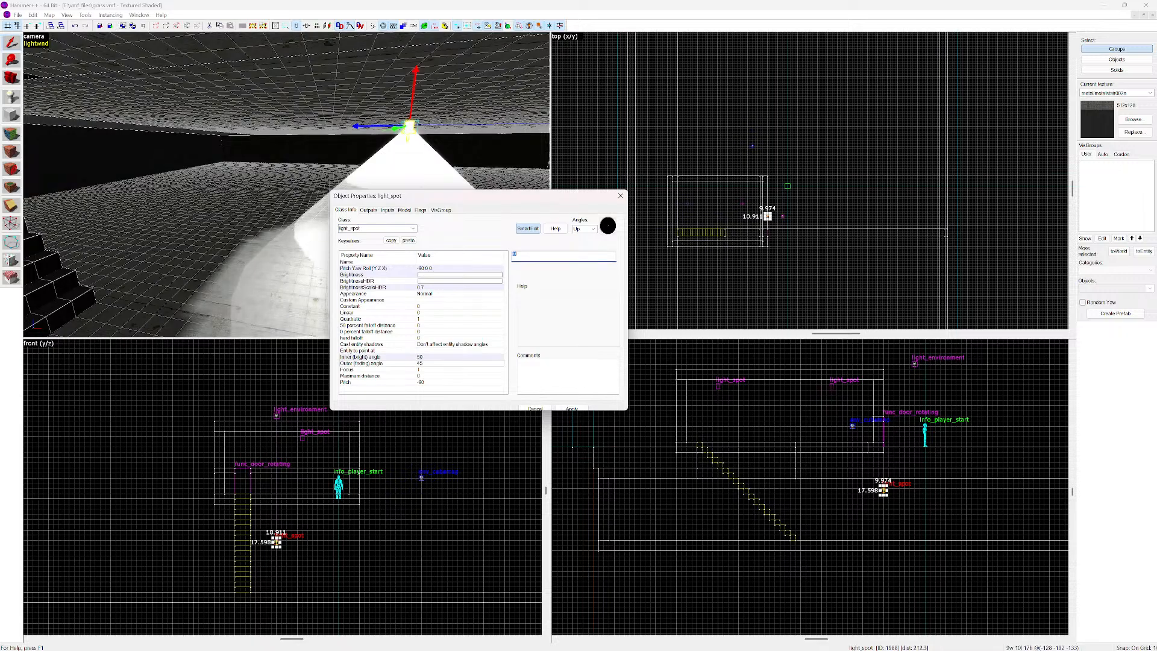
type("60")
key("Return")
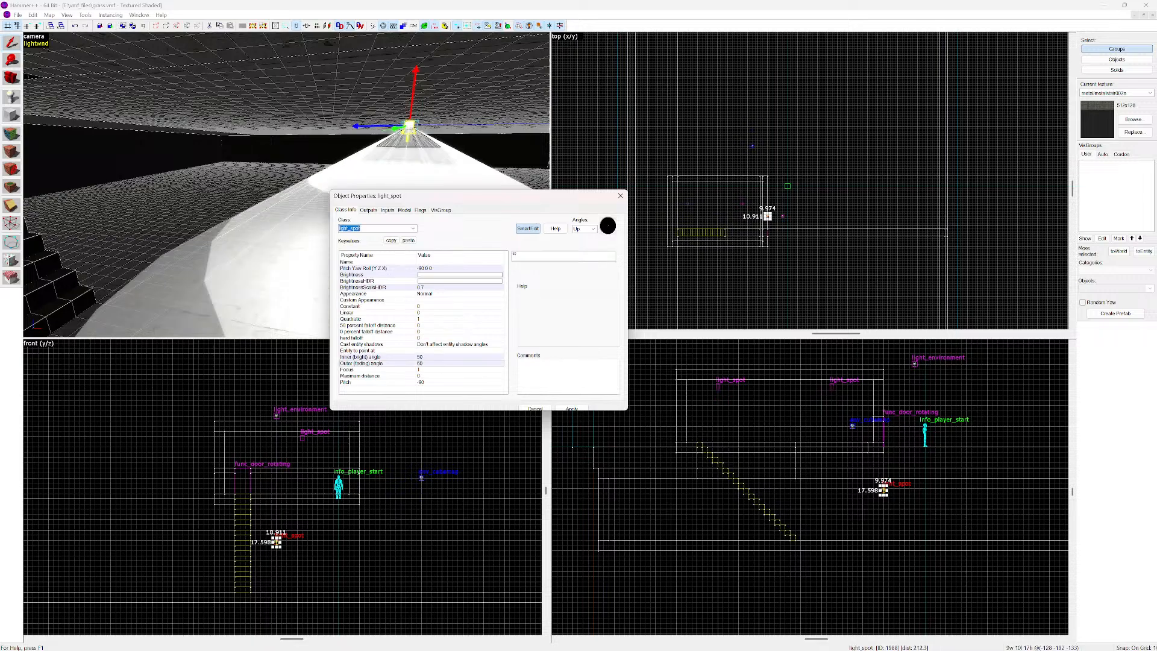
Widen the basement light_spot's outer (fading) angle to 70 and close its properties
left_click(514, 254)
type("70")
key("Return")
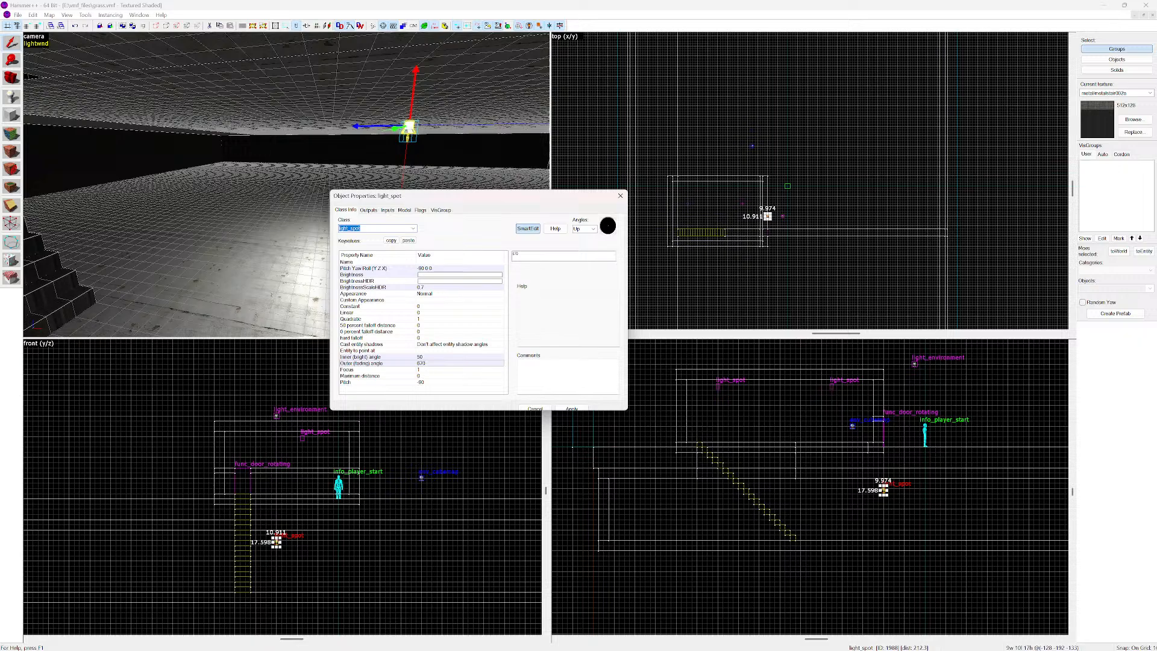
left_click(514, 254)
key("Return")
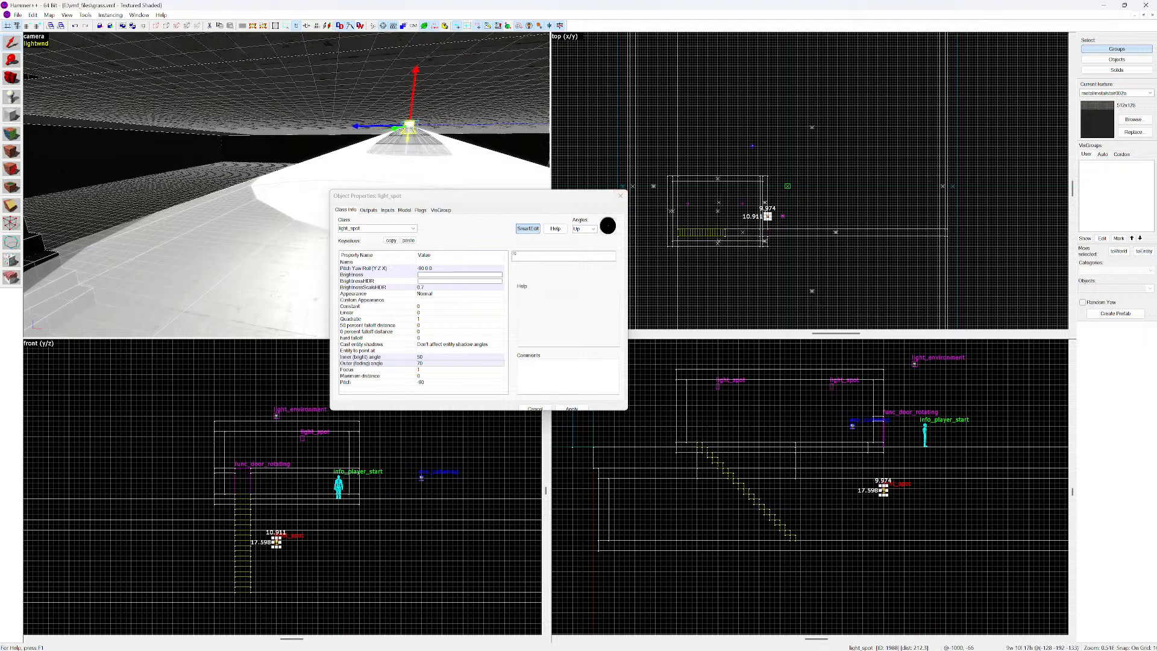
left_click(620, 195)
Run another full lighting preview bake with the widened basement light_spot and clear the selection
key("z")
key("s")
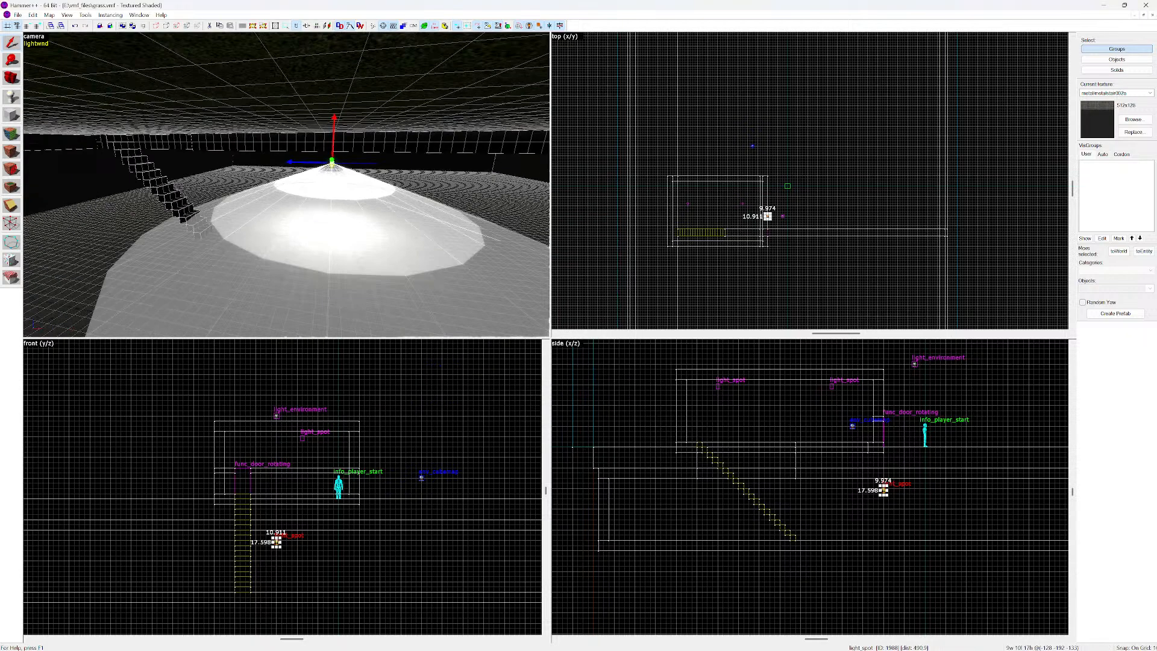
key("s")
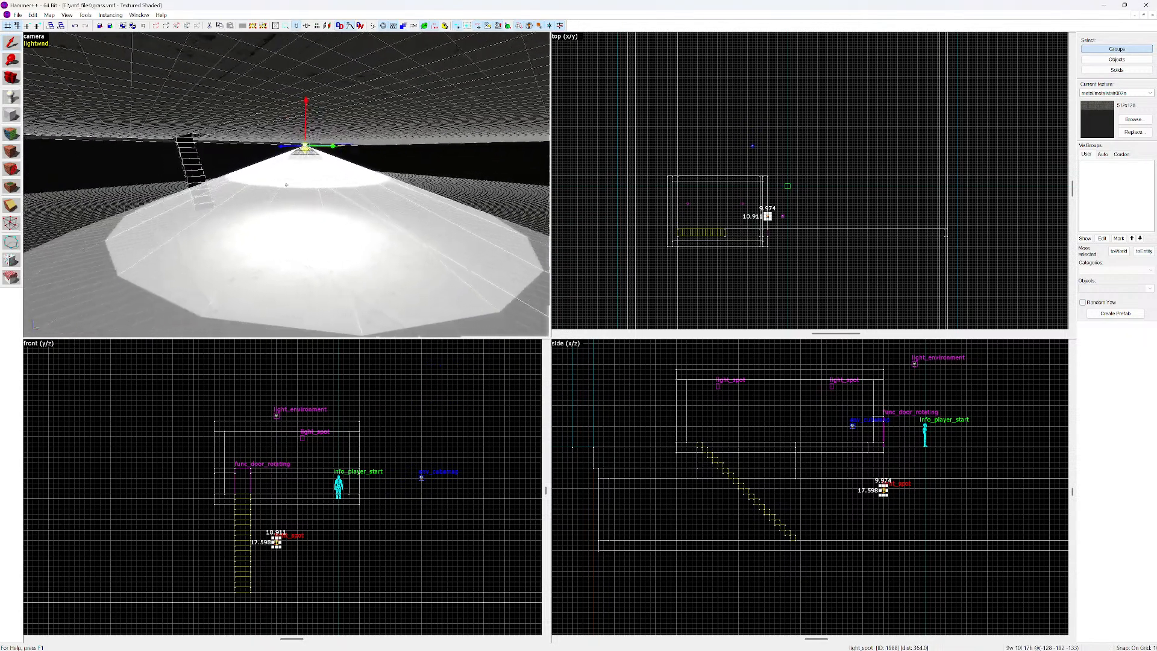
key("w")
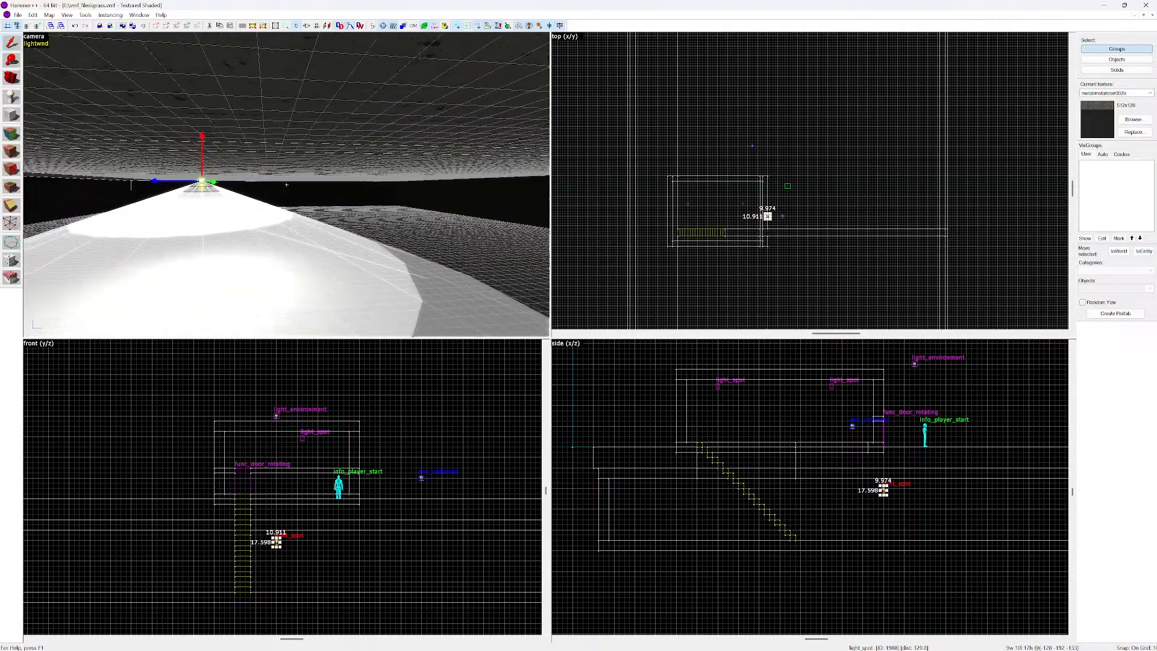
key("d")
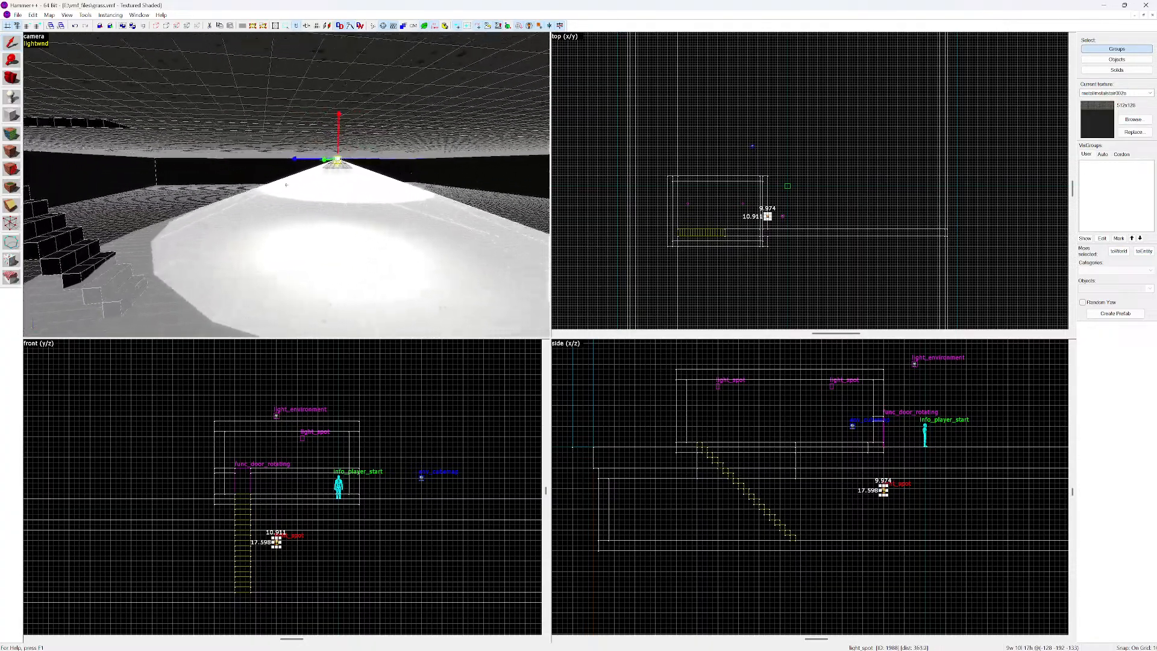
left_click(299, 164)
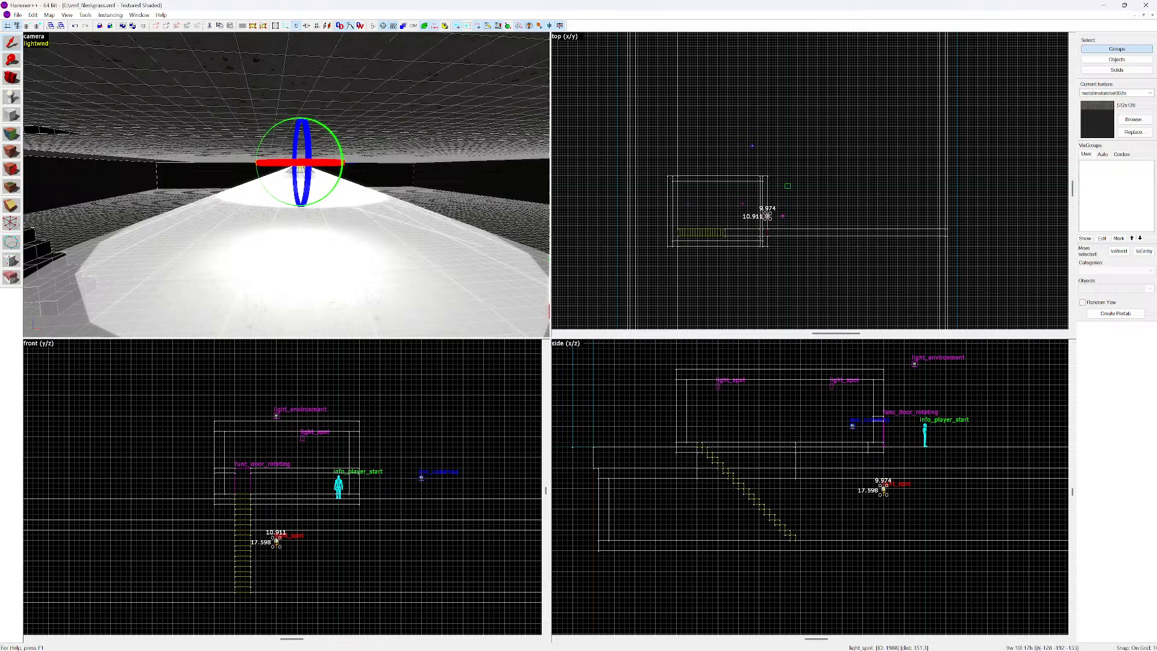
left_click(300, 164)
left_click(35, 44)
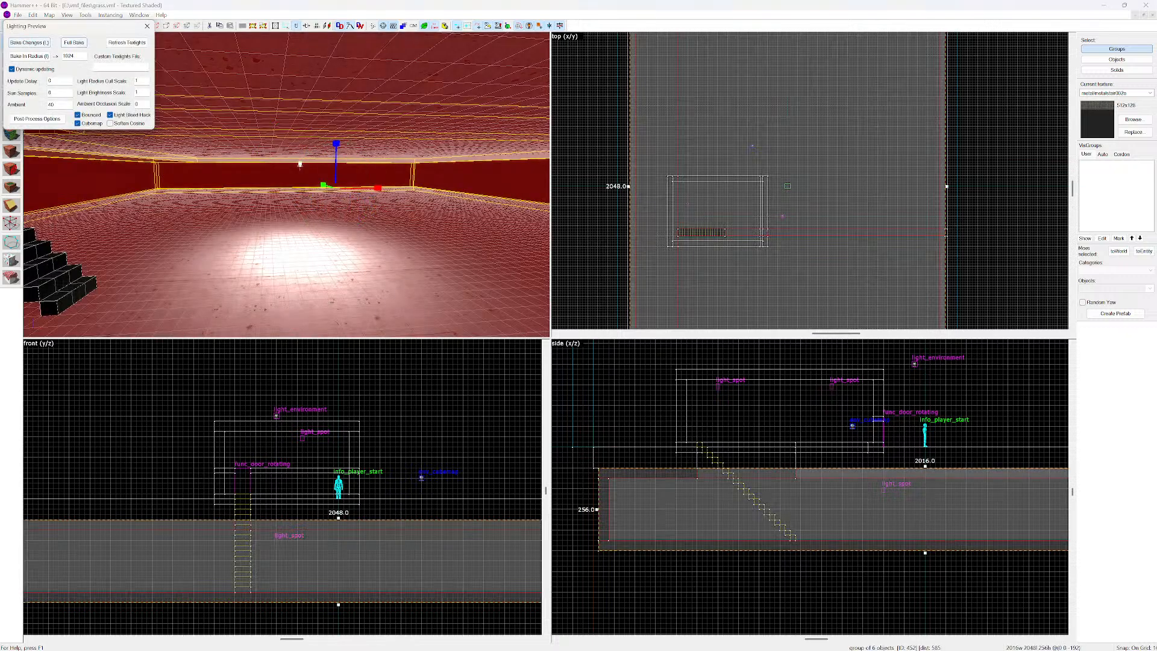
left_click(74, 43)
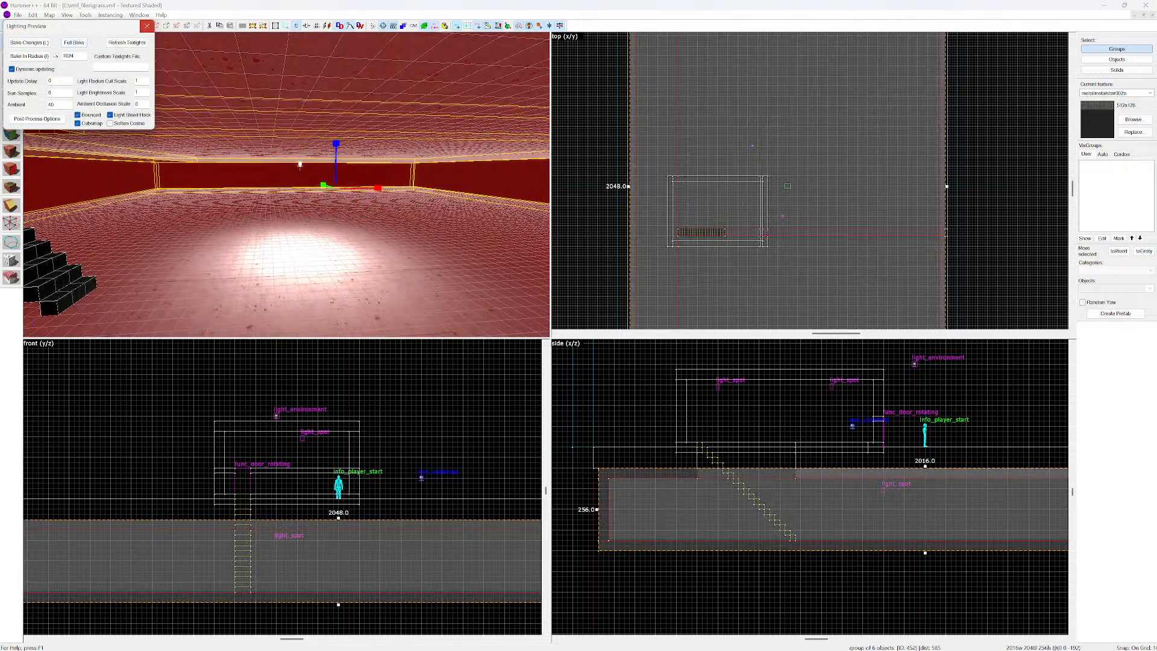
left_click(146, 26)
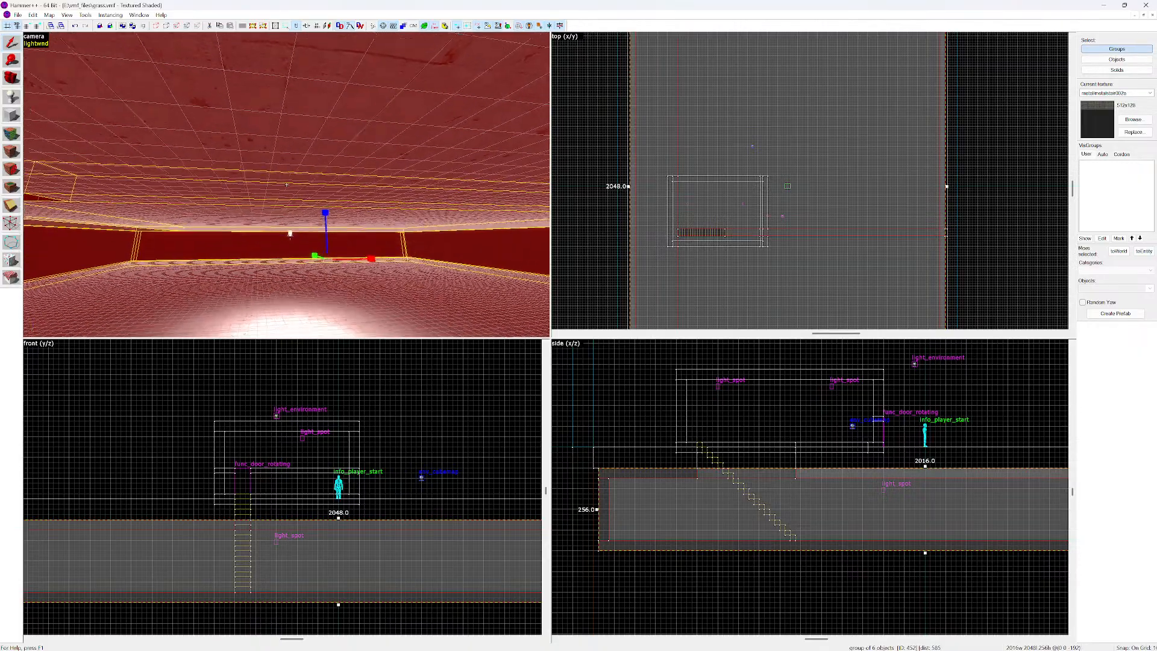
key("Escape")
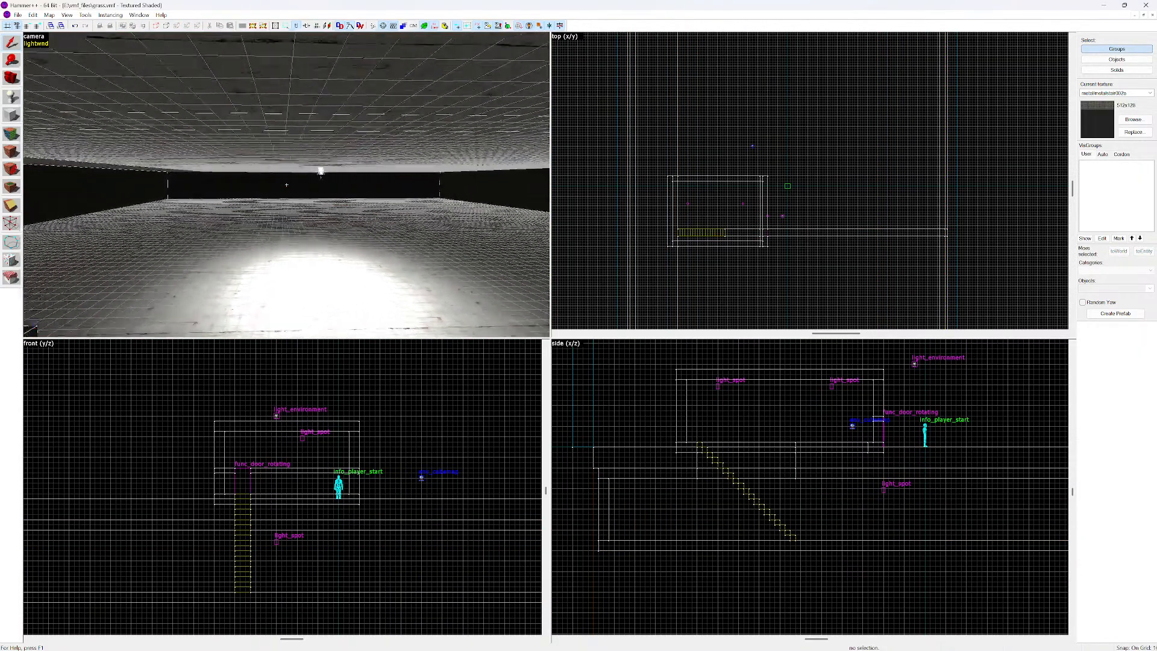
Examine the baked light on the basement floor and around the stairs from several viewpoints
key("s")
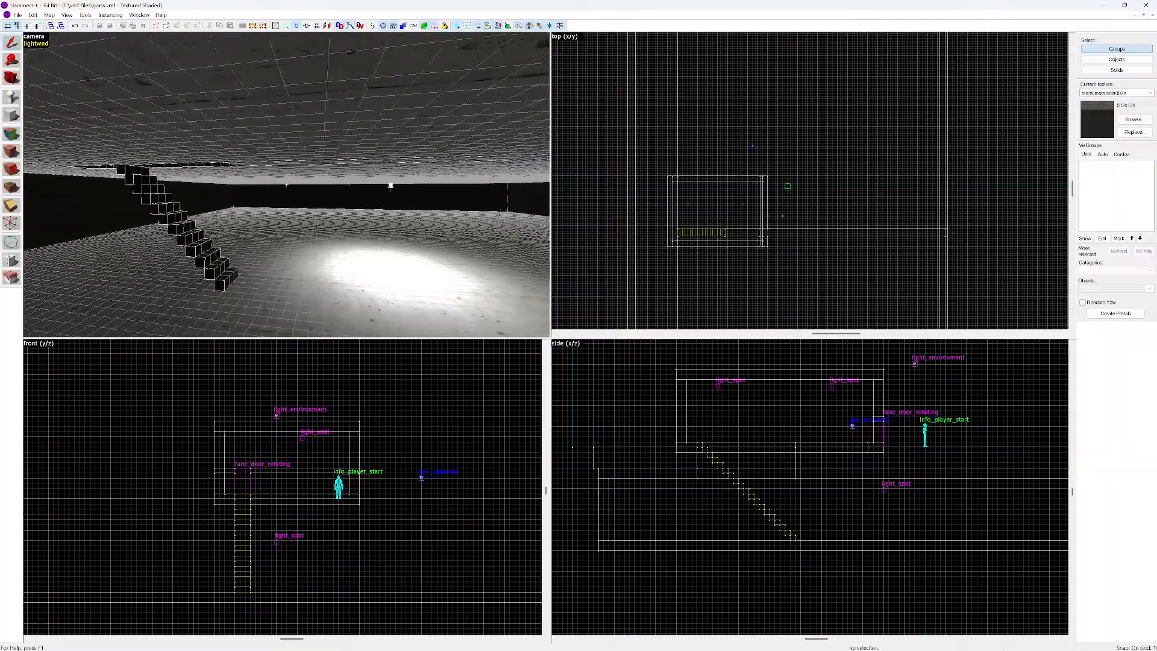
key("w")
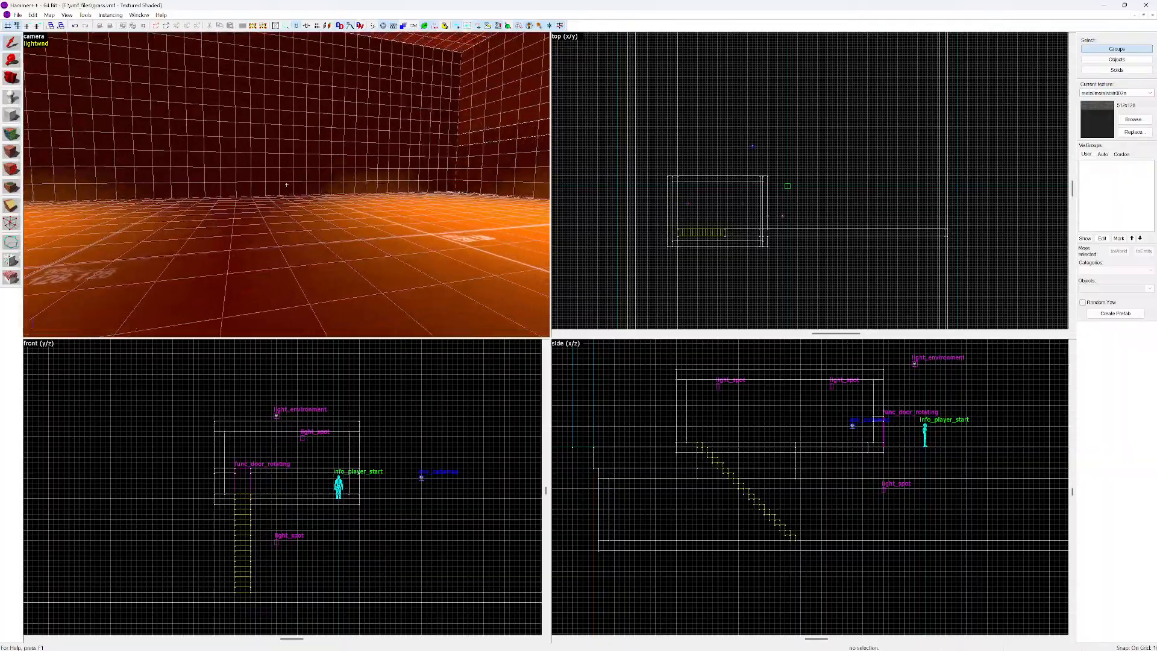
key("w")
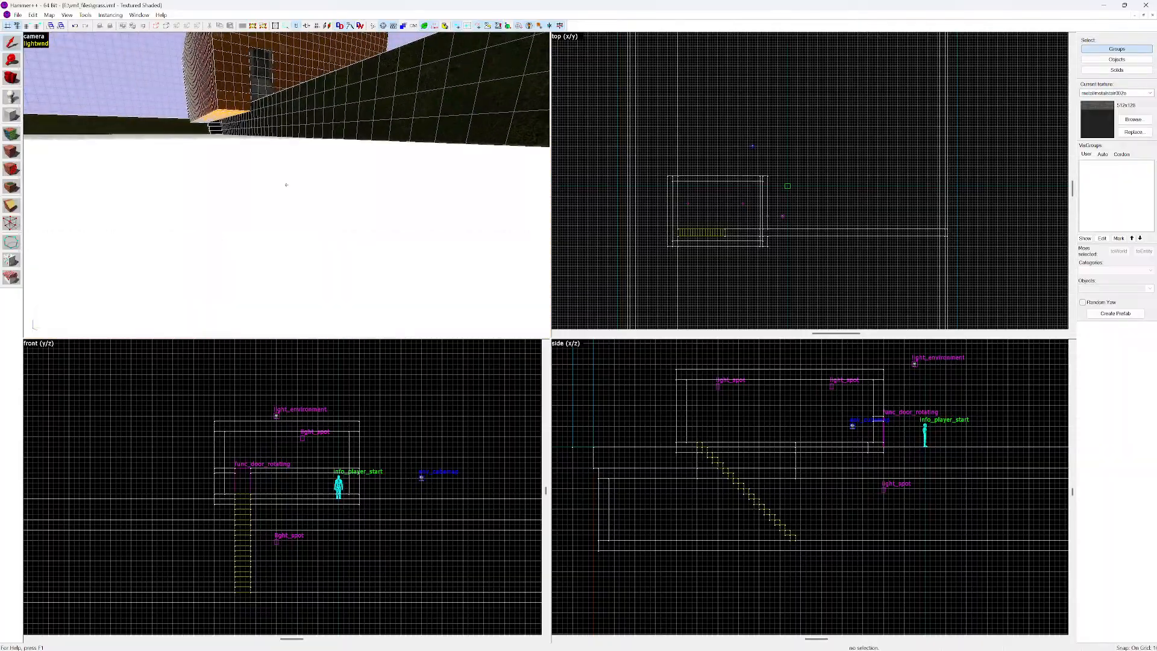
key("w")
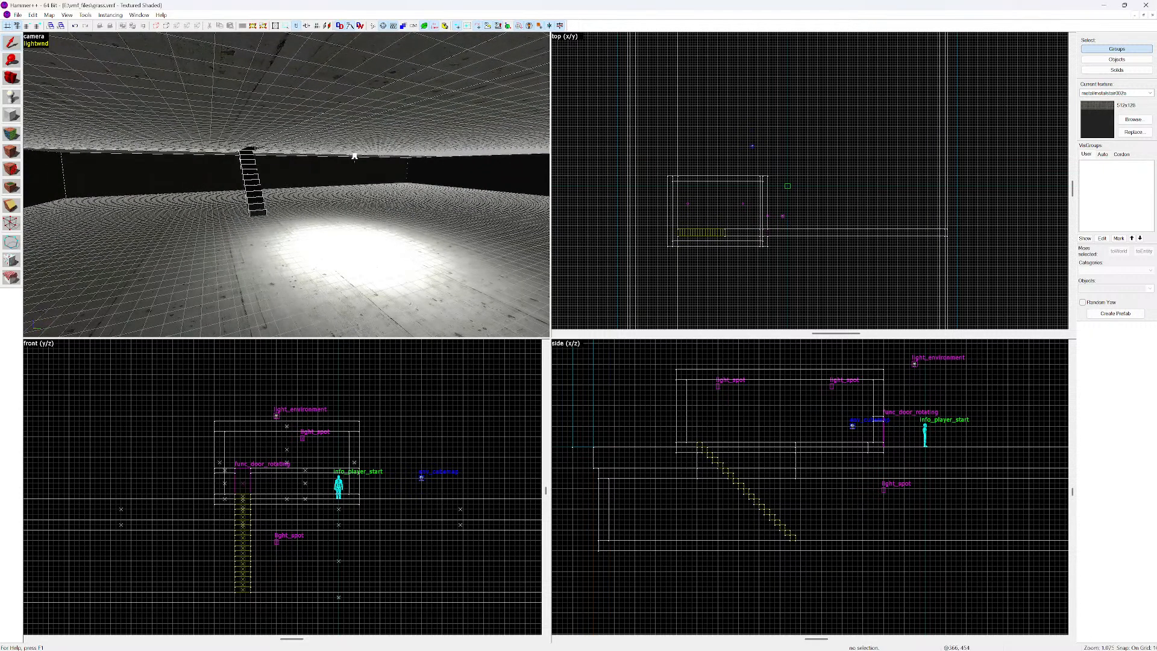
Select the basement light_spot and review its properties, including the brightness and cone angles
scroll(432, 497, "down", 2)
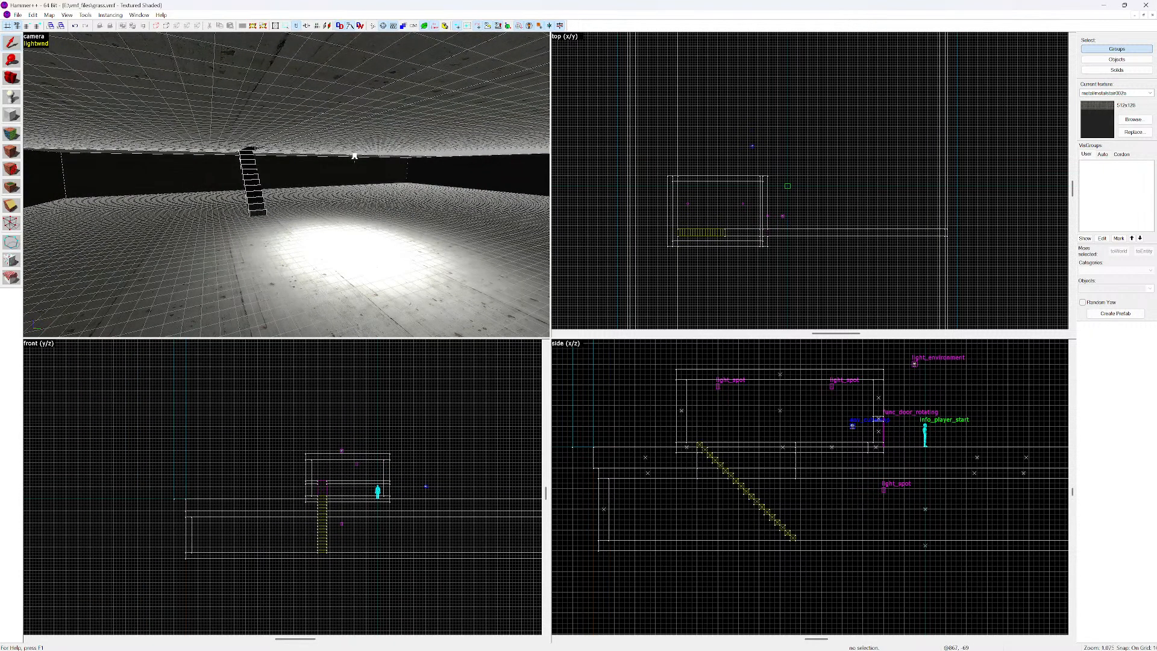
scroll(891, 498, "down", 1)
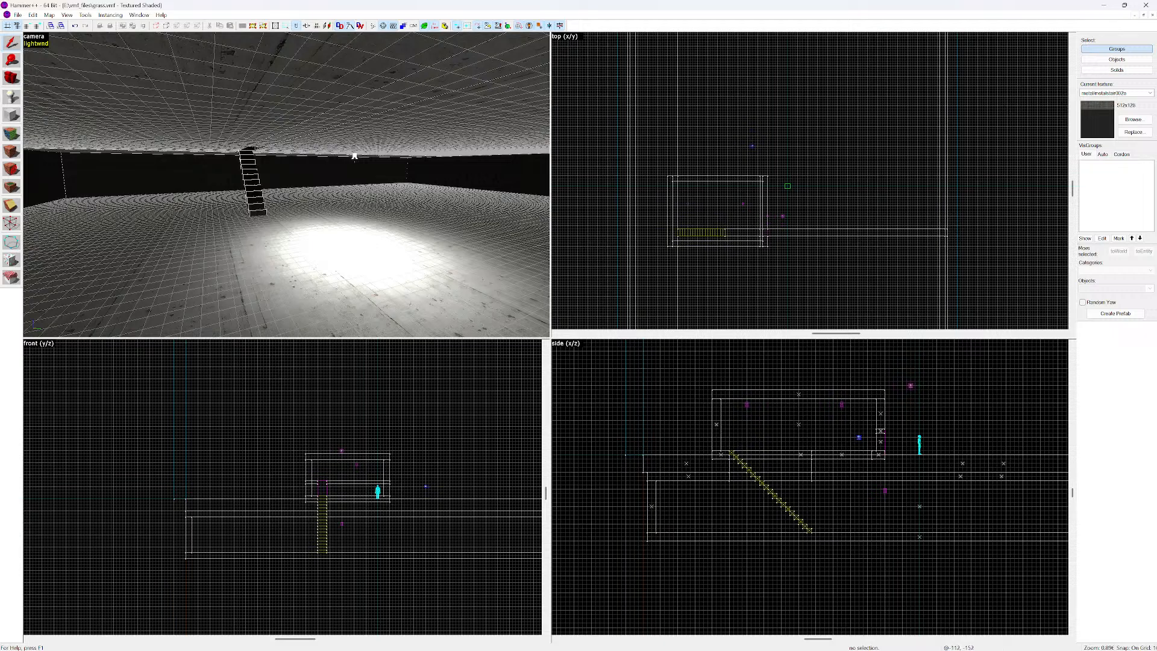
key("d")
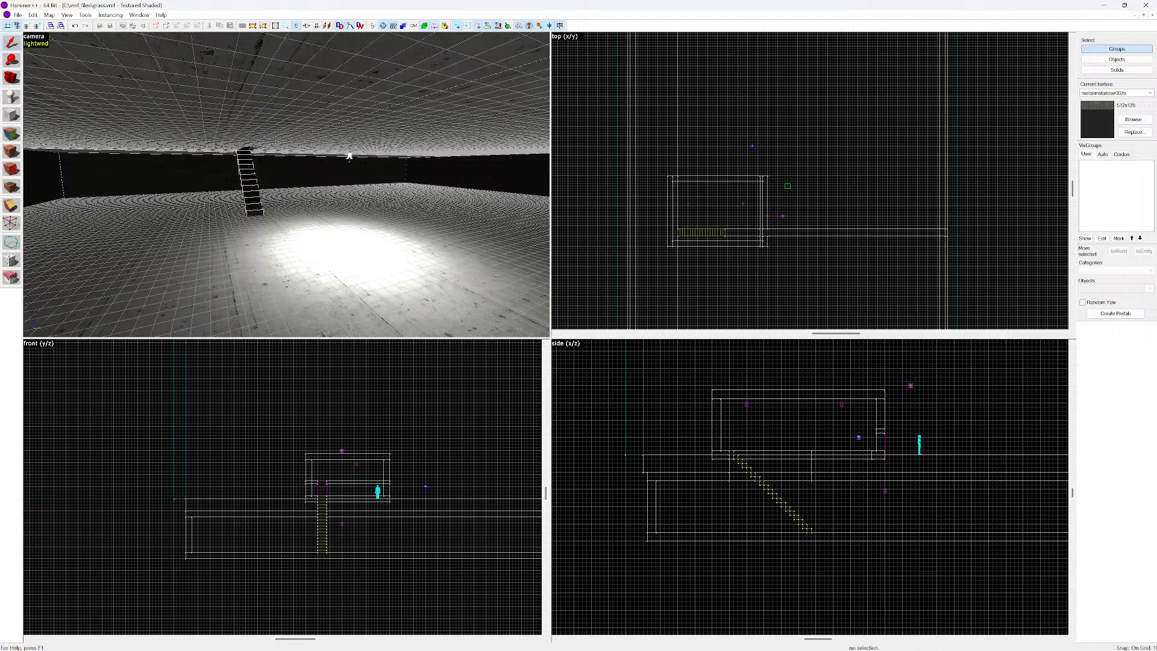
key("w")
left_click(292, 142)
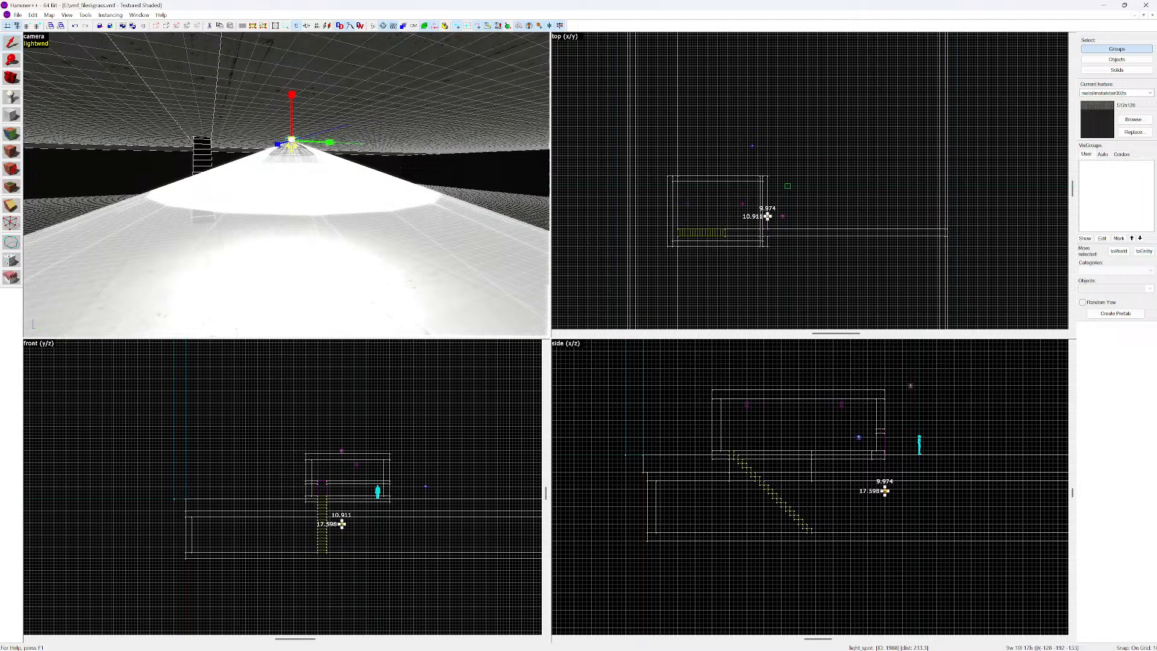
key("alt+Return")
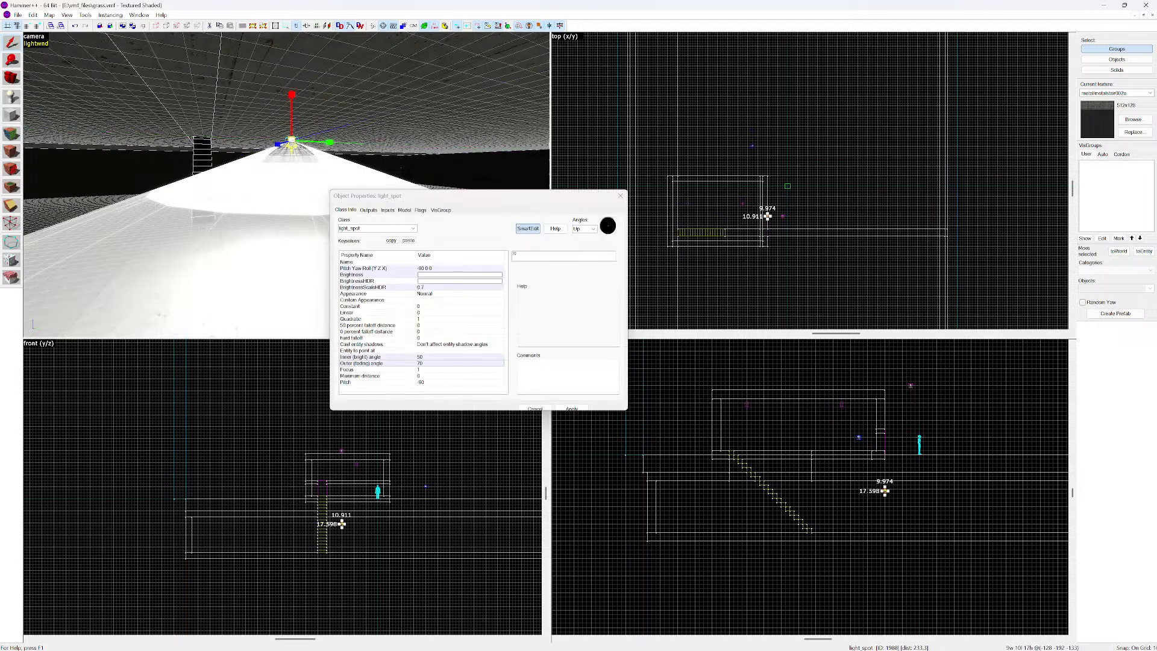
left_click(619, 195)
Move the basement light_spot in the top view so it lines up with the stairs, at about -176, -288
left_click_drag(329, 142, 316, 142)
key("a")
key("a")
key("d")
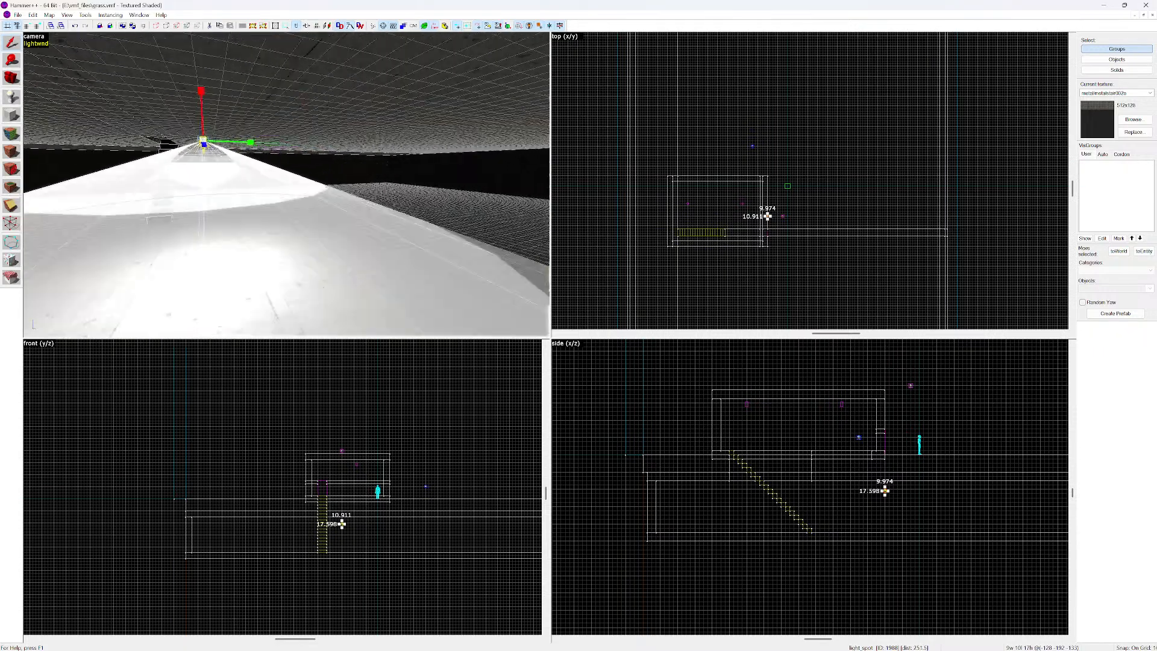
key("d")
key("w")
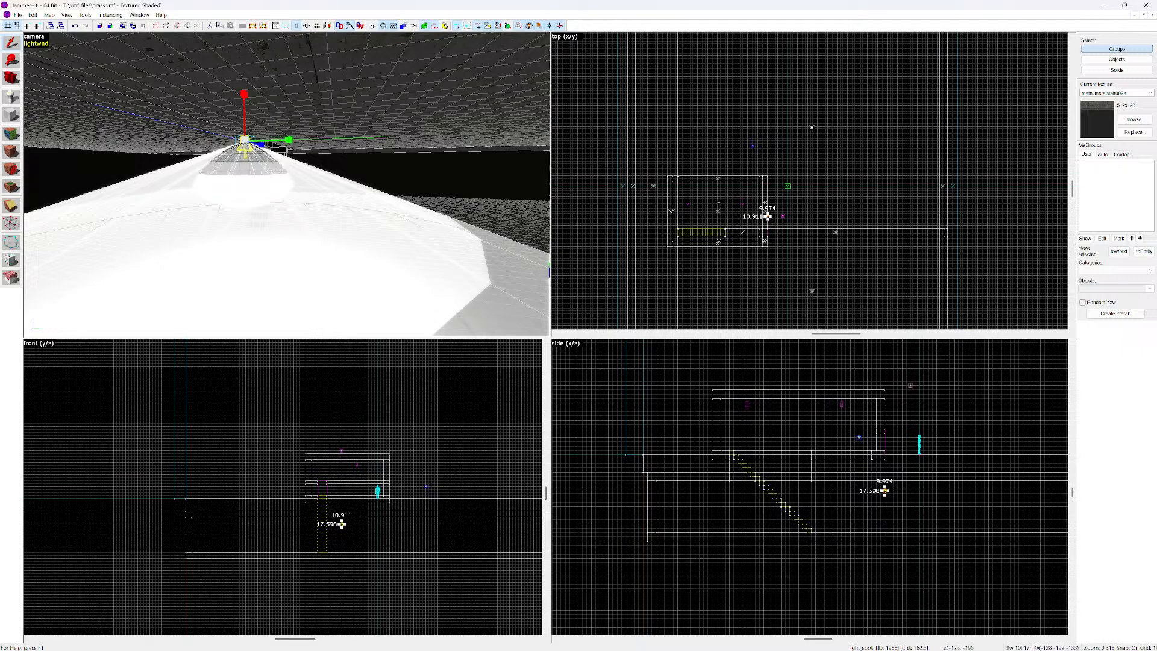
left_click_drag(767, 215, 772, 233)
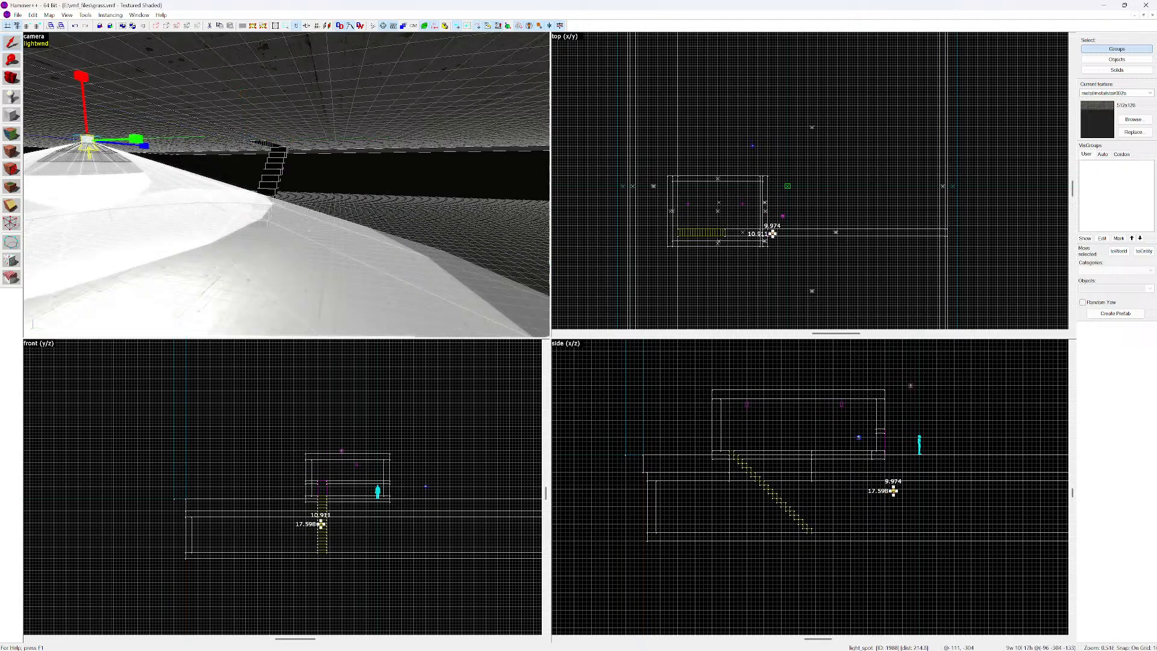
key("z")
key("a")
key("d")
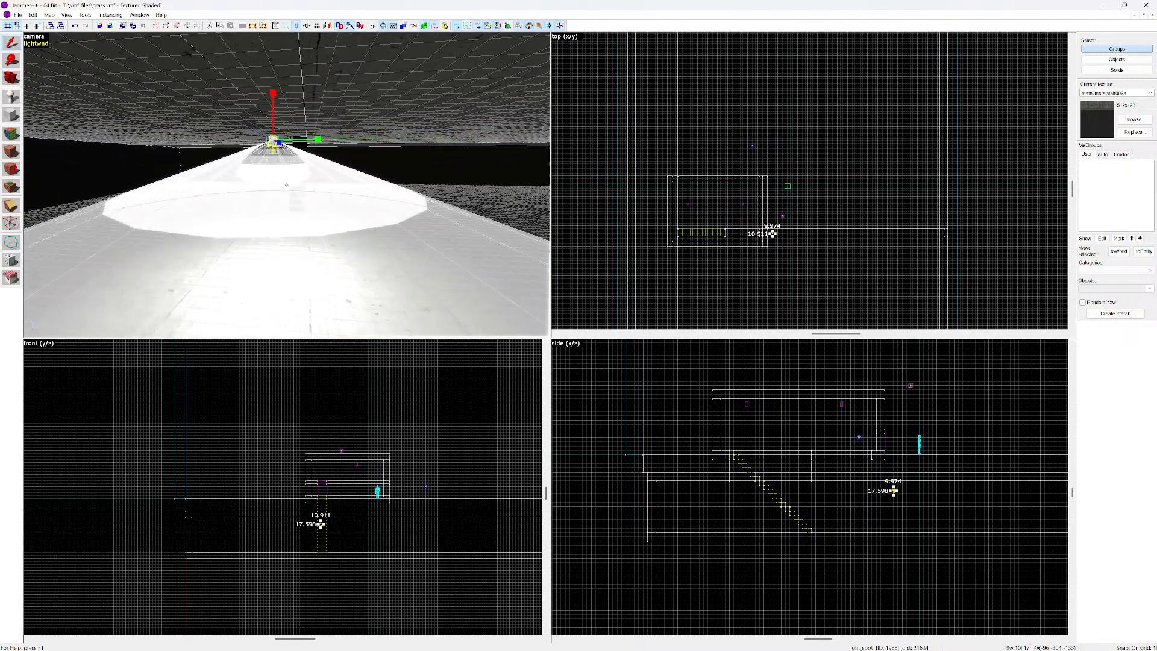
key("z")
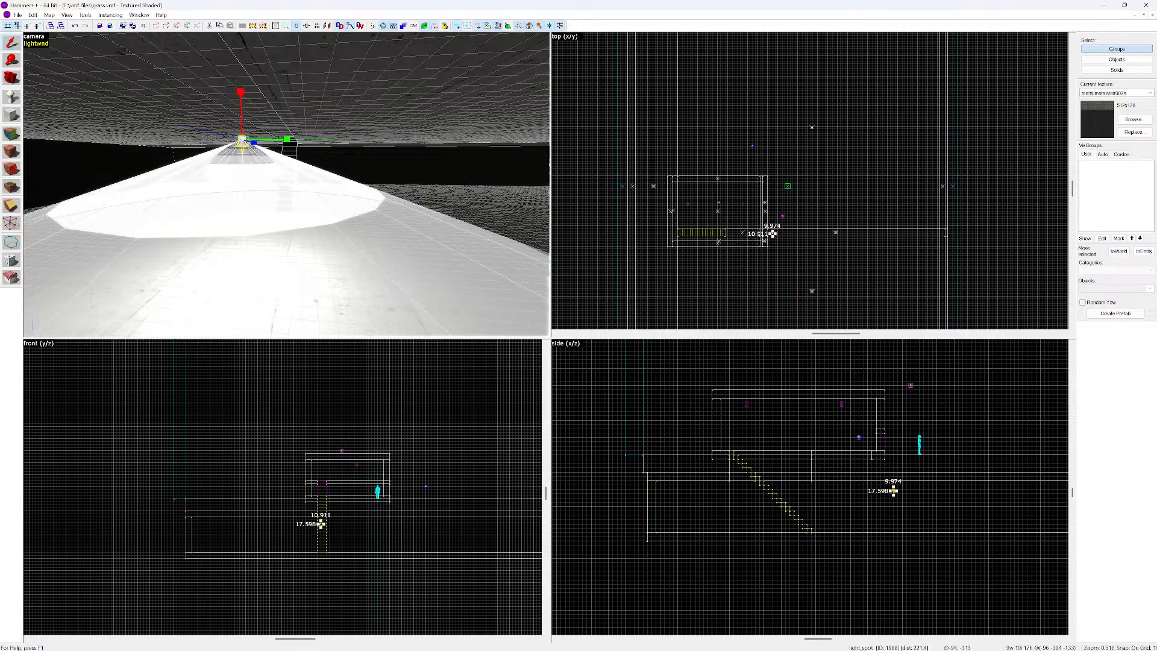
scroll(772, 233, "up", 8)
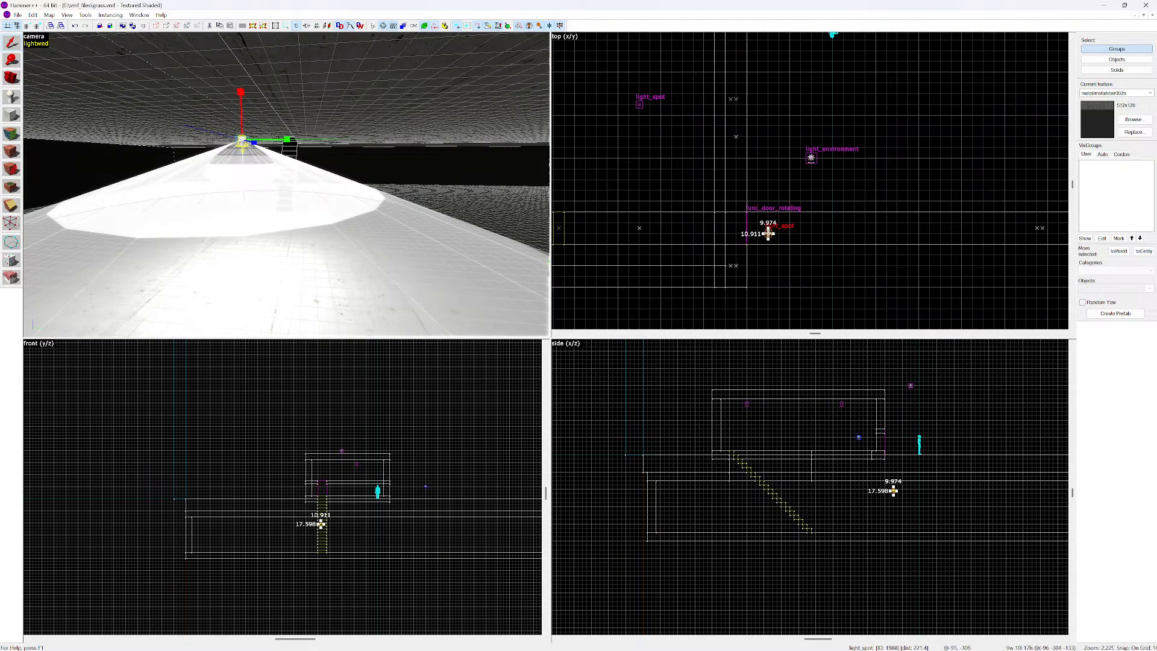
left_click_drag(768, 233, 714, 223)
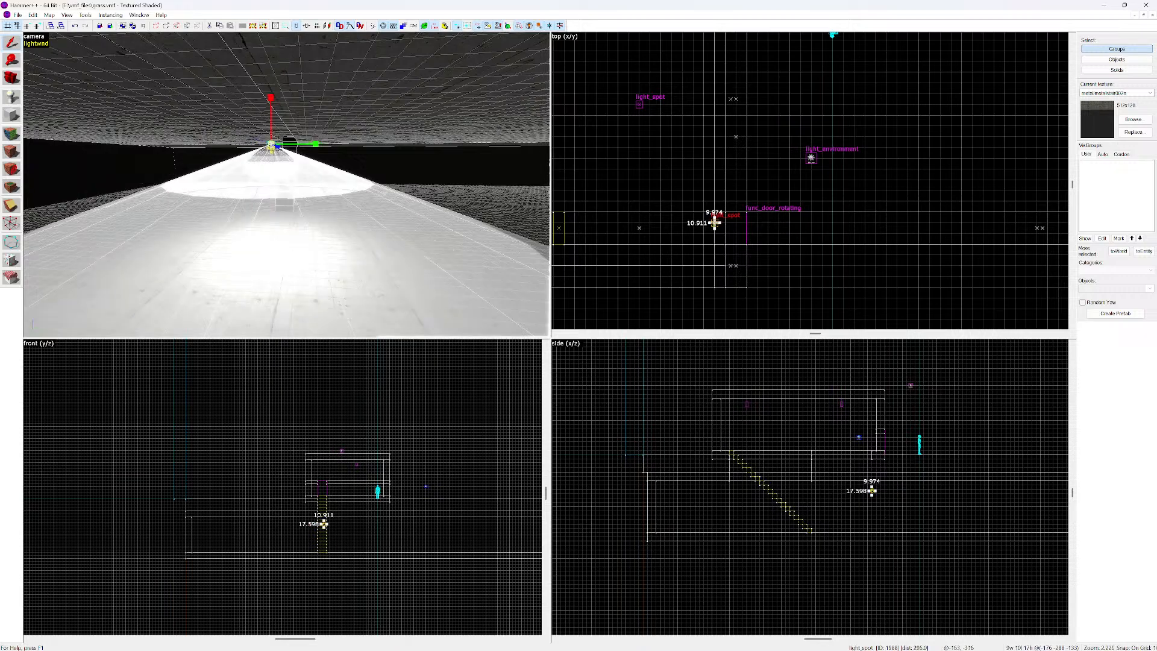
Copy the basement light_spot to about -160, 368 and 512, 352, and delete the extra copy at about 512, 64
scroll(714, 223, "down", 6)
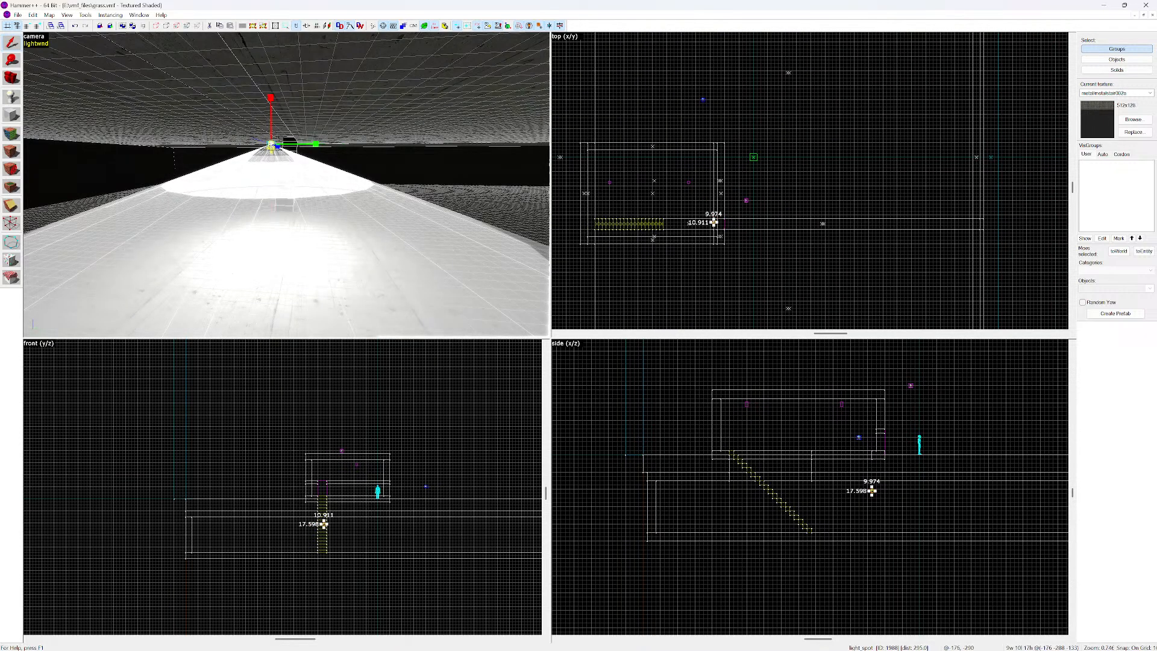
mouse_move(714, 222)
left_mouse_down()
mouse_move(717, 74)
mouse_move(867, 78)
mouse_move(868, 143)
left_mouse_up()
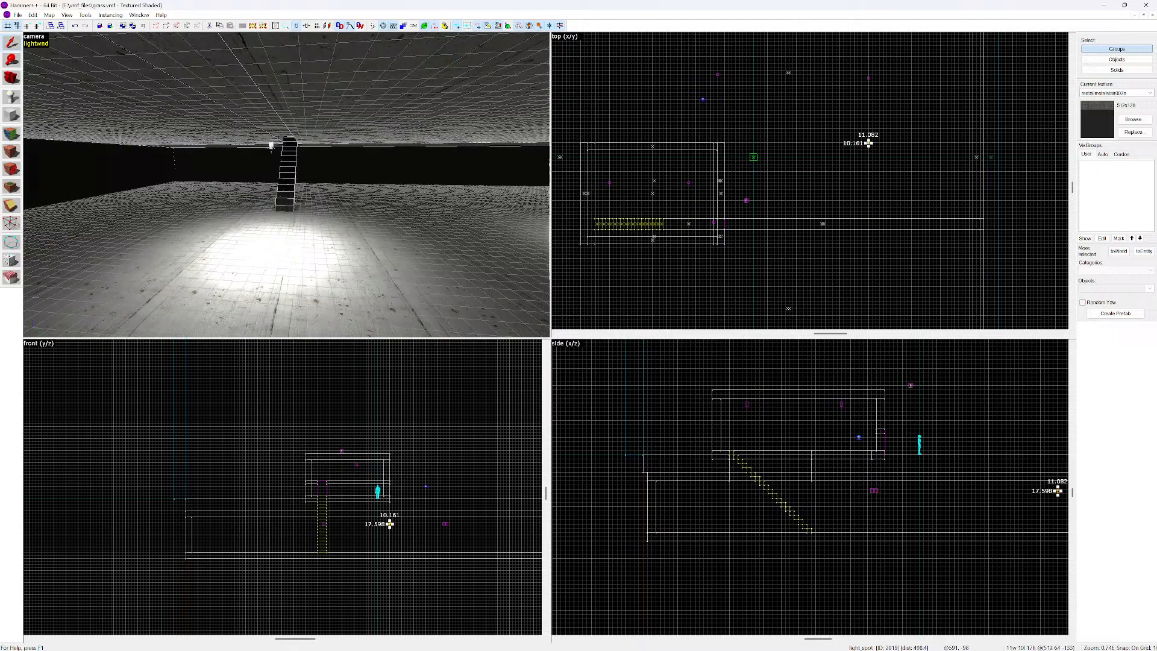
key("Delete")
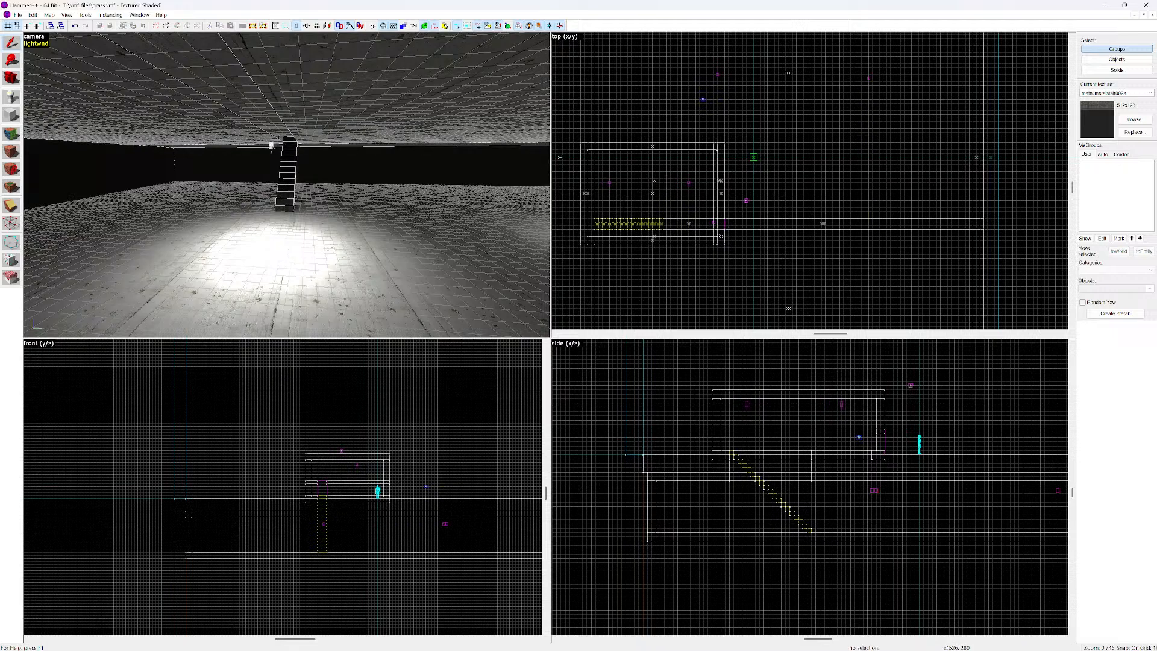
Copy the light_spot at 512, 352 to about 576, -560 in the top view and inspect the copies in the camera view
left_click(868, 78)
left_click_drag(868, 78, 883, 283, "shift")
scroll(883, 283, "up", 7)
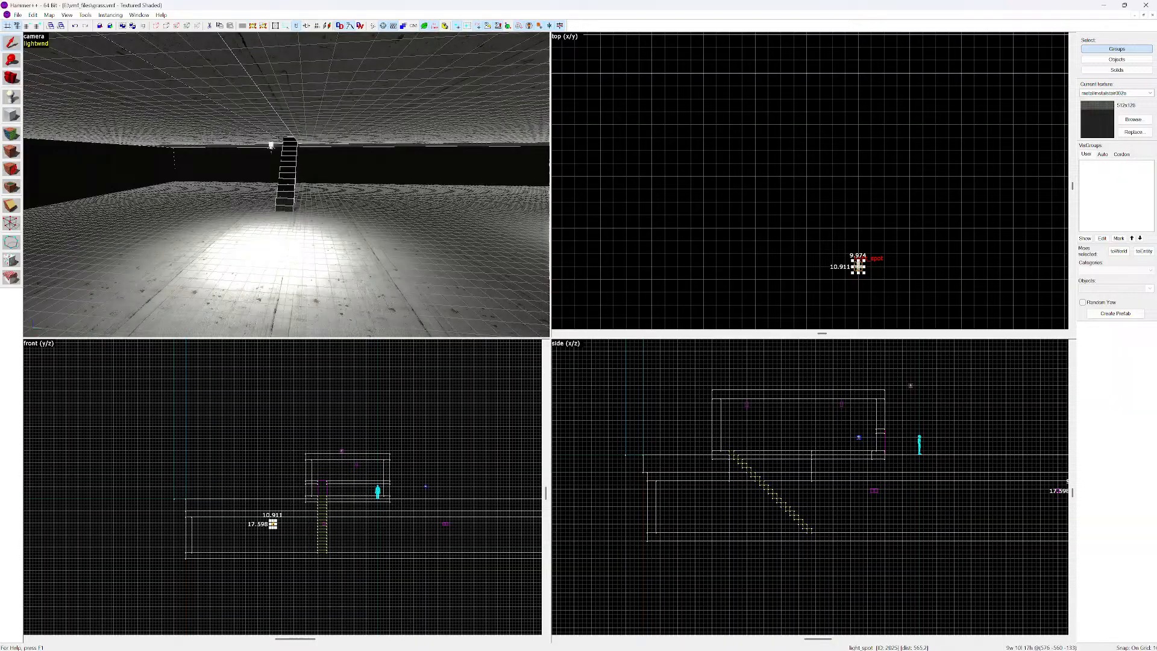
key("ctrl+shift+e")
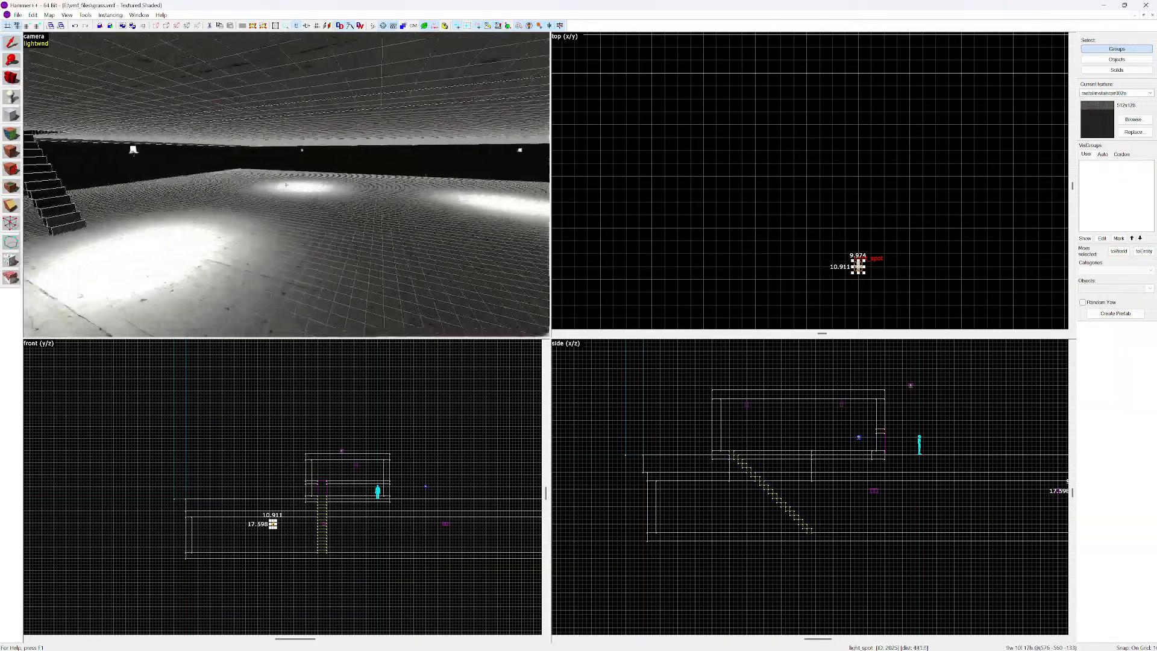
key("s")
key("s")
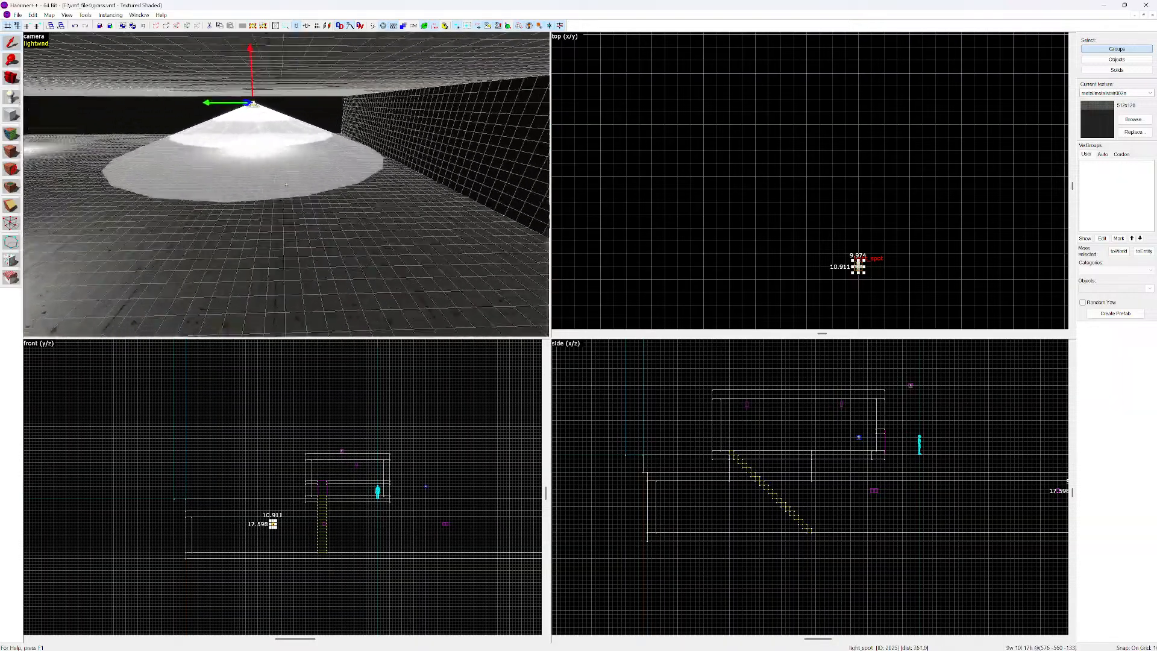
Place further light_spot copies across the basement at about -736, 336, -720, -624 and 368, -128
scroll(778, 232, "down", 2)
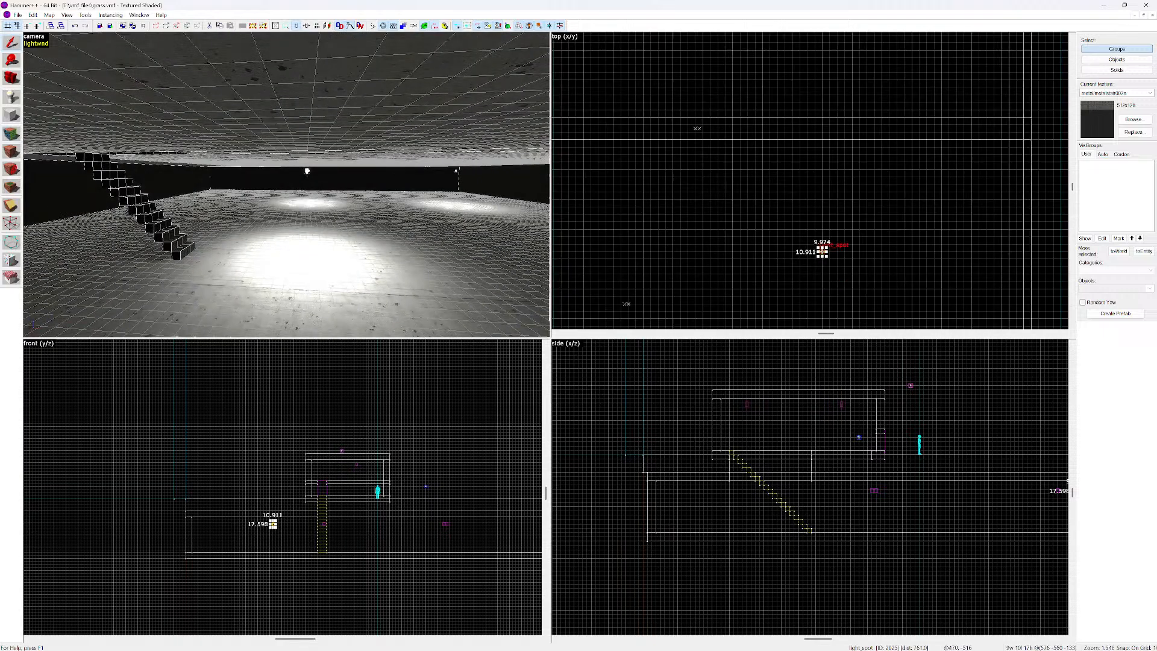
scroll(791, 245, "down", 7)
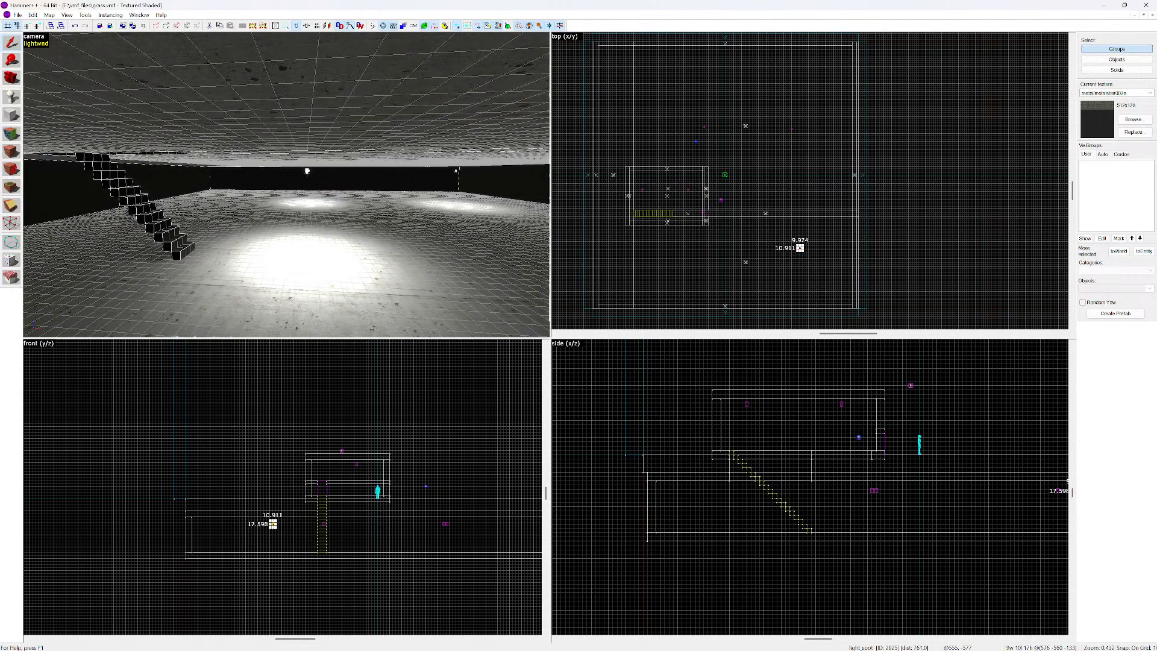
mouse_move(799, 248)
left_mouse_down()
mouse_move(630, 256)
mouse_move(629, 130)
mouse_move(808, 143)
mouse_move(819, 175)
mouse_move(829, 146)
mouse_move(760, 175)
mouse_move(779, 131)
mouse_move(773, 192)
left_mouse_up()
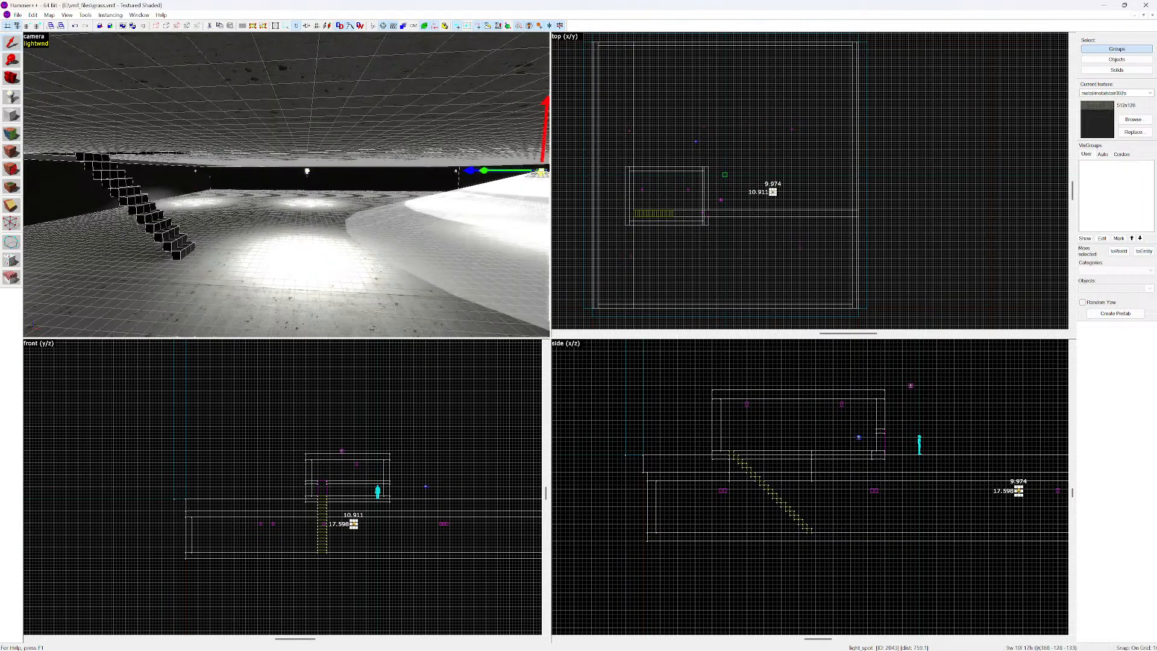
Run a full lighting preview bake with the copied light_spots and examine the lit basement floor from several viewpoints
left_click(35, 43)
left_click(74, 43)
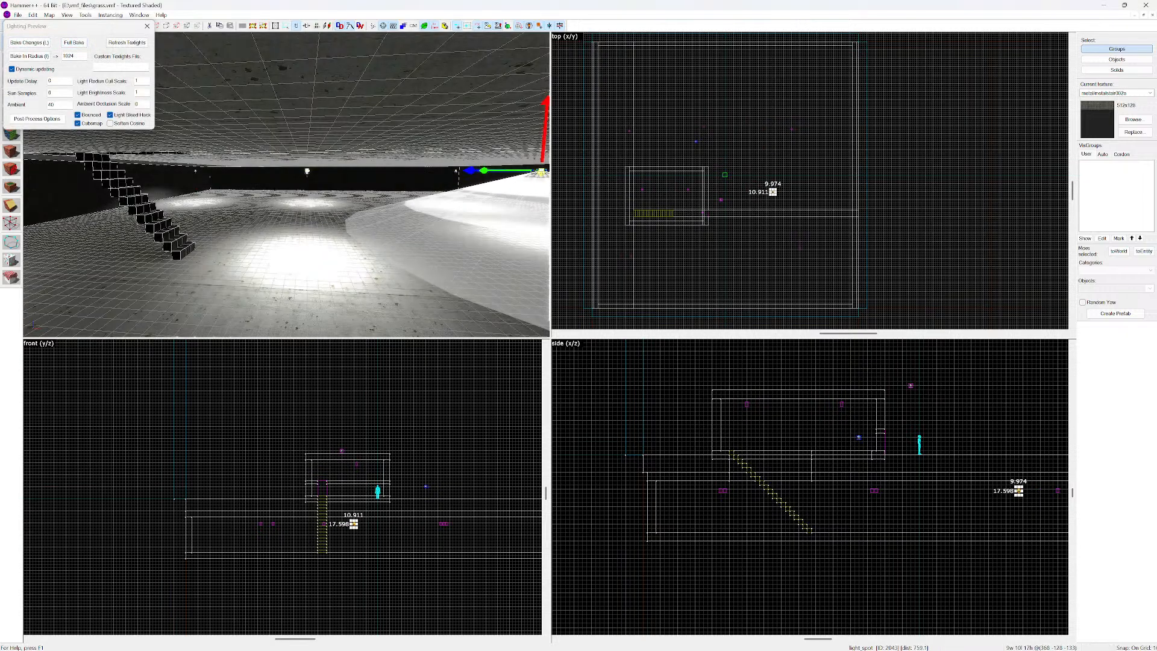
left_click(147, 26)
key("z")
key("w")
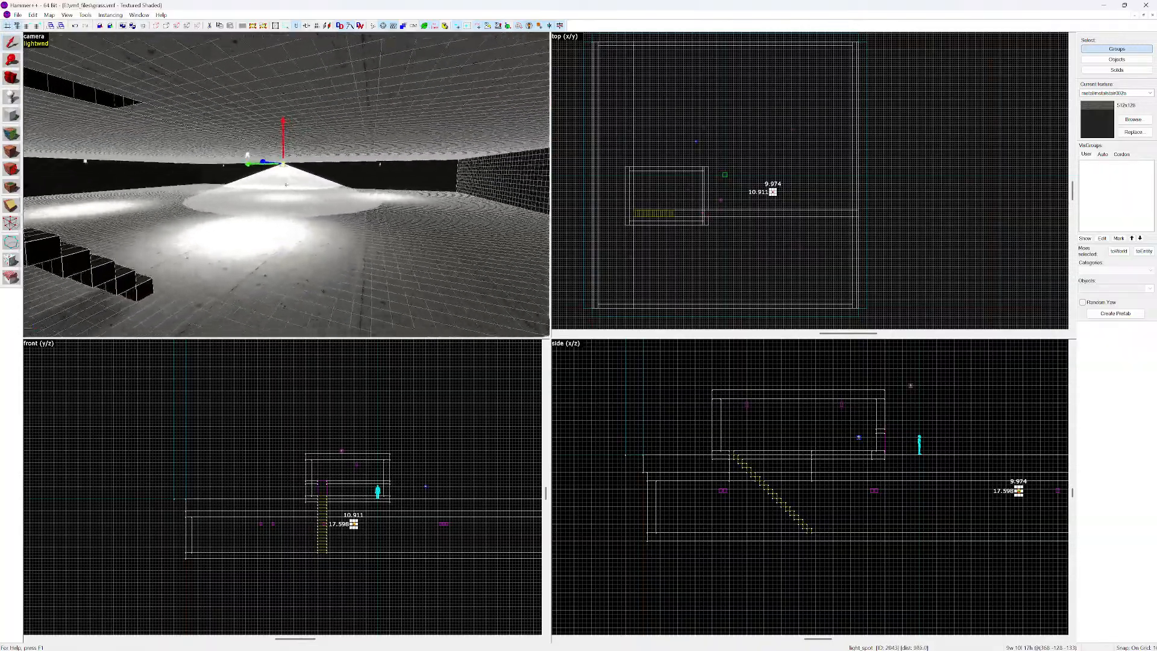
key("w")
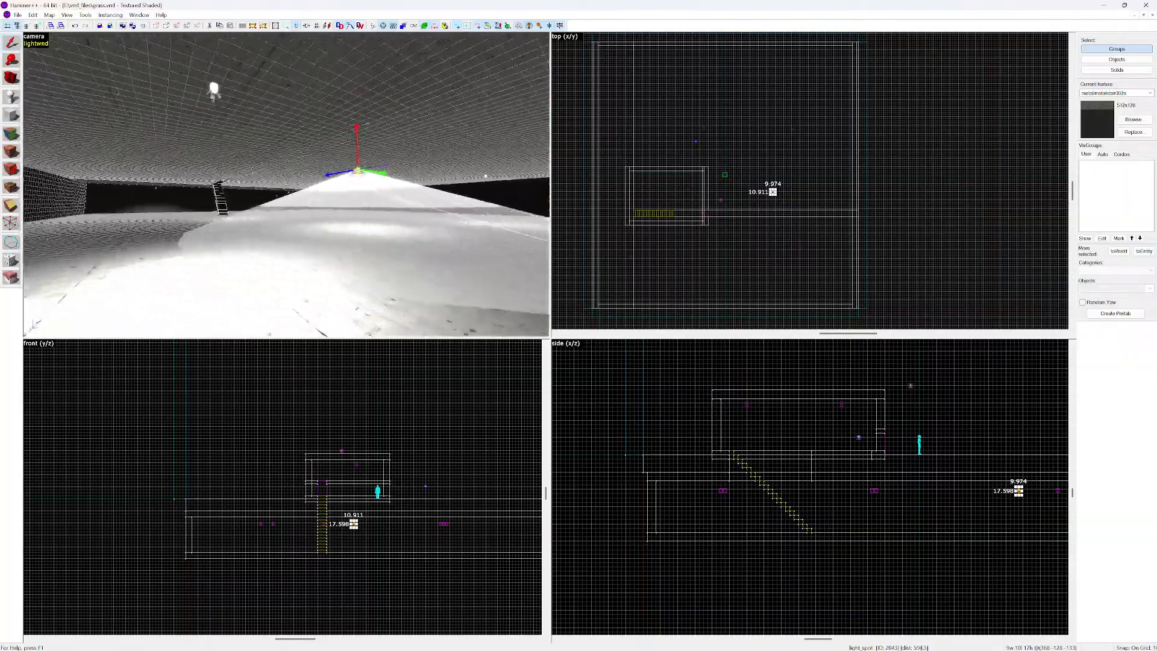
key("w")
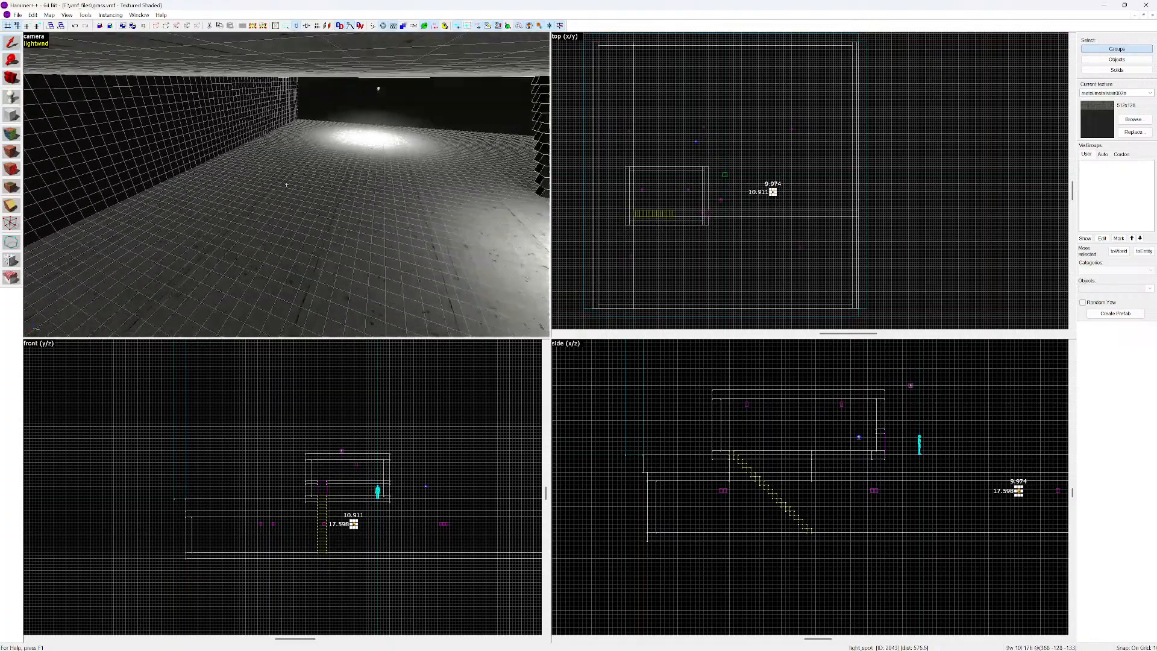
key("s")
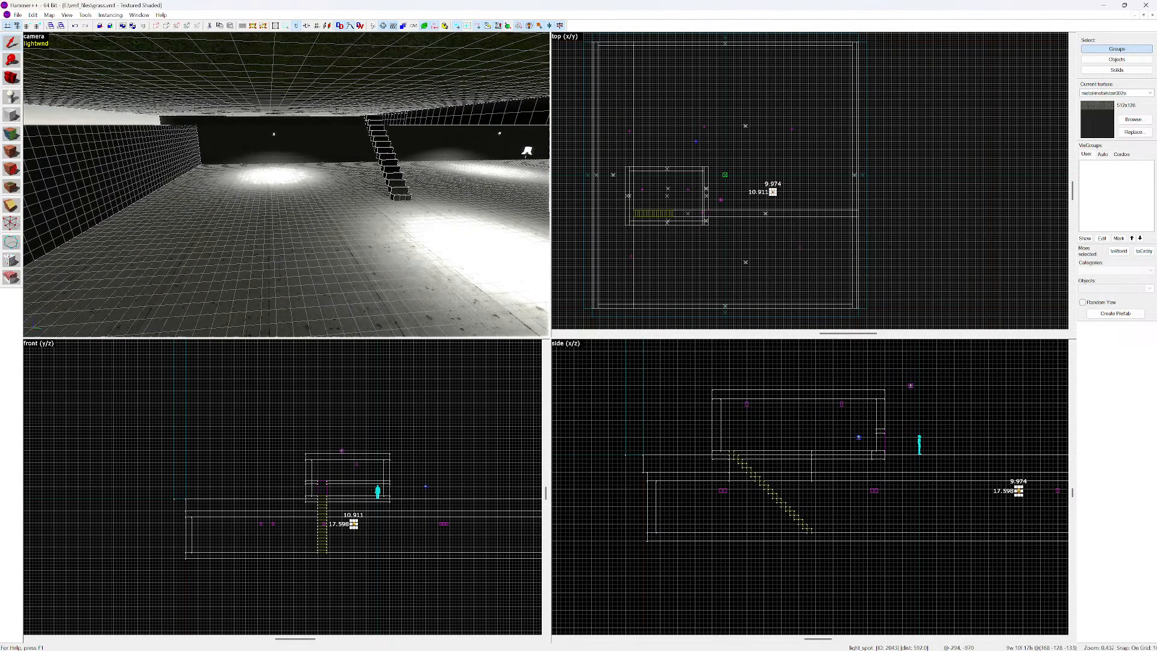
Copy the light_spot at -720, -624 to about 96, -640 and check the basement for remaining dark areas
left_click(275, 134)
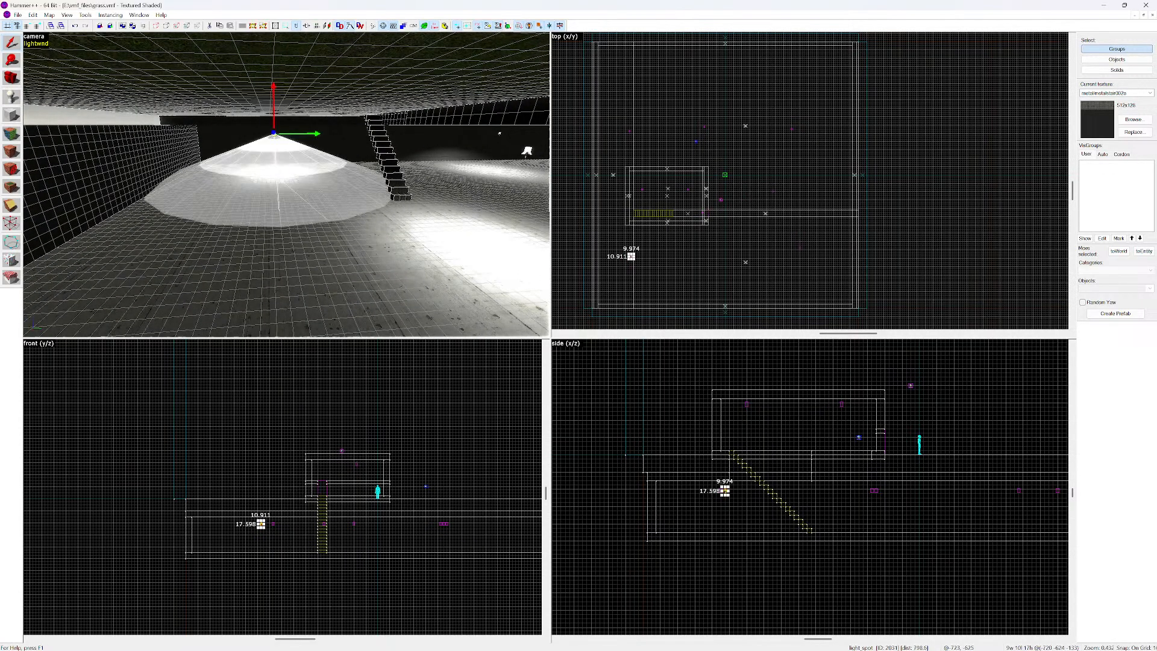
left_click_drag(630, 257, 738, 258)
key("z")
key("s")
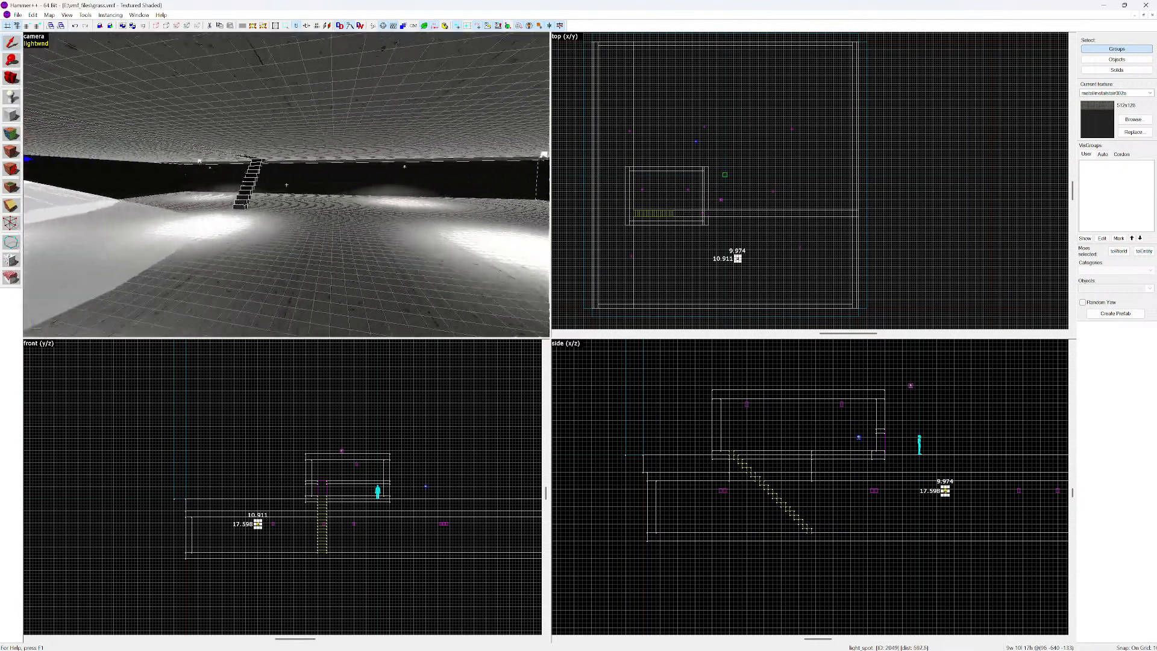
key("s")
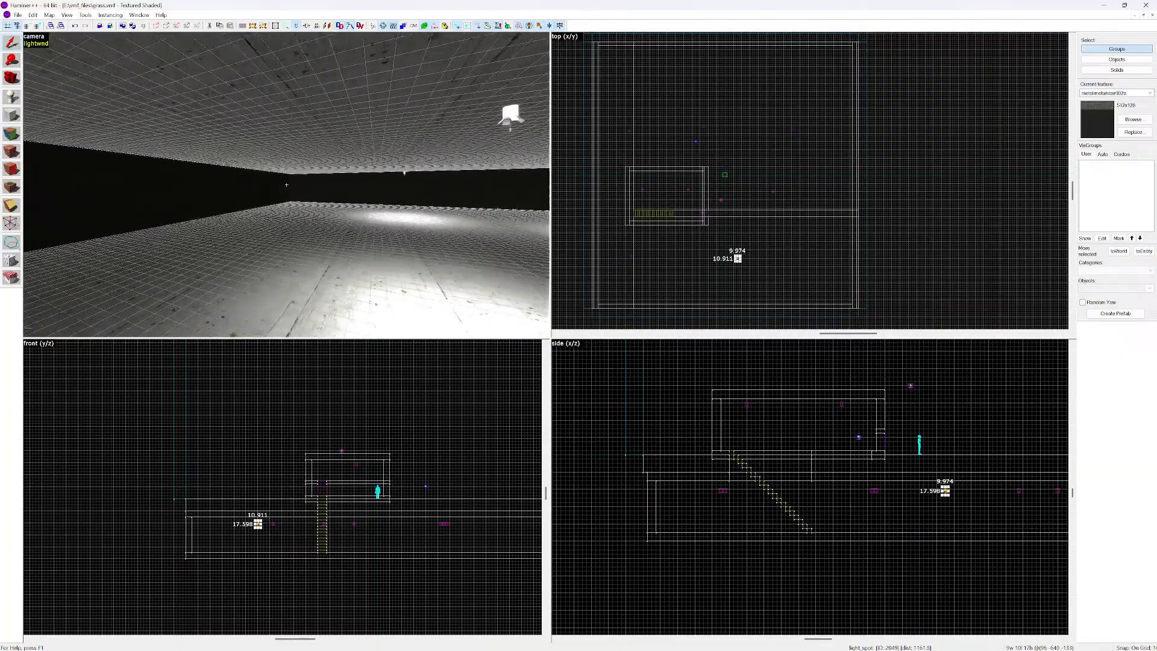
key("s")
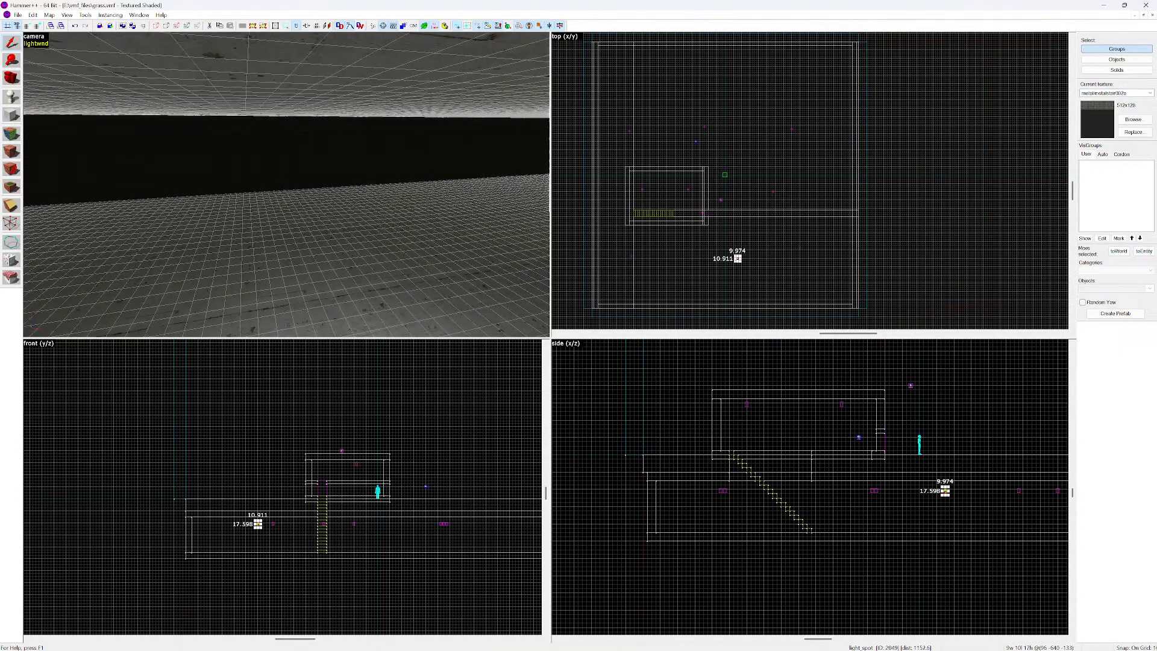
key("z")
Copy three basement light_spots in the top view to about -160, 784, then -720, 832 and 736, 752
left_click(704, 127)
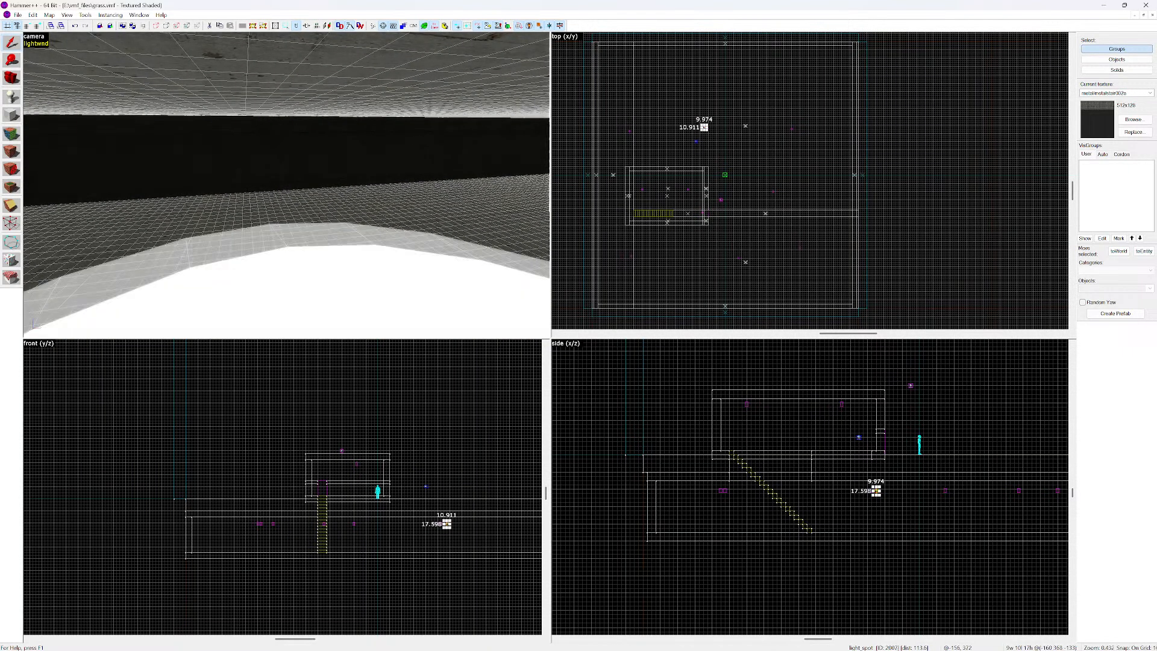
left_click(705, 73)
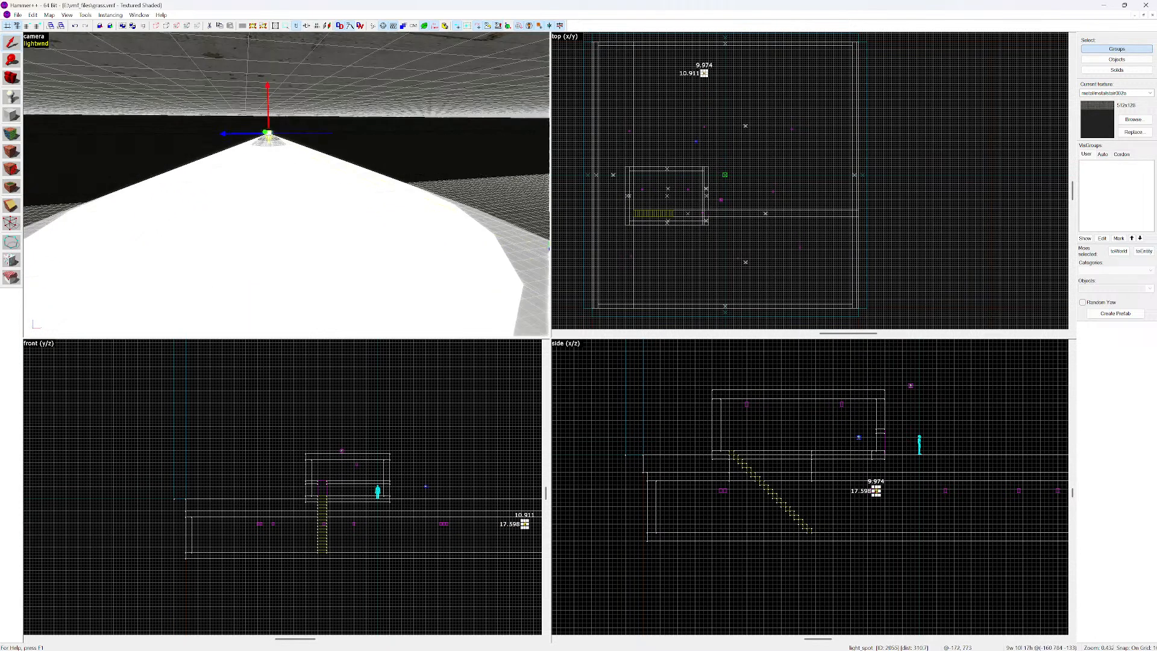
left_click(629, 131)
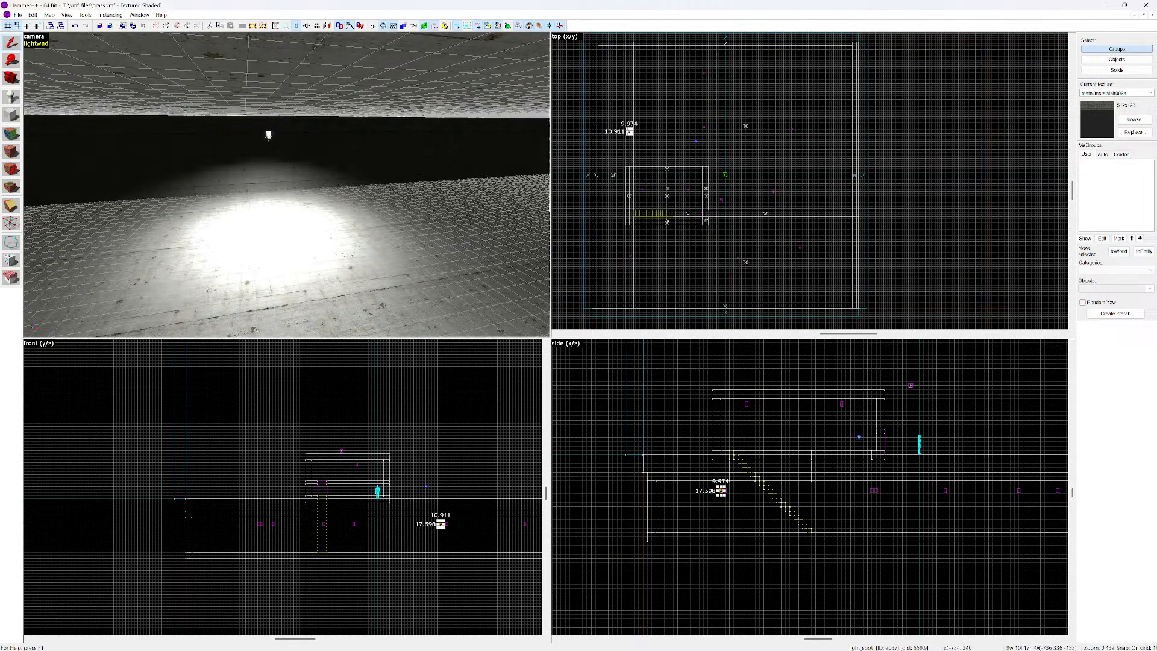
left_click(630, 66)
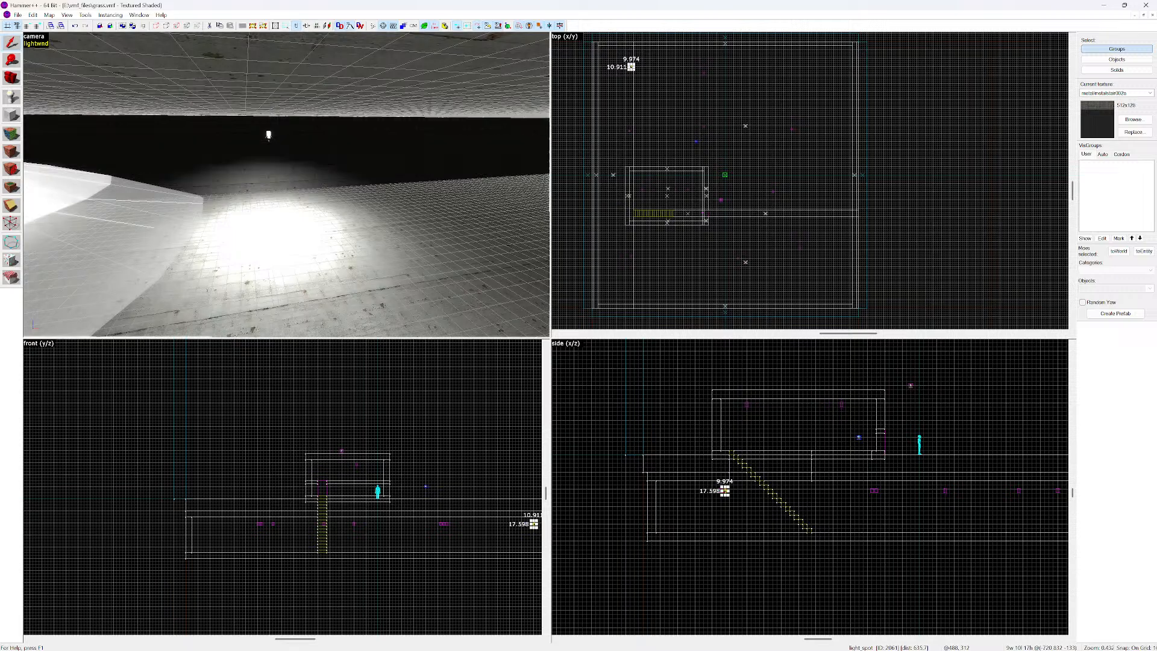
left_click(791, 129)
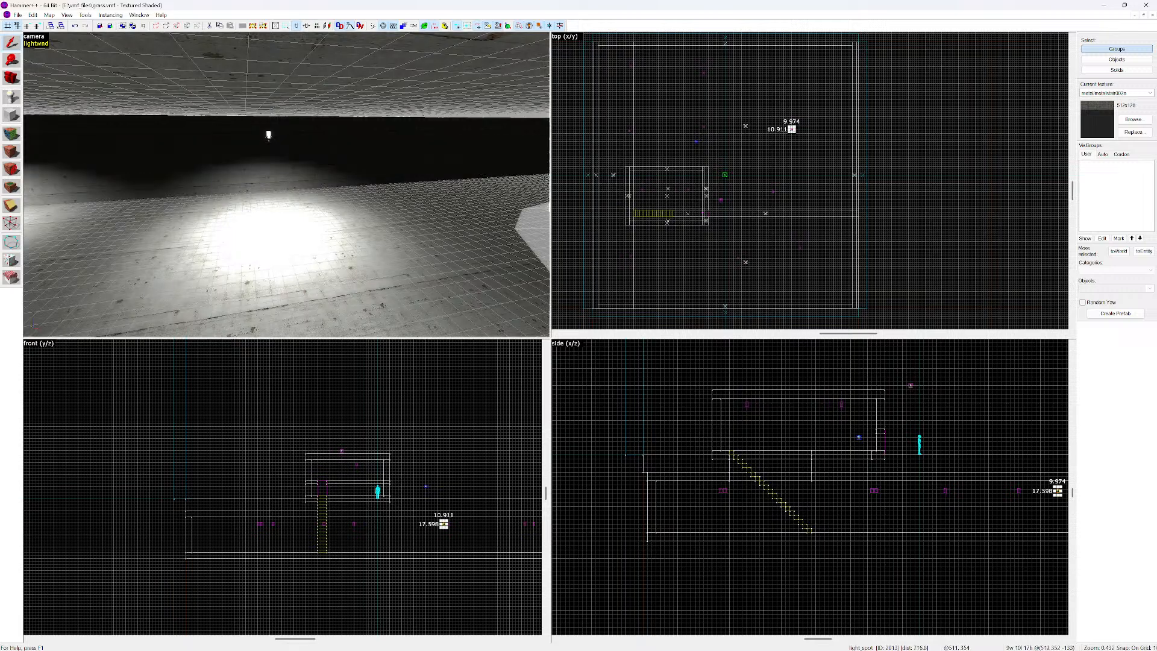
left_click(821, 77)
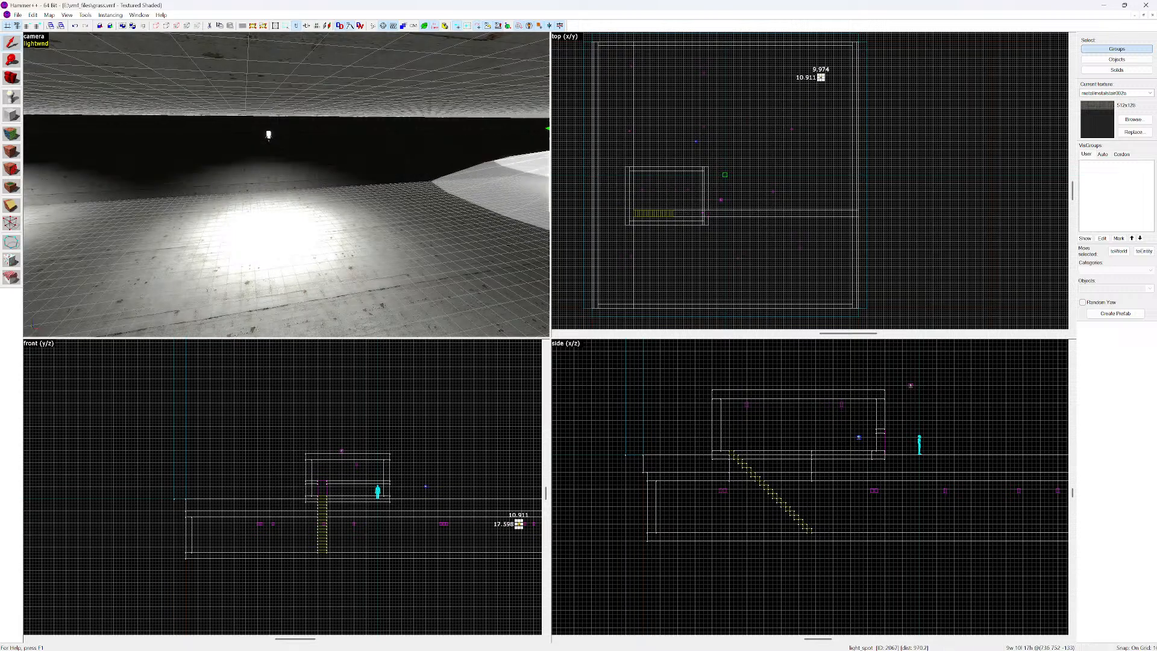
Save the map, then compile and run it with BSP, VIS and RAD set to Normal
left_click(17, 14)
left_click(33, 57)
left_click(18, 15)
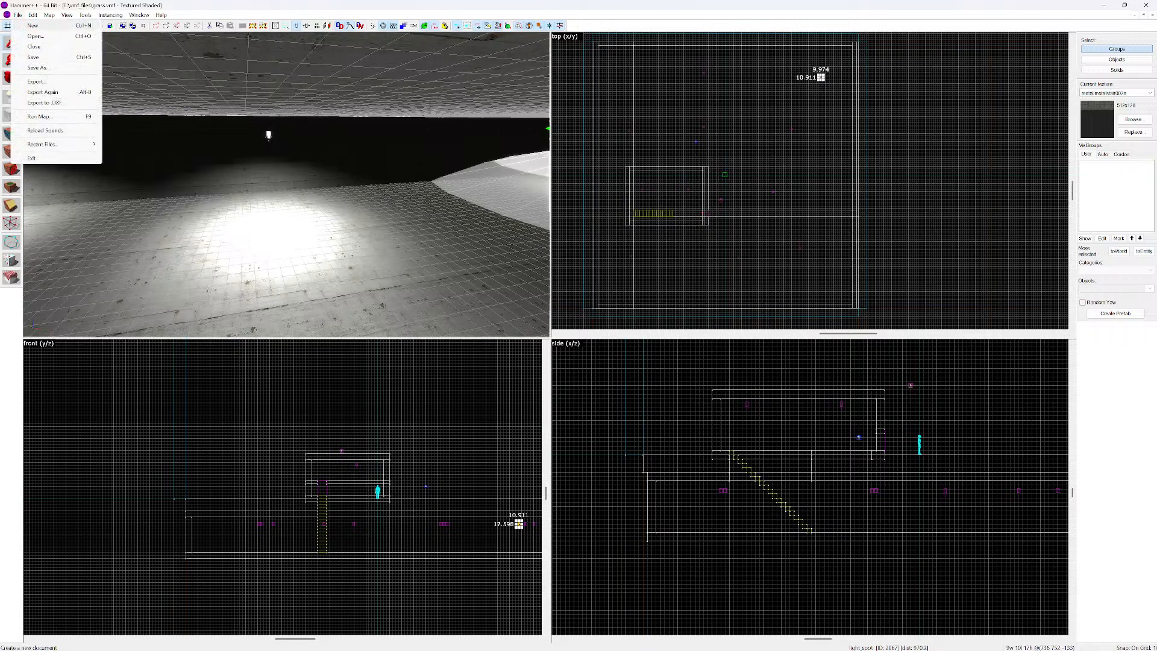
left_click(66, 116)
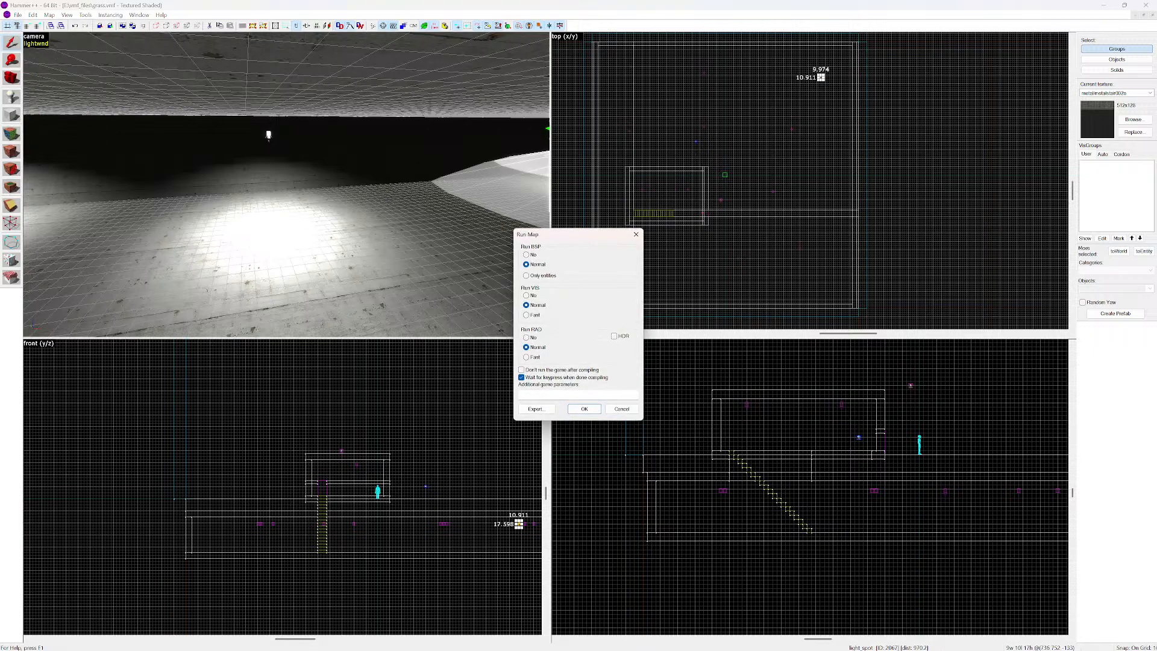
left_click(583, 408)
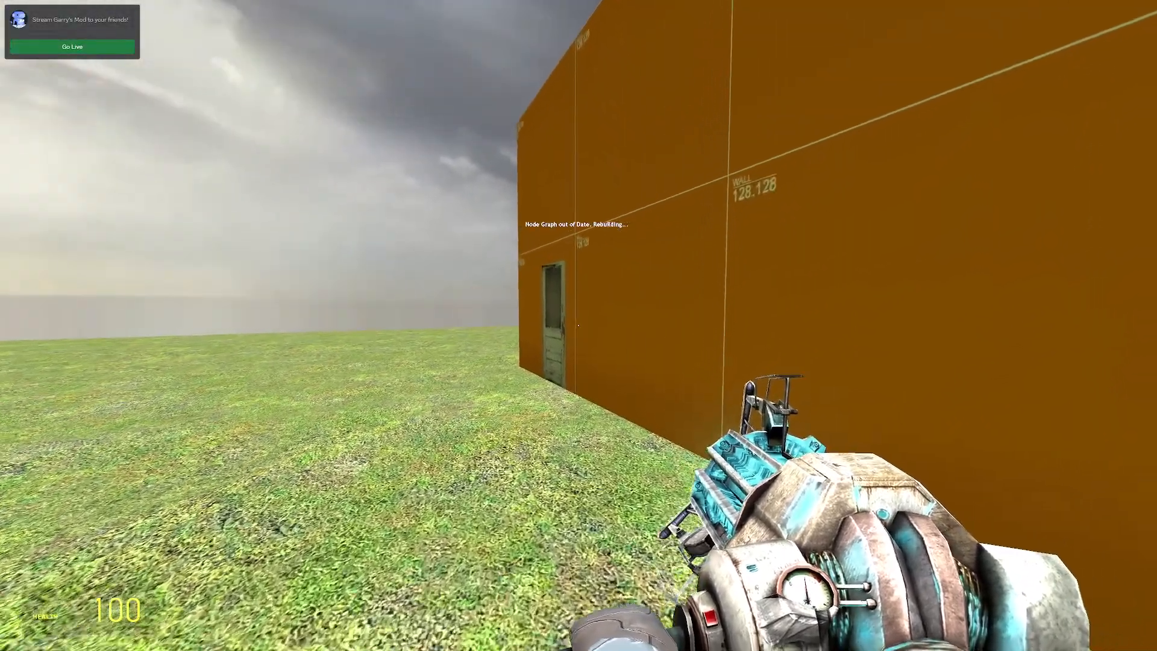
Enter the building in Garry's Mod, inspect the lighting down in the basement, then quit the game and return to Hammer++
key("w")
key("e")
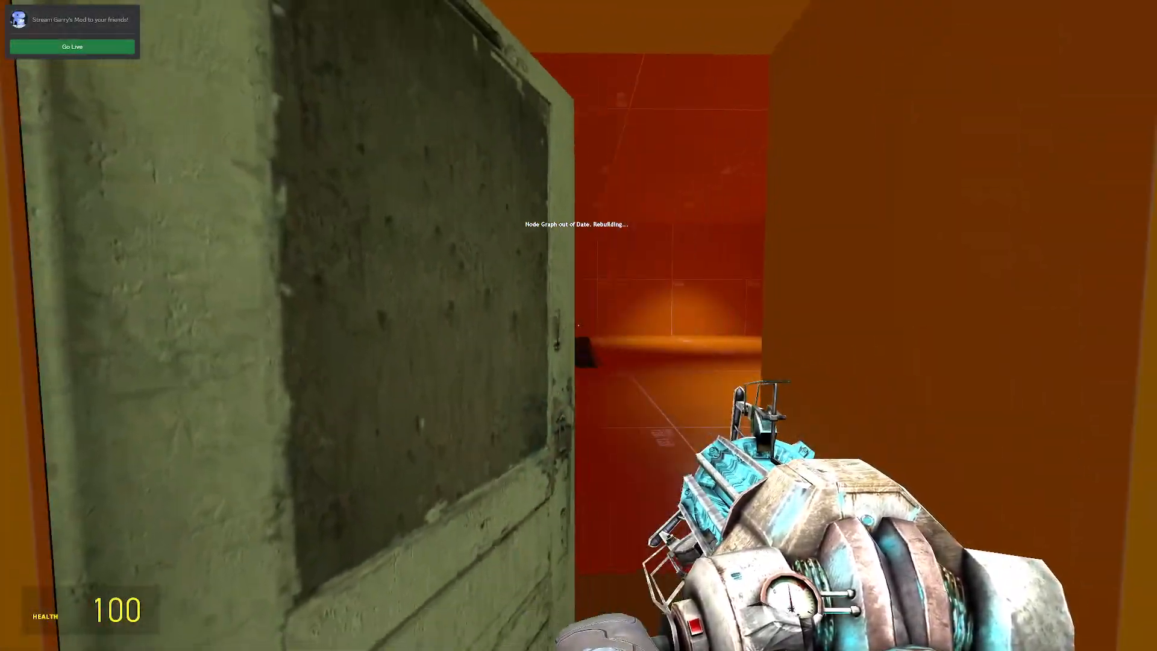
key("w")
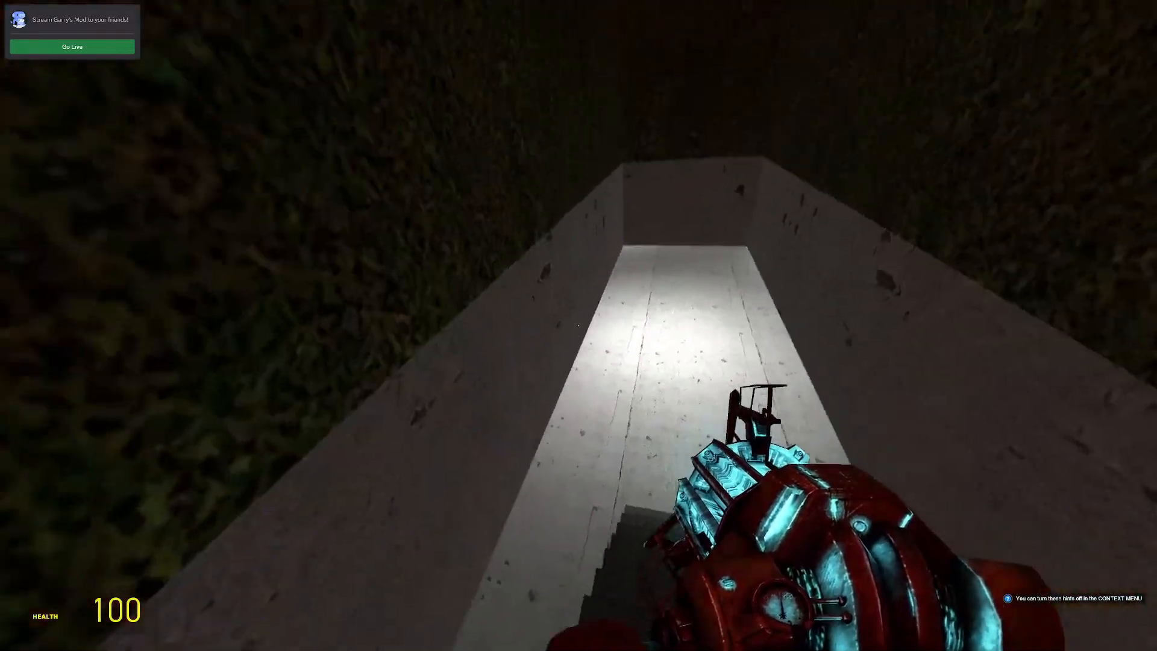
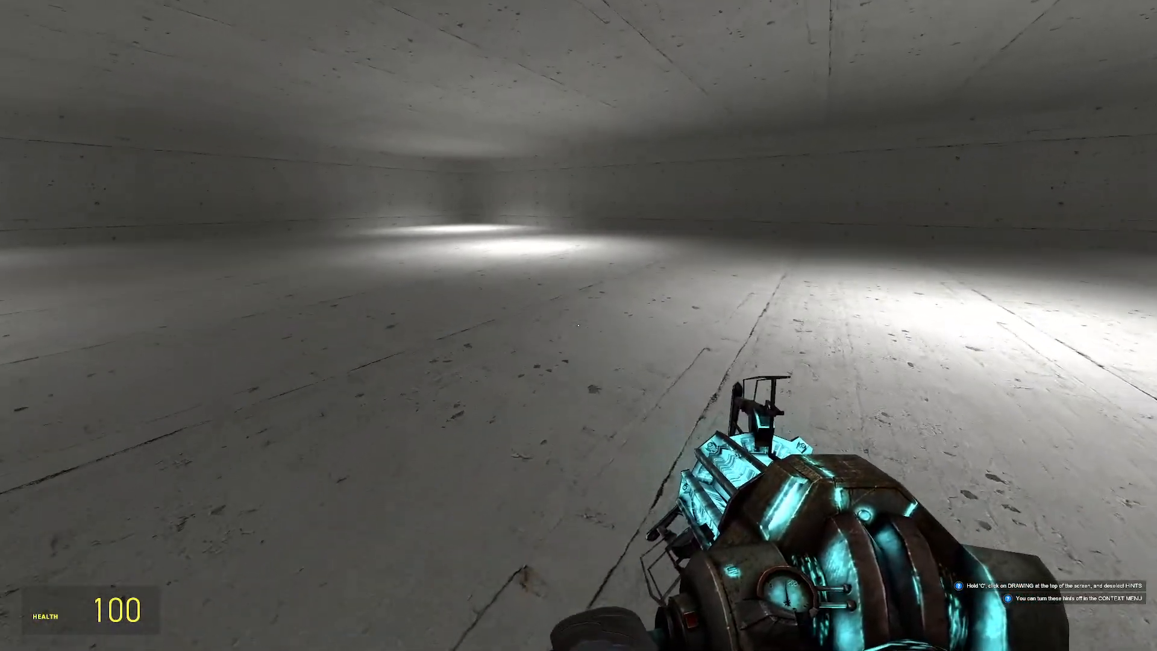
key("Escape")
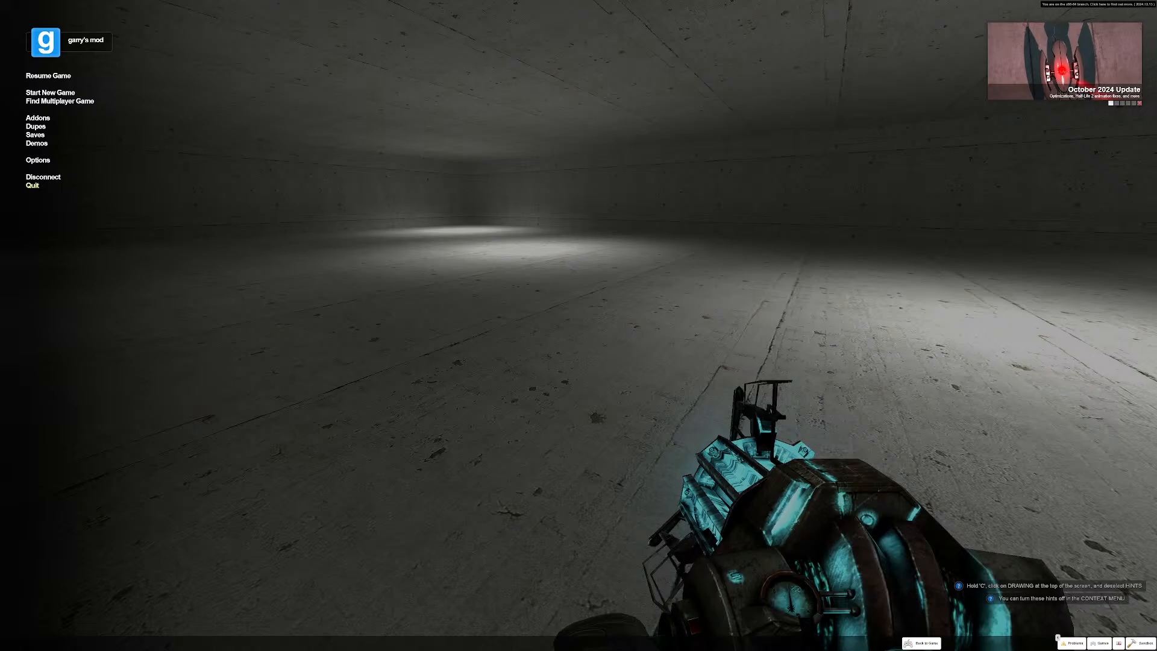
left_click(32, 185)
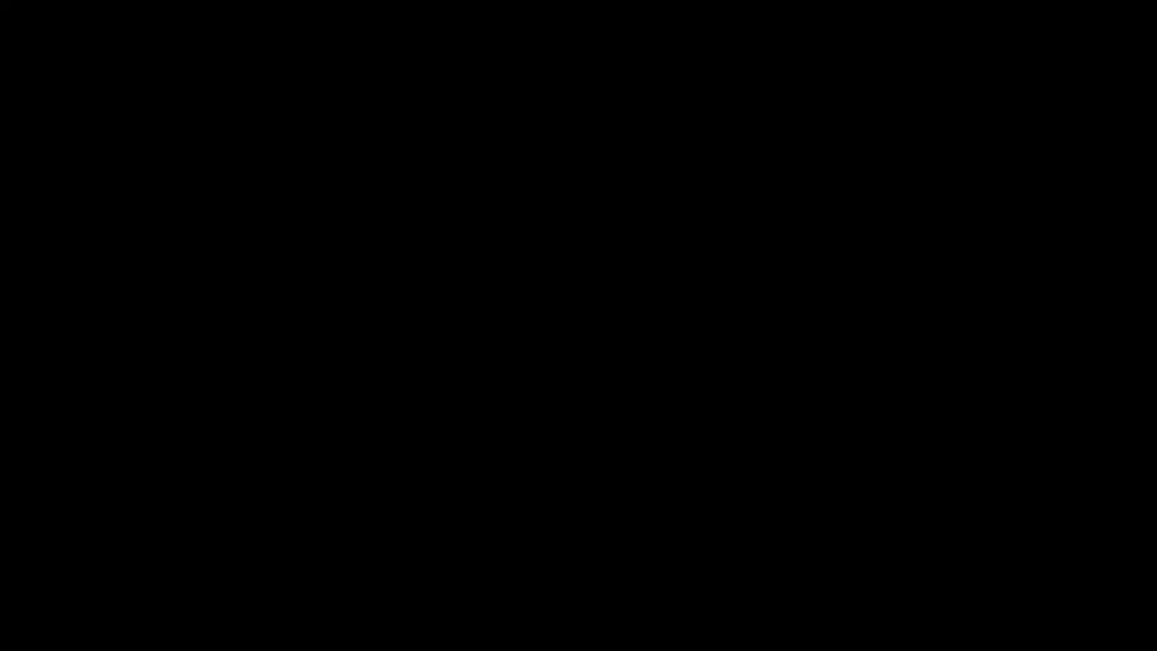
key("Return")
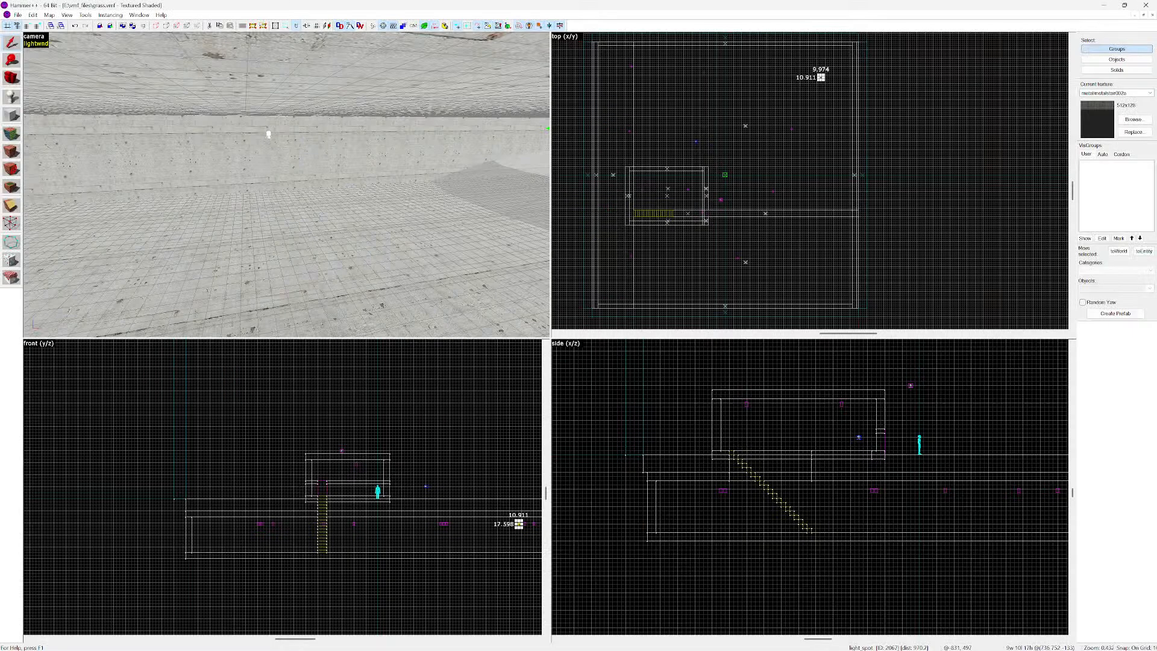
Switch the camera view from lighting preview to 3D Shaded Textured Polygons and clear the selection
key("w")
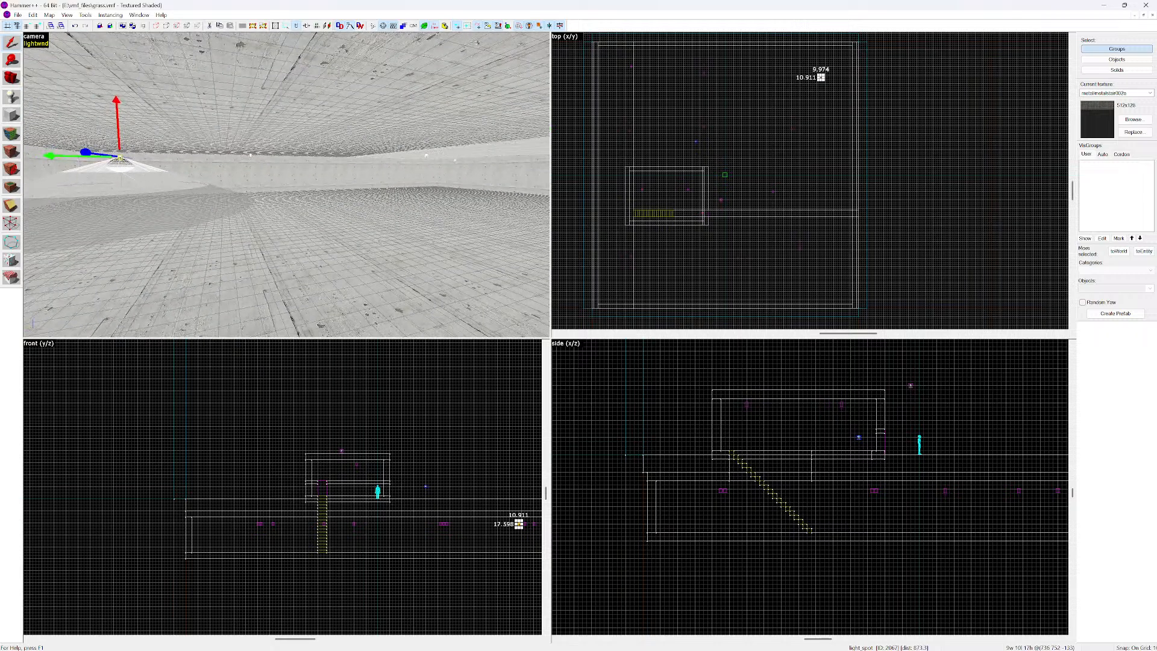
left_click(286, 184)
left_click(85, 14)
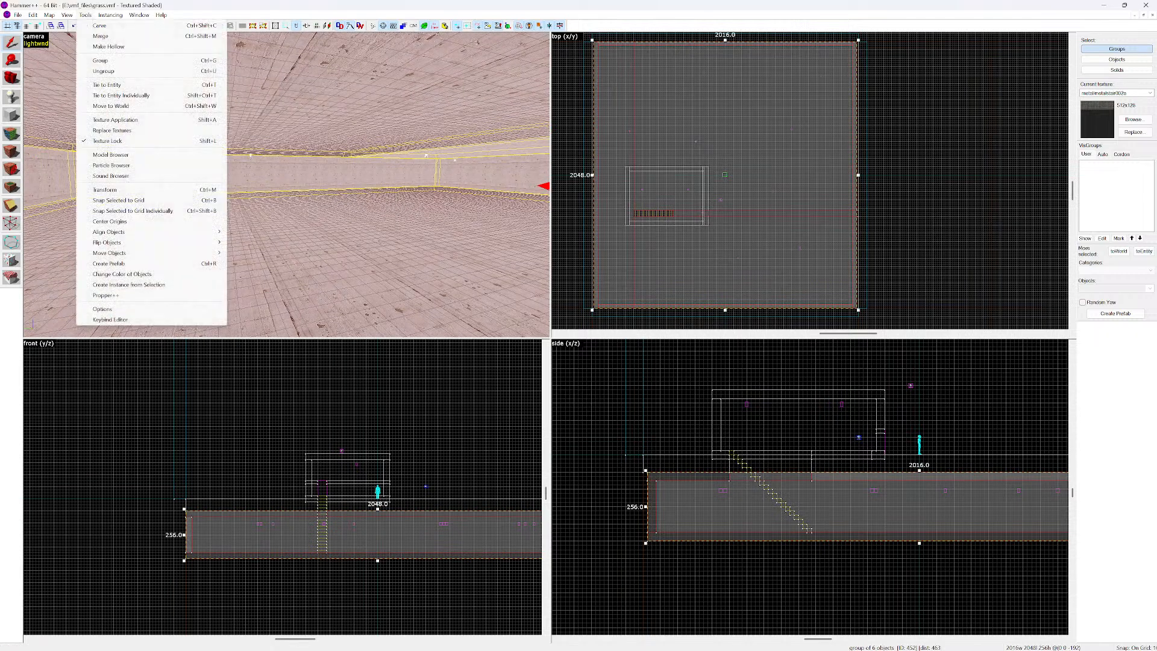
mouse_move(110, 15)
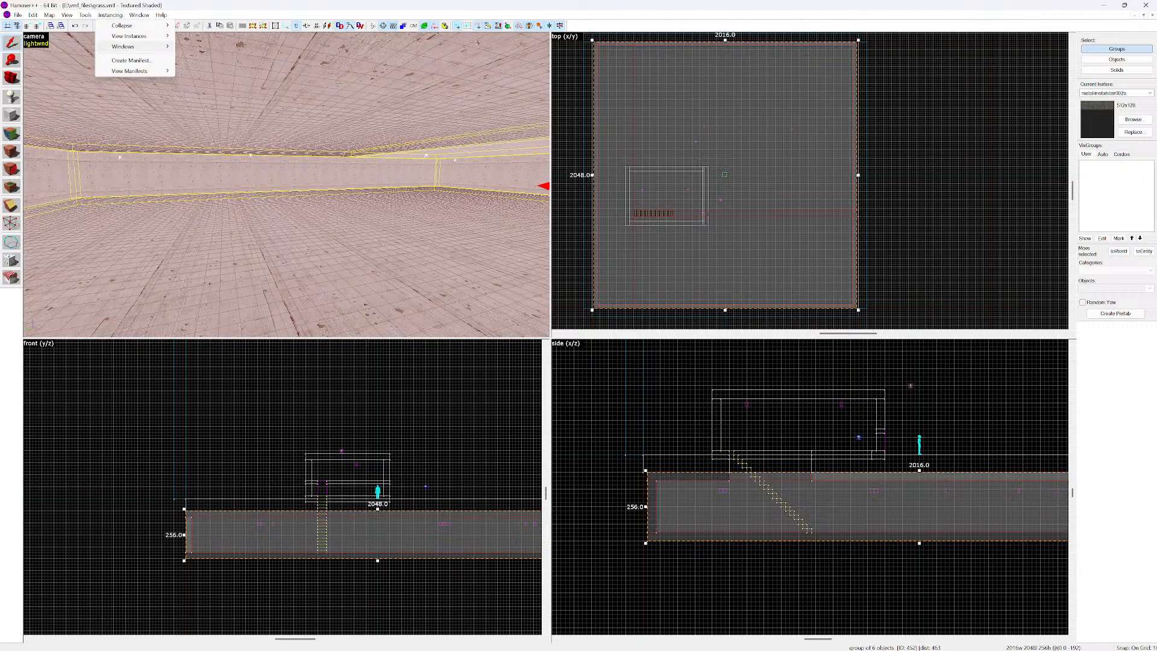
mouse_move(129, 36)
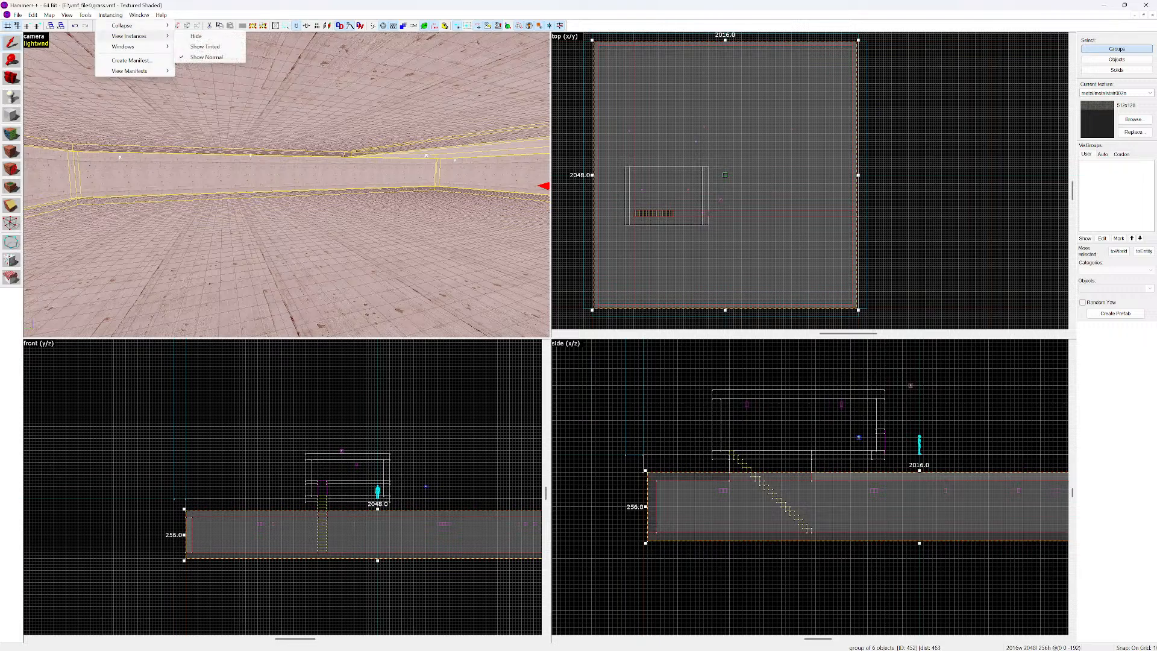
mouse_move(85, 15)
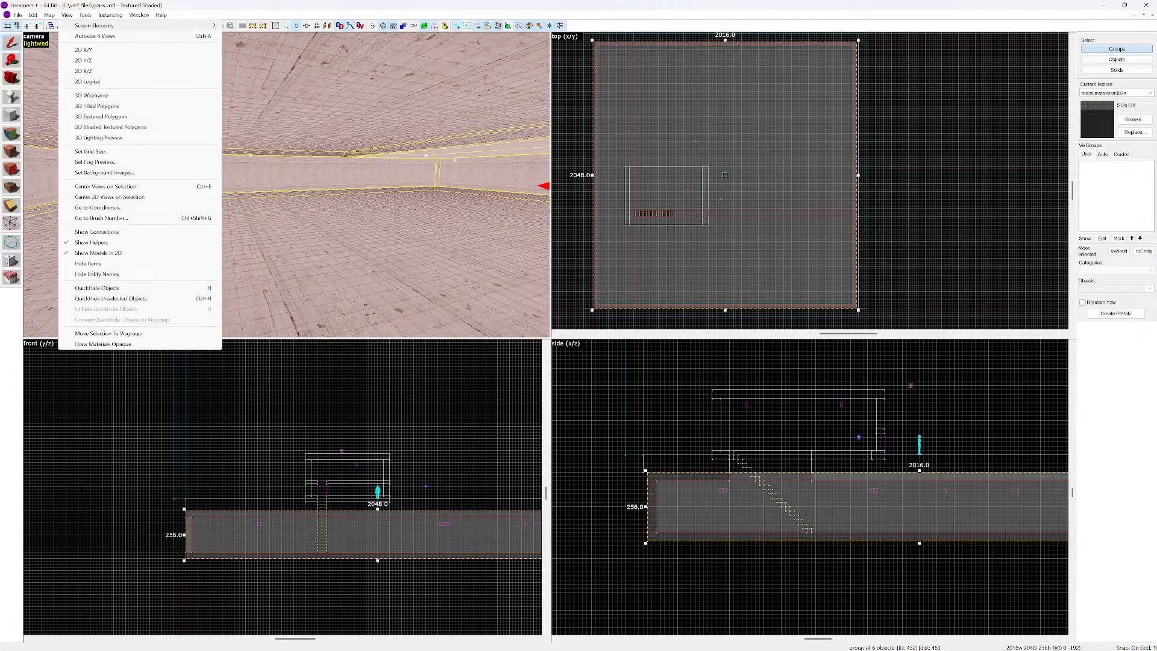
left_click(110, 127)
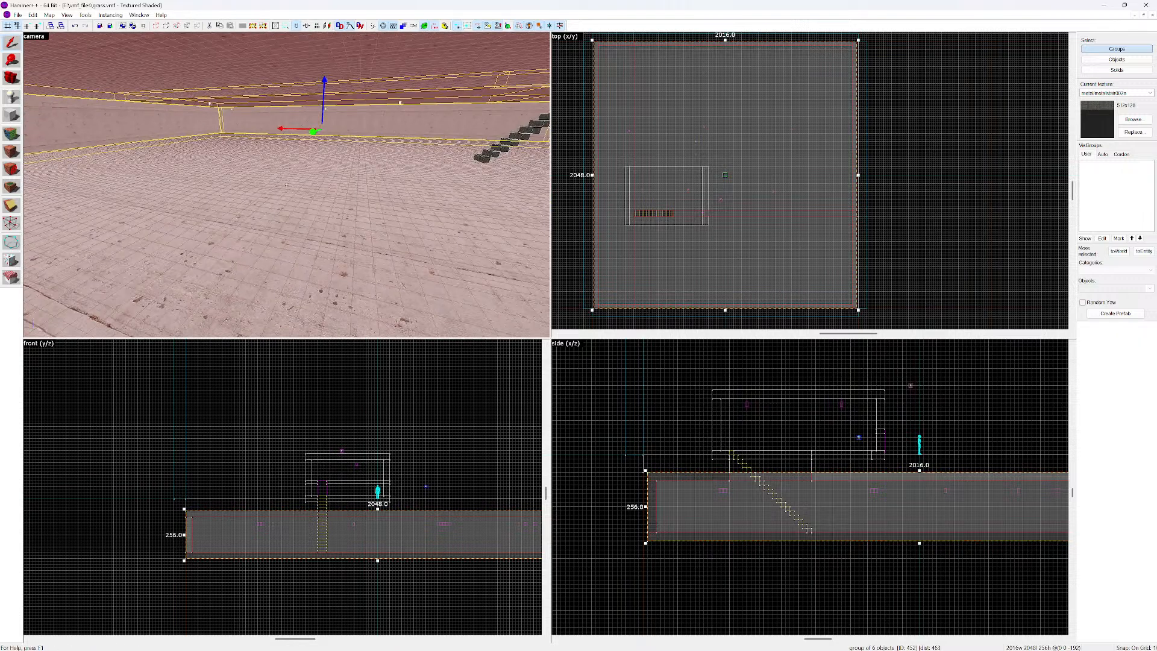
key("Escape")
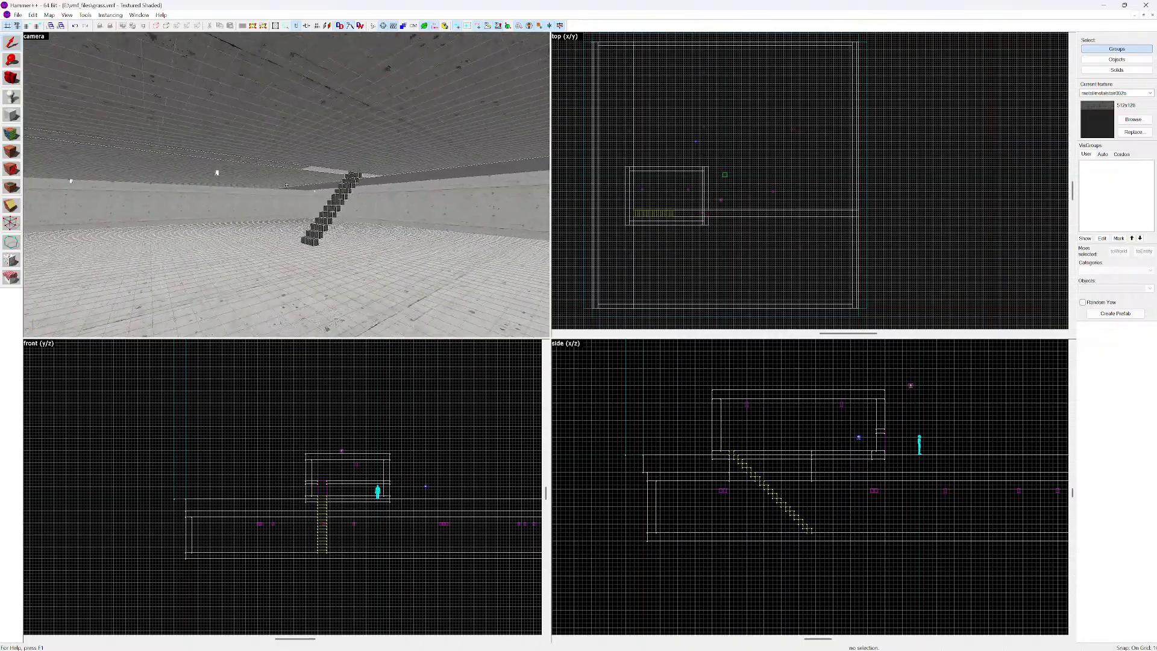
Filter the texture browser for "nodraw" and make tools/toolsnodraw the current texture
key("w")
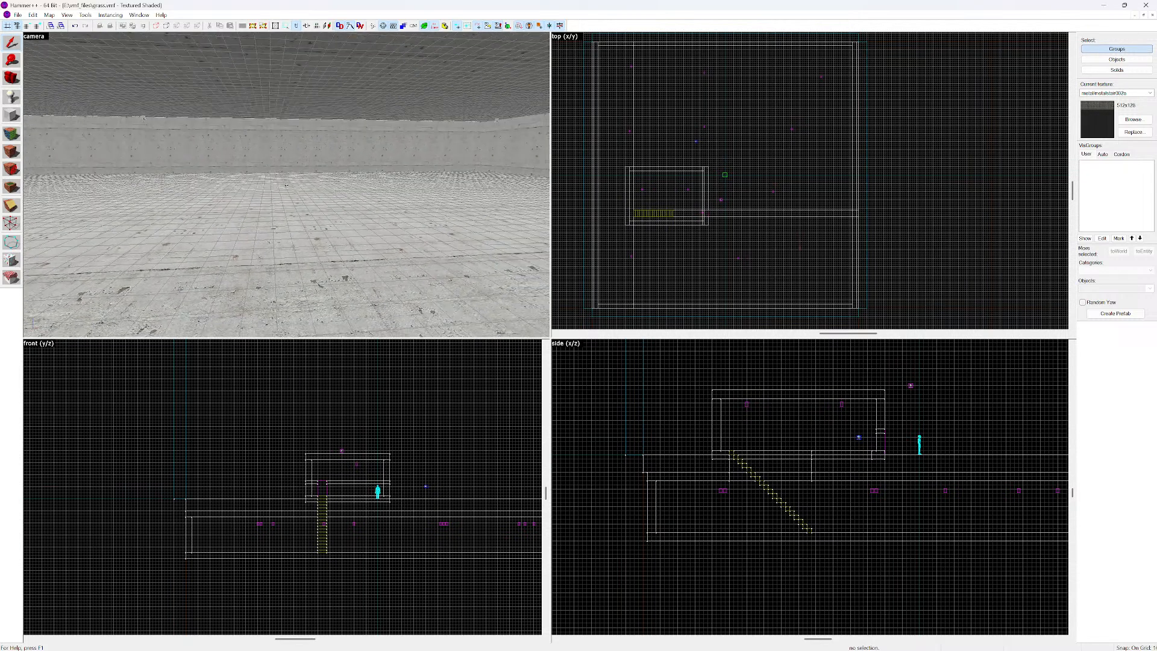
key("z")
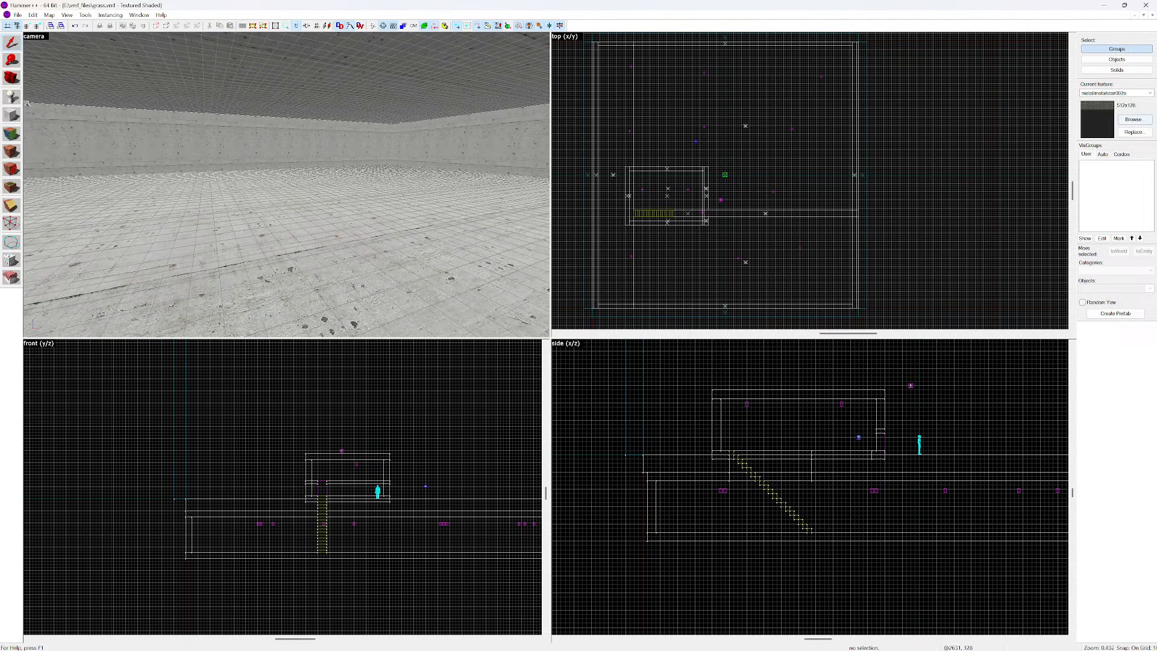
left_click(1133, 119)
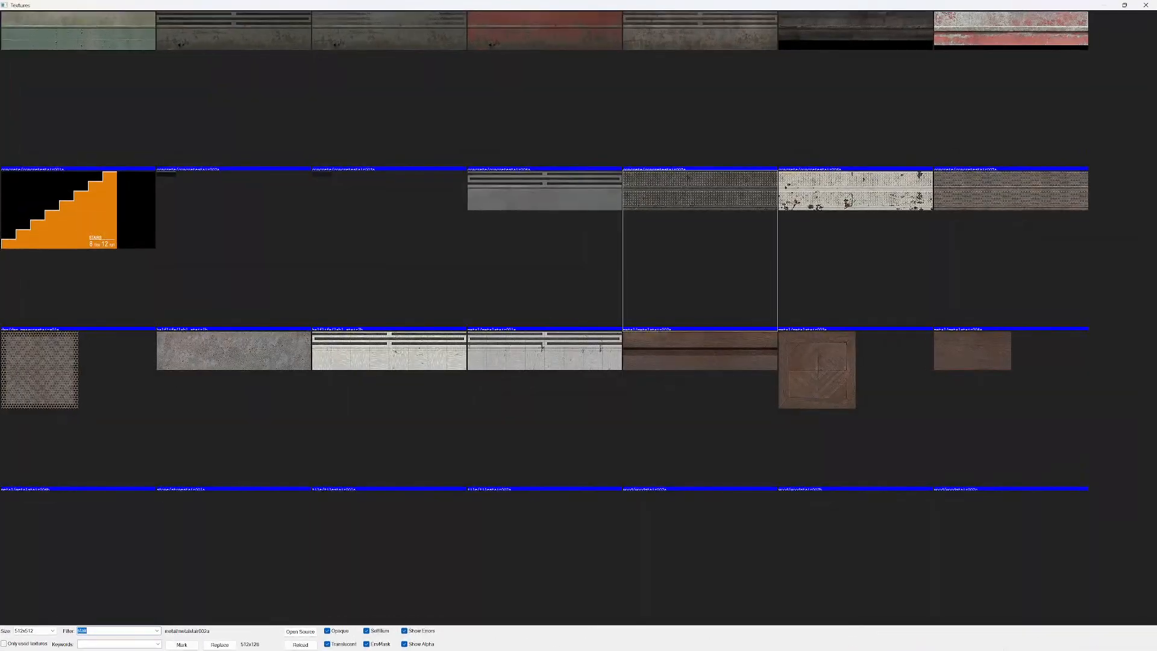
type("nod")
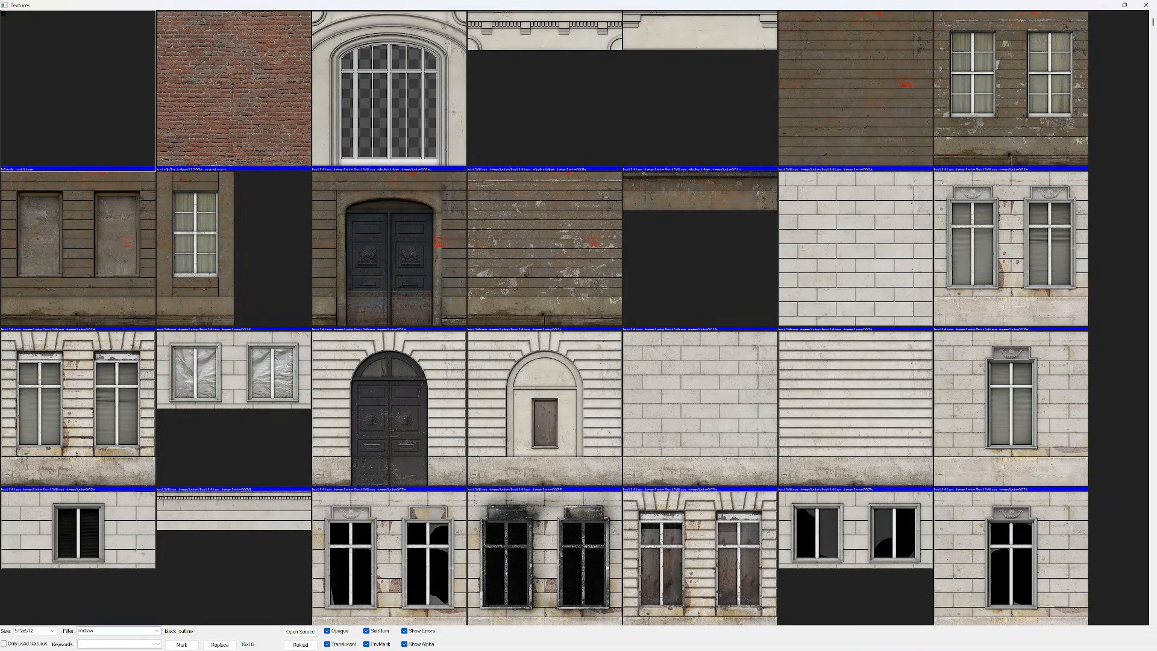
type("raw")
key("Return")
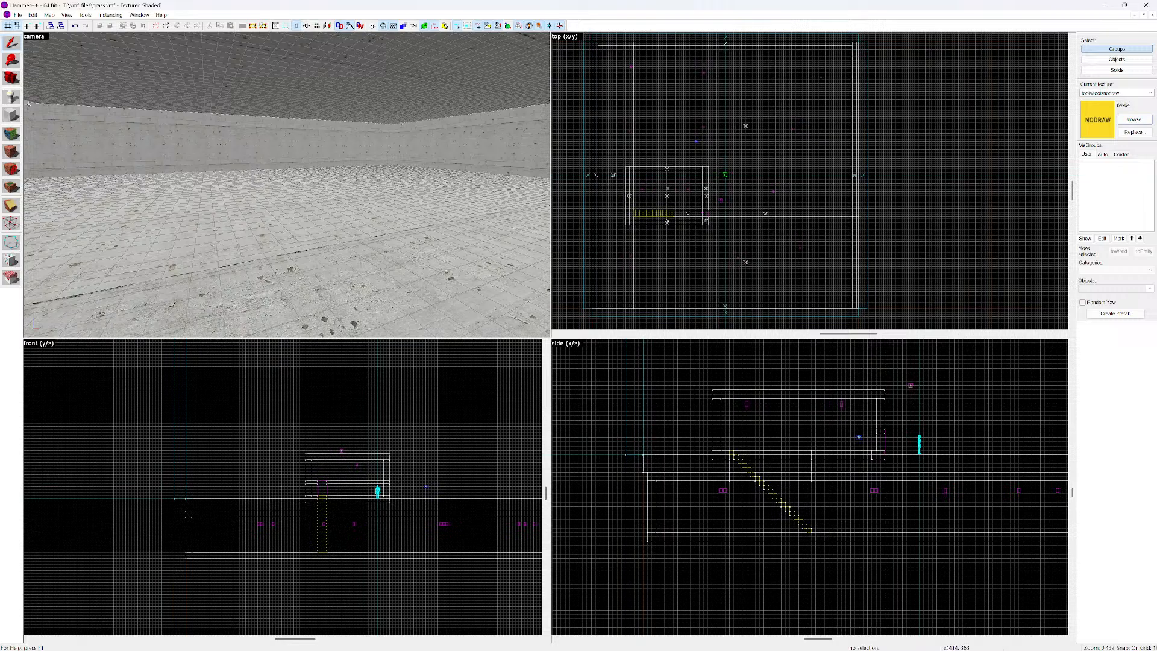
Fly the camera through the basement to examine its walls, corners, staircase and the open floor around the light_spots
key("z")
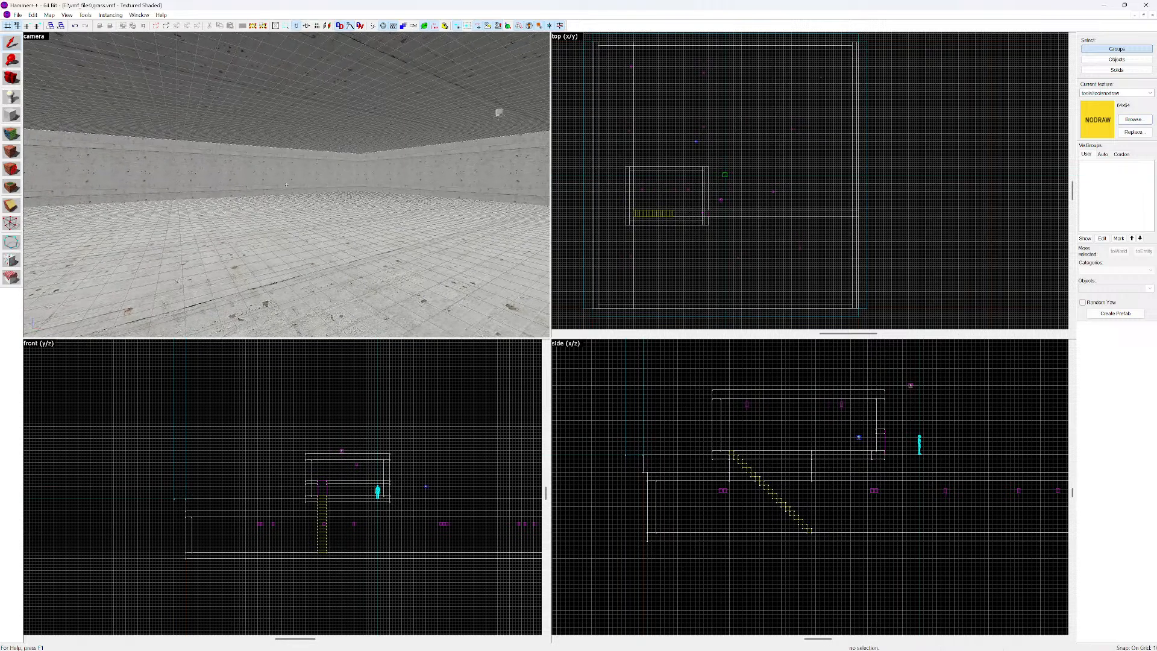
key("w")
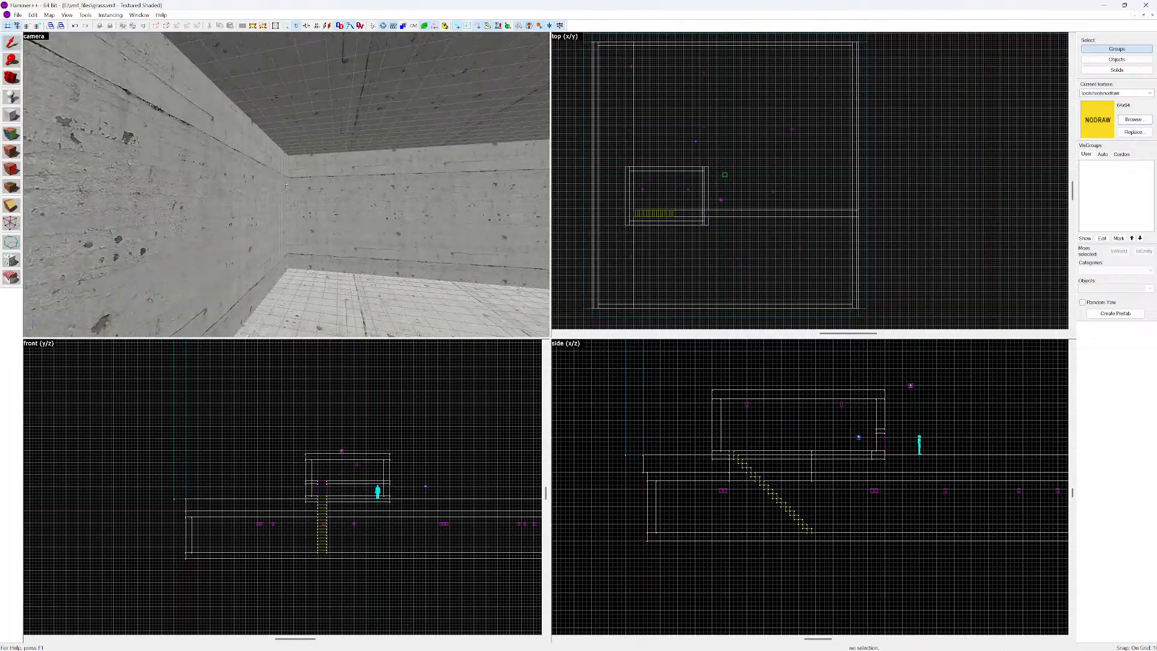
key("s")
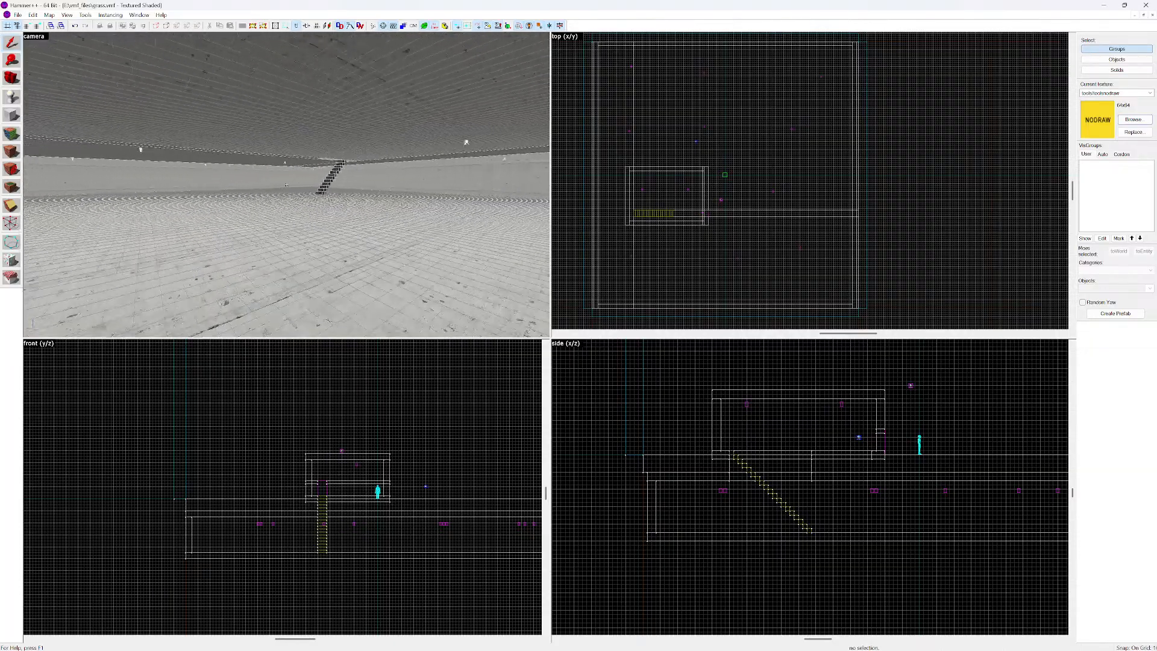
key("w")
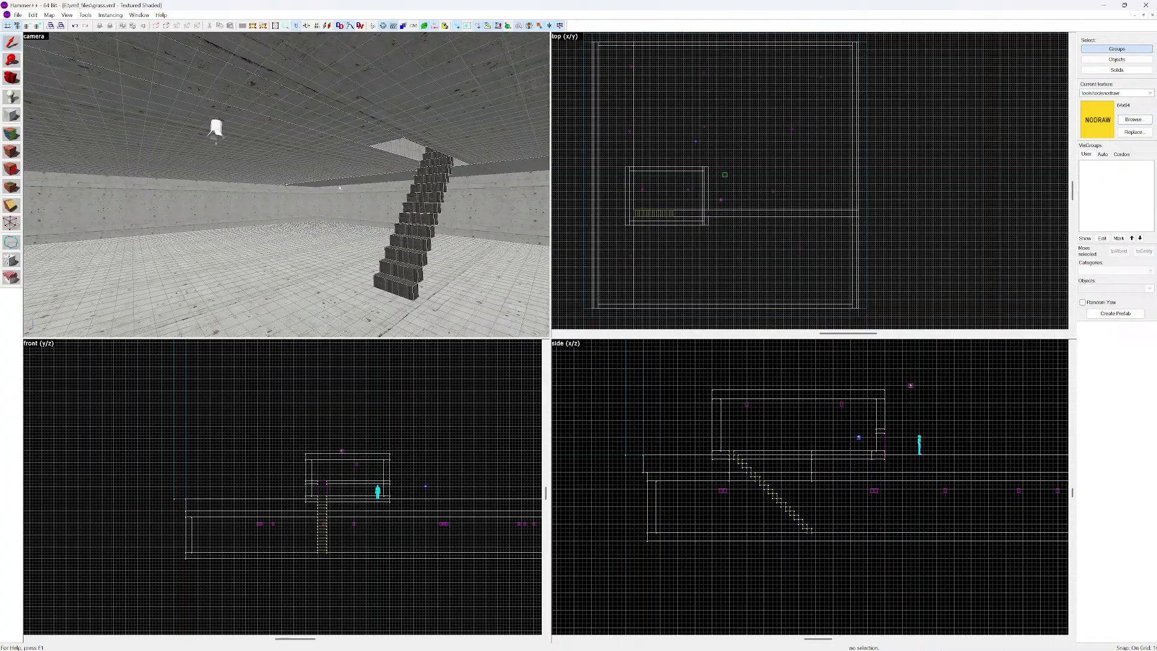
key("w")
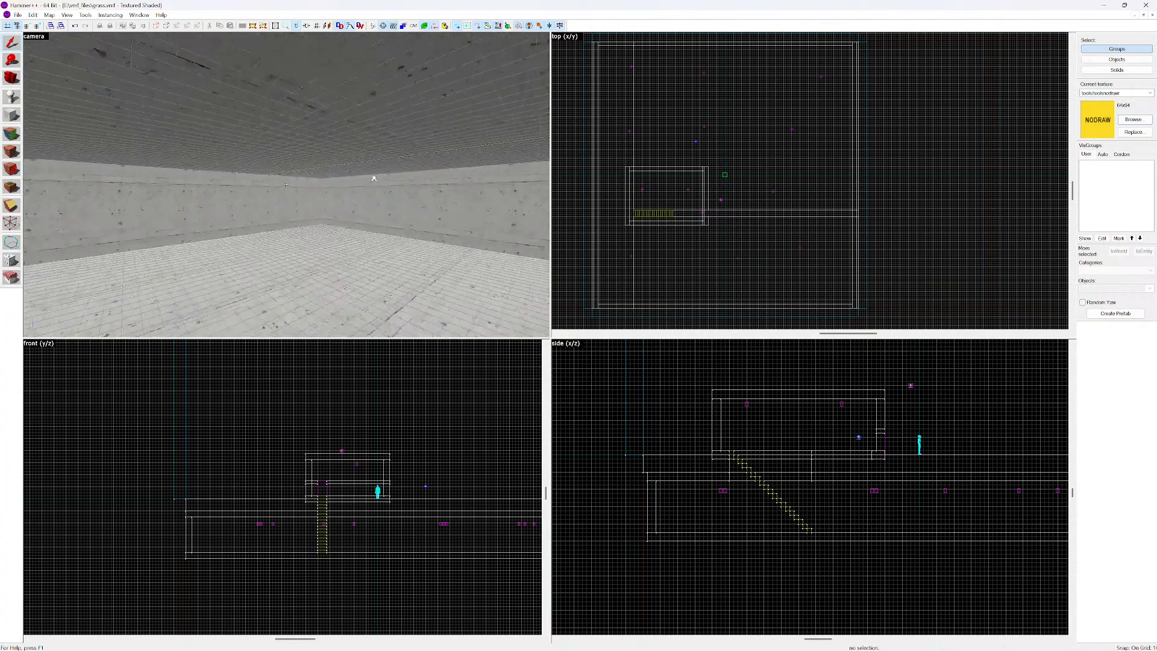
key("w")
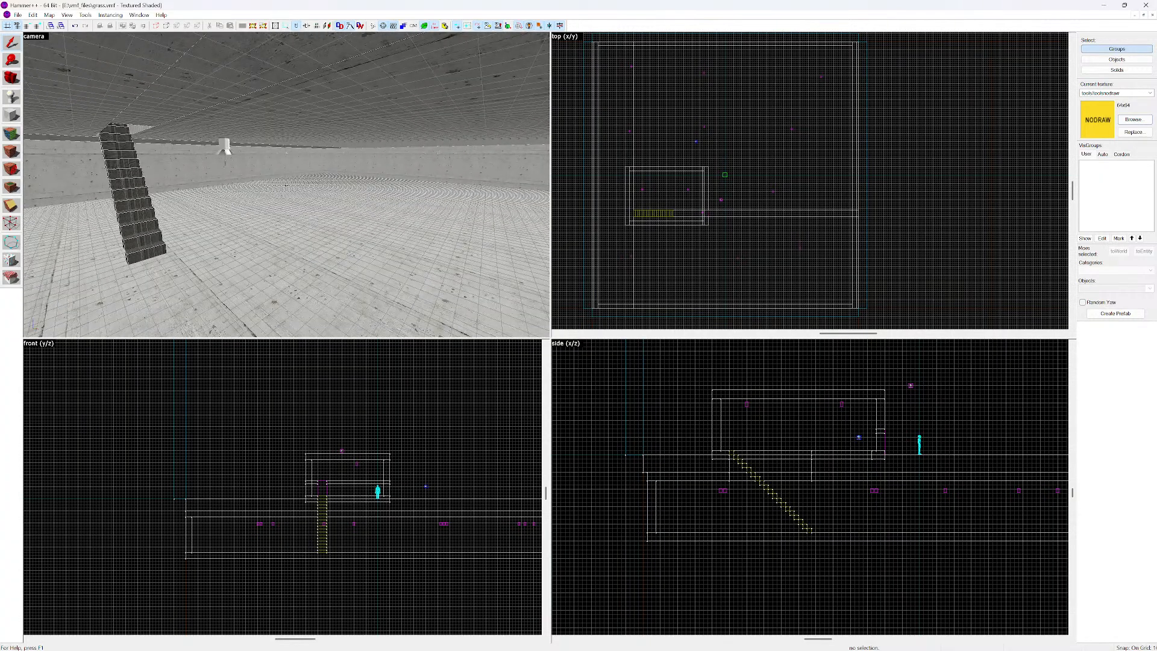
key("w")
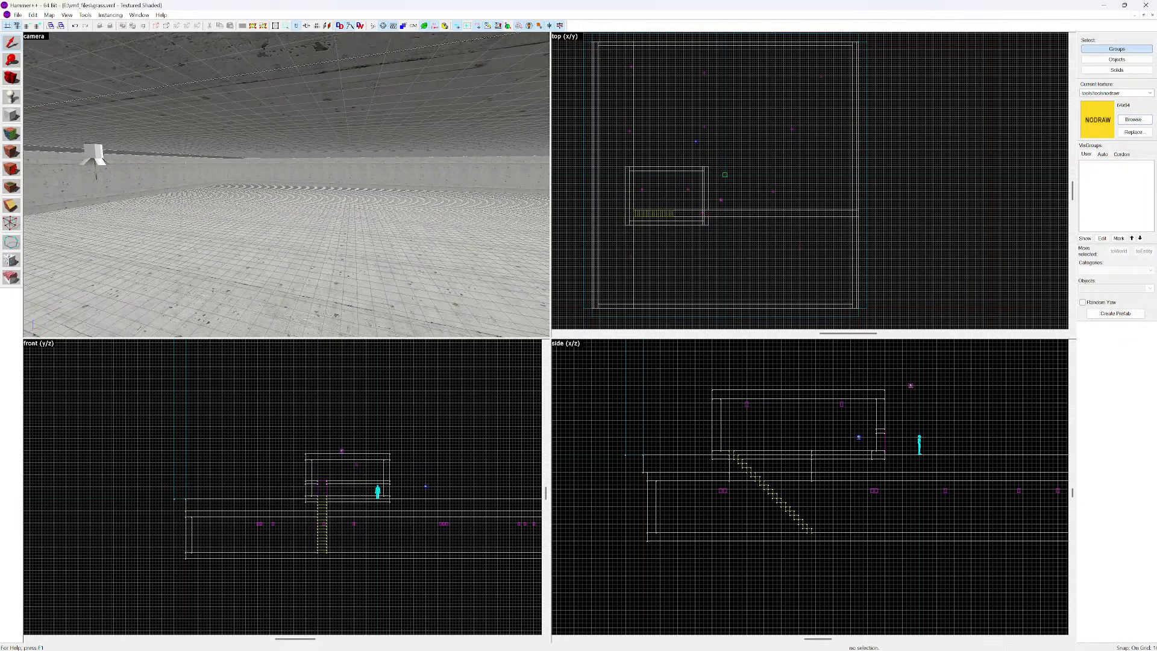
key("z")
key("z")
key("w")
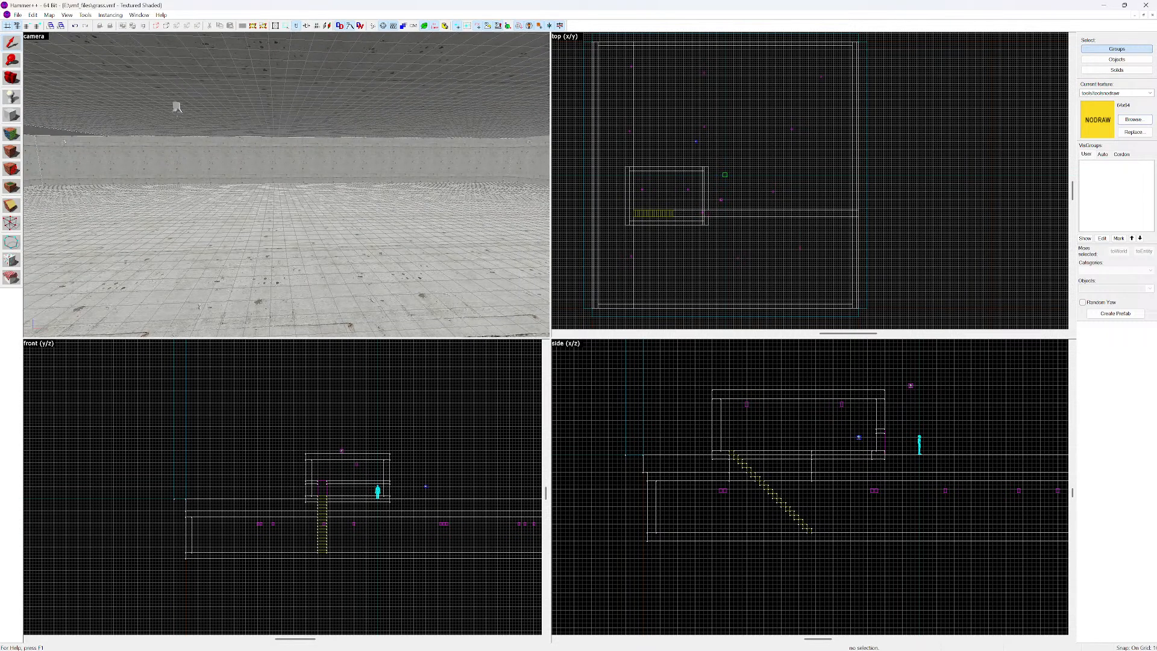
scroll(892, 527, "up", 3)
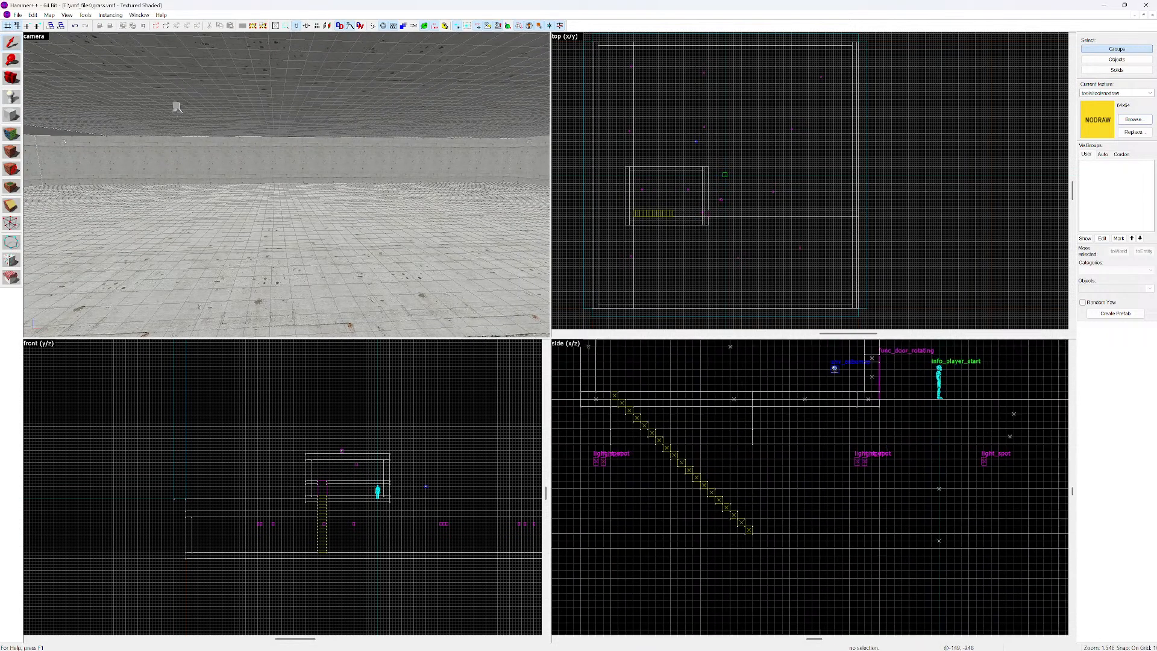
middle_click_drag(869, 515, 629, 508)
middle_click_drag(738, 501, 713, 490)
left_click_drag(703, 472, 741, 518)
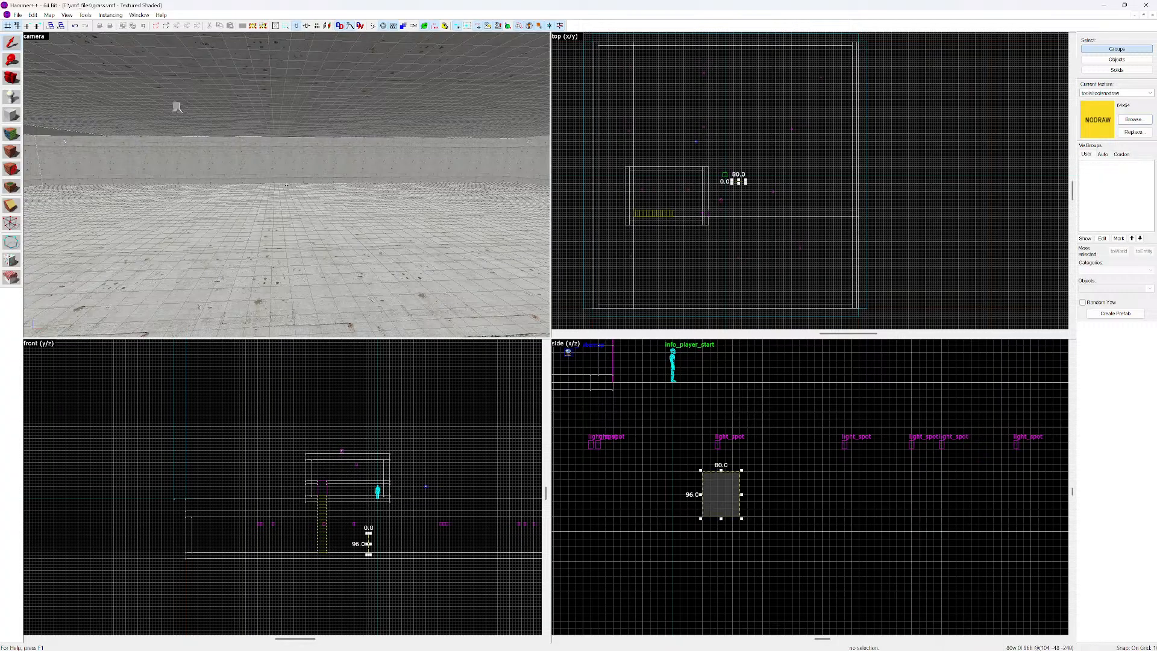
key("w")
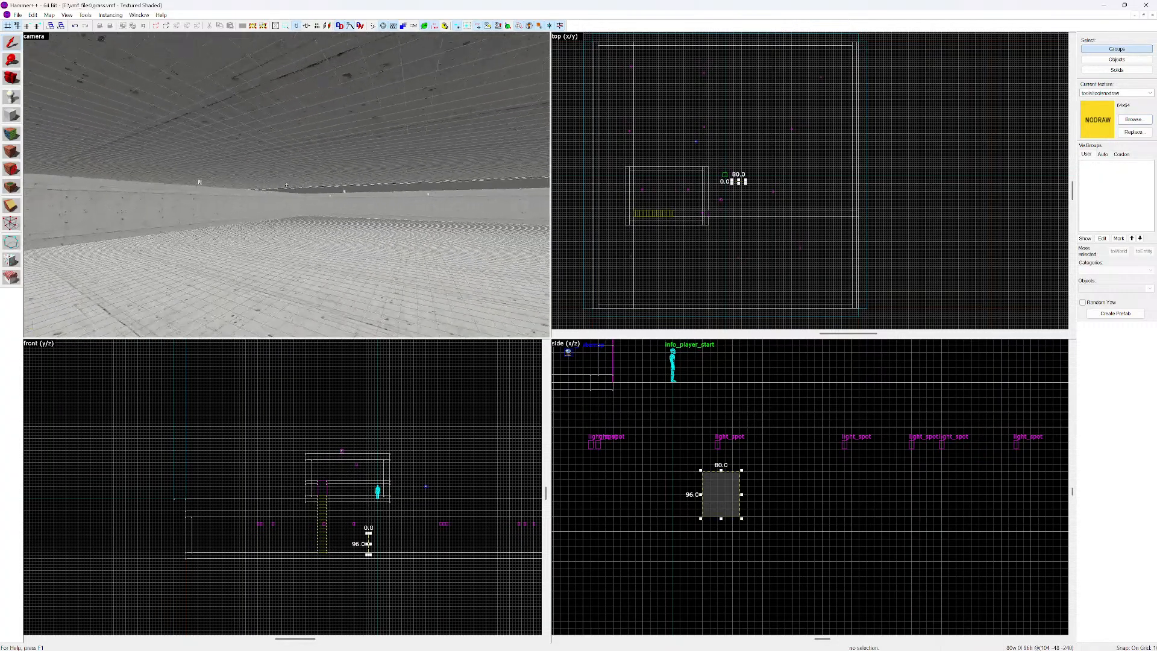
key("w")
scroll(799, 217, "down", 3)
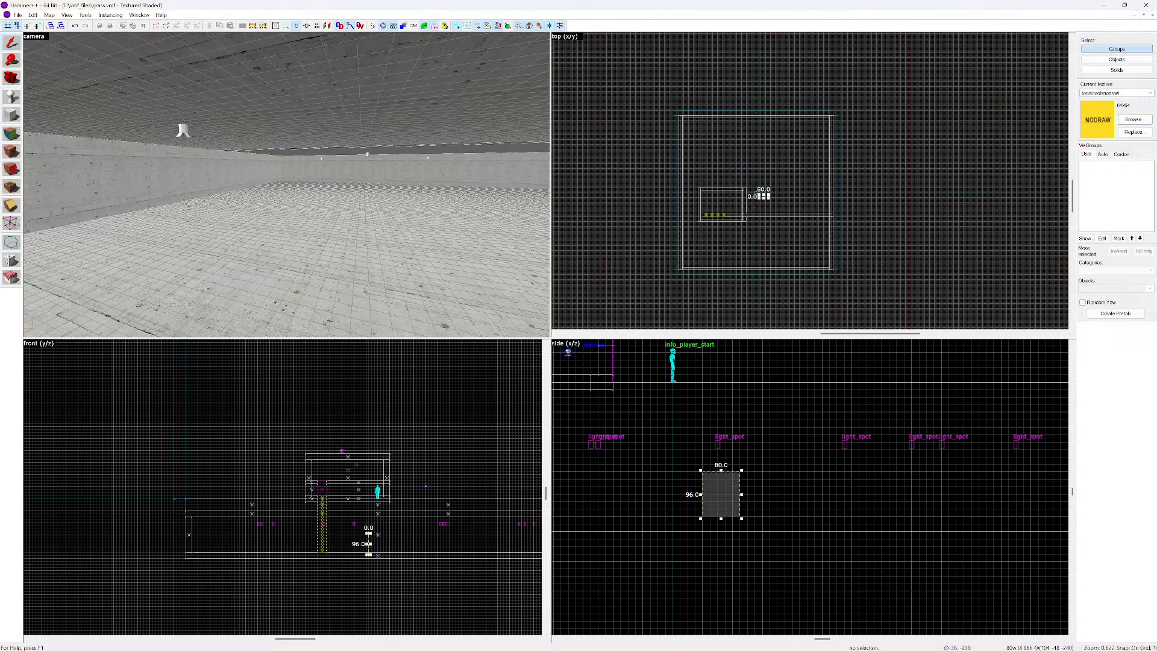
left_click_drag(368, 544, 394, 543)
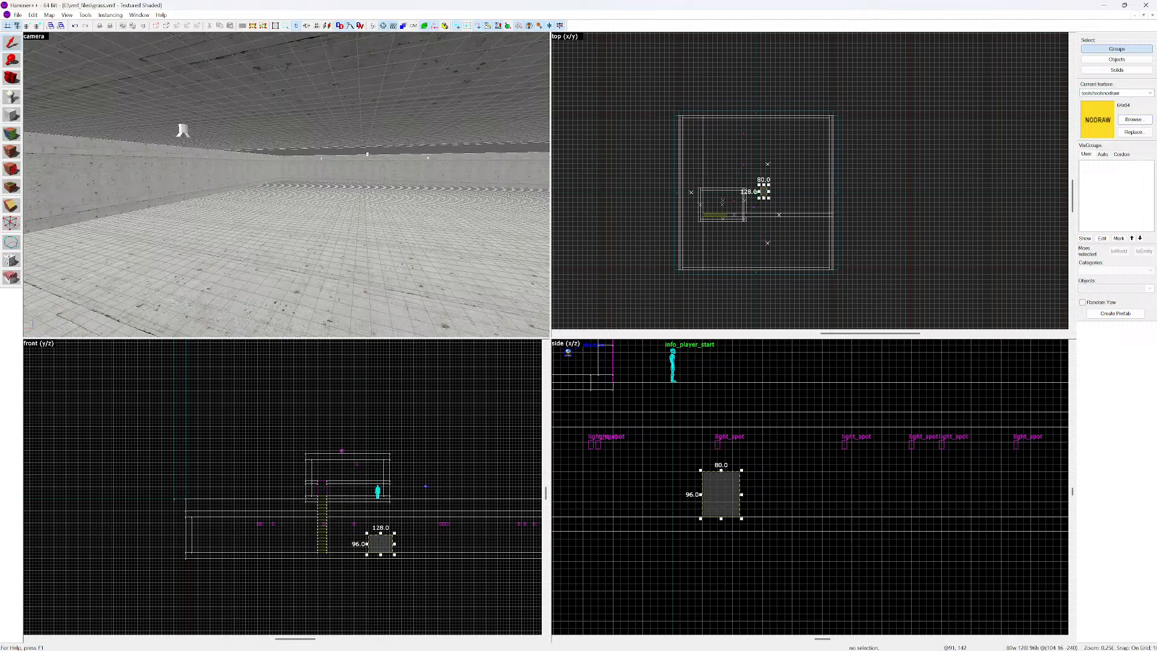
left_click_drag(763, 184, 763, 188)
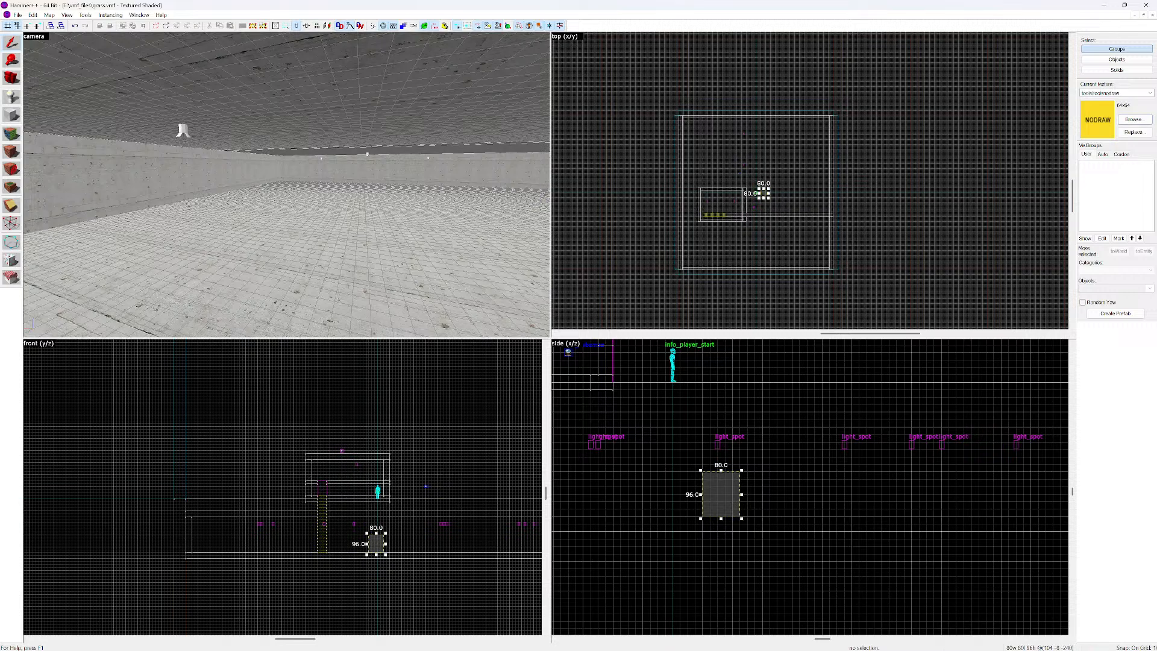
key("z")
key("w")
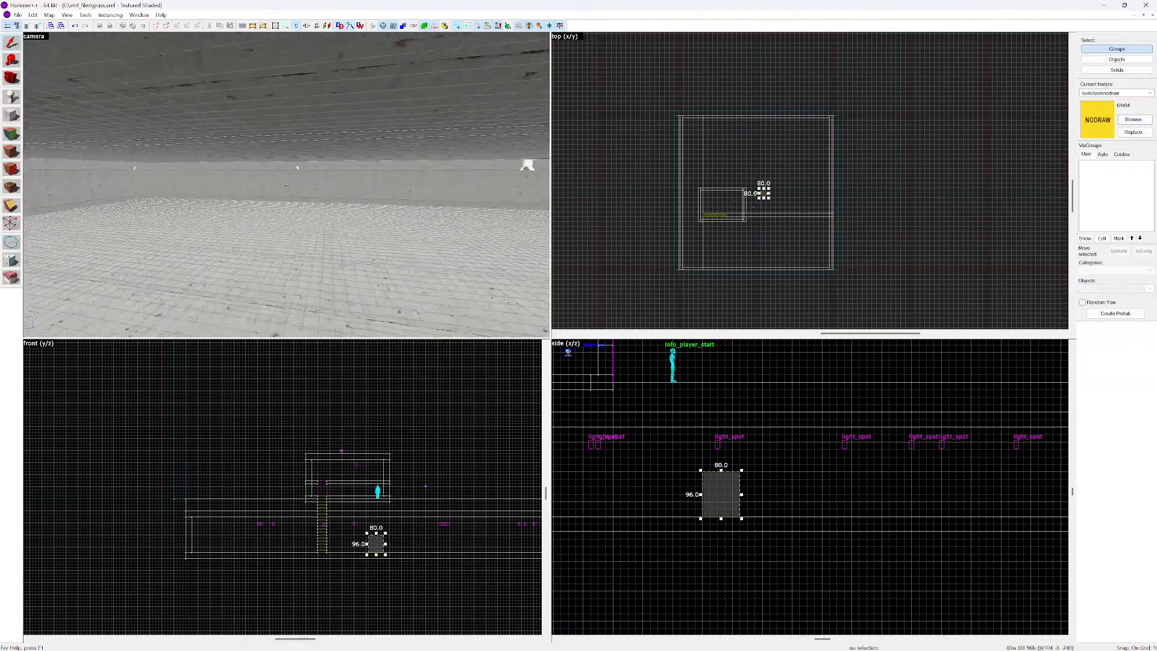
key("s")
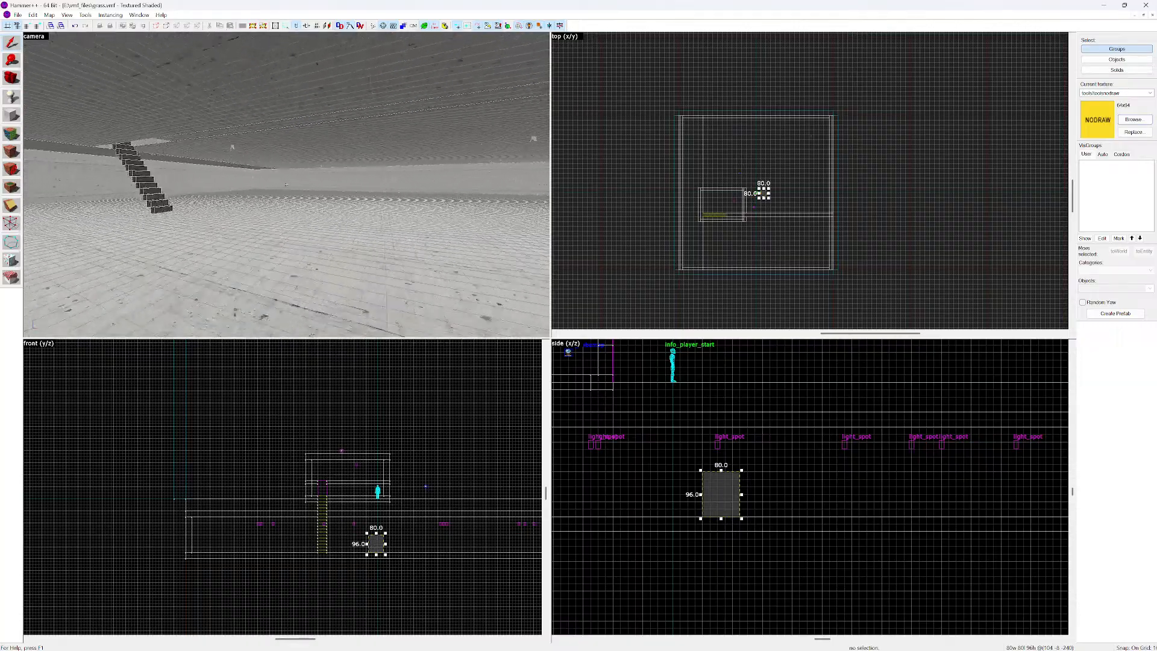
key("a")
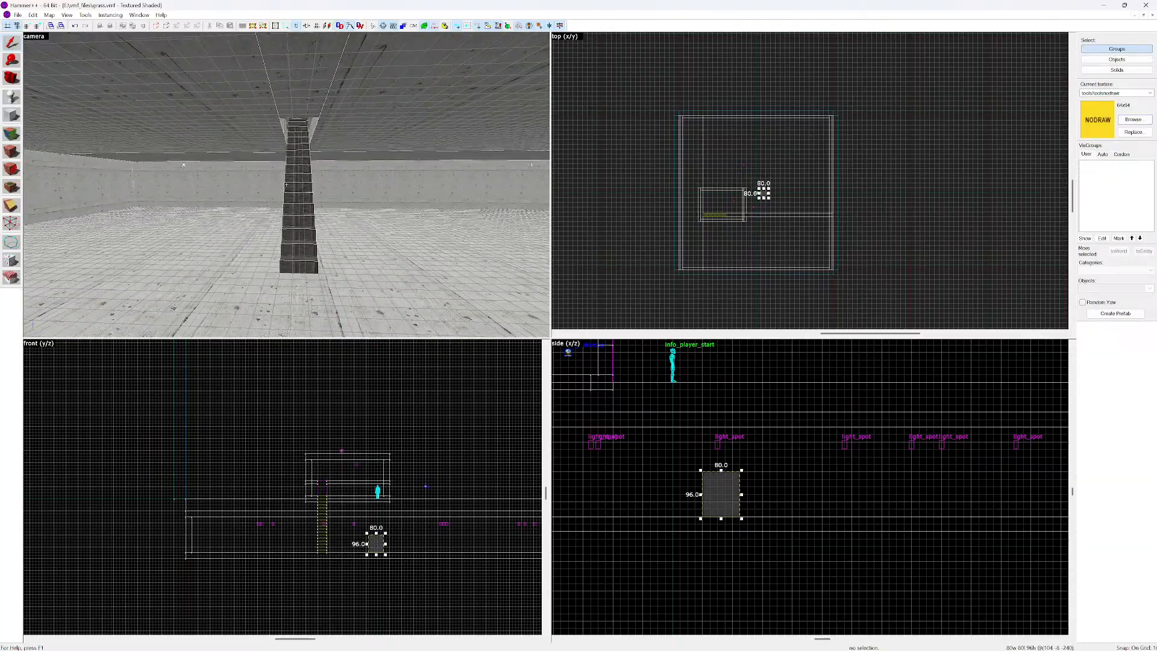
key("w")
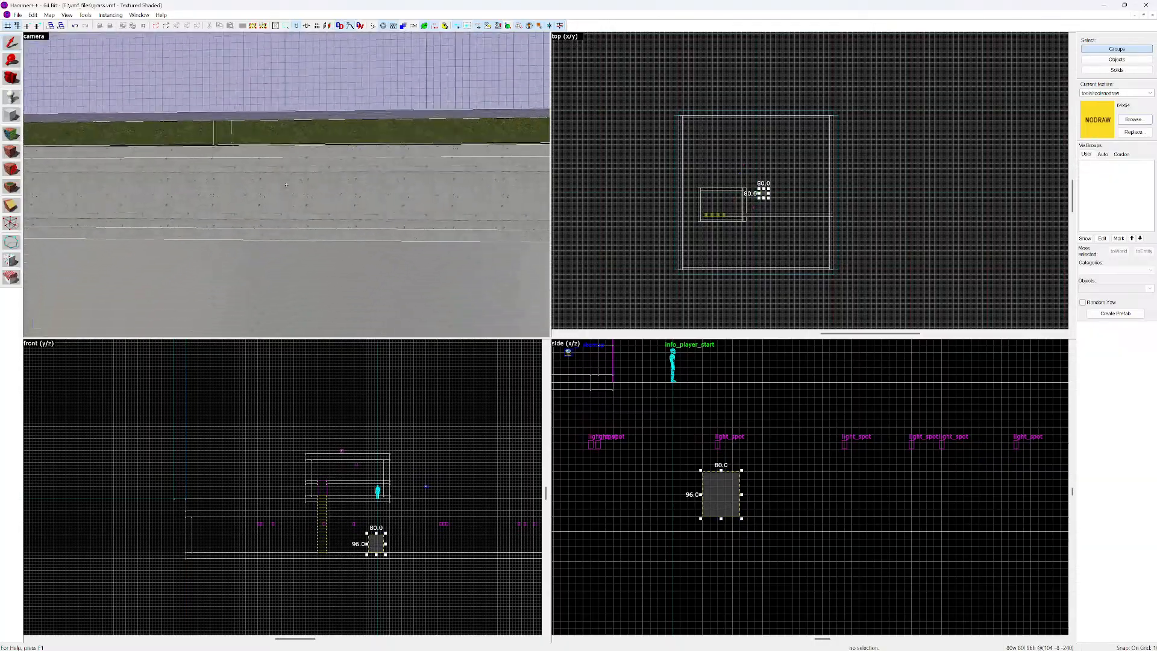
key("w")
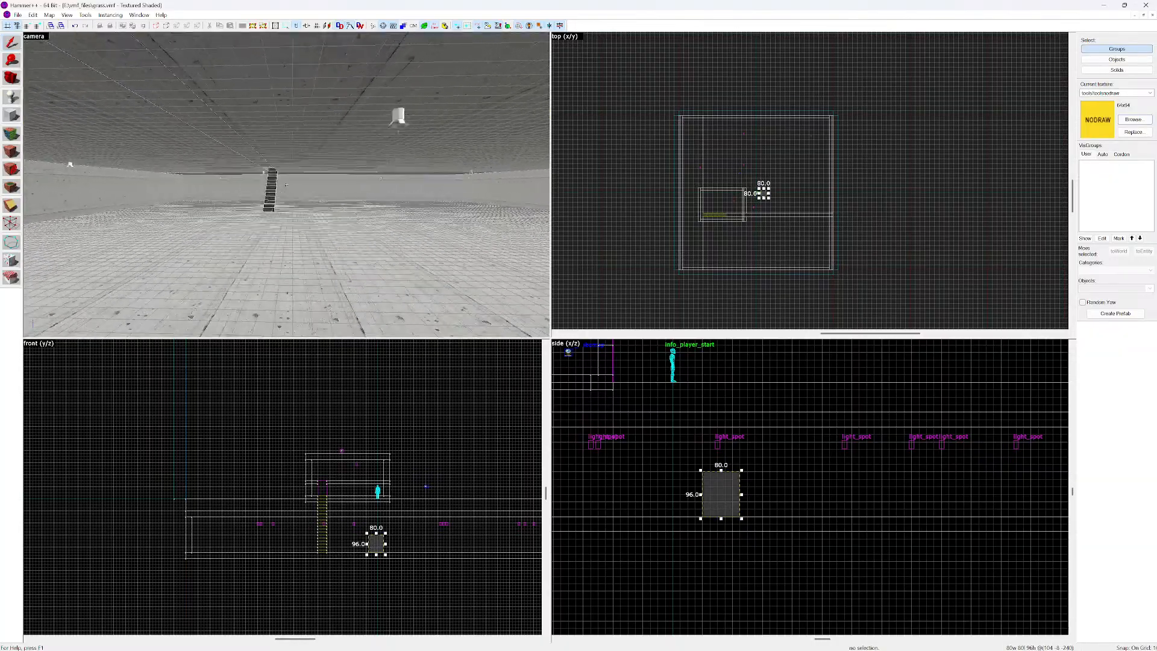
key("w")
key("z")
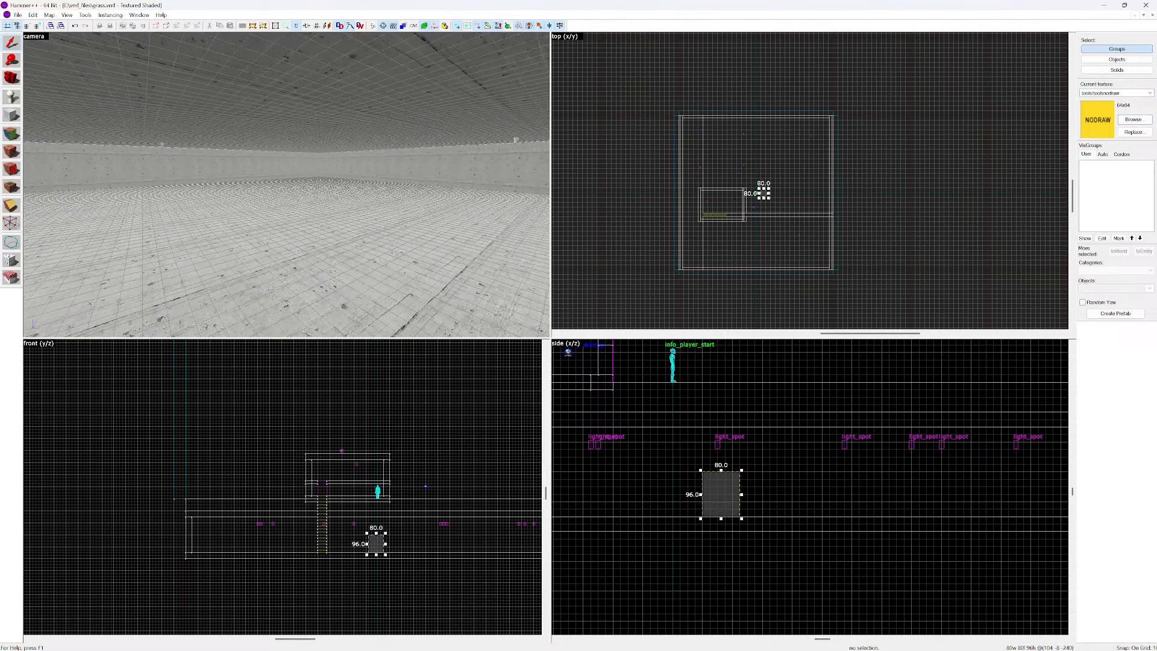
key("Escape")
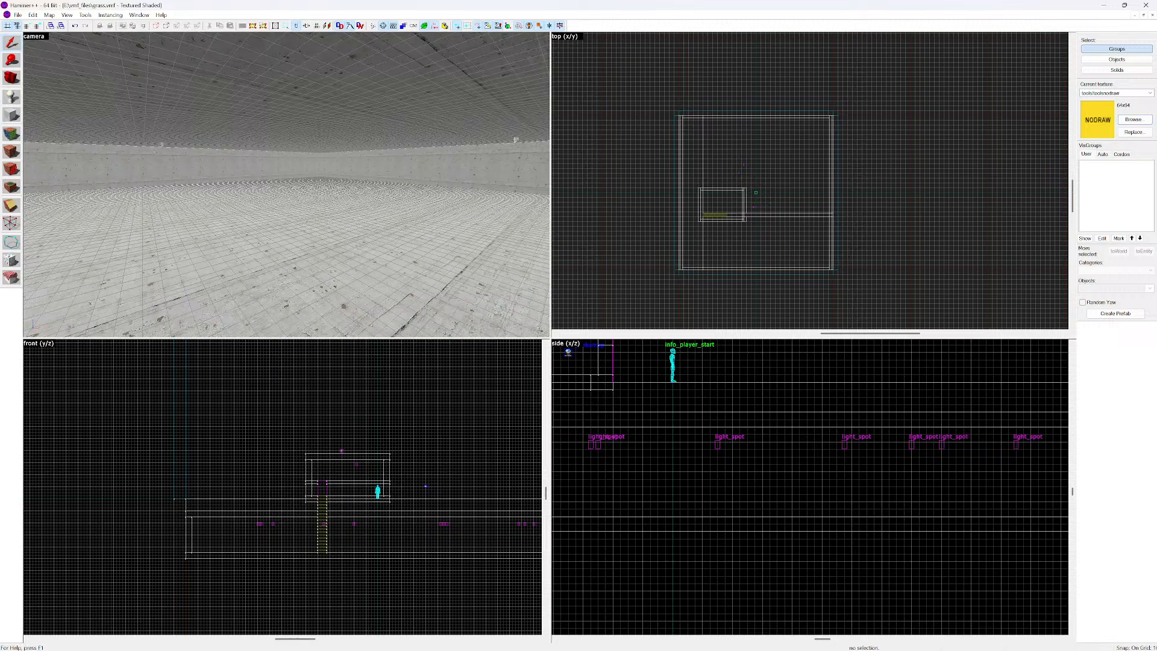
Outline a new primitive block on the basement floor near the staircase, 80 units wide, 64 long and 96 high
key("shift+b")
left_click_drag(340, 534, 355, 554)
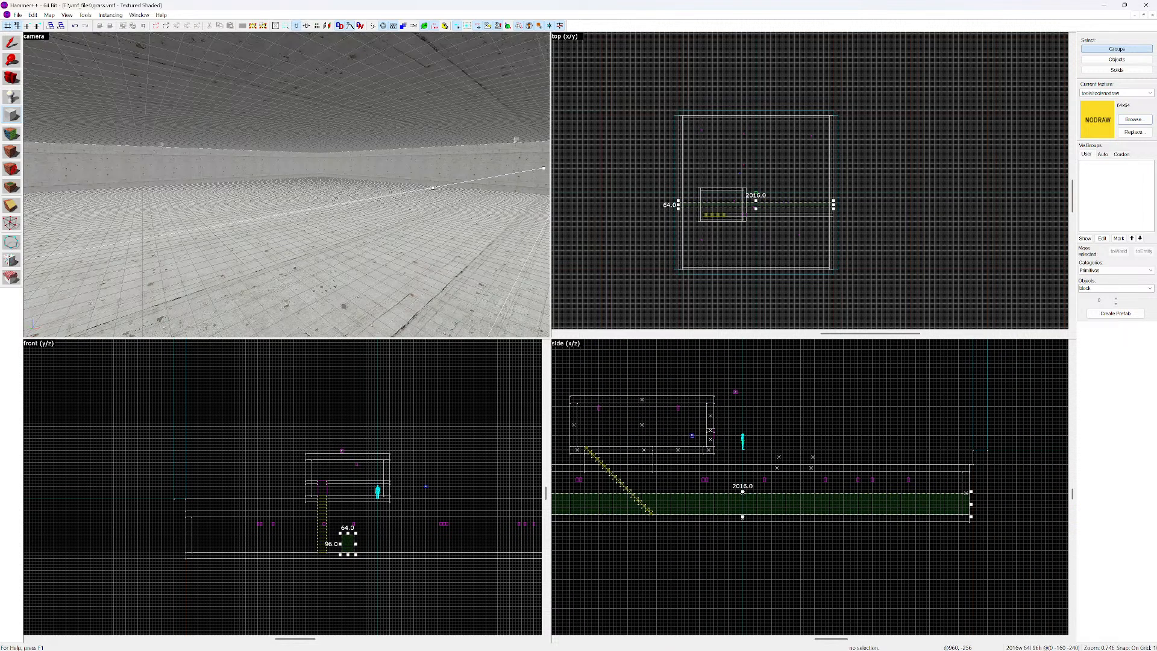
left_click_drag(970, 503, 751, 504)
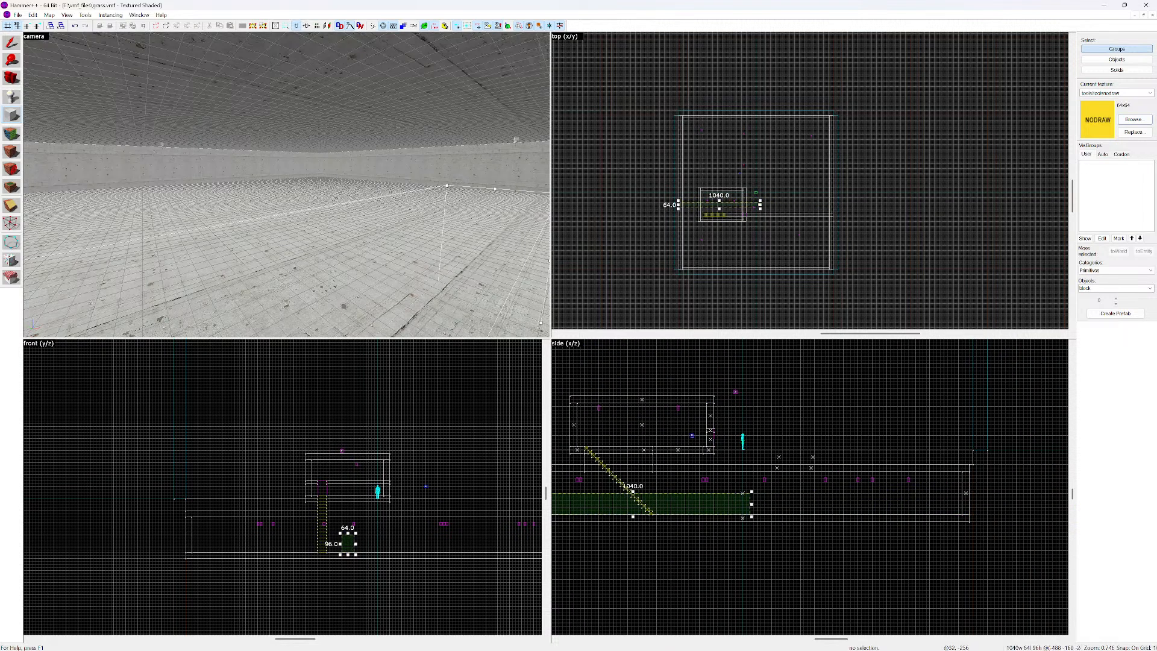
scroll(751, 506, "down", 2)
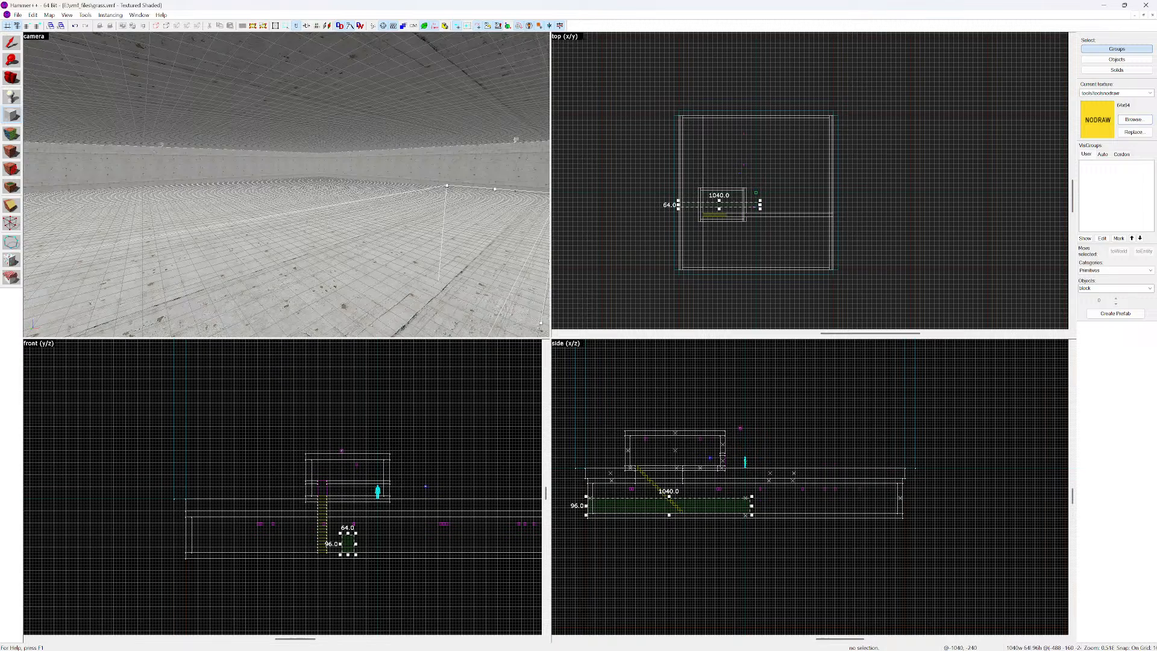
left_click_drag(586, 505, 735, 505)
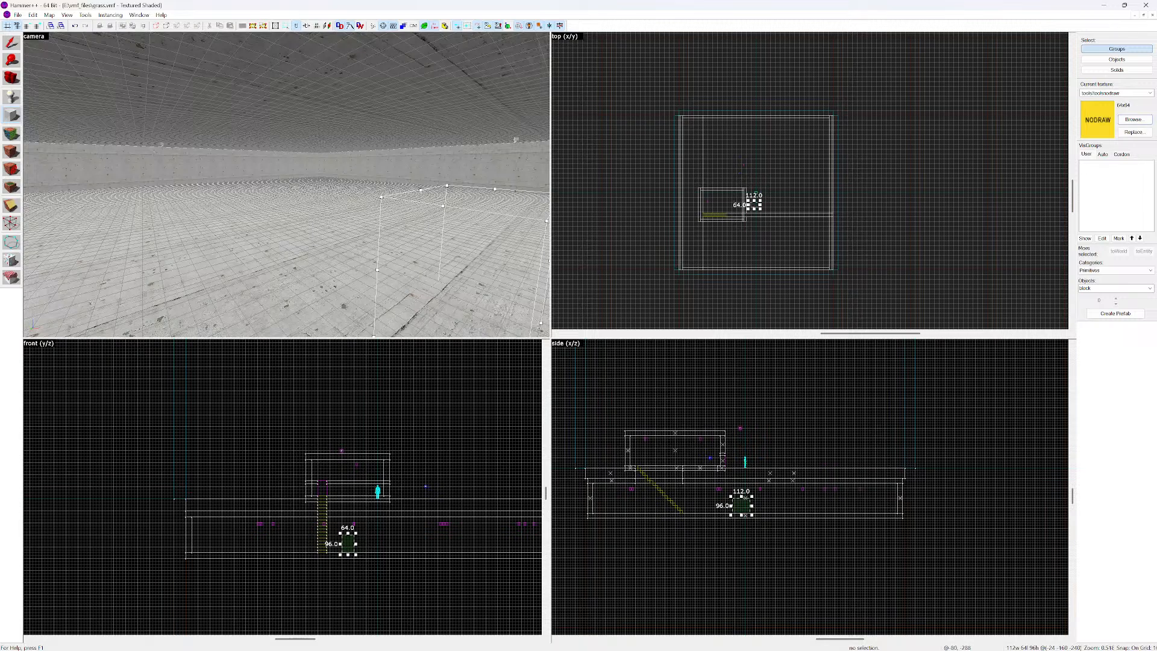
left_click_drag(731, 505, 735, 505)
key("ctrl+shift+e")
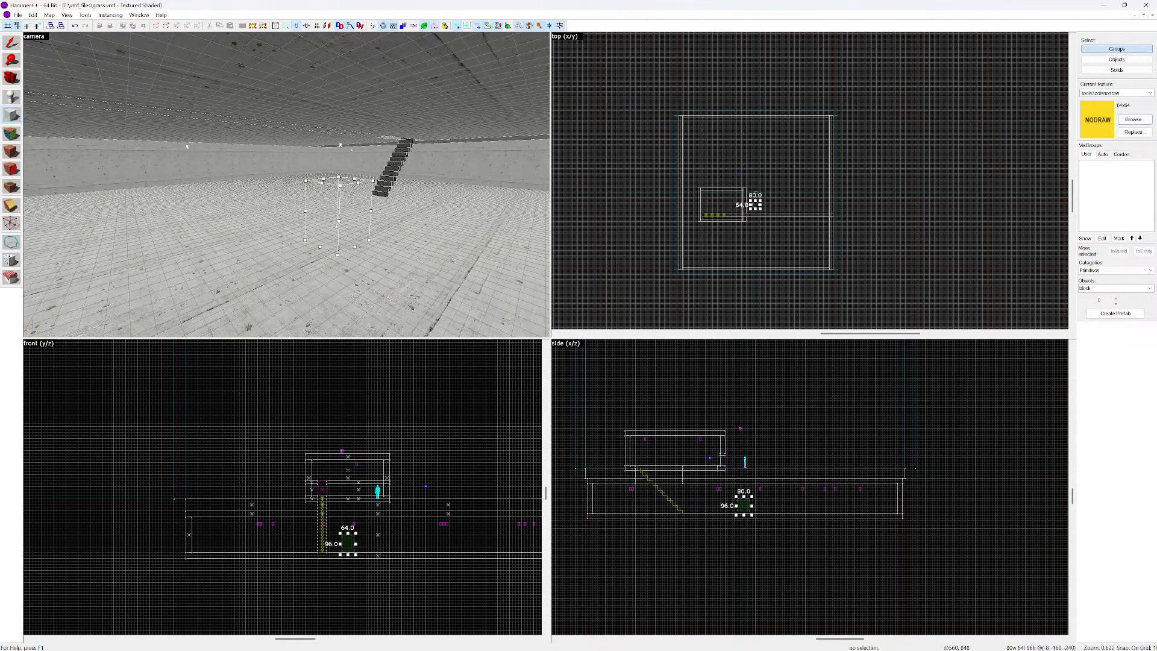
Move the block outline along the basement floor, farther away from the staircase and clear of the building's footprint
scroll(746, 522, "up", 5)
scroll(747, 499, "up", 3)
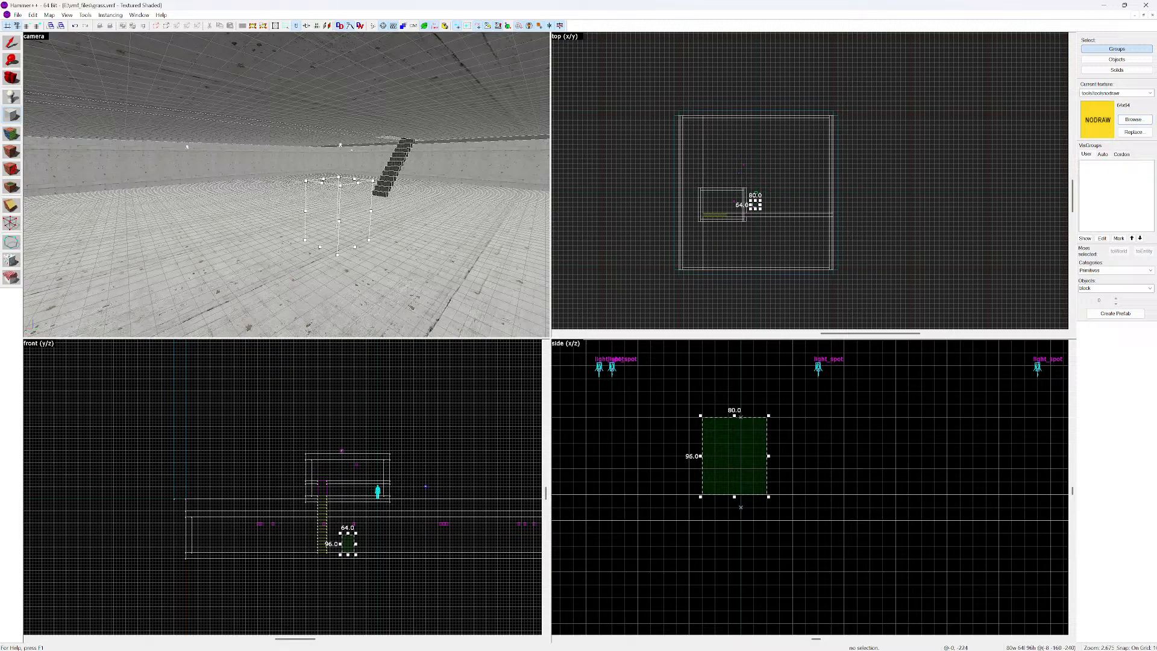
scroll(286, 181, "down", 5)
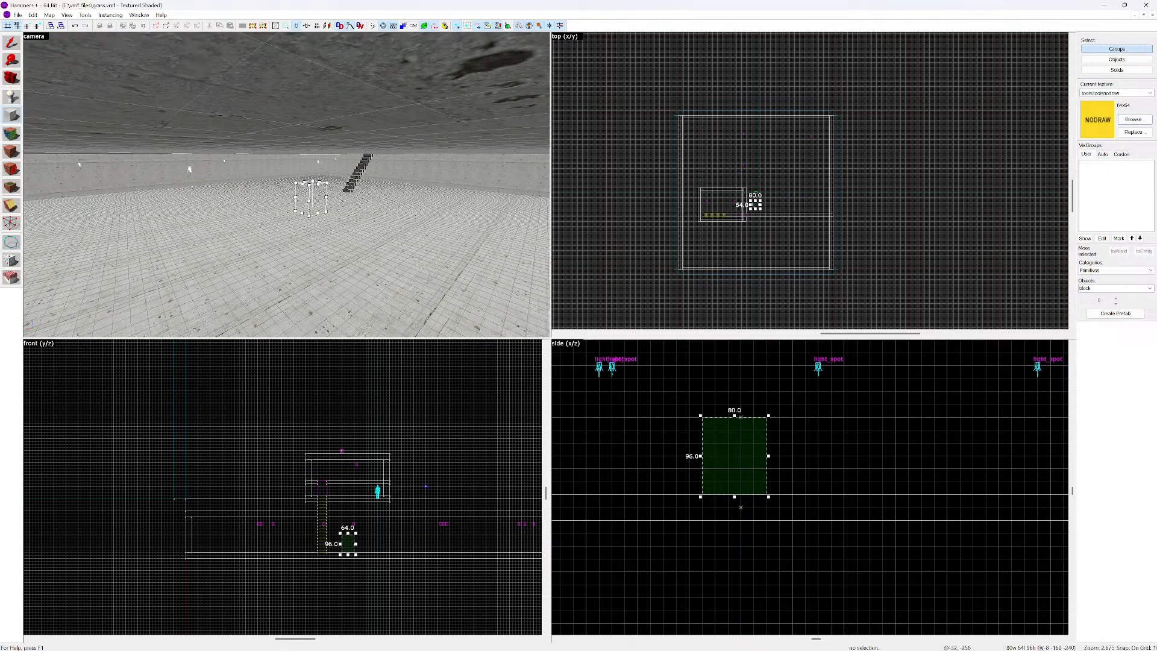
scroll(286, 184, "down", 2)
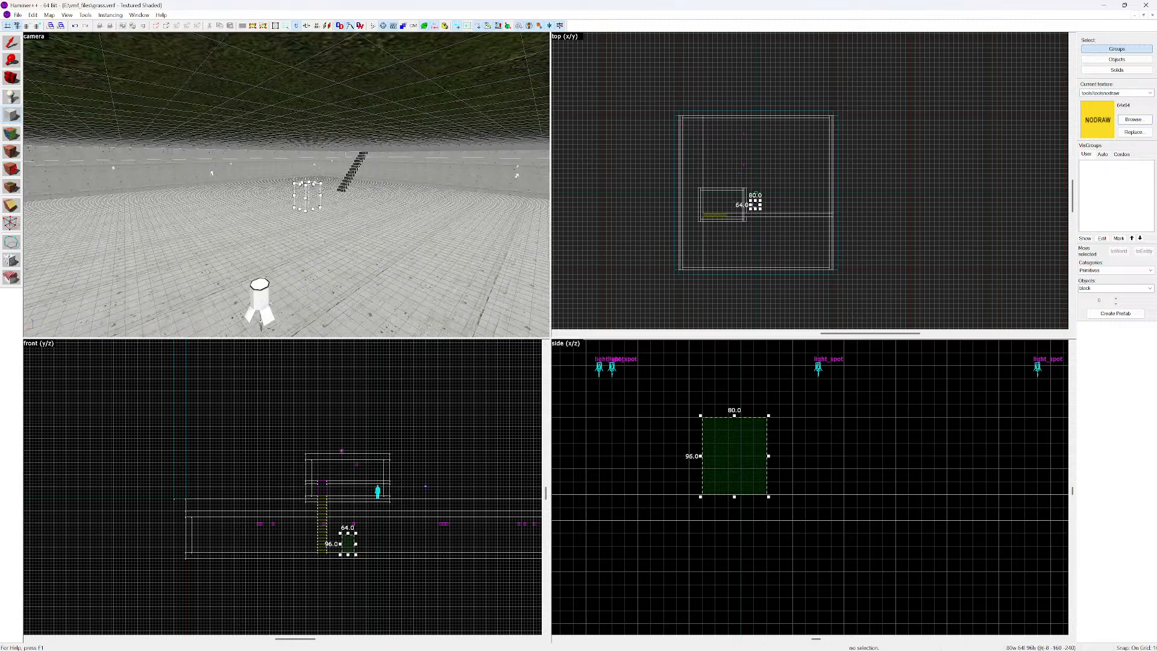
scroll(286, 184, "up", 3)
left_click_drag(740, 456, 933, 455)
scroll(818, 493, "down", 8)
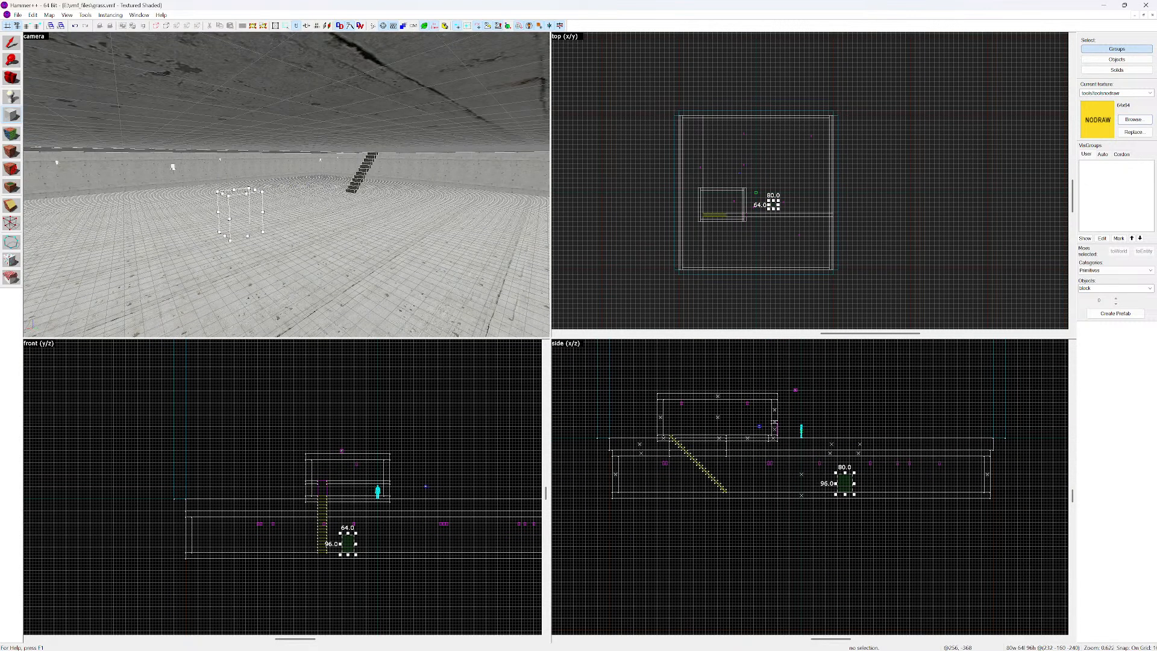
Enlarge the block outline to 240 units wide, 384 long and 208 high, extending it down through the basement floor
scroll(882, 513, "up", 4)
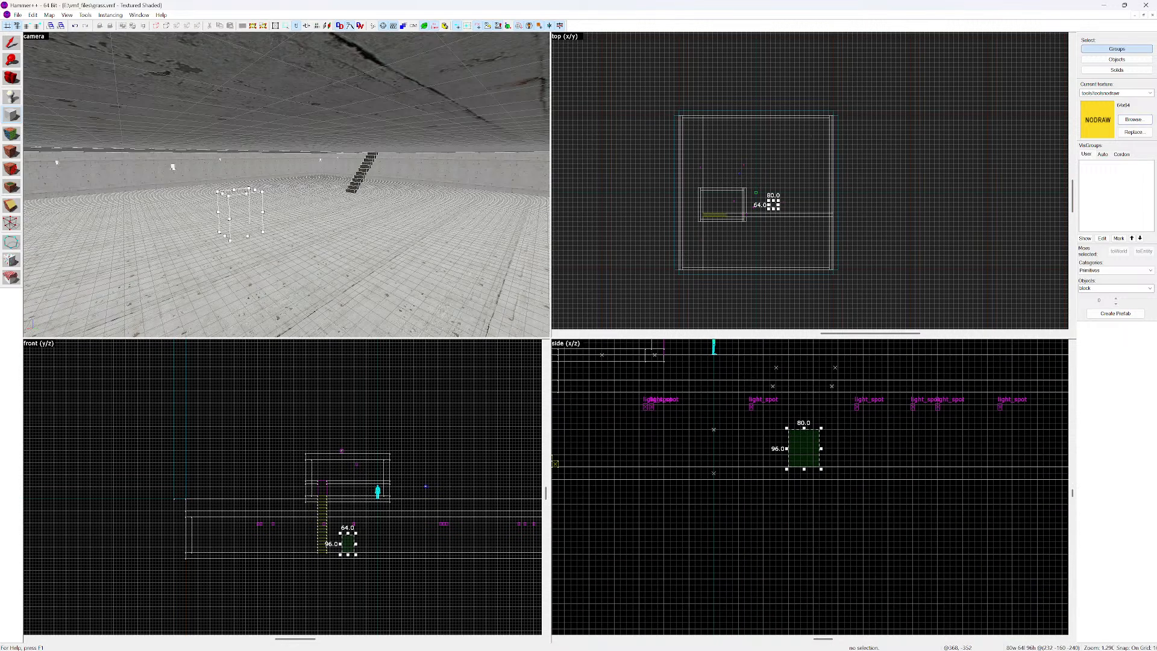
left_click_drag(820, 469, 882, 467)
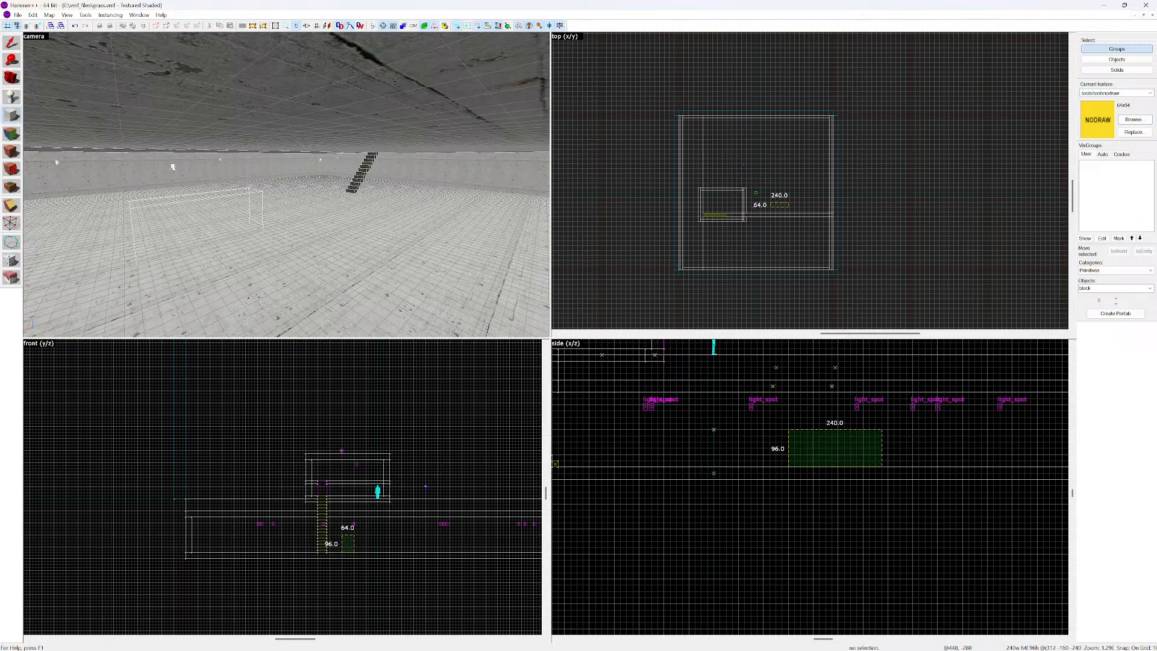
scroll(761, 200, "up", 5)
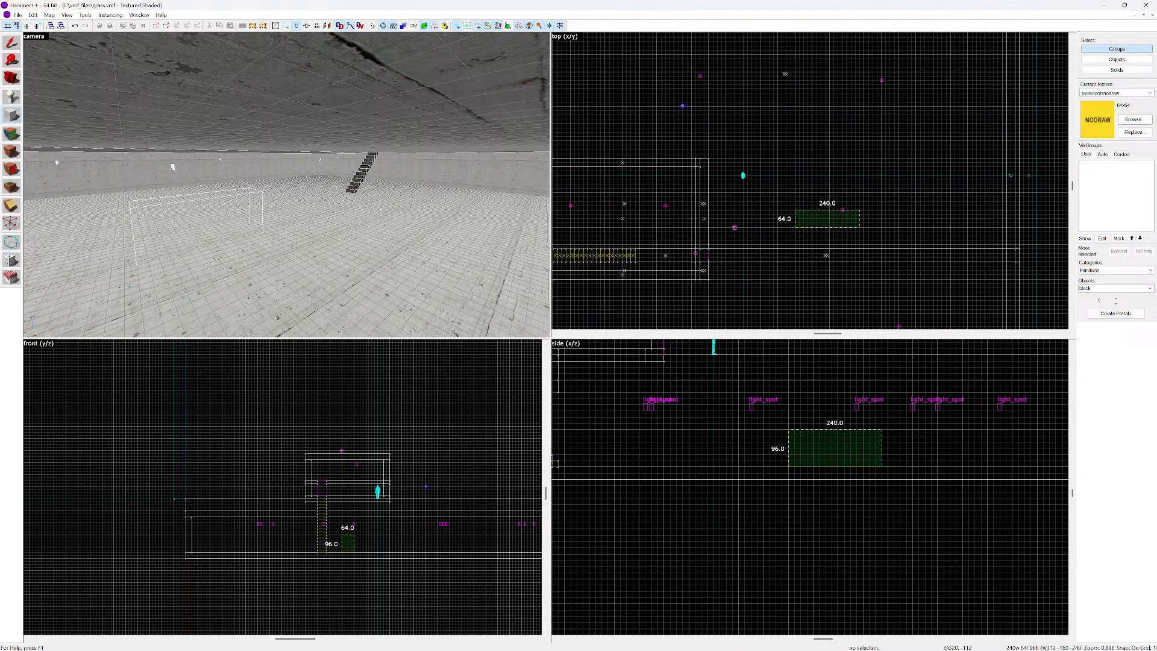
left_click_drag(828, 206, 827, 122)
scroll(286, 184, "down", 3)
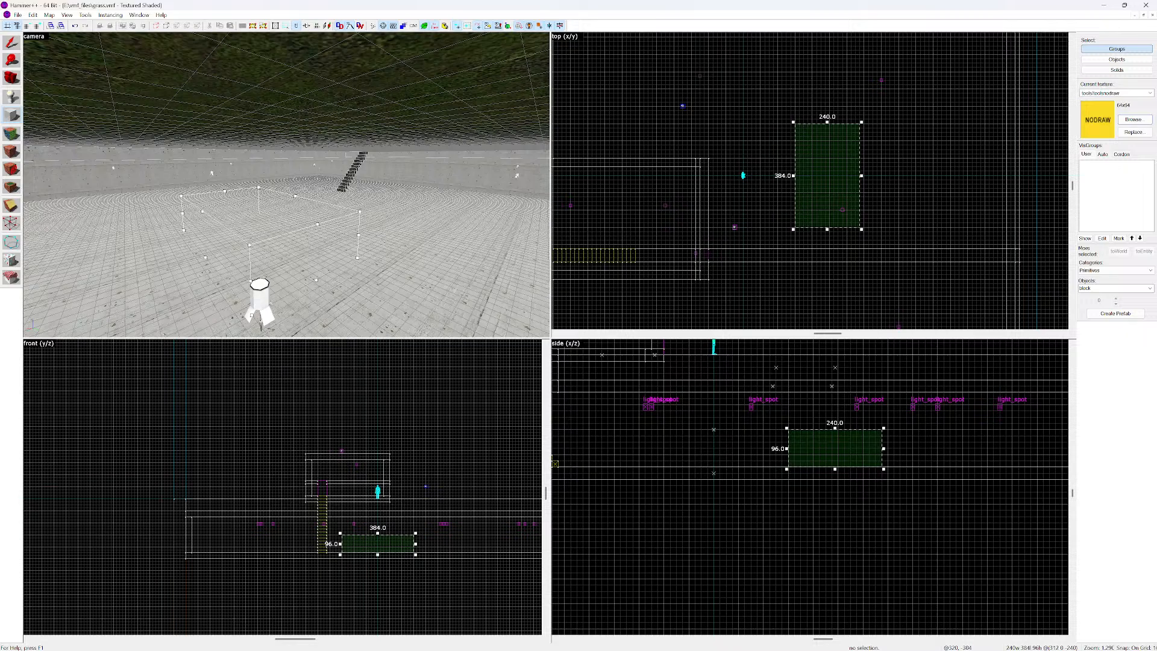
left_click_drag(835, 466, 834, 510)
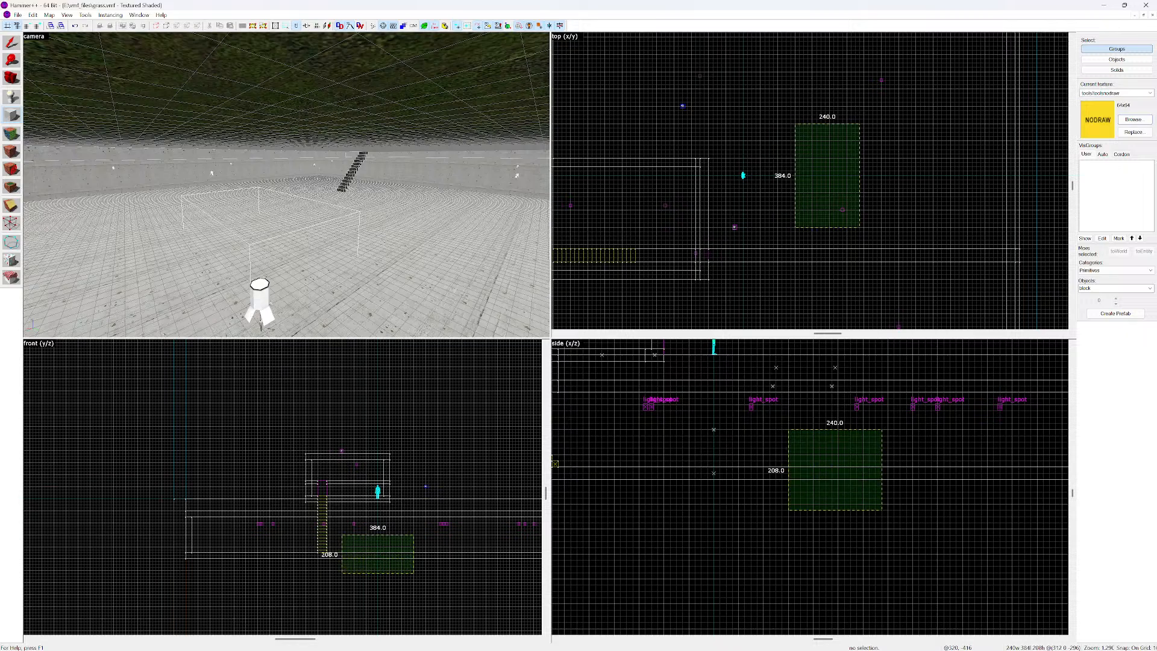
Create the solid block with the nodraw texture from the enlarged outline in the basement
key("z")
key("w")
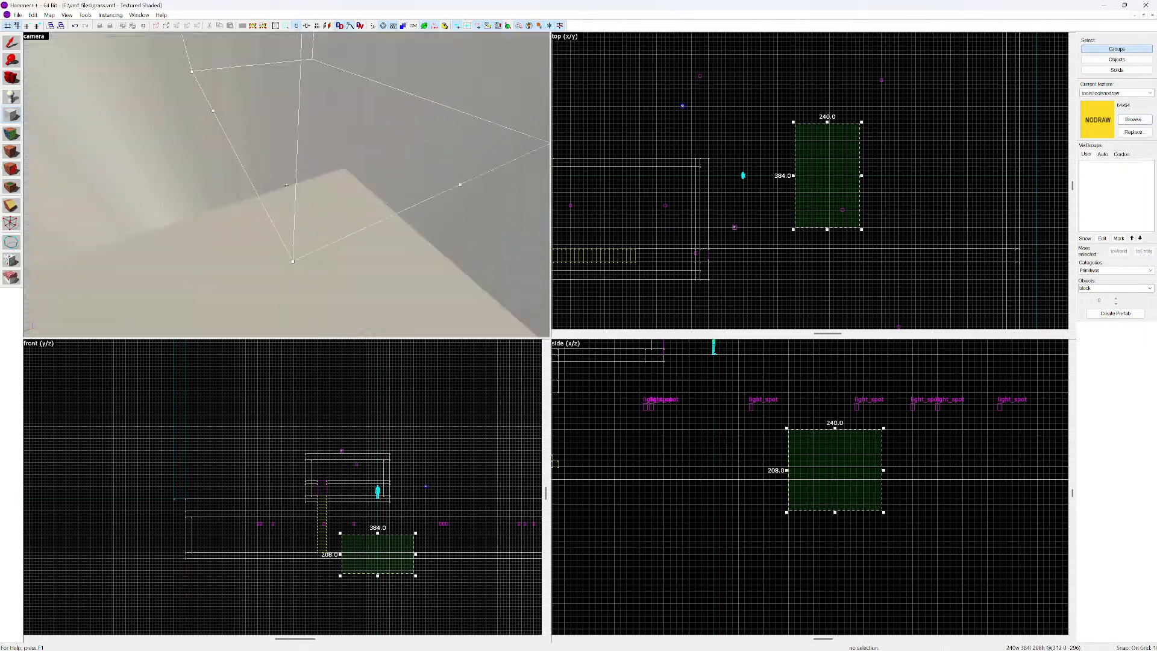
key("w")
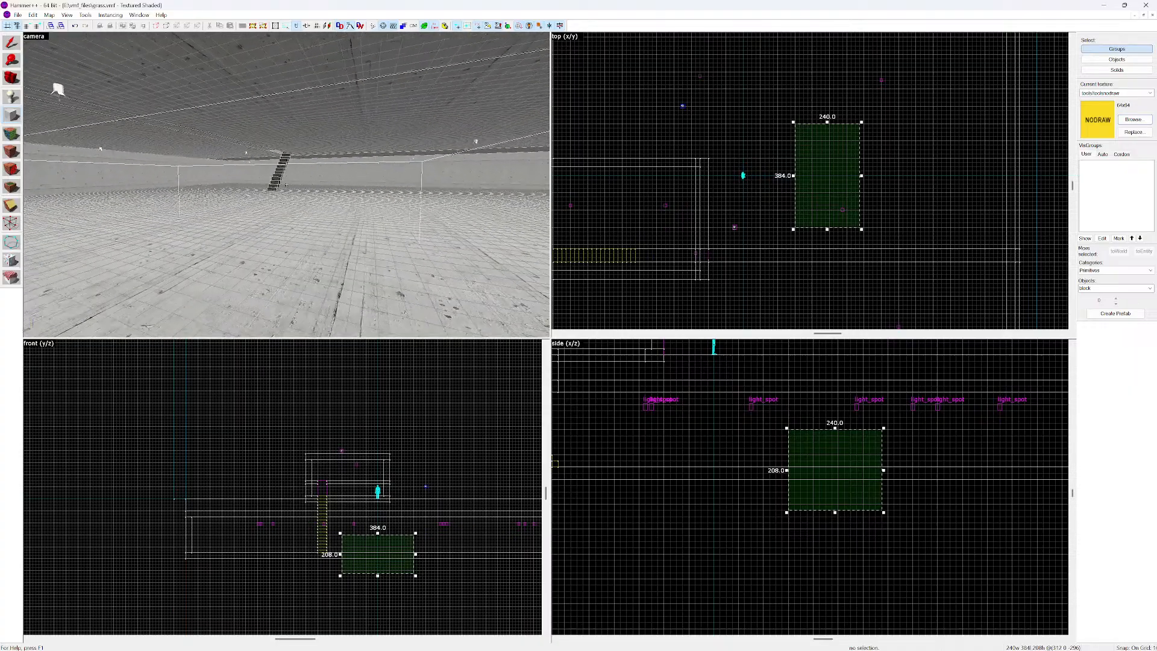
key("s")
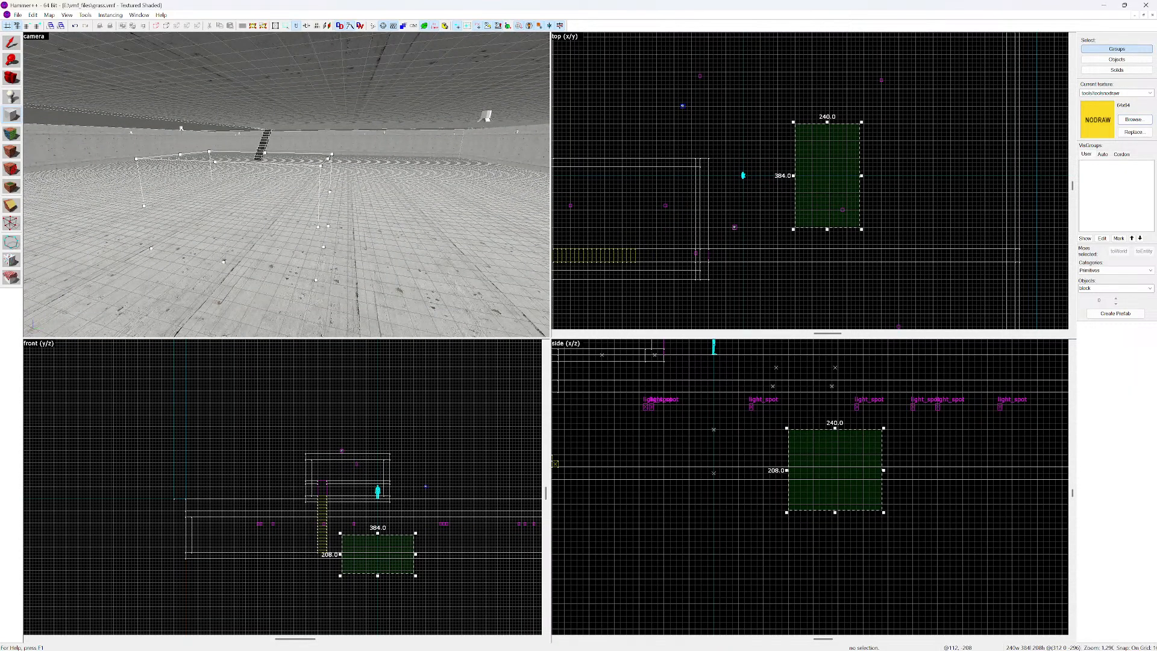
key("Return")
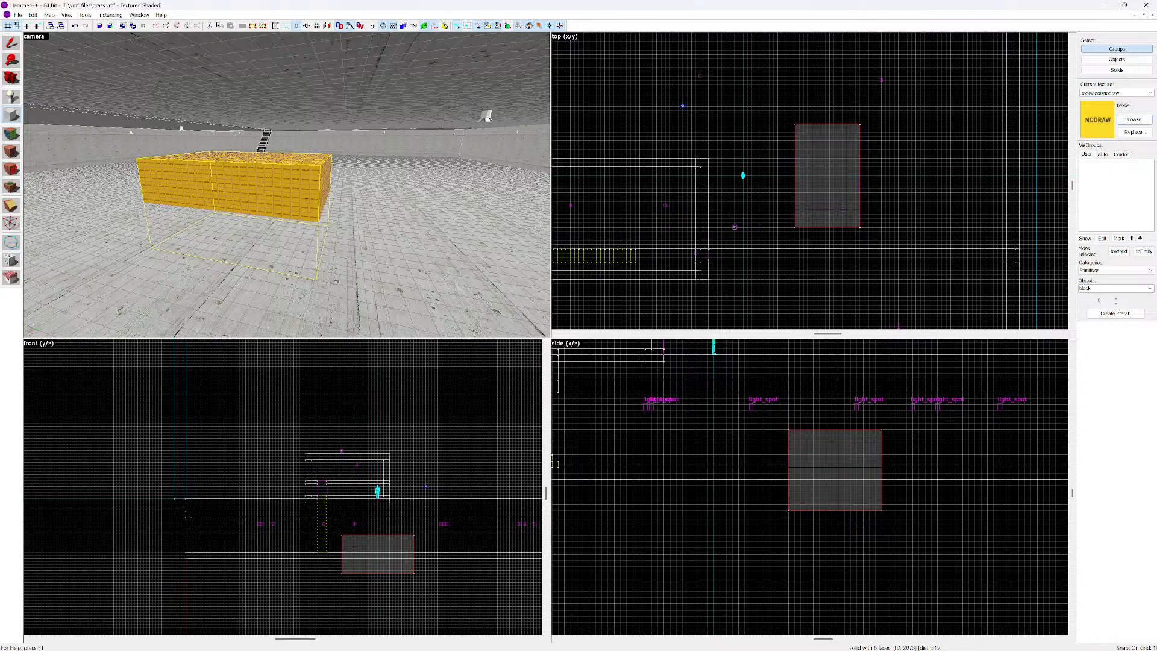
Examine the top and side faces of the nodraw block from several angles
key("w")
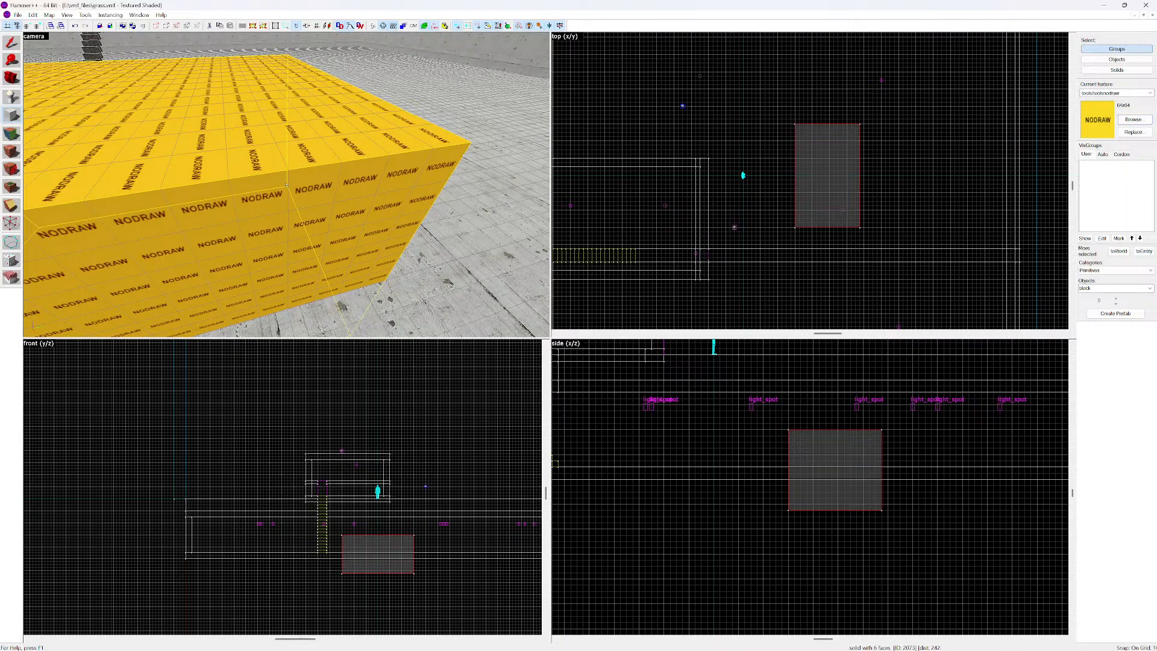
key("d")
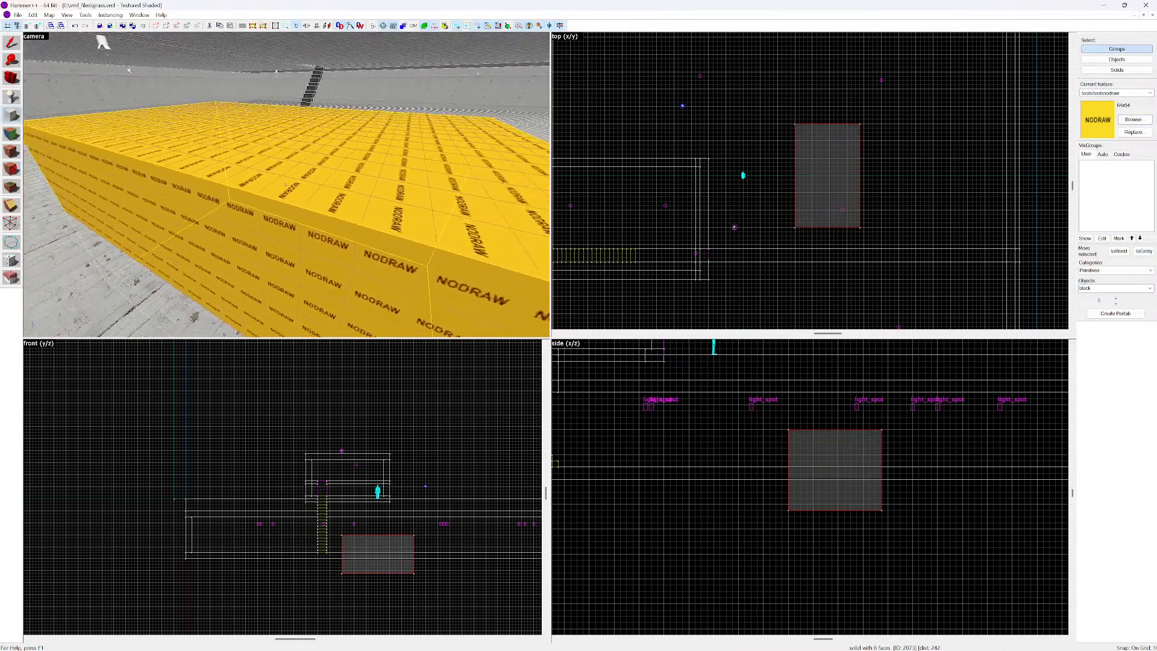
key("a")
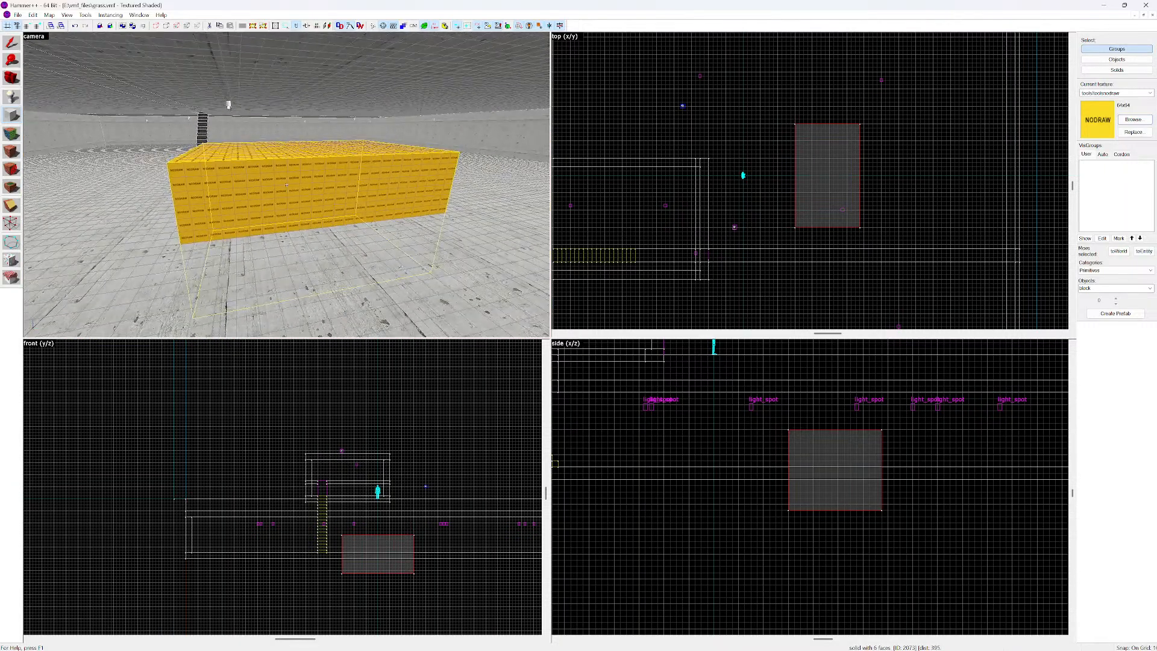
key("w")
key("d")
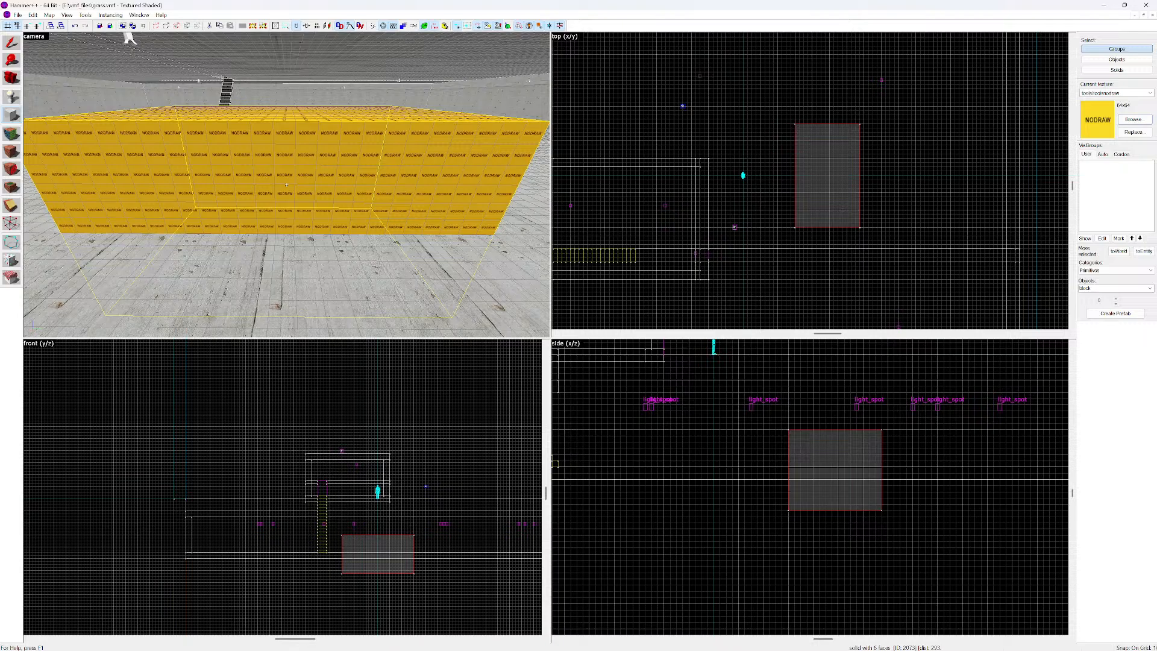
Move the nodraw block down until its top face is level with the basement floor's surface
key("w")
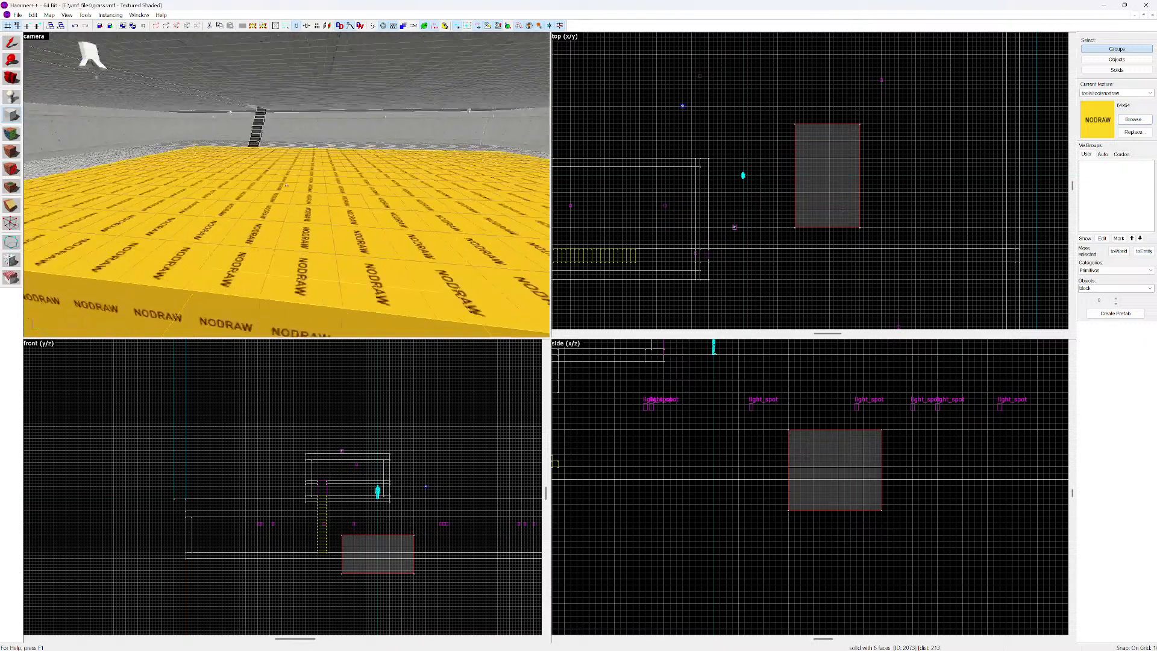
key("s")
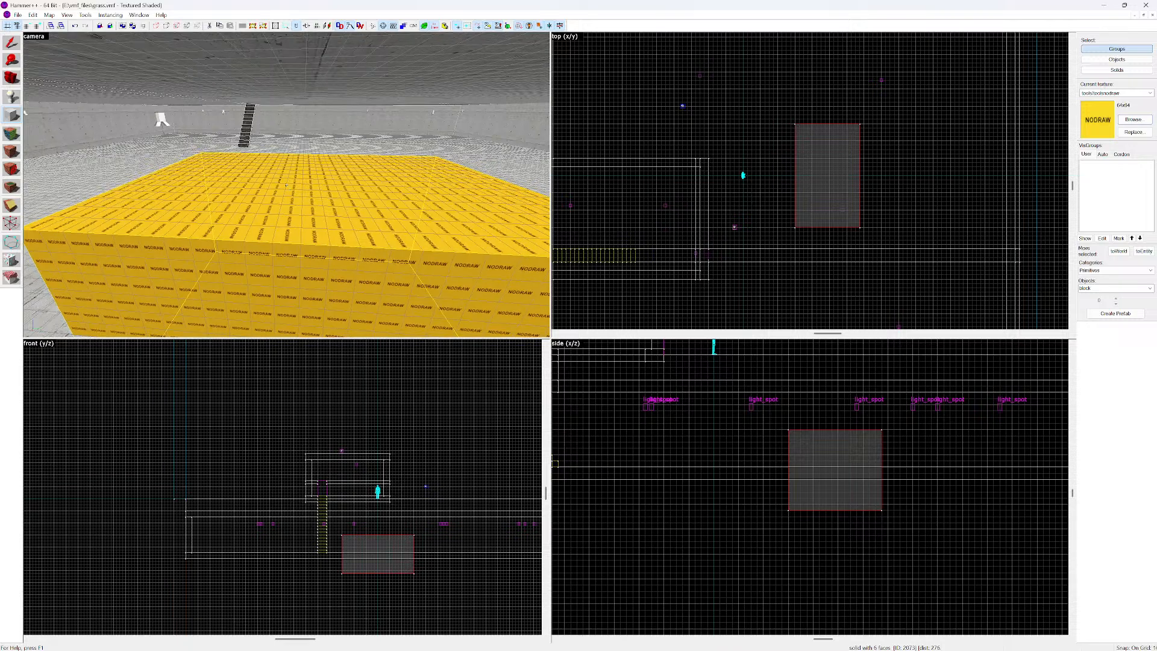
key("s")
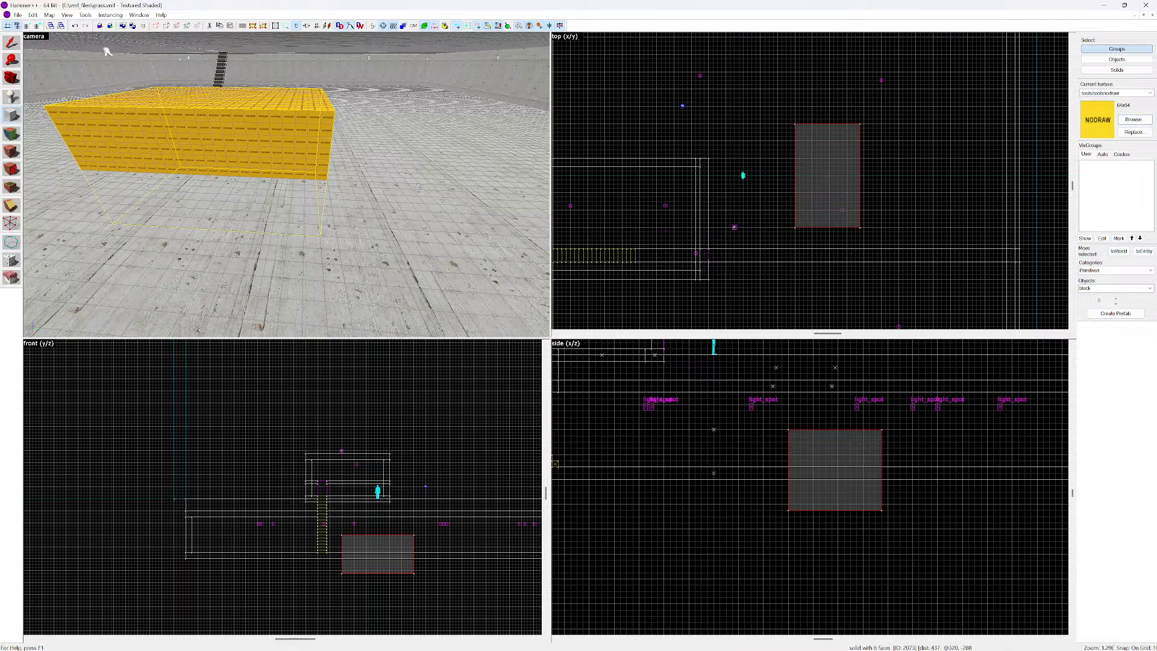
key("shift+s")
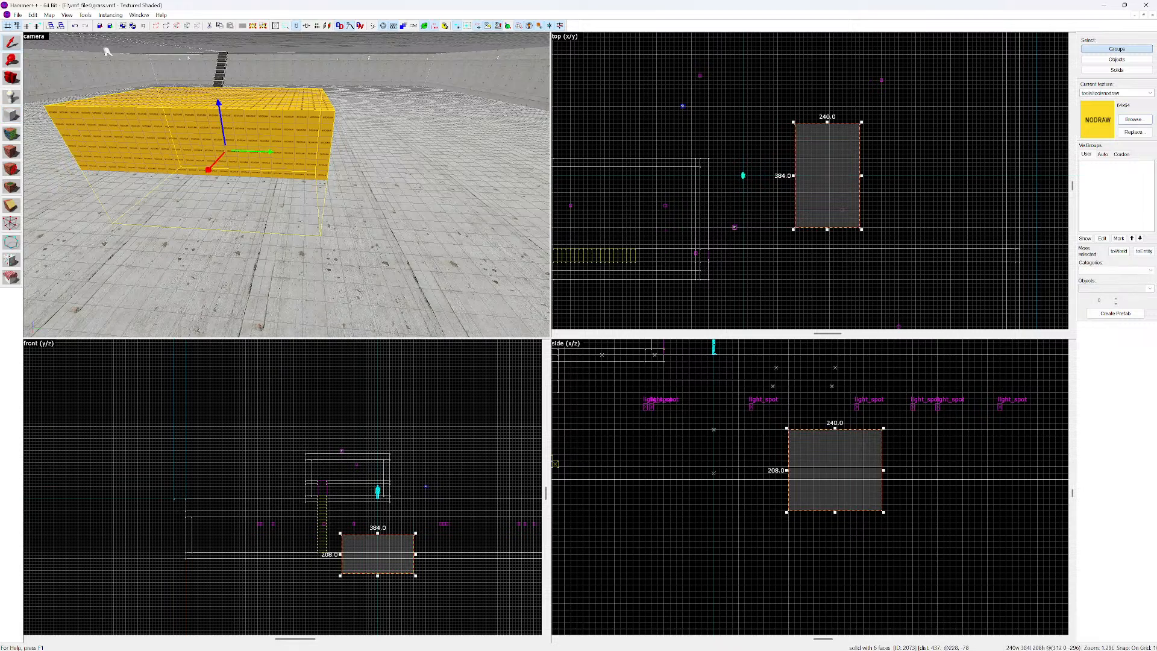
key("Down")
key("Down")
key("Down")
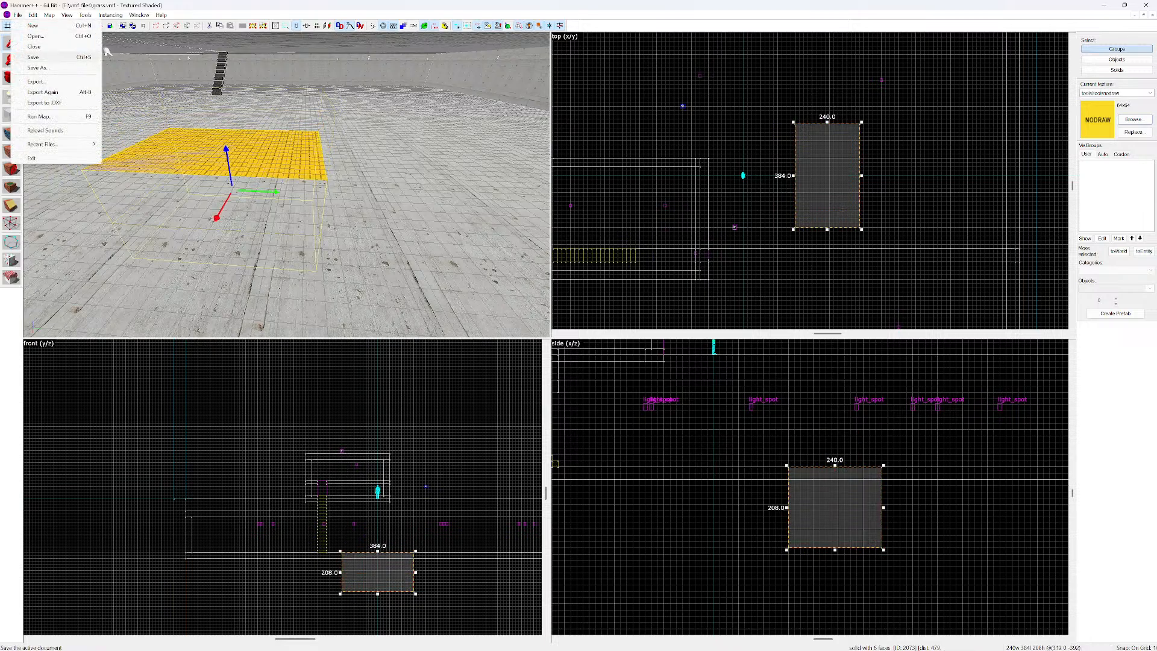
left_click(106, 52)
key("Escape")
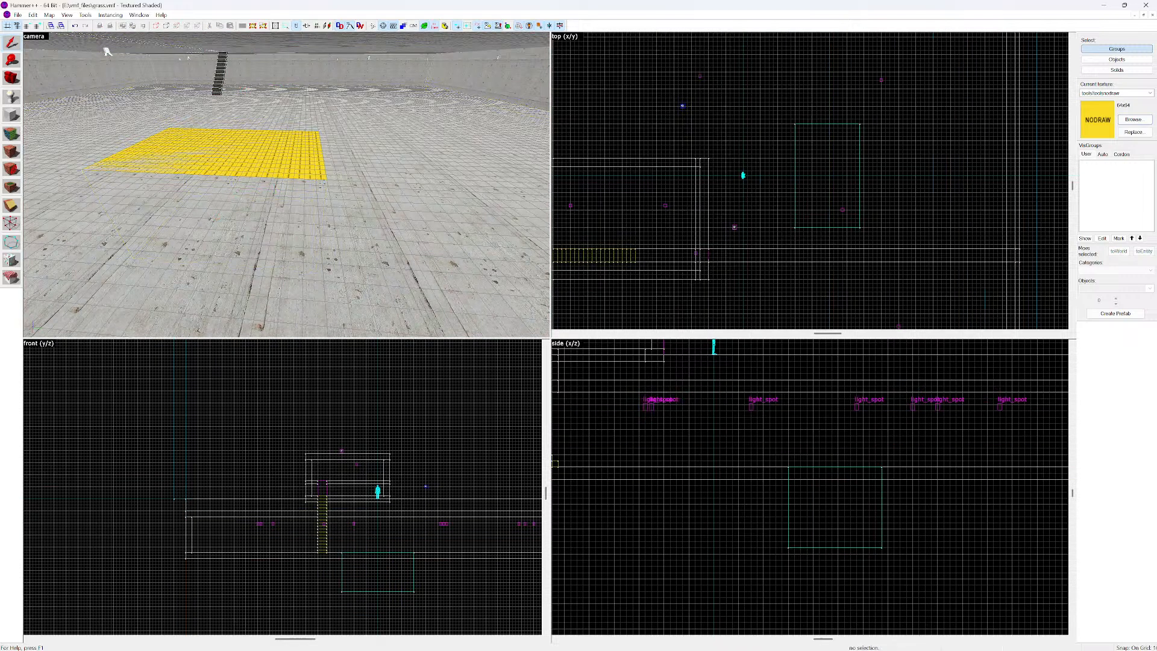
left_click(106, 52)
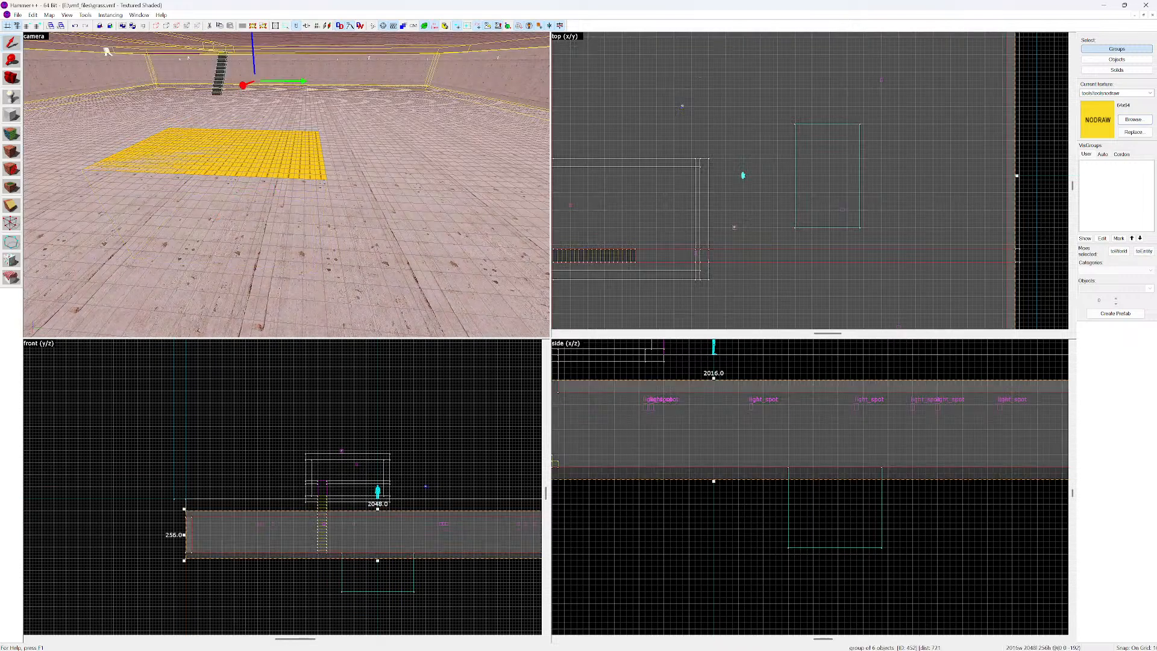
key("Escape")
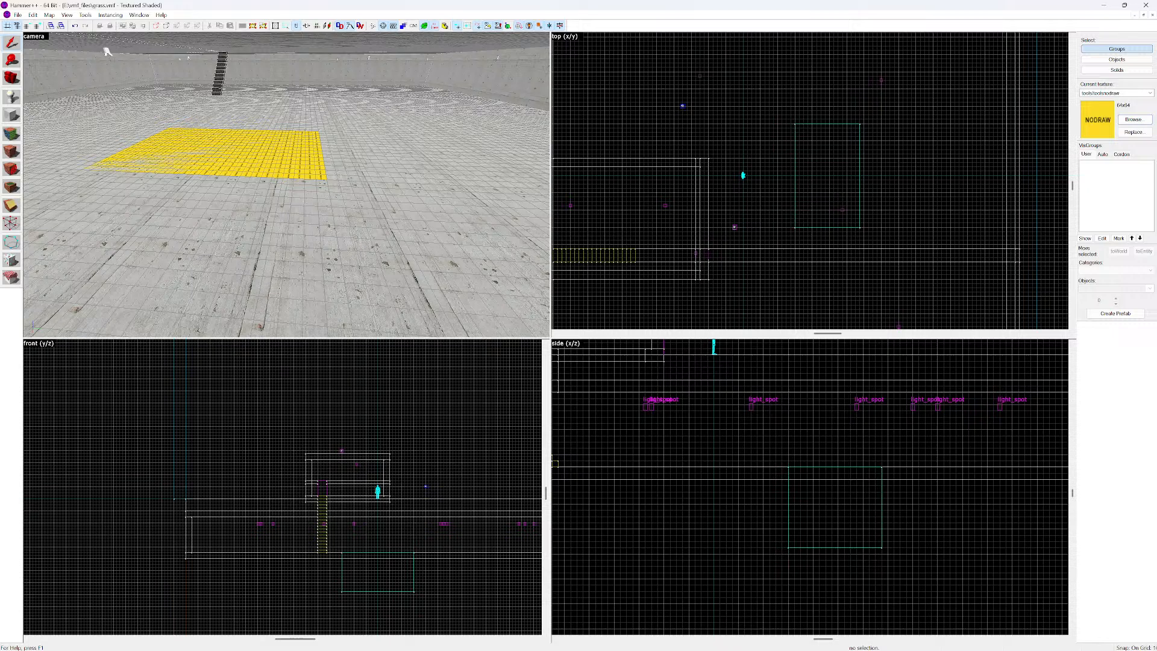
left_click(106, 51)
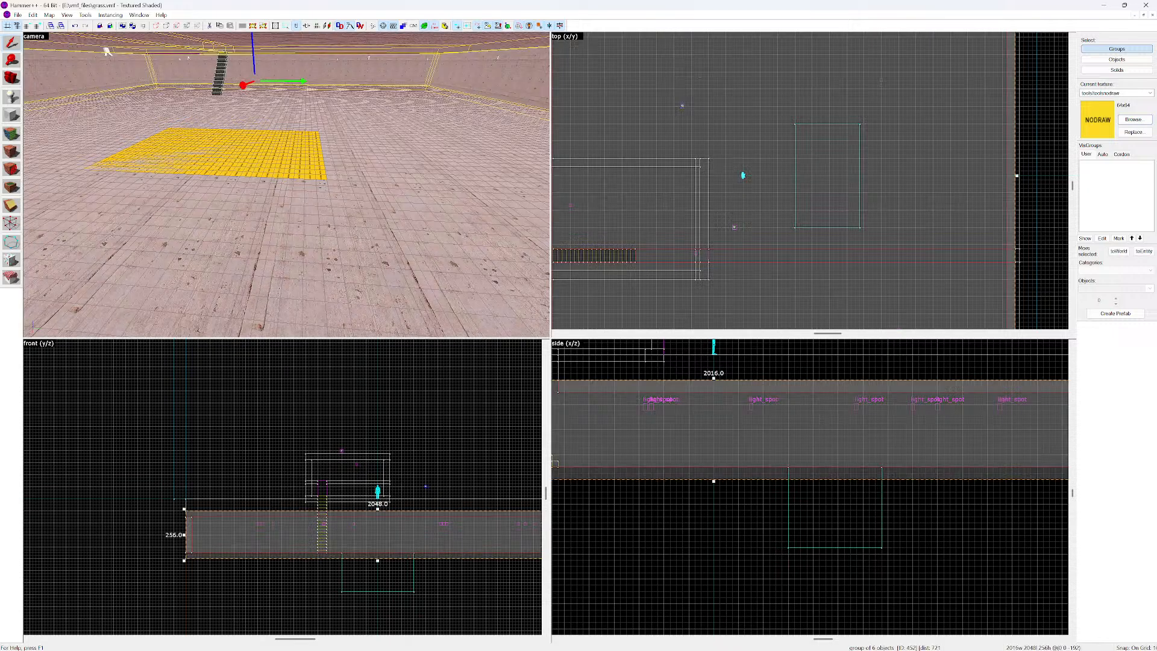
key("Escape")
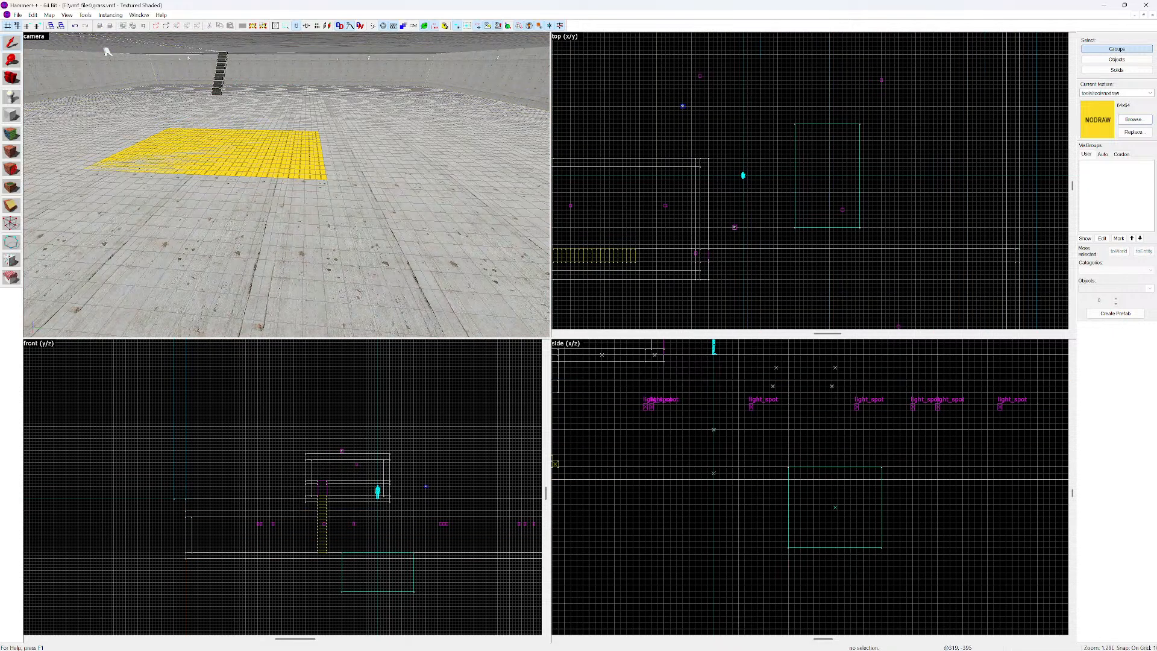
Select the nodraw block together with the basement's hollow room group and carve the block's shape out of the floor
left_click(834, 507)
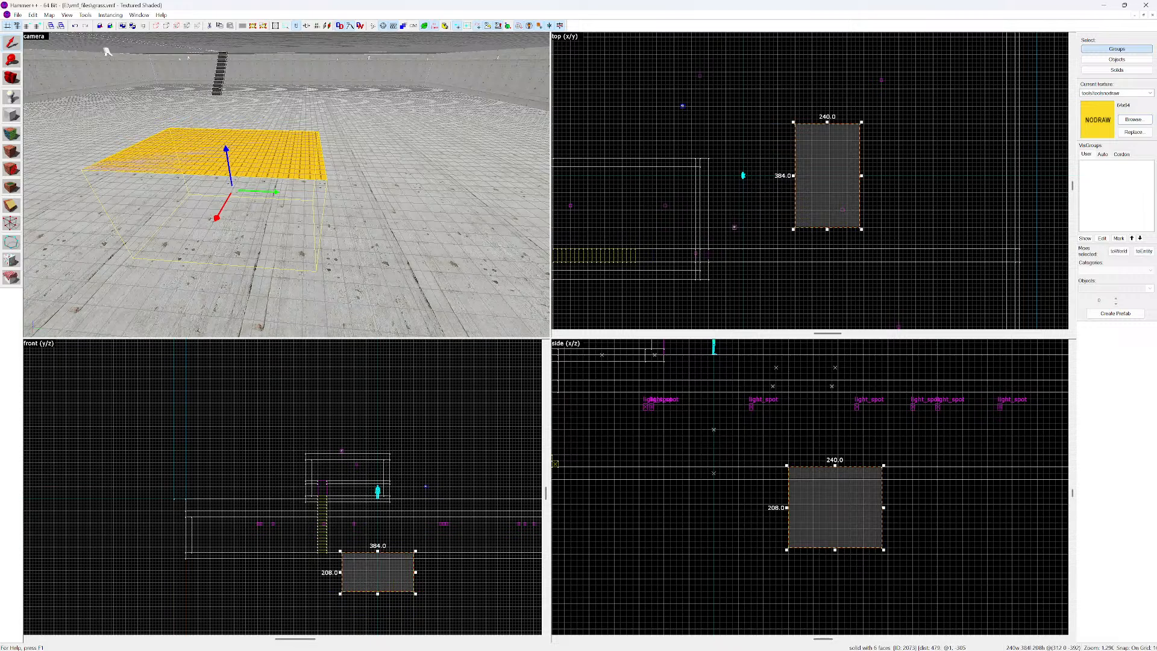
left_click(106, 51, "ctrl")
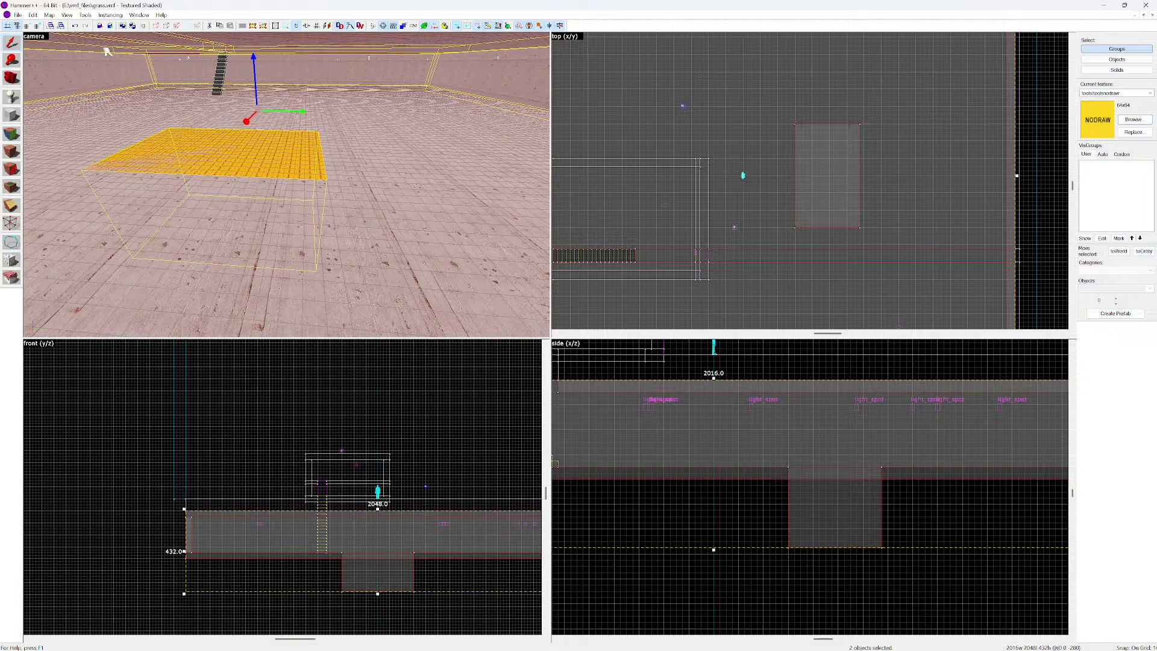
left_click(85, 15)
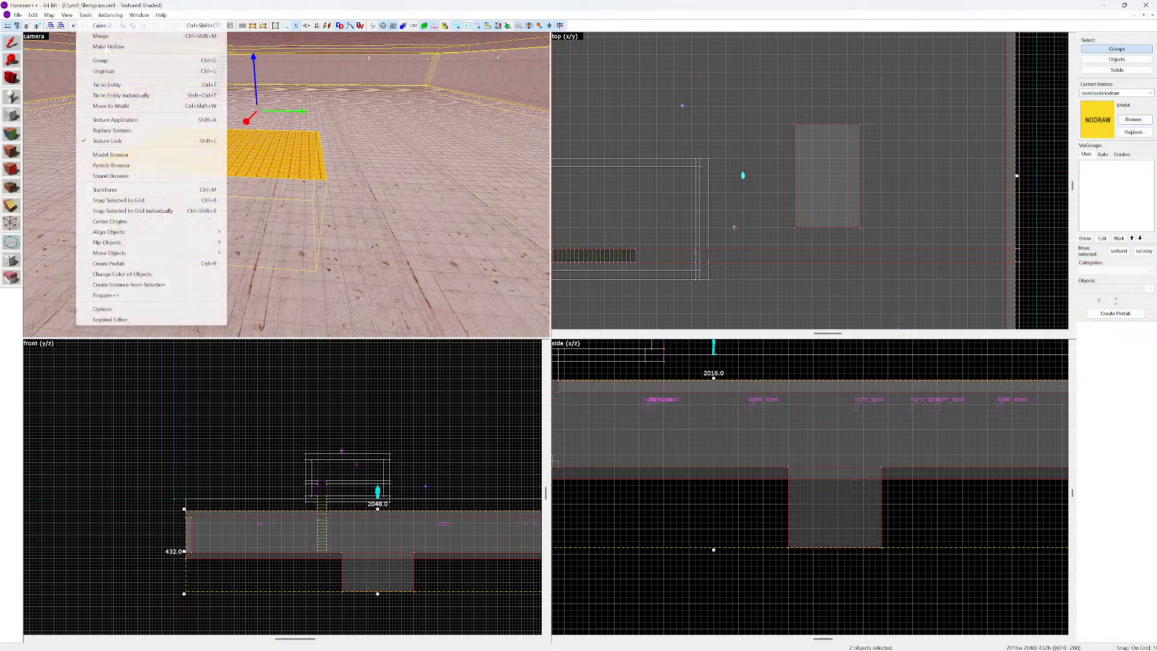
left_click(110, 26)
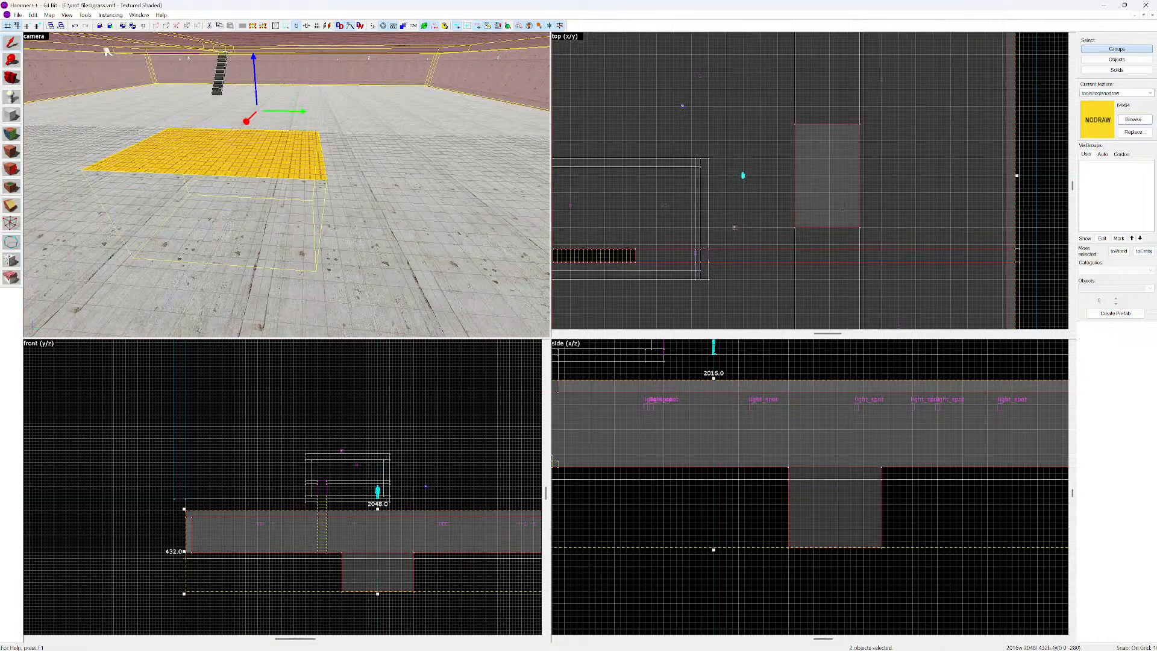
left_click(328, 269)
Examine the carved basement floor and the nodraw block's sides from above and underneath
key("z")
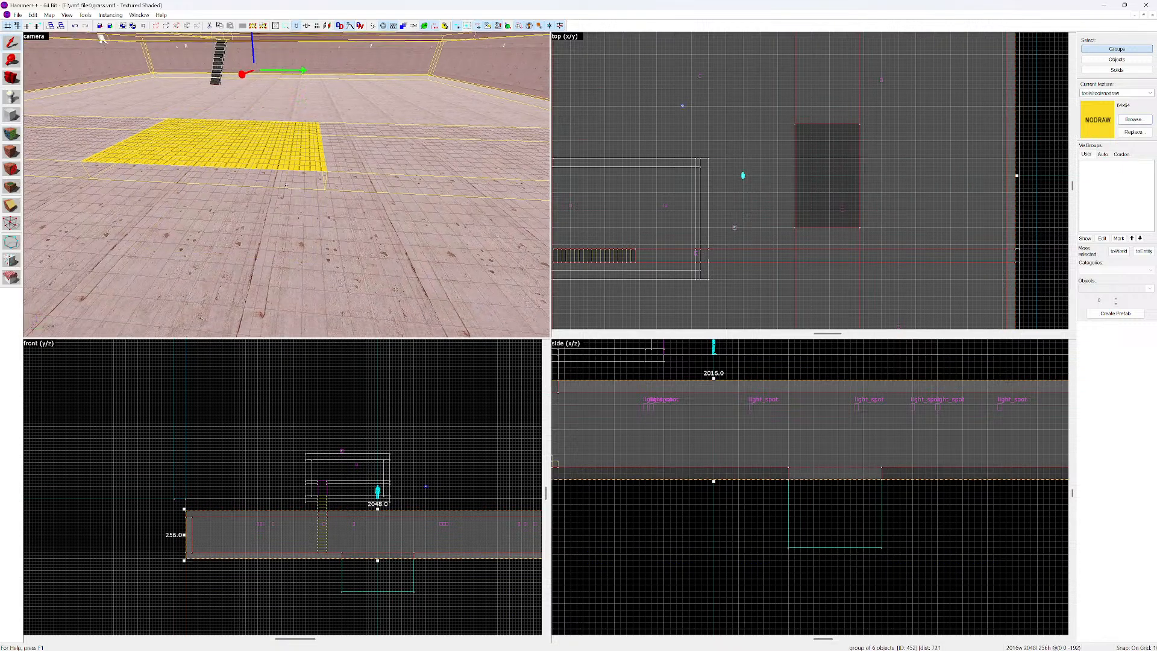
key("w")
key("s")
key("a")
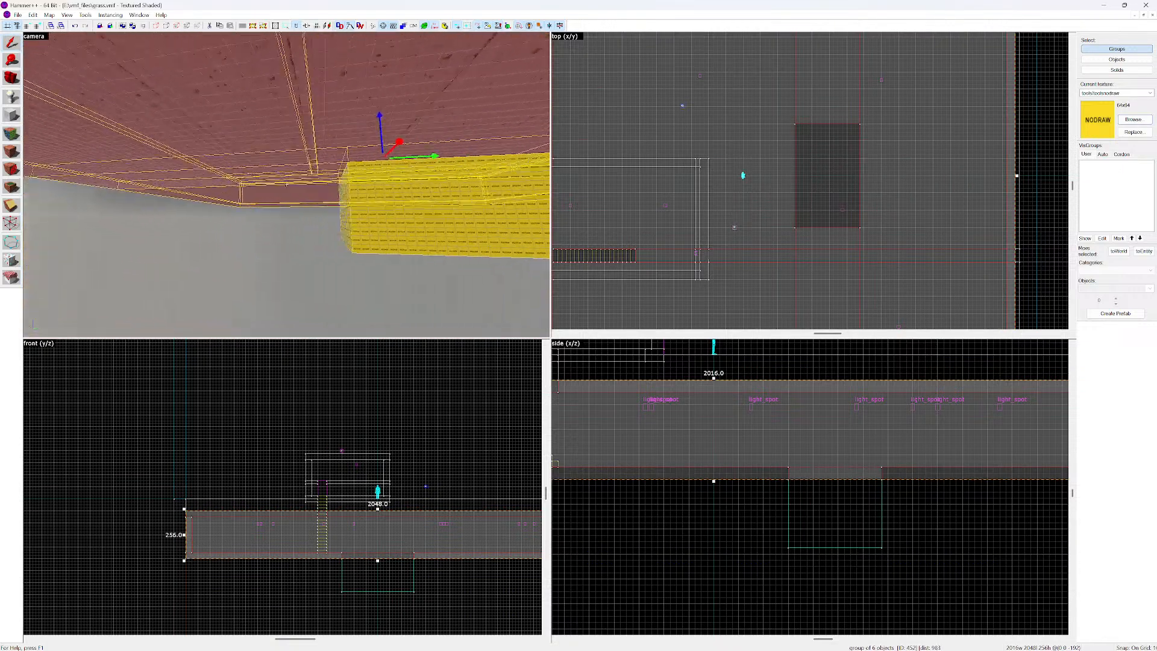
key("w")
key("a")
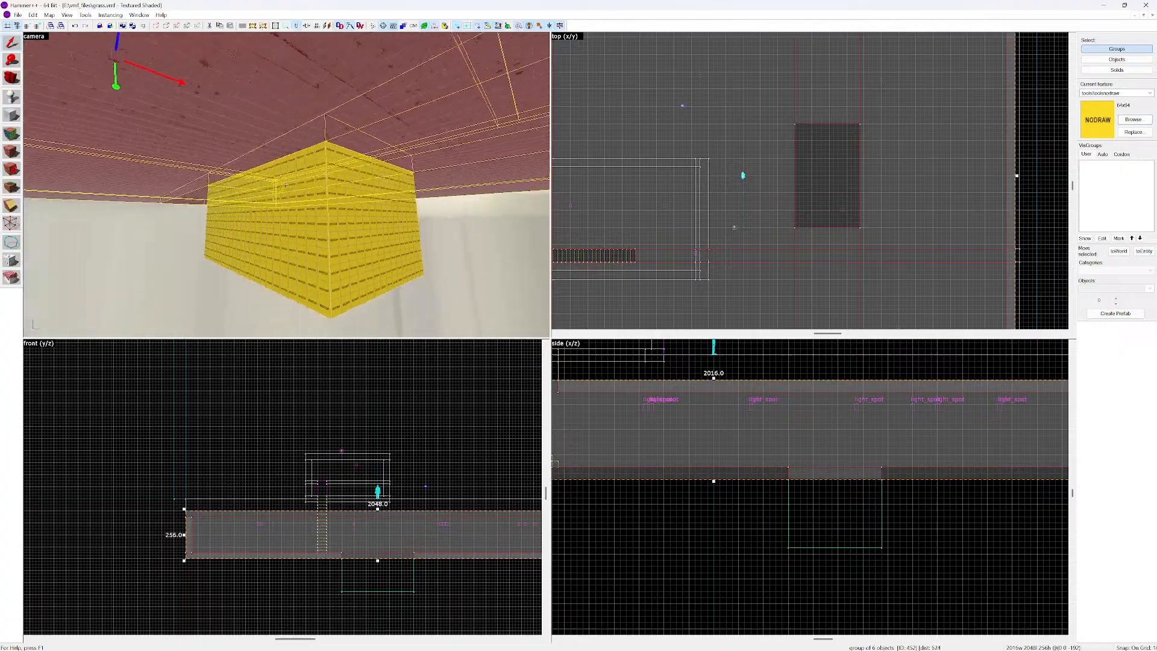
key("s")
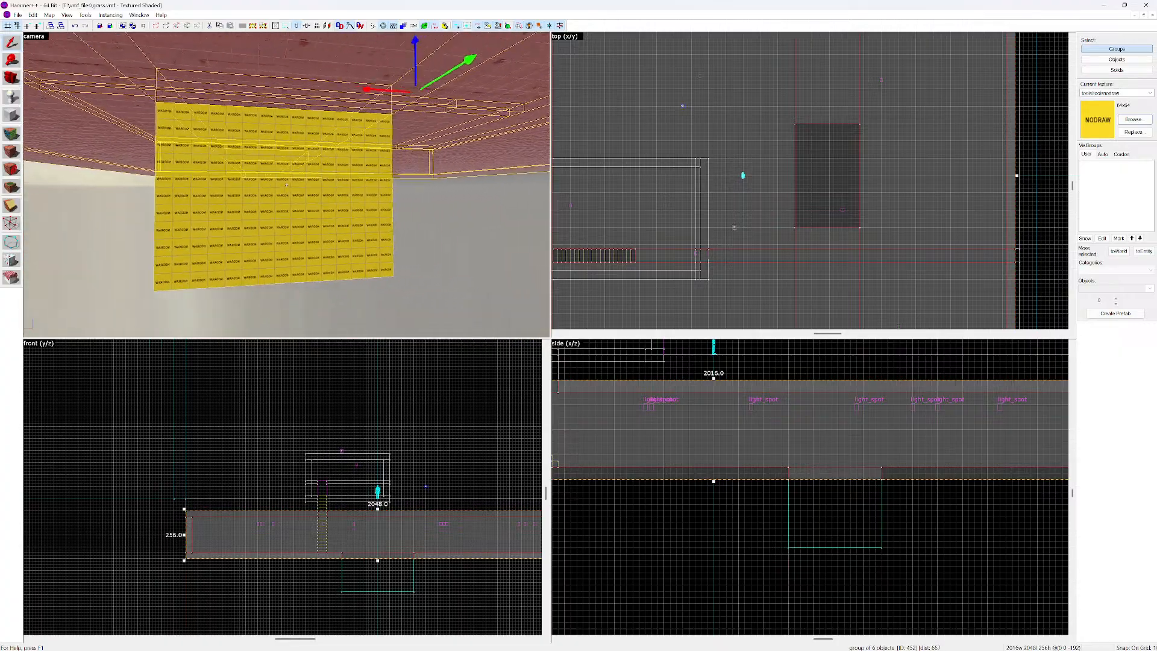
key("w")
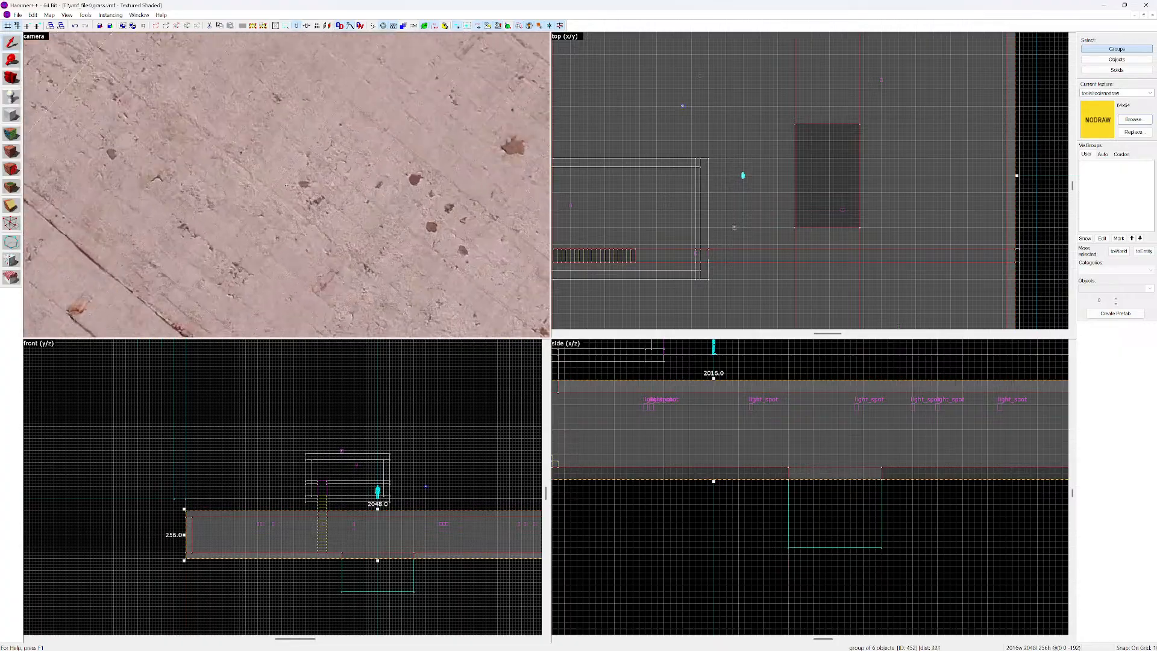
key("s")
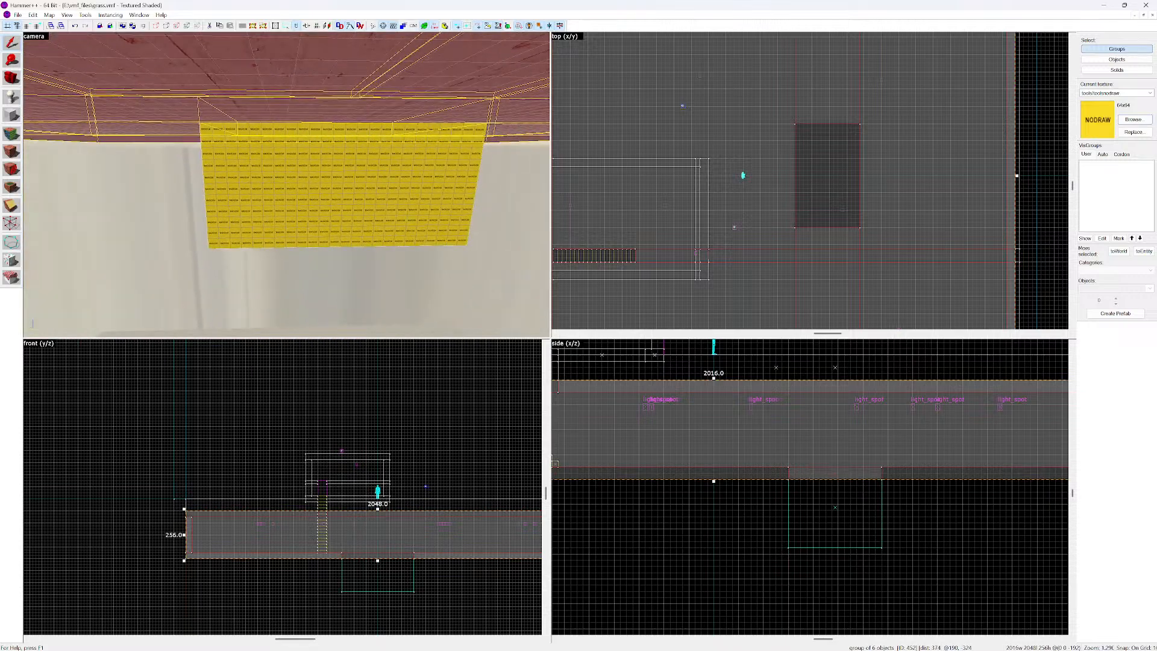
Clear the selection and outline a new block 240 units wide, 384 long and 176 high directly beneath the basement floor
left_click(788, 481)
key("Escape")
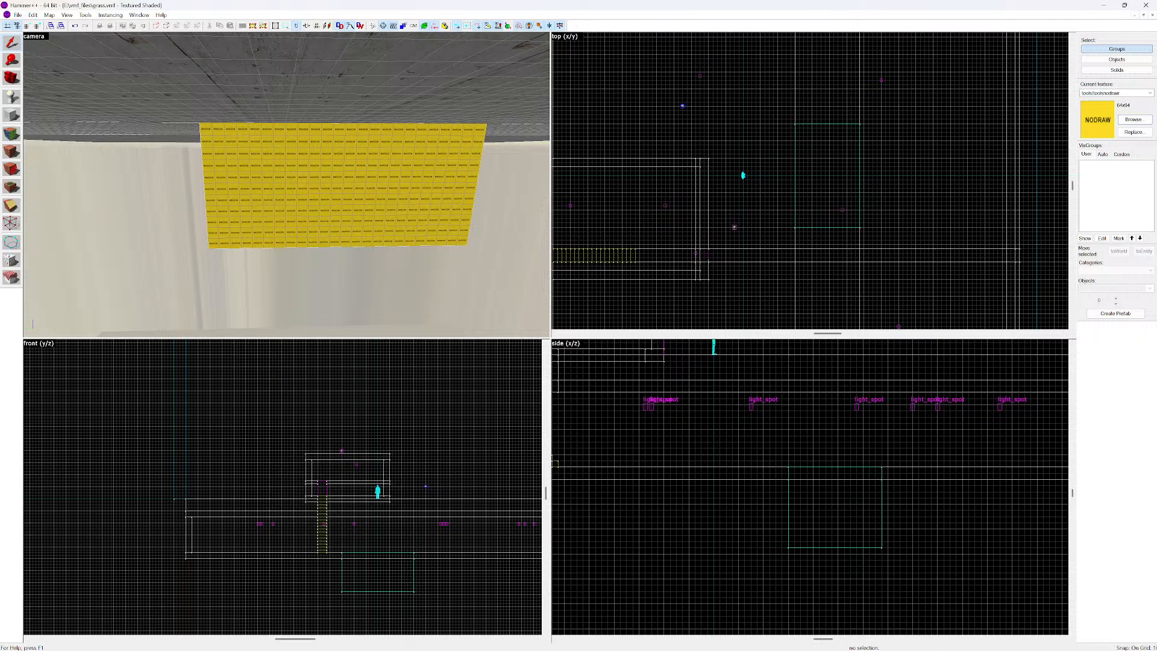
key("shift+b")
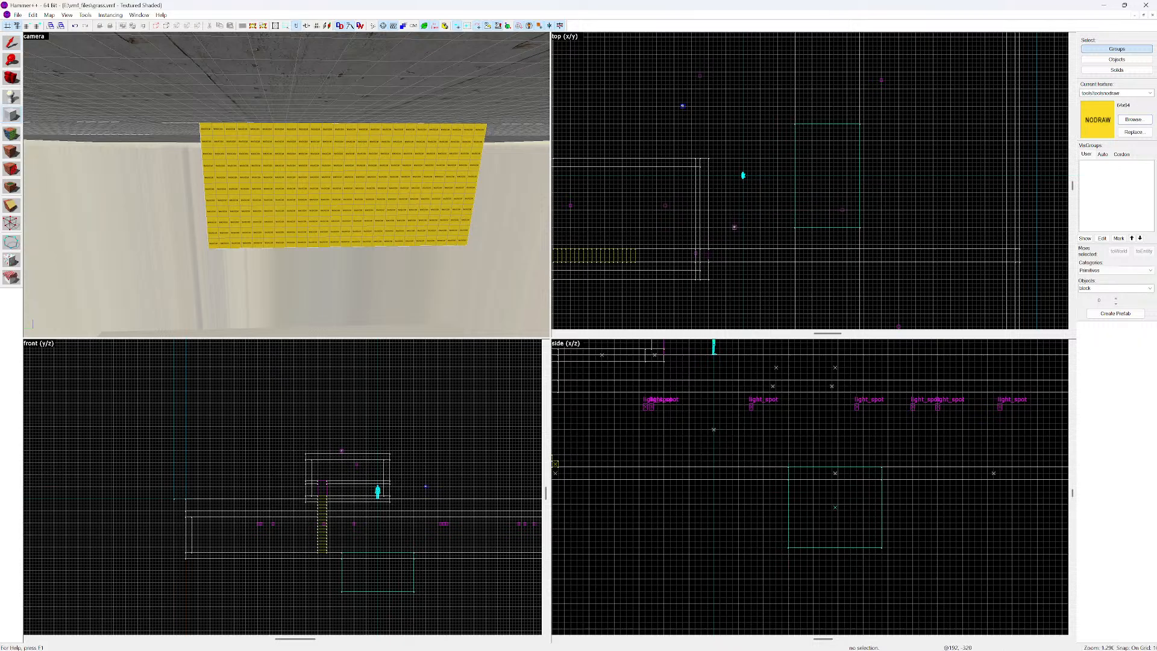
left_click_drag(788, 478, 882, 547)
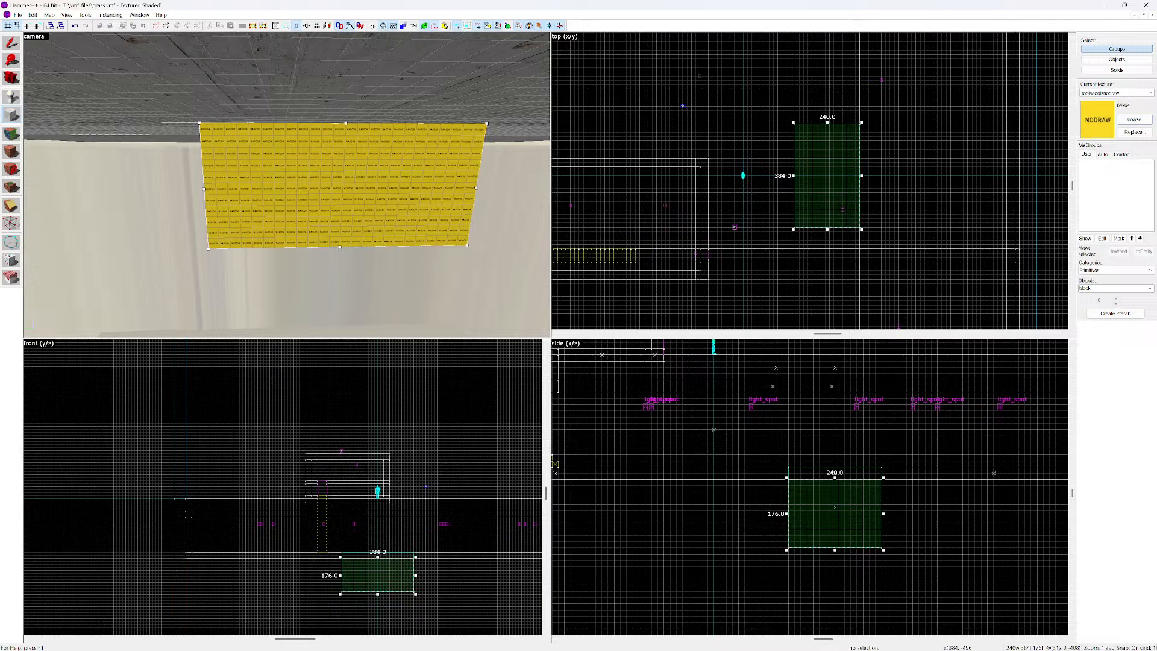
Filter the textures by "wall" and make the weathered concrete texture concretewall013d the current texture
left_click(1142, 119)
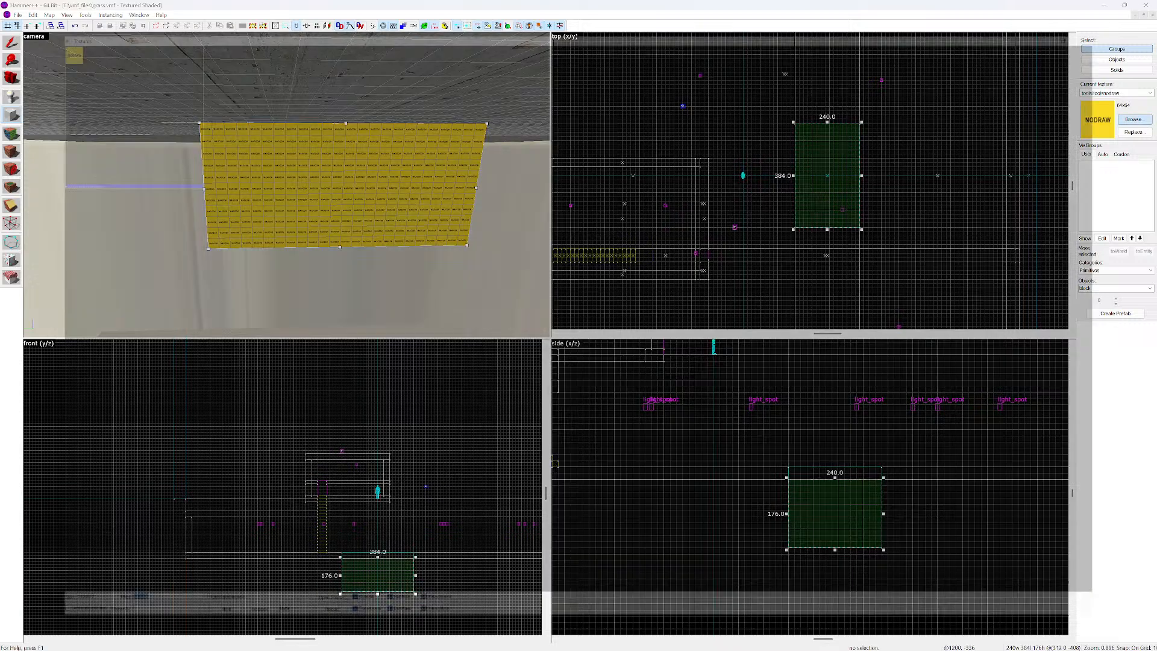
key("BackSpace")
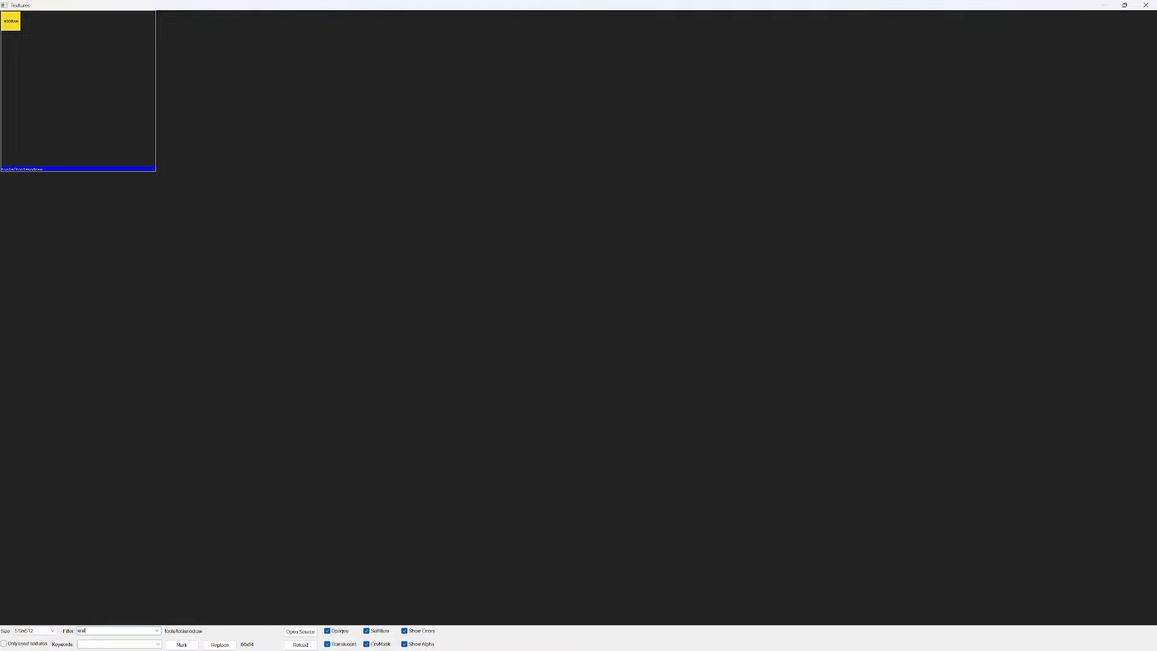
scroll(545, 318, "down", 15)
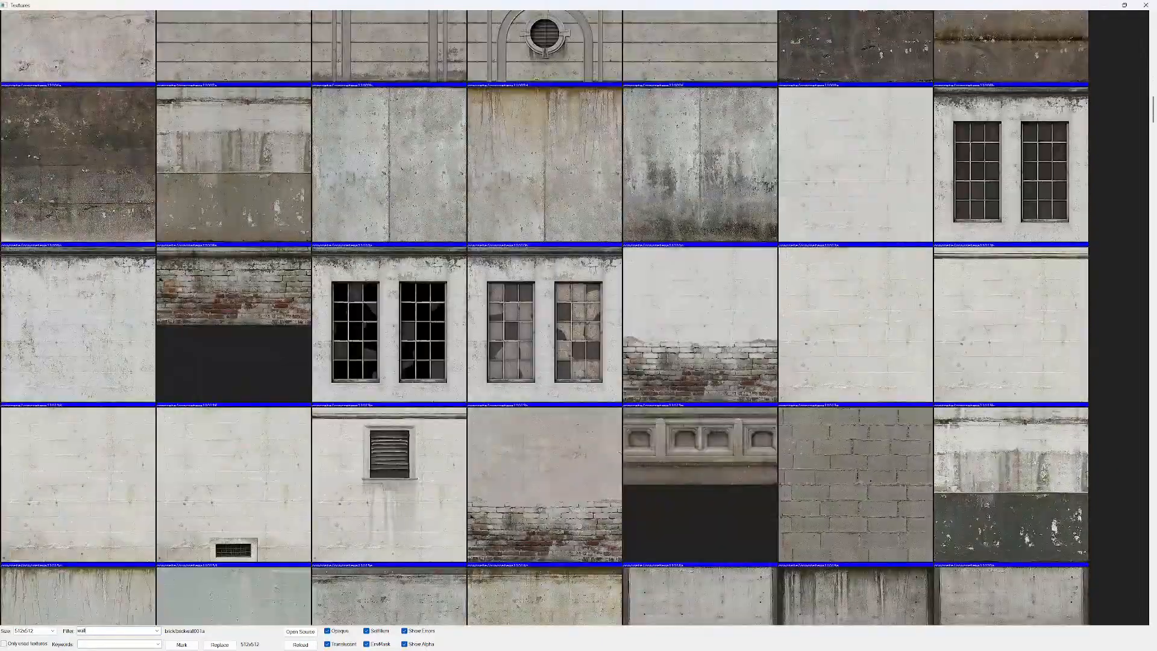
double_click(78, 324)
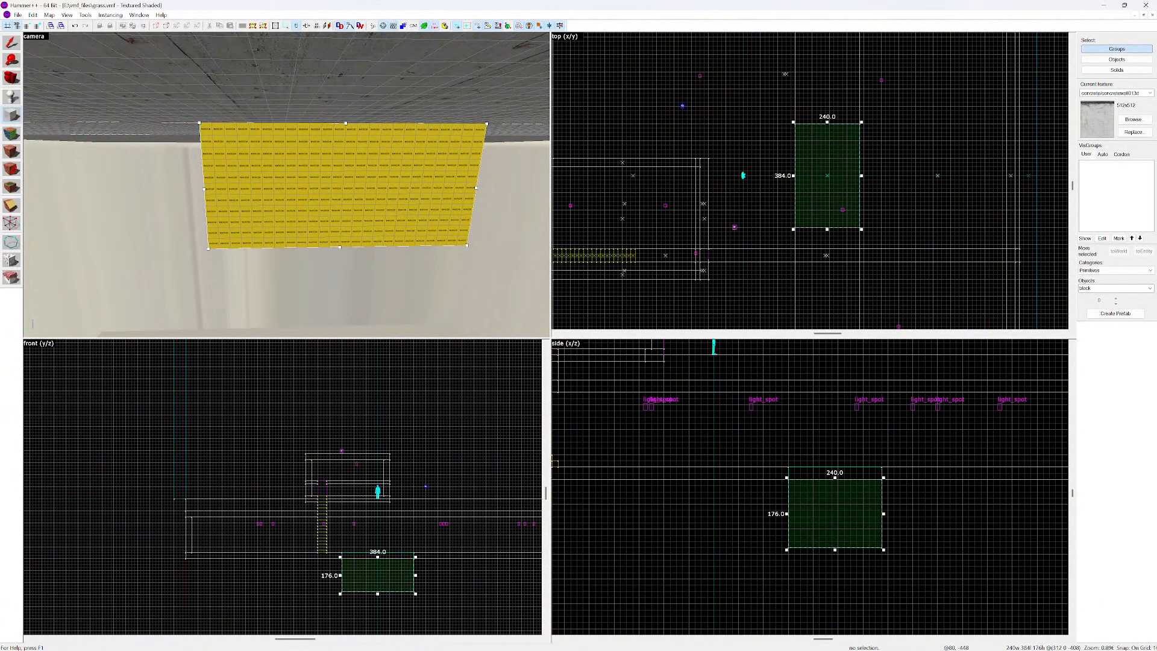
Try to create a concrete-textured solid from the full outline and check it against the nodraw block
key("Return")
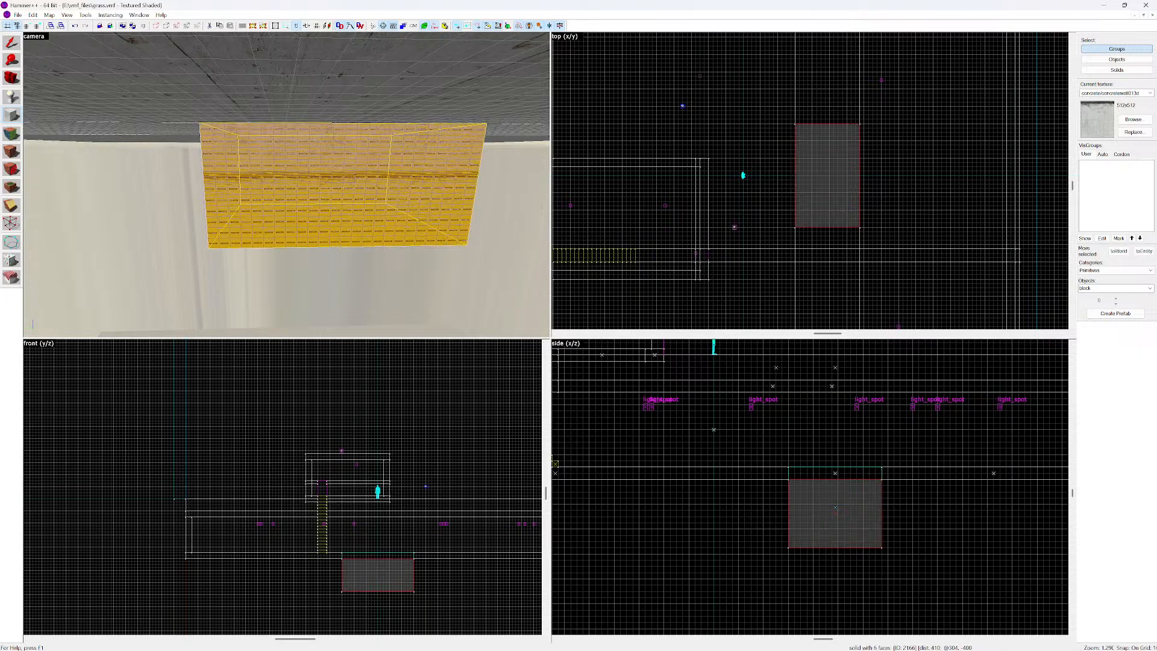
key("z")
key("w")
key("w")
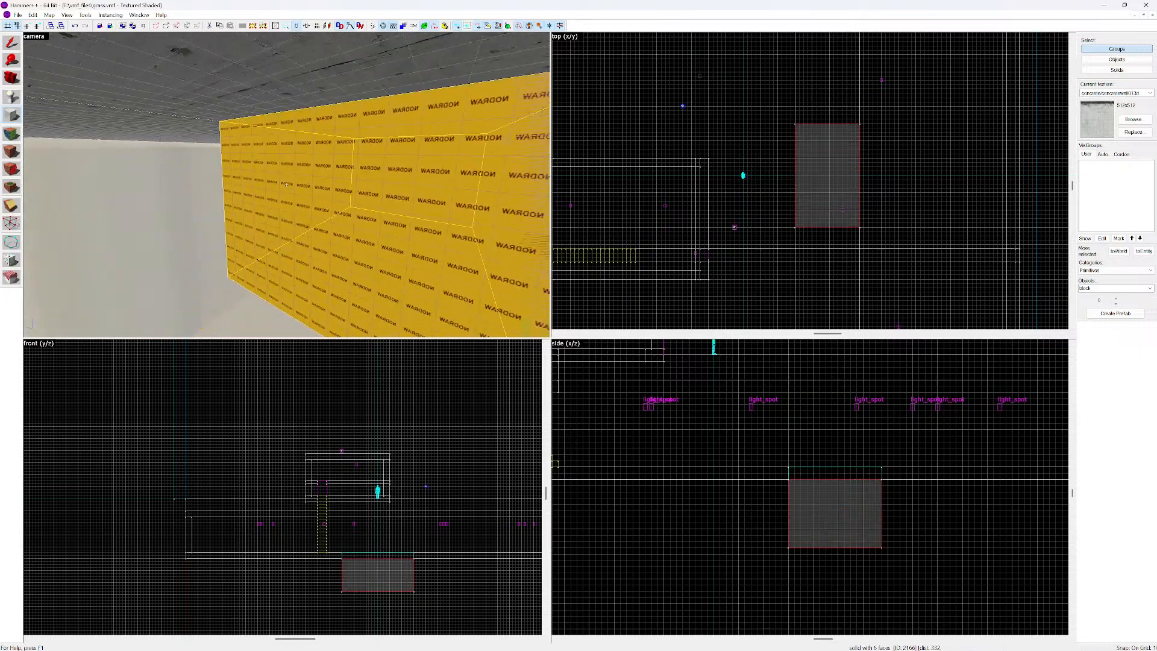
key("d")
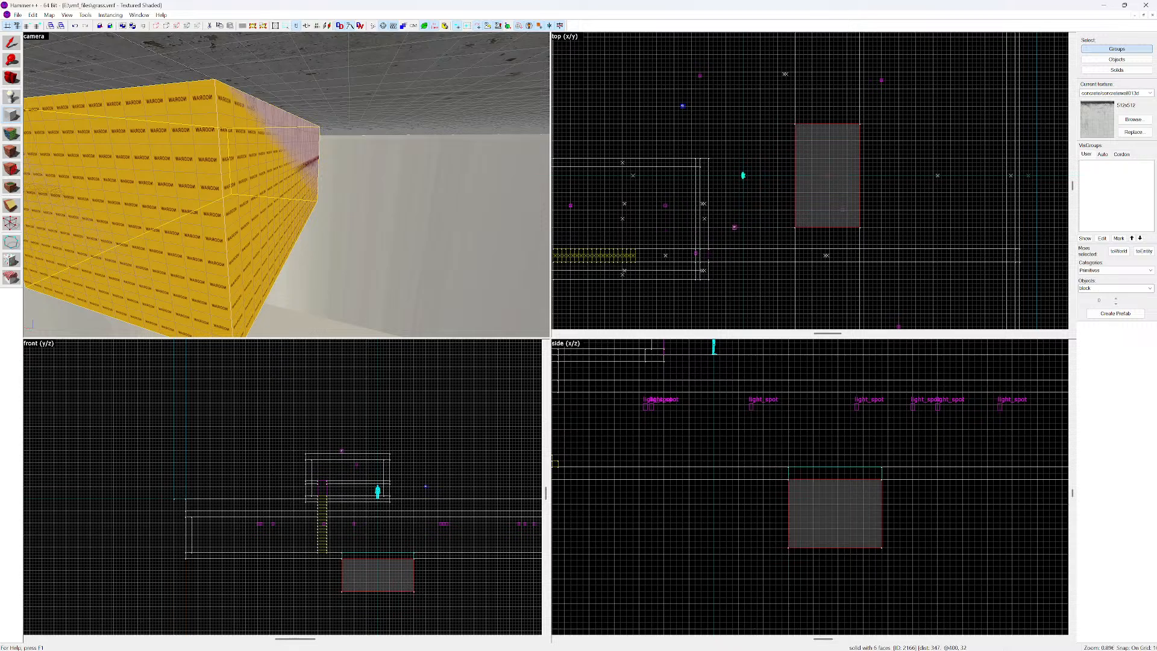
key("Escape")
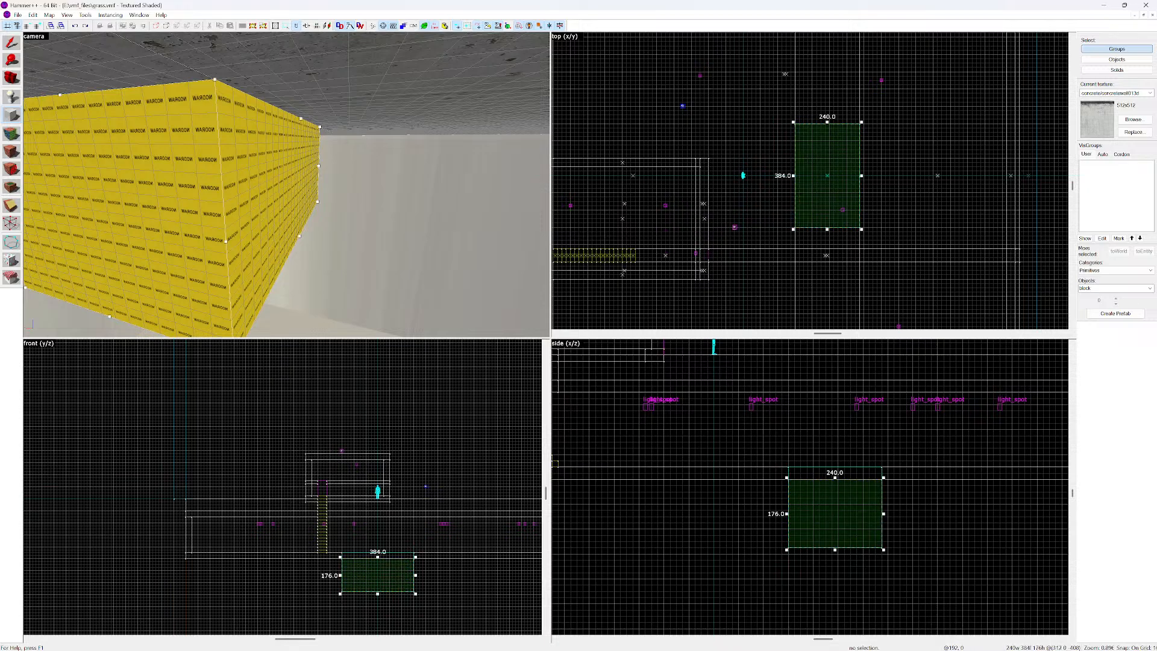
Narrow the outline to 32 units and place it flush outside the nodraw block's long side facing away from the building
left_click_drag(793, 175, 852, 175)
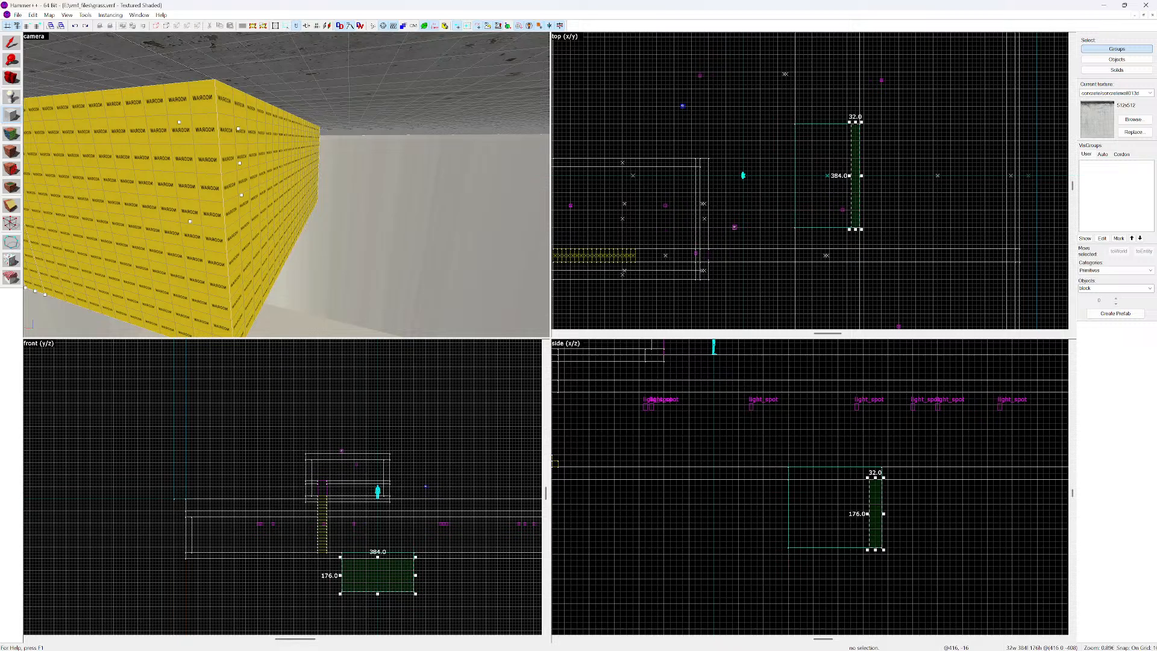
mouse_move(855, 175)
left_mouse_down()
mouse_move(881, 175)
mouse_move(863, 175)
left_mouse_up()
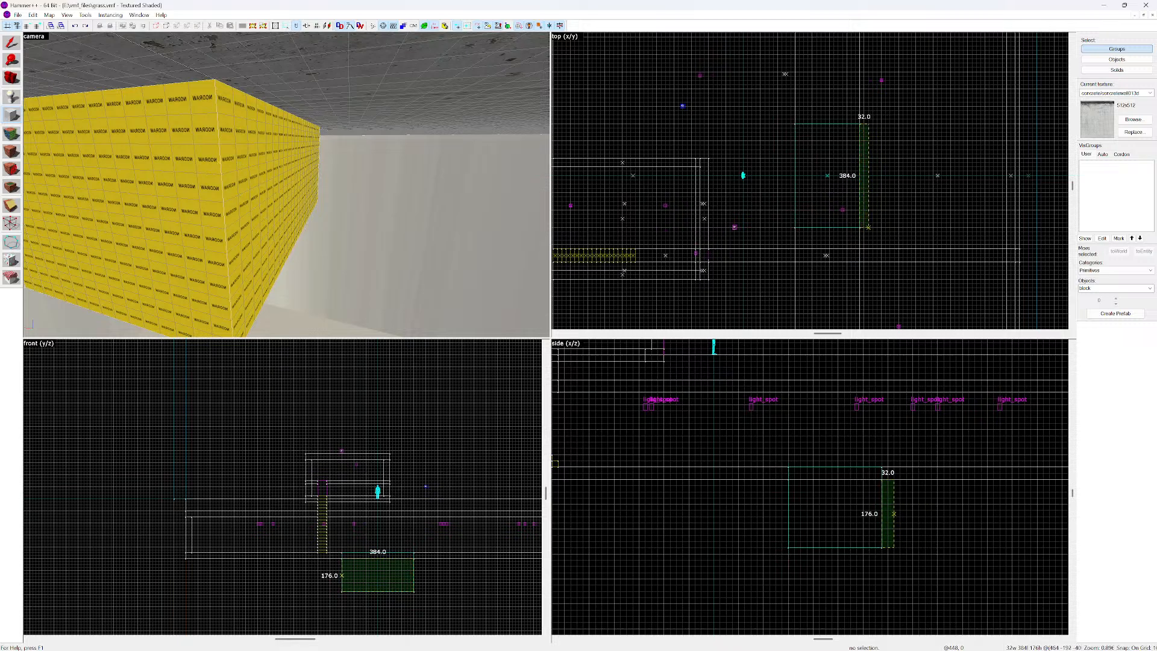
key("z")
key("w")
key("s")
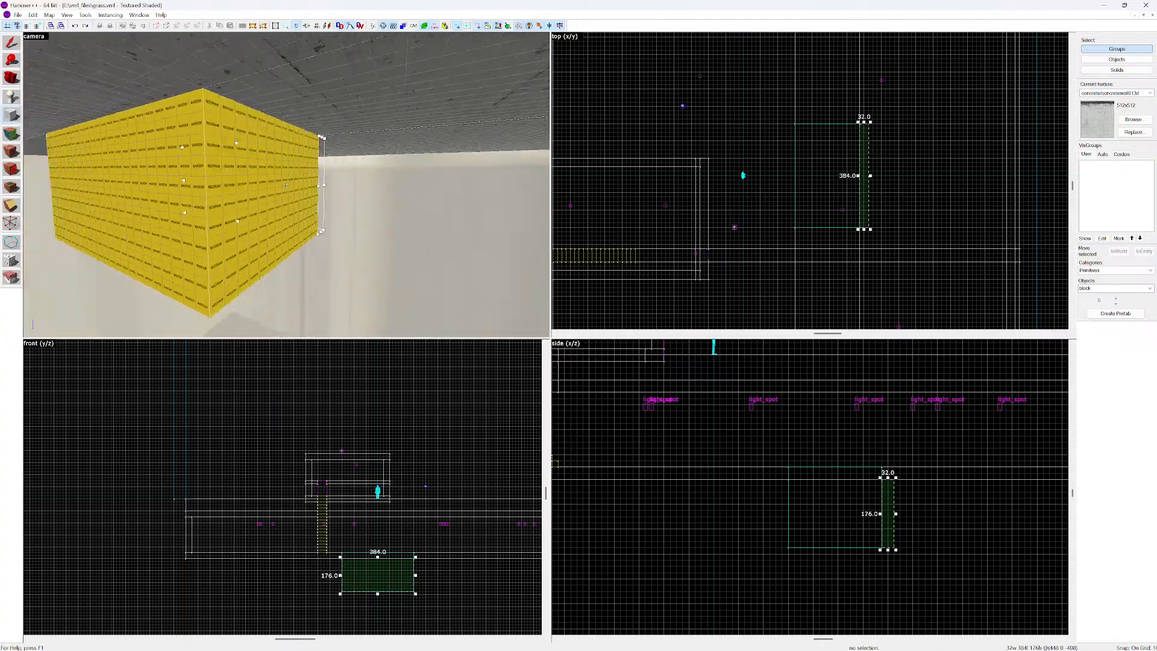
key("d")
key("w")
key("s")
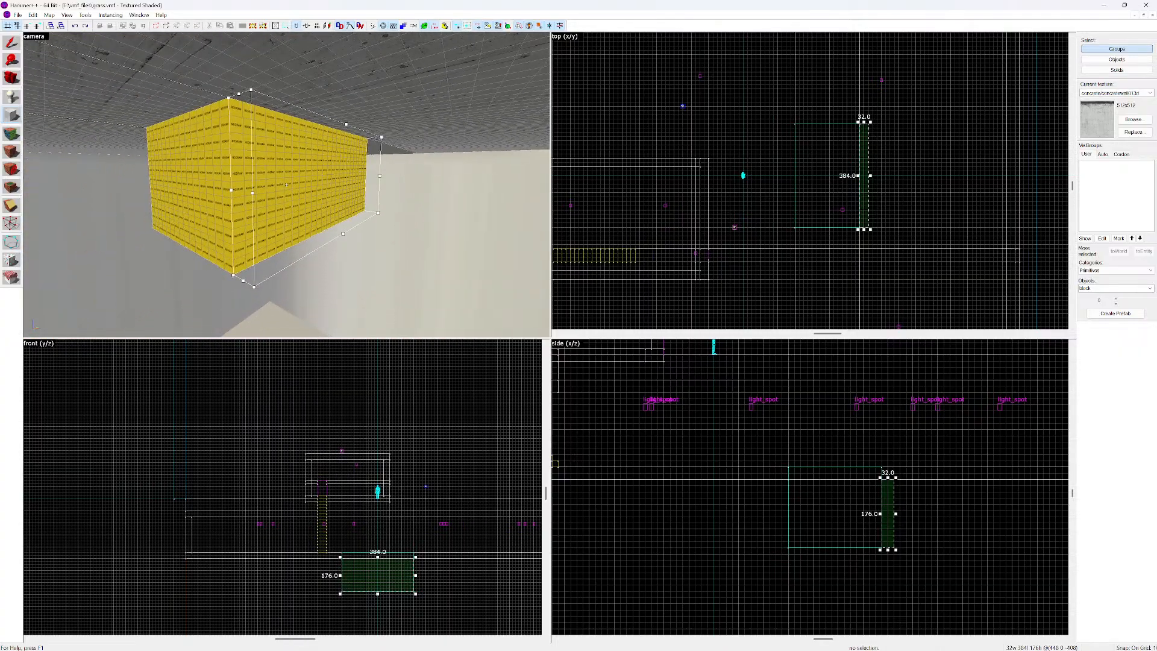
Create a 32-unit-thick concrete wall from the outline along the nodraw block's long side
key("w")
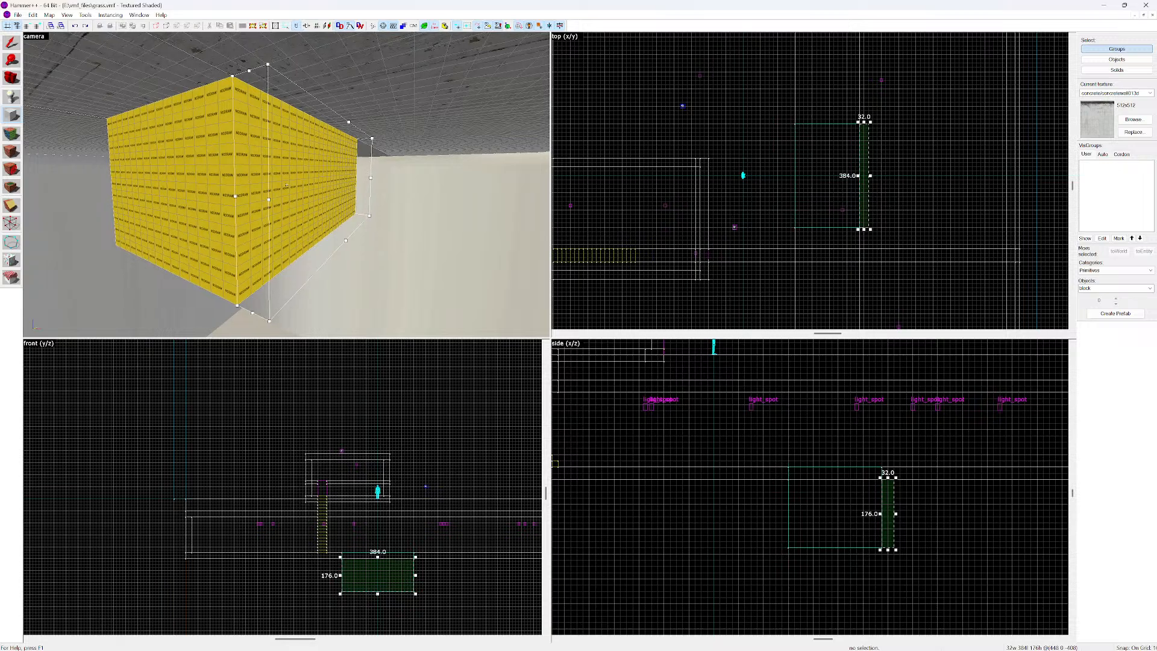
key("z")
key("Return")
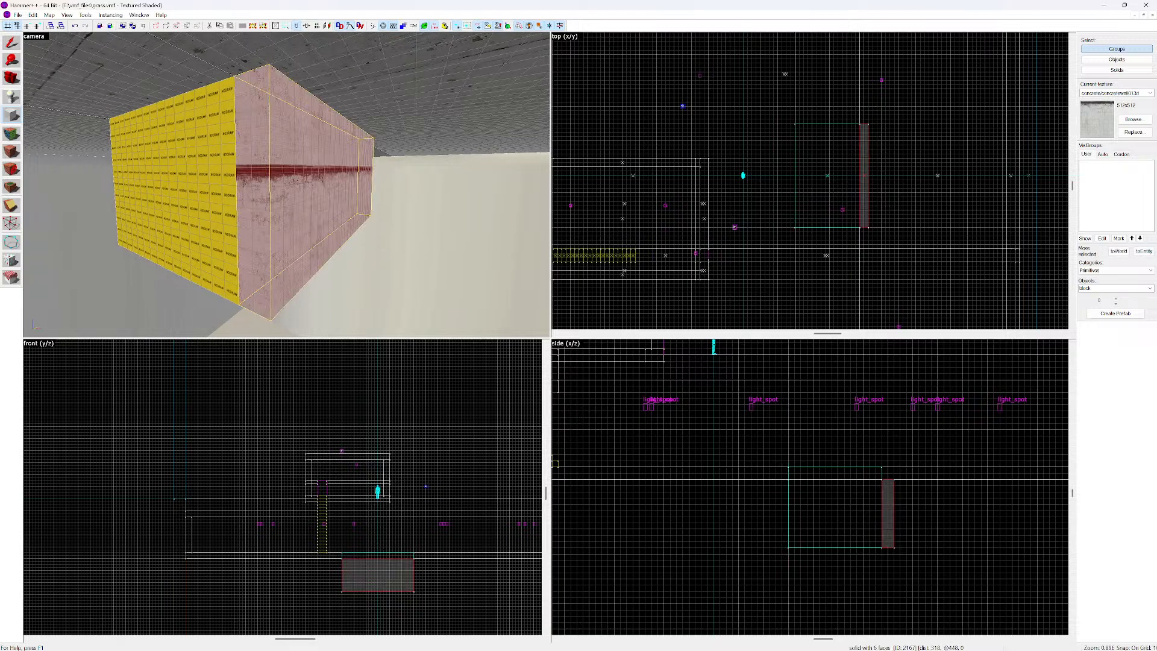
Copy the concrete wall to the opposite long side of the nodraw block, flush with its outer face
key("shift+s")
key("Left")
key("Left")
key("Left")
key("Left")
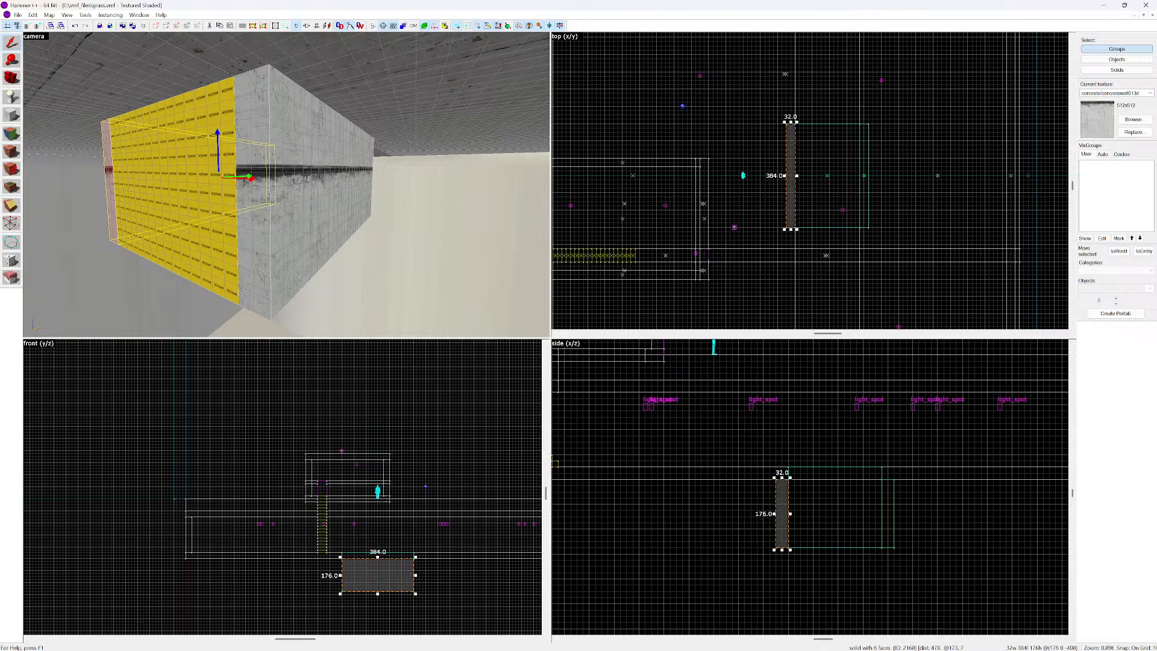
Copy the new long wall, rotate the copy 90 degrees and place it flush across one short end of the pit
key("Down")
key("Down")
key("Down")
key("Down")
key("Down")
key("Down")
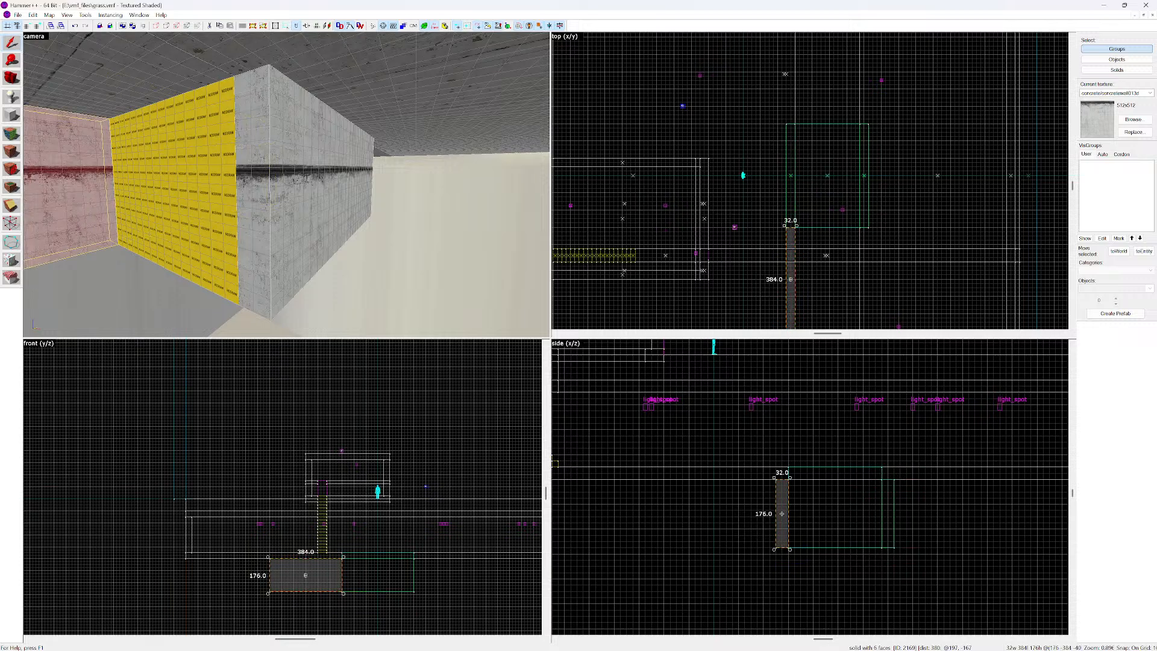
left_click_drag(796, 225, 842, 230)
left_click(838, 231)
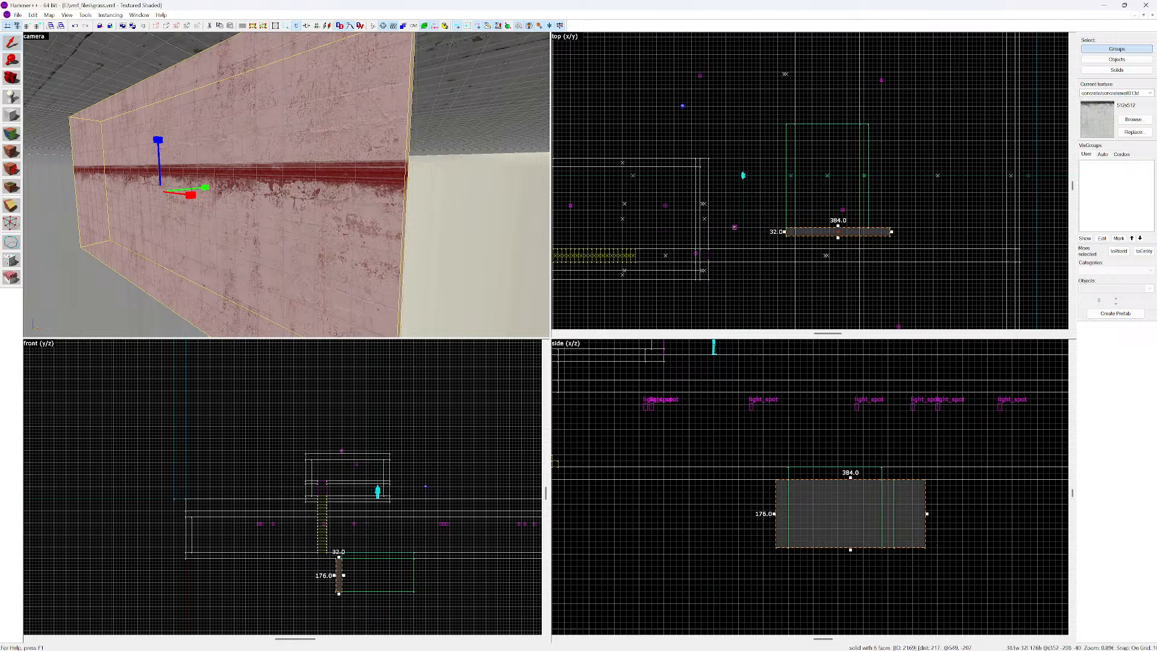
Shorten the end wall to 304 units and copy it to the pit's opposite short end
left_click(838, 231)
left_click_drag(891, 232, 870, 231)
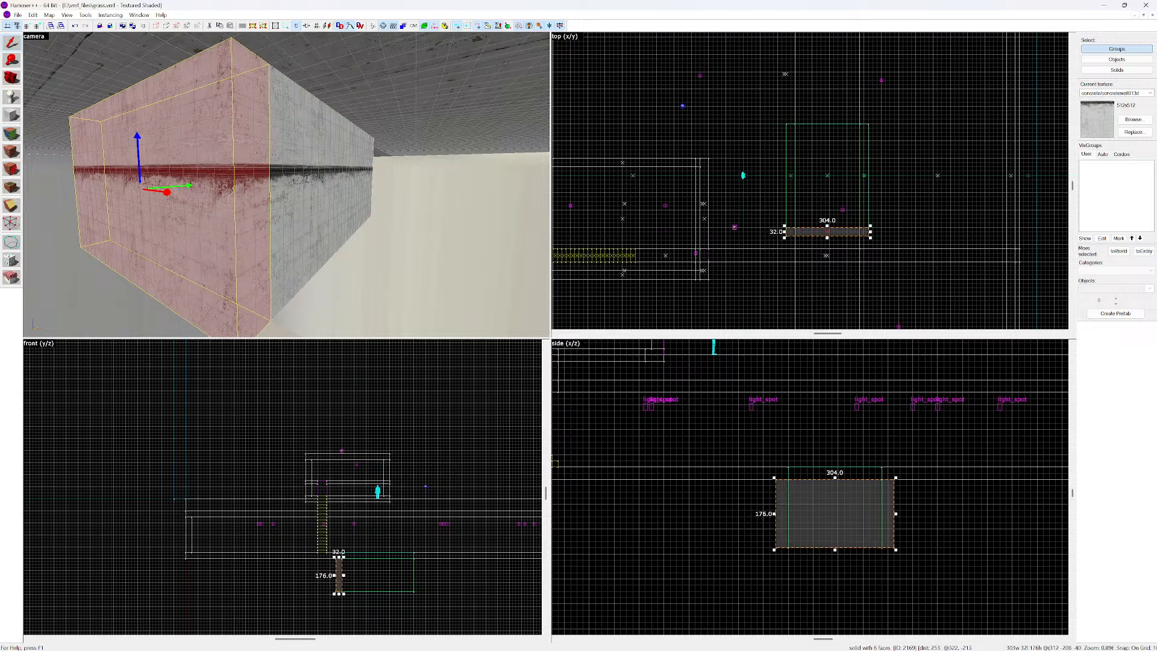
left_click_drag(826, 232, 826, 119)
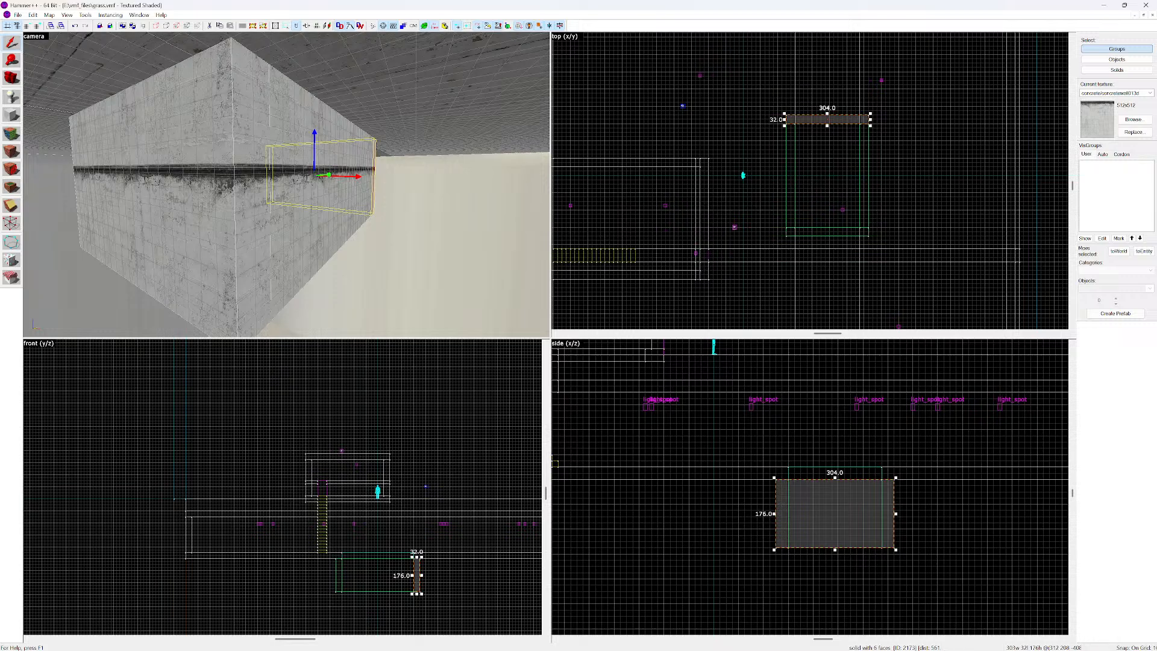
Copy the long wall facing away from the building straight down so it extends below the pit
left_click(319, 223)
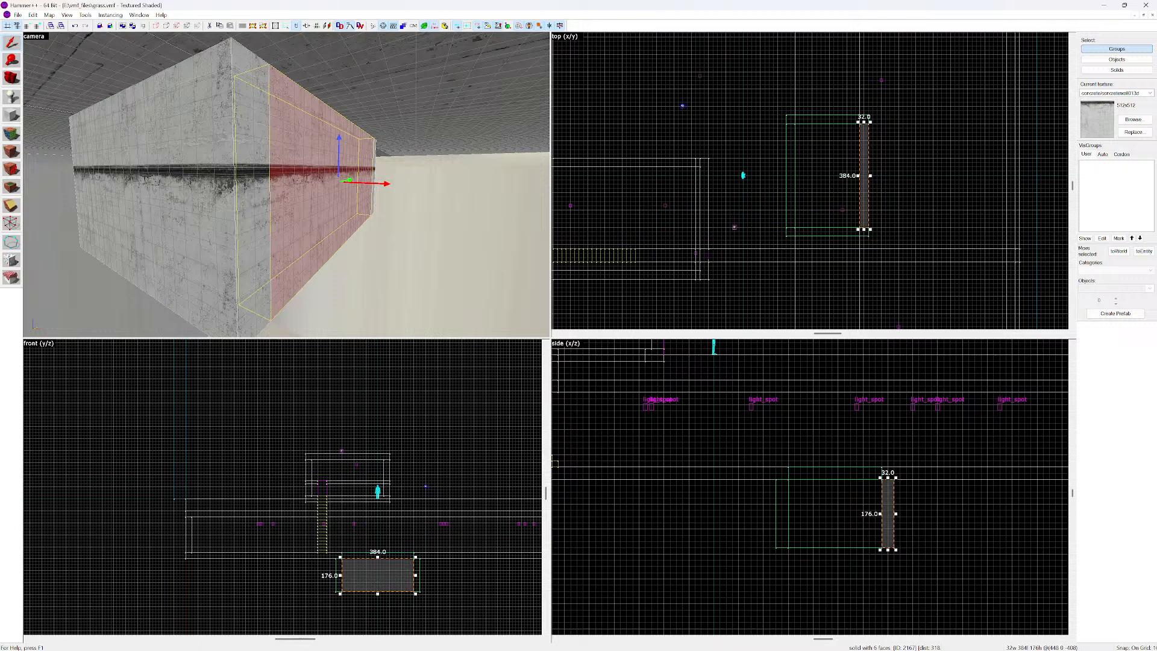
left_click_drag(338, 155, 338, 226, "shift")
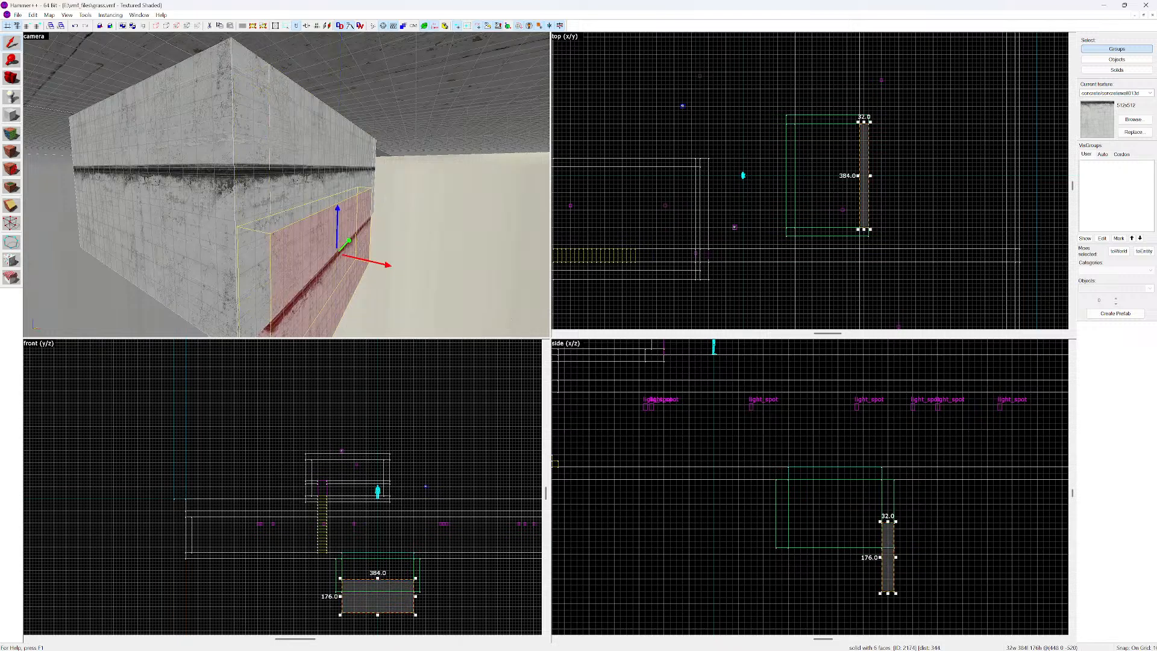
key("alt+Return")
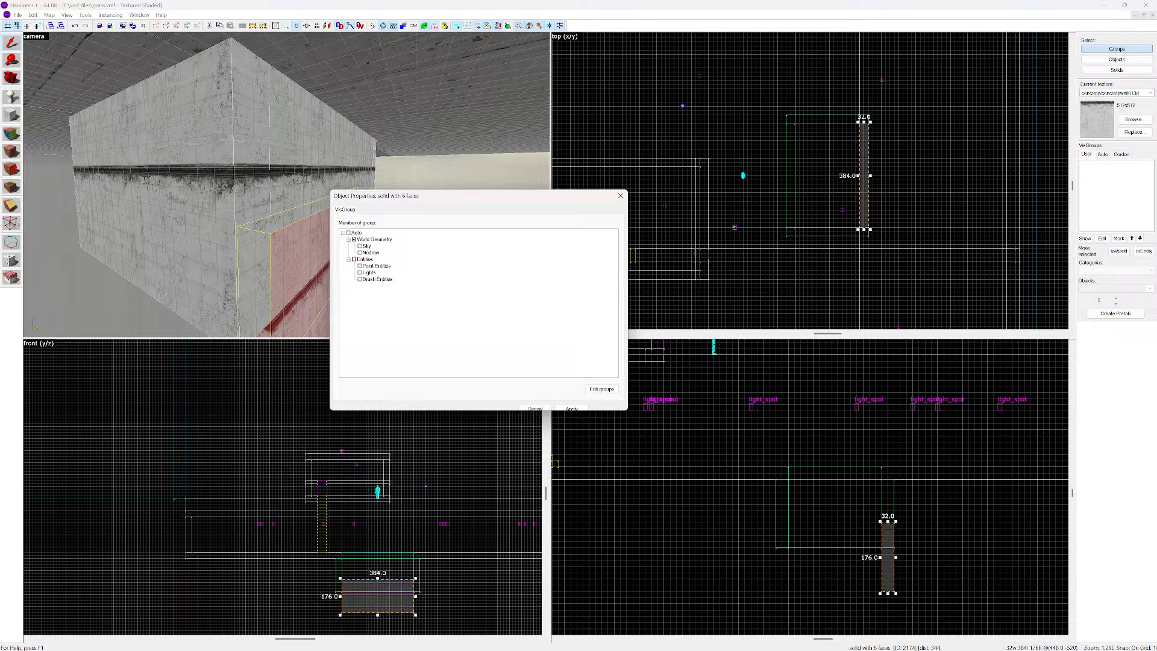
left_click(620, 196)
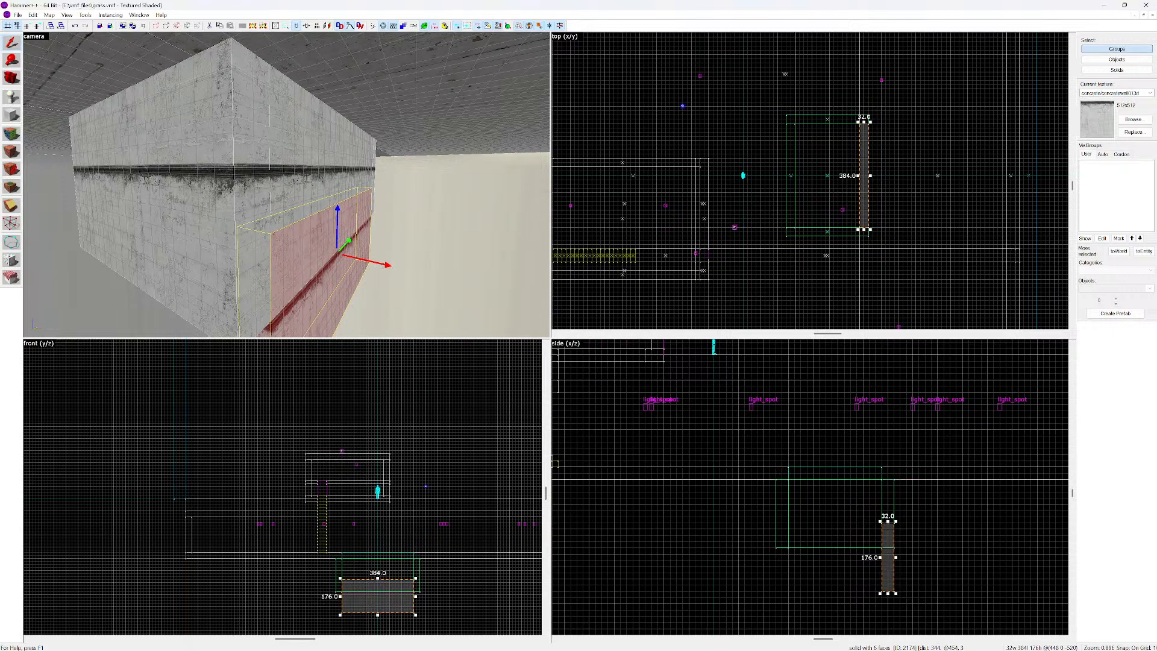
Rotate the lowered wall copy 90 degrees so it lies flat as a 32-unit-thick slab
left_click(865, 175)
left_click_drag(367, 224, 398, 280)
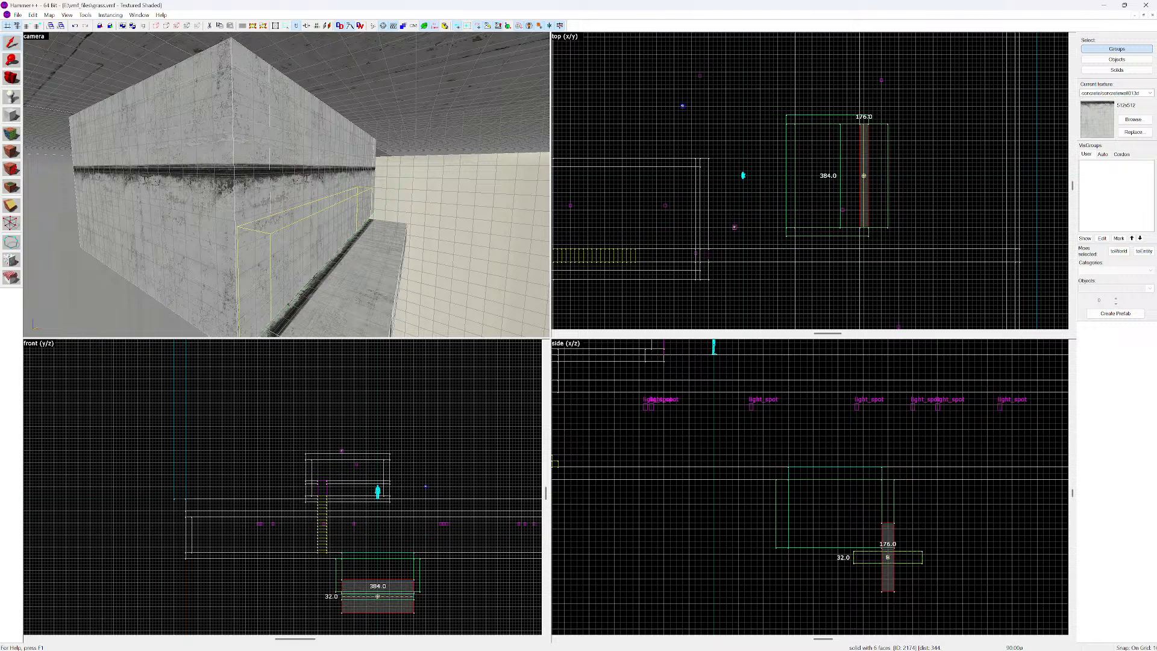
left_click_drag(397, 280, 398, 280)
key("w")
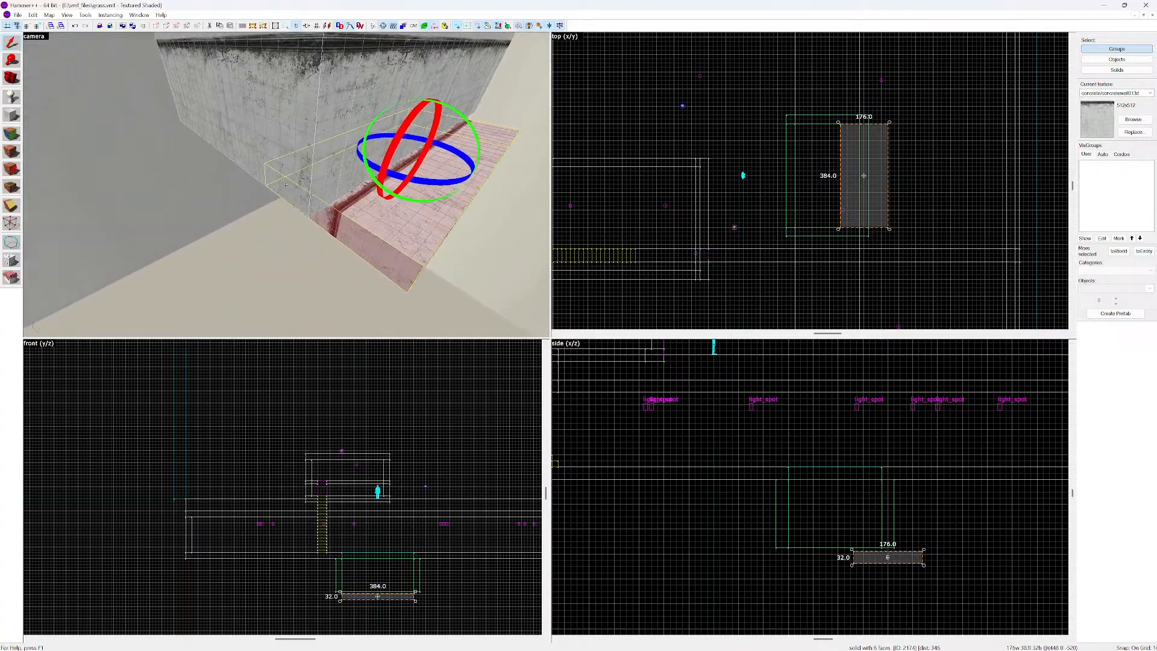
key("s")
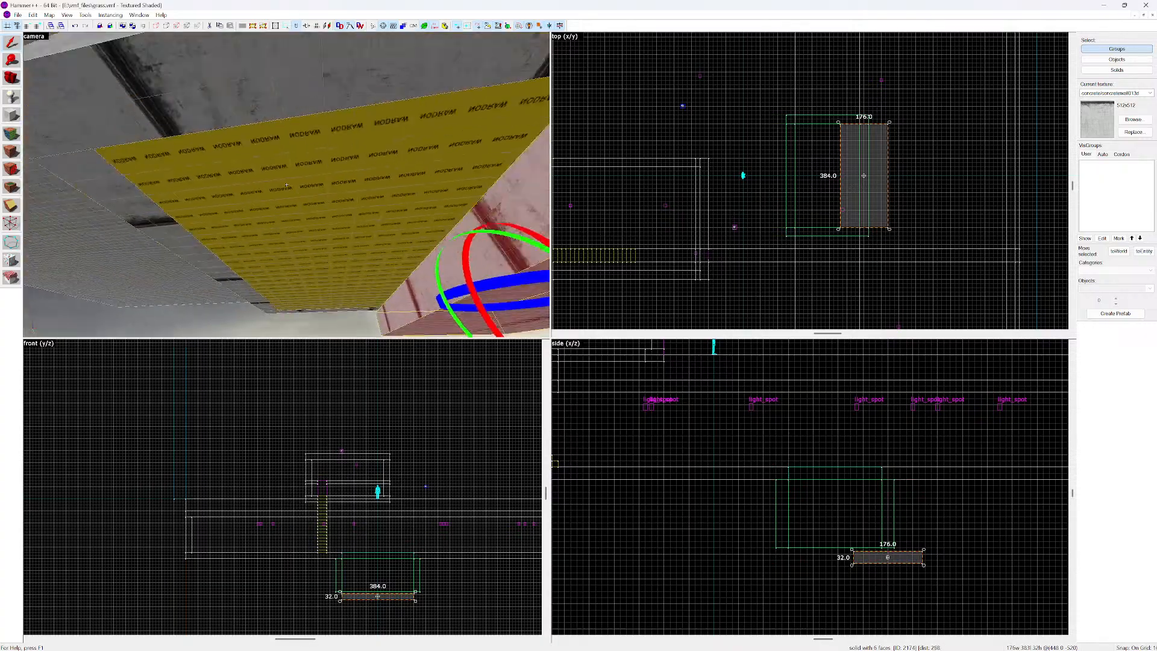
Widen the flat slab to 240 units and line it up with the nodraw block's 240 by 384 footprint
left_click(286, 185)
left_click(286, 185)
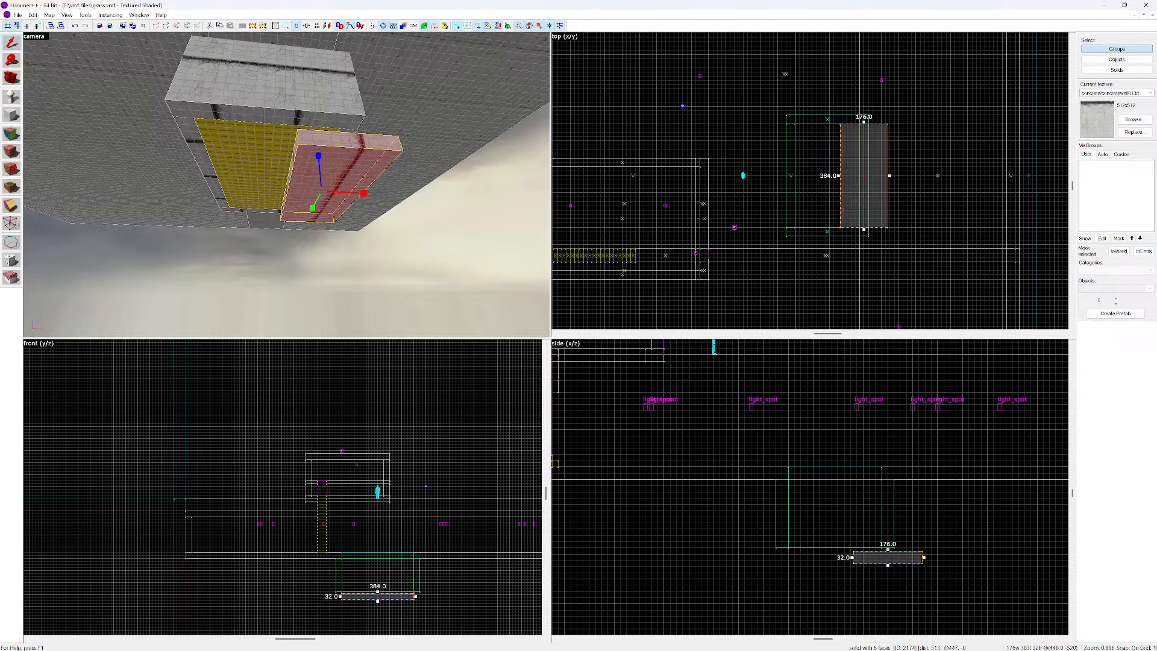
mouse_move(855, 175)
left_mouse_down()
mouse_move(813, 175)
mouse_move(861, 175)
left_mouse_up()
key("z")
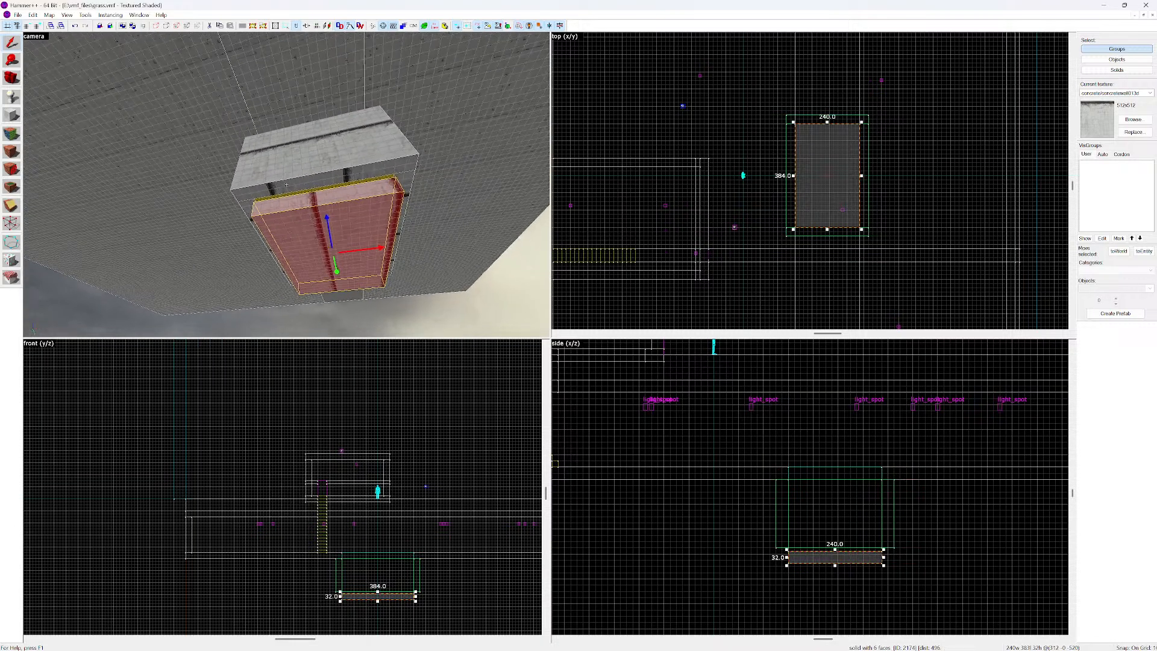
Raise the floor slab until it sits flush against the underside of the nodraw block
key("w")
key("s")
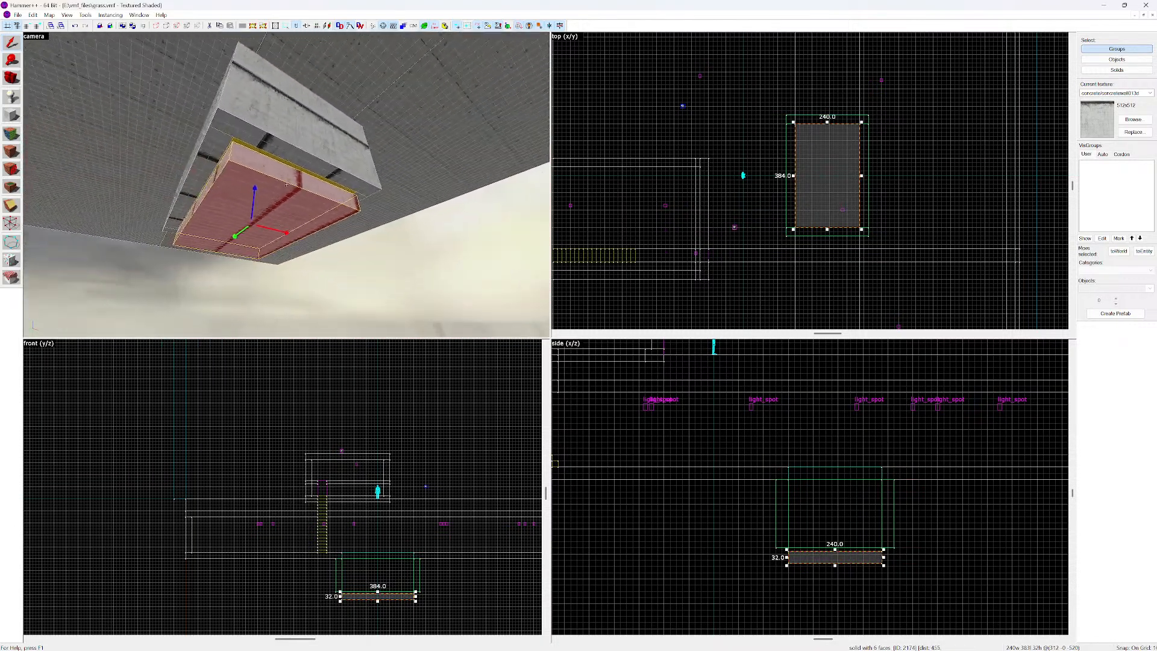
key("w")
key("s")
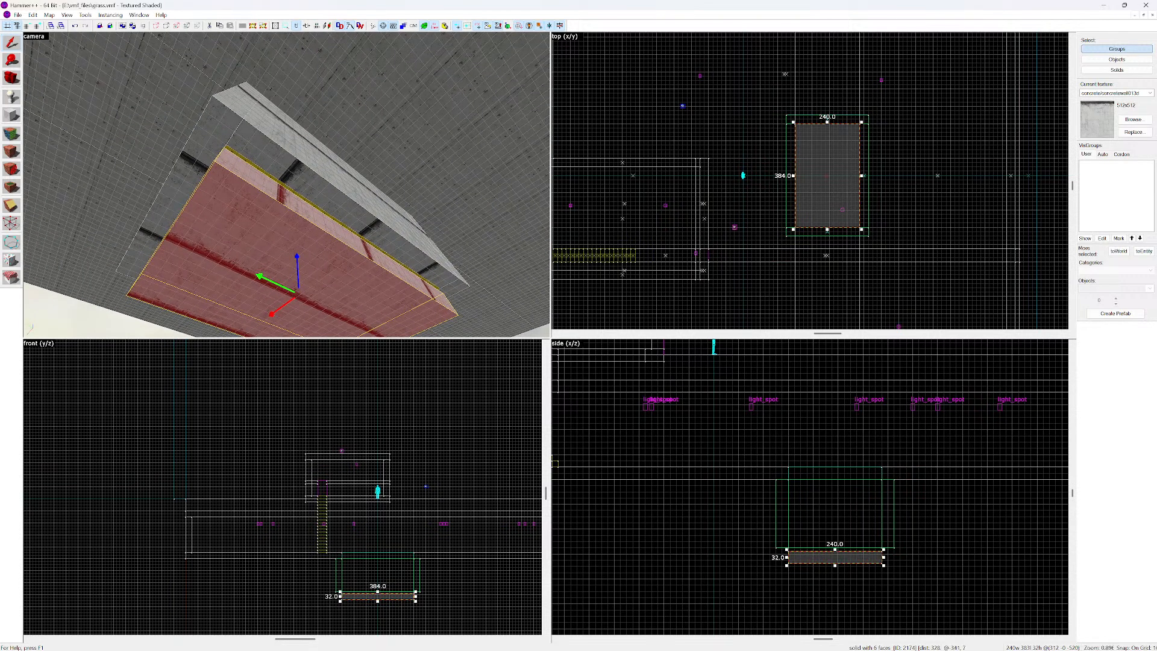
key("w")
key("s")
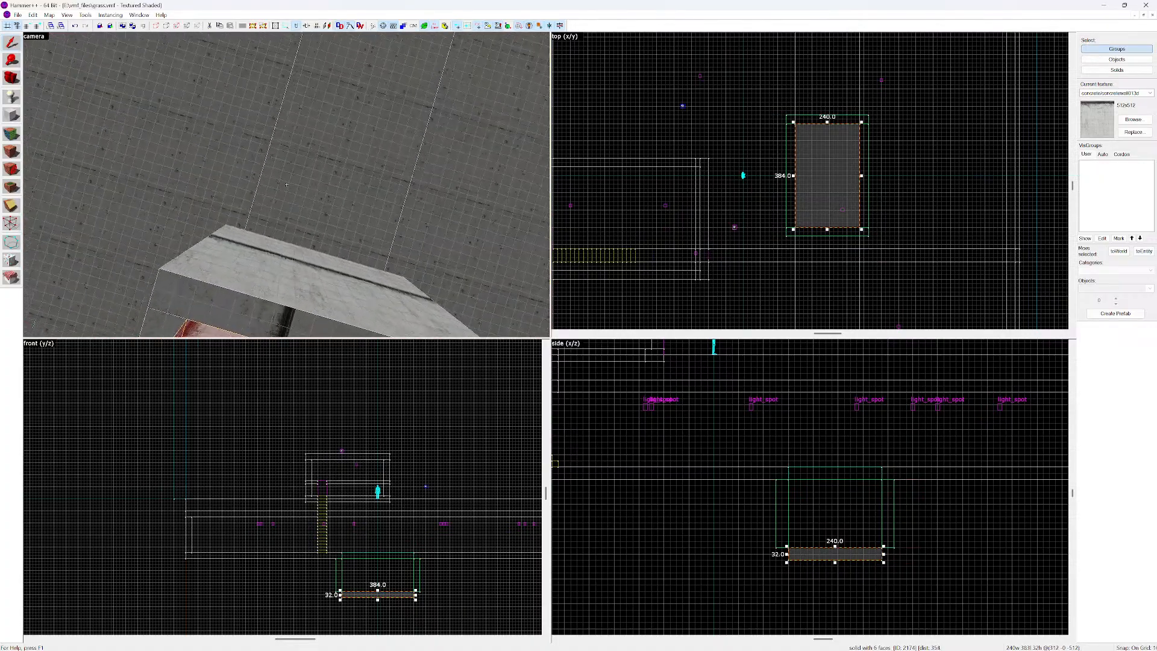
key("w")
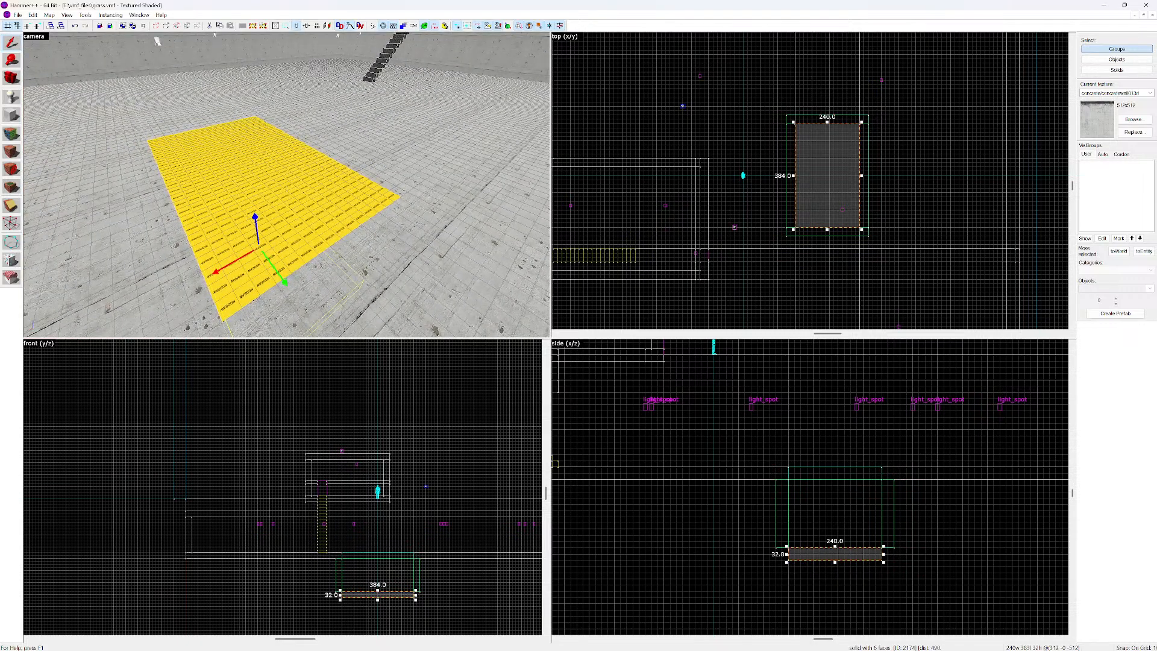
Select only the top face of the nodraw block for texture editing
left_click(17, 15)
left_click(57, 56)
left_click(253, 208)
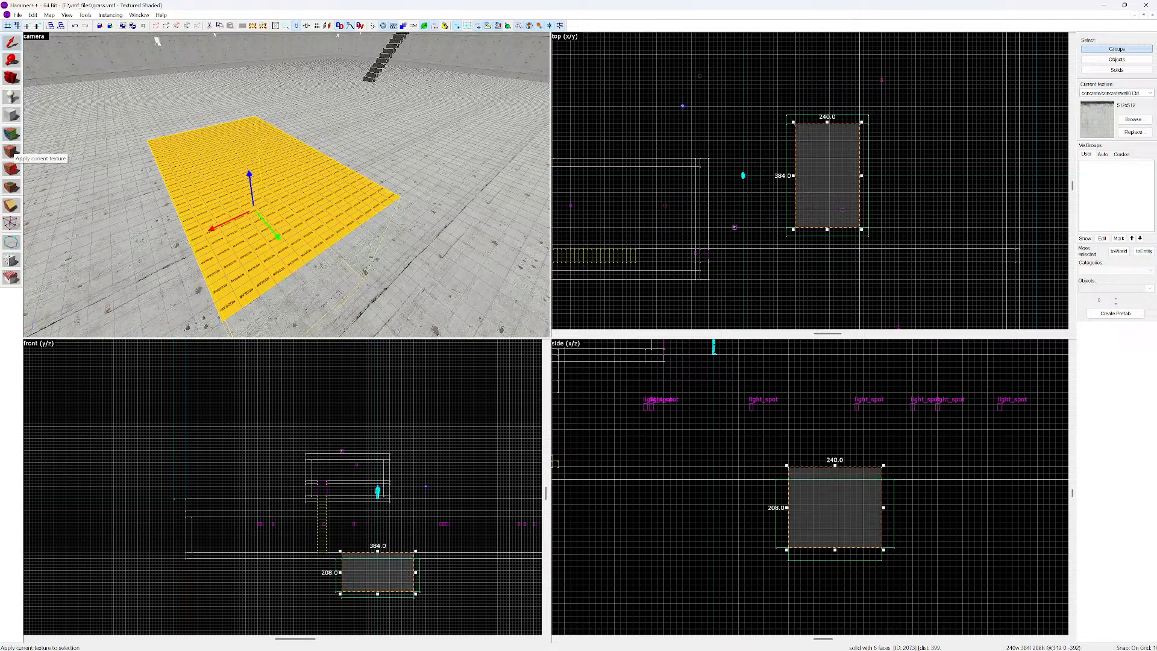
left_click(11, 133)
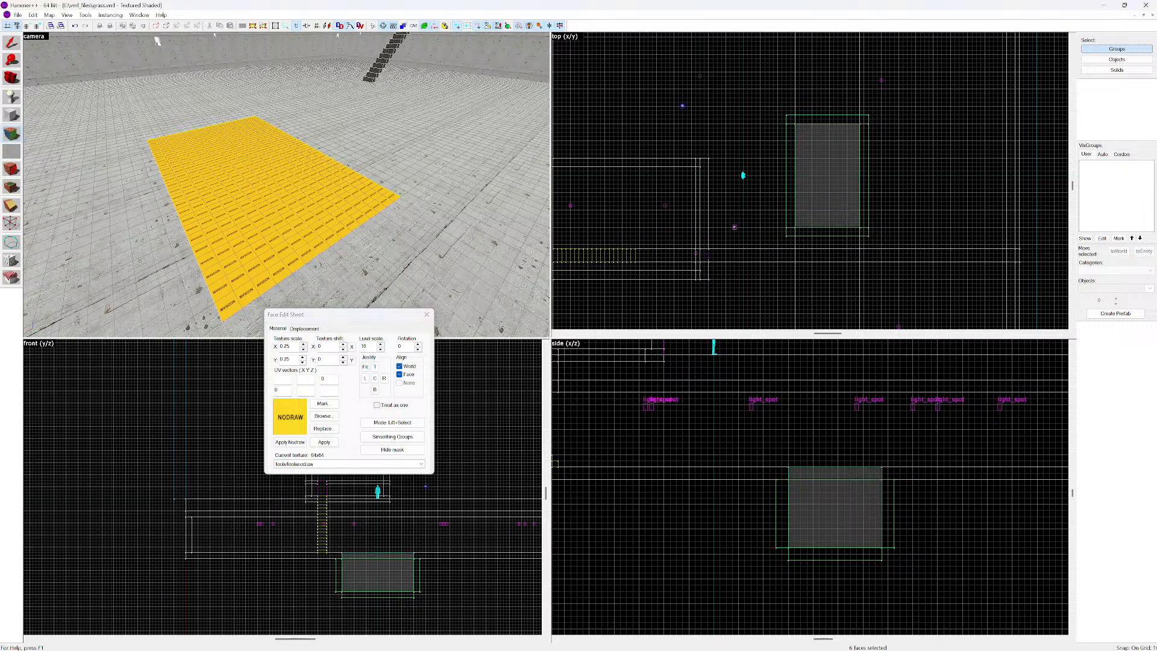
left_click(156, 41)
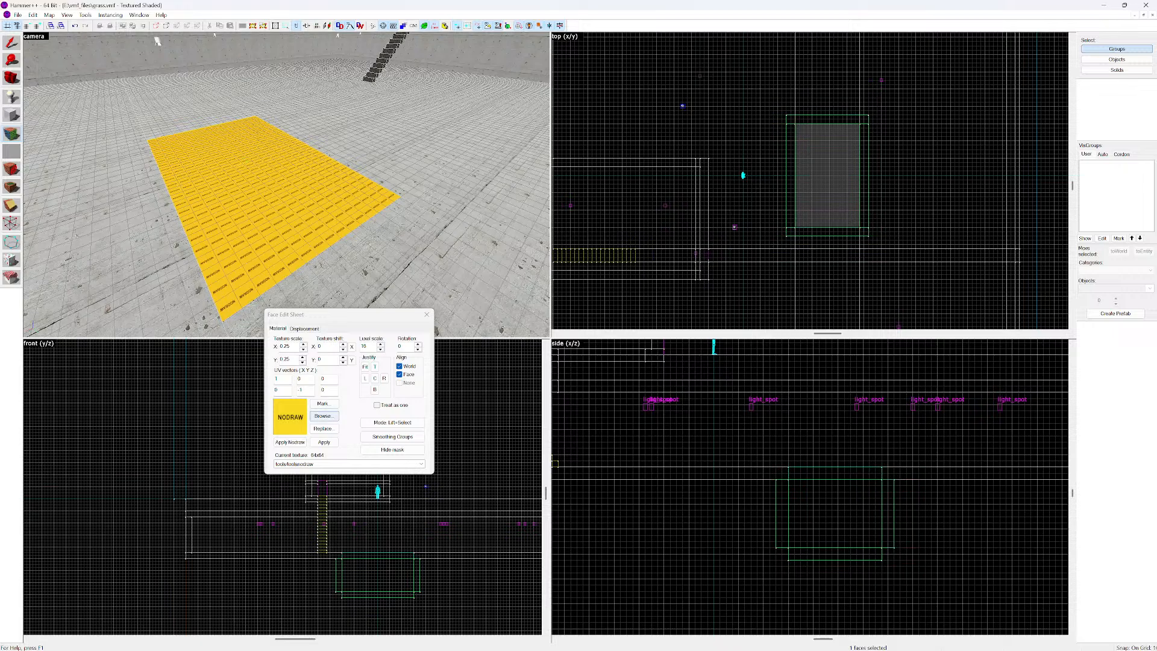
Filter the textures by "water" and apply the deep blue water_warp01 variant to the nodraw block's top face
left_click(323, 415)
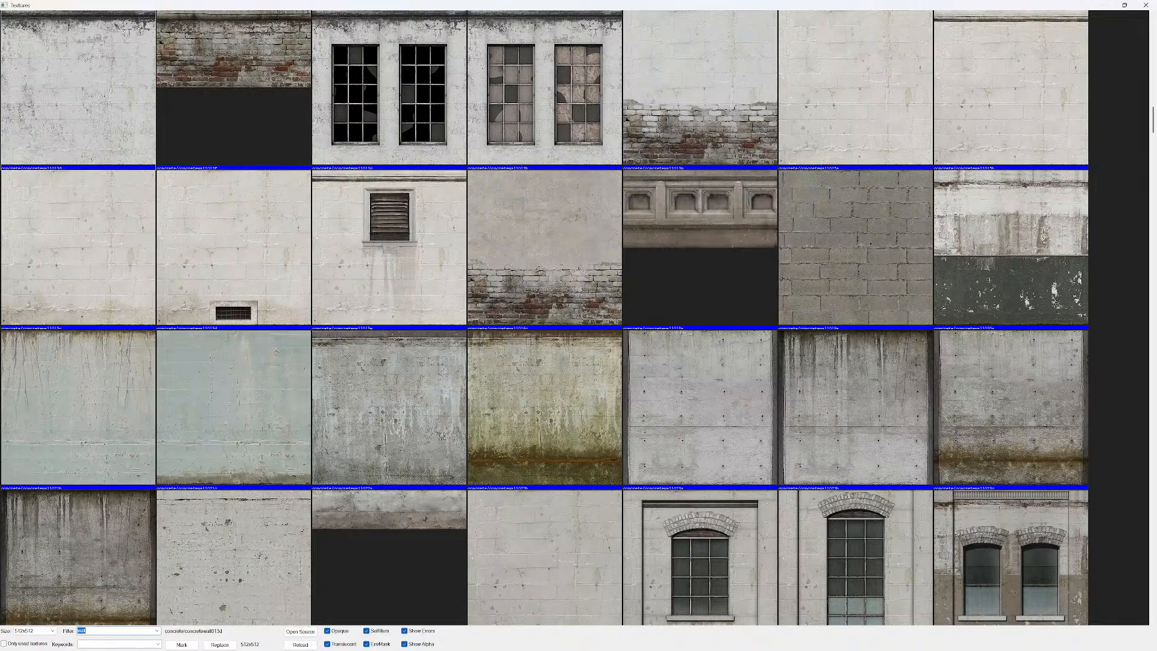
left_click(86, 630)
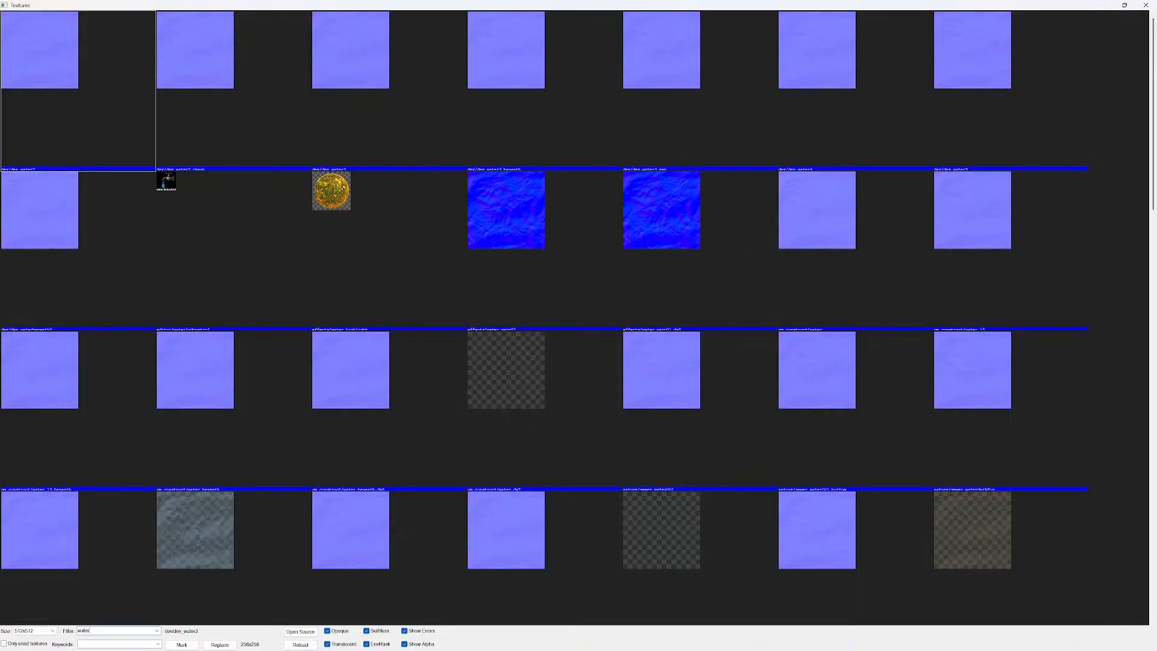
scroll(579, 301, "down", 15)
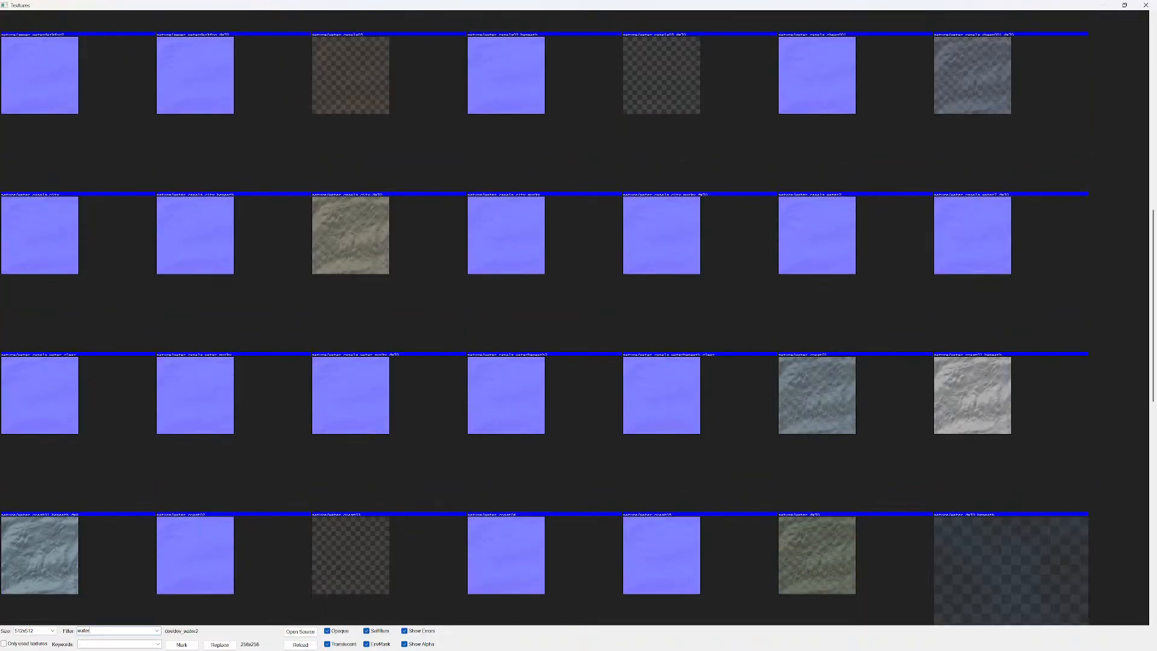
scroll(578, 301, "up", 15)
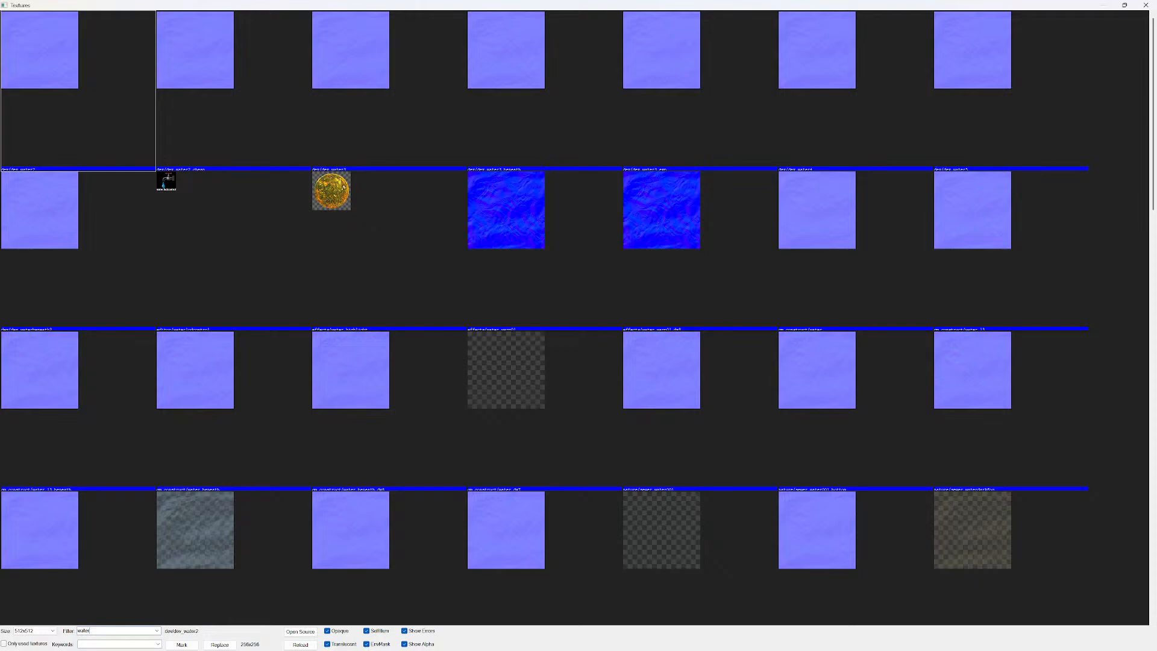
left_click(699, 250)
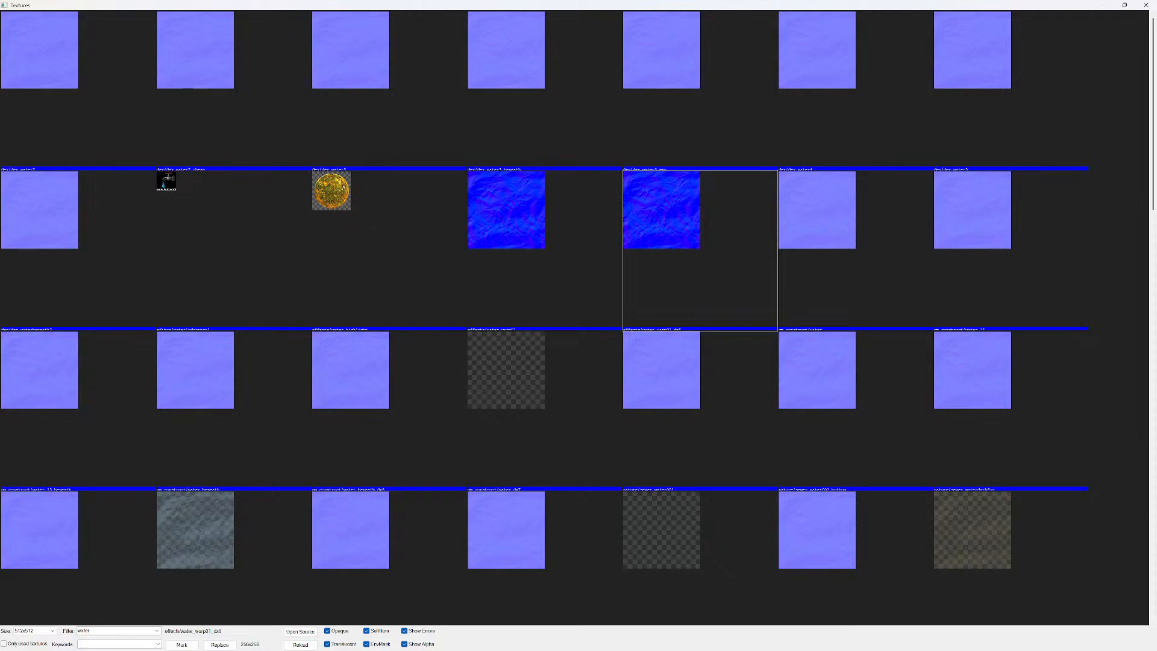
key("Return")
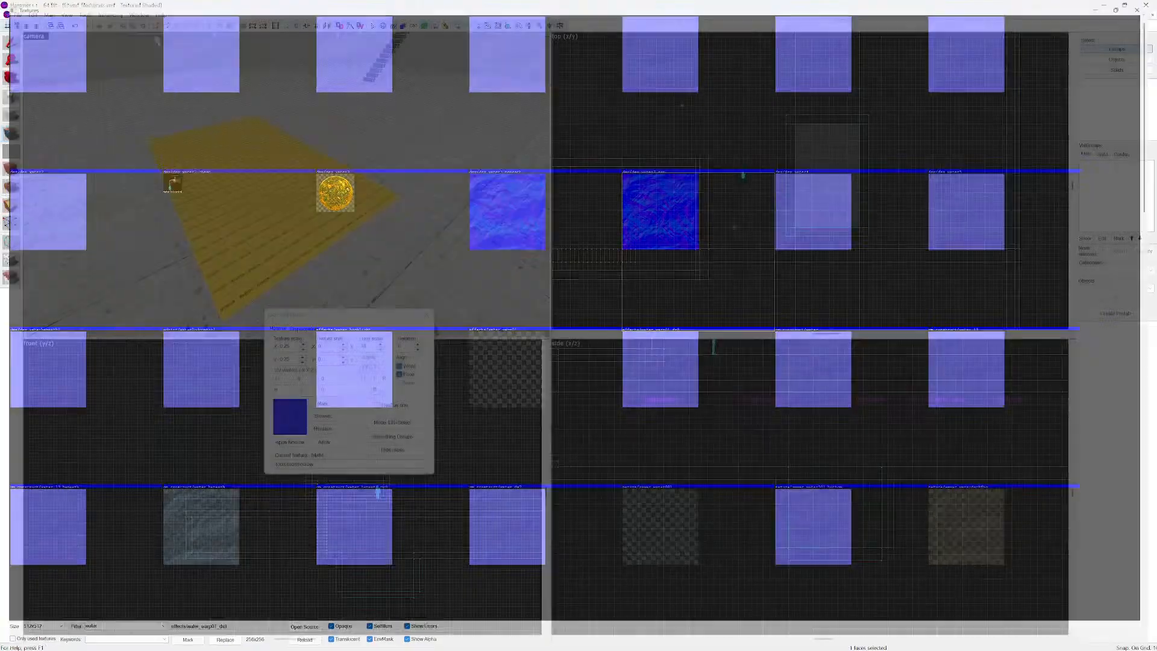
left_click(324, 441)
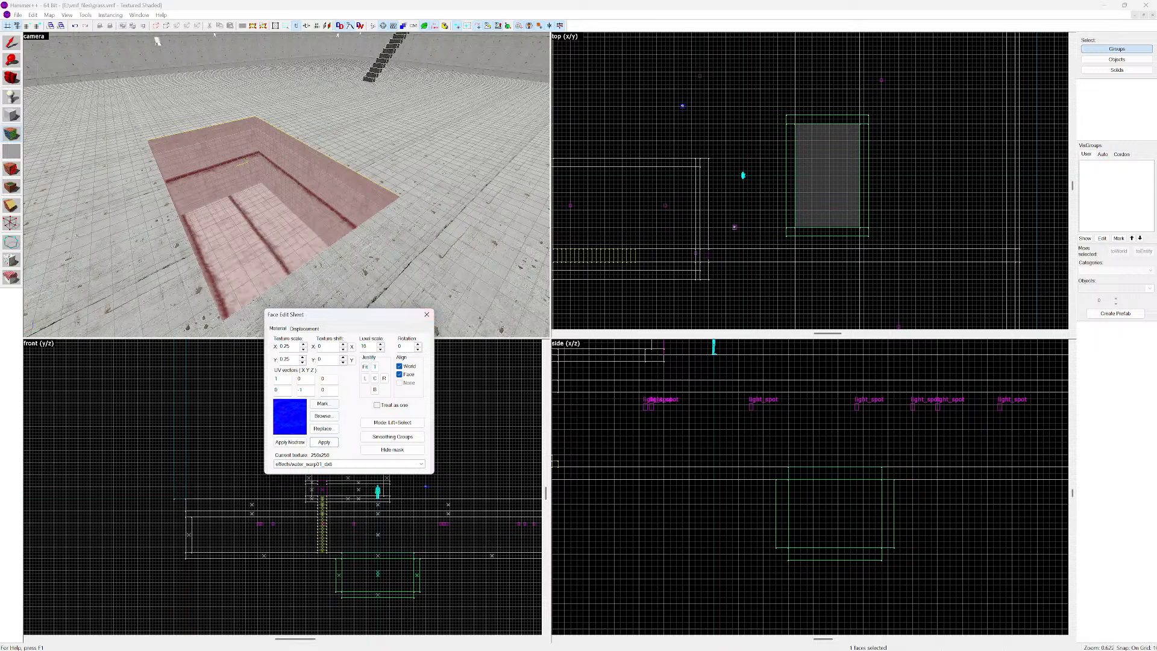
Look through the water-filtered textures and apply dev/dev_water3_exp to the nodraw block's selected top face
left_click(322, 416)
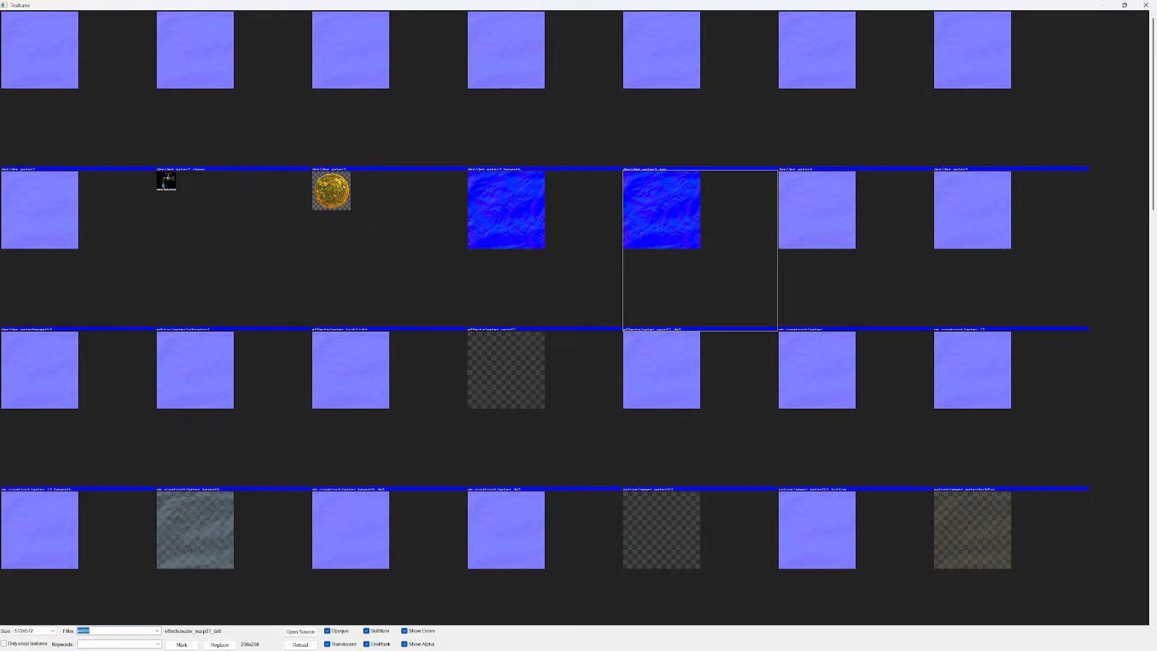
scroll(574, 318, "down", 8)
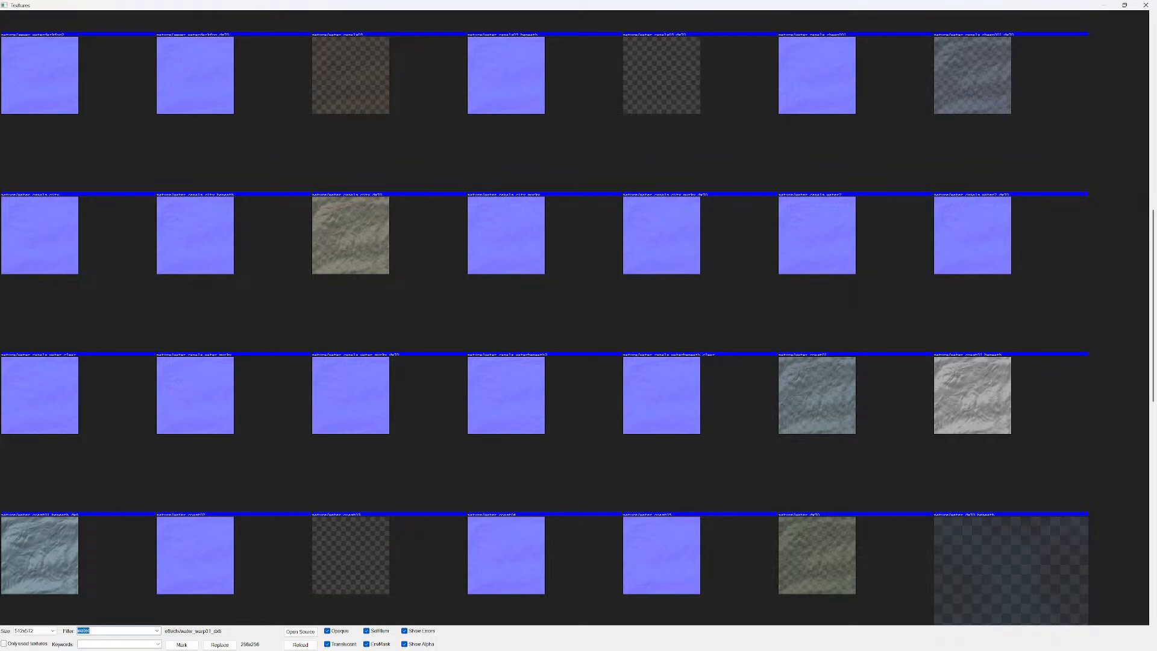
scroll(574, 318, "down", 4)
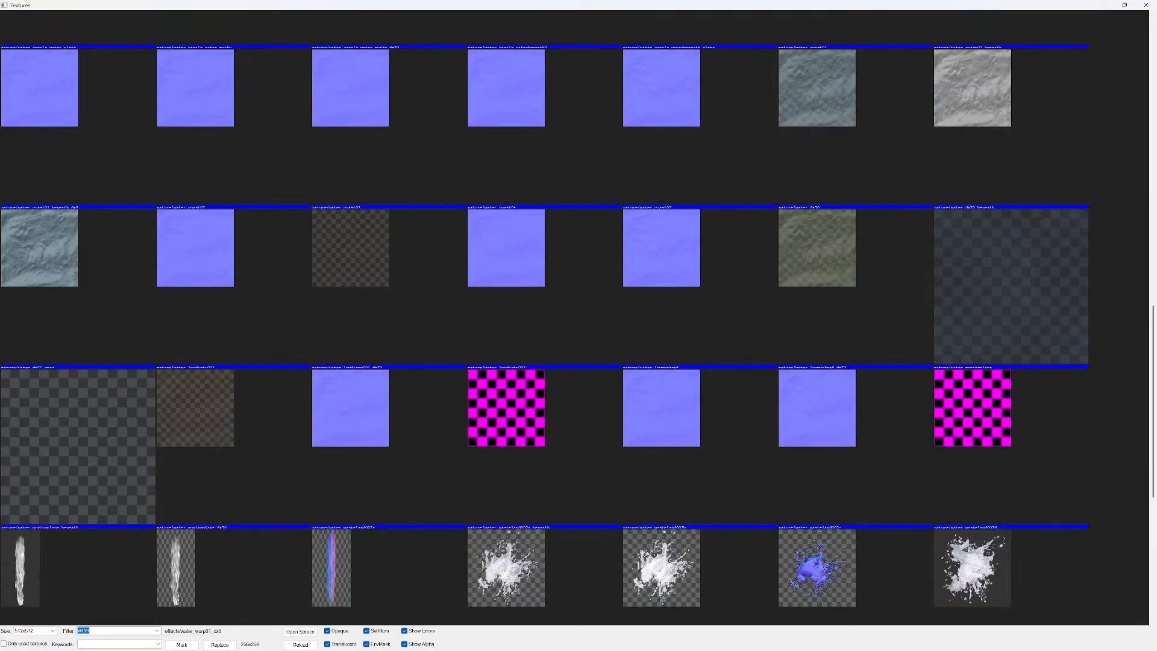
scroll(574, 318, "up", 10)
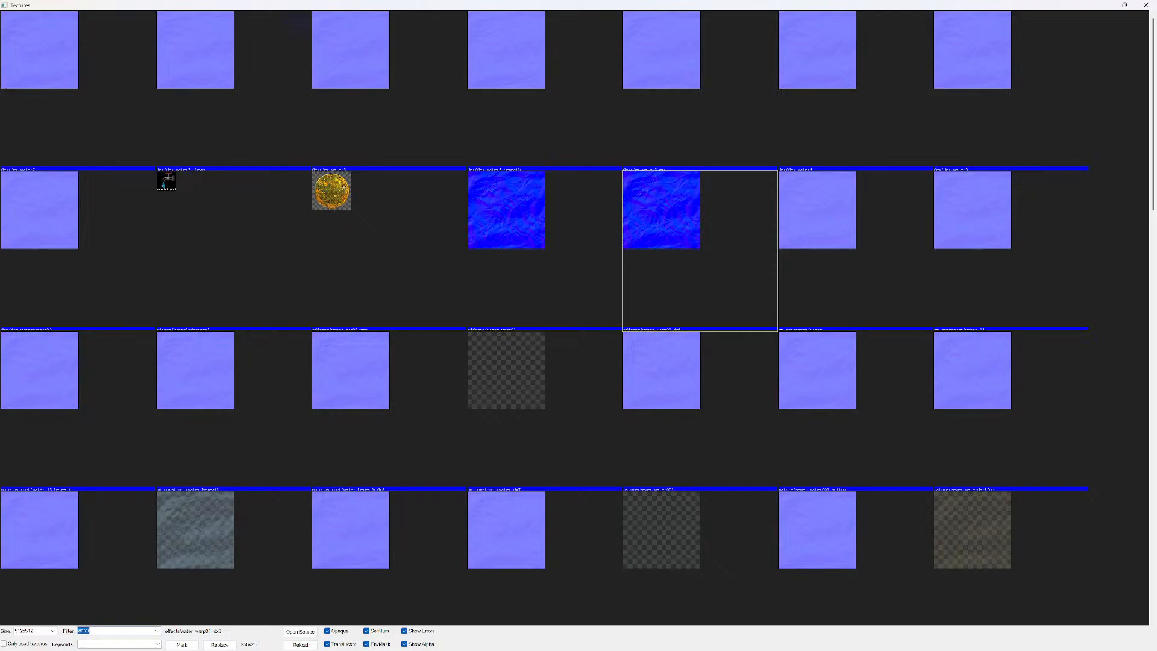
scroll(574, 318, "down", 5)
scroll(574, 318, "up", 5)
scroll(574, 318, "down", 4)
scroll(574, 318, "down", 4)
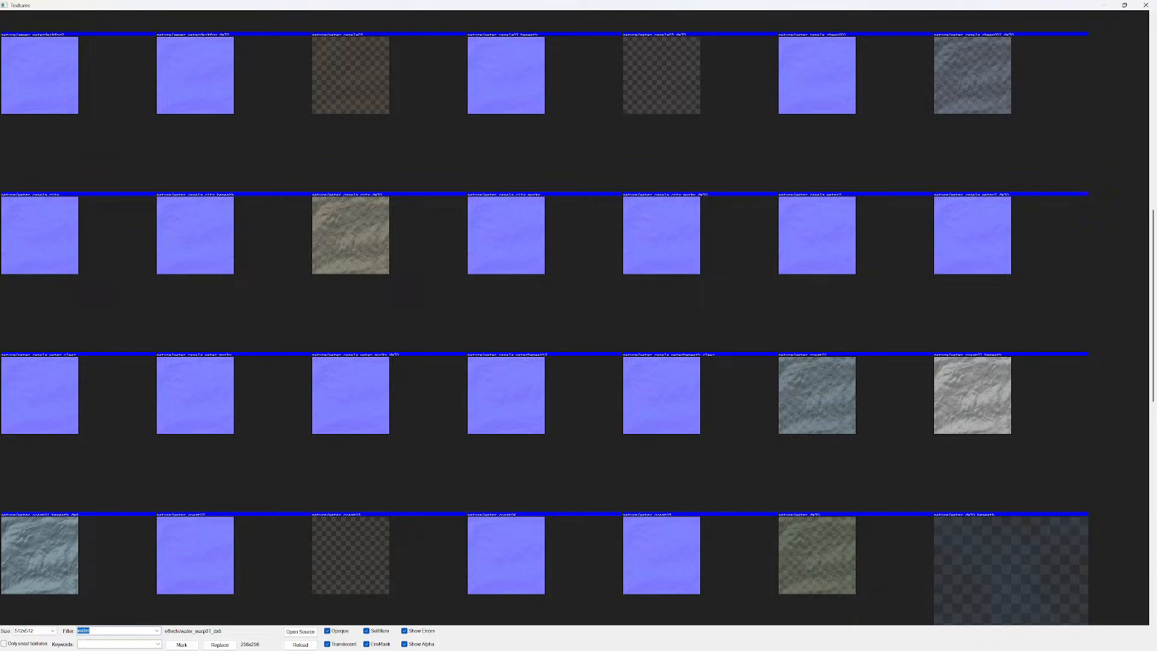
scroll(575, 318, "up", 8)
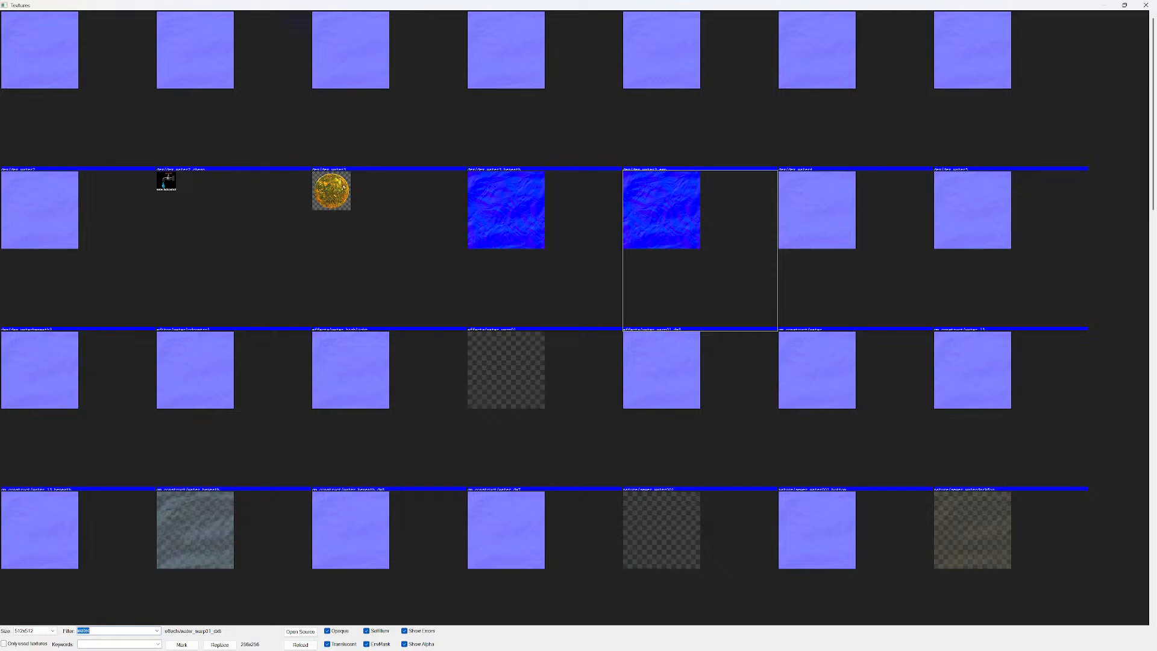
left_click(661, 50)
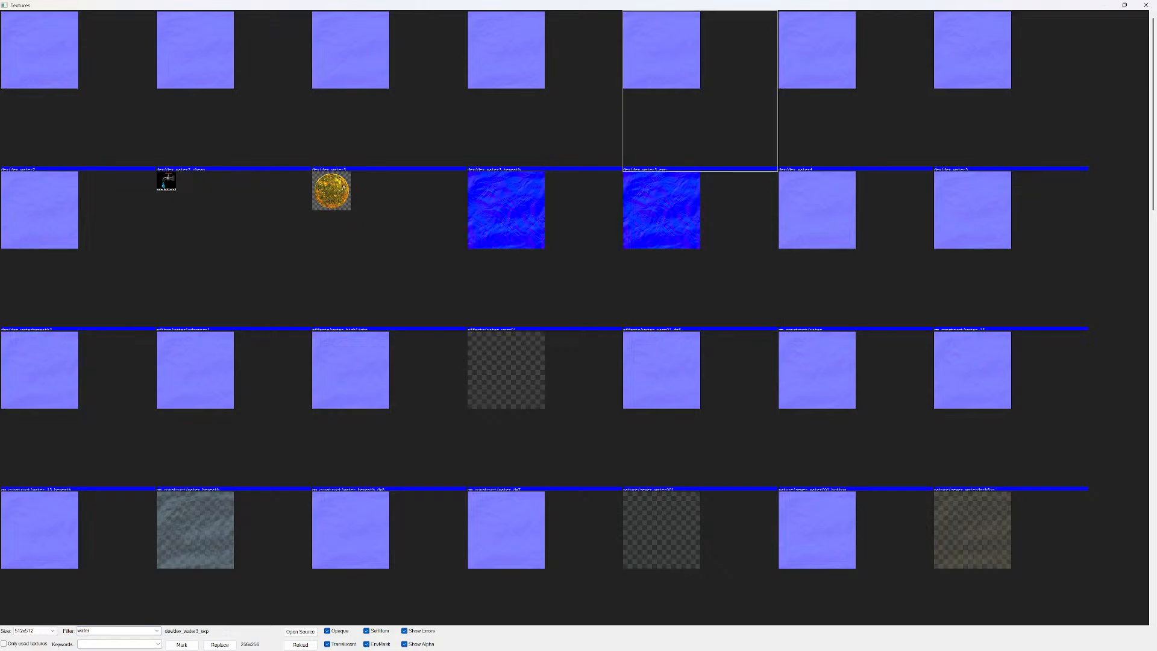
double_click(661, 50)
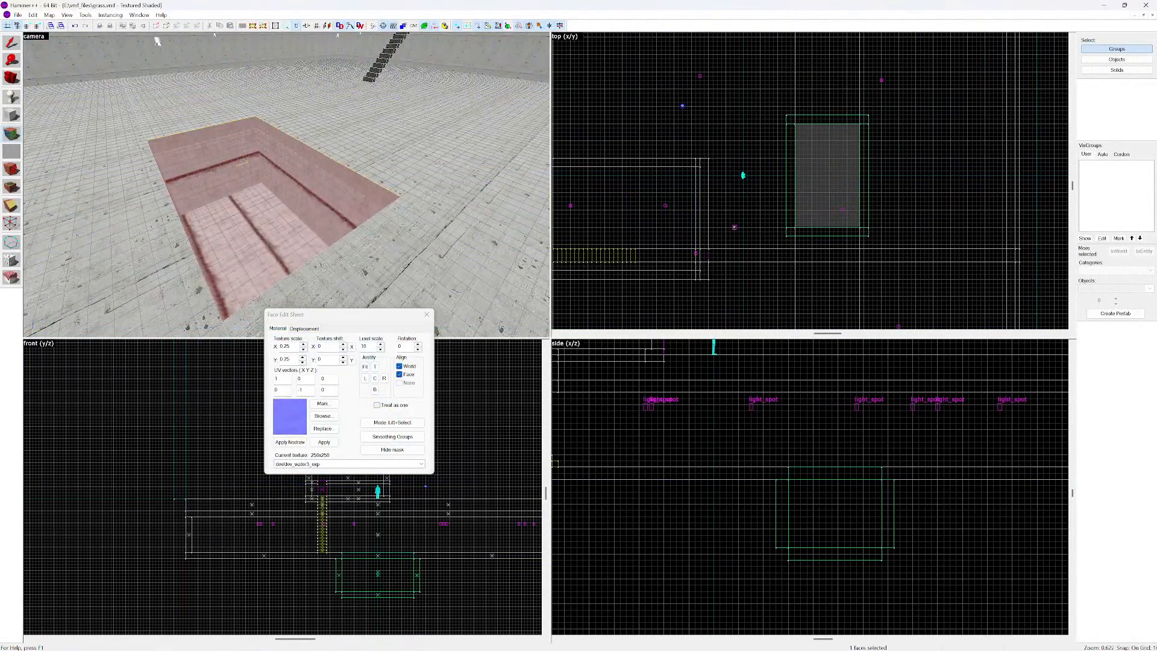
left_click(324, 442)
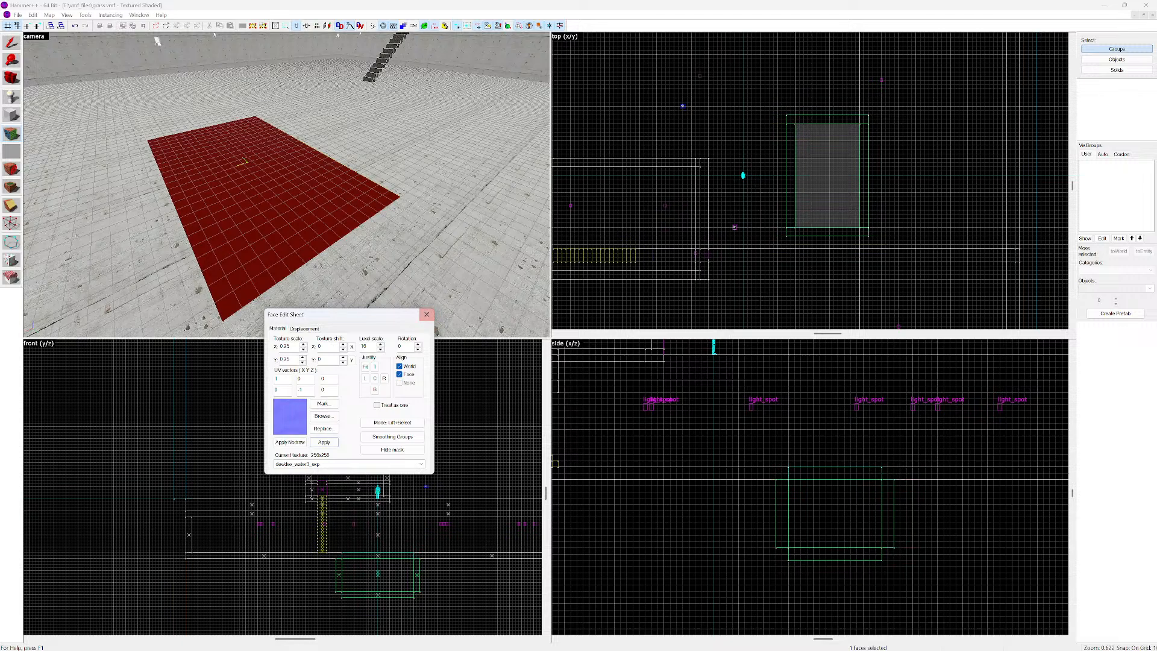
Try dev/dev_water5 on the nodraw block's top face and switch back to dev/dev_water3_exp
left_click(322, 416)
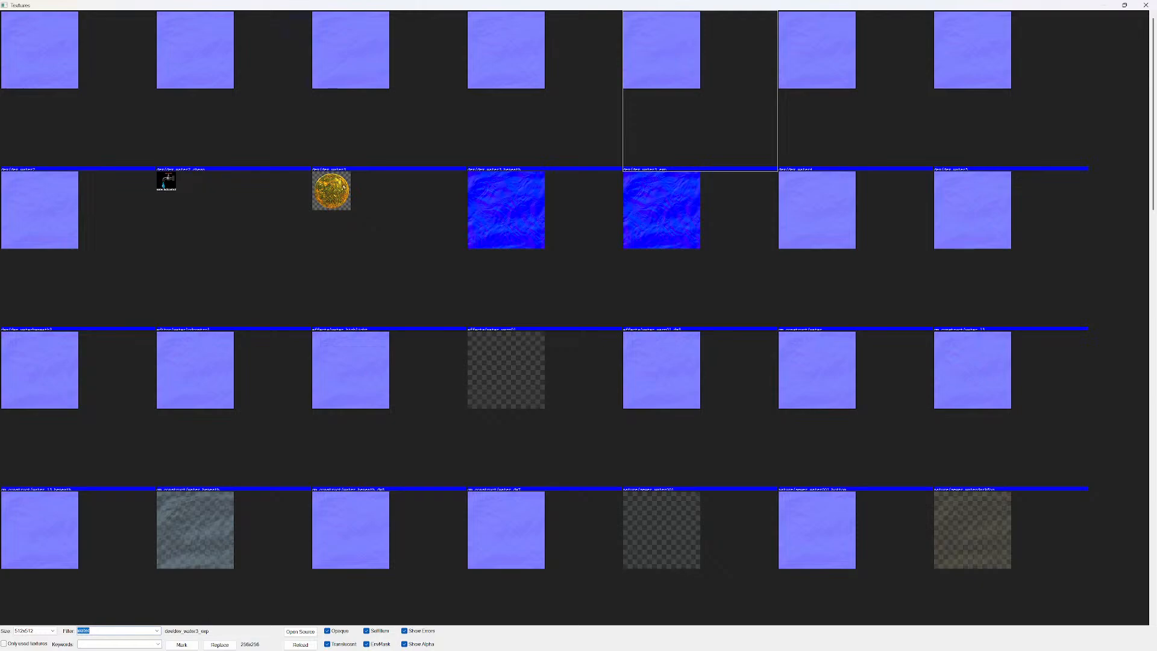
double_click(973, 50)
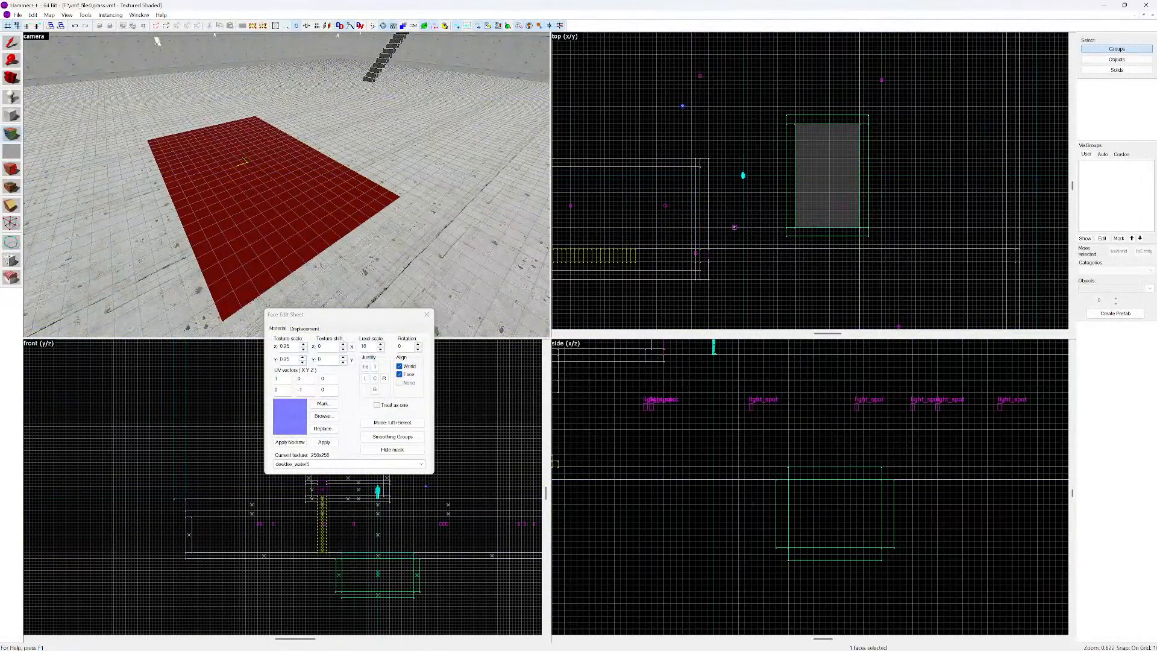
left_click(323, 441)
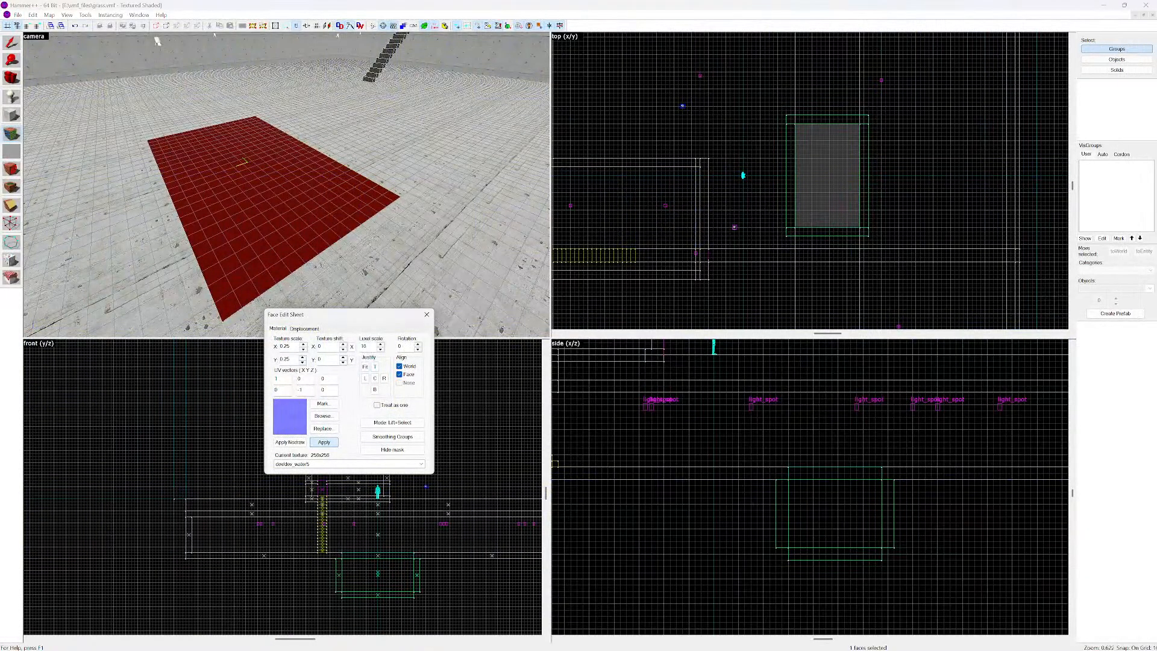
left_click(322, 415)
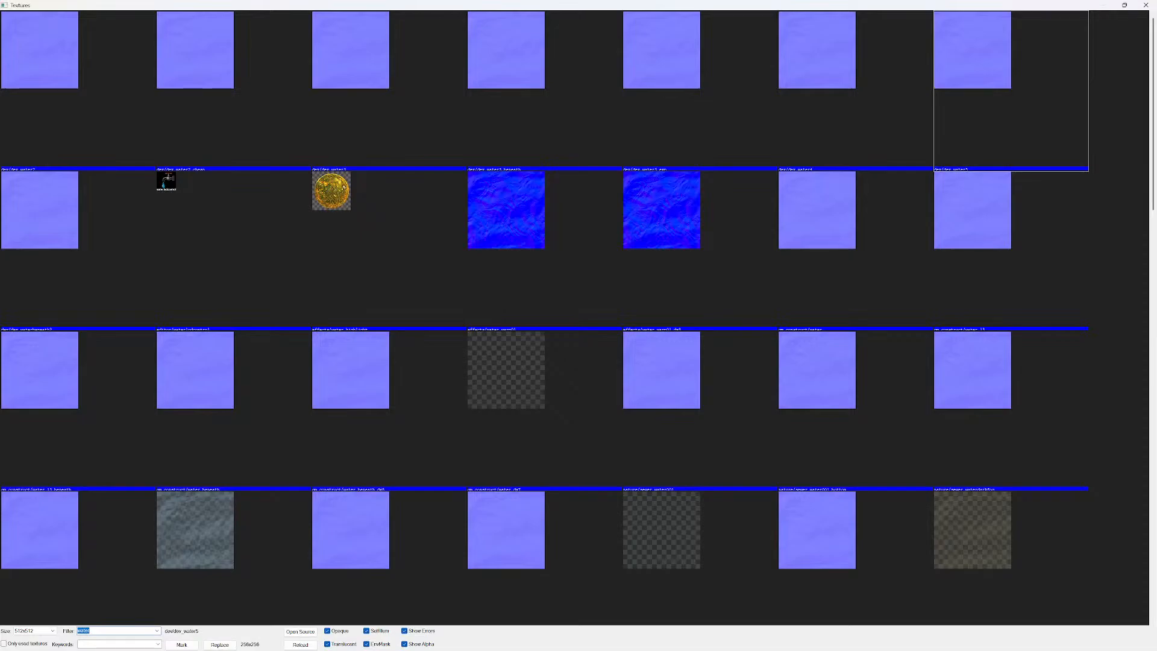
double_click(661, 51)
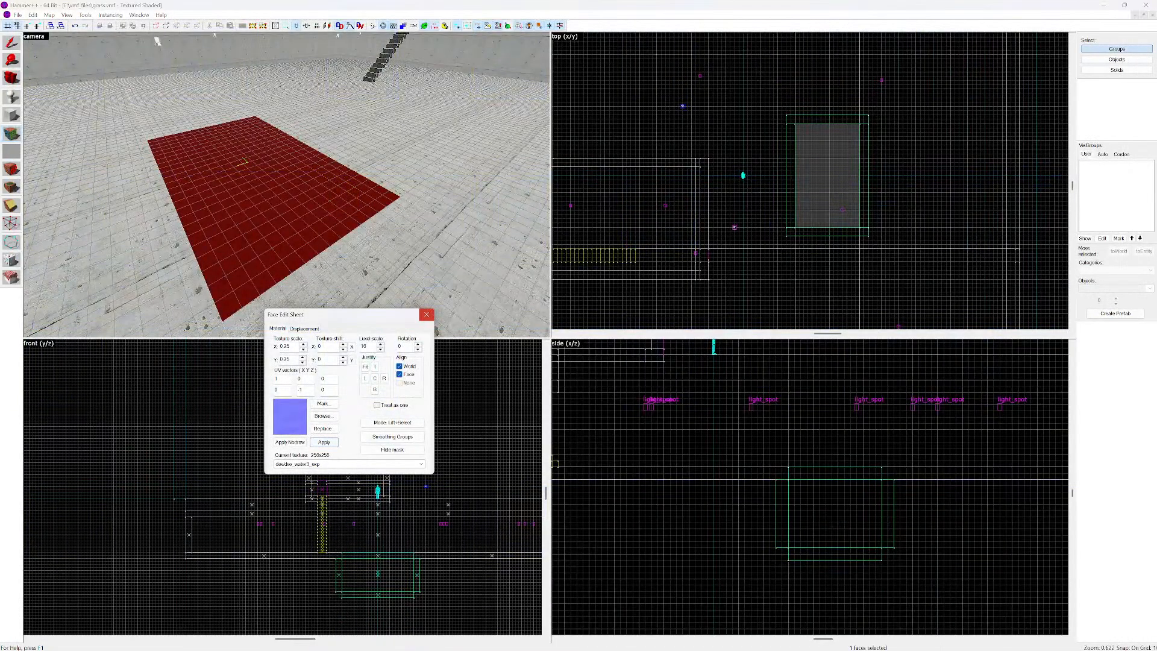
Close the face editor and examine the water surface and pit in the 3D view, from inside and above
left_click(427, 314)
left_click_drag(427, 314, 212, 125)
key("w")
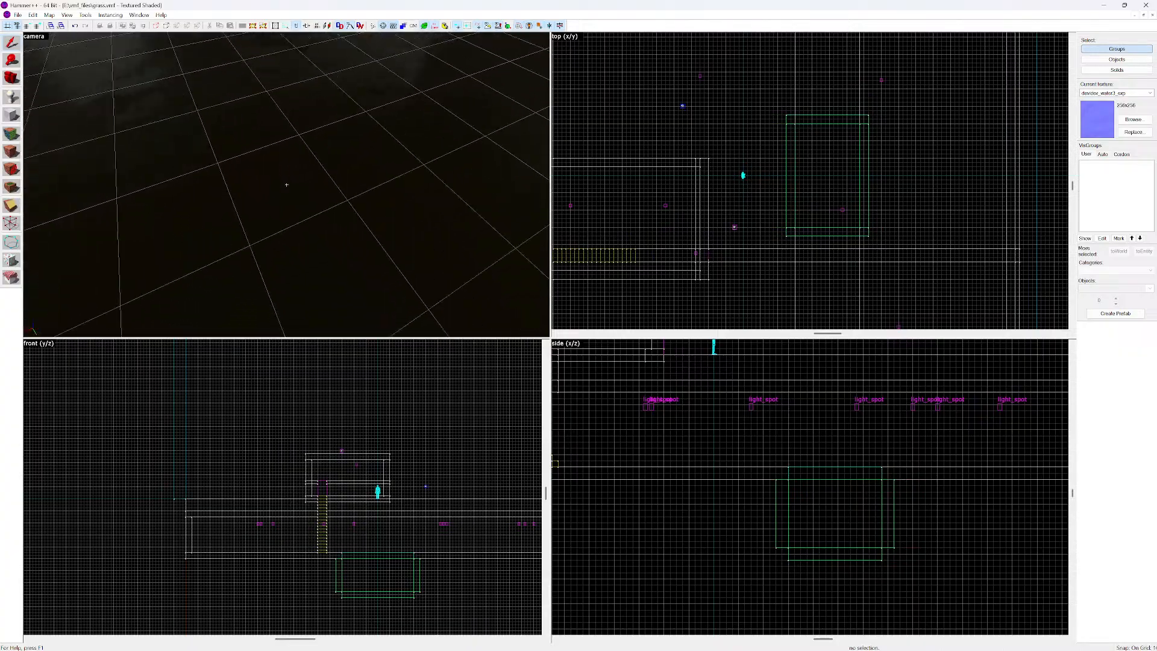
key("s")
key("w")
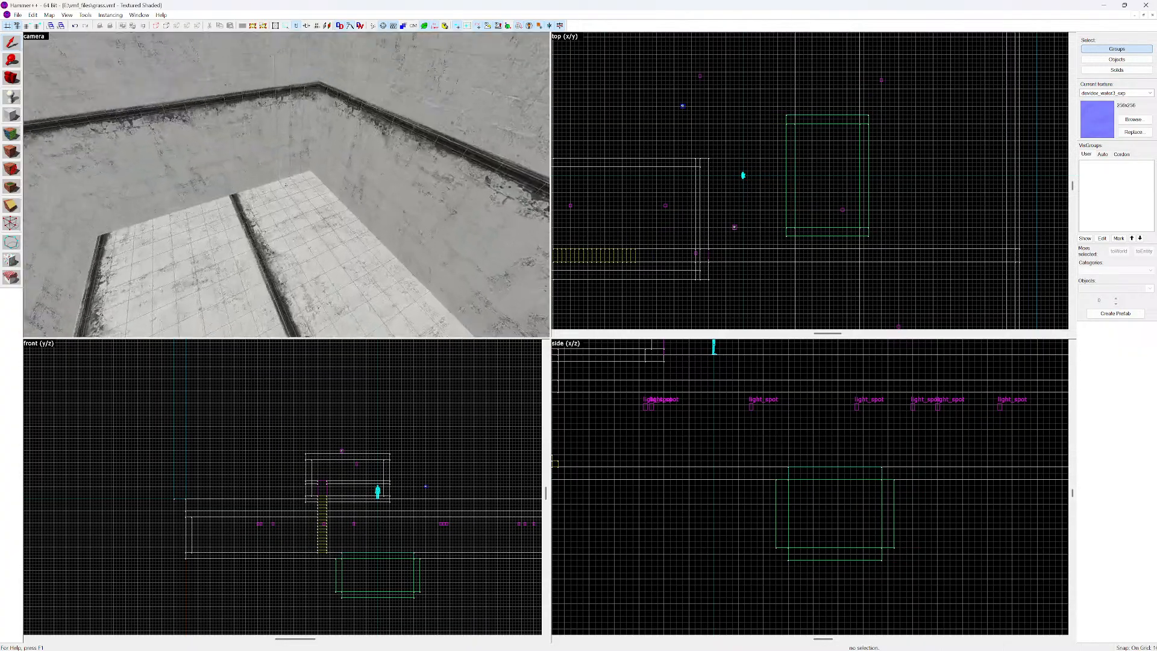
key("Up")
key("s")
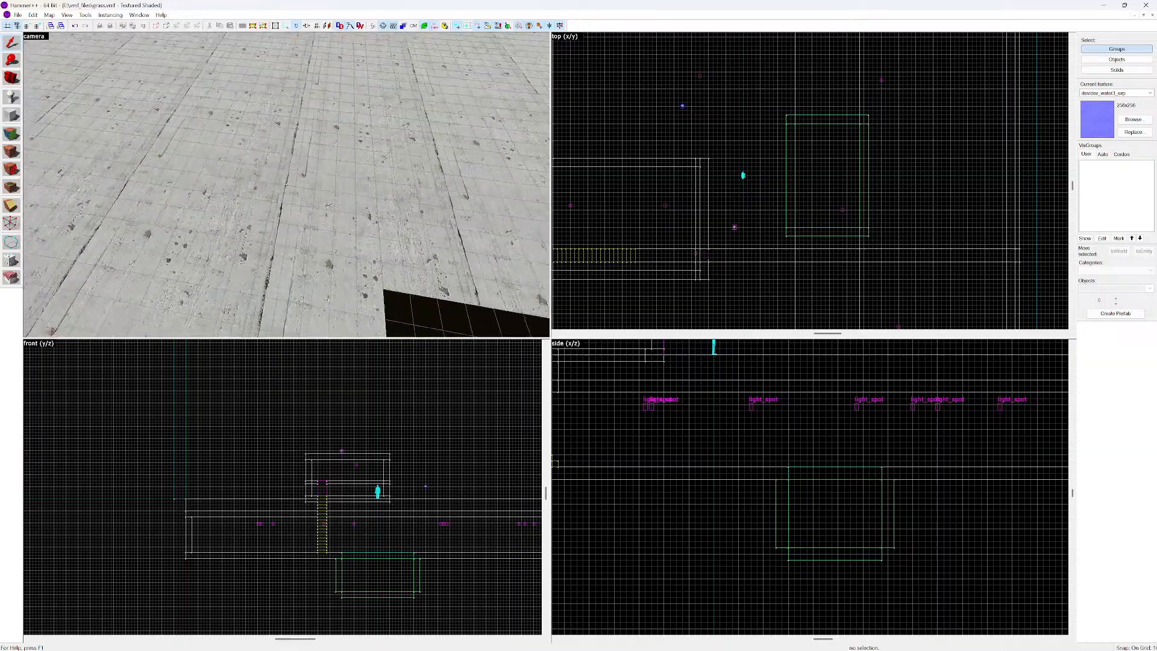
key("s")
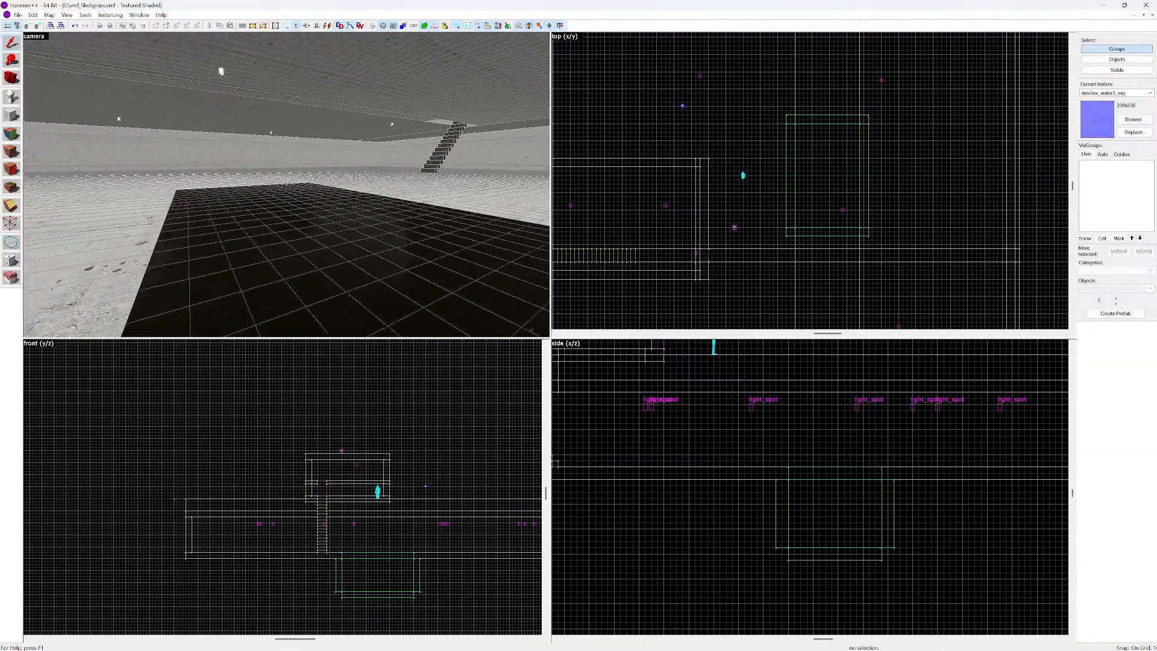
key("s")
key("s")
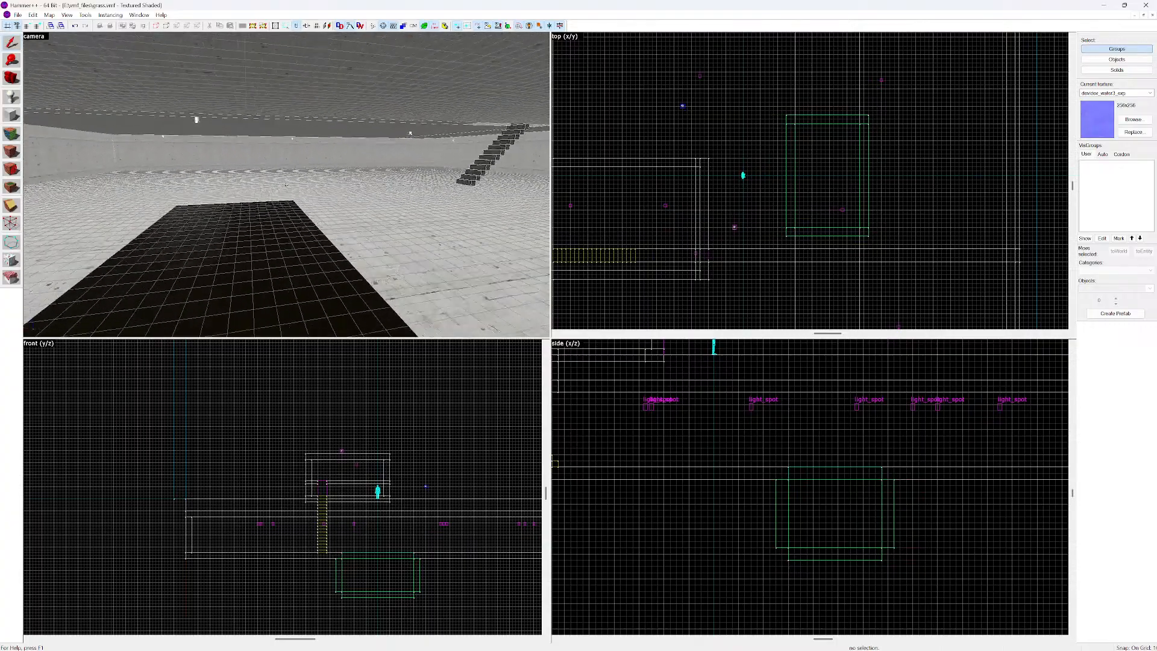
key("s")
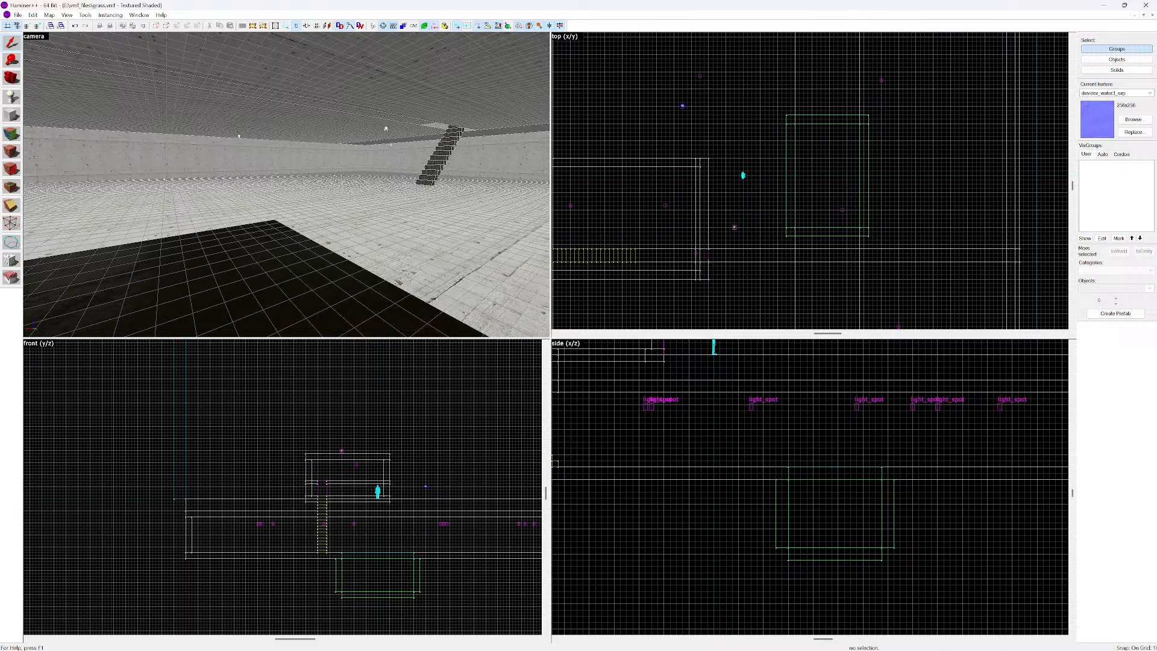
Compile the map and launch it in Garry's Mod for testing
left_click(17, 14)
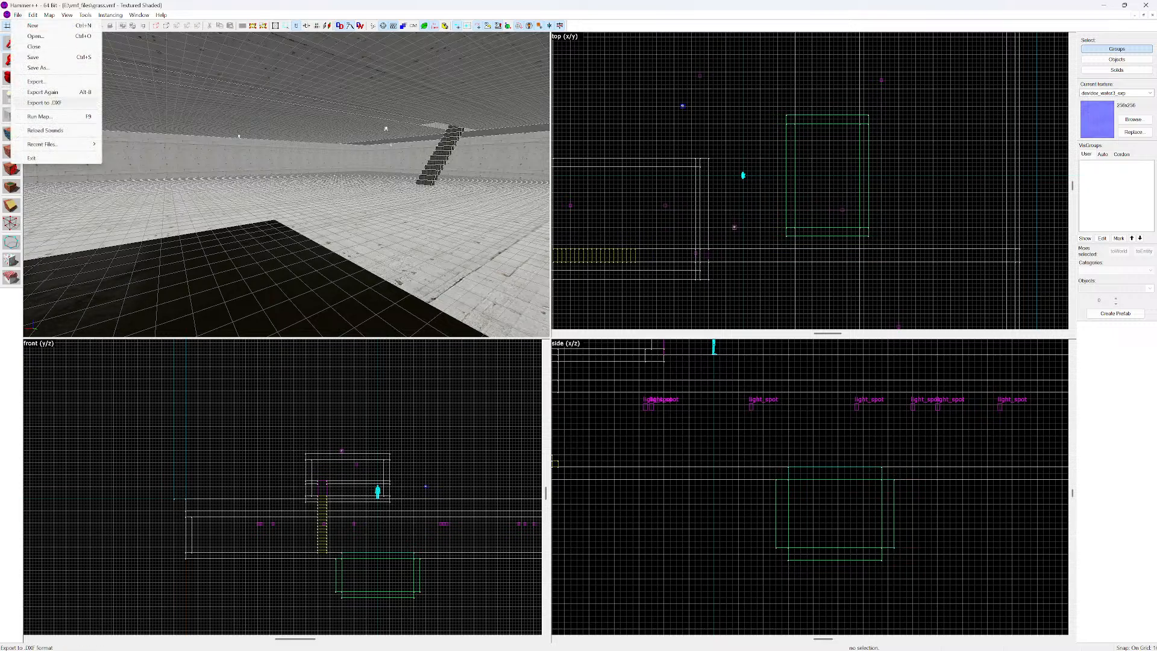
left_click(58, 117)
left_click(586, 409)
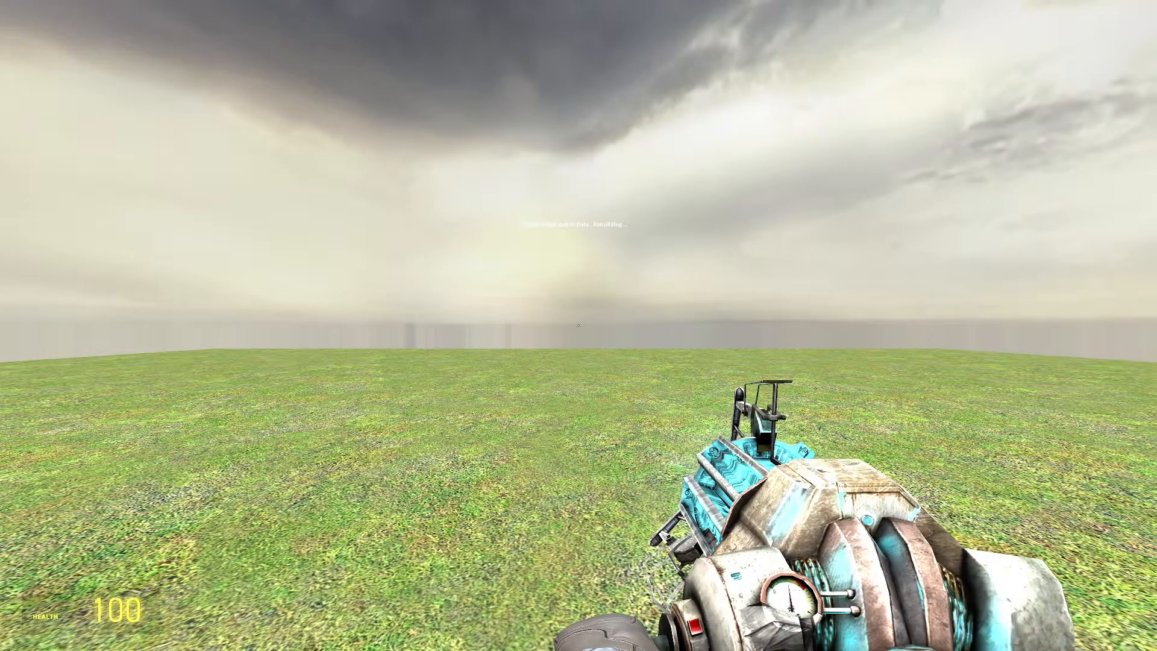
Walk into the orange building through its door and down to the water-filled pit in the basement
key("w")
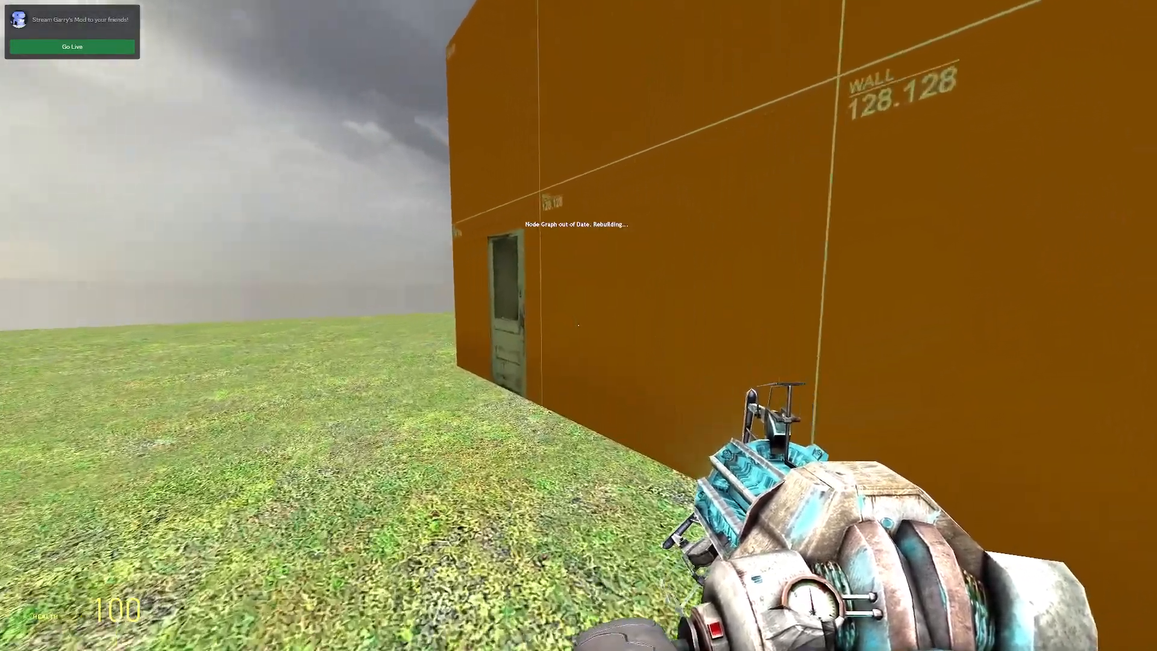
key("e")
key("w")
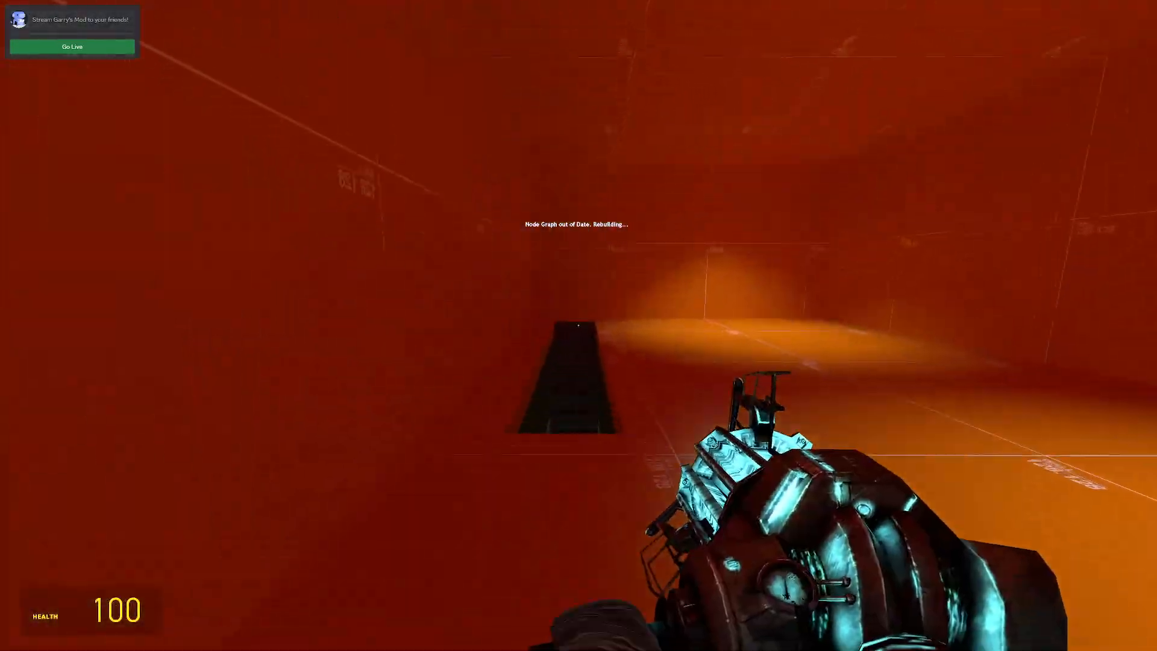
key("w")
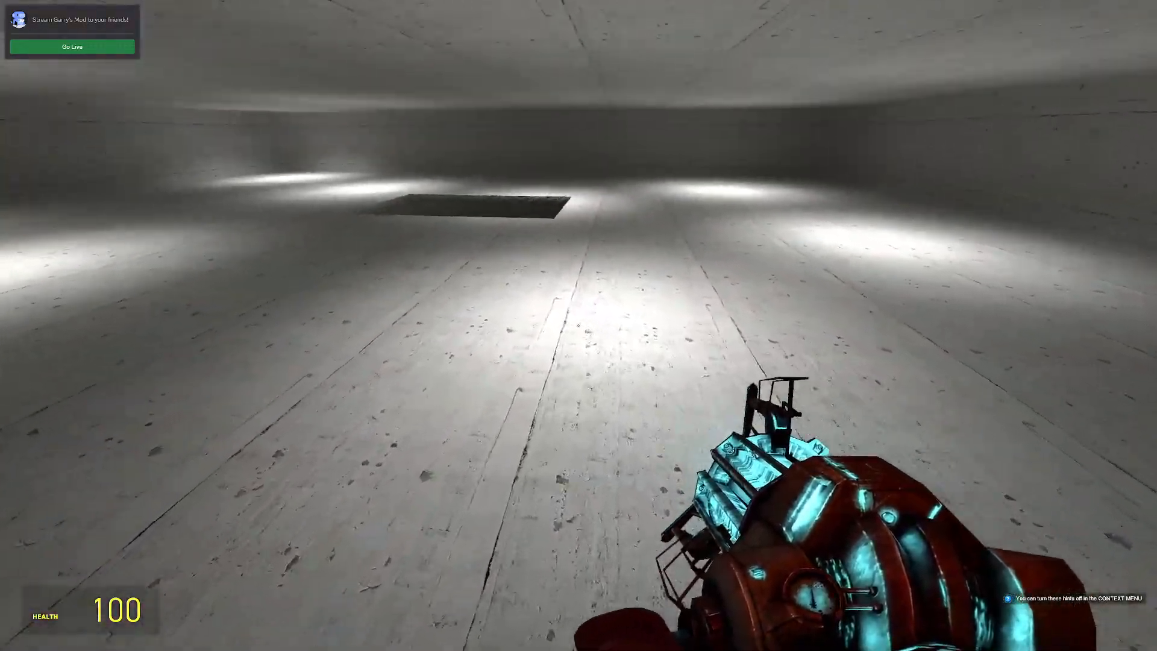
key("w")
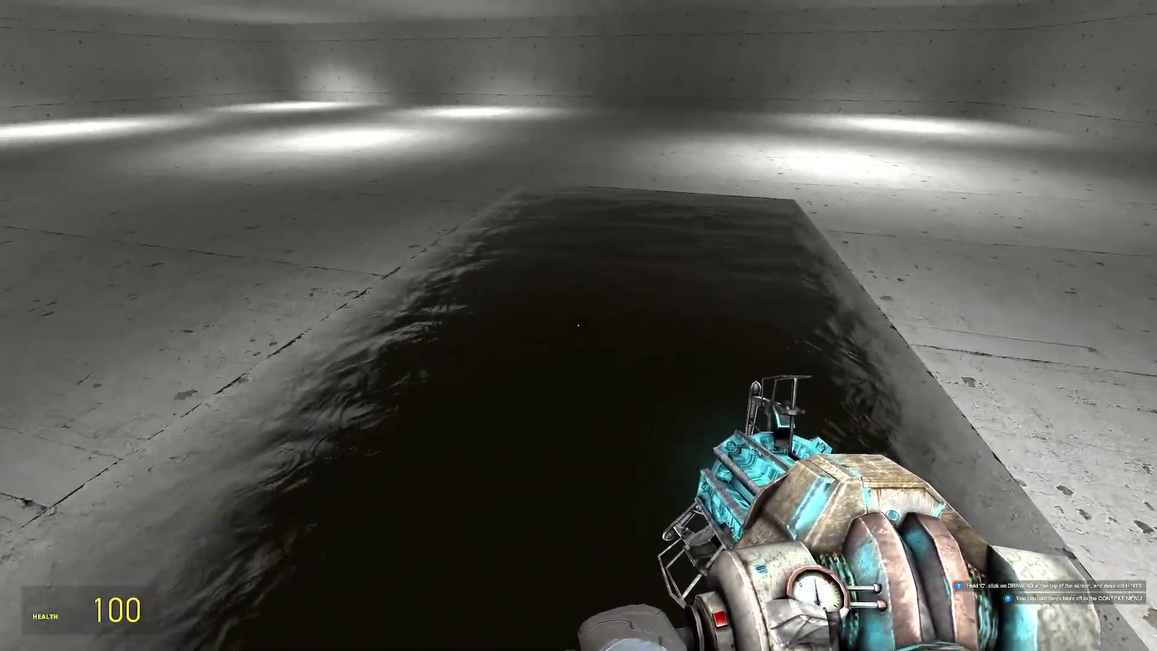
Walk around the basement pool and examine the water surface's ripples, reflections and edges from several sides
key("w")
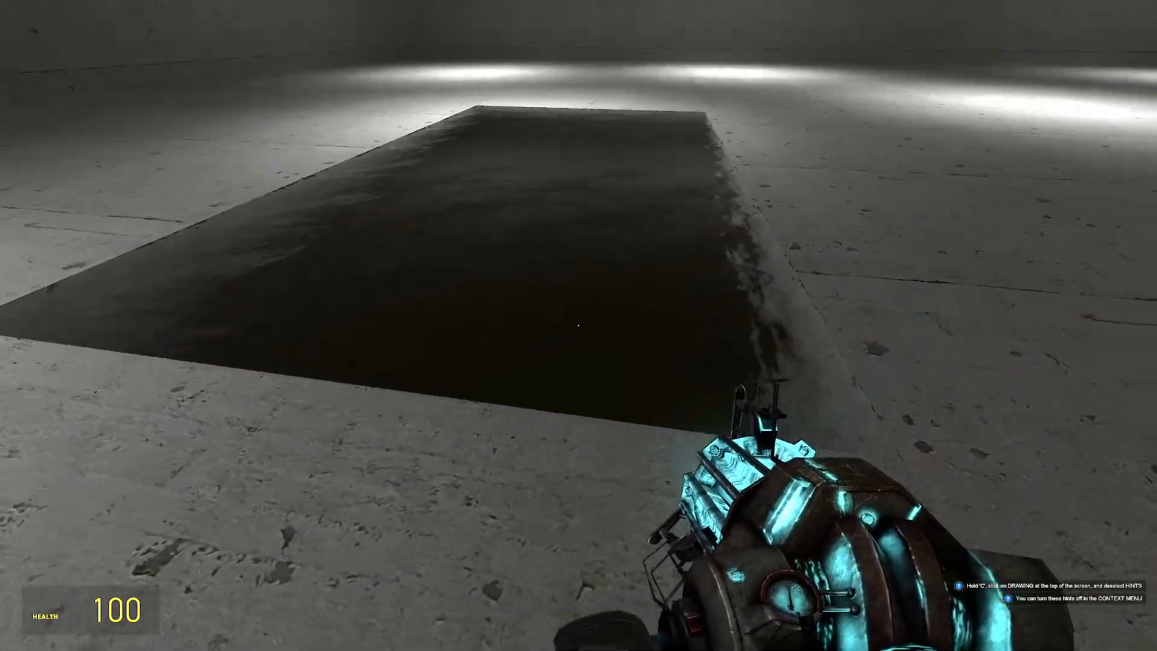
key("w")
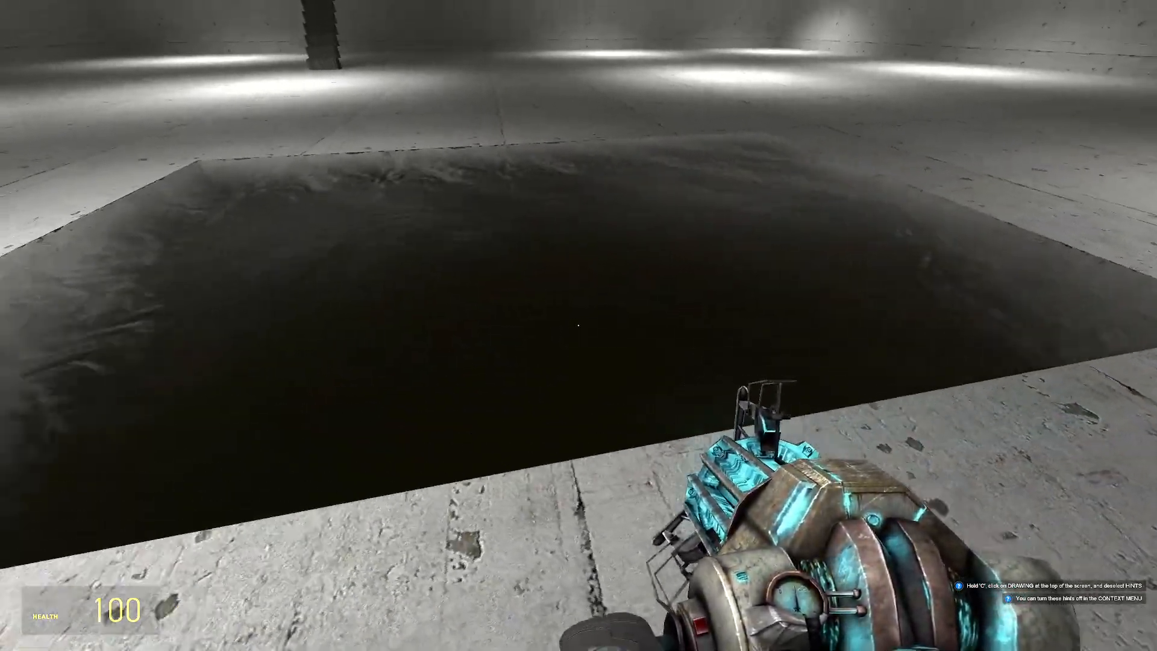
key("s")
key("w")
key("w")
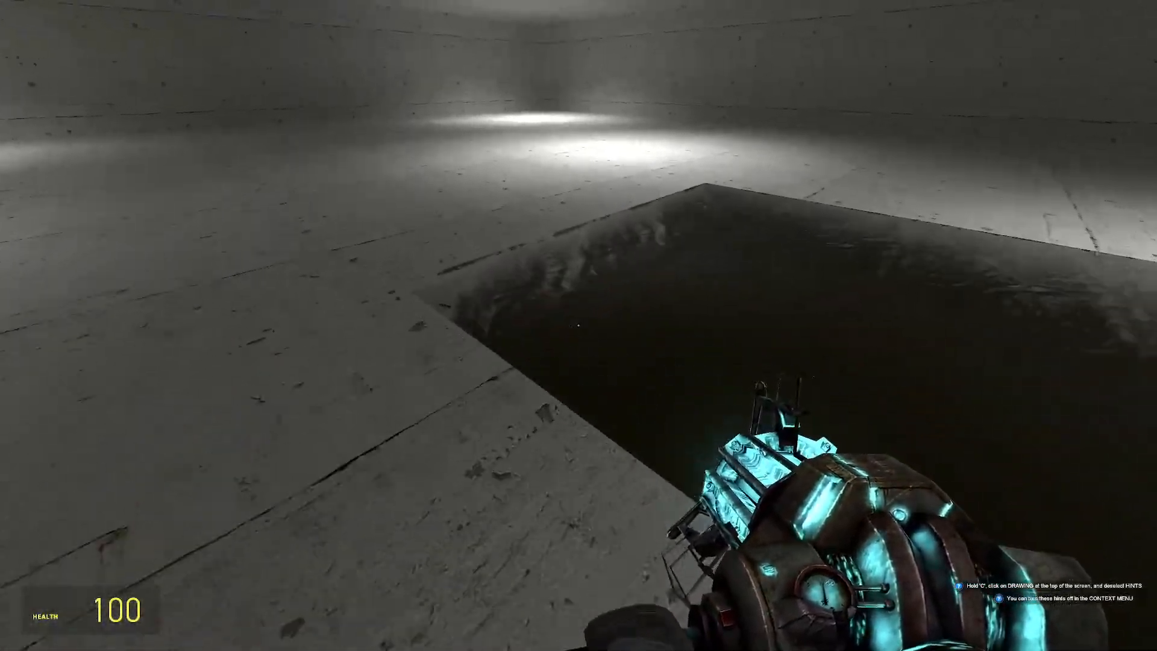
key("w")
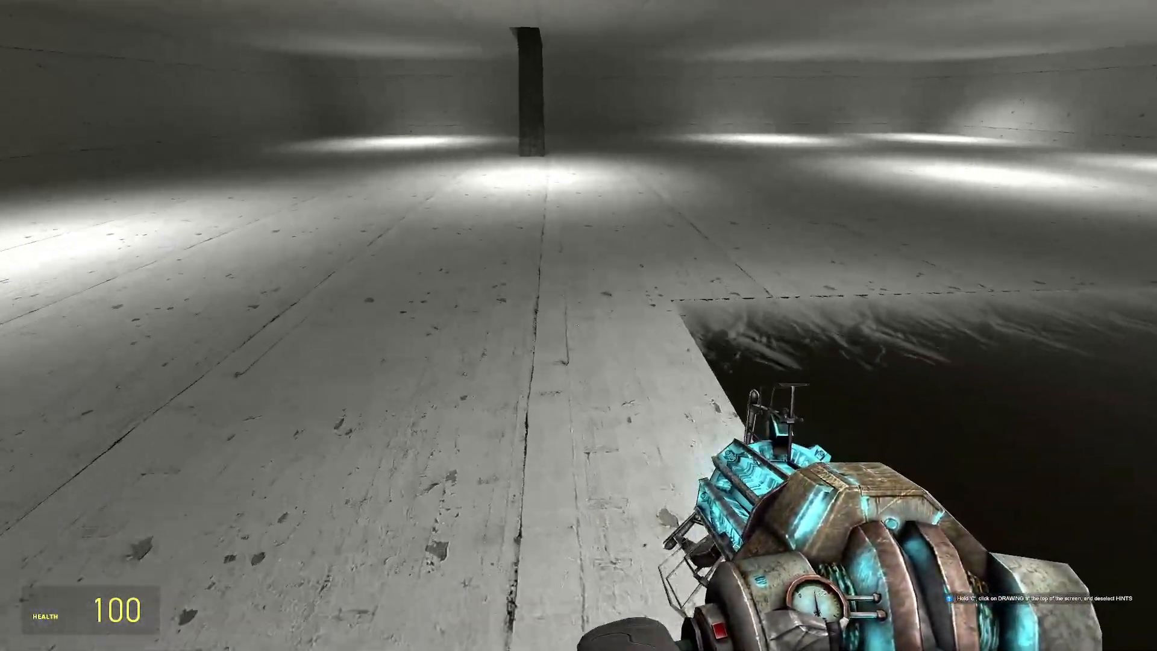
key("w")
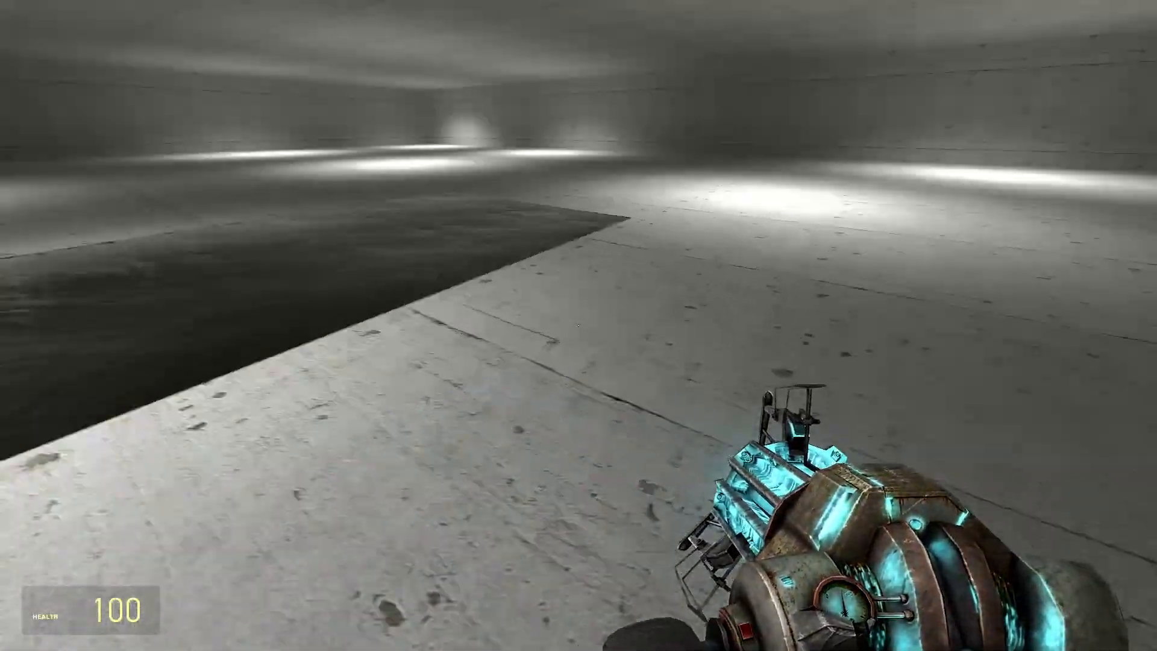
key("s")
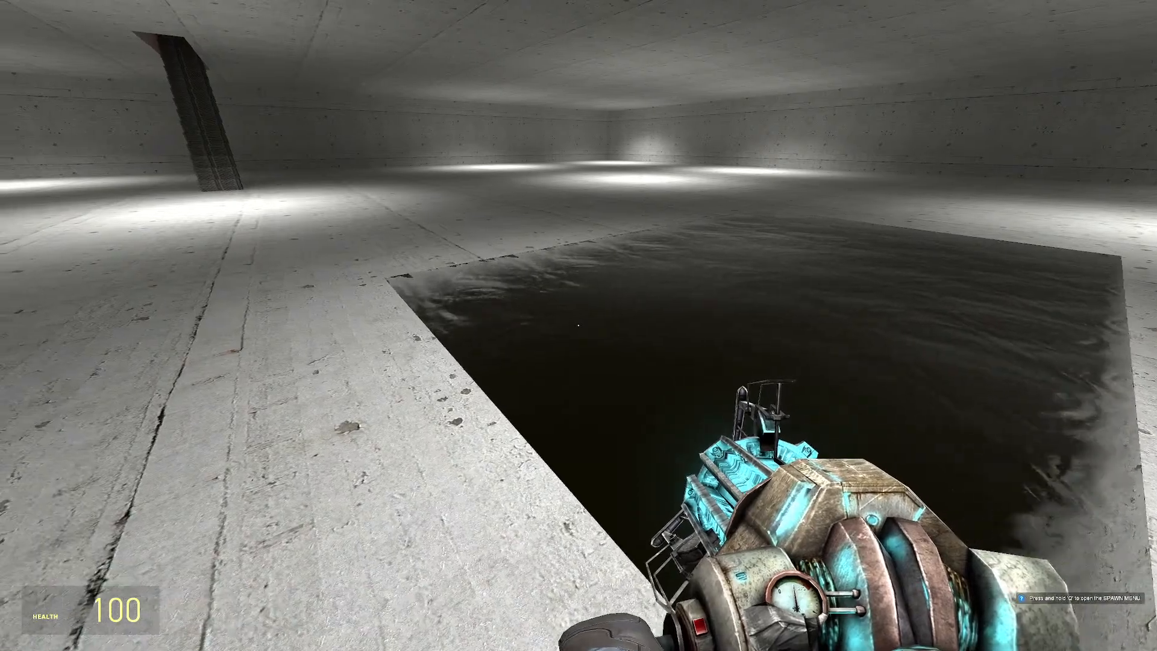
key("s")
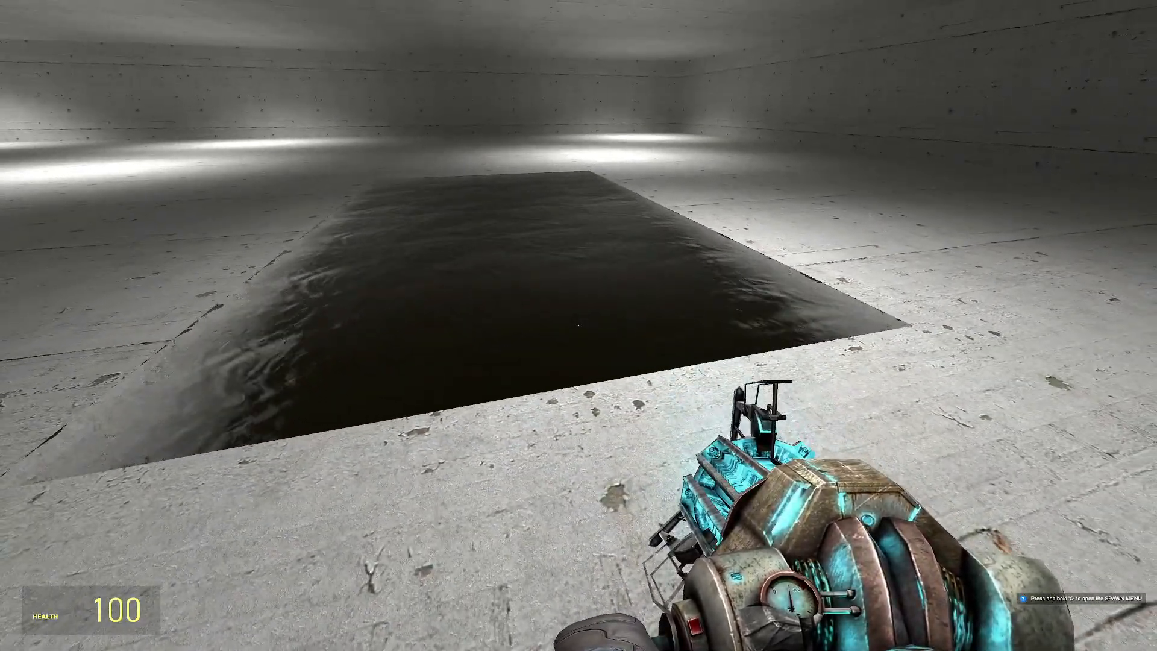
key("w")
key("d")
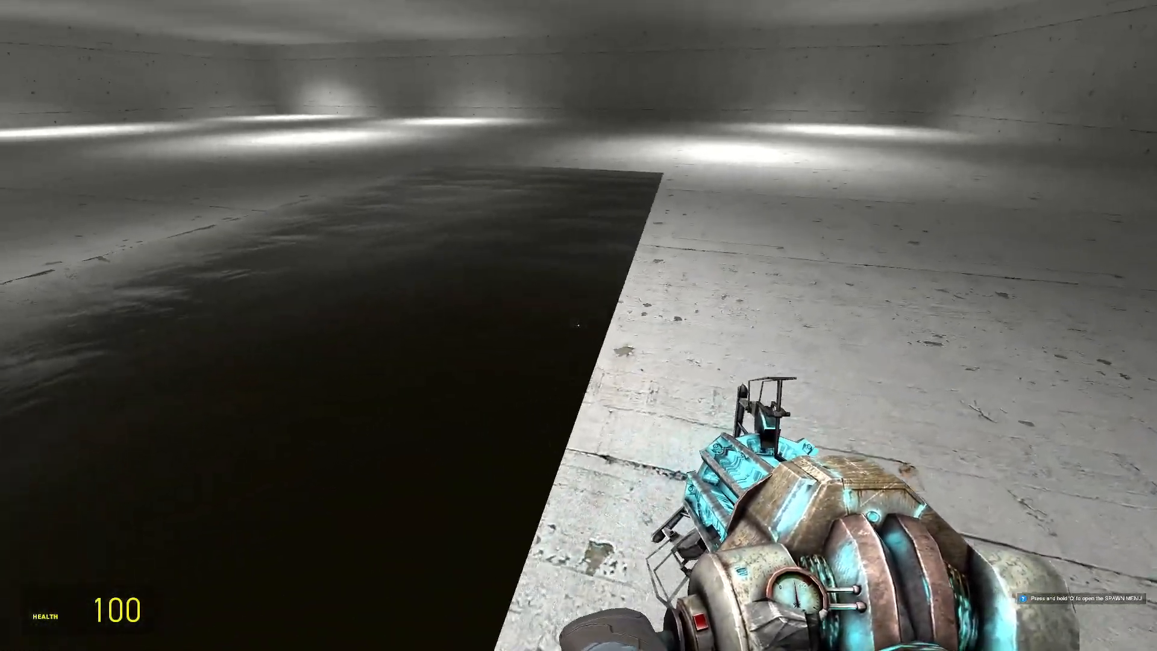
key("w")
key("a")
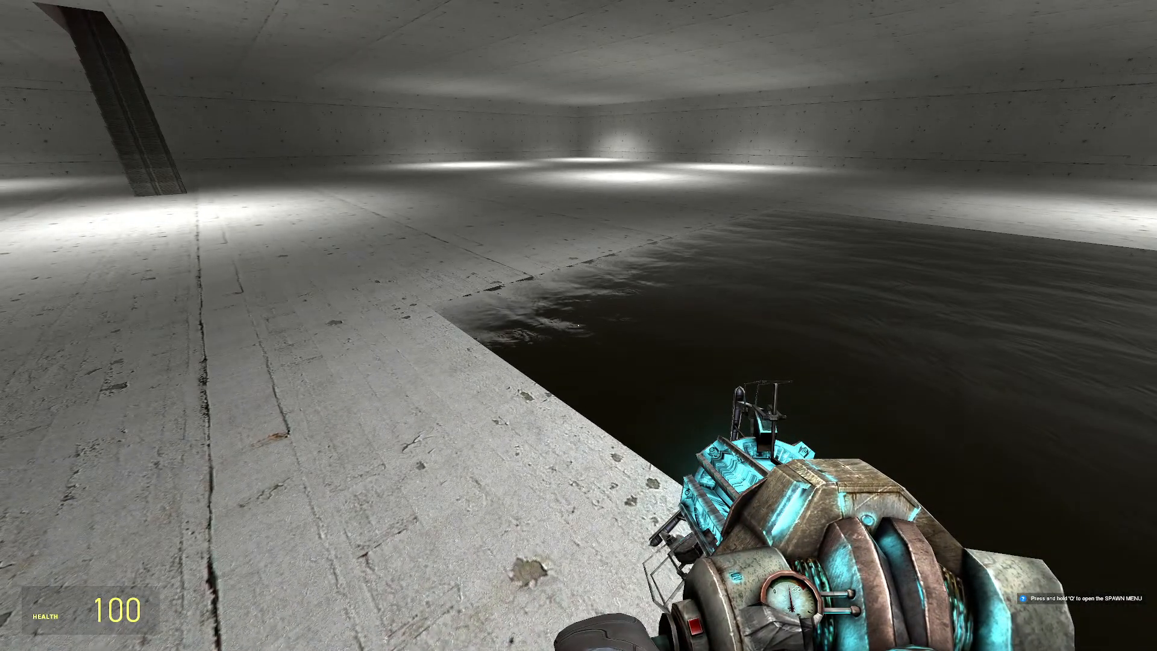
Quit Garry's Mod, return to Hammer++ and look over the basement water pit in the 3D view
key("Escape")
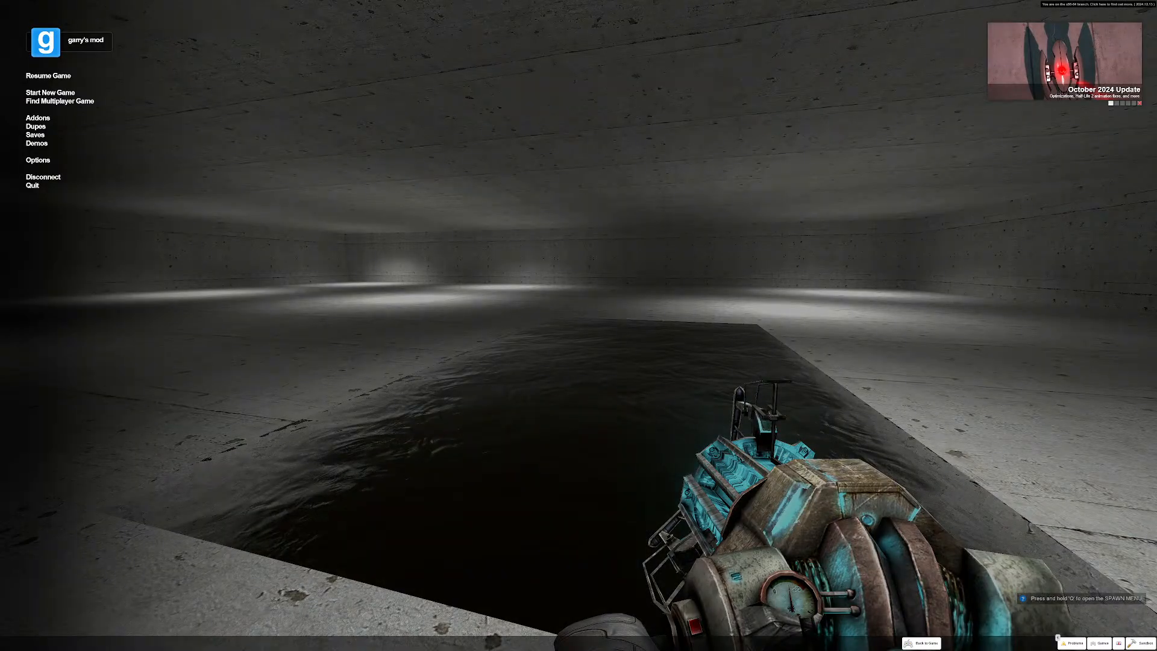
left_click(32, 185)
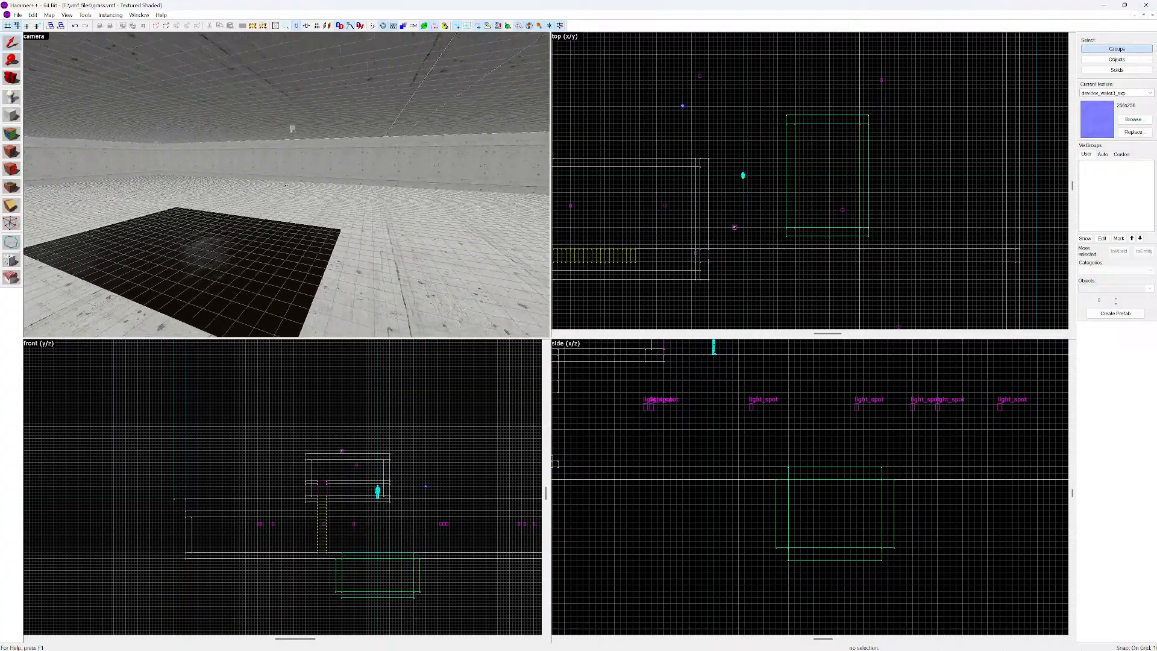
key("s")
key("a")
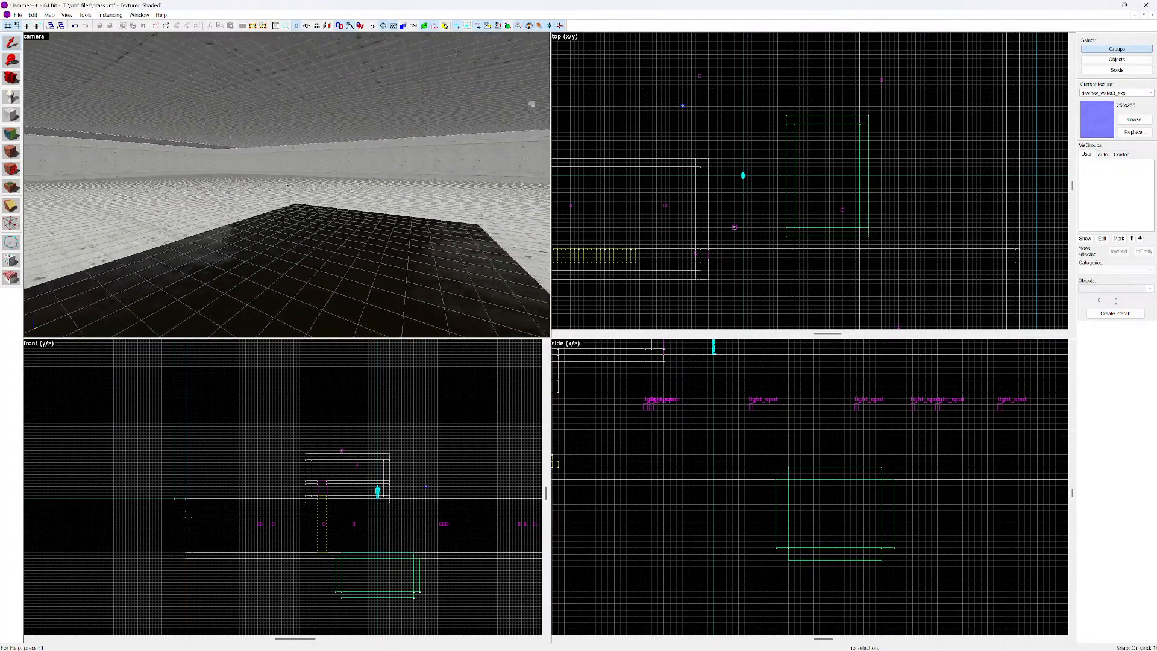
key("z")
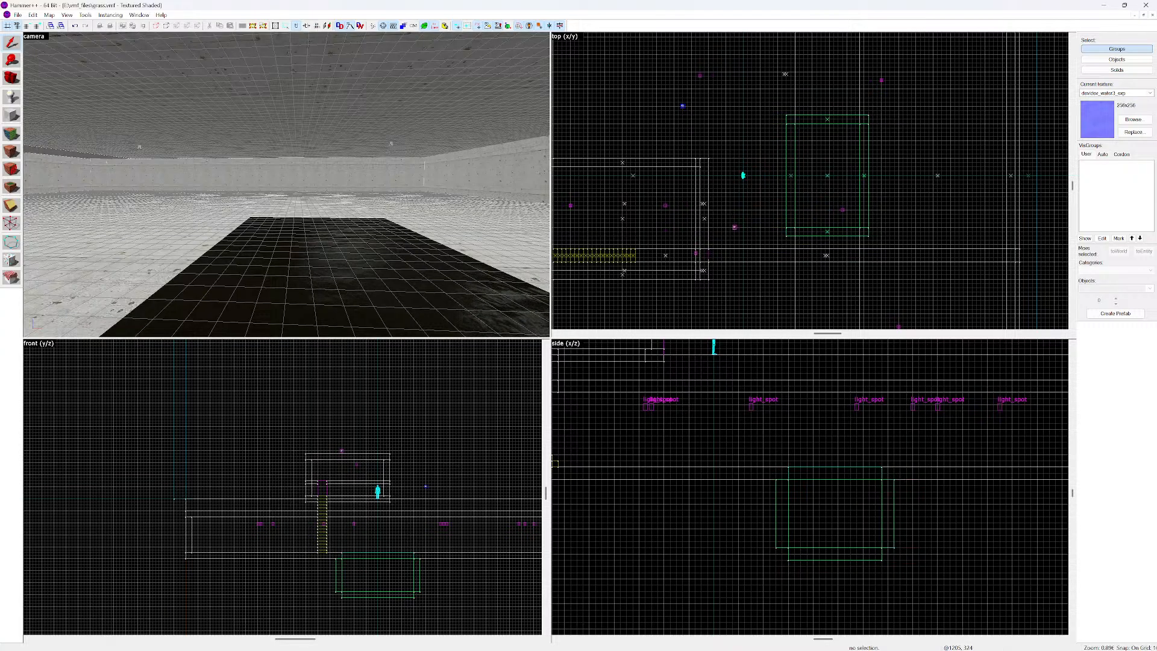
key("z")
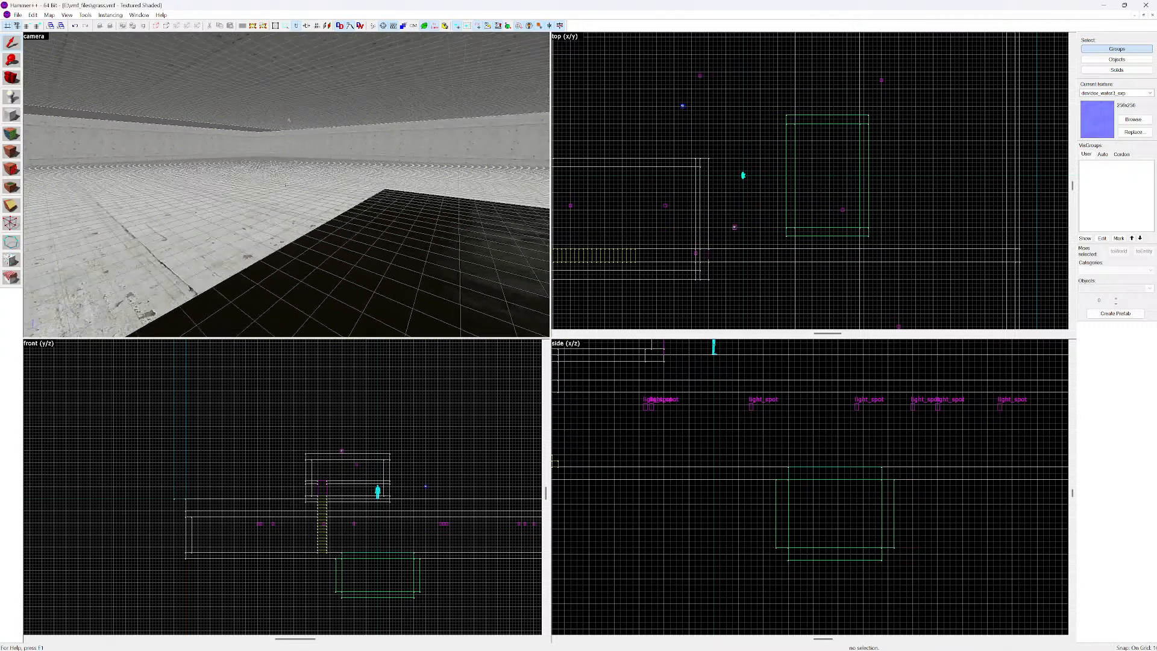
Place an info_player_start entity on the floor inside the orange building and select it
key("w")
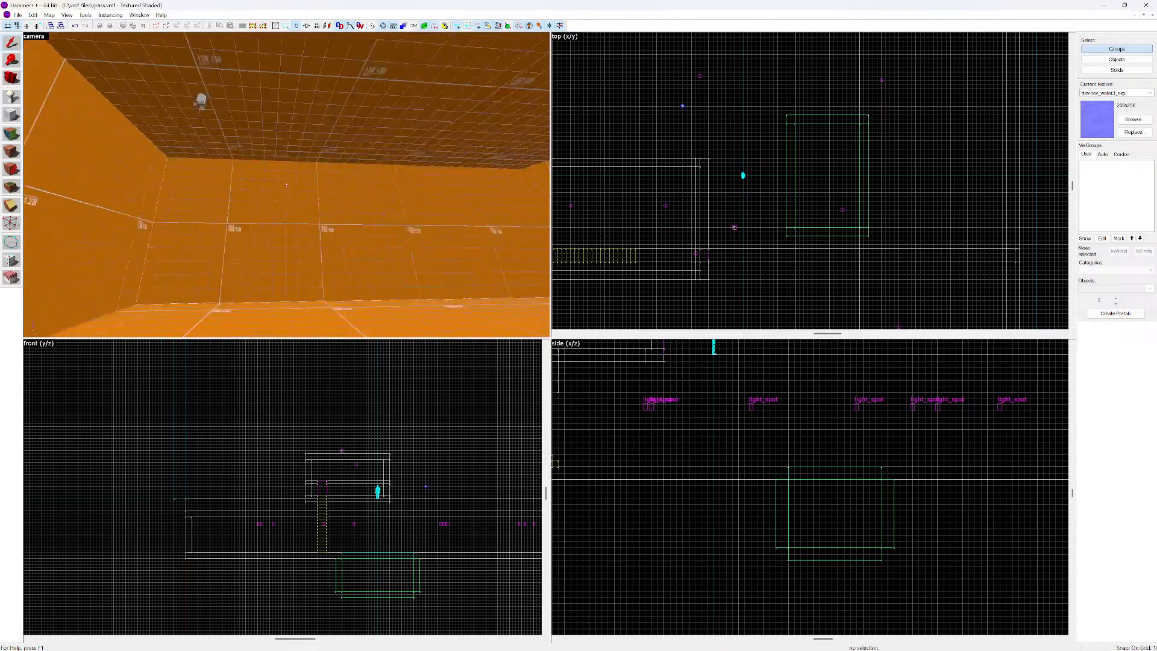
key("w")
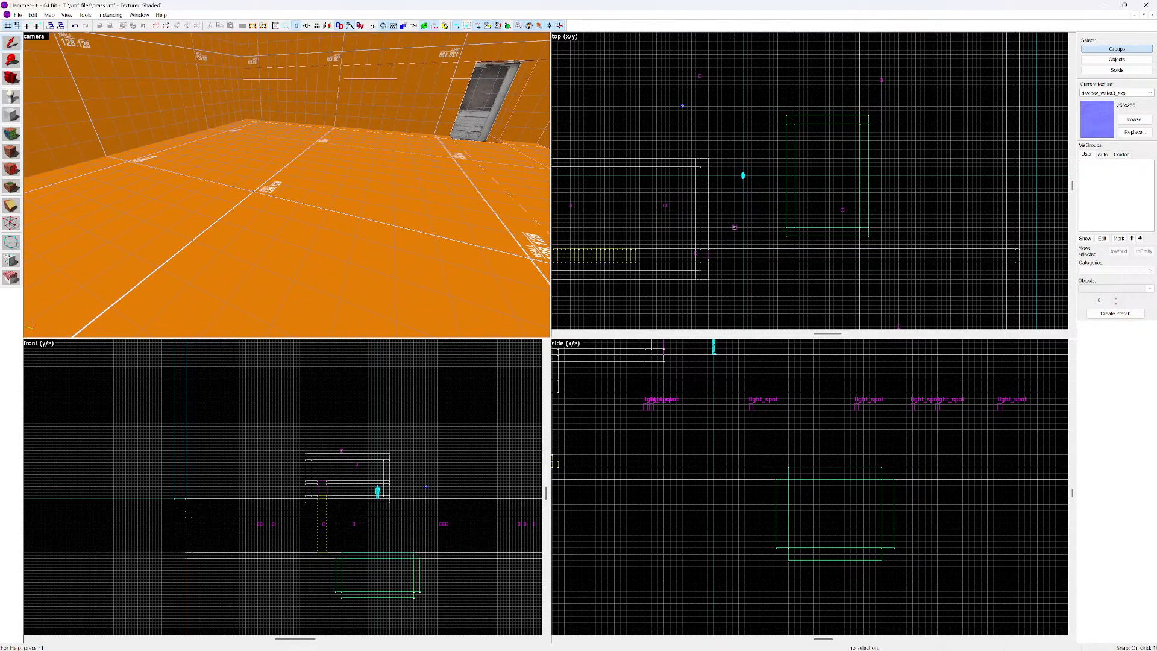
left_click(286, 184)
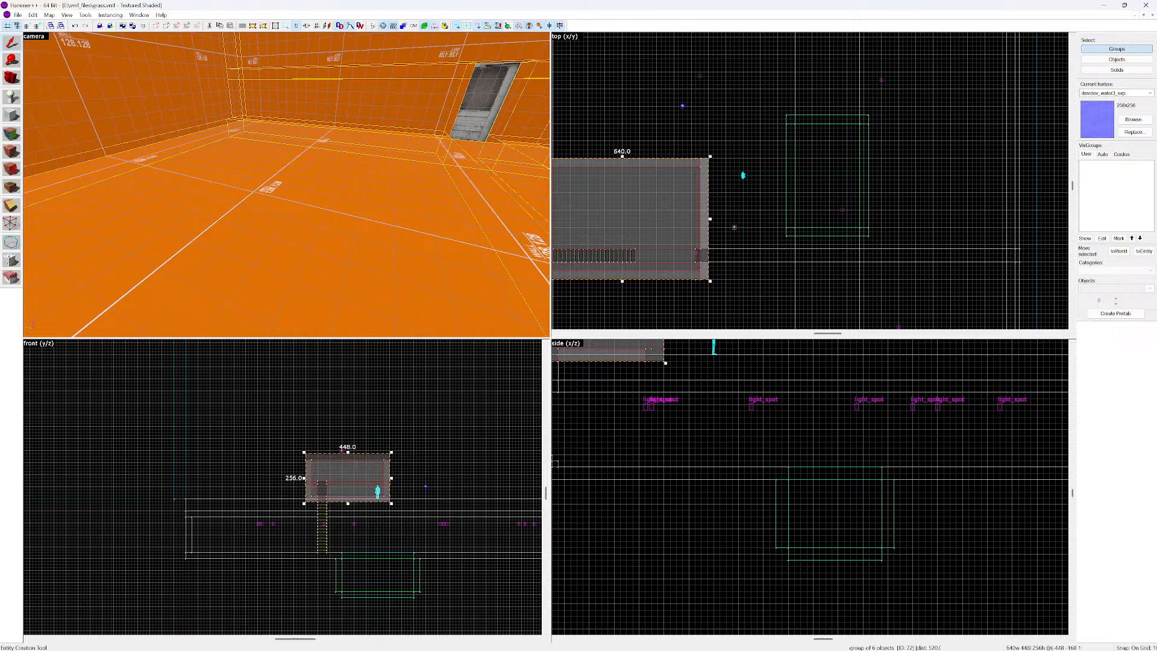
left_click(10, 97)
left_click(265, 191)
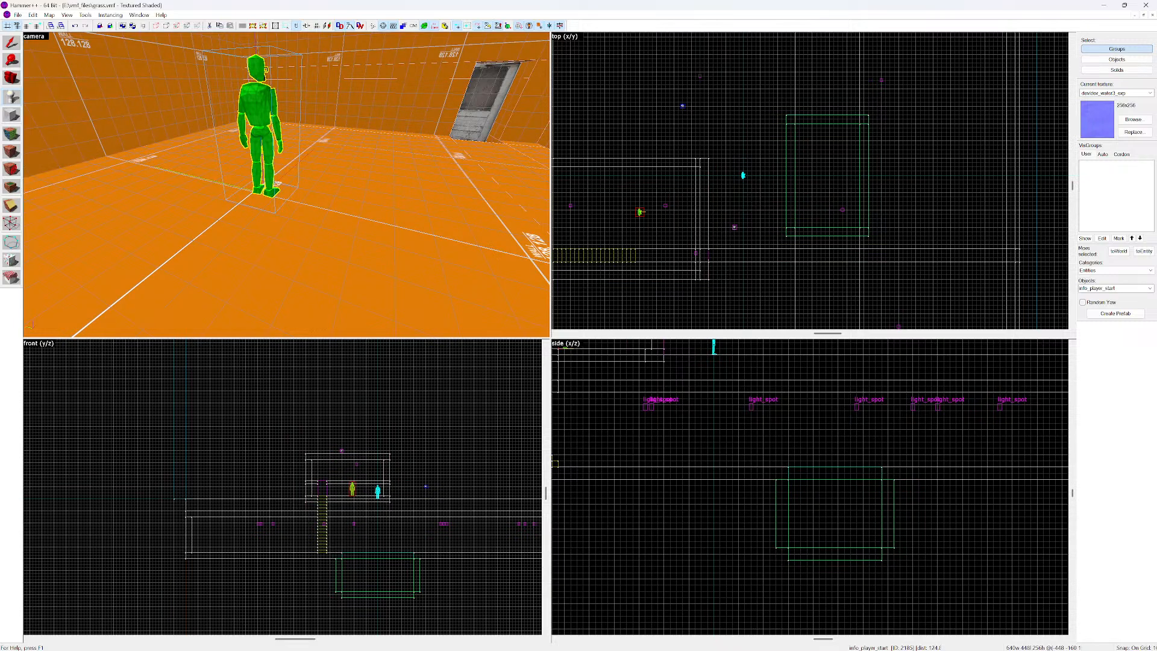
key("shift+s")
Change the placed entity's class to env_cubemap and raise it well above the room's floor
key("alt+Return")
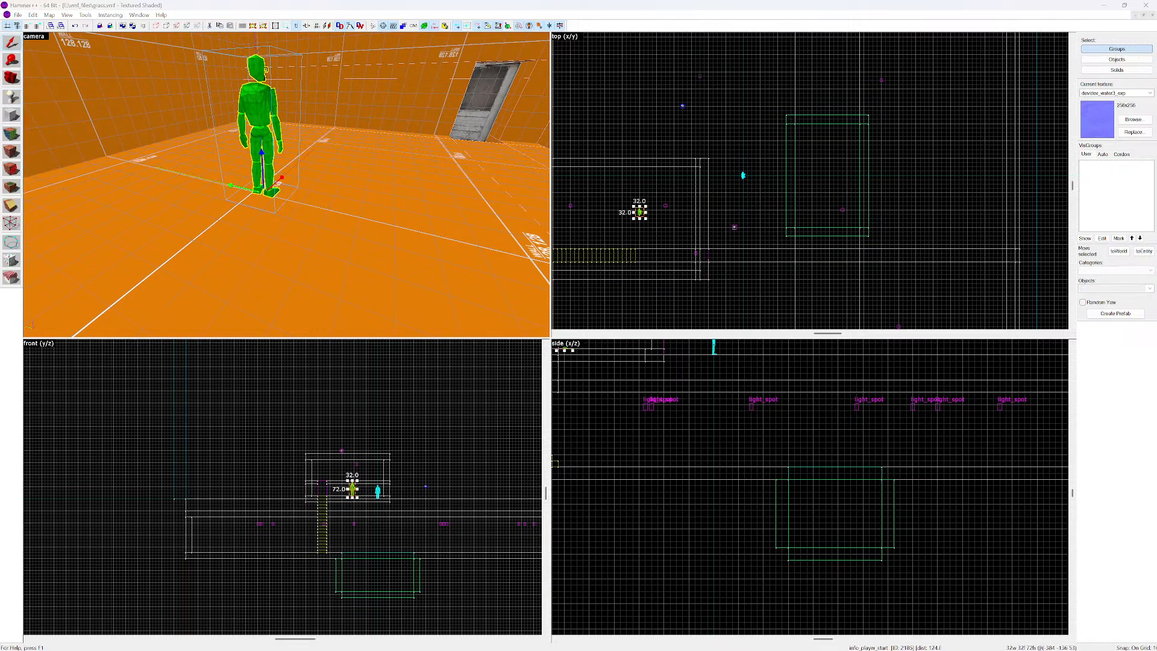
left_click(413, 228)
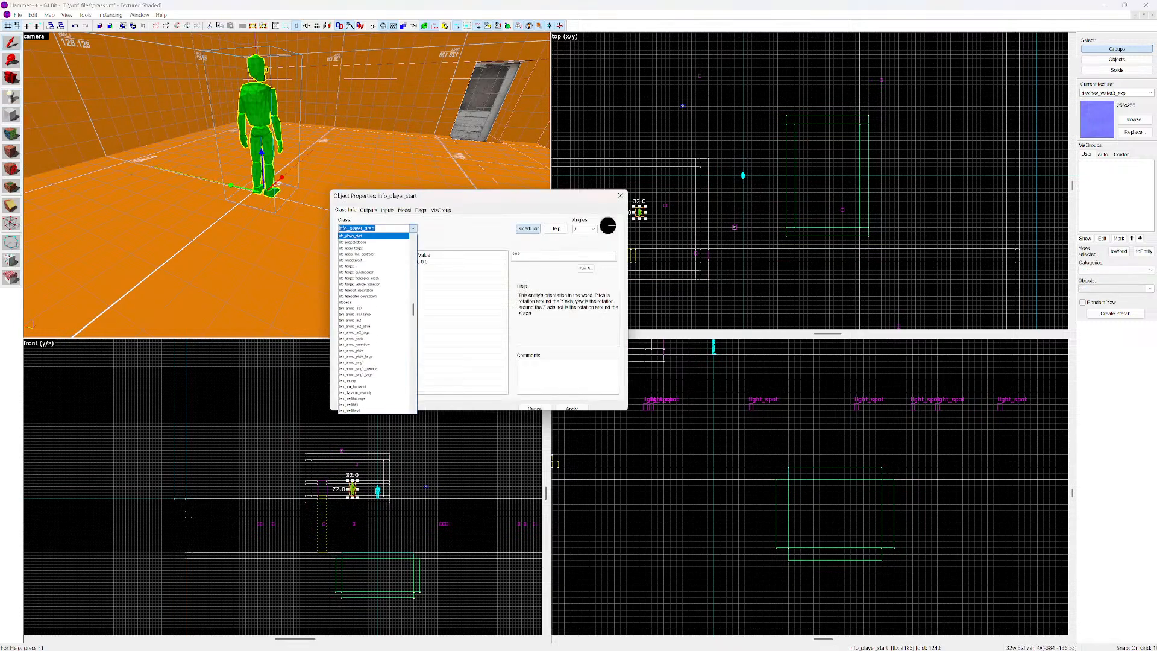
type("cube")
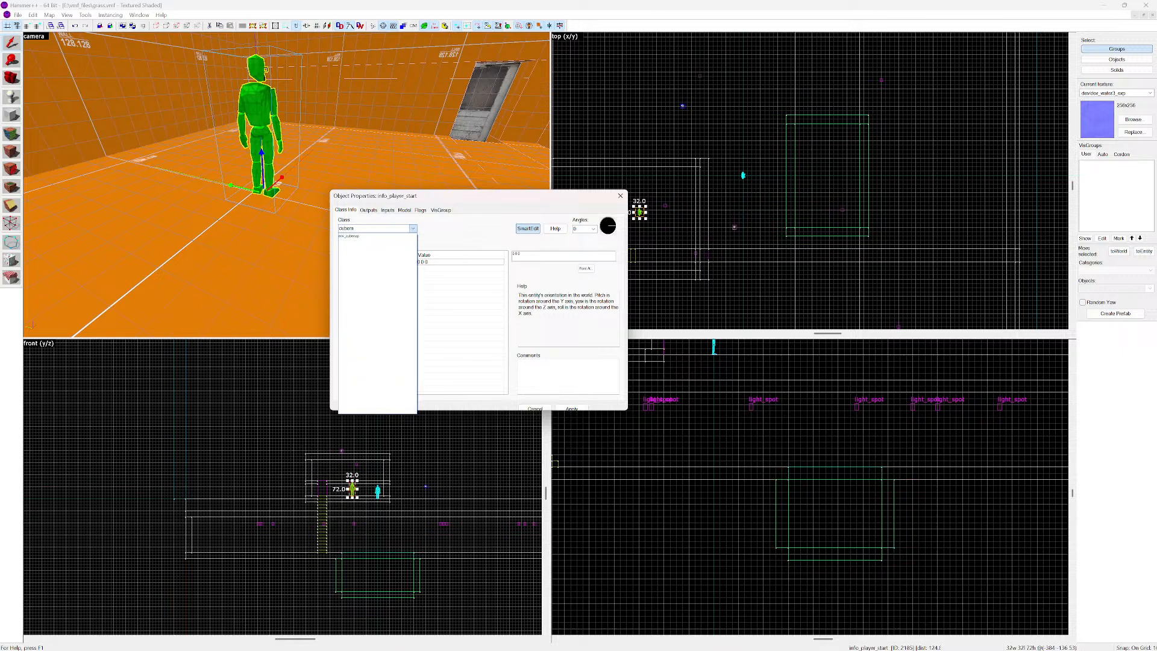
type("m")
key("Return")
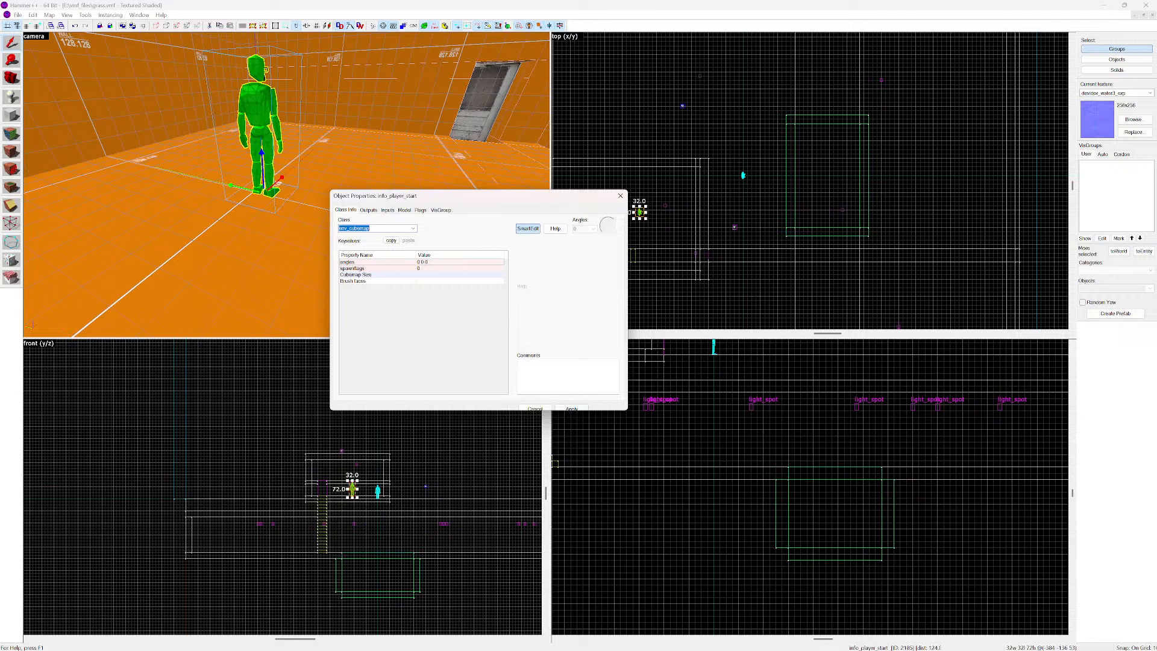
left_click(570, 407)
left_click(620, 195)
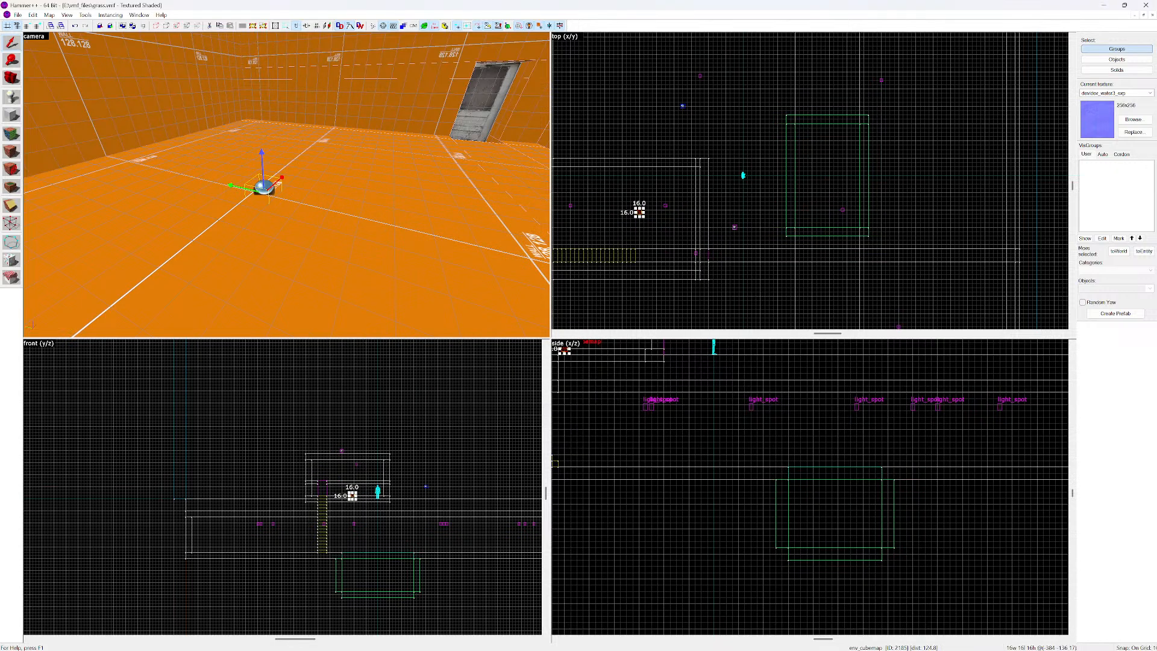
left_click_drag(261, 158, 259, 76)
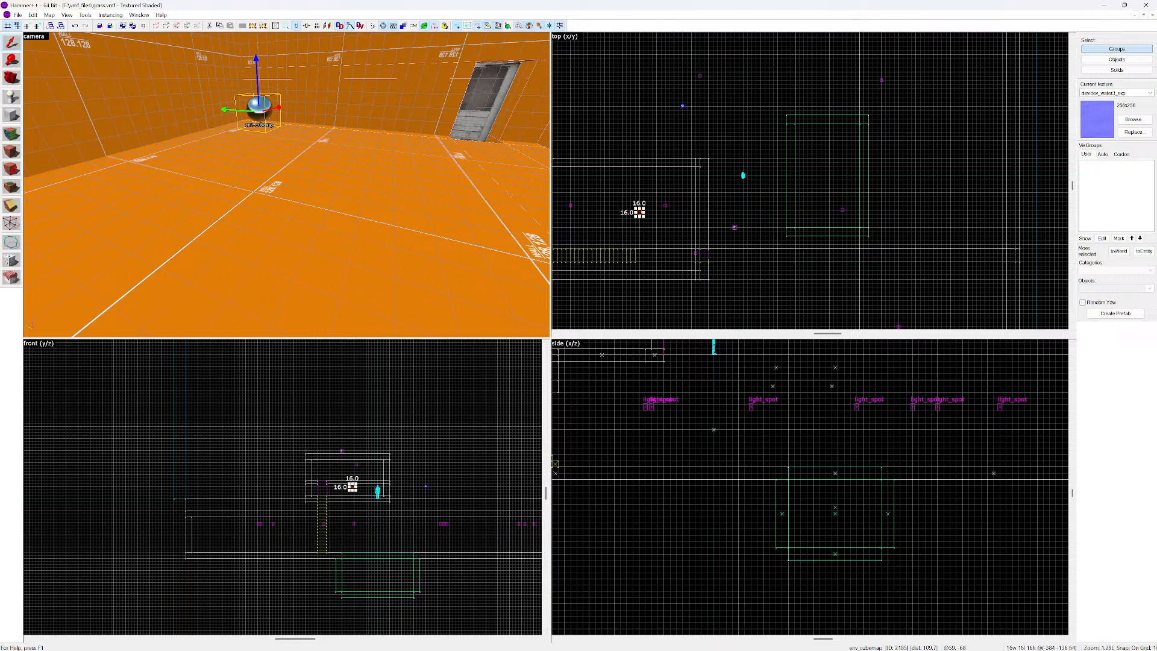
Copy the room's env_cubemap into the basement, just above the water pit, and check its placement in 3D
scroll(737, 412, "down", 5)
middle_click_drag(652, 400, 689, 432)
scroll(690, 431, "up", 5)
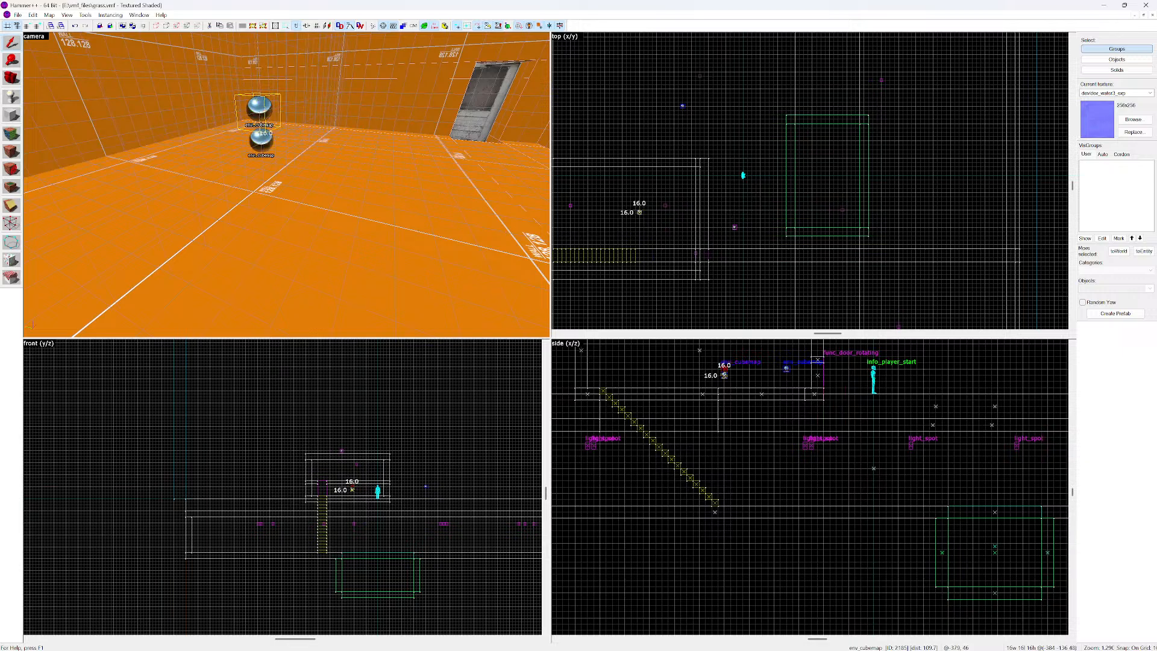
left_click(991, 474)
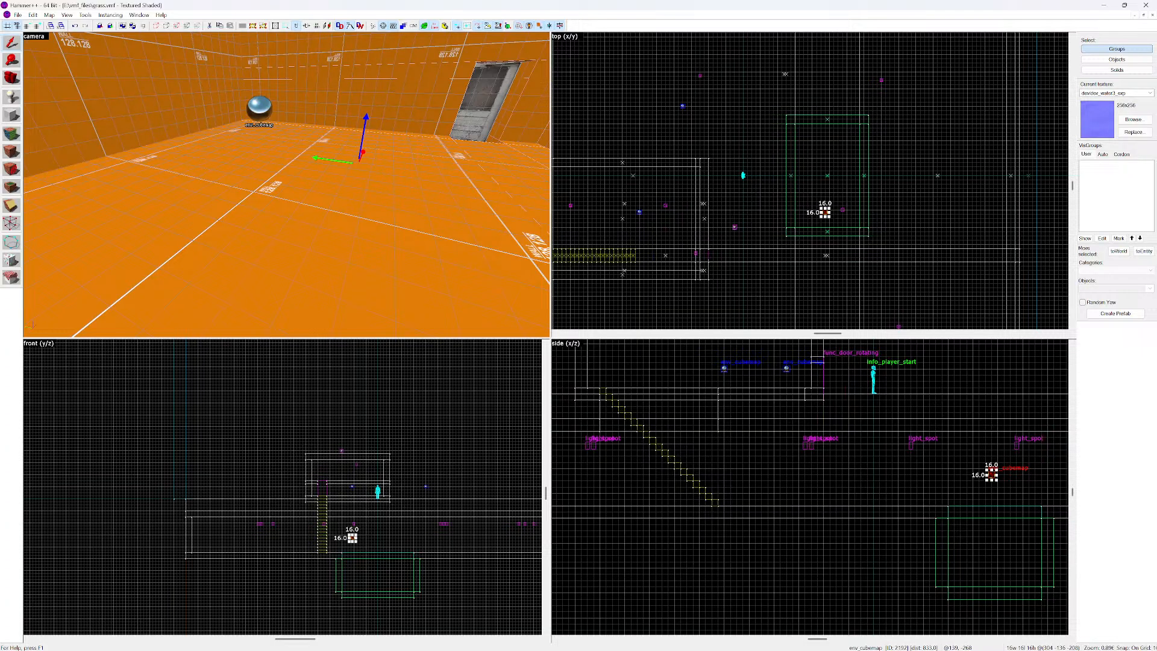
key("ctrl+shift+e")
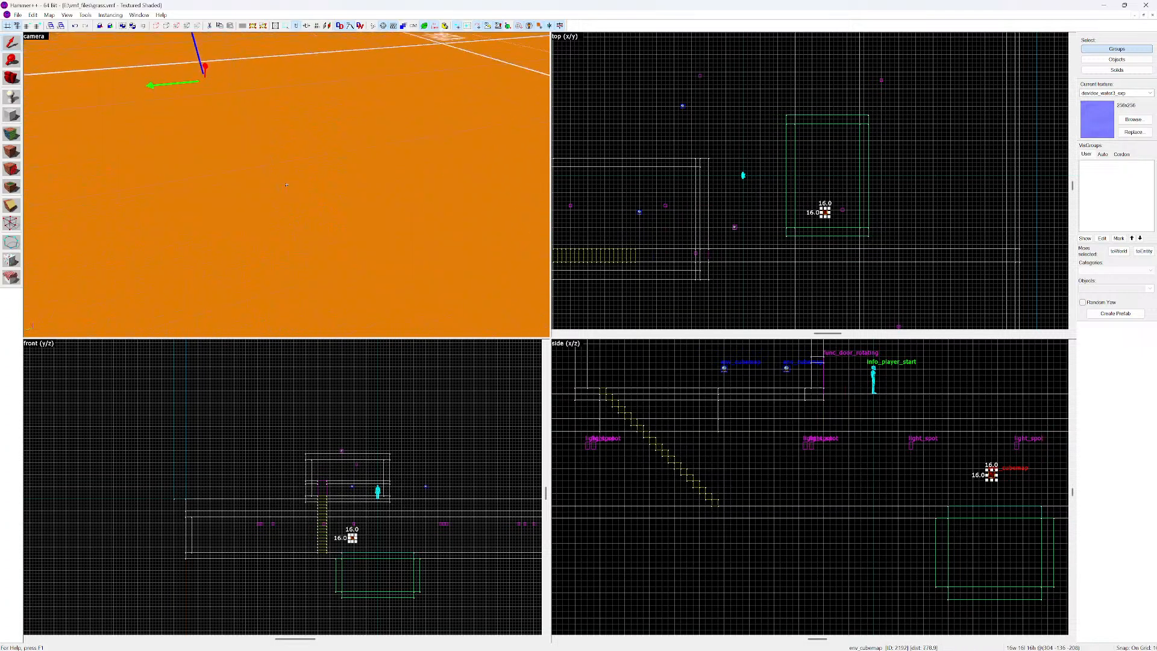
key("s")
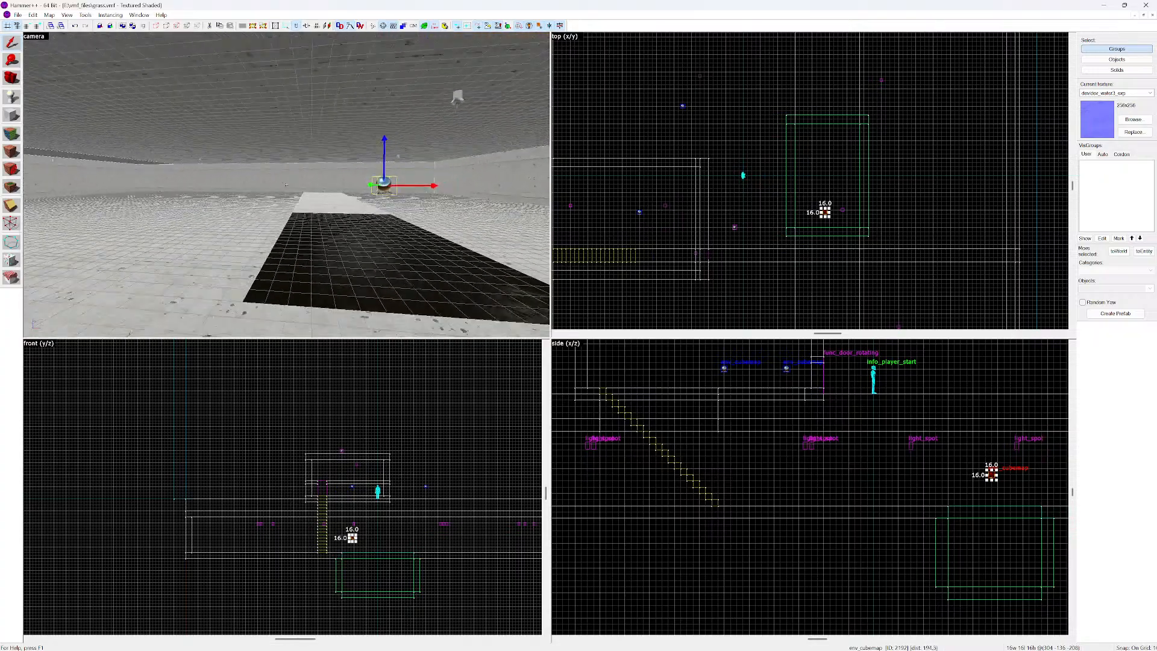
Compile the map with BSP, VIS and RAD on Normal and run it in Garry's Mod
key("alt+f")
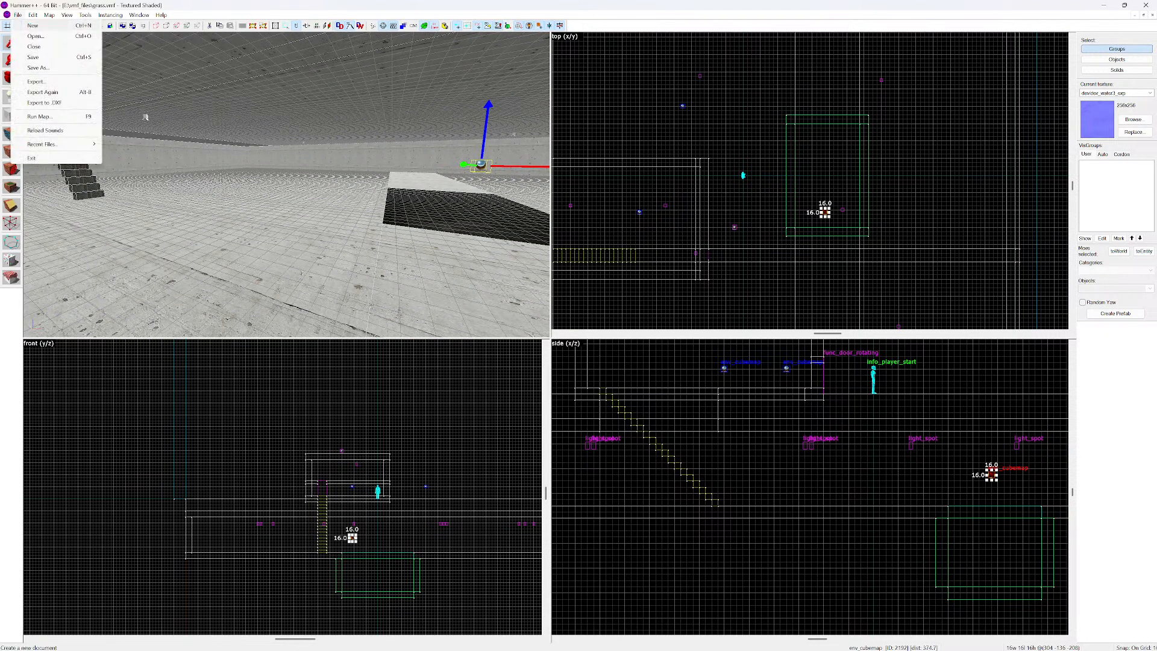
key("Escape")
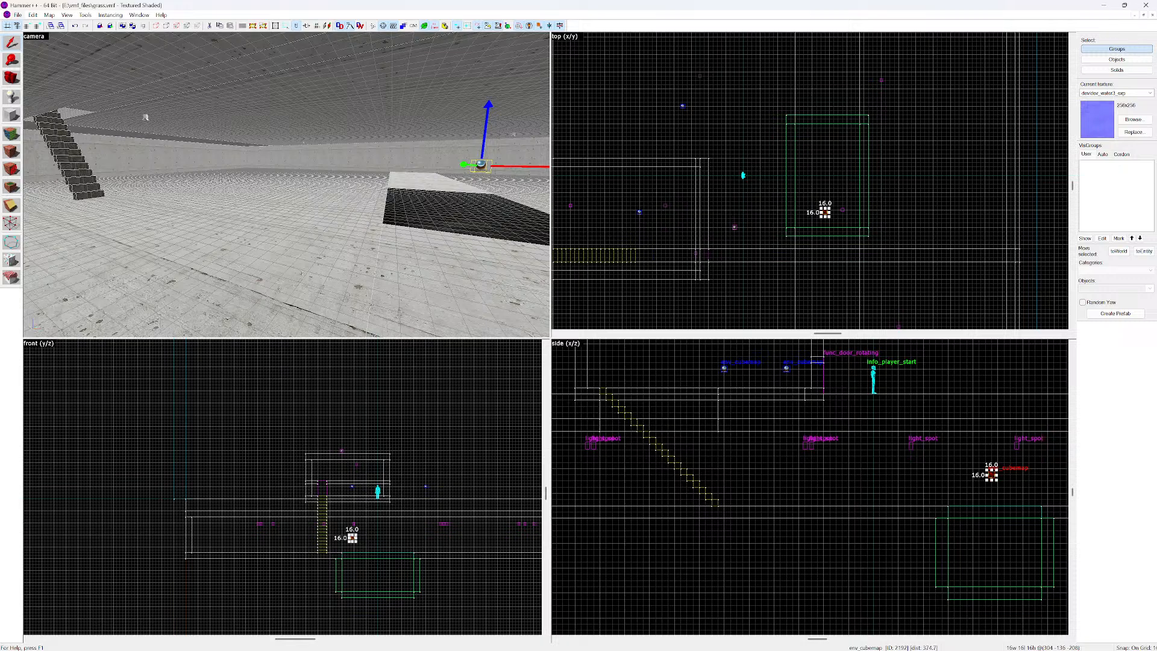
key("alt+f")
key("Down")
key("Down")
key("Down")
key("Down")
key("Down")
key("Down")
key("Down")
key("Down")
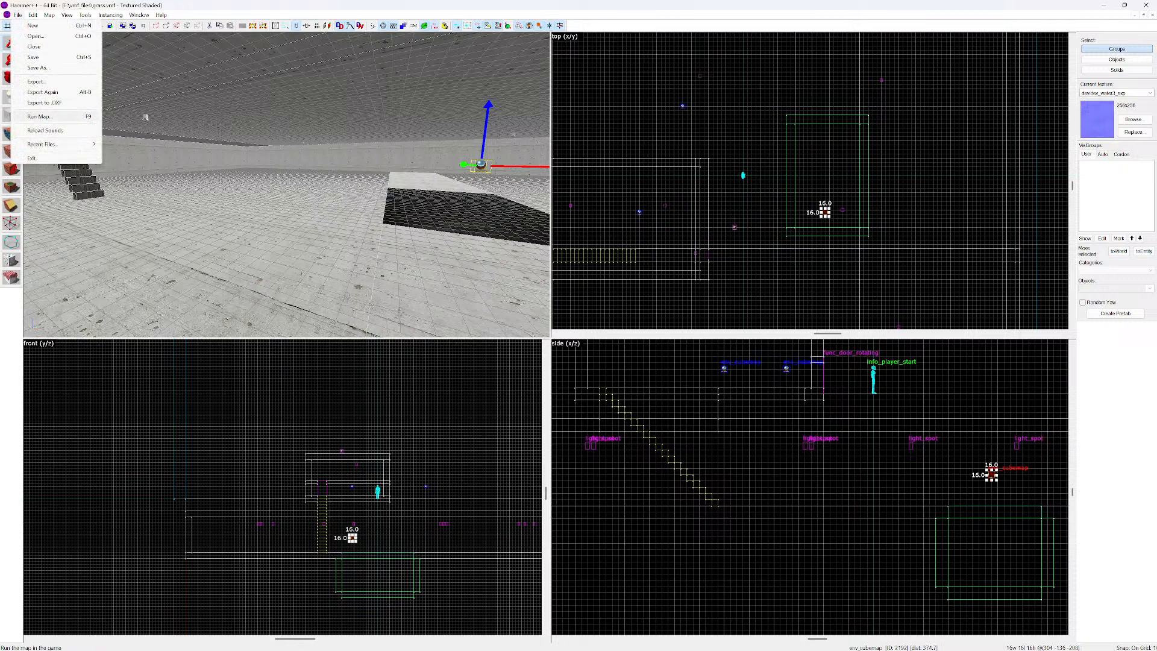
key("Return")
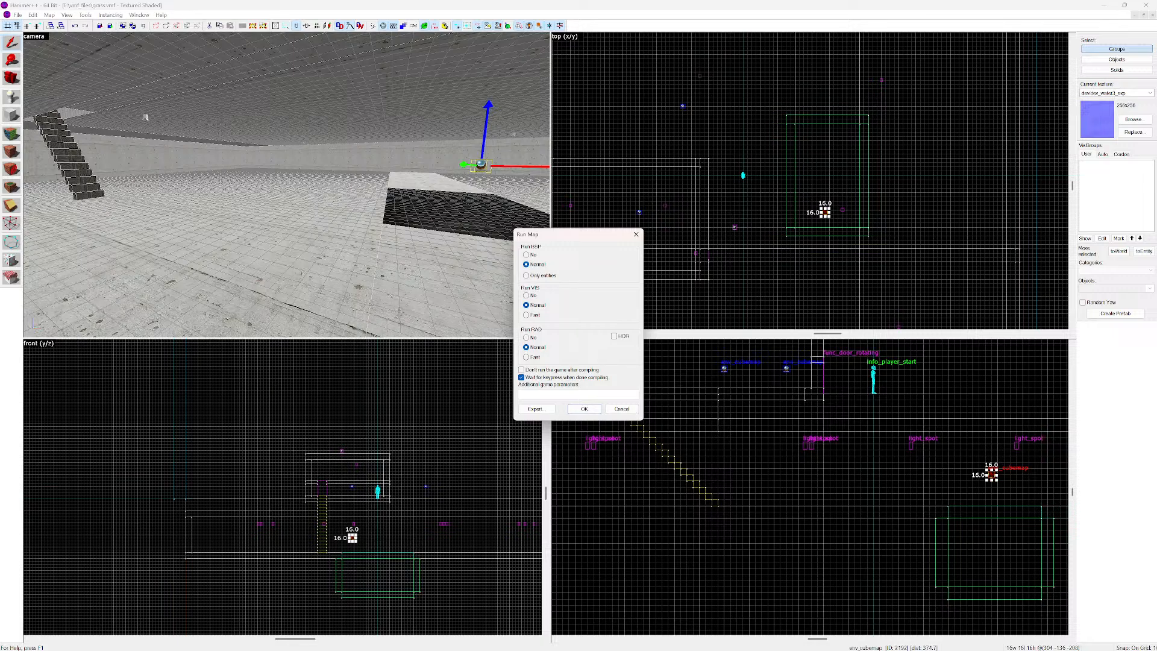
key("Return")
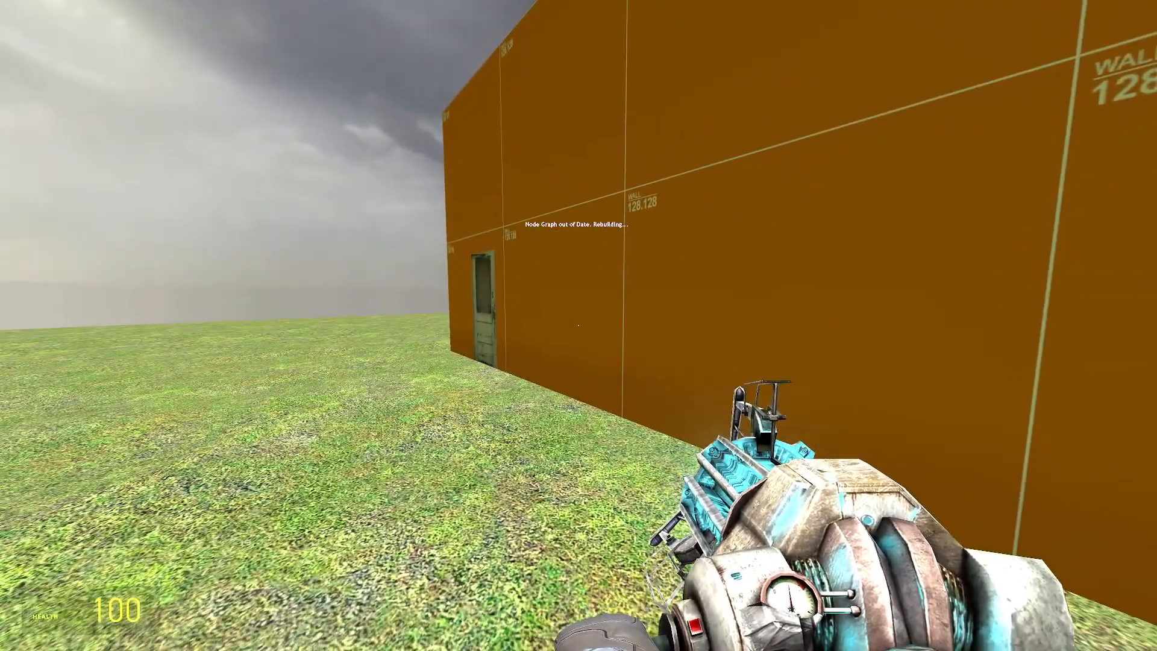
Enter the orange building through its door, go down to the basement pool and examine the water surface
key("w")
key("e")
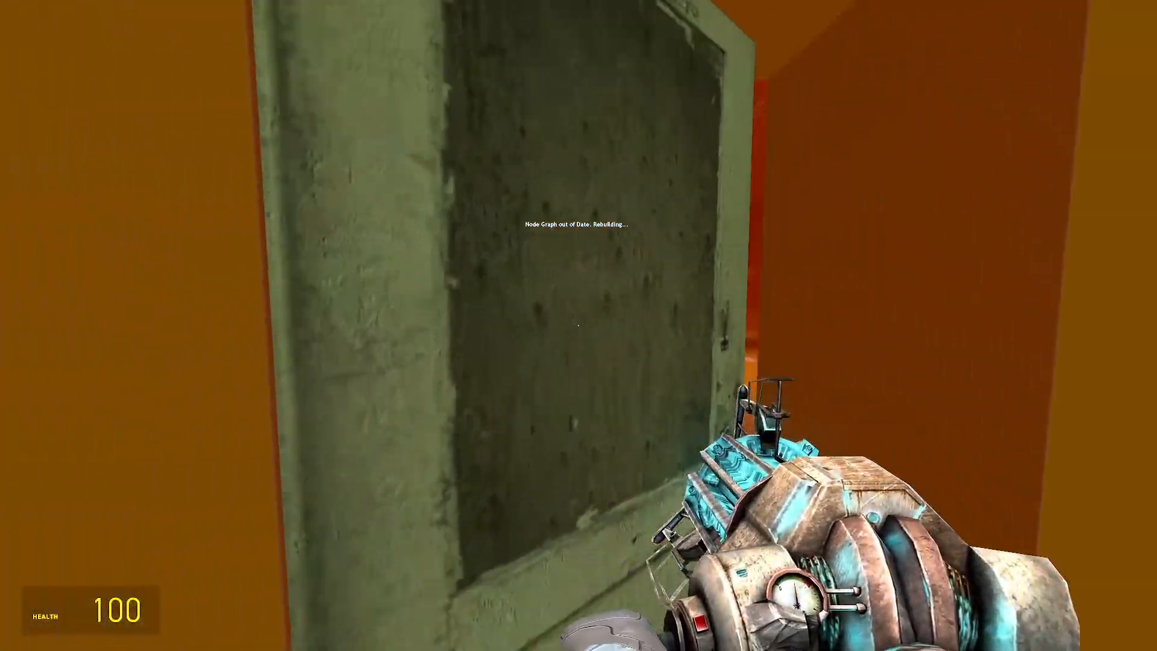
key("w")
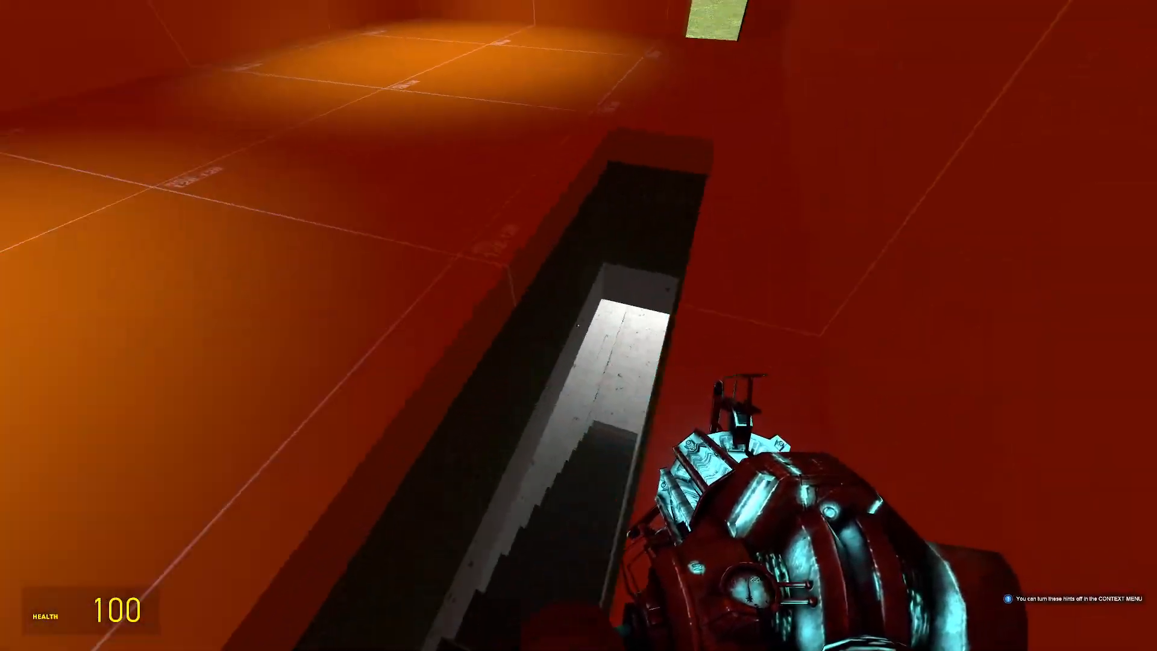
key("w")
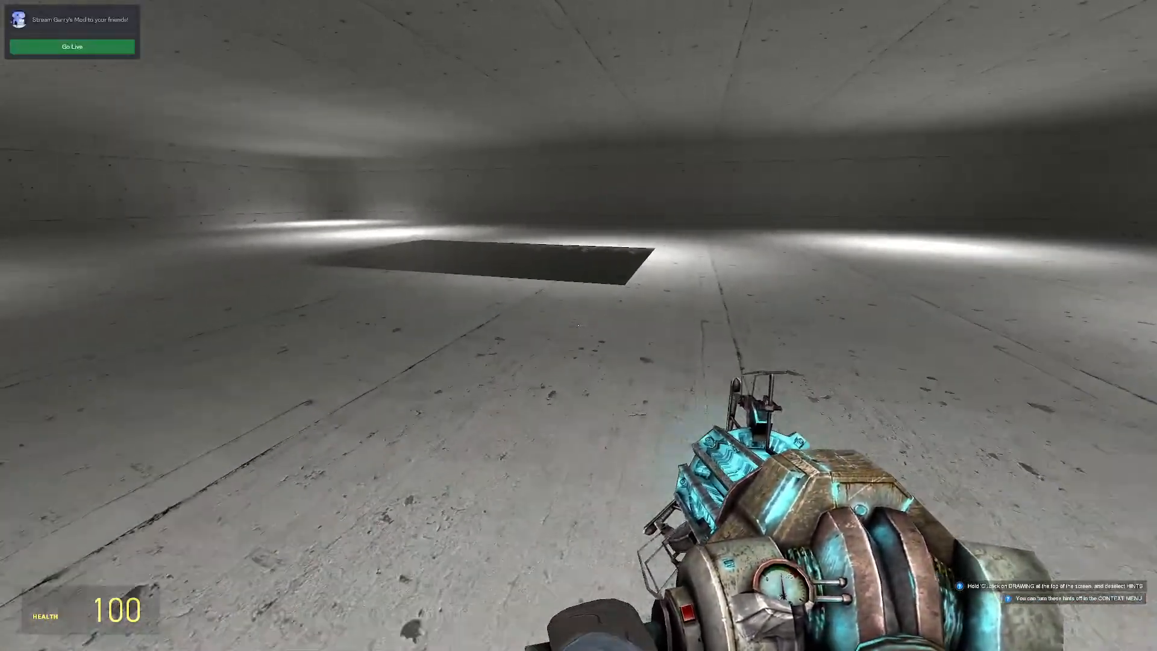
key("w")
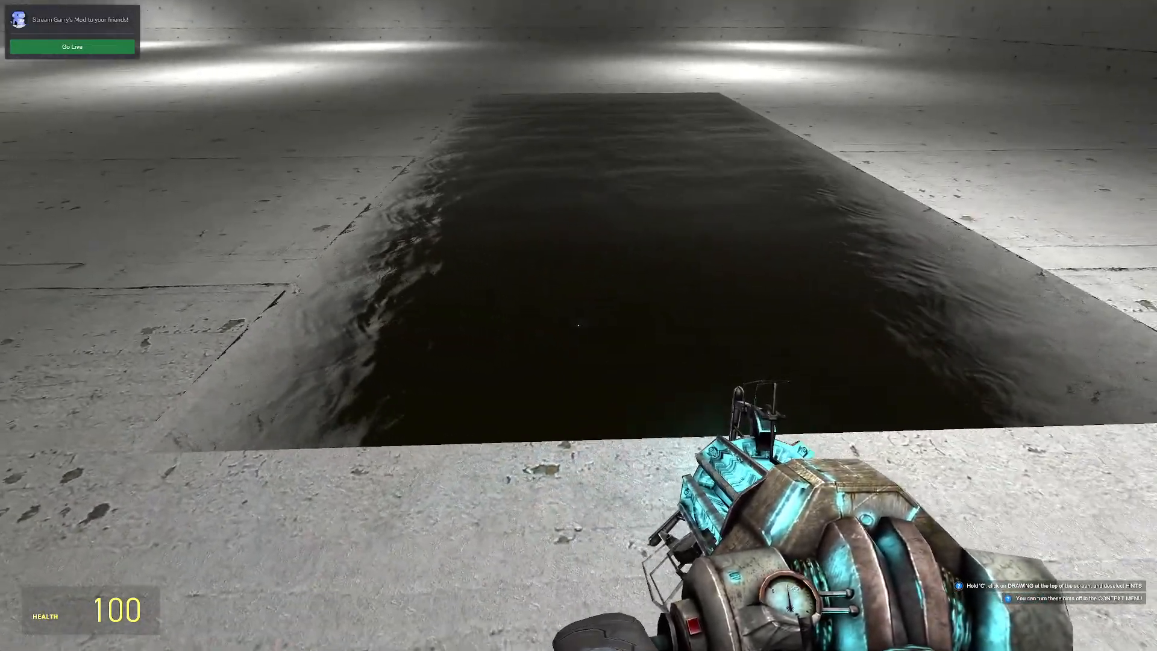
Switch to the crossbow, climb the basement stairs and leave the building, inspecting the weapon's reflections in each area
key("w")
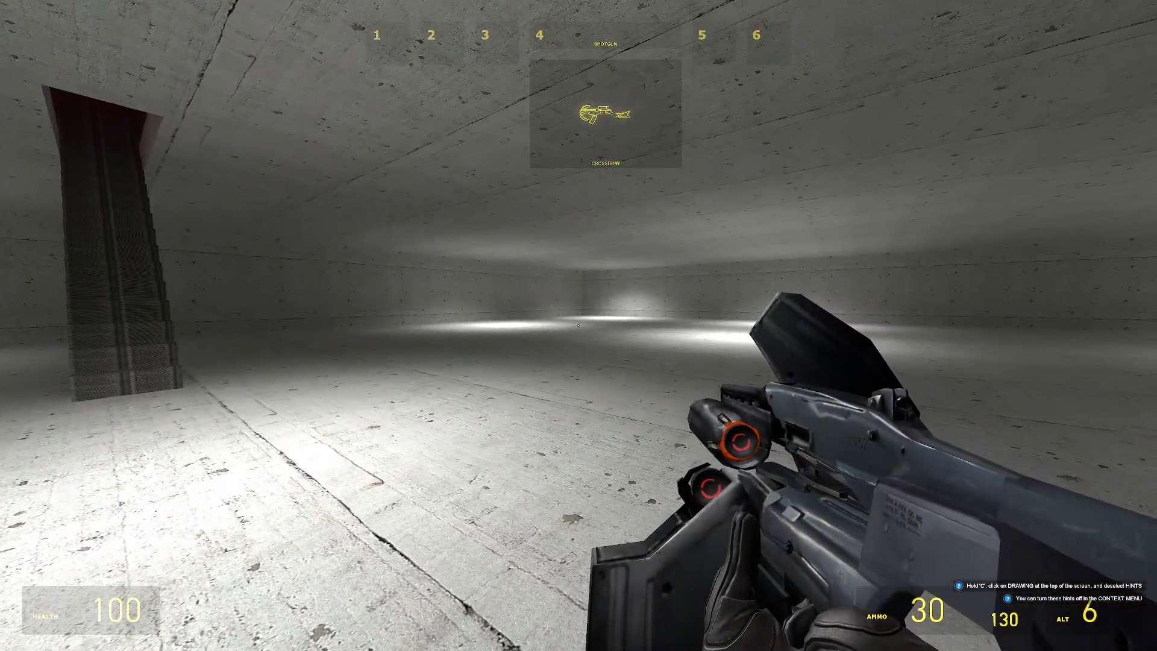
key("w")
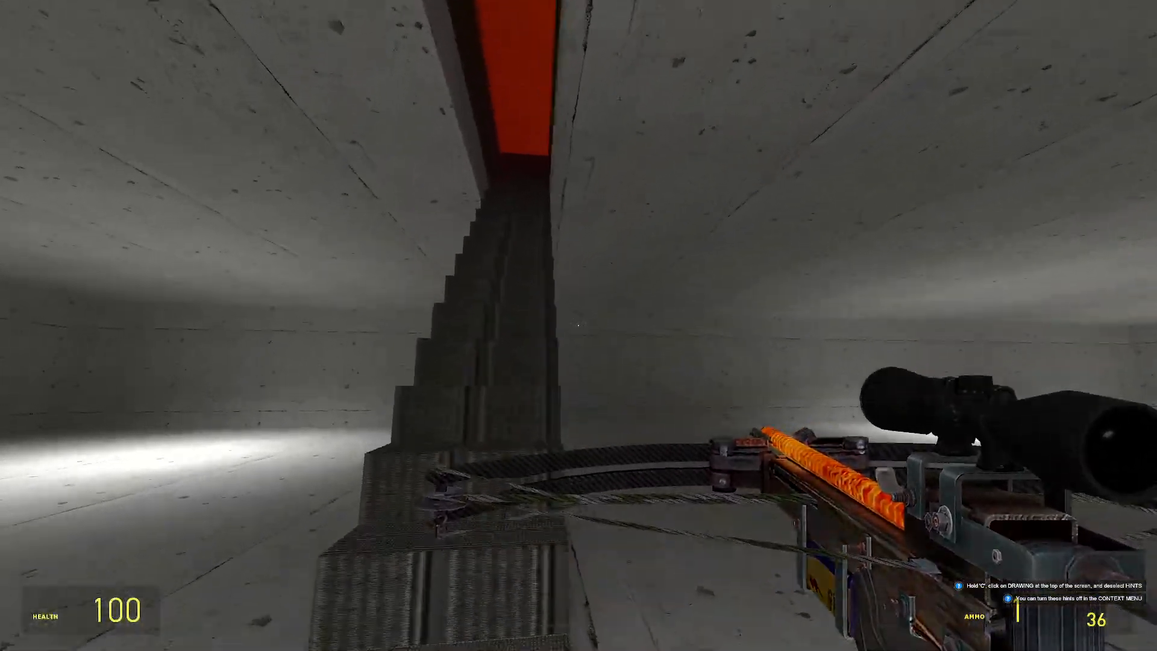
key("w")
key("f")
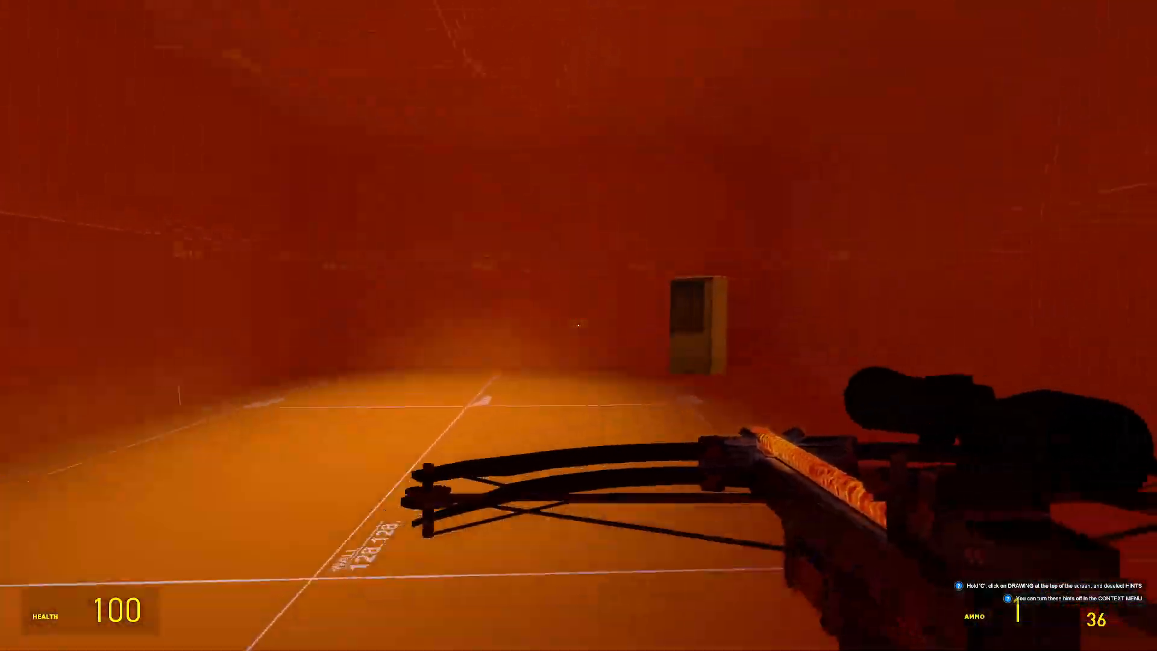
key("e")
key("w")
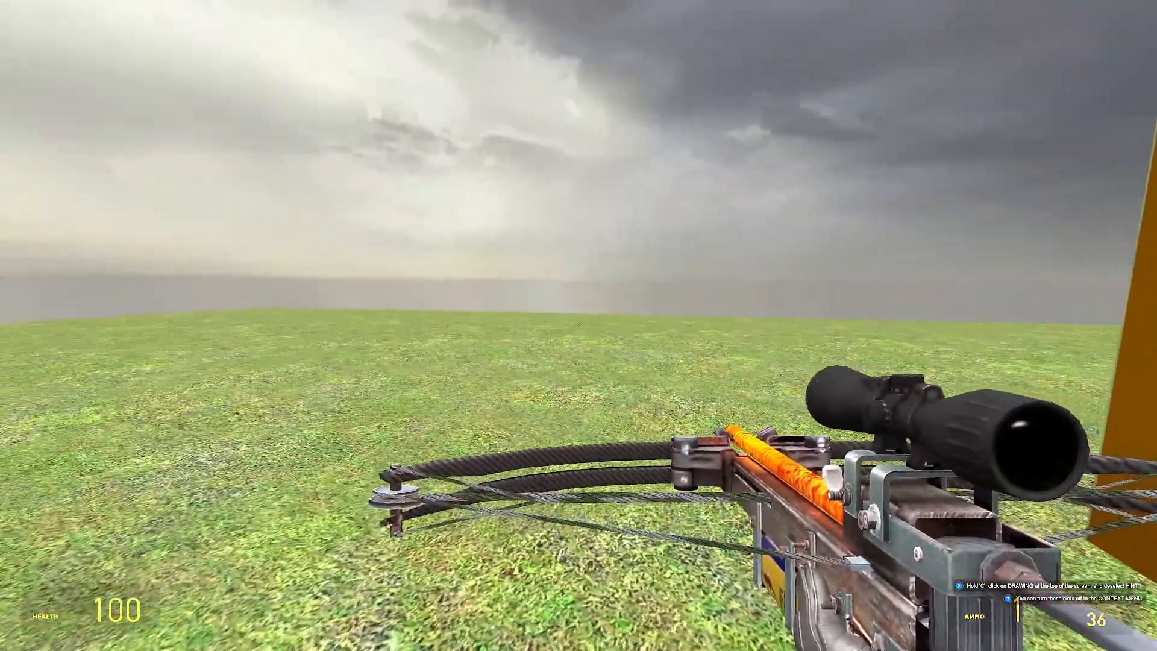
key("w")
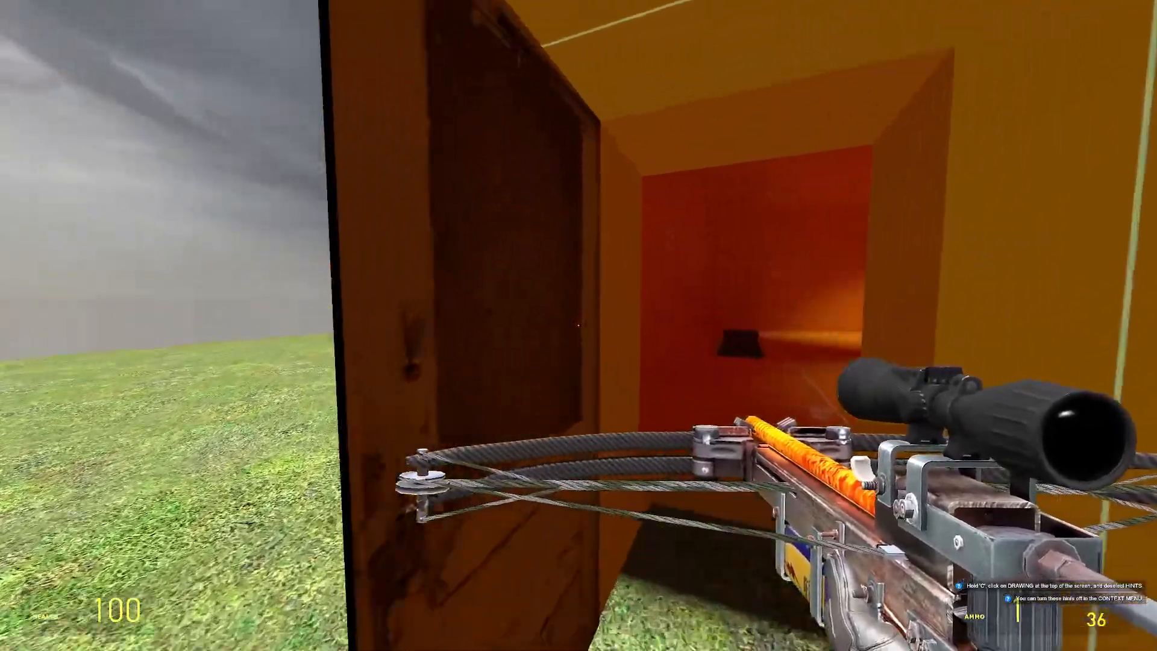
key("s")
key("e")
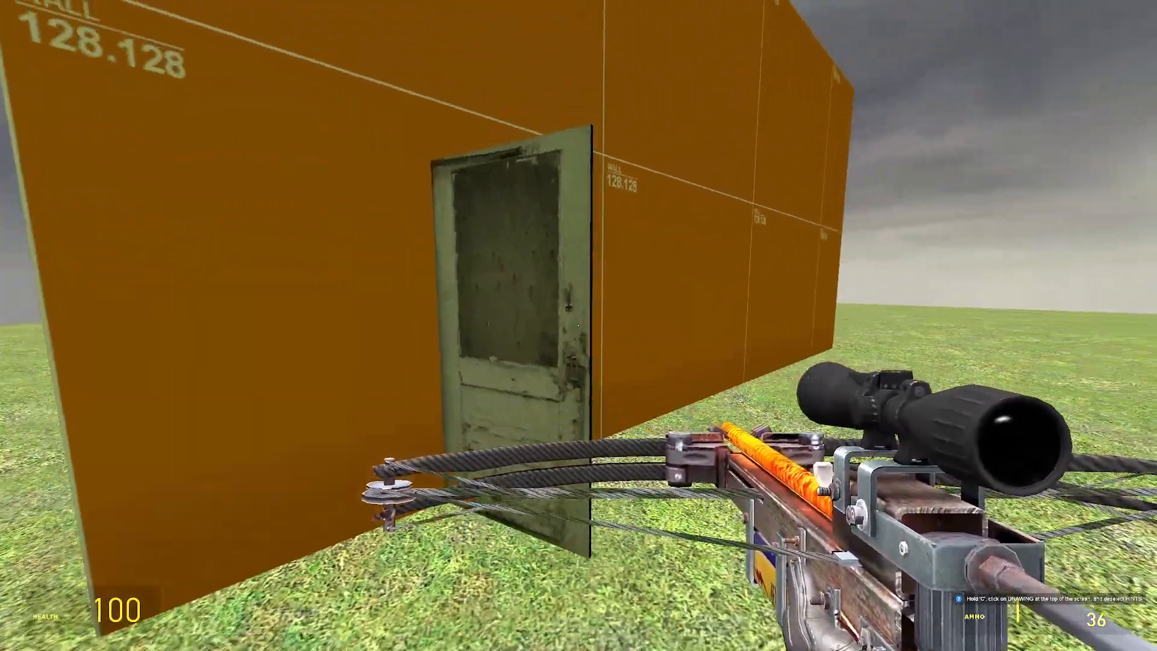
Build the map's cubemaps from the developer console and equip the crossbow once the map has reloaded
key("grave")
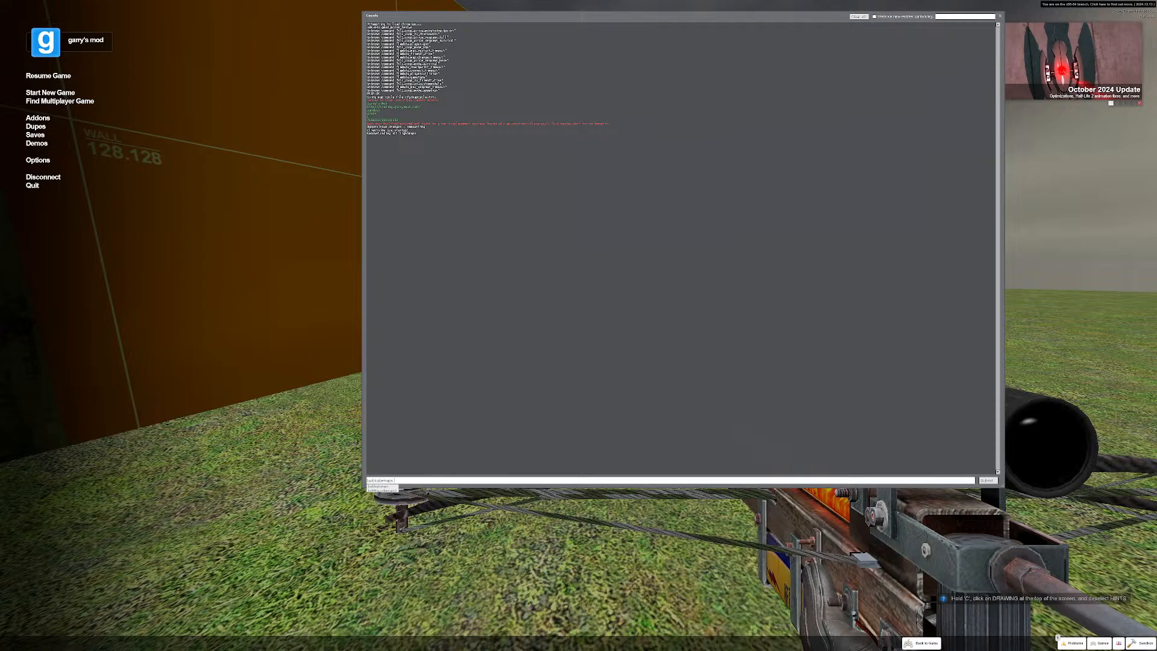
key("Return")
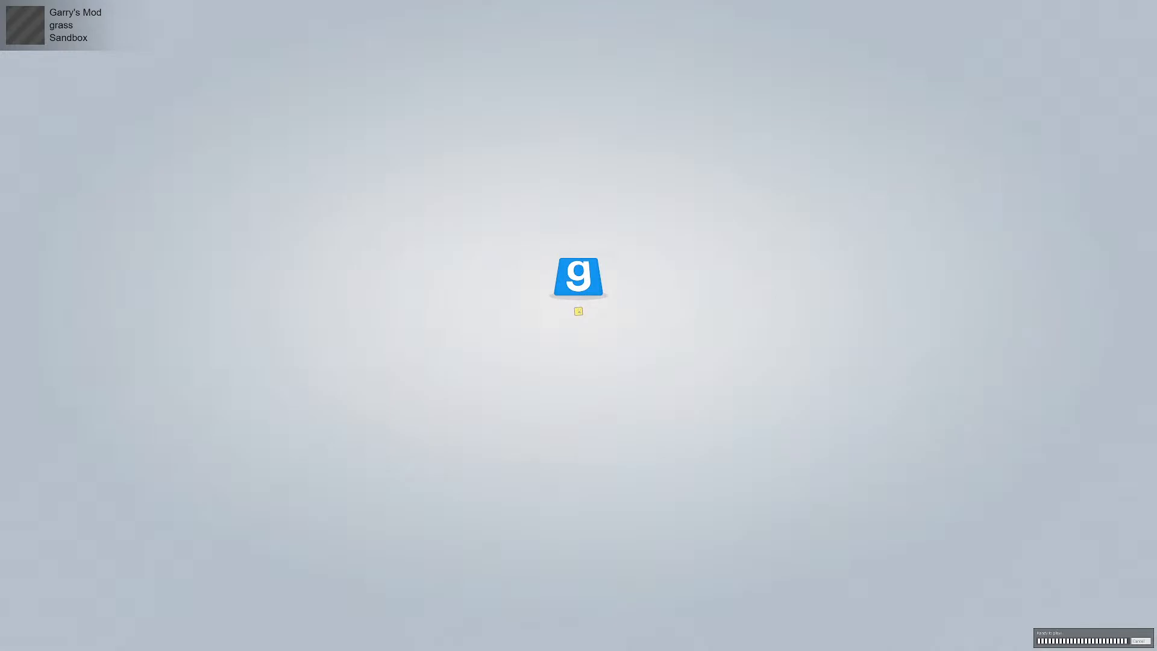
key("3")
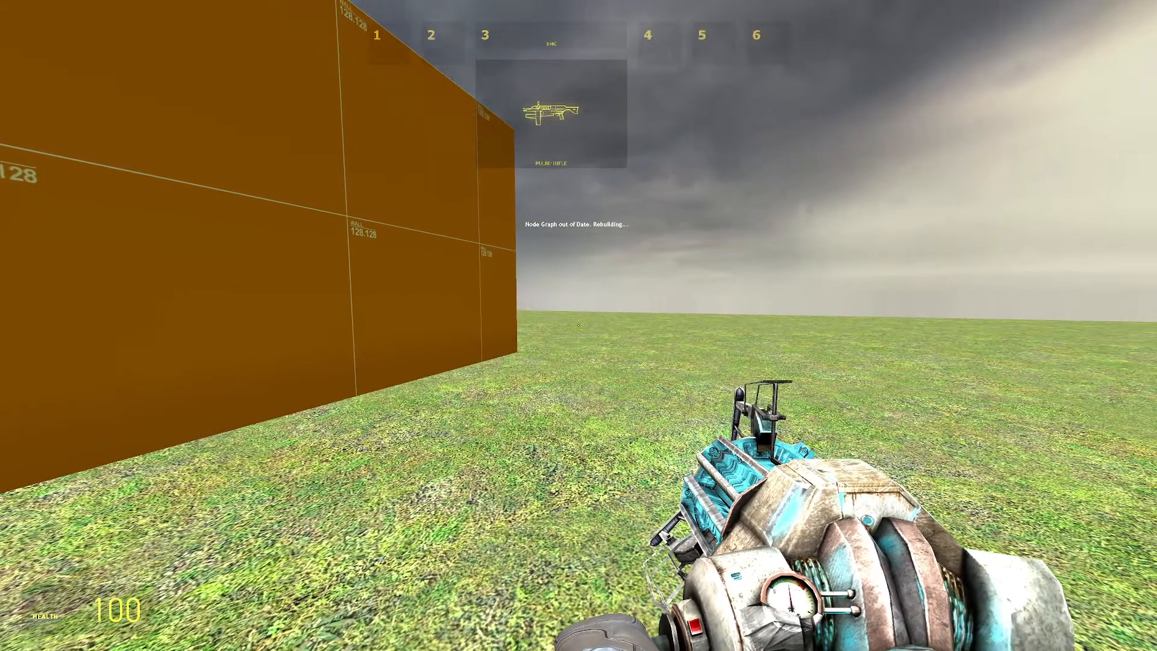
key("4")
key("4")
left_click(577, 325)
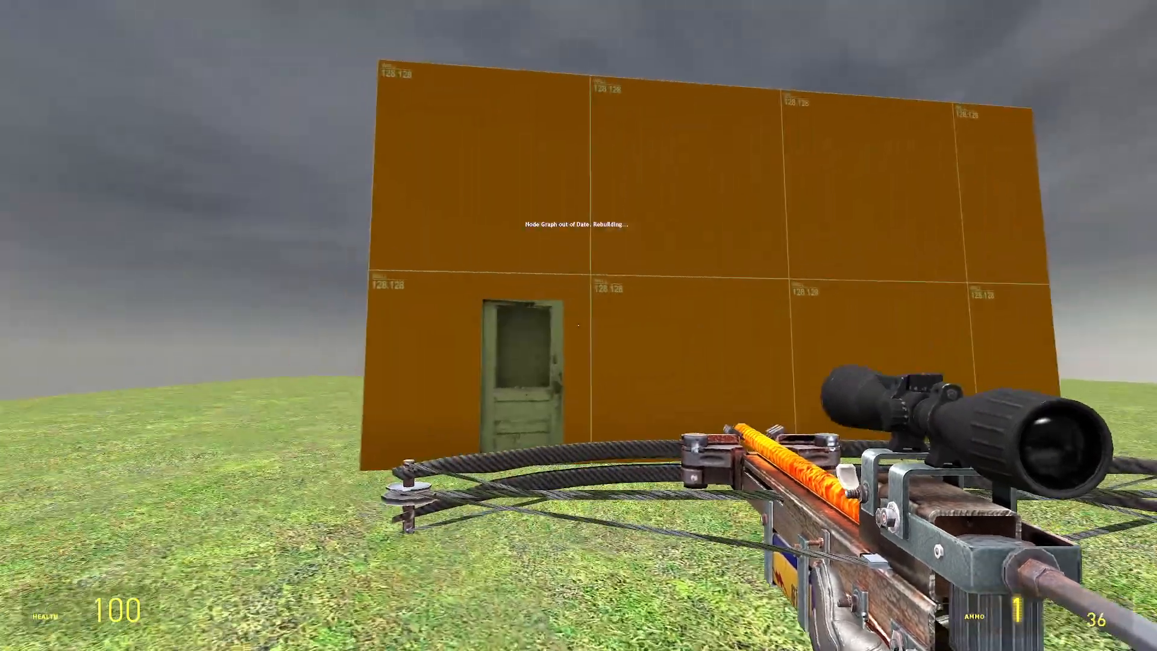
View the orange building through the crossbow scope, then enter it and go down the stairs, inspecting the weapon's reflections
key("s")
right_click(578, 325)
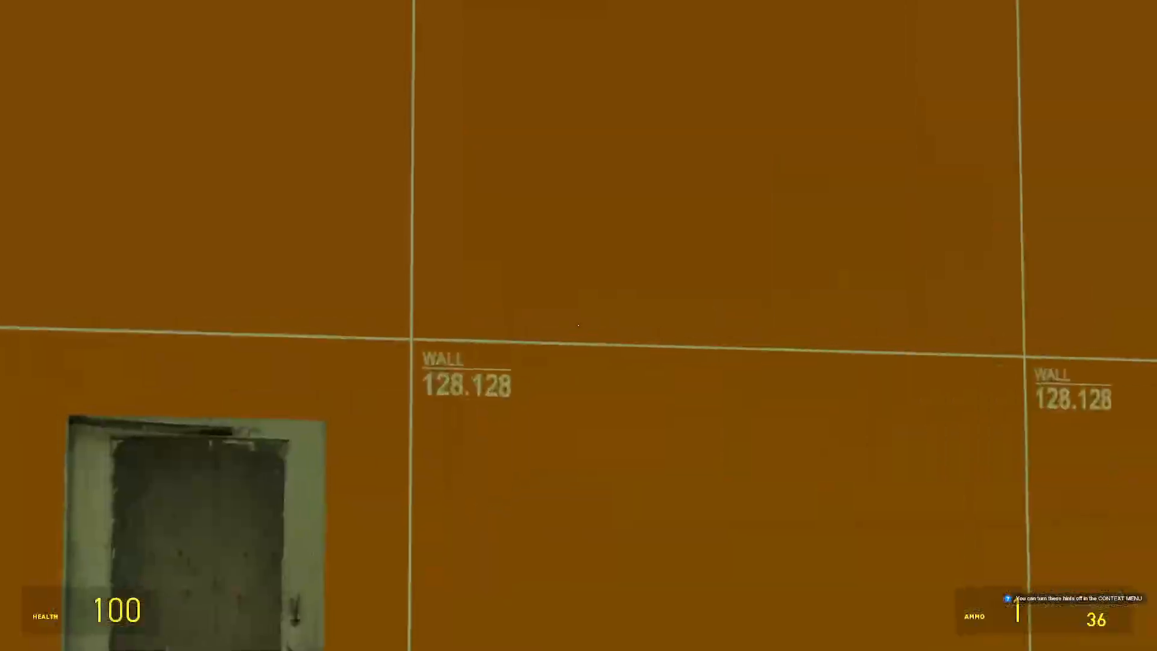
right_click(577, 325)
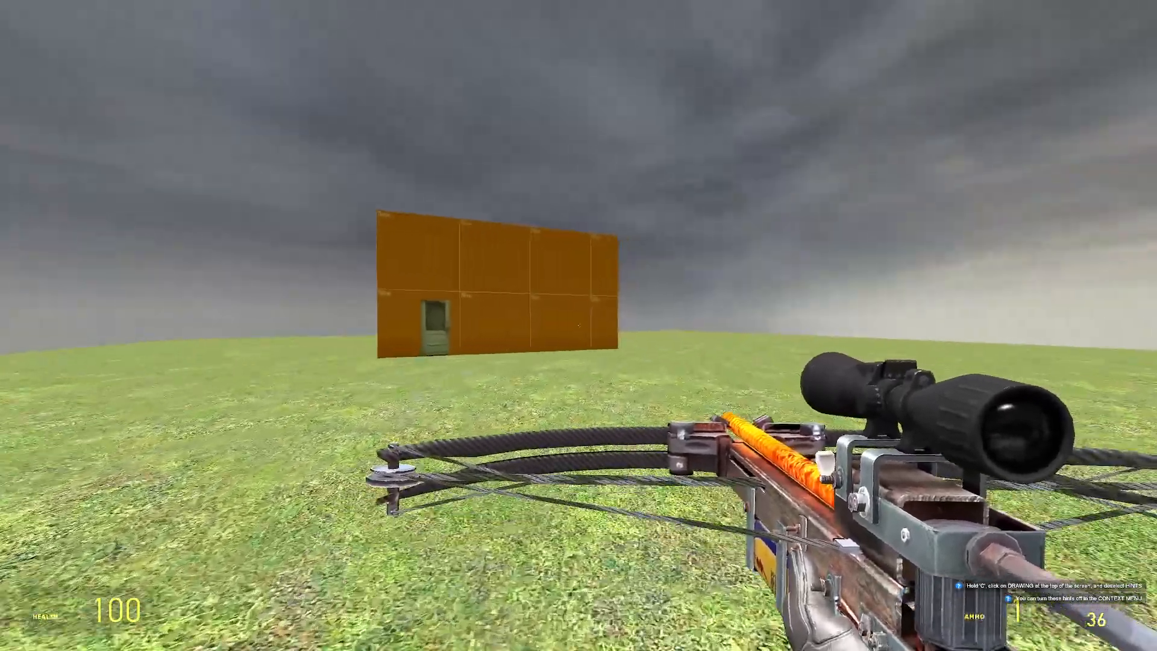
key("w")
key("w")
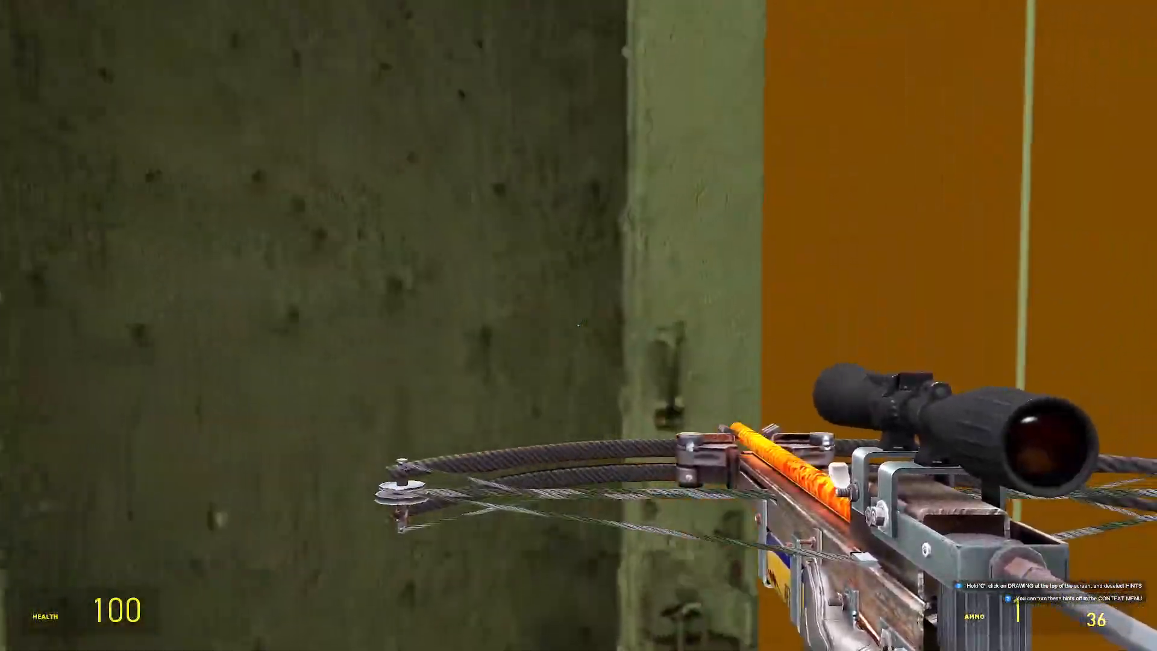
key("w")
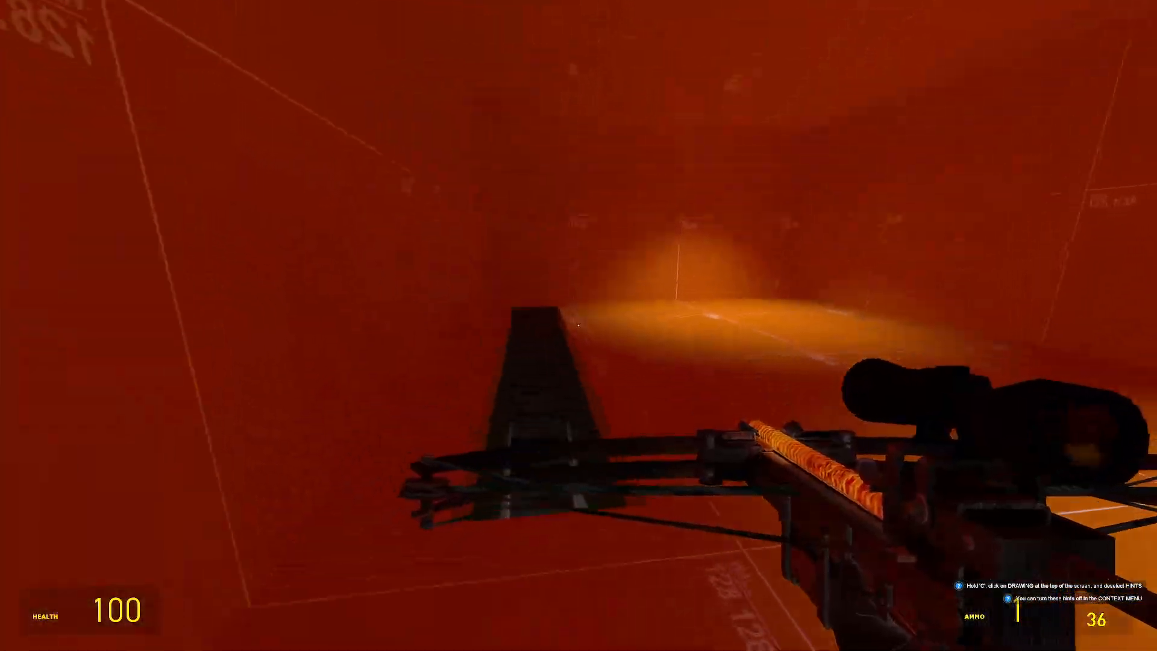
key("w")
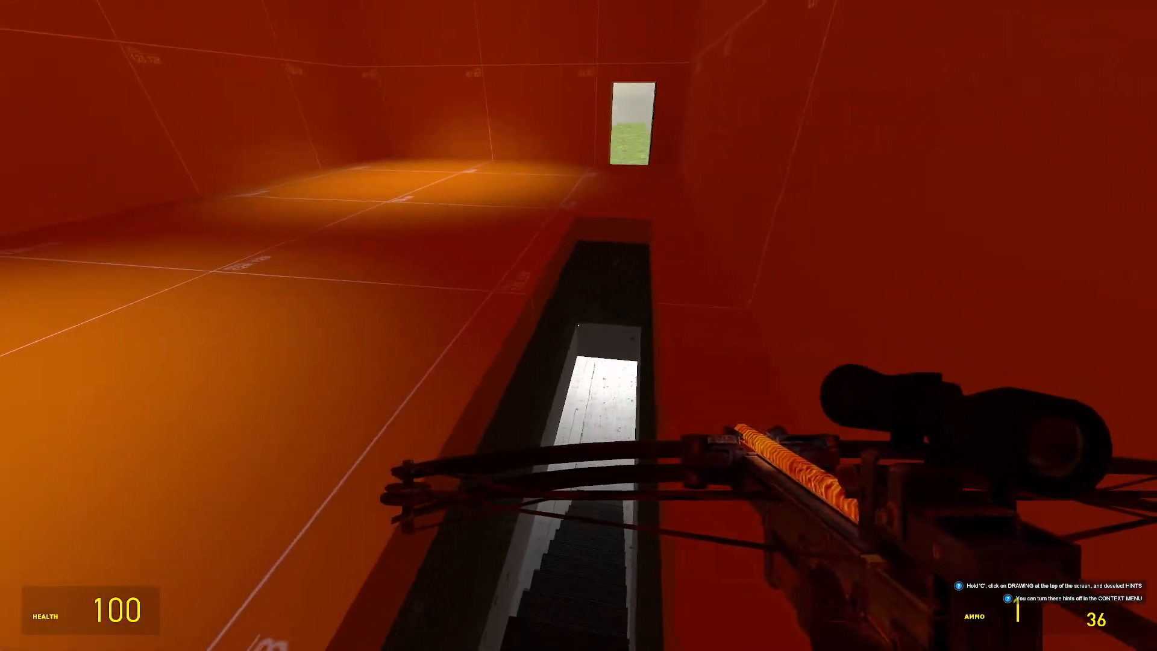
key("w")
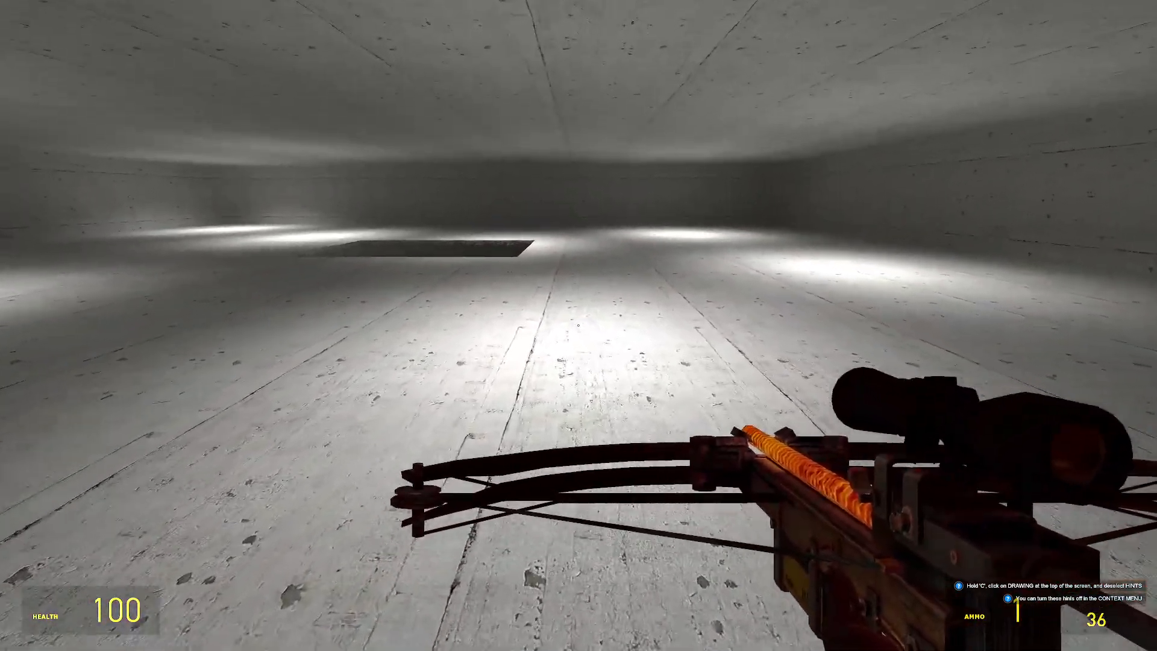
Walk around the basement pool, examining the water surface and the reflections on the crossbow up to the stairs
key("w")
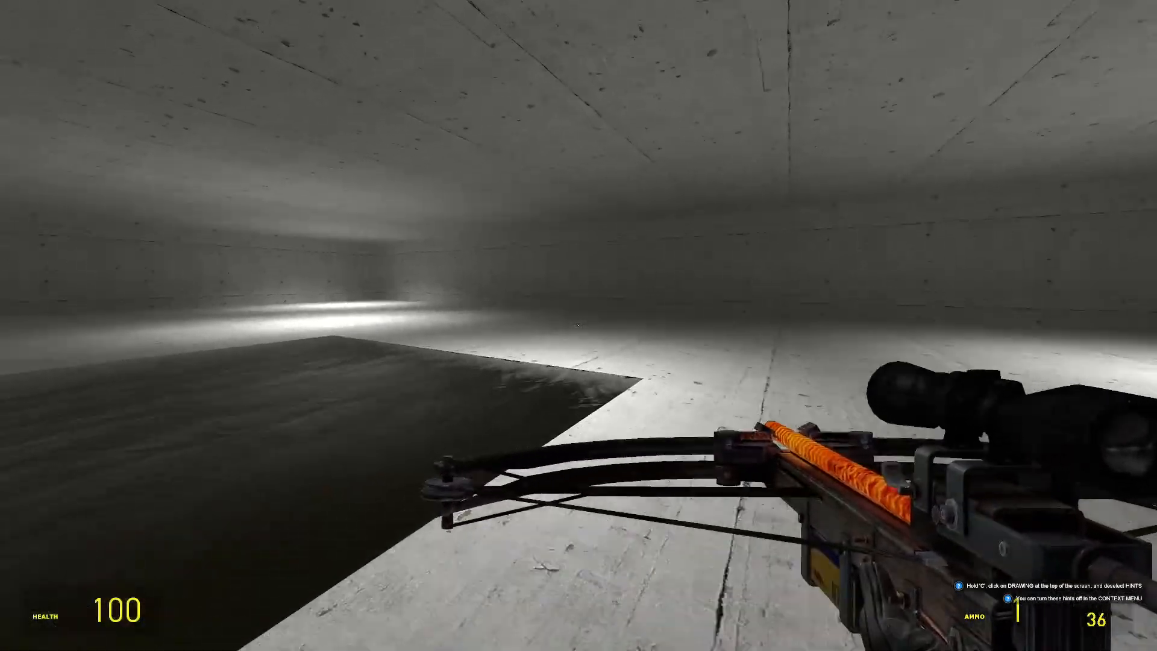
key("w")
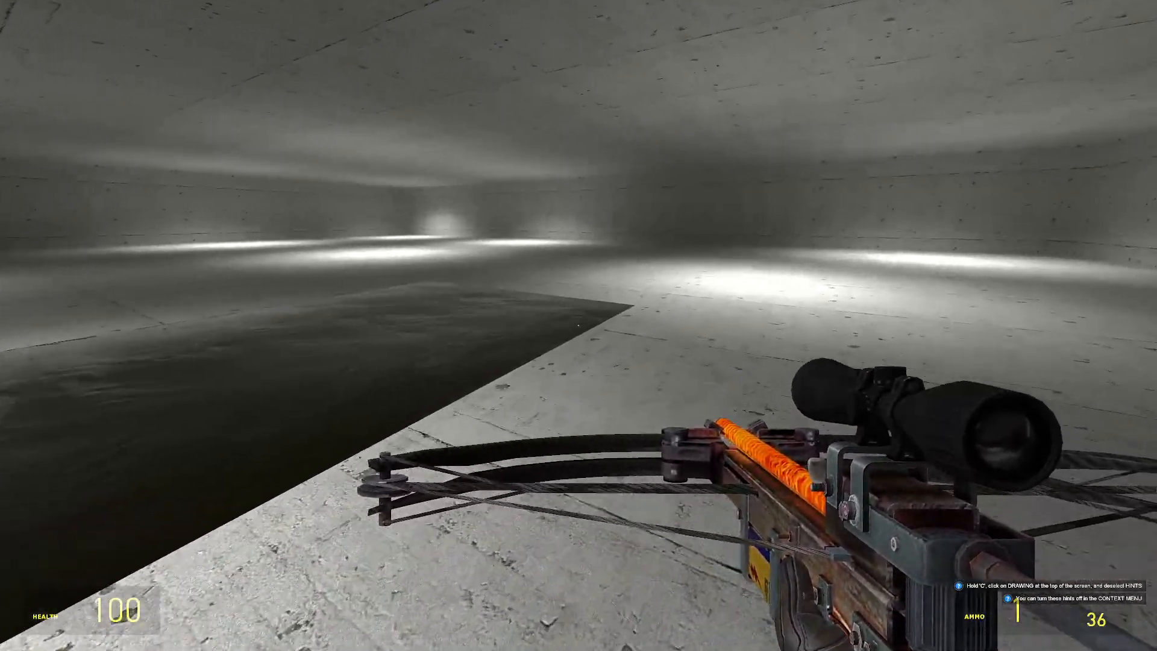
key("w")
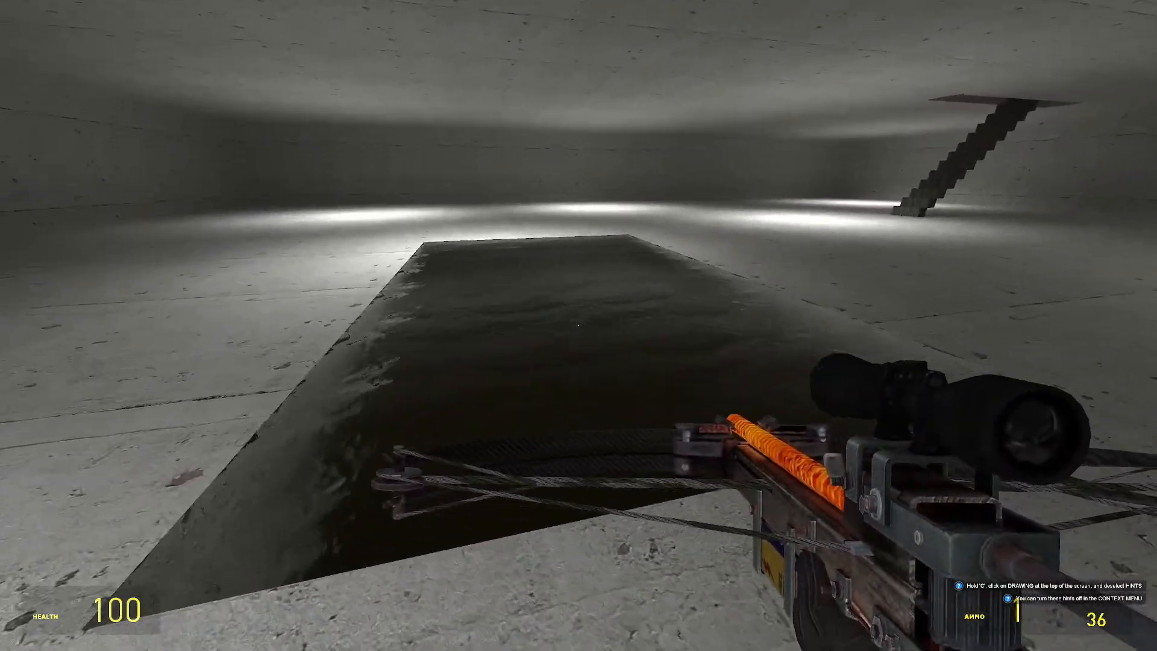
key("w")
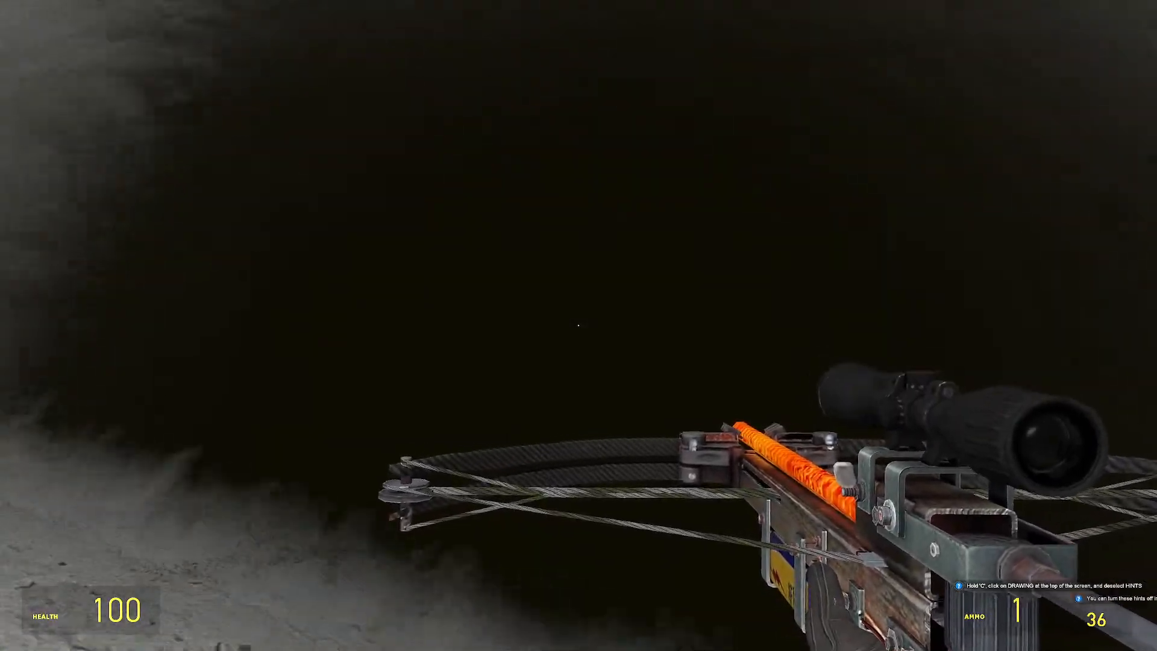
key("a")
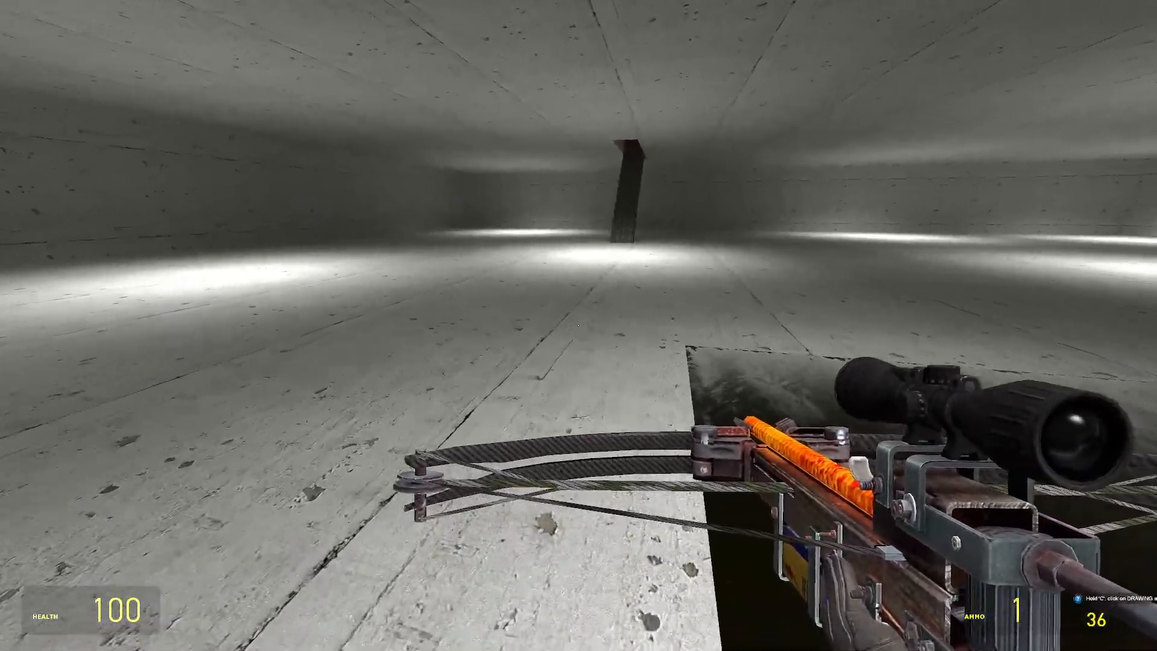
key("w")
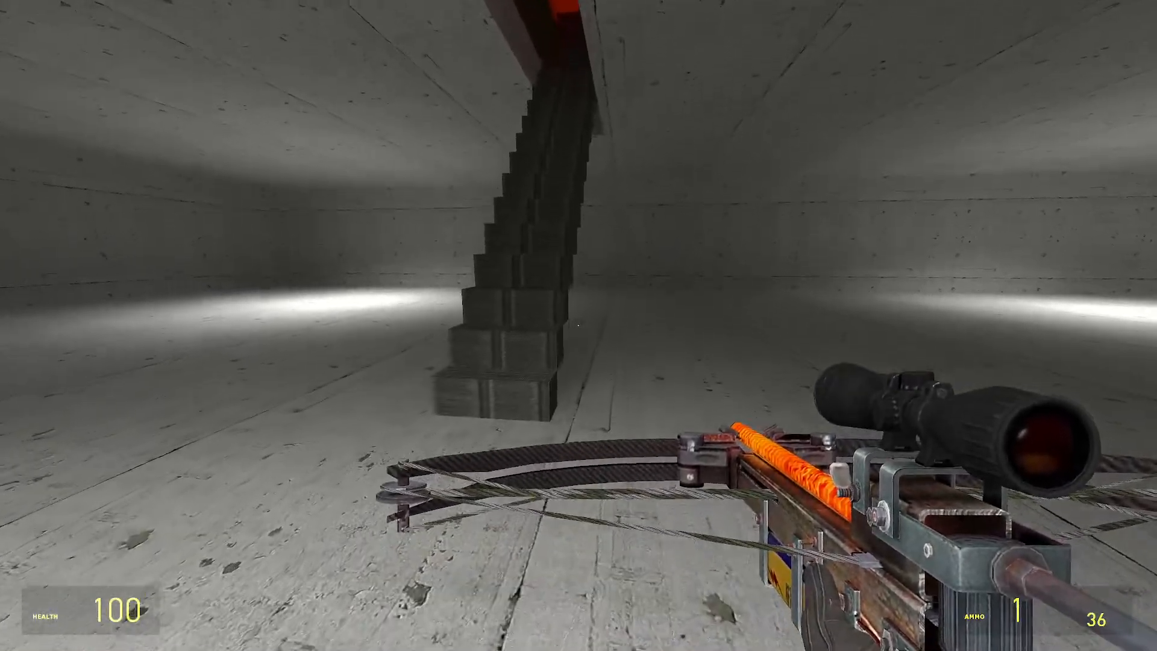
Climb the stairs and leave the building to compare the crossbow's reflections indoors and outdoors, then switch to Hammer++
key("w")
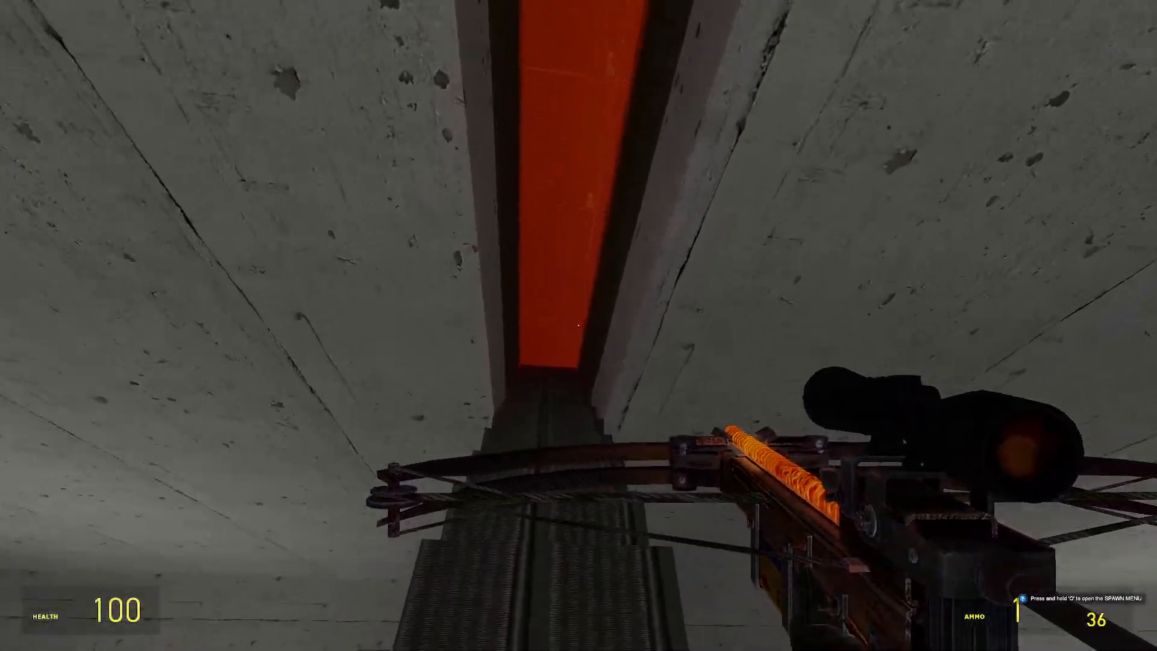
key("w")
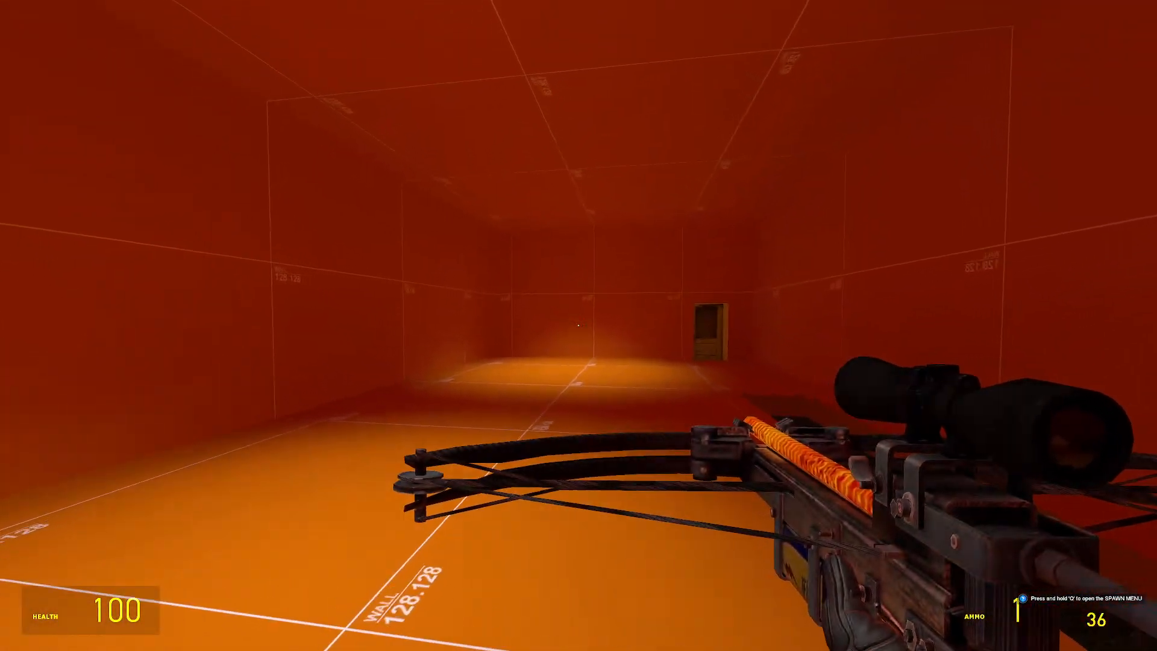
key("w")
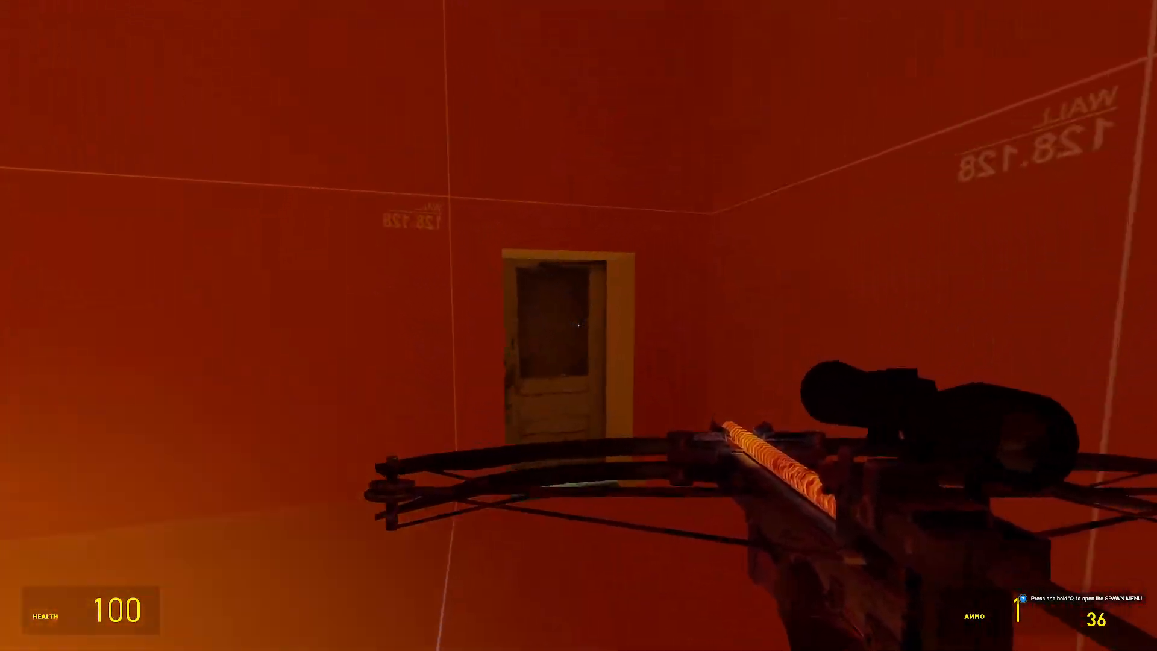
key("w")
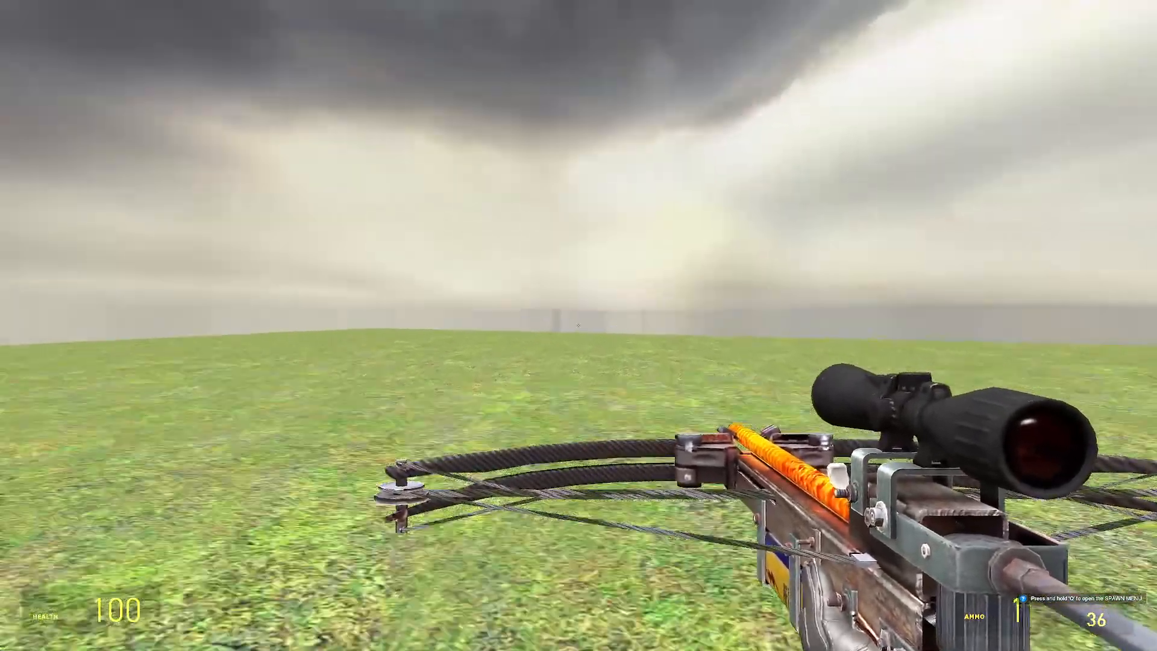
key("s")
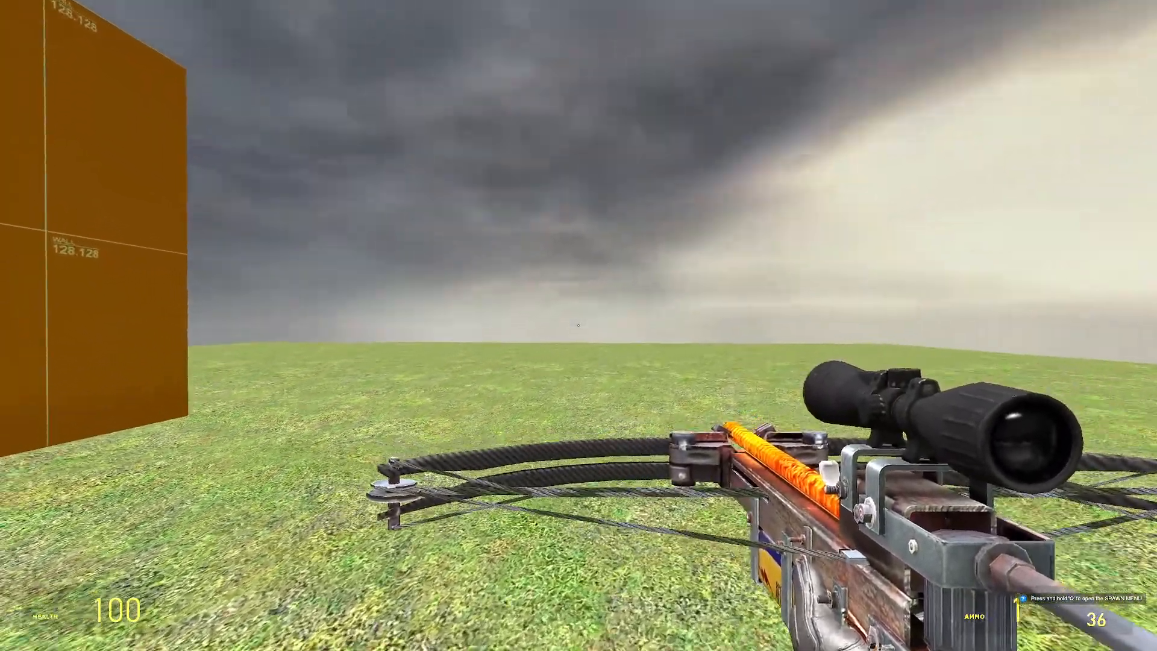
key("grave")
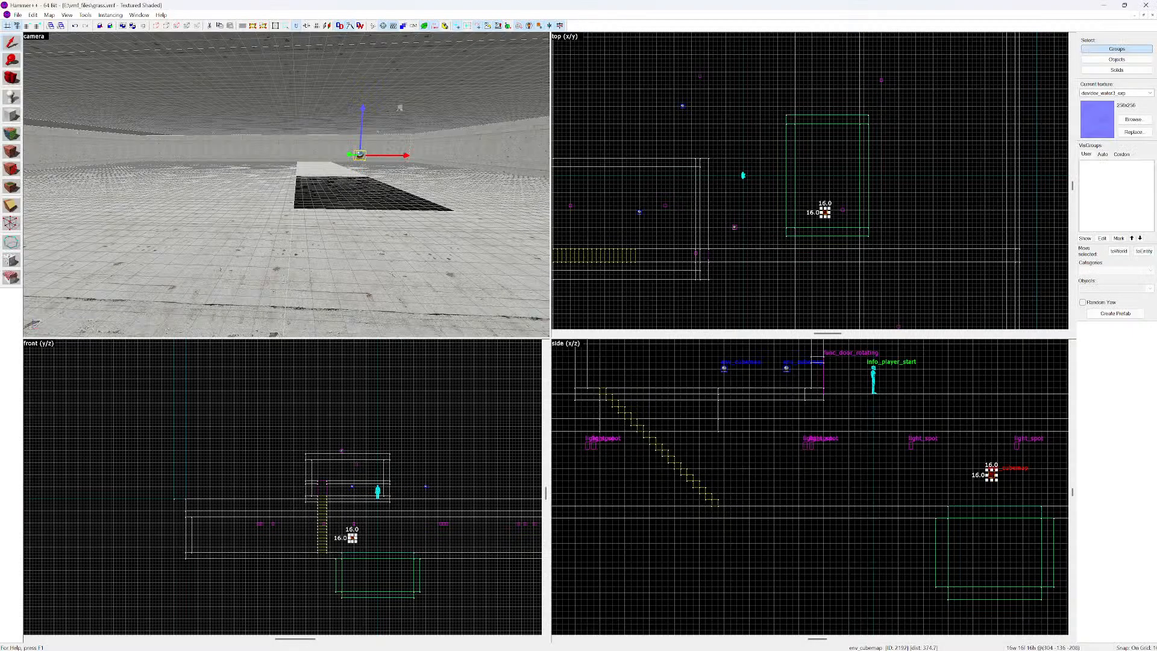
Lower the basement env_cubemap about 96 units towards the water pit and shift the room's env_cubemap about 192 units away from the door
left_click_drag(362, 121, 359, 177)
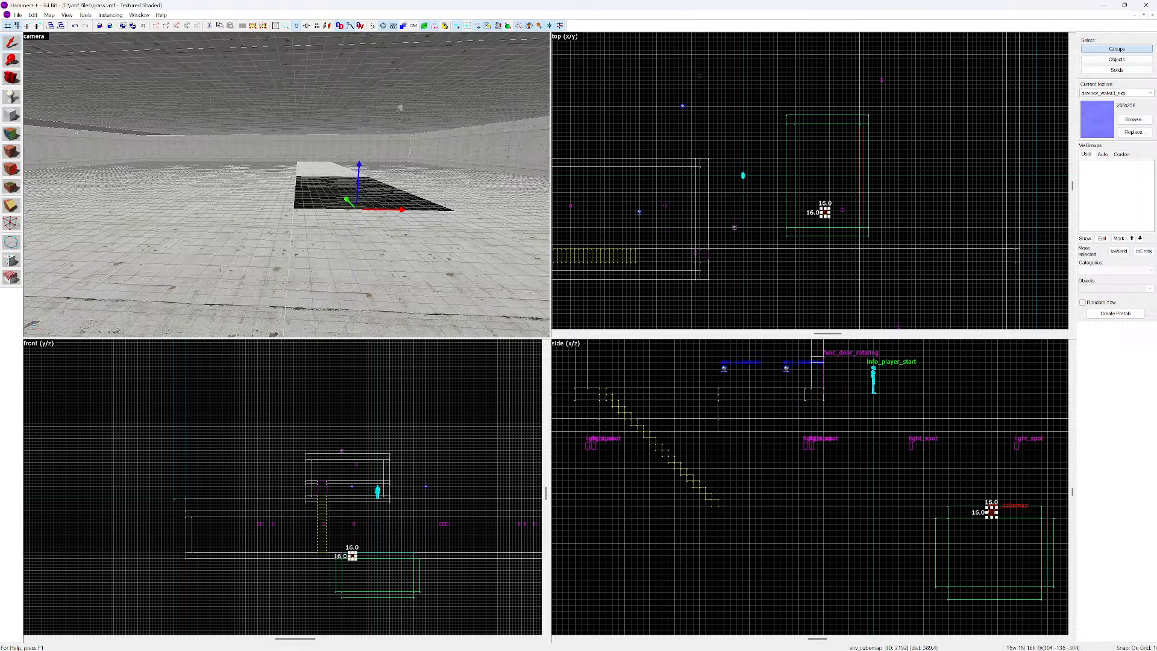
key("z")
key("w")
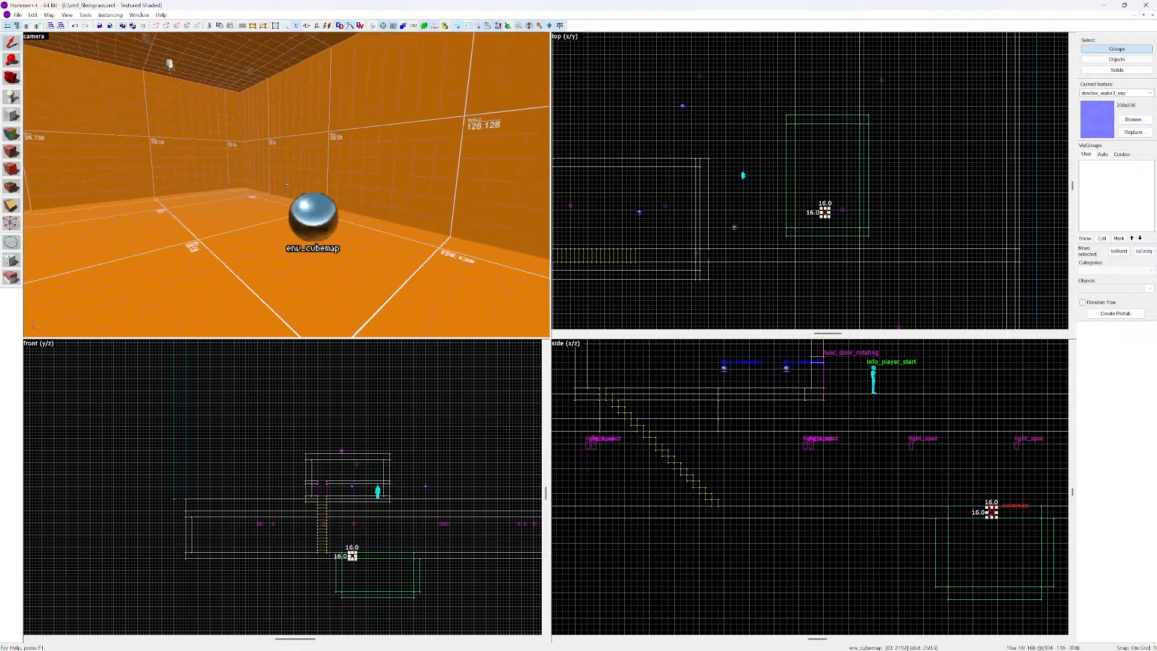
key("s")
left_click(286, 185)
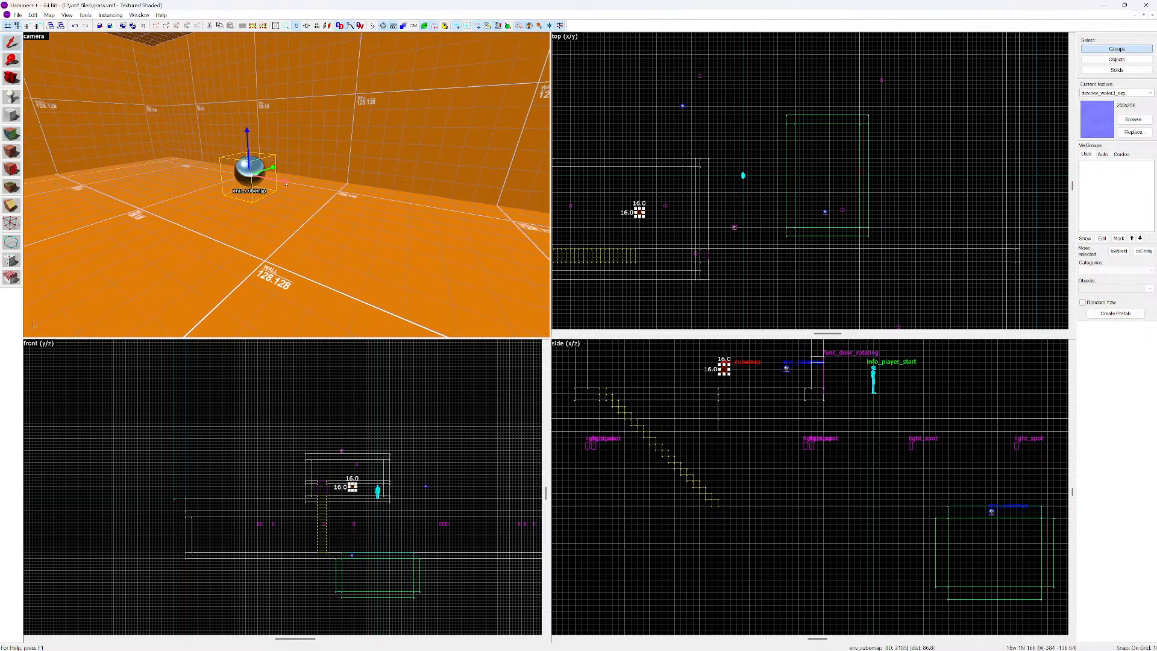
left_click_drag(286, 184, 103, 153)
Move the outdoor env_cubemap to the front of the building, between its wall and the info_player_start
key("w")
key("d")
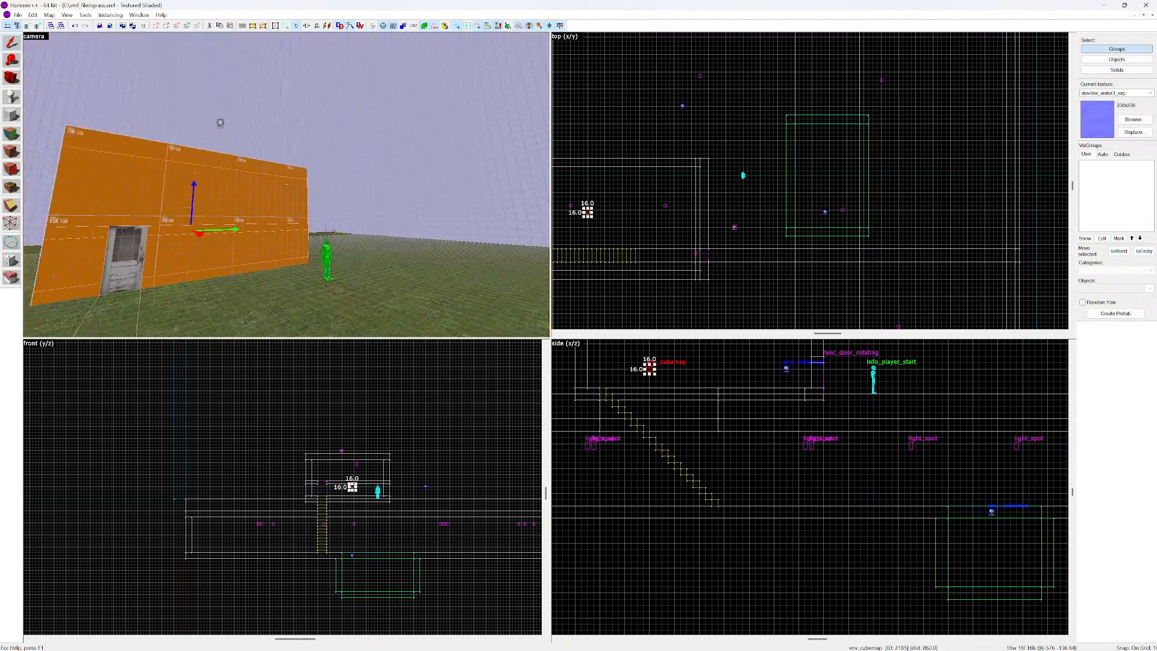
left_click(324, 243)
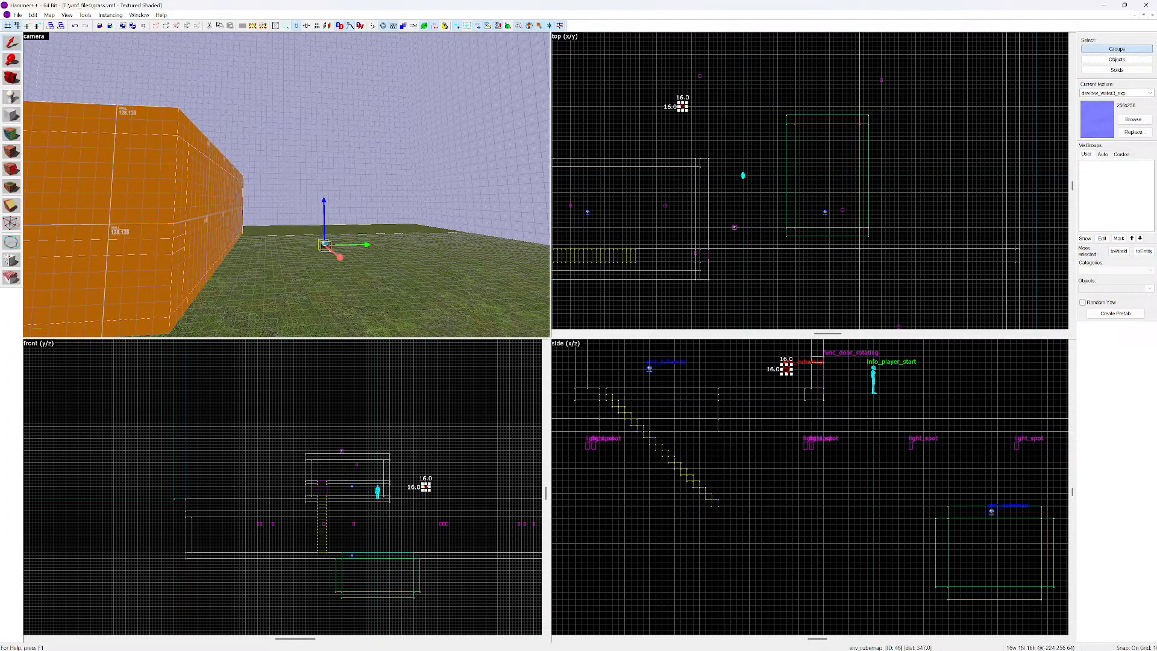
left_click_drag(337, 254, 224, 275)
key("z")
key("s")
key("s")
key("z")
key("a")
key("w")
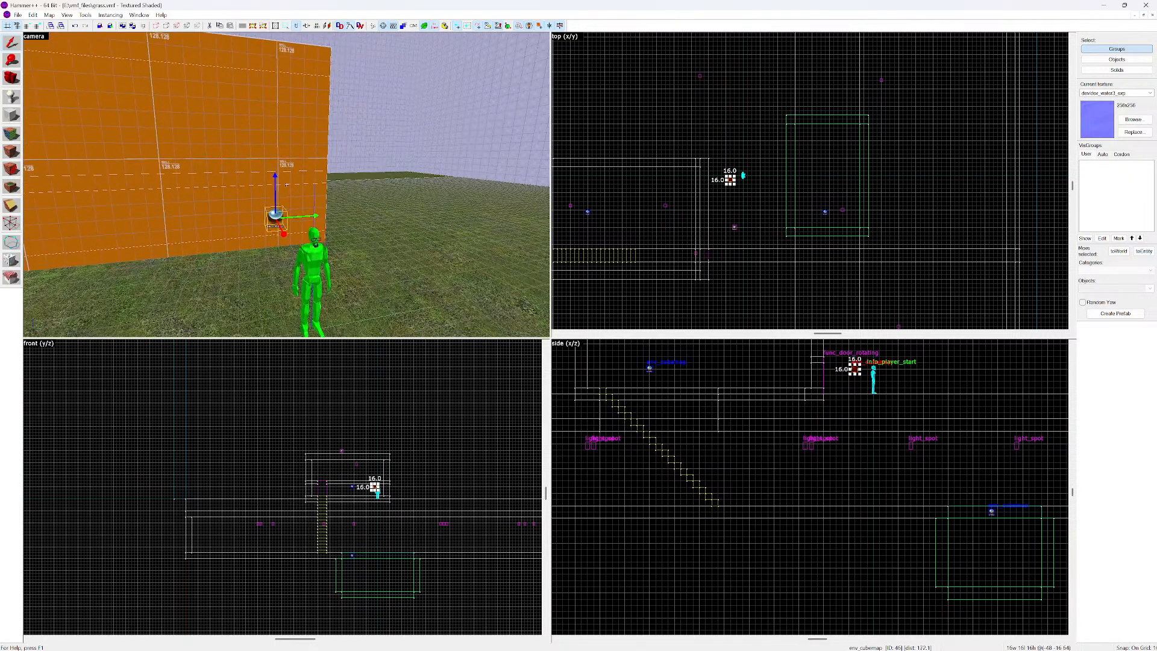
Raise the room's env_cubemap about 16 units and shift it about 48 units farther from the door
key("w")
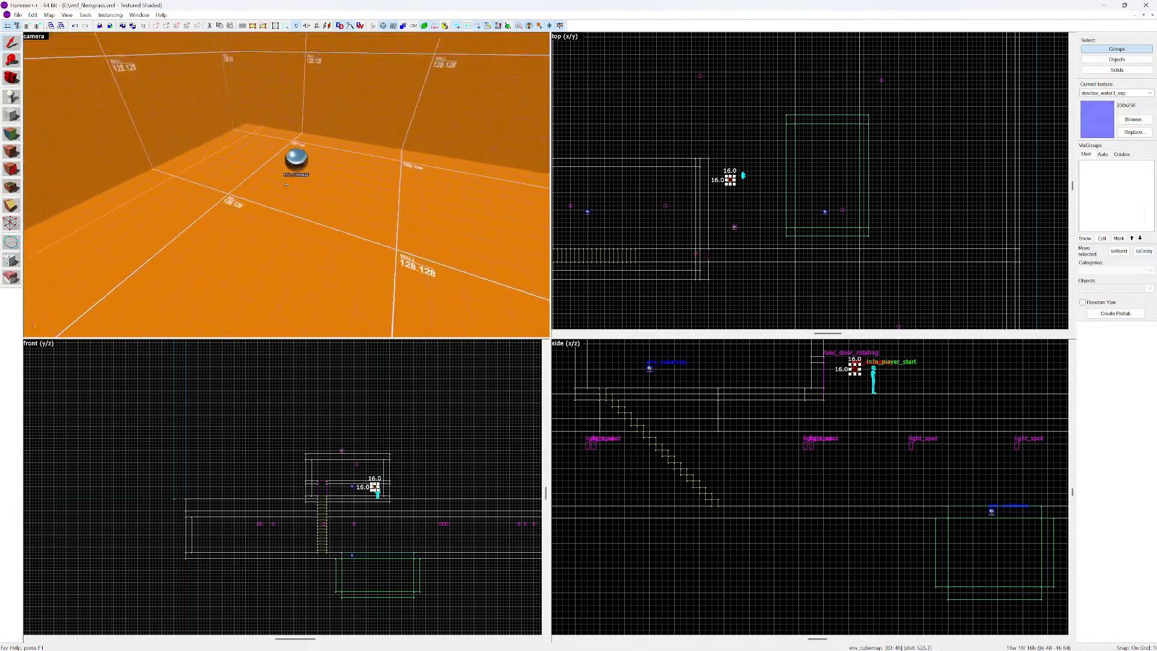
double_click(286, 185)
left_click(619, 196)
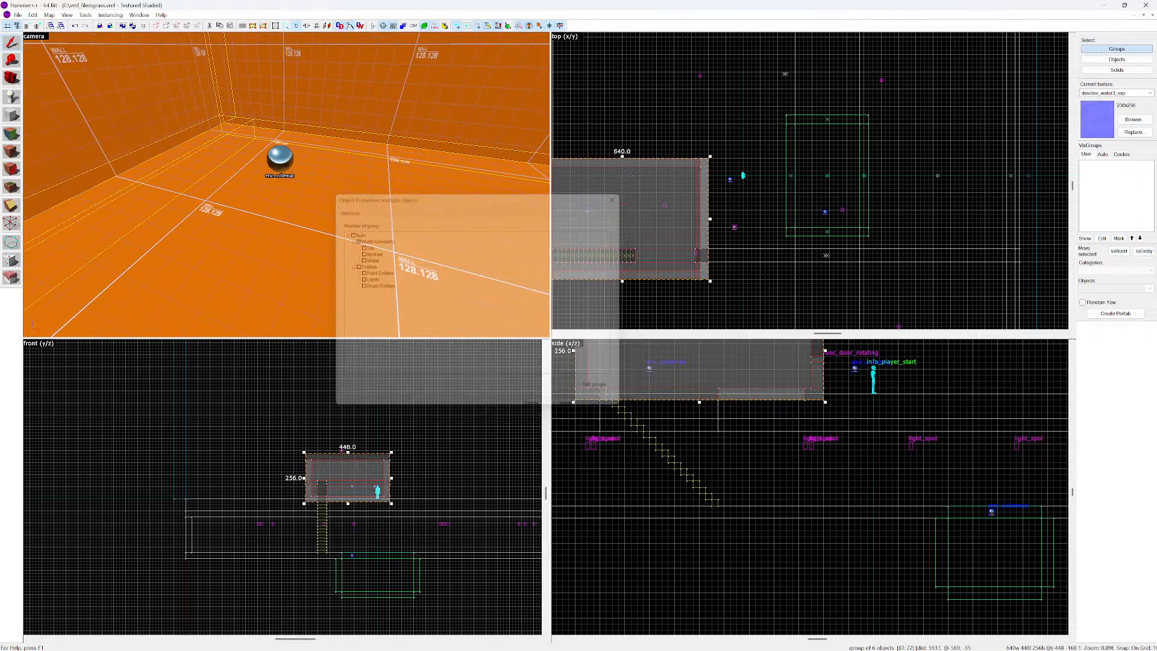
left_click(280, 158)
left_click_drag(279, 127, 278, 90)
left_click_drag(287, 127, 232, 123)
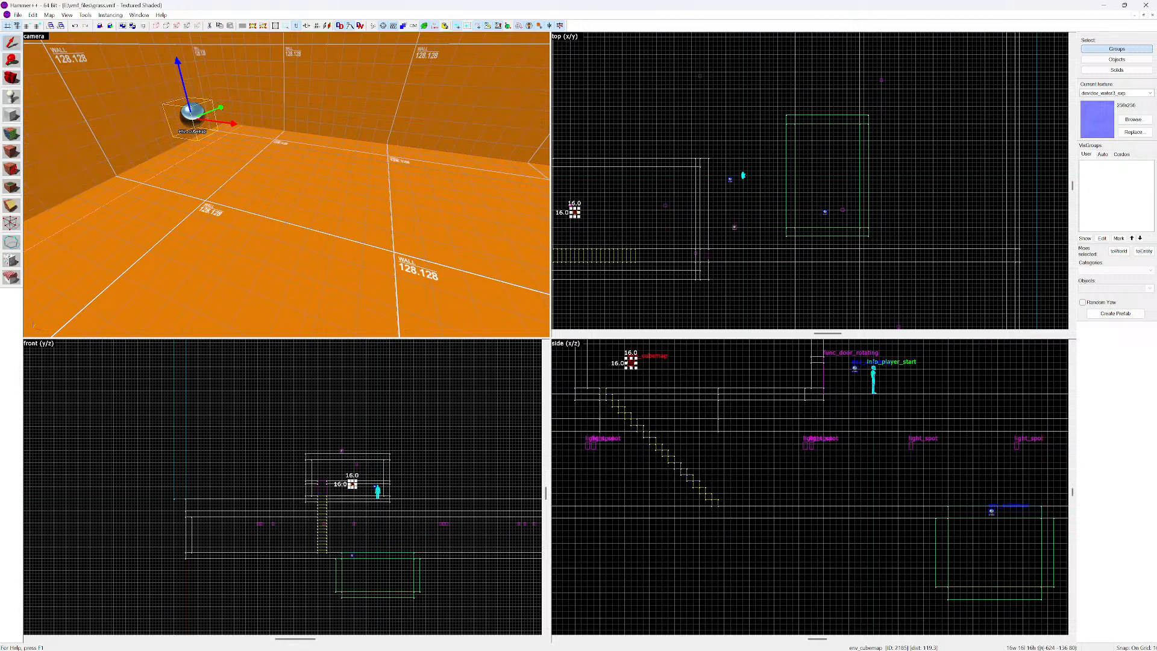
Check the placement of the room's env_cubemap and the one above the basement pit in the 3D view
key("w")
key("a")
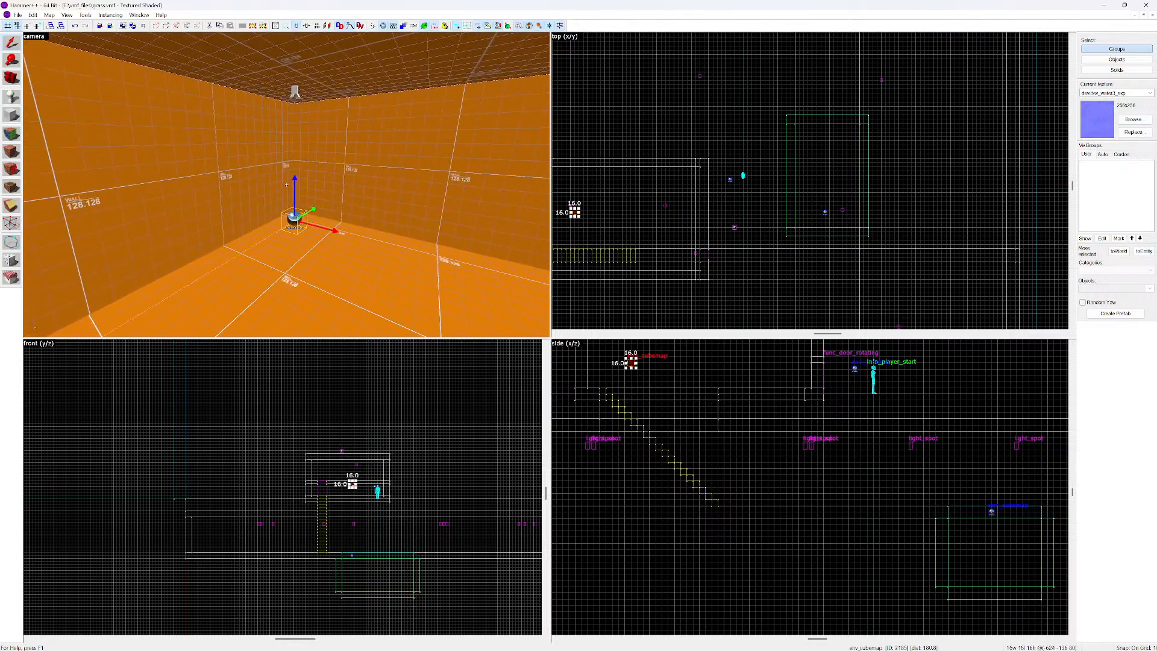
key("w")
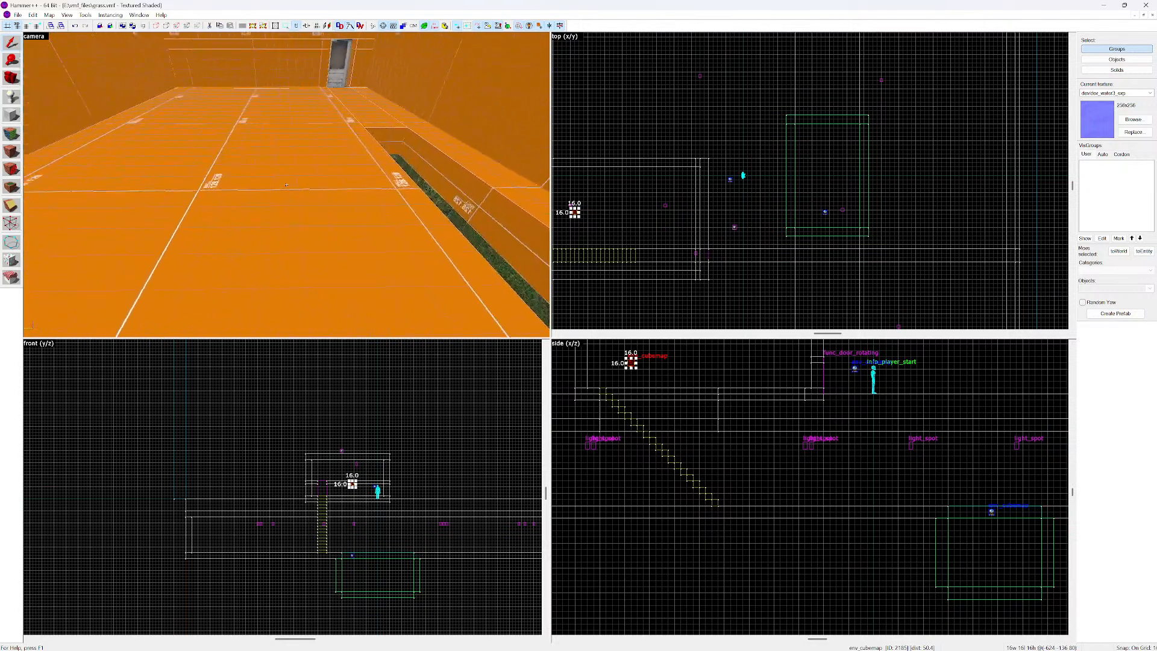
key("s")
key("w")
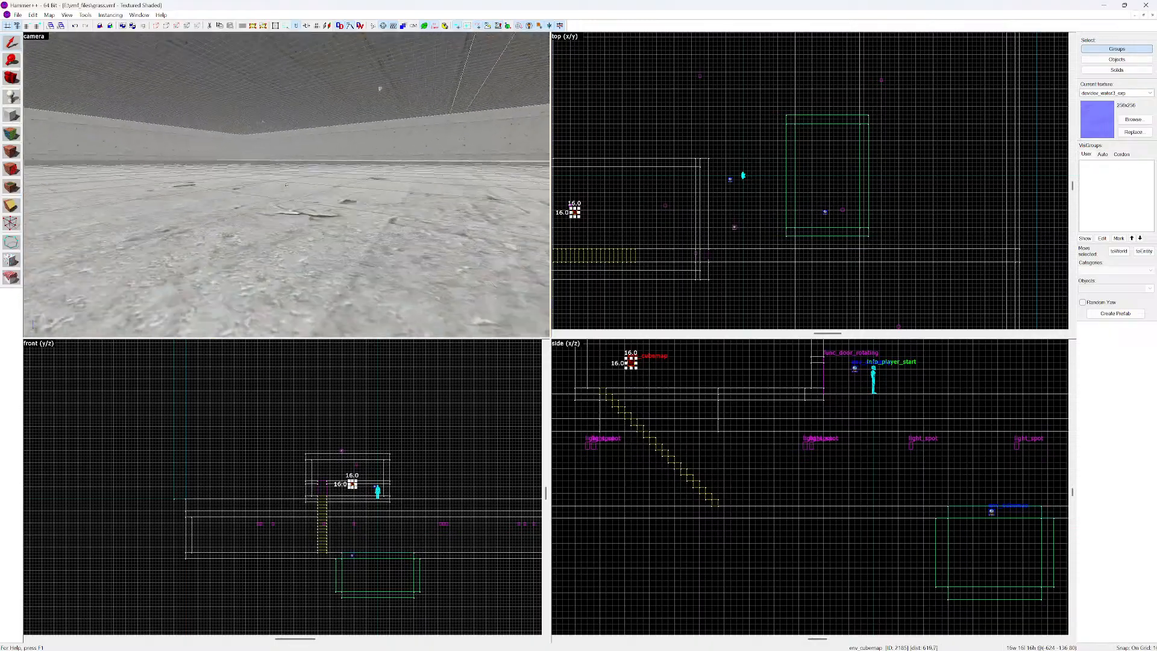
key("w")
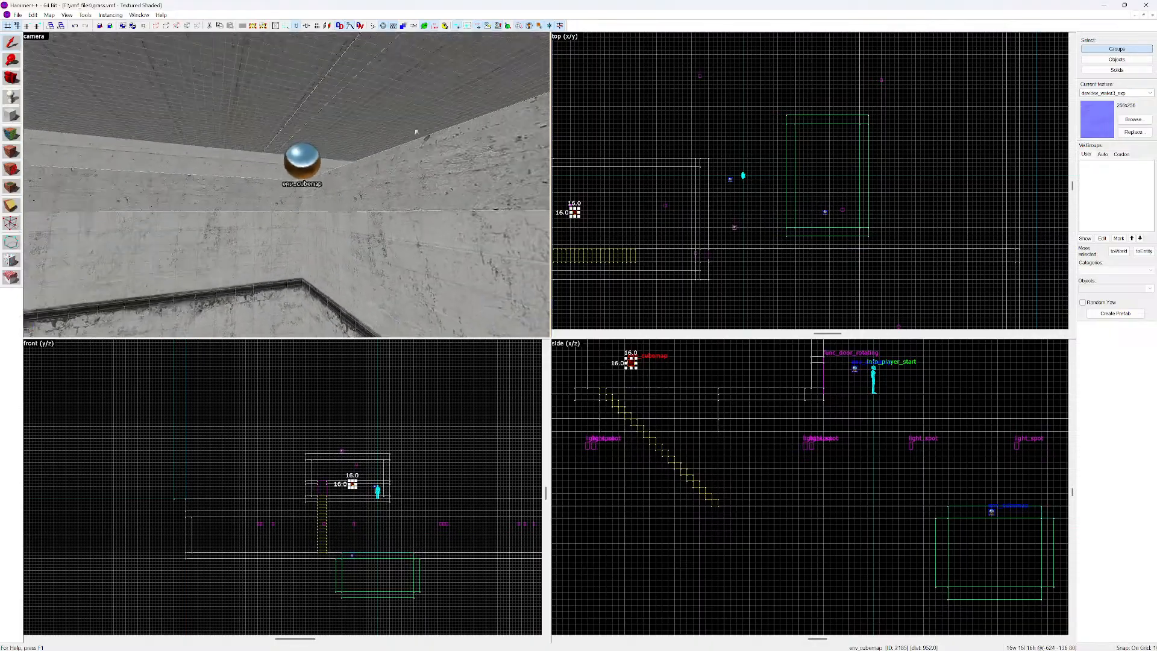
Delete the env_cubemap above the basement water pit
left_click(270, 187)
left_click_drag(270, 164, 253, 129, "shift")
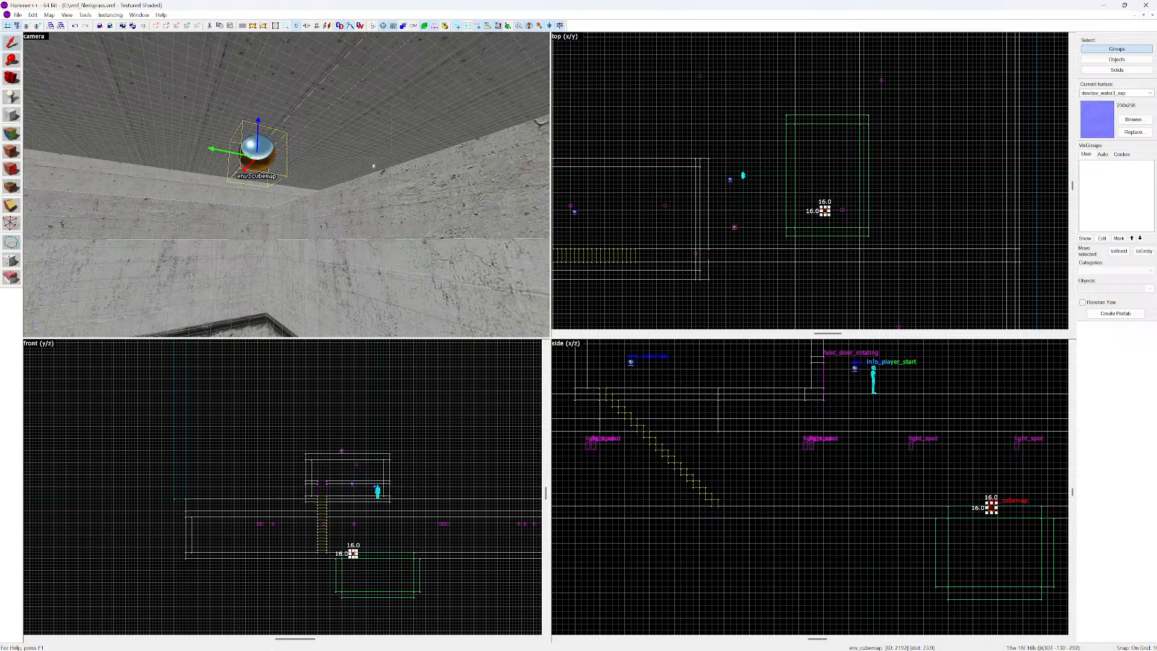
key("z")
key("s")
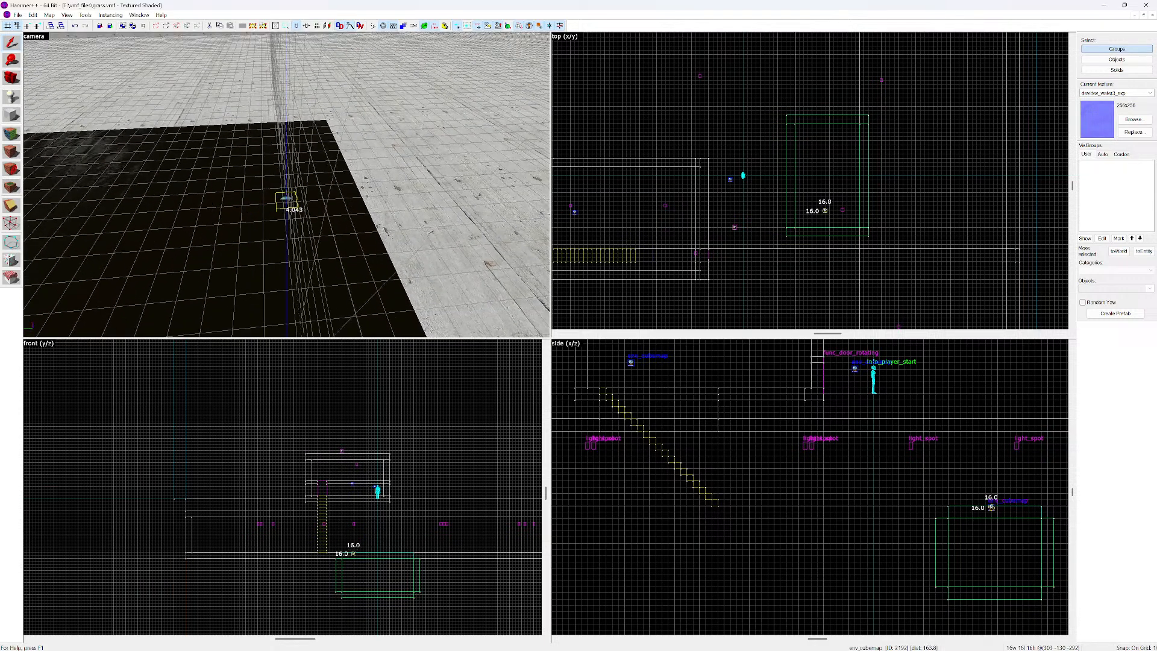
key("alt+Return")
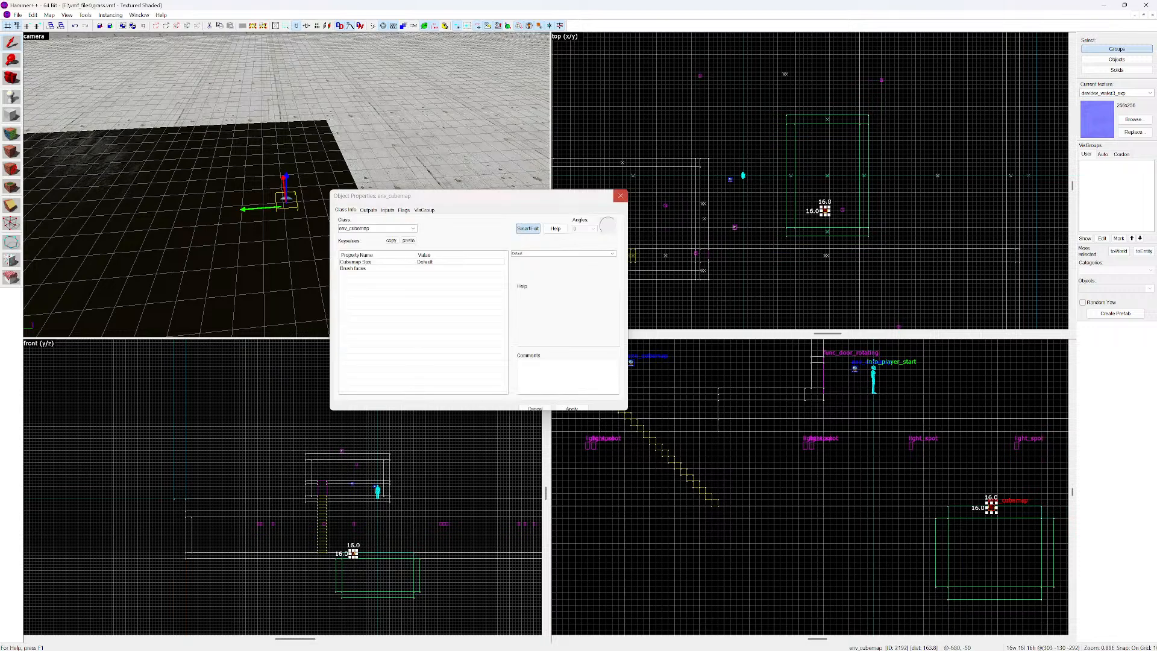
left_click(620, 196)
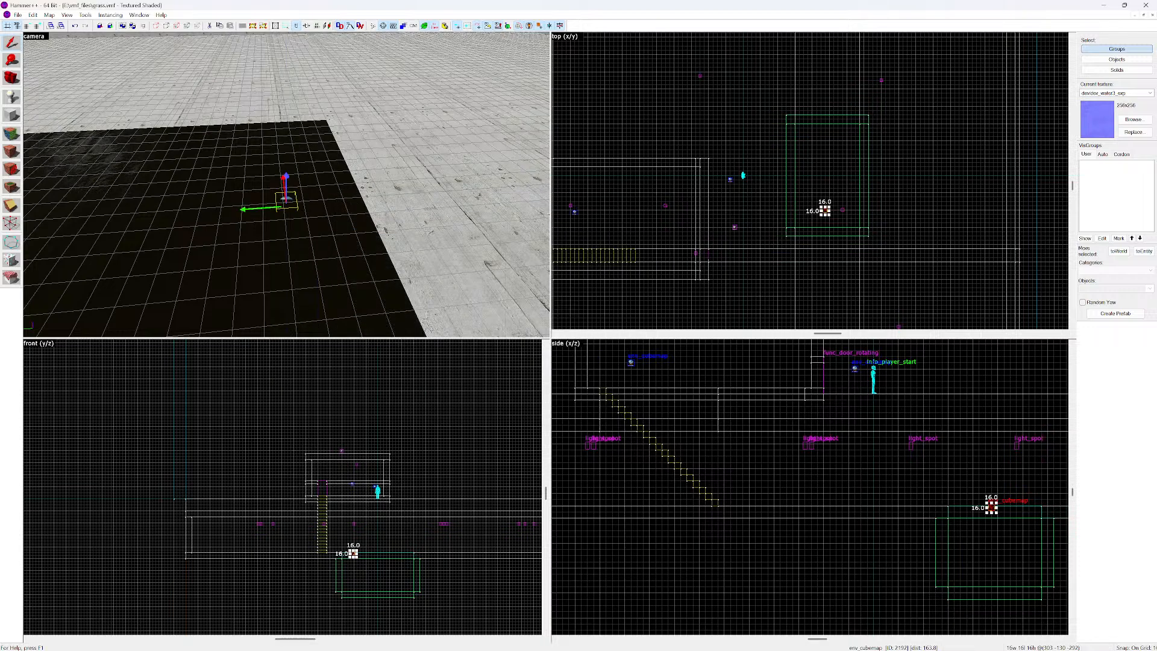
key("Delete")
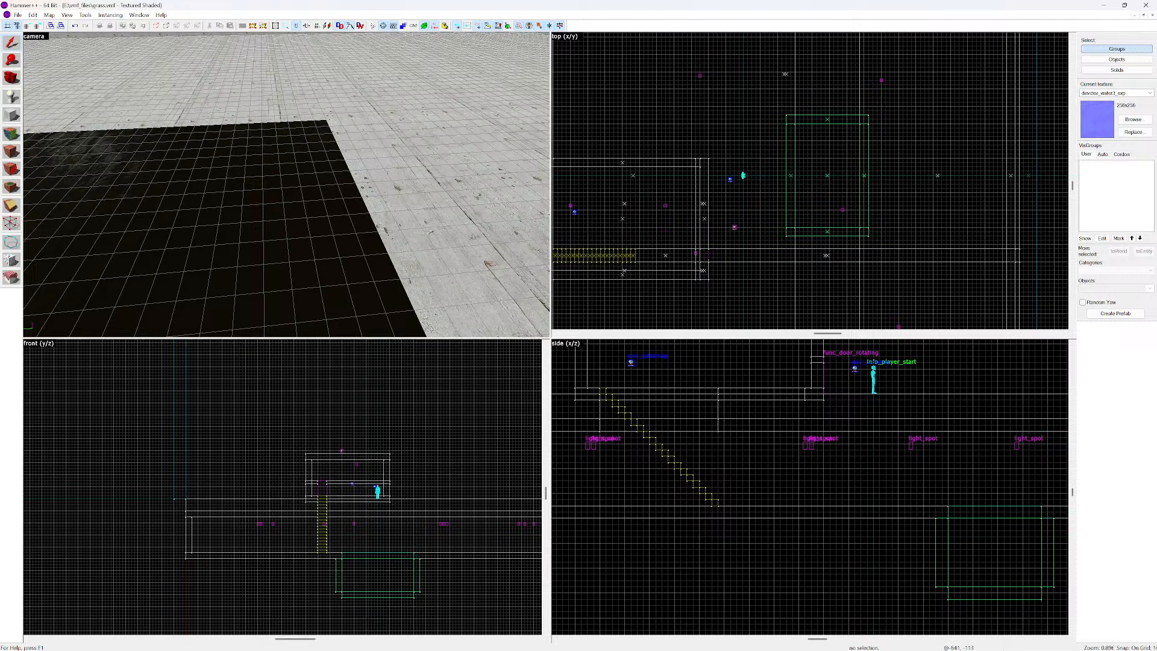
Place a new env_cubemap and lower it into the basement at about 544, -640, -240
scroll(593, 205, "down", 2)
left_click(580, 209)
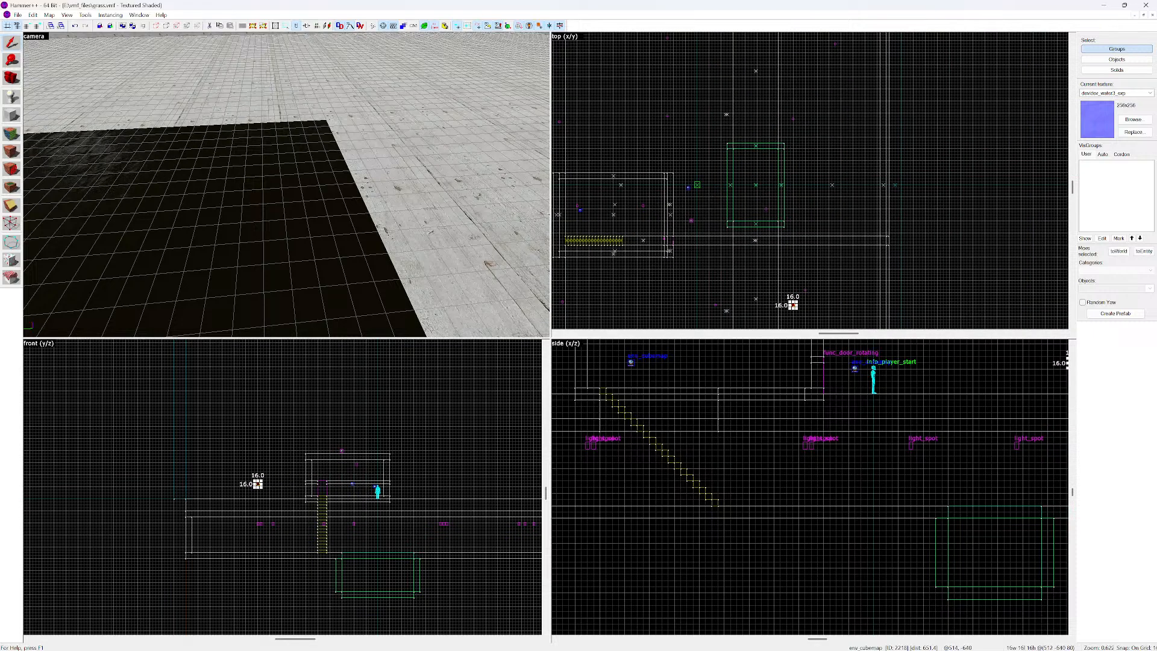
key("Escape")
scroll(857, 379, "down", 2)
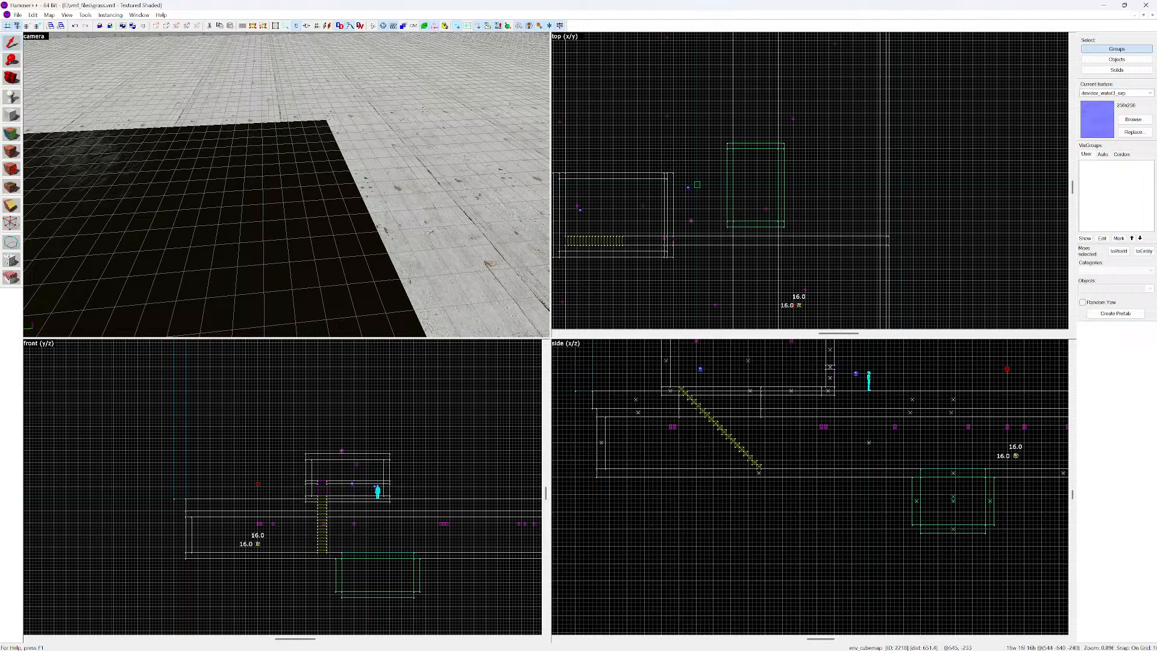
key("z")
key("w")
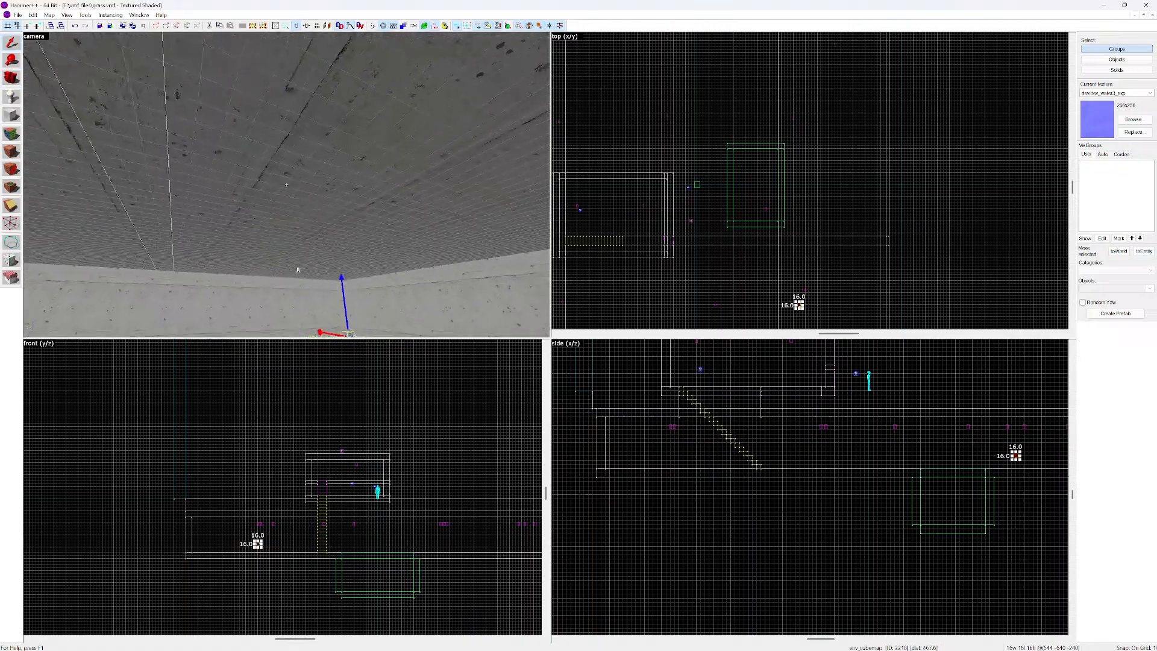
key("d")
key("a")
key("s")
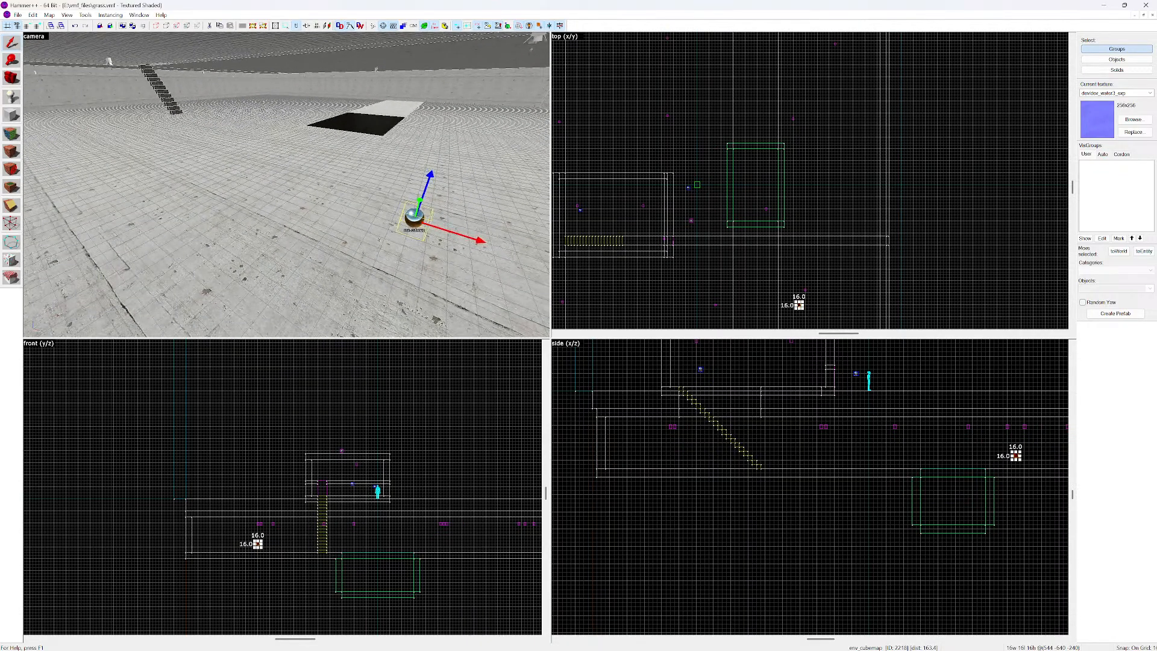
Move the new basement env_cubemap next to the foot of the stairs, at about -336, -416, -240
left_click_drag(453, 230, 102, 121)
key("z")
key("w")
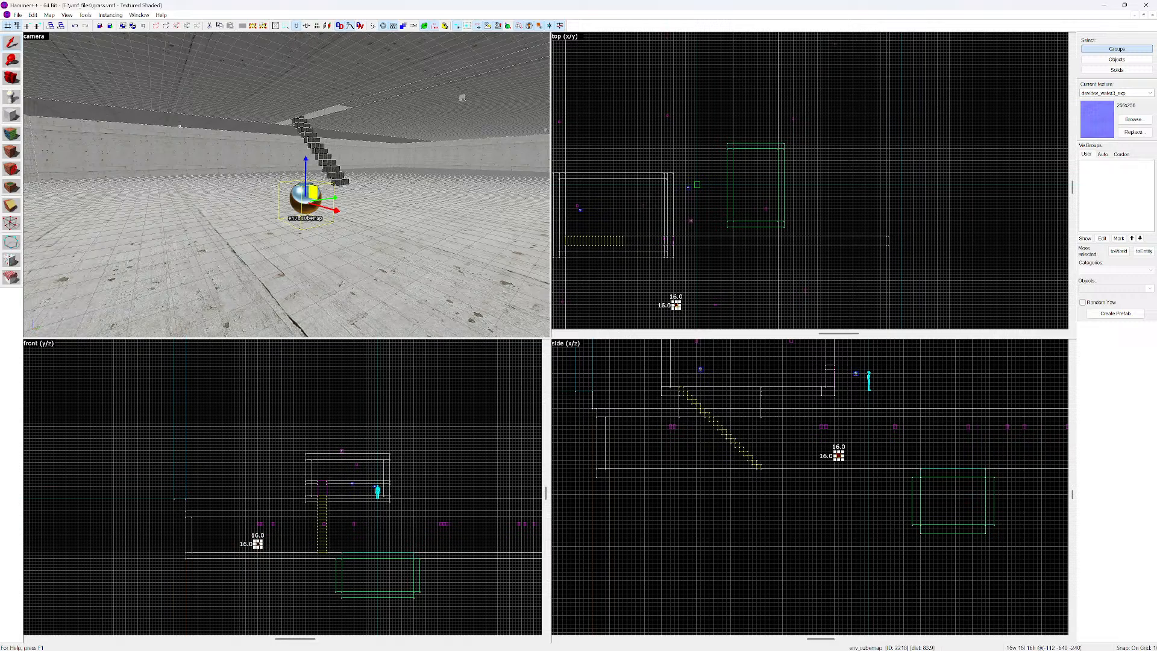
left_click_drag(306, 165, 344, 169)
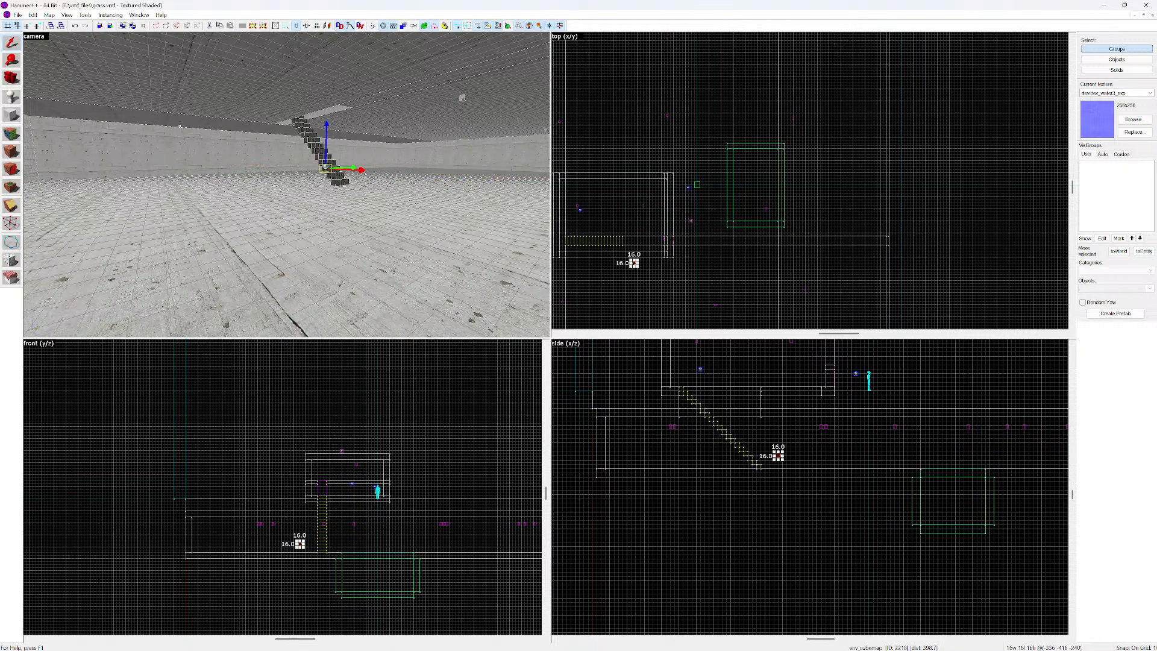
key("z")
key("w")
key("w")
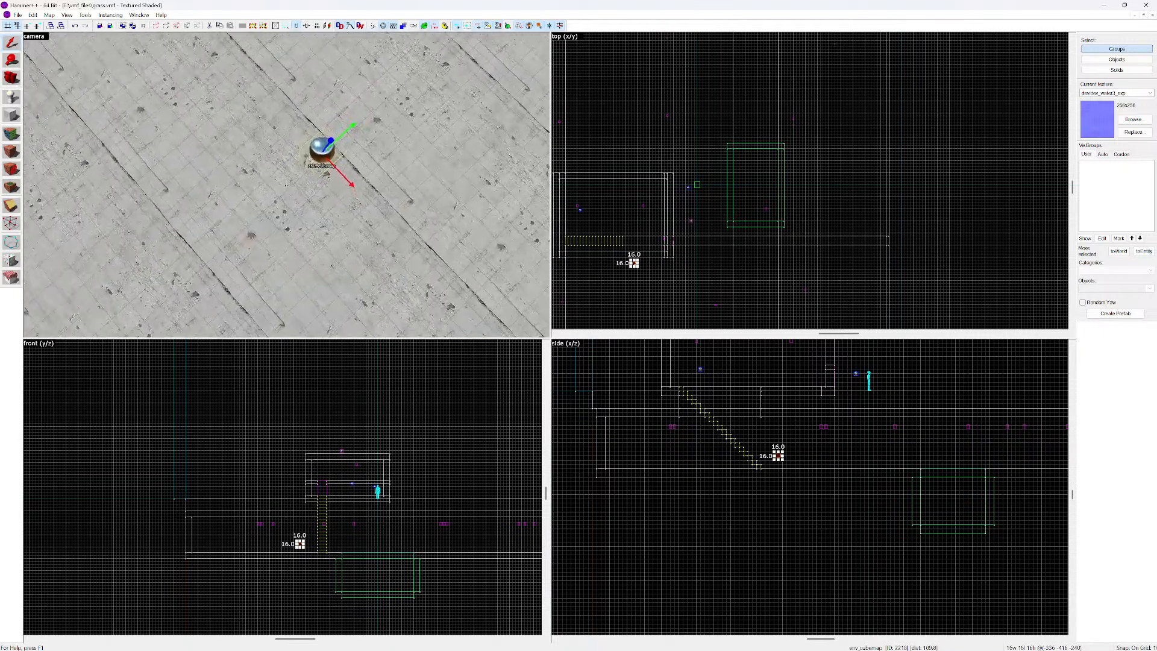
key("s")
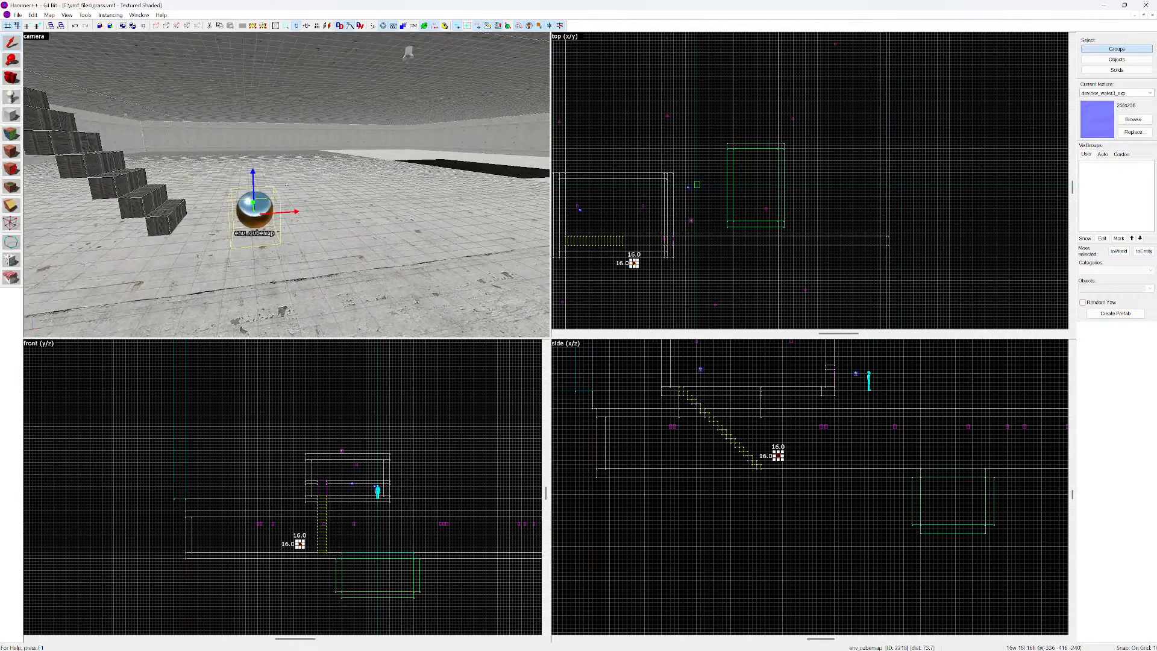
Compile and run the map with BSP, VIS and RAD all set to Normal
key("alt+f")
key("Left")
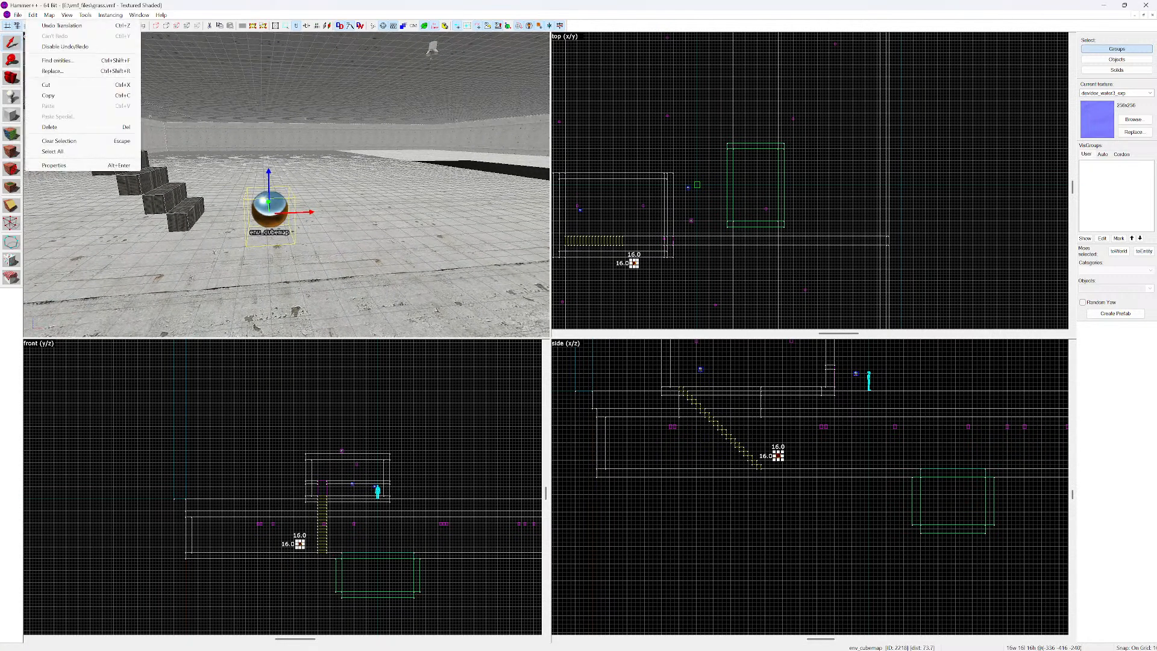
key("Right")
left_click(33, 57)
left_click(17, 15)
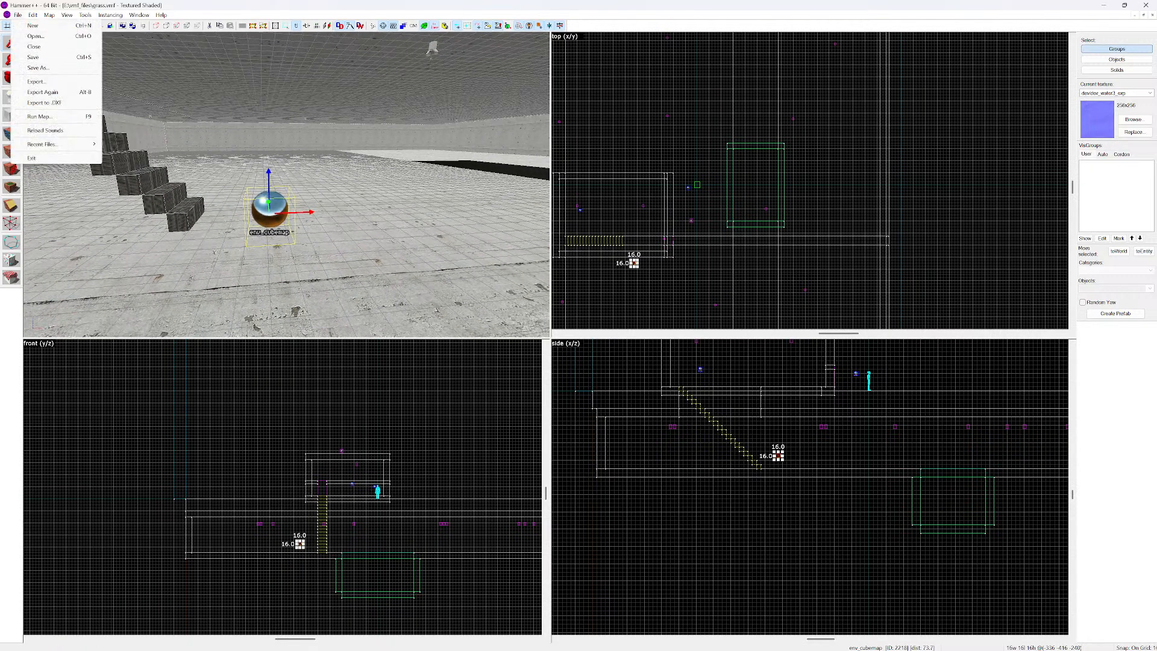
key("Down")
key("Down")
key("Down")
key("Down")
key("Down")
key("Down")
key("Return")
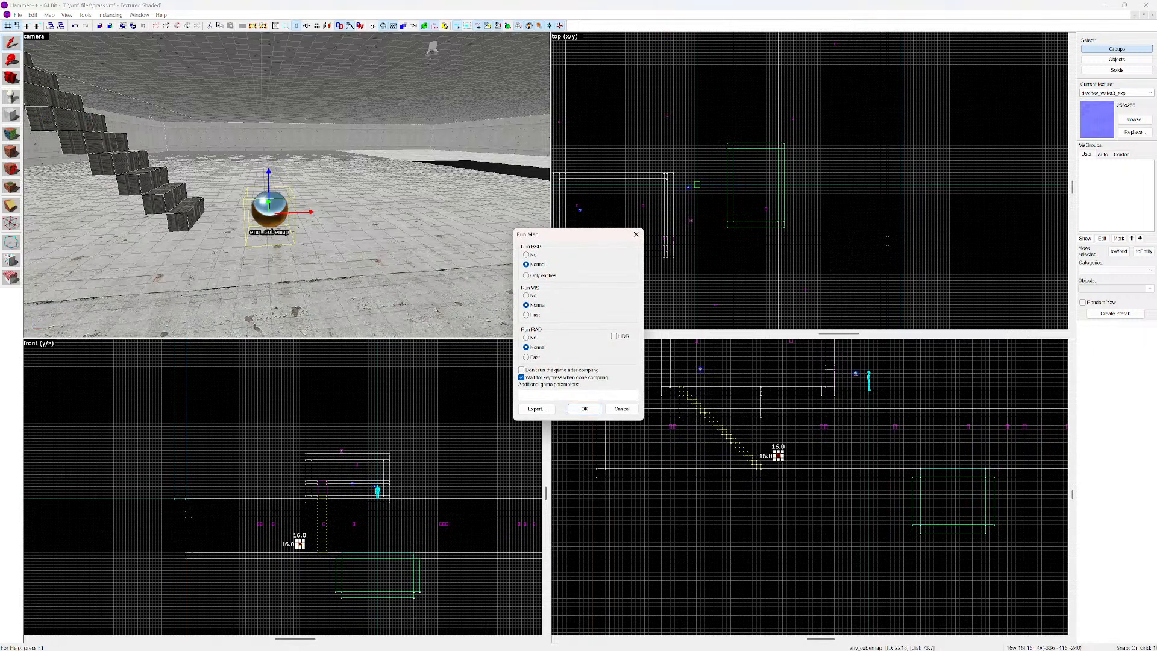
key("Return")
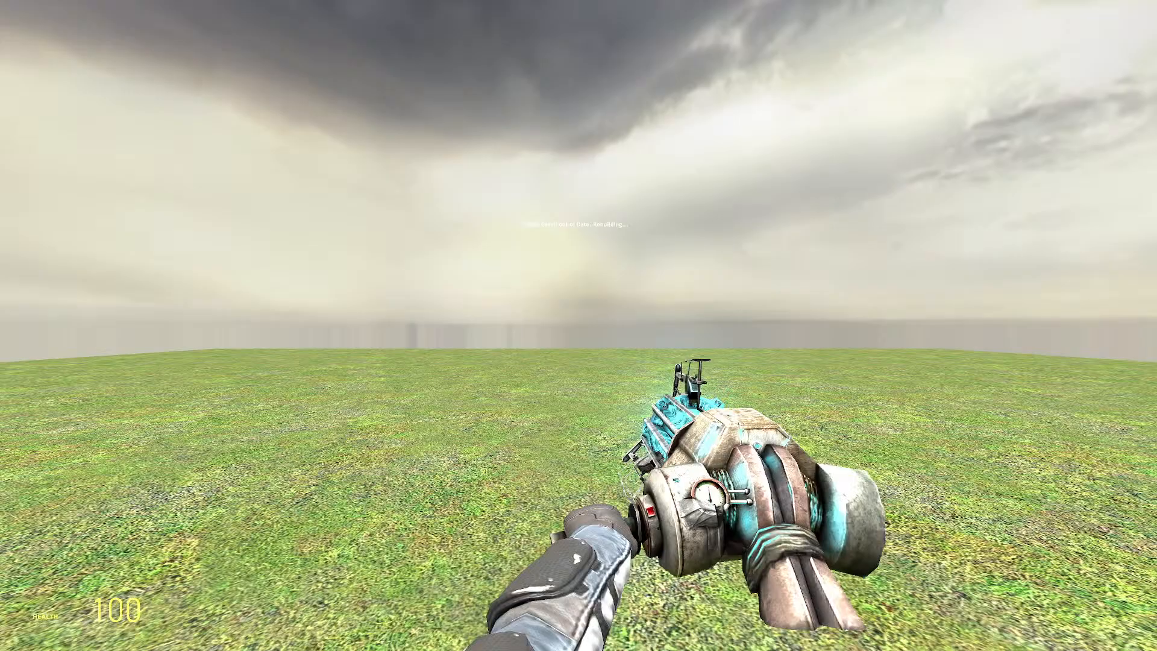
Look inside the building in the game, return outside and equip the crossbow
key("w")
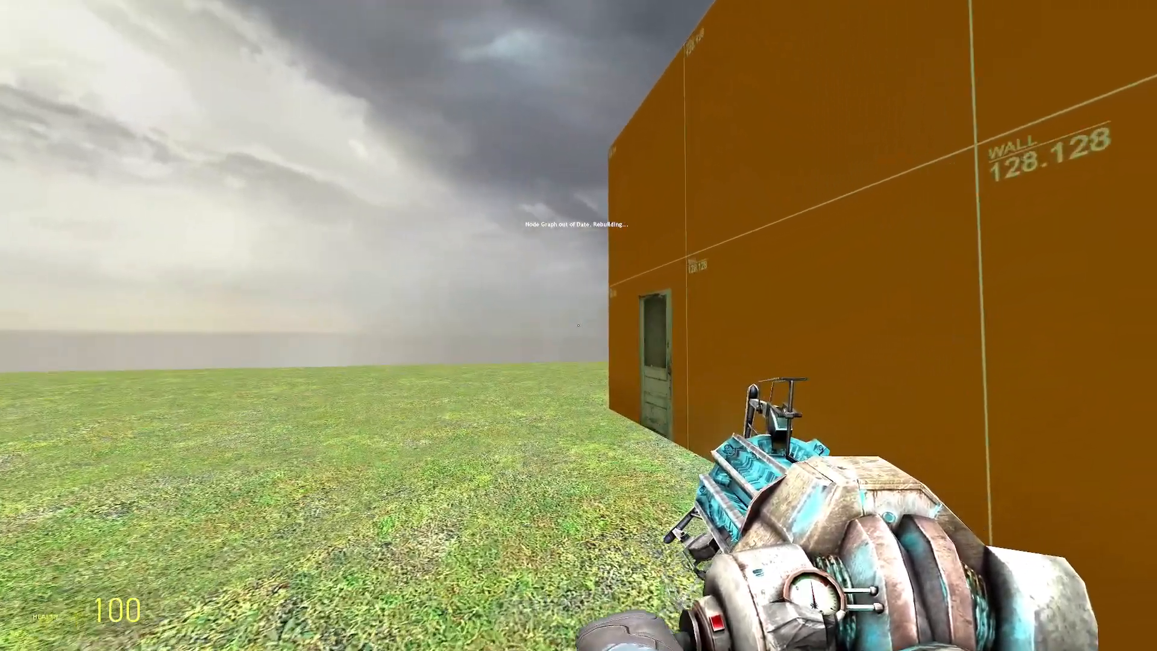
key("e")
key("w")
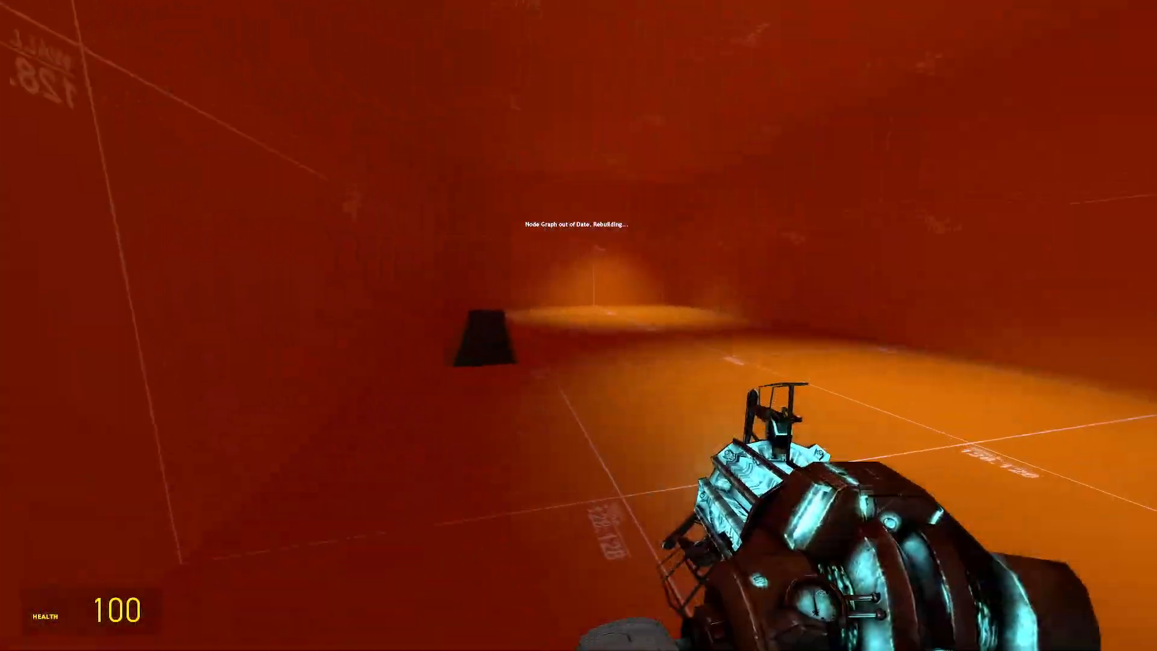
scroll(579, 326, "down", 2)
scroll(579, 325, "down", 4)
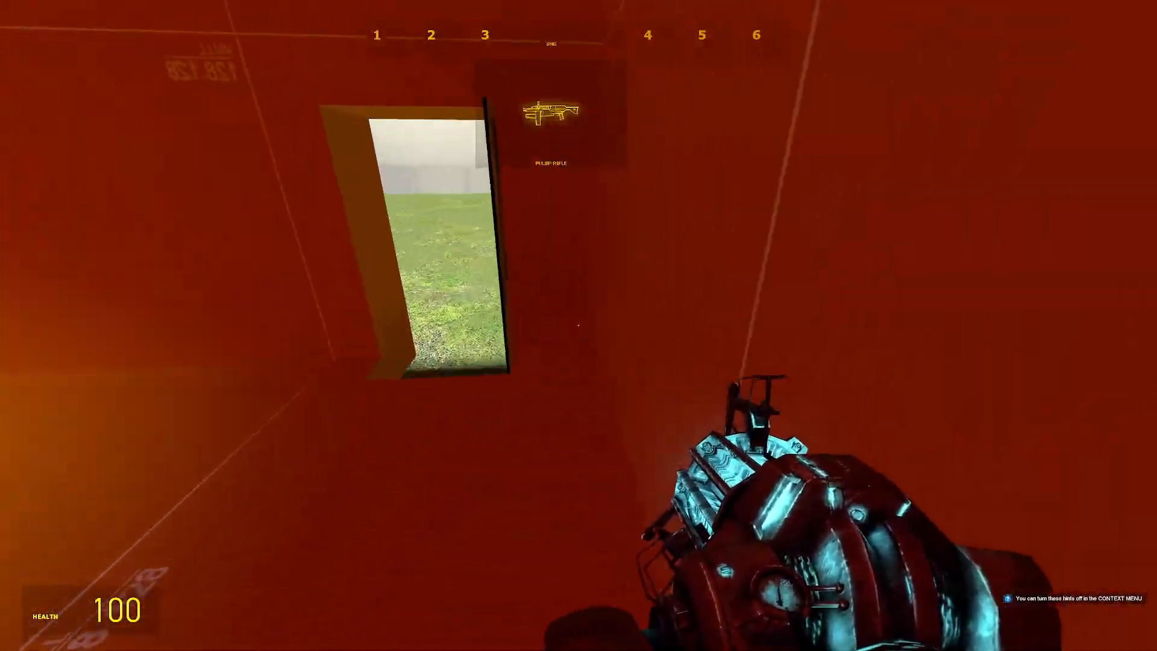
key("w")
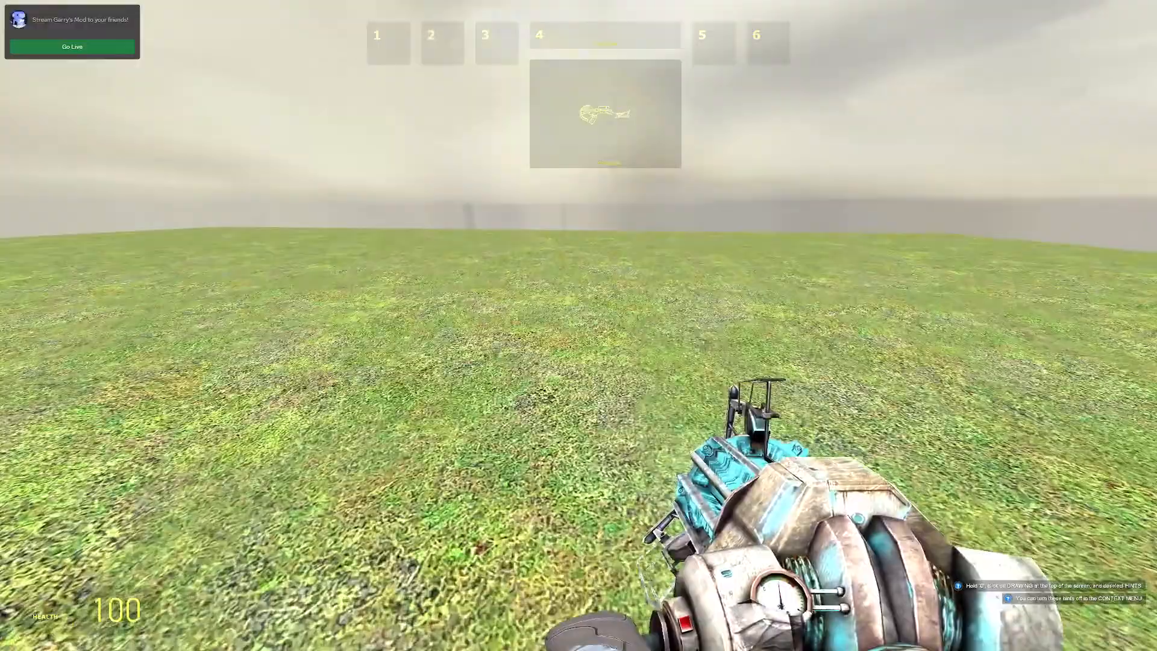
left_click(579, 325)
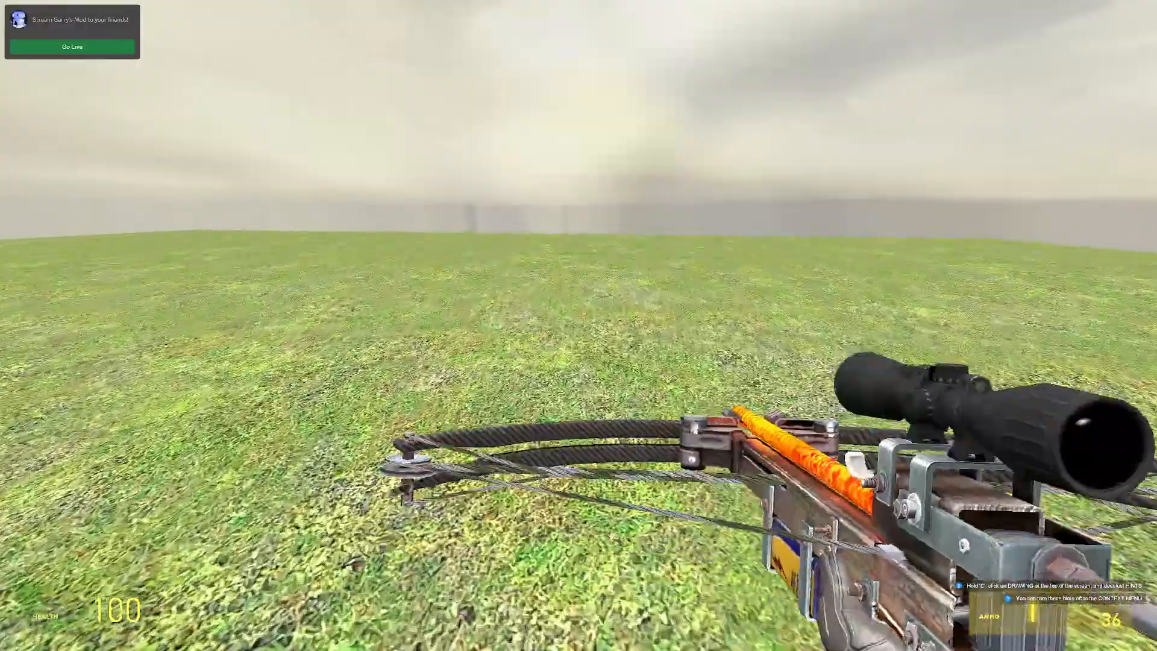
Build the map's cubemaps with the console command buildcubemaps
key("grave")
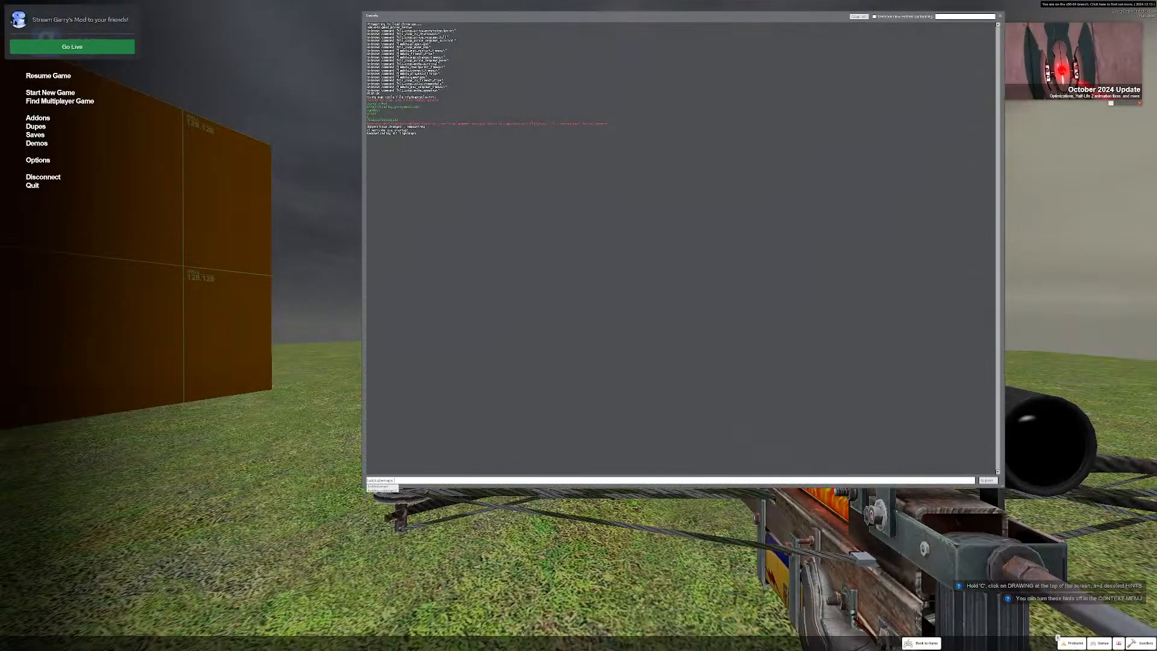
type("buildcubemaps")
key("Return")
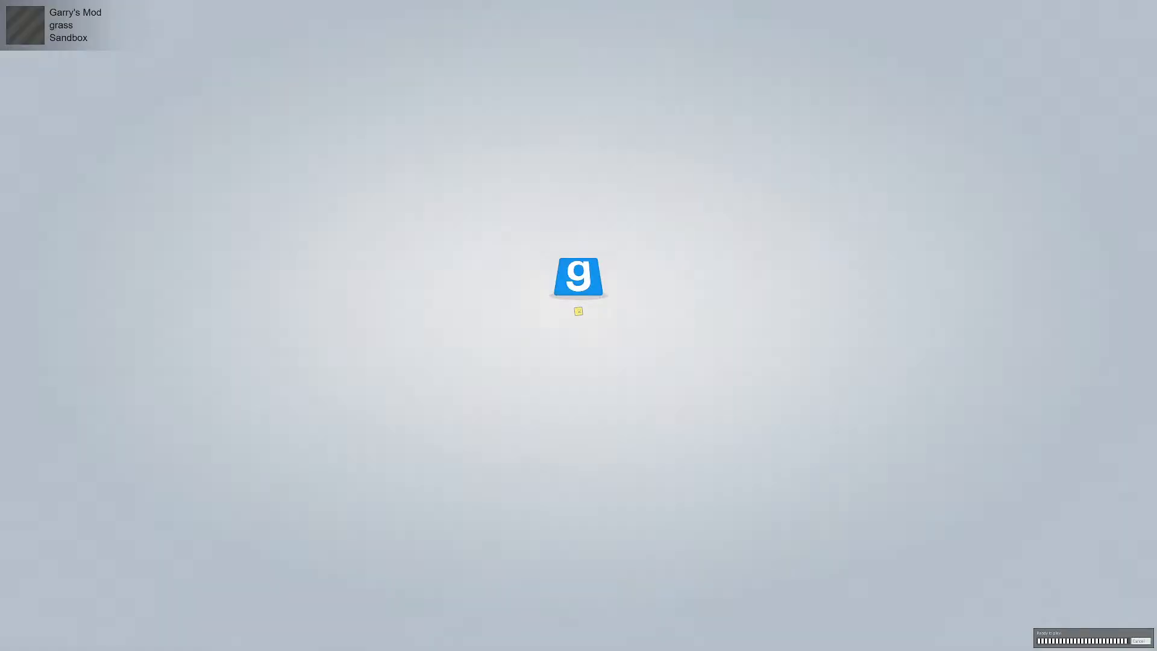
Equip the crossbow, check its scope reflection outdoors and open the building's door
key("4")
key("4")
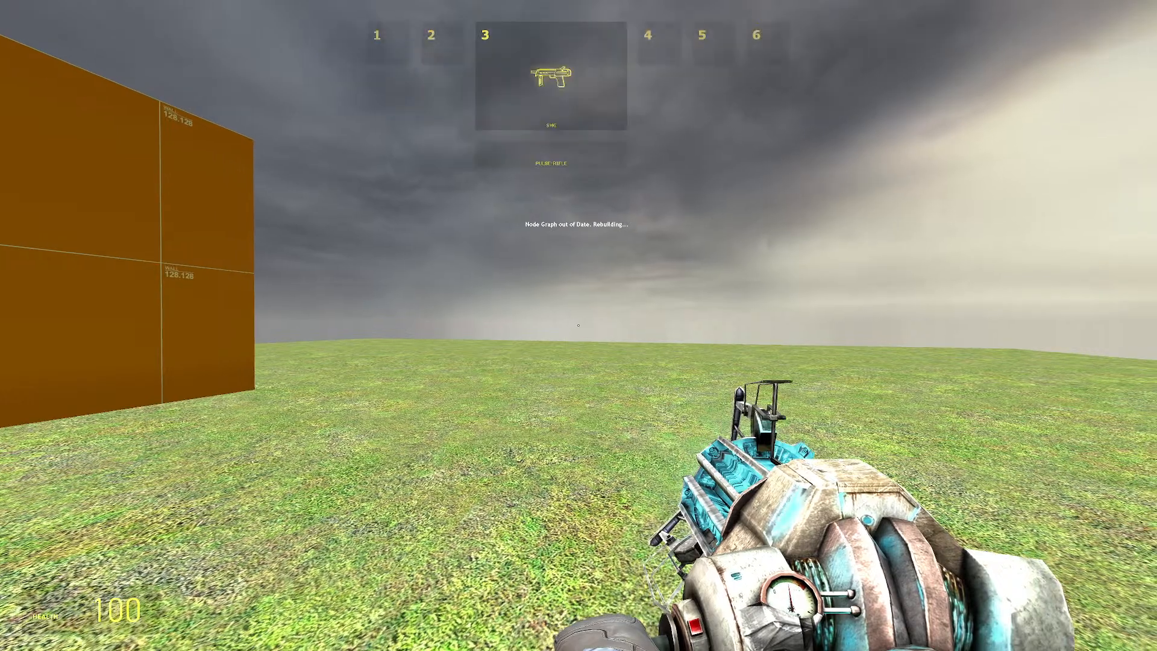
left_click(578, 325)
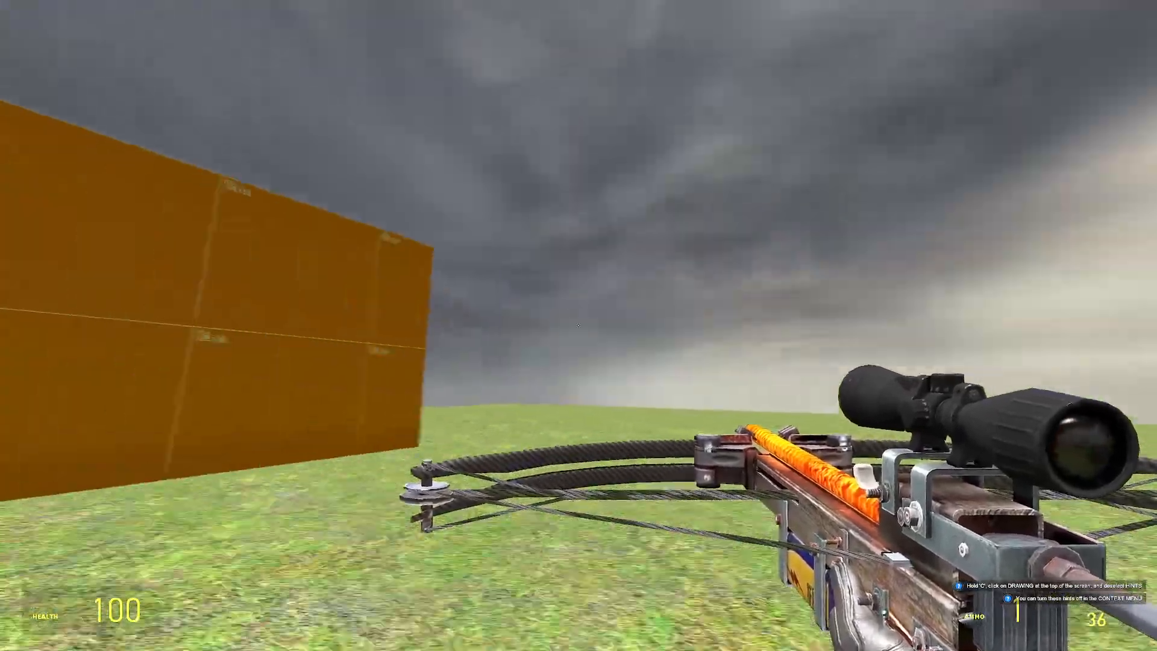
key("w")
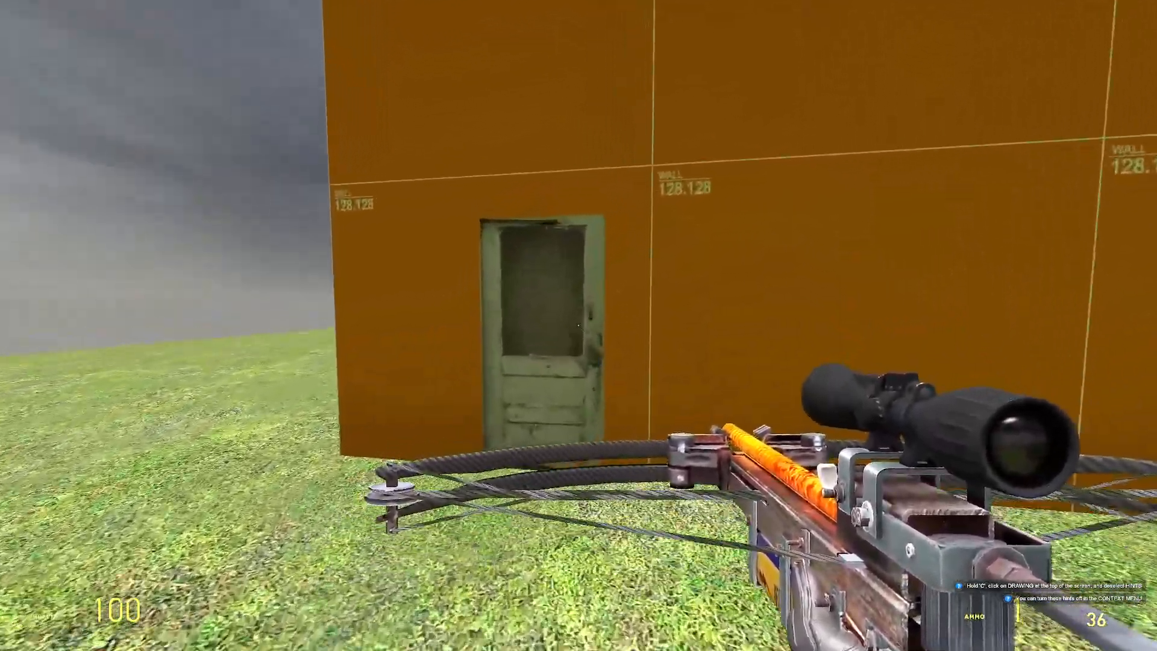
key("e")
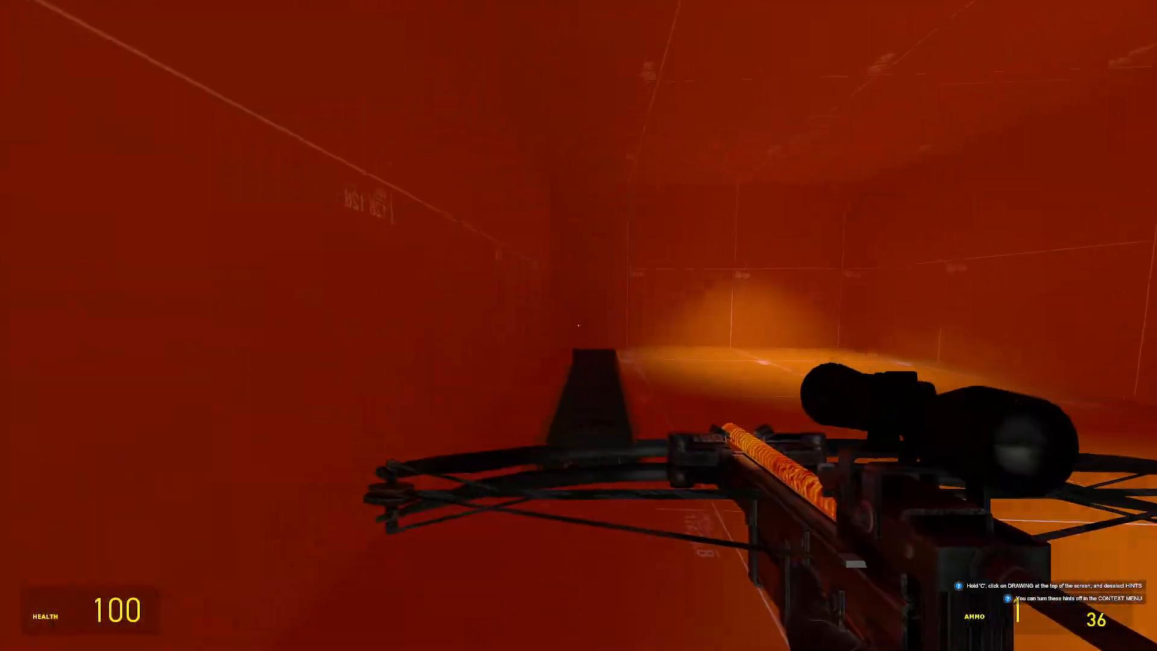
Check the crossbow's reflections around the orange room and walk down through the stair opening into the basement
key("w")
key("s")
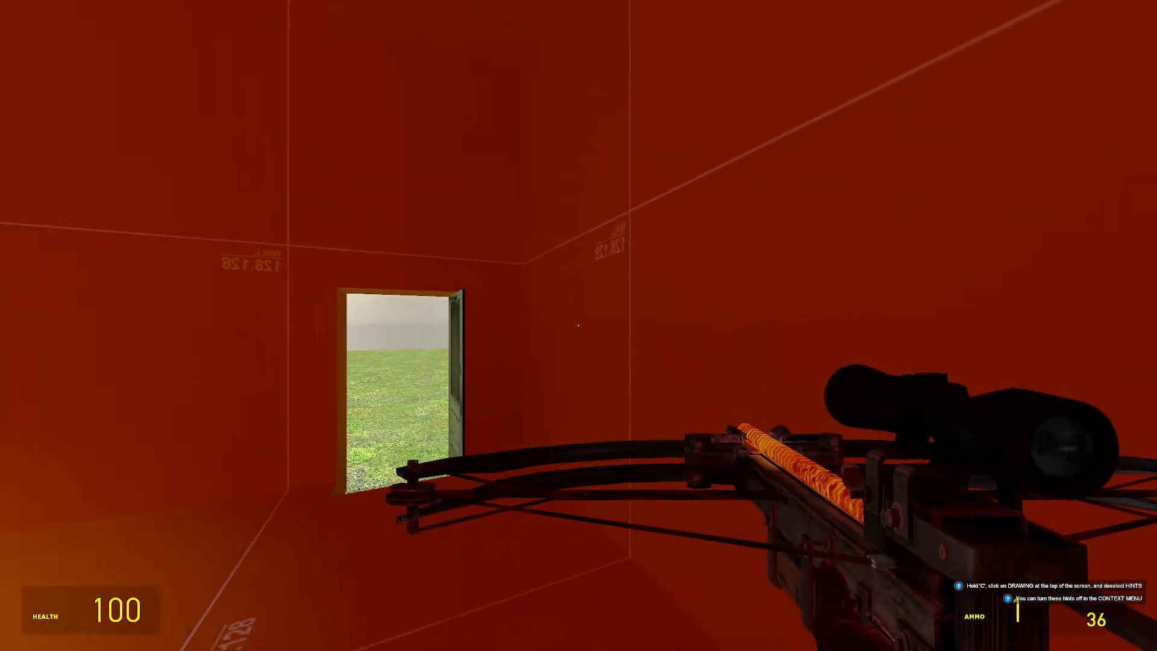
key("s")
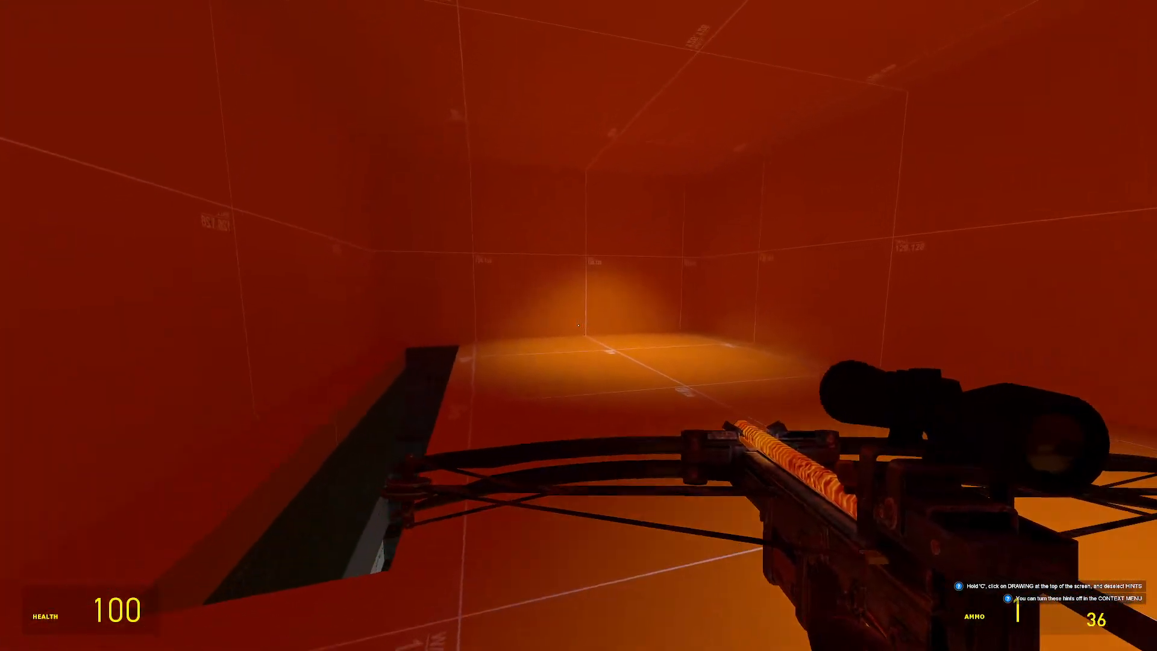
key("w")
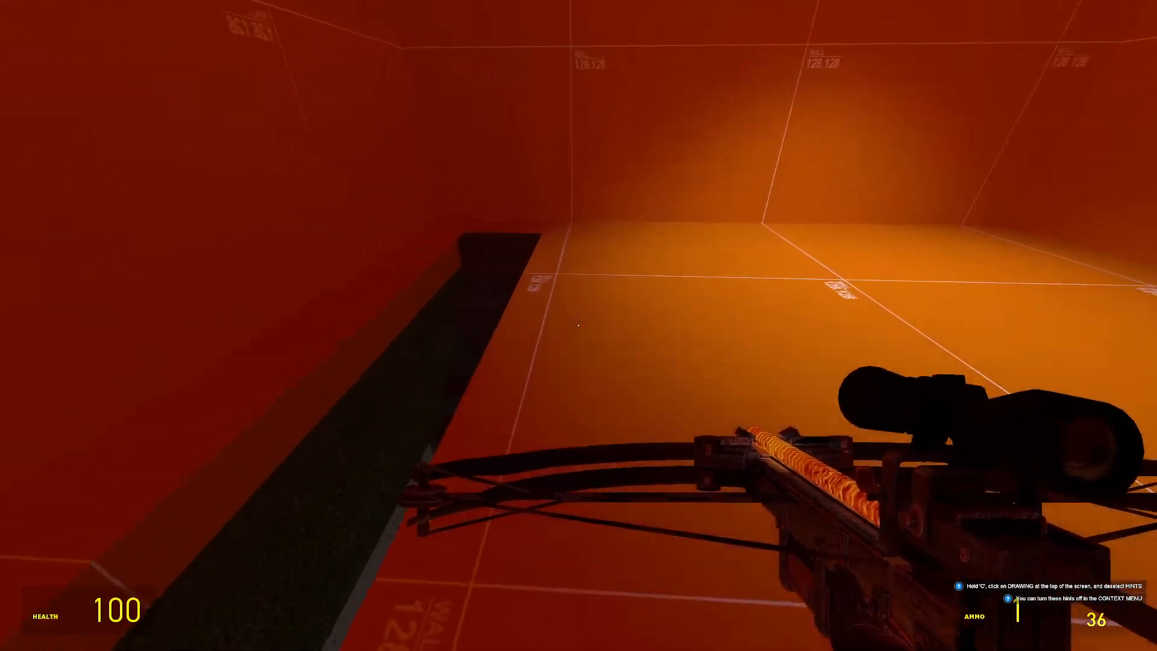
key("w")
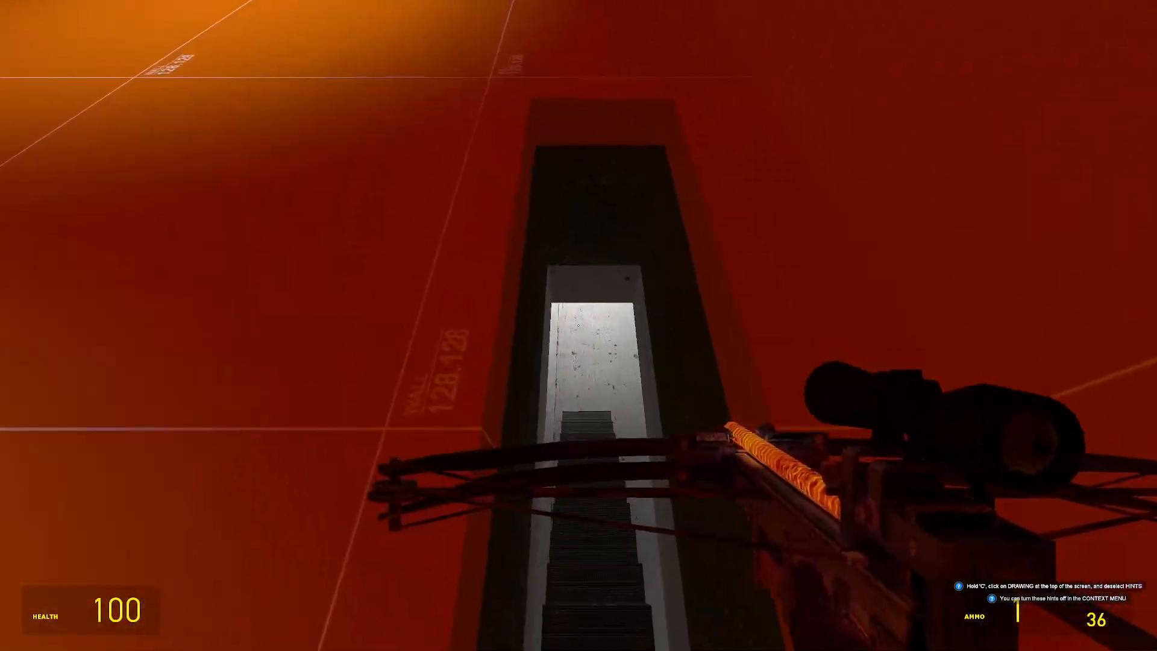
key("w")
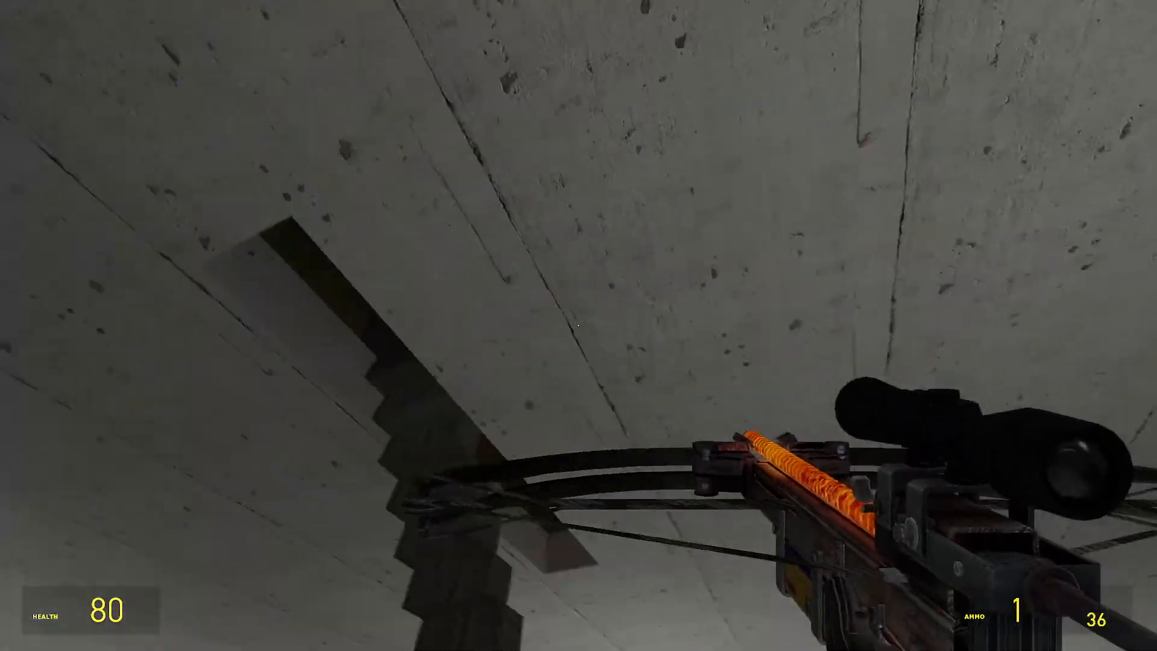
Walk through the basement towards the water pit with the crossbow equipped to check its reflections
scroll(578, 325, "down", 1)
left_click(578, 325)
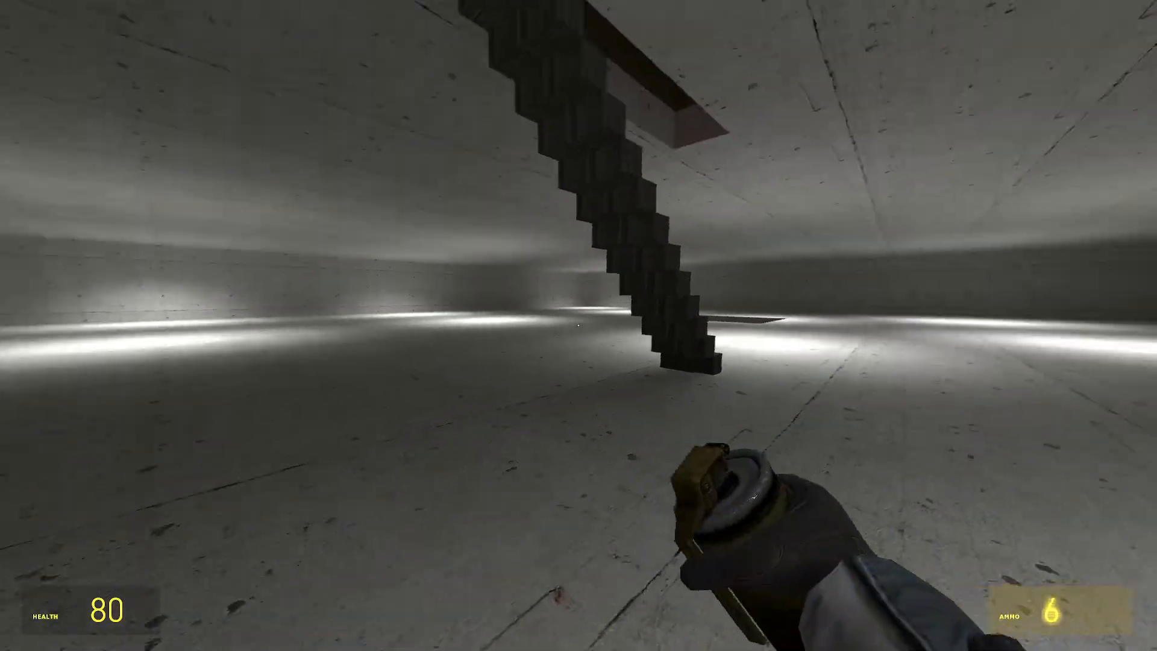
scroll(579, 325, "up", 1)
left_click(579, 325)
key("w")
key("w")
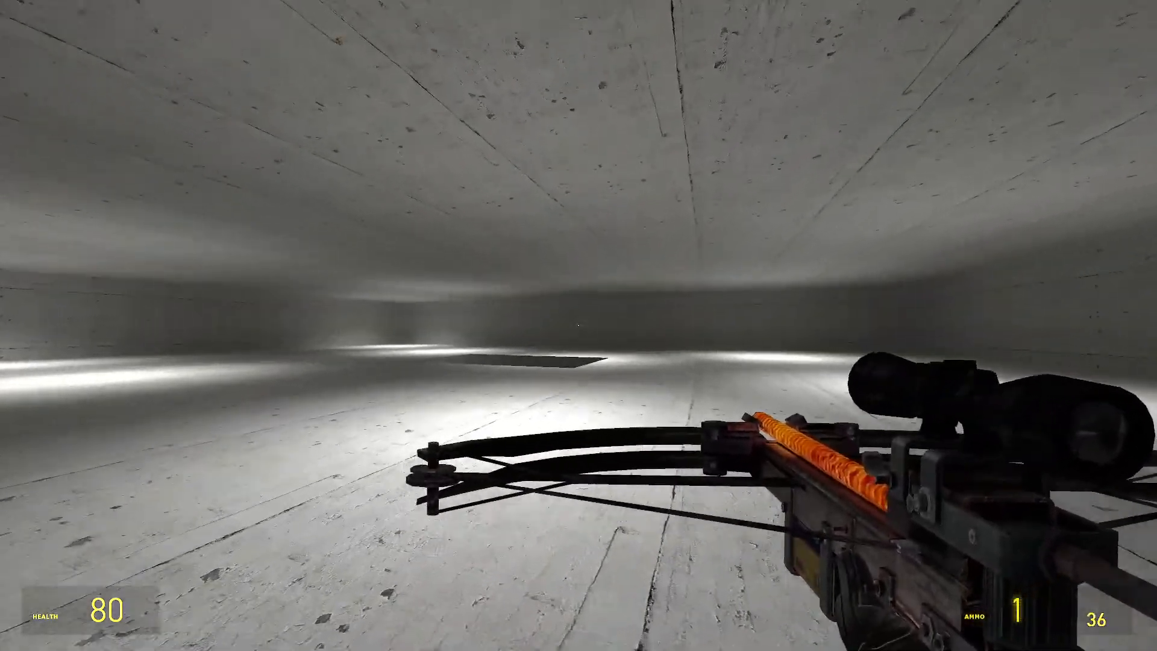
Walk around the water pit and along the basement walls to examine the water surface and the crossbow's scope reflections
key("w")
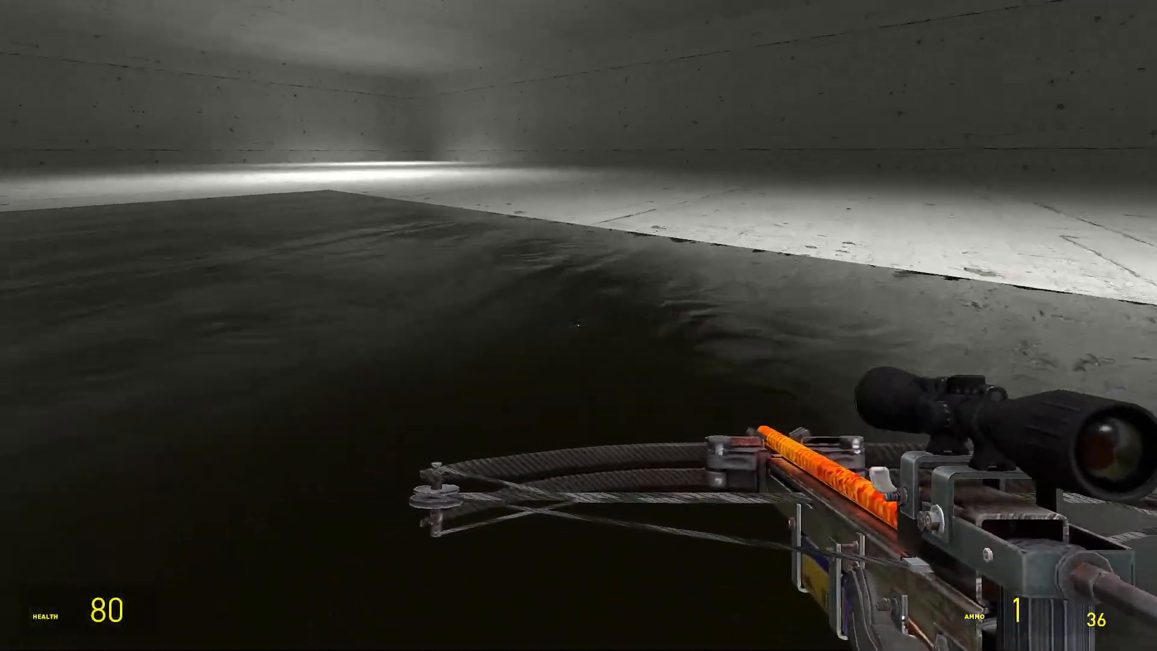
key("w")
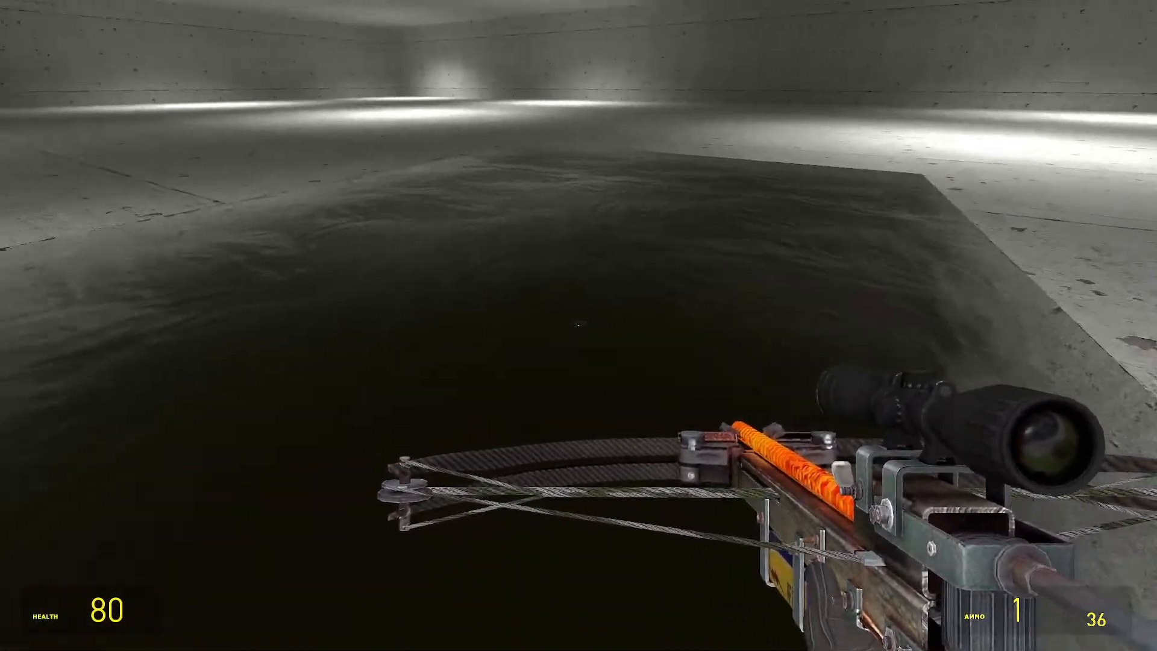
key("w")
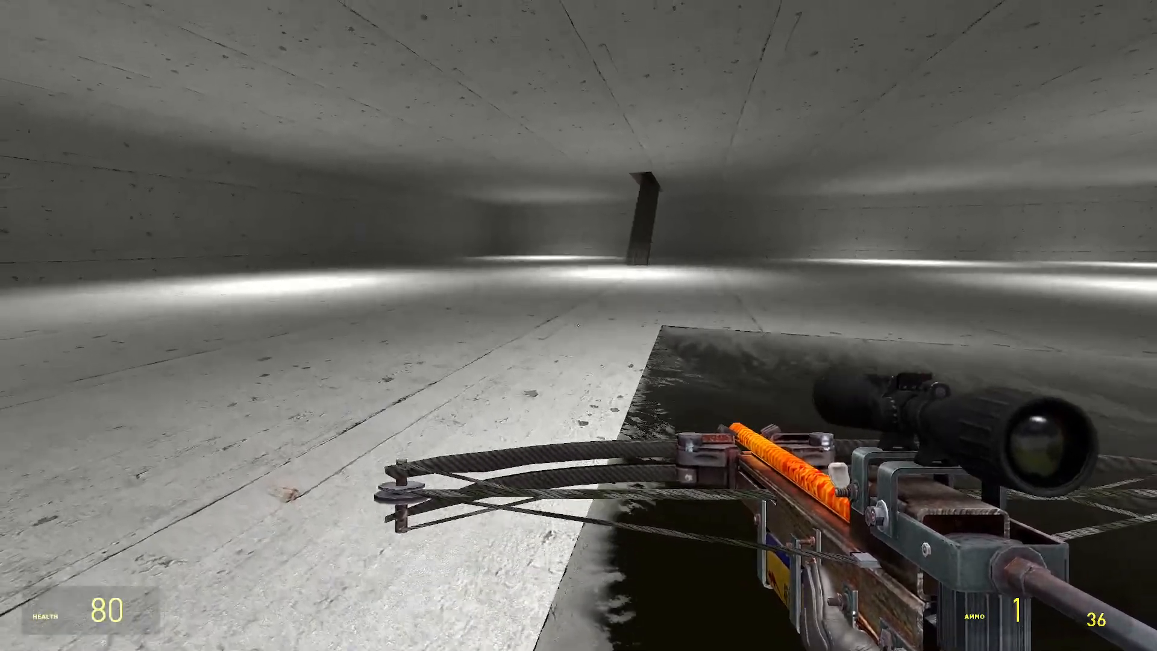
key("w")
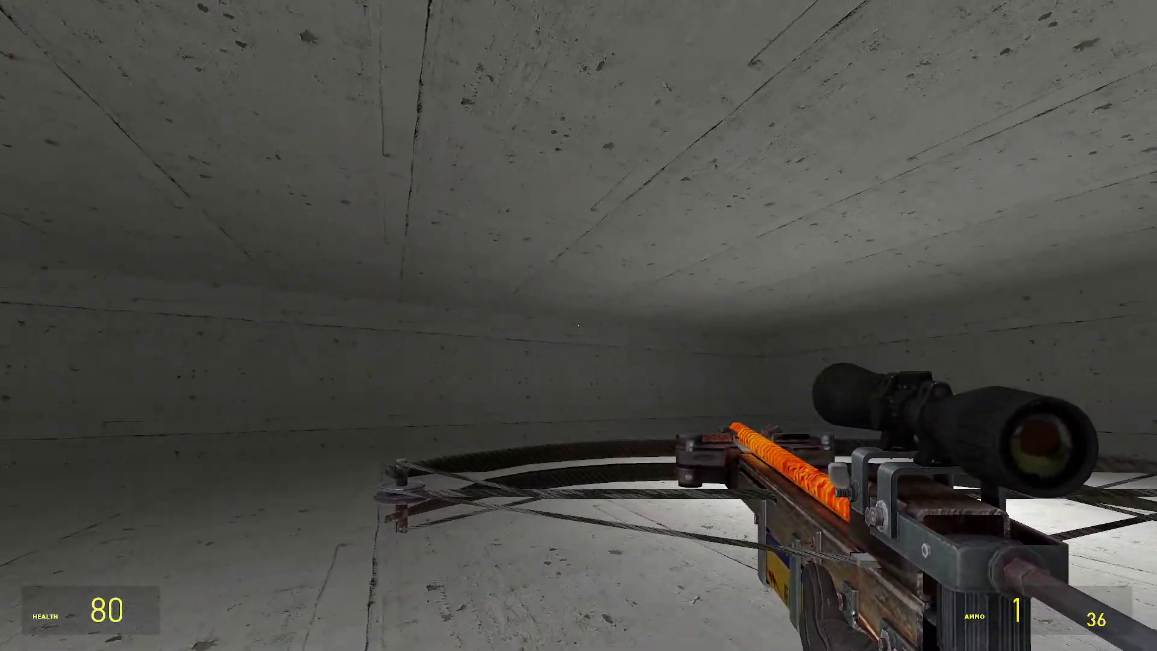
key("w")
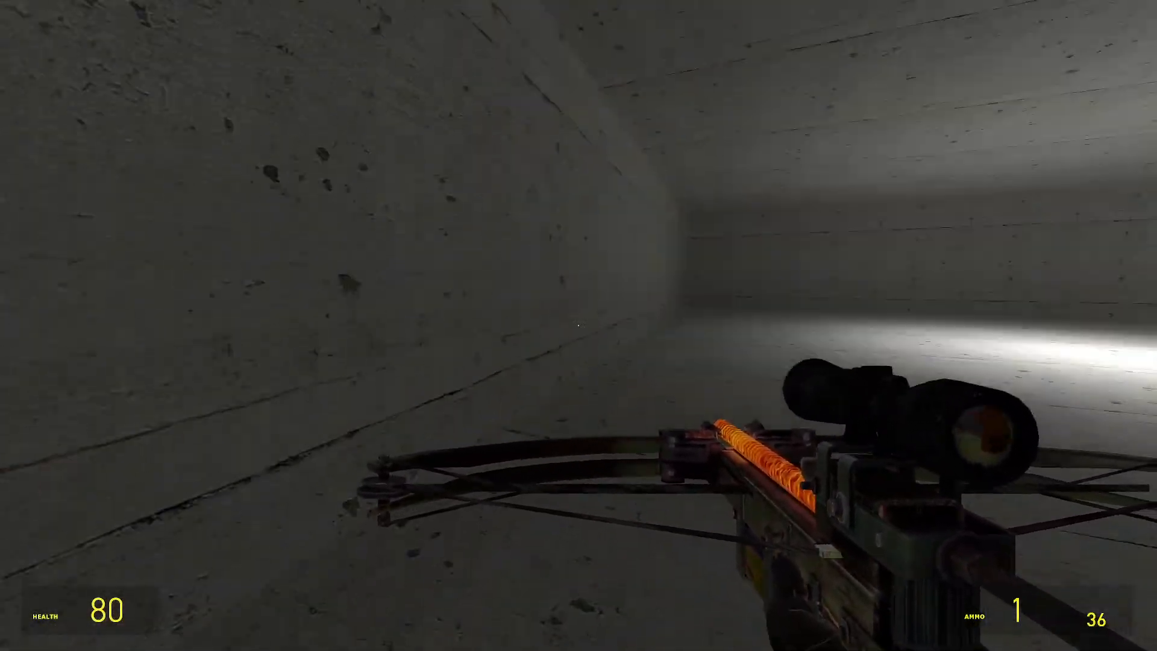
key("w")
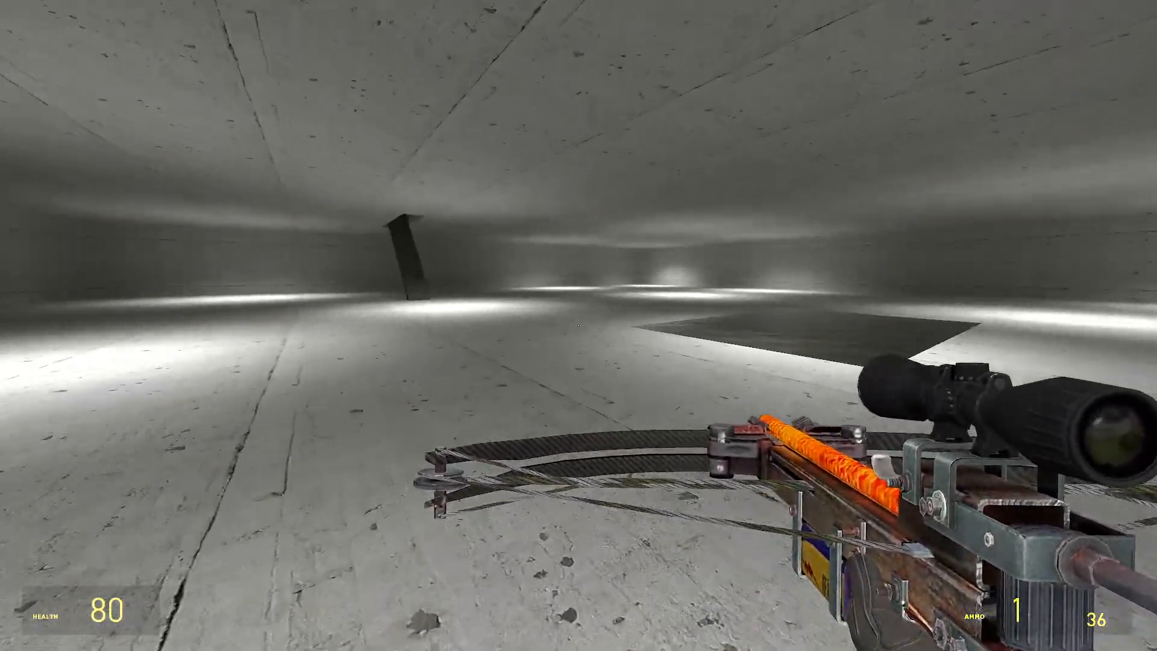
Leave the running game, return to Hammer++ and close the finished compile's command window
key("grave")
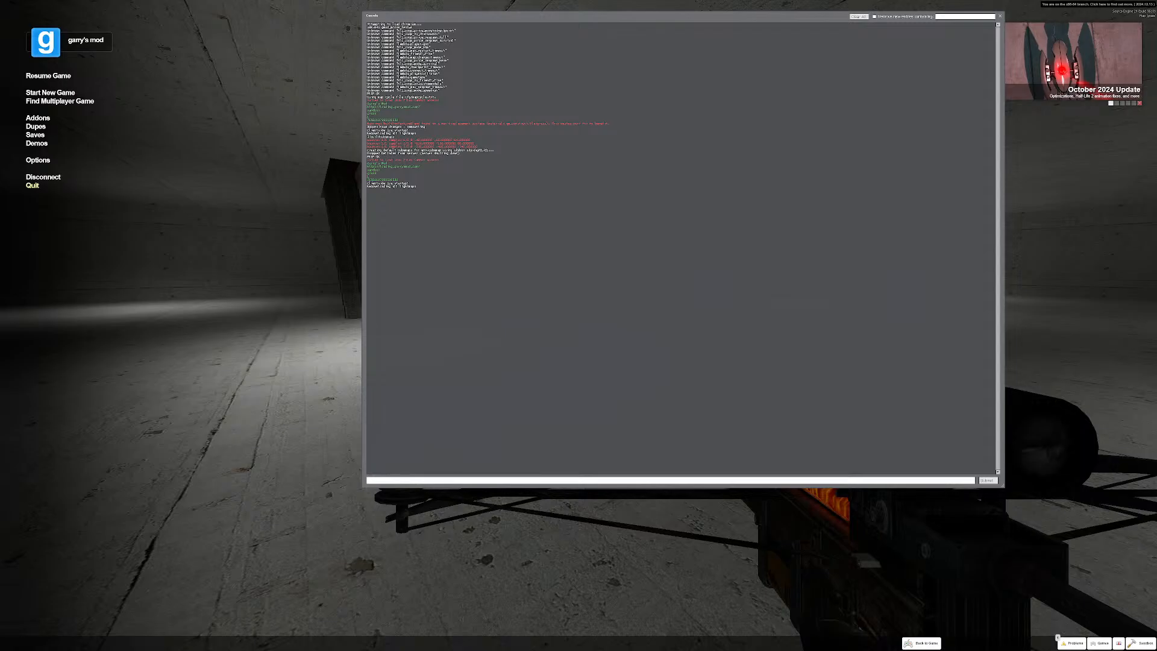
key("Escape")
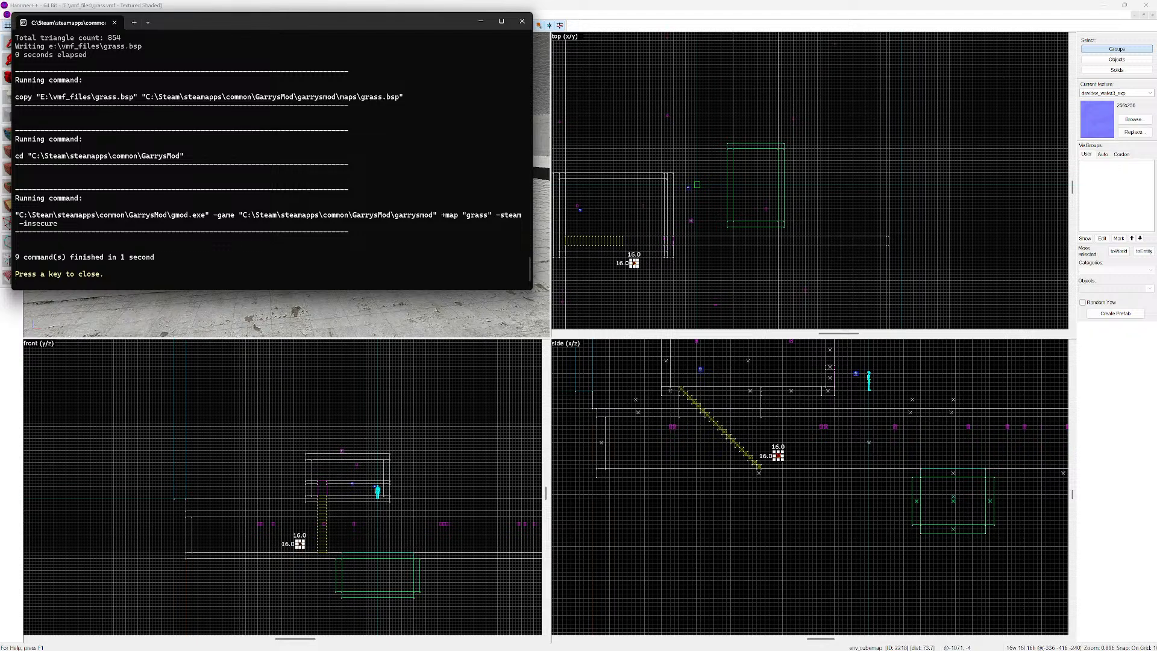
left_click(522, 21)
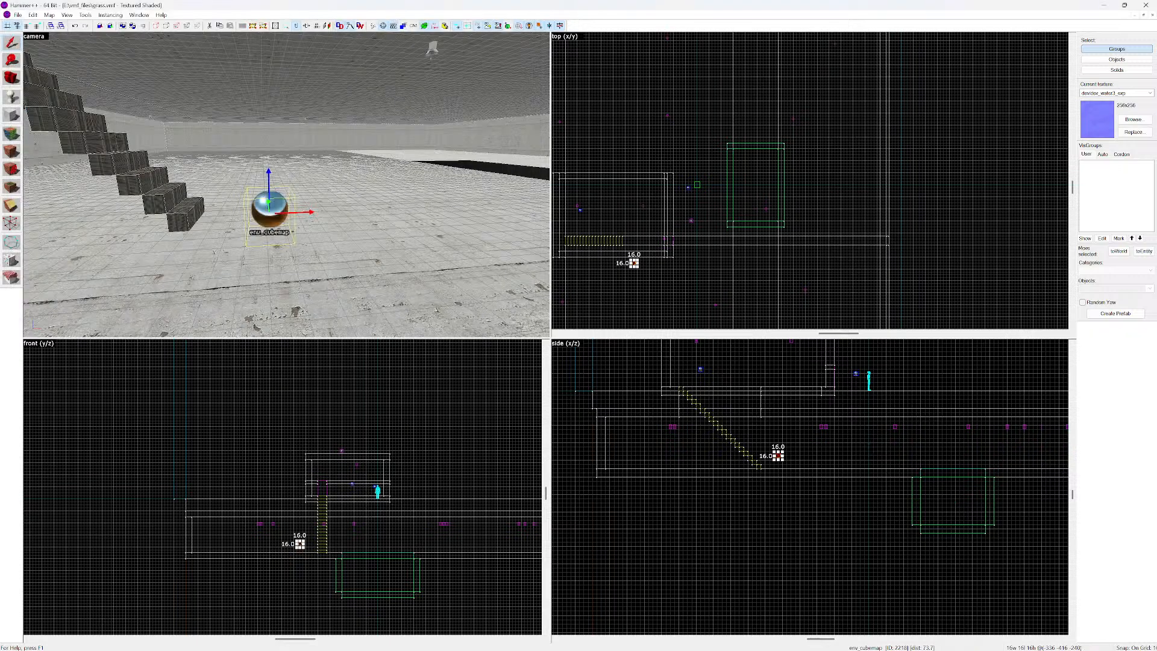